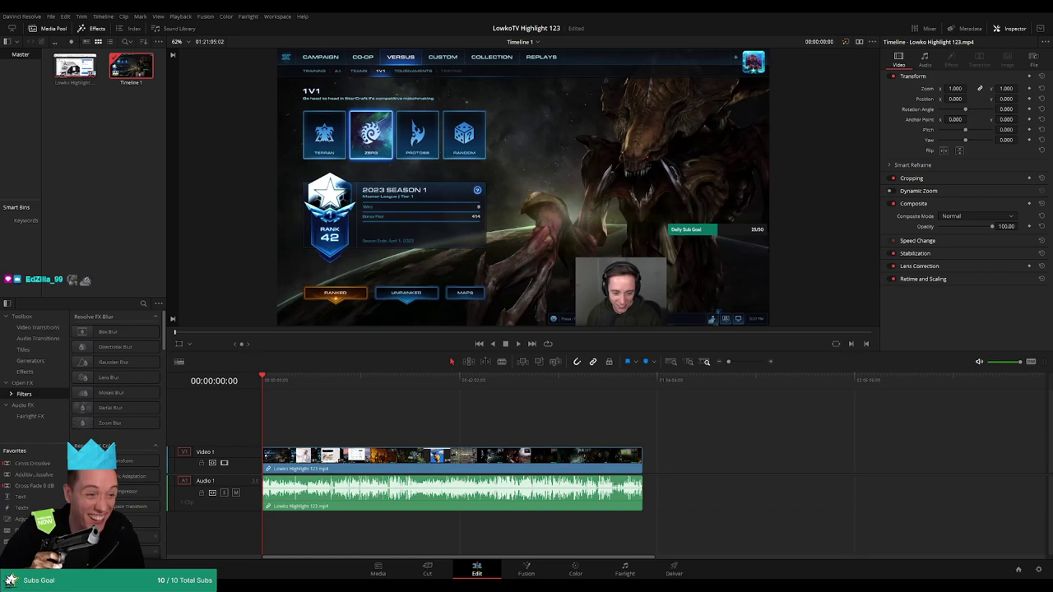
Play Timeline 1 from the start, zoomed in, scrolling along the LowkoTV Highlight 123 clip.
key(space)
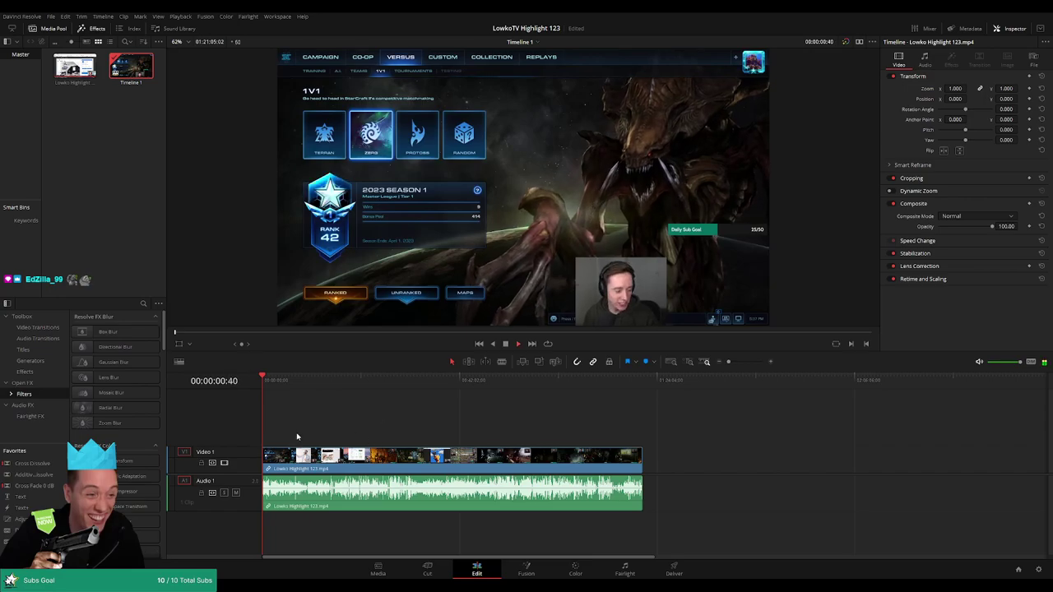
scroll(345, 428, up, 3)
scroll(326, 428, down, 1)
key(Home)
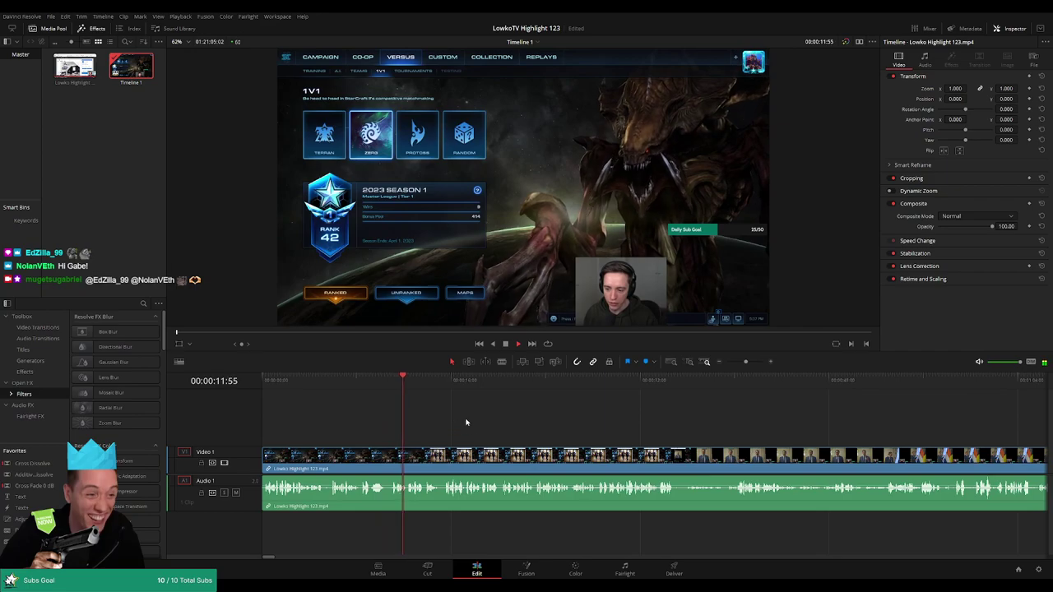
scroll(458, 424, right, 2)
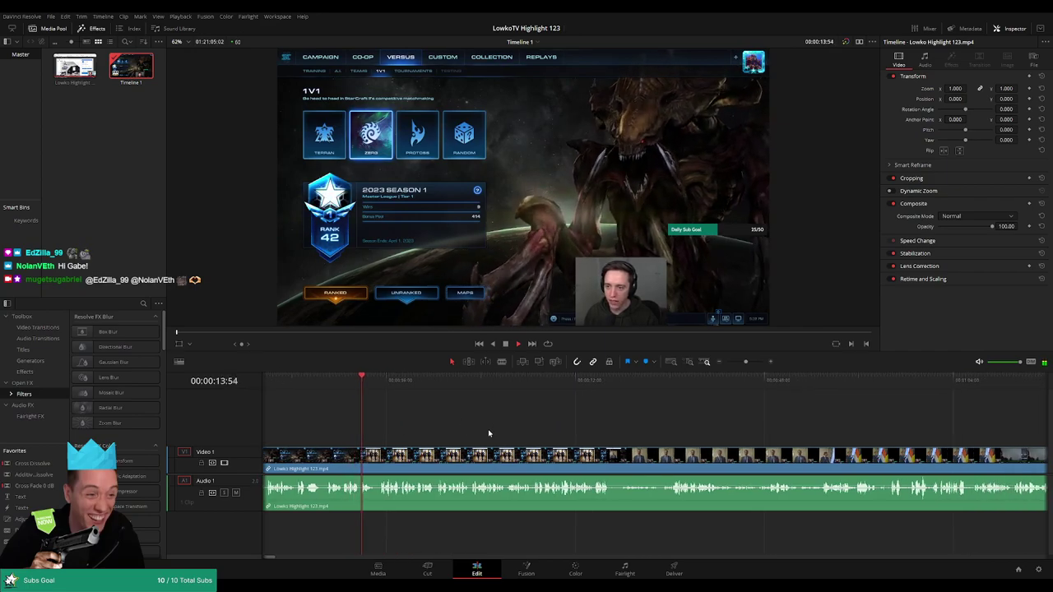
scroll(461, 426, right, 1)
scroll(419, 428, right, 2)
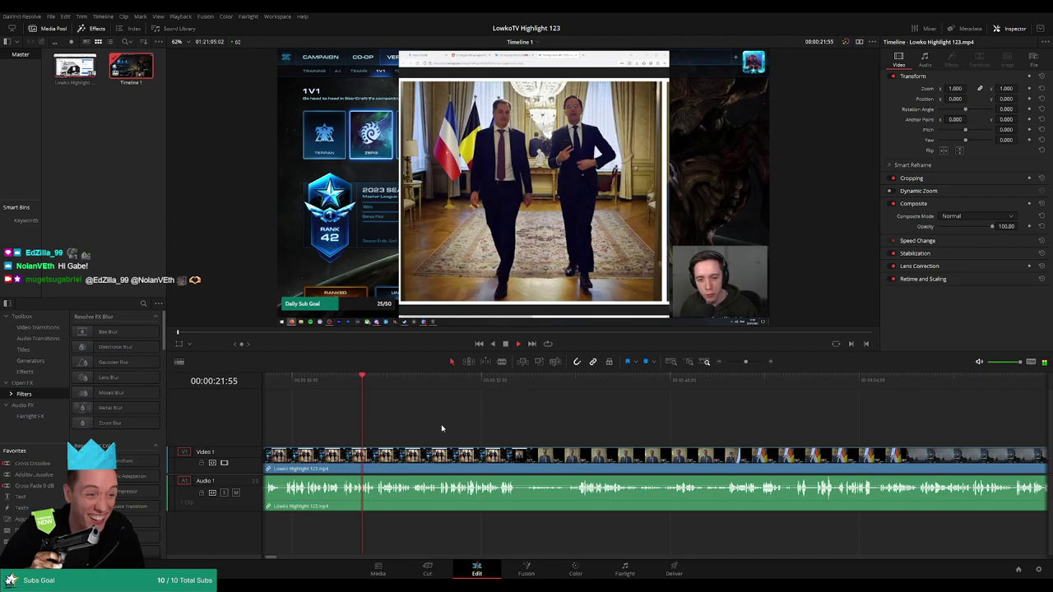
scroll(449, 429, right, 2)
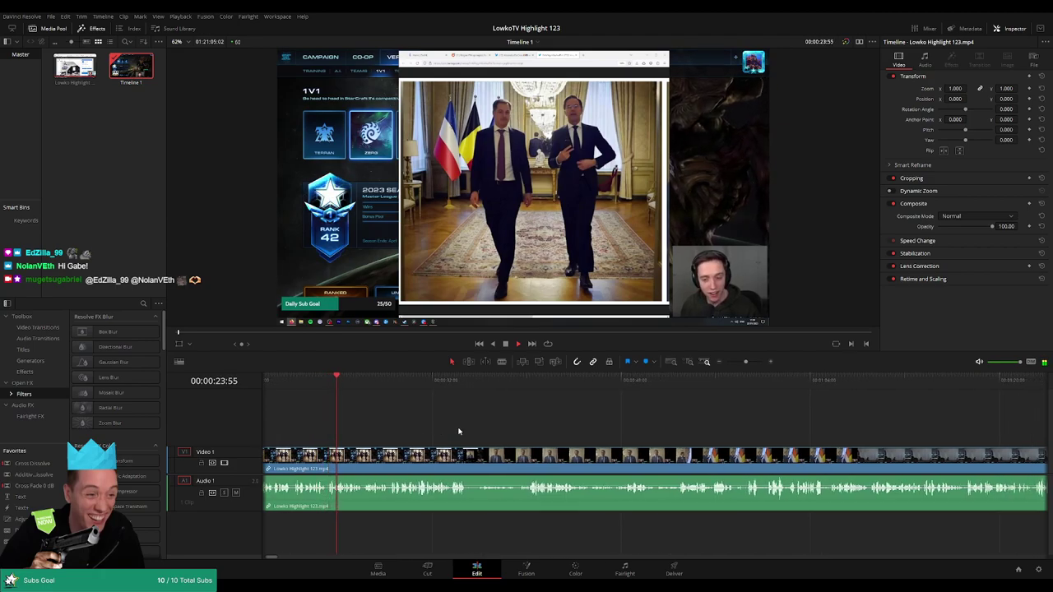
scroll(477, 434, right, 2)
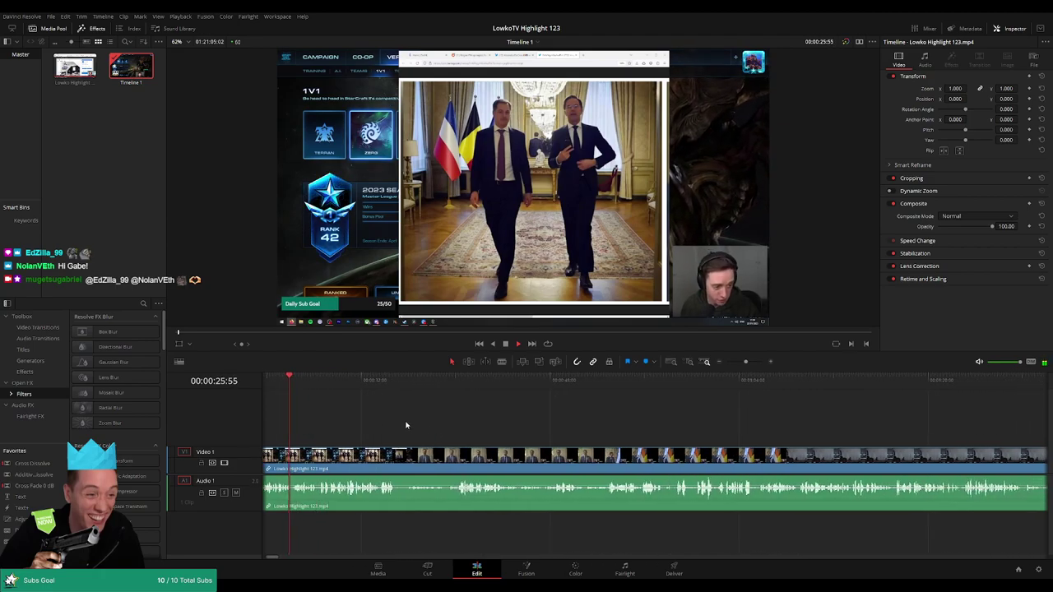
scroll(521, 427, up, 1)
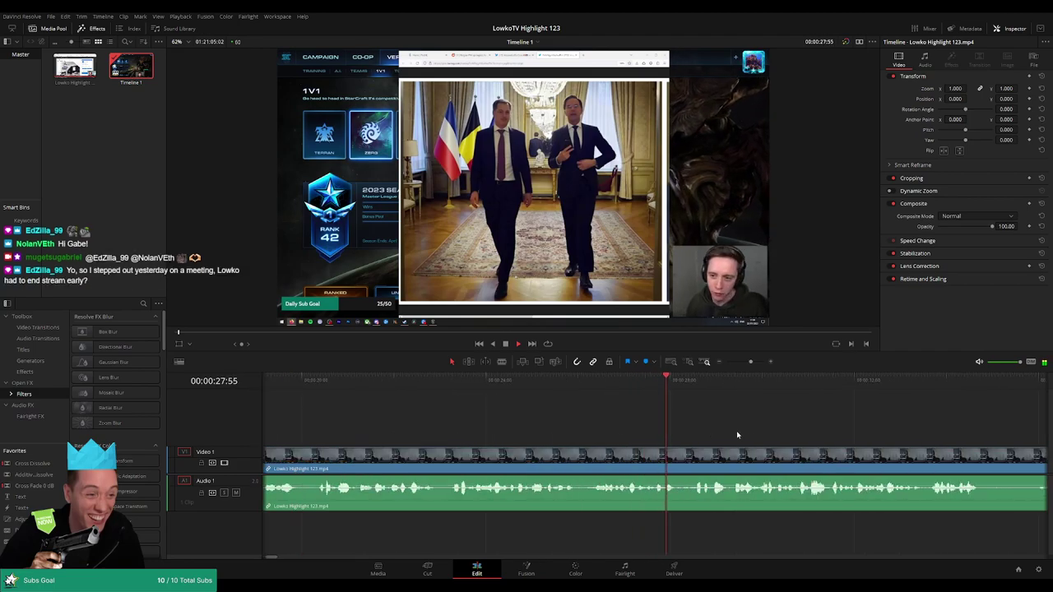
scroll(503, 413, right, 5)
scroll(539, 424, right, 2)
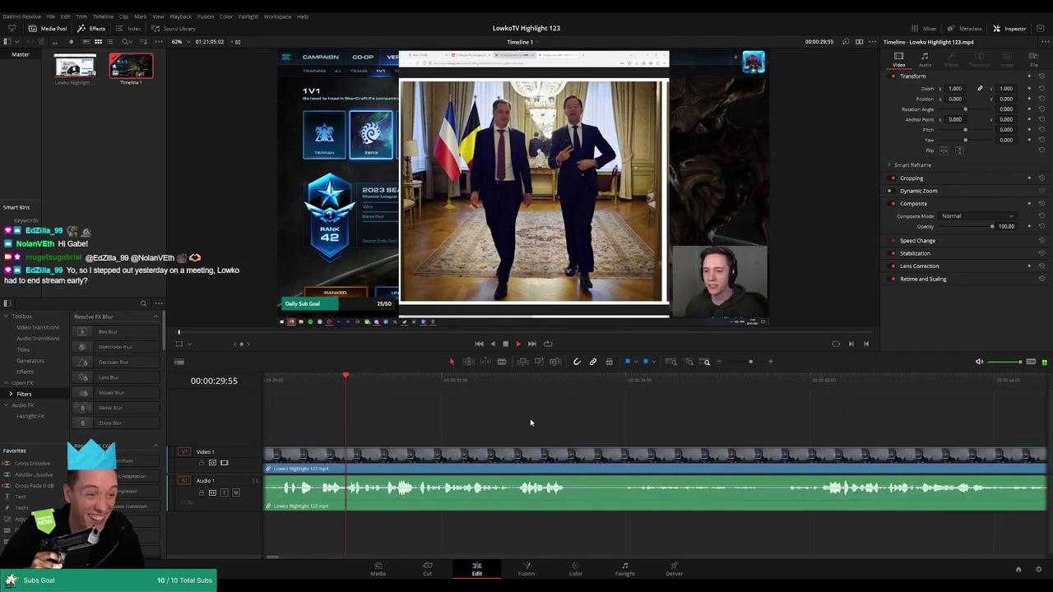
scroll(510, 421, right, 3)
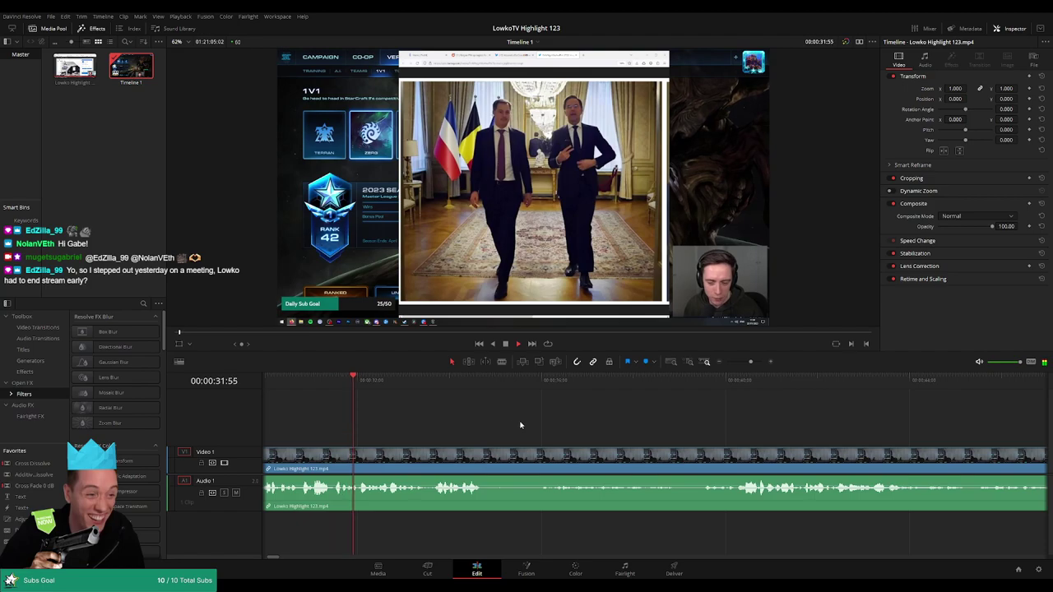
scroll(513, 419, left, 3)
scroll(606, 423, right, 1)
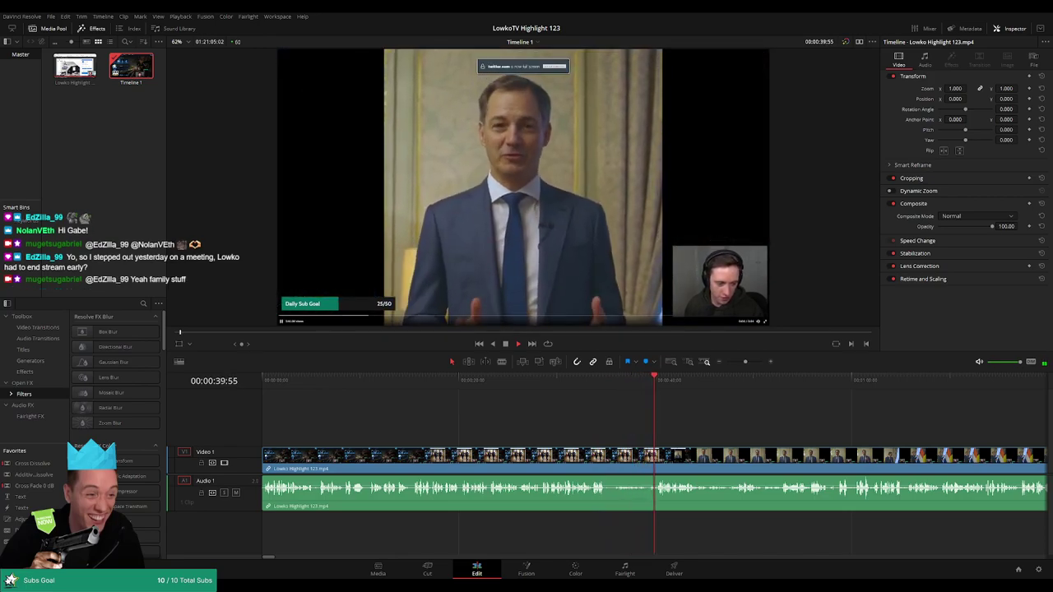
scroll(546, 411, right, 4)
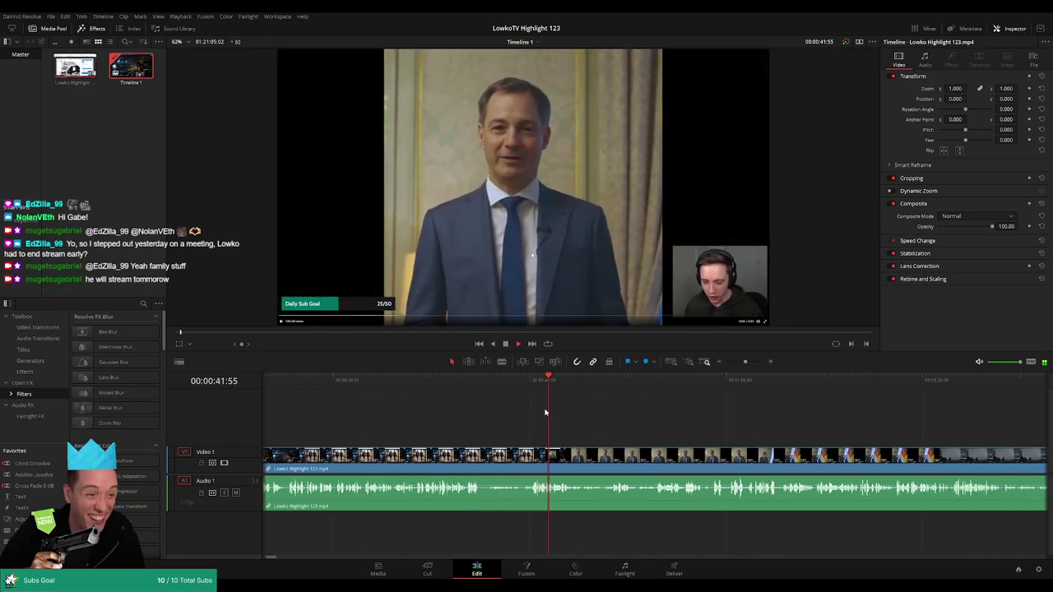
scroll(522, 418, right, 2)
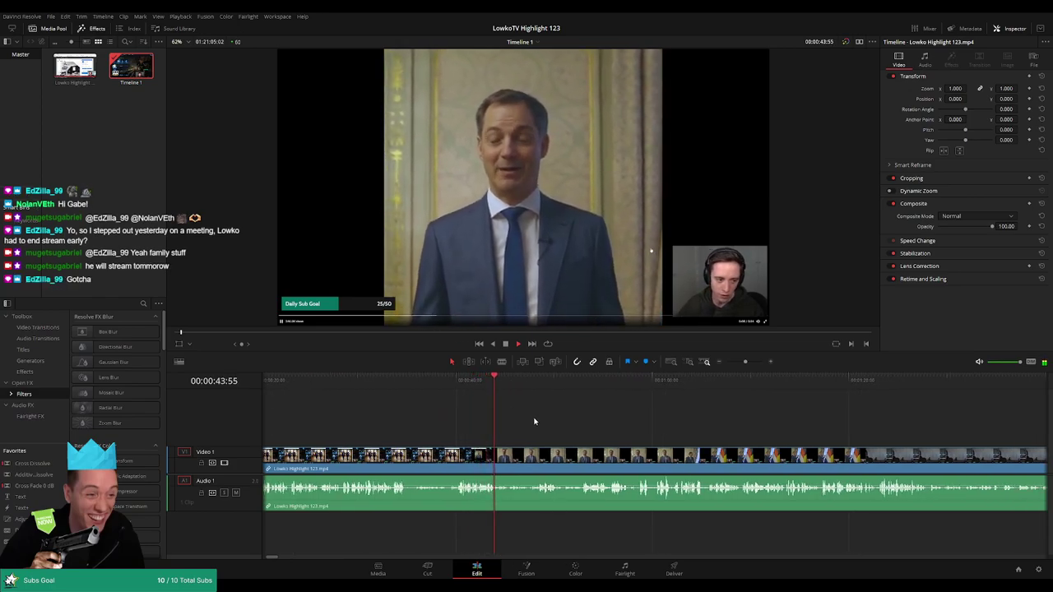
scroll(550, 419, right, 1)
scroll(527, 420, right, 1)
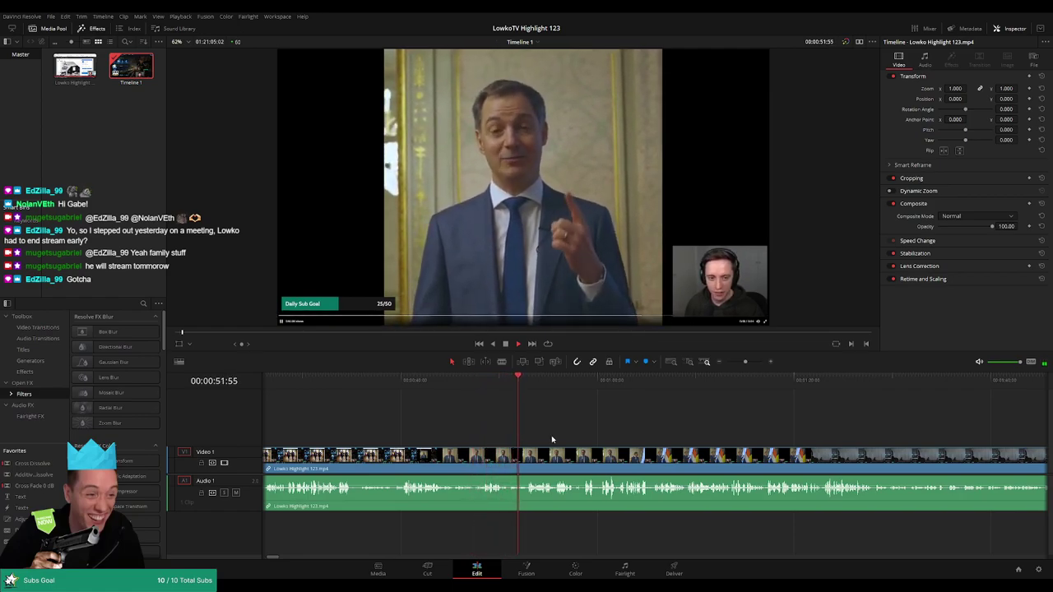
scroll(535, 428, right, 2)
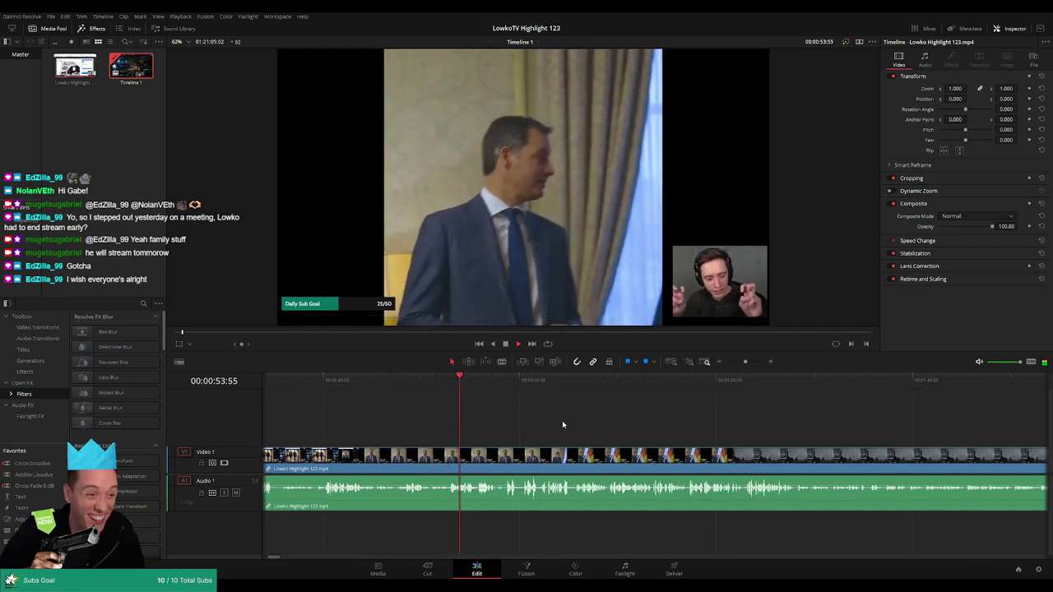
scroll(544, 418, right, 1)
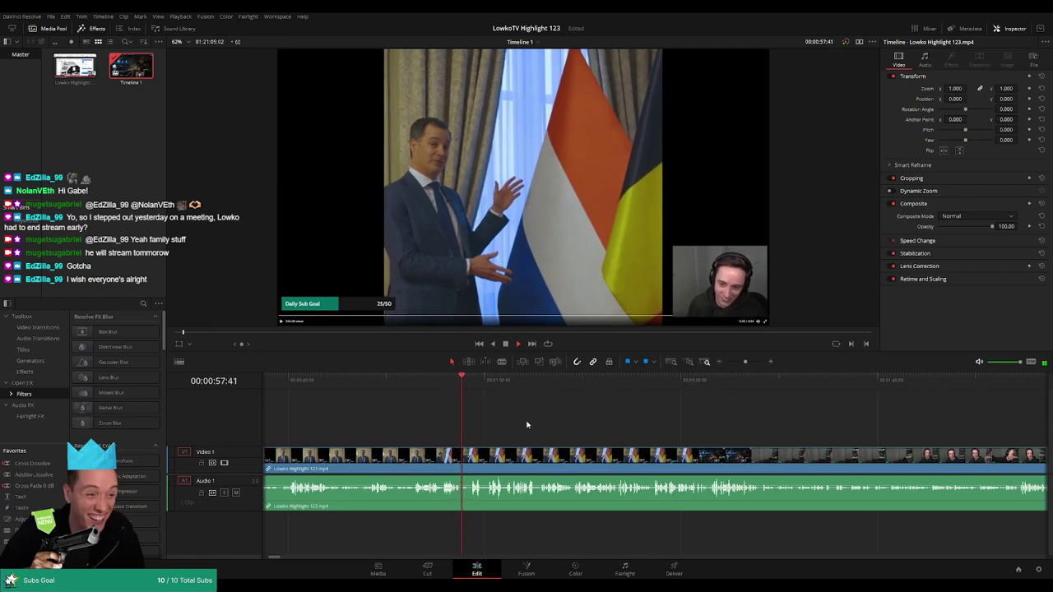
scroll(567, 430, right, 1)
scroll(543, 427, right, 2)
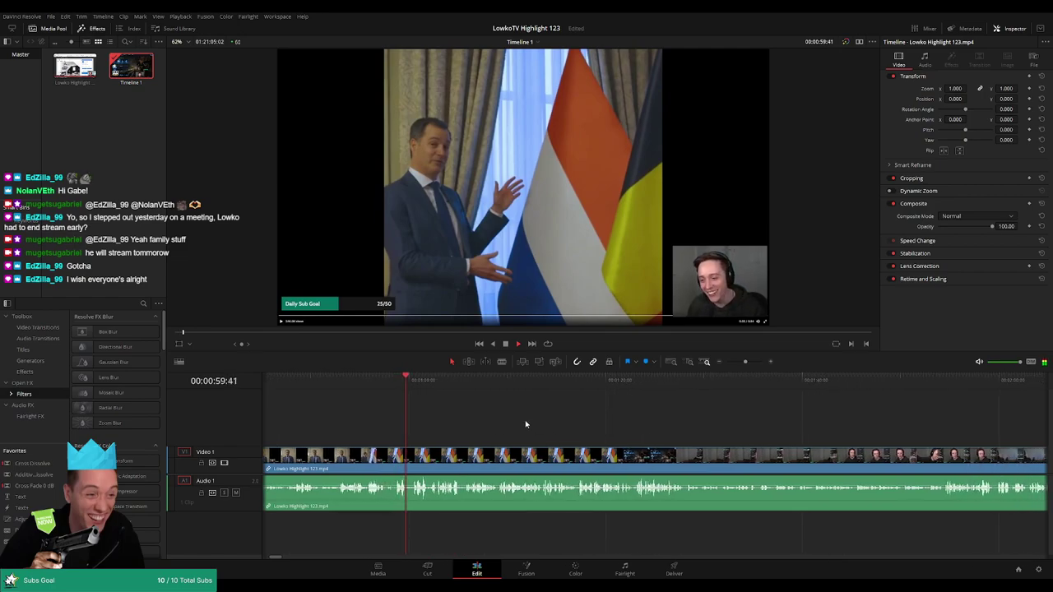
scroll(518, 423, right, 2)
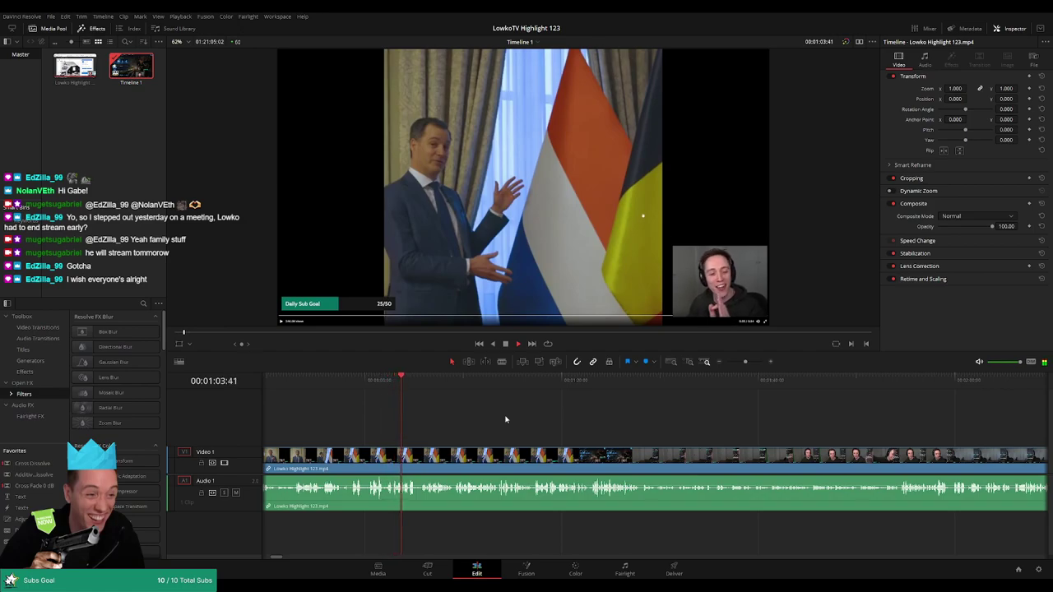
scroll(527, 421, right, 1)
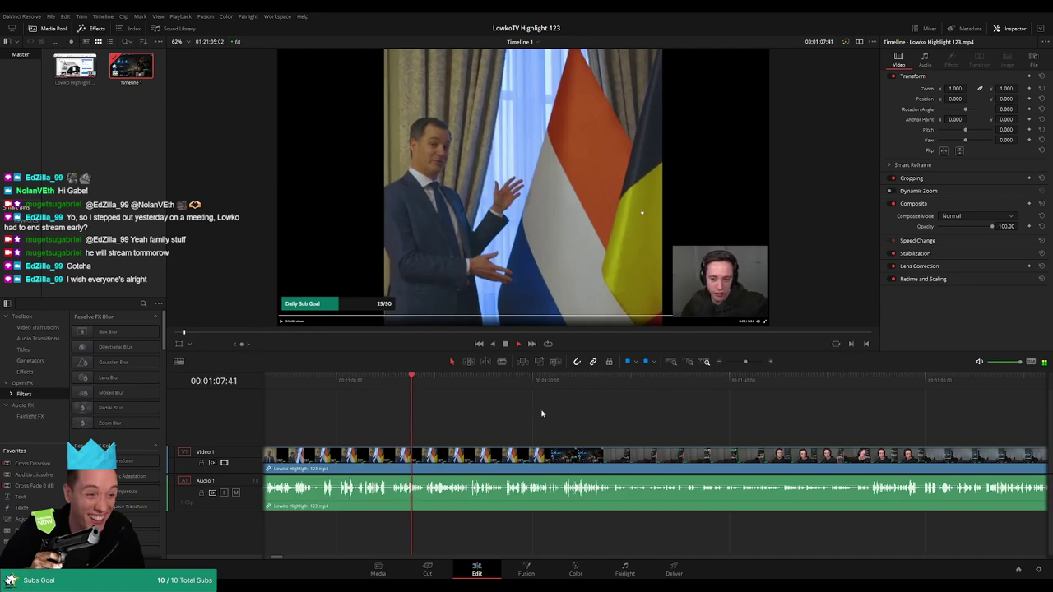
Enlarge the preview viewer by shrinking the timeline area.
drag(581, 354, 578, 429)
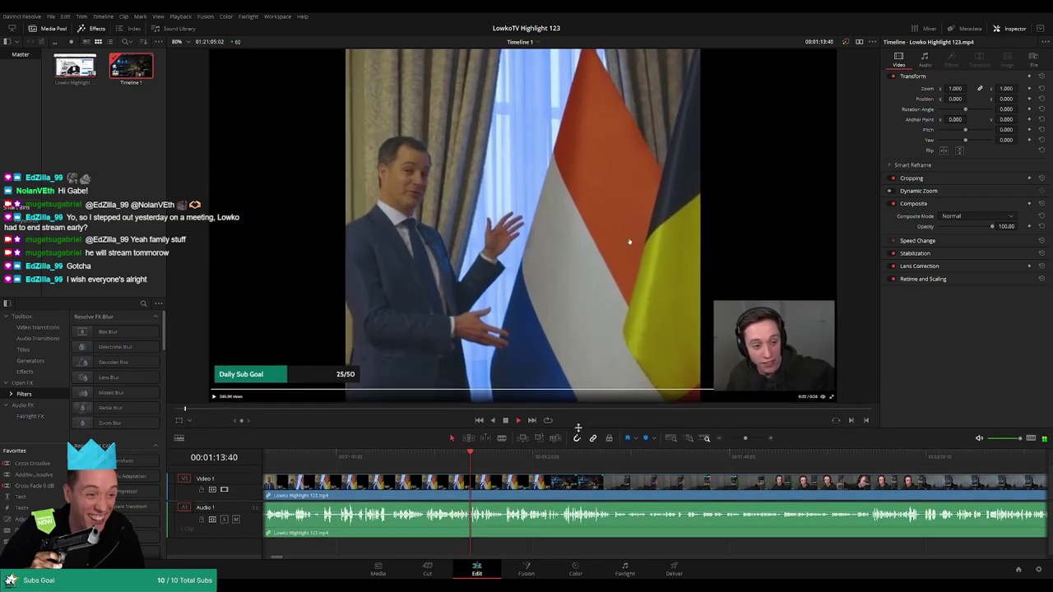
scroll(505, 468, right, 2)
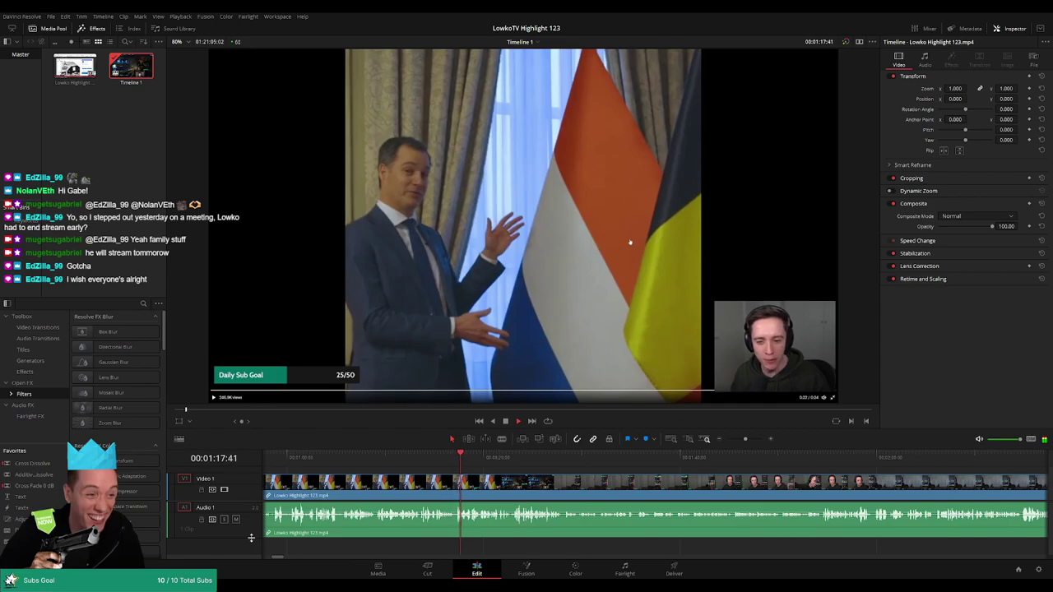
scroll(254, 508, up, 1)
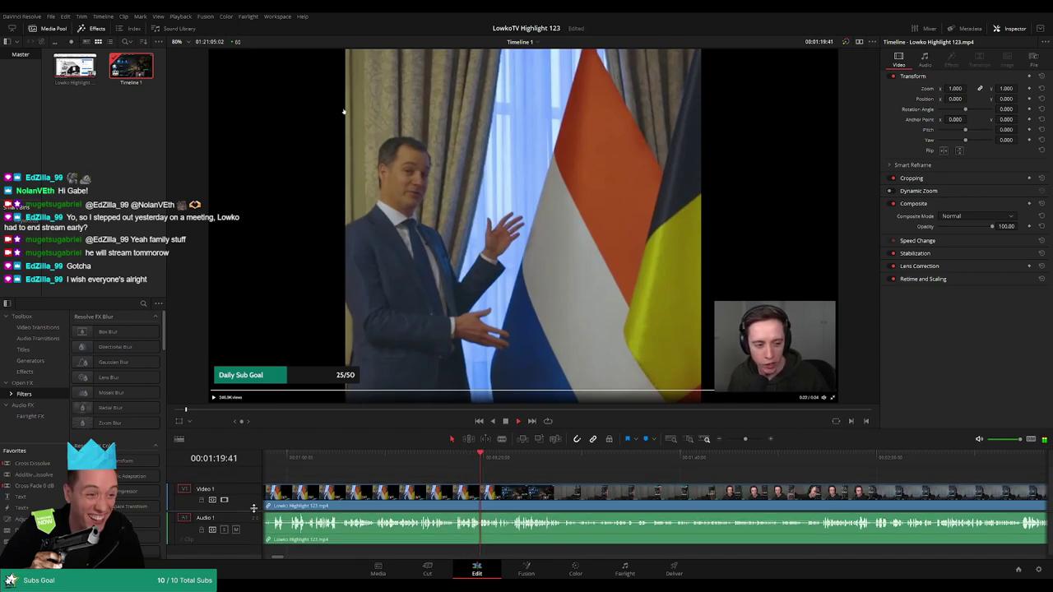
Resize the Video 1 and Audio 1 track heights so Video 1 shows thumbnails.
drag(255, 485, 255, 491)
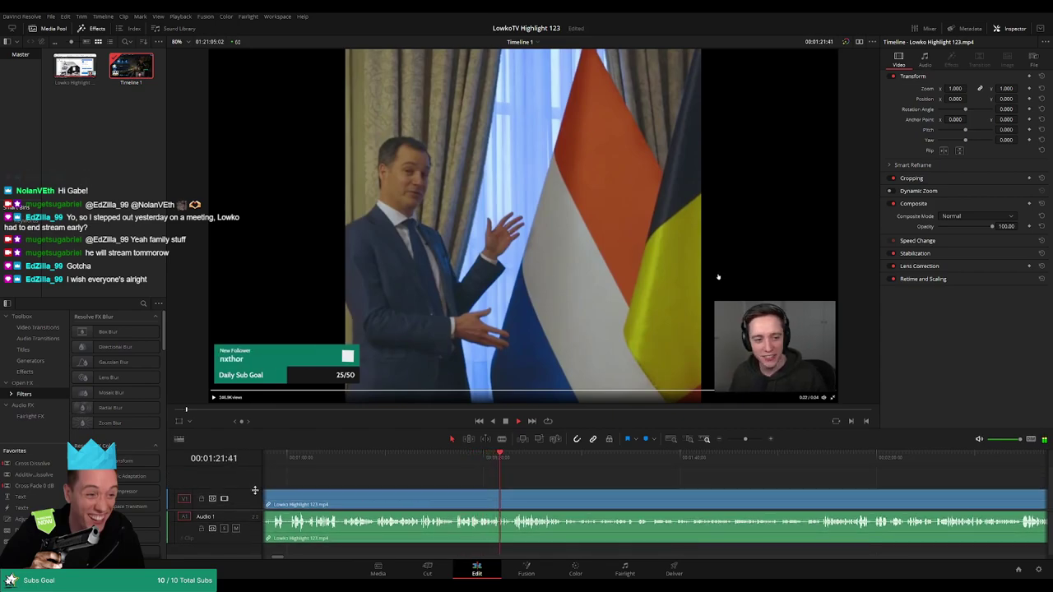
scroll(251, 521, down, 1)
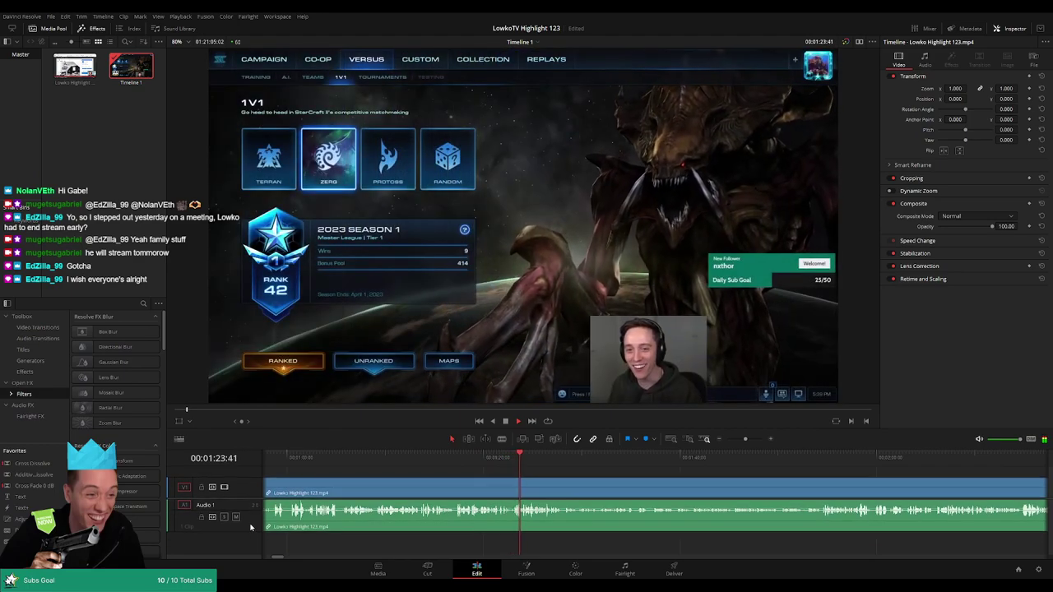
drag(251, 531, 251, 537)
scroll(512, 475, right, 2)
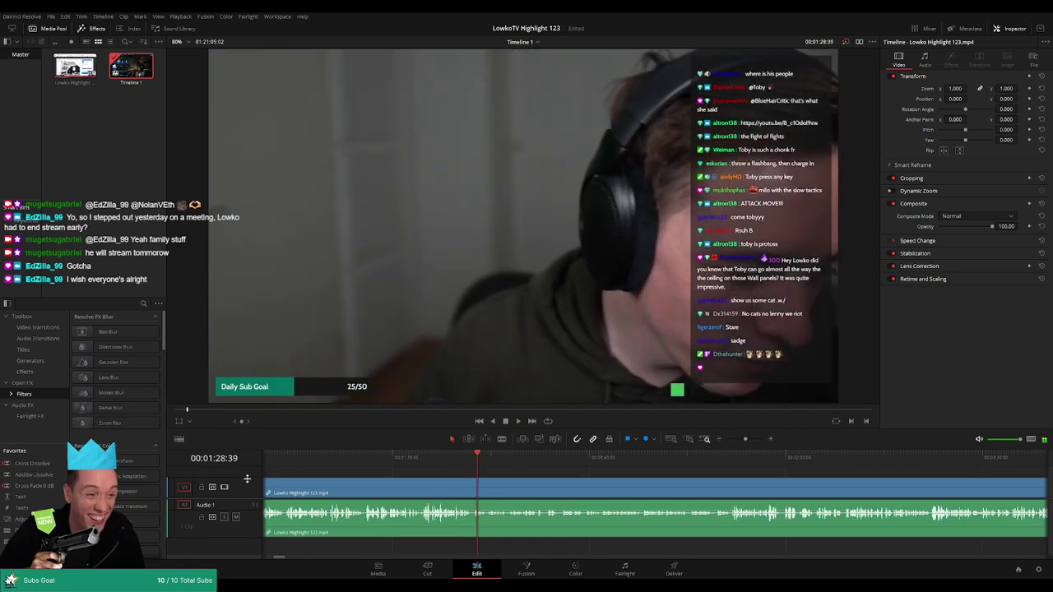
drag(247, 481, 245, 477)
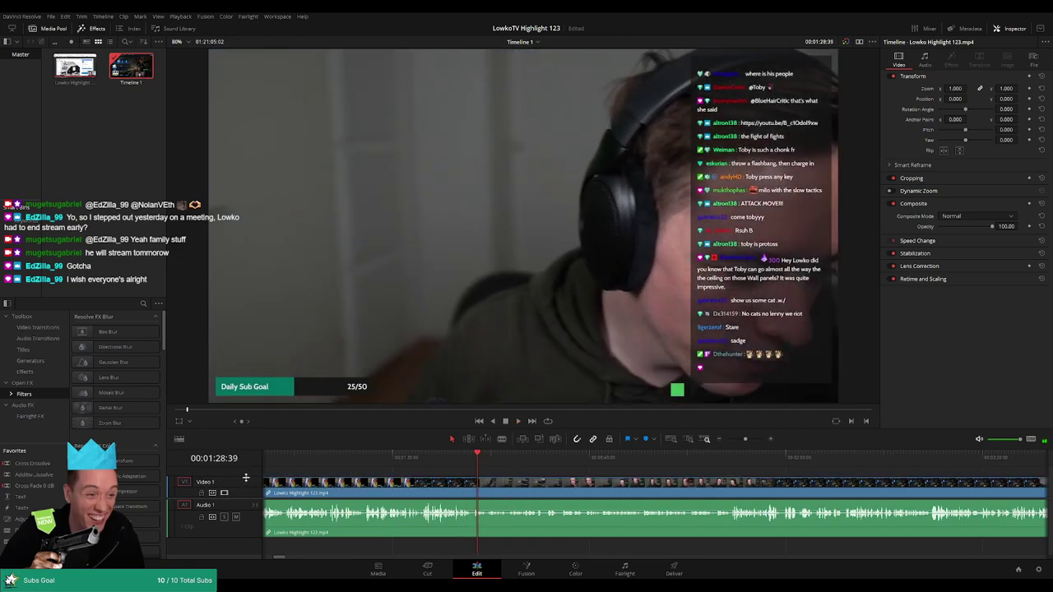
click(472, 466)
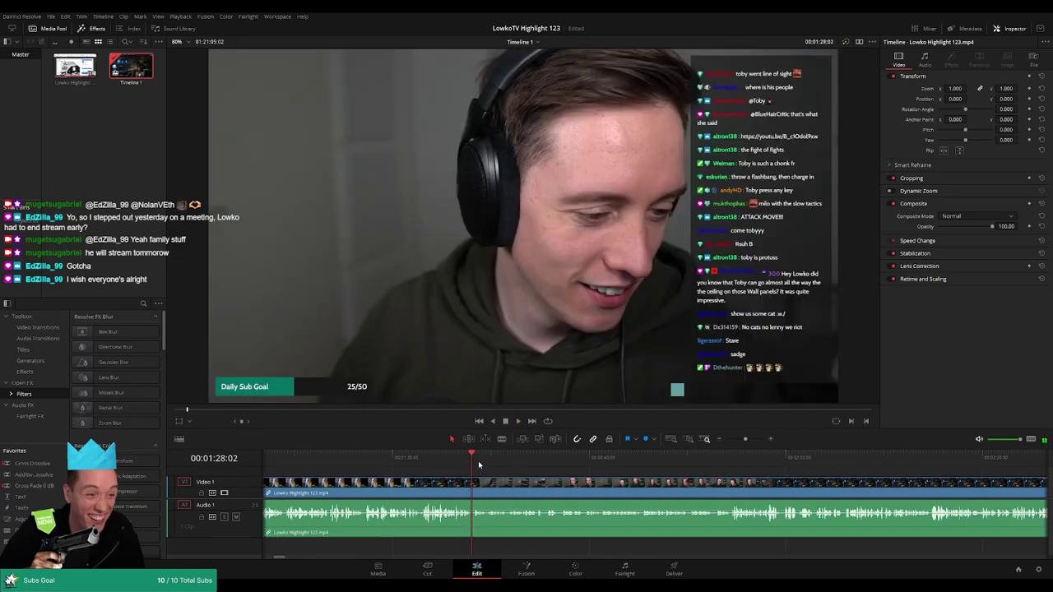
scroll(650, 476, up, 2)
click(647, 457)
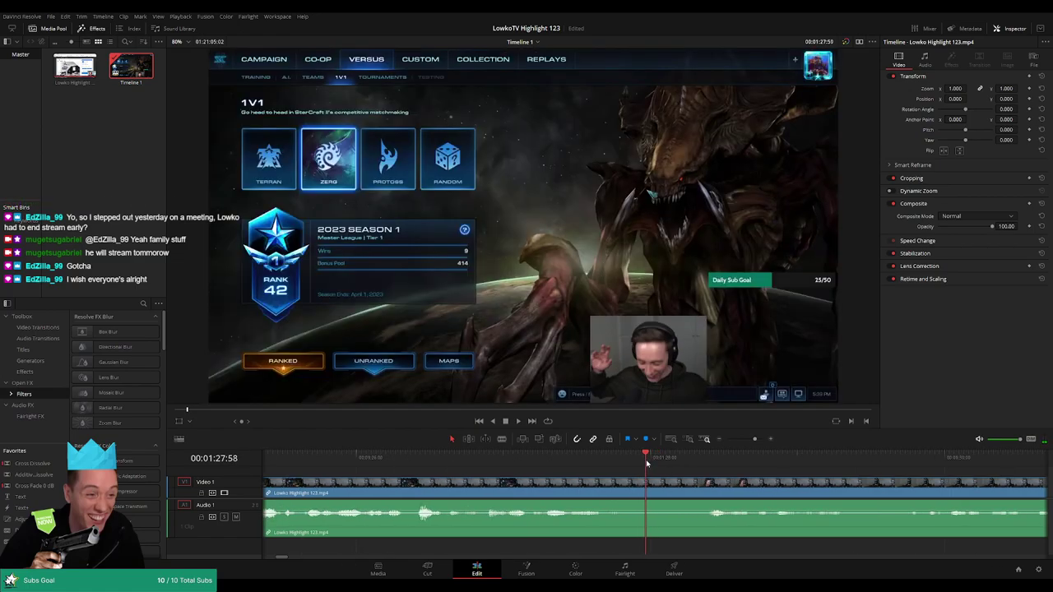
key(b)
click(647, 485)
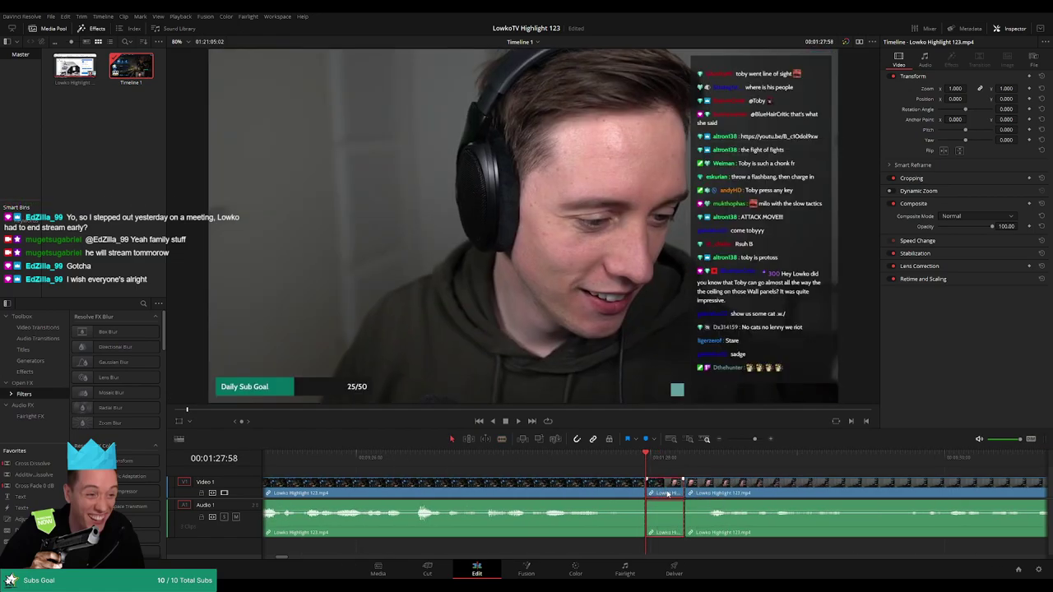
key(a)
key(space)
scroll(641, 491, down, 2)
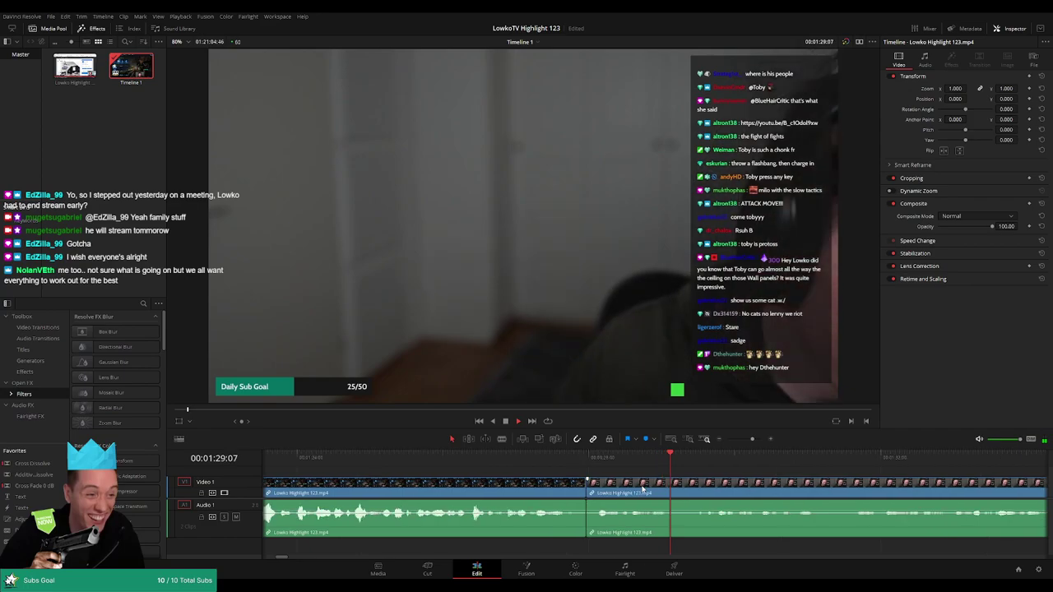
click(629, 510)
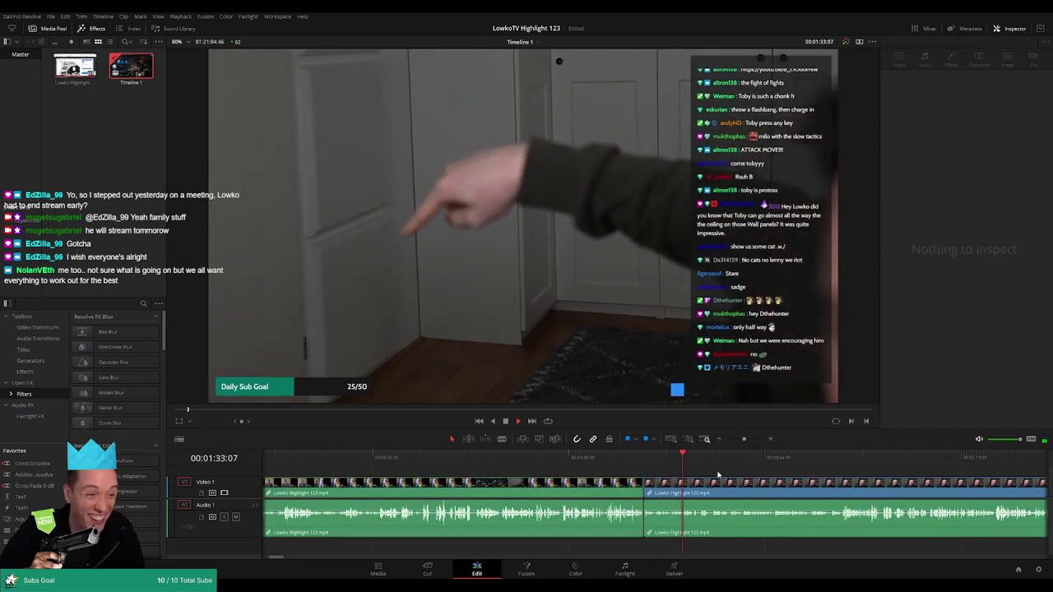
scroll(626, 473, right, 3)
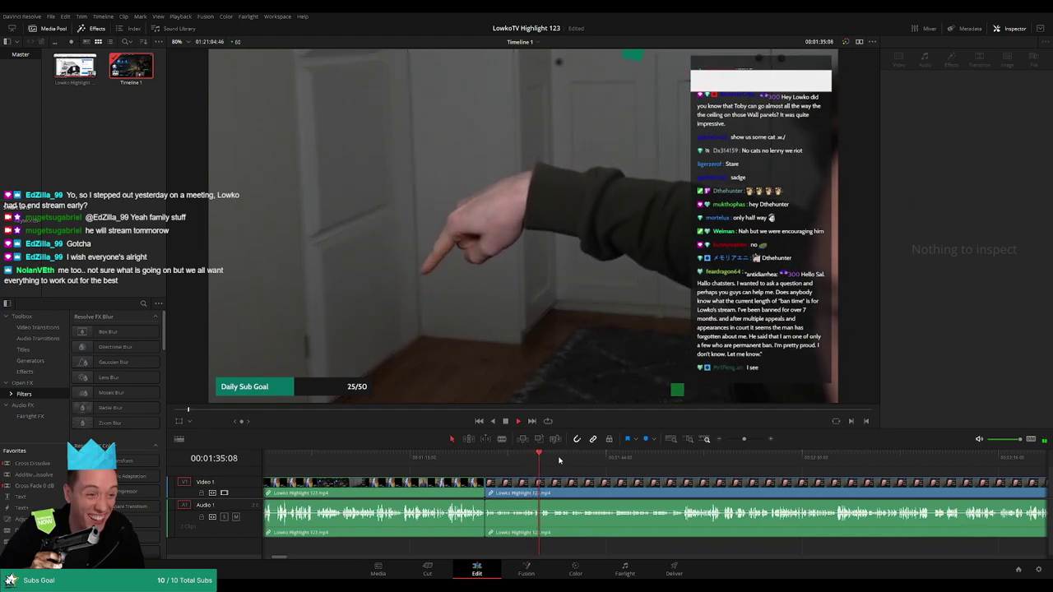
scroll(584, 472, right, 1)
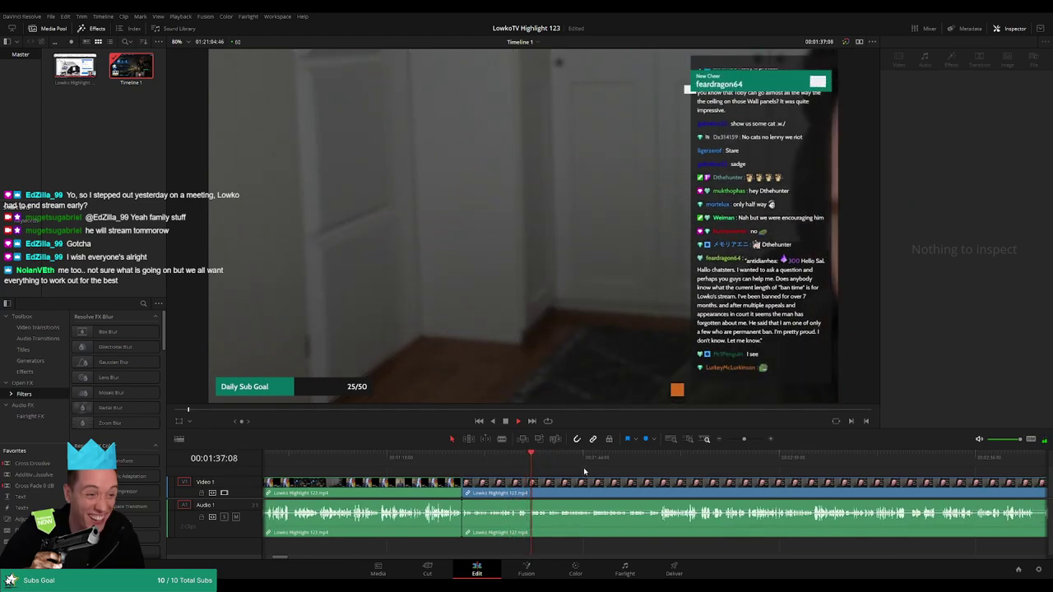
scroll(589, 472, right, 2)
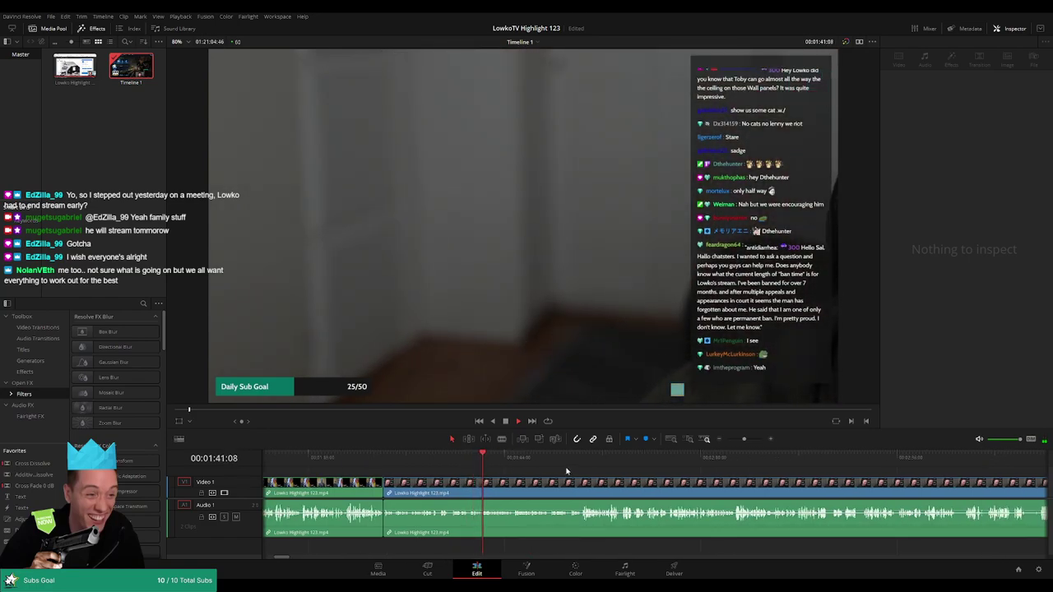
scroll(561, 474, right, 1)
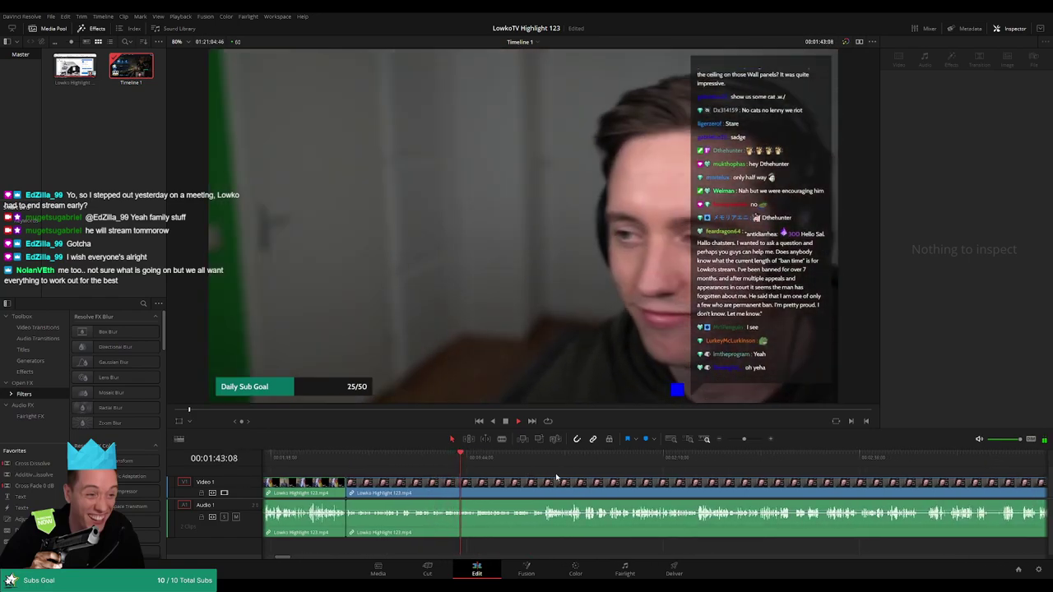
scroll(526, 473, right, 2)
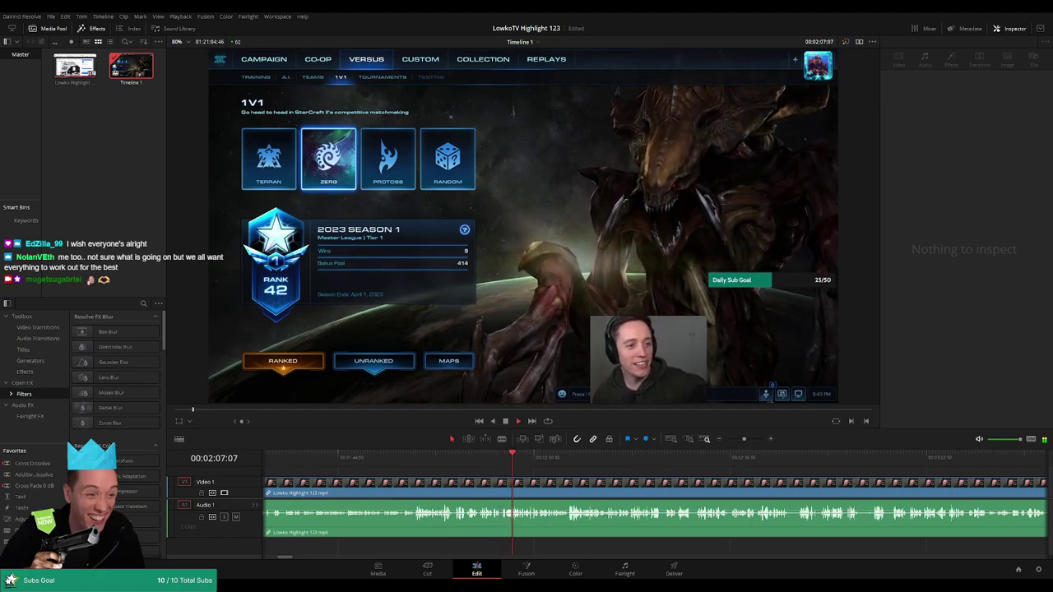
scroll(494, 476, right, 2)
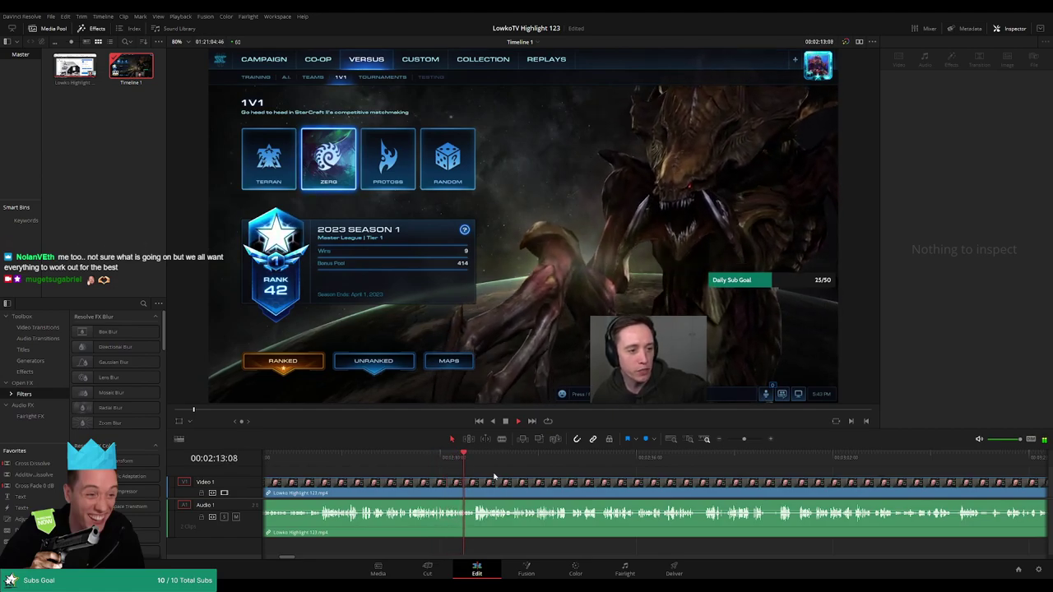
scroll(485, 469, right, 2)
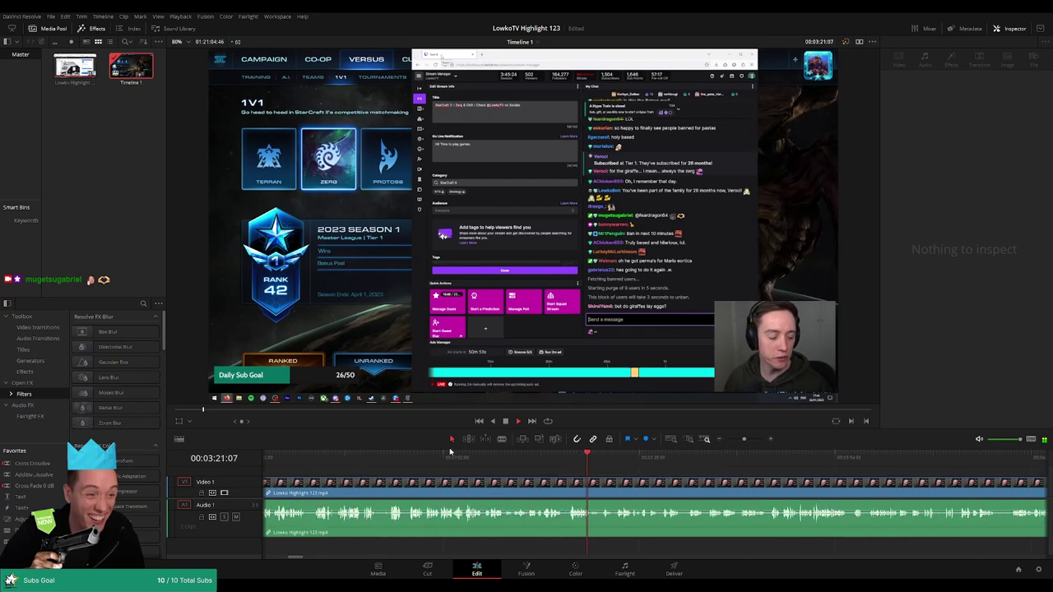
click(543, 484)
click(499, 484)
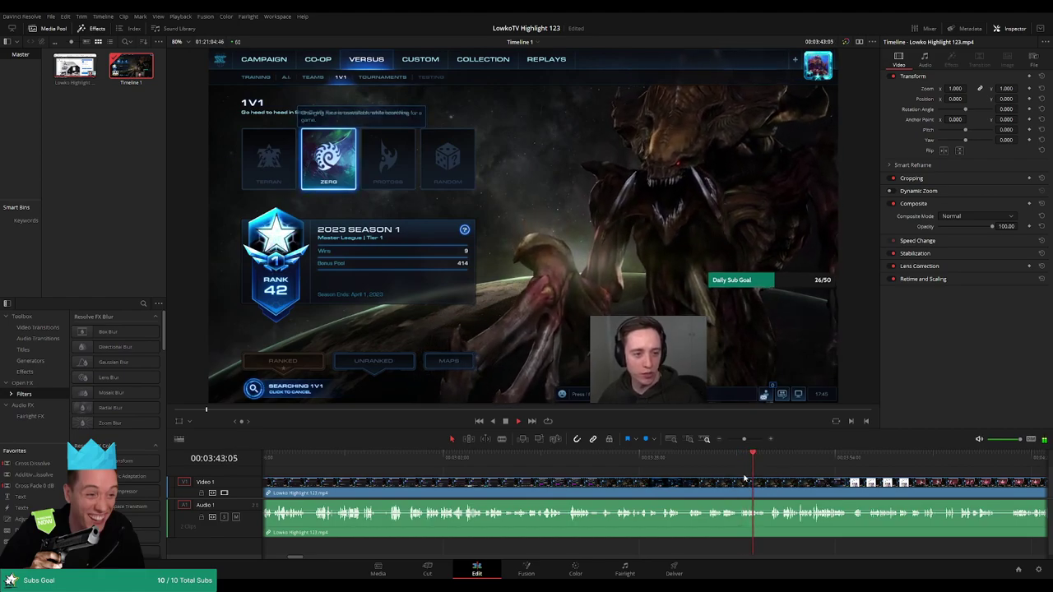
scroll(507, 459, up, 3)
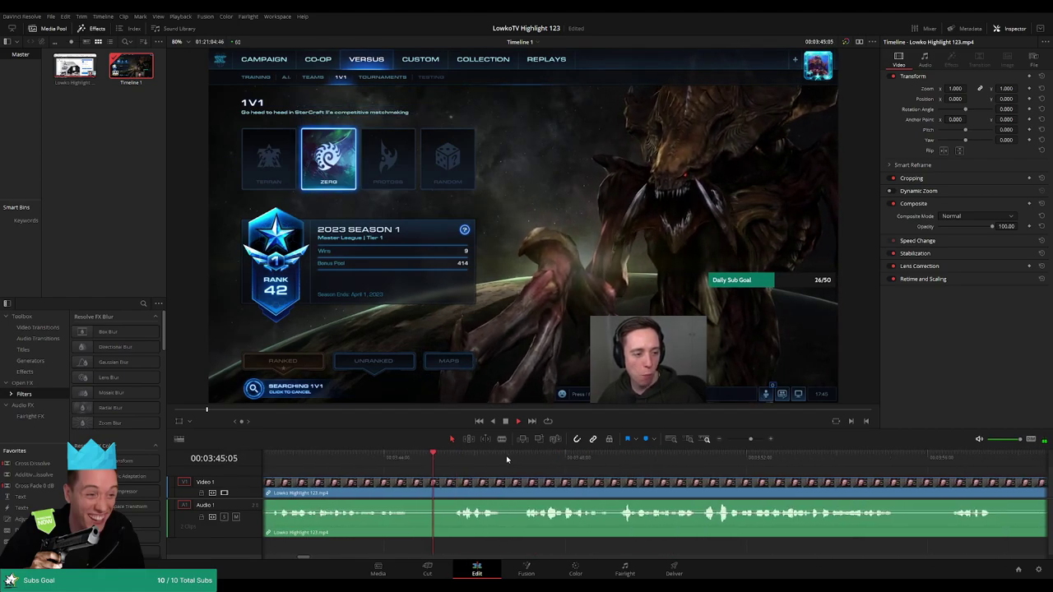
scroll(510, 480, right, 2)
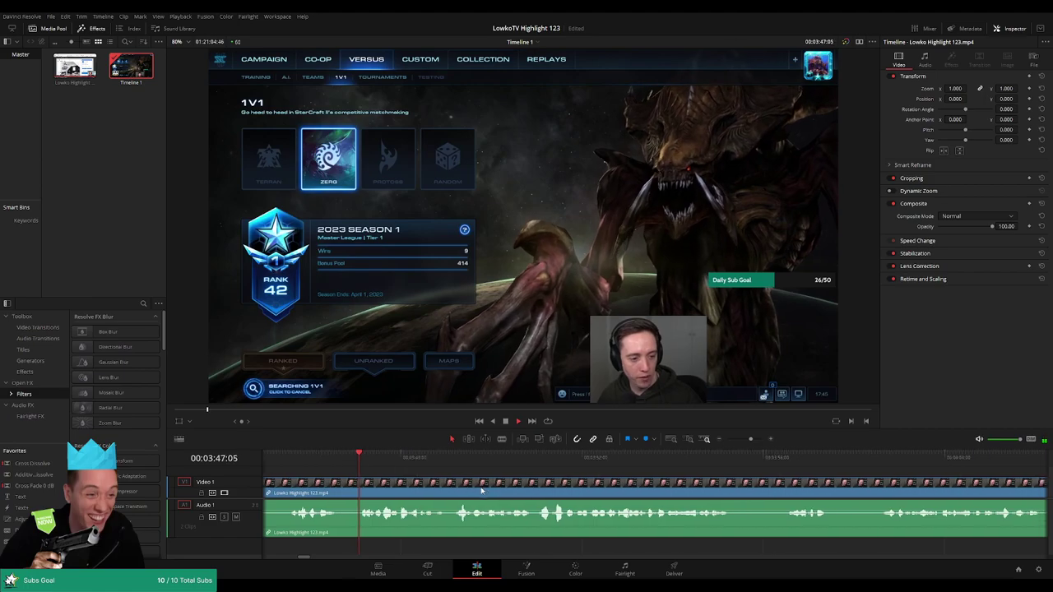
scroll(453, 475, right, 1)
scroll(497, 485, right, 1)
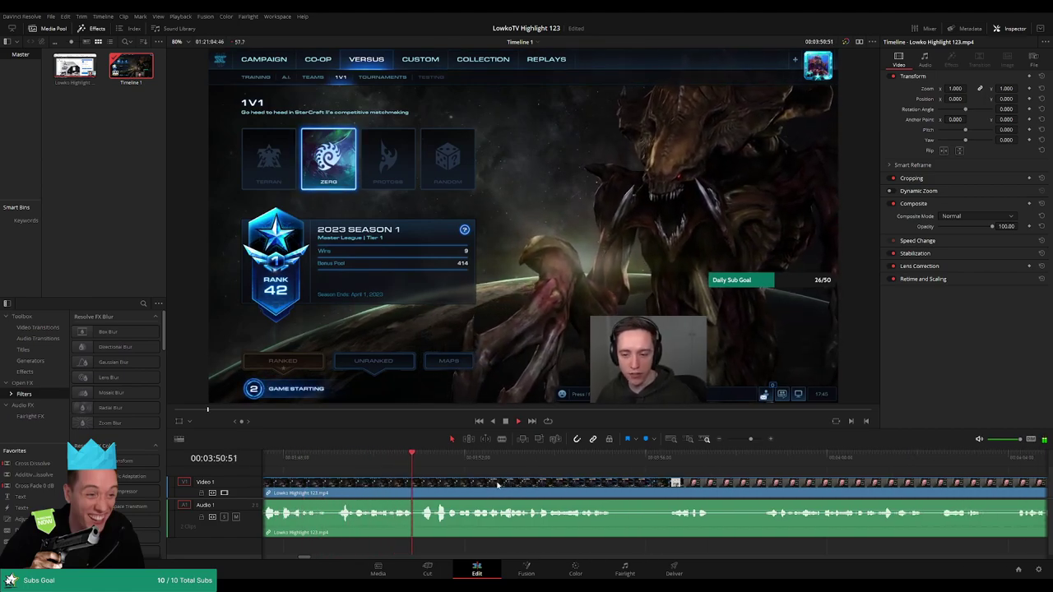
scroll(498, 484, right, 1)
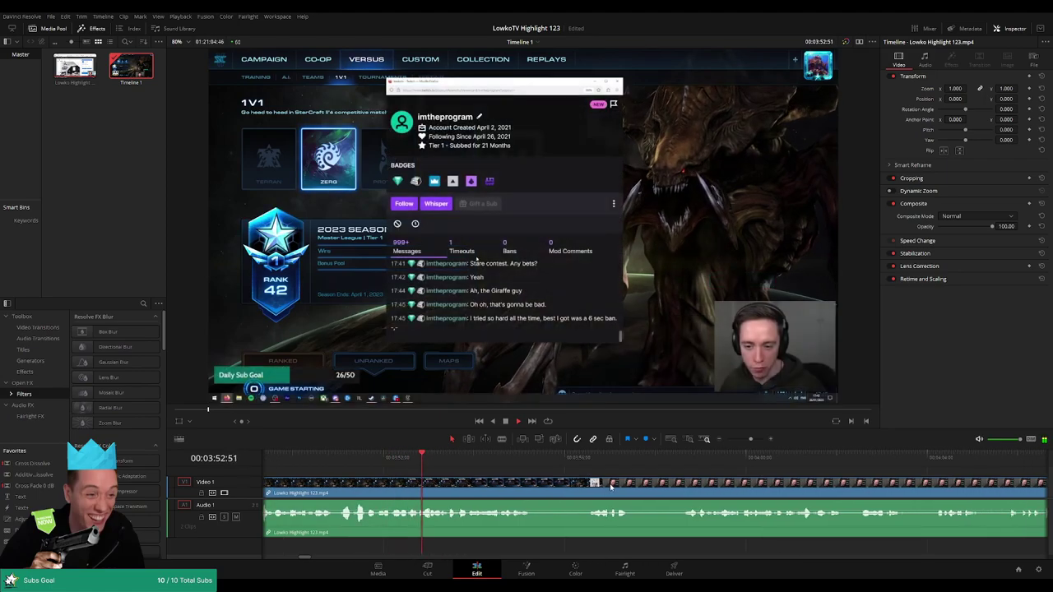
Blade the clip at about 00:03:55, just after the timeout moment, and play back from the cut.
scroll(507, 480, right, 1)
scroll(477, 475, right, 1)
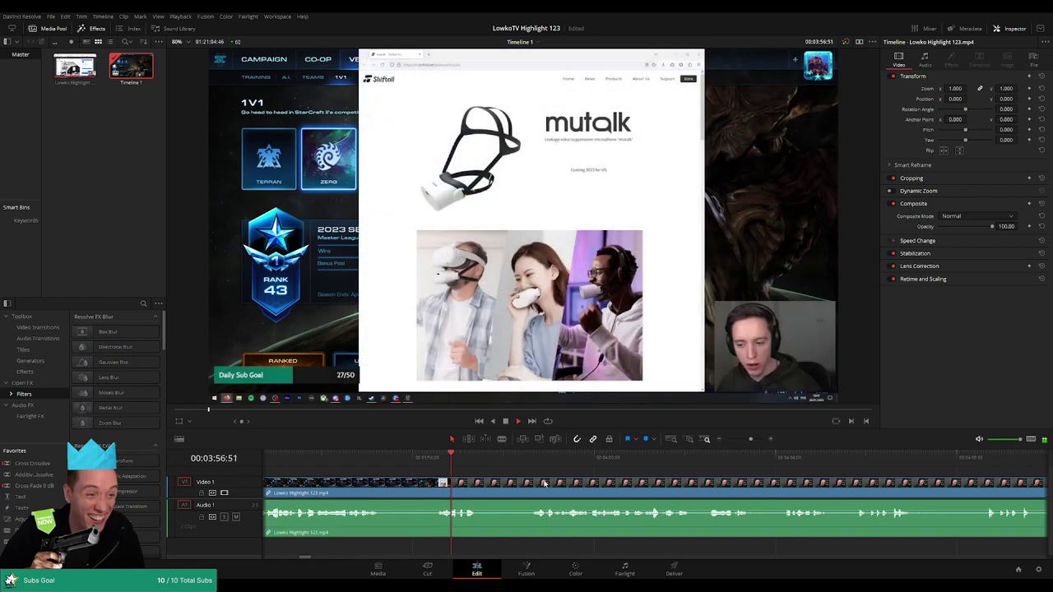
click(357, 458)
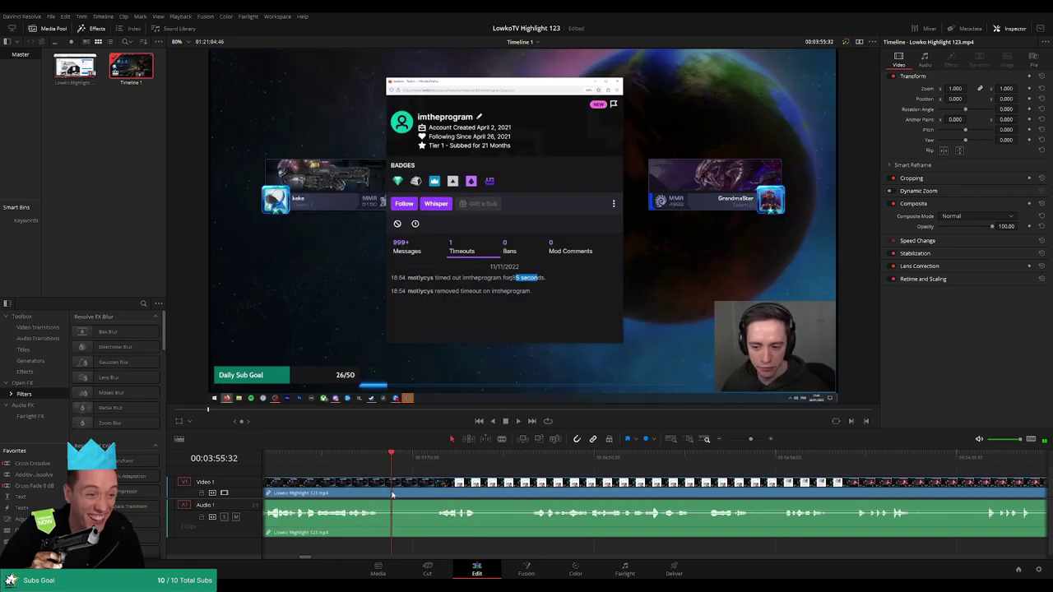
drag(392, 494, 398, 463)
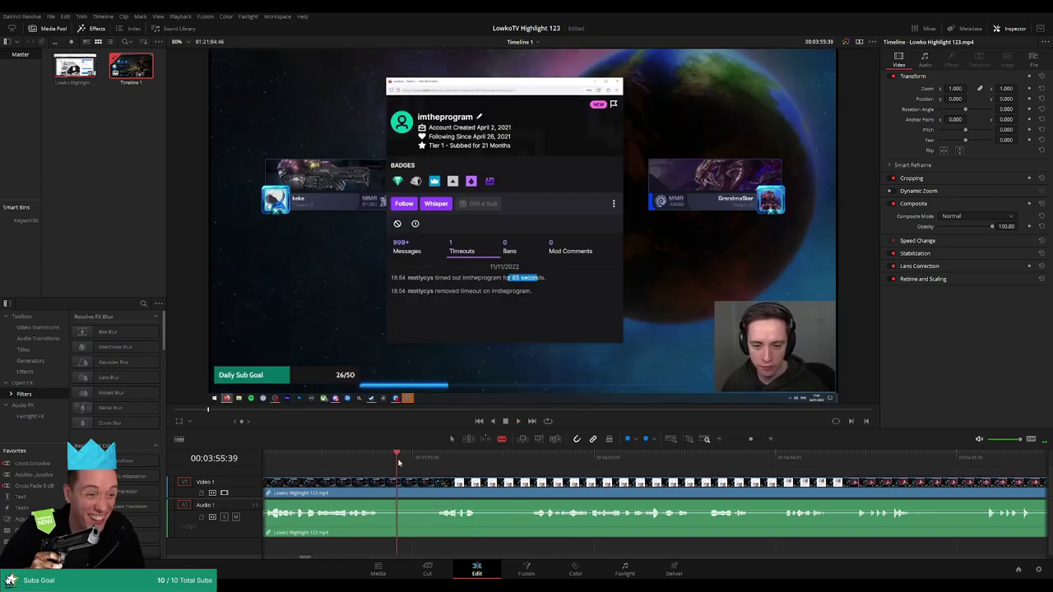
drag(417, 488, 420, 491)
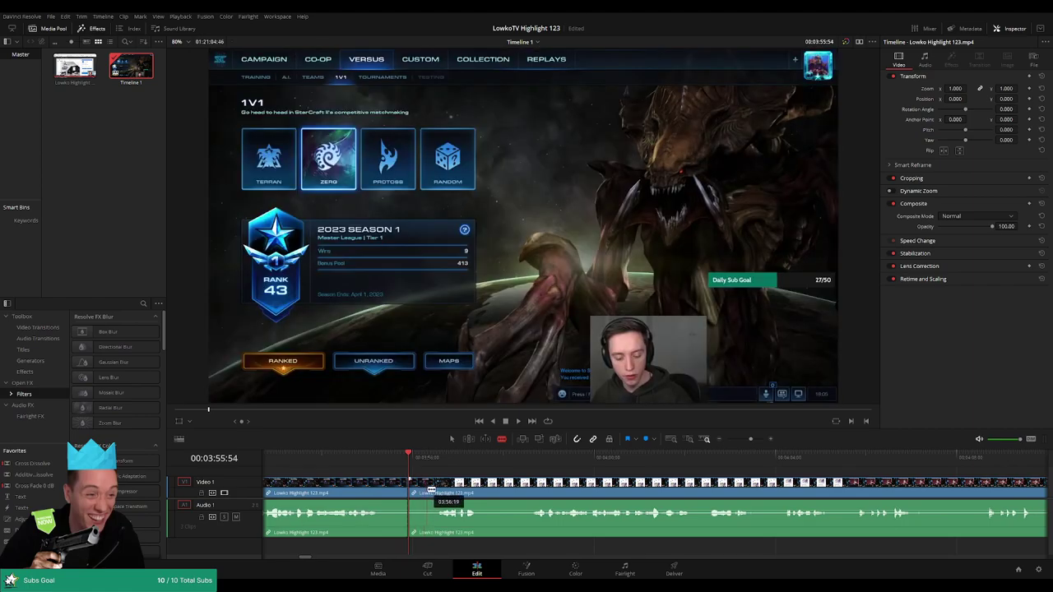
key(space)
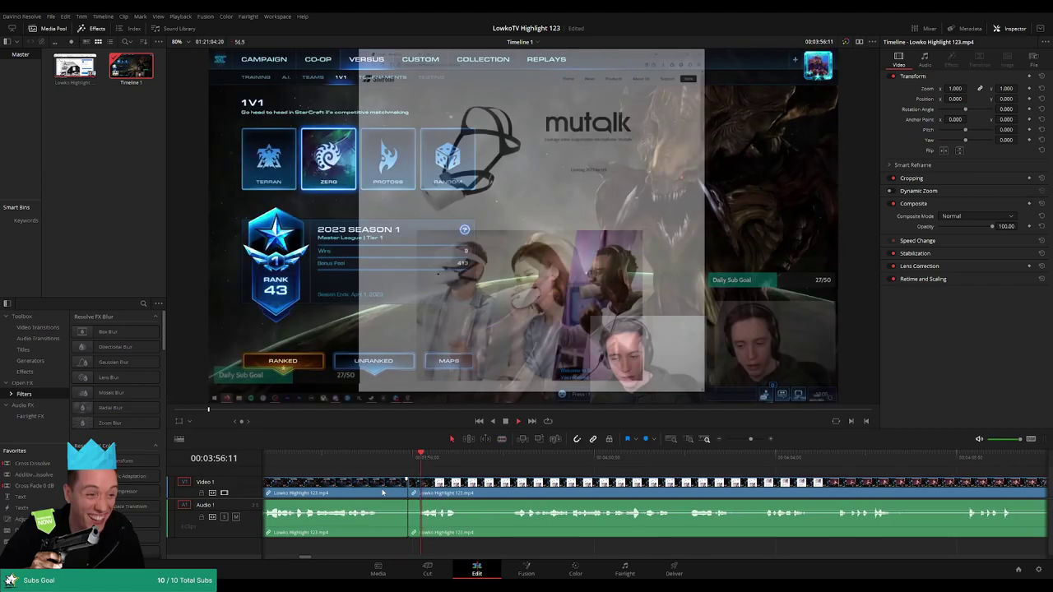
click(491, 485)
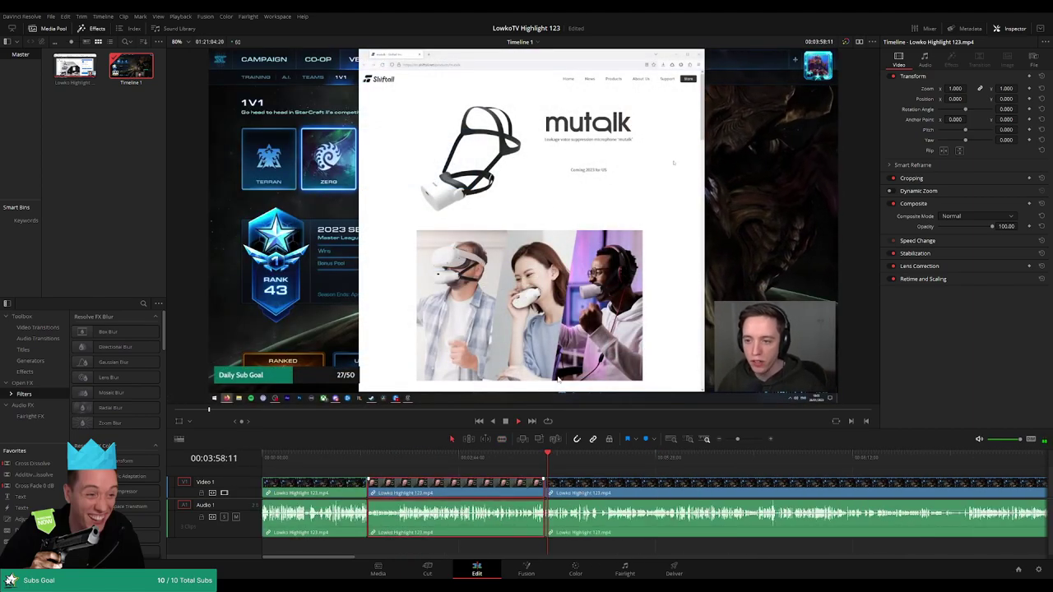
click(625, 469)
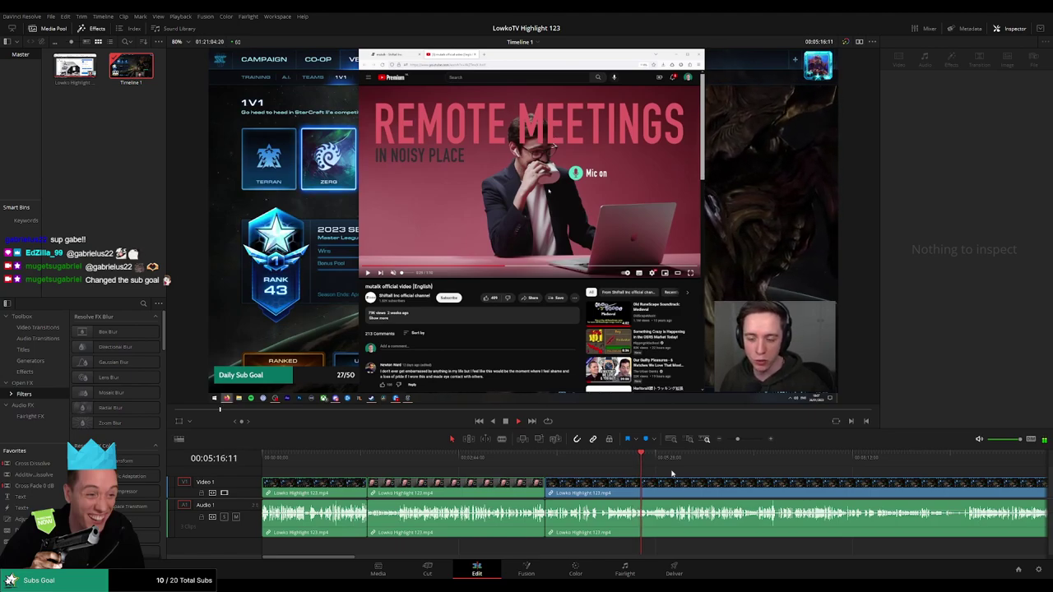
scroll(671, 474, up, 2)
scroll(691, 479, up, 2)
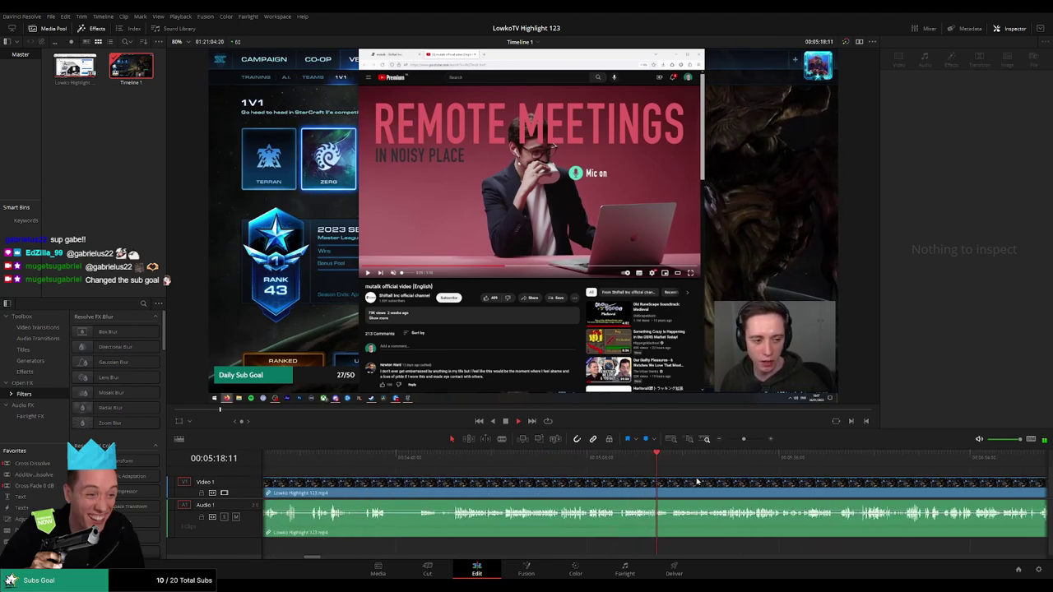
scroll(696, 481, up, 2)
scroll(419, 481, up, 1)
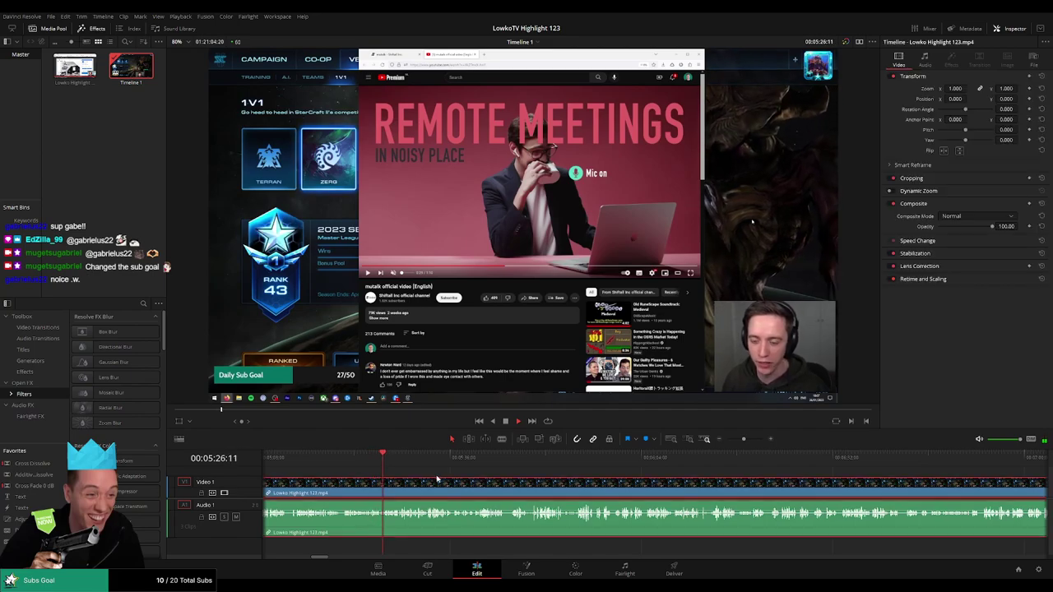
scroll(398, 480, down, 2)
scroll(398, 479, up, 3)
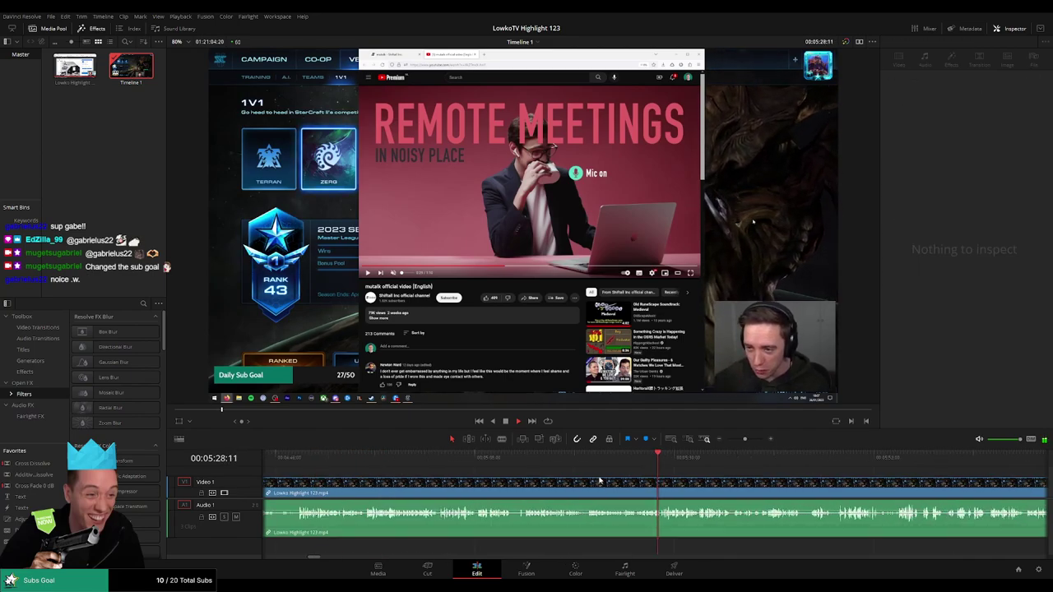
click(560, 482)
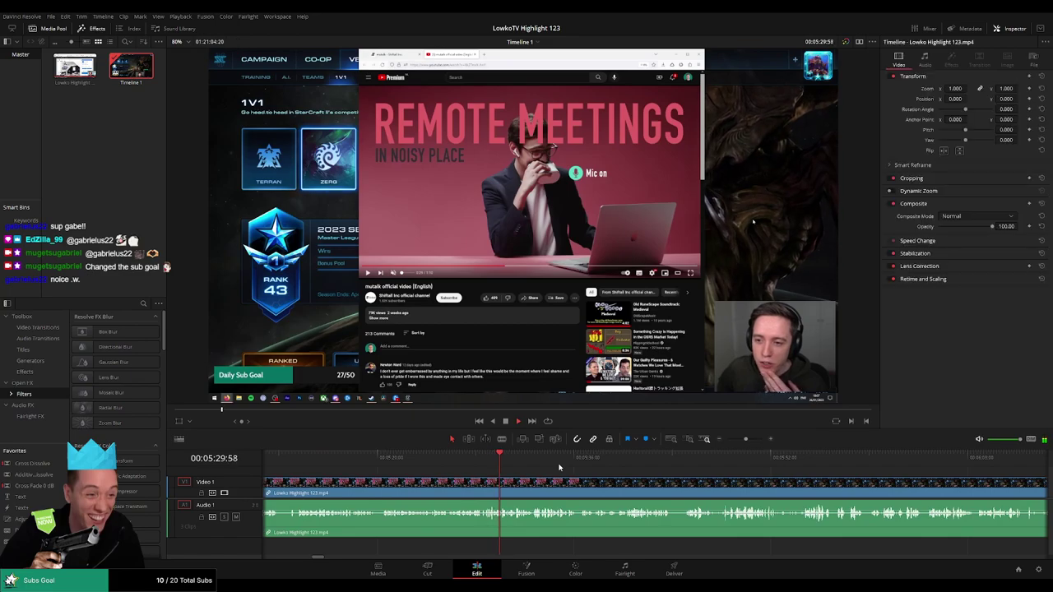
scroll(450, 471, down, 2)
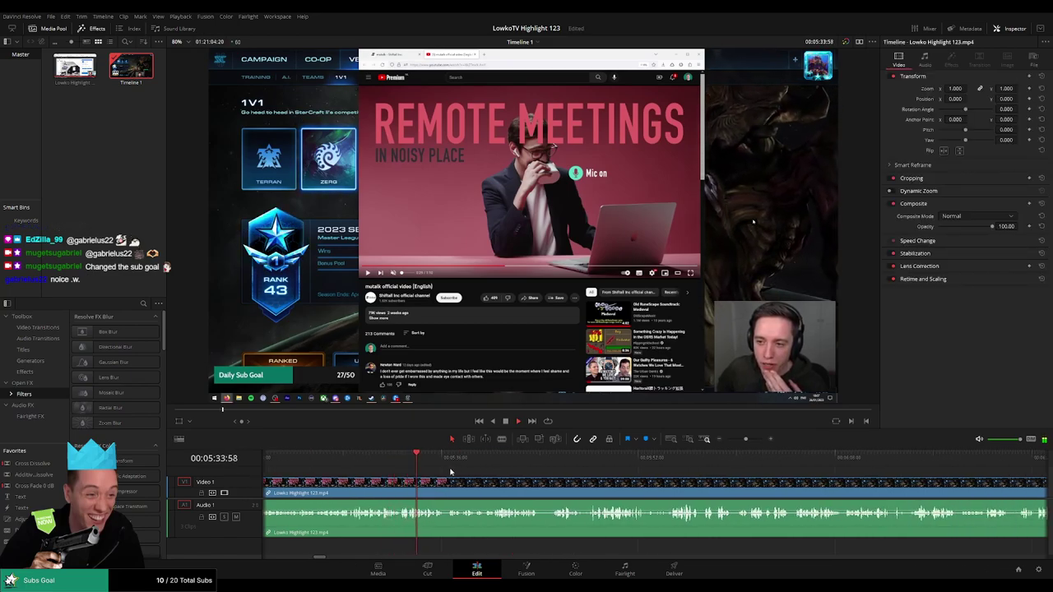
scroll(436, 473, down, 2)
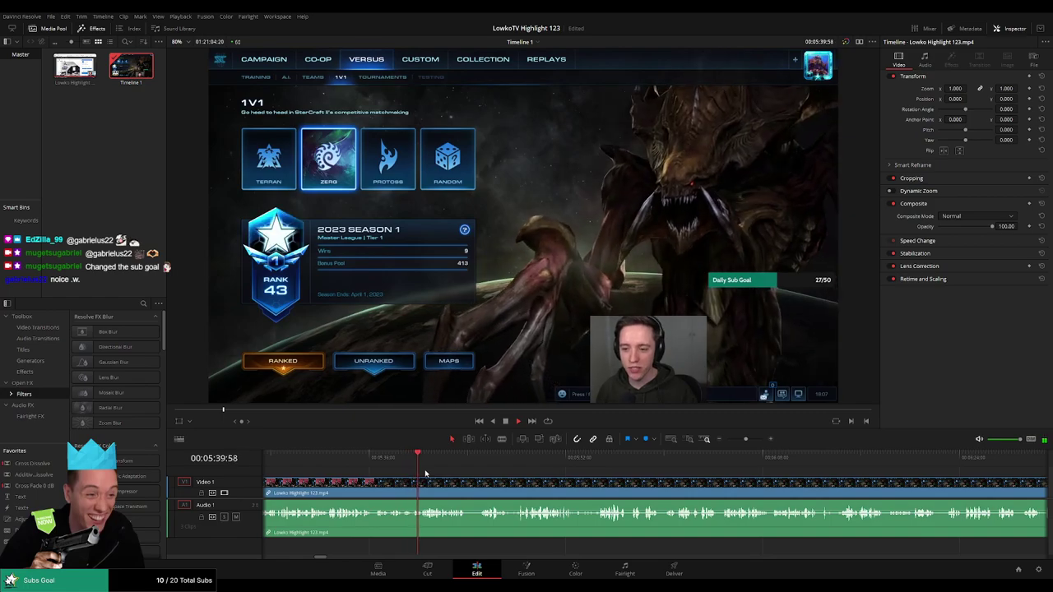
scroll(432, 478, down, 1)
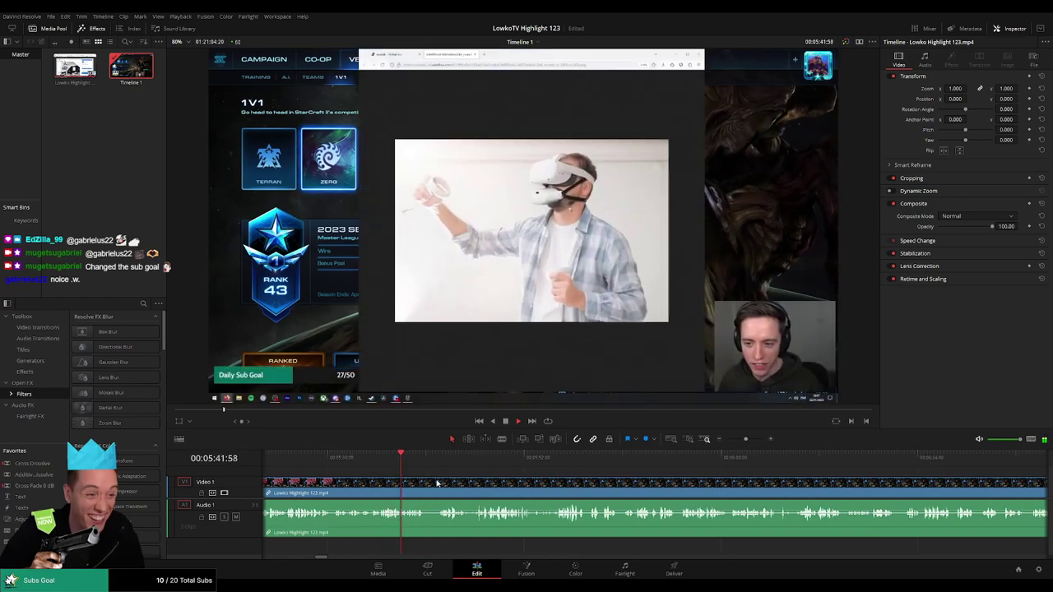
scroll(434, 478, down, 1)
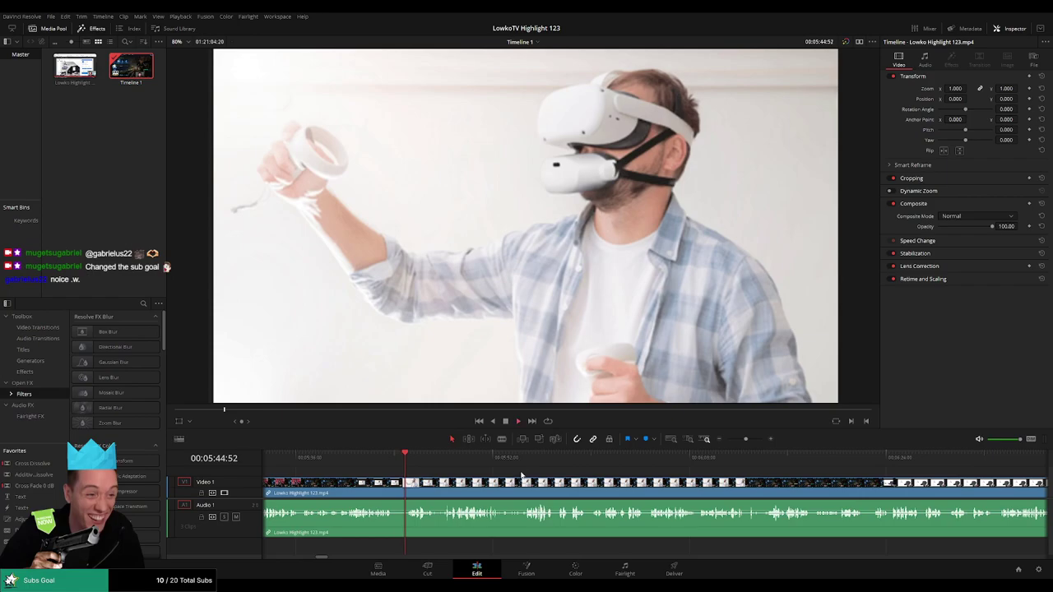
scroll(501, 468, down, 1)
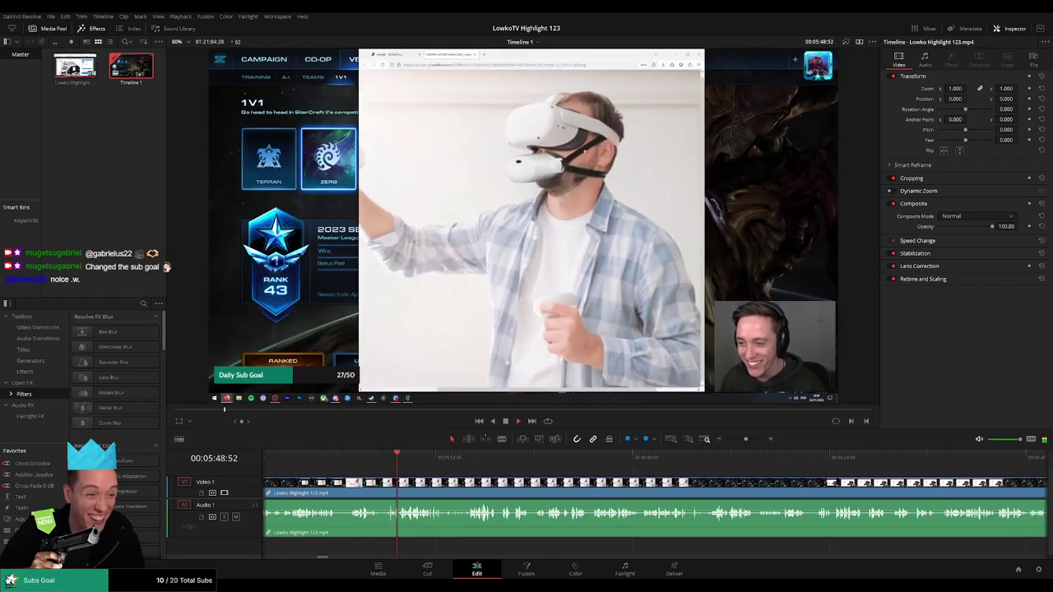
click(519, 458)
click(411, 459)
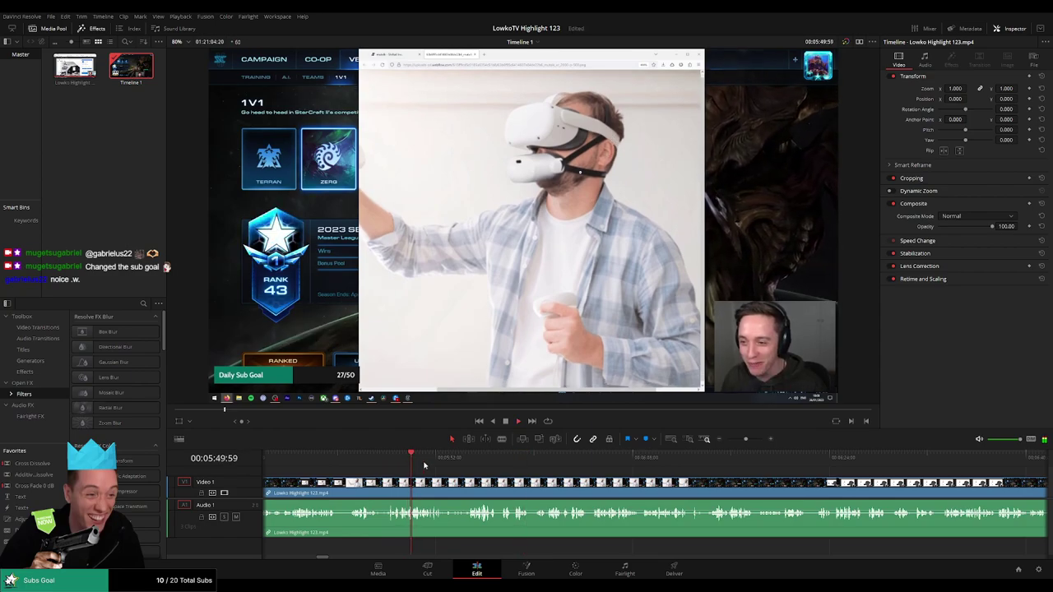
click(389, 457)
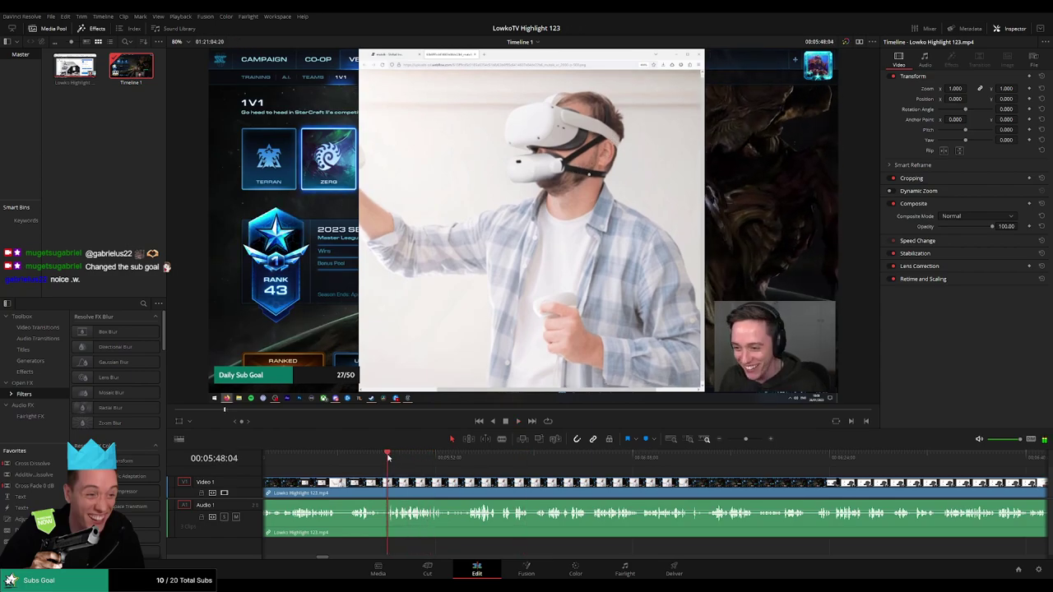
scroll(474, 469, right, 2)
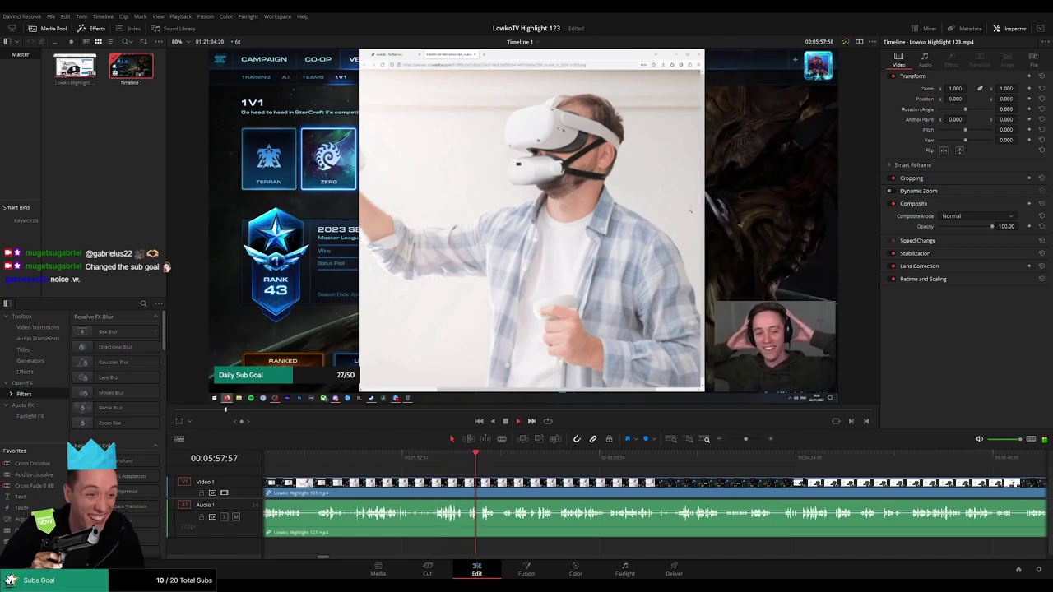
scroll(460, 460, right, 3)
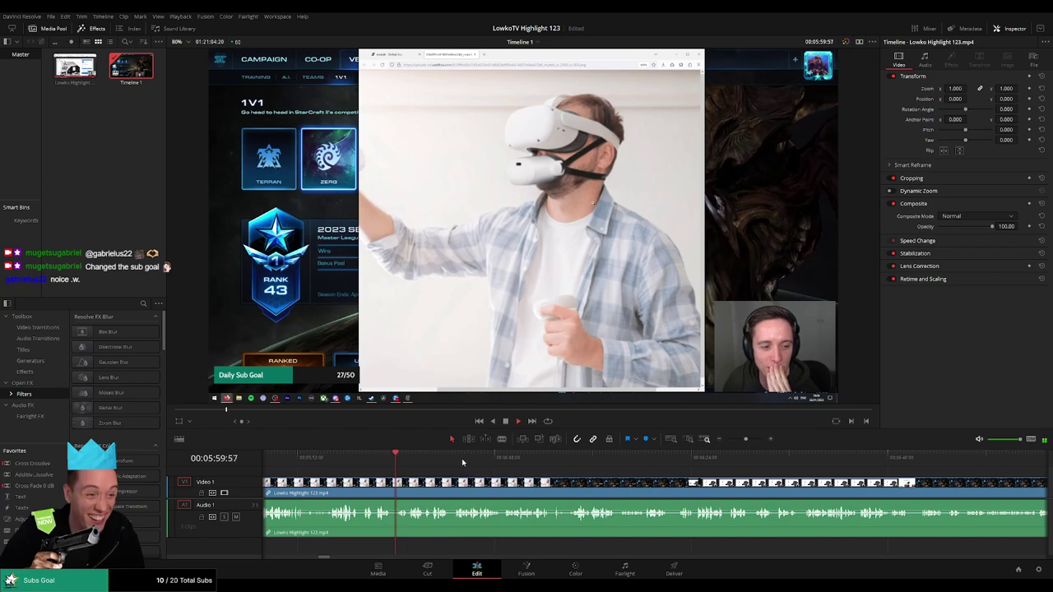
scroll(483, 462, right, 2)
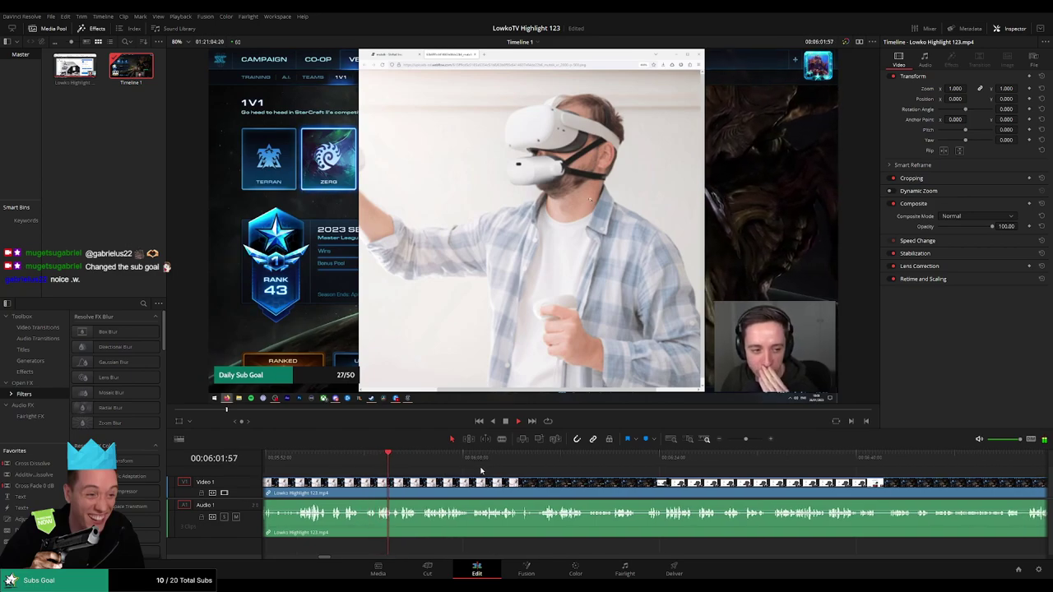
scroll(477, 471, right, 3)
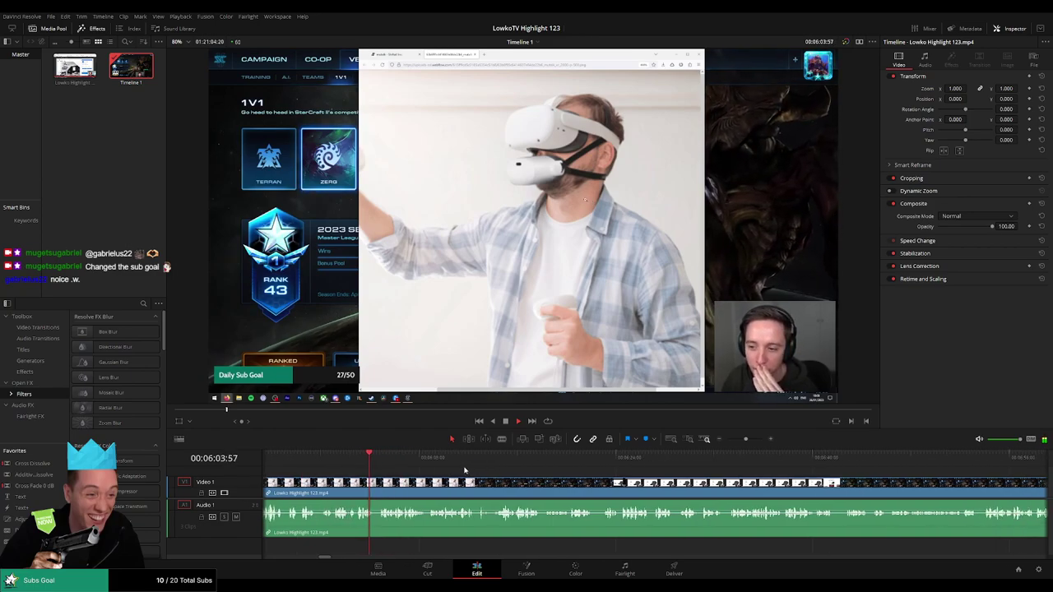
scroll(485, 469, right, 2)
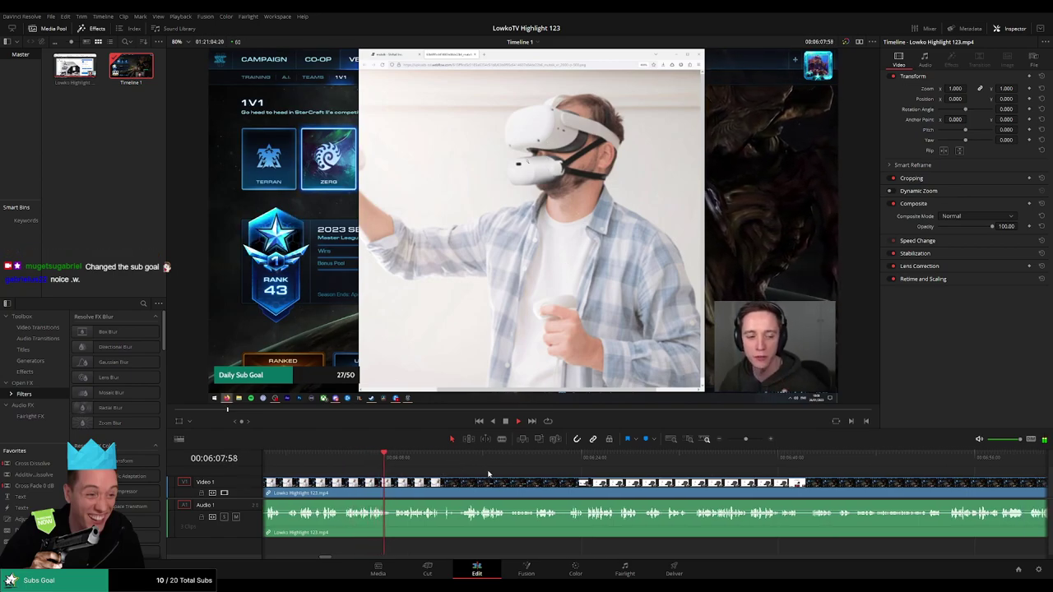
scroll(479, 473, right, 1)
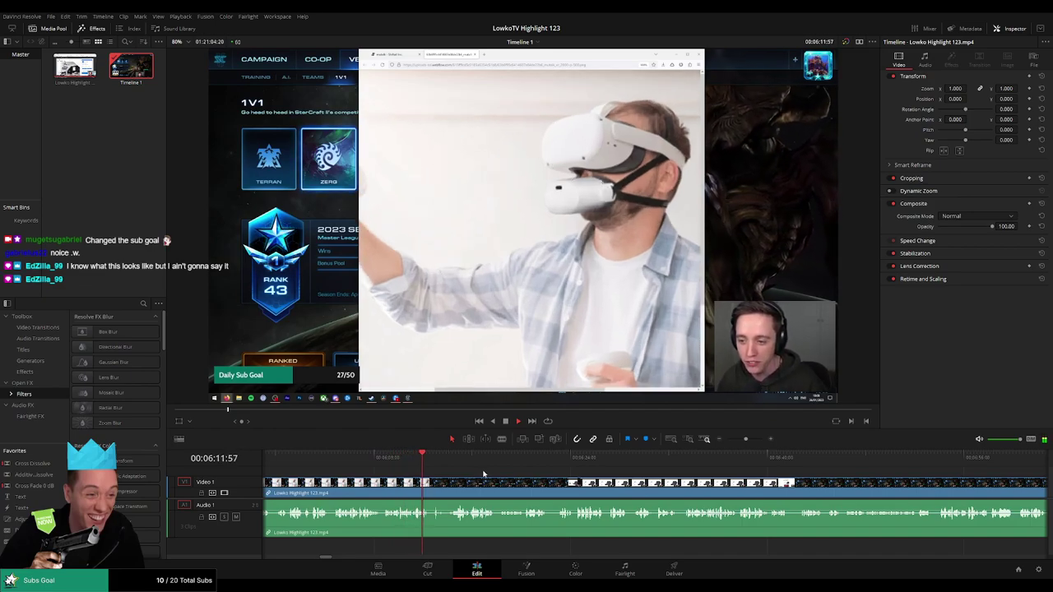
scroll(484, 474, right, 1)
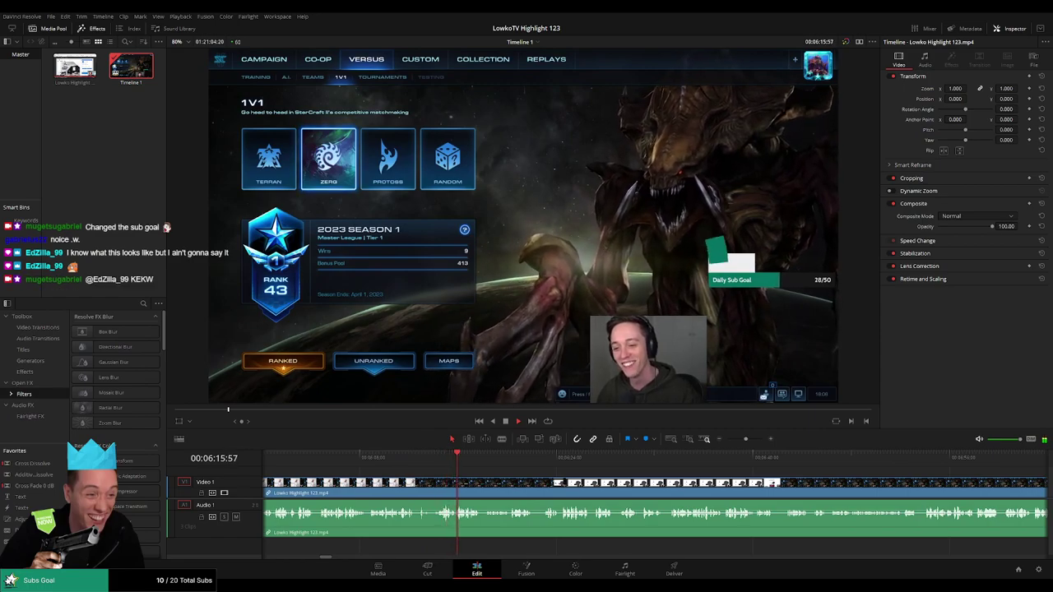
scroll(463, 475, right, 3)
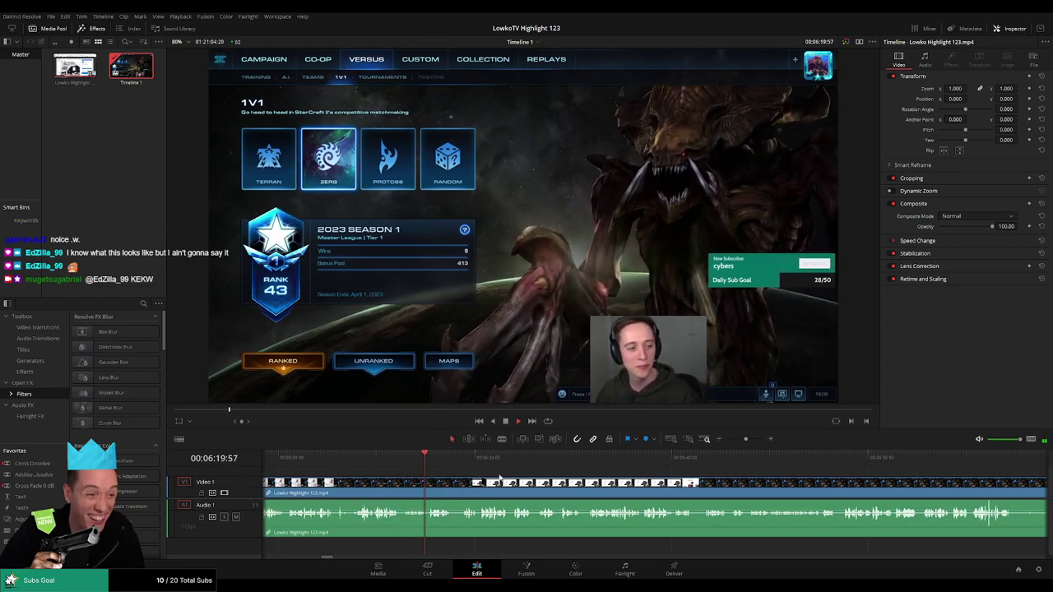
scroll(626, 479, left, 3)
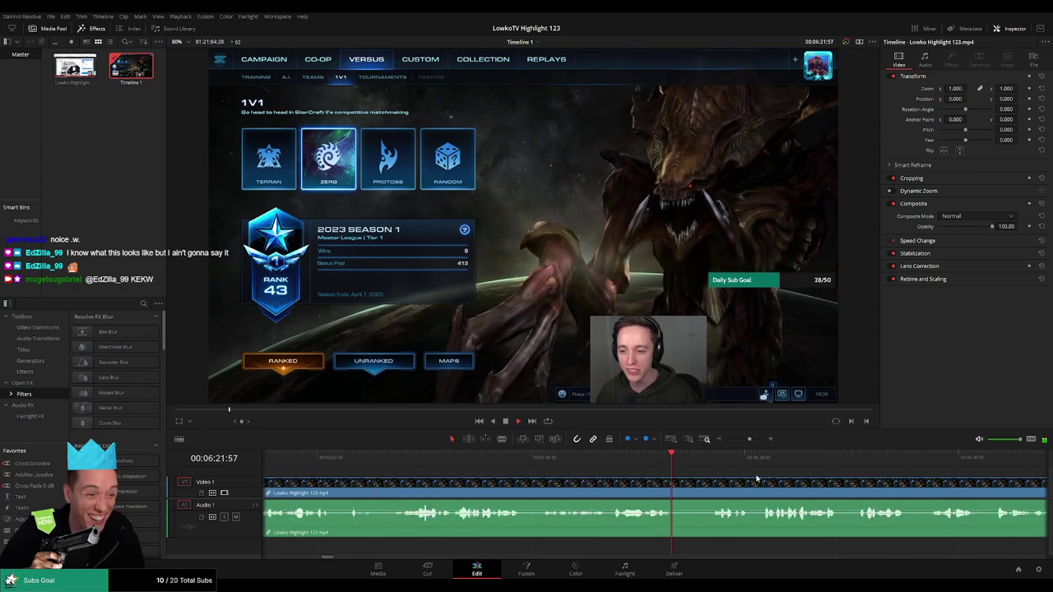
scroll(757, 479, right, 2)
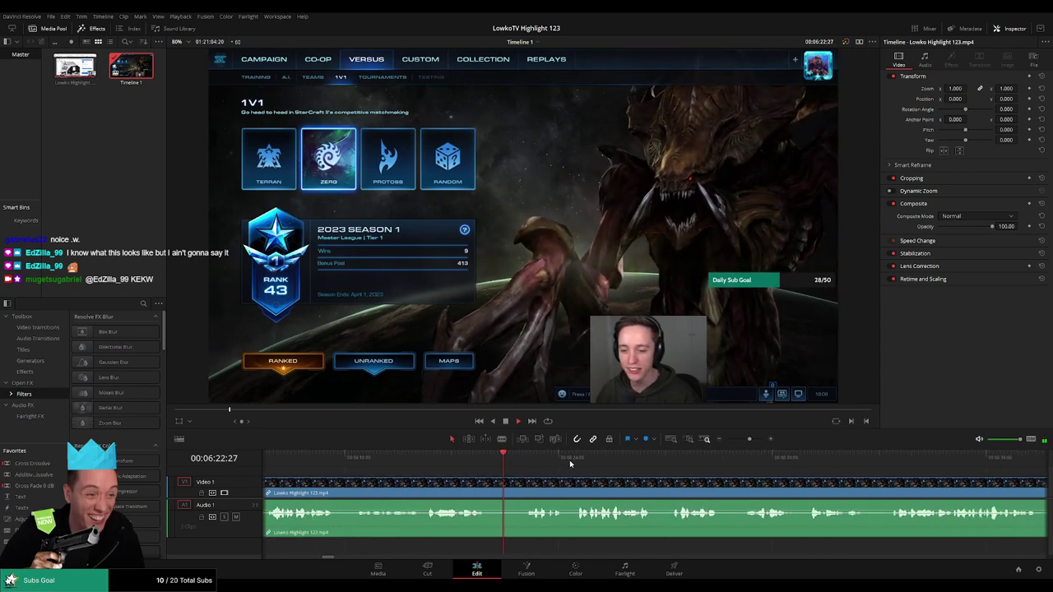
Blade the clip twice and ripple-delete the short piece before the sound-level slide.
click(492, 489)
click(519, 489)
key(a)
click(508, 494)
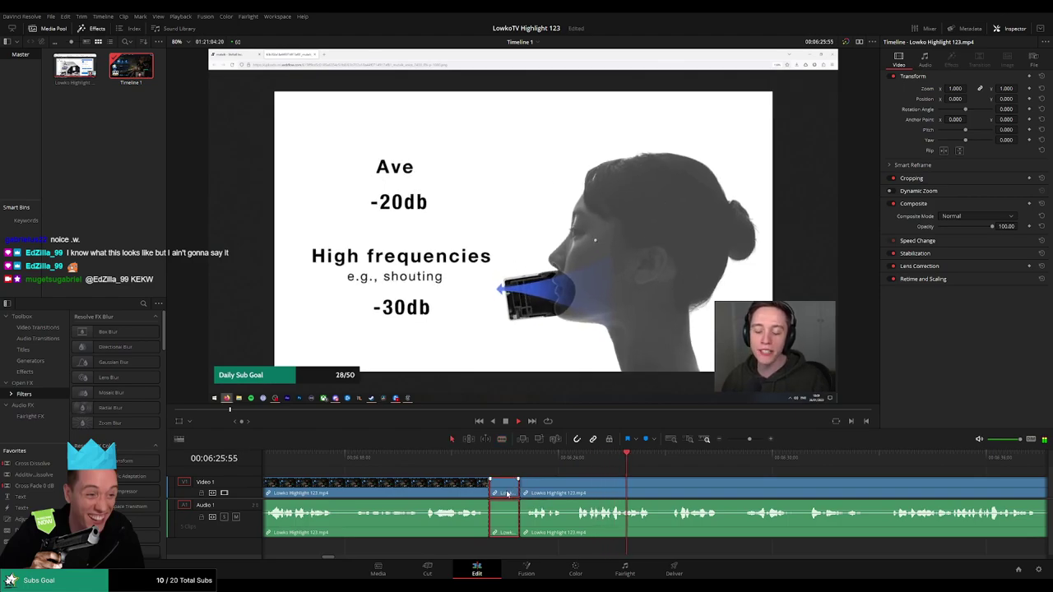
key(Delete)
Move back to before the edit and play back the edited section.
click(486, 465)
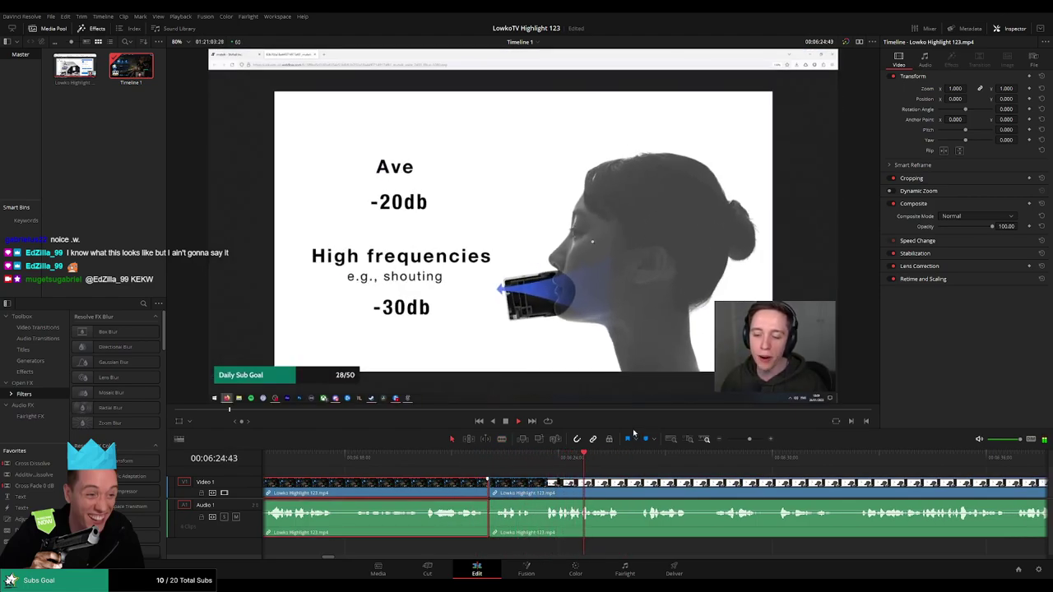
click(695, 481)
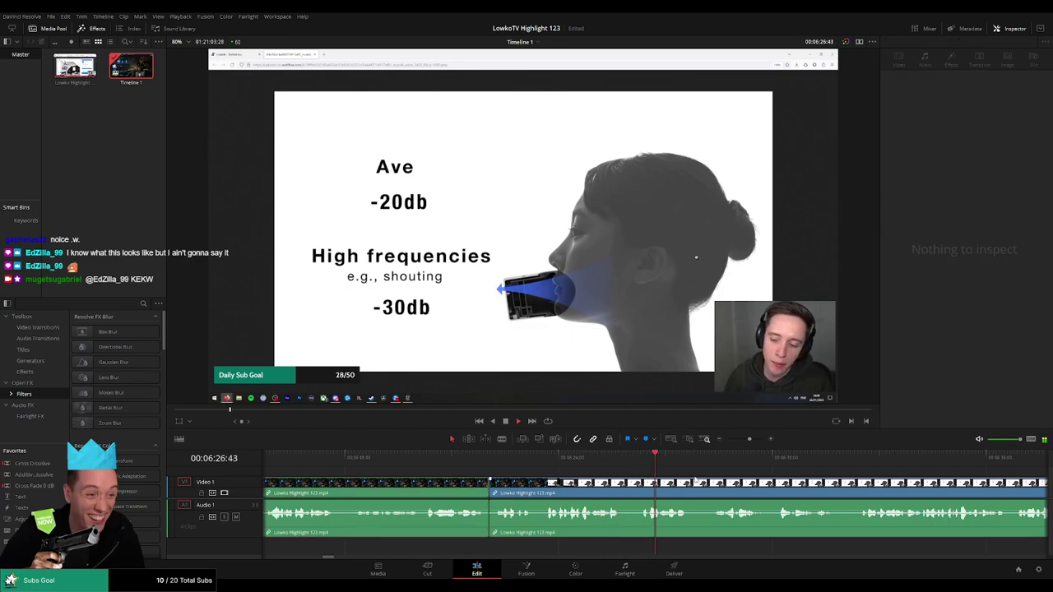
scroll(539, 471, right, 2)
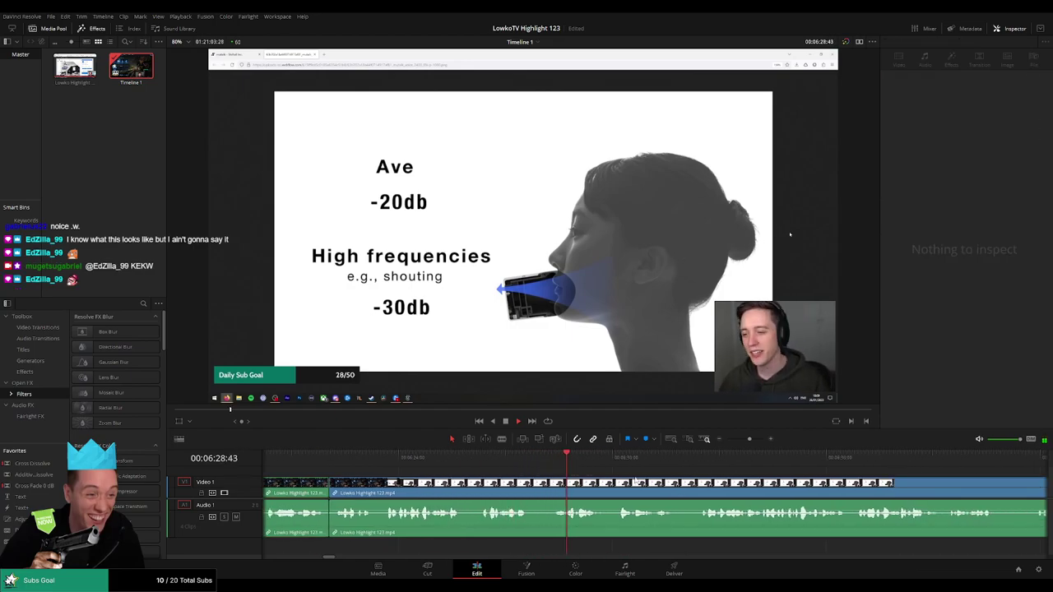
scroll(567, 472, right, 1)
click(447, 455)
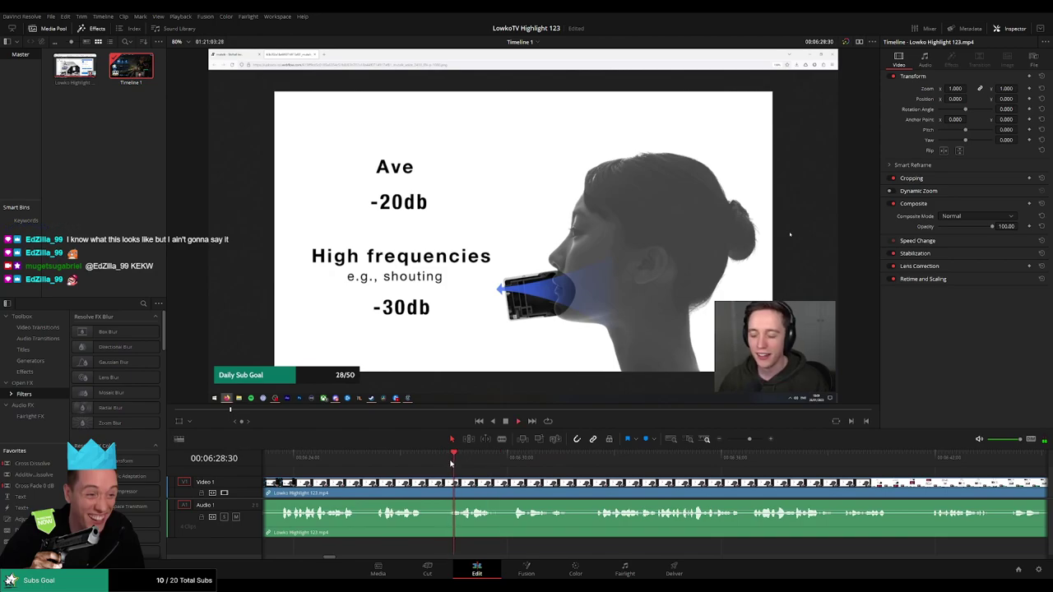
drag(441, 460, 370, 462)
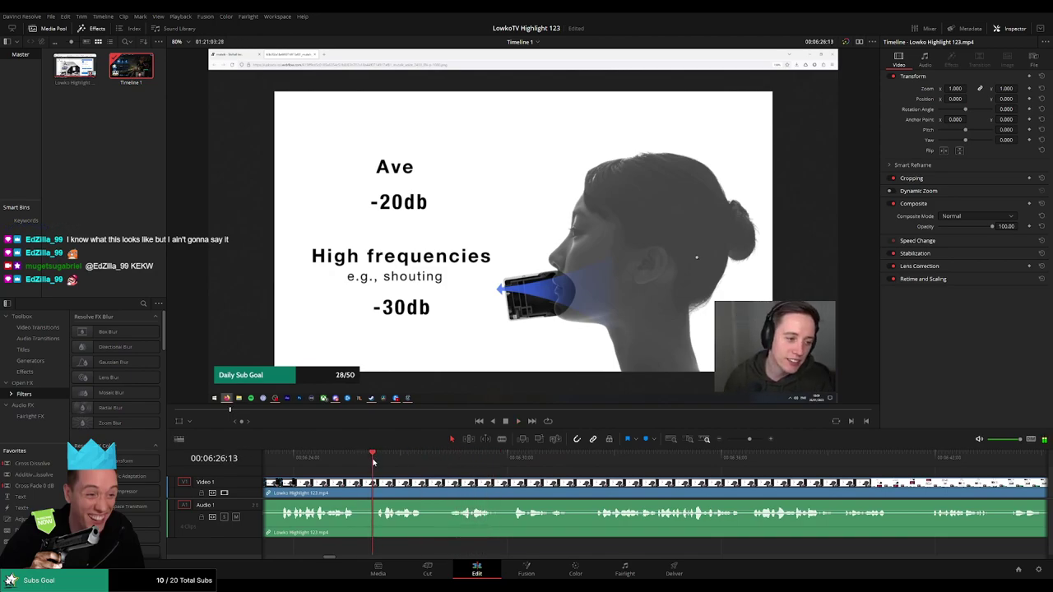
key(space)
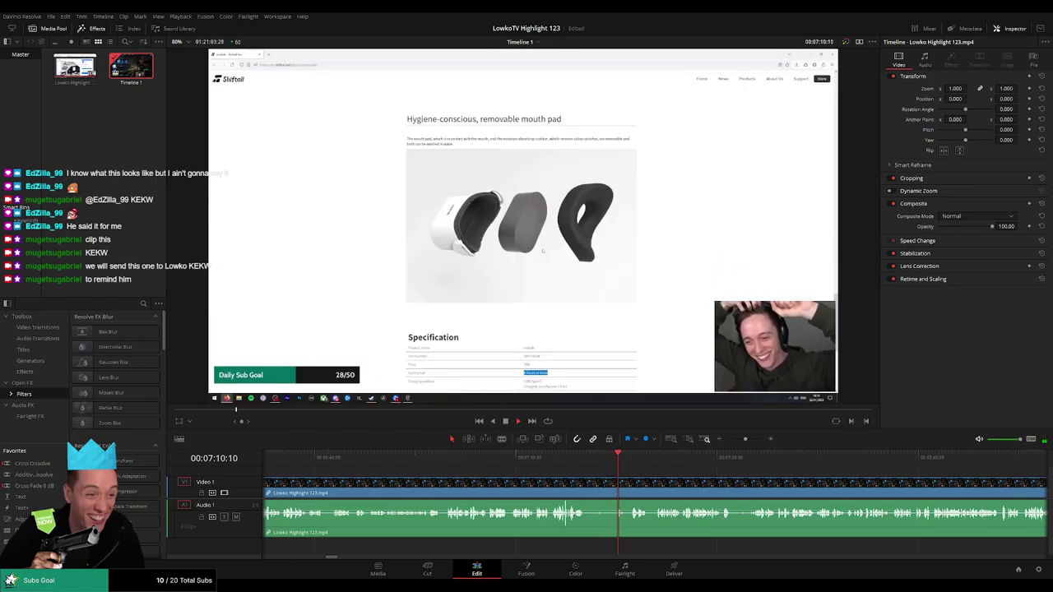
Blade out the short unwanted stretch near 07:13 and ripple-delete it.
scroll(516, 466, right, 3)
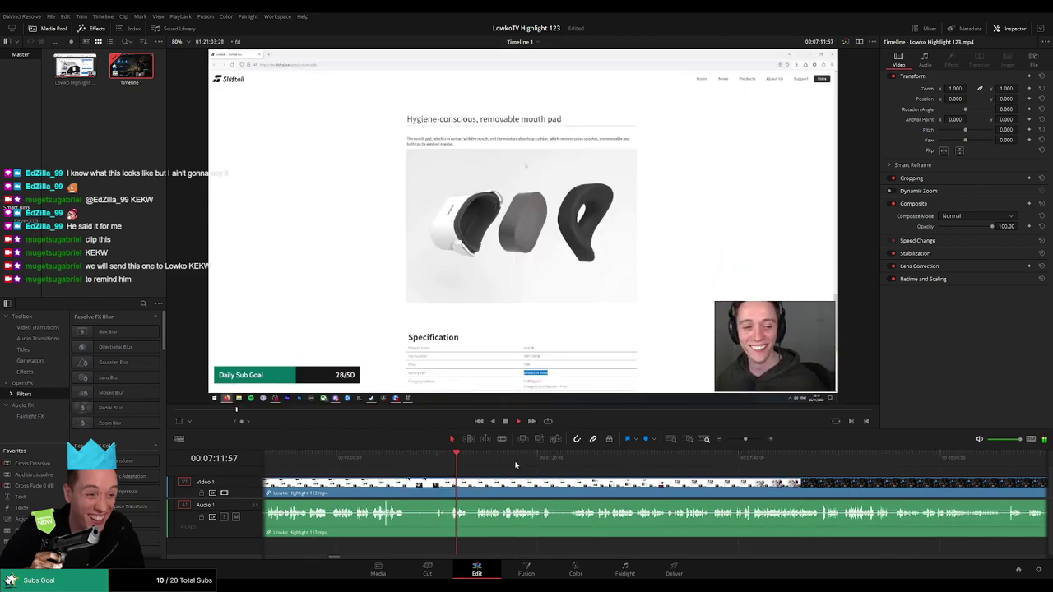
scroll(502, 467, right, 2)
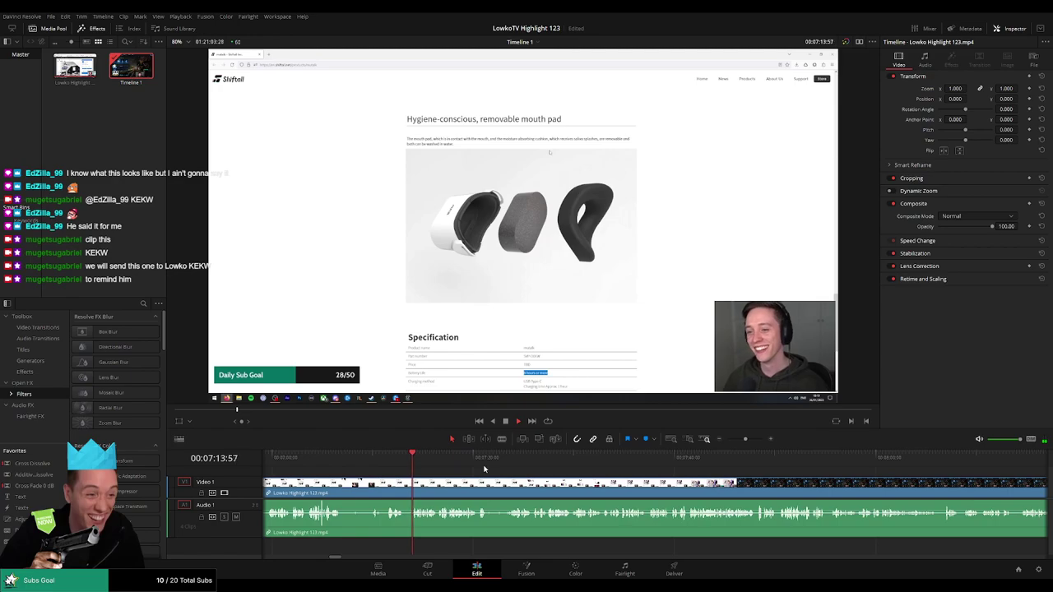
scroll(523, 485, left, 3)
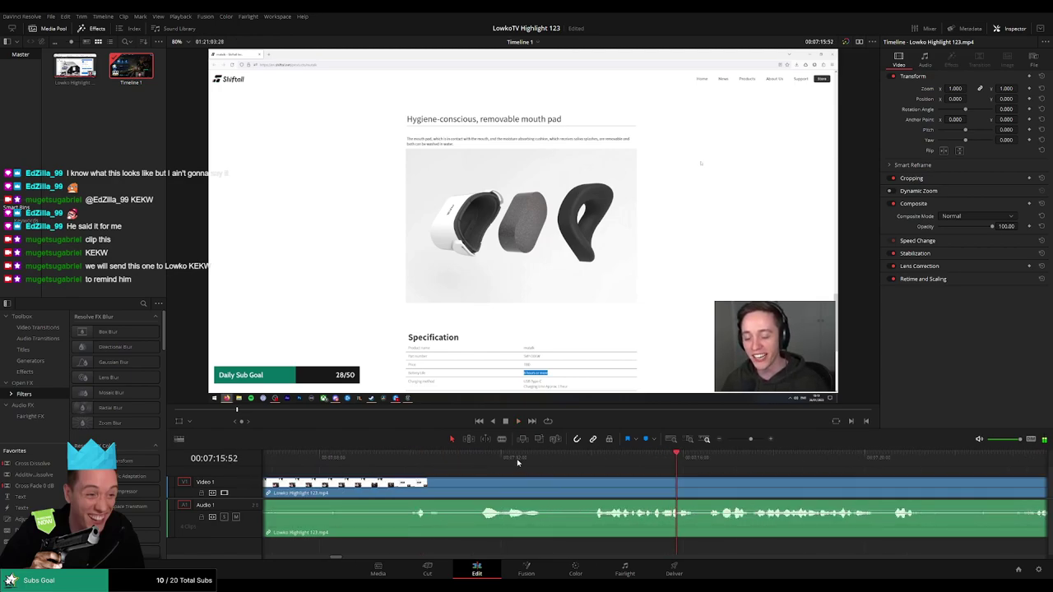
click(524, 467)
drag(551, 489, 580, 494)
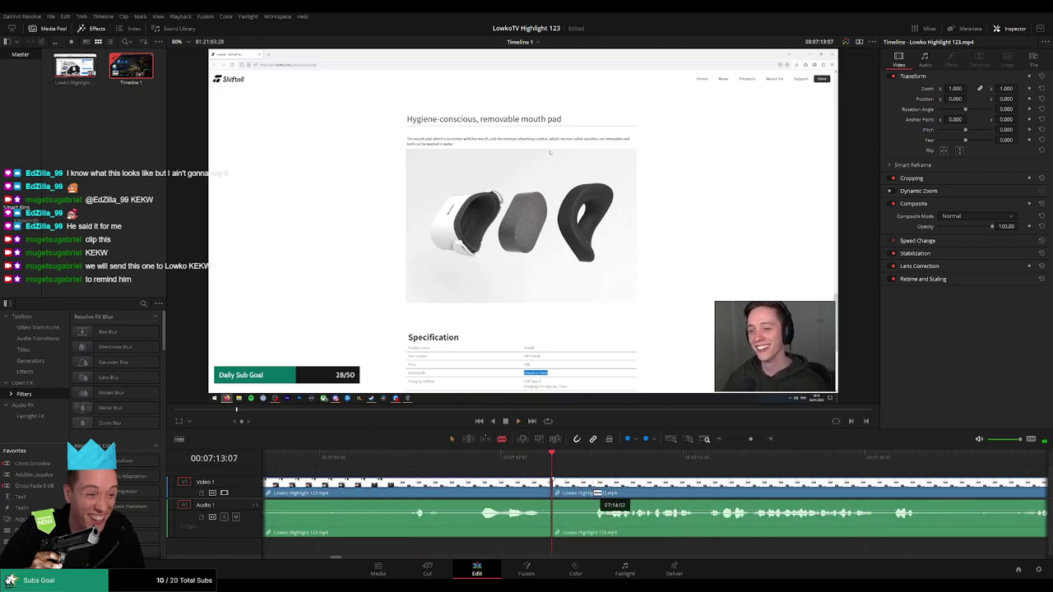
key(Delete)
Play back from the new cut, clear the selection, and zoom the timeline out.
key(space)
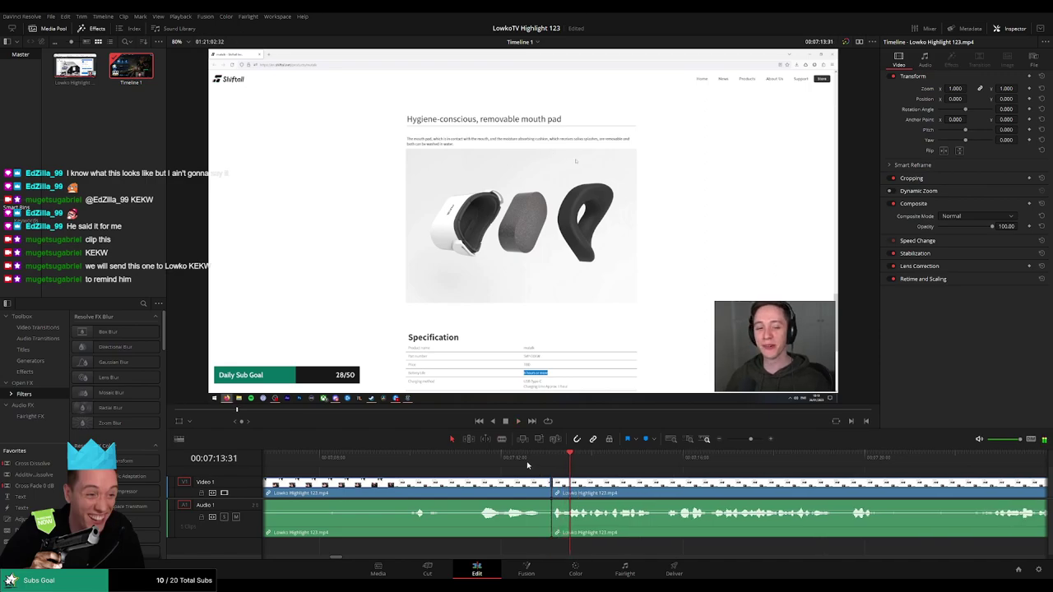
click(484, 492)
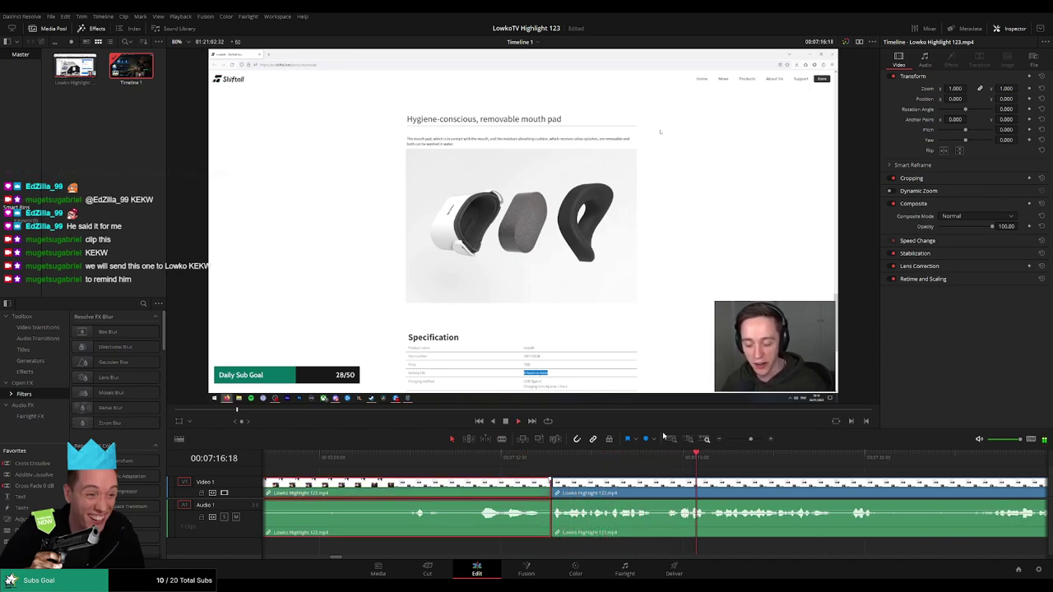
key(ctrl+shift+a)
scroll(730, 472, down, 3)
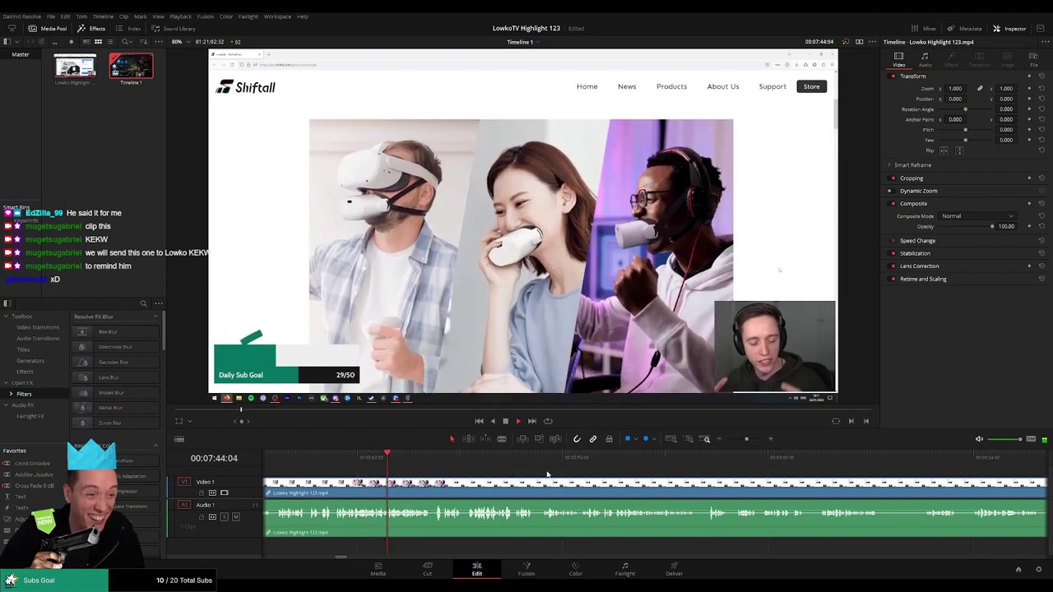
scroll(527, 474, right, 3)
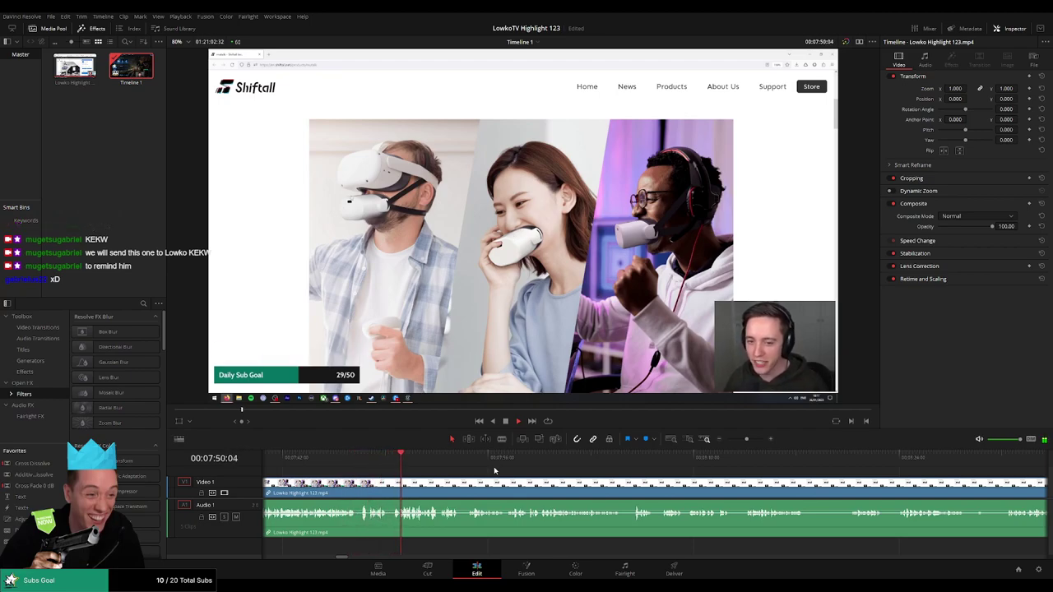
scroll(502, 472, right, 3)
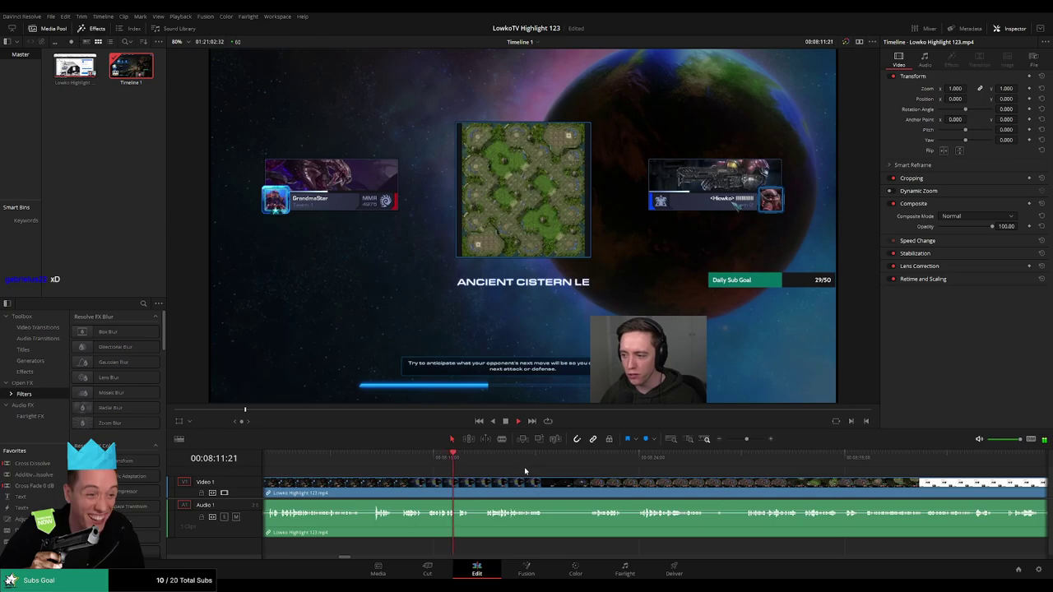
click(413, 457)
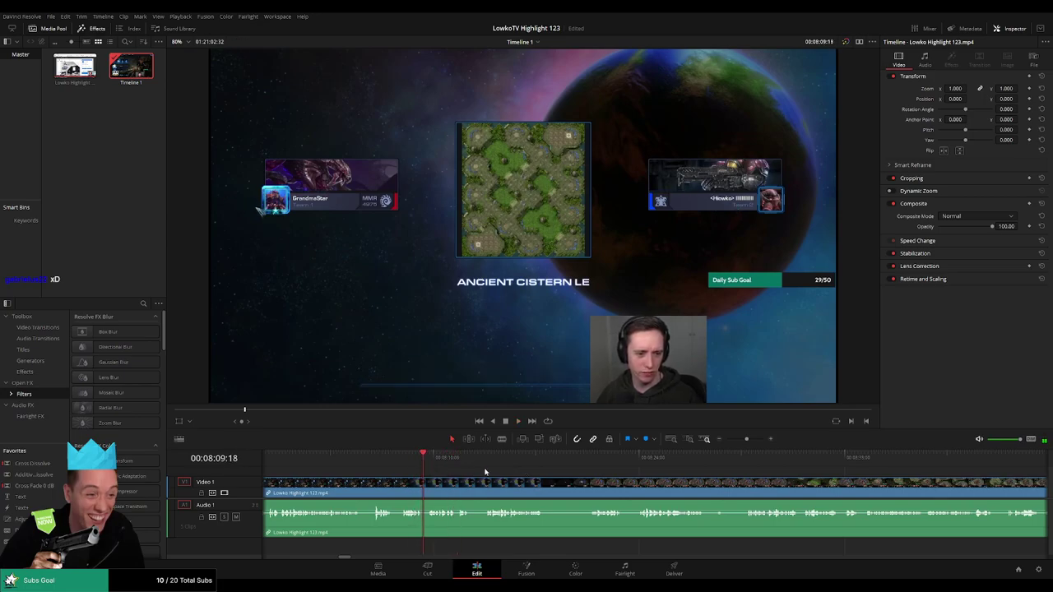
key(b)
click(657, 486)
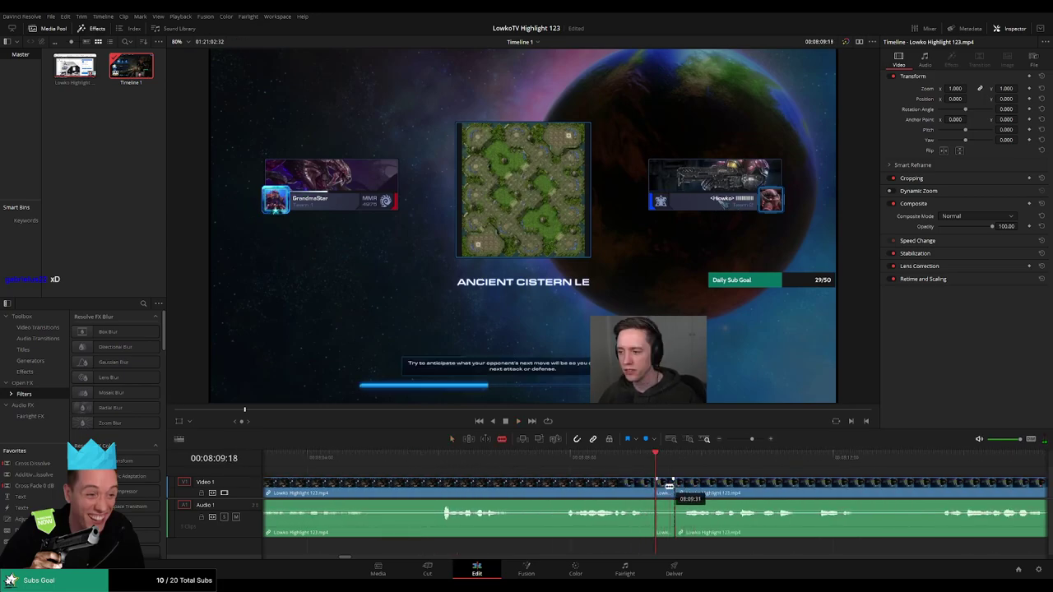
key(space)
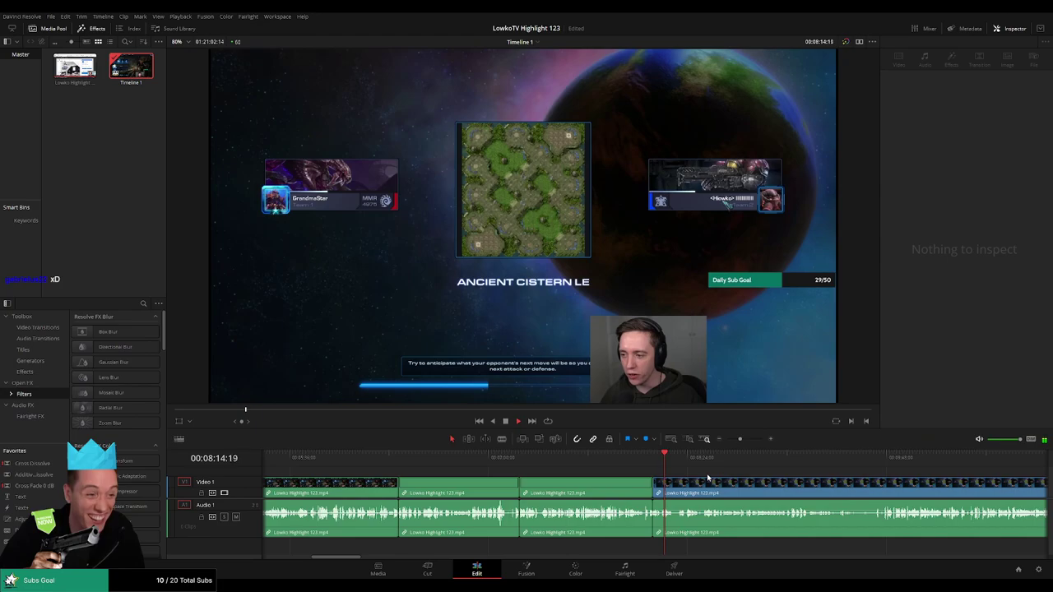
key(Delete)
scroll(549, 475, up, 2)
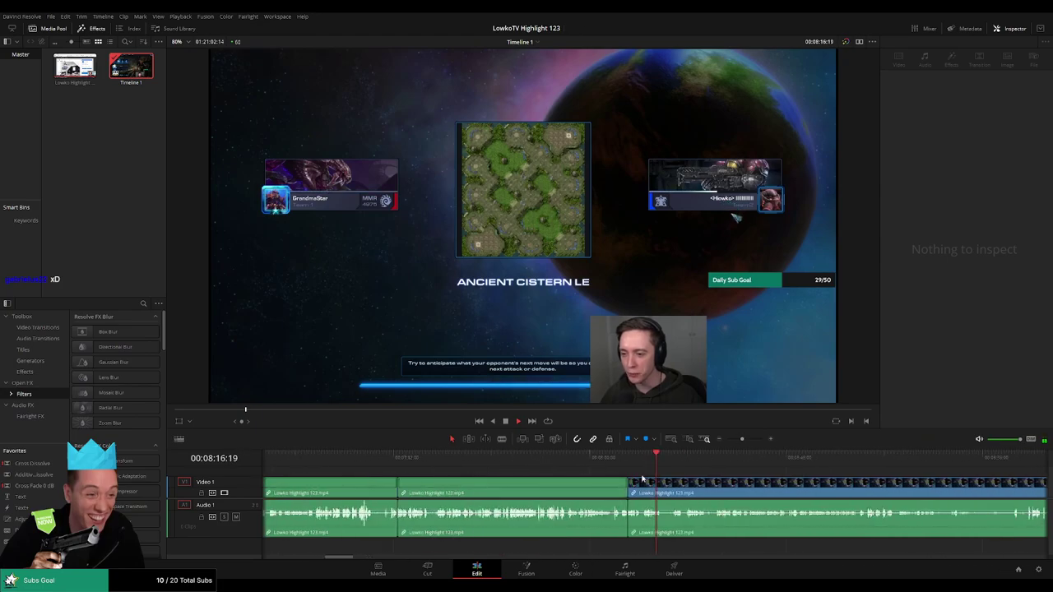
scroll(728, 479, right, 3)
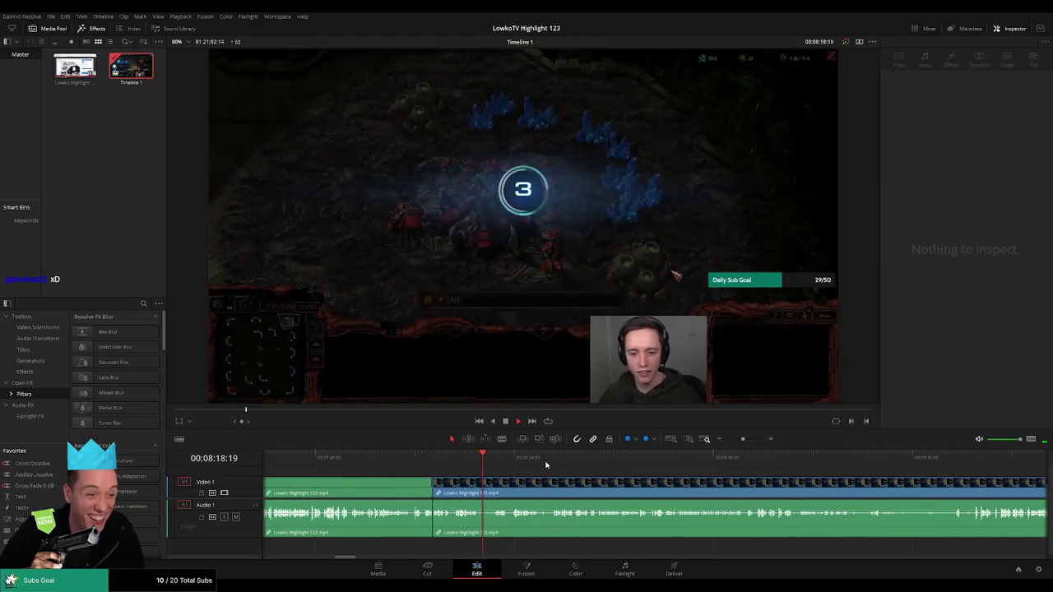
scroll(576, 478, right, 1)
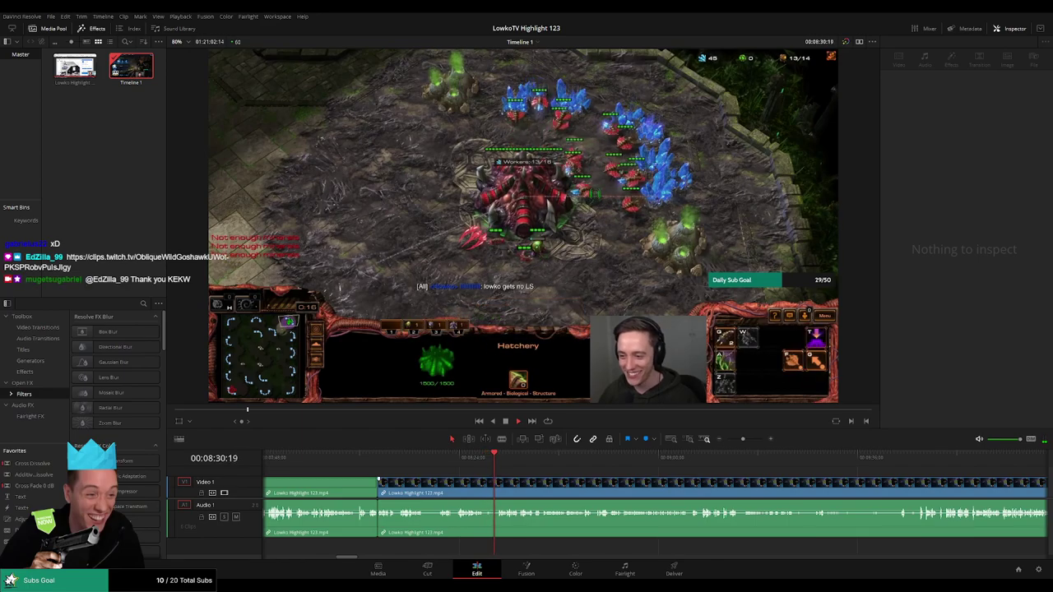
scroll(467, 475, right, 2)
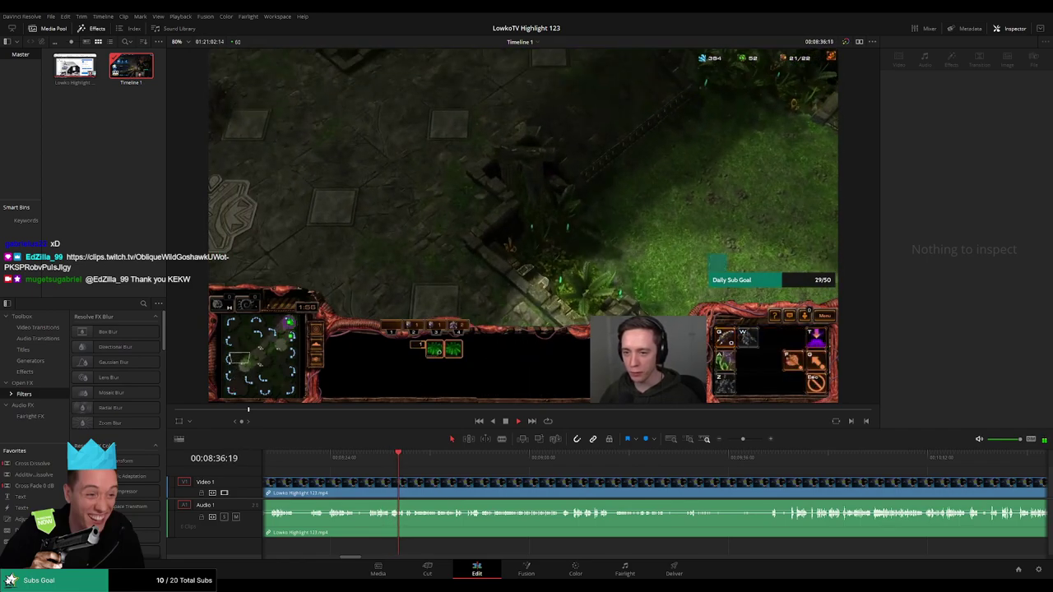
scroll(430, 472, right, 1)
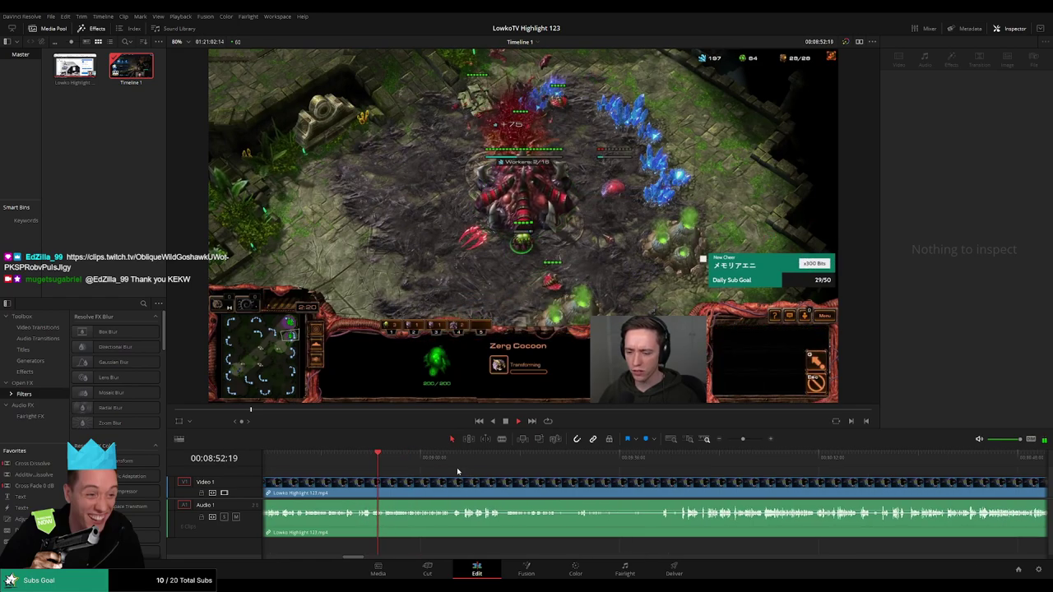
scroll(438, 479, left, 3)
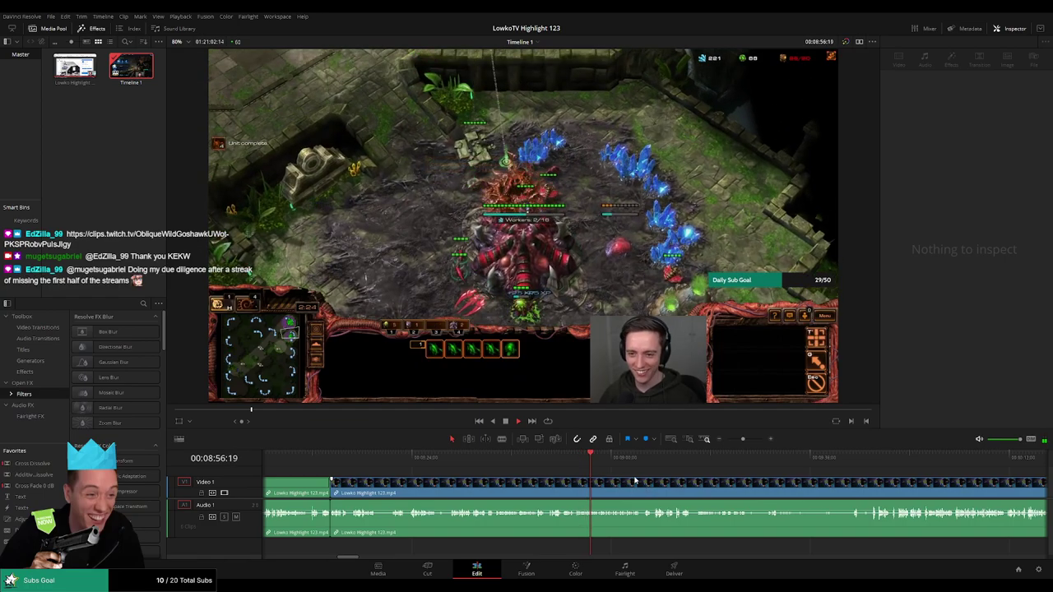
scroll(560, 477, right, 2)
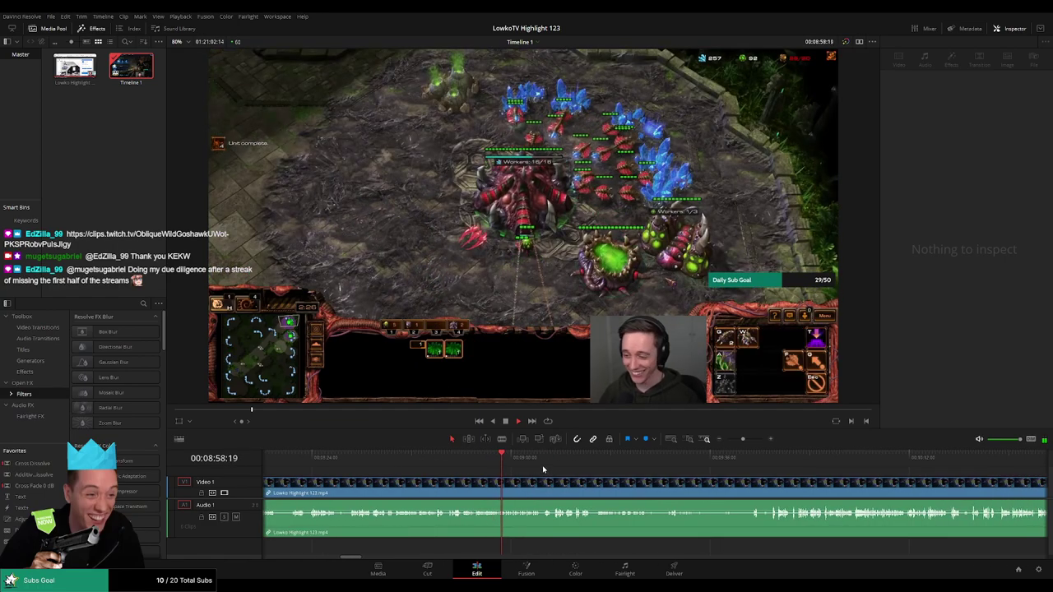
scroll(717, 478, left, 2)
scroll(554, 471, right, 2)
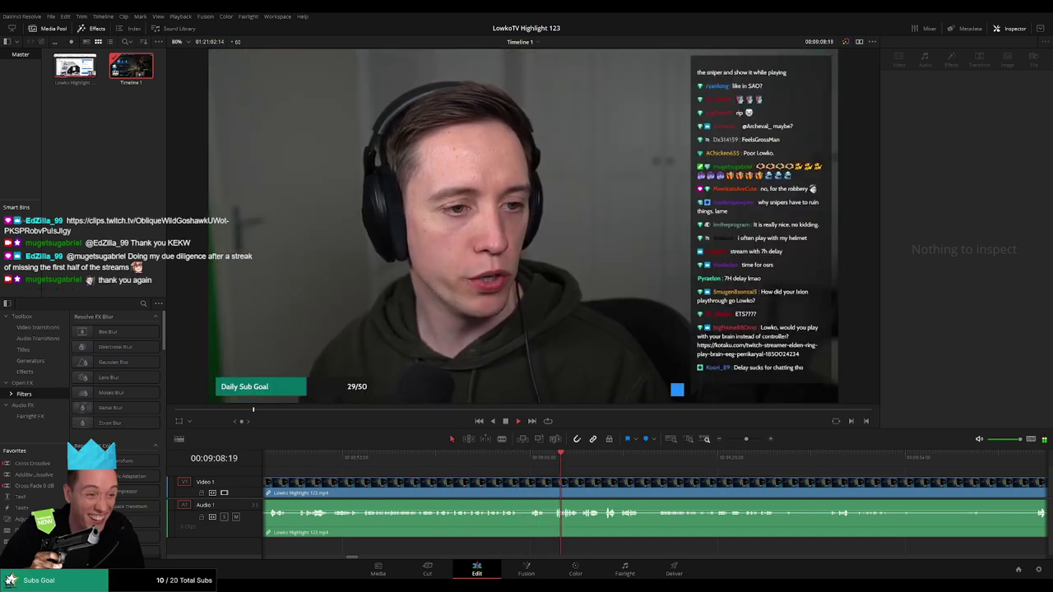
Split the clip near 09:07 with Ctrl+B, ripple-delete the short piece, and resume playback.
click(597, 473)
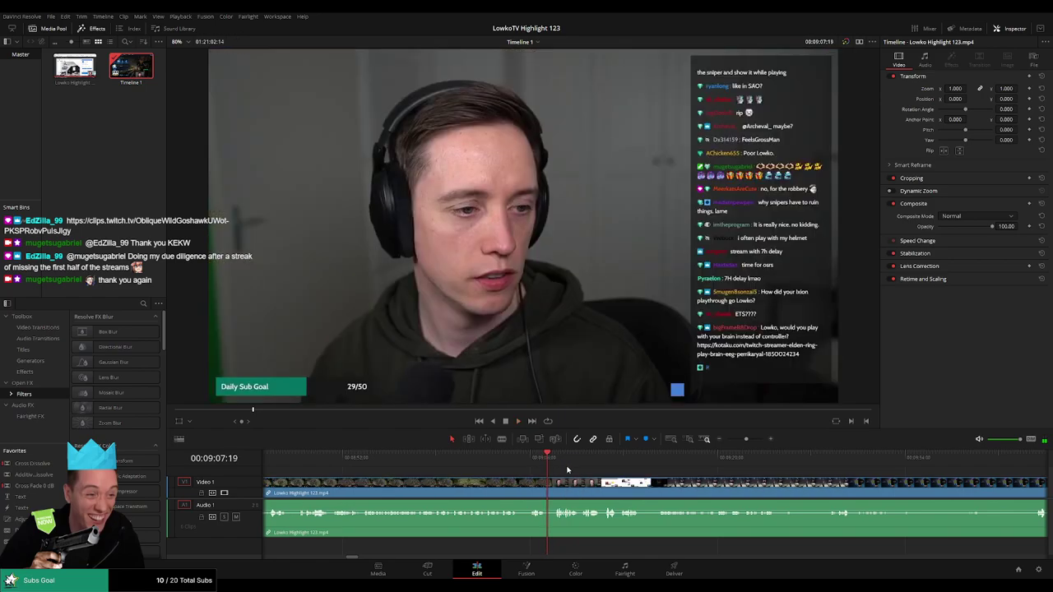
scroll(683, 476, up, 2)
key(ctrl+b)
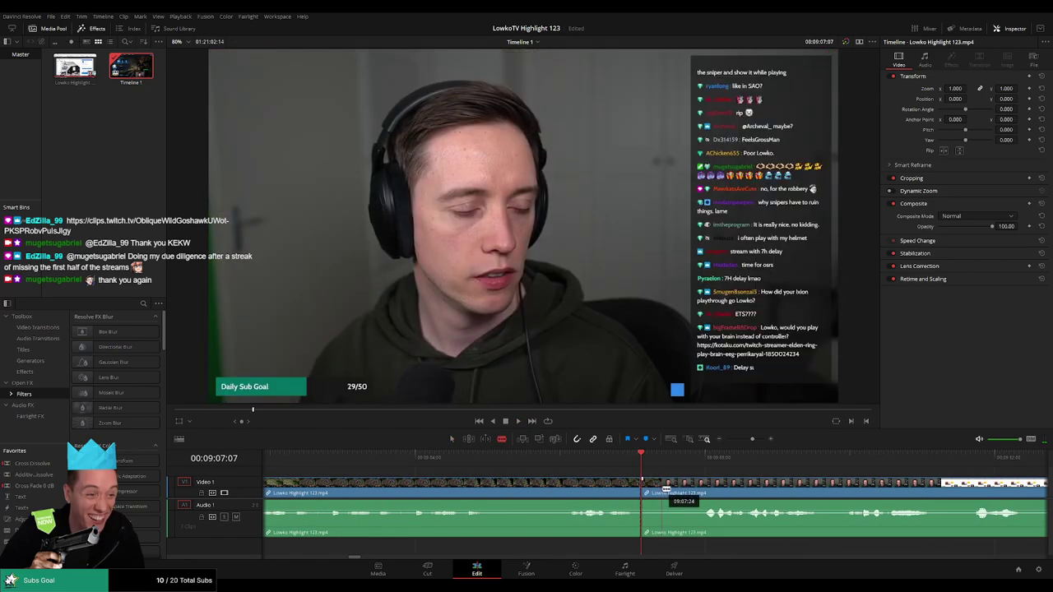
click(657, 492)
key(Delete)
key(space)
scroll(678, 470, down, 3)
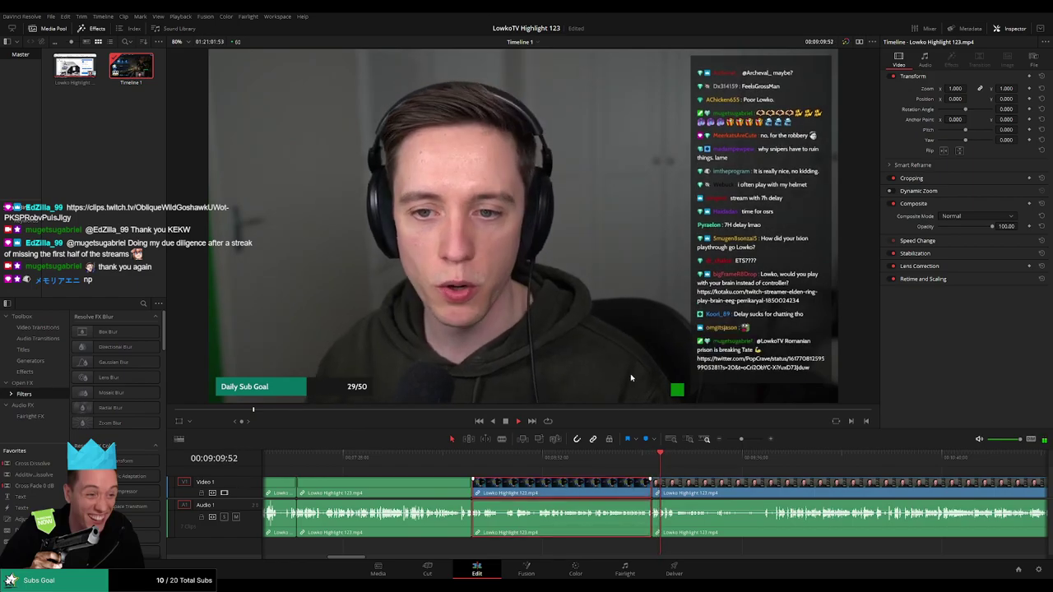
click(704, 473)
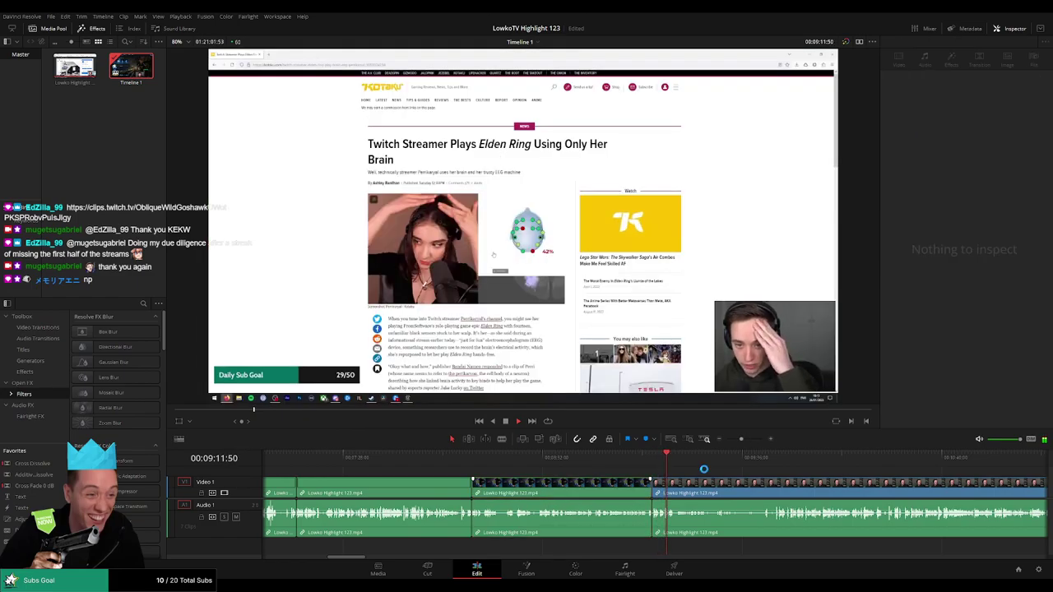
scroll(658, 469, down, 2)
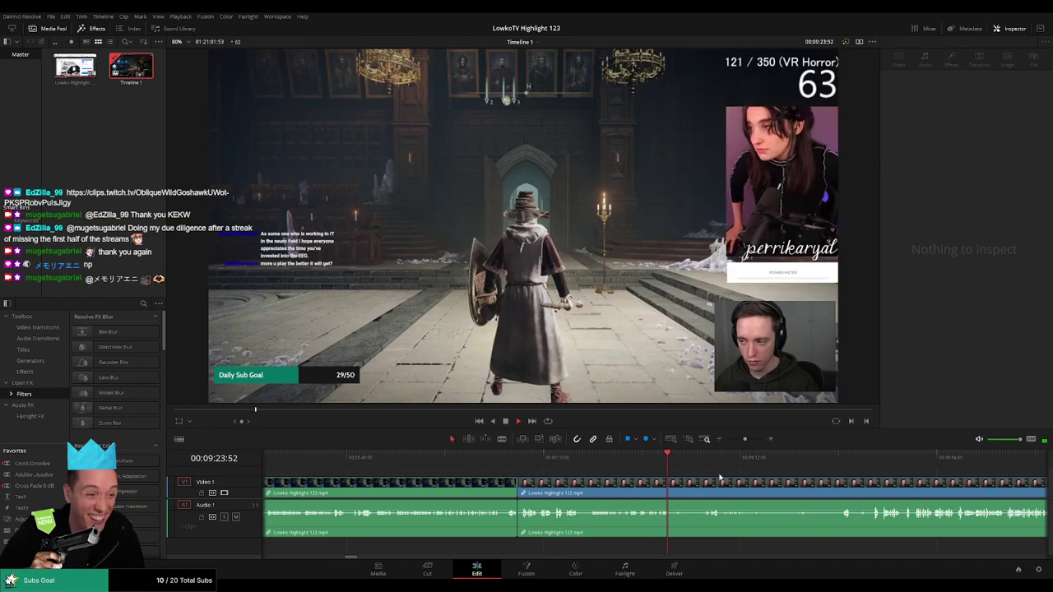
scroll(719, 479, right, 3)
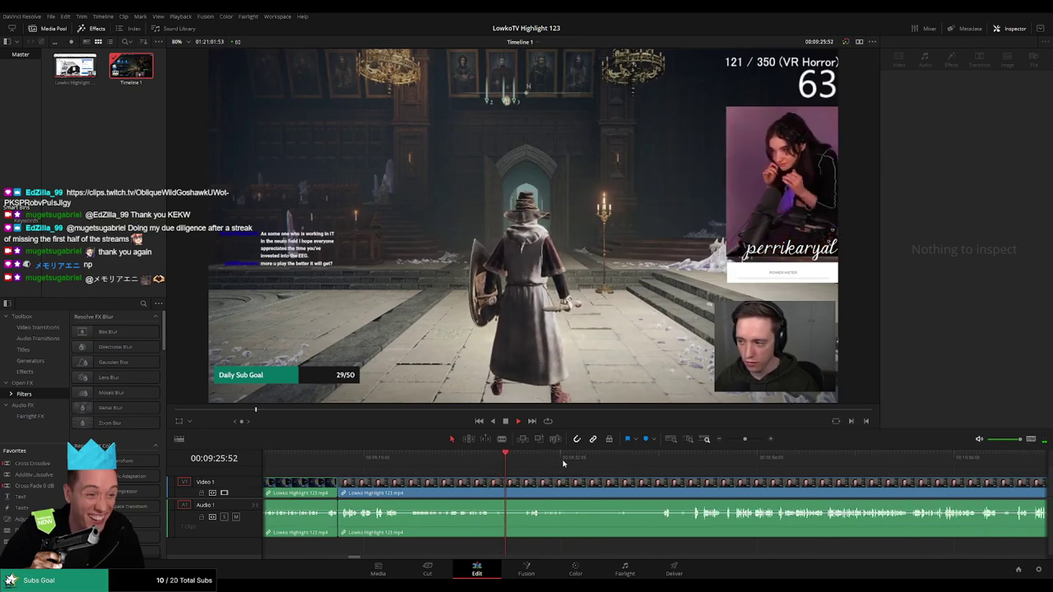
scroll(531, 471, right, 1)
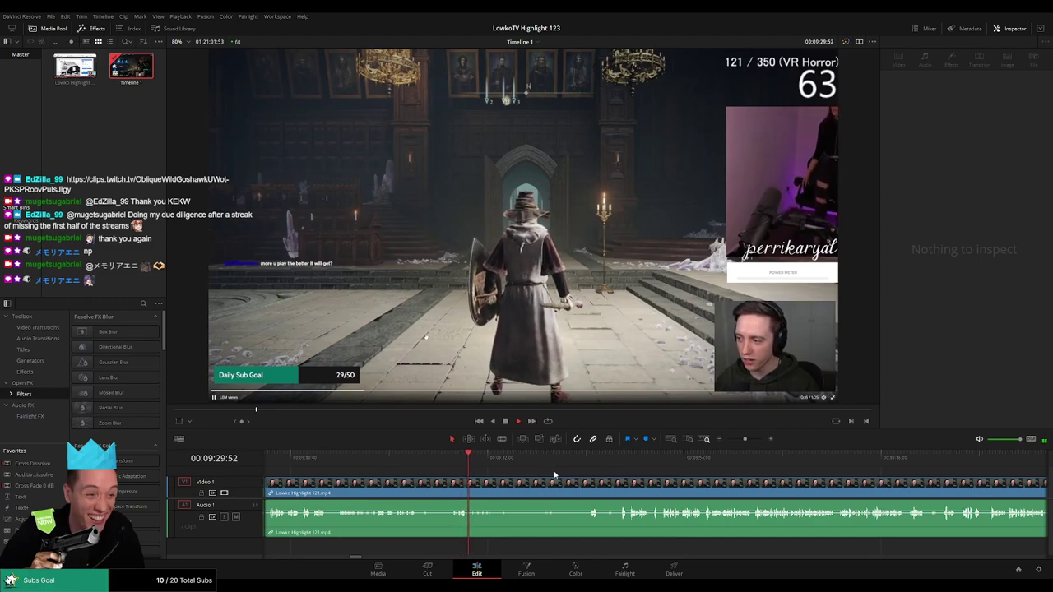
scroll(554, 475, right, 1)
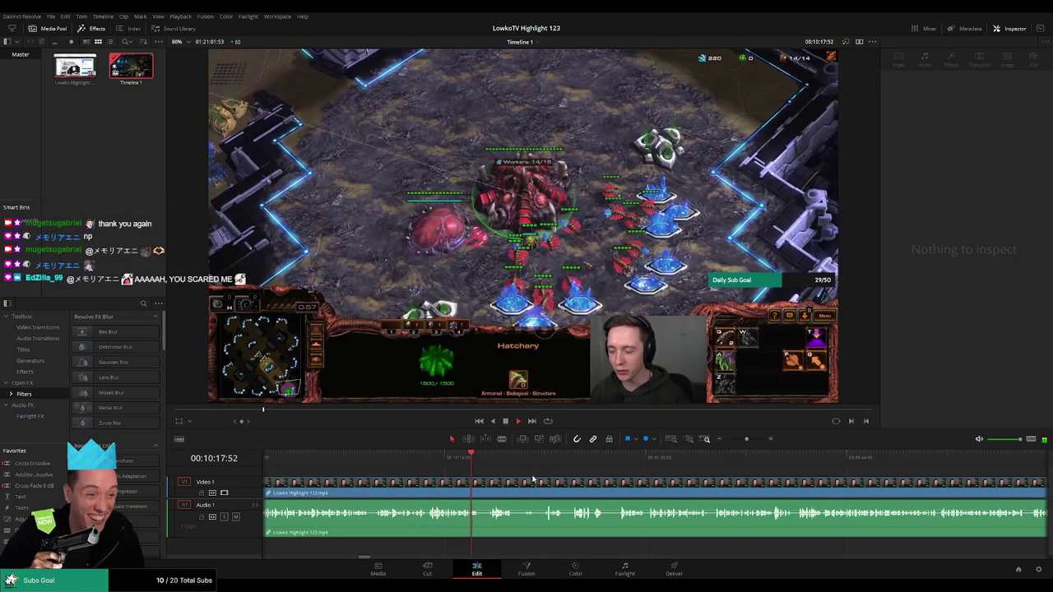
scroll(511, 476, down, 3)
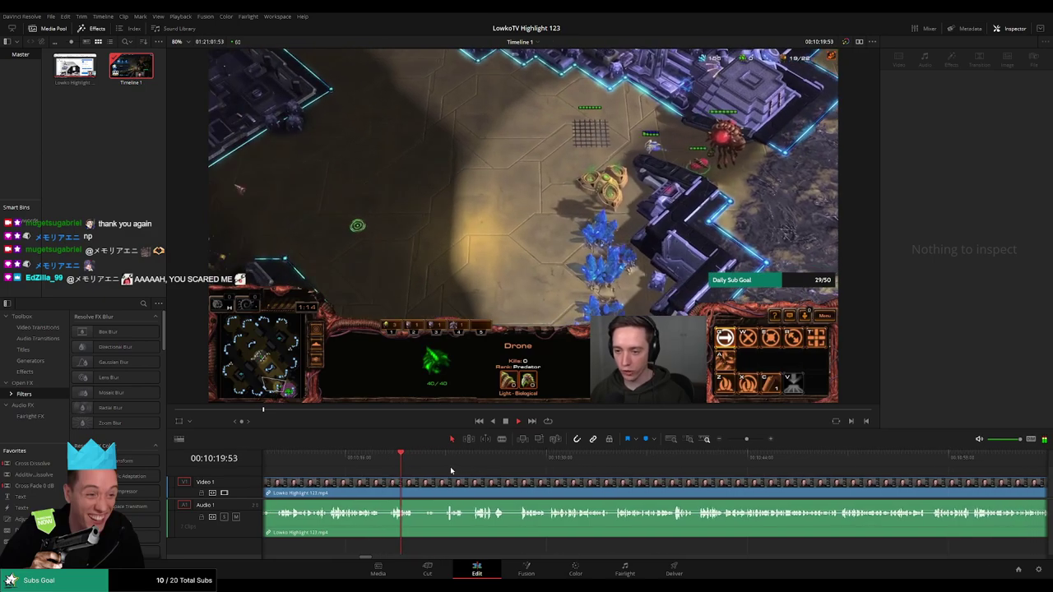
scroll(445, 469, down, 1)
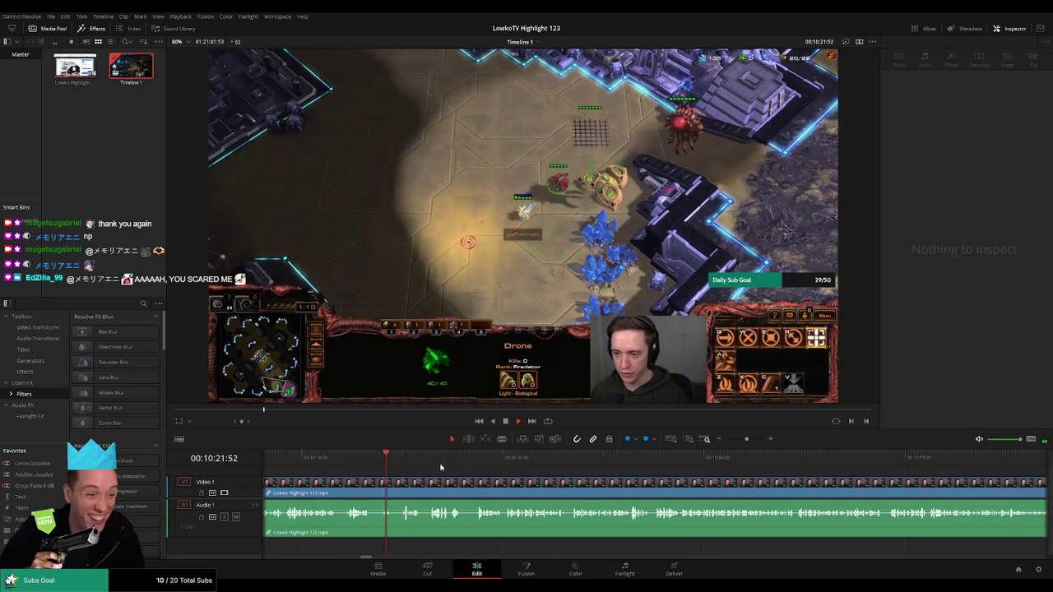
Stop near 10:22, blade out the short stretch and ripple-delete it.
key(space)
scroll(555, 470, up, 2)
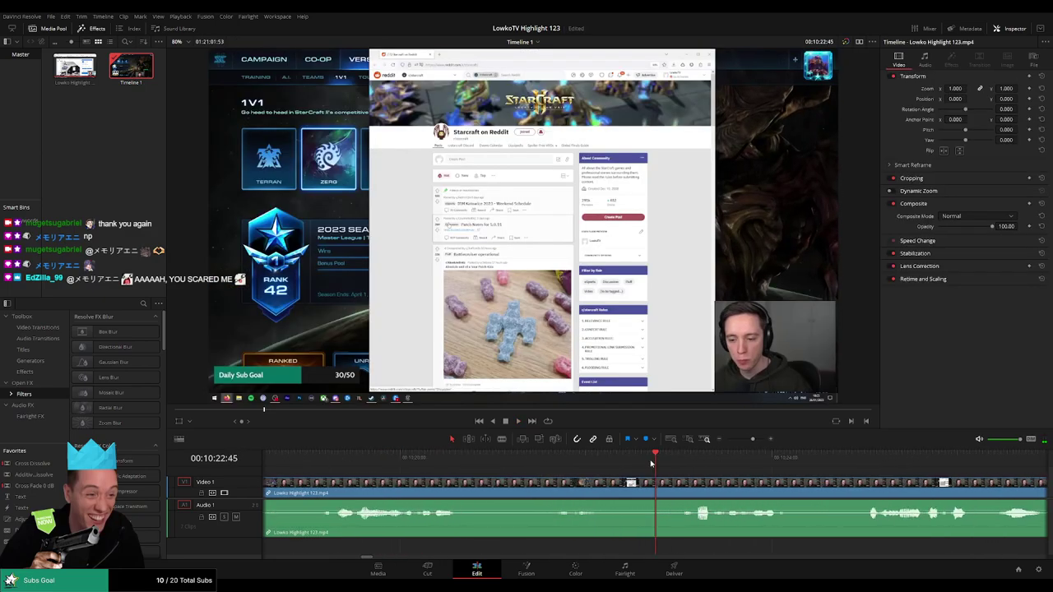
click(612, 466)
click(648, 487)
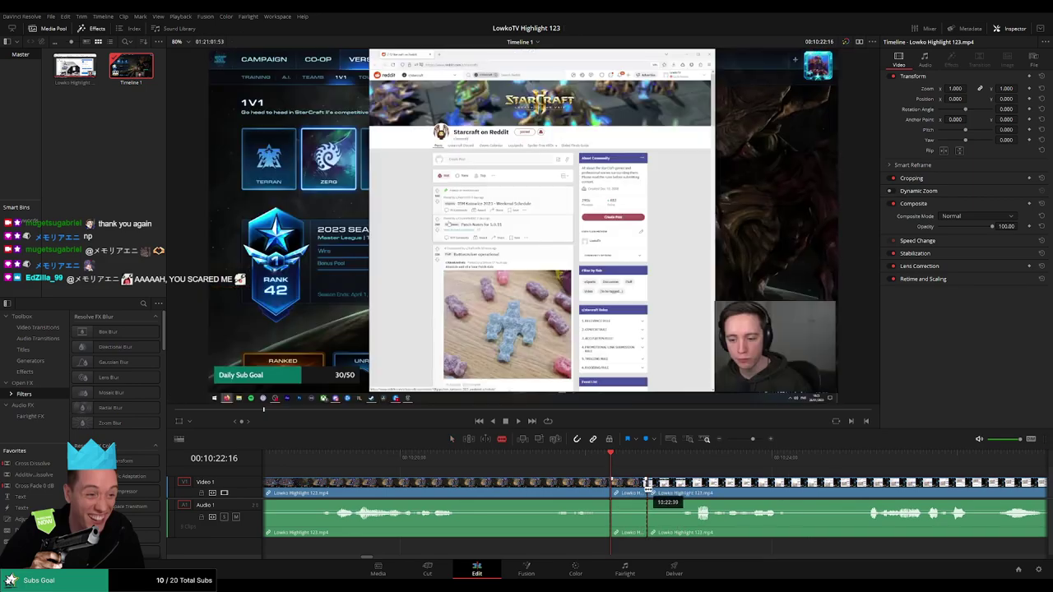
key(Delete)
key(space)
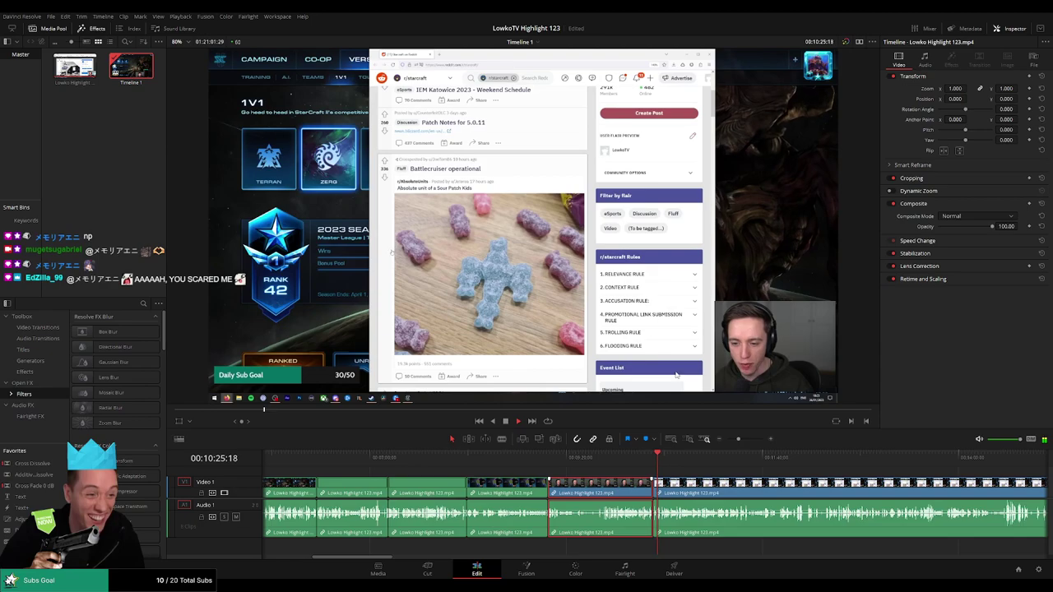
click(688, 477)
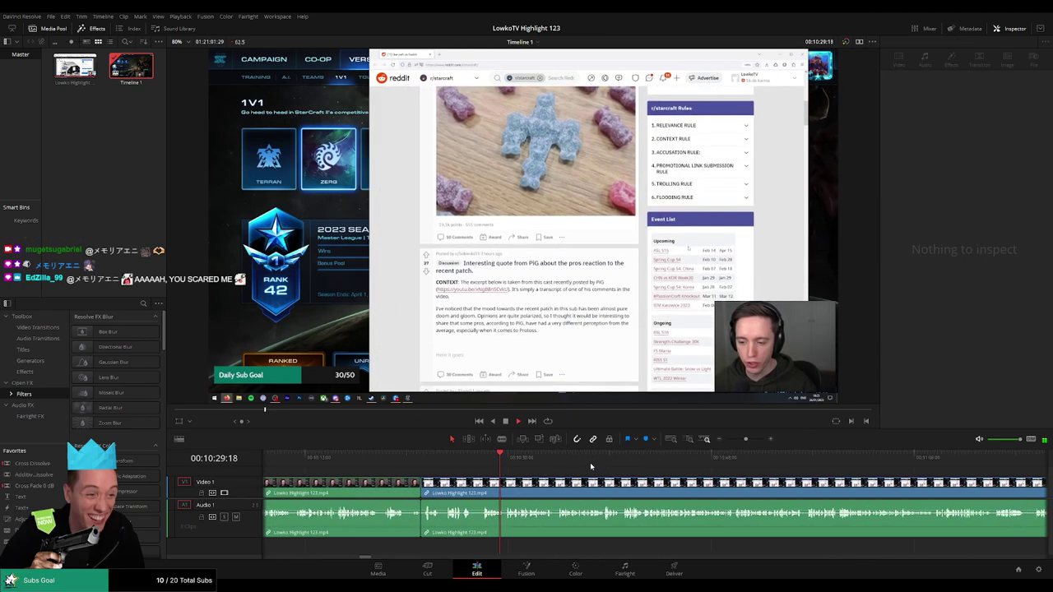
Blade the Reddit section near 10:29 to split off a short piece.
click(467, 483)
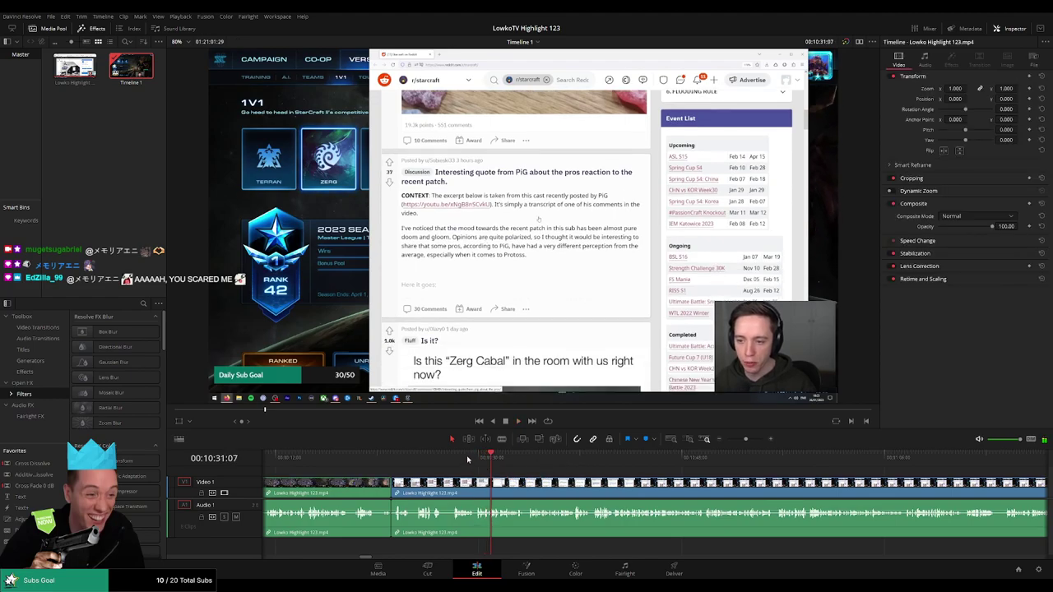
click(468, 459)
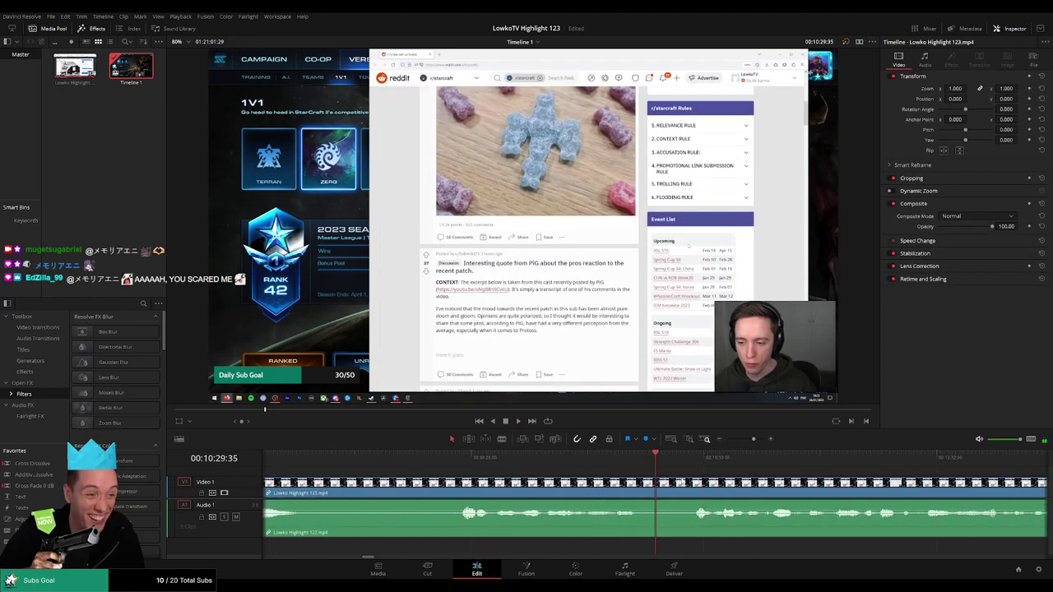
click(657, 492)
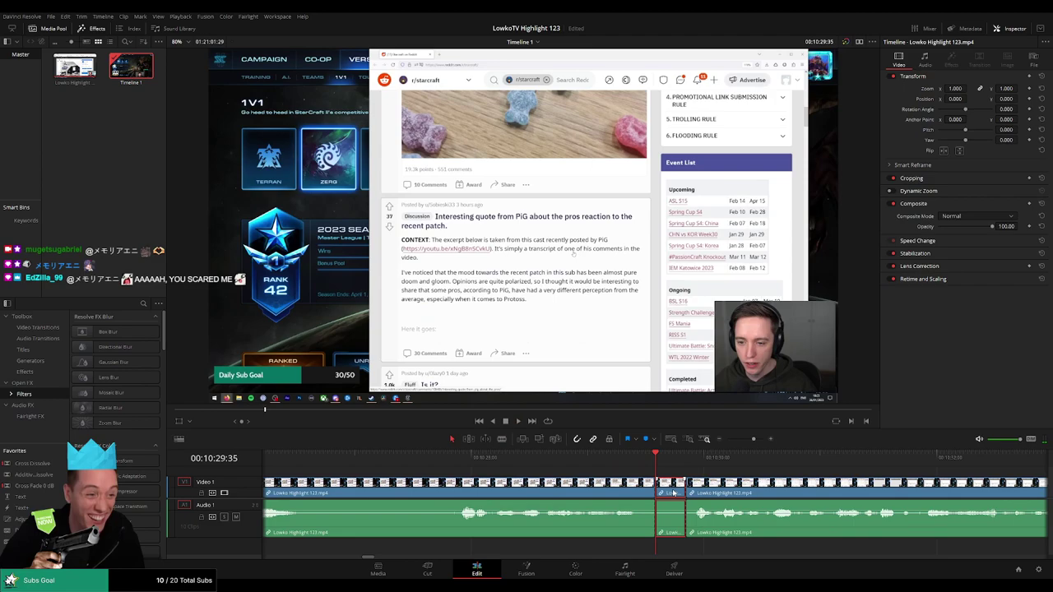
key(a)
click(602, 487)
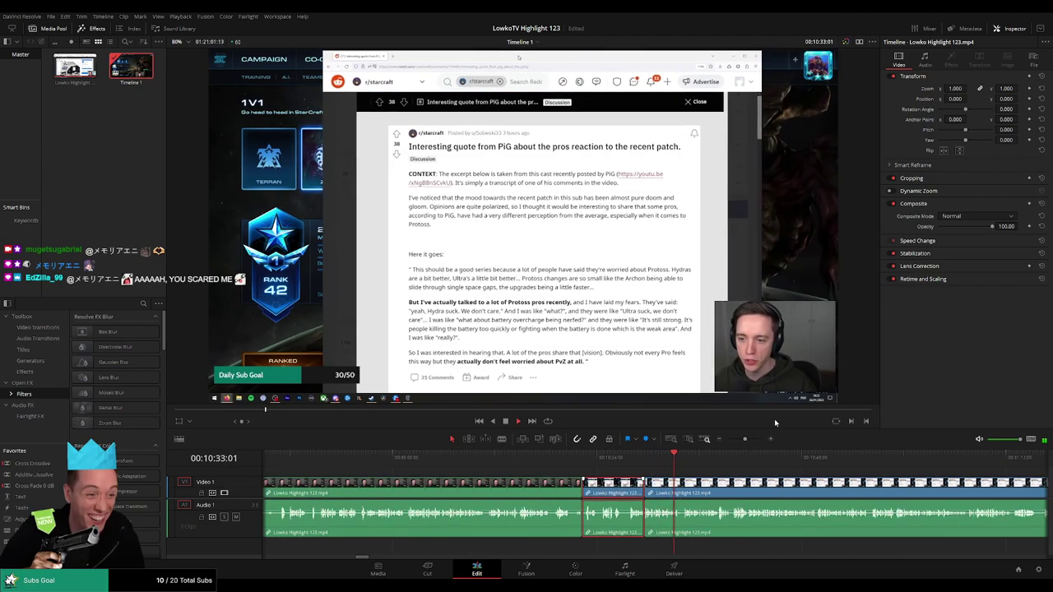
click(585, 463)
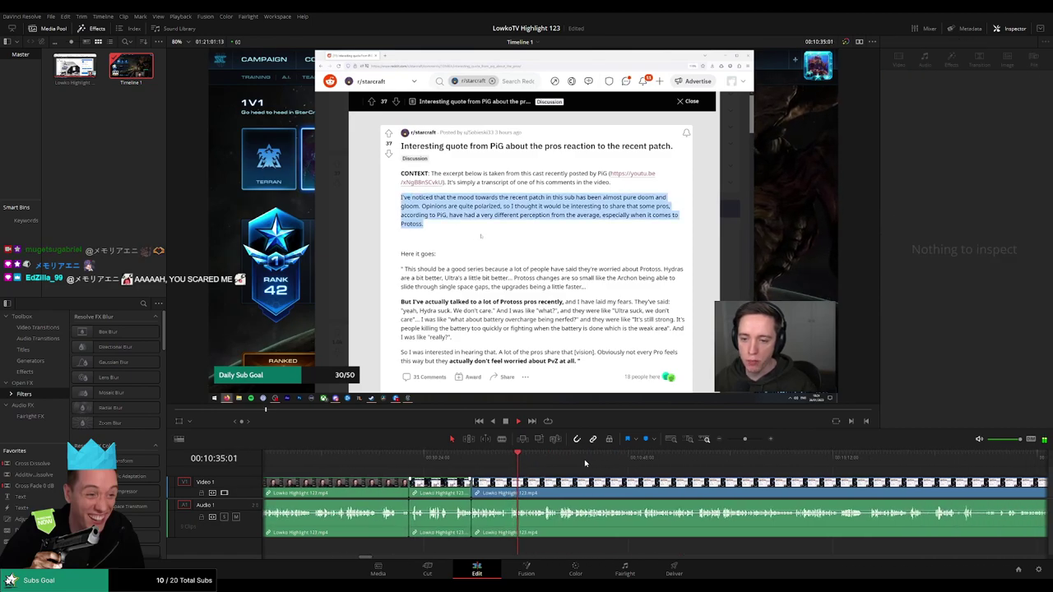
Blade the clip twice around 00:11:16 and ripple-delete the short piece between the cuts.
scroll(741, 477, up, 2)
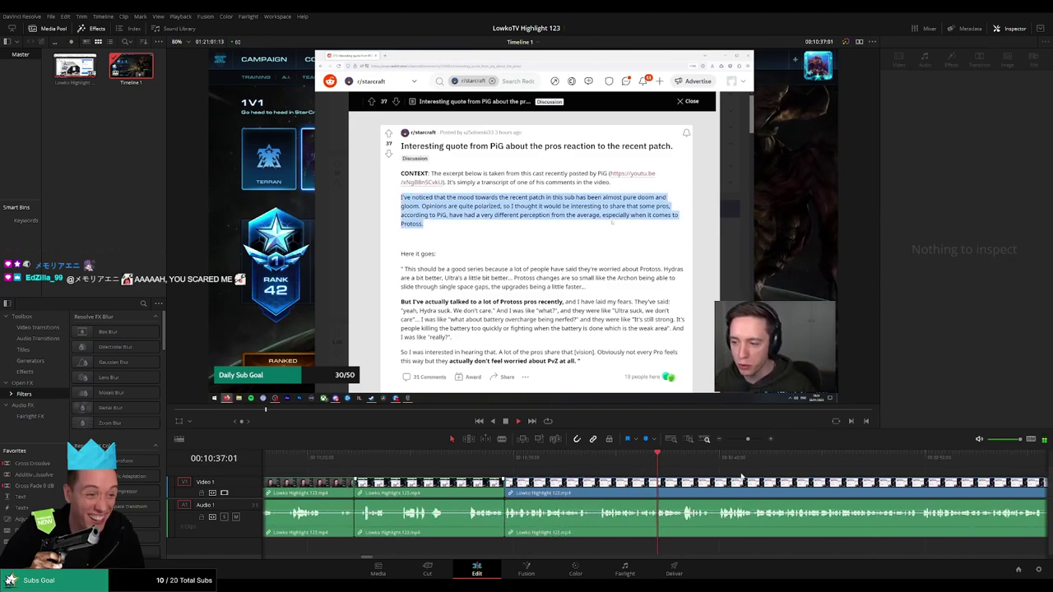
scroll(571, 458, down, 3)
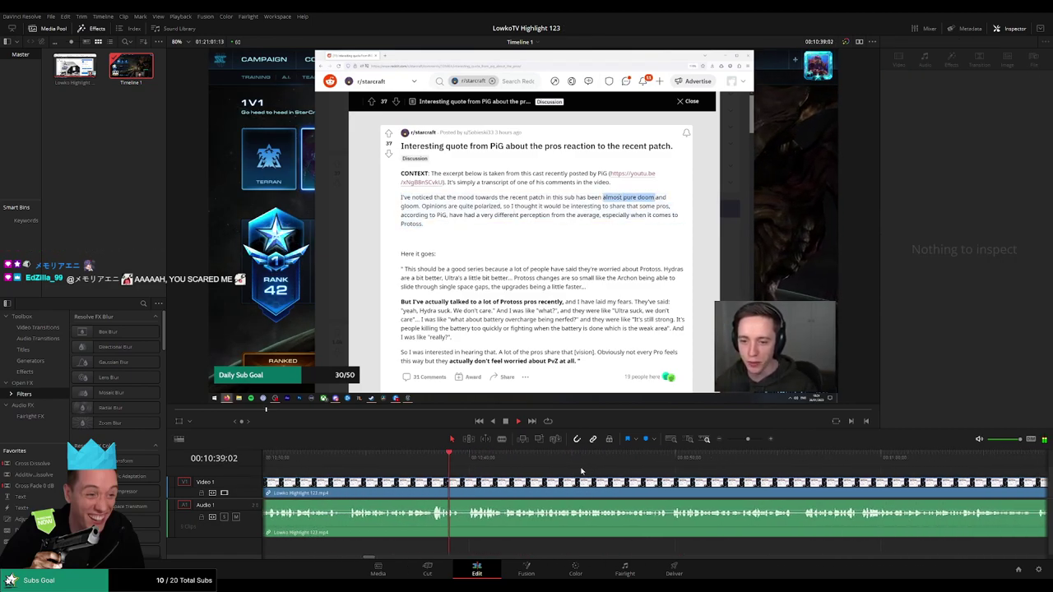
scroll(602, 471, right, 2)
scroll(556, 468, right, 2)
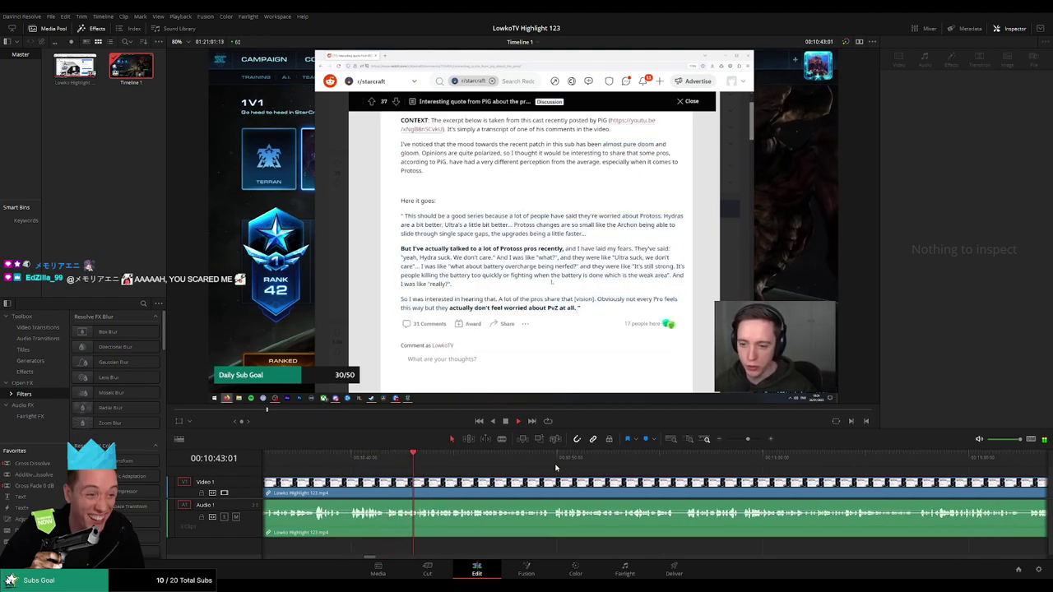
scroll(568, 471, right, 1)
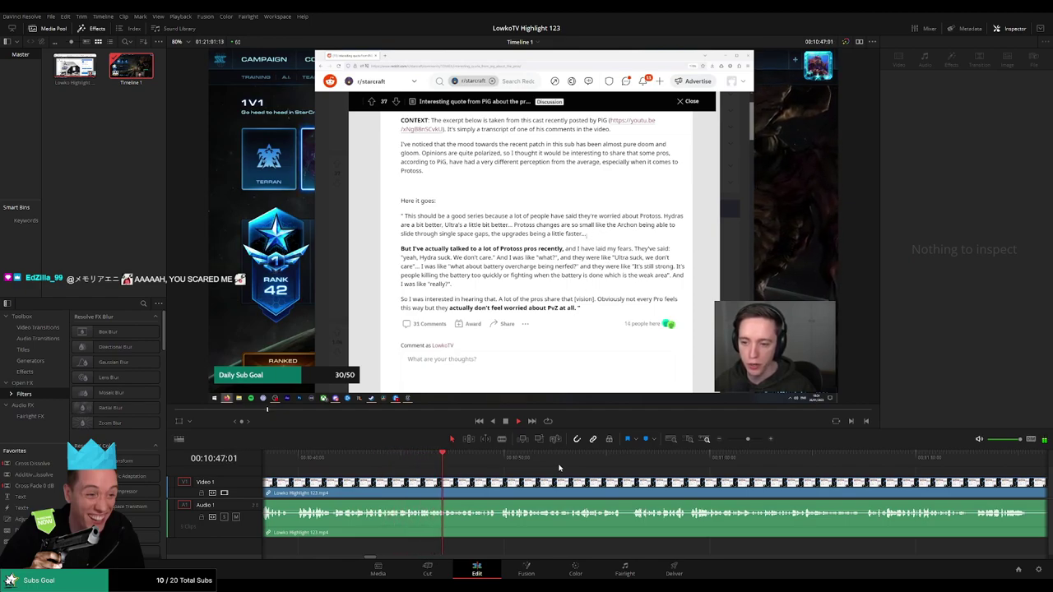
scroll(540, 466, right, 2)
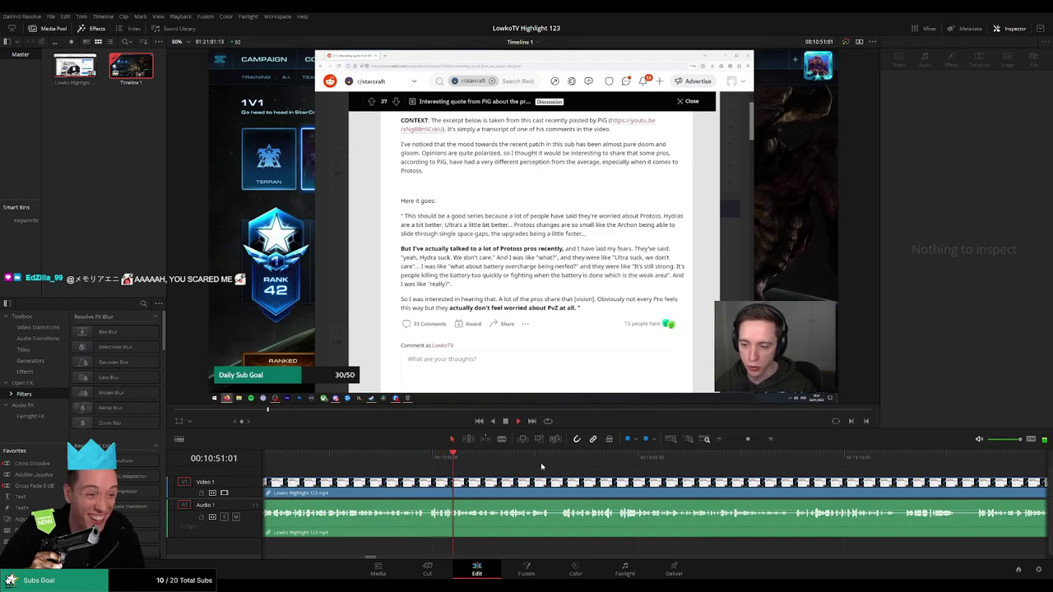
scroll(572, 469, right, 2)
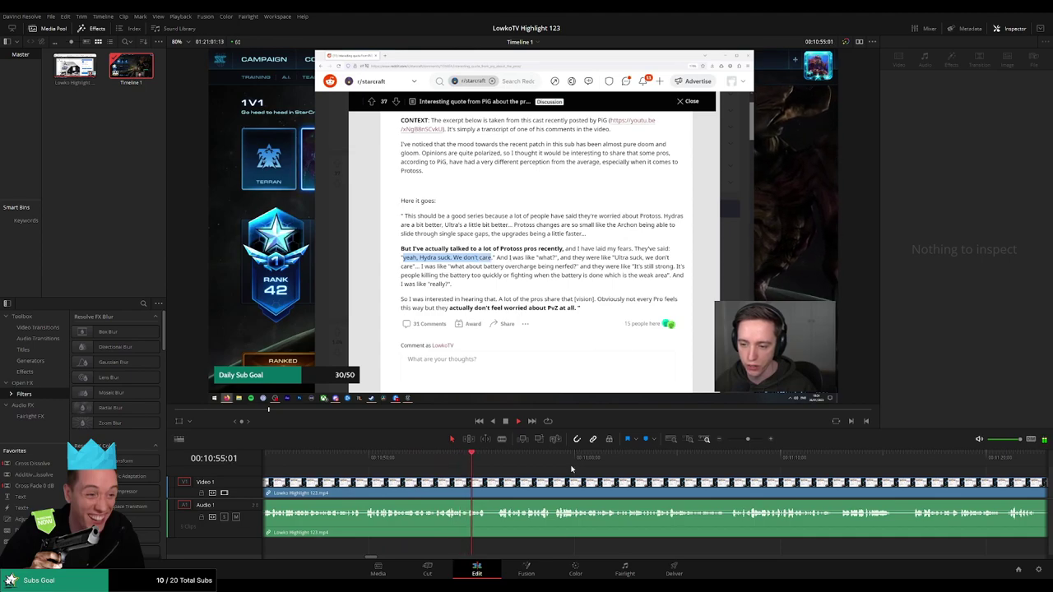
scroll(567, 468, right, 2)
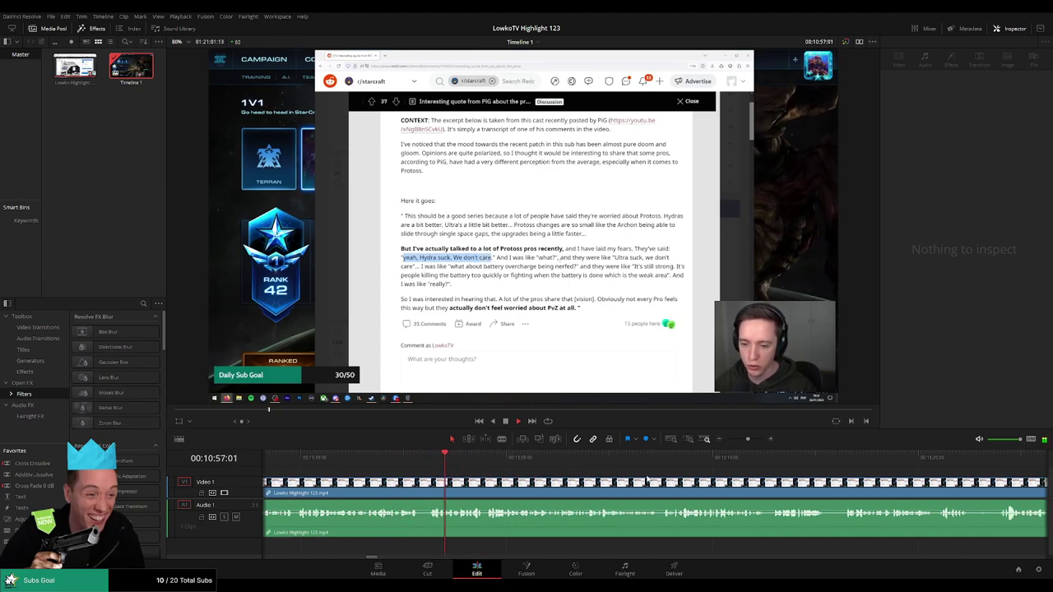
scroll(679, 480, right, 2)
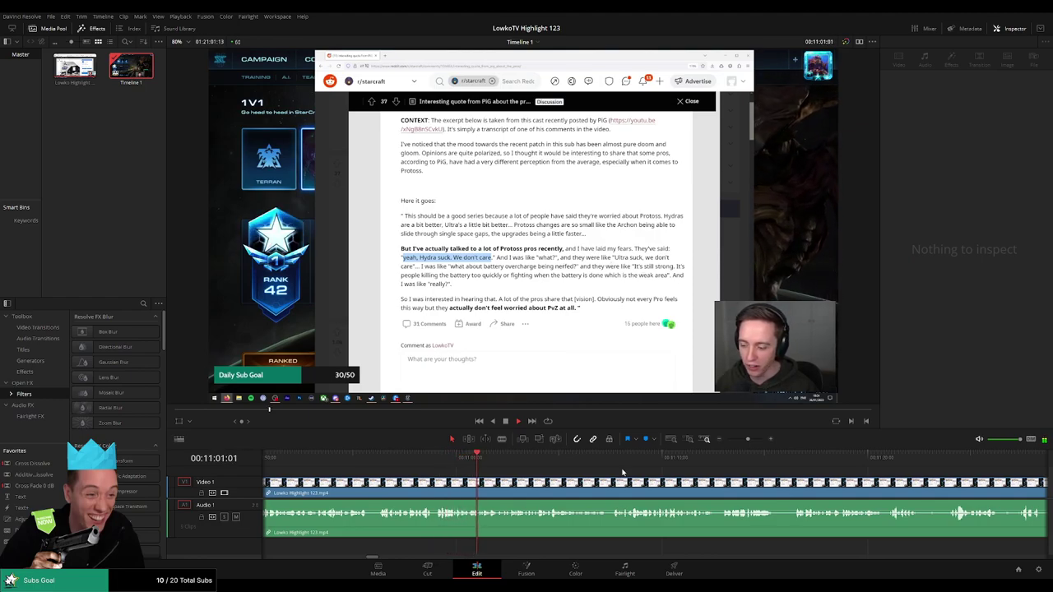
scroll(631, 472, right, 2)
scroll(590, 468, right, 1)
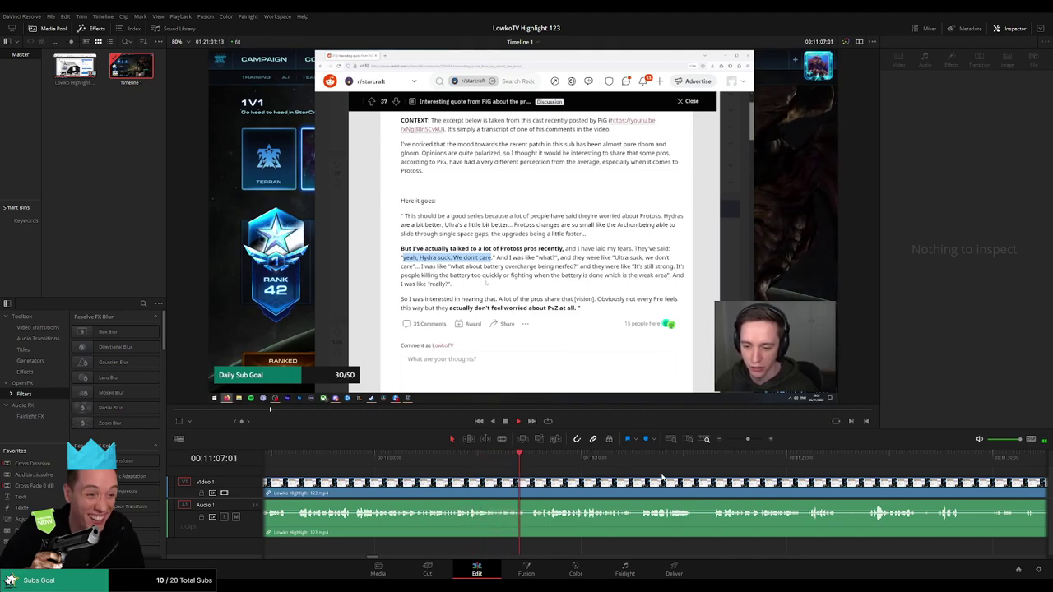
scroll(663, 476, right, 1)
scroll(605, 471, right, 1)
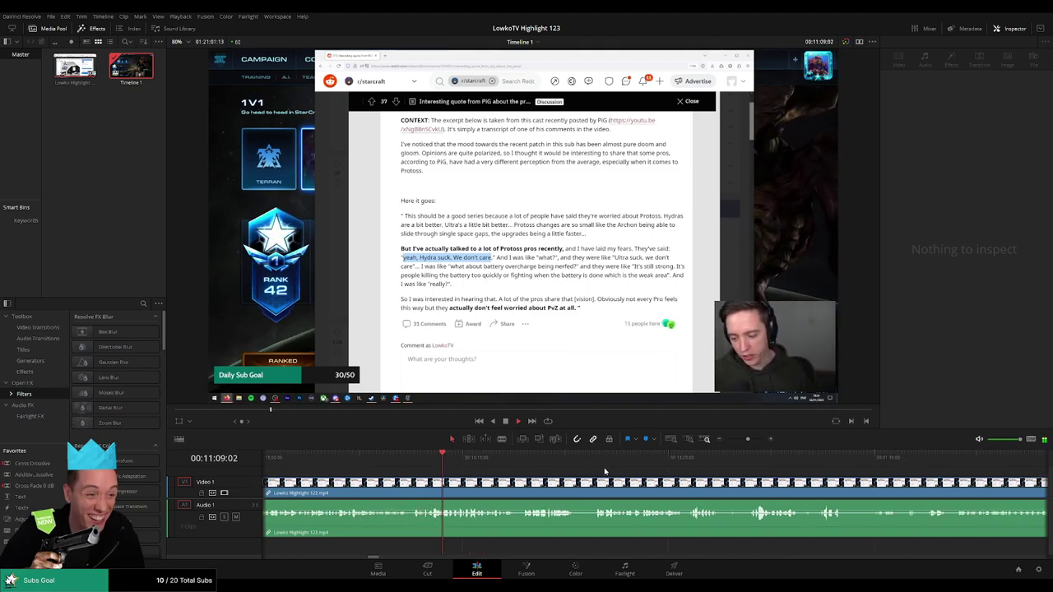
scroll(571, 468, right, 1)
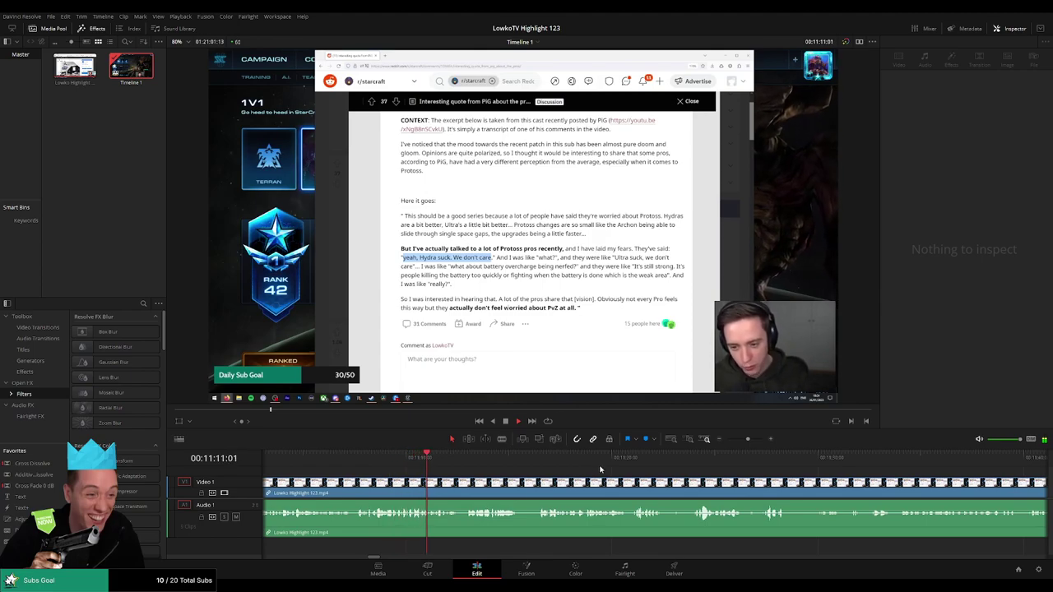
scroll(580, 468, right, 1)
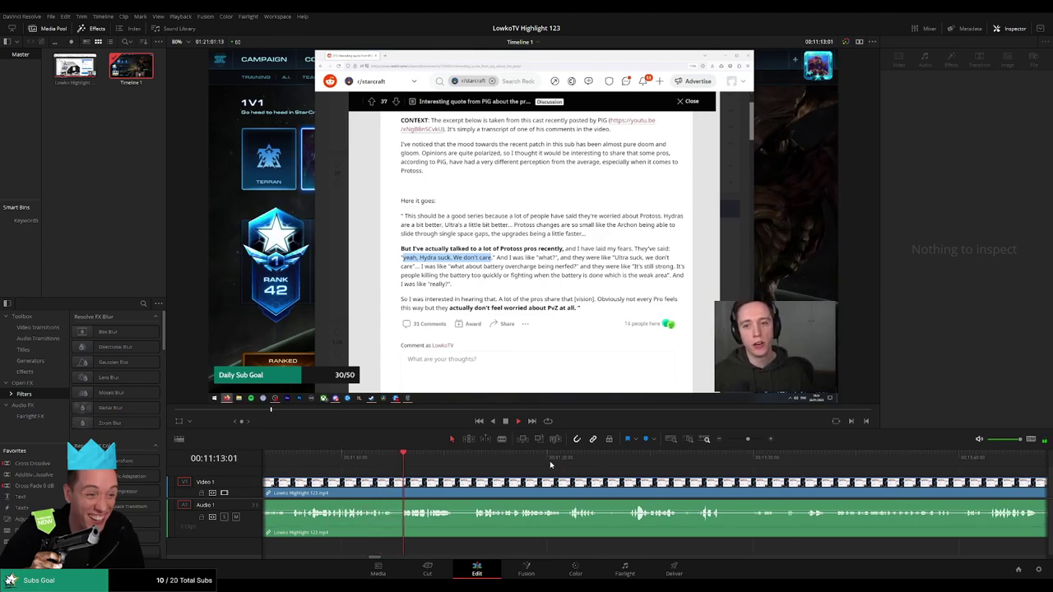
scroll(543, 466, right, 1)
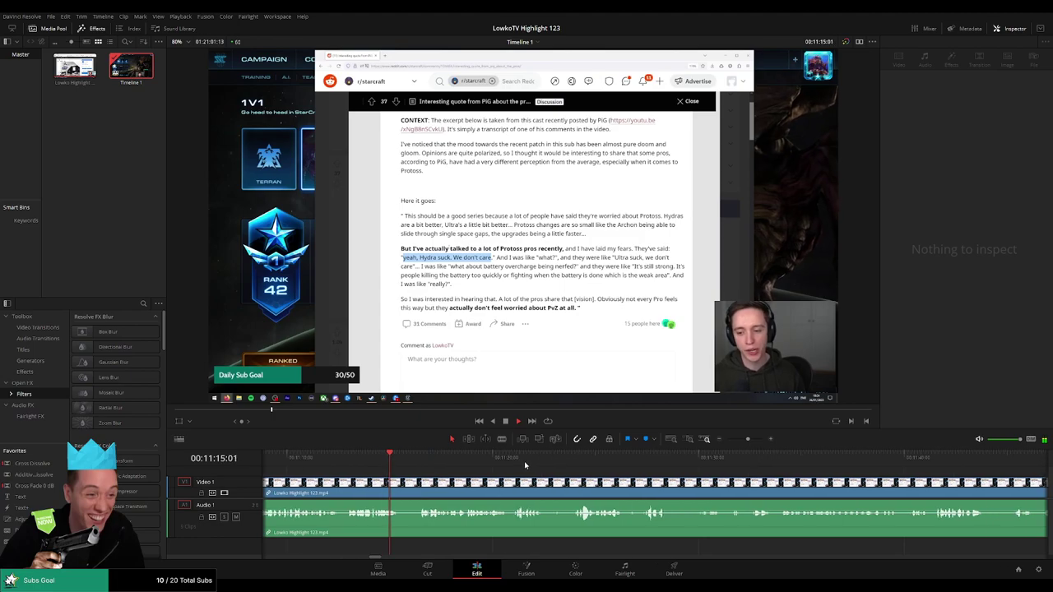
click(400, 494)
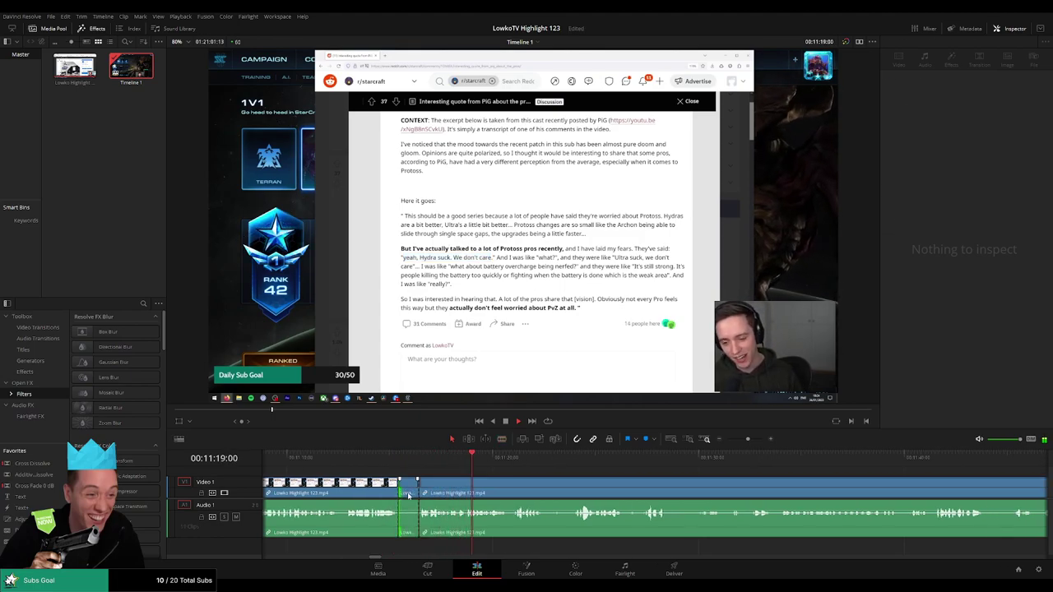
click(408, 495)
key(Delete)
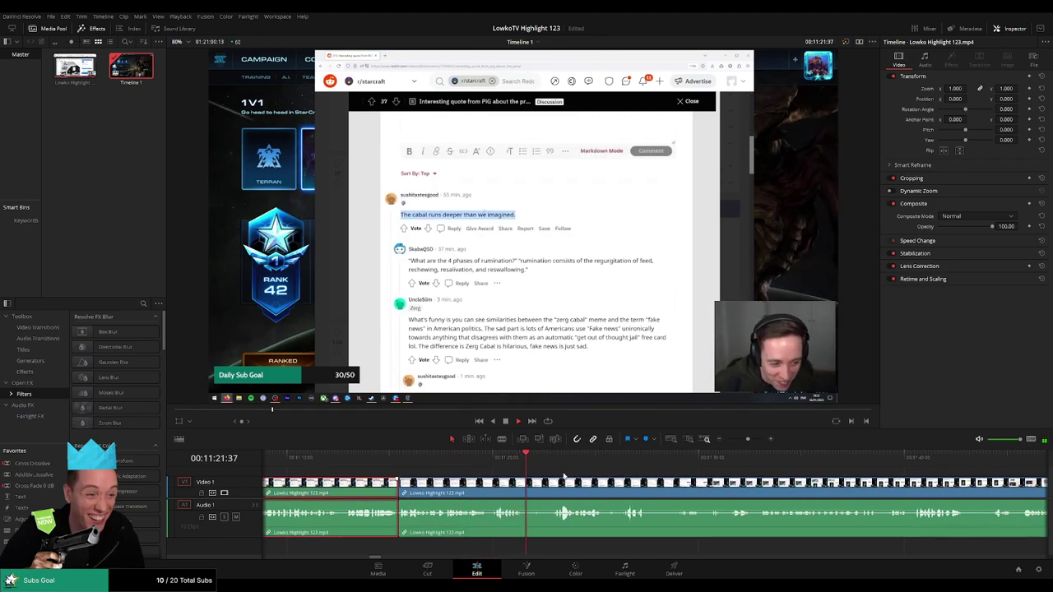
click(564, 477)
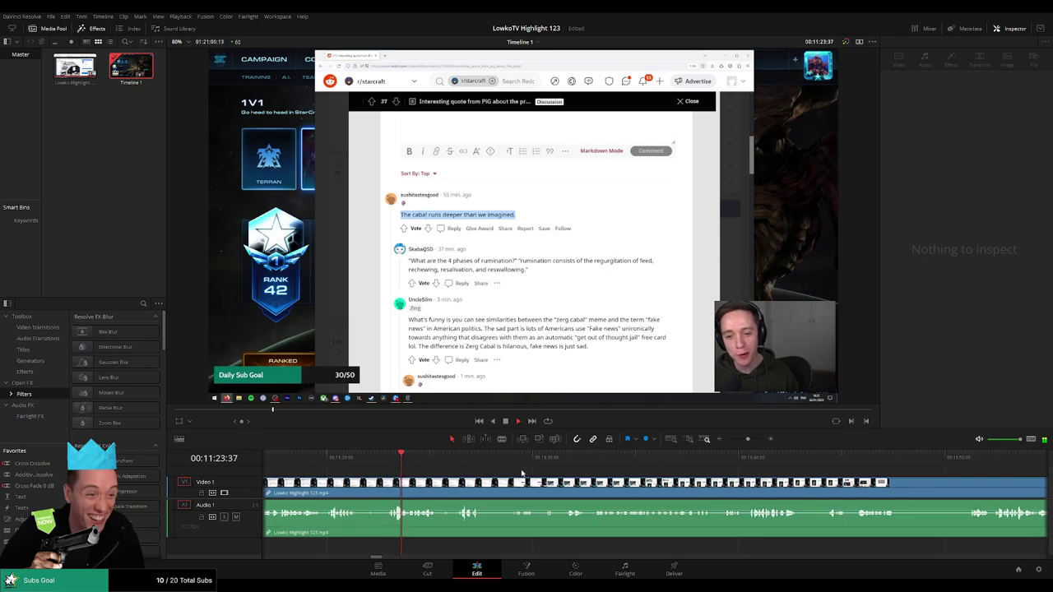
scroll(521, 474, right, 2)
scroll(478, 467, right, 3)
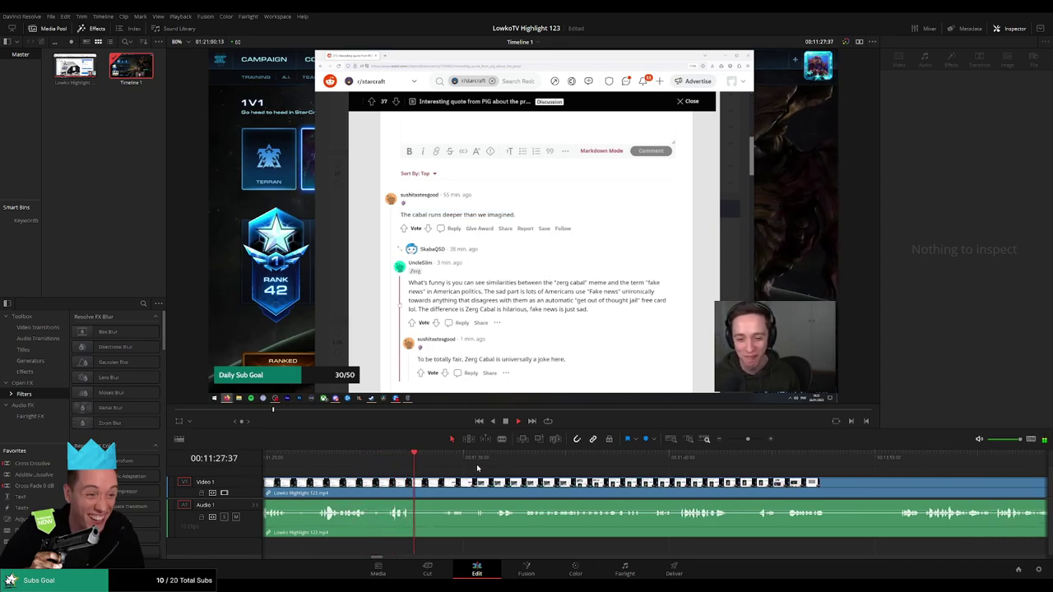
scroll(520, 475, right, 3)
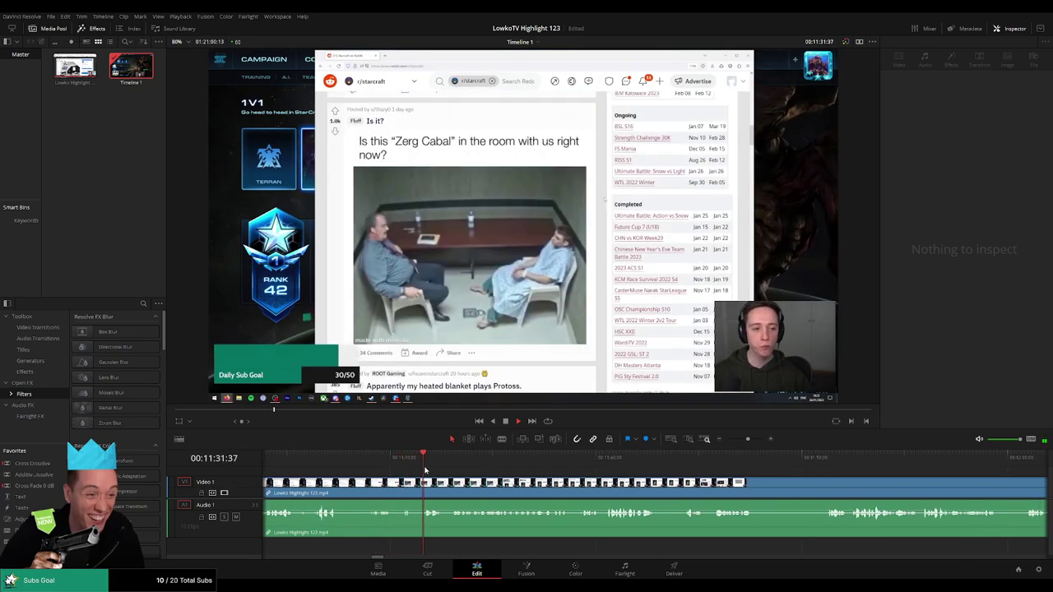
Stop near 00:11:30, step back a few frames, and split video and audio with Ctrl+B.
key(space)
key(j)
key(ctrl+b)
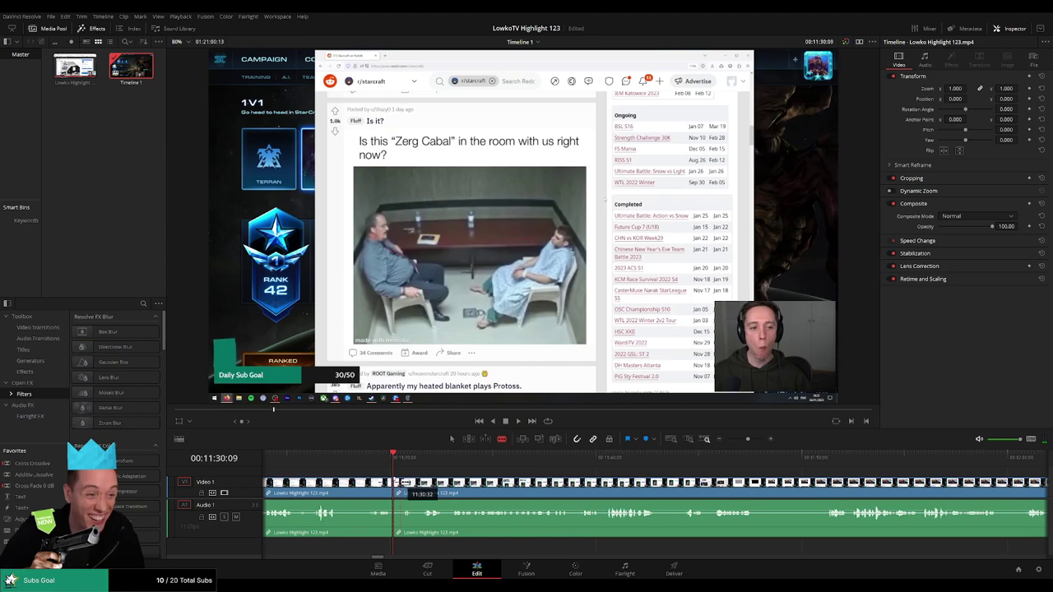
key(space)
click(392, 494)
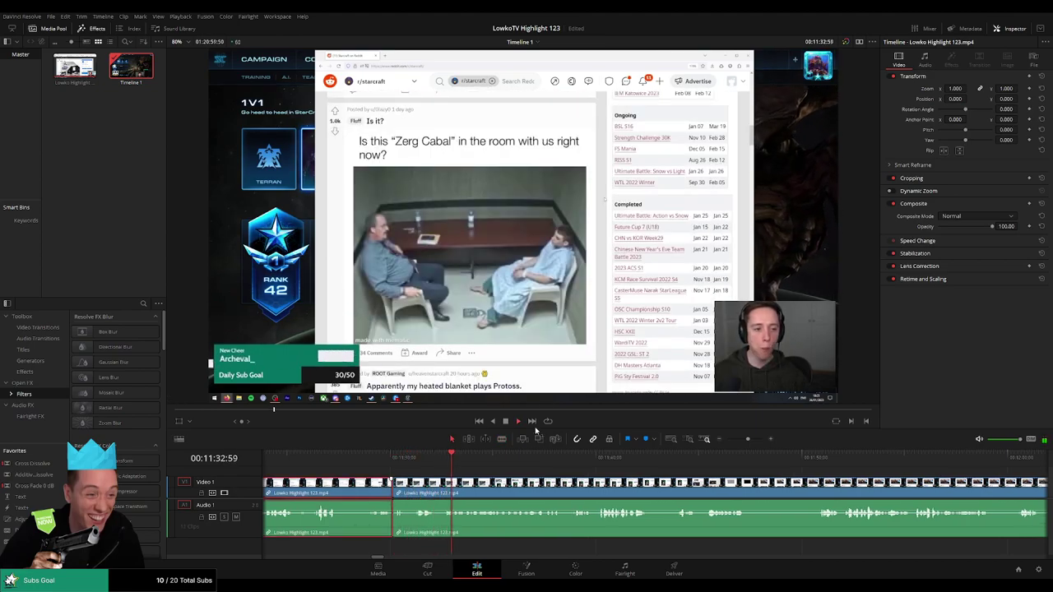
key(ctrl+shift+a)
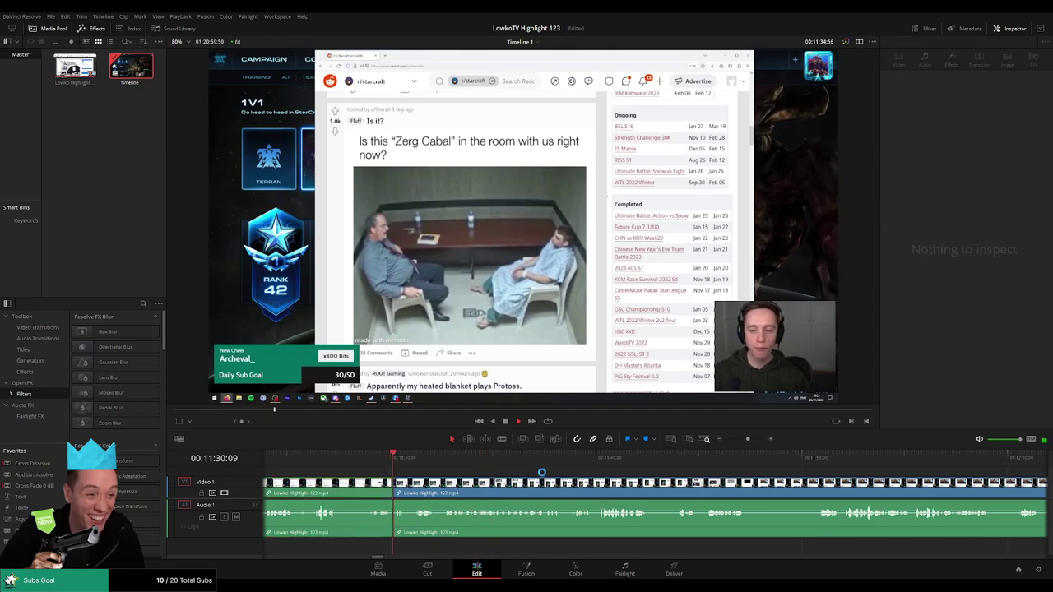
scroll(506, 466, down, 2)
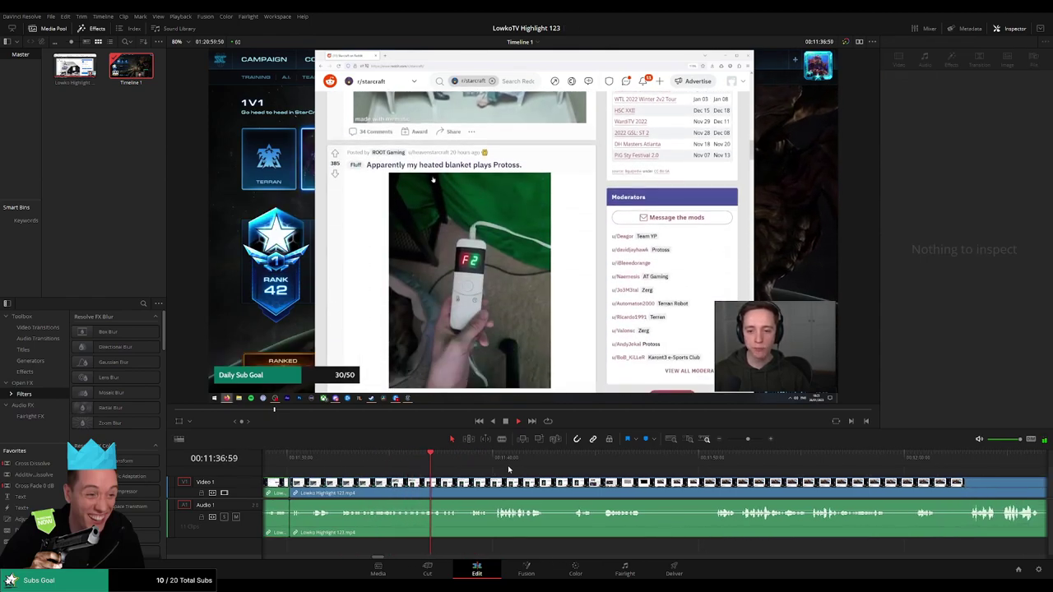
scroll(519, 472, down, 2)
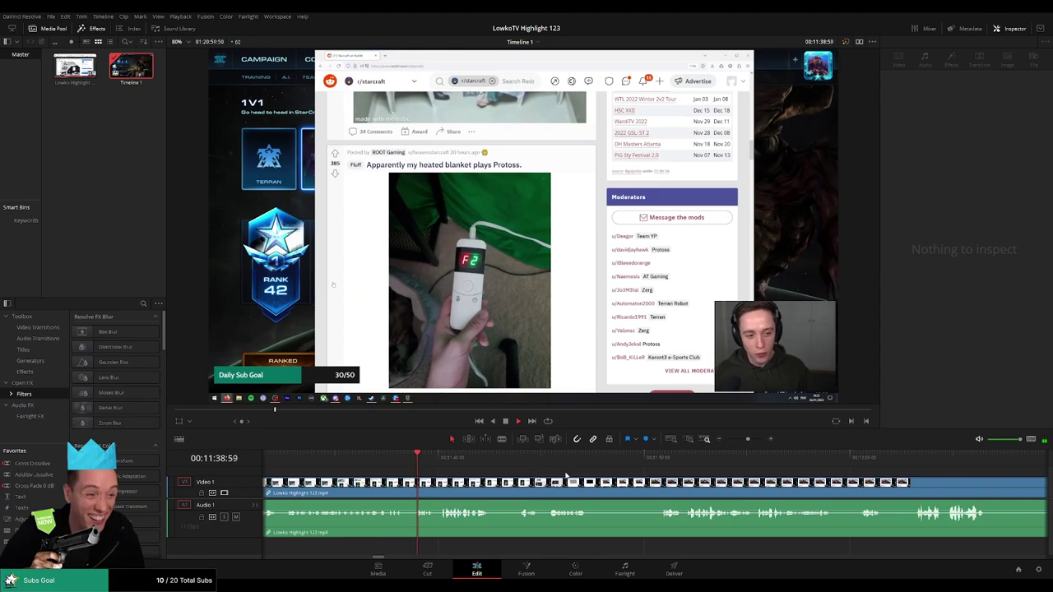
scroll(519, 469, down, 1)
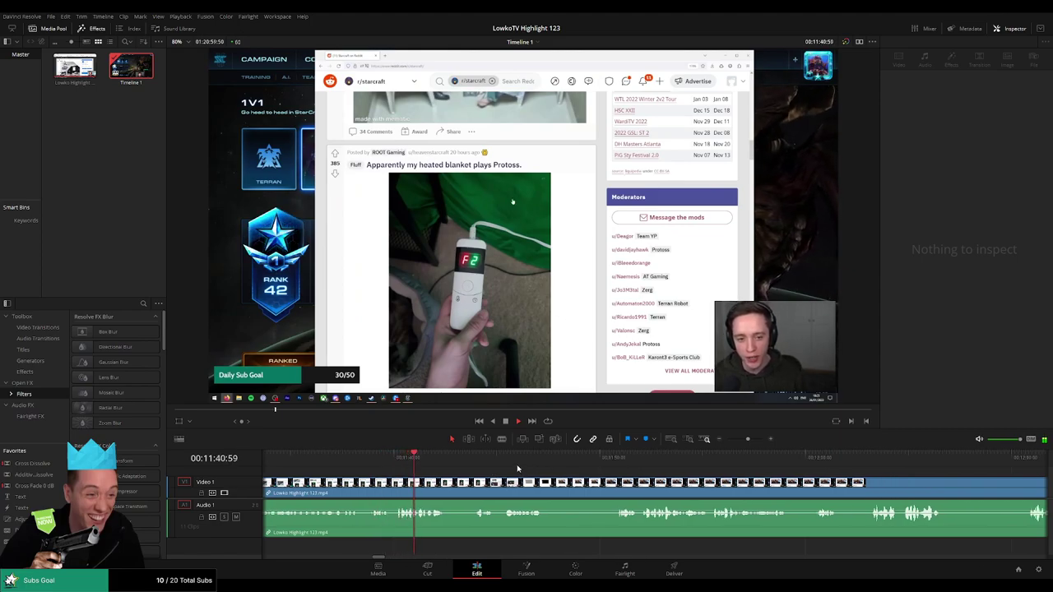
scroll(520, 469, down, 1)
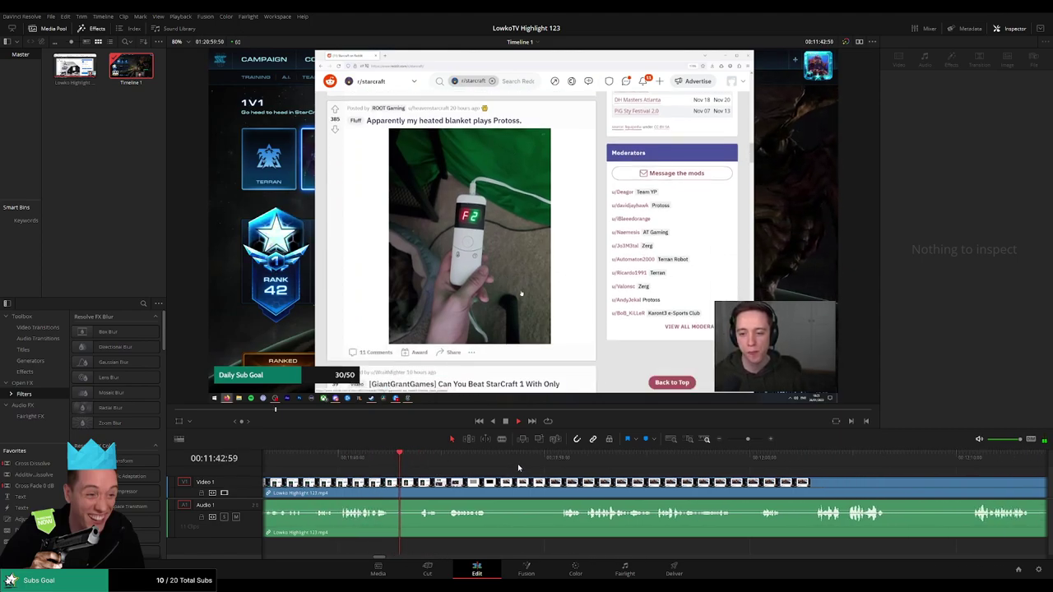
scroll(519, 467, down, 1)
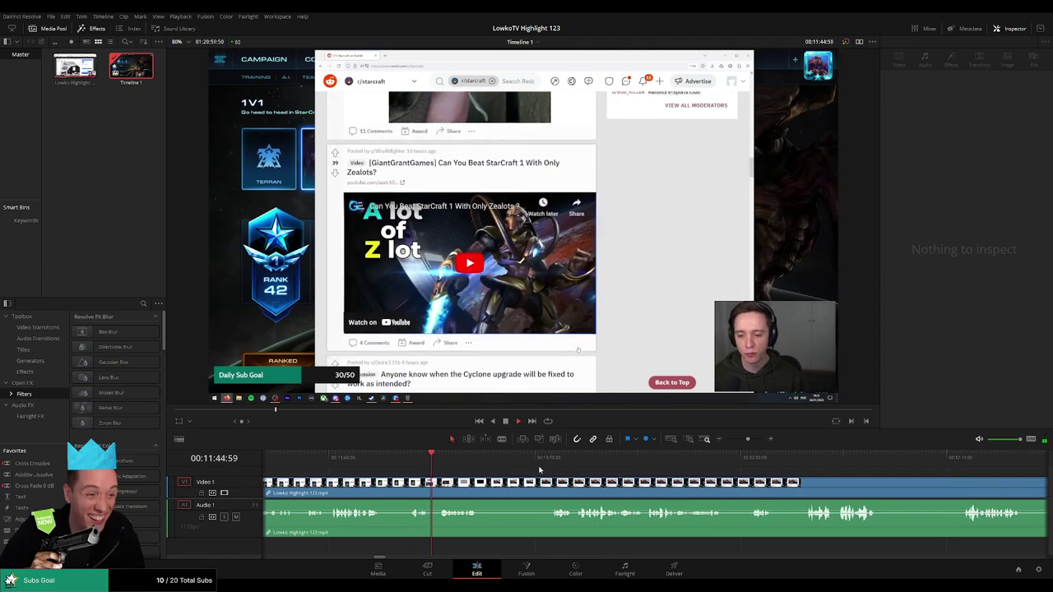
key(b)
click(412, 492)
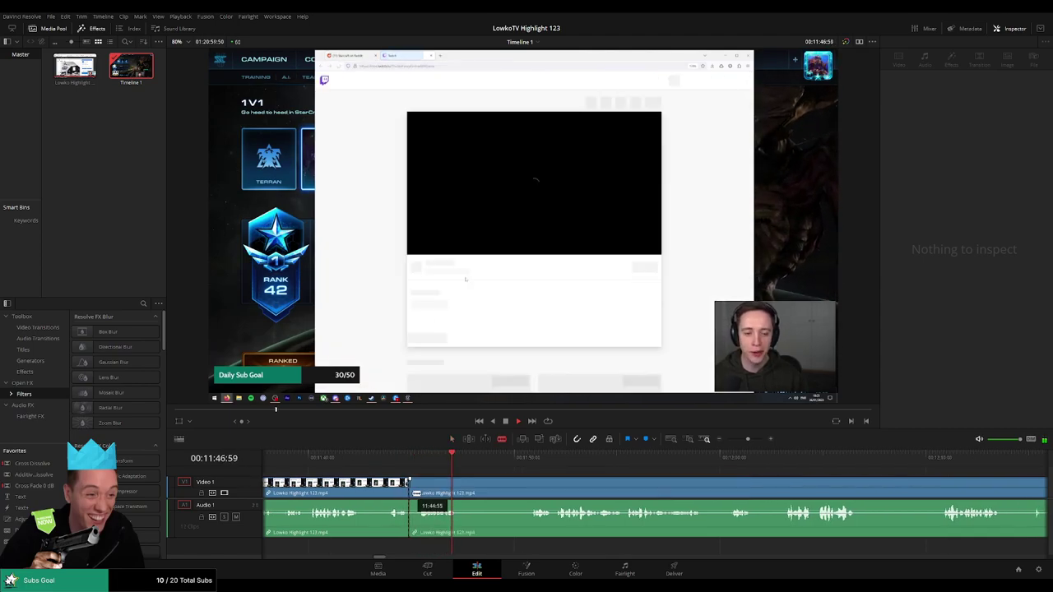
key(a)
click(414, 491)
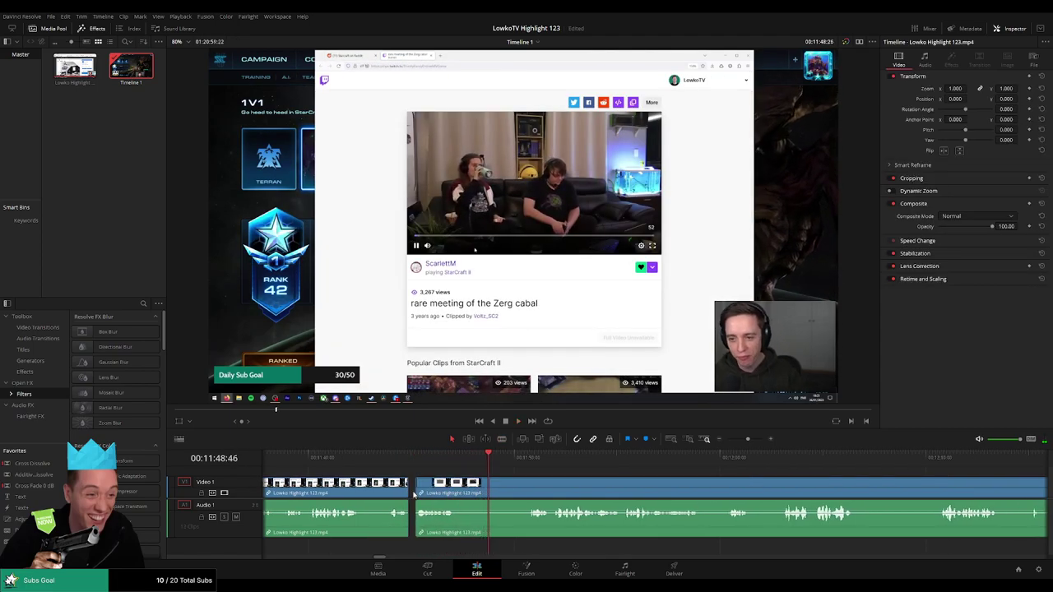
click(403, 494)
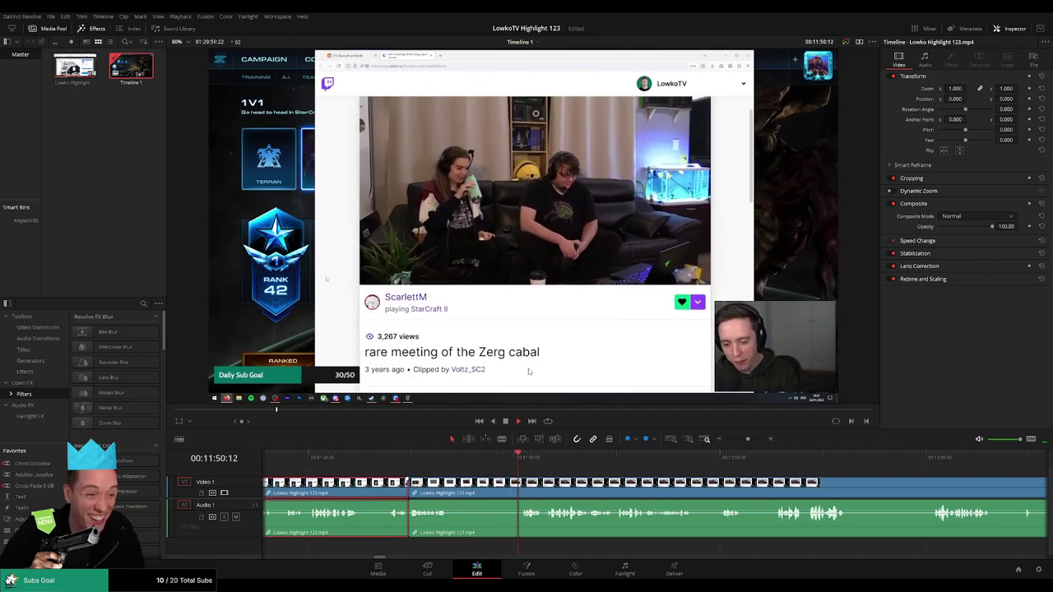
key(ctrl+shift+a)
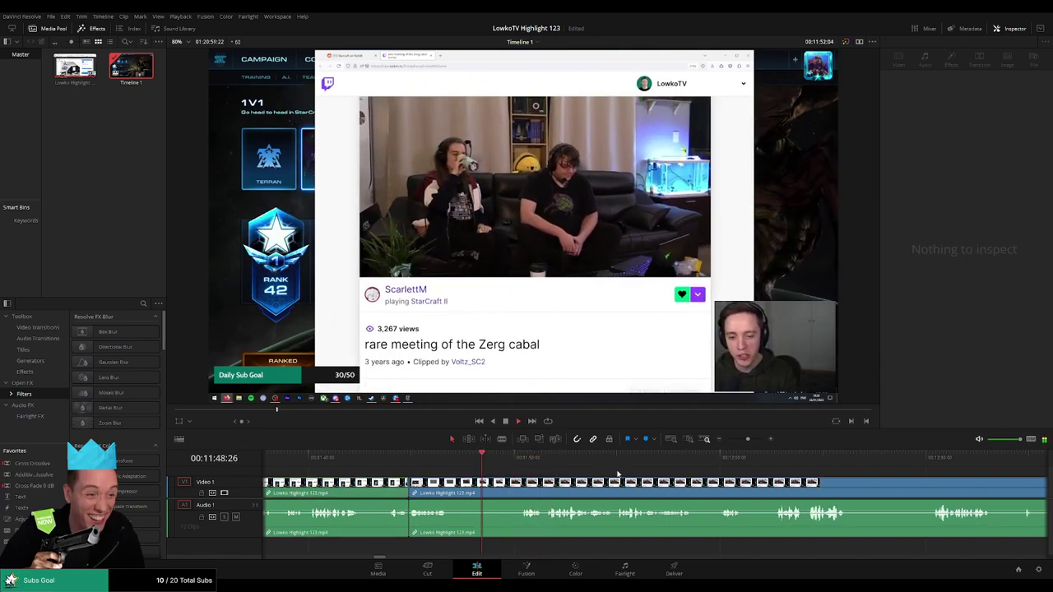
scroll(576, 463, right, 3)
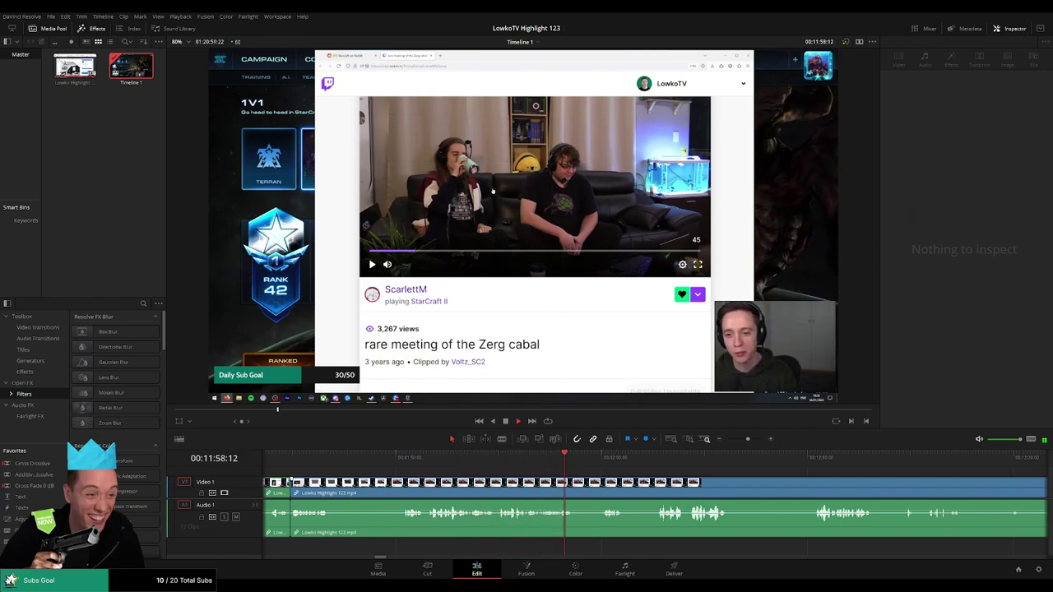
scroll(501, 459, right, 4)
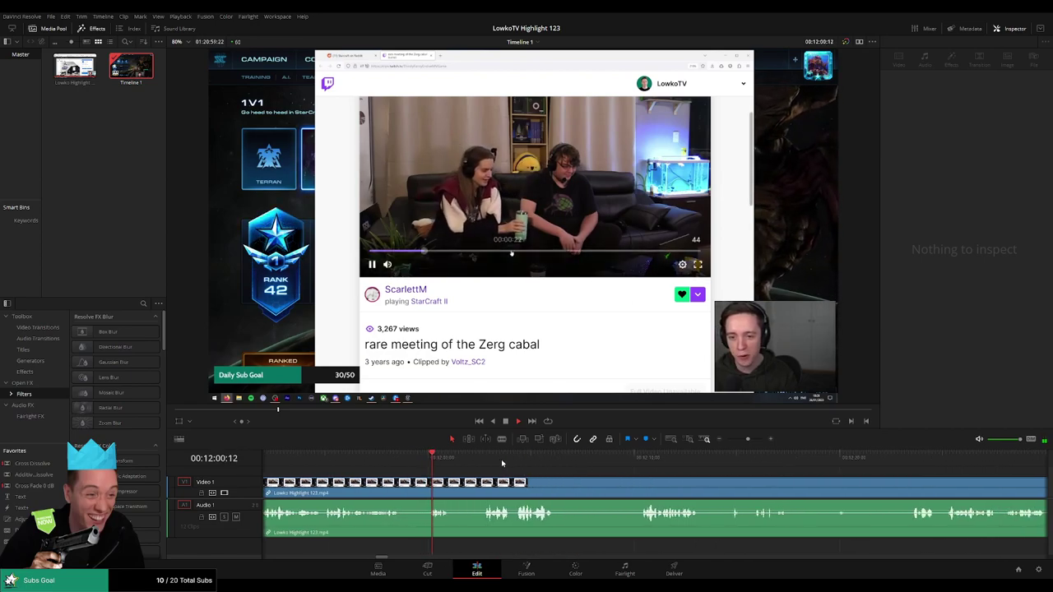
scroll(503, 463, right, 2)
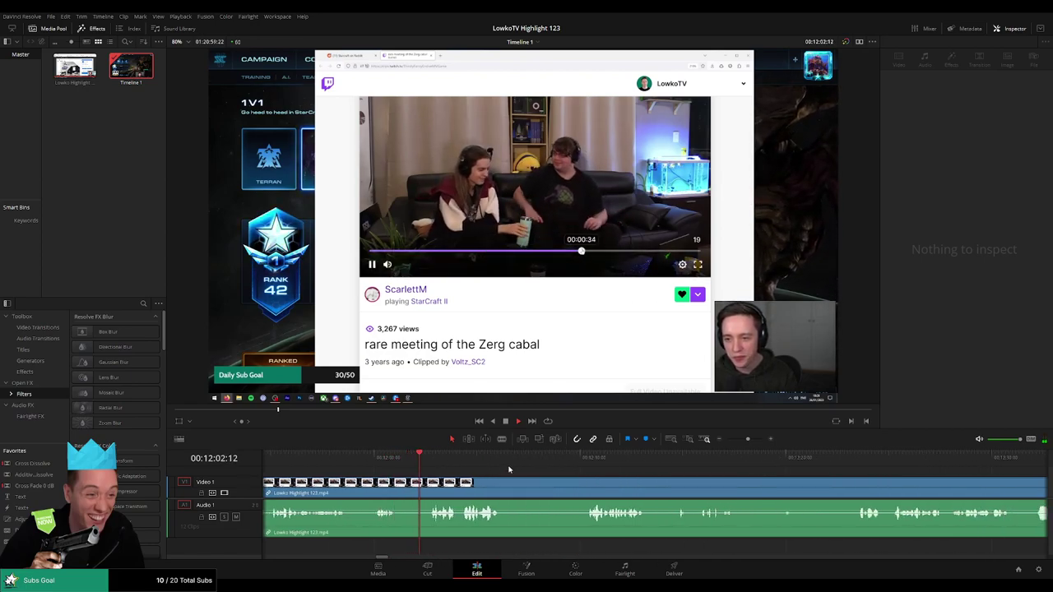
scroll(502, 469, right, 2)
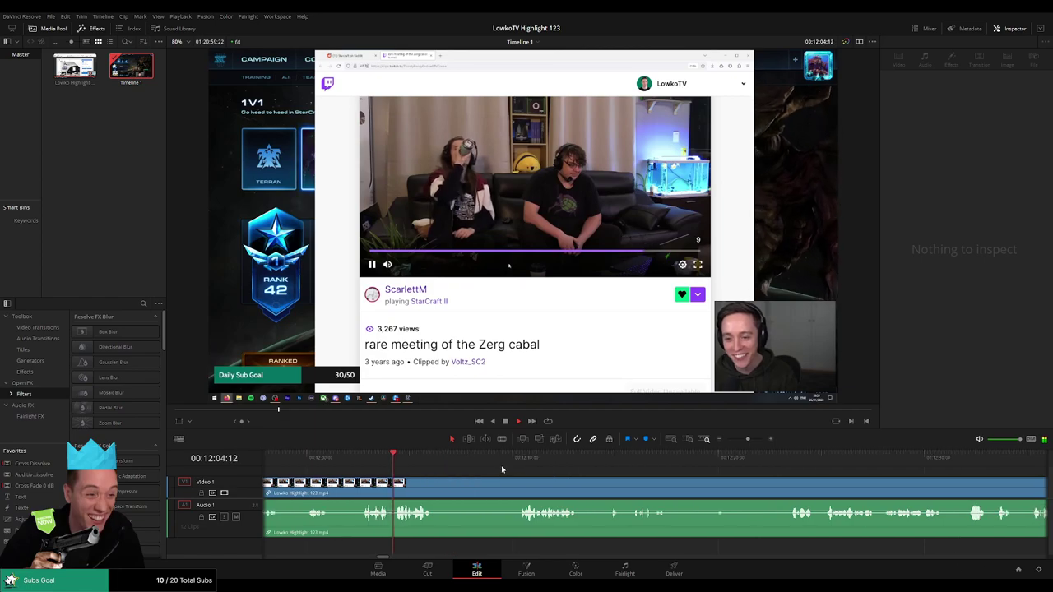
drag(451, 461, 520, 461)
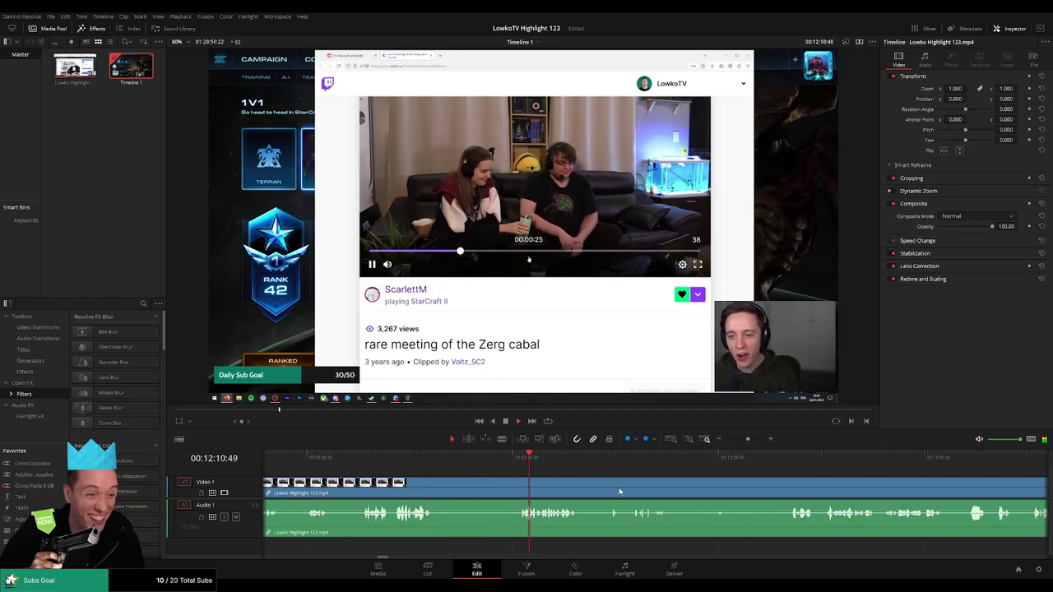
scroll(543, 471, right, 3)
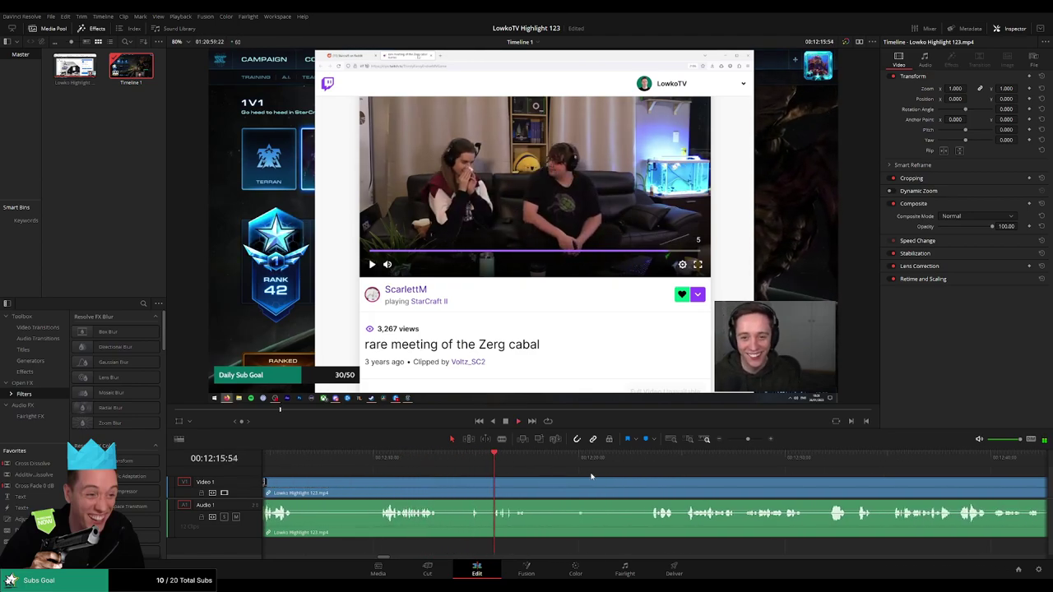
scroll(478, 459, right, 2)
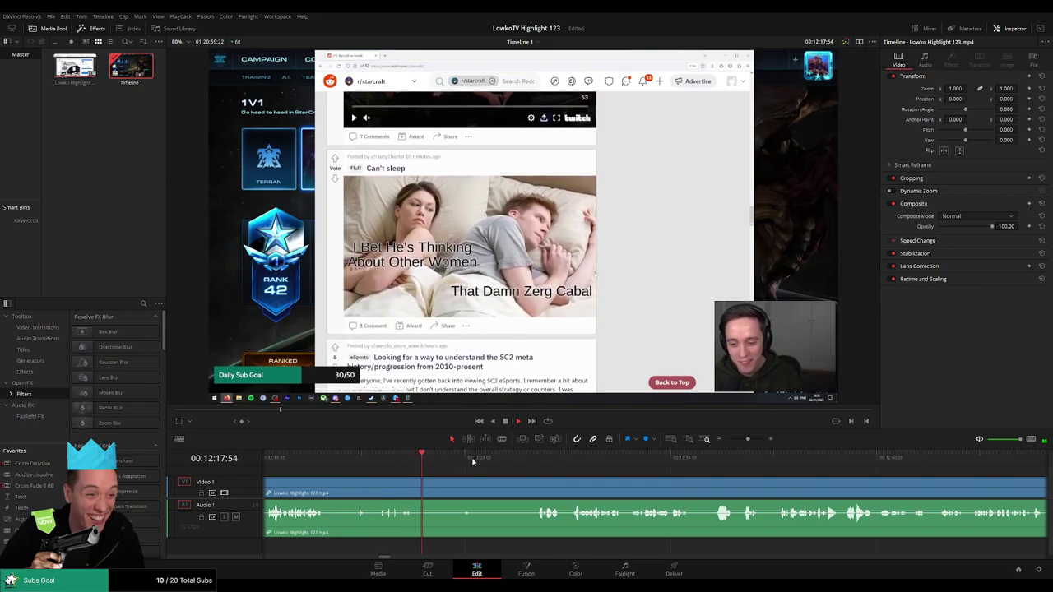
Blade both ends of the unwanted stretch after 12:16:57 and ripple-delete it.
click(401, 458)
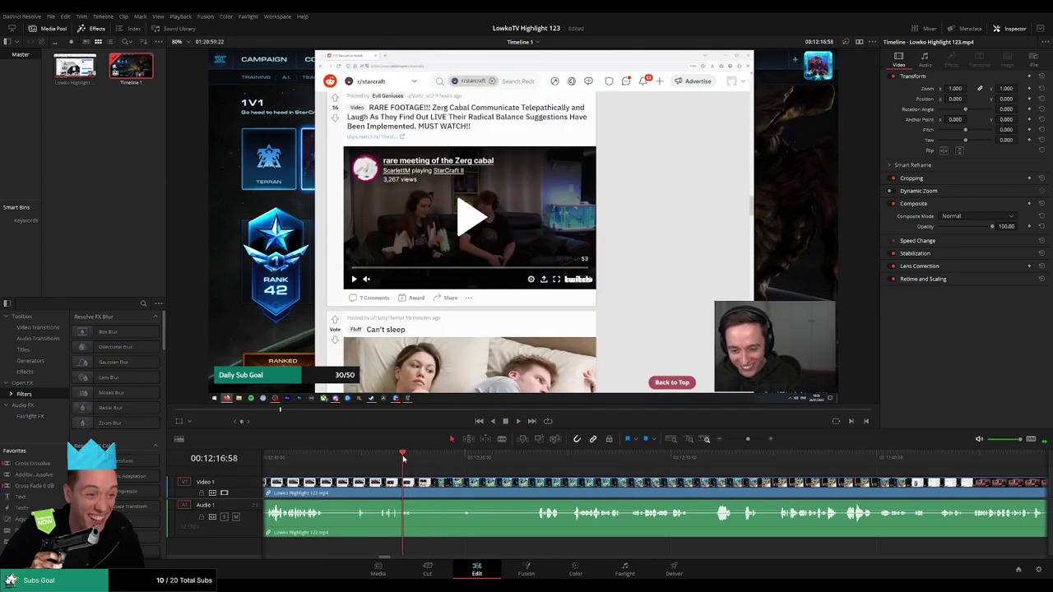
click(402, 459)
key(b)
click(402, 493)
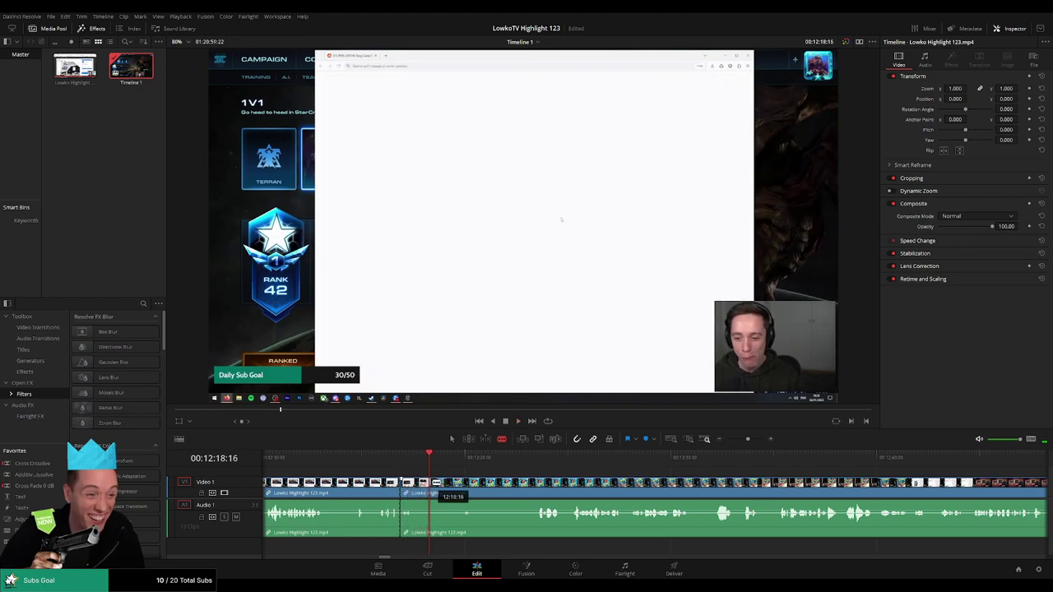
click(434, 483)
key(a)
click(422, 493)
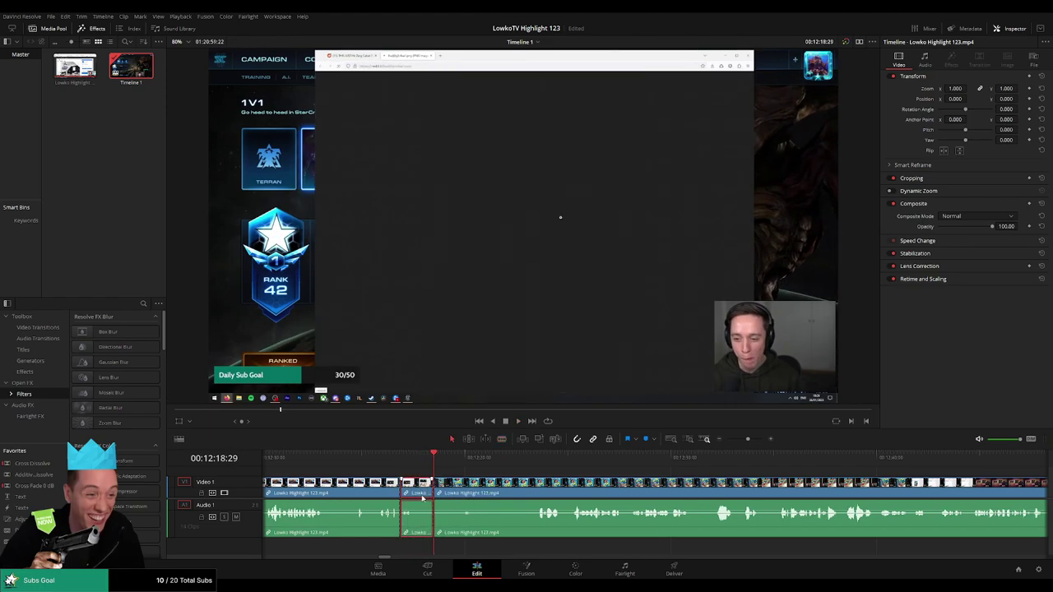
key(Delete)
Resume playback and deselect the clip, following the footage toward 12:42.
key(space)
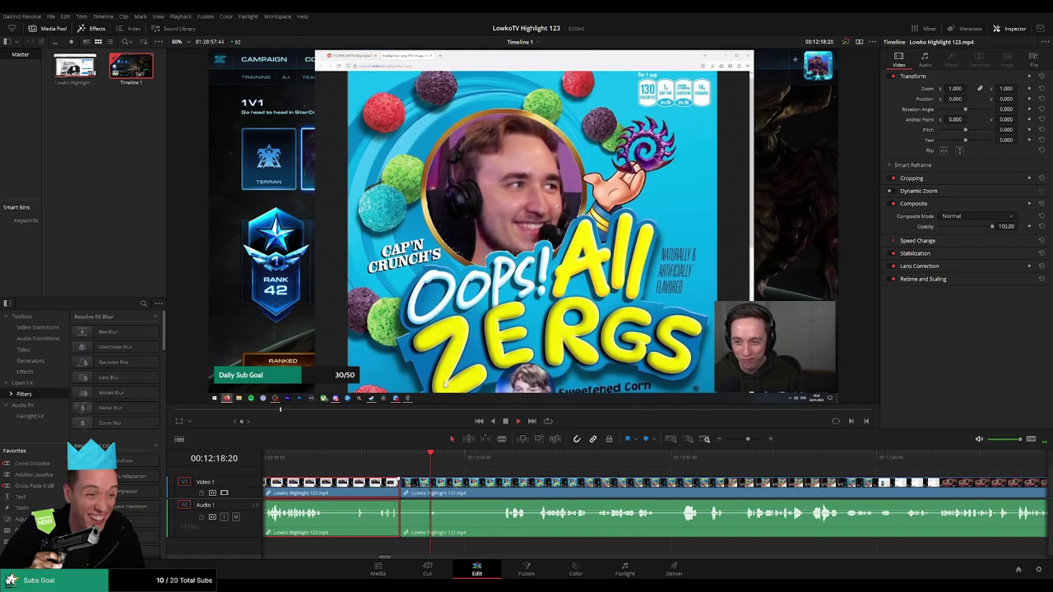
click(508, 473)
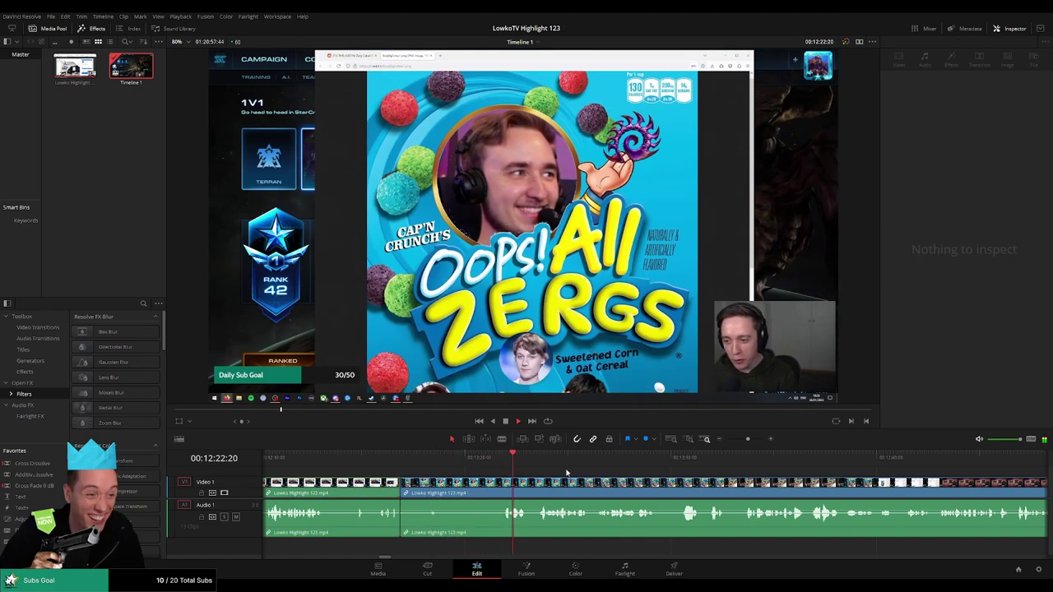
scroll(508, 465, right, 3)
scroll(528, 475, right, 2)
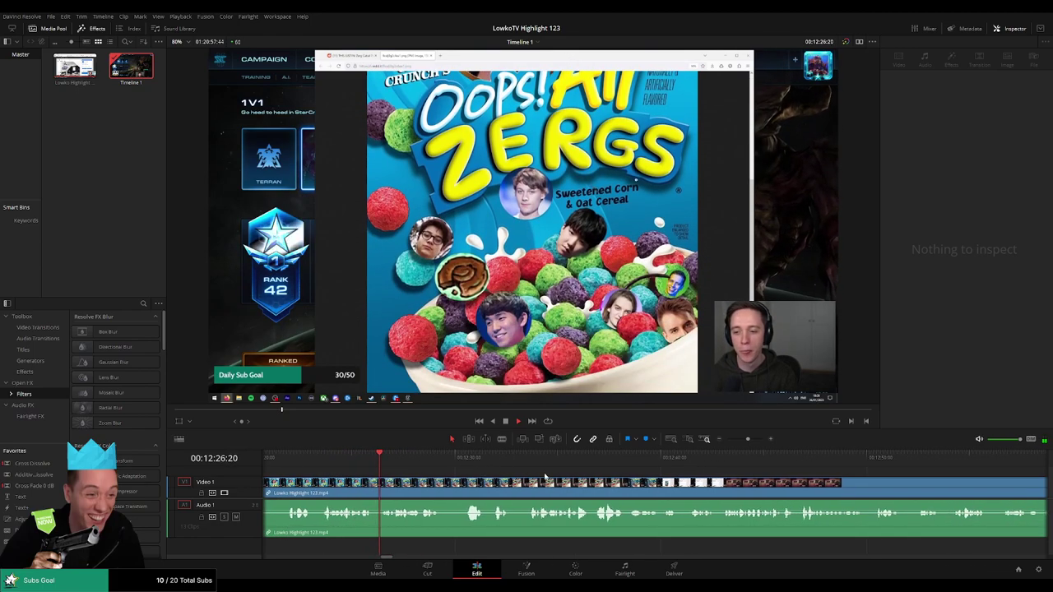
scroll(494, 472, right, 1)
scroll(494, 471, right, 2)
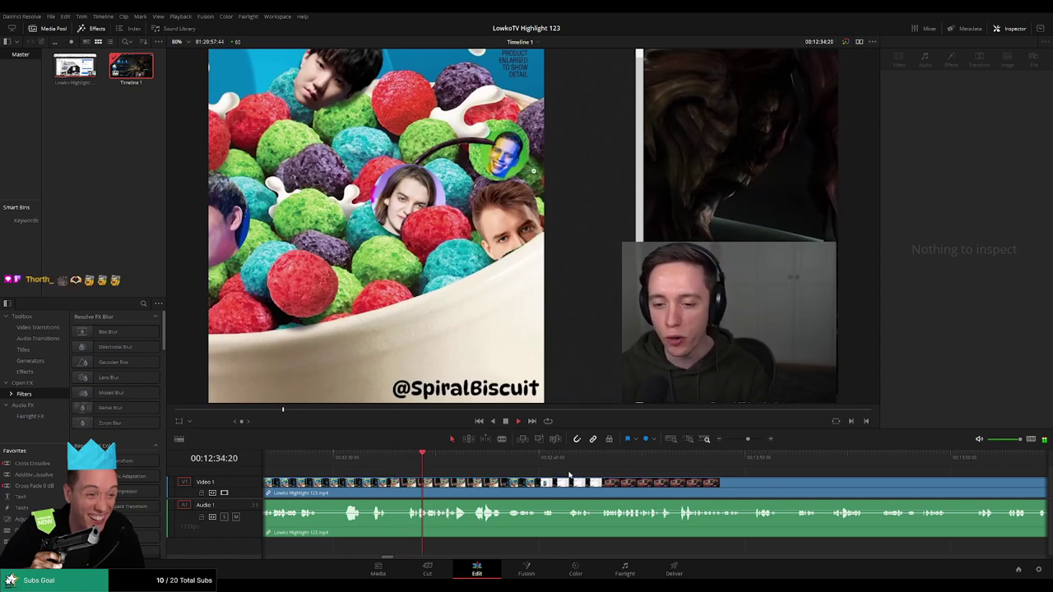
scroll(628, 478, right, 3)
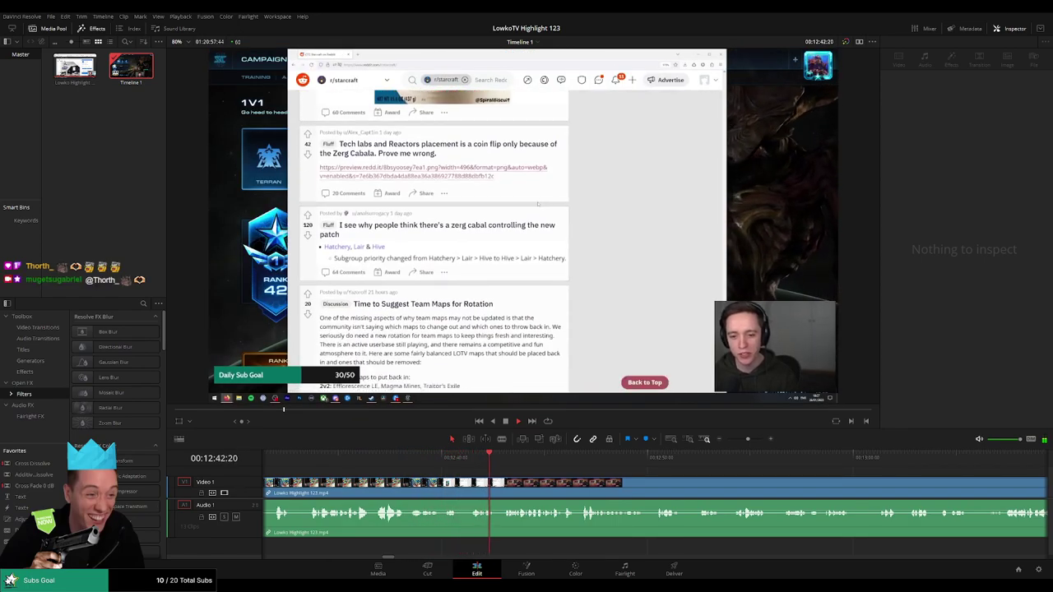
Blade the highlight clip at 12:42:40 across video and audio, then resume playback.
key(space)
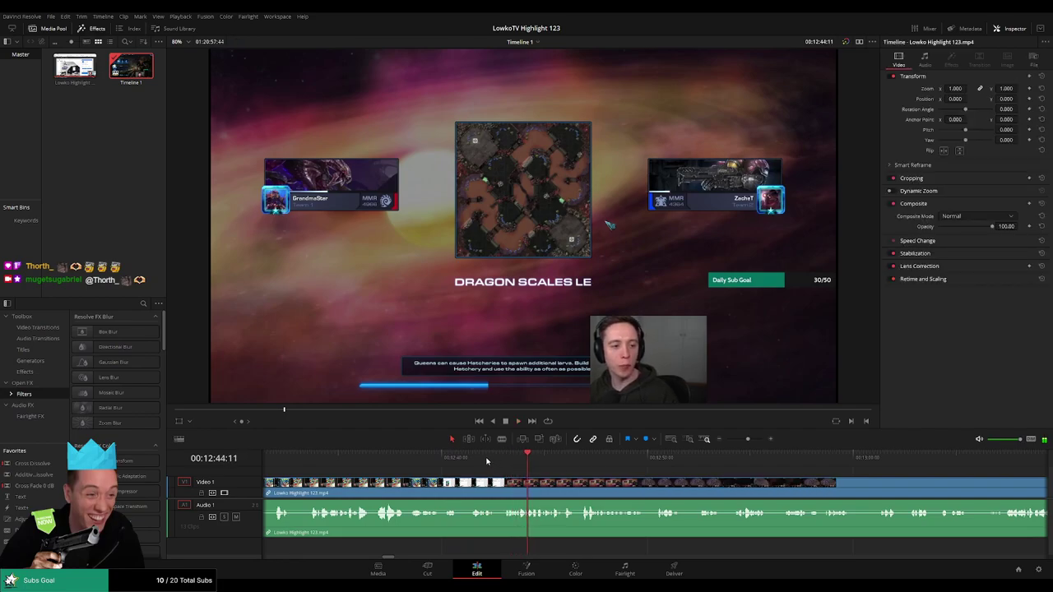
key(b)
click(501, 488)
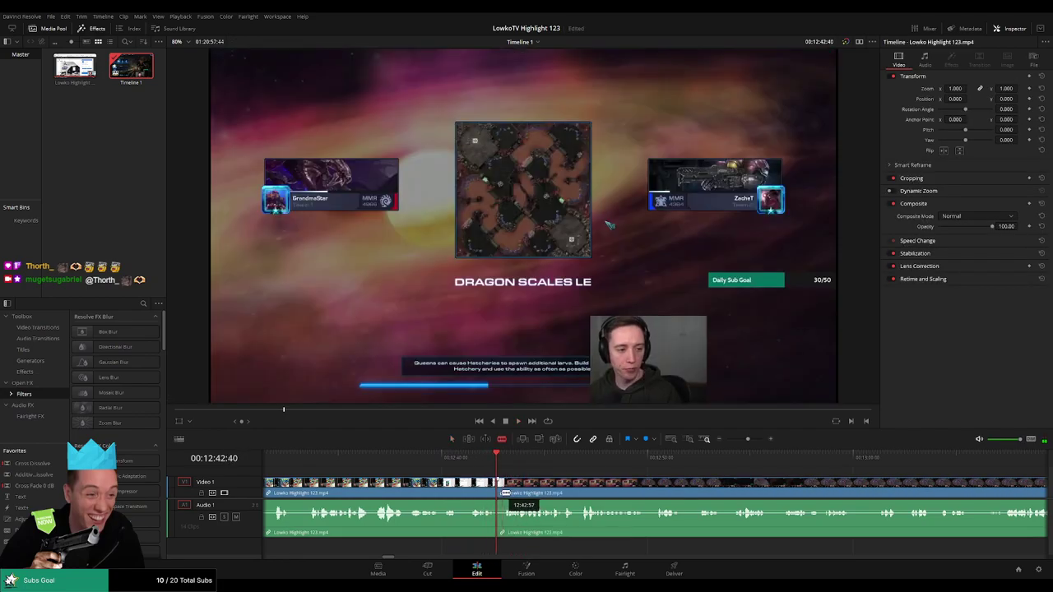
key(a)
key(space)
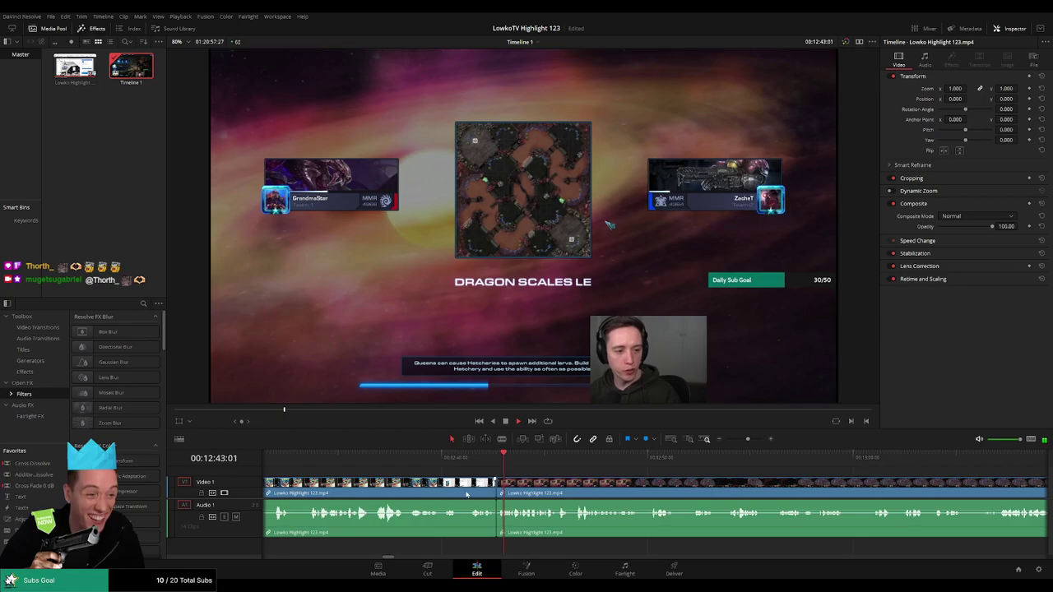
Select the piece before the cut, scroll the timeline on, and select a clip to view its properties.
click(466, 494)
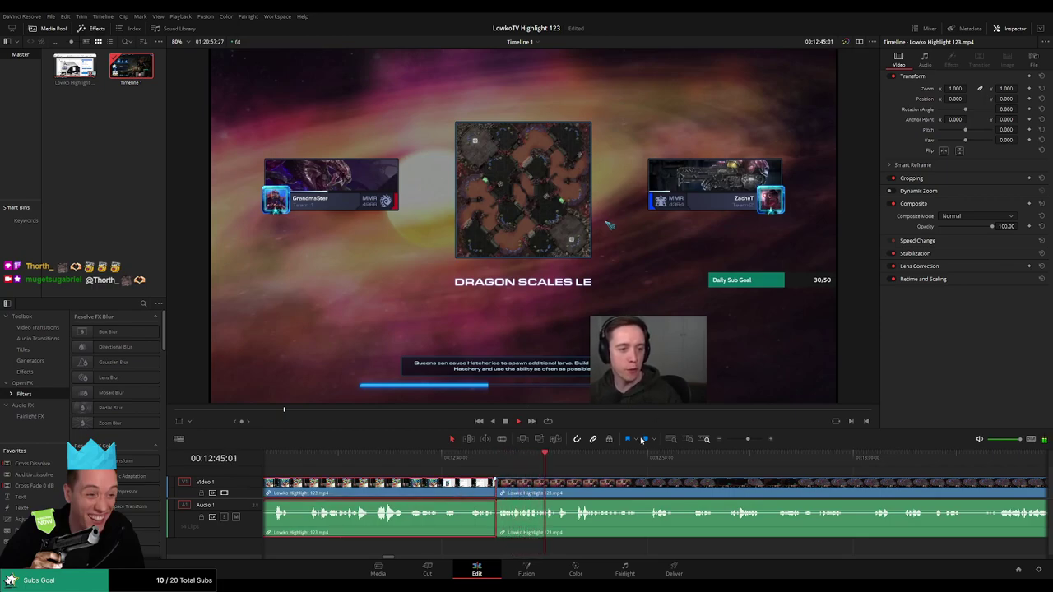
click(664, 474)
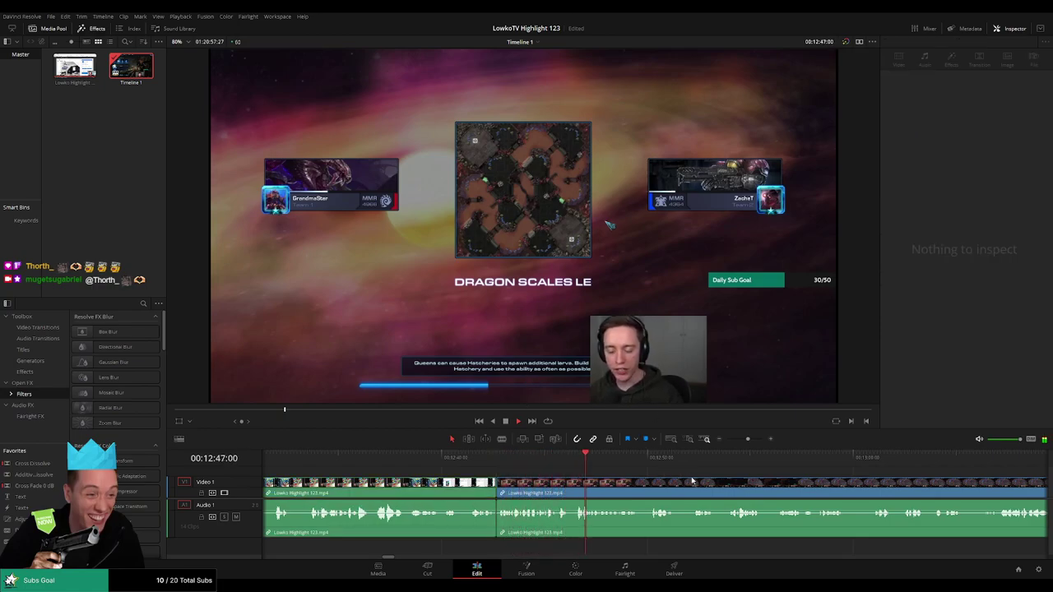
scroll(592, 477, right, 5)
scroll(549, 477, right, 1)
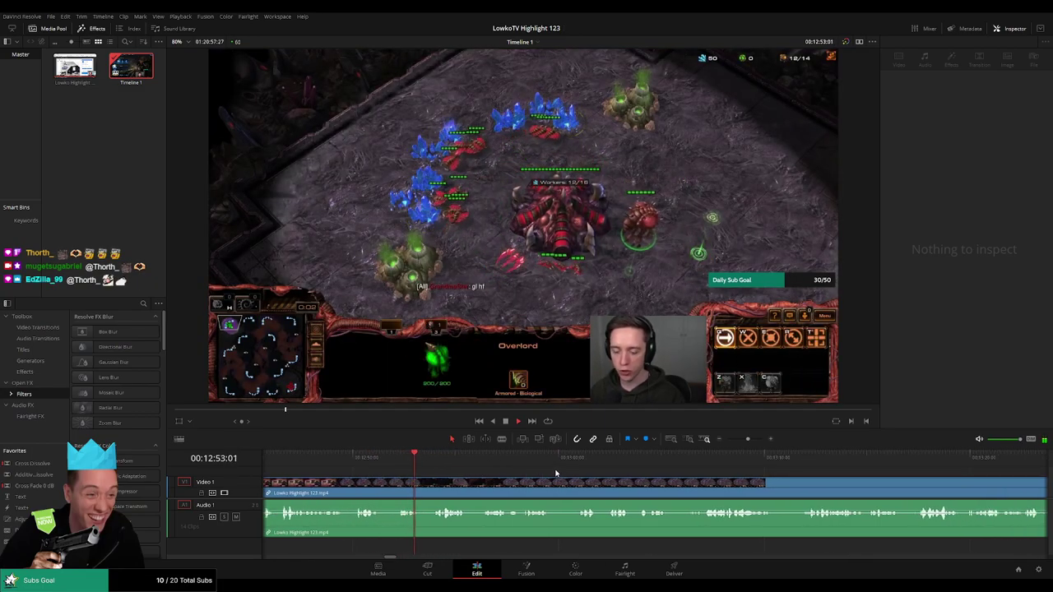
click(555, 479)
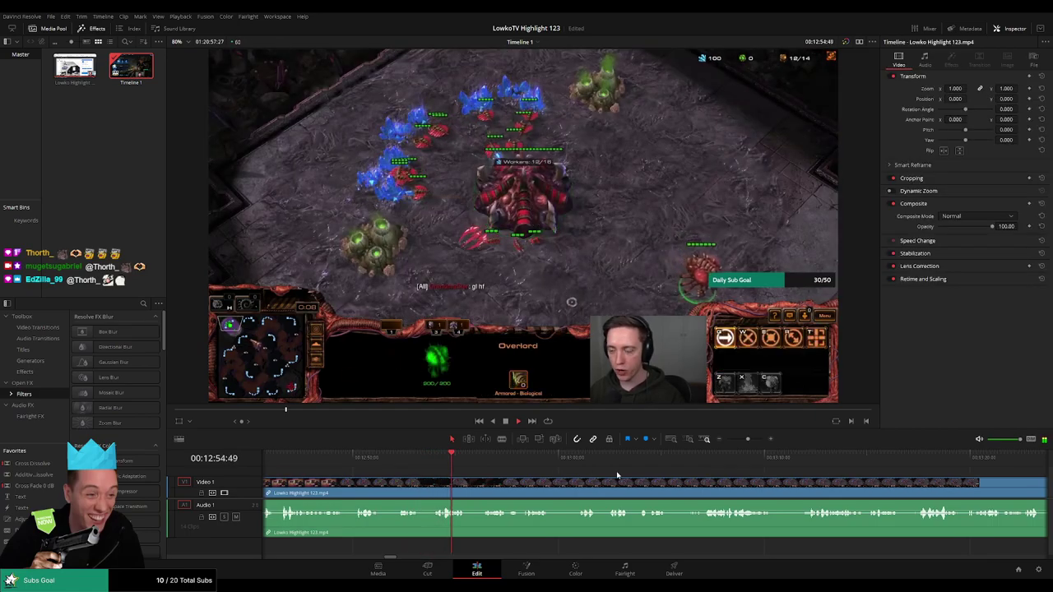
scroll(560, 472, right, 1)
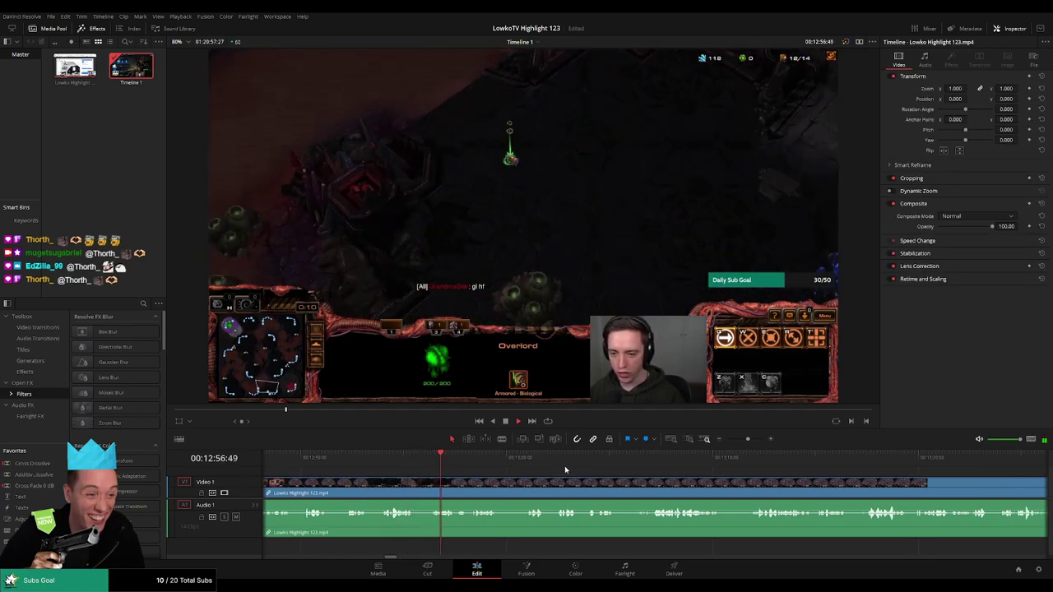
scroll(562, 472, right, 1)
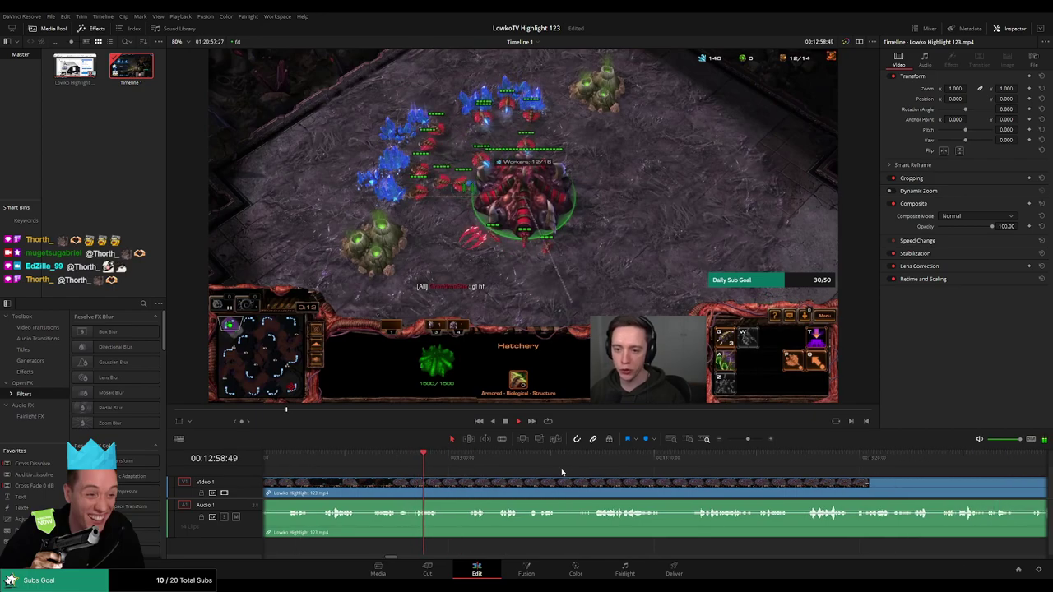
scroll(539, 469, right, 1)
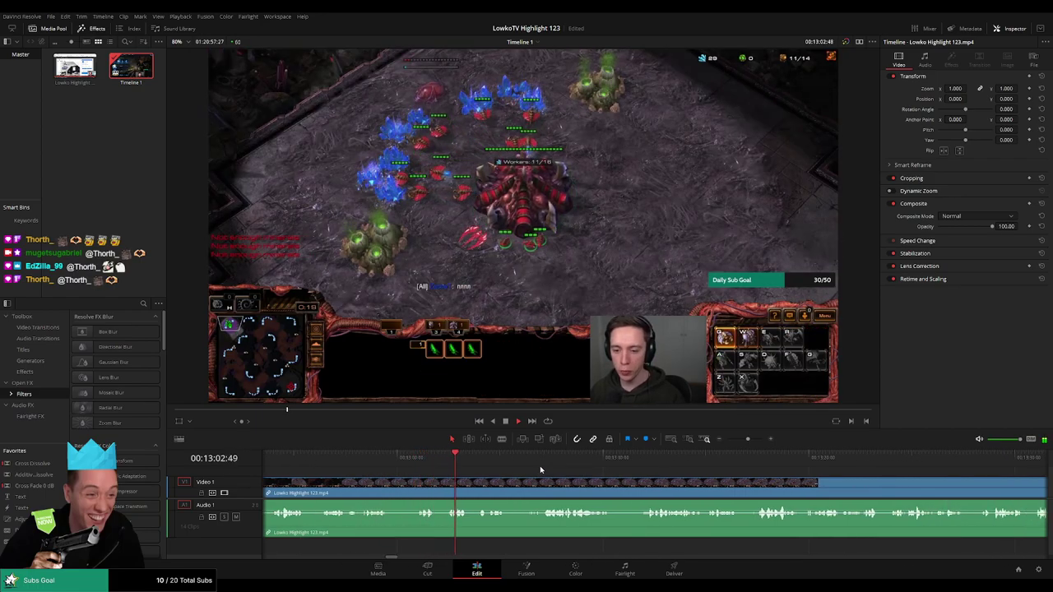
scroll(543, 467, right, 1)
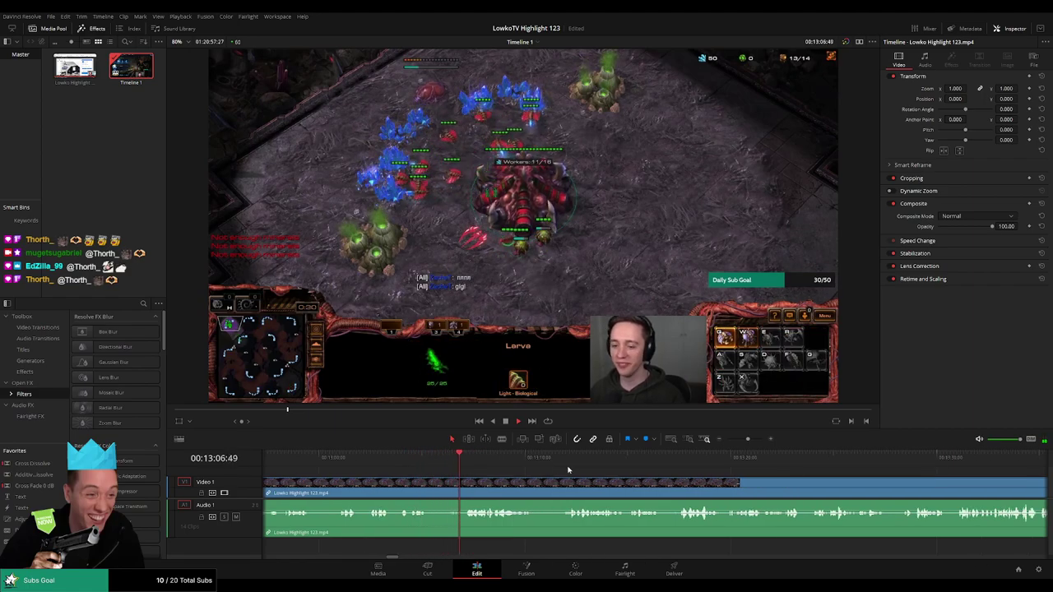
scroll(560, 469, right, 1)
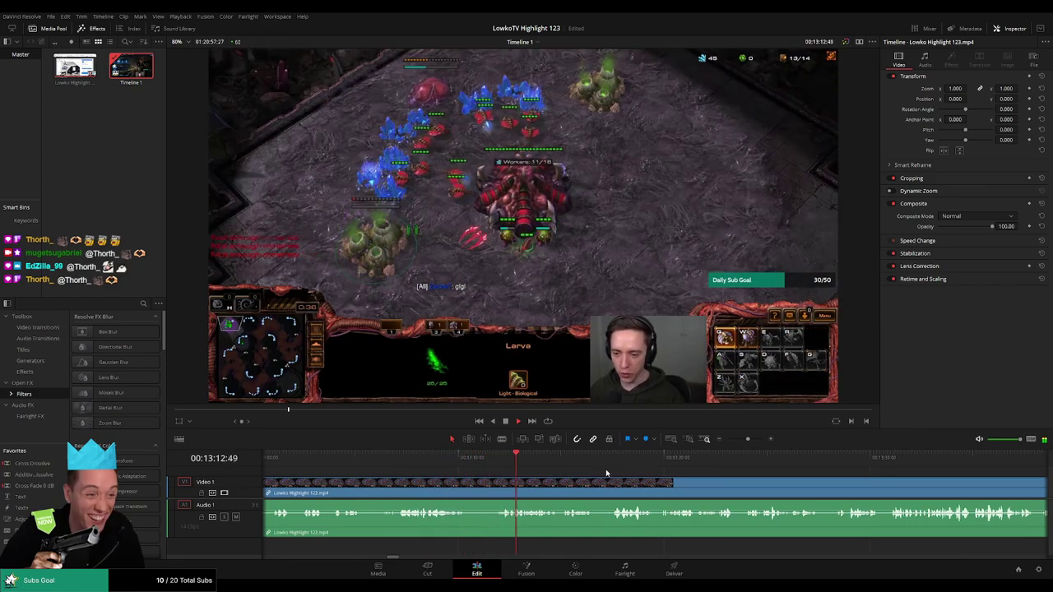
scroll(577, 471, right, 2)
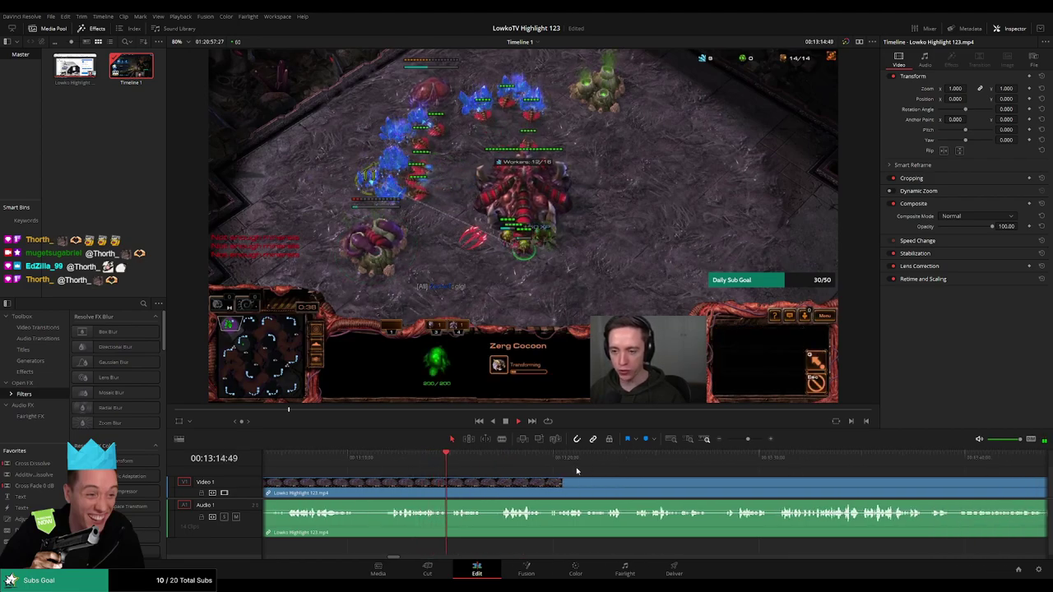
scroll(568, 470, right, 1)
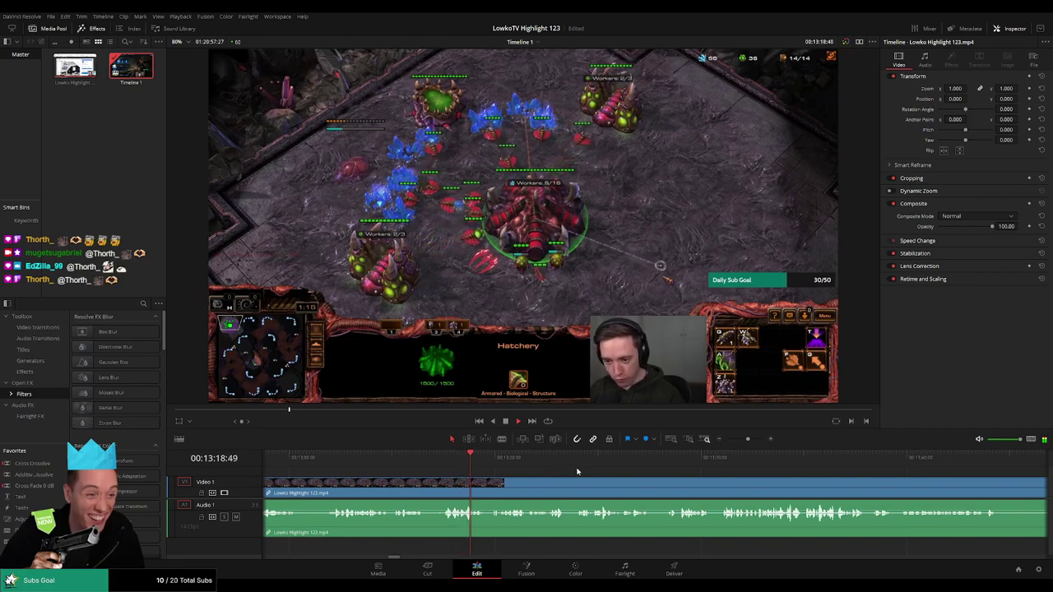
scroll(579, 472, right, 1)
scroll(584, 474, right, 1)
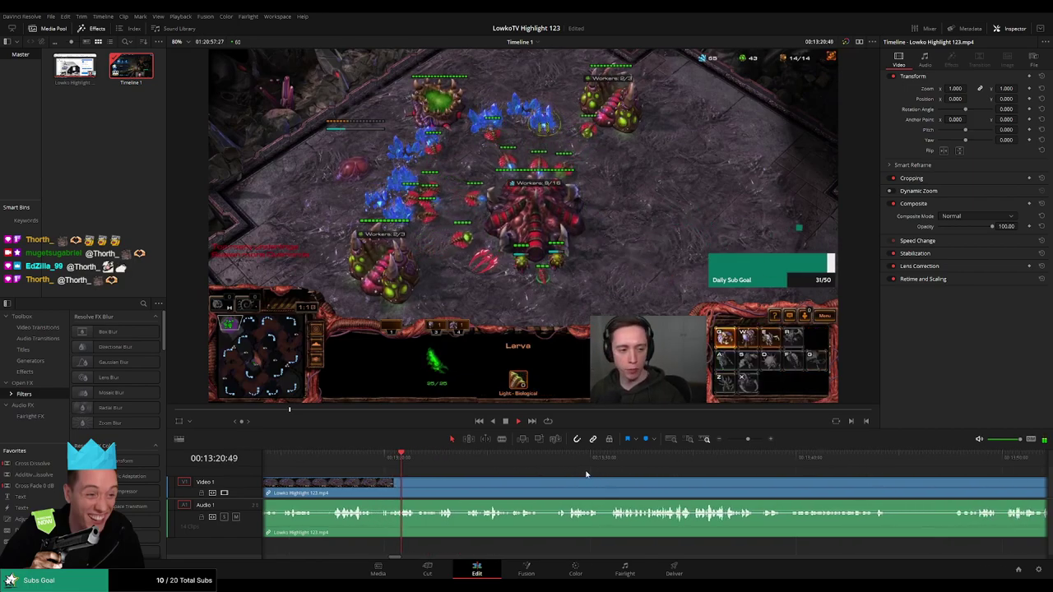
scroll(581, 475, right, 1)
click(575, 471)
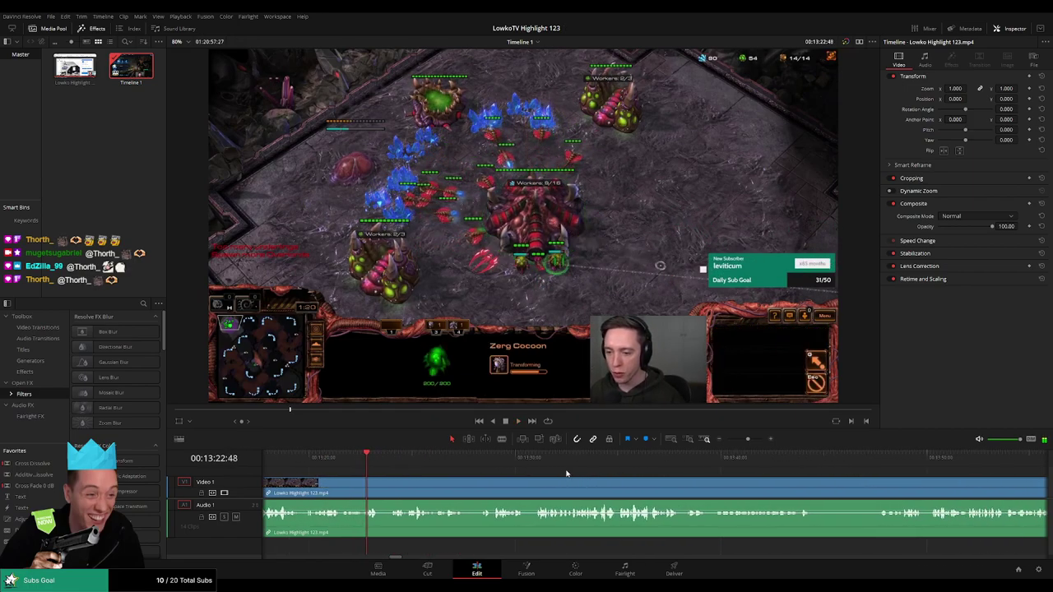
scroll(567, 473, right, 2)
key(space)
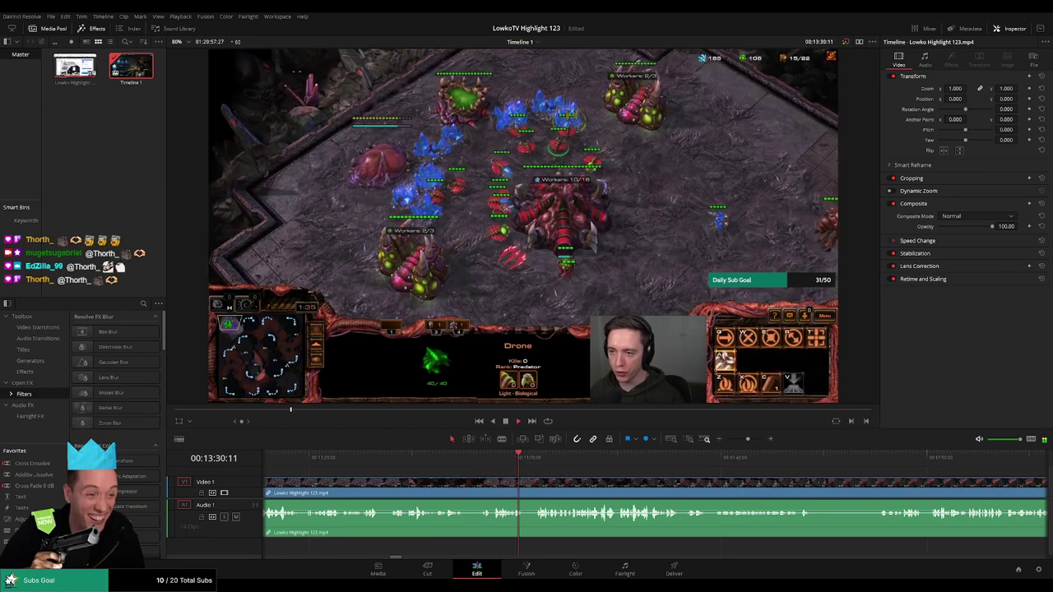
scroll(538, 467, right, 3)
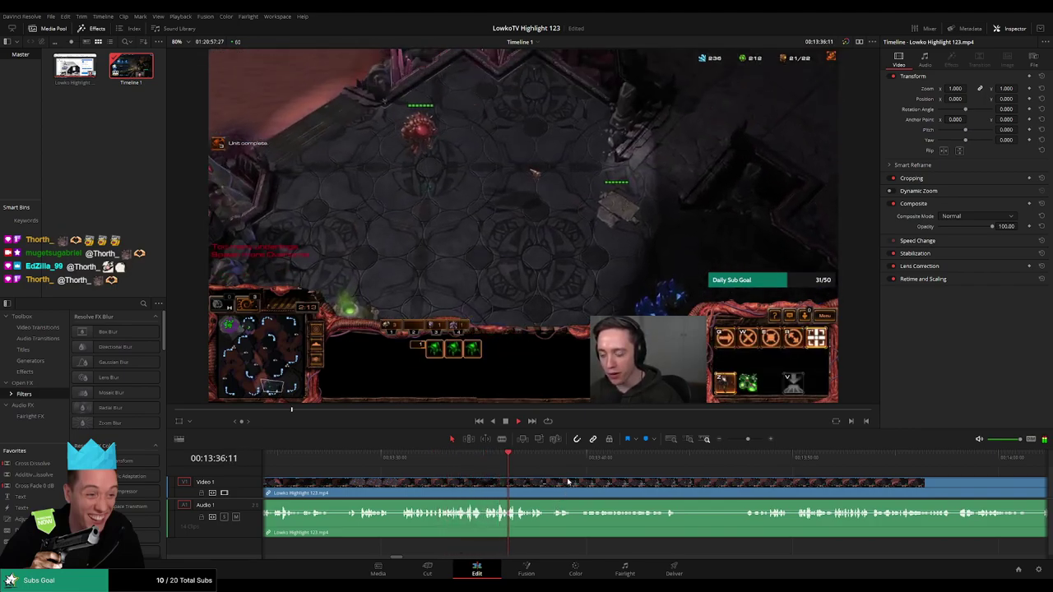
scroll(589, 477, right, 3)
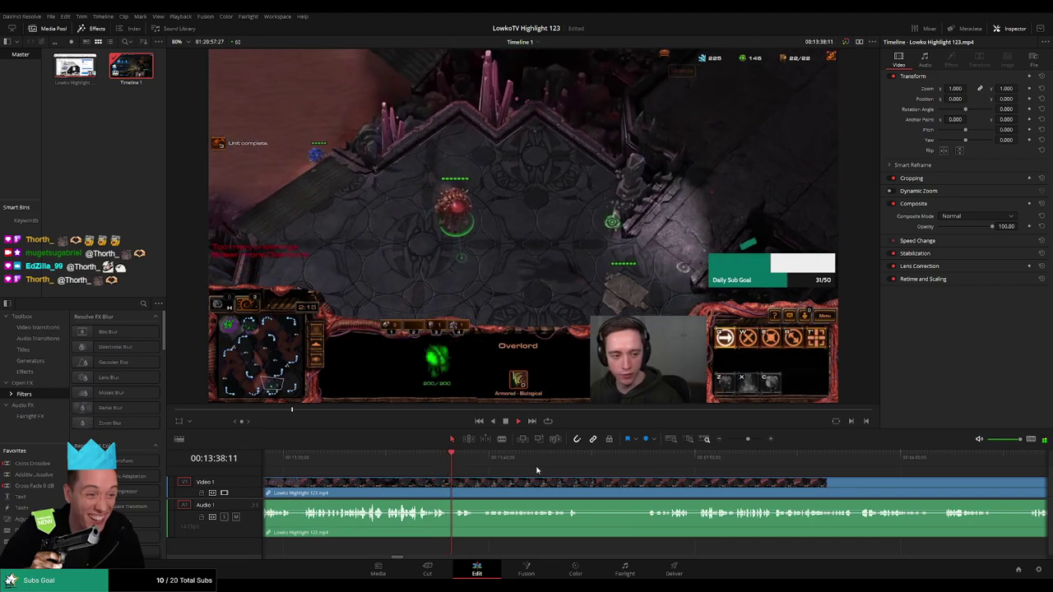
scroll(513, 467, right, 2)
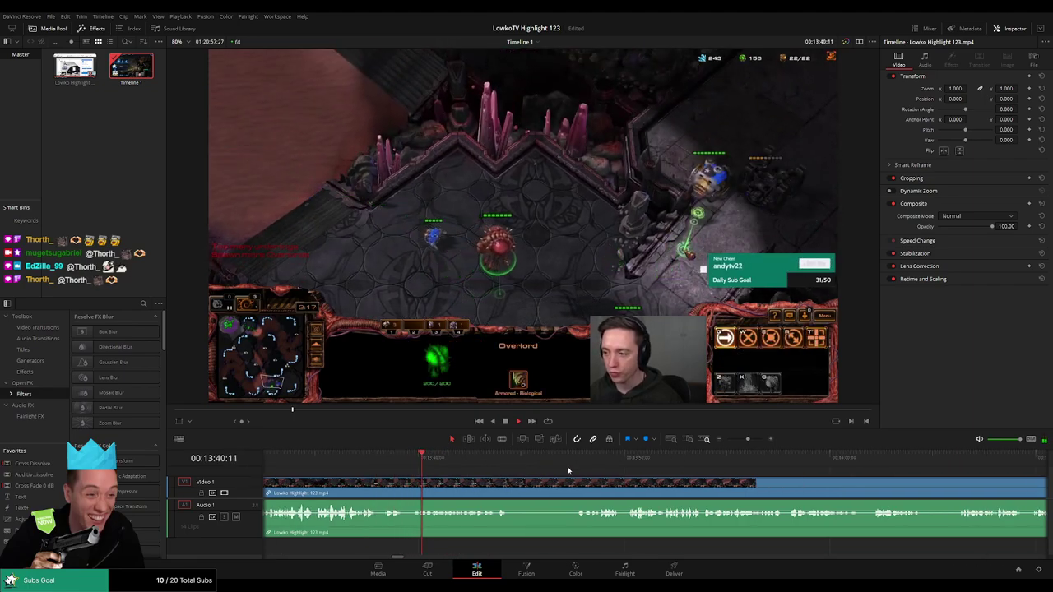
scroll(576, 473, right, 2)
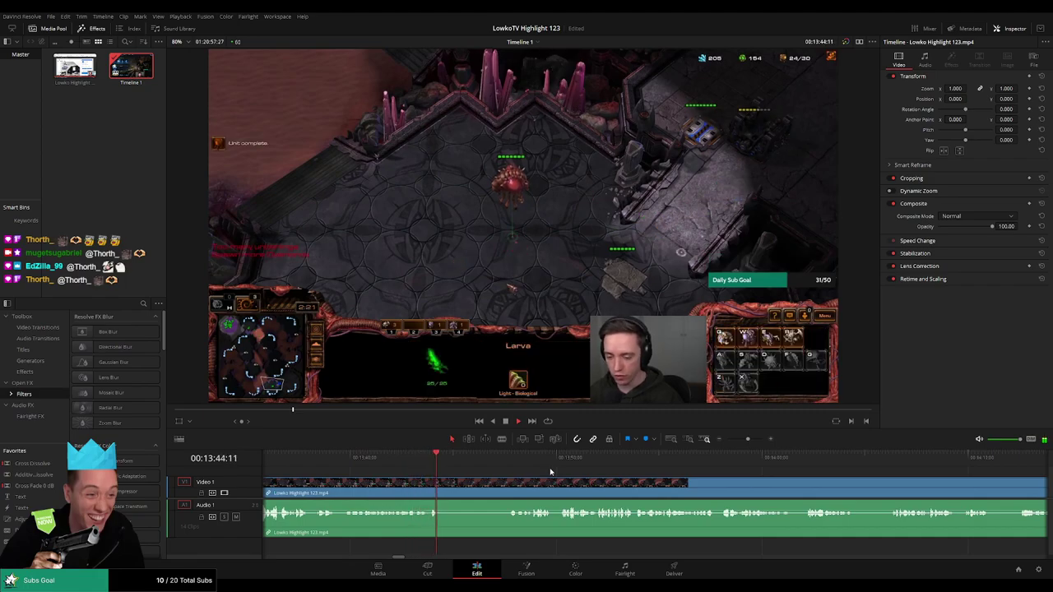
scroll(549, 473, right, 1)
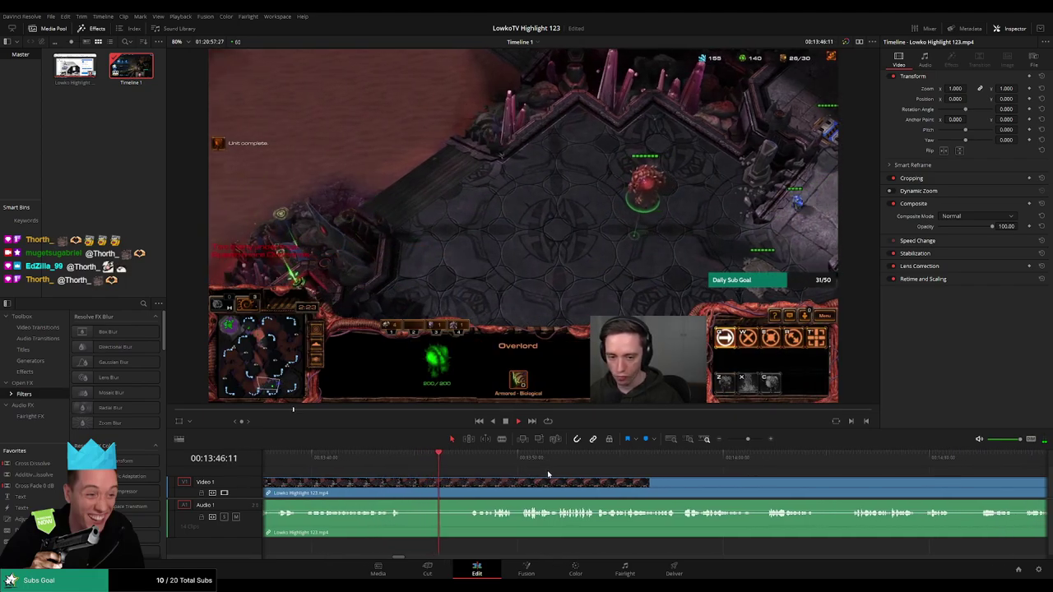
Blade both ends of the first unwanted stretch, delete it to close the gap, and play back.
click(465, 459)
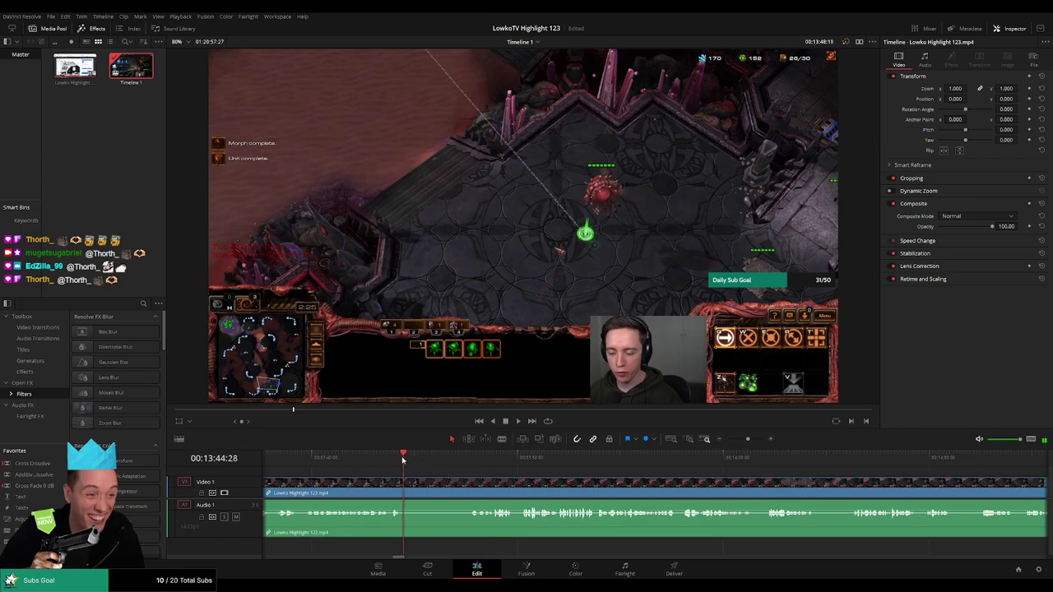
key(b)
click(409, 492)
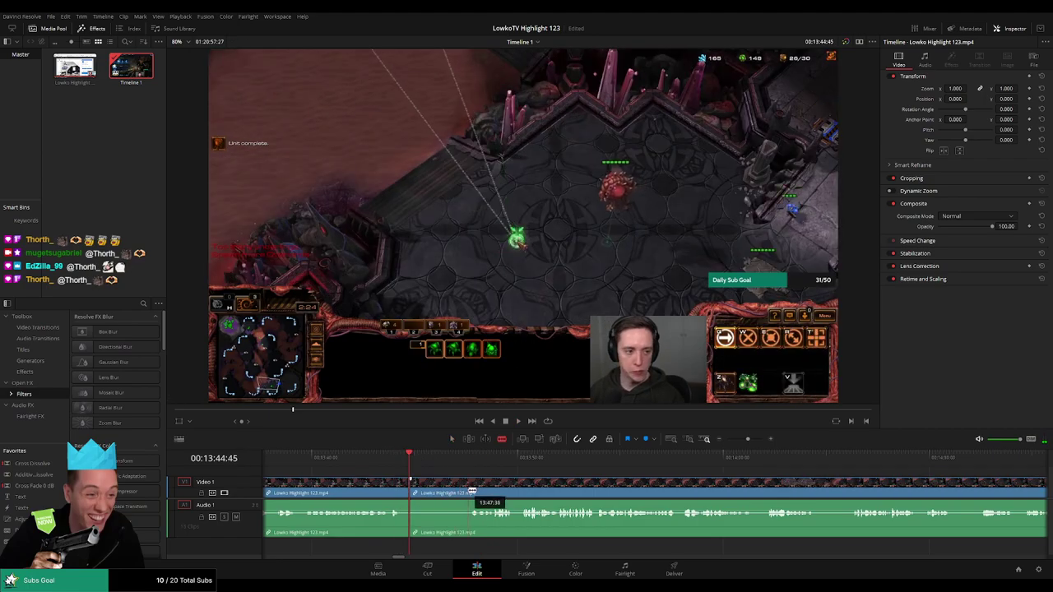
click(467, 492)
key(a)
key(Delete)
key(space)
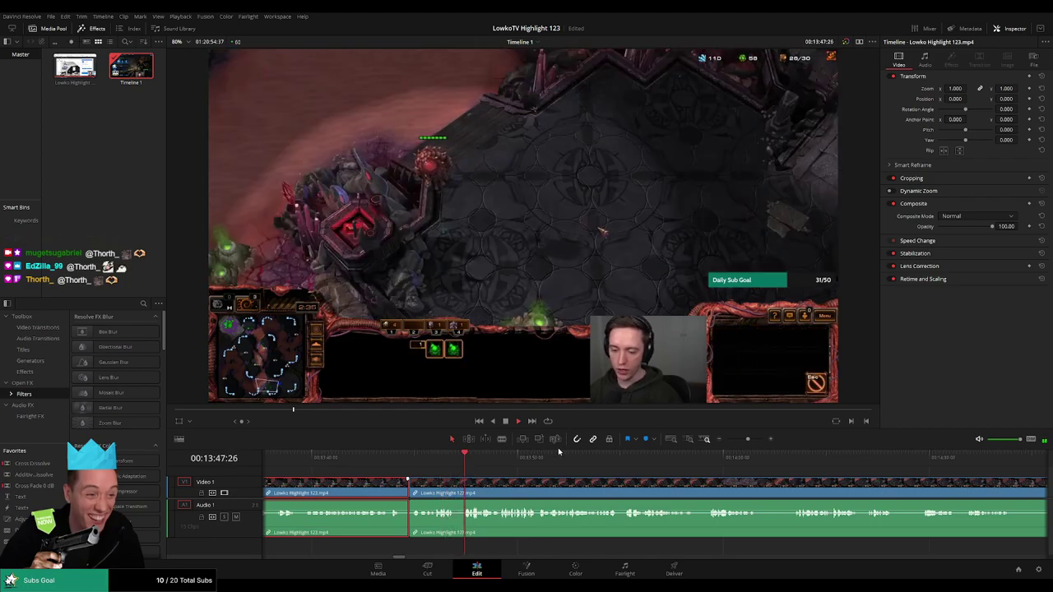
click(579, 470)
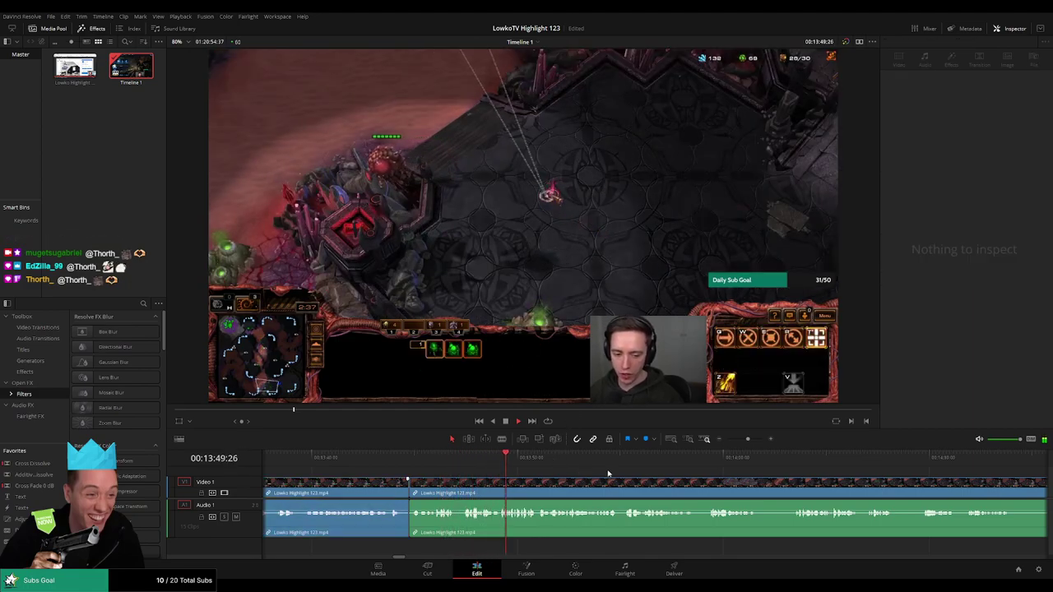
scroll(559, 470, down, 2)
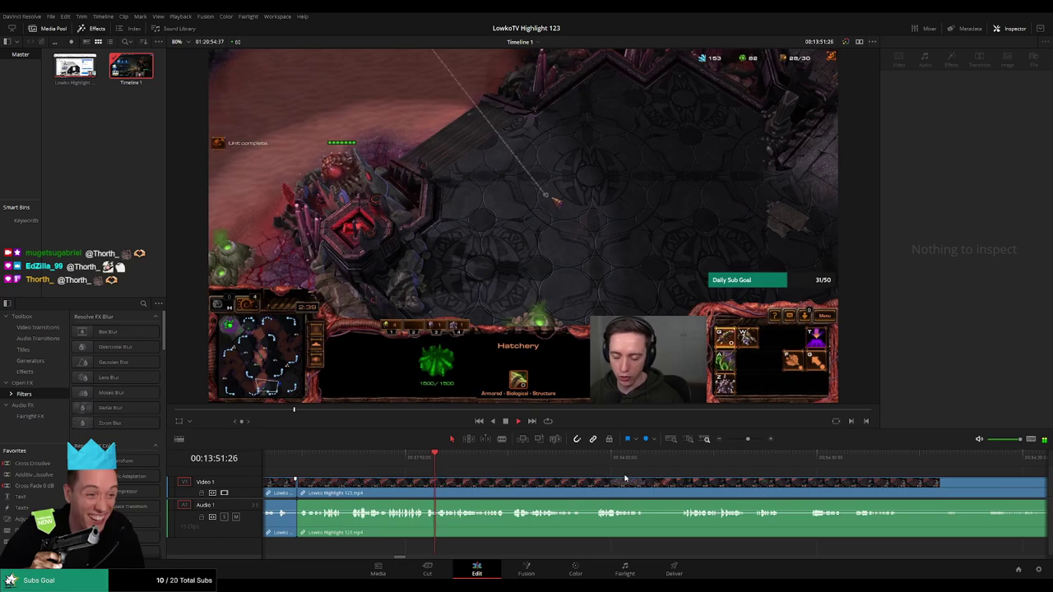
scroll(568, 471, down, 1)
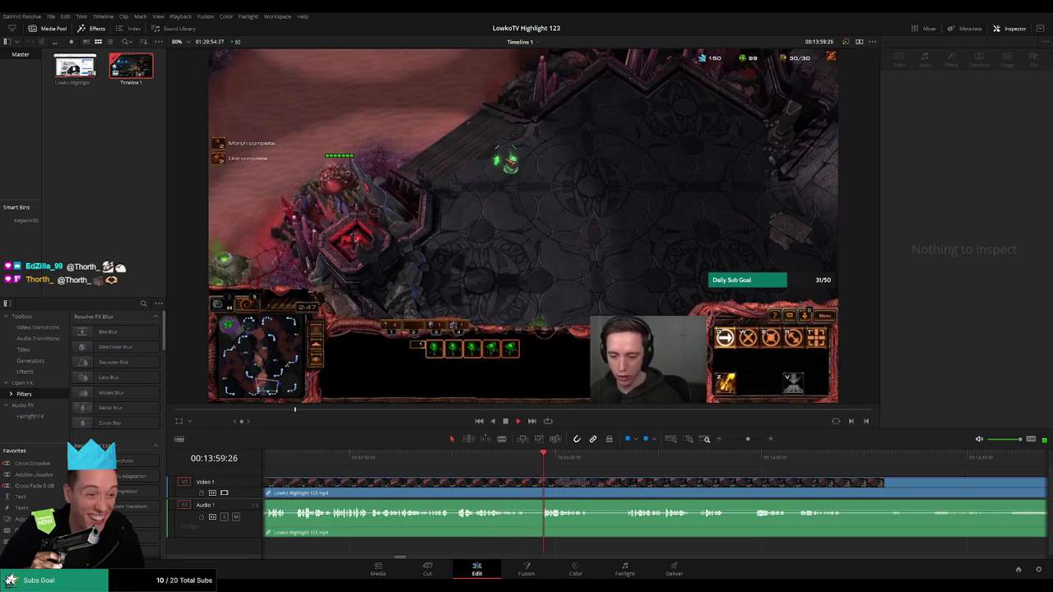
Cut out the second unwanted moment near 00:14:00:50 and ripple-delete it.
click(631, 468)
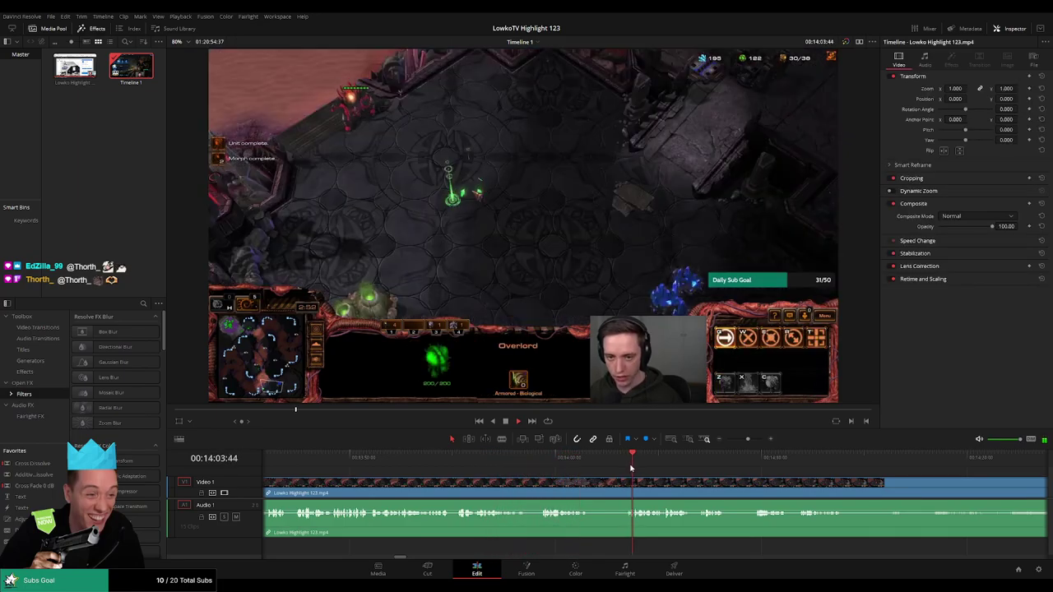
click(574, 458)
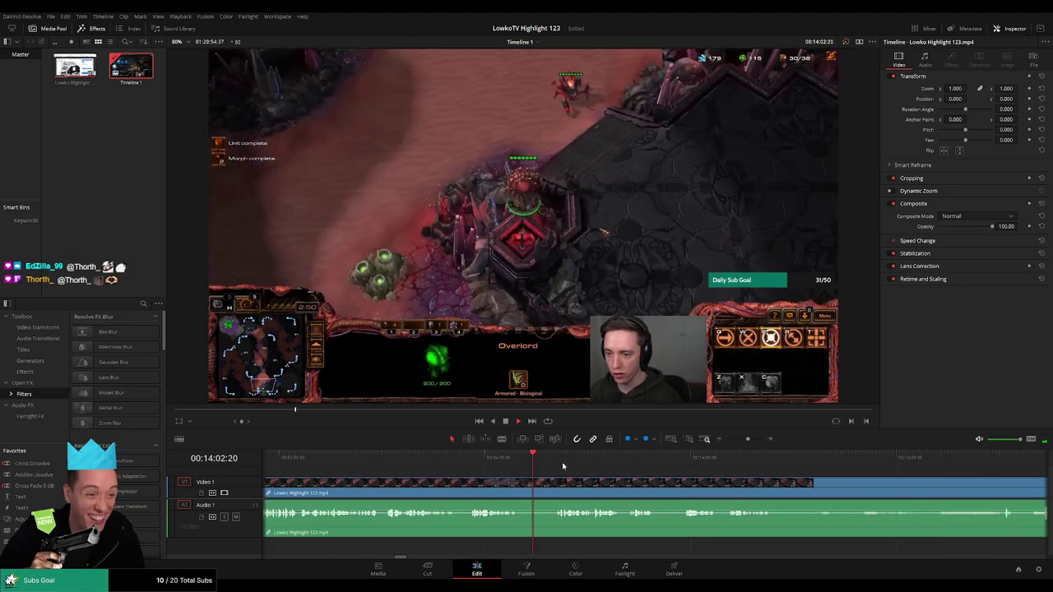
key(b)
click(384, 487)
click(424, 487)
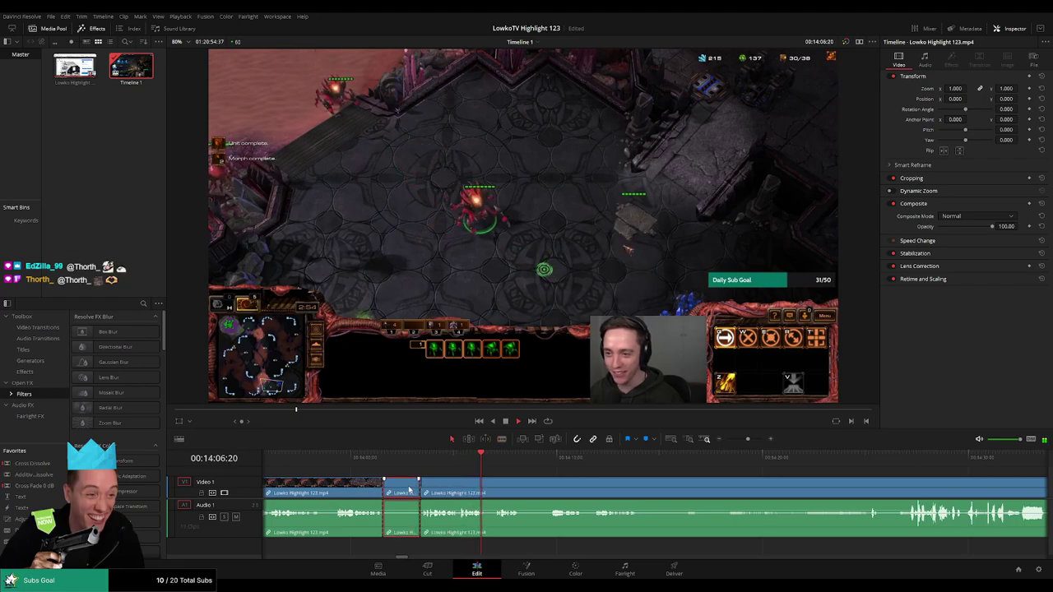
key(a)
click(407, 484)
key(BackSpace)
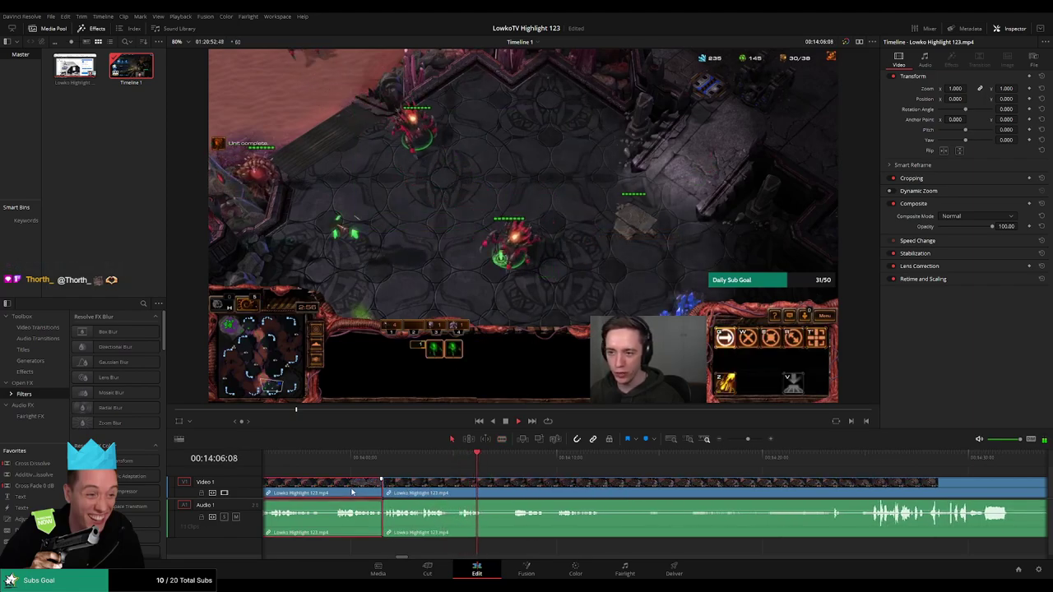
click(543, 466)
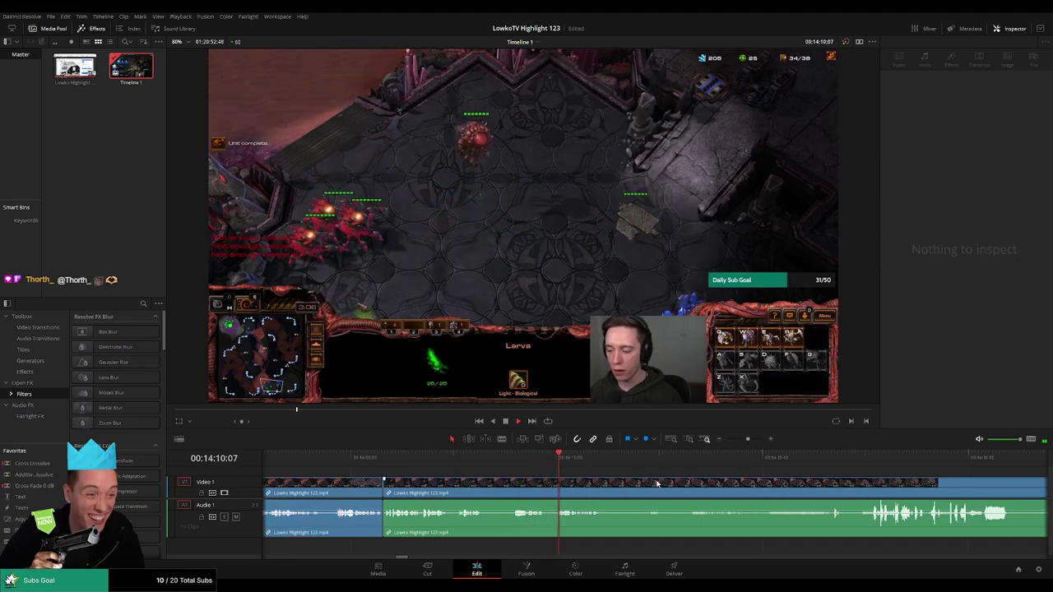
scroll(612, 479, down, 3)
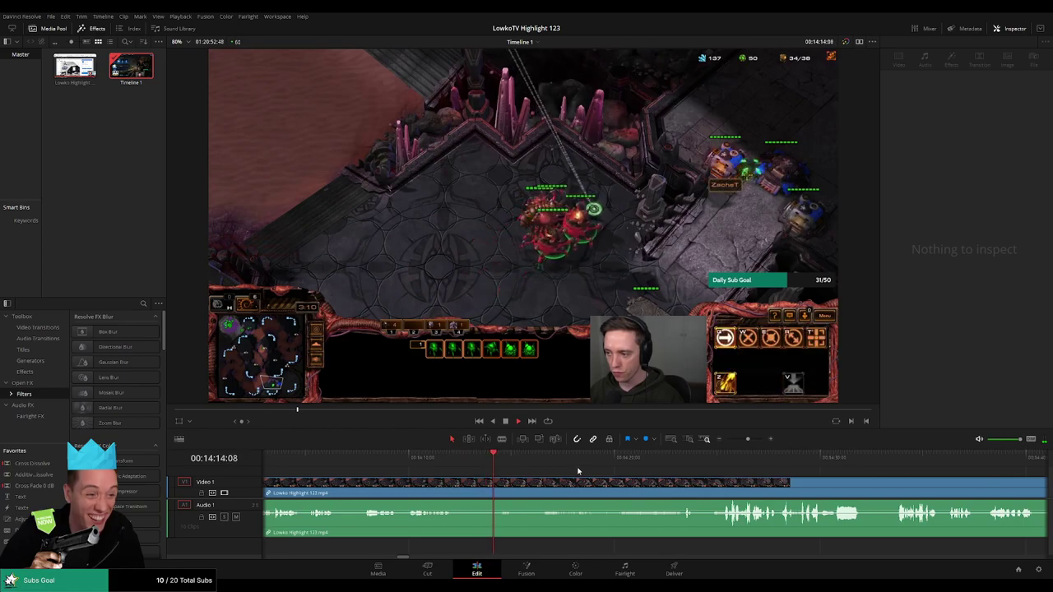
click(628, 479)
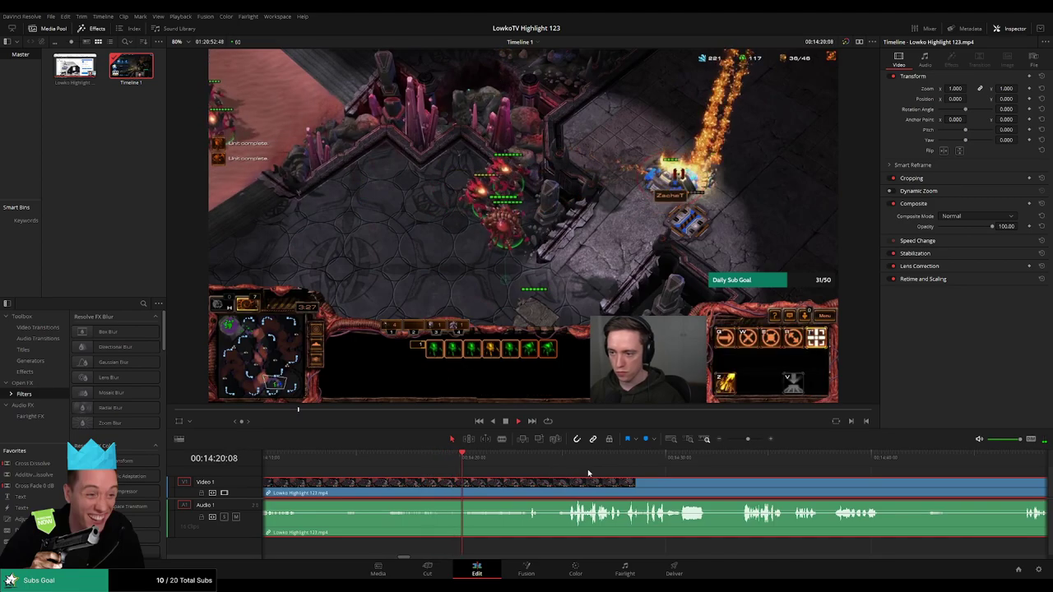
click(536, 475)
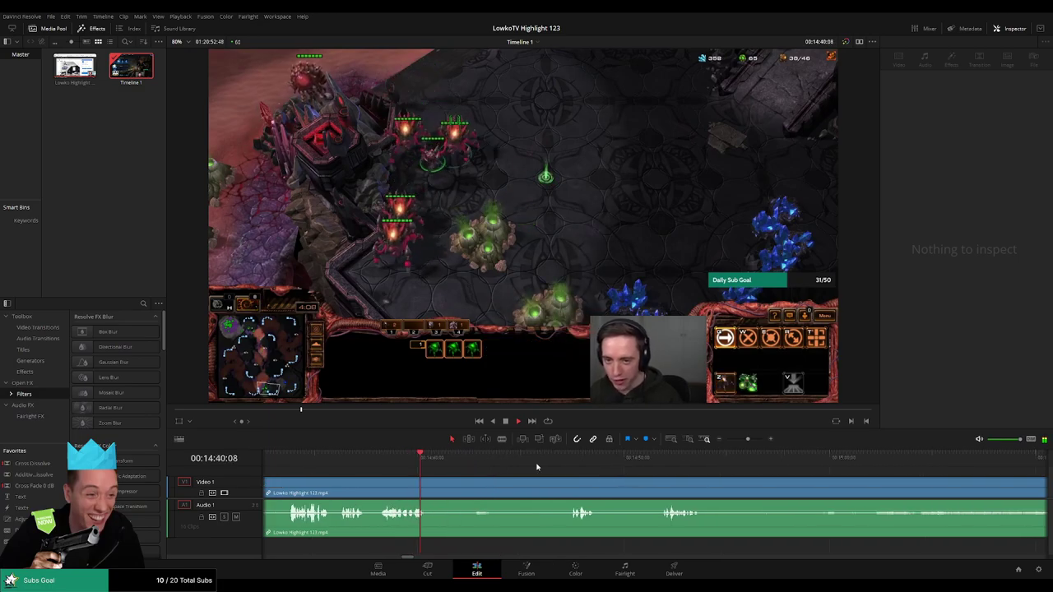
click(453, 459)
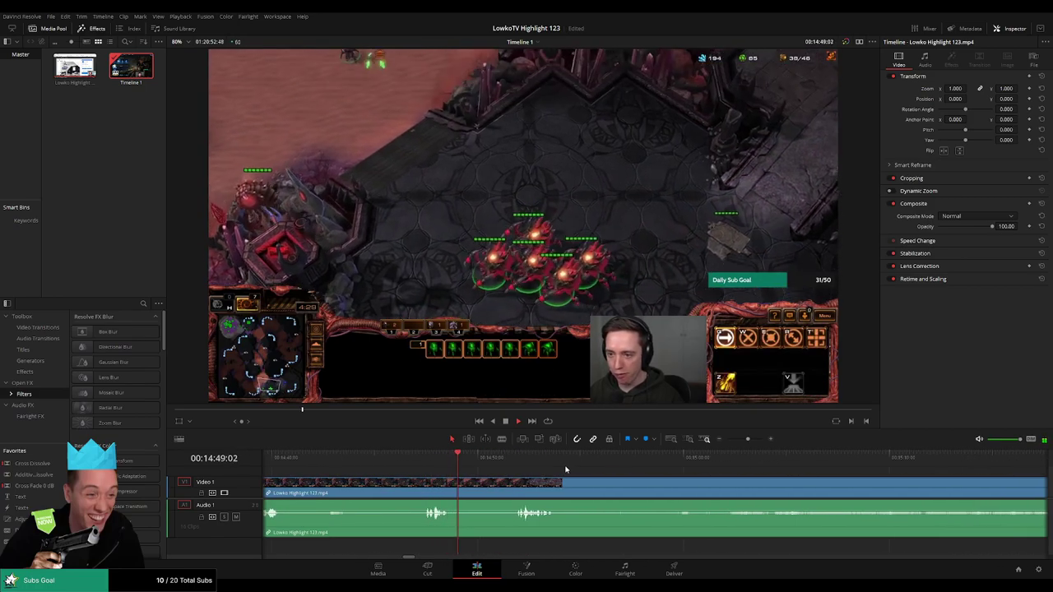
Blade the clip at the unwanted section, select the piece between cuts, and scroll ahead toward 15:09.
key(b)
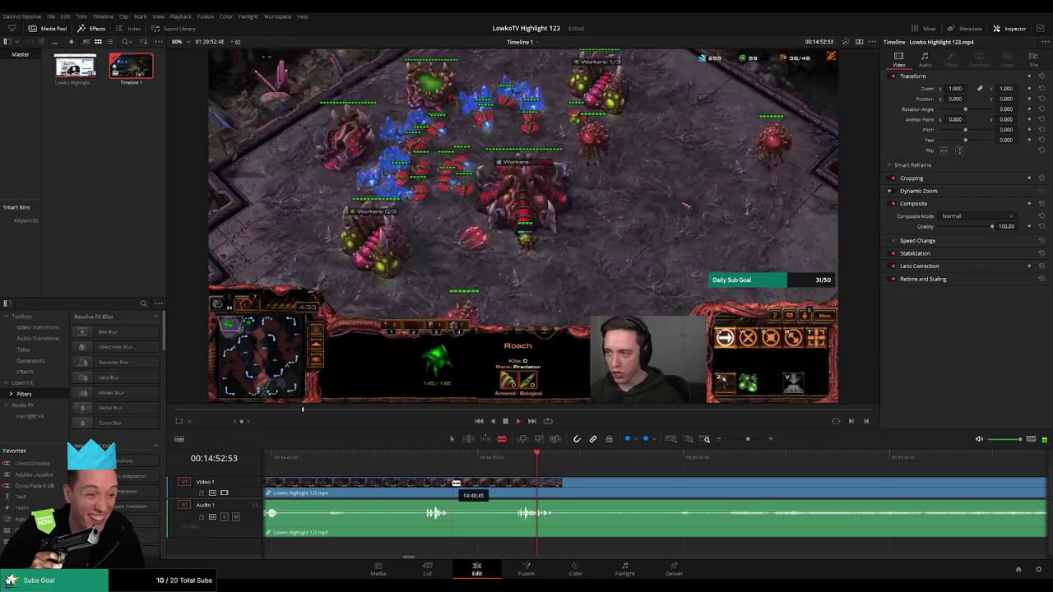
click(451, 486)
key(a)
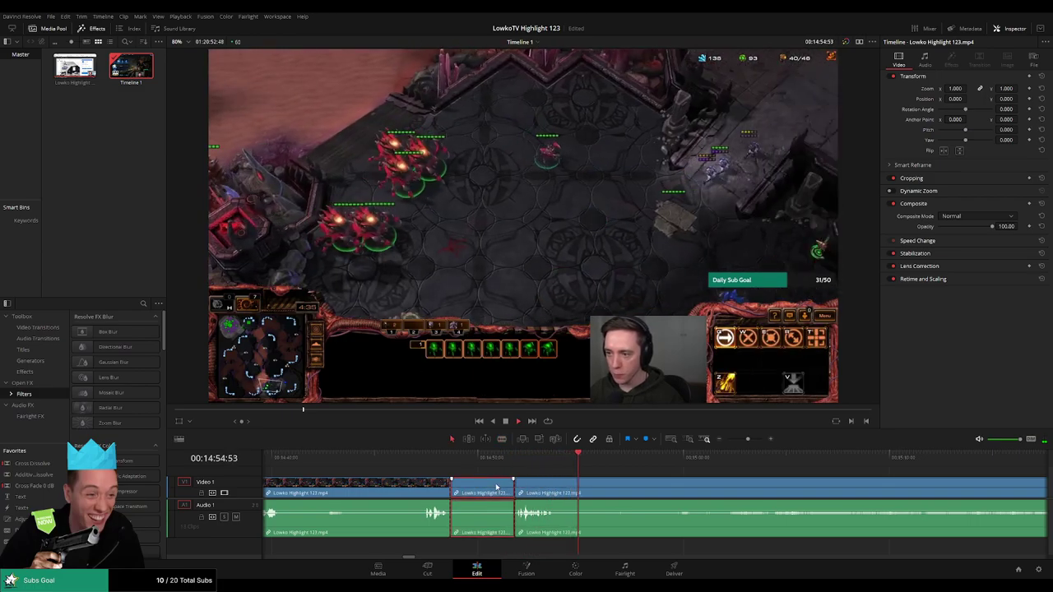
click(428, 510)
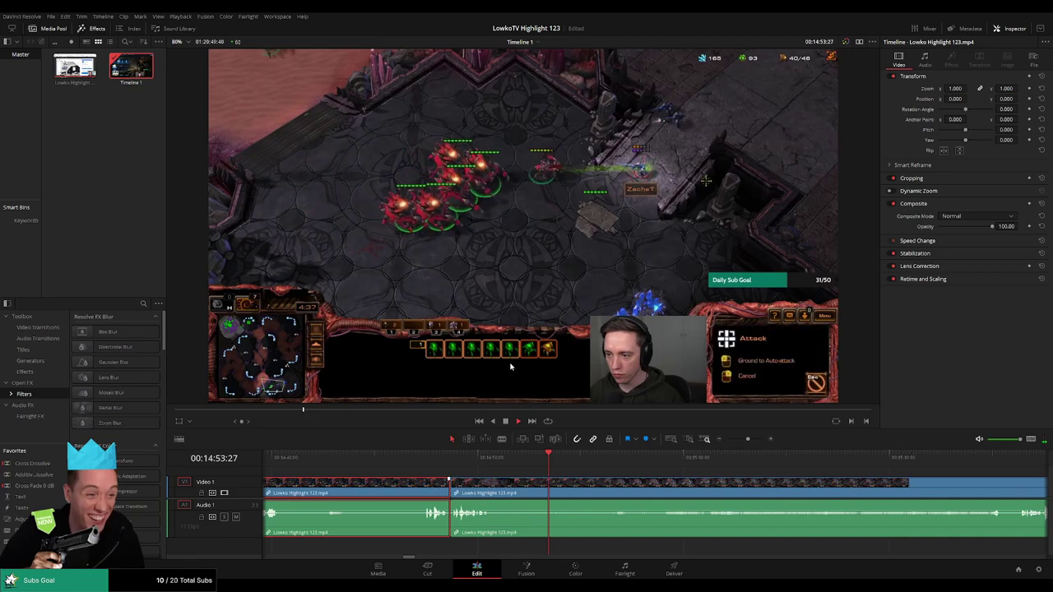
click(669, 473)
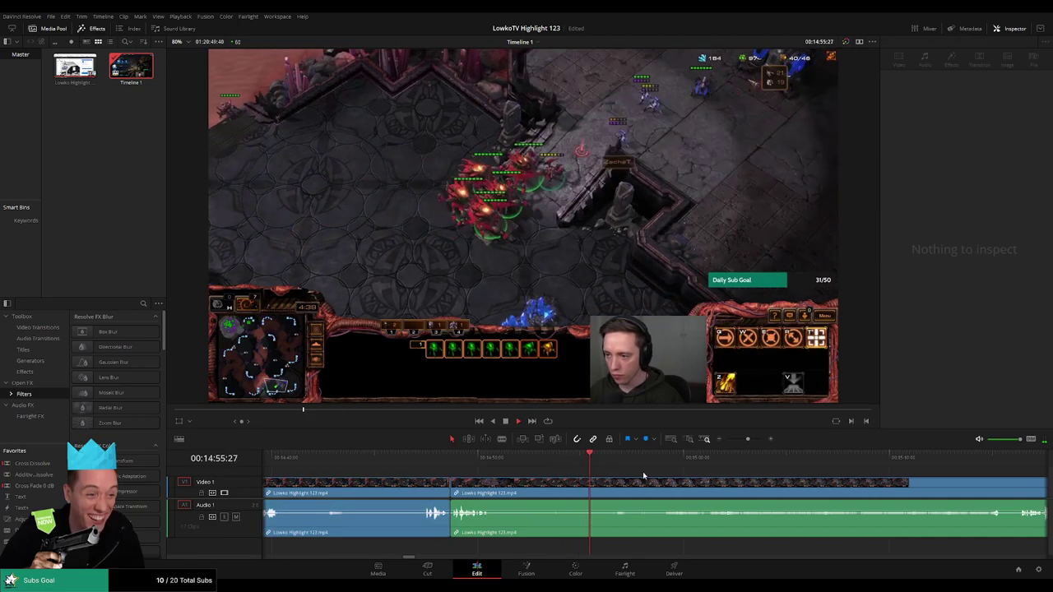
scroll(658, 471, right, 3)
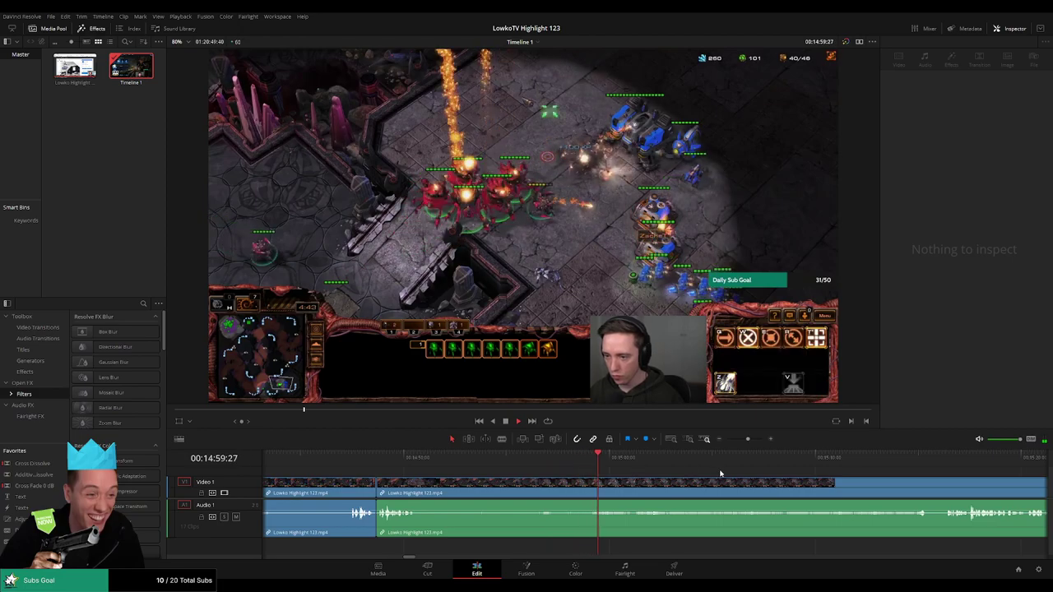
scroll(603, 461, right, 4)
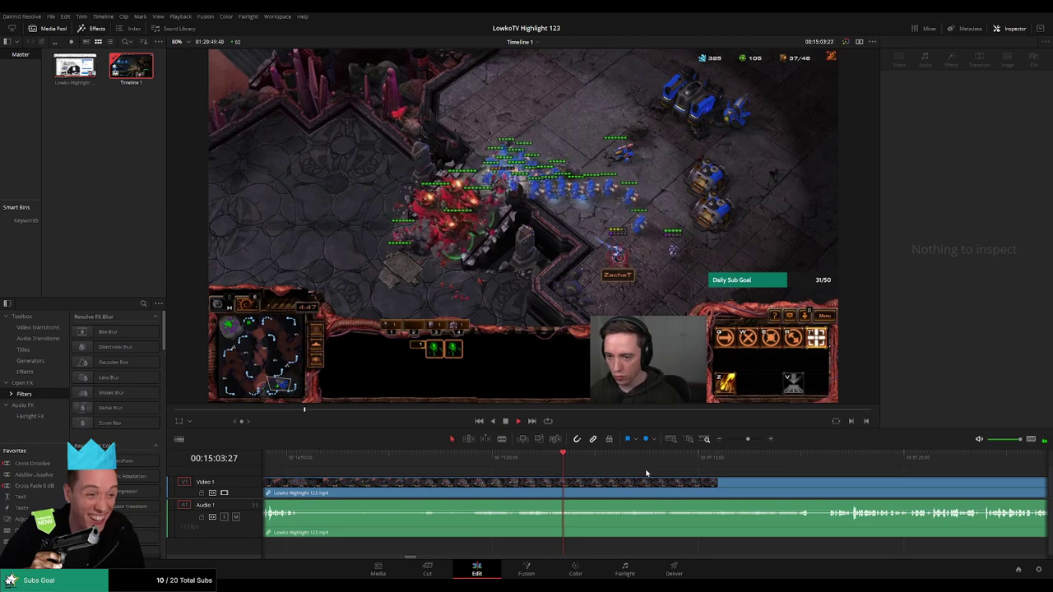
scroll(646, 473, right, 3)
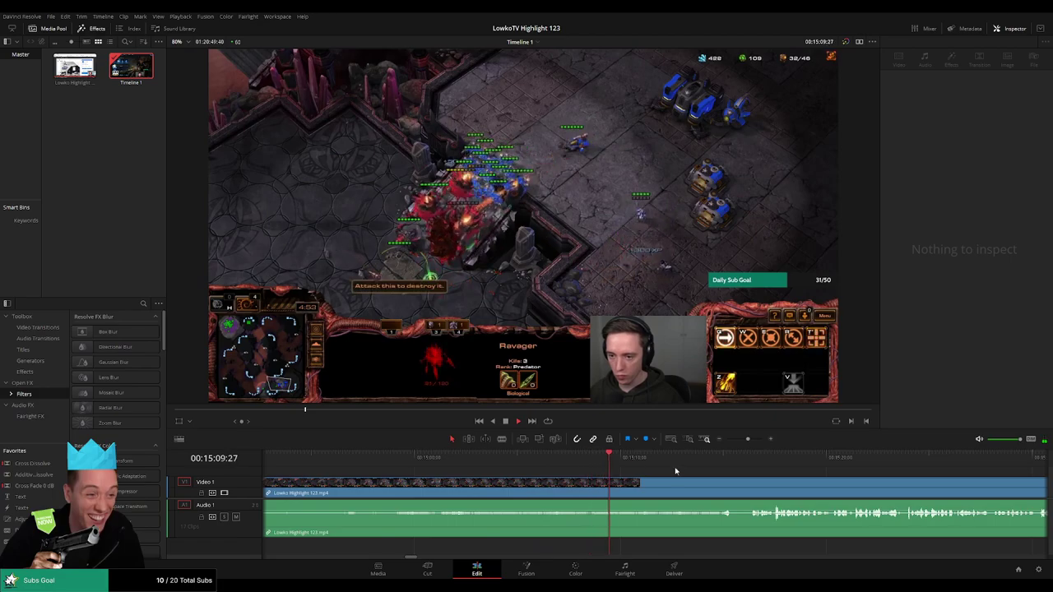
drag(583, 468, 621, 462)
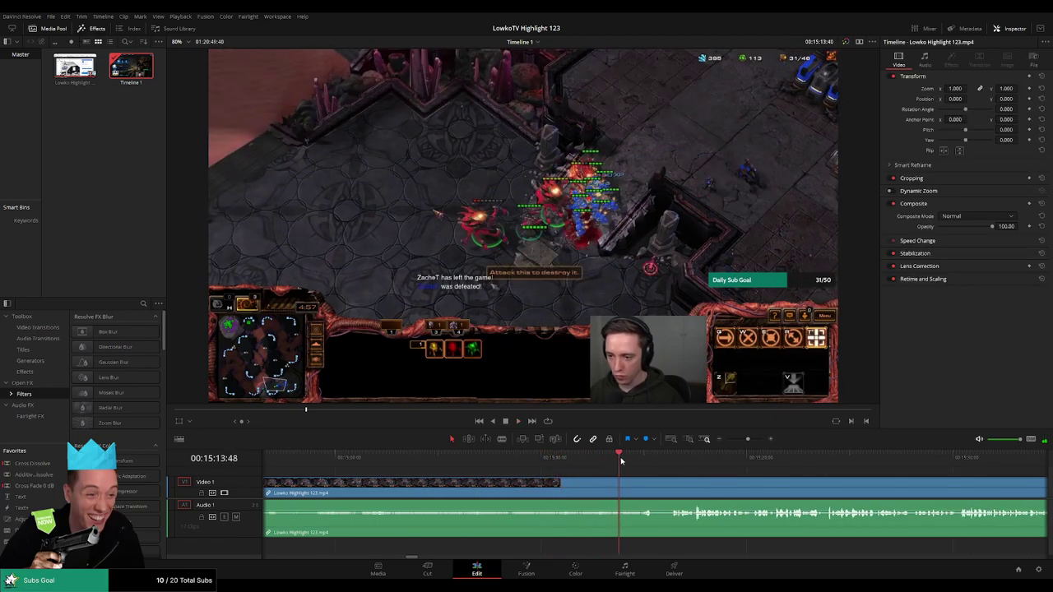
key(space)
scroll(612, 465, right, 3)
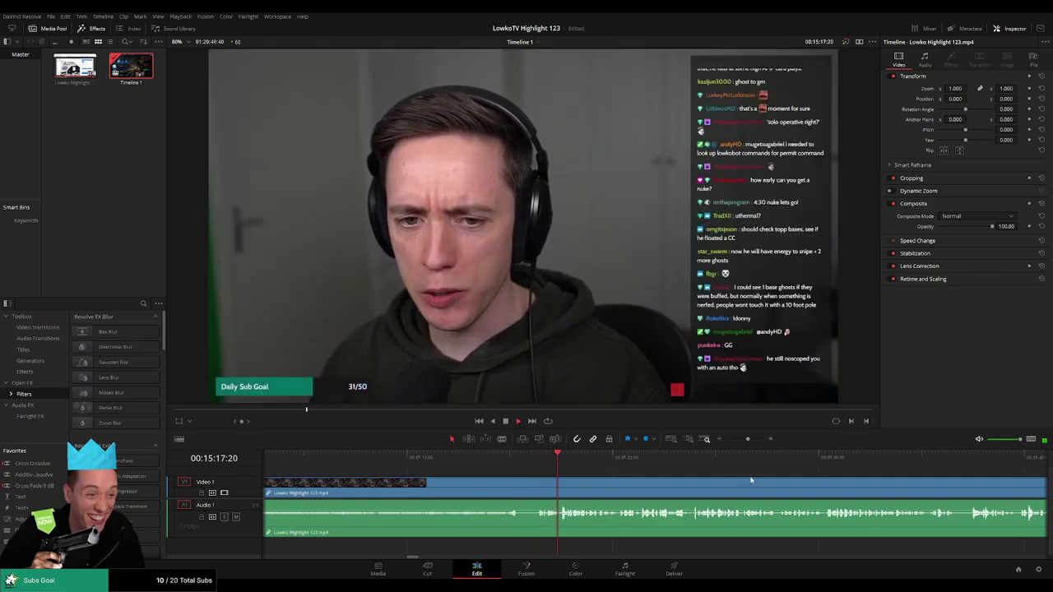
scroll(647, 467, right, 2)
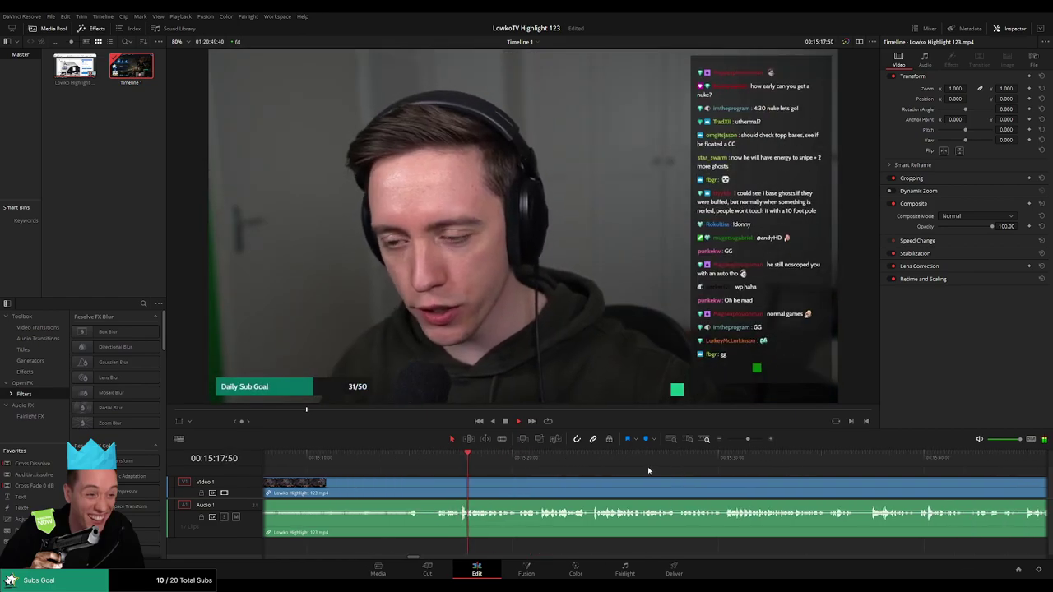
scroll(626, 467, right, 2)
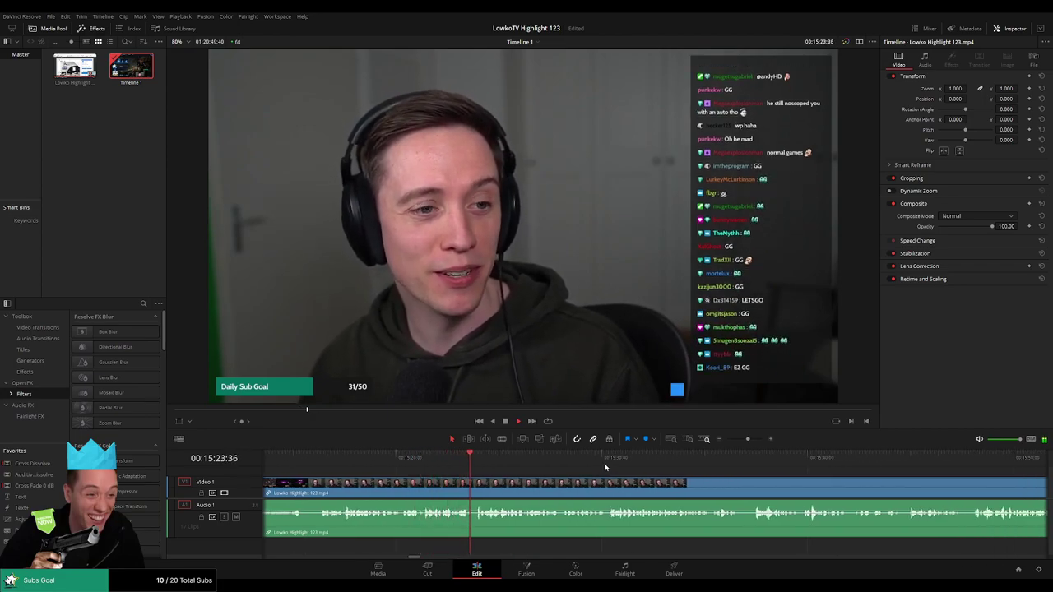
scroll(648, 467, right, 2)
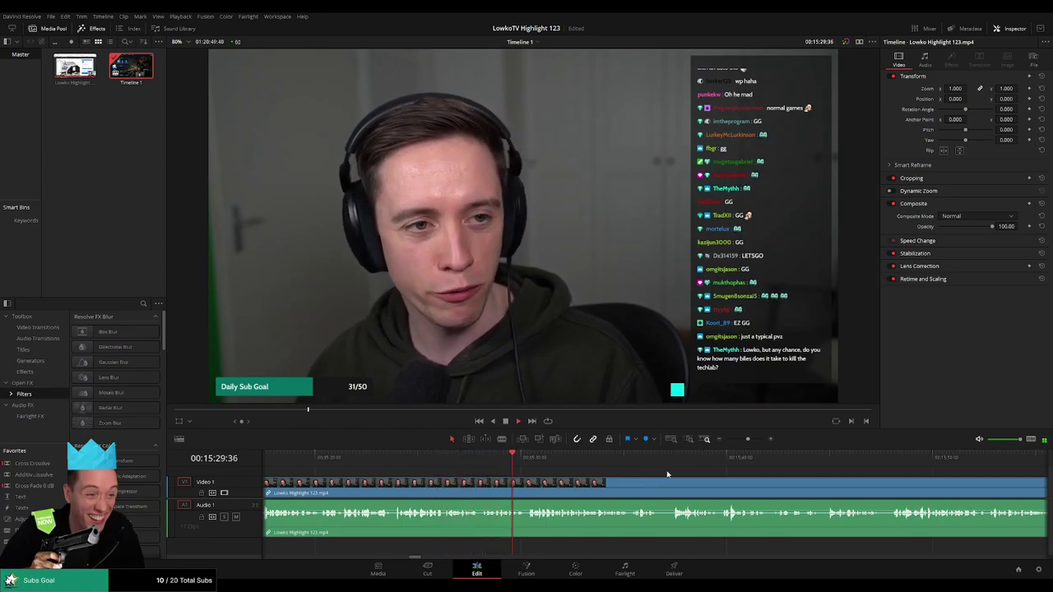
scroll(619, 464, right, 2)
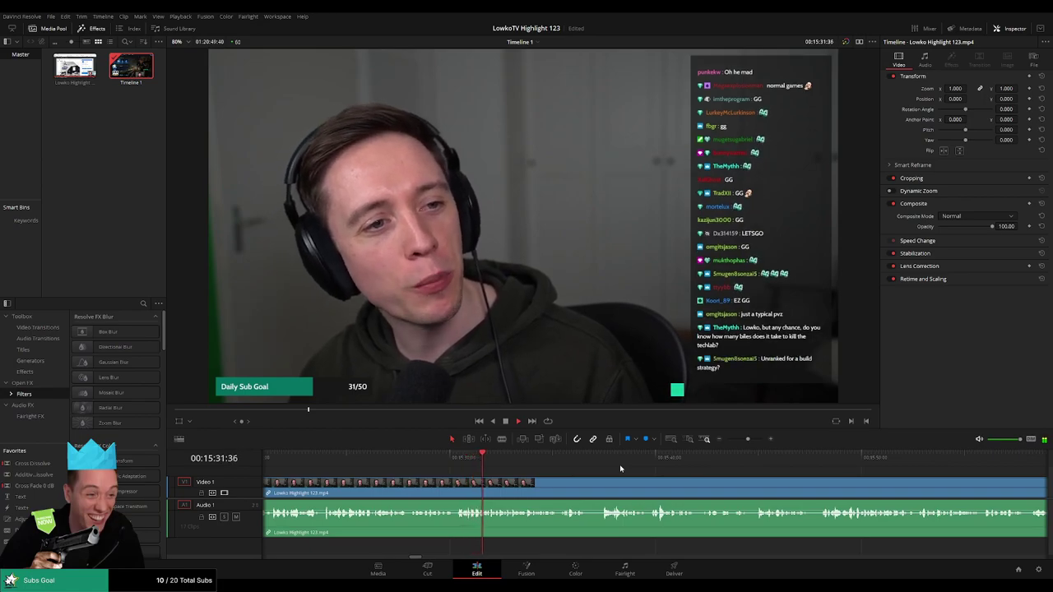
scroll(680, 476, right, 2)
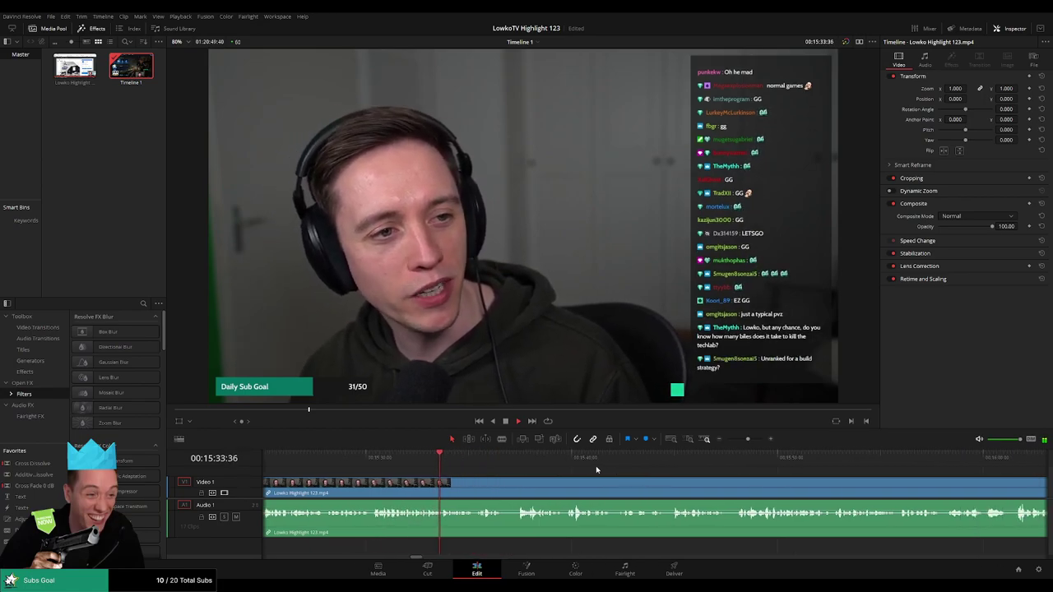
scroll(597, 469, right, 1)
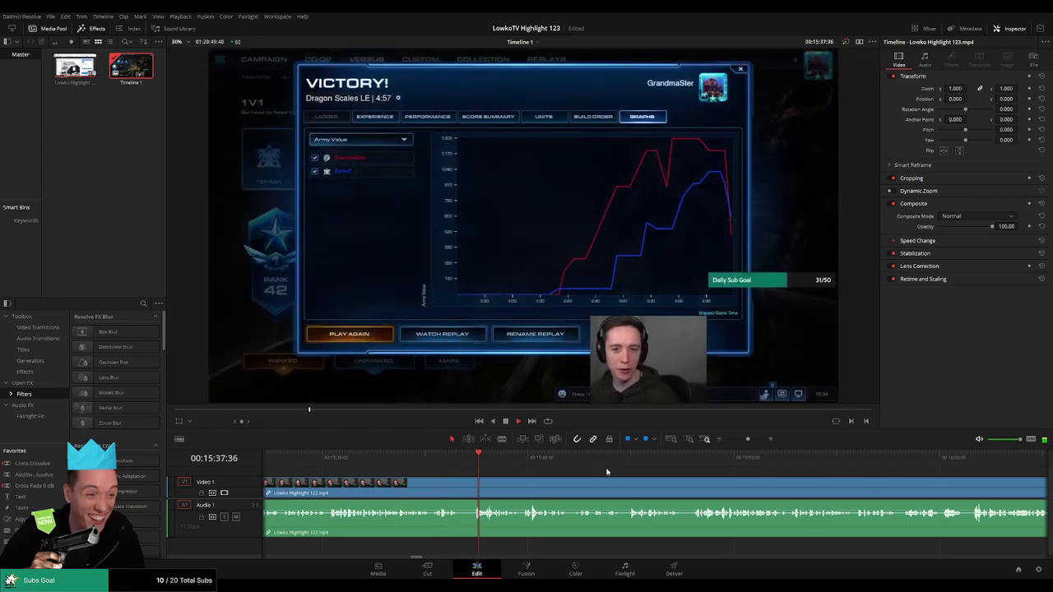
scroll(625, 476, right, 1)
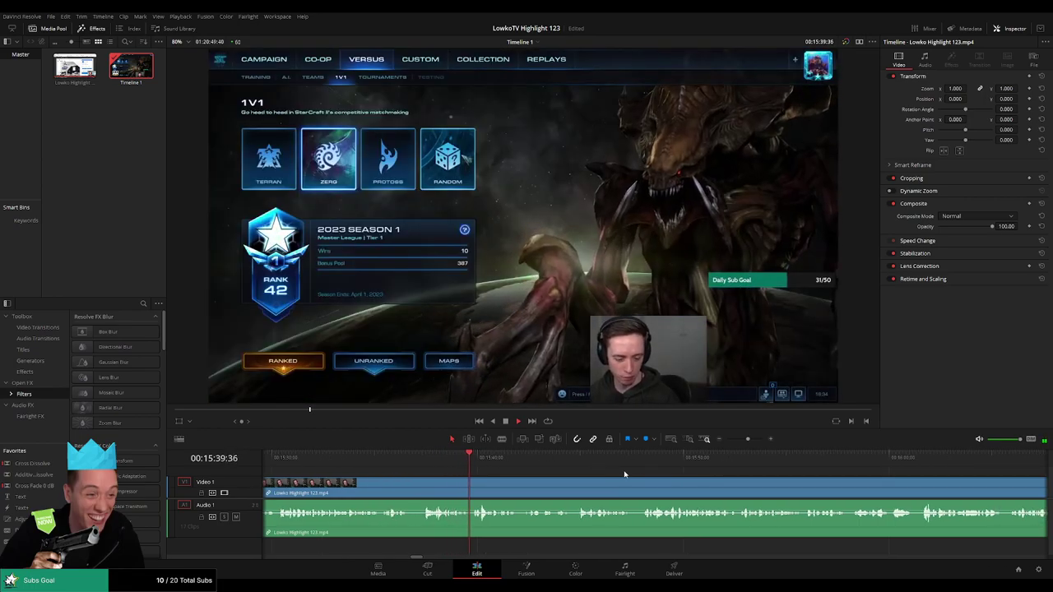
scroll(602, 473, right, 1)
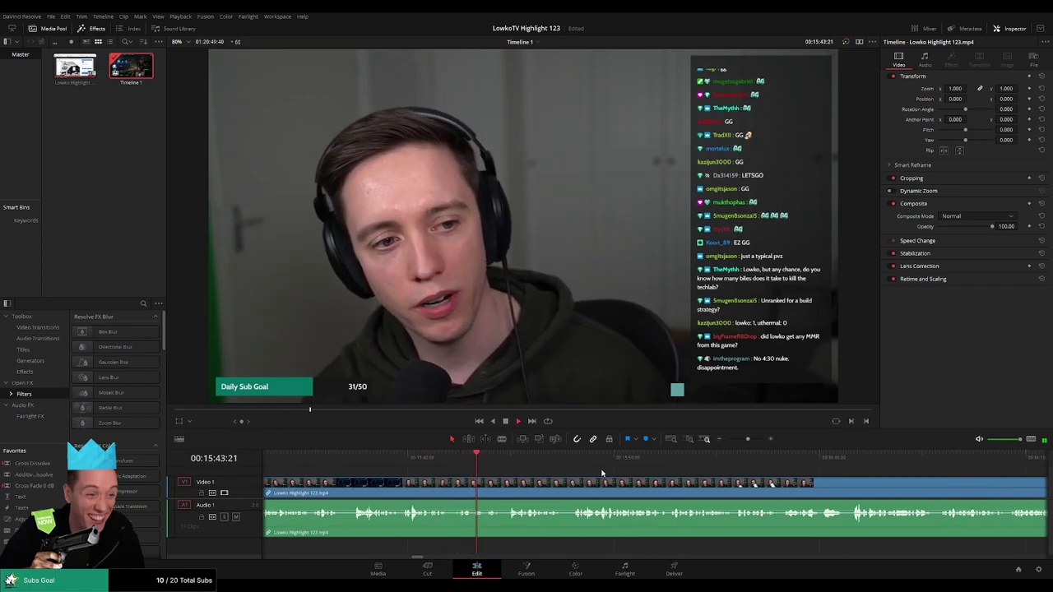
scroll(610, 476, right, 1)
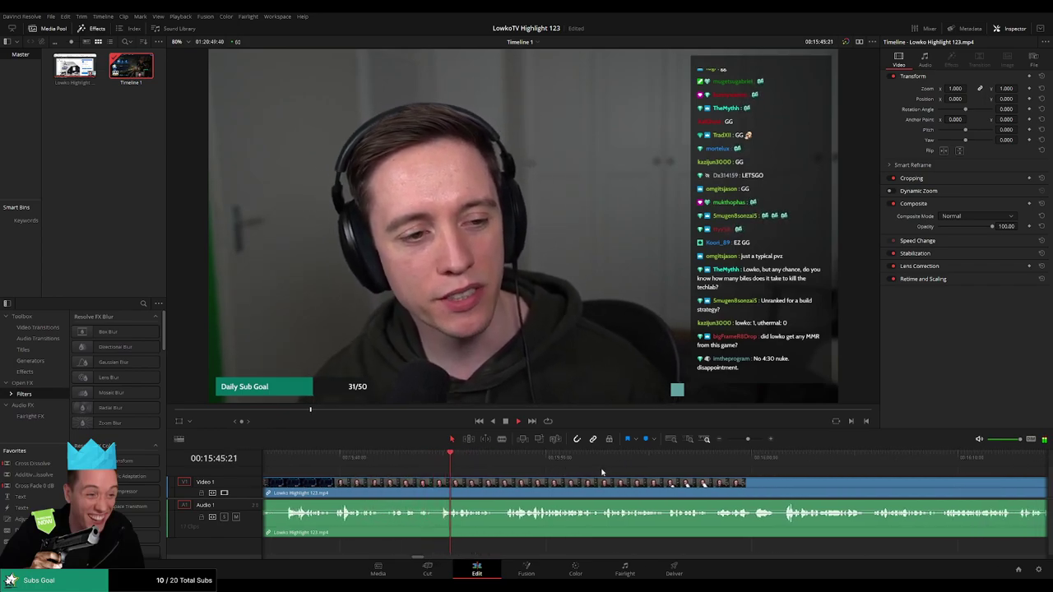
scroll(601, 473, right, 1)
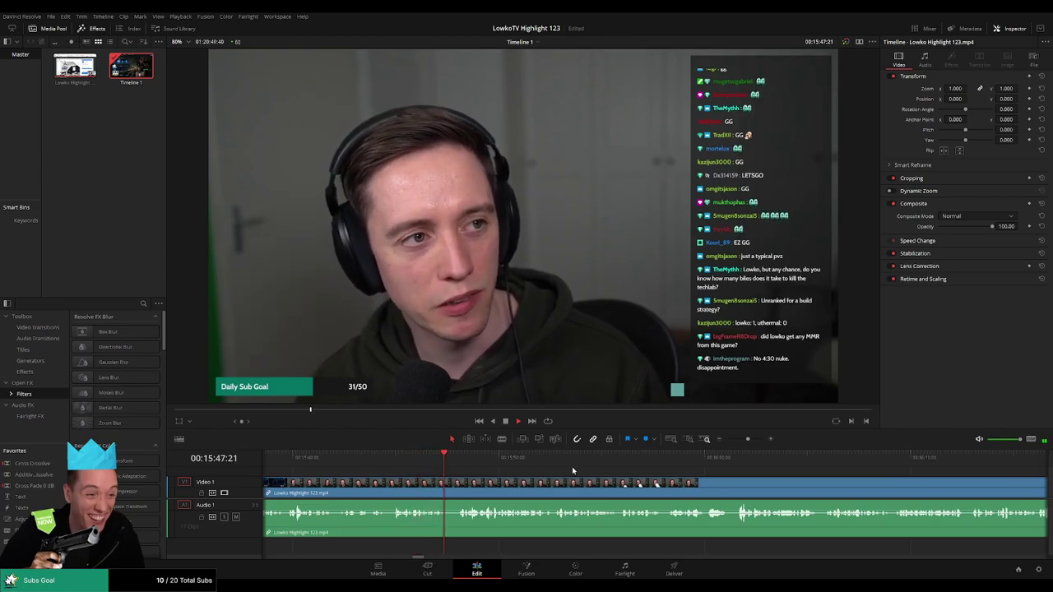
scroll(649, 479, right, 1)
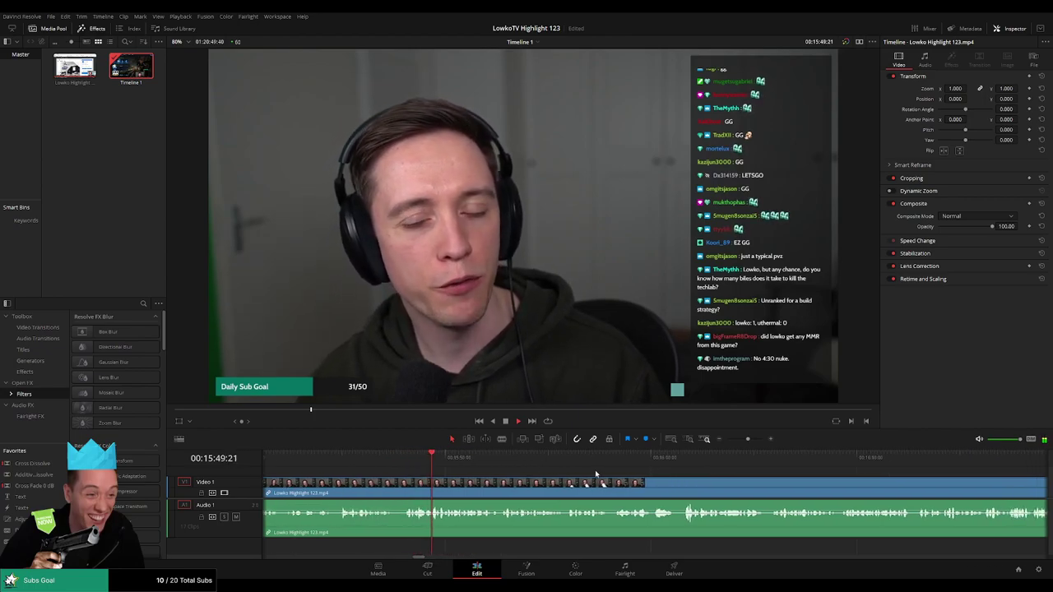
scroll(597, 473, right, 1)
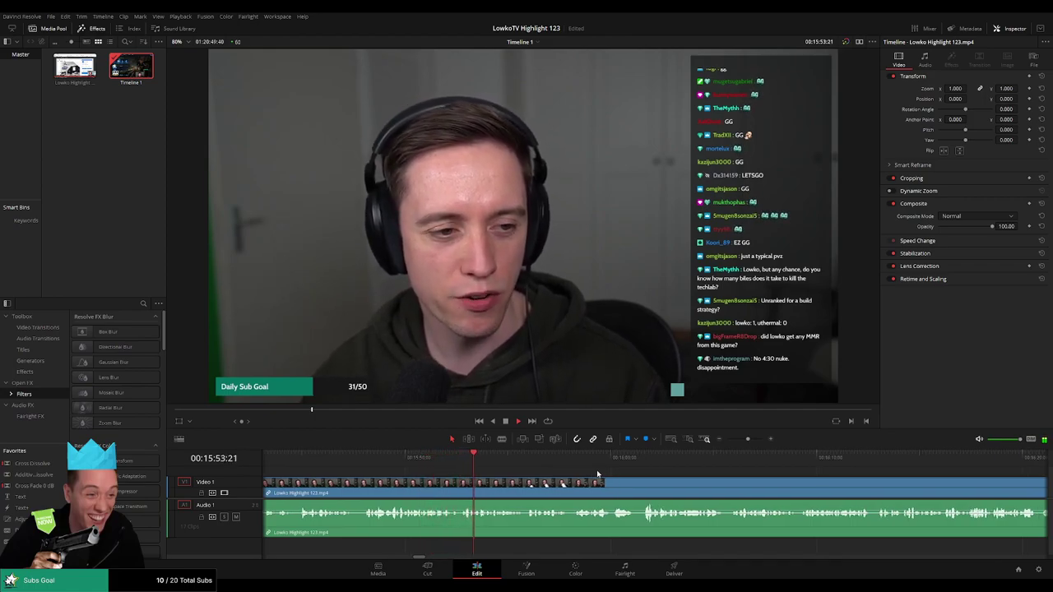
scroll(574, 474, right, 1)
scroll(574, 473, right, 1)
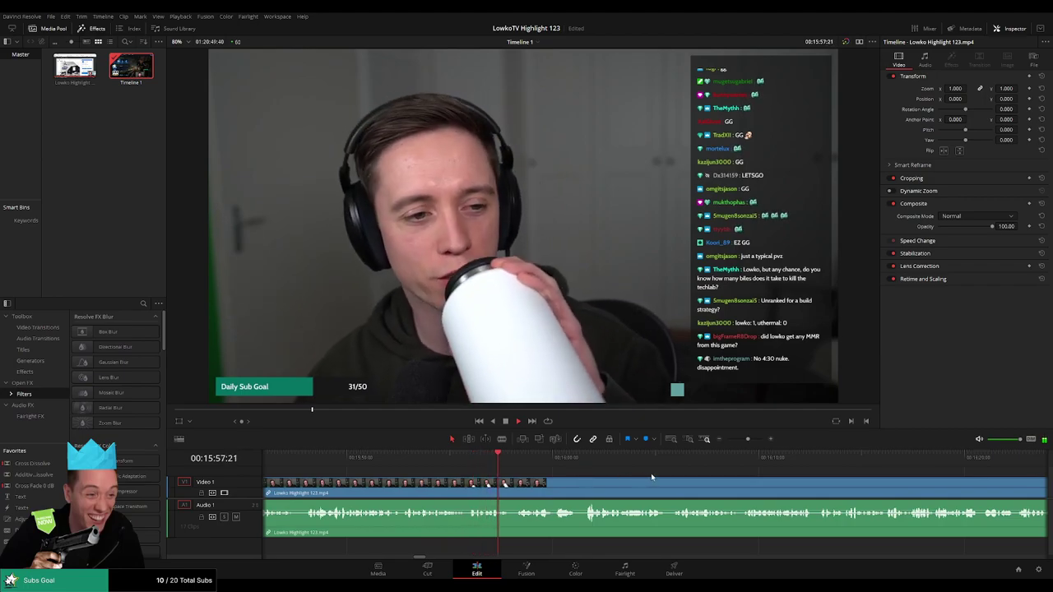
scroll(579, 473, right, 2)
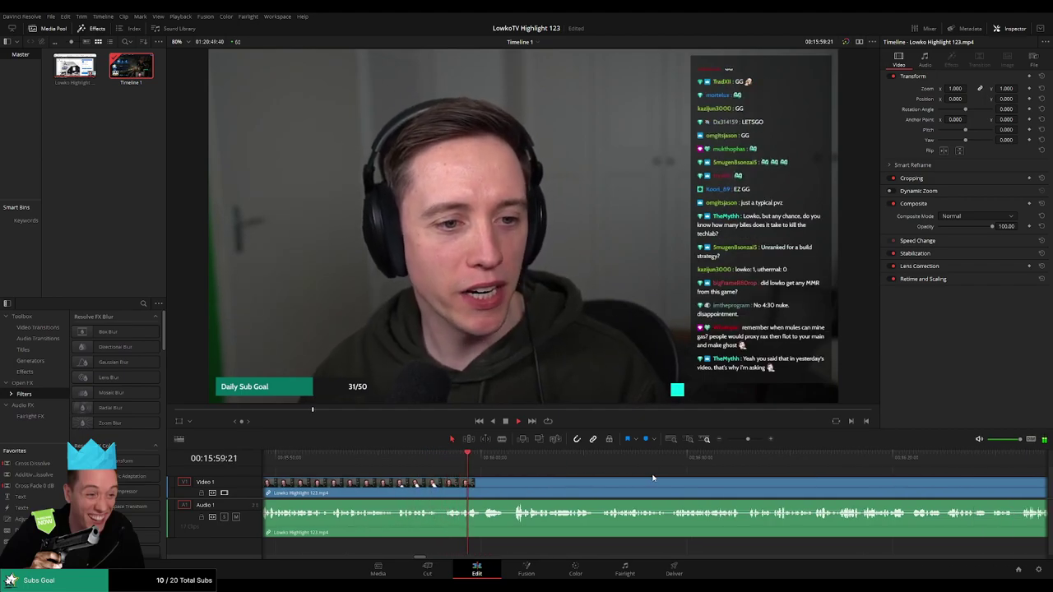
scroll(652, 478, right, 2)
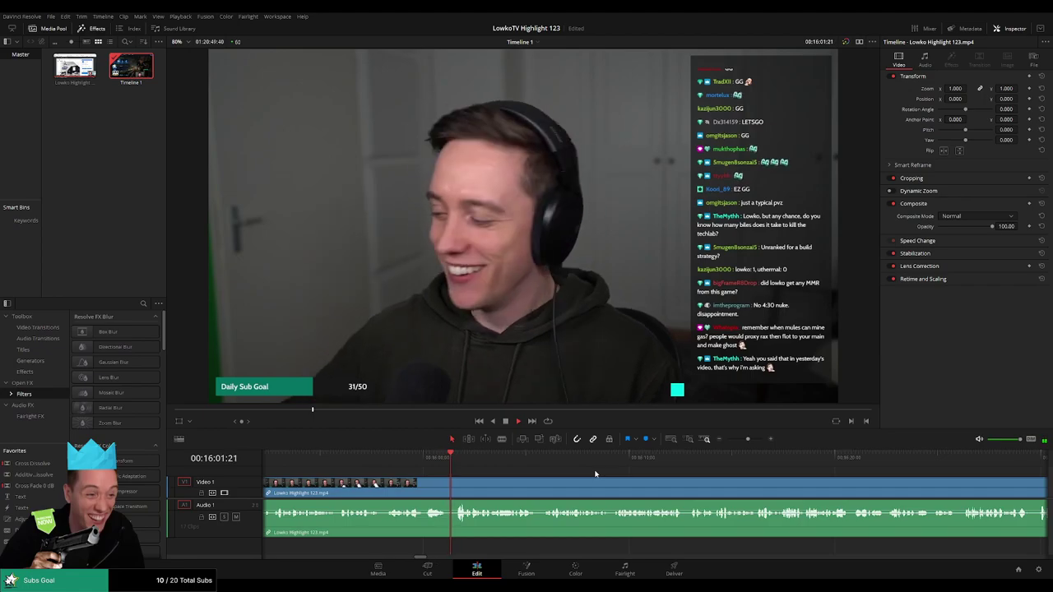
scroll(595, 474, right, 2)
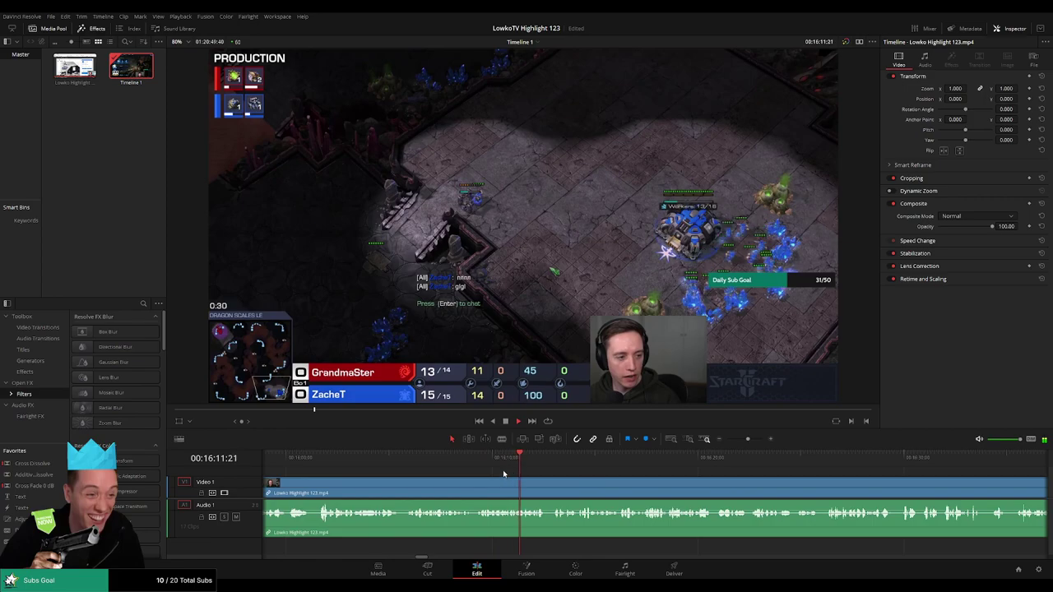
Split the clip at the start of the gameplay footage, delete the small unwanted piece, then undo the last edit.
click(462, 461)
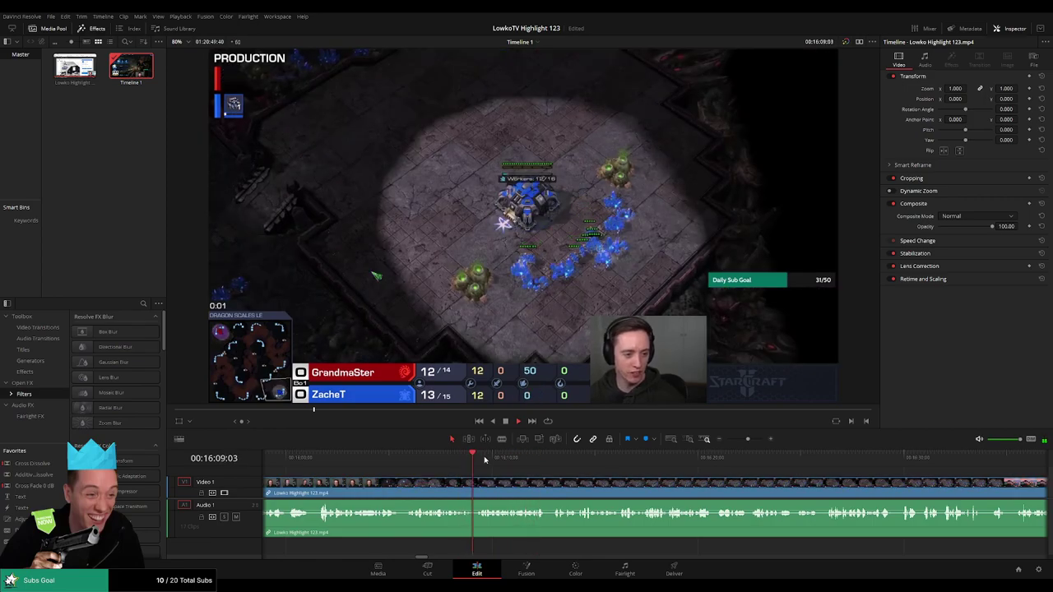
scroll(631, 469, up, 3)
key(b)
click(656, 492)
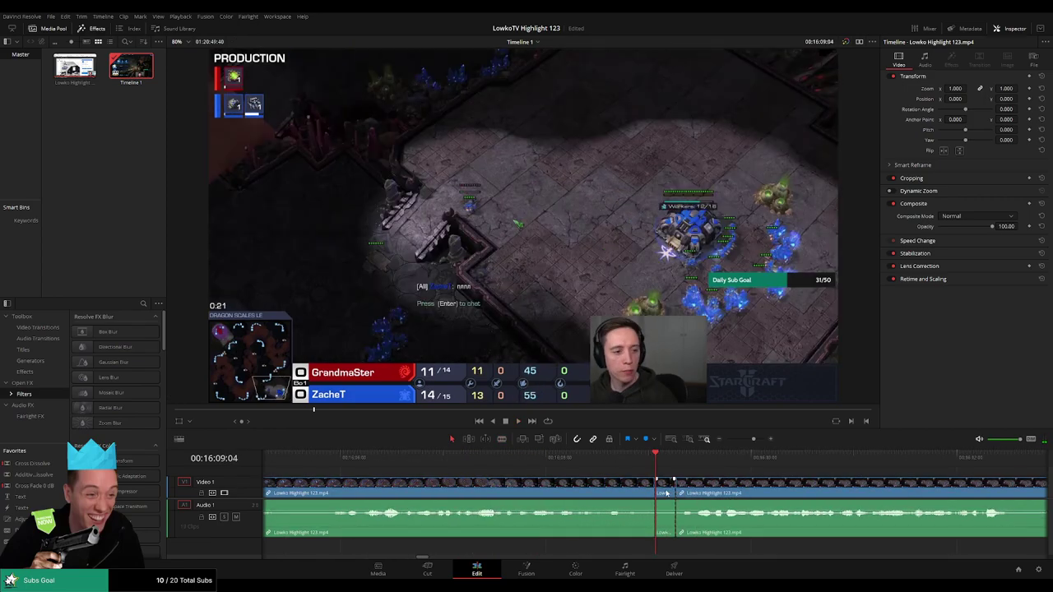
key(Delete)
key(space)
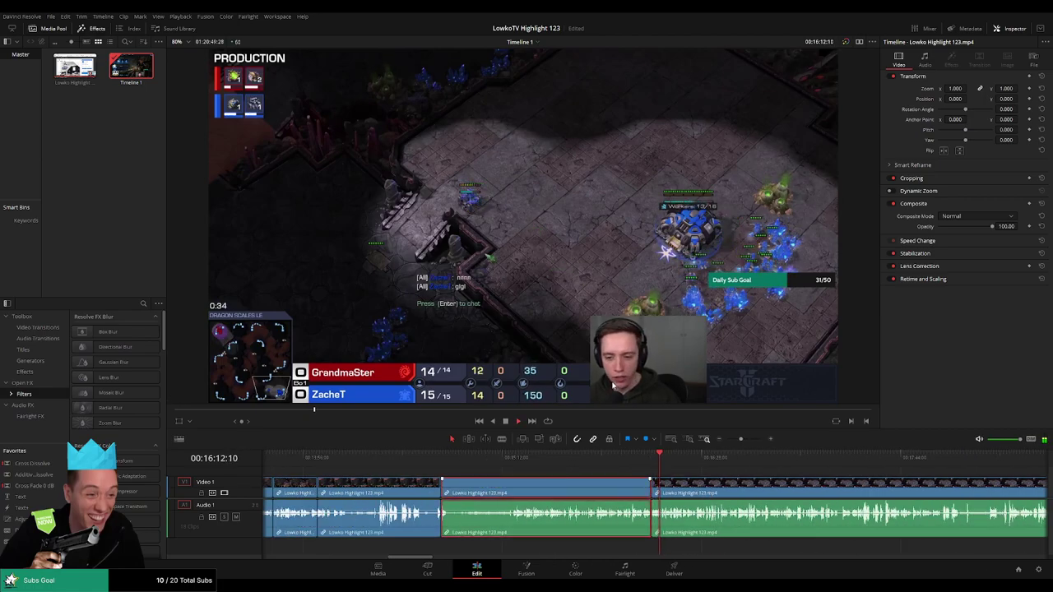
click(705, 478)
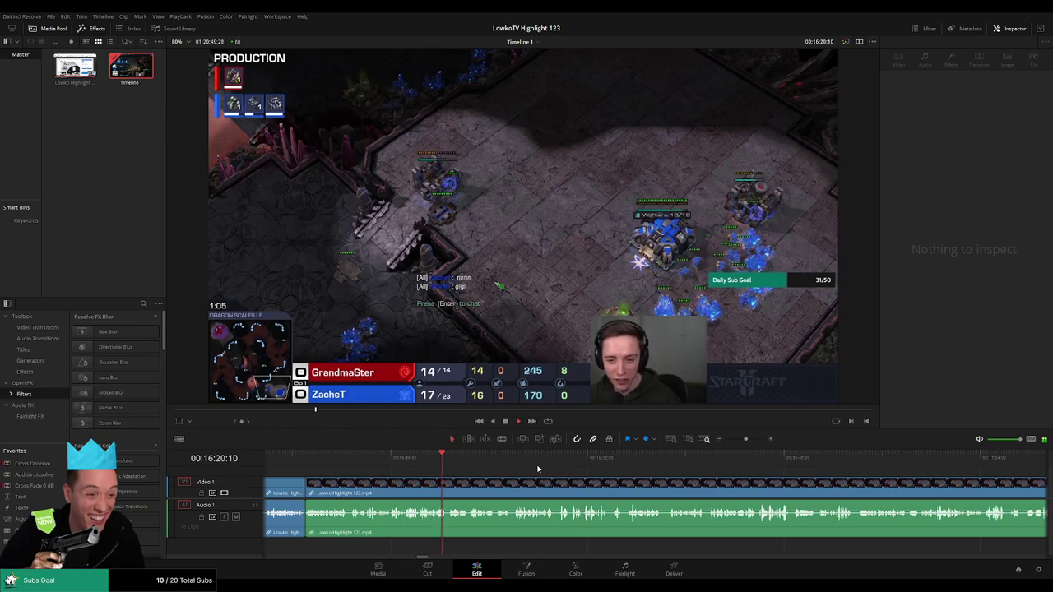
key(ctrl+z)
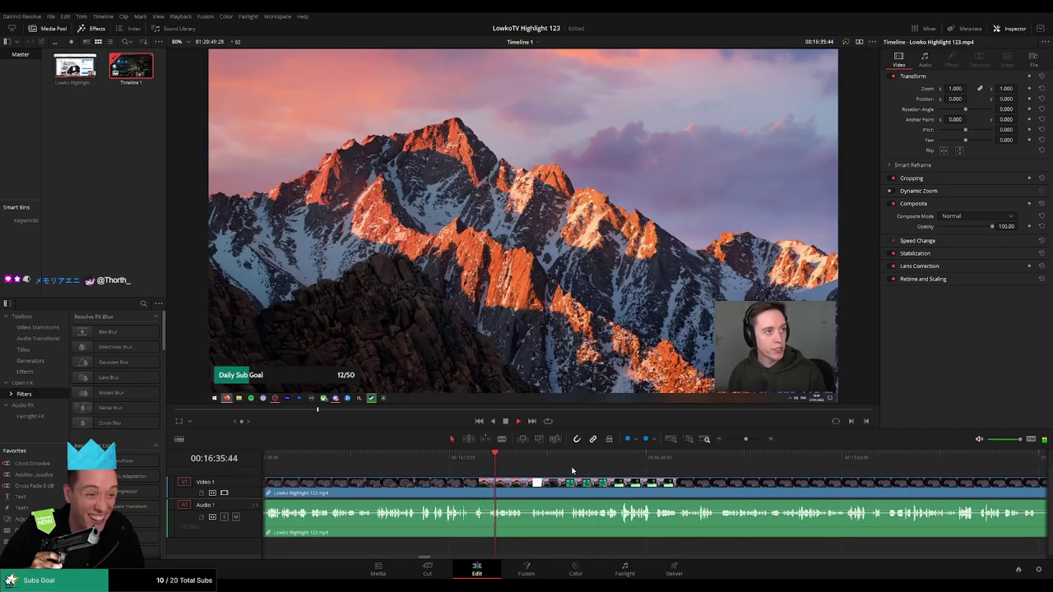
Split off the desktop footage after the game around 16:34–16:37 and delete it, closing the gap.
click(543, 461)
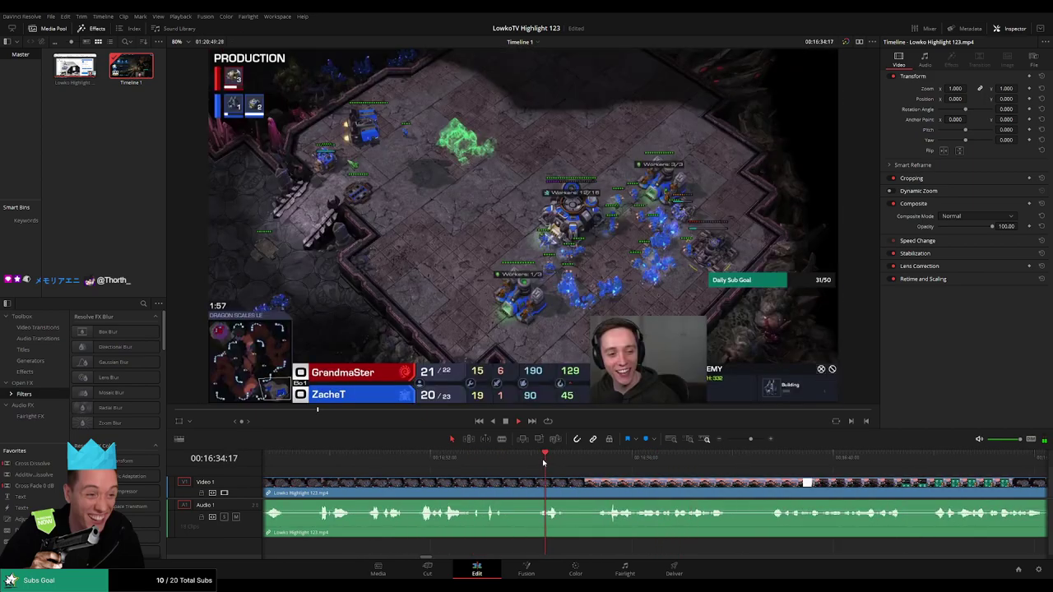
drag(591, 492, 593, 493)
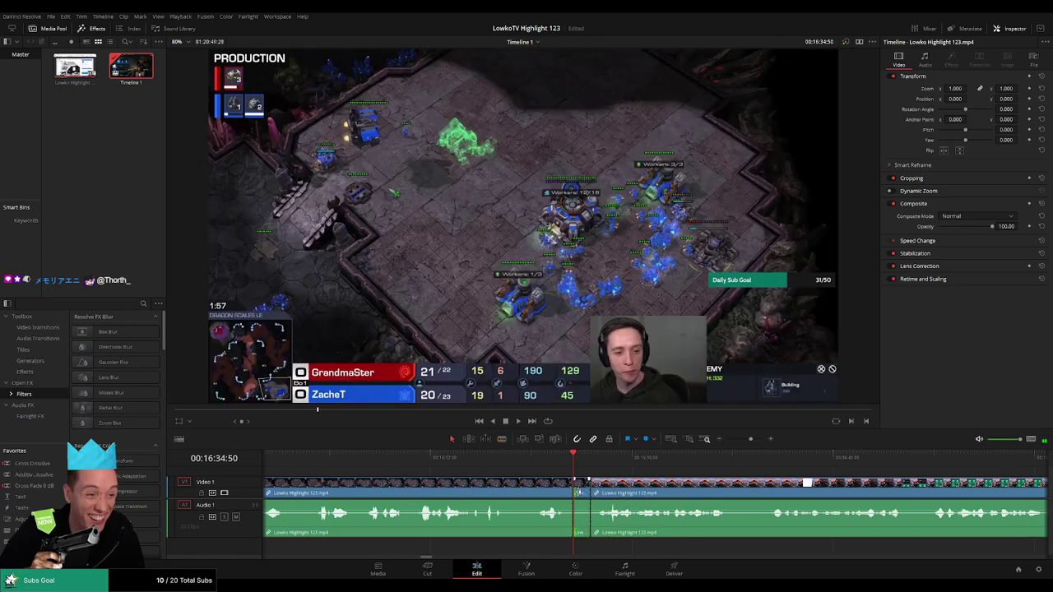
key(l)
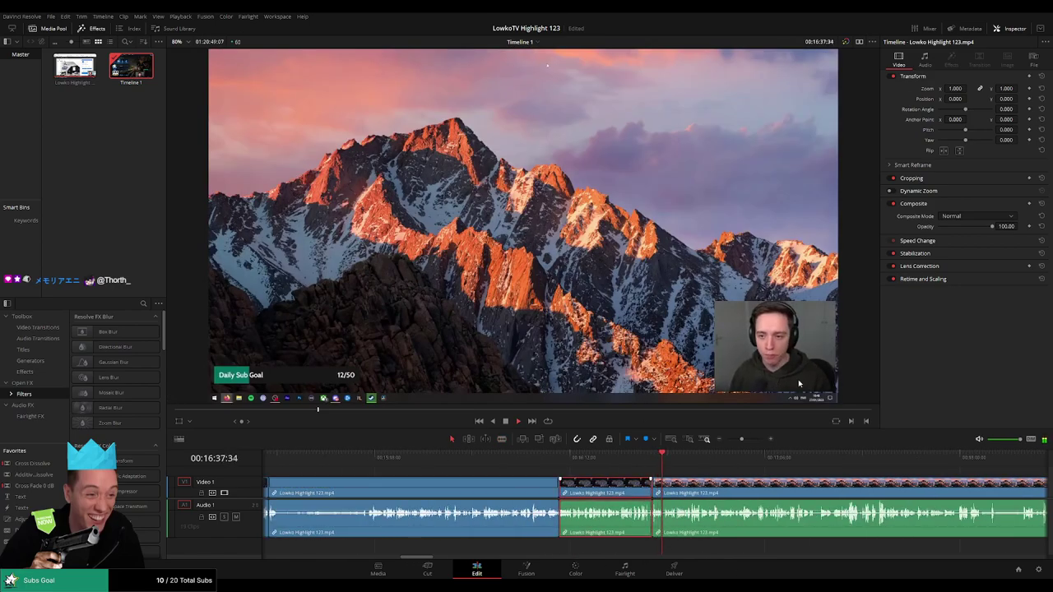
key(Delete)
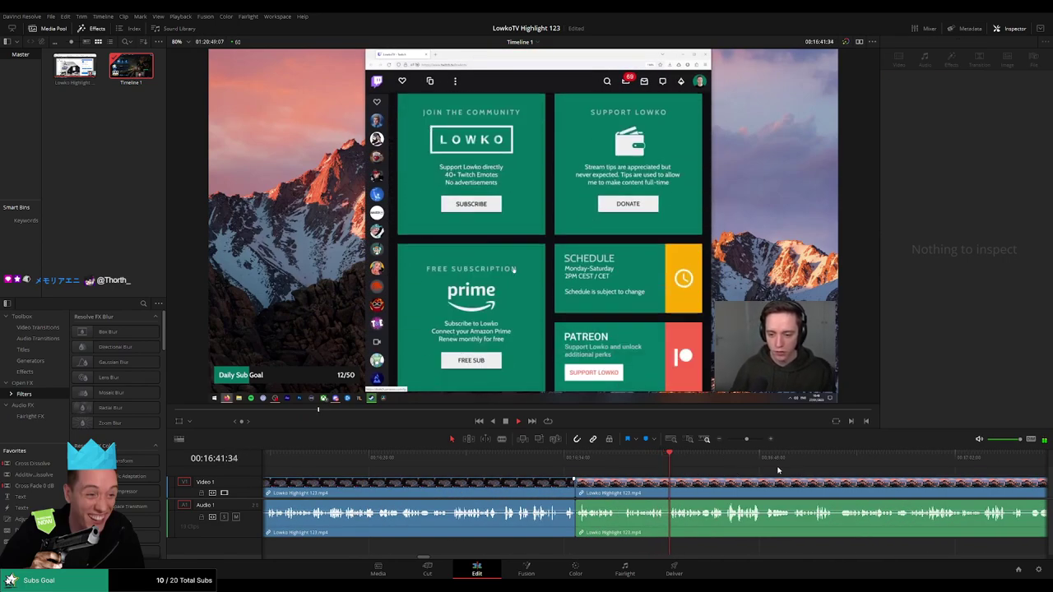
scroll(727, 476, right, 5)
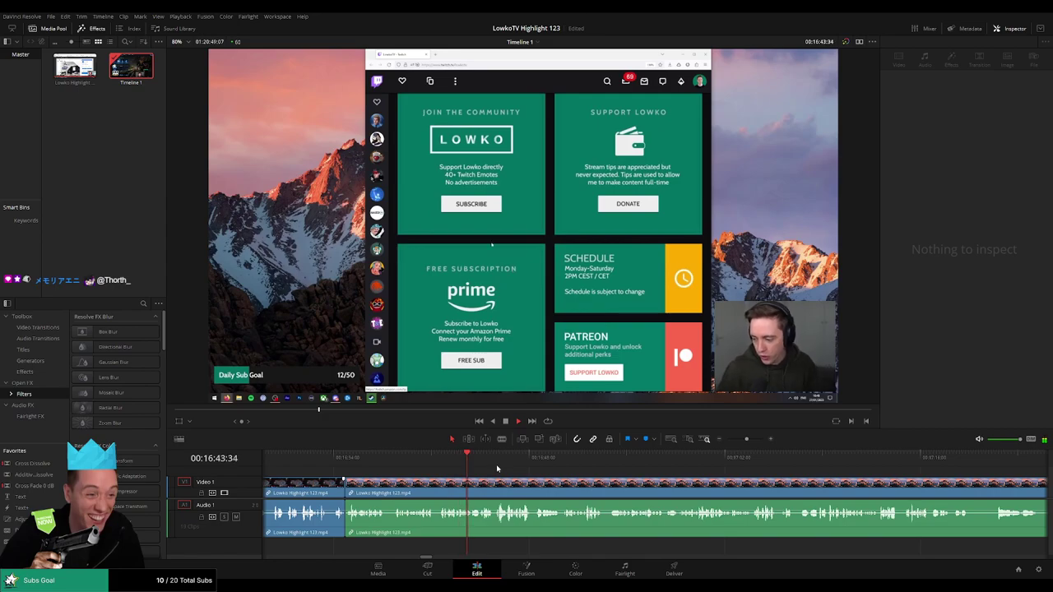
click(593, 469)
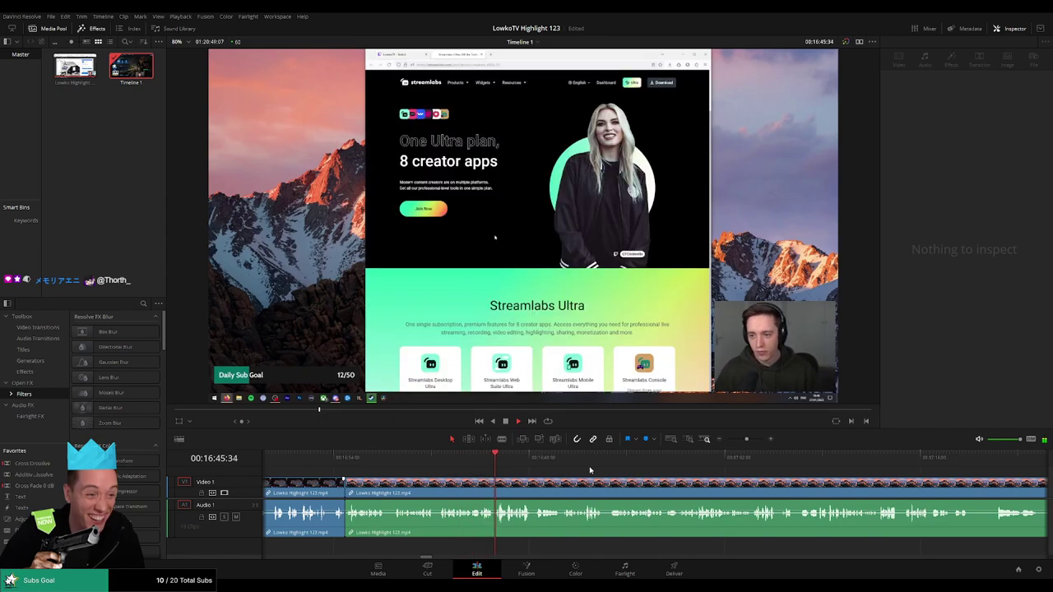
scroll(610, 470, right, 3)
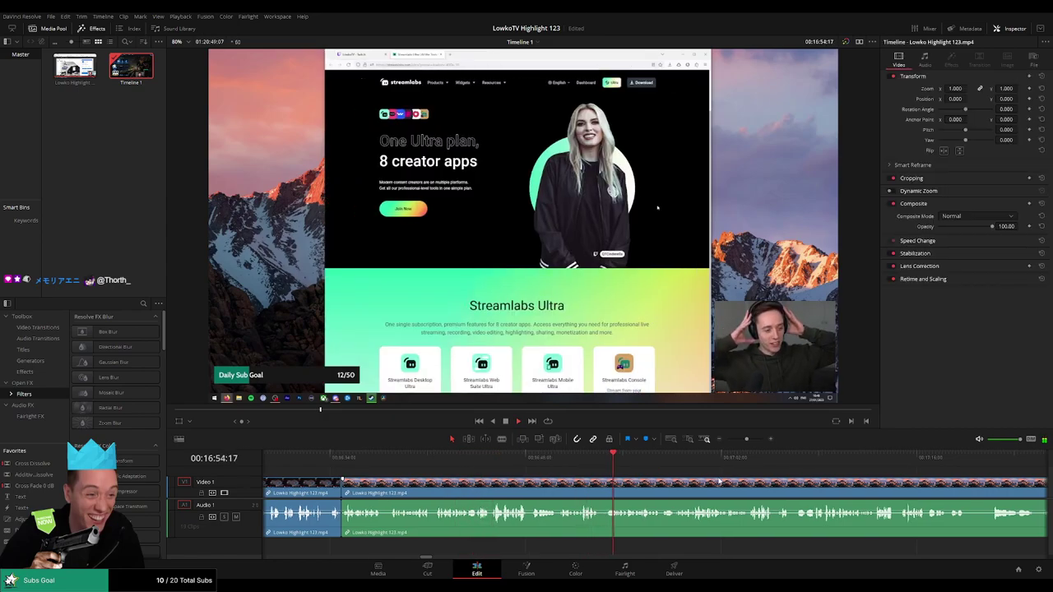
click(568, 459)
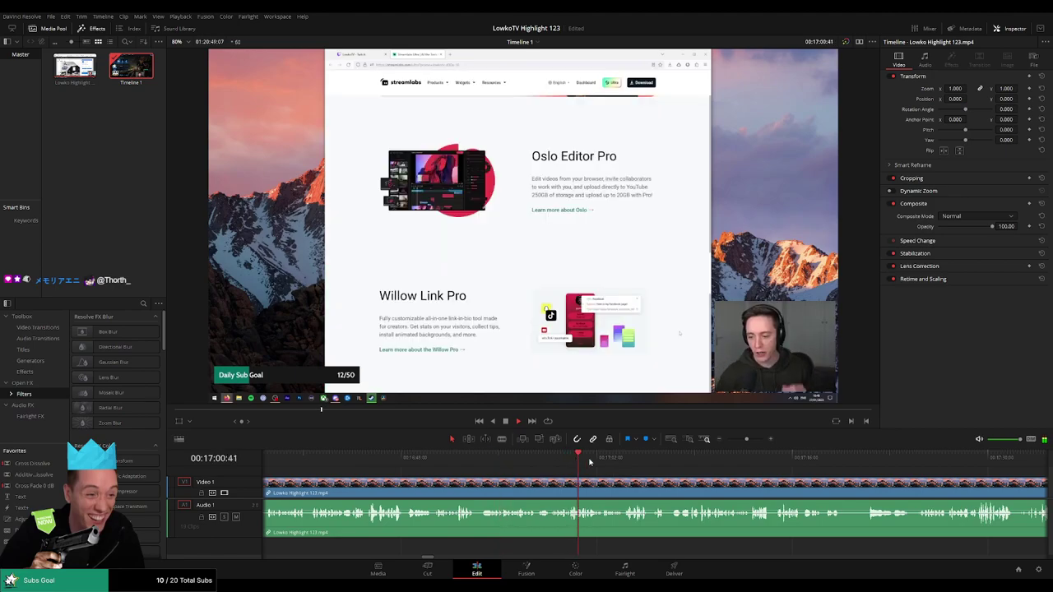
click(660, 461)
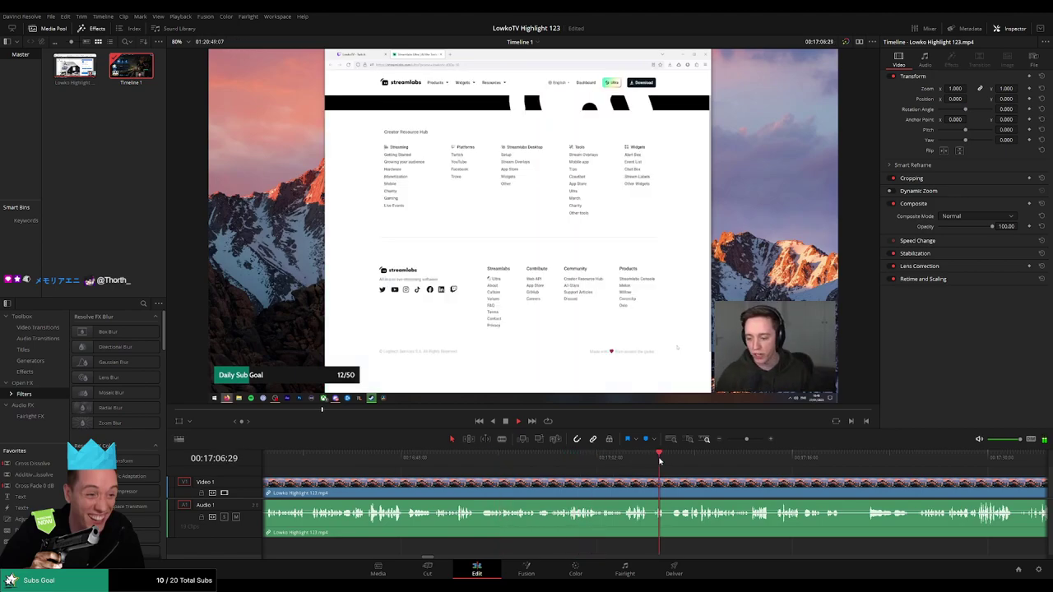
click(787, 459)
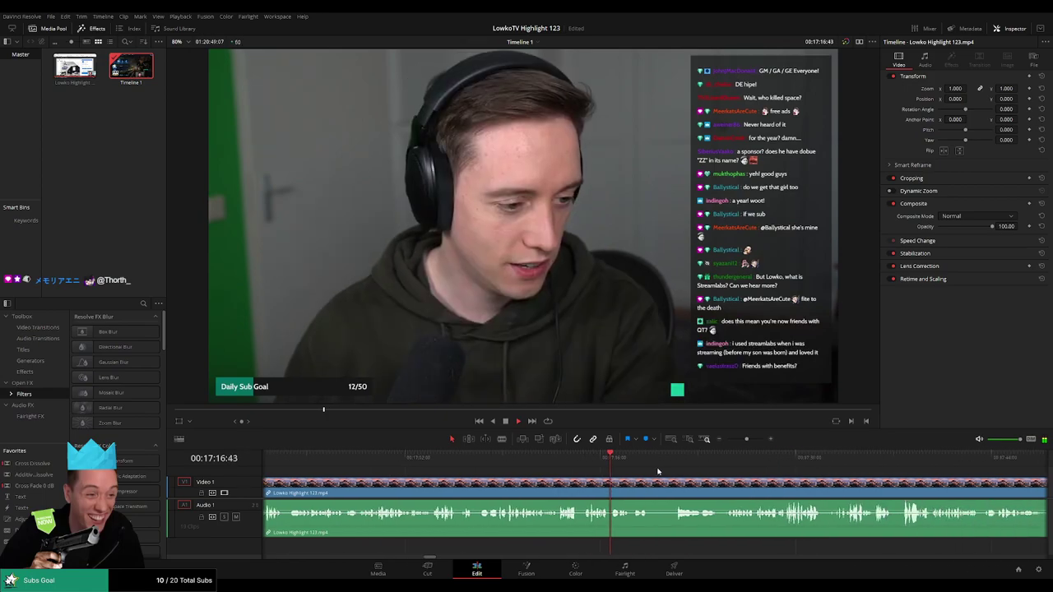
scroll(631, 465, right, 3)
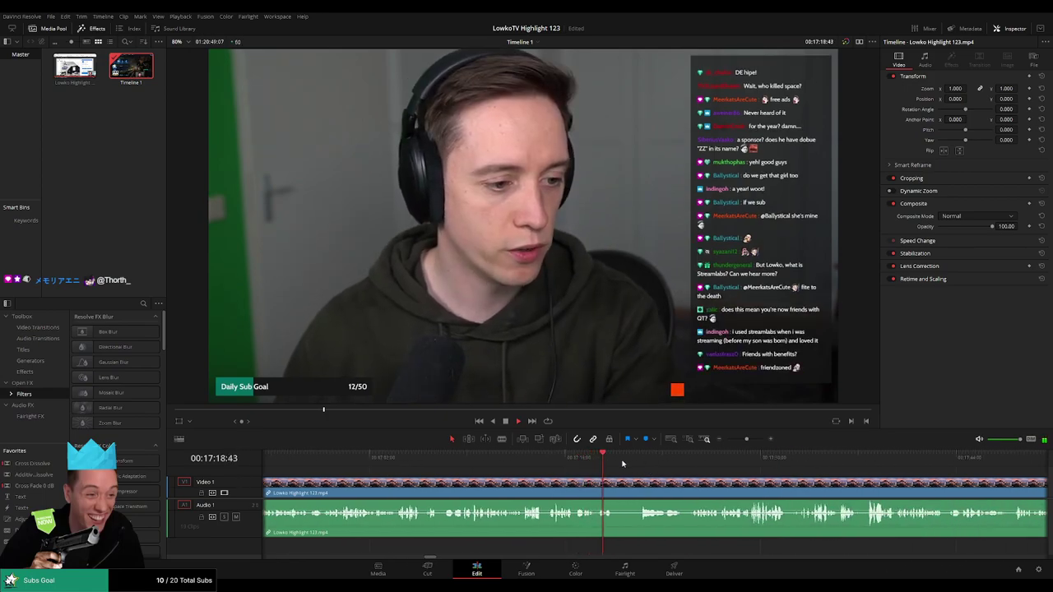
click(650, 459)
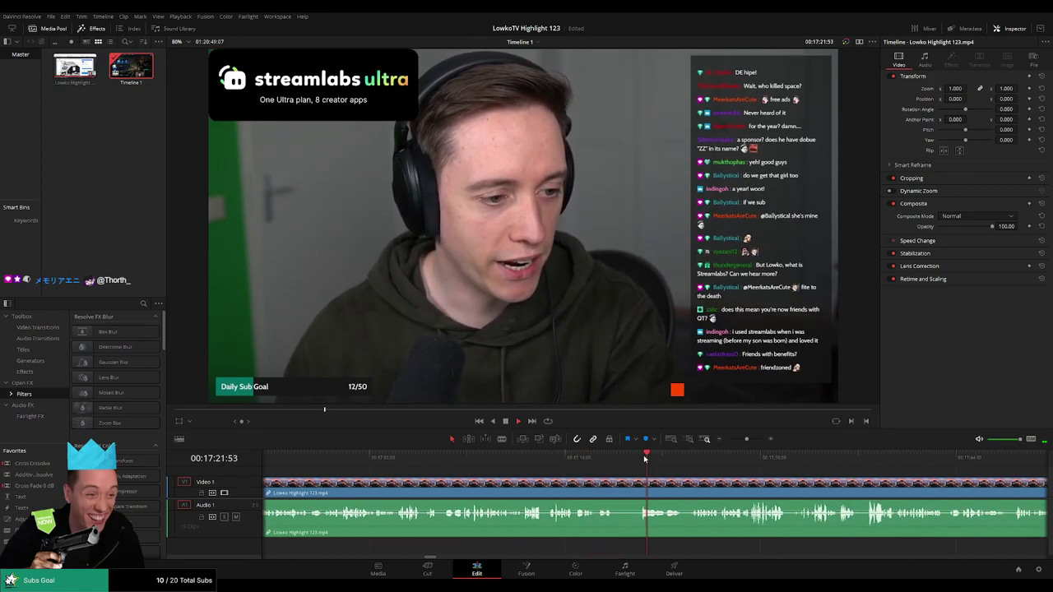
click(558, 459)
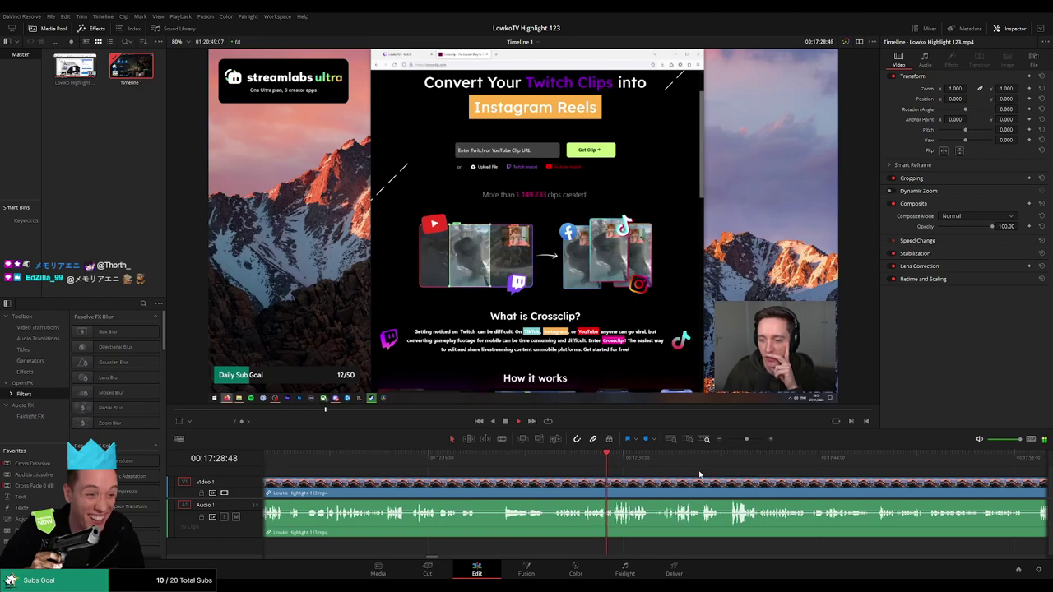
scroll(581, 465, right, 2)
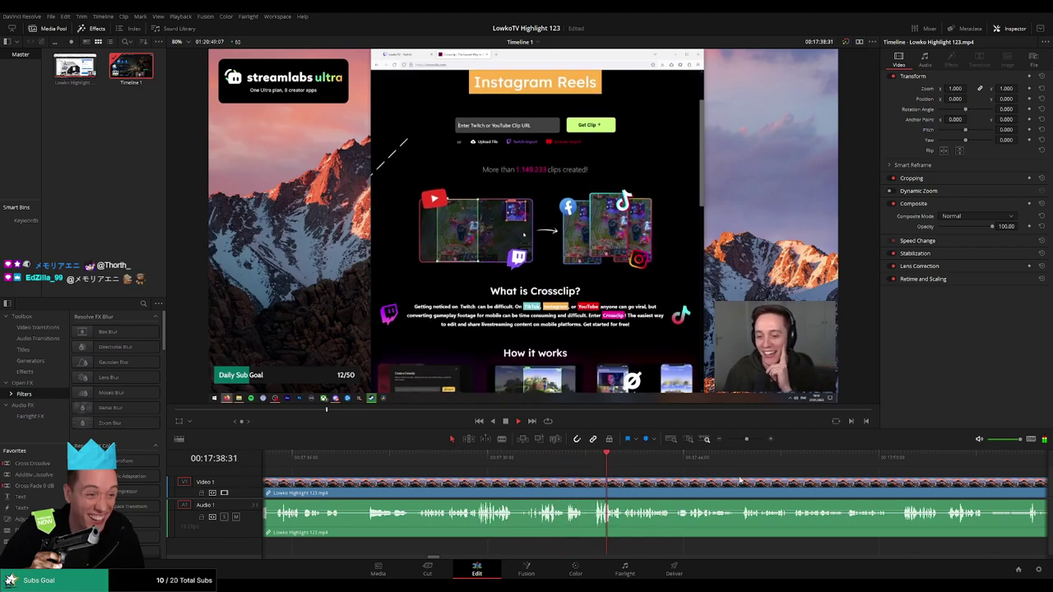
scroll(739, 481, right, 3)
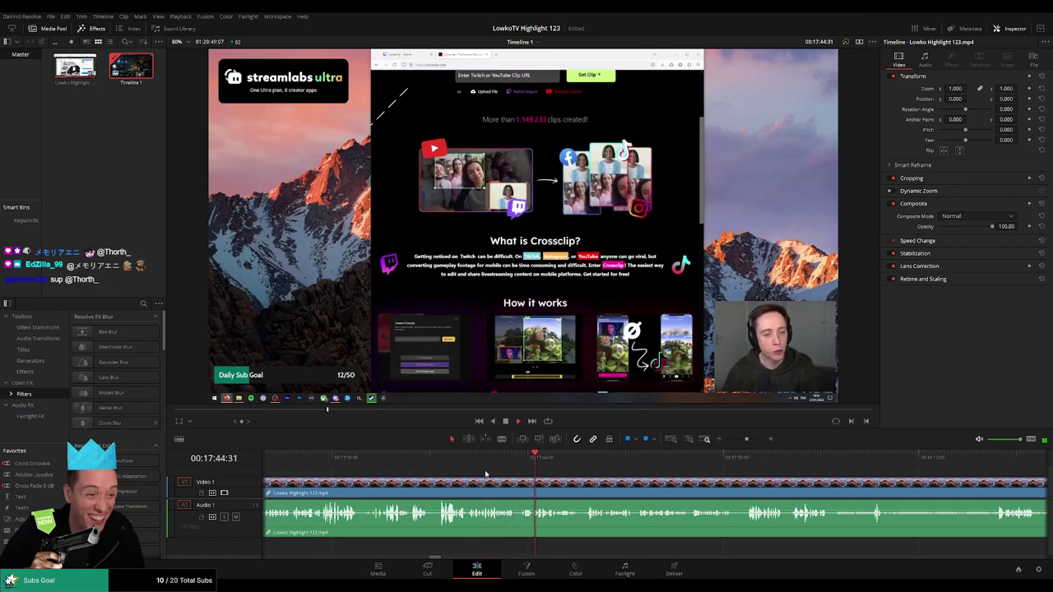
scroll(605, 476, right, 2)
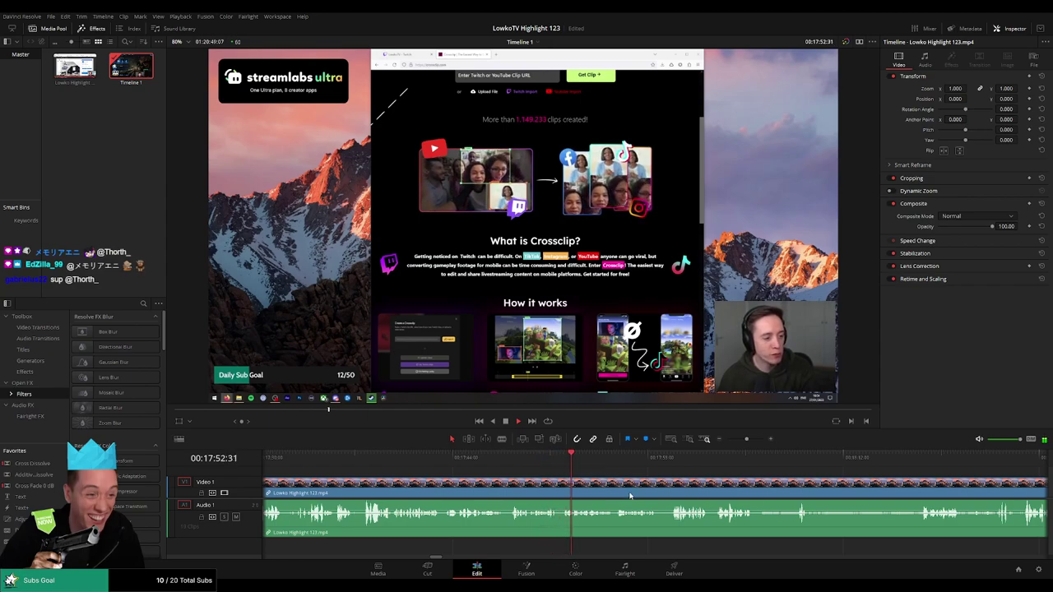
scroll(601, 491, right, 3)
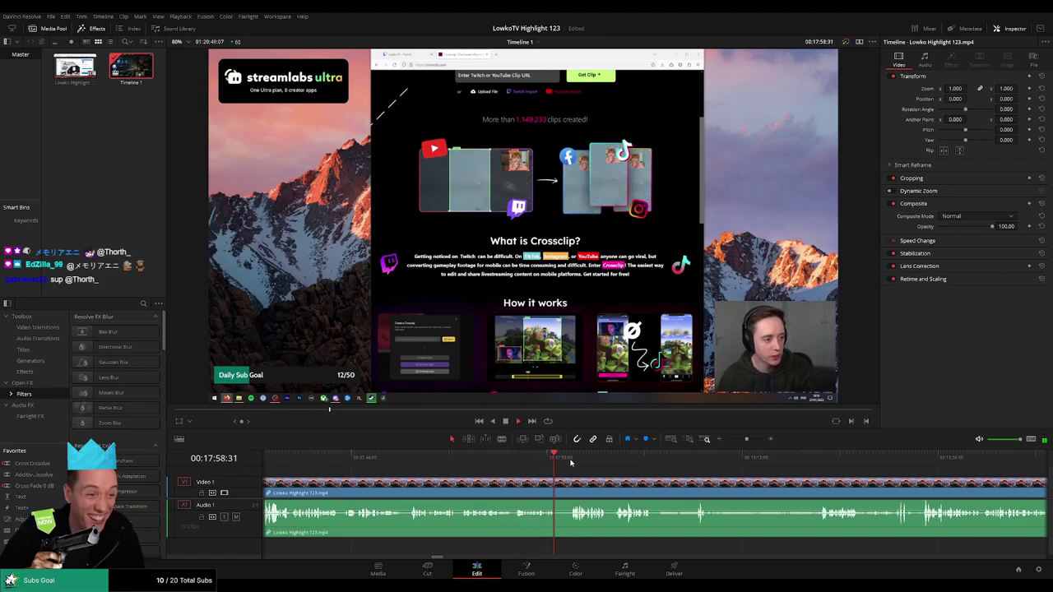
scroll(567, 471, right, 3)
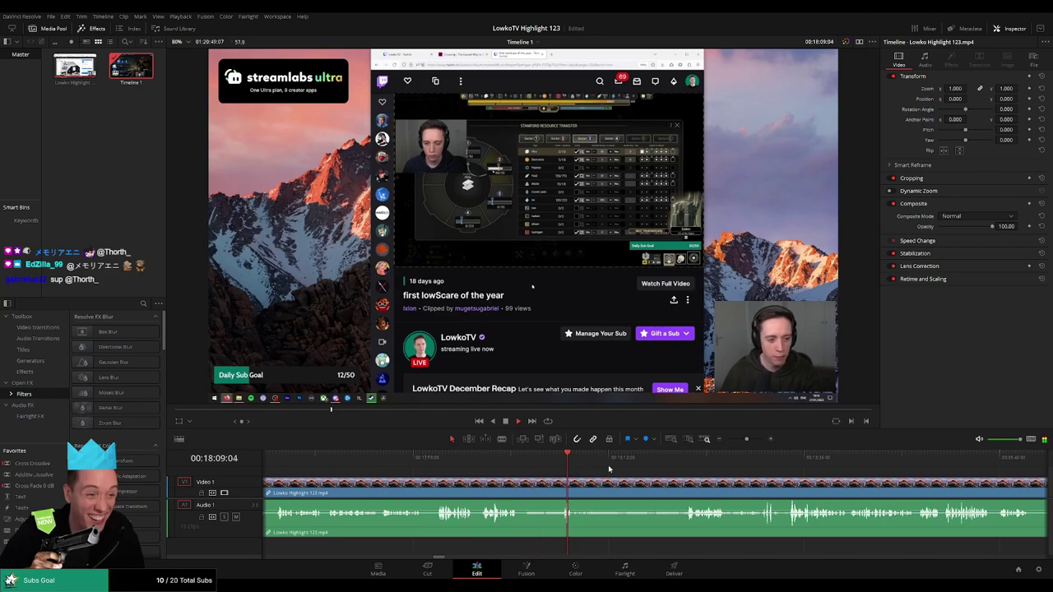
Skim past the Crossclip editor part to where the Steam Dead Space scene begins.
key(l)
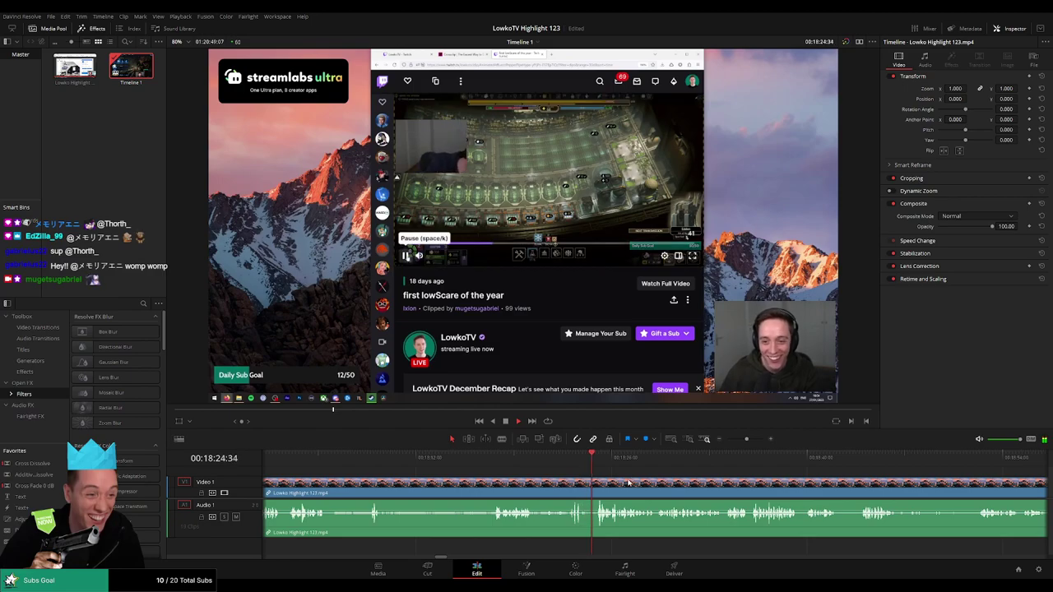
scroll(559, 466, right, 3)
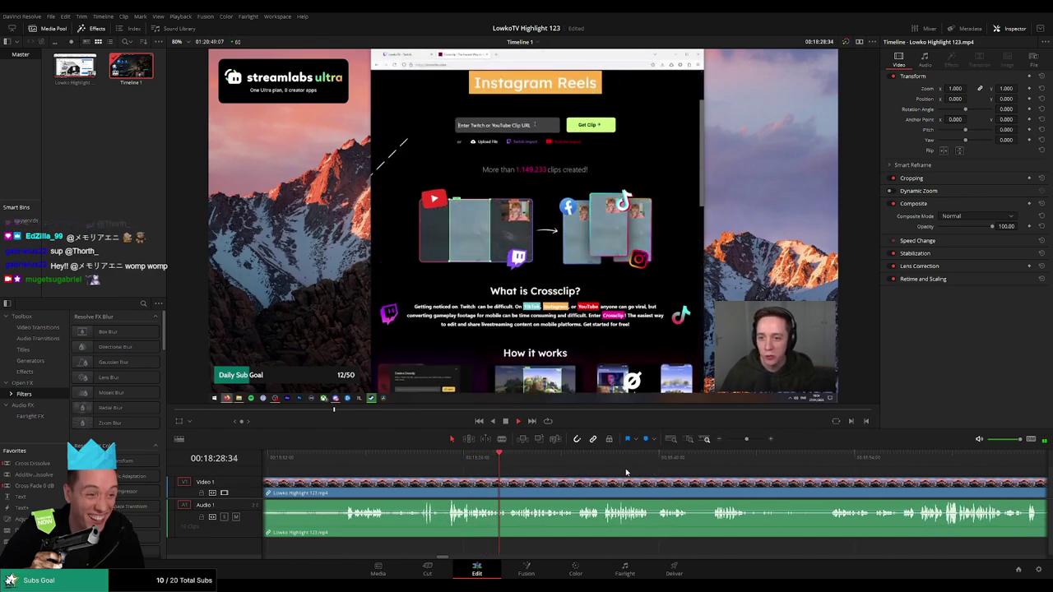
scroll(576, 467, right, 2)
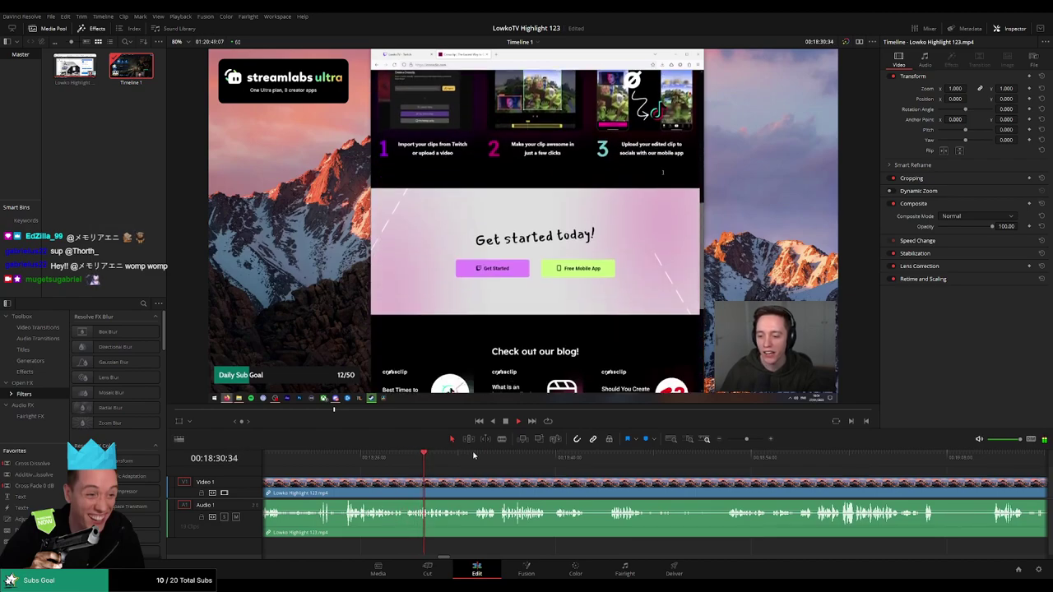
click(482, 455)
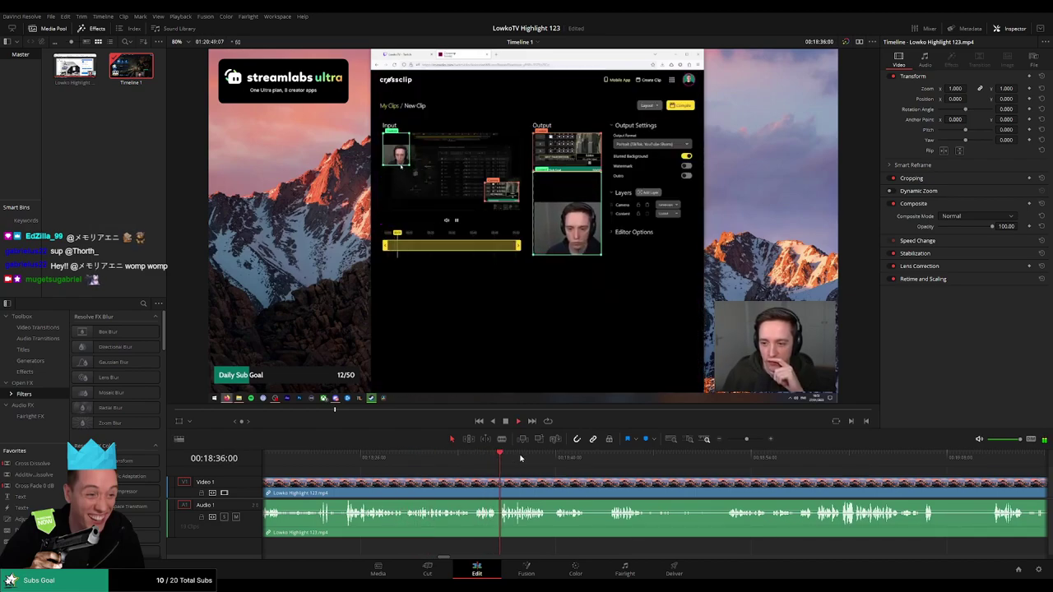
click(607, 456)
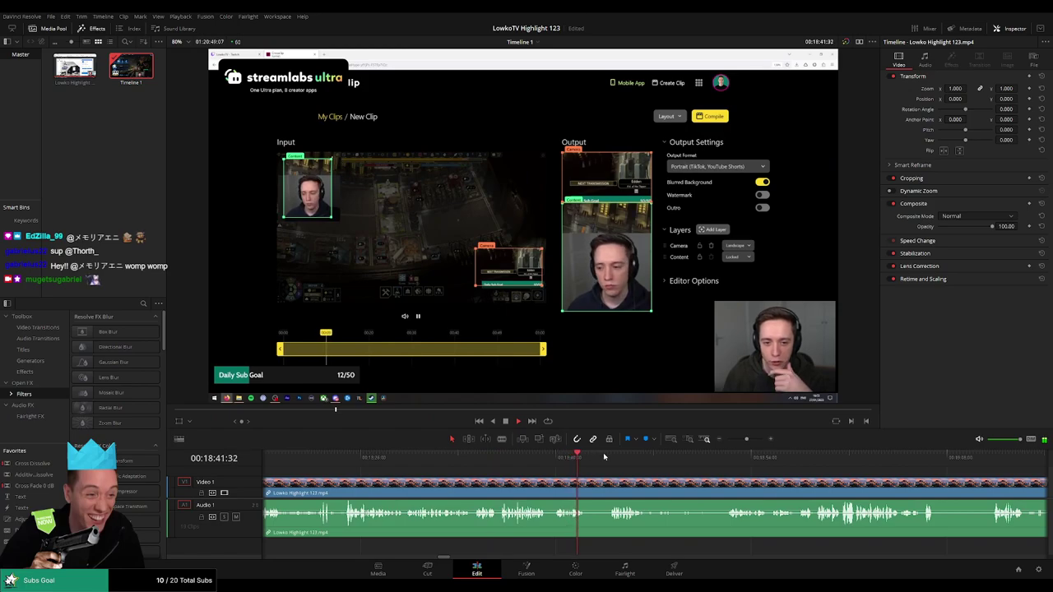
scroll(589, 455, right, 3)
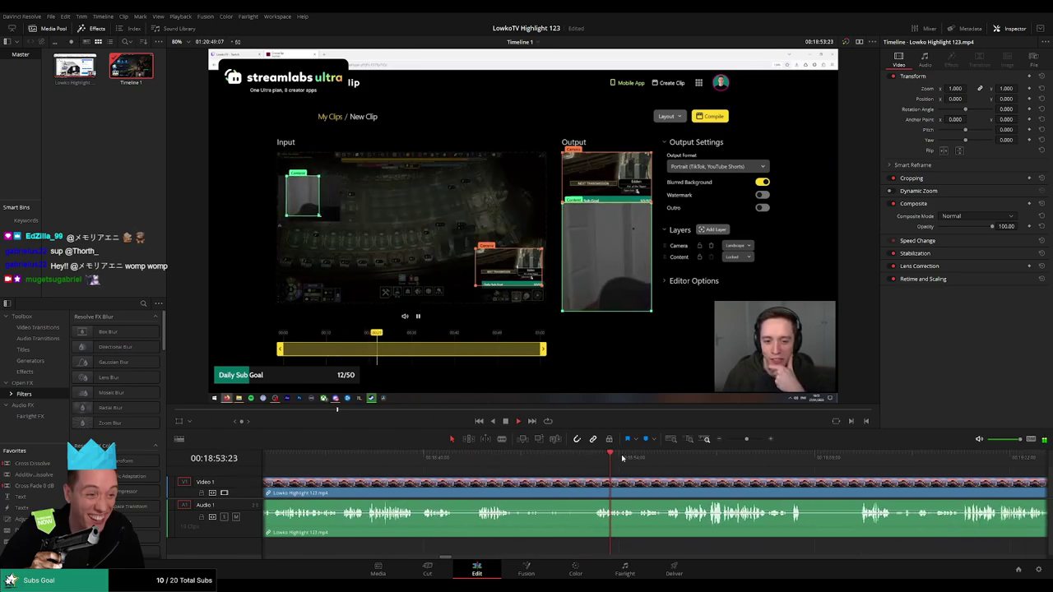
drag(653, 458, 669, 459)
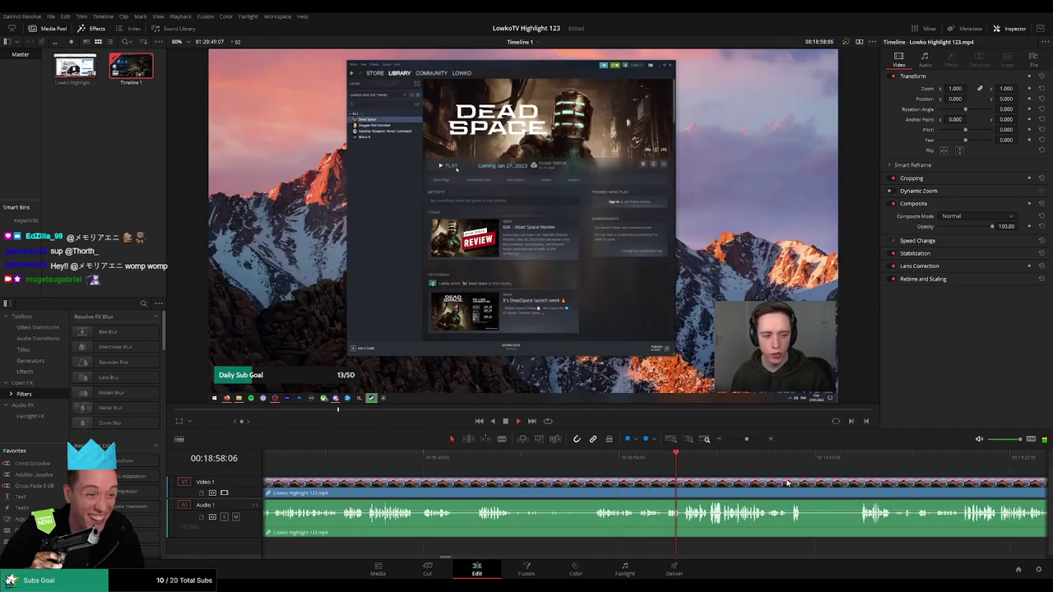
scroll(640, 480, right, 3)
click(524, 457)
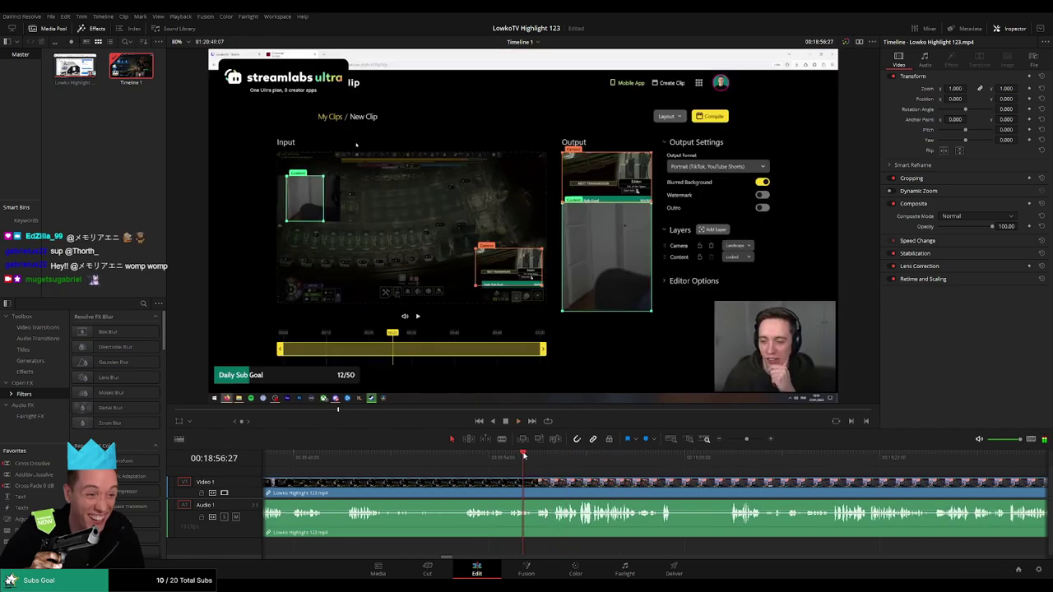
drag(525, 461, 650, 466)
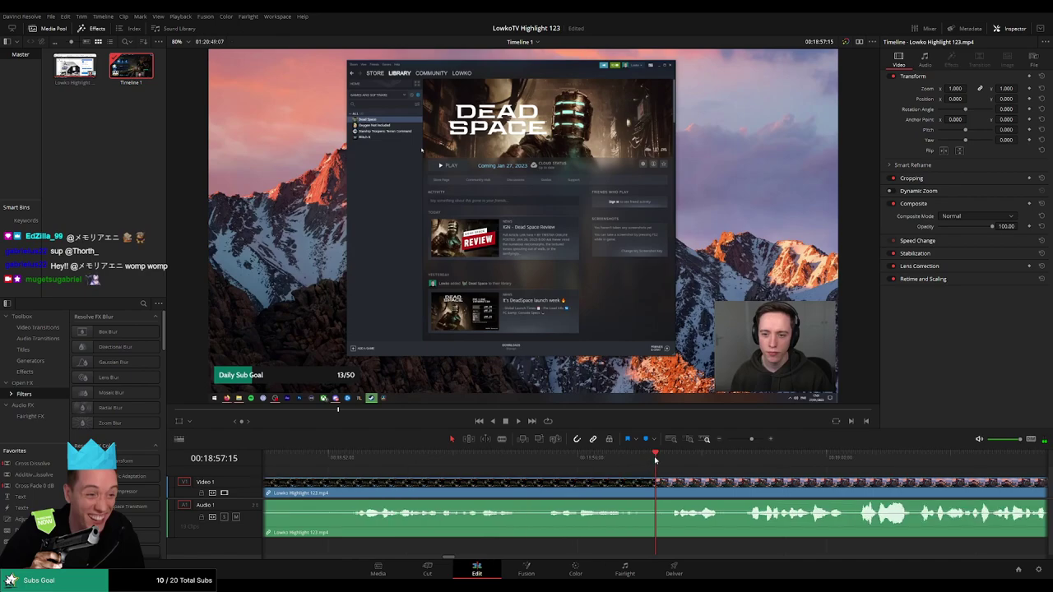
Blade the clip with Ctrl+B at the Steam scene start and scrub through the Dead Space section.
key(ctrl+b)
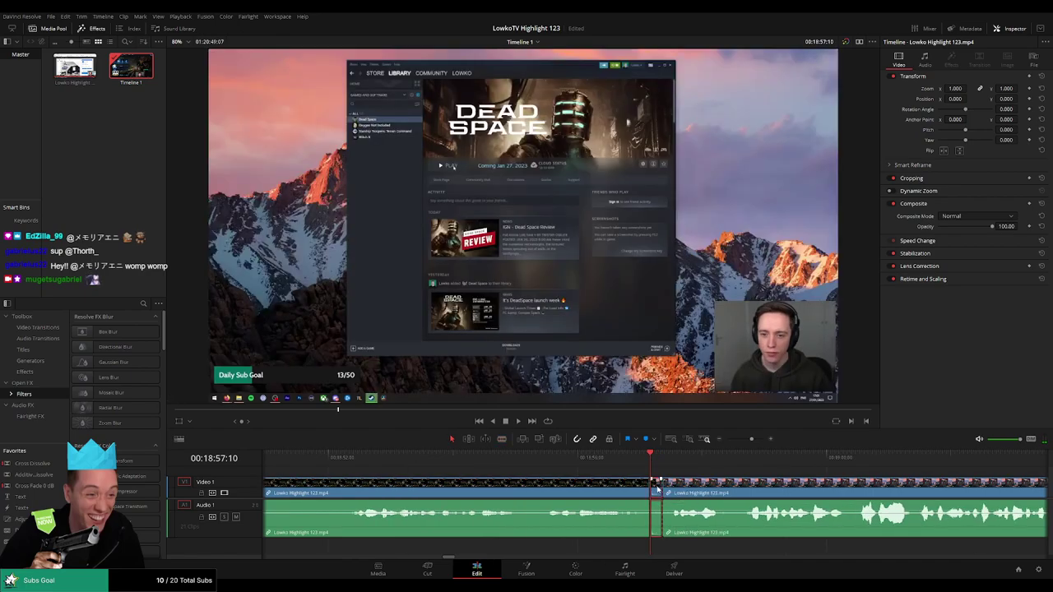
key(space)
scroll(614, 487, down, 5)
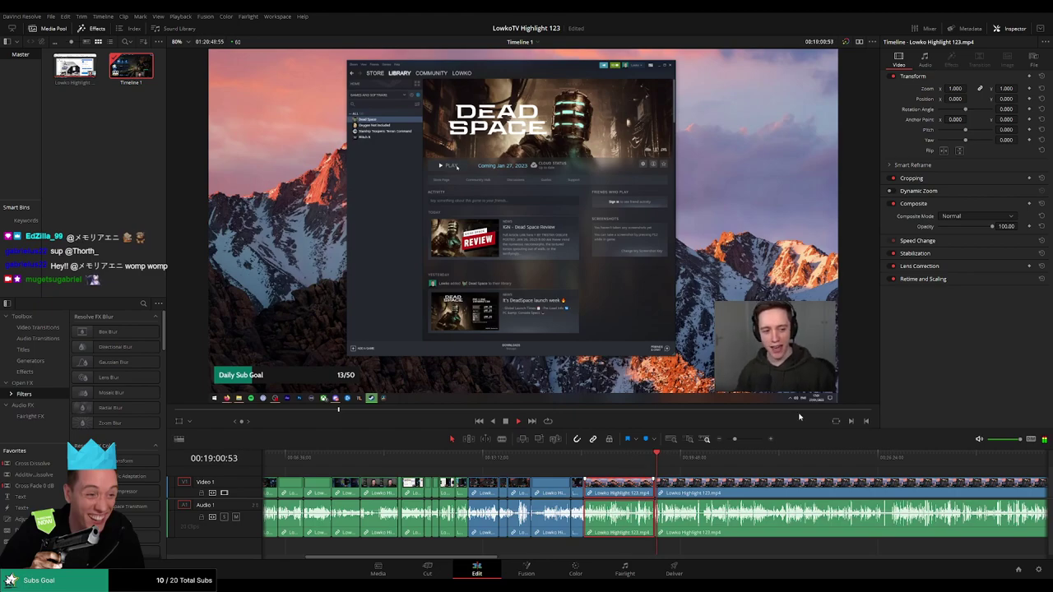
scroll(699, 481, up, 5)
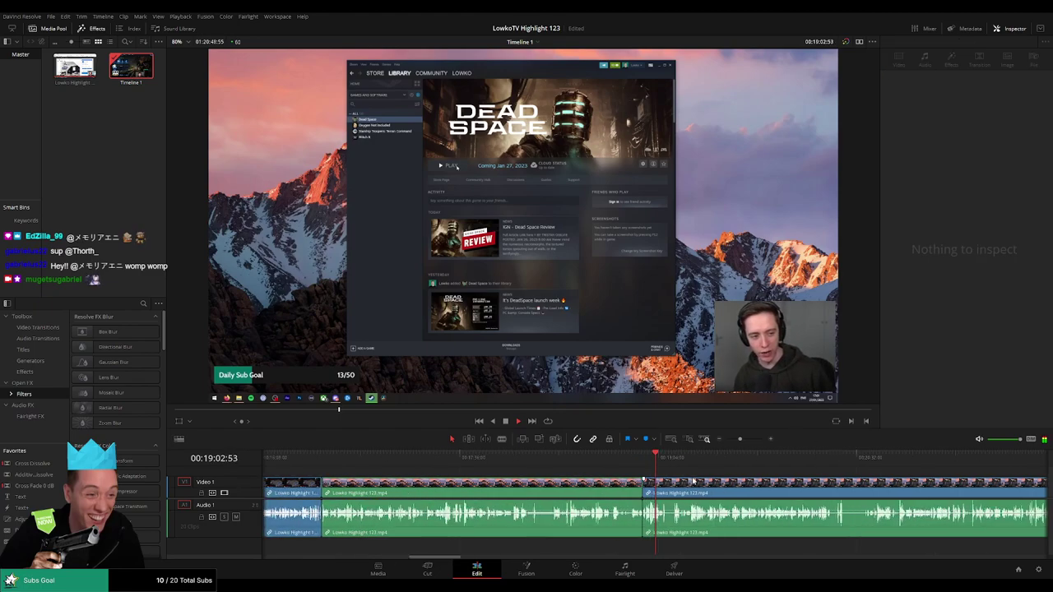
scroll(740, 483, right, 3)
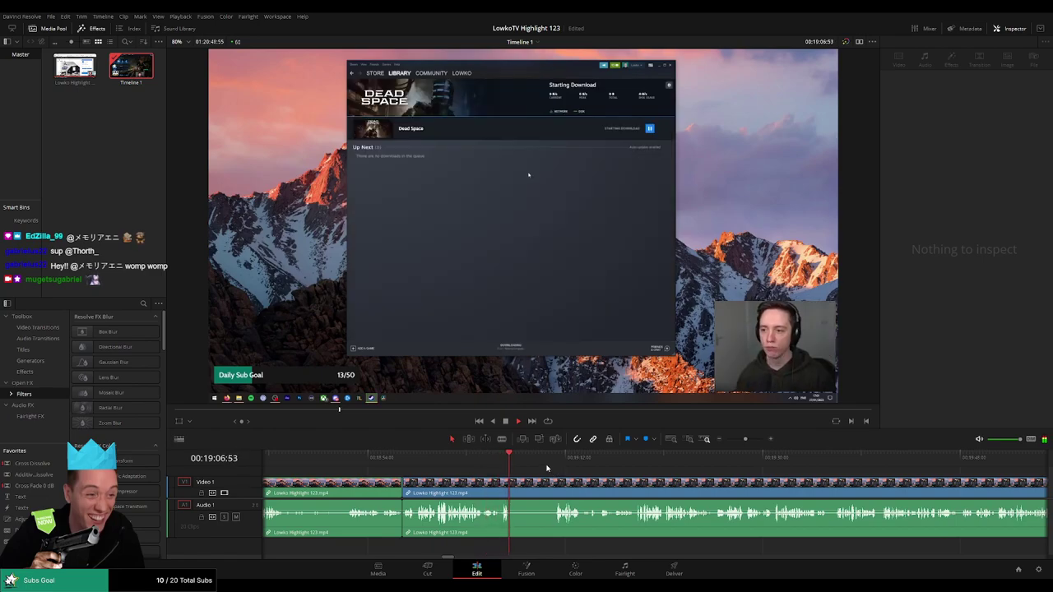
drag(529, 463, 553, 463)
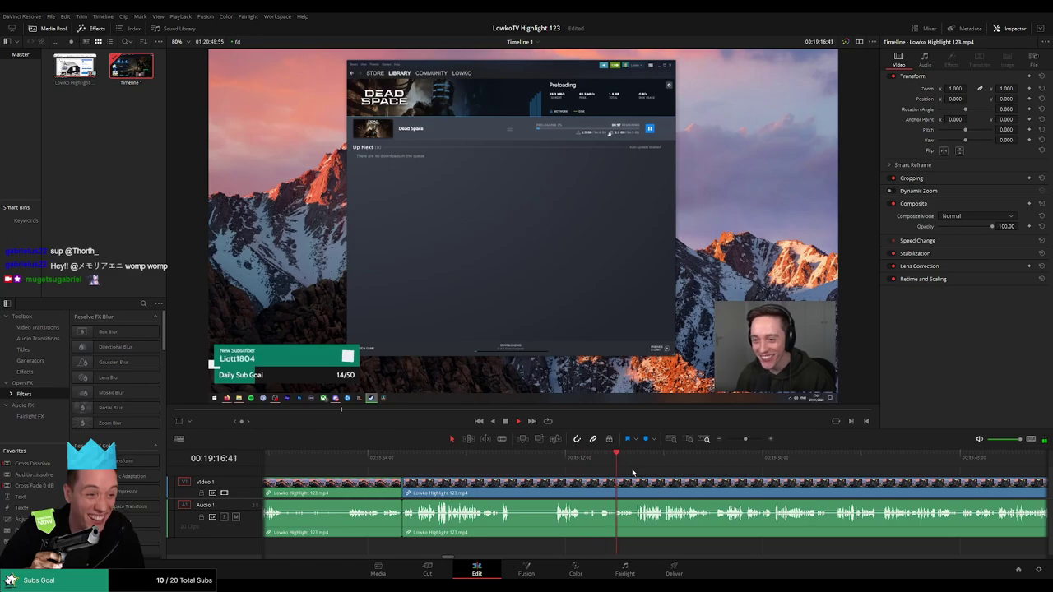
click(511, 466)
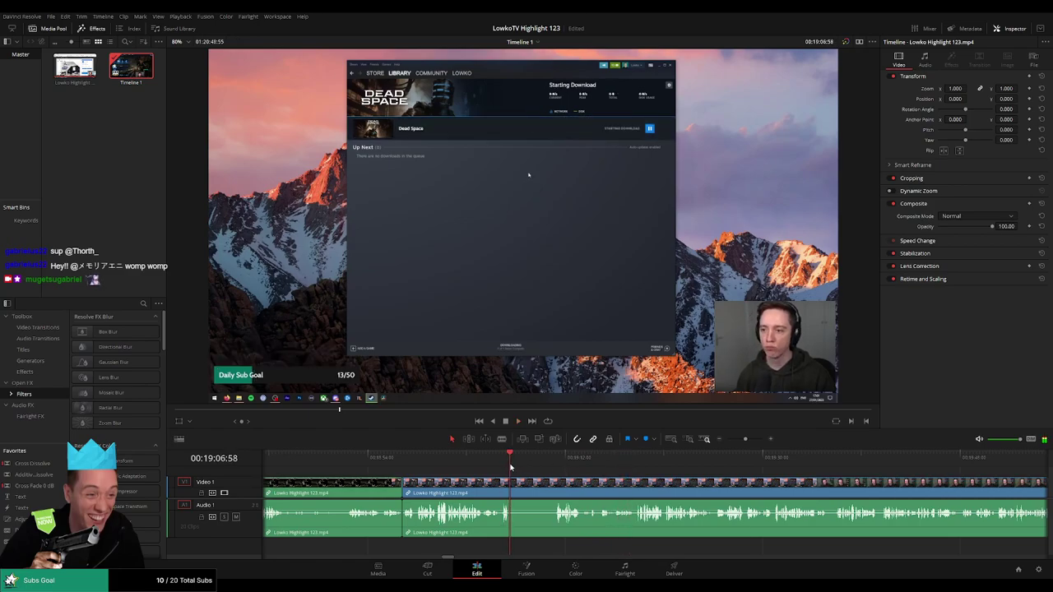
Place an Adjustment Clip on Video 2 at the playhead, resizing tracks so Video 1 stays visible.
drag(249, 499, 247, 505)
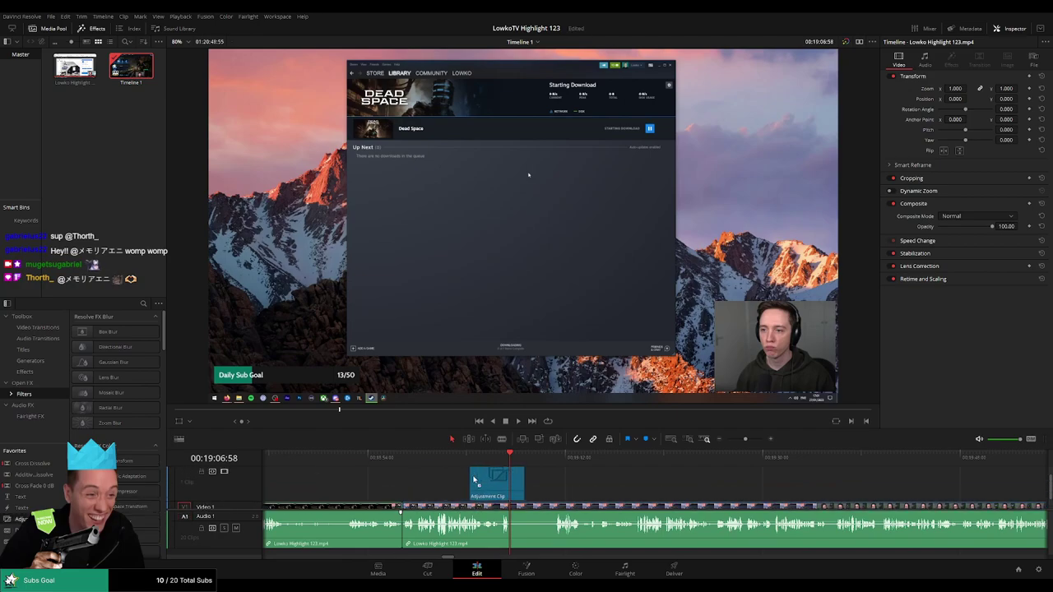
drag(123, 476, 505, 487)
scroll(246, 484, up, 1)
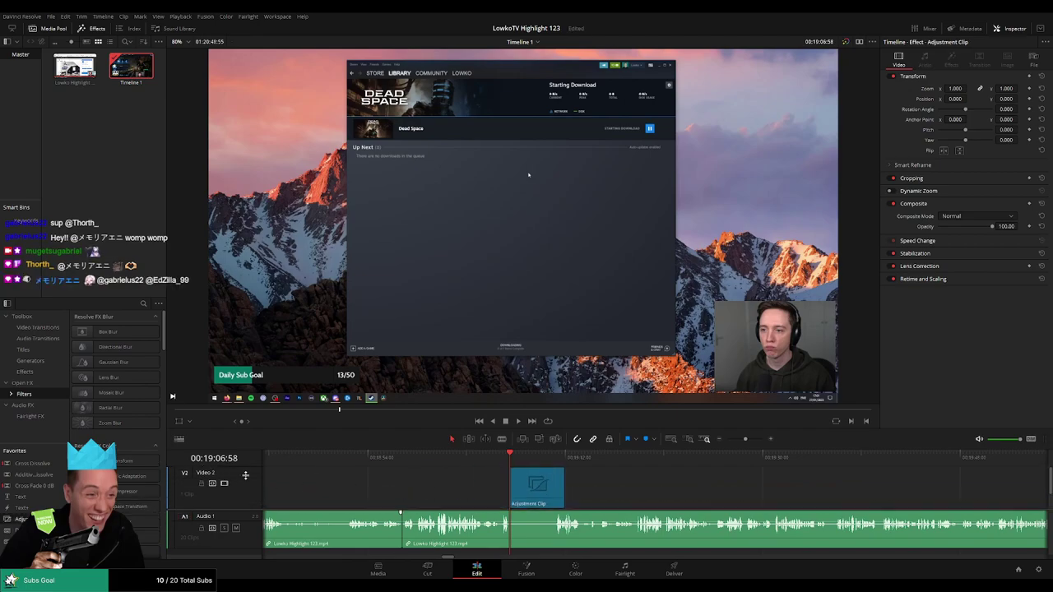
drag(245, 476, 307, 489)
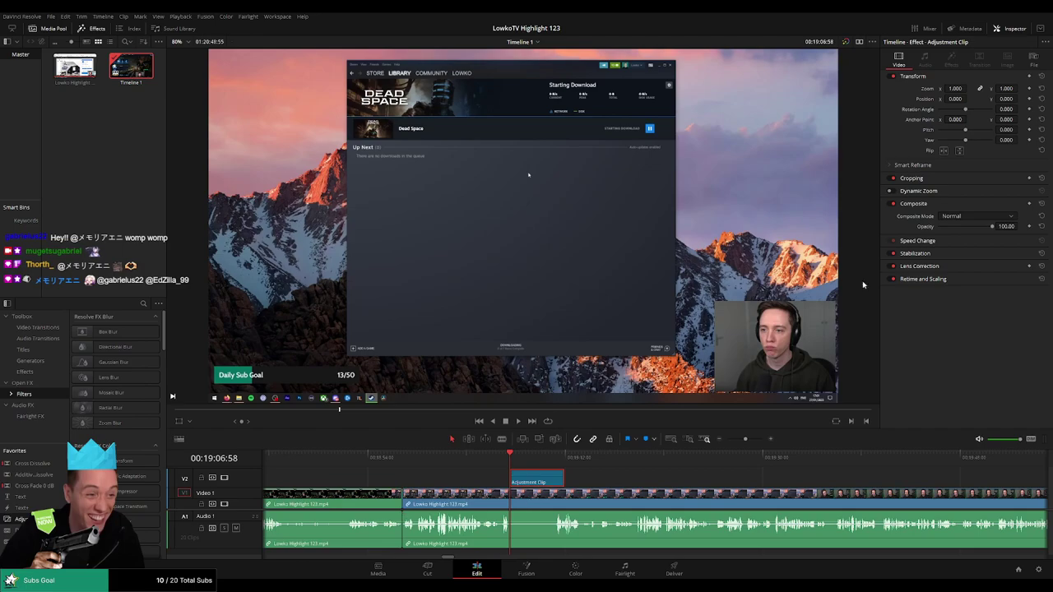
Set the adjustment clip's Zoom to 1.790 and Position Y to -312, then shorten its end.
drag(955, 88, 996, 88)
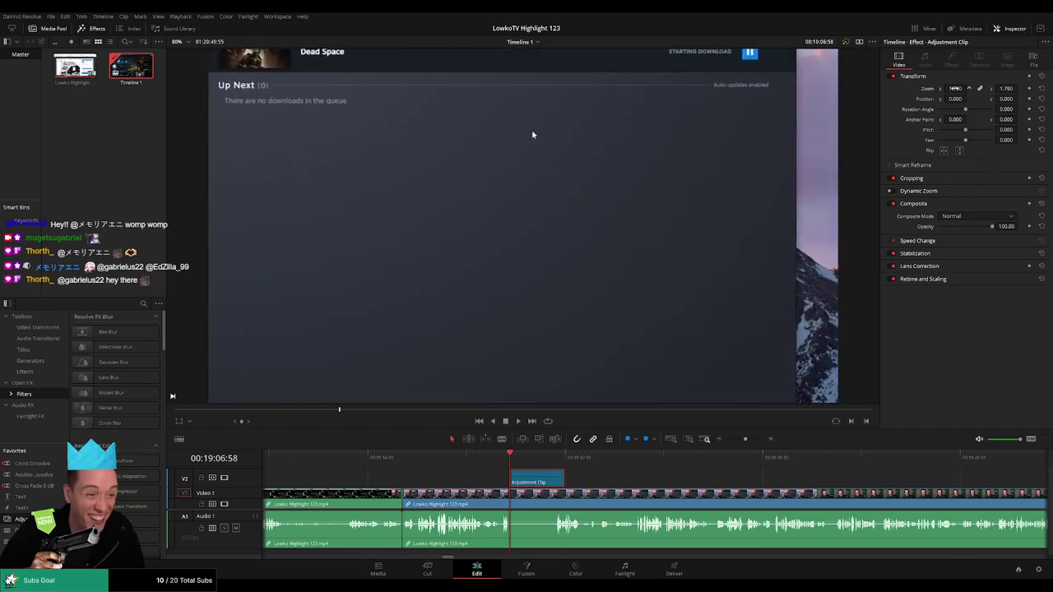
drag(532, 134, 532, 237)
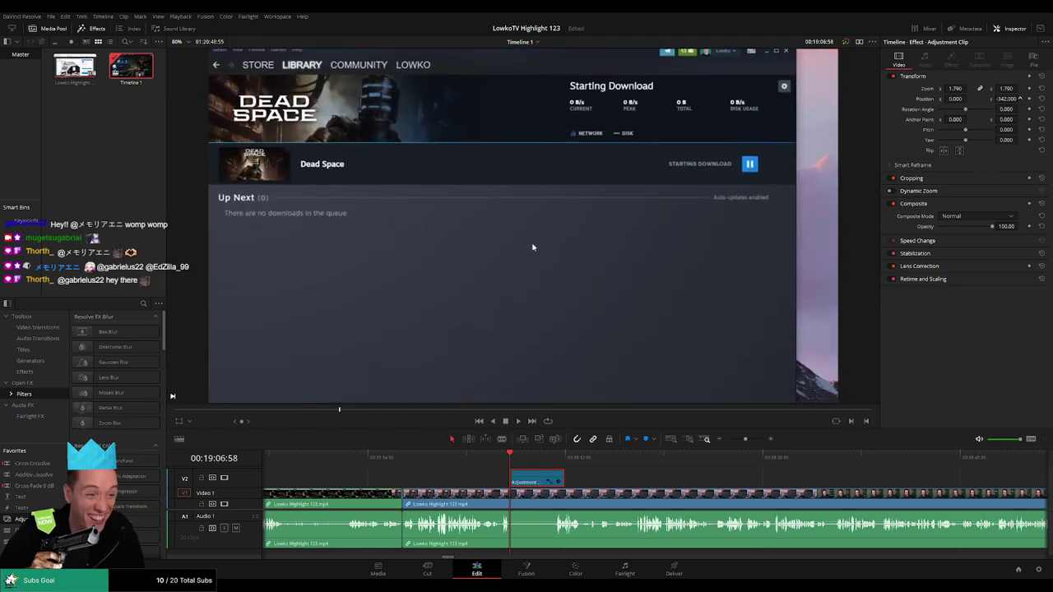
key(space)
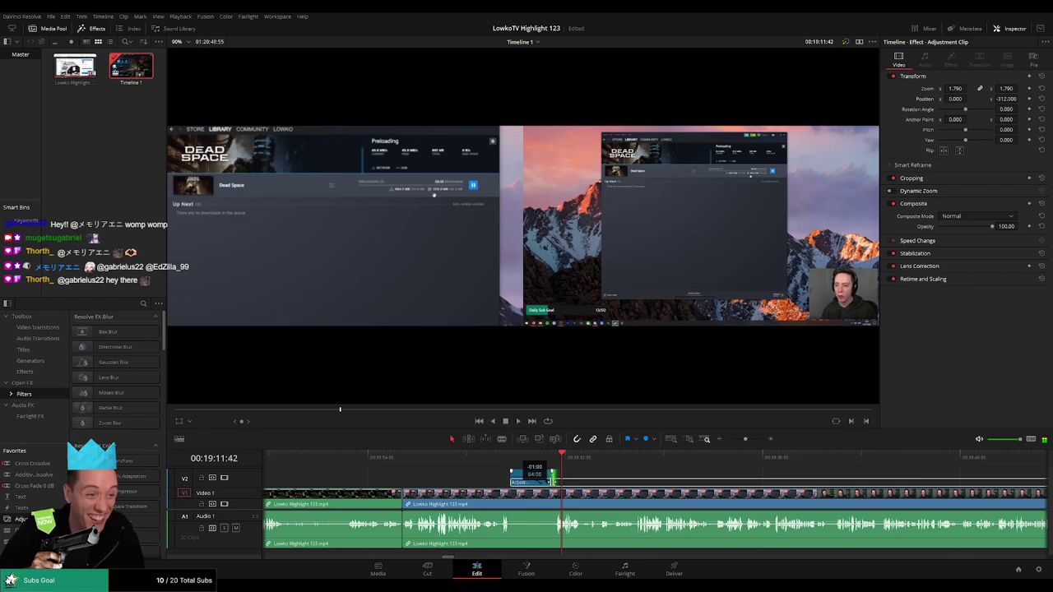
drag(563, 482, 547, 481)
click(546, 459)
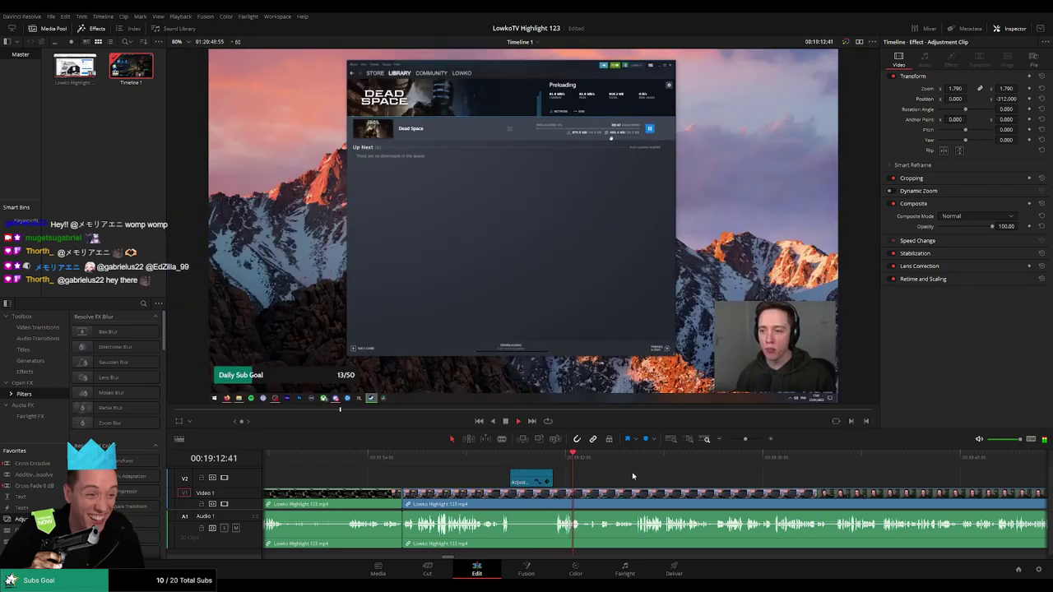
Scroll the timeline along during playback into the webcam-and-chat footage near 20:18, focusing the main Lowko Highlight clip.
scroll(549, 475, right, 3)
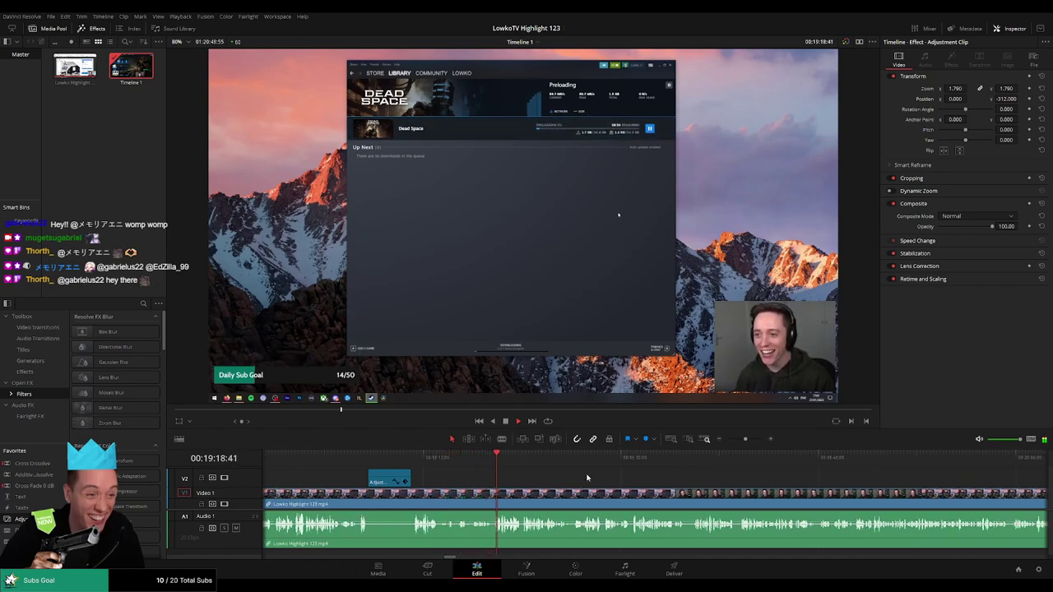
scroll(593, 478, right, 3)
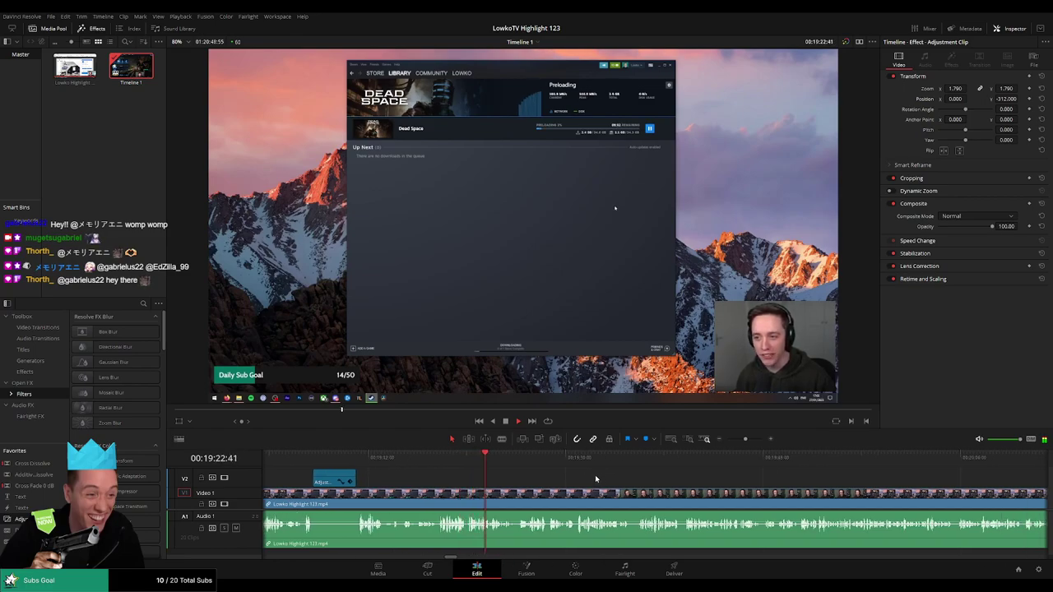
scroll(597, 479, right, 3)
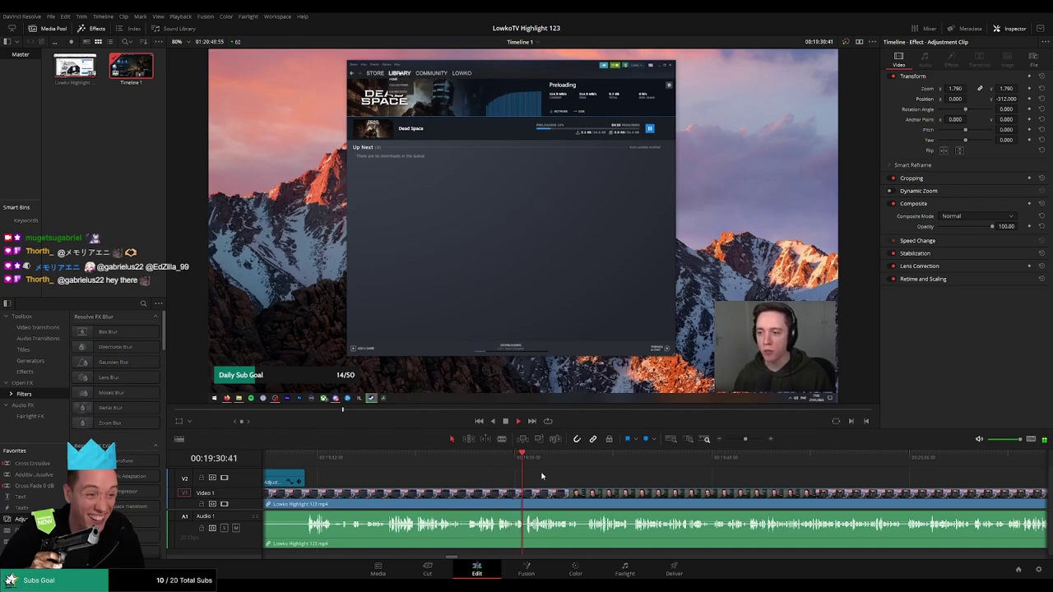
scroll(559, 475, right, 3)
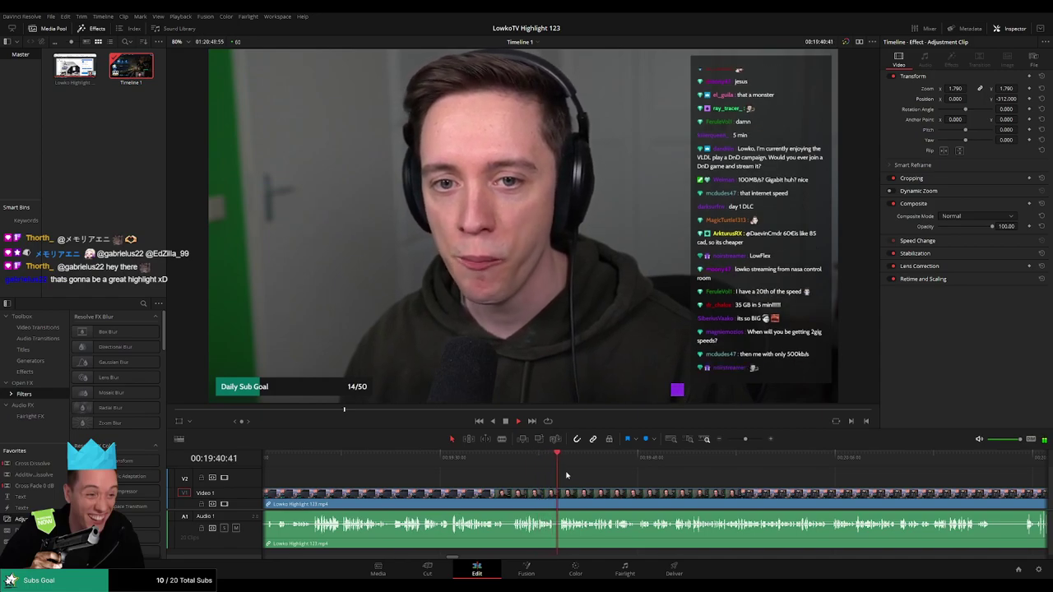
scroll(559, 477, right, 2)
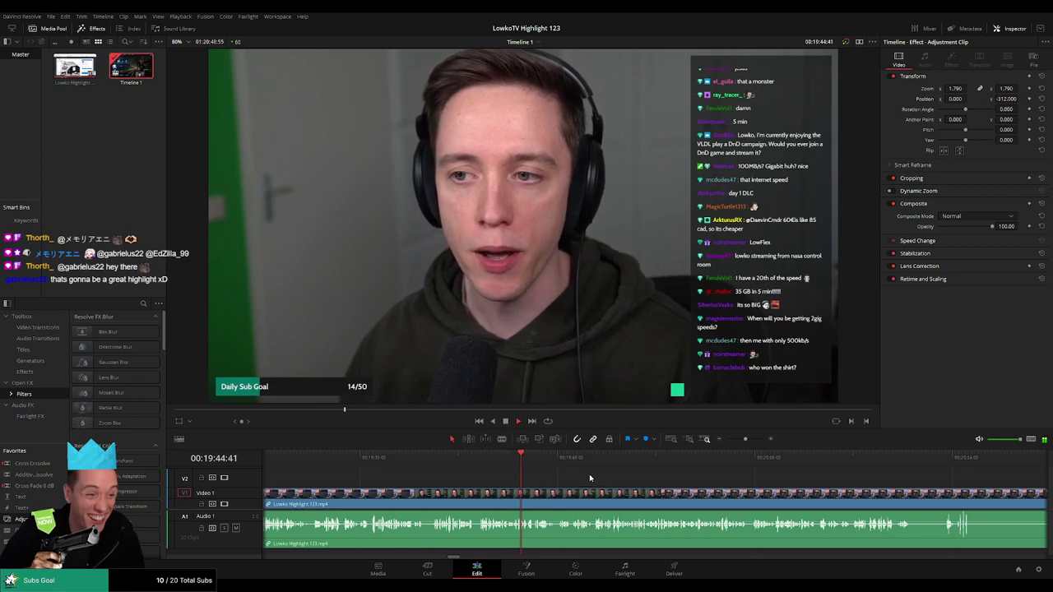
scroll(576, 477, right, 2)
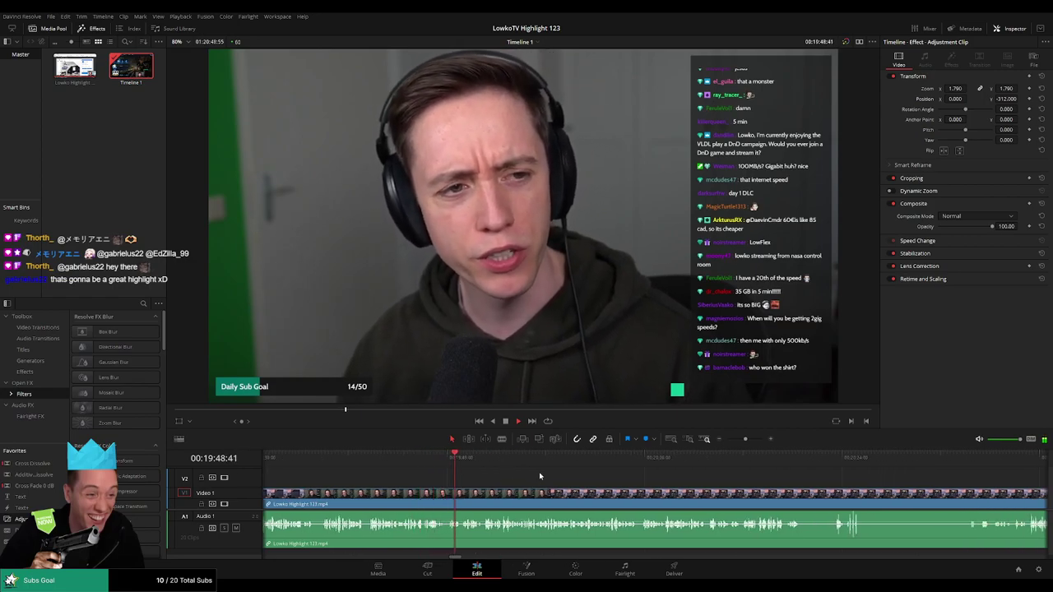
scroll(535, 478, right, 2)
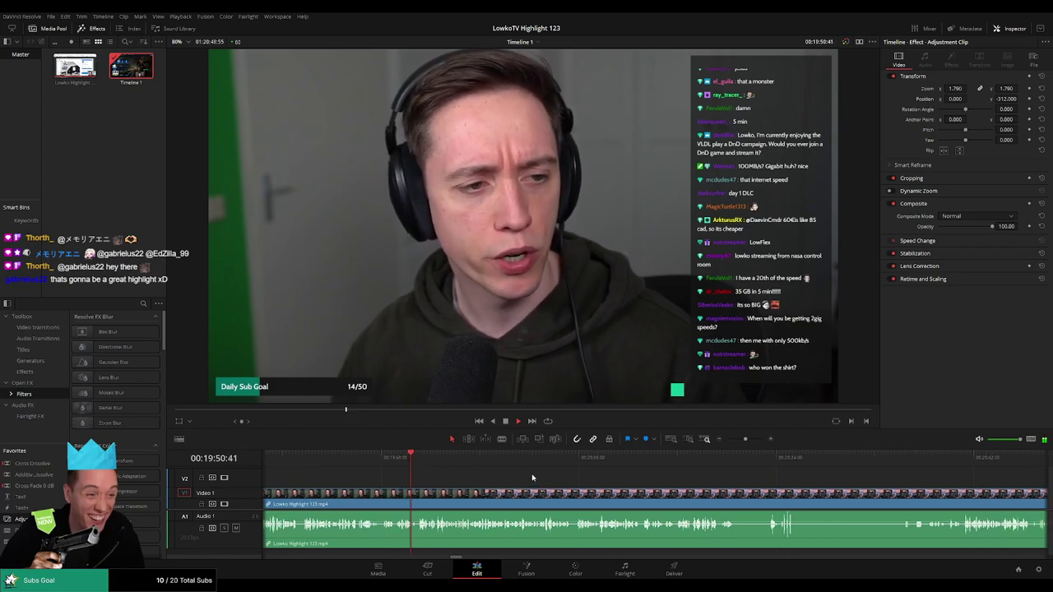
key(Delete)
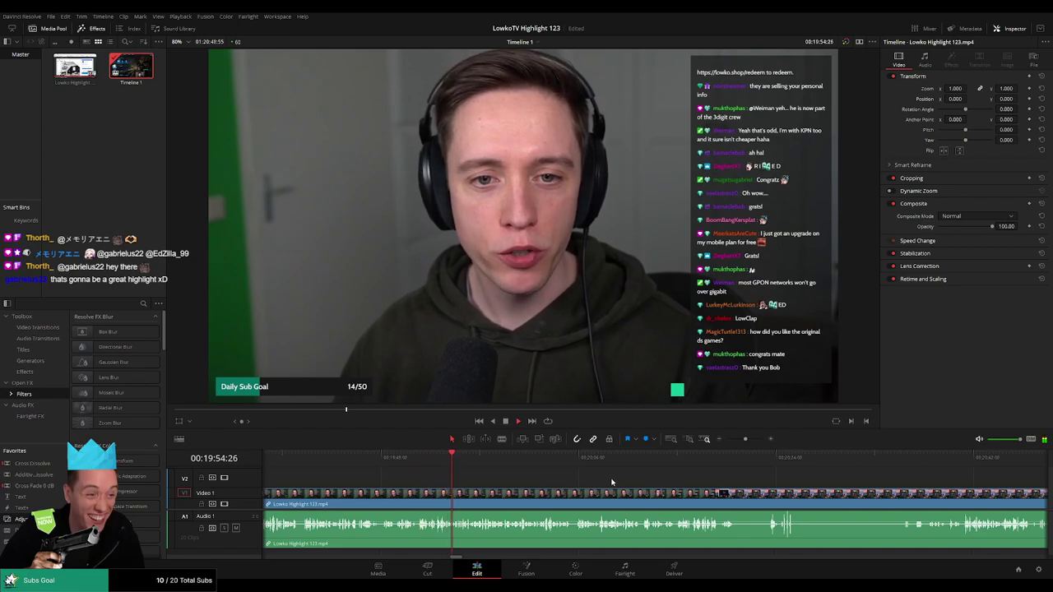
scroll(559, 480, right, 3)
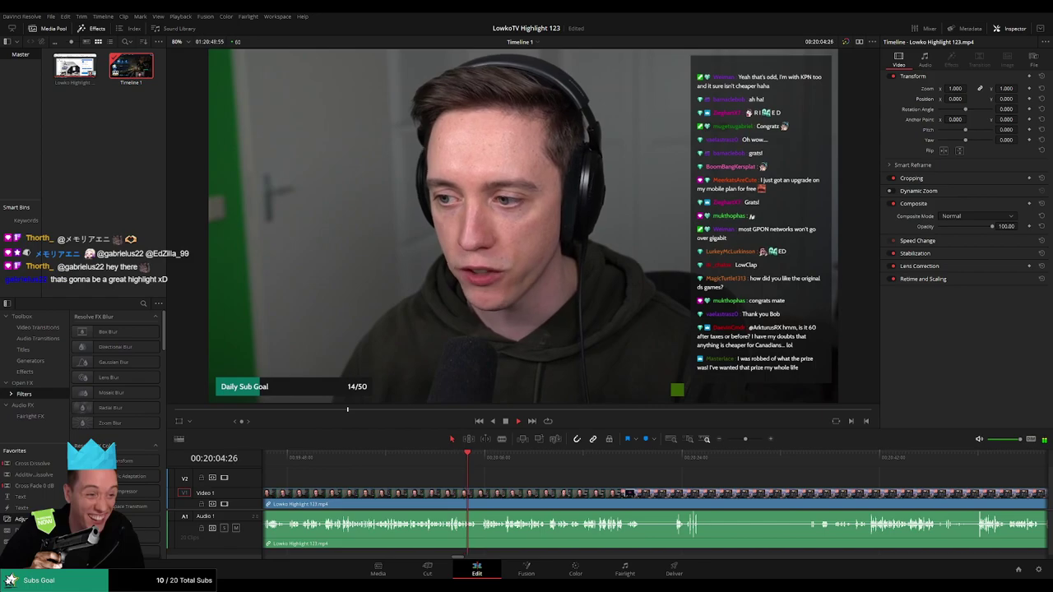
scroll(511, 478, right, 3)
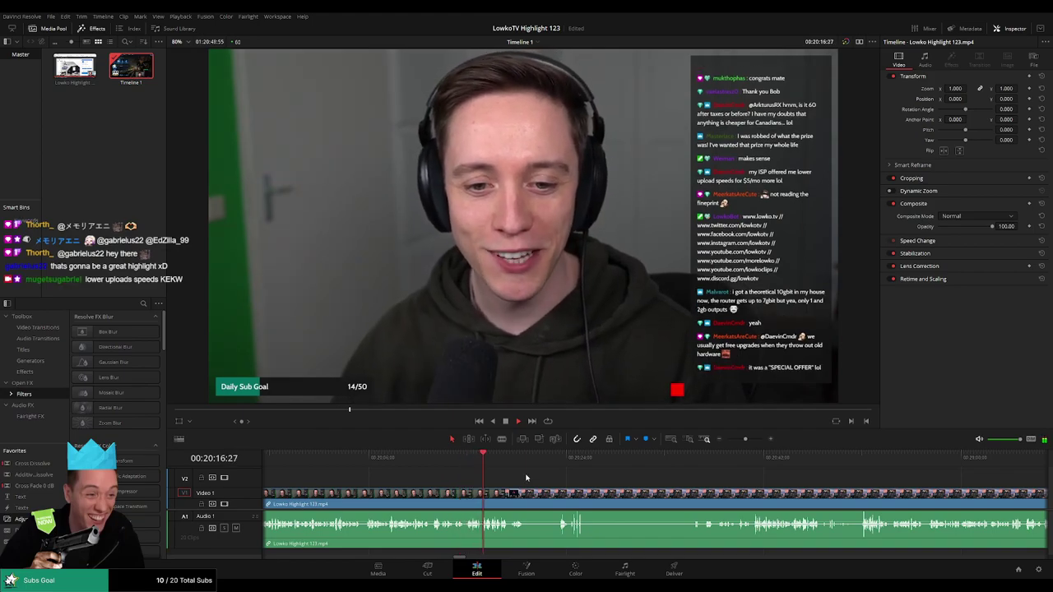
scroll(498, 488, right, 2)
scroll(510, 485, right, 1)
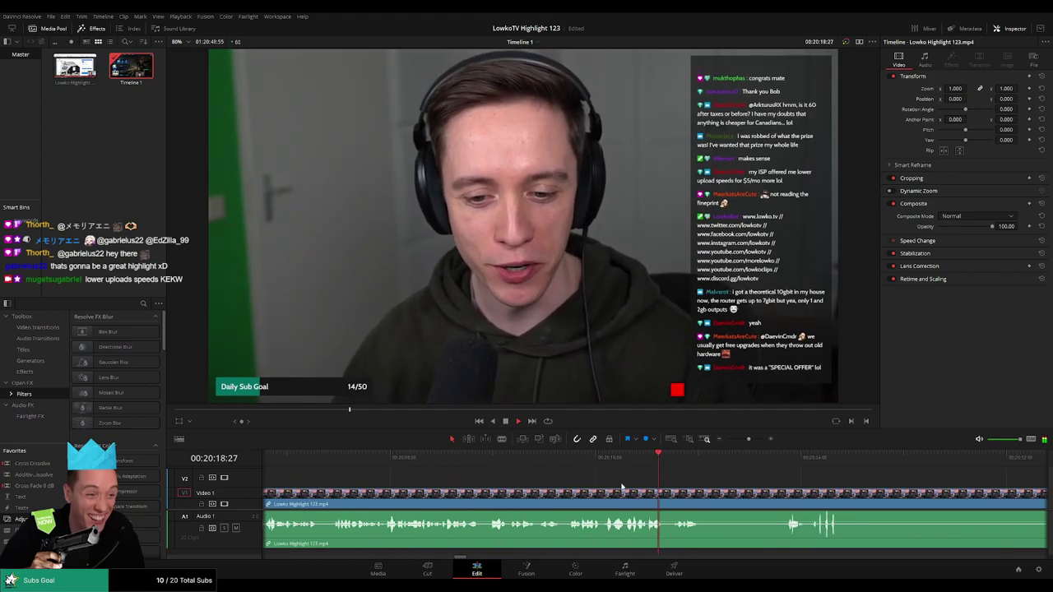
Scroll along and jump the playhead ahead to the YouTube speed test footage near 20:51.
scroll(543, 477, right, 1)
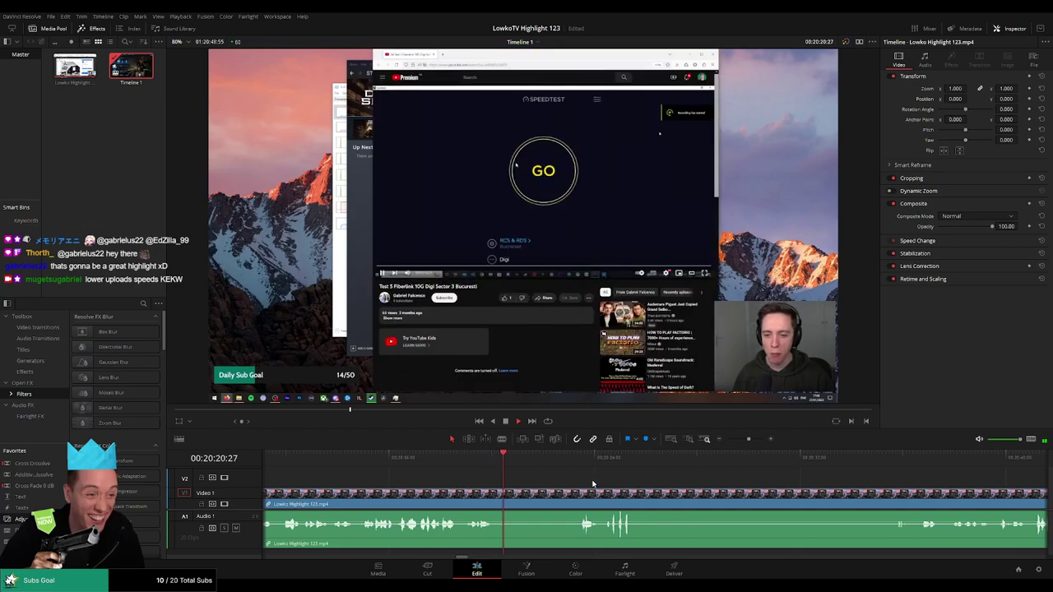
scroll(502, 470, right, 3)
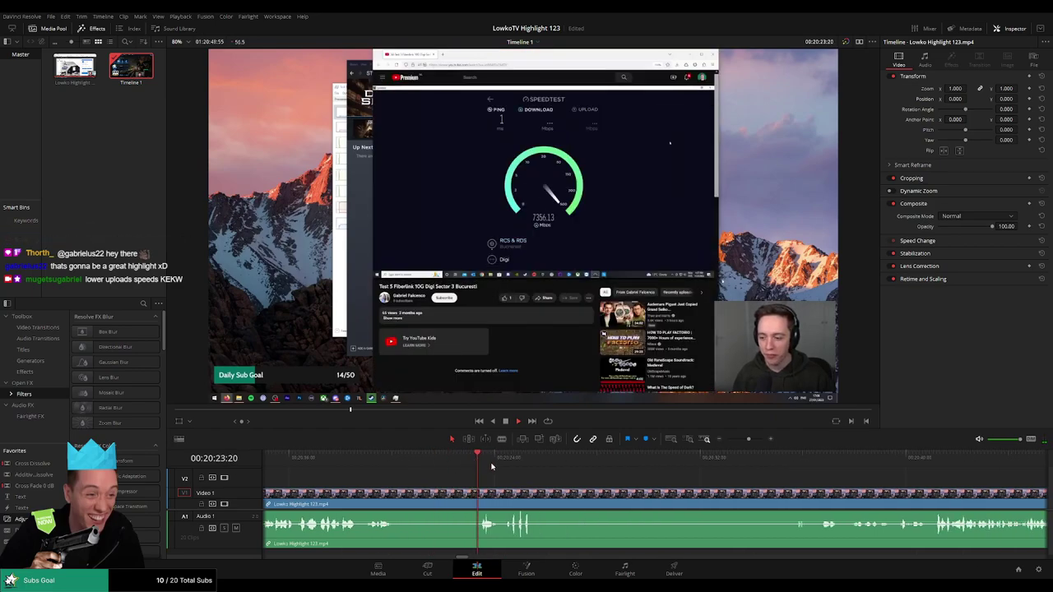
scroll(577, 473, right, 3)
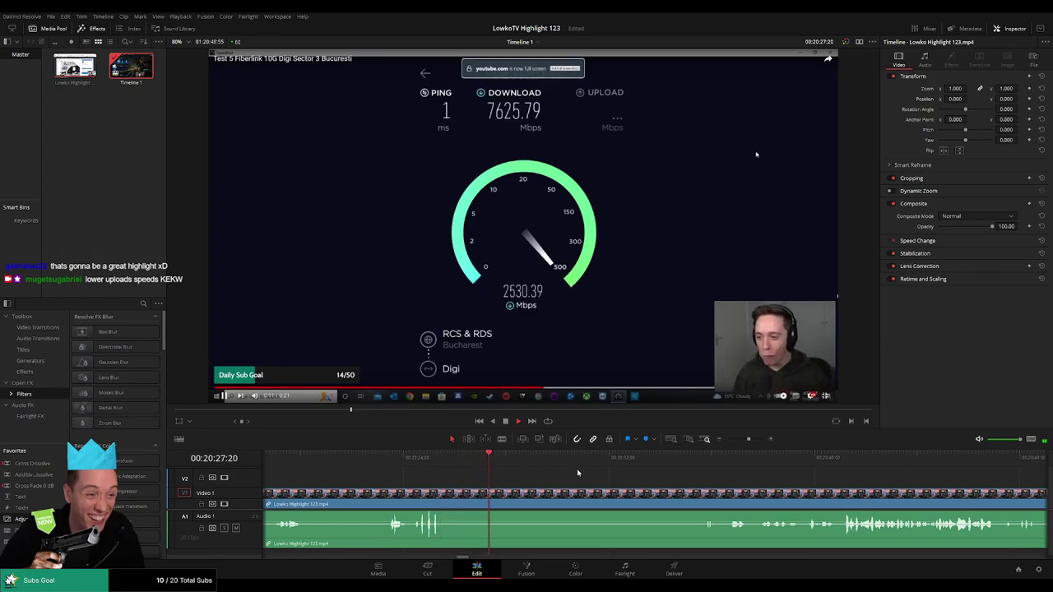
scroll(626, 474, right, 4)
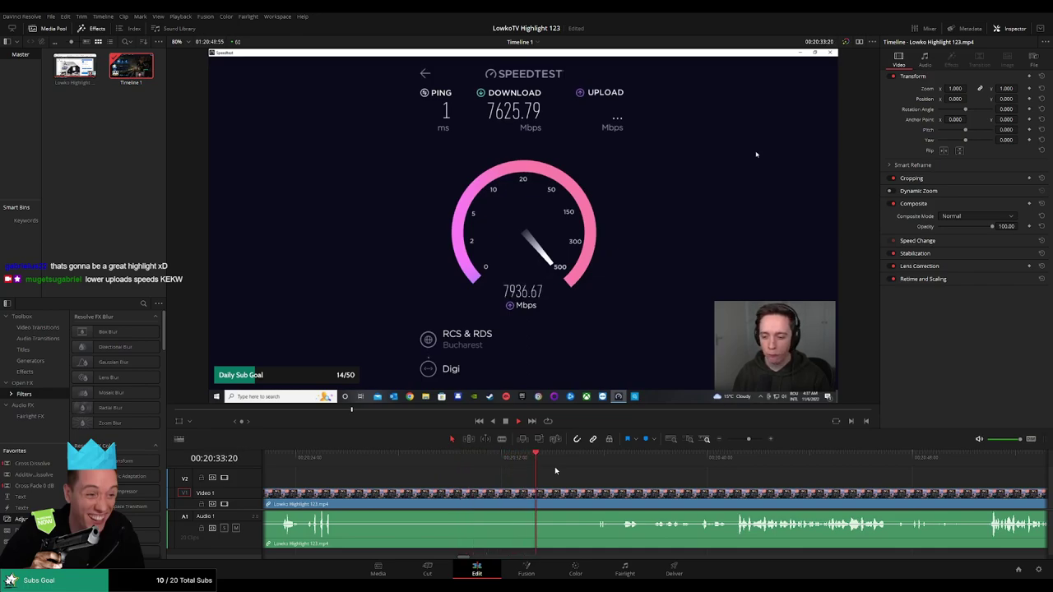
click(579, 458)
scroll(625, 474, right, 4)
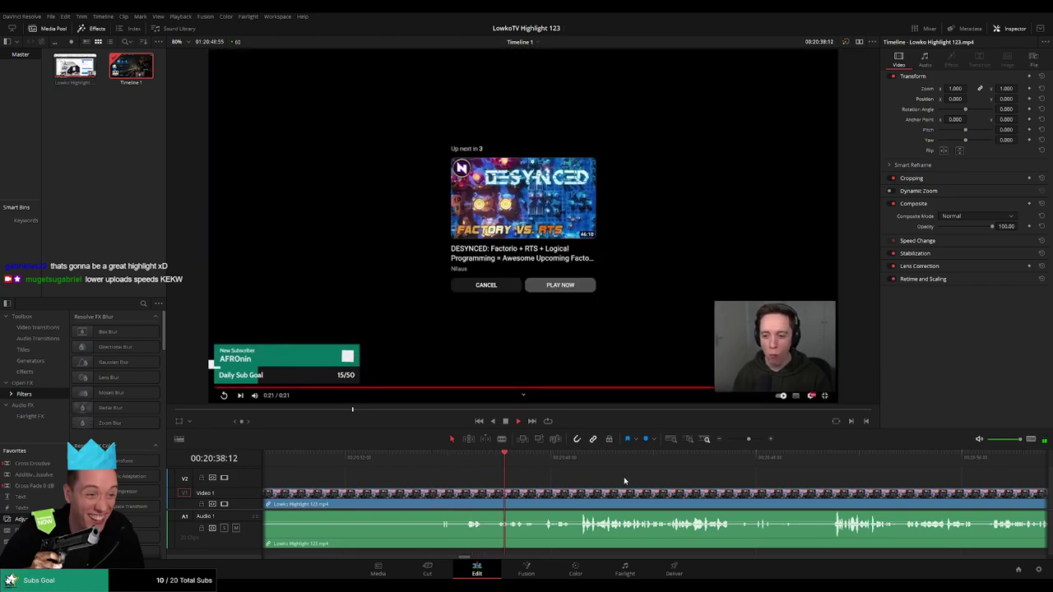
scroll(527, 474, right, 4)
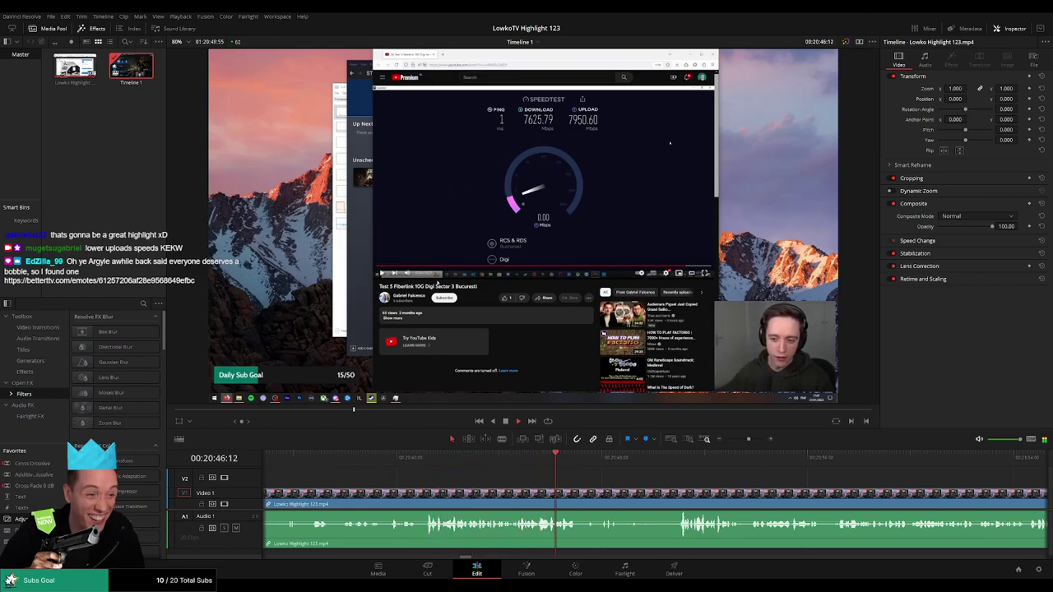
scroll(497, 473, right, 3)
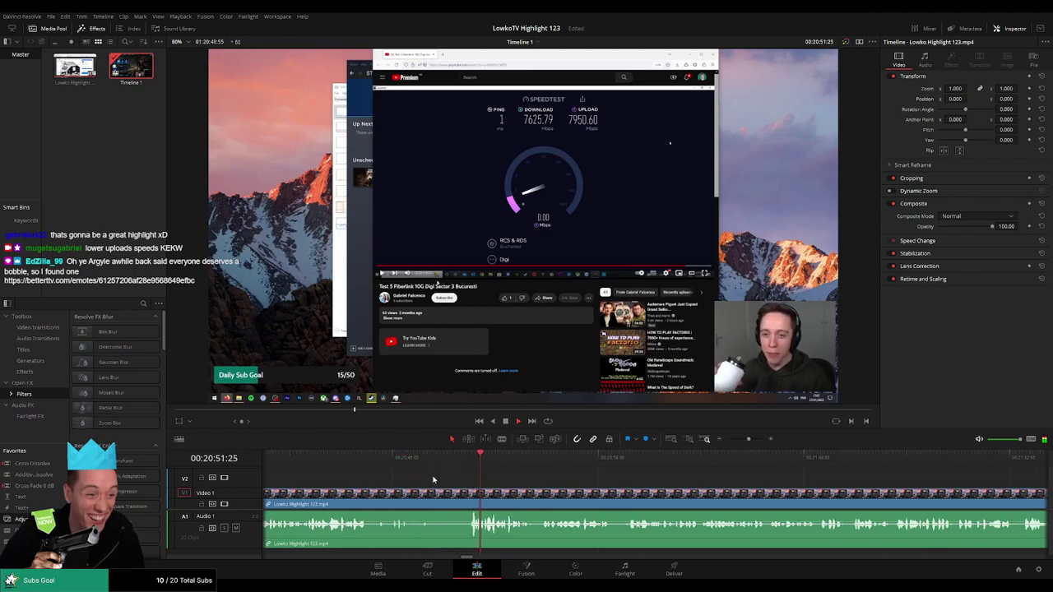
Blade at both ends of the 20:49–20:50 stretch and delete the piece between, closing the gap.
drag(433, 480, 423, 485)
key(b)
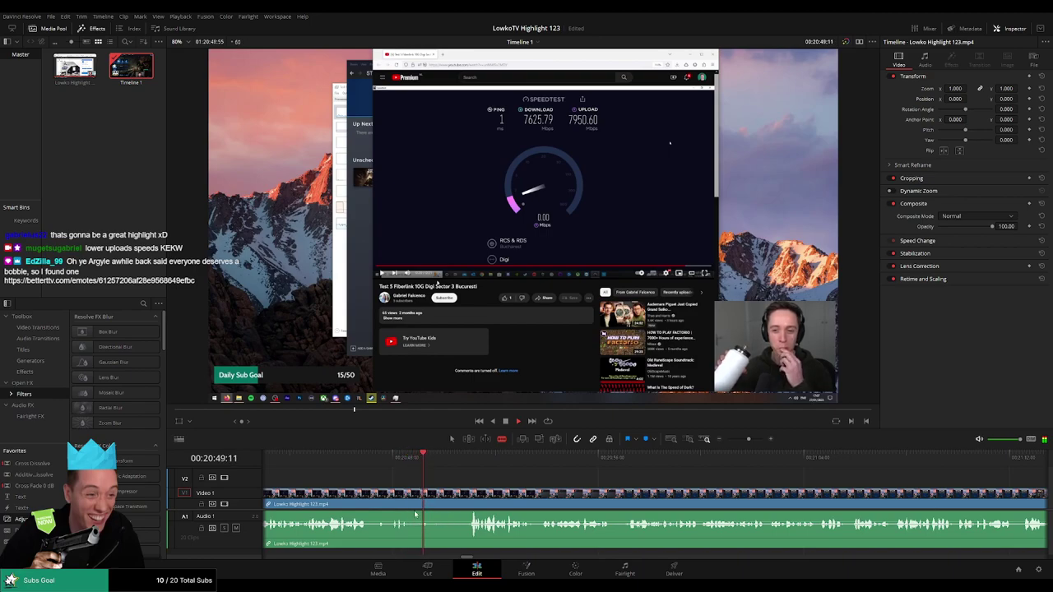
click(411, 514)
click(471, 512)
key(a)
click(456, 507)
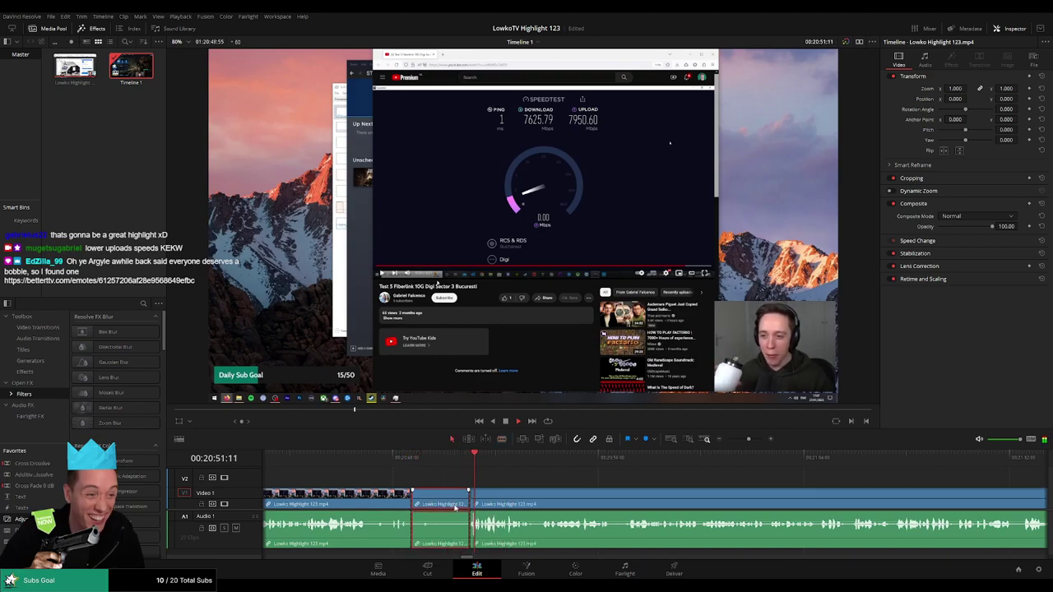
key(Delete)
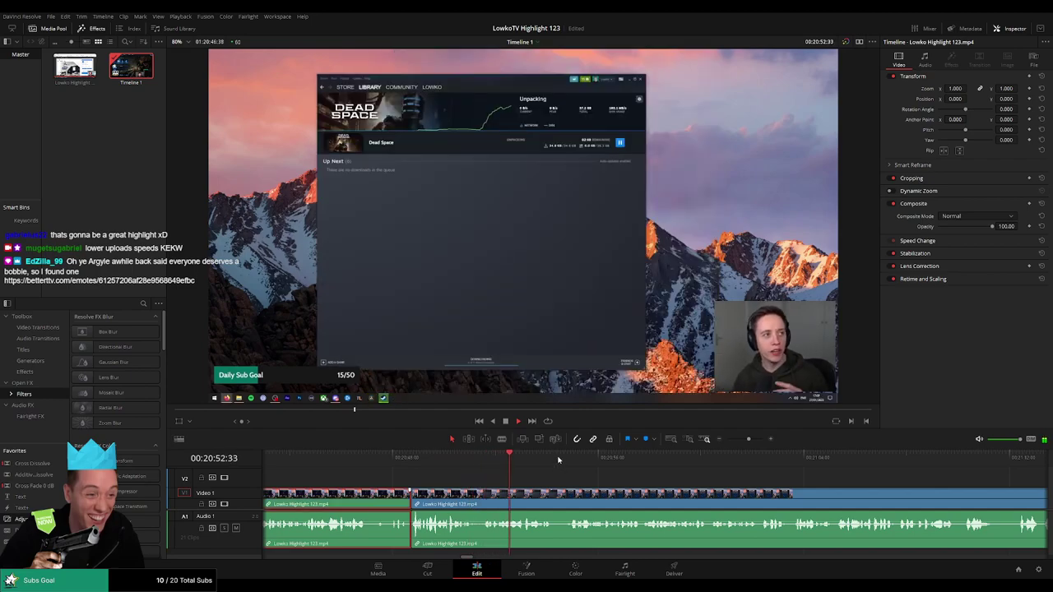
click(560, 474)
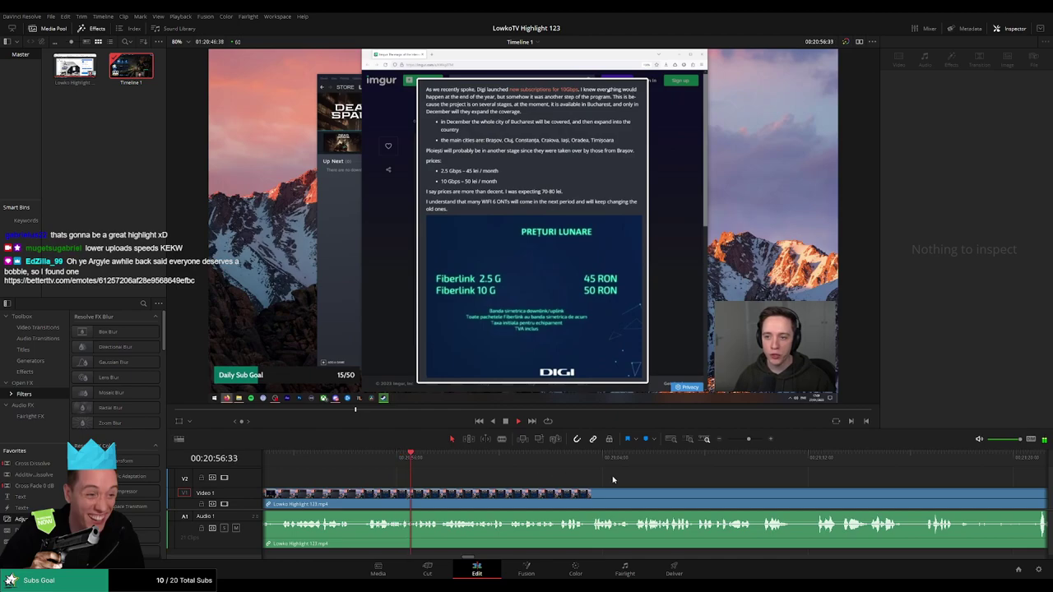
drag(613, 480, 429, 476)
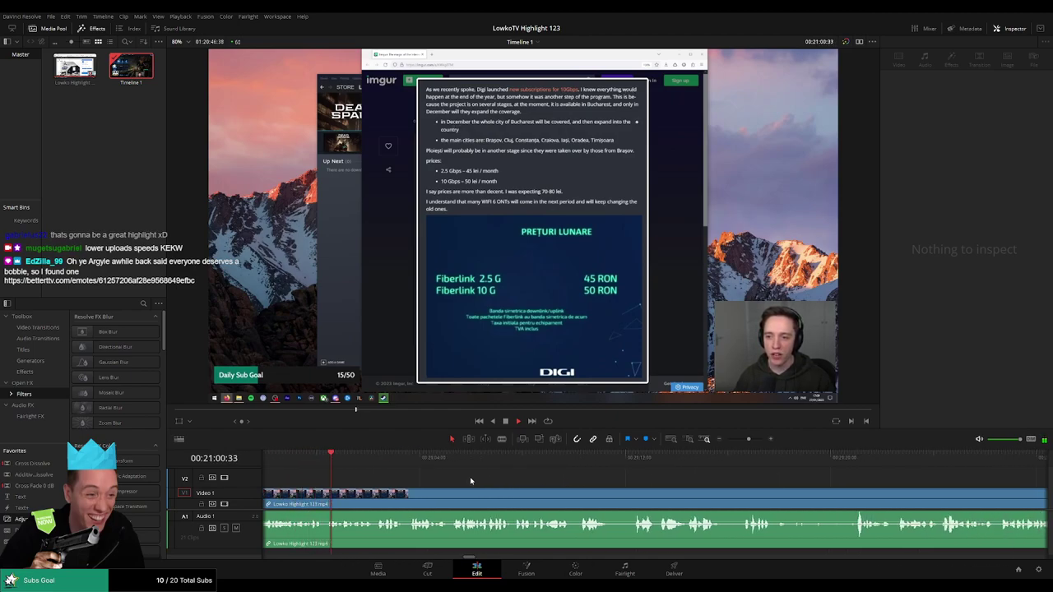
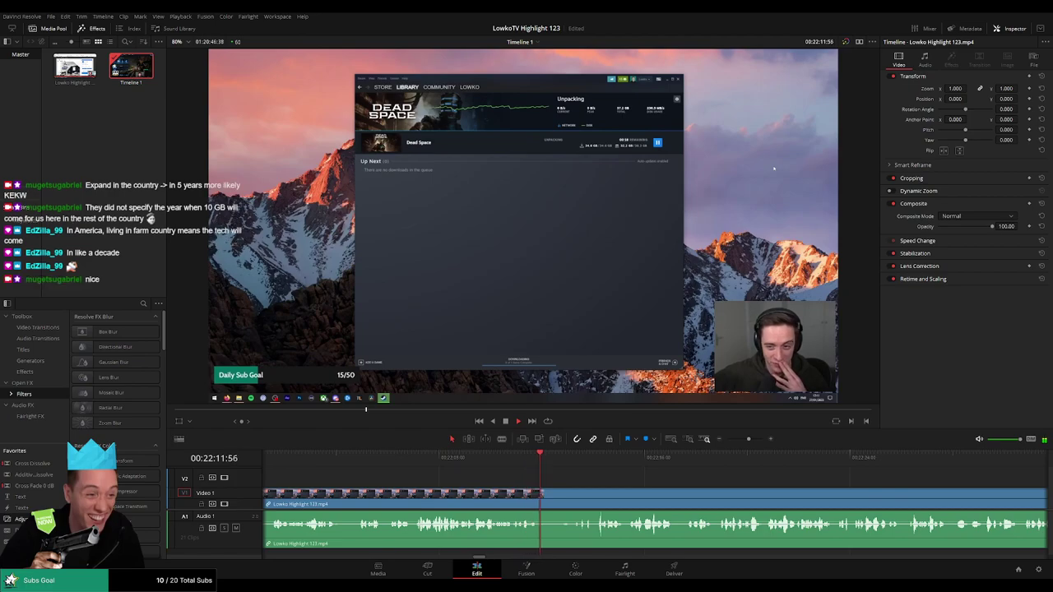
Locate the unwanted stretch near 22:28 and blade the clip at its start and end.
scroll(696, 485, right, 3)
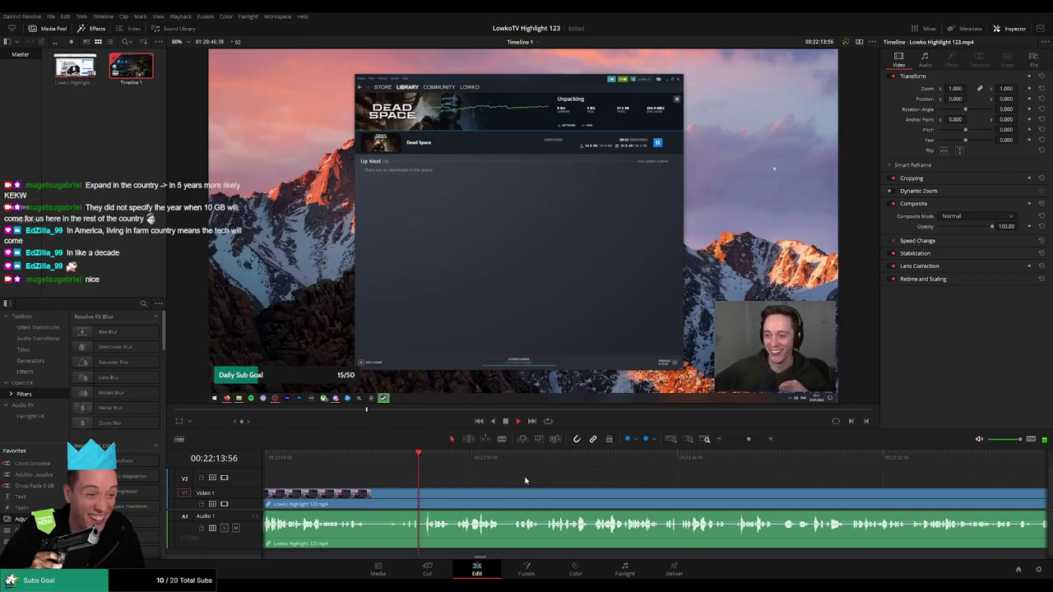
scroll(608, 479, right, 2)
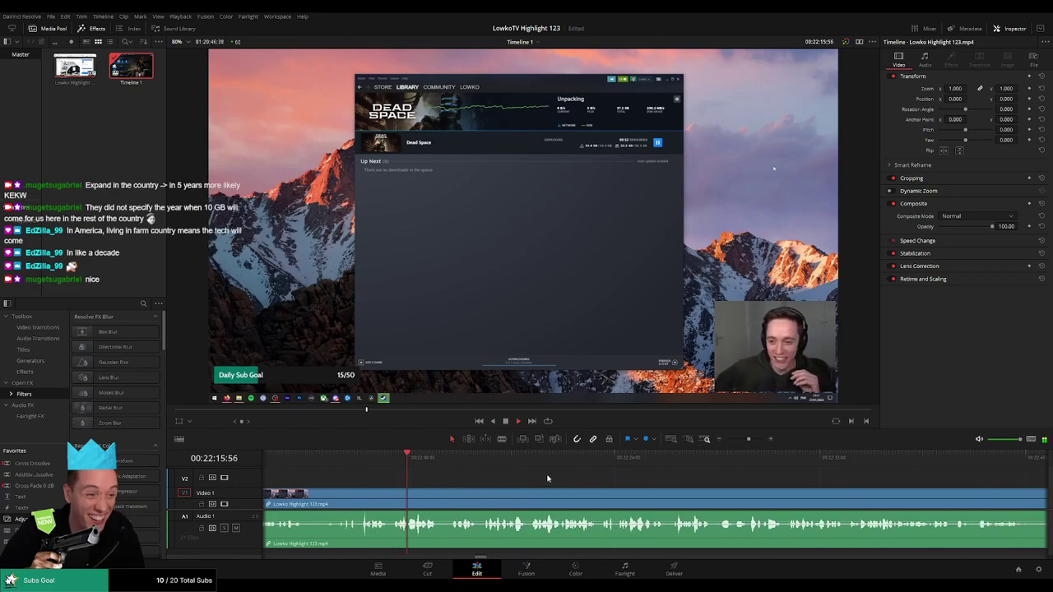
scroll(522, 477, right, 2)
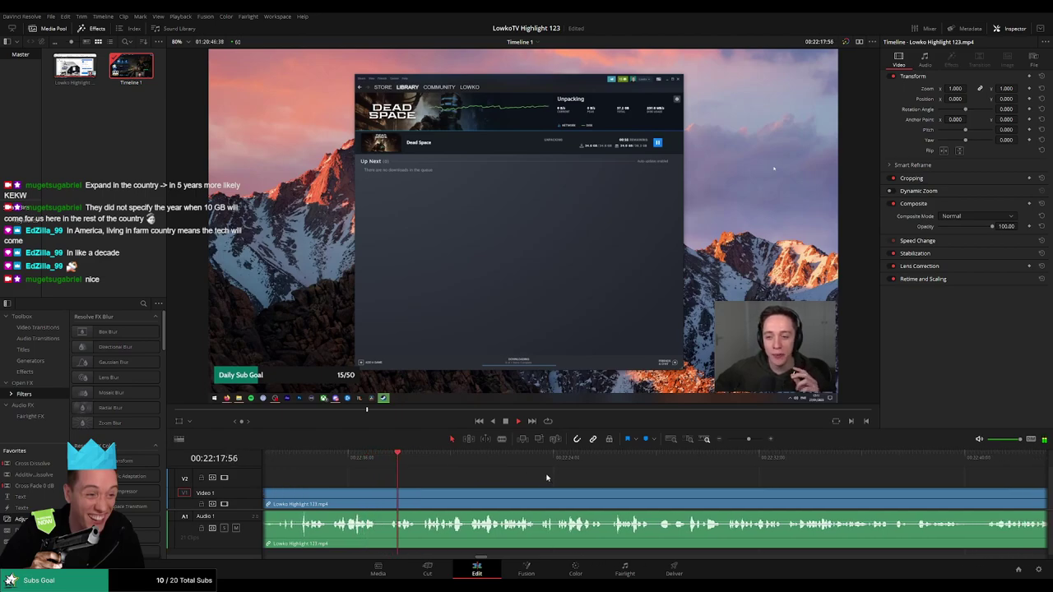
scroll(547, 478, right, 2)
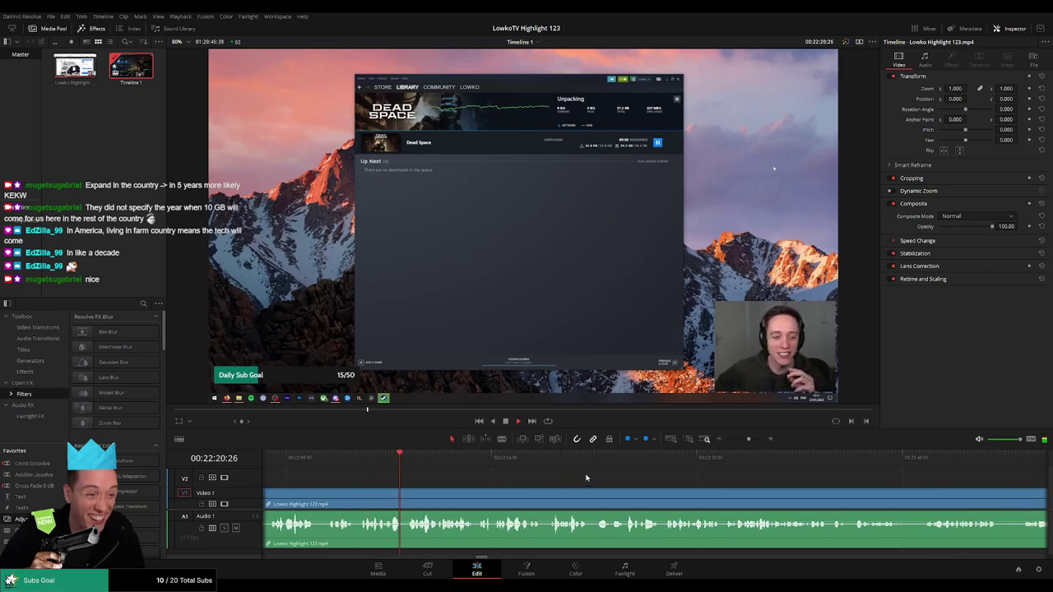
scroll(591, 478, right, 2)
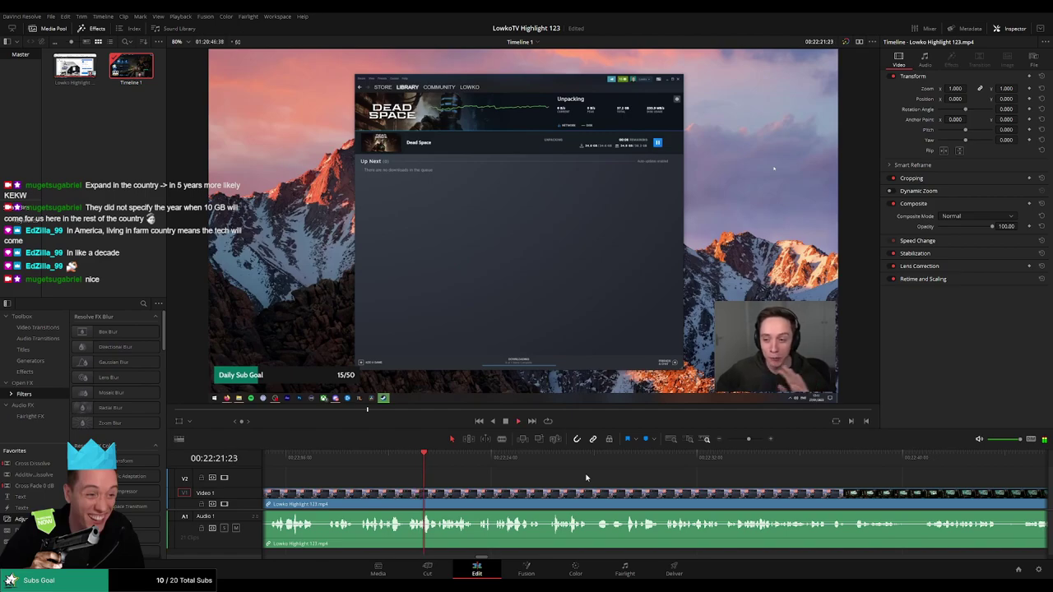
scroll(581, 479, right, 2)
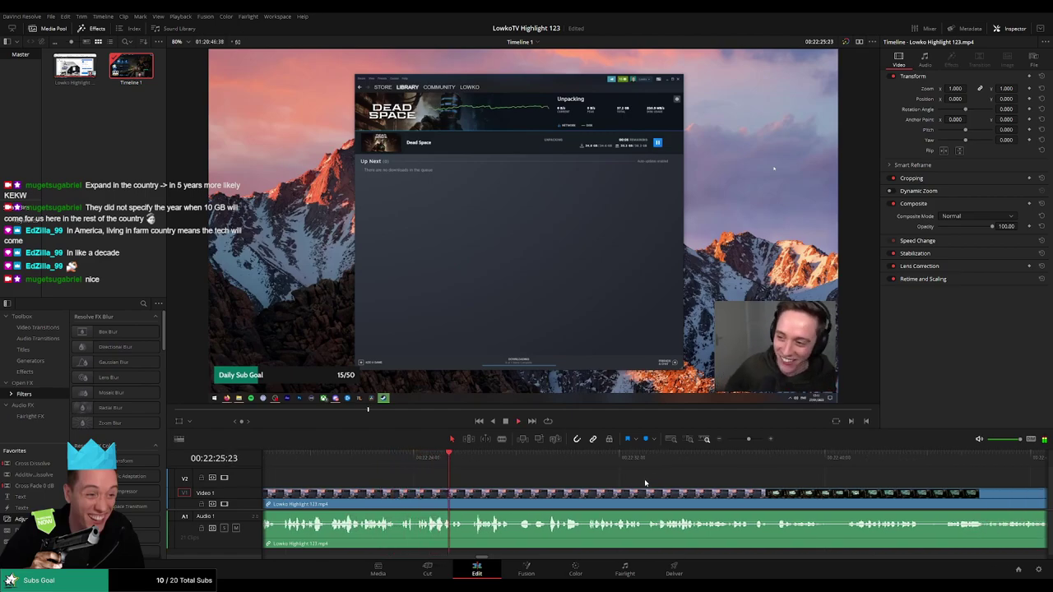
scroll(645, 479, right, 2)
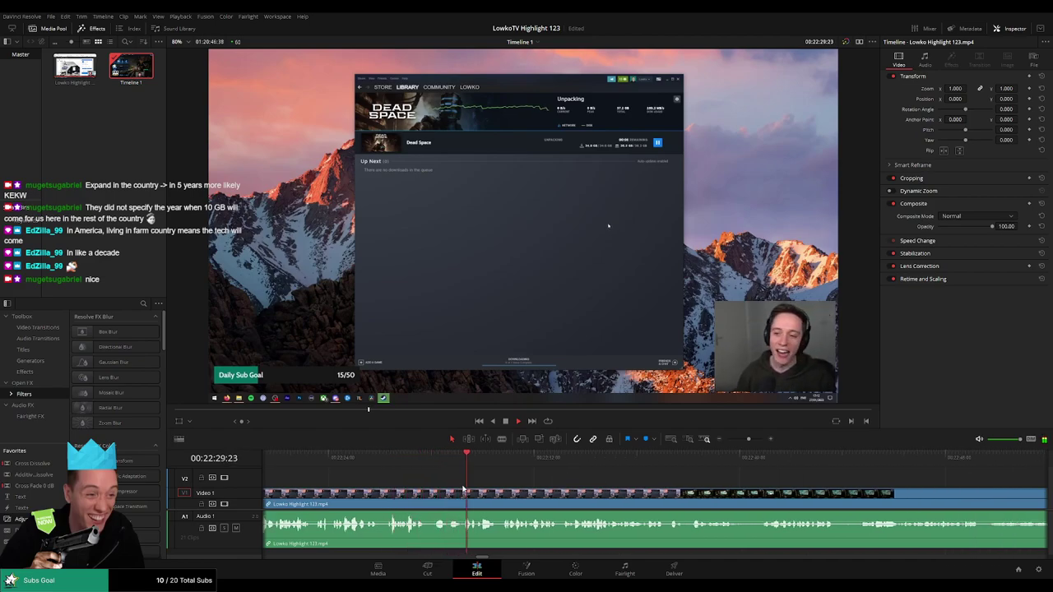
scroll(449, 492, up, 2)
click(512, 498)
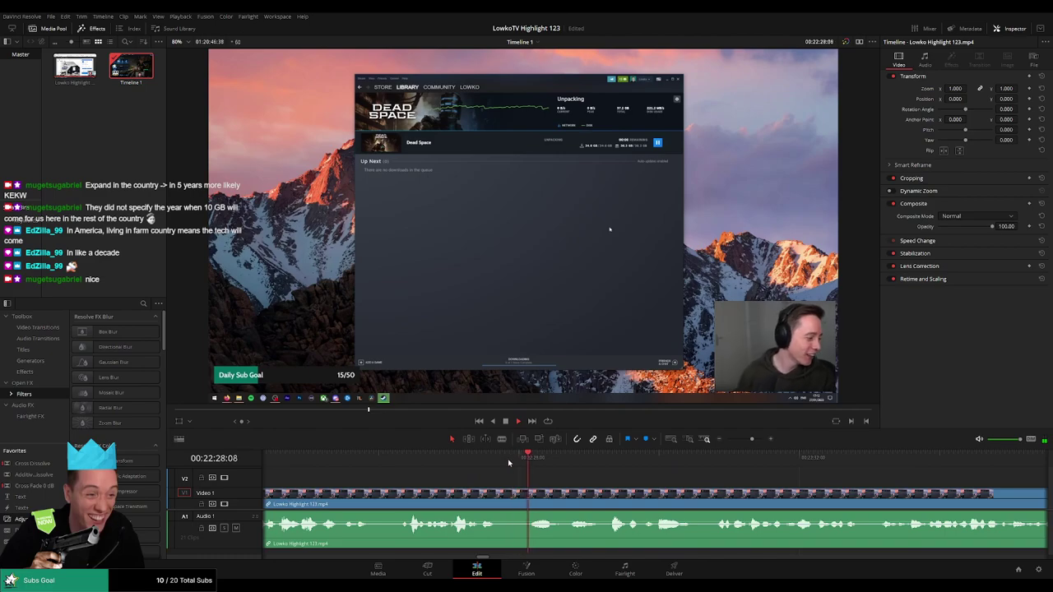
key(b)
click(506, 498)
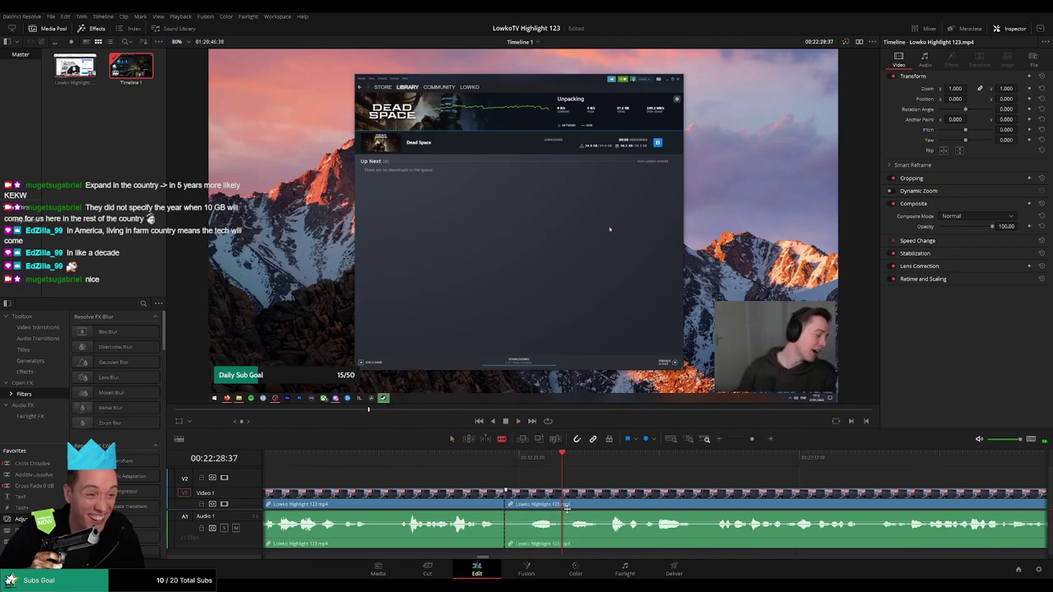
click(576, 506)
Delete the piece between the cuts to close the gap, then review around the joined cut.
key(a)
click(554, 505)
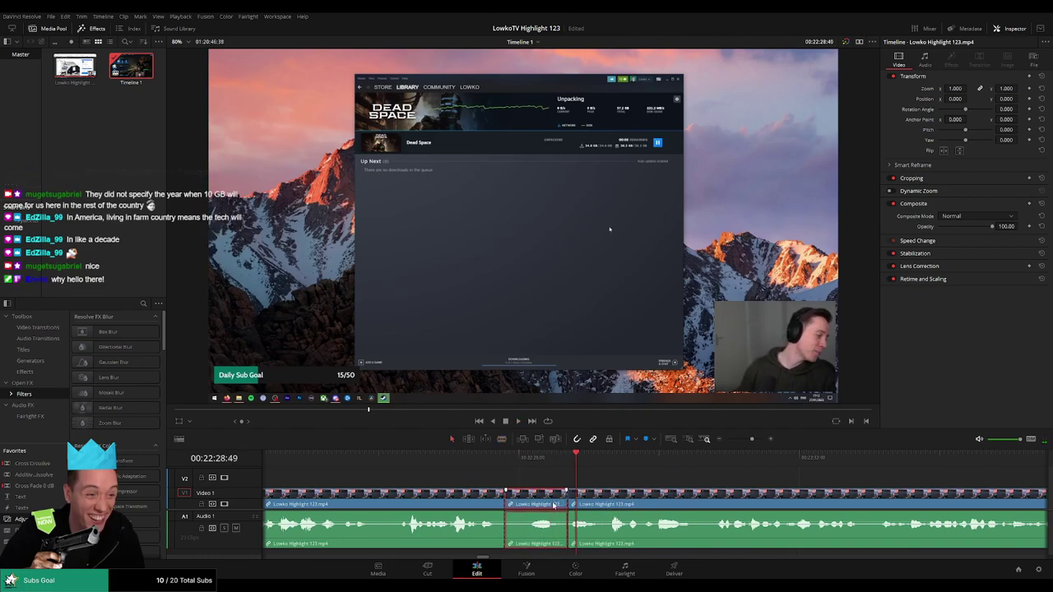
key(Delete)
scroll(576, 507, down, 2)
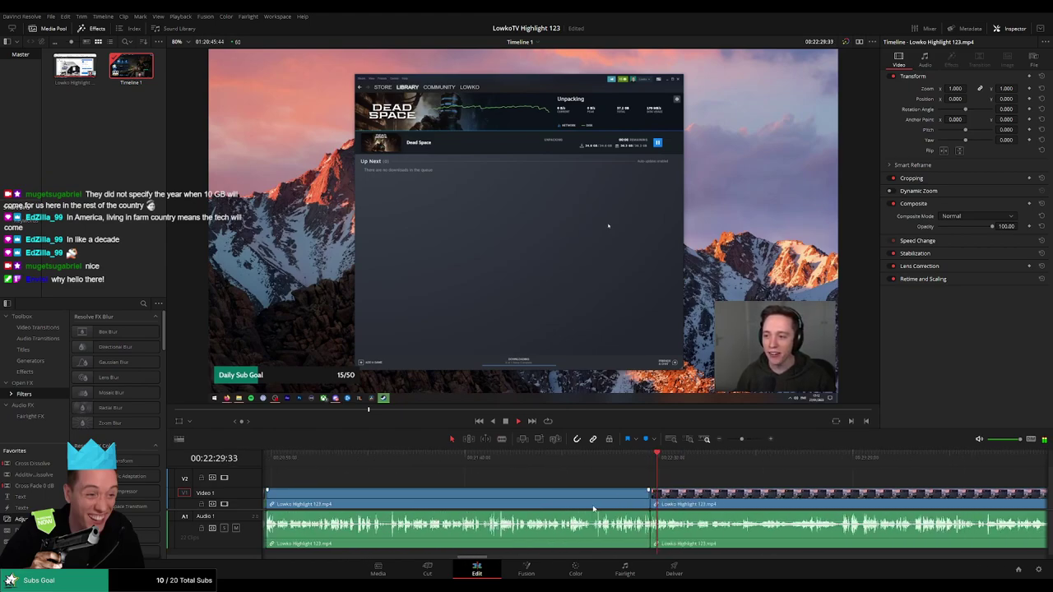
click(593, 509)
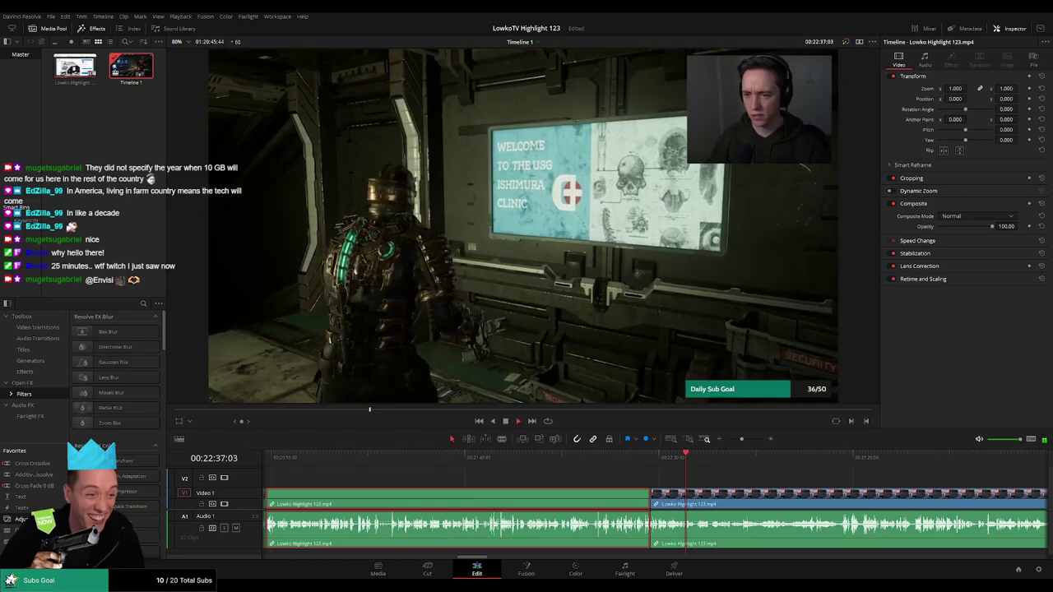
click(644, 459)
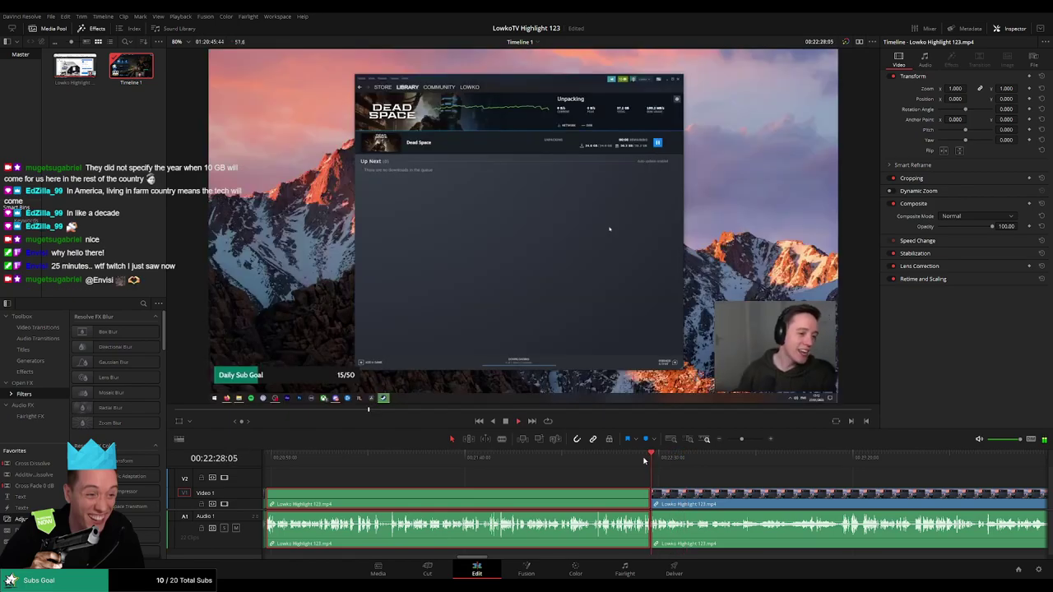
click(693, 480)
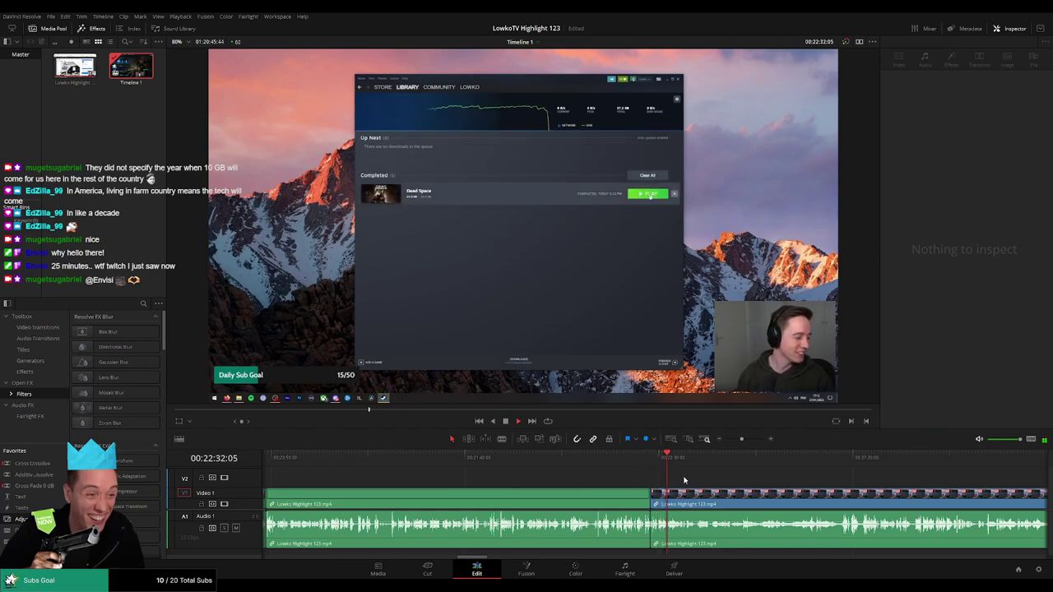
scroll(702, 482, right, 2)
scroll(576, 477, right, 4)
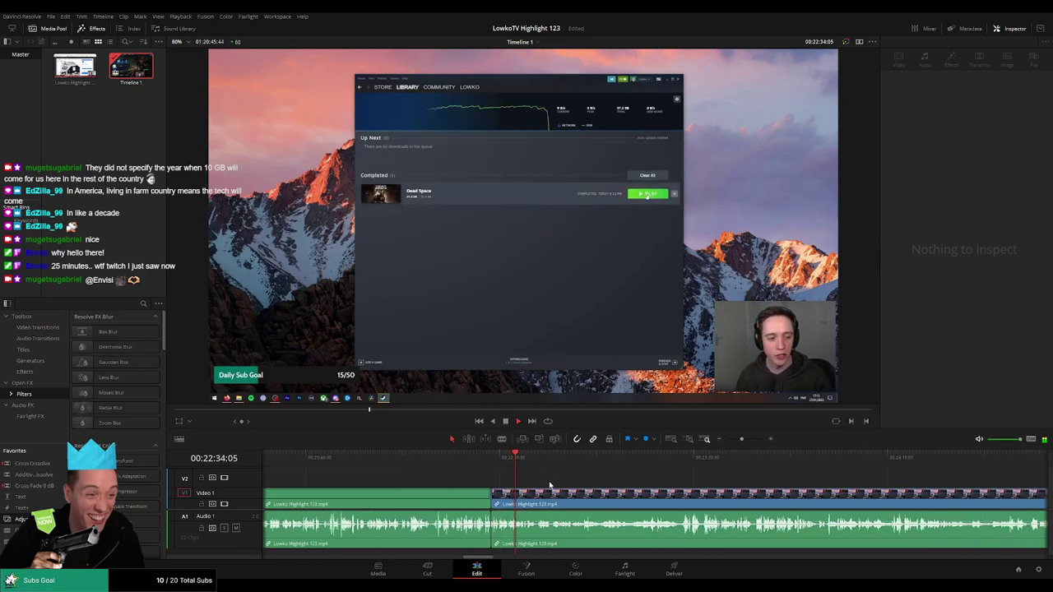
scroll(555, 484, left, 3)
scroll(576, 475, right, 5)
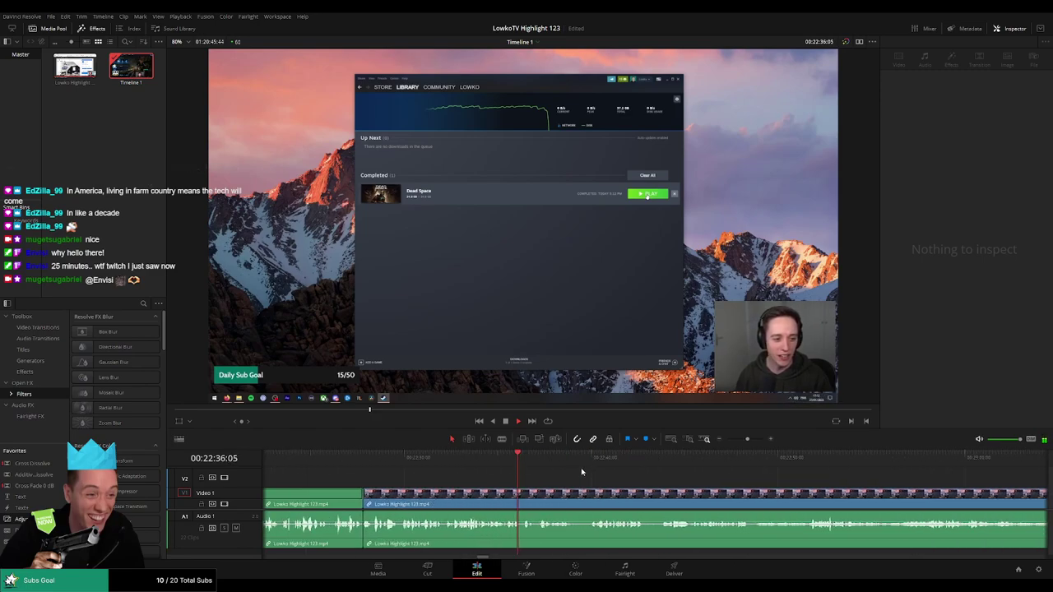
Split the clip at about 22:36:59 with Ctrl+B and ripple-delete the unwanted segment.
key(space)
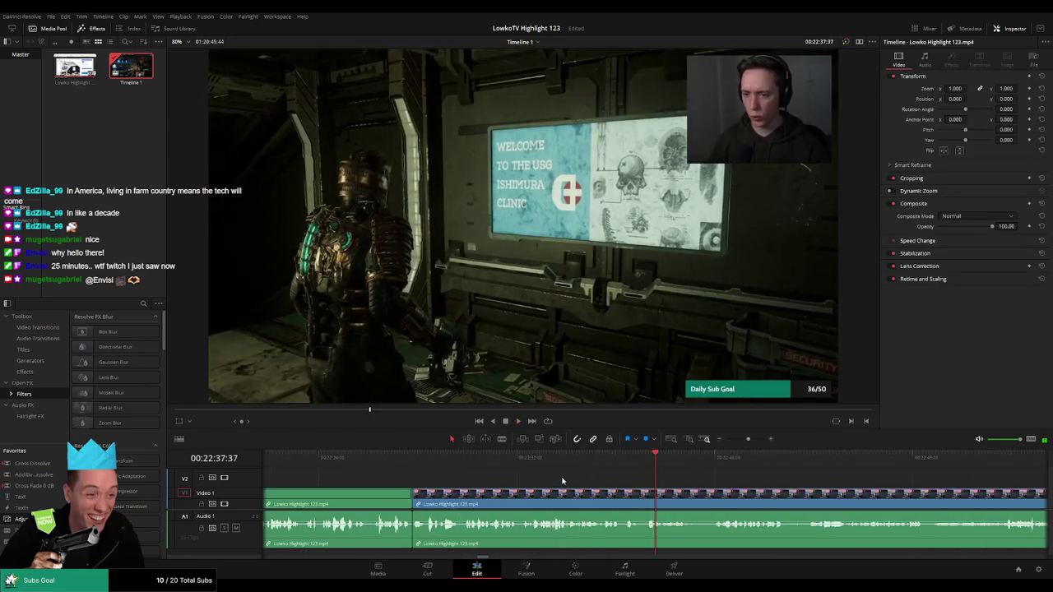
scroll(602, 477, up, 2)
drag(521, 457, 584, 464)
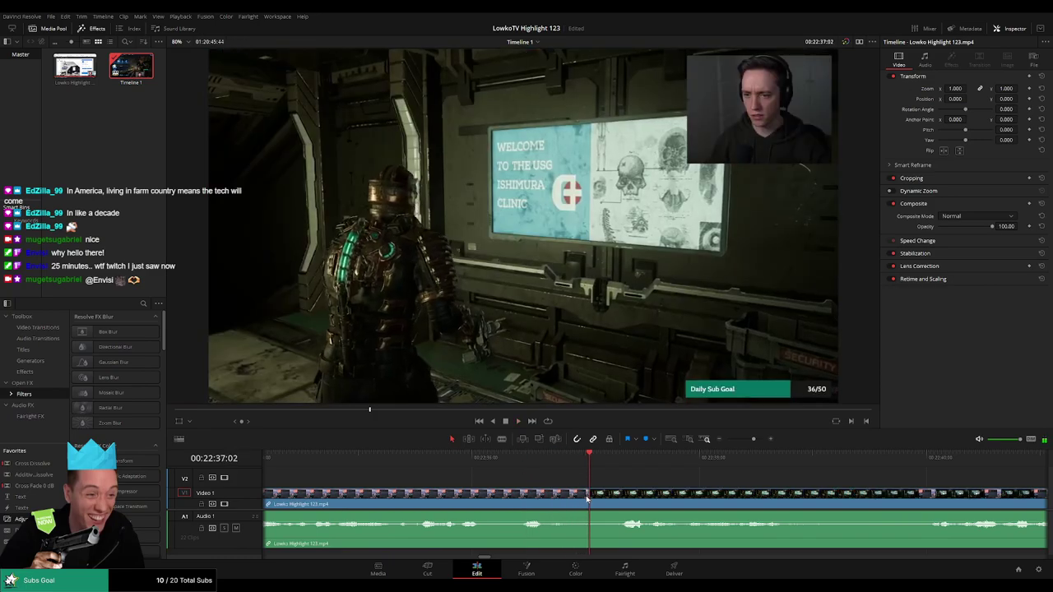
key(Left)
key(Left)
key(Left)
key(ctrl+b)
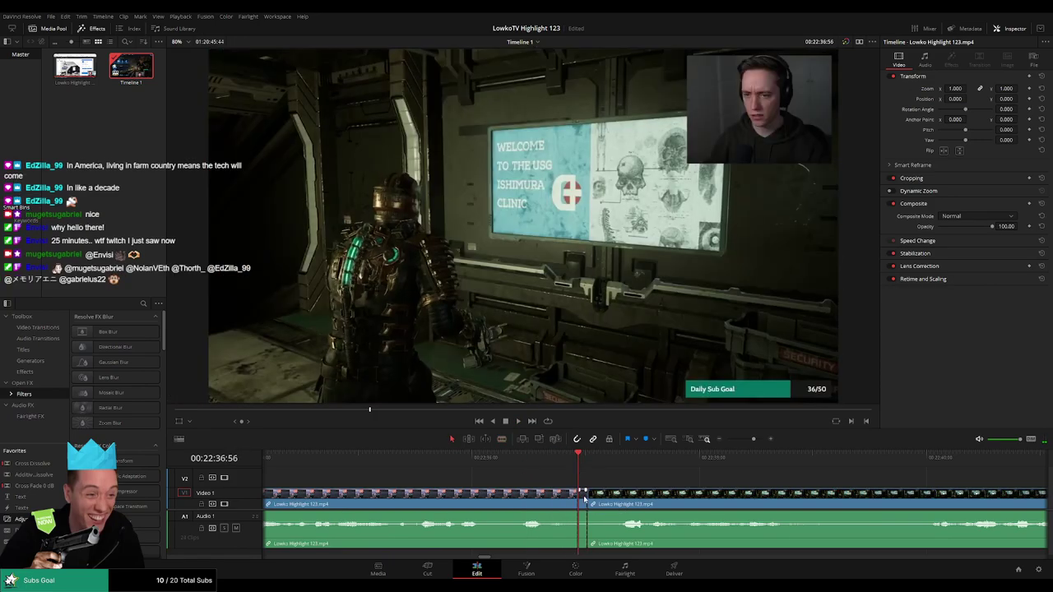
key(space)
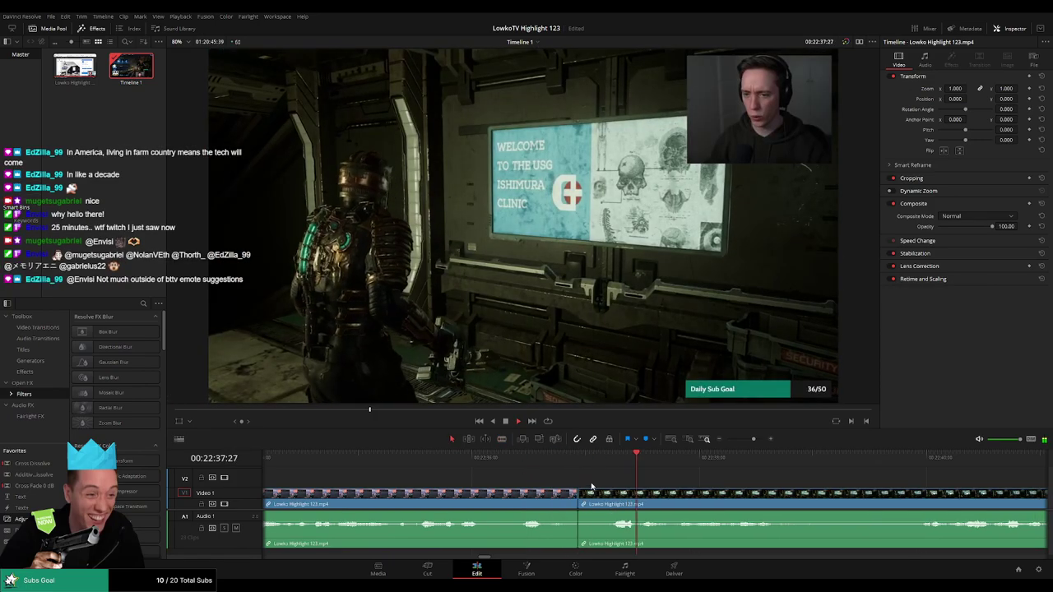
scroll(603, 488, down, 1)
click(609, 498)
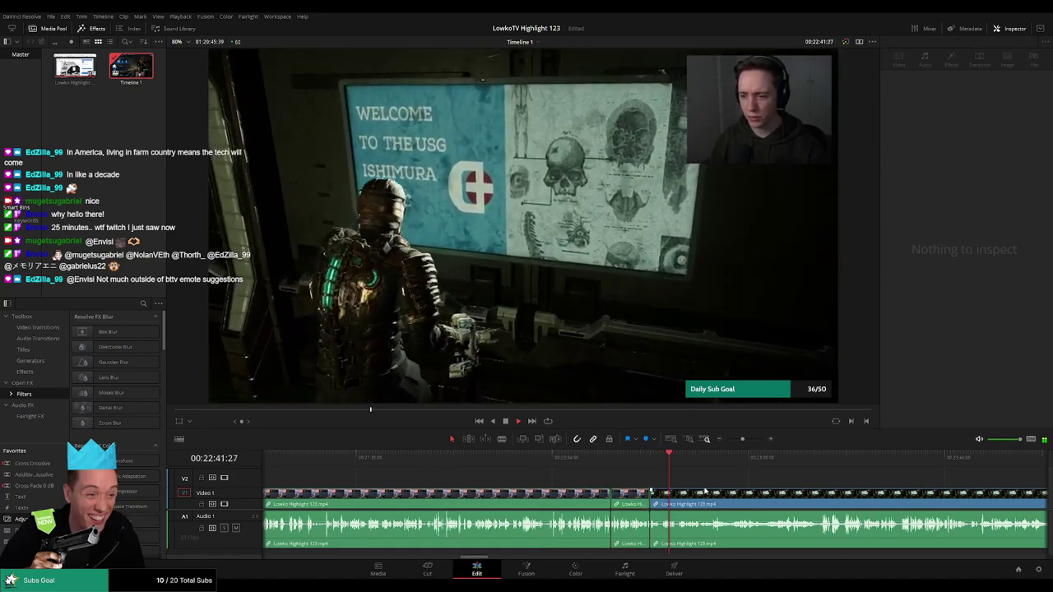
key(Delete)
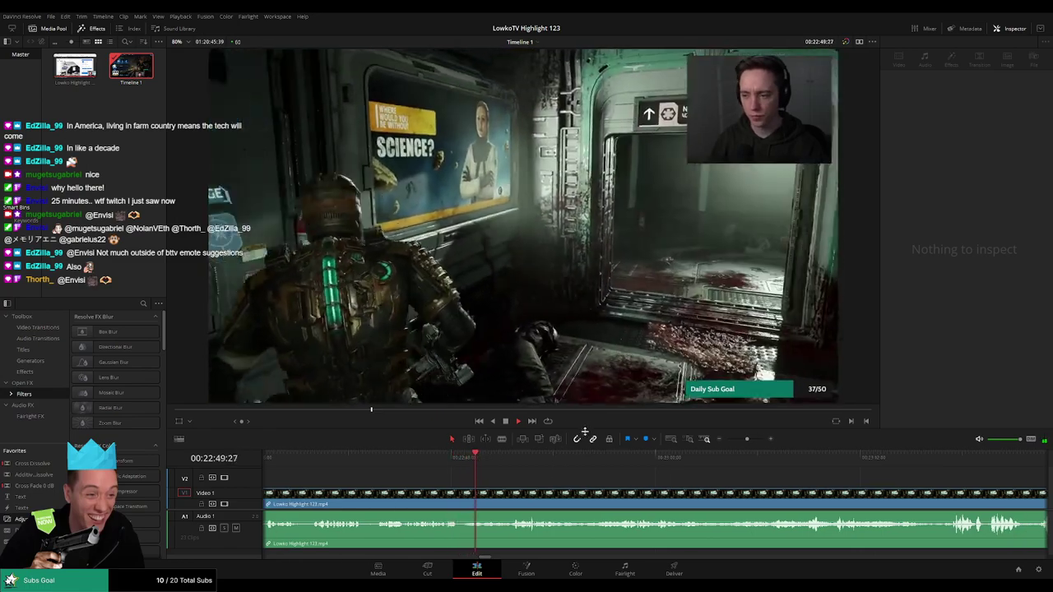
Review playback past the deletion up to about 22:49:41.
key(space)
click(591, 494)
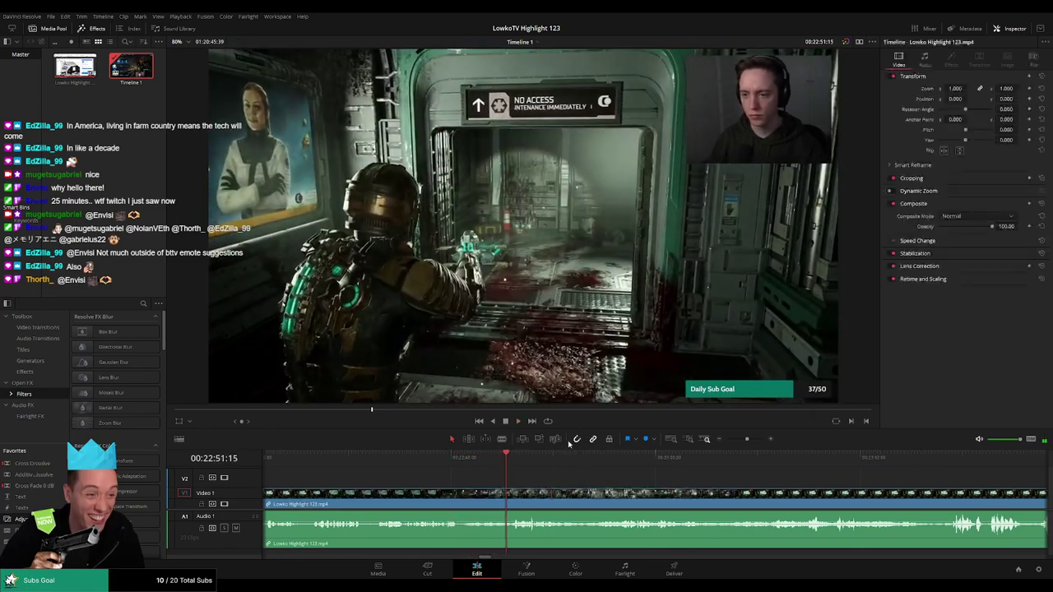
drag(566, 428, 574, 439)
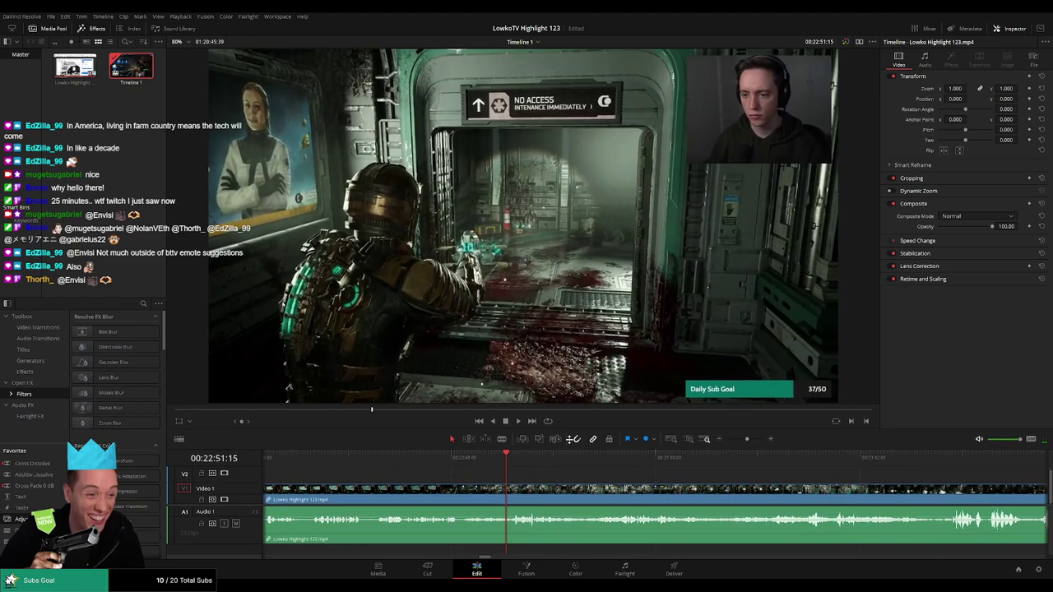
key(space)
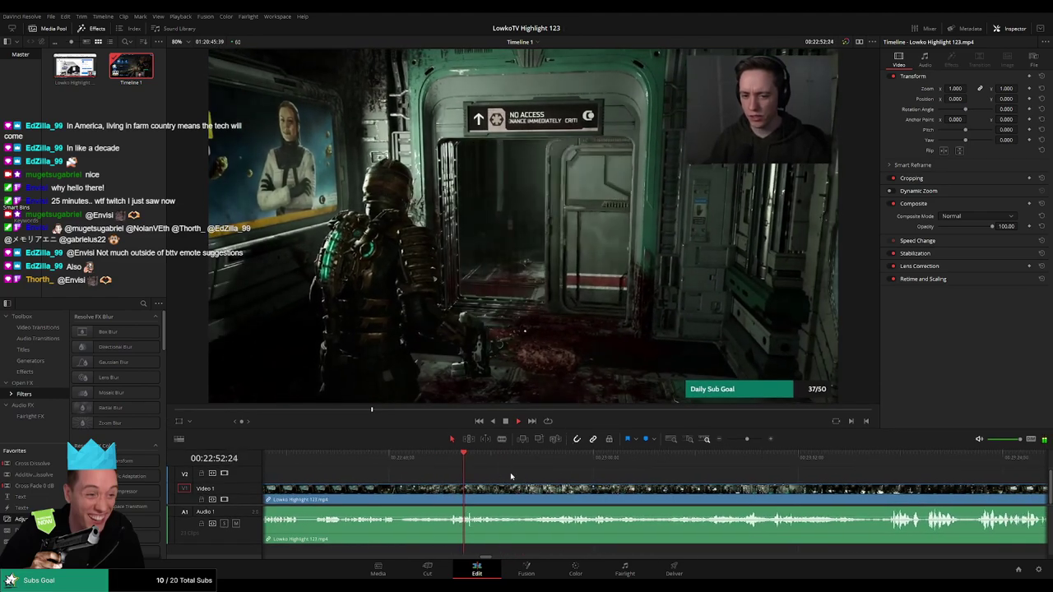
scroll(494, 475, right, 3)
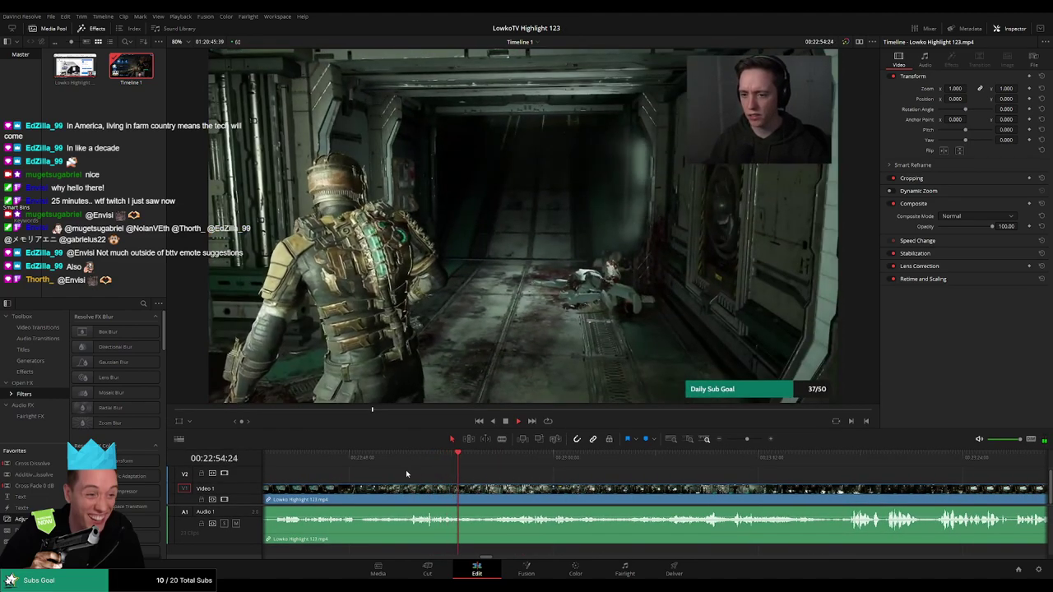
click(376, 461)
key(space)
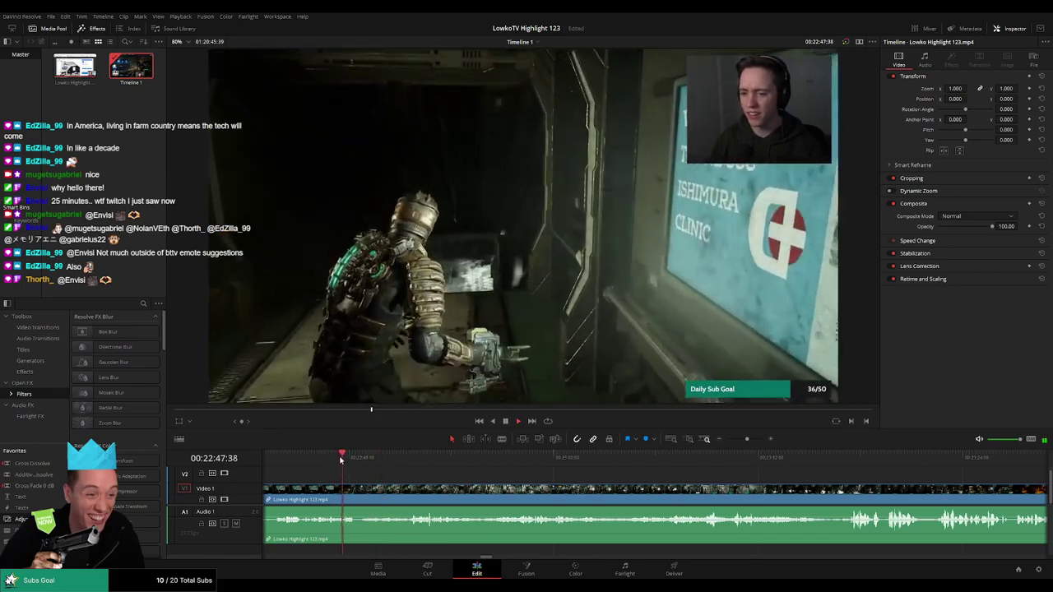
Blade the gameplay clip at about 22:48 and select the clip left of the cut.
click(353, 462)
key(b)
click(360, 497)
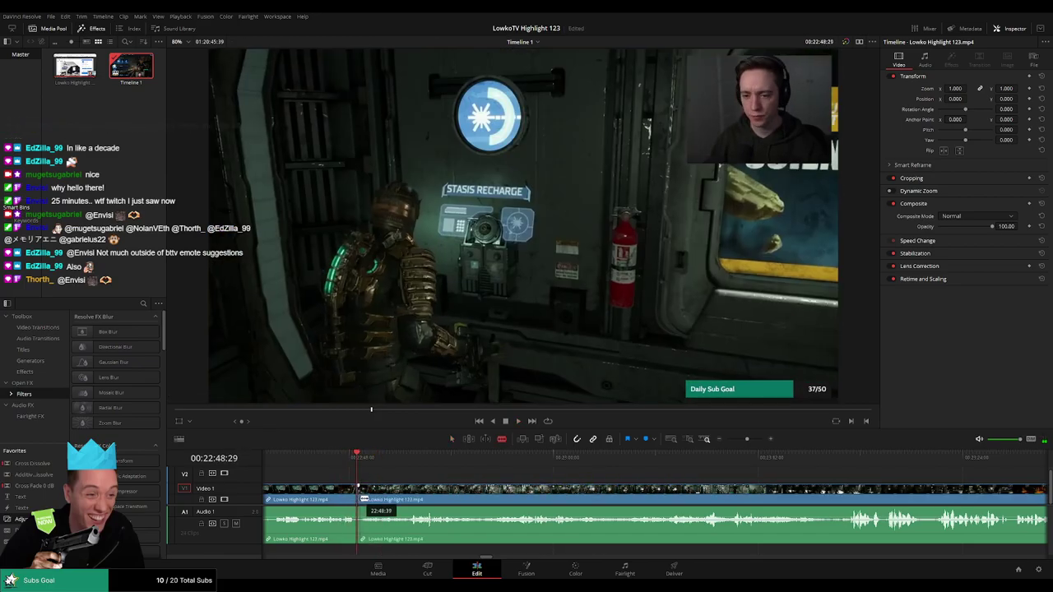
key(a)
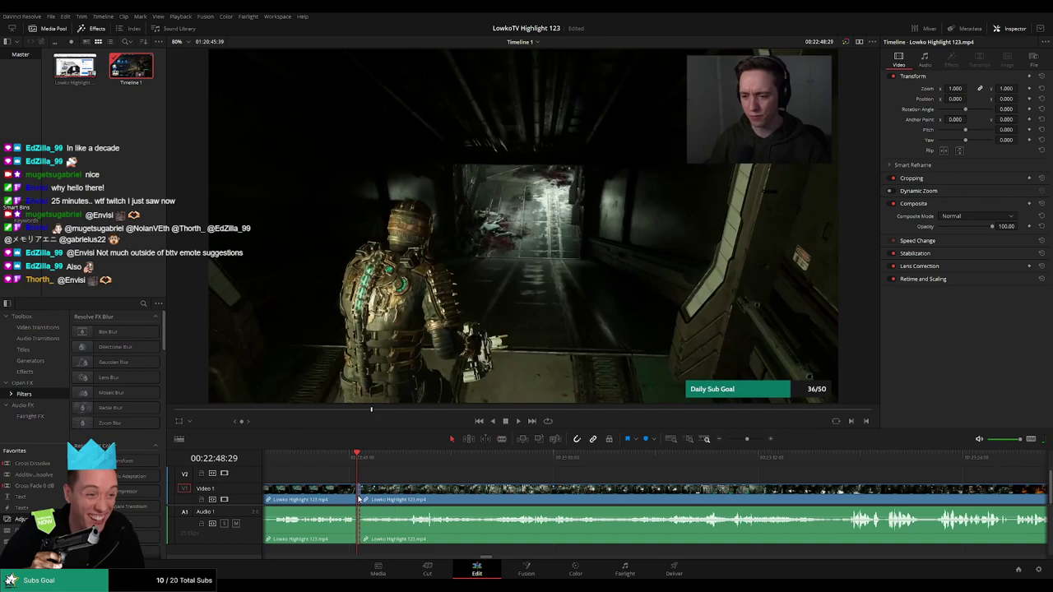
click(357, 499)
key(space)
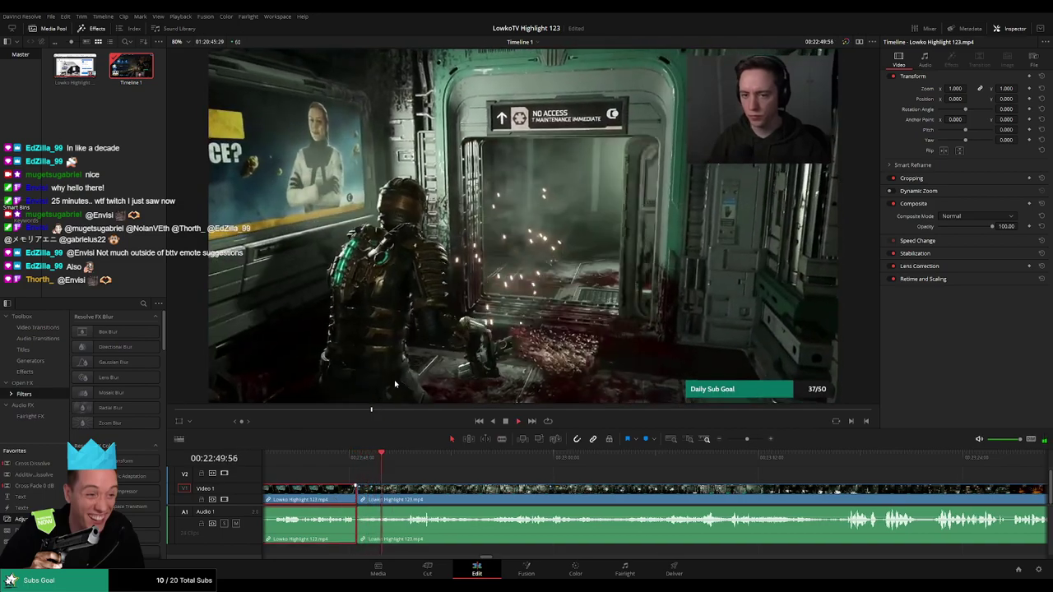
Scrub ahead through the footage to find the next unwanted stretch.
click(482, 477)
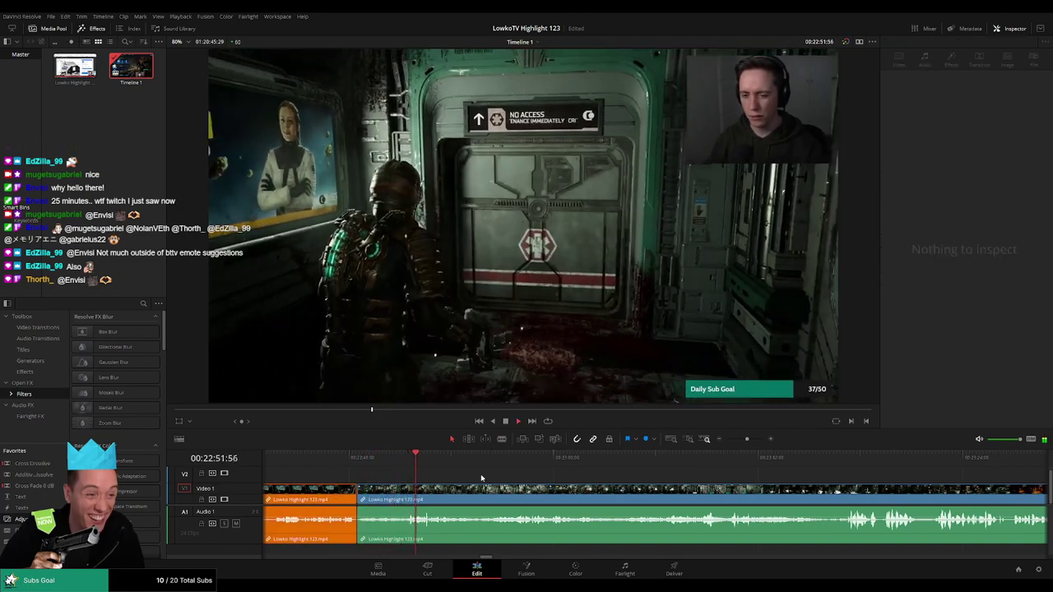
scroll(531, 472, right, 2)
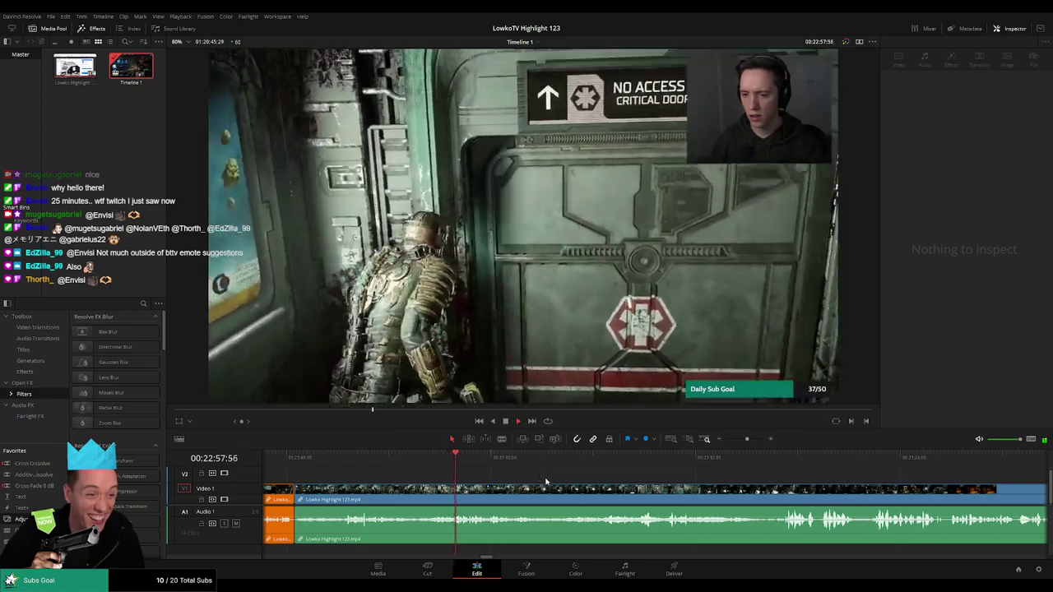
scroll(542, 474, right, 2)
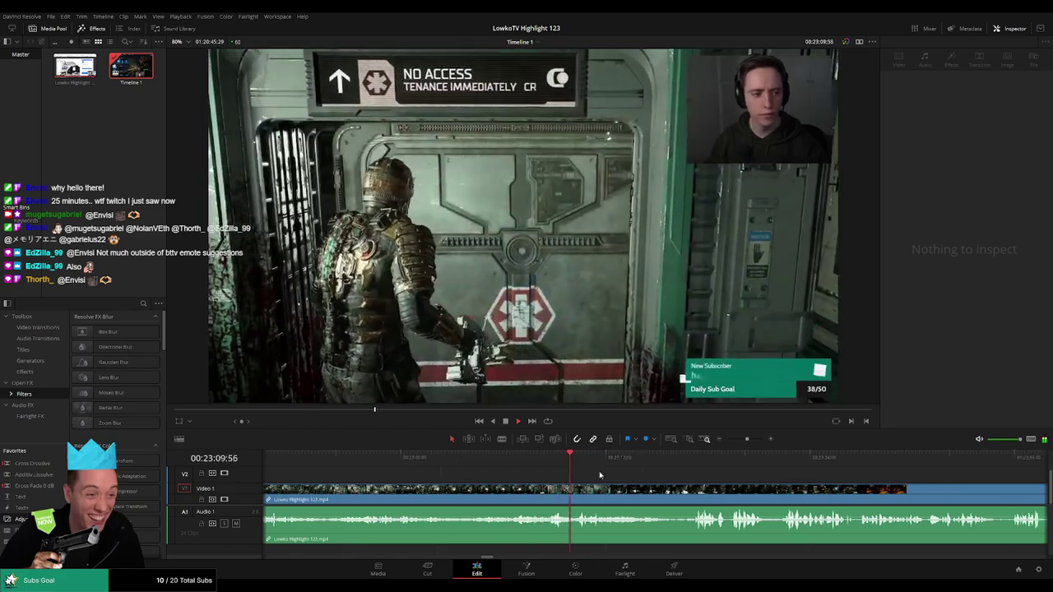
scroll(542, 473, right, 3)
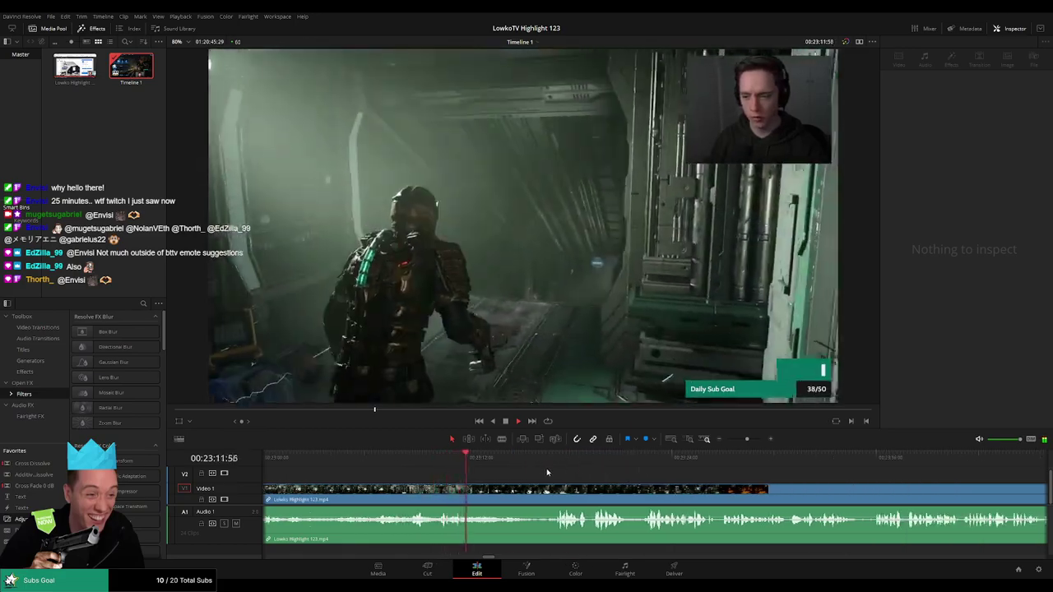
click(494, 459)
drag(494, 460, 520, 461)
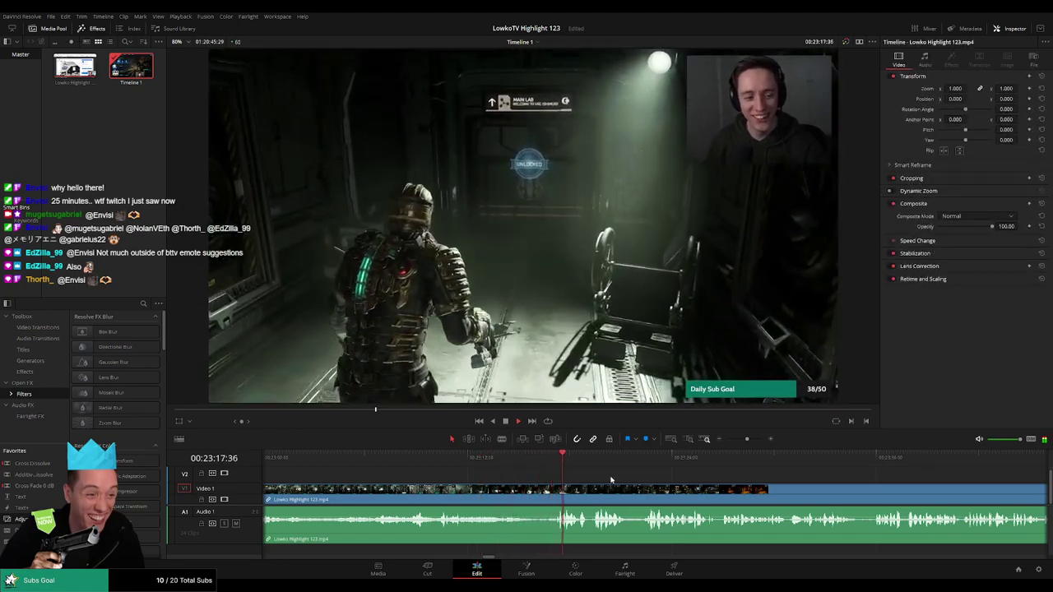
scroll(642, 480, right, 2)
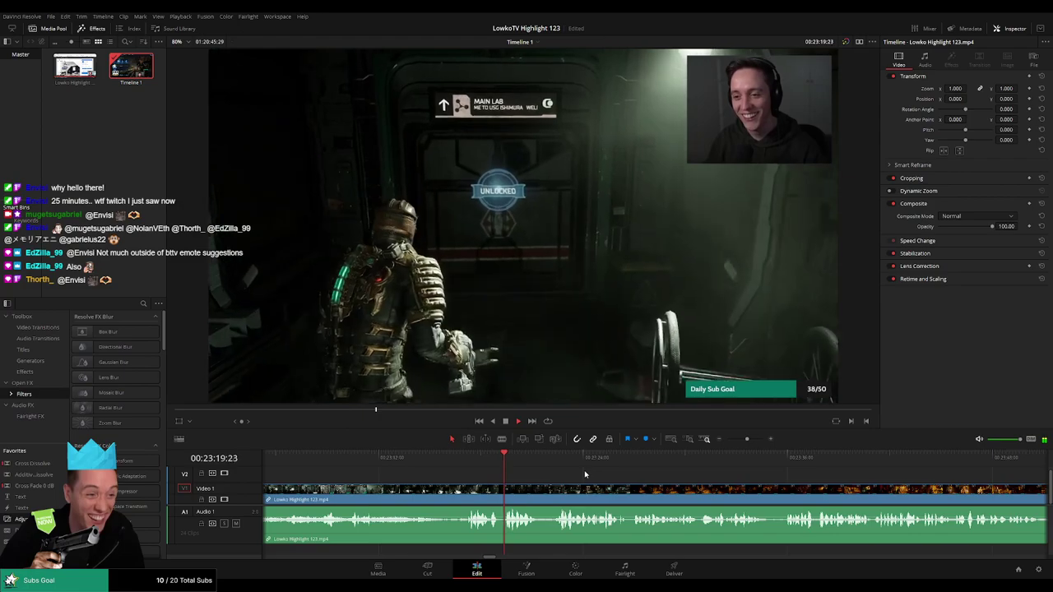
scroll(571, 470, right, 2)
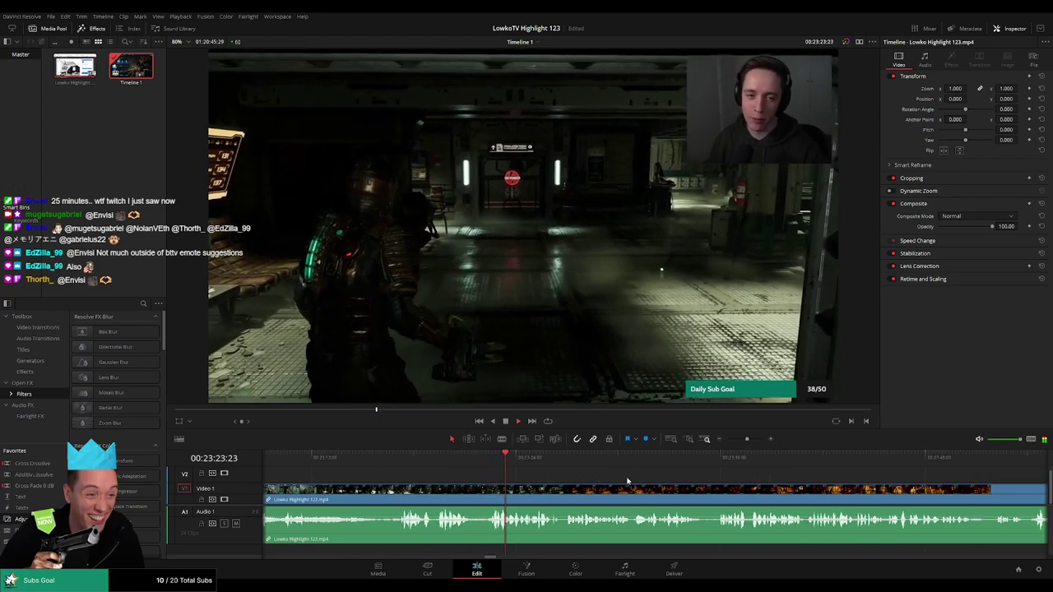
scroll(573, 471, right, 1)
scroll(573, 471, right, 1)
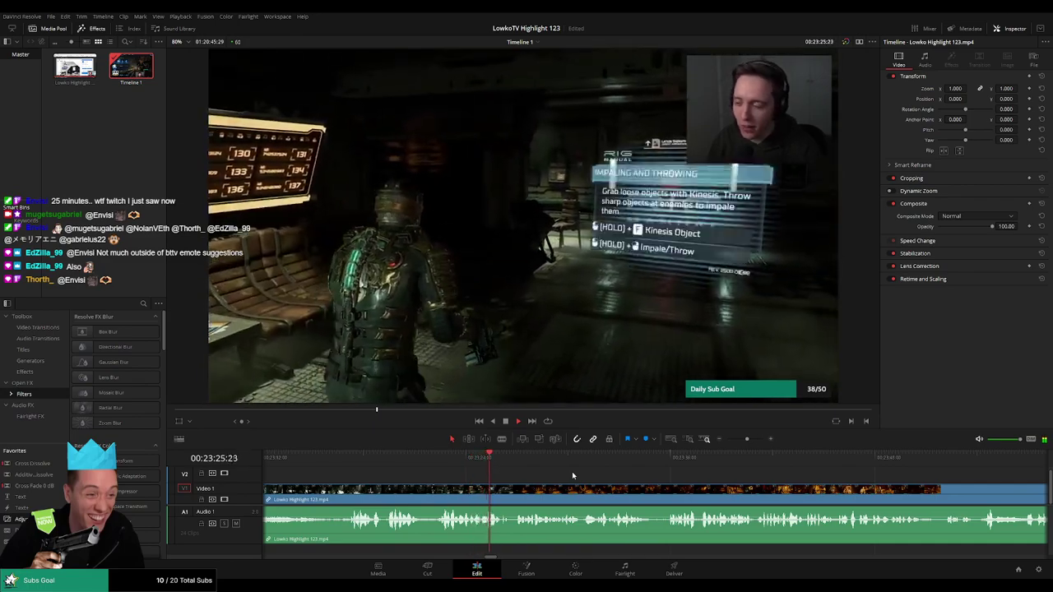
scroll(569, 477, up, 2)
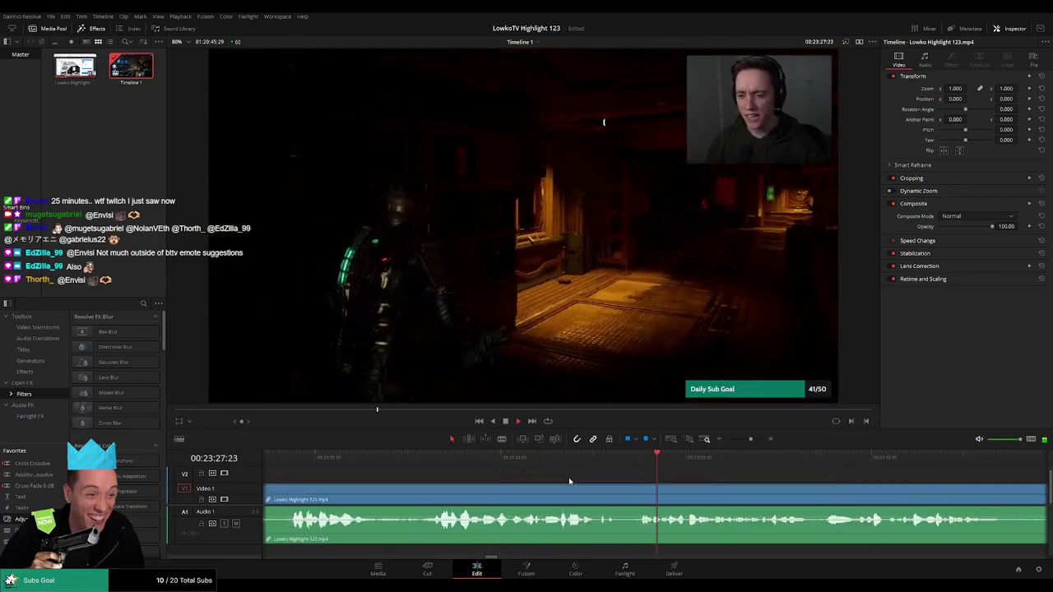
Blade both ends of the first unwanted stretch and delete it to close the gap.
key(b)
click(556, 494)
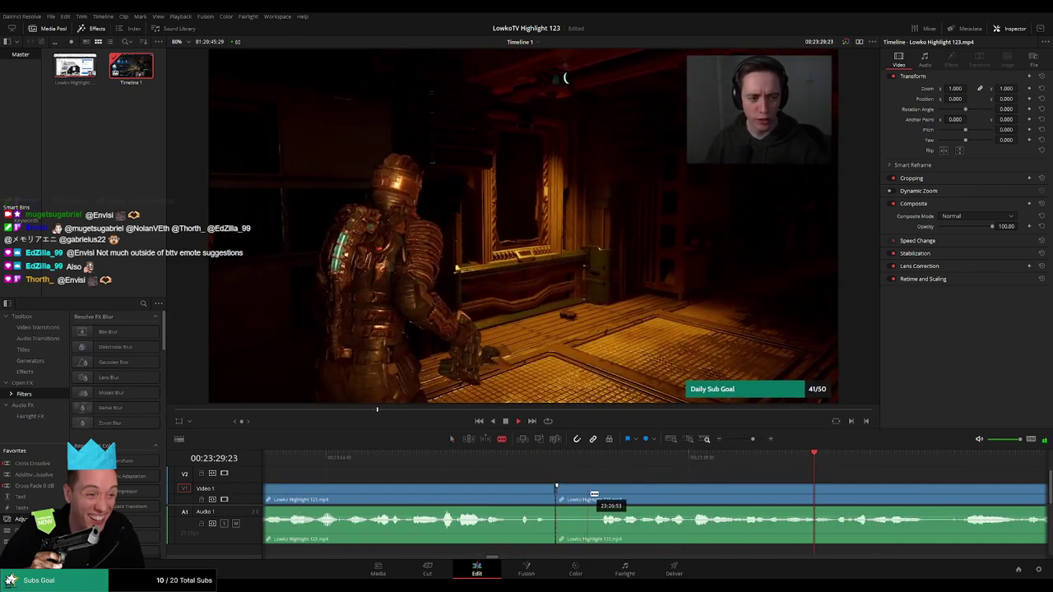
click(594, 495)
key(a)
click(577, 499)
key(Delete)
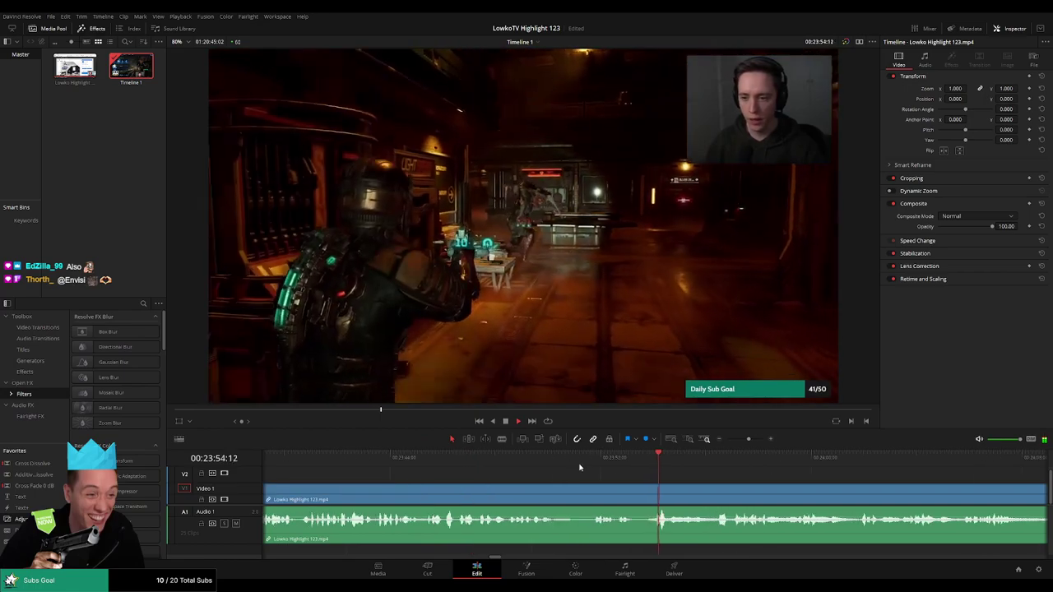
Cut out the second unwanted stretch near 24:00 and close its gap.
click(609, 496)
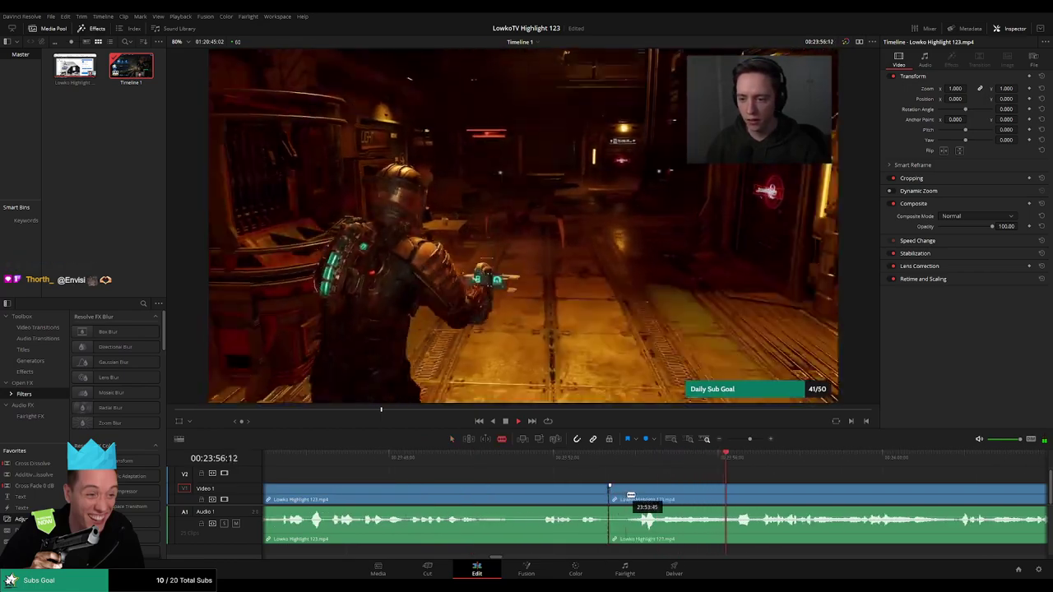
click(625, 496)
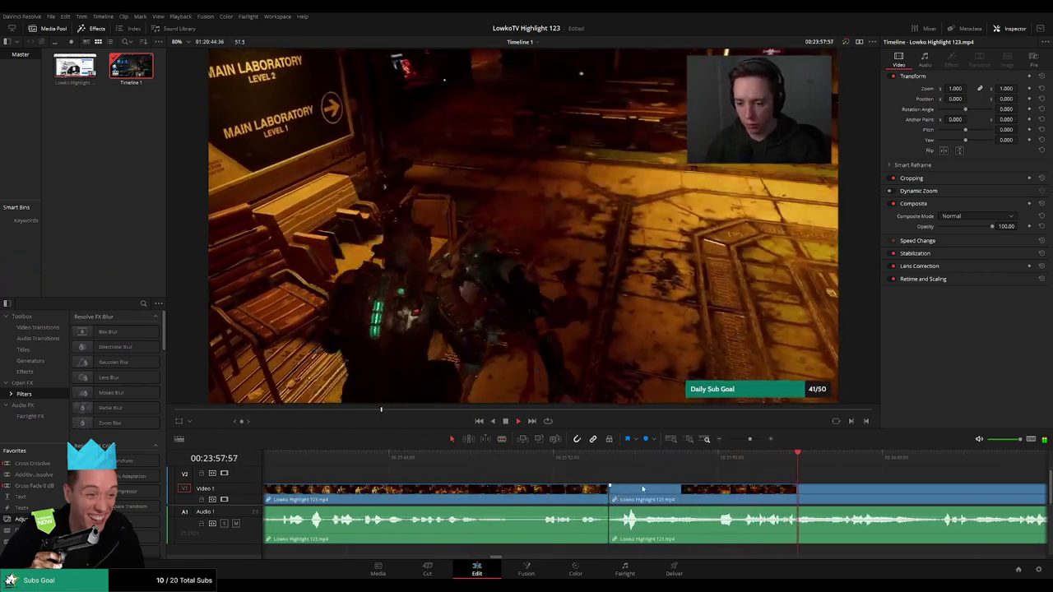
click(542, 496)
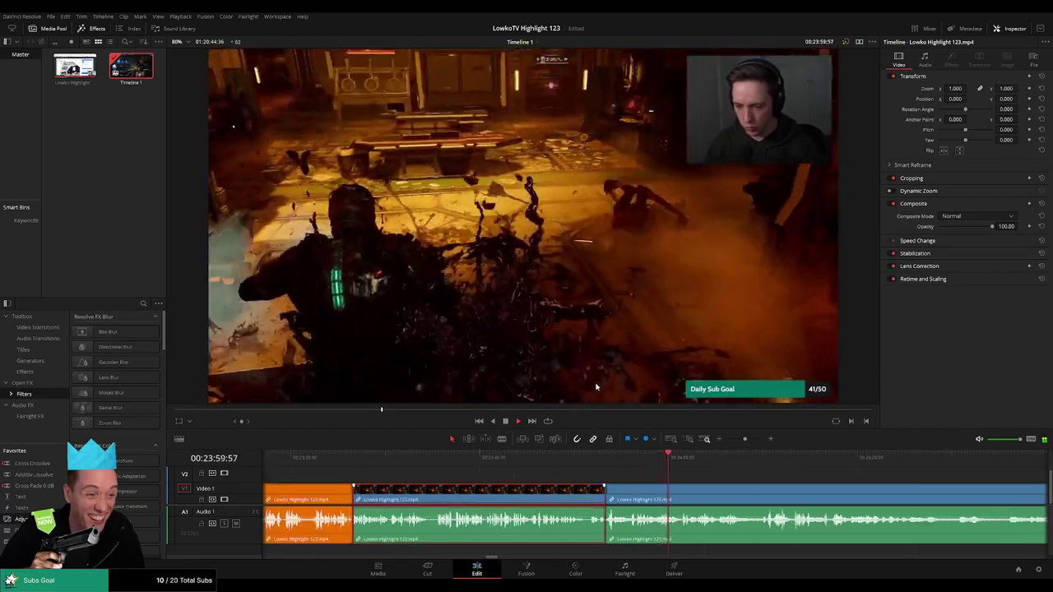
key(Delete)
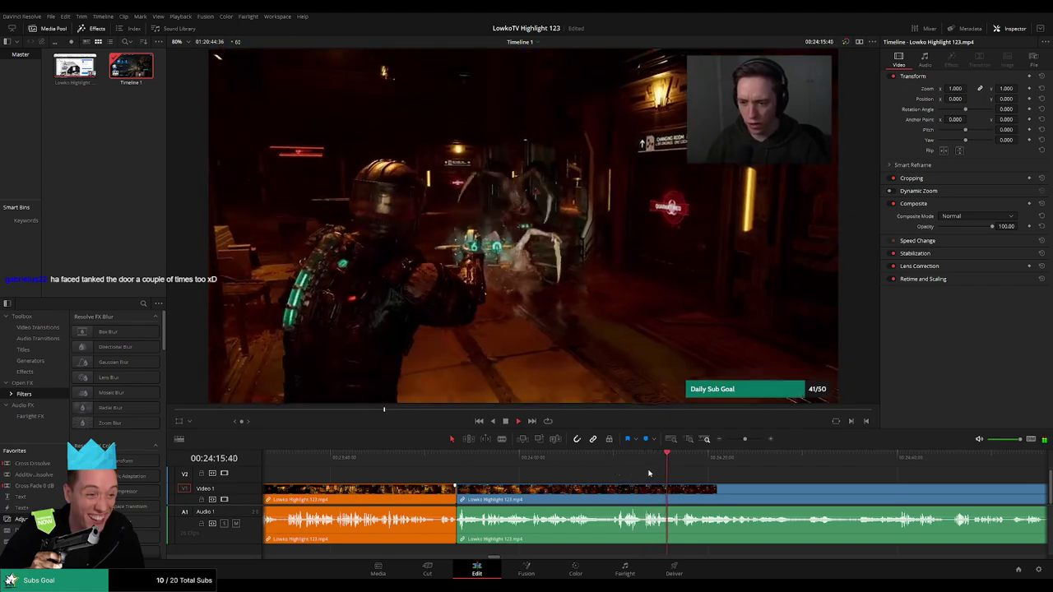
scroll(626, 469, right, 2)
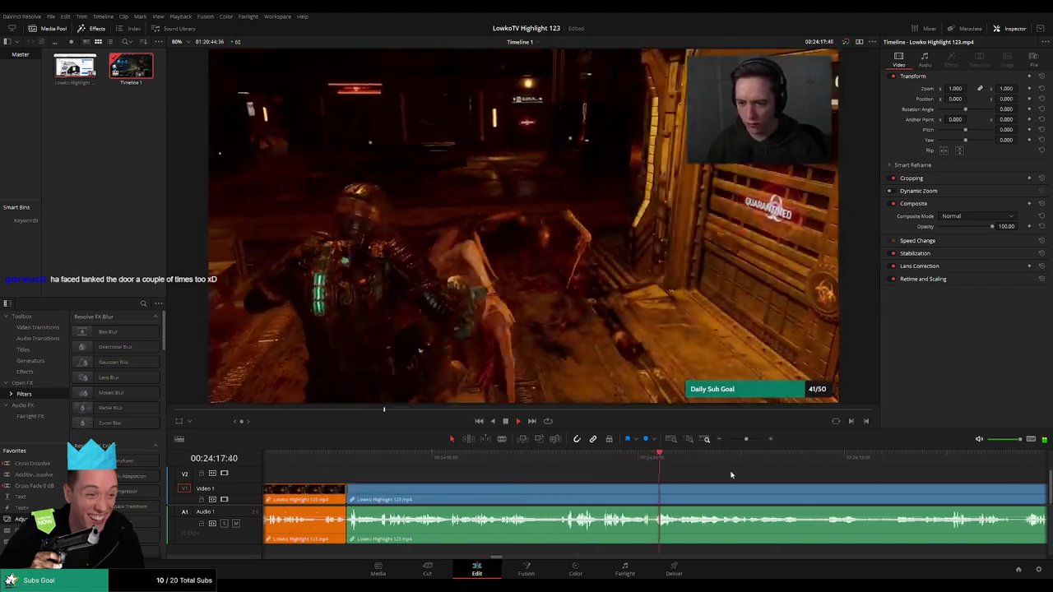
scroll(731, 475, right, 2)
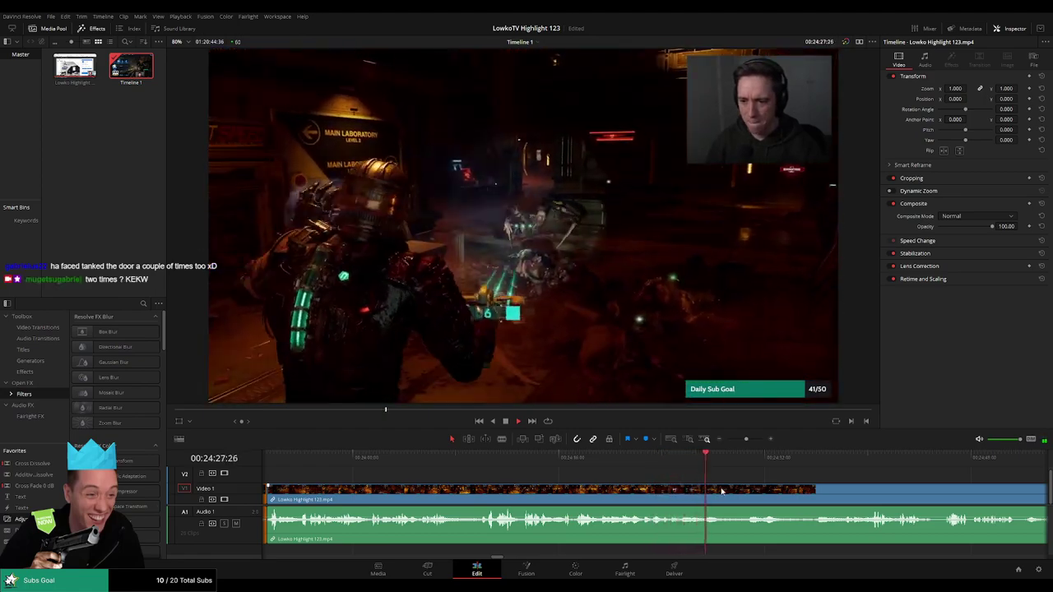
scroll(716, 487, right, 3)
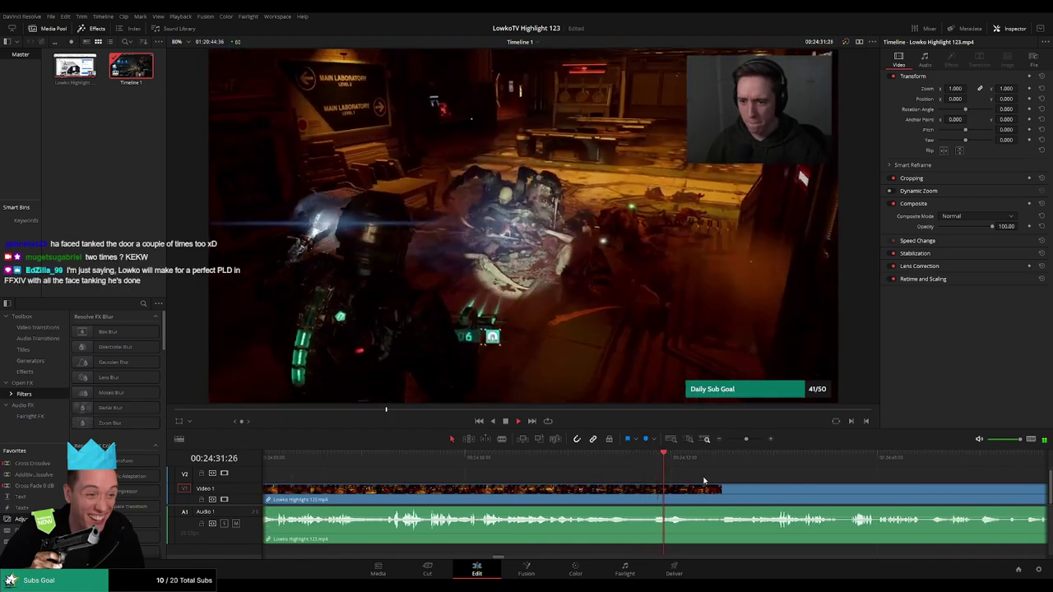
scroll(700, 478, right, 2)
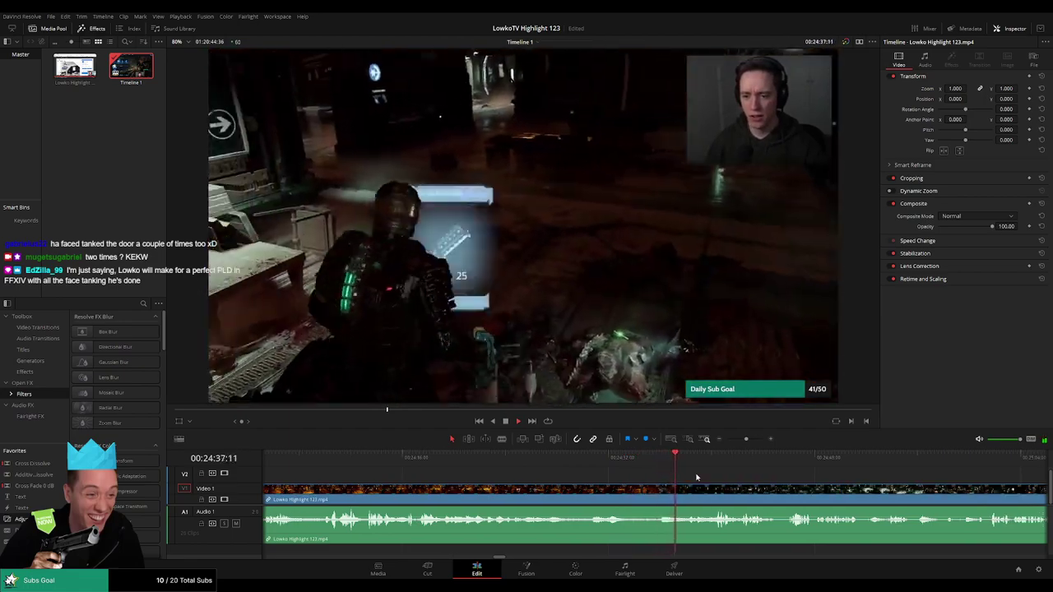
scroll(700, 475, right, 2)
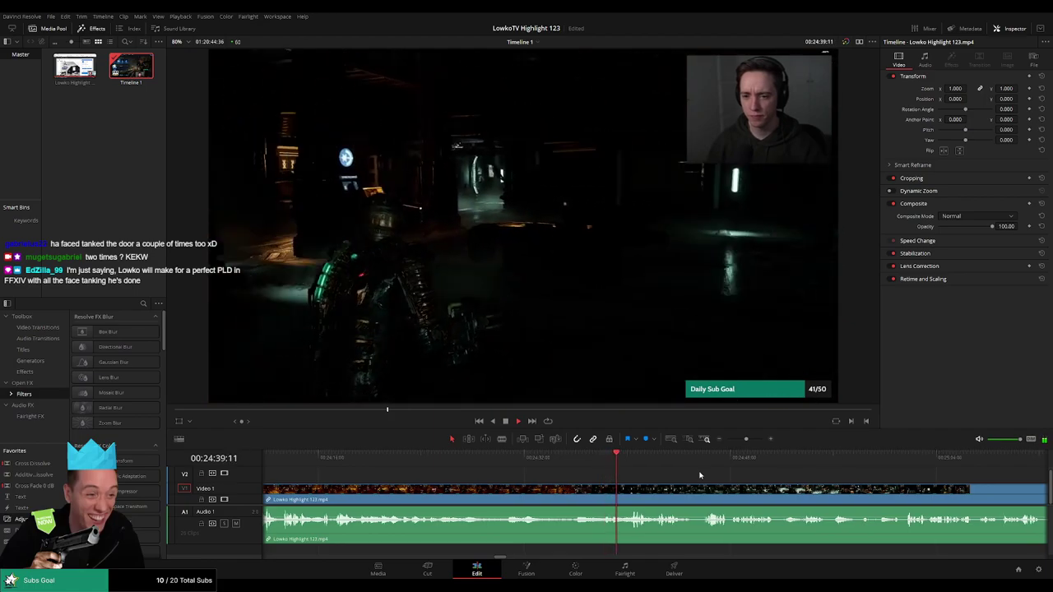
scroll(700, 476, right, 2)
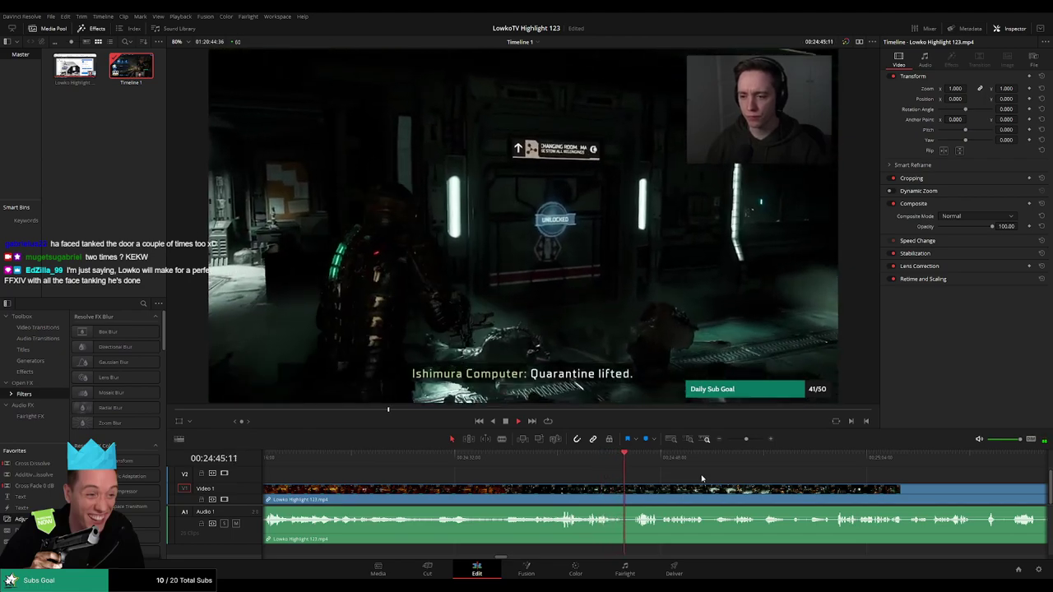
scroll(633, 484, up, 1)
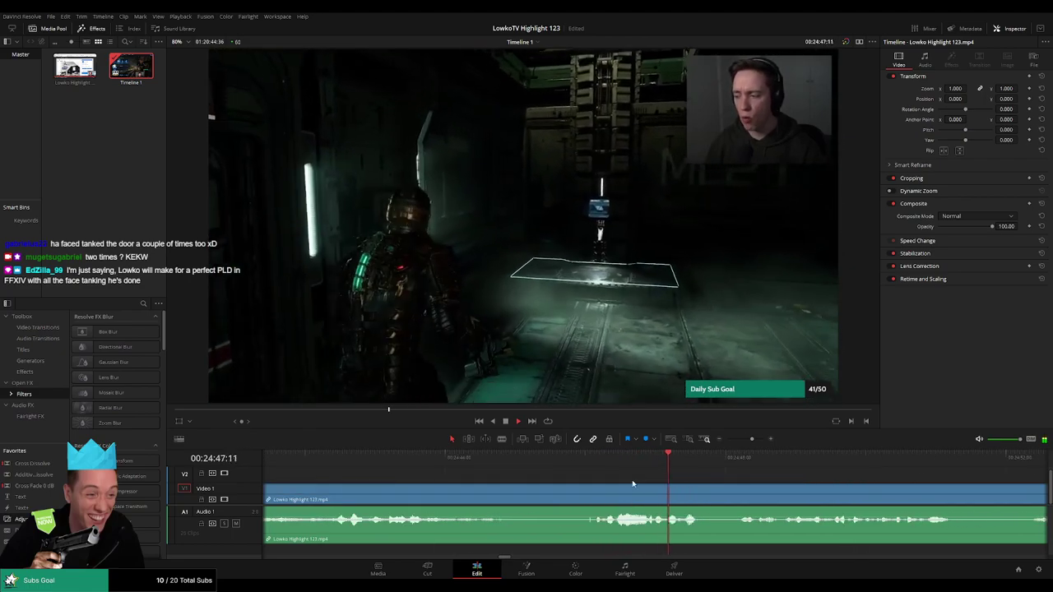
key(b)
click(524, 494)
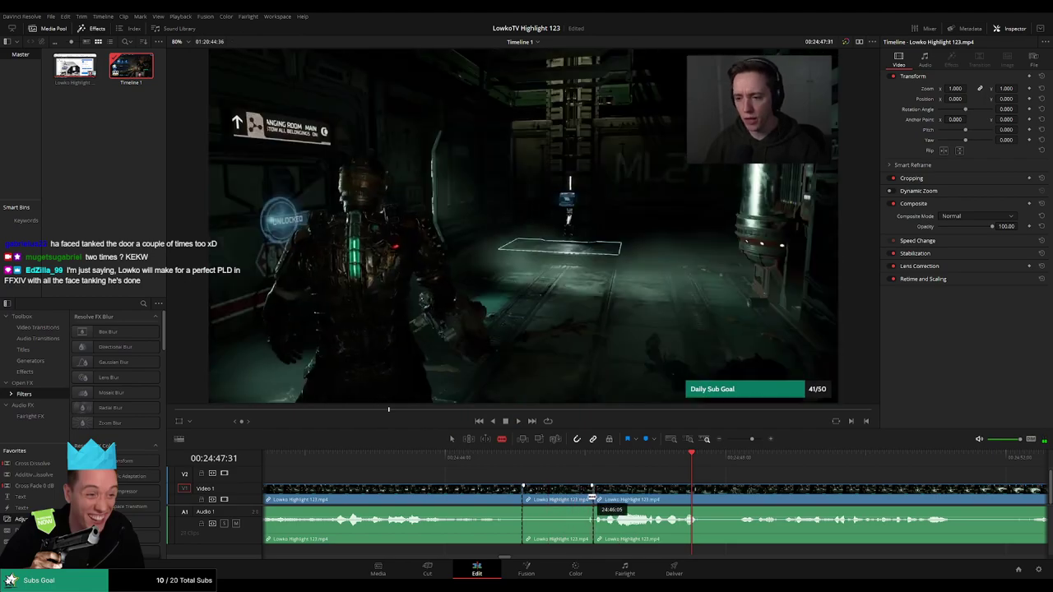
key(Delete)
scroll(576, 497, down, 1)
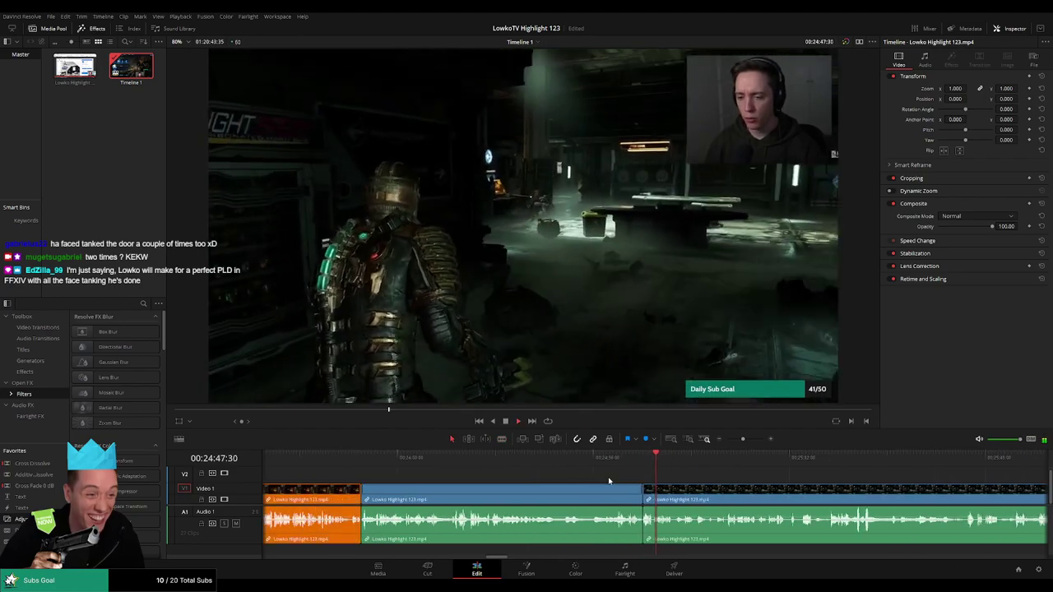
click(572, 497)
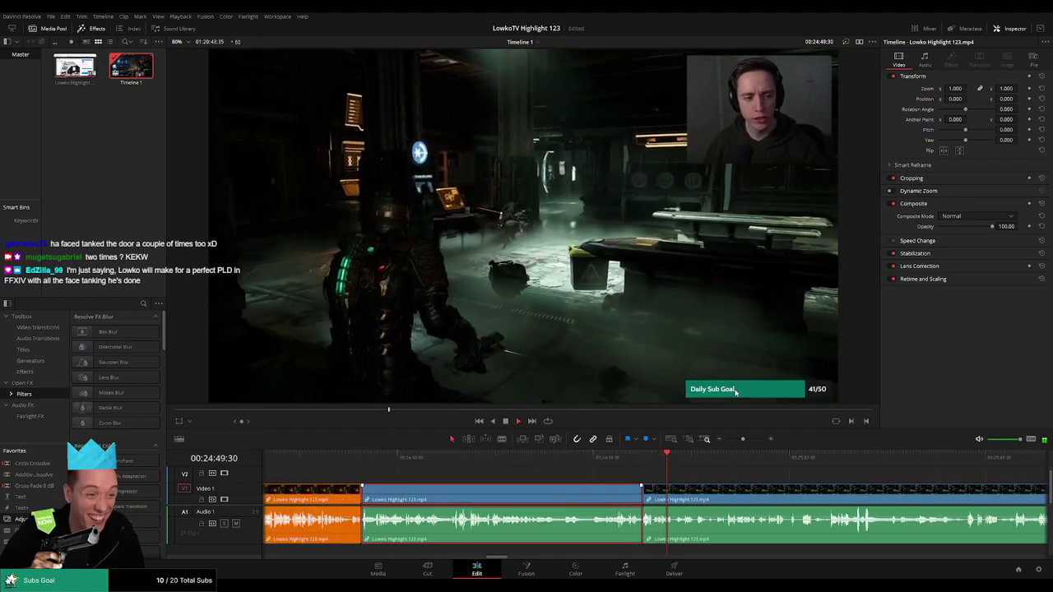
key(Delete)
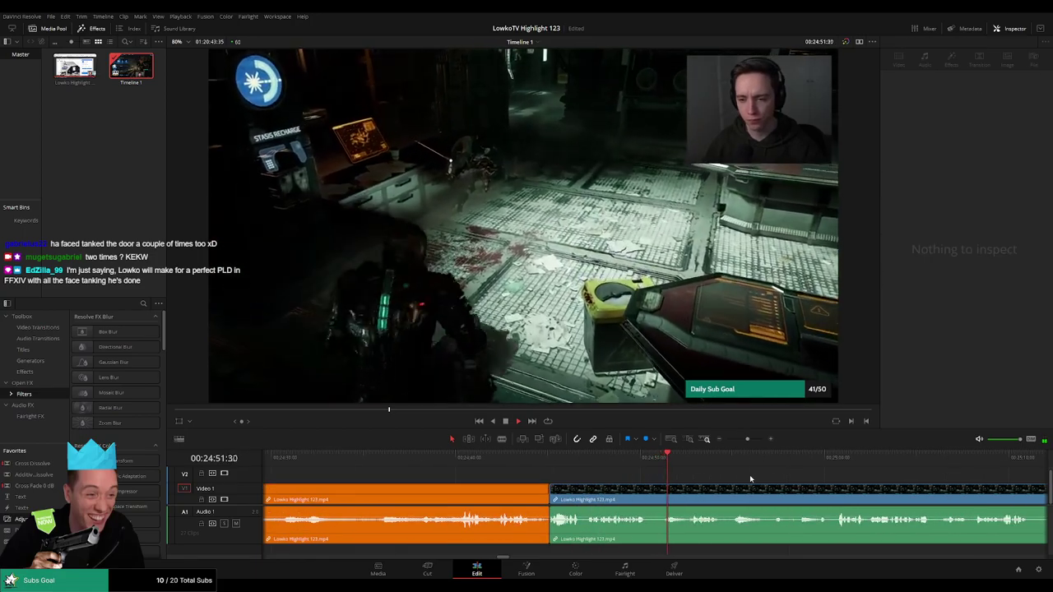
scroll(750, 477, right, 2)
scroll(625, 464, right, 1)
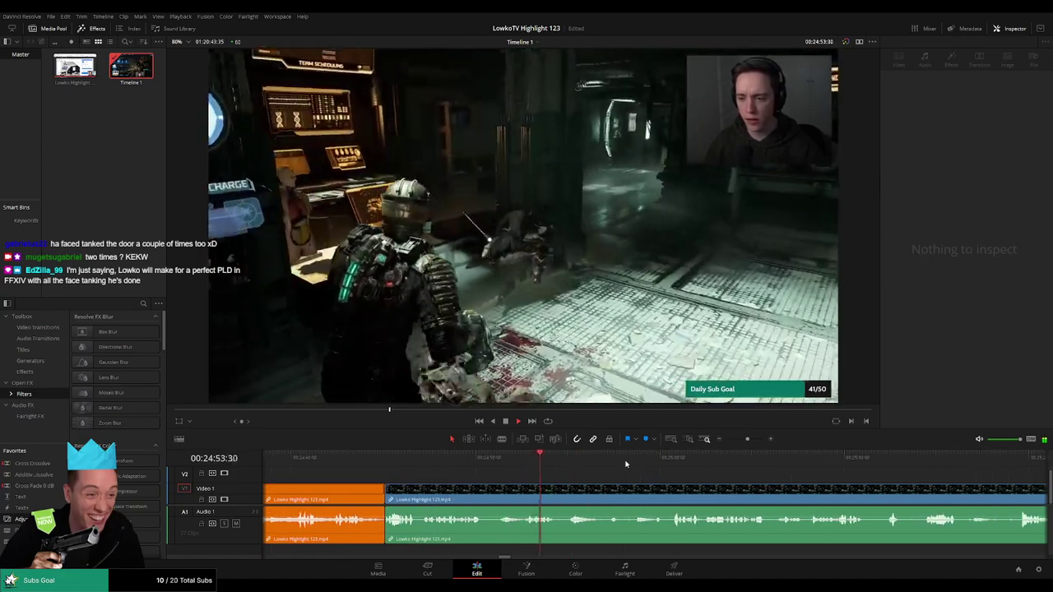
click(633, 494)
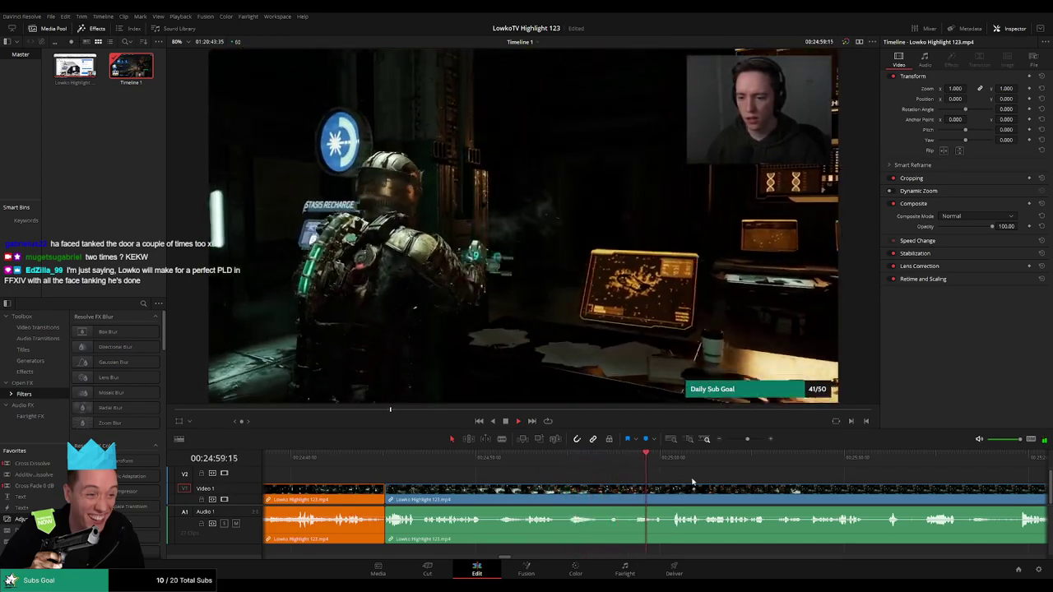
scroll(736, 483, right, 2)
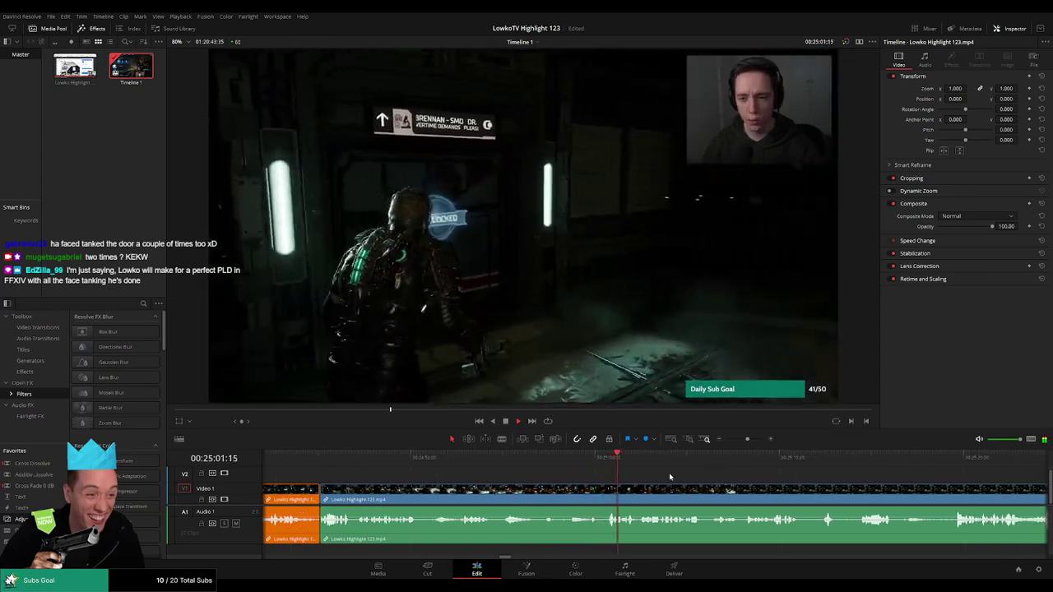
scroll(625, 471, right, 3)
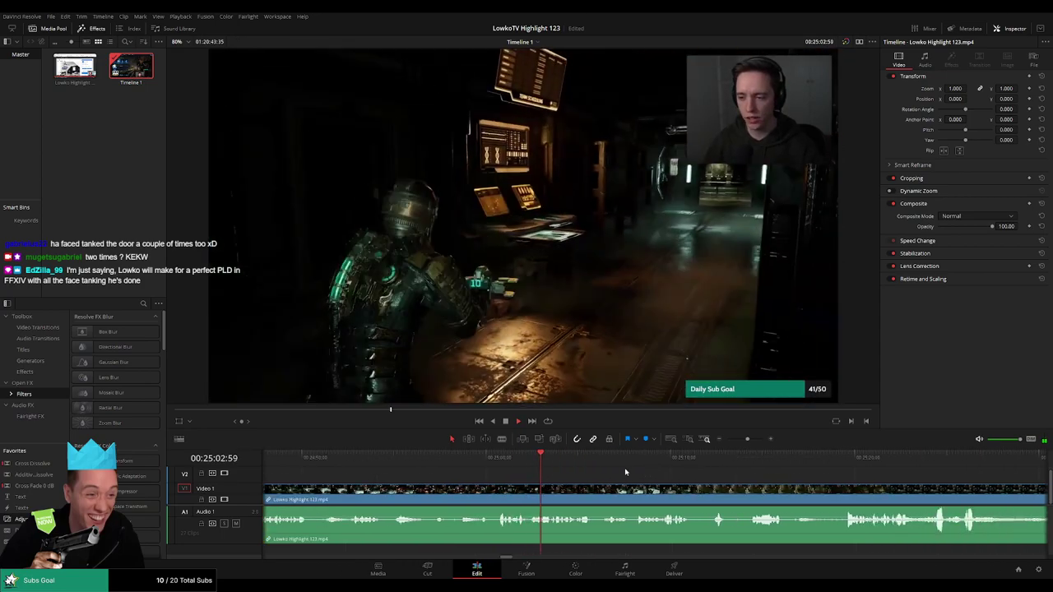
scroll(625, 472, right, 2)
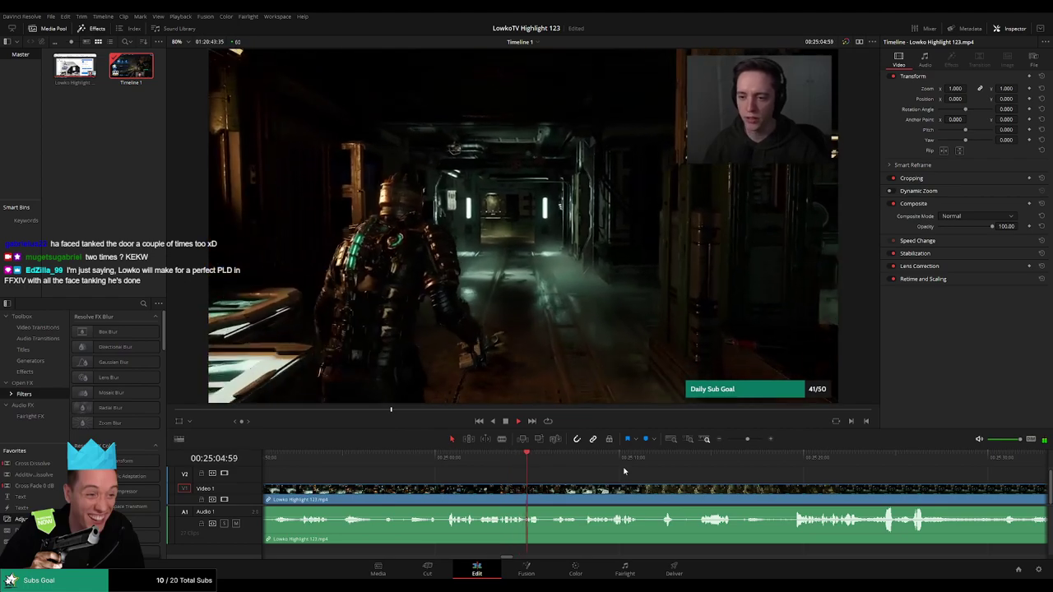
scroll(633, 478, right, 2)
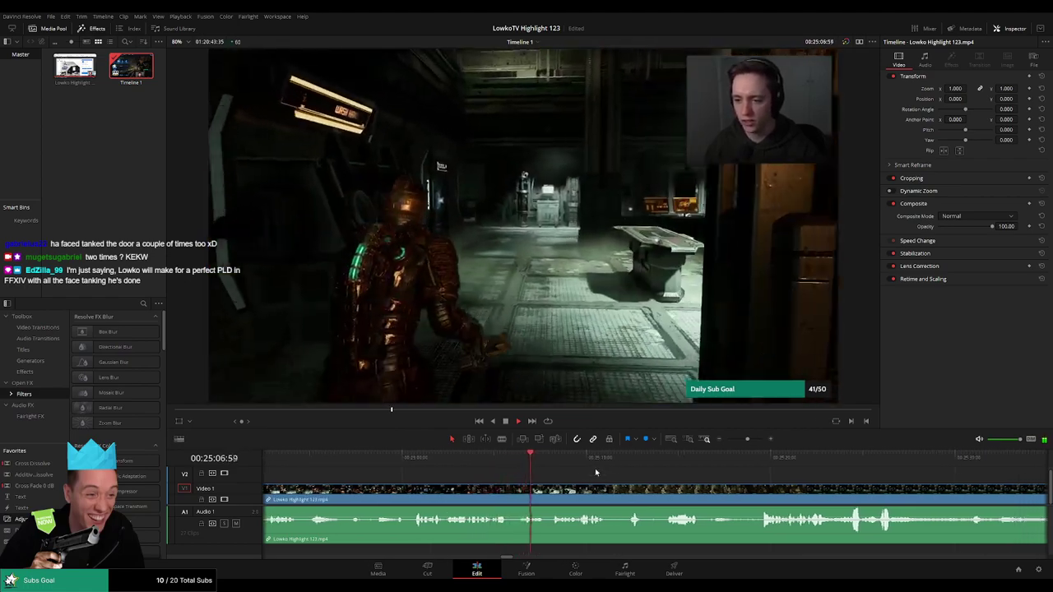
scroll(584, 471, right, 4)
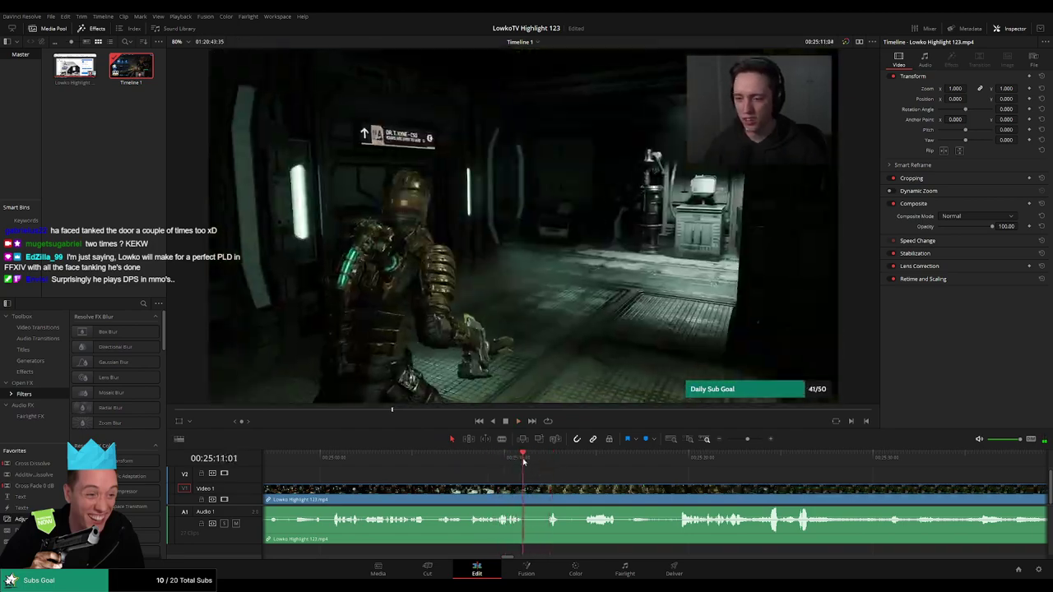
Blade out the short unwanted bit, delete it to close the gap, and replay the cut.
click(529, 457)
key(b)
click(533, 497)
click(542, 496)
key(a)
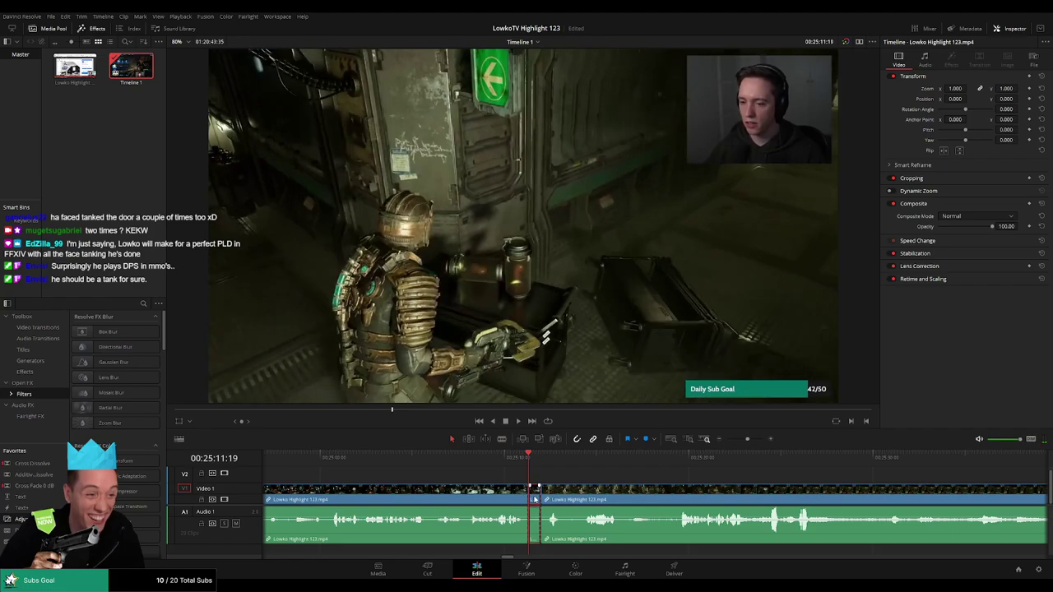
click(535, 499)
key(Delete)
key(space)
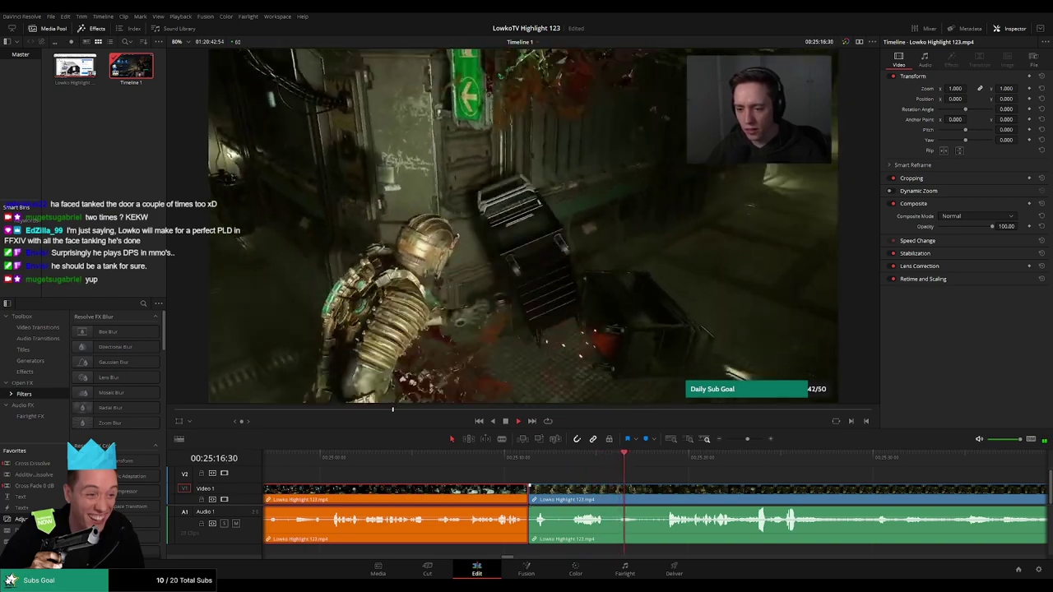
Select the highlight clip and move back to where the facecam zoom should start.
click(686, 480)
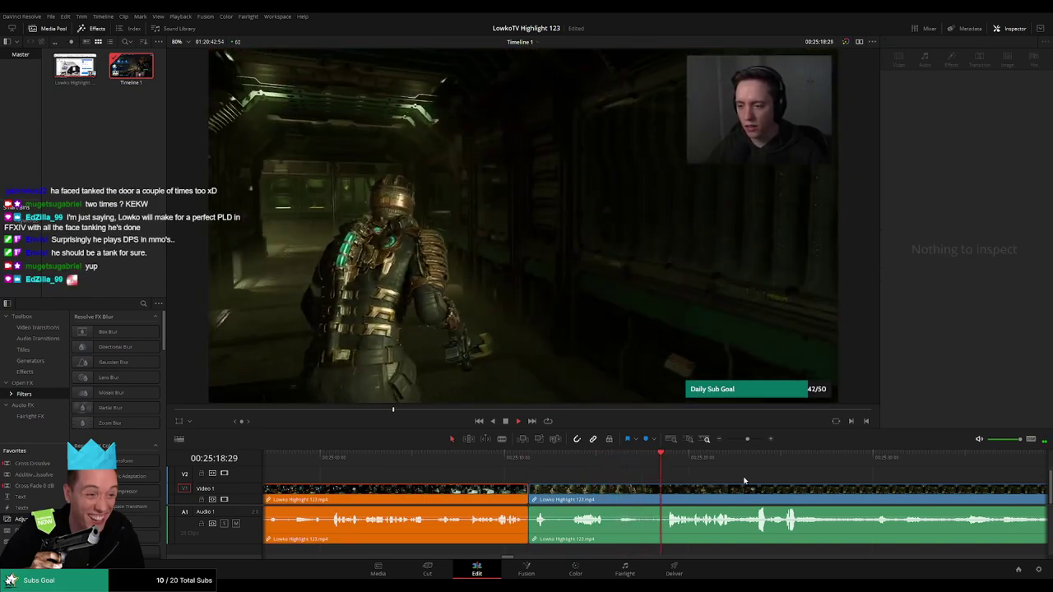
click(642, 490)
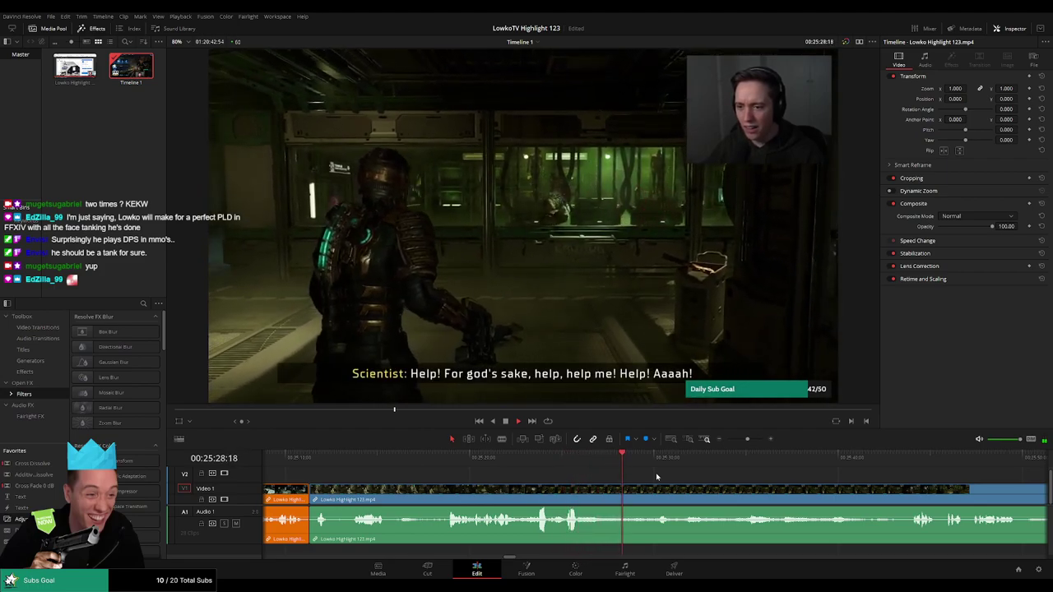
scroll(650, 474, right, 2)
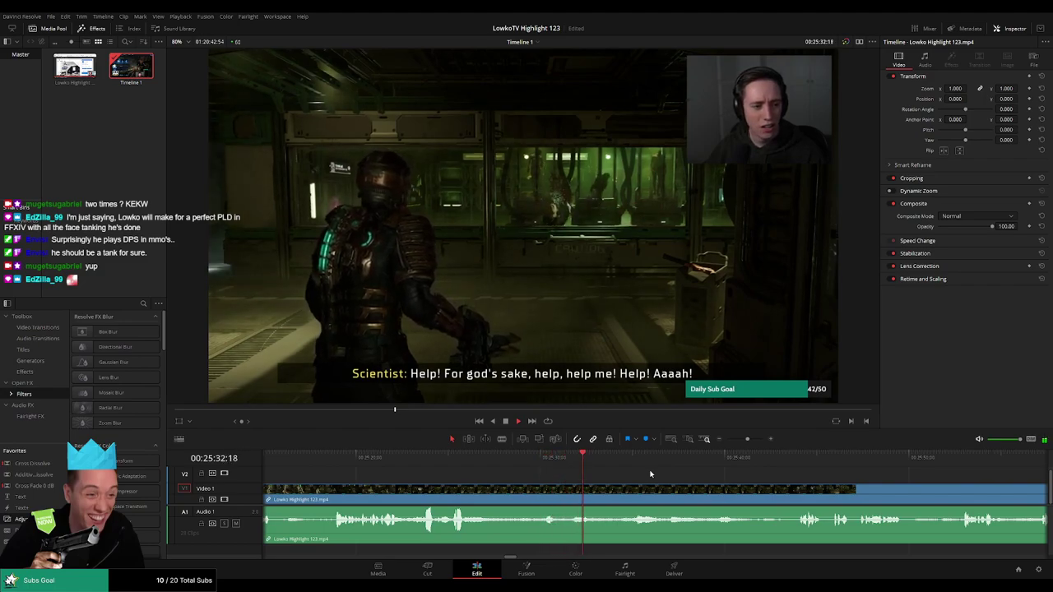
scroll(602, 471, right, 2)
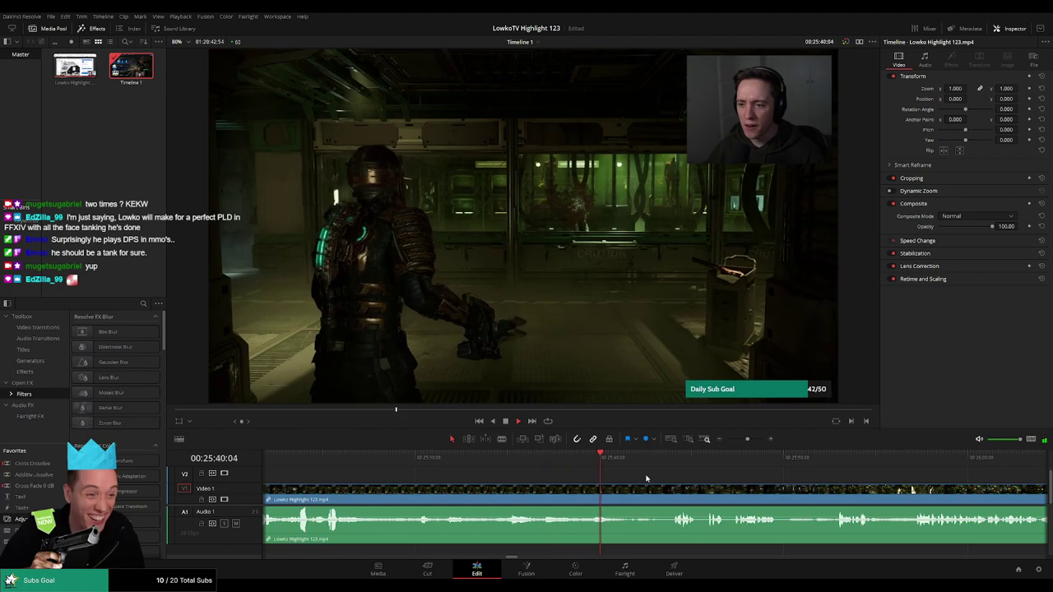
click(544, 457)
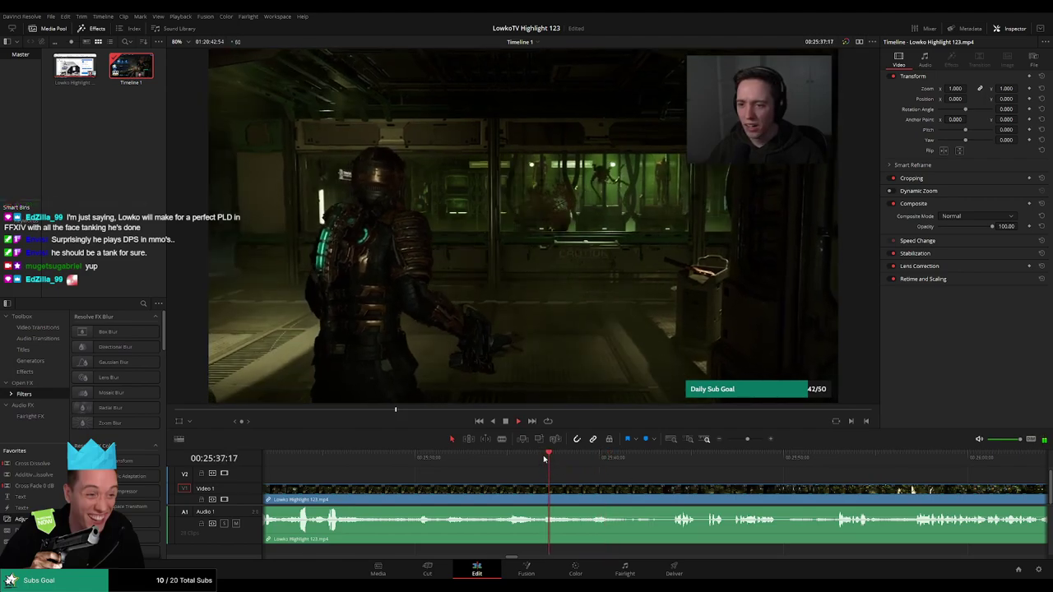
click(543, 457)
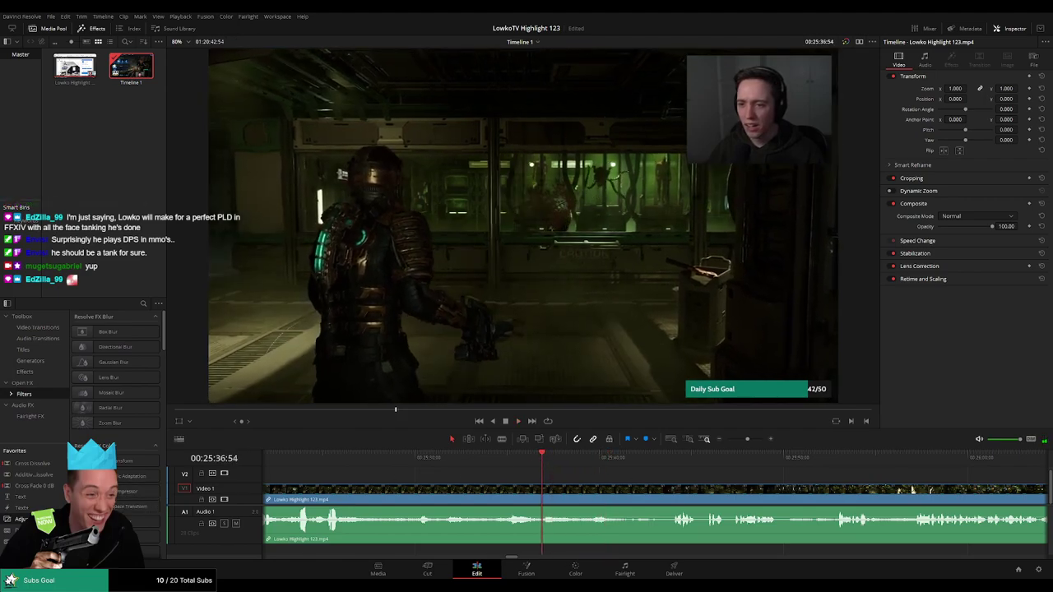
Place an adjustment clip on V2 and zoom it 1.88 onto the facecam at −823, −440.
mouse_move(25, 520)
mouse_down()
mouse_move(535, 484)
mouse_move(506, 462)
mouse_move(523, 463)
mouse_up()
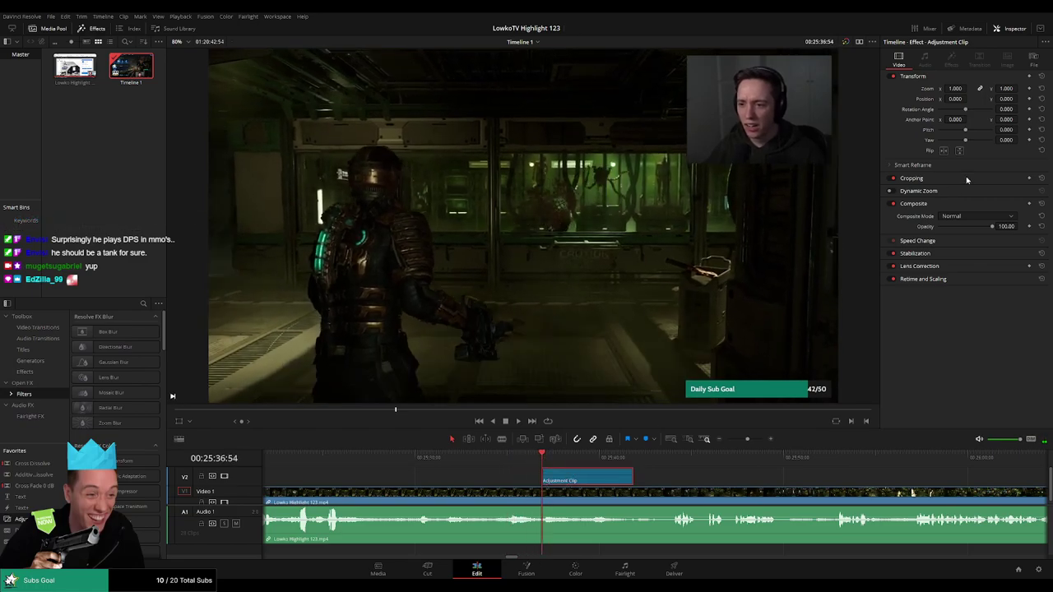
mouse_move(955, 88)
mouse_down()
mouse_move(979, 88)
mouse_move(958, 98)
mouse_move(1021, 99)
mouse_move(988, 98)
mouse_up()
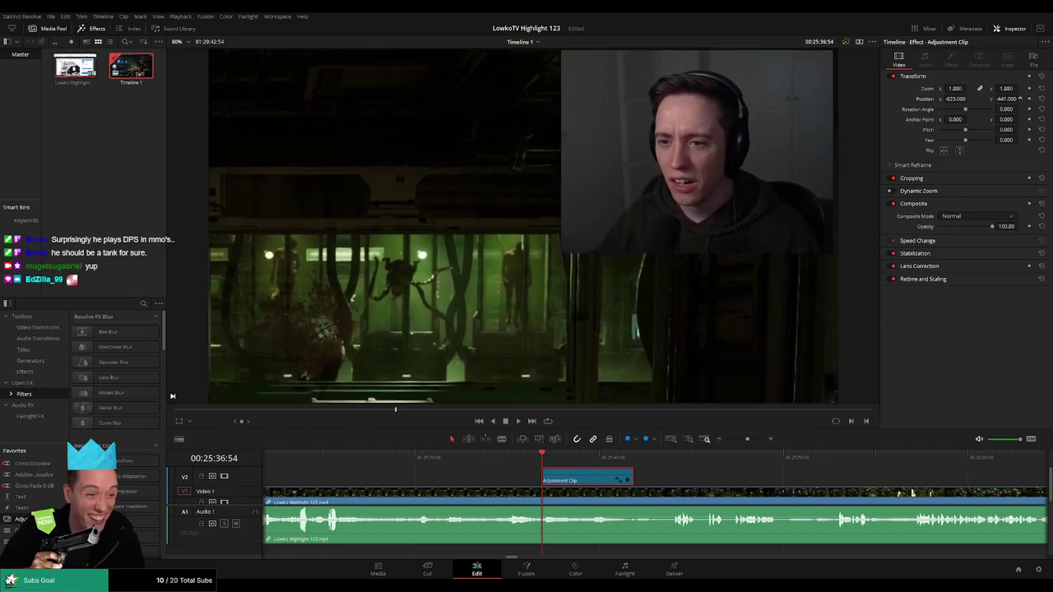
key(space)
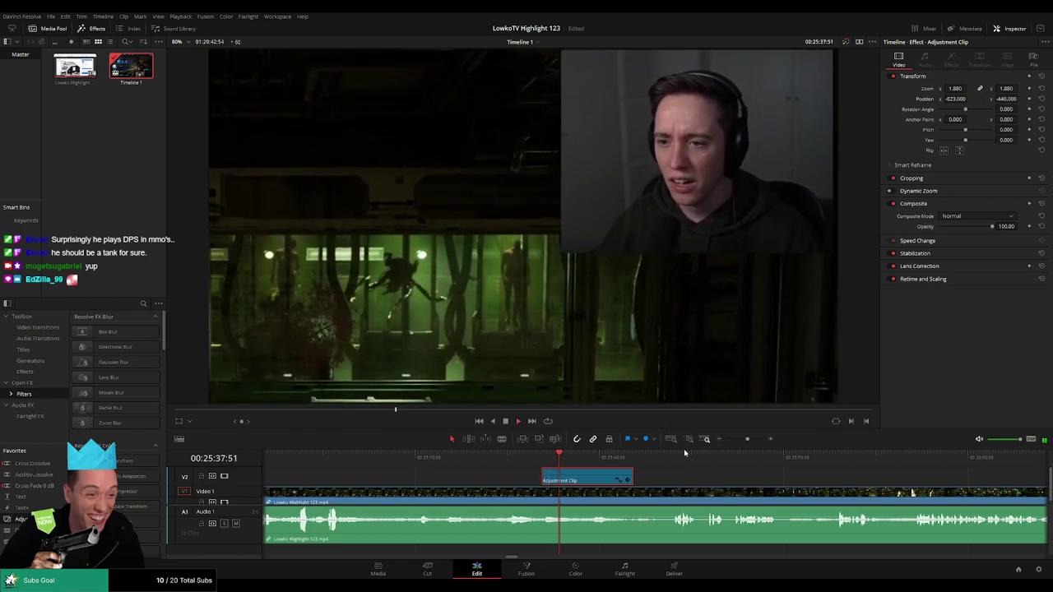
click(678, 480)
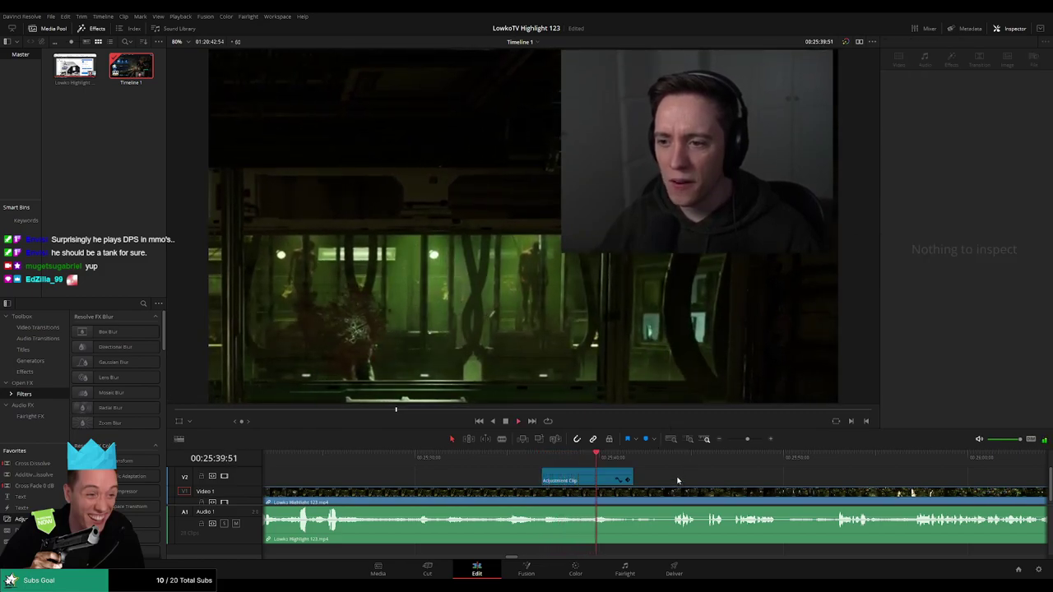
End the zoom clip at the current frame and blade the highlight clip at the next cut point.
key(ctrl+z)
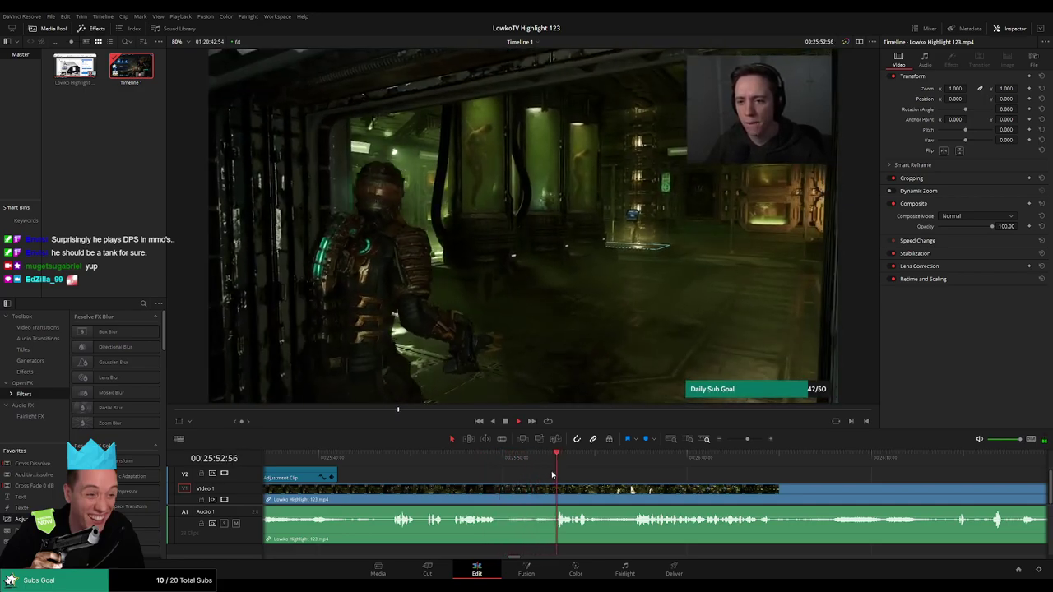
drag(686, 479, 599, 471)
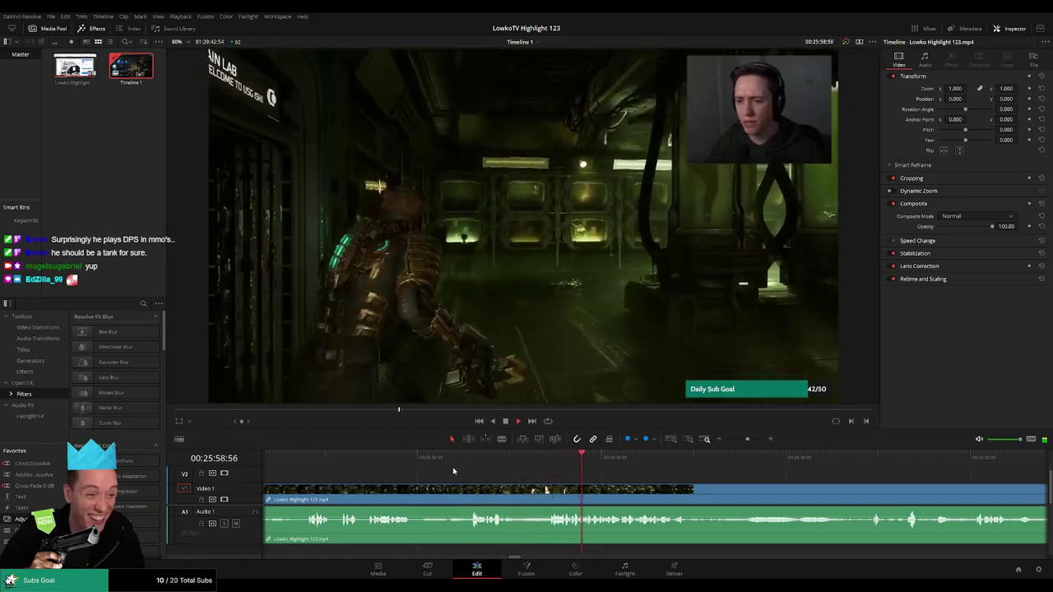
mouse_move(690, 479)
mouse_down()
mouse_move(431, 470)
mouse_move(553, 475)
mouse_up()
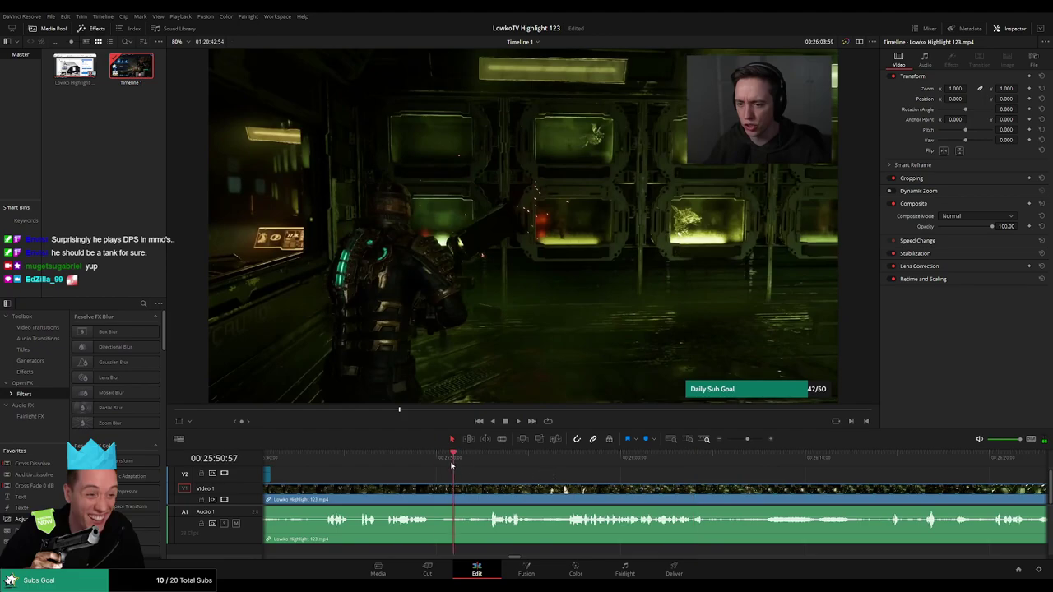
drag(439, 467, 434, 468)
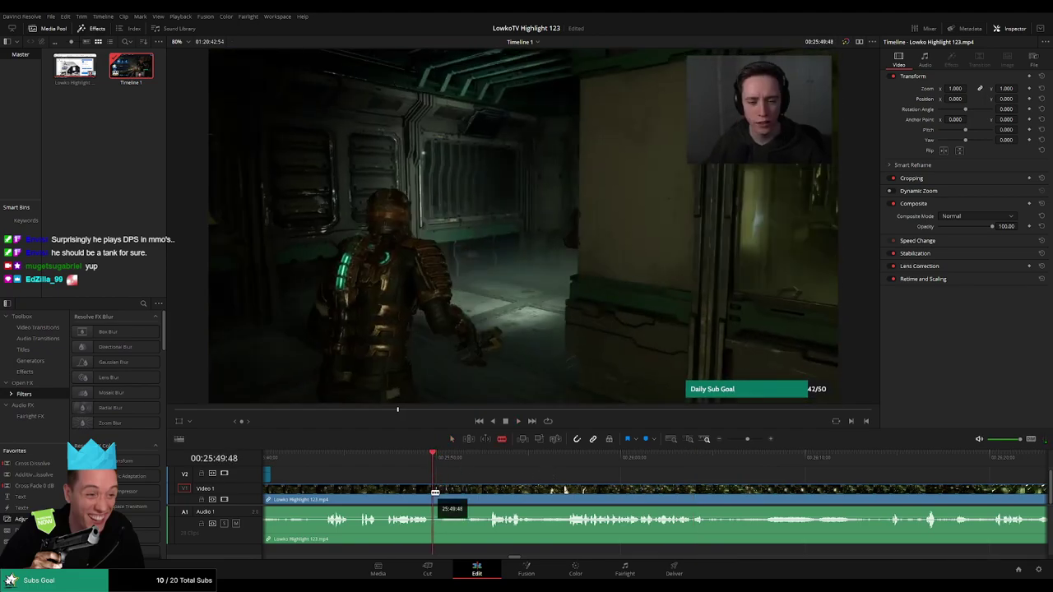
click(435, 493)
key(a)
key(space)
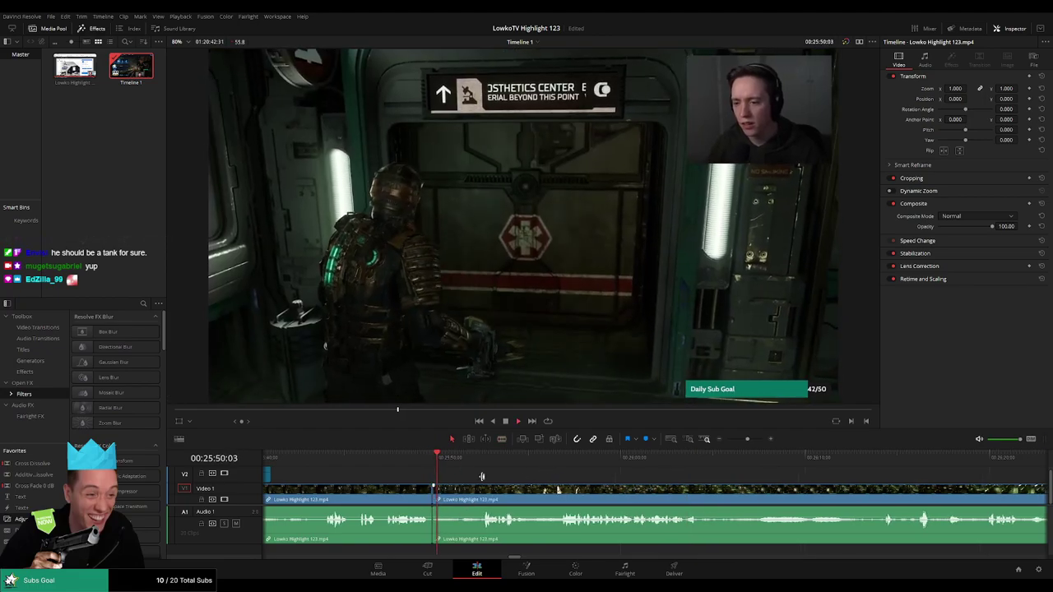
Mark the part before the split orange and skim ahead to the start of the reaction.
click(559, 464)
click(373, 493)
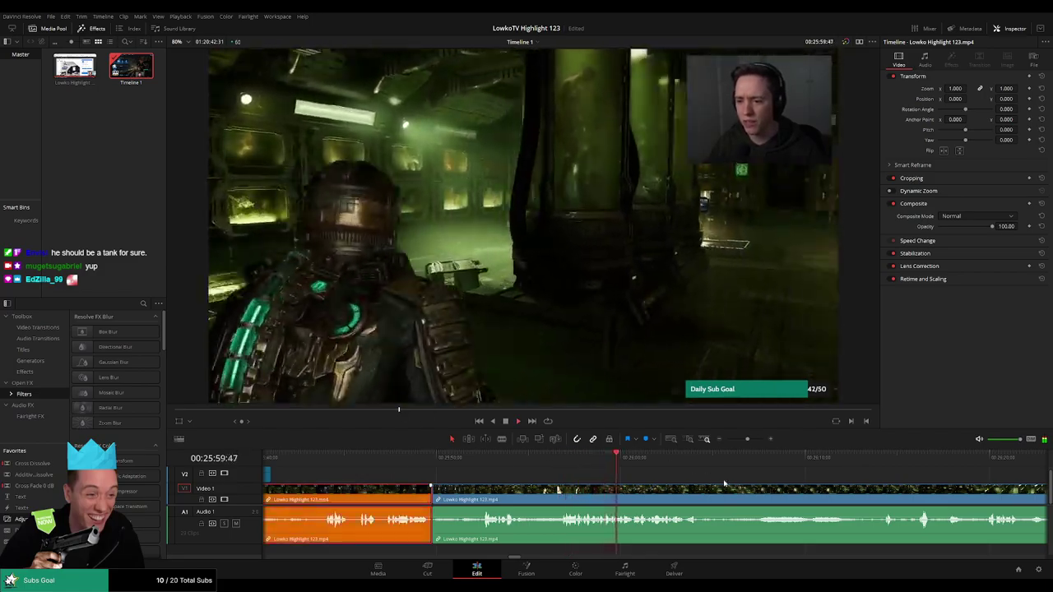
scroll(638, 472, right, 3)
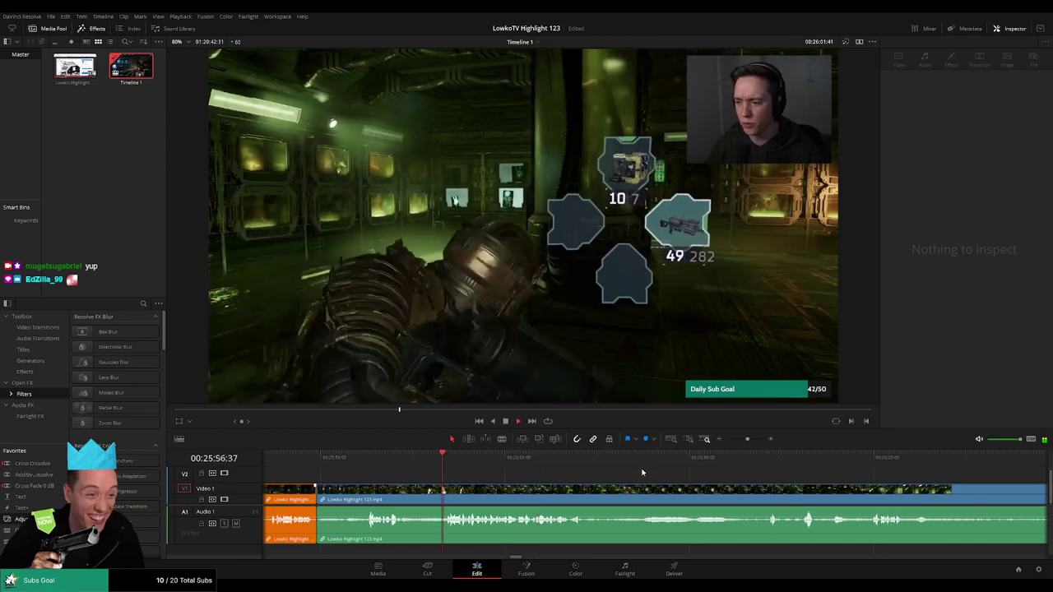
scroll(626, 472, right, 2)
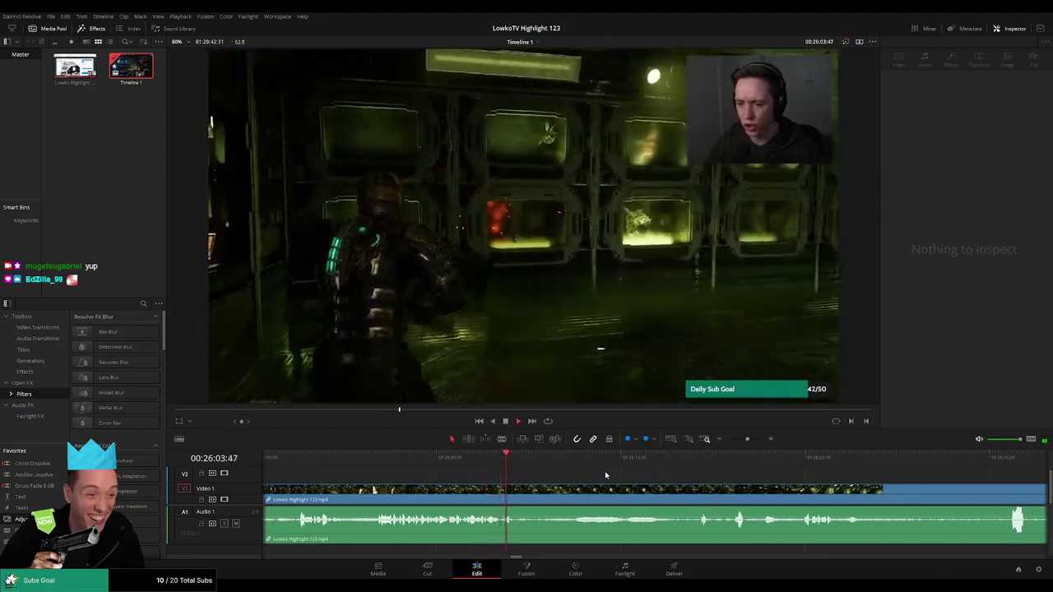
scroll(604, 474, right, 1)
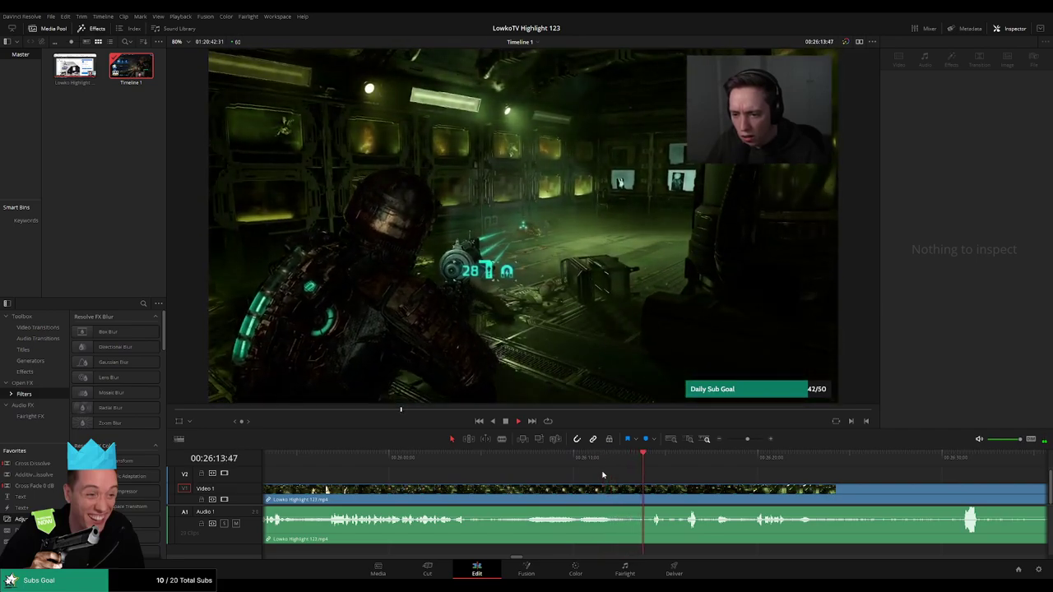
click(660, 491)
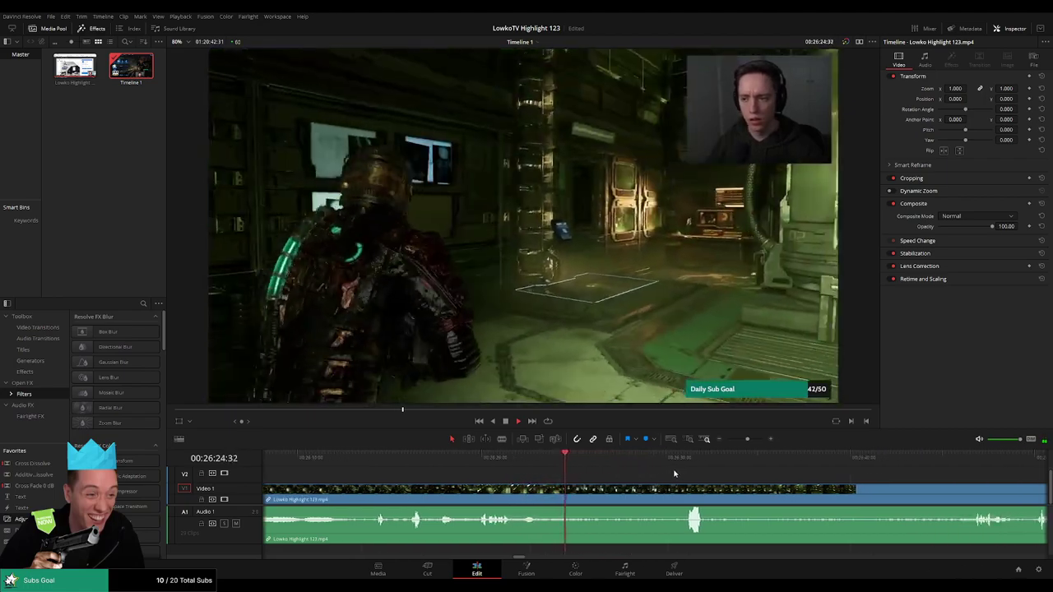
click(605, 459)
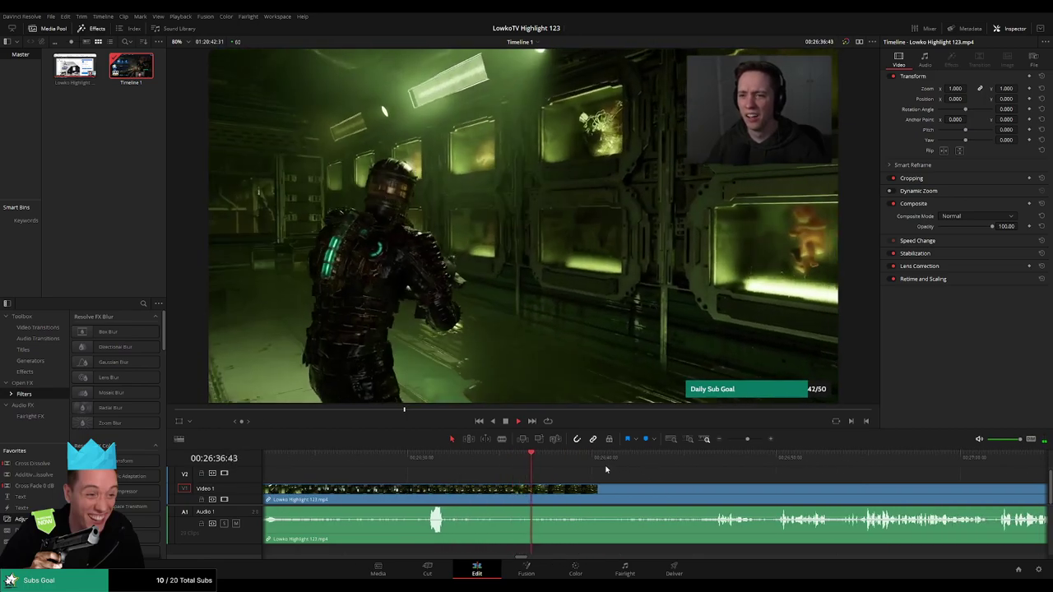
click(531, 458)
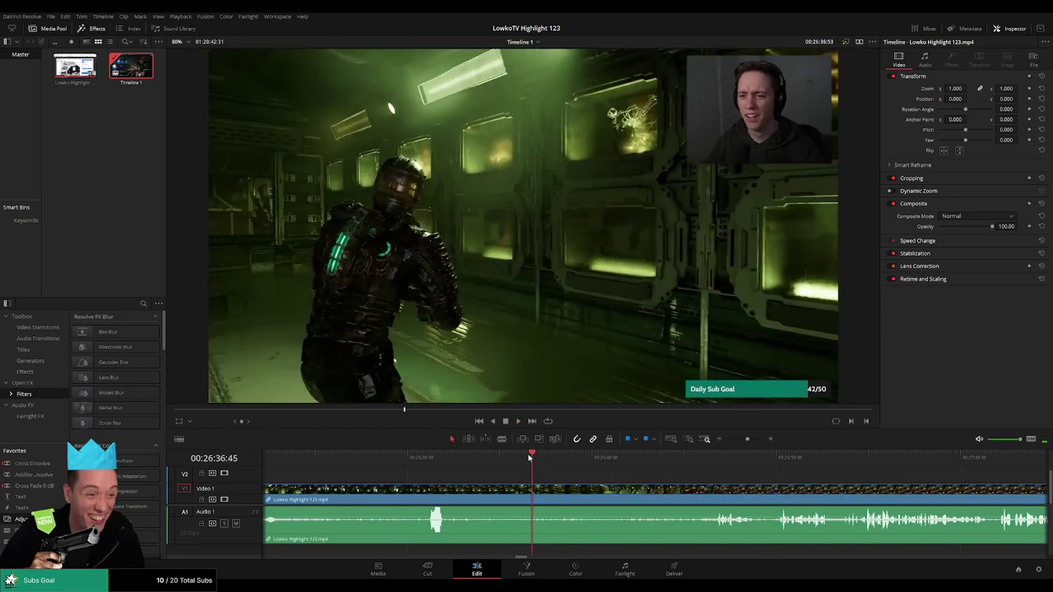
drag(531, 458, 512, 457)
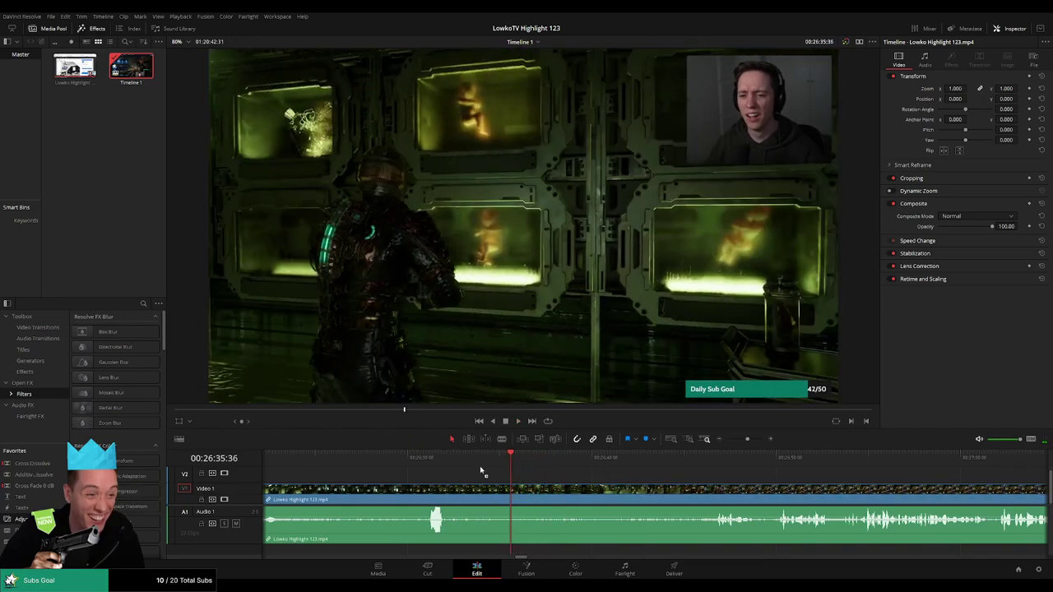
Zoom the new adjustment clip 1.69 at −640, −339 onto the facecam and rewatch it.
drag(954, 88, 1021, 99)
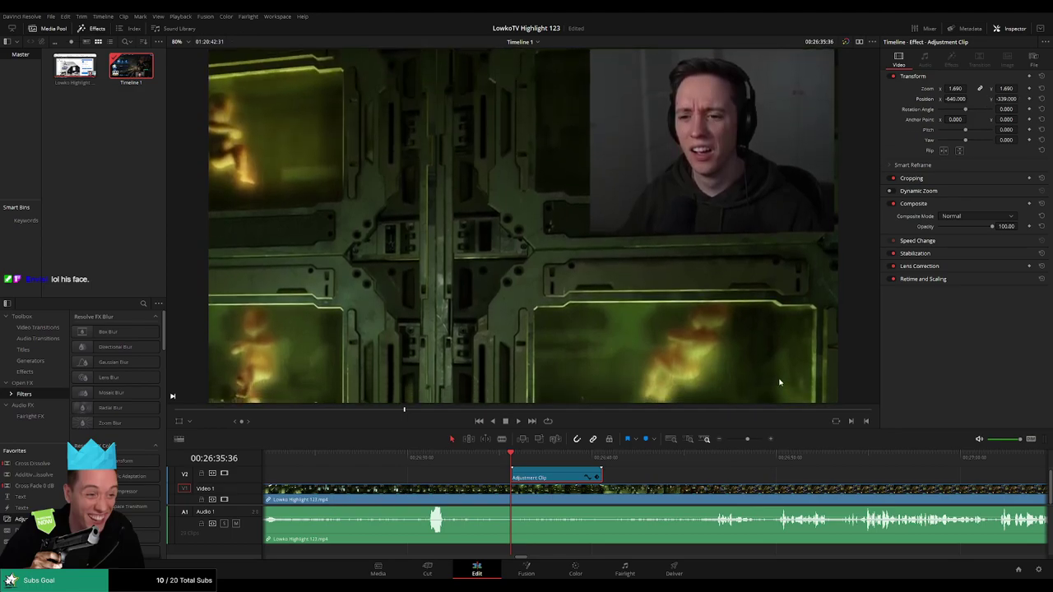
key(space)
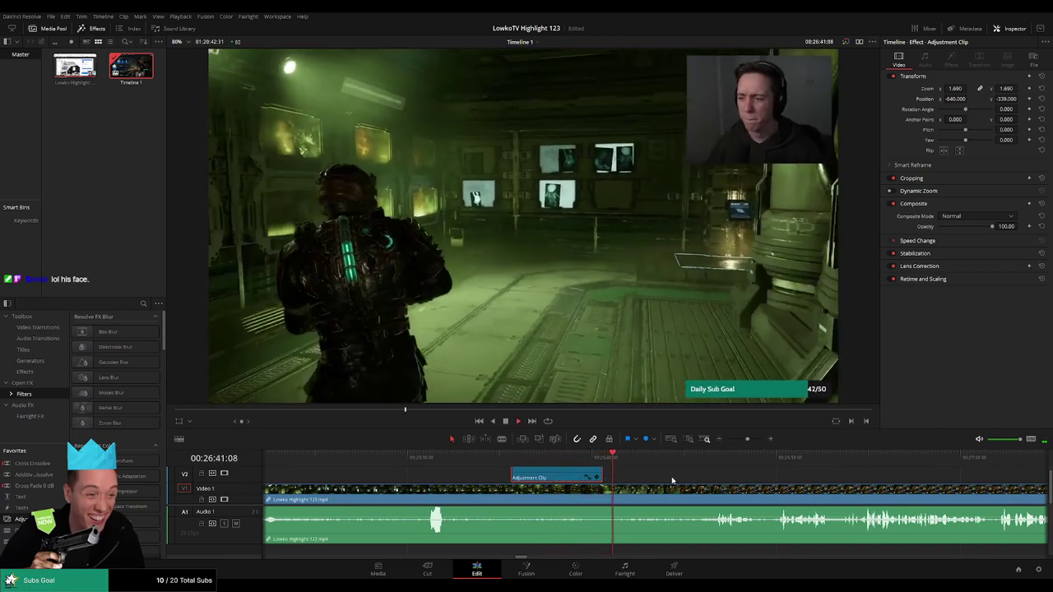
click(691, 479)
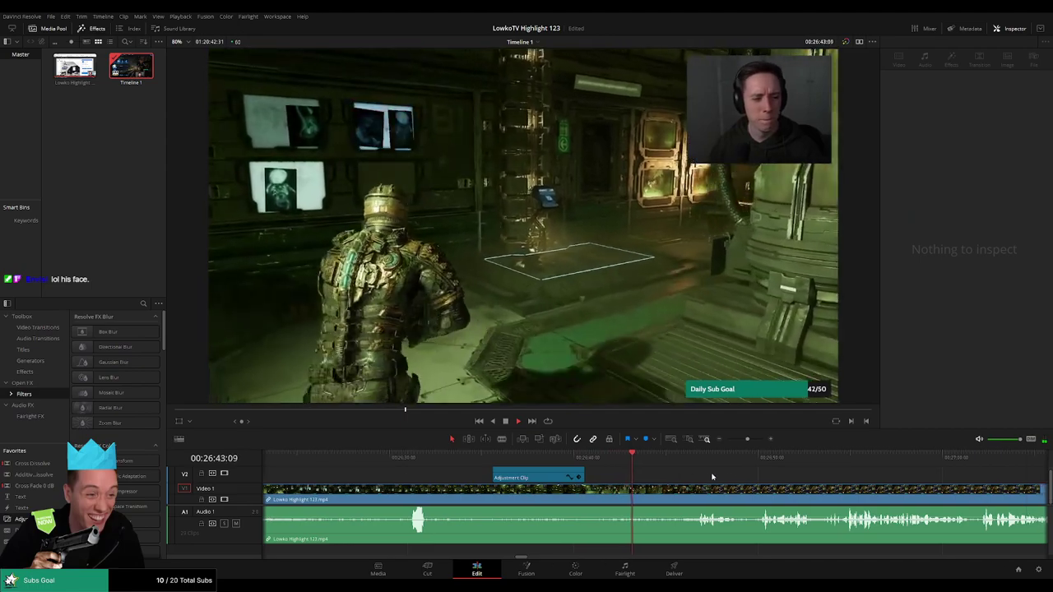
click(462, 458)
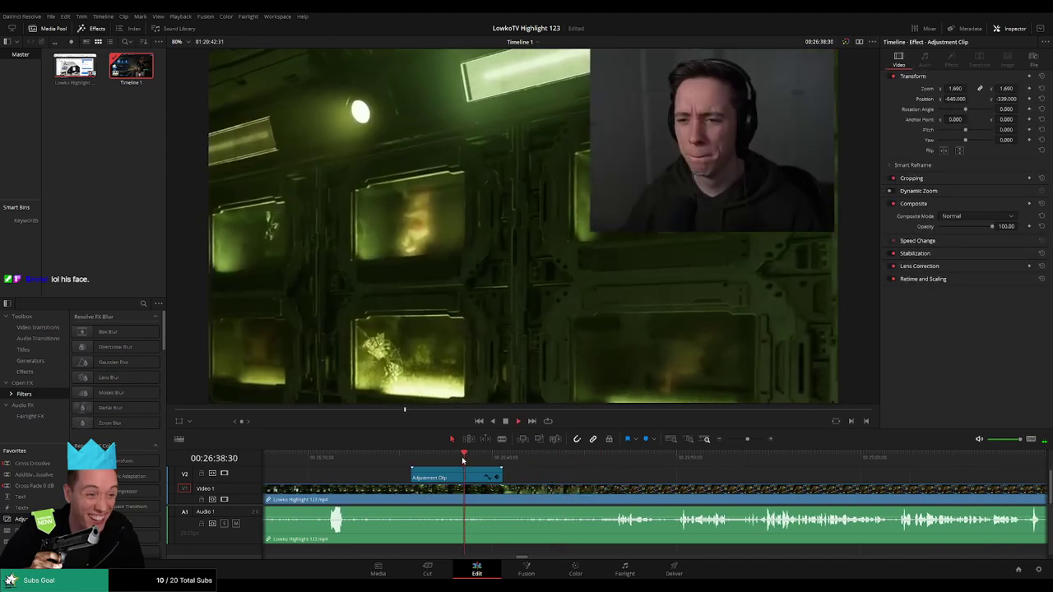
click(418, 458)
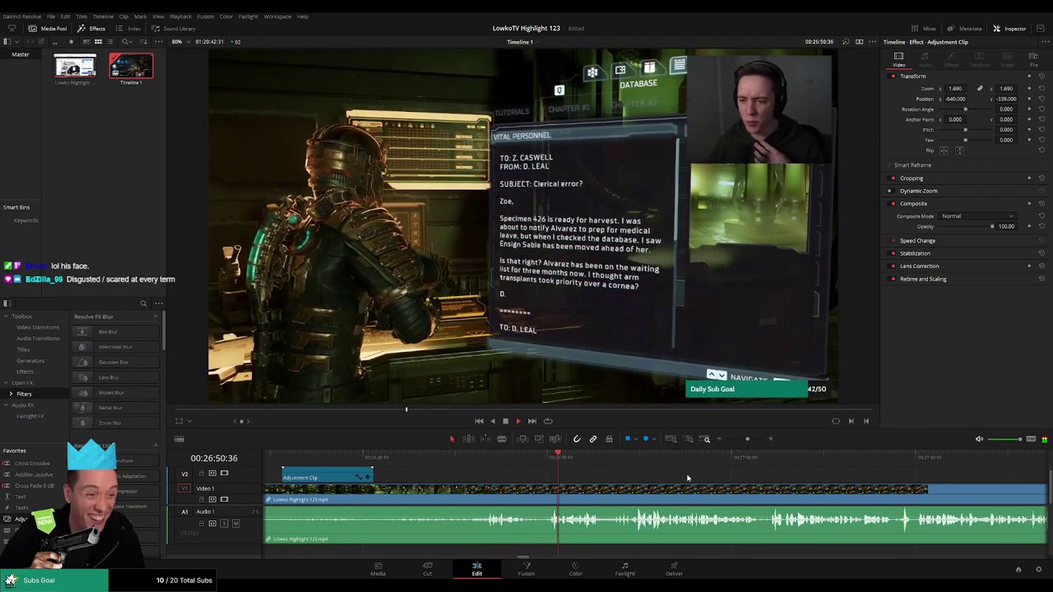
scroll(658, 477, right, 3)
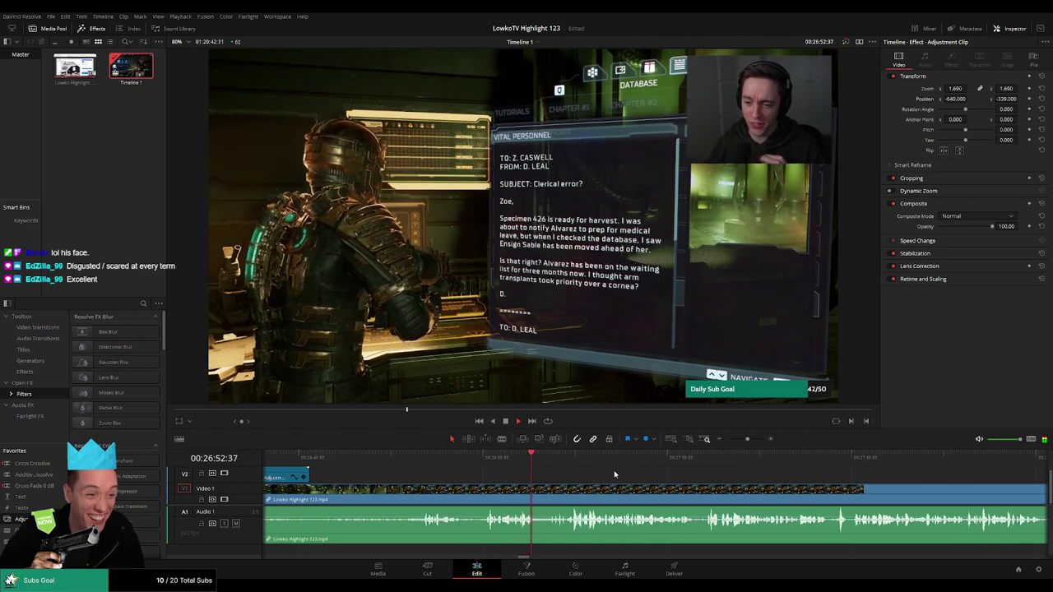
scroll(706, 478, right, 5)
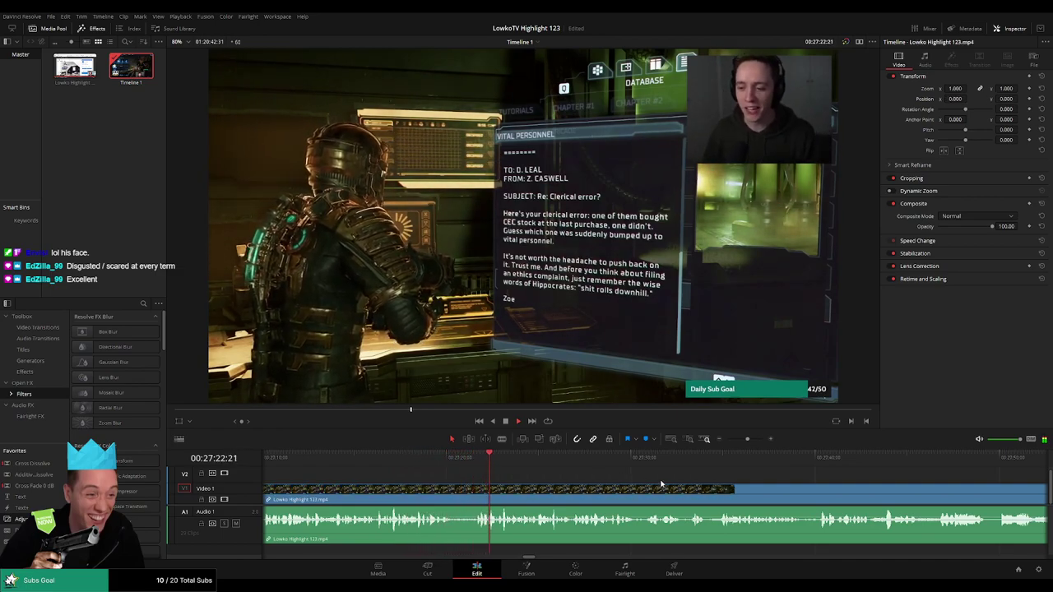
scroll(695, 480, down, 2)
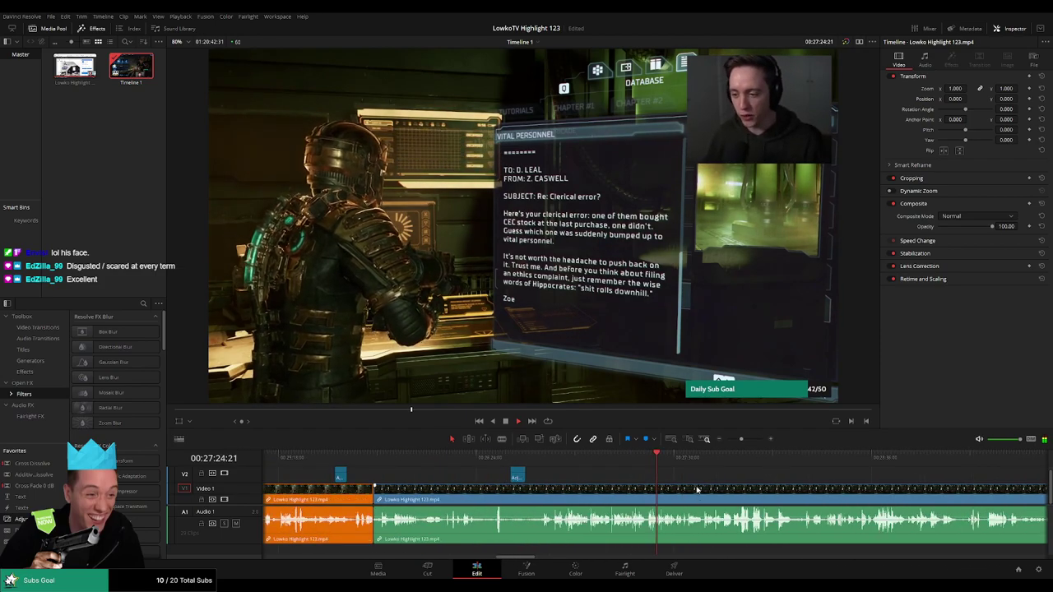
scroll(696, 479, down, 2)
scroll(544, 483, down, 2)
scroll(544, 483, up, 2)
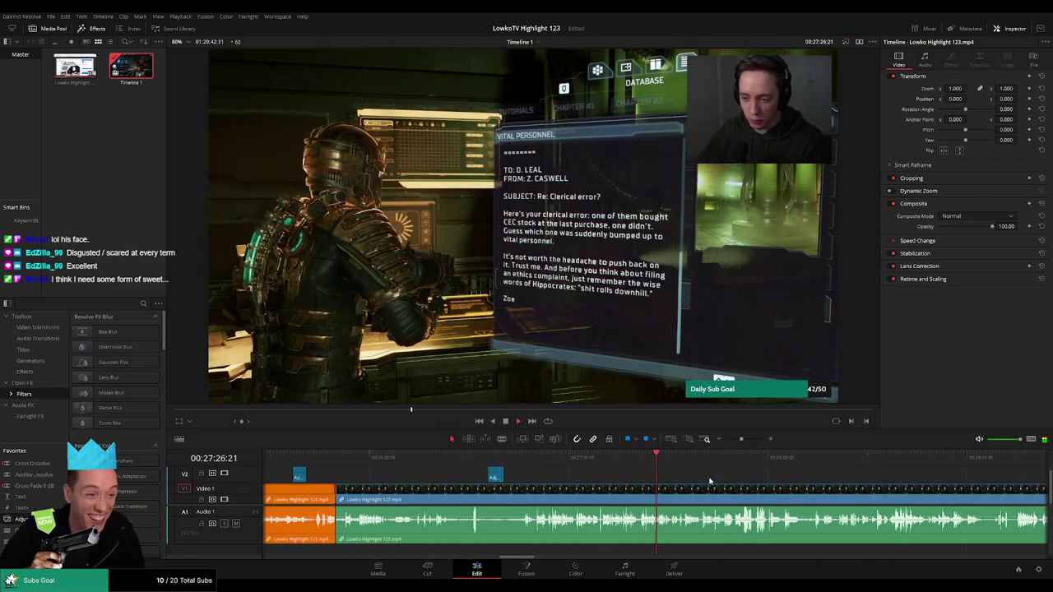
scroll(710, 481, up, 2)
scroll(709, 481, down, 2)
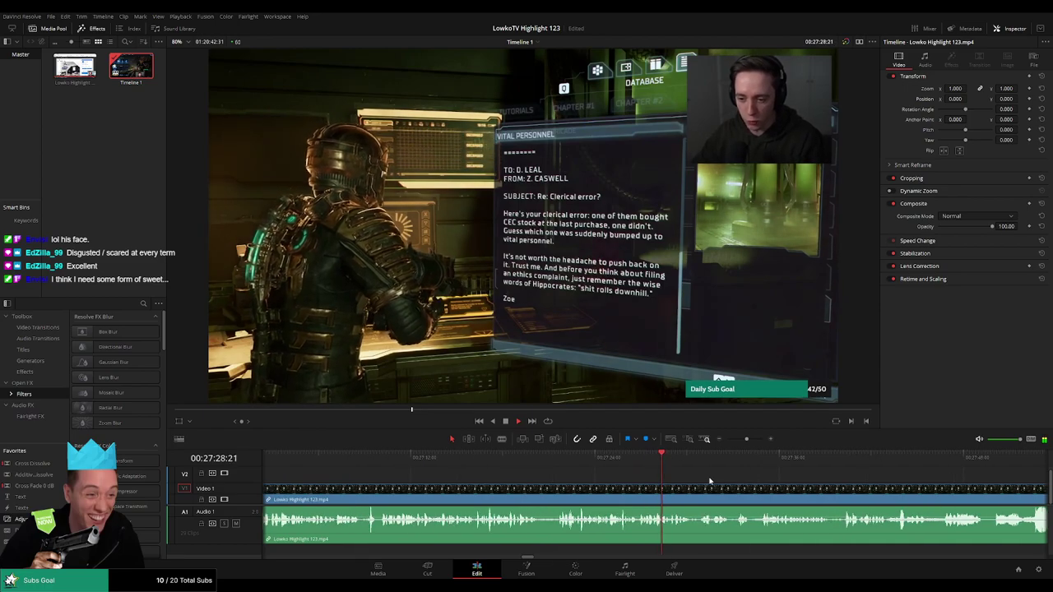
scroll(533, 464, down, 2)
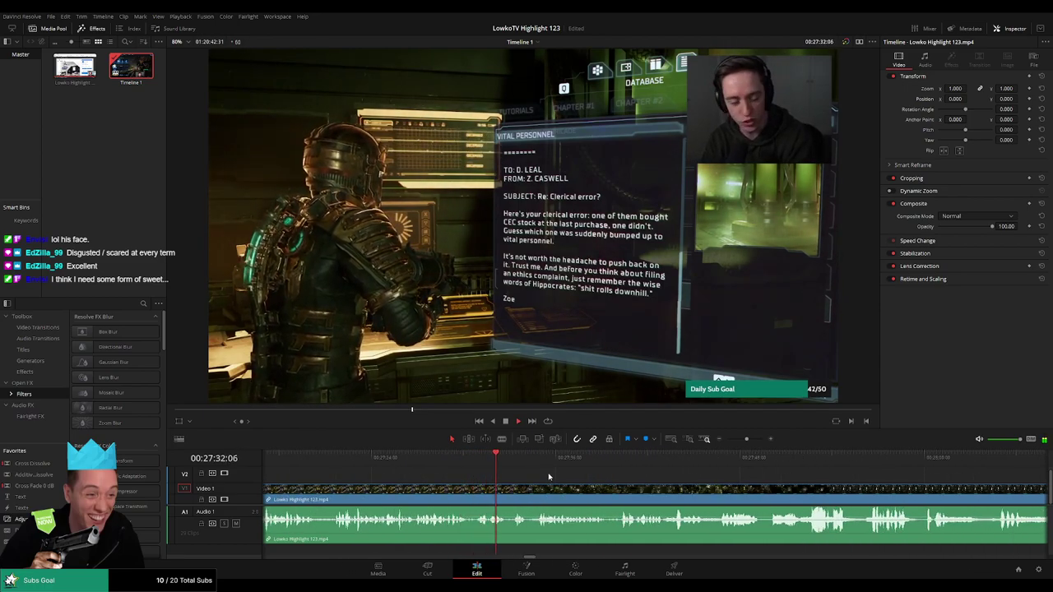
scroll(617, 481, down, 2)
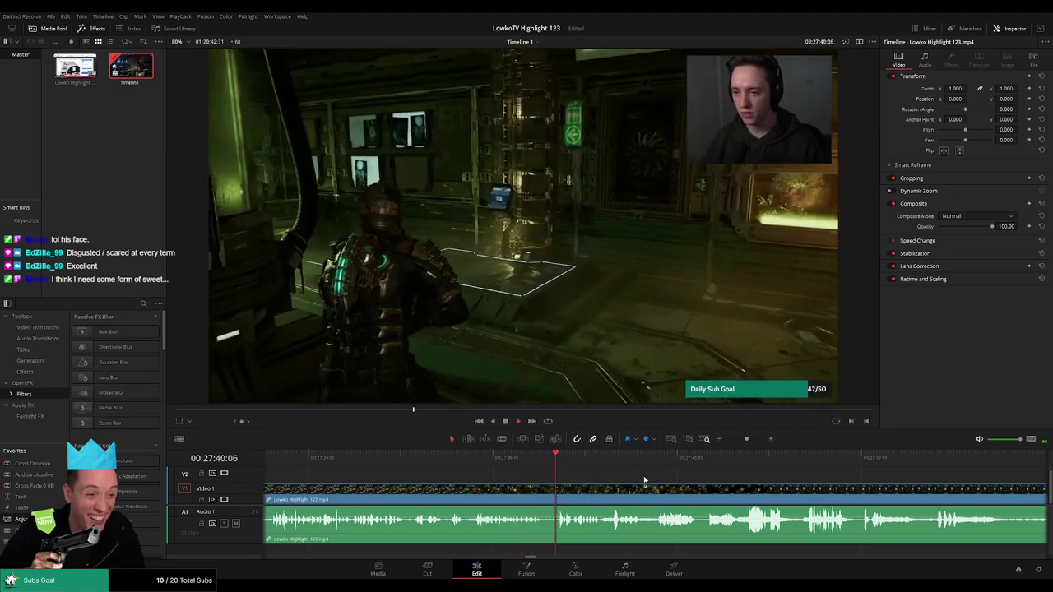
scroll(580, 476, down, 2)
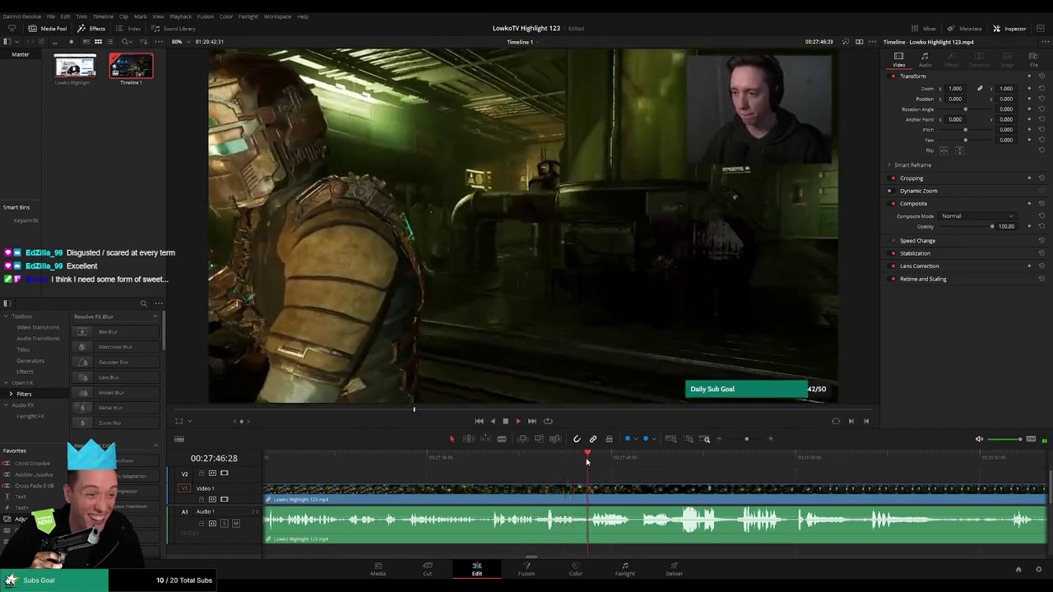
scroll(694, 475, right, 2)
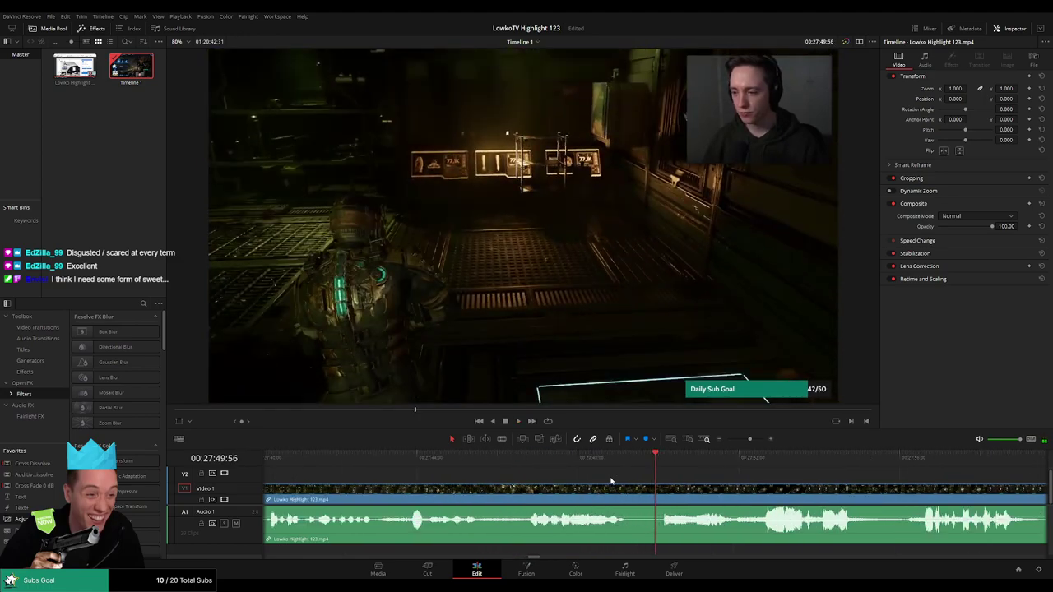
Split at 27:49, trim the short piece to 27:49:42, delete it, and play across the cut.
click(632, 457)
key(ctrl+b)
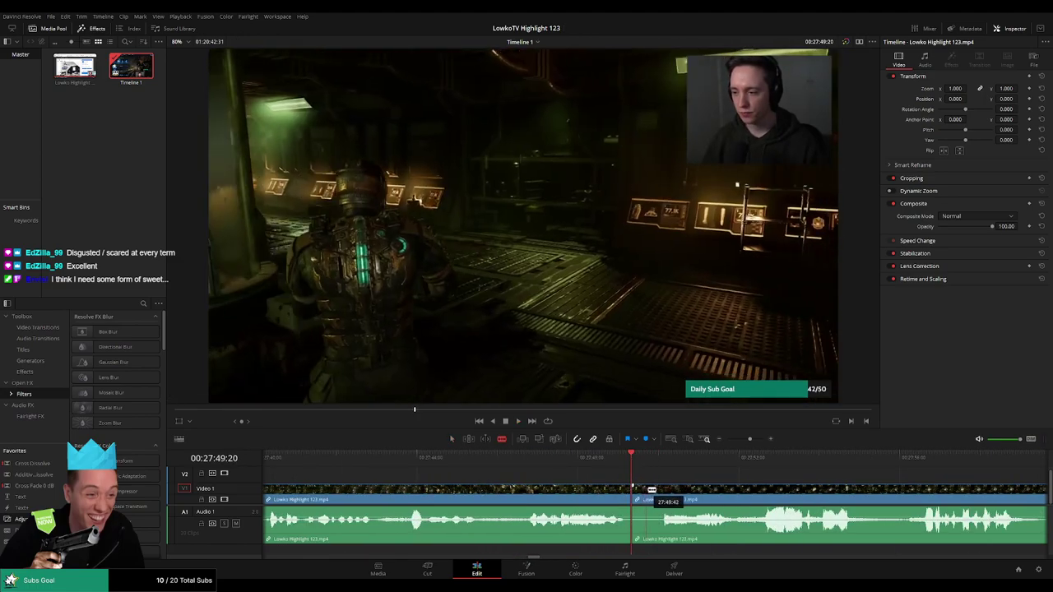
drag(640, 492, 630, 463)
key(Delete)
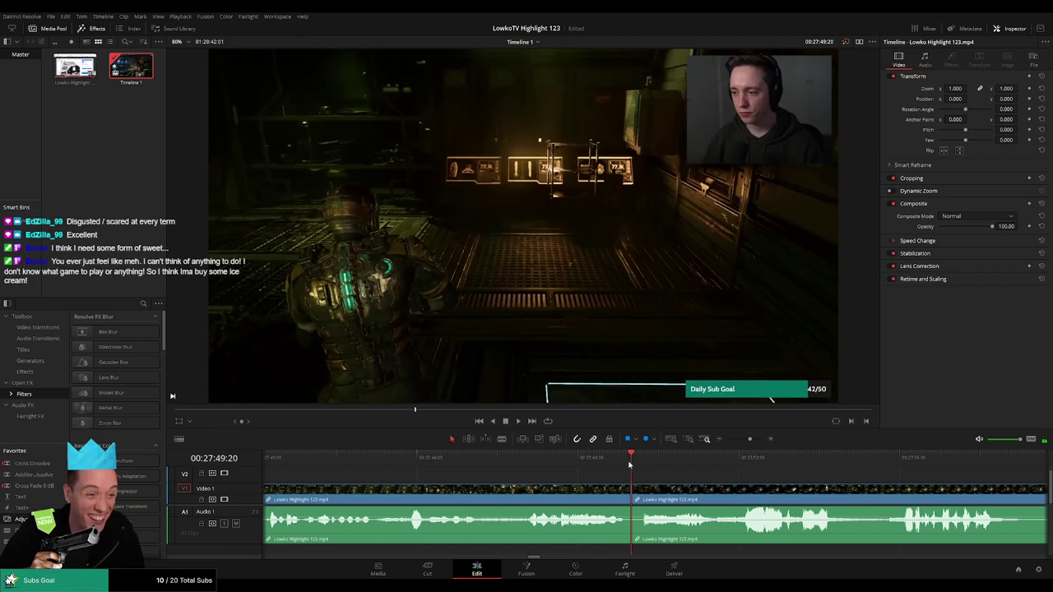
scroll(628, 464, up, 1)
drag(628, 464, 645, 462)
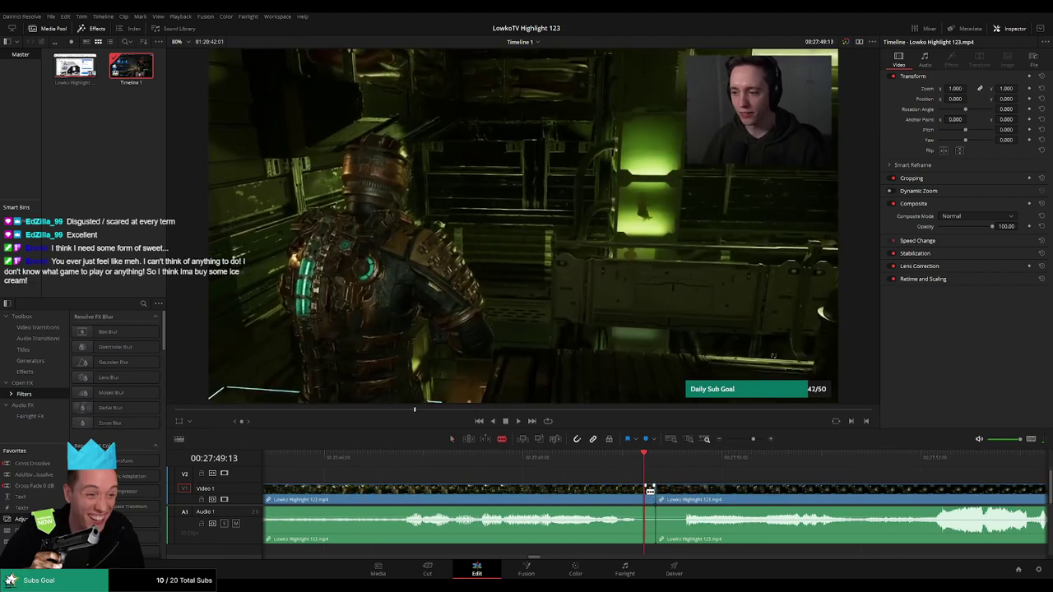
key(space)
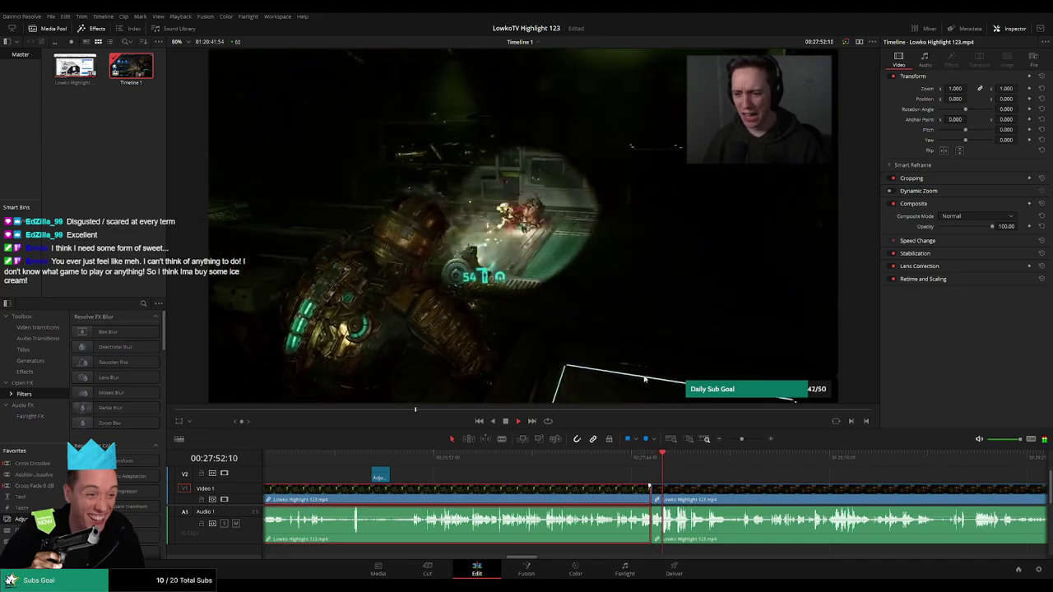
click(721, 474)
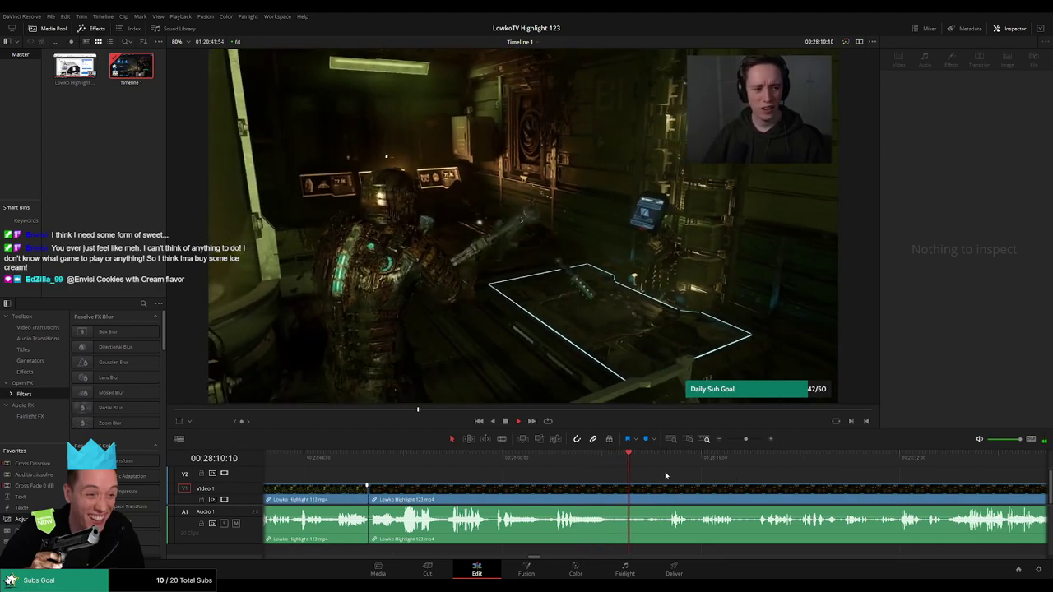
Scrub to about 28:12:52 and split the video and audio there with Ctrl+B.
scroll(642, 473, right, 2)
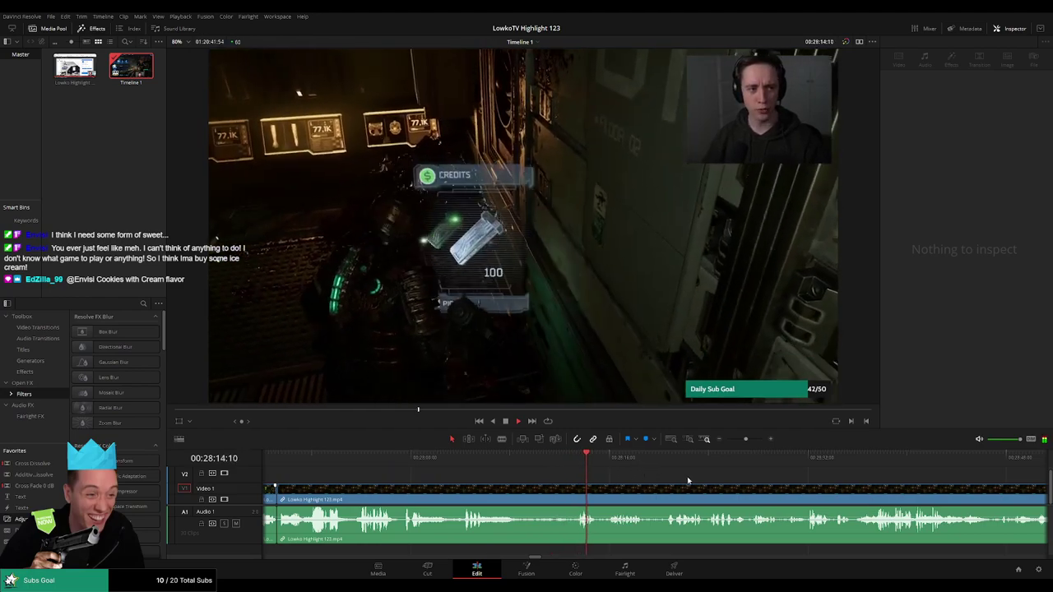
scroll(626, 473, right, 1)
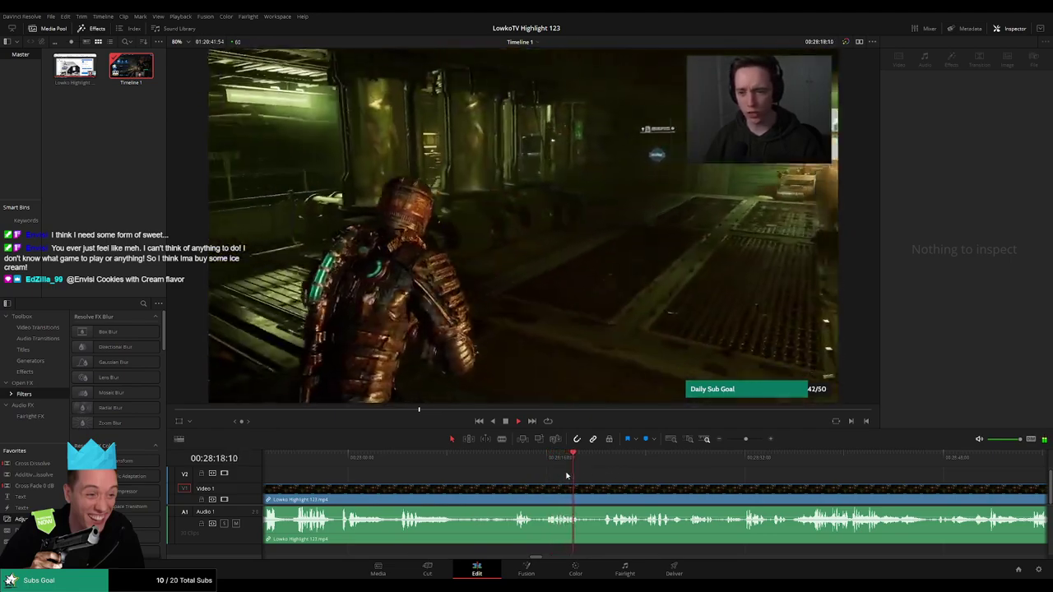
click(483, 465)
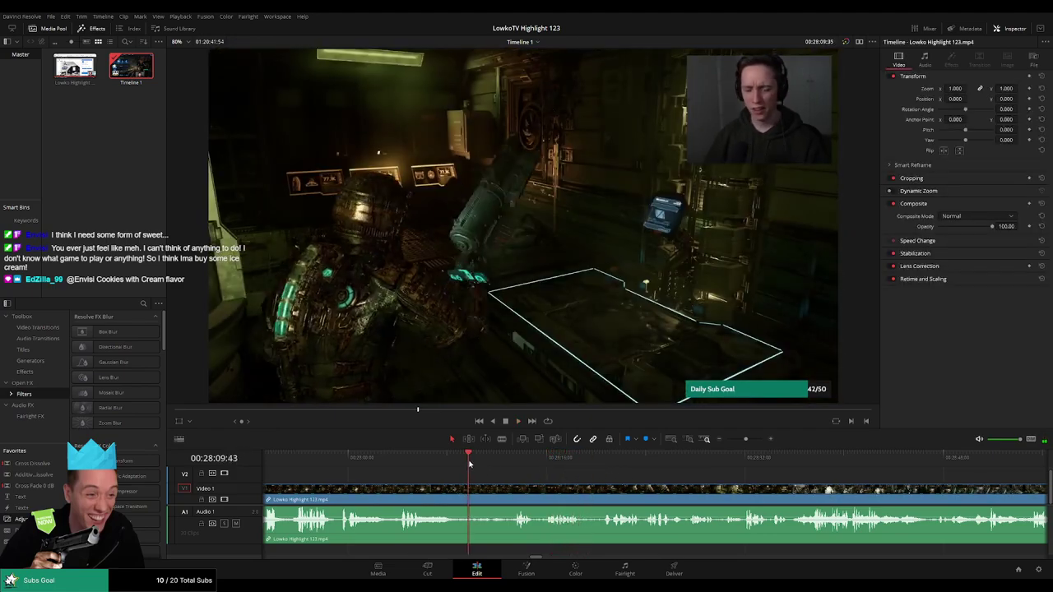
drag(484, 465, 508, 465)
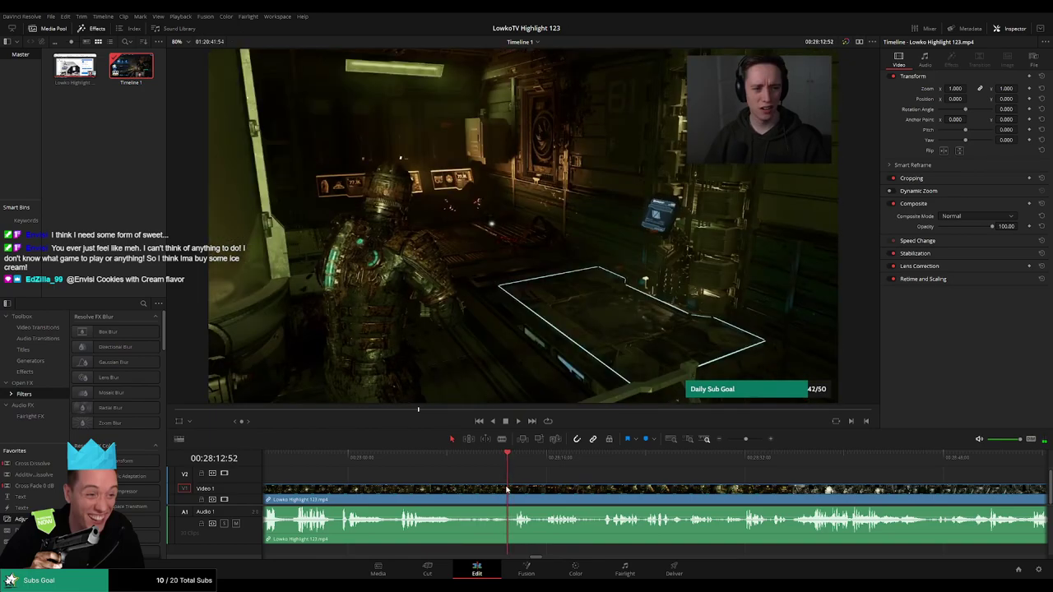
key(ctrl+b)
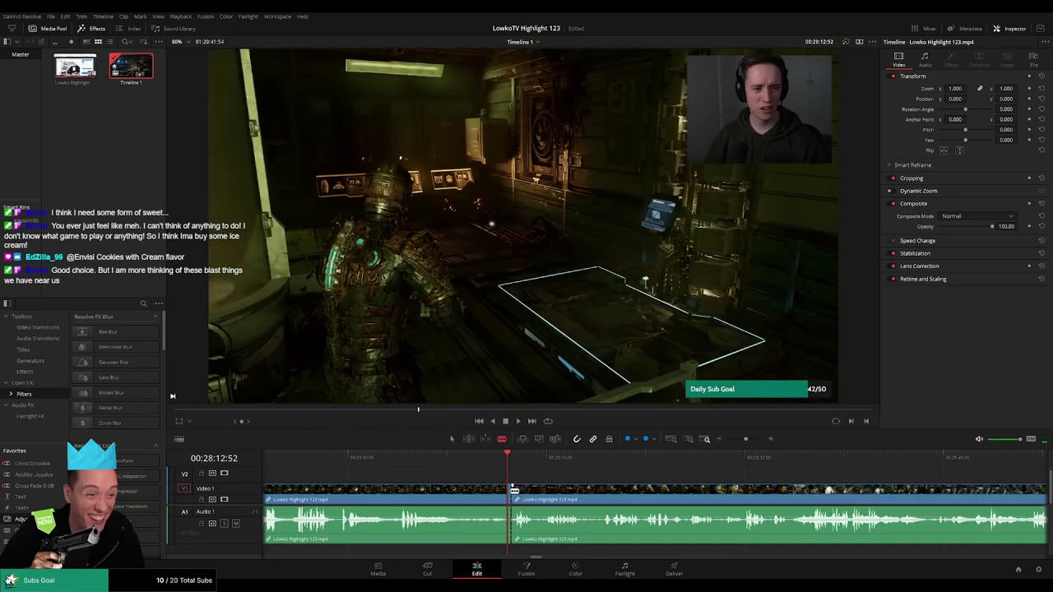
key(space)
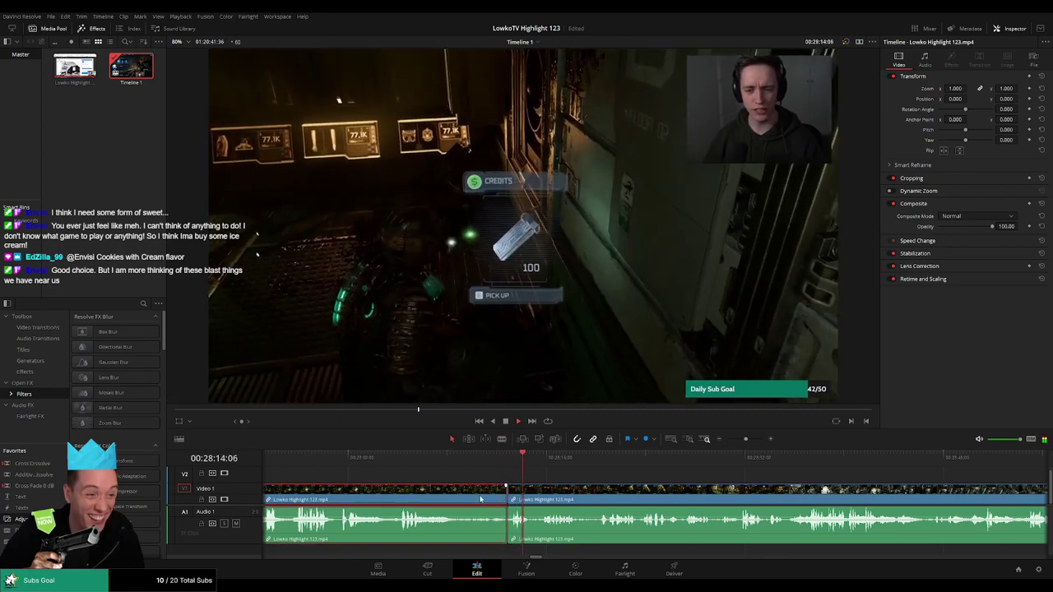
Select the clip before the split, park one frame before the cut, and zoom the timeline in.
click(494, 518)
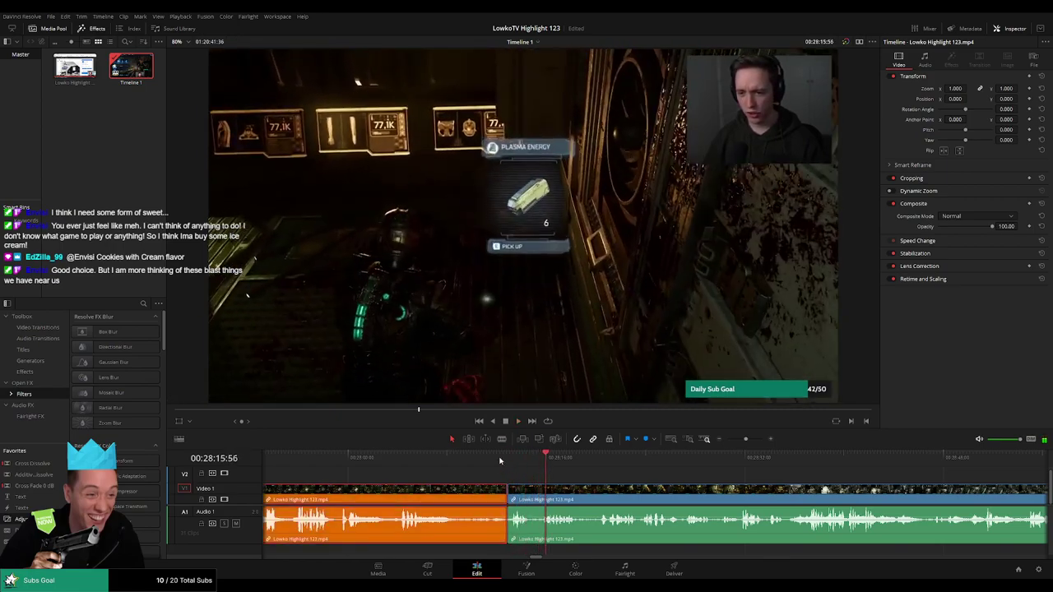
click(502, 457)
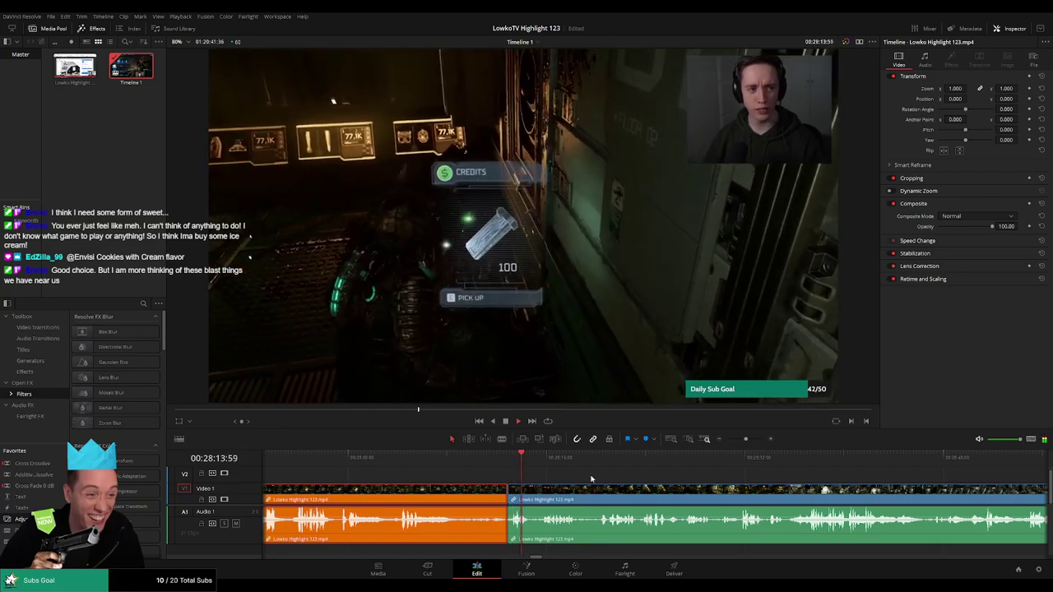
click(638, 479)
scroll(638, 479, up, 1)
scroll(638, 479, down, 1)
click(455, 459)
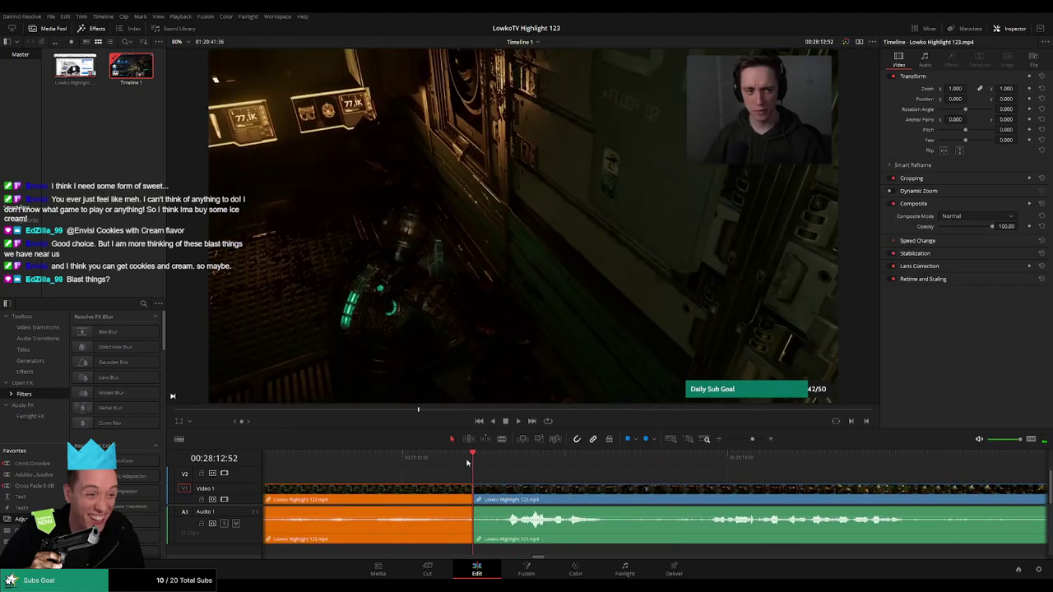
key(Left)
key(ctrl+equal)
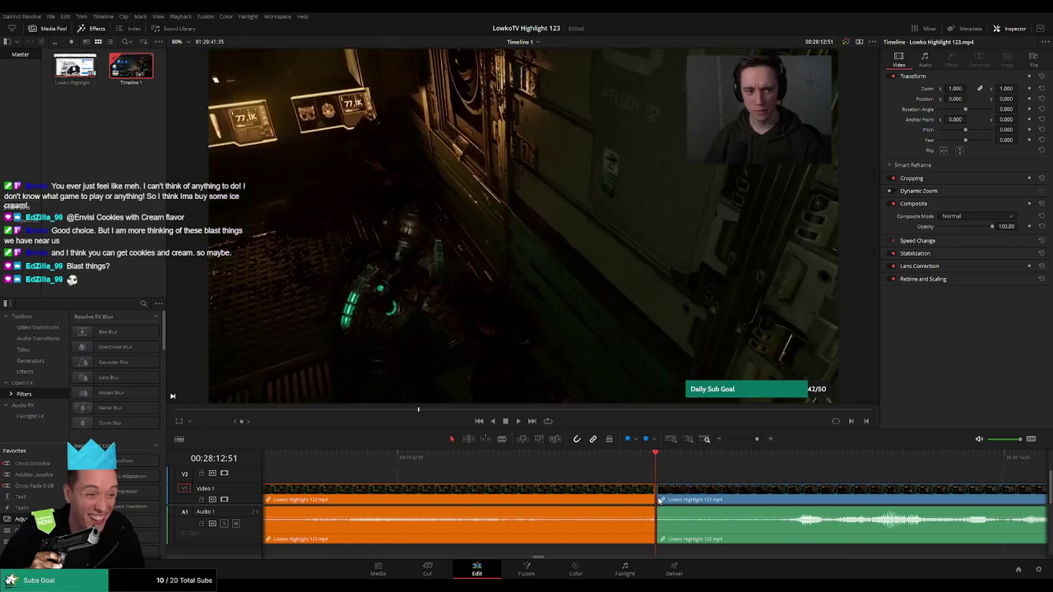
scroll(683, 492, down, 3)
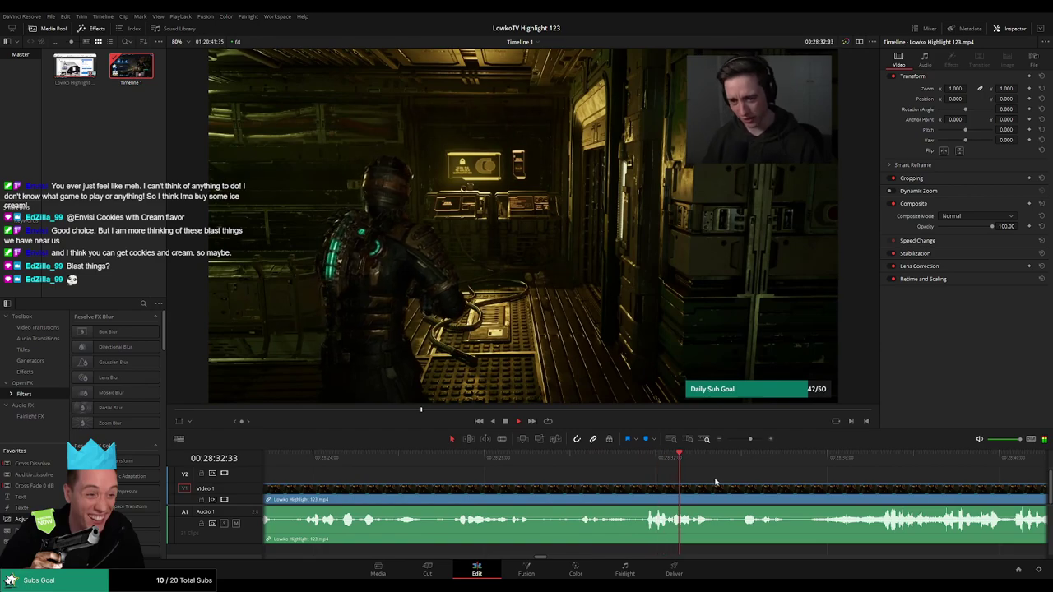
click(616, 459)
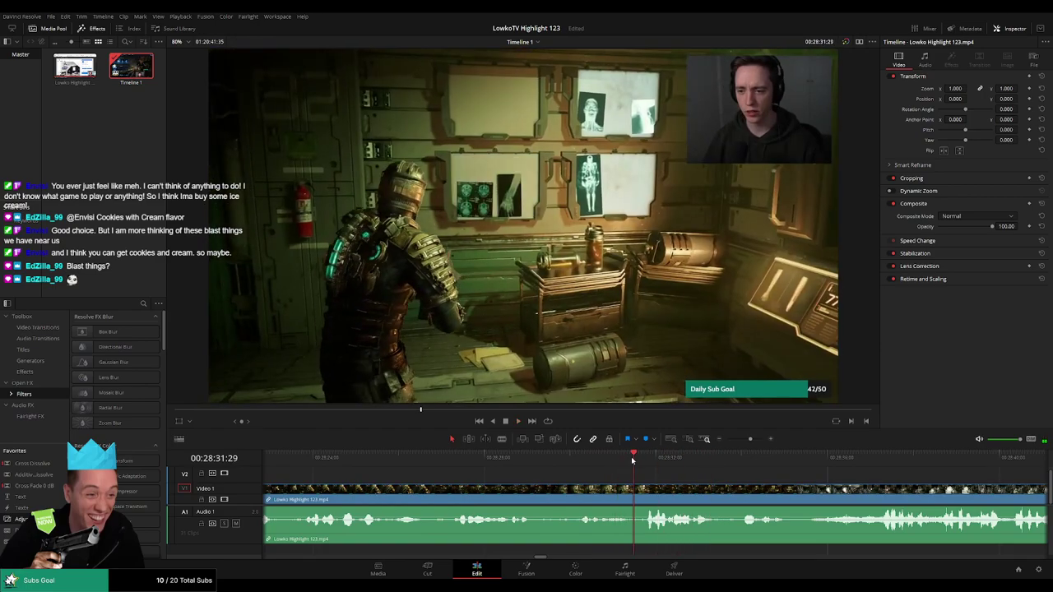
click(634, 459)
key(b)
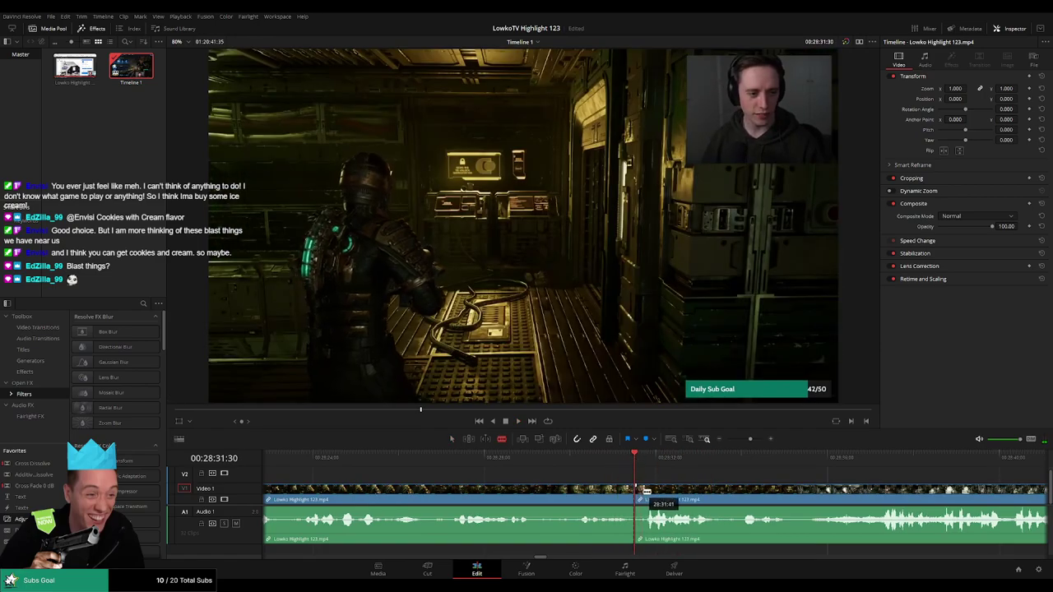
key(a)
key(space)
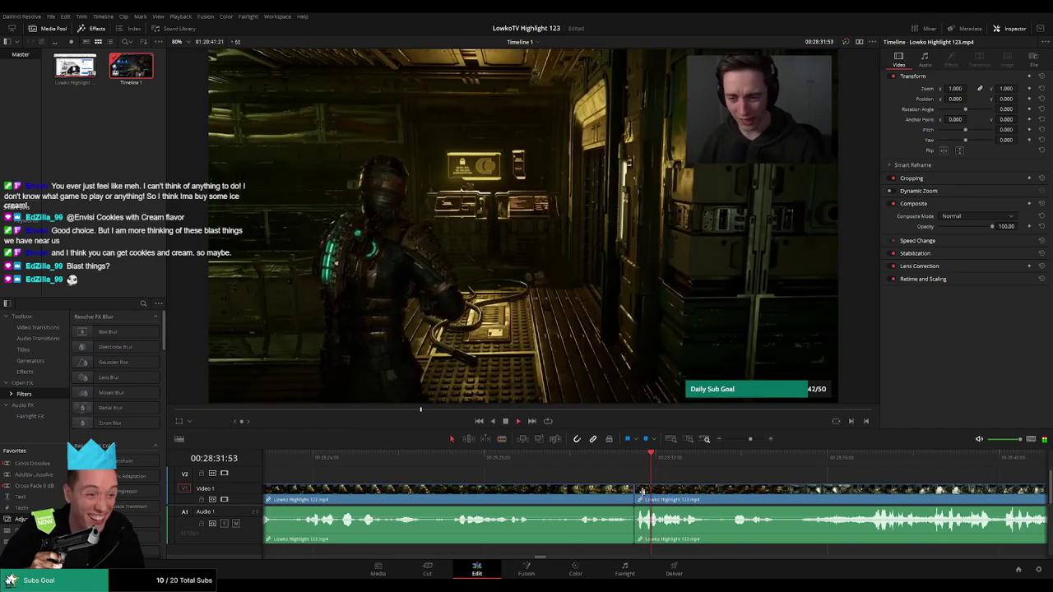
click(616, 500)
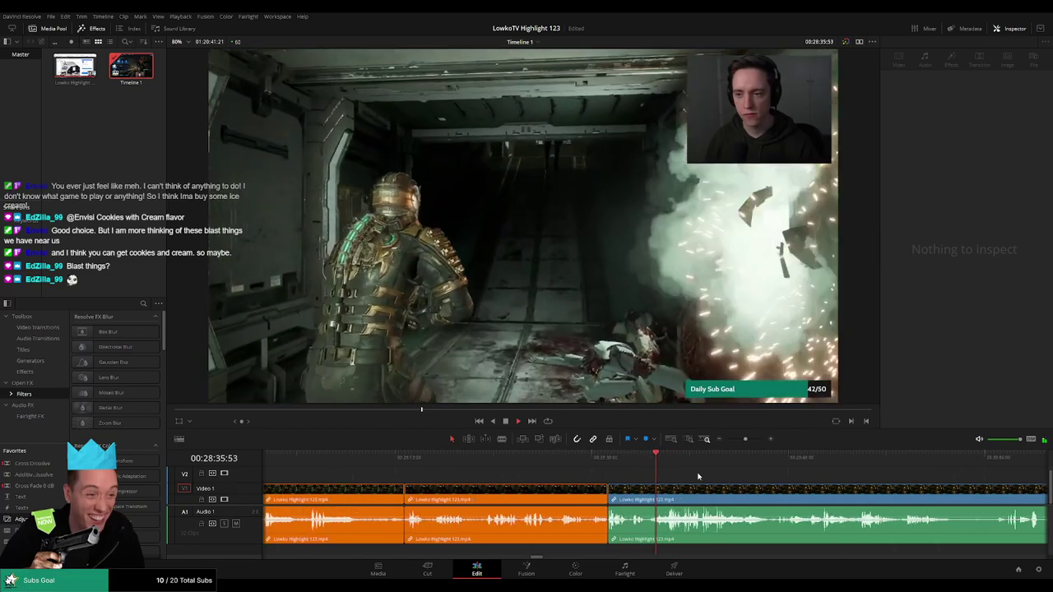
click(545, 459)
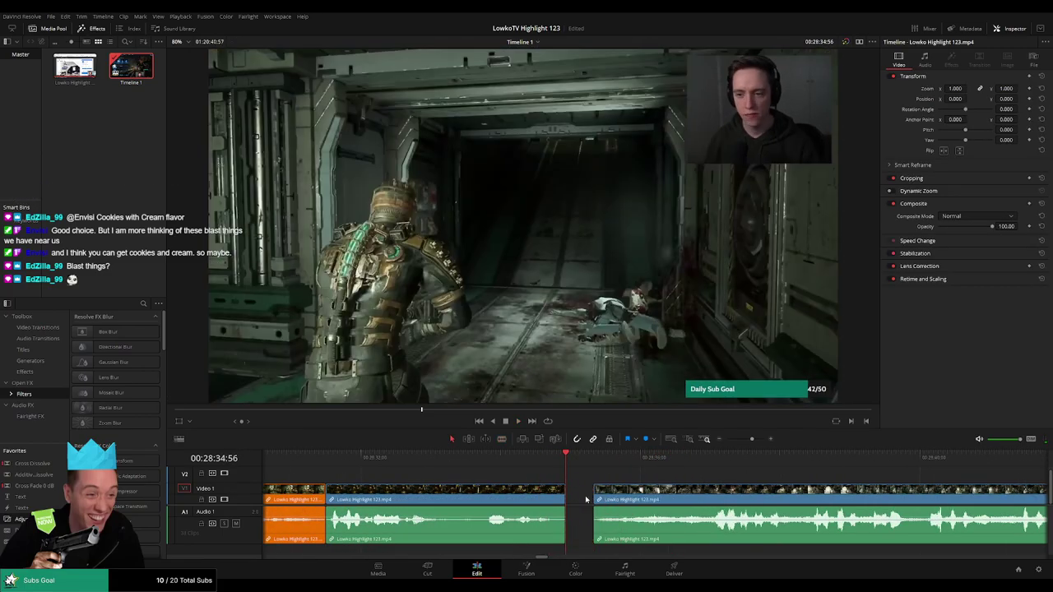
click(586, 500)
key(Delete)
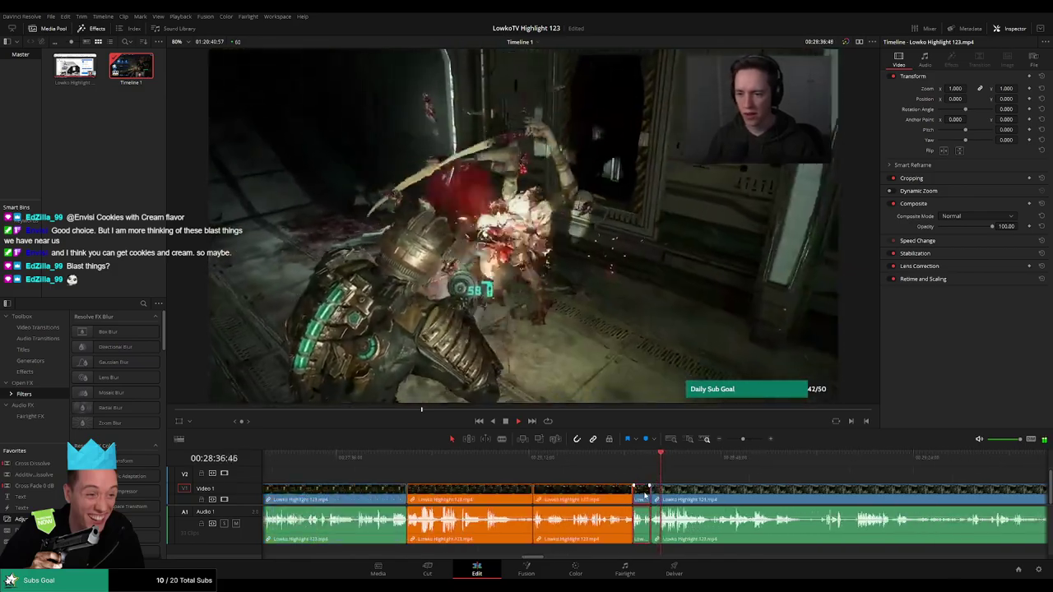
click(727, 483)
scroll(728, 484, up, 2)
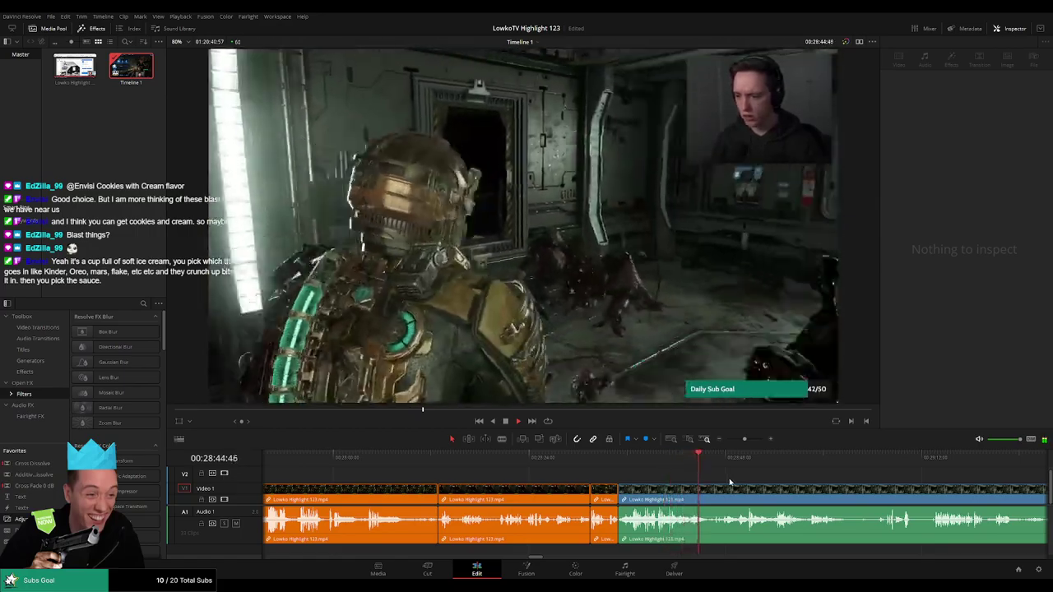
scroll(767, 483, up, 3)
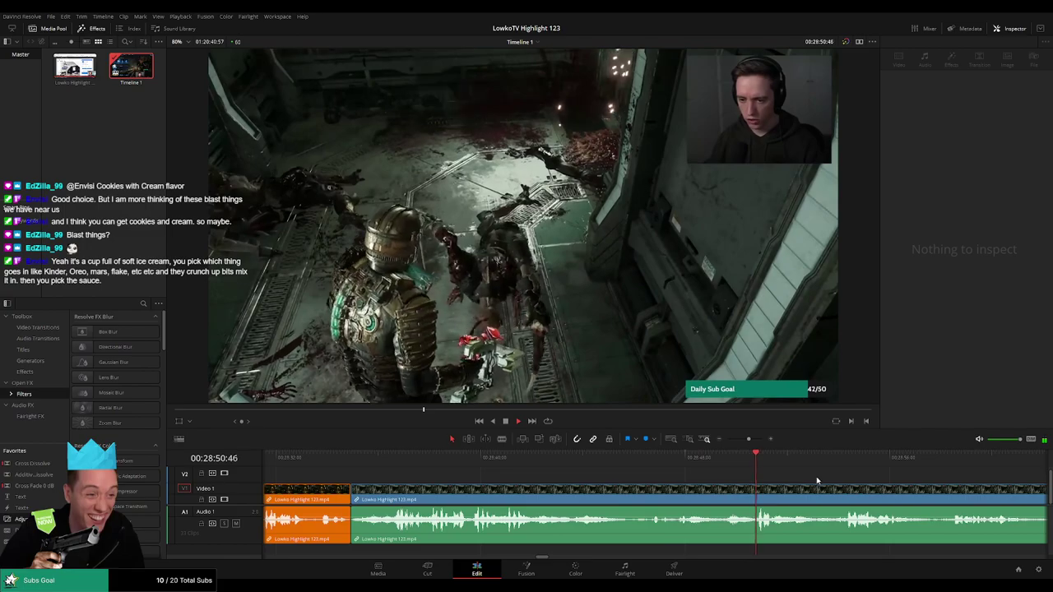
scroll(740, 477, right, 3)
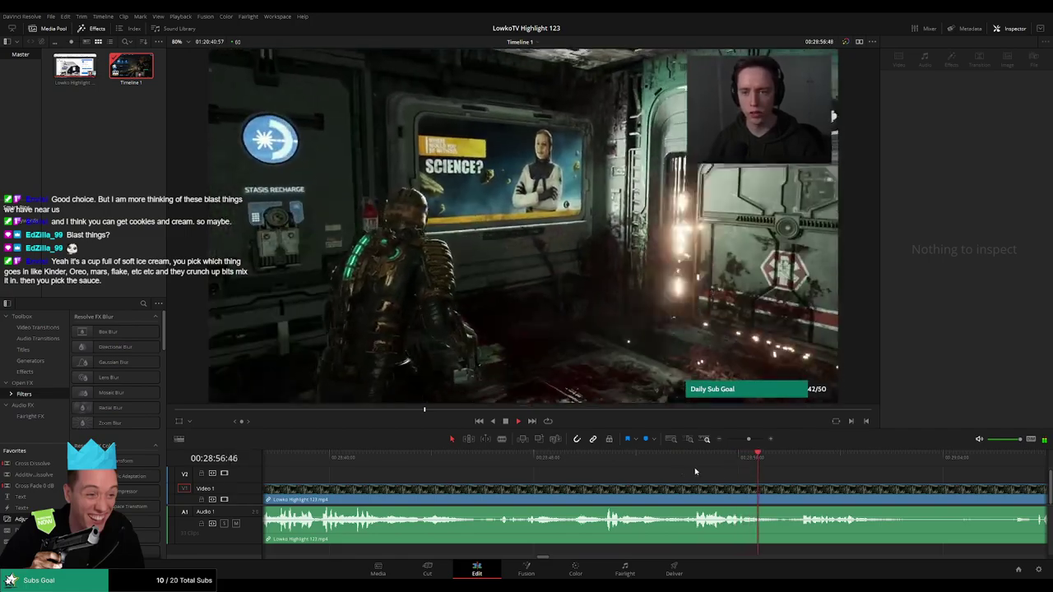
scroll(741, 473, right, 3)
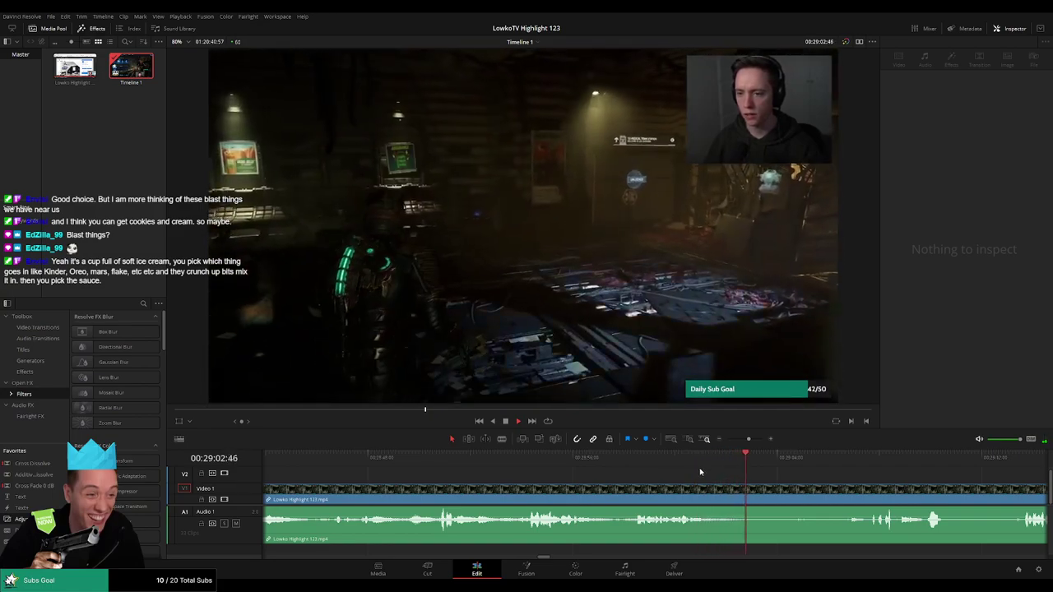
Nudge the clip's edit point slightly and add the next clip to the orange ones.
click(746, 459)
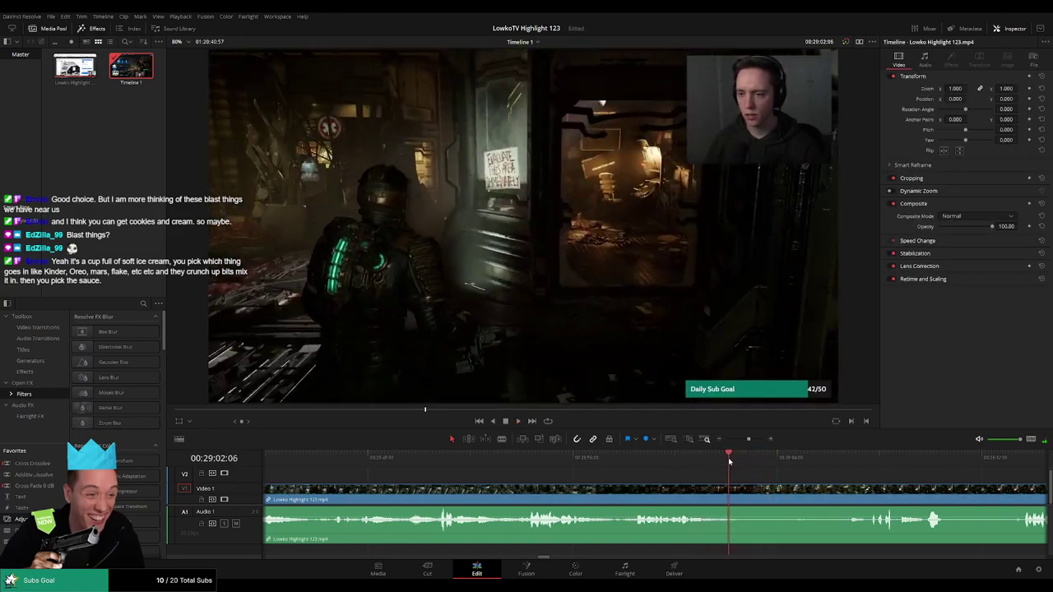
drag(744, 493, 756, 494)
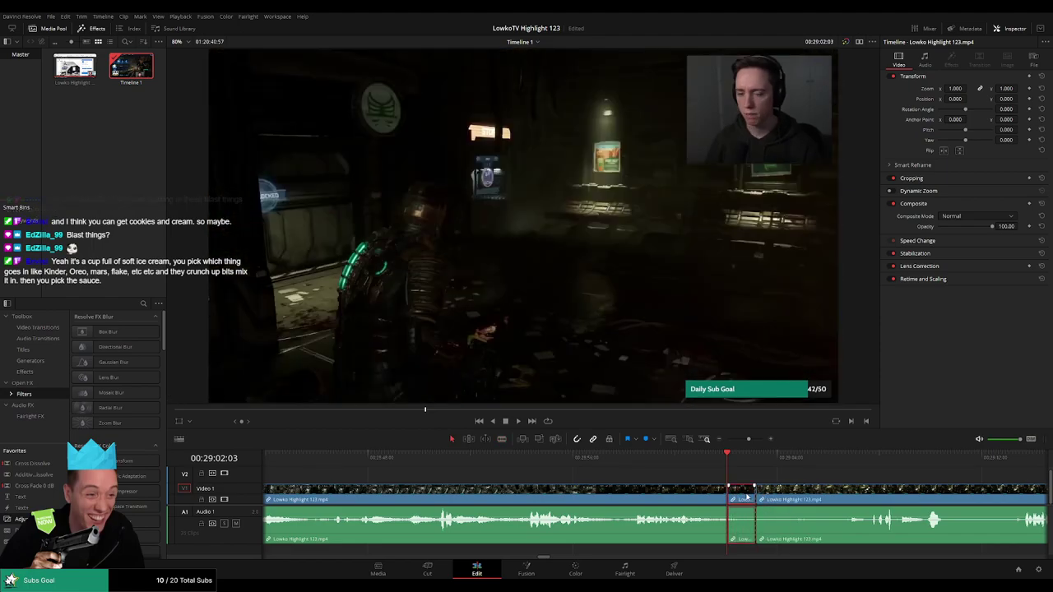
key(space)
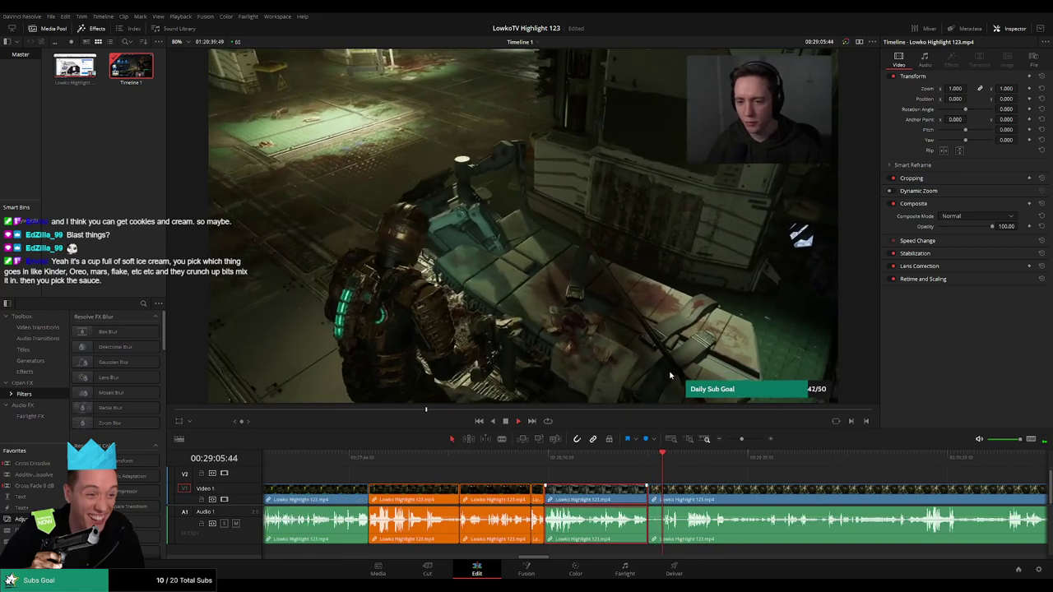
ctrl+click(640, 502)
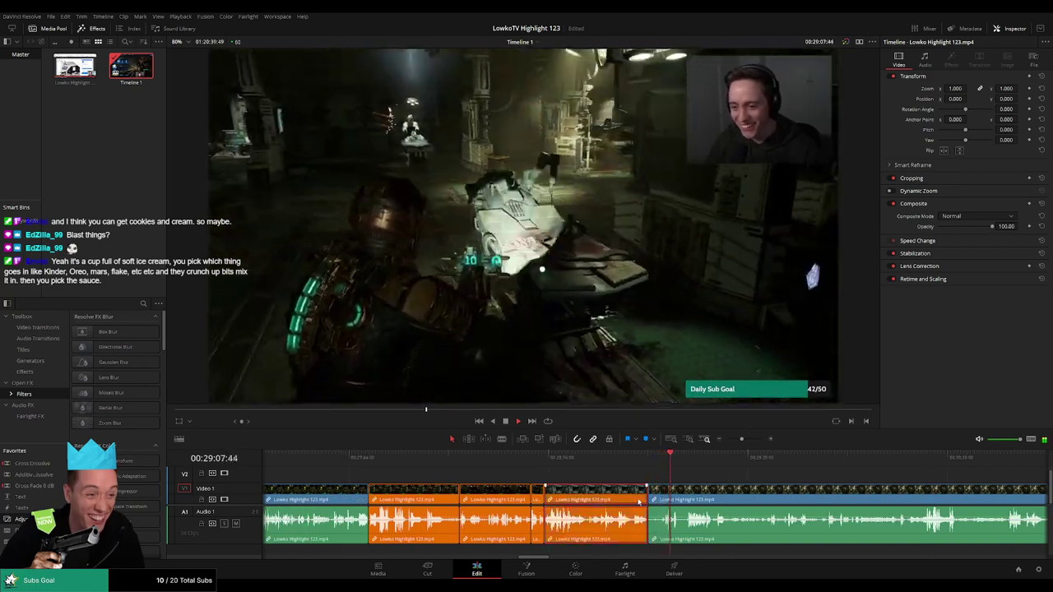
click(722, 476)
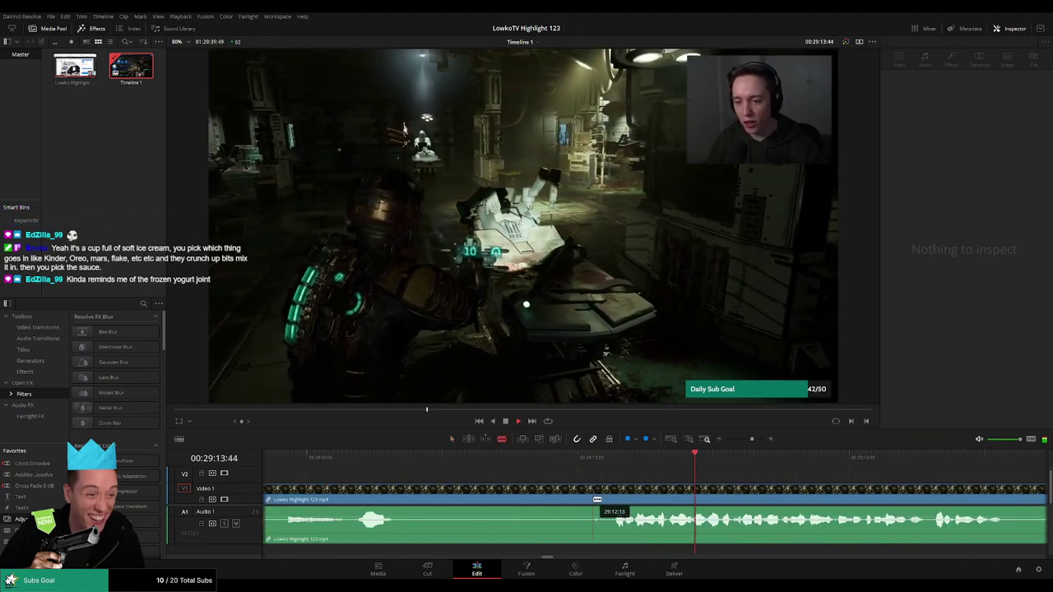
Cut at about 29:12, delete the short unwanted piece, and split again at the playhead.
click(599, 499)
key(a)
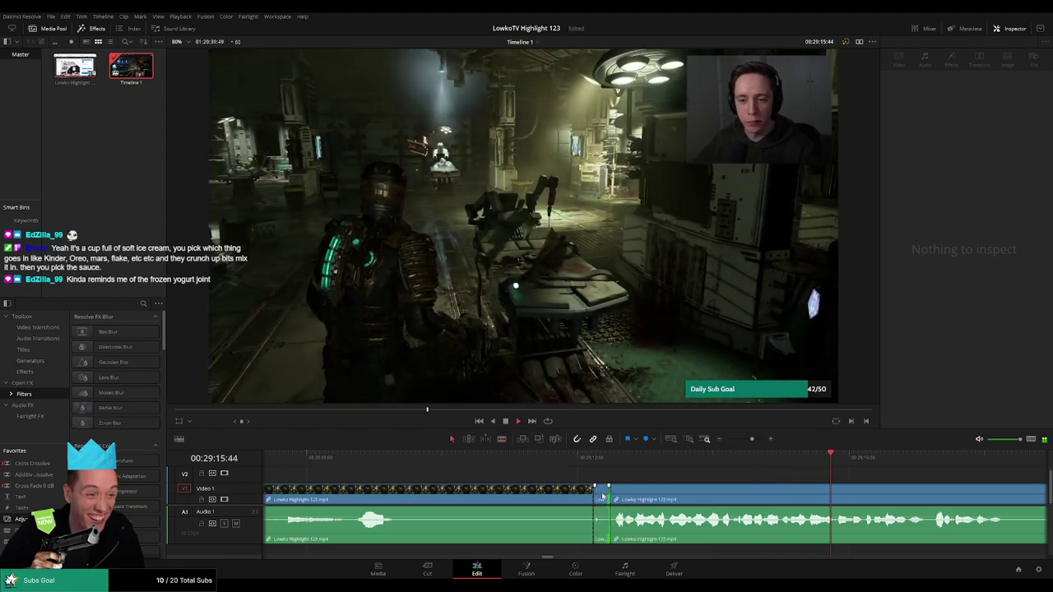
click(603, 496)
key(BackSpace)
scroll(642, 494, up, 2)
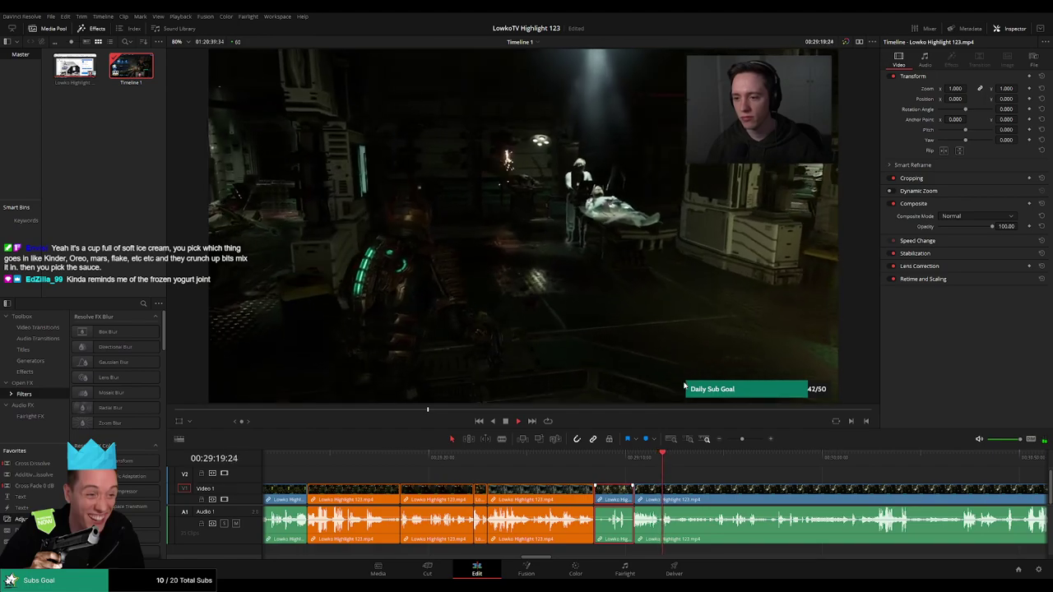
ctrl+click(622, 498)
key(ctrl+b)
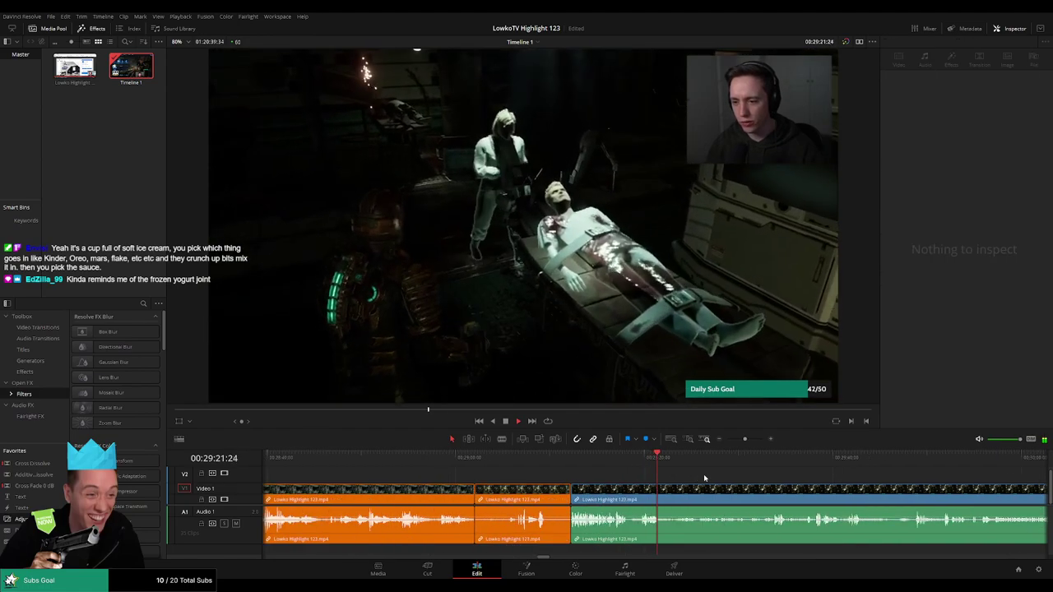
drag(679, 465, 731, 461)
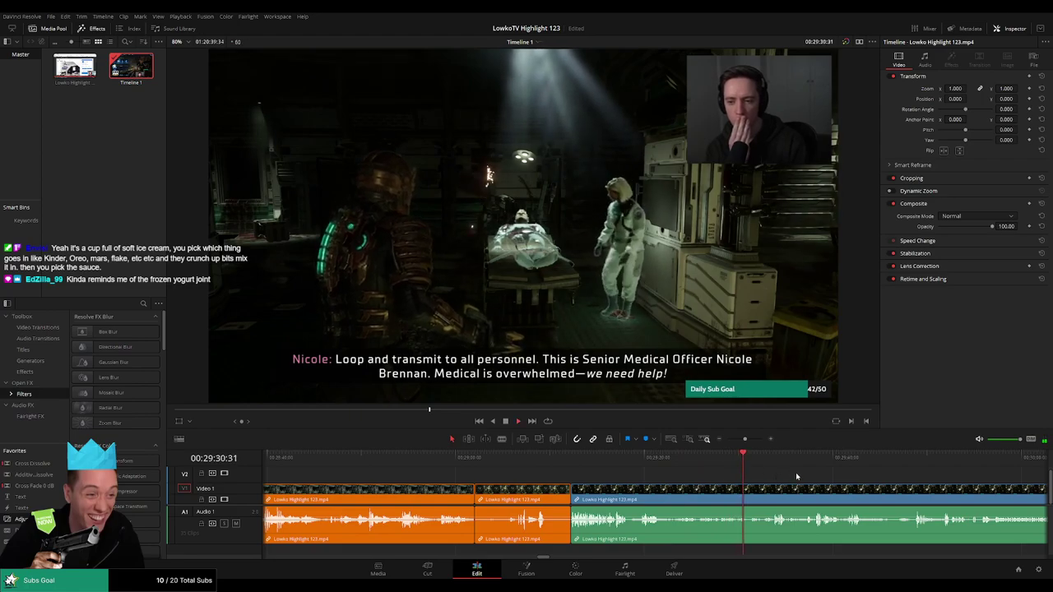
scroll(741, 476, right, 4)
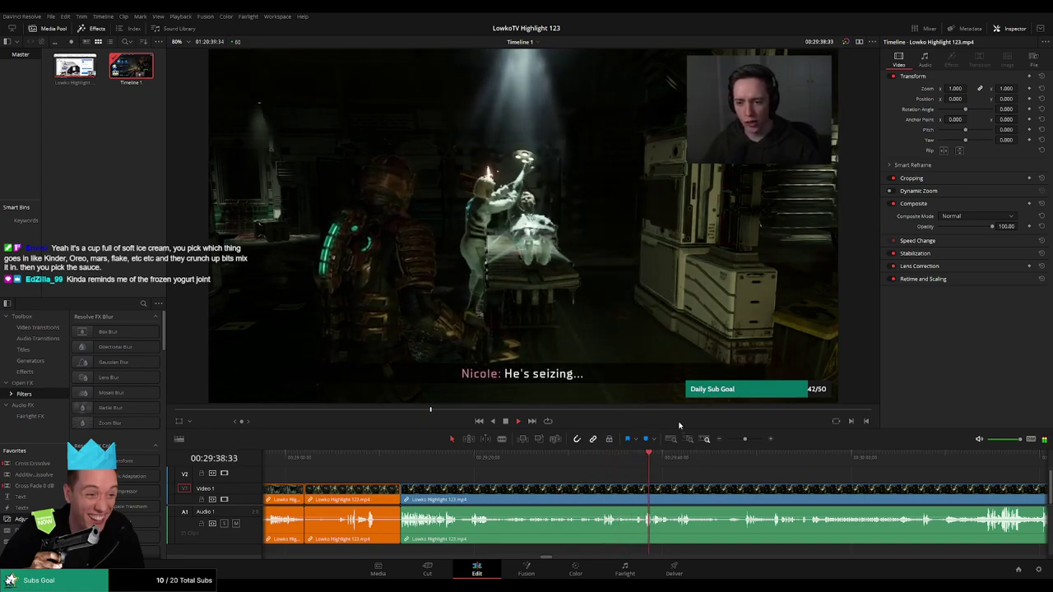
scroll(639, 475, right, 1)
scroll(639, 476, right, 2)
scroll(713, 478, right, 3)
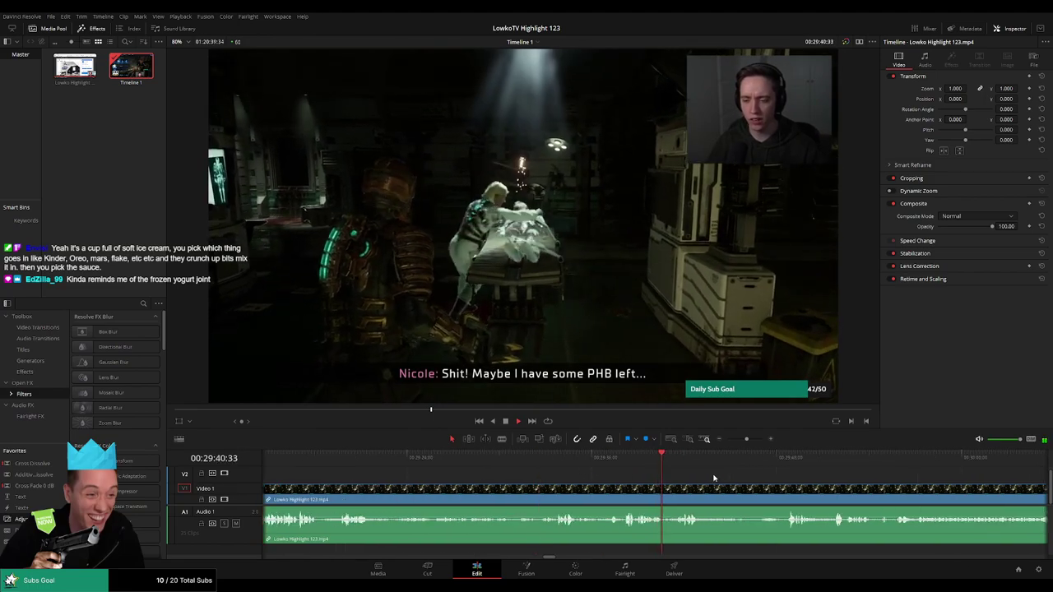
scroll(536, 479, right, 5)
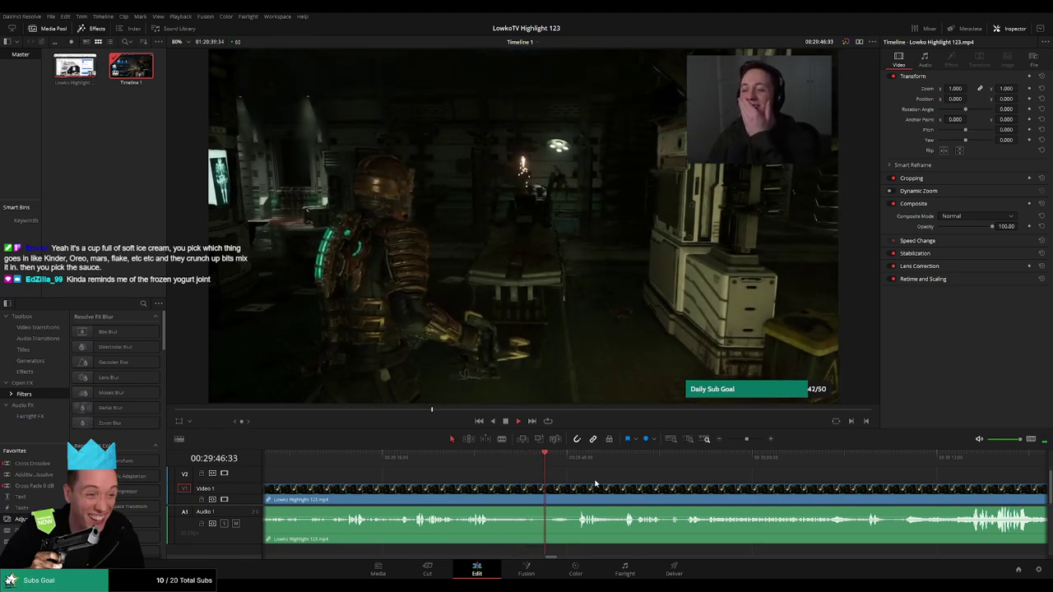
scroll(572, 478, right, 2)
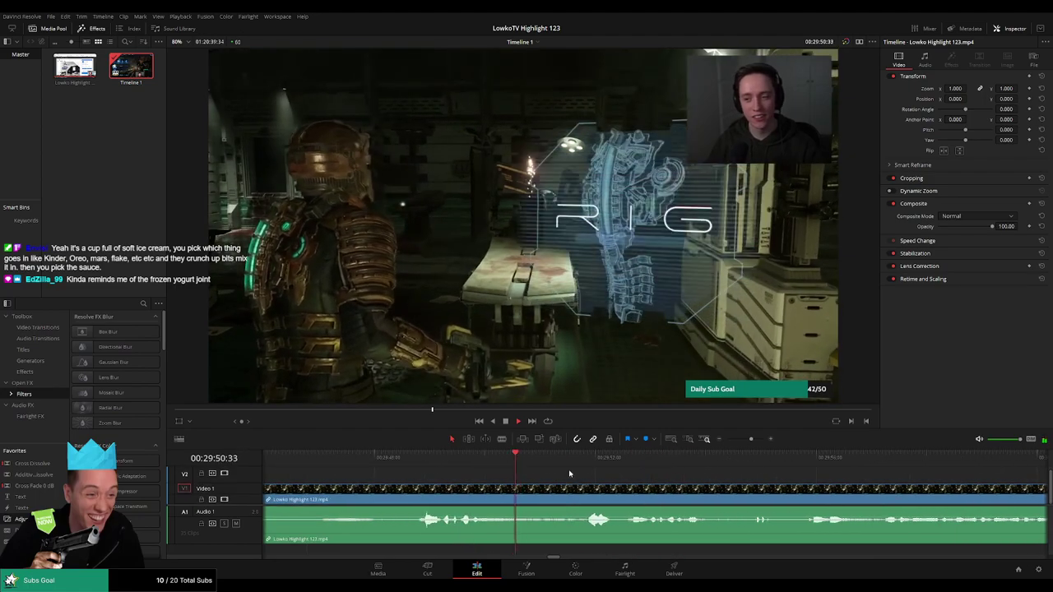
scroll(617, 486, left, 2)
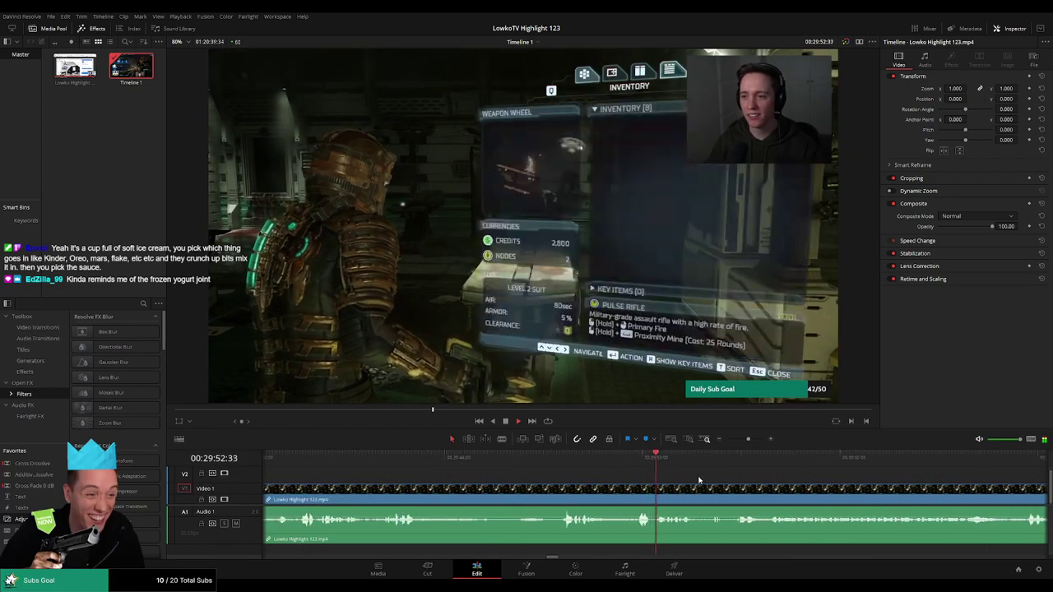
scroll(545, 482, right, 2)
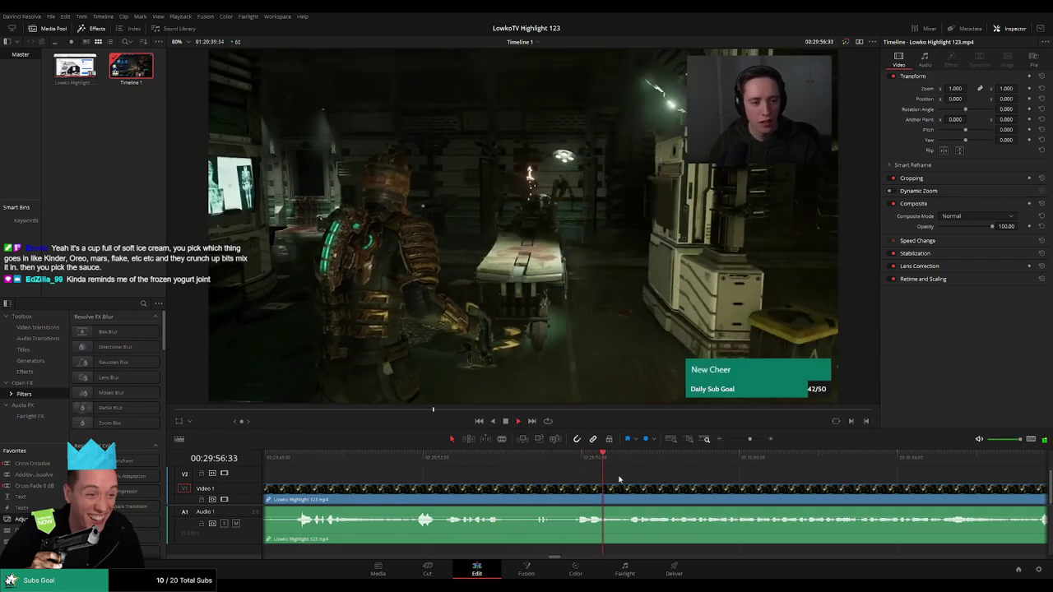
scroll(675, 478, left, 2)
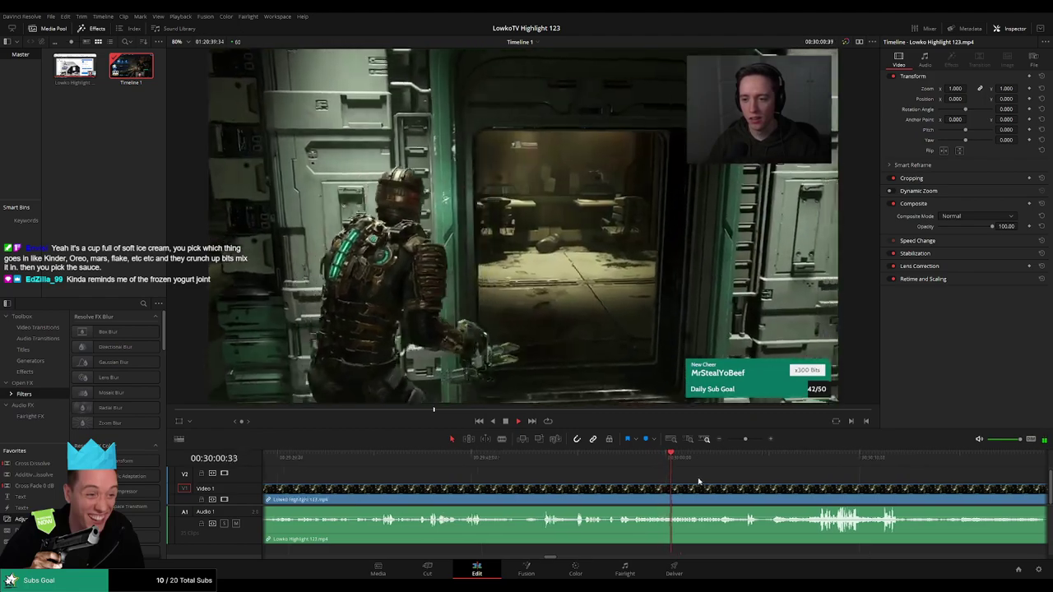
scroll(635, 478, right, 2)
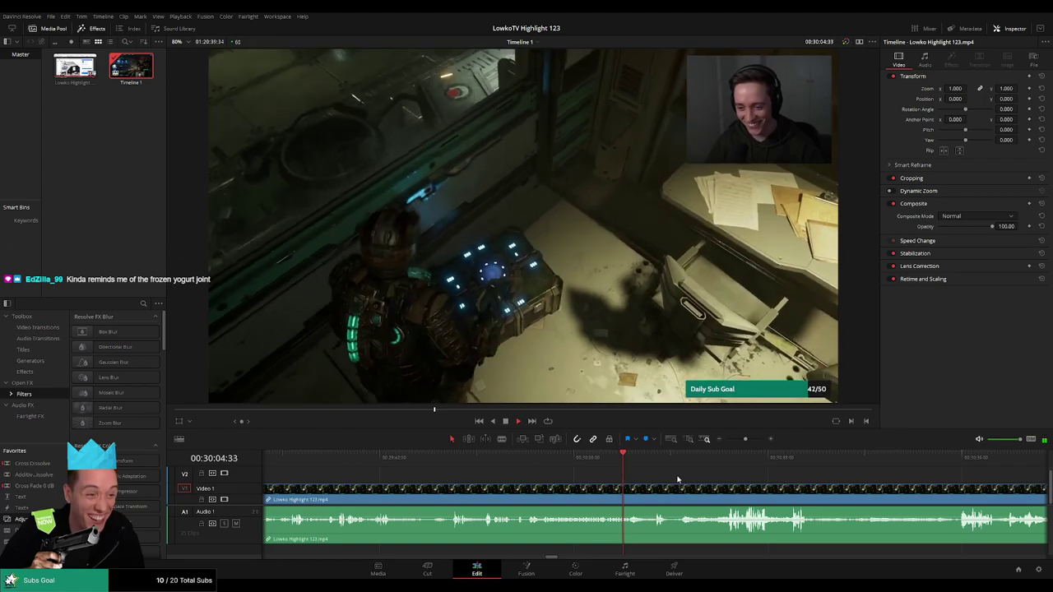
scroll(618, 484, up, 2)
scroll(618, 484, down, 2)
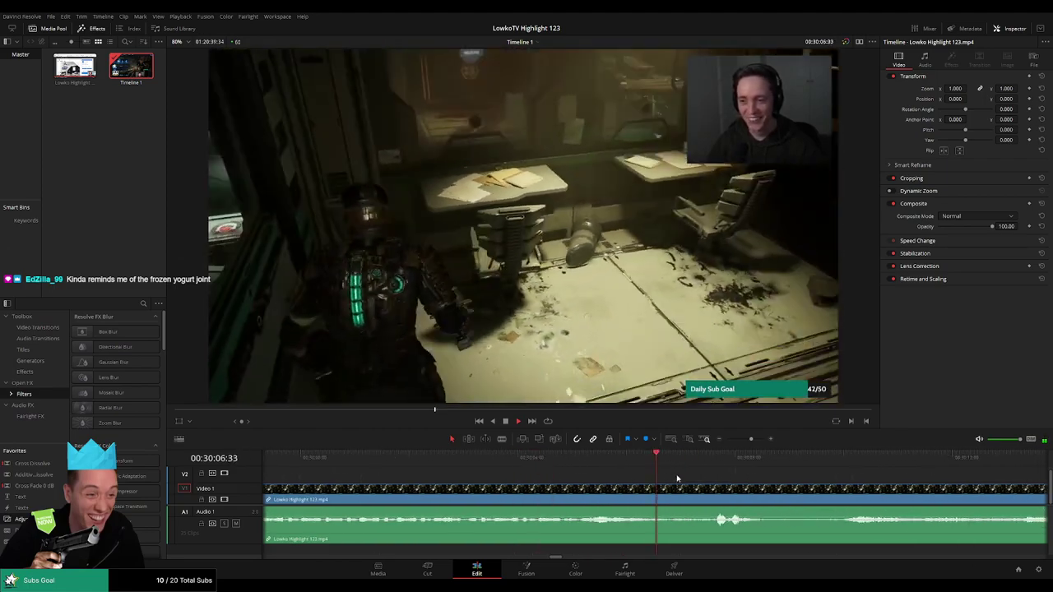
scroll(644, 477, up, 2)
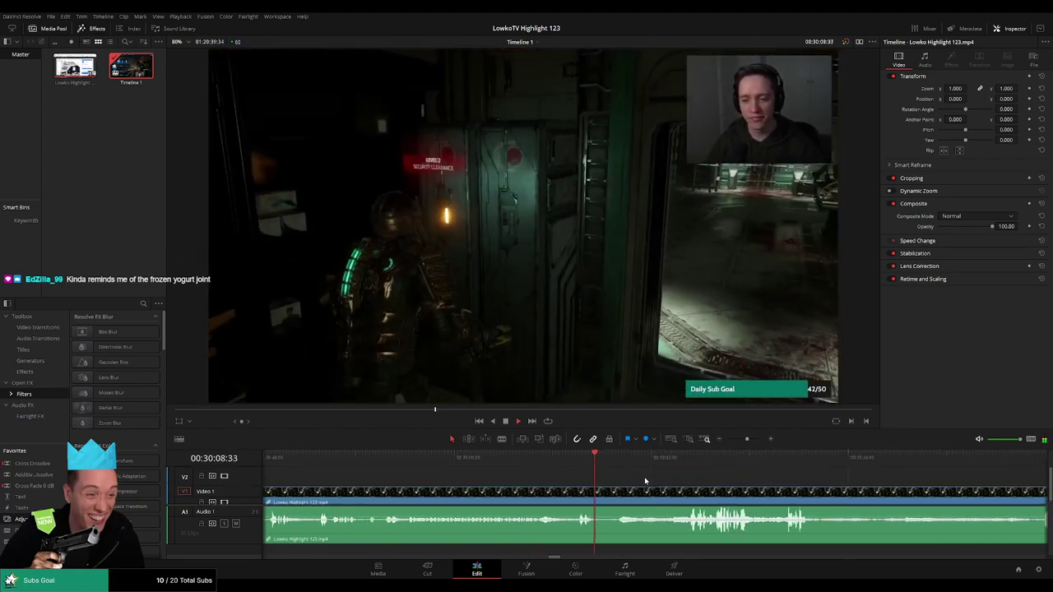
Blade the gameplay clip at 30:08 and select the orange piece before the cut.
click(617, 457)
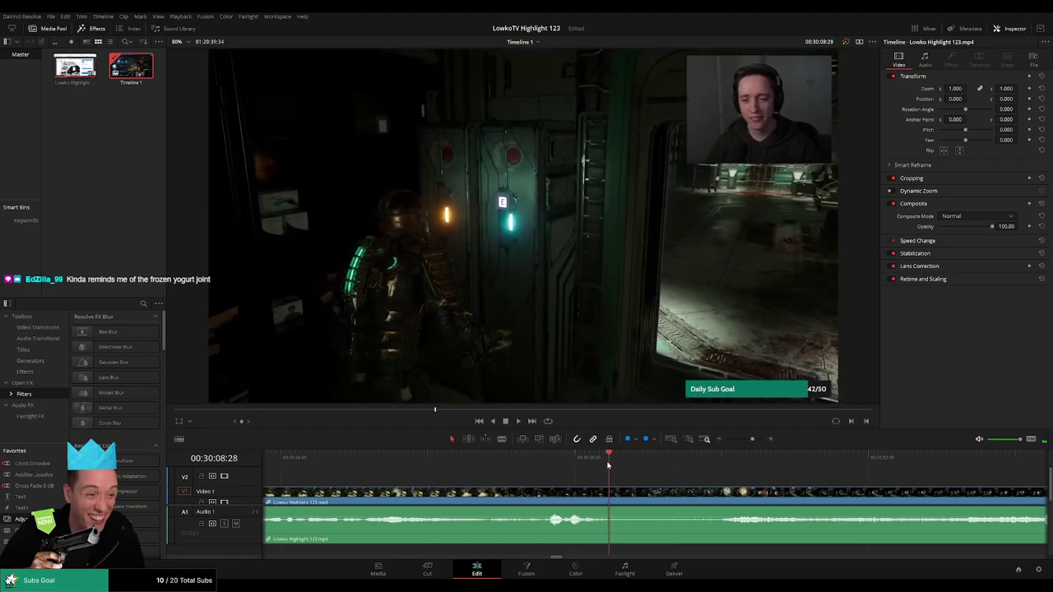
click(631, 498)
key(a)
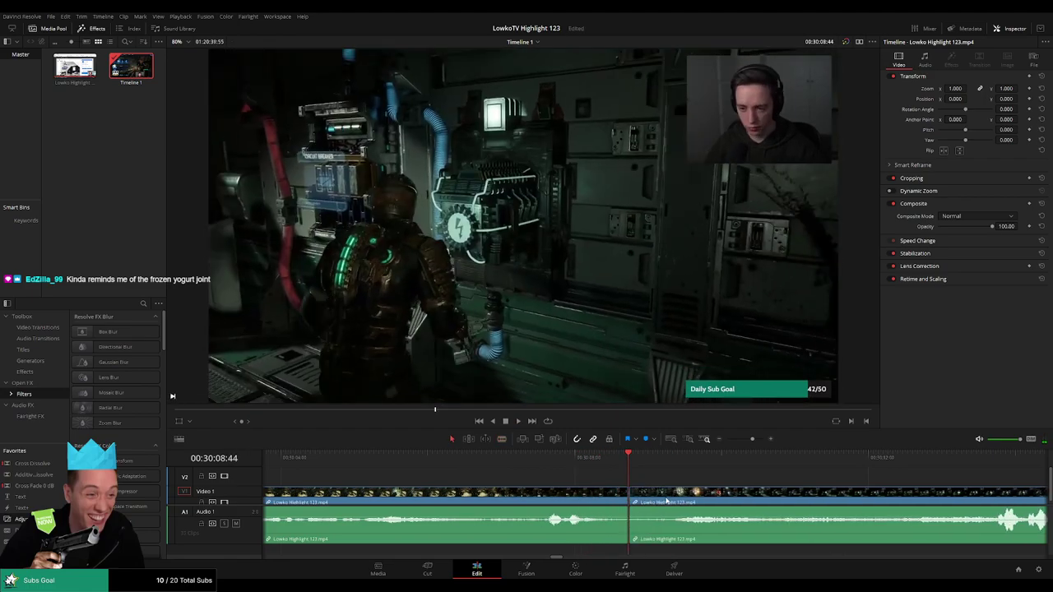
click(626, 498)
Play back from the cut and deselect the clip, following the timeline to about 31:12.
key(space)
scroll(633, 477, down, 1)
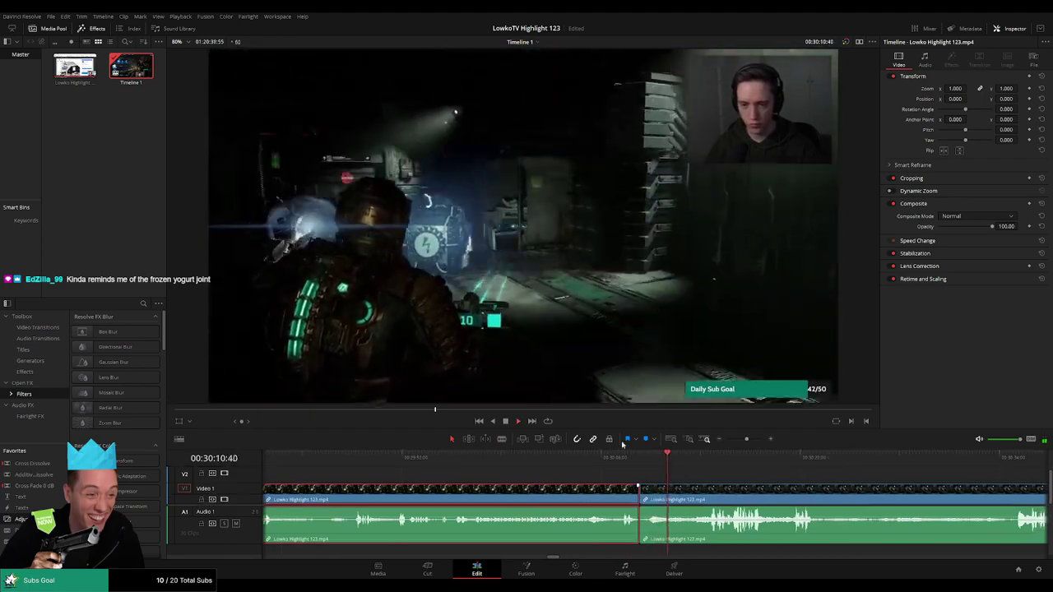
click(754, 474)
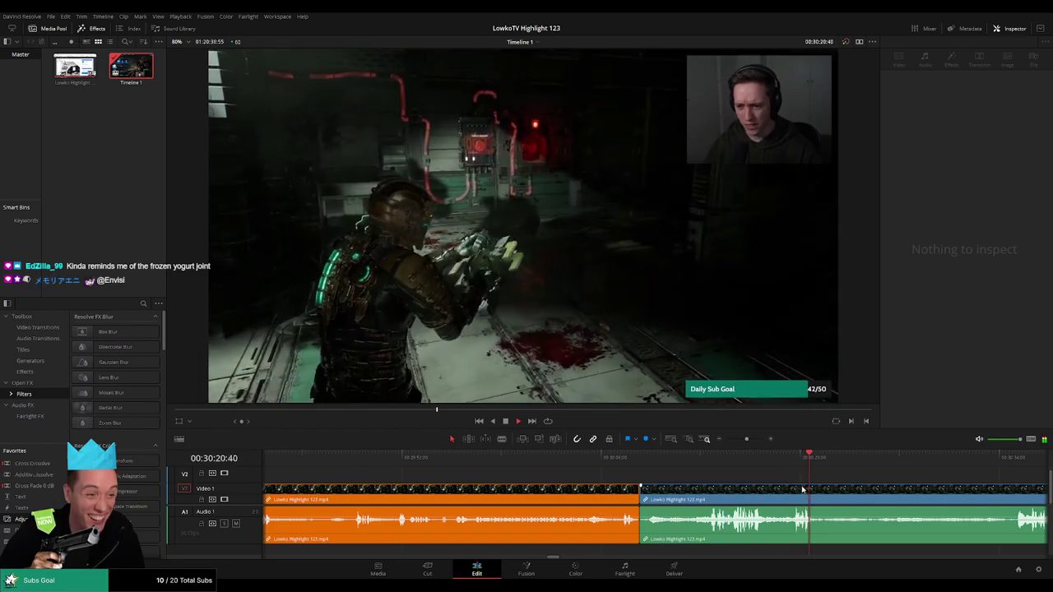
scroll(802, 489, right, 3)
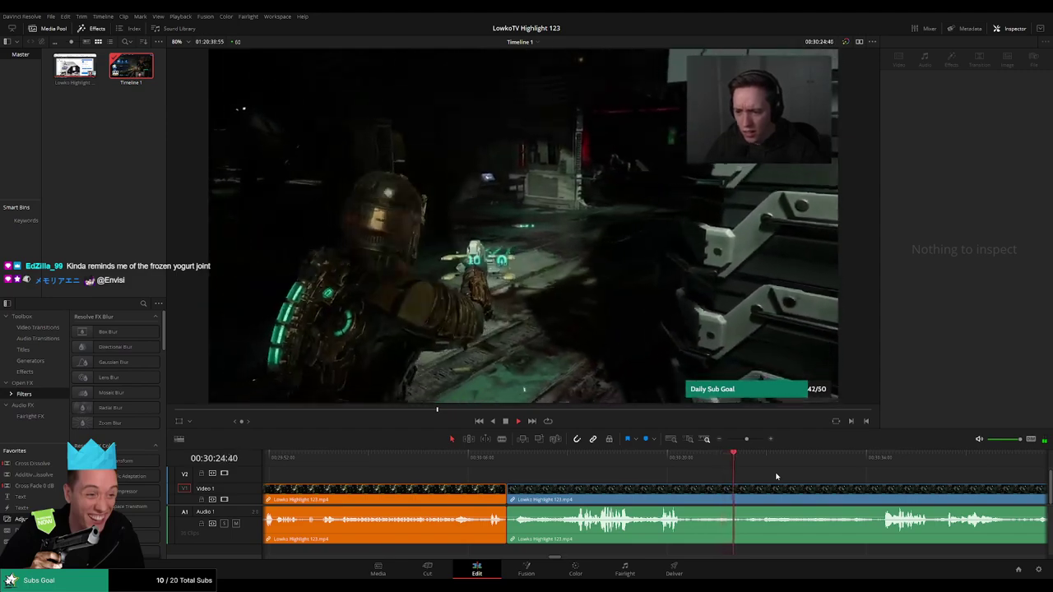
scroll(803, 477, right, 1)
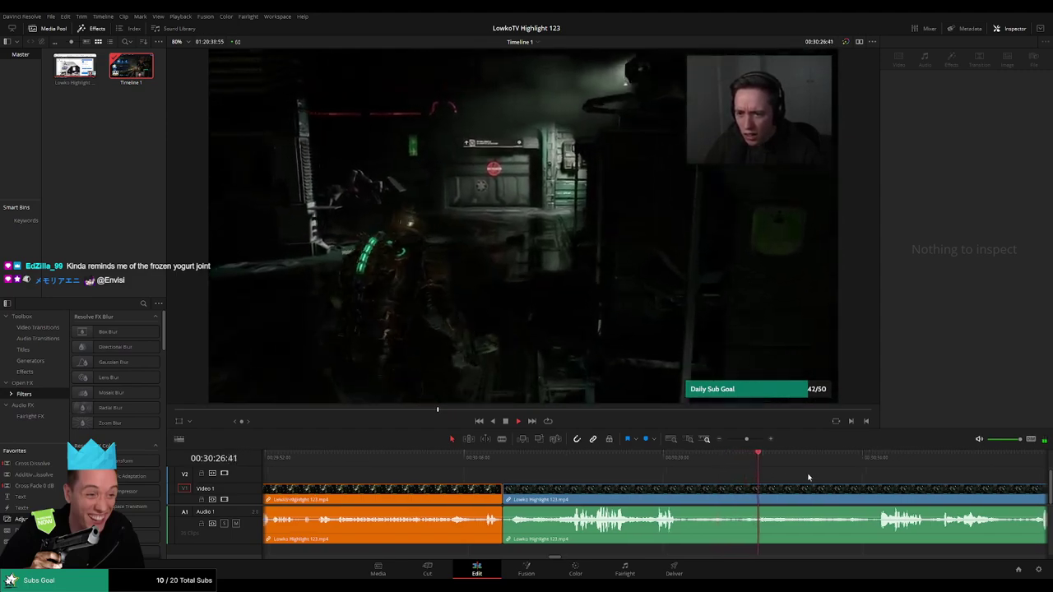
scroll(782, 475, right, 2)
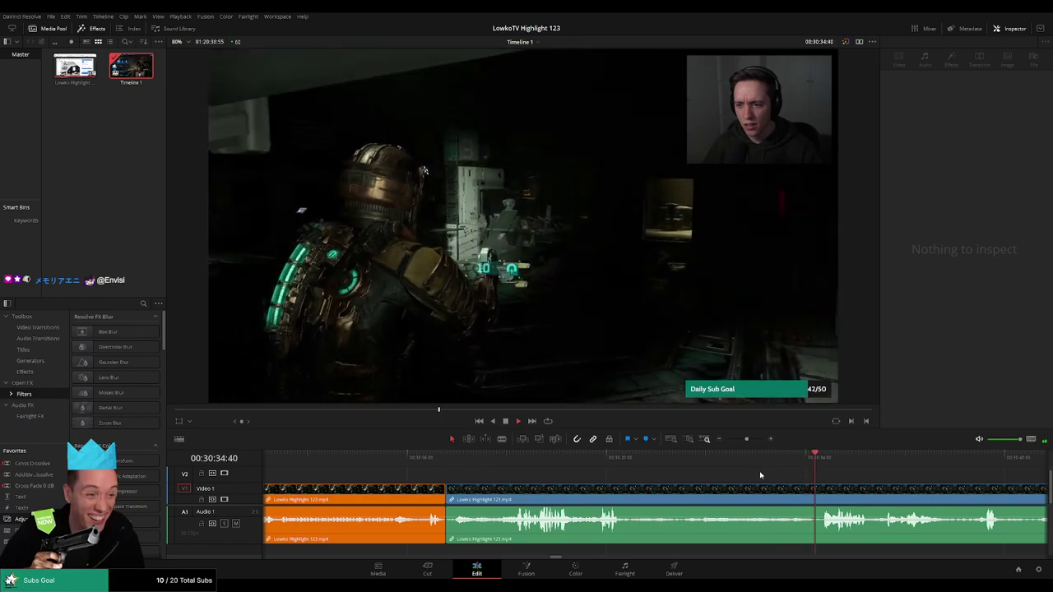
scroll(742, 468, right, 3)
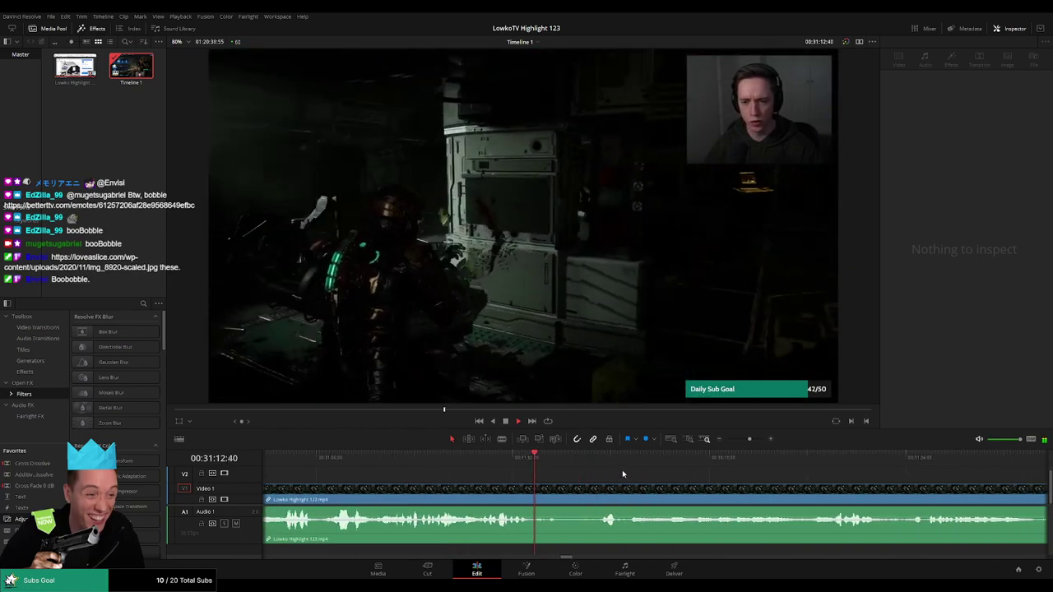
Blade the clip twice around 31:13 and ripple-delete the short piece between the cuts.
click(566, 463)
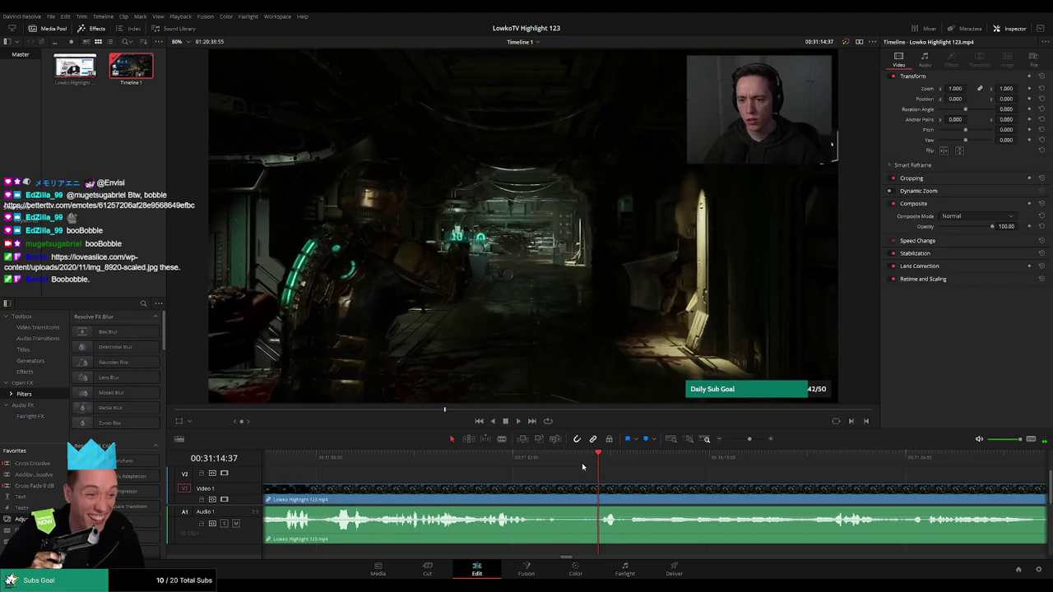
click(565, 494)
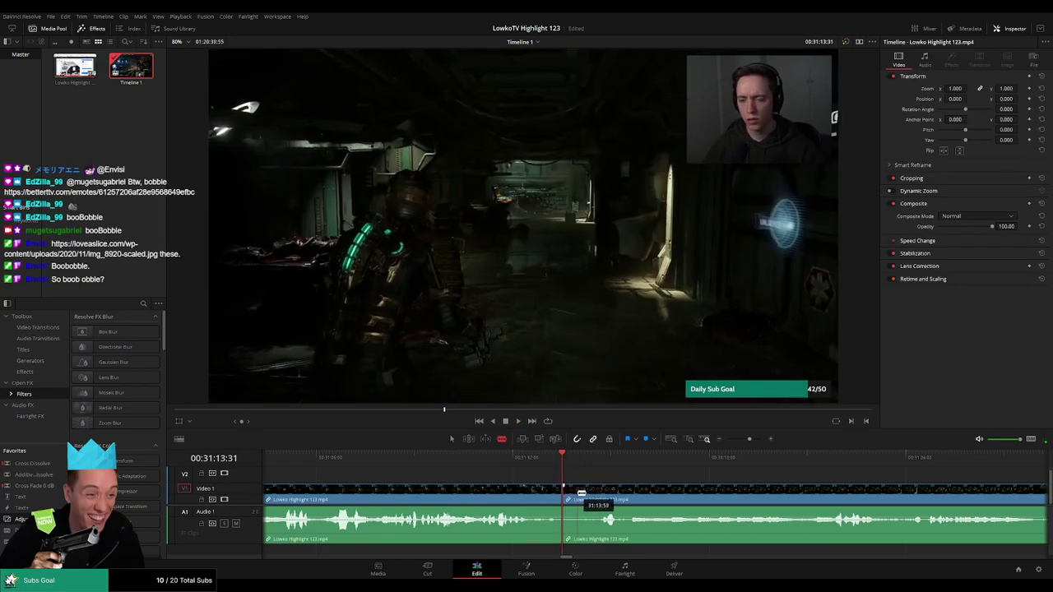
click(578, 495)
key(Delete)
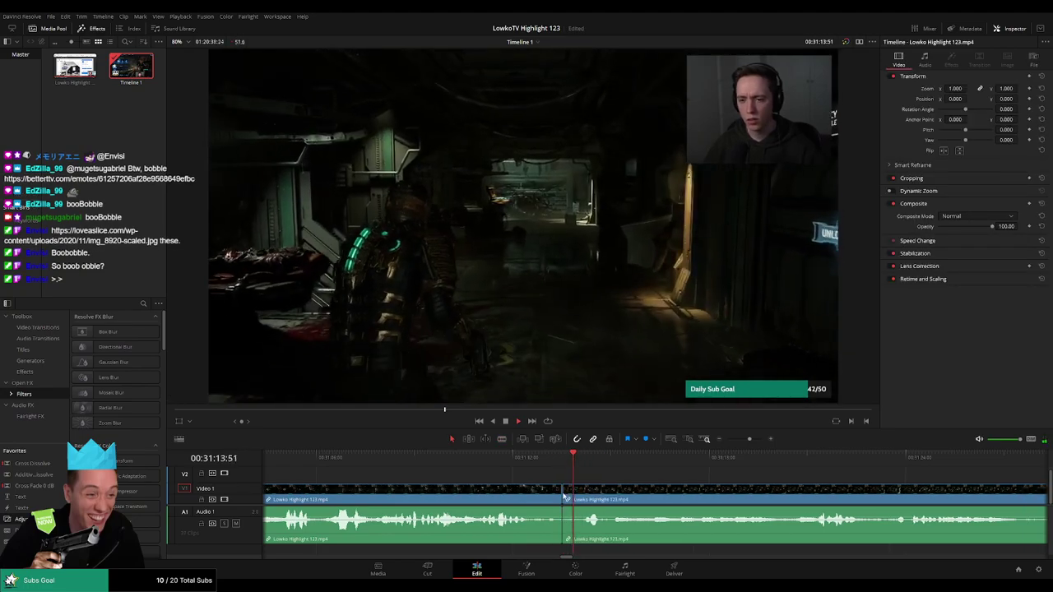
Play back the edit and follow the timeline forward to about 31:43.
key(space)
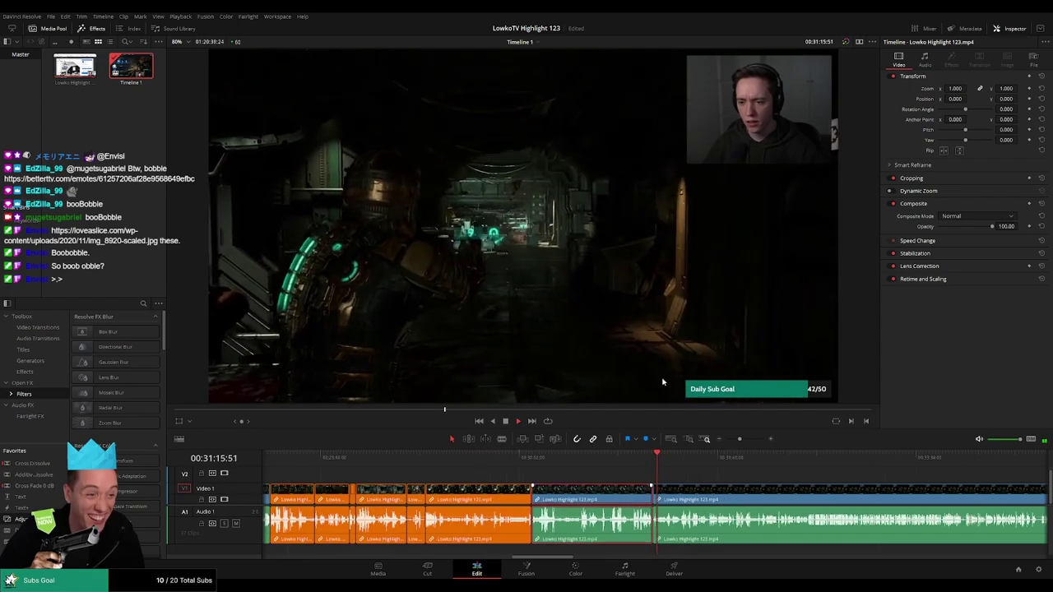
ctrl+click(646, 493)
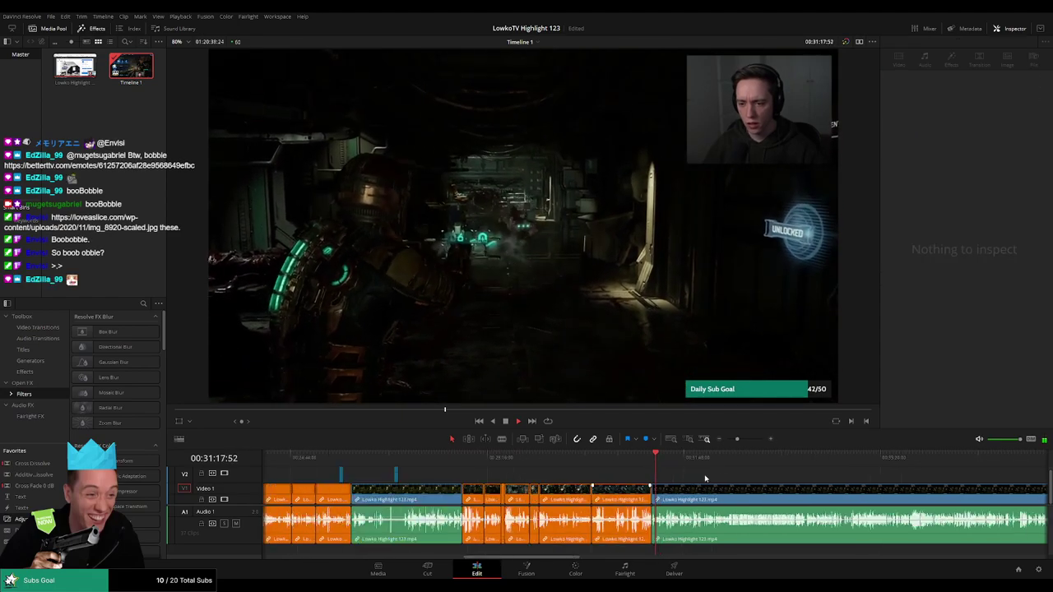
scroll(549, 476, down, 3)
scroll(550, 476, up, 3)
scroll(626, 477, up, 2)
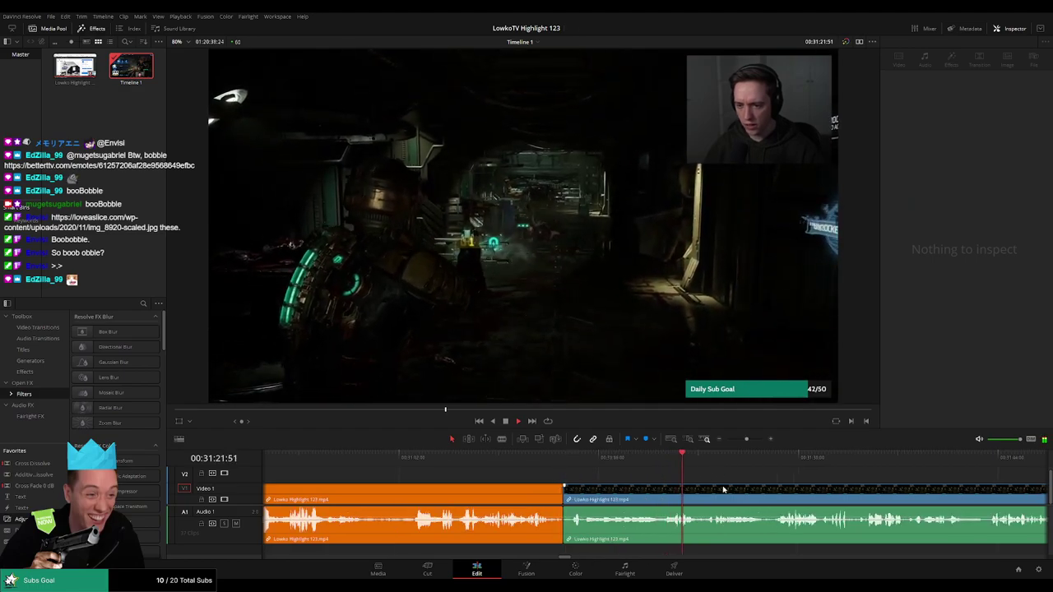
scroll(576, 474, right, 5)
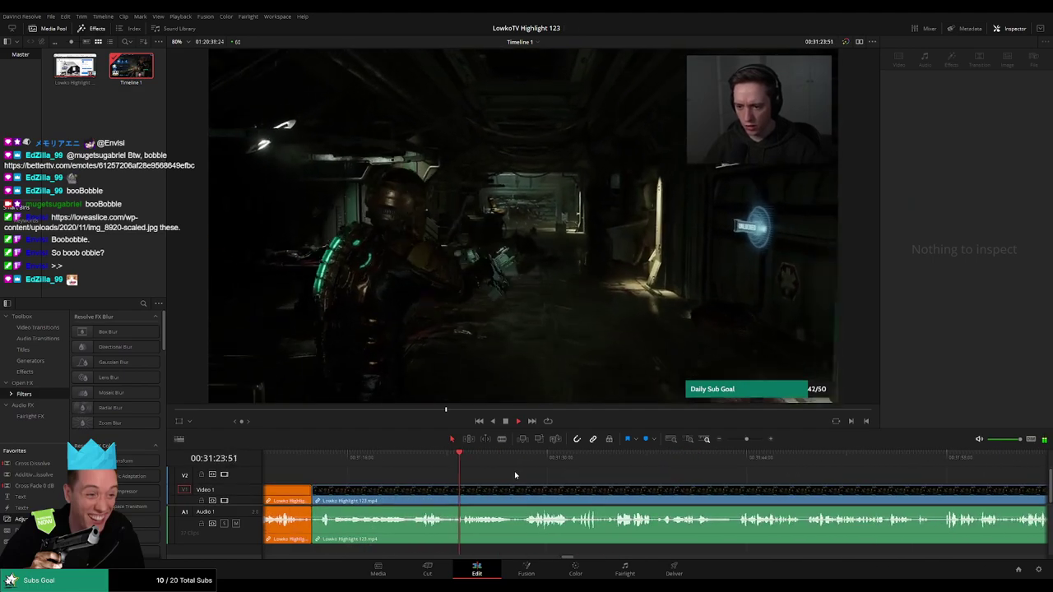
scroll(626, 477, up, 2)
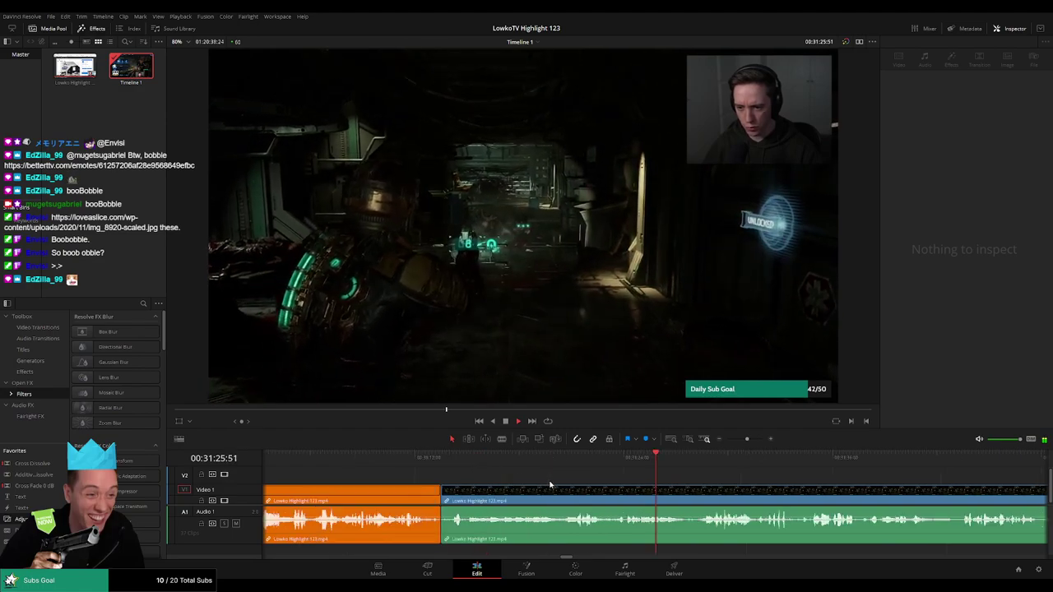
scroll(728, 485, right, 3)
scroll(532, 474, right, 3)
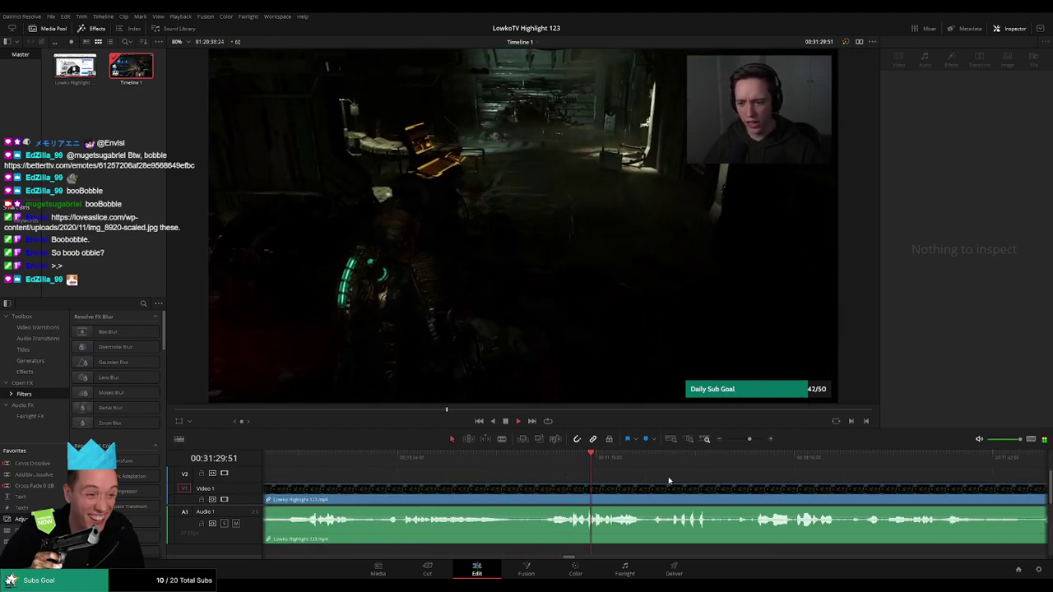
scroll(593, 476, right, 2)
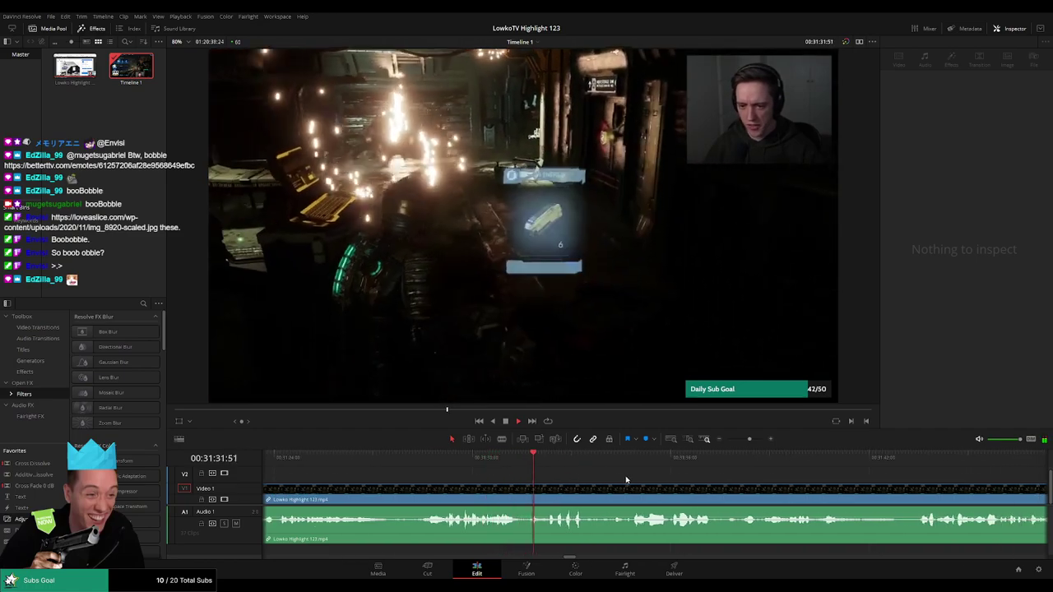
scroll(581, 477, right, 2)
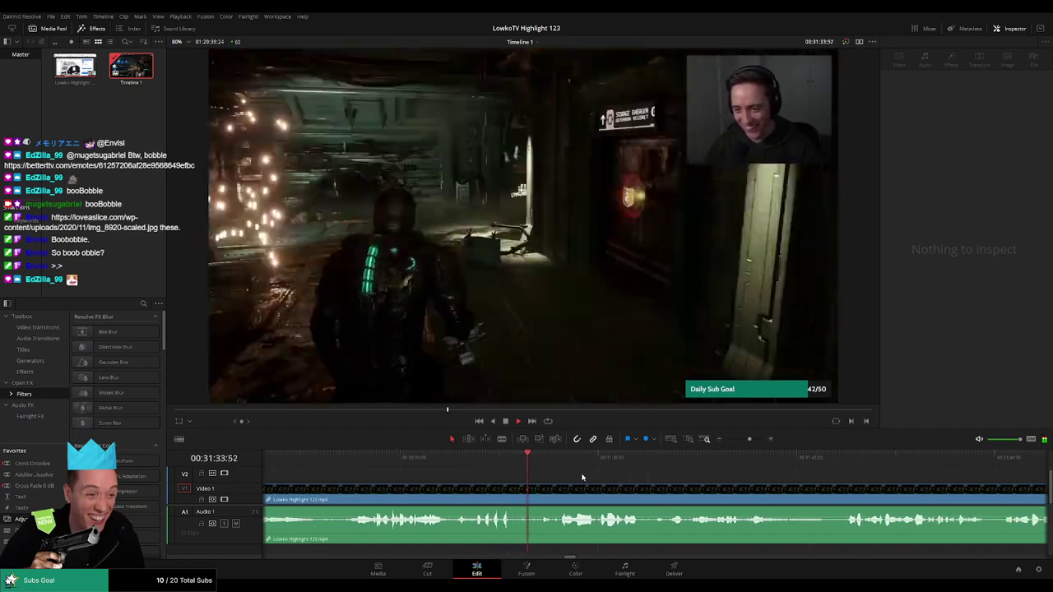
scroll(584, 481, right, 2)
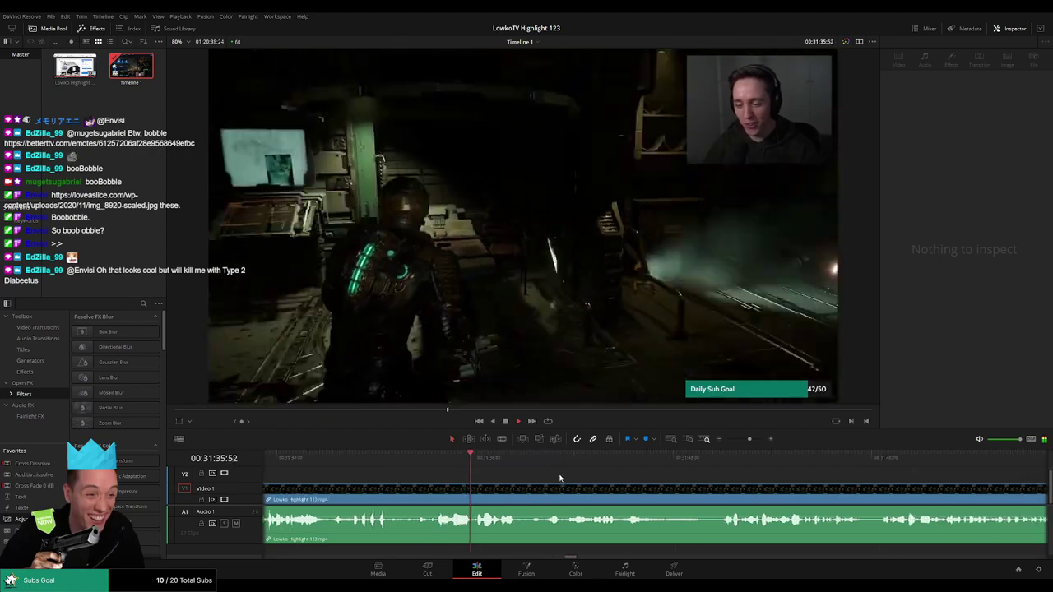
click(586, 482)
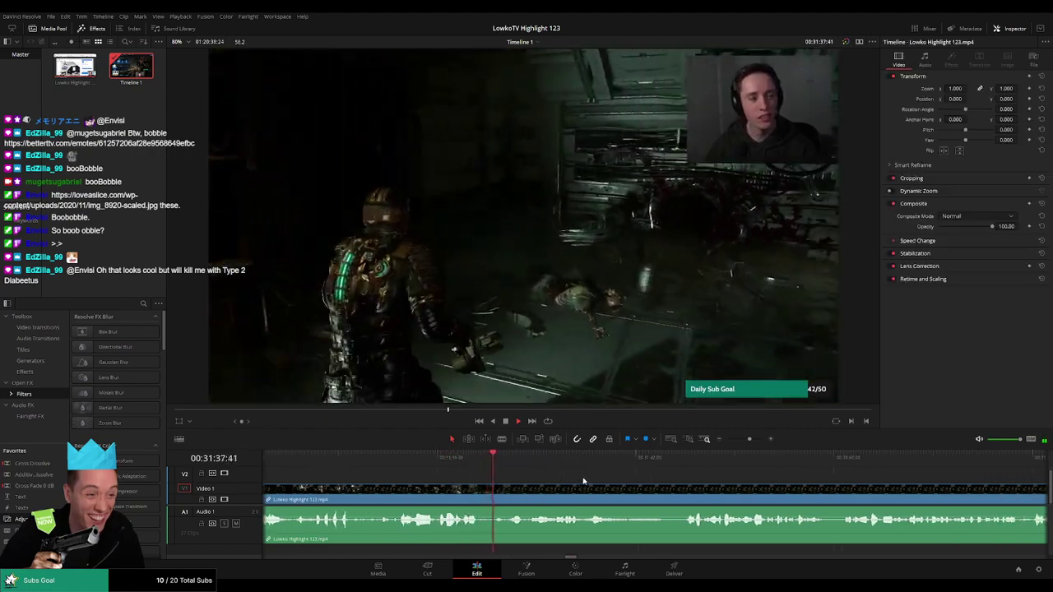
scroll(593, 481, right, 2)
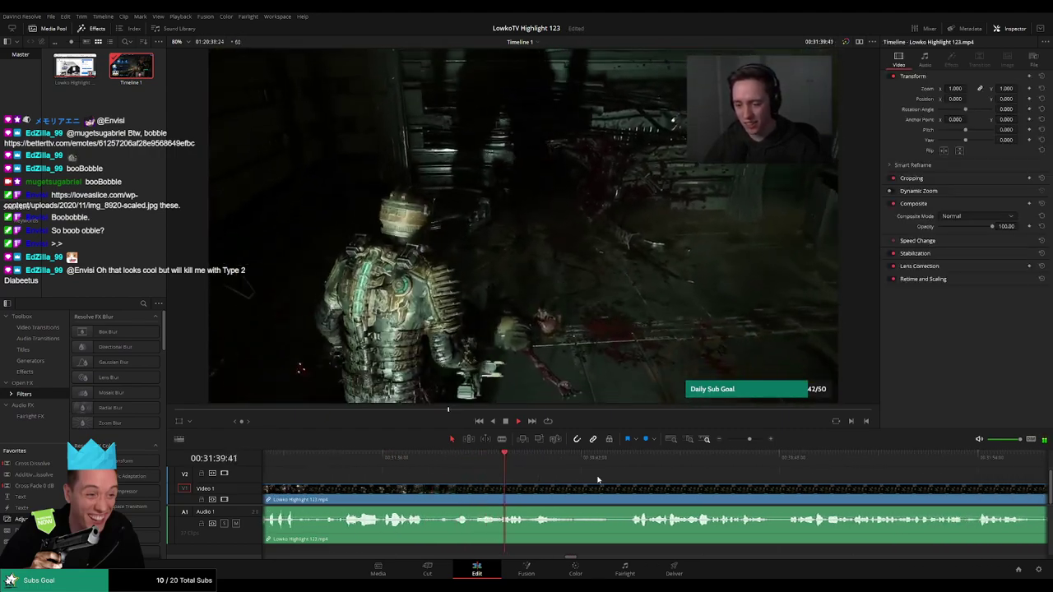
scroll(589, 480, right, 1)
scroll(580, 477, right, 1)
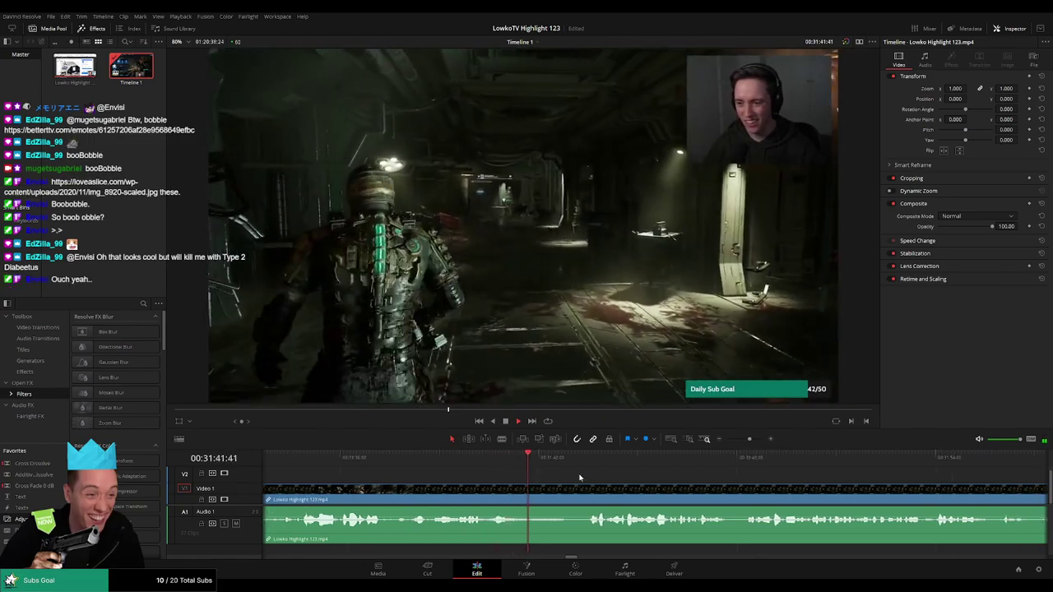
scroll(571, 479, right, 2)
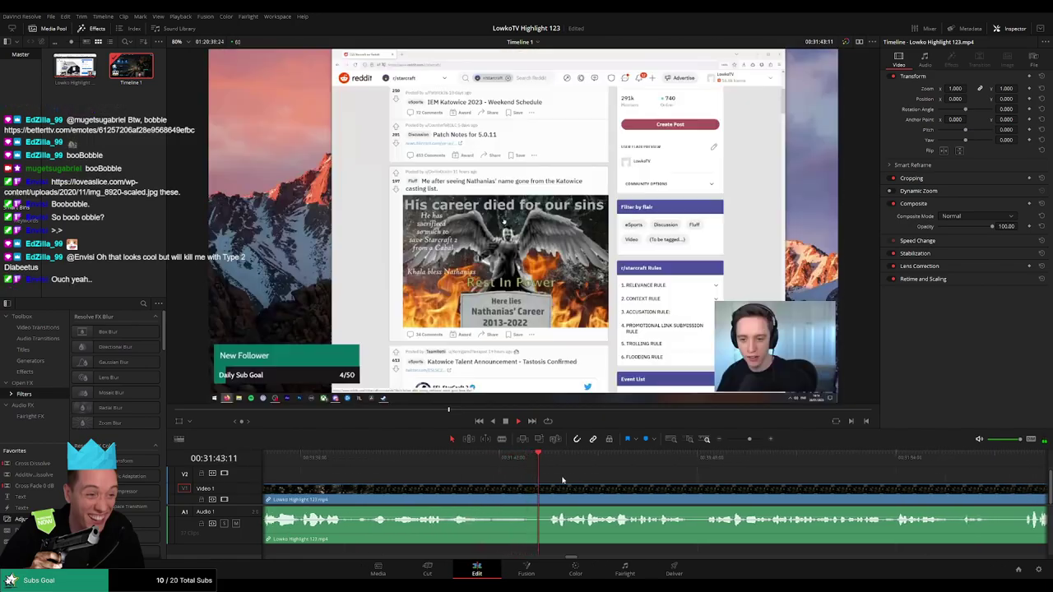
Blade twice around 31:42 and ripple-delete the short piece where Reddit browsing starts.
key(b)
click(527, 492)
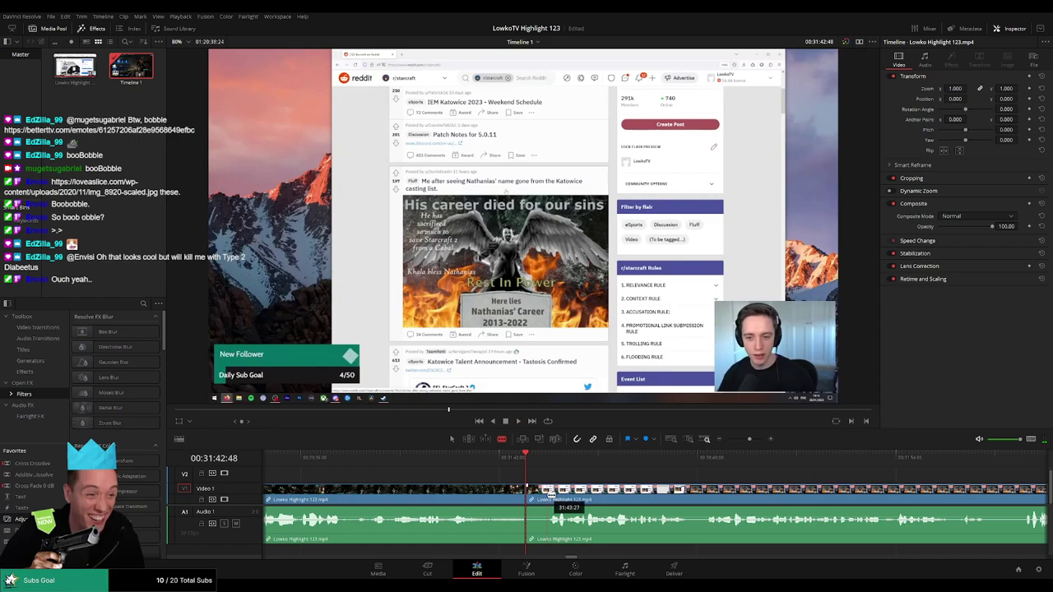
click(550, 494)
key(a)
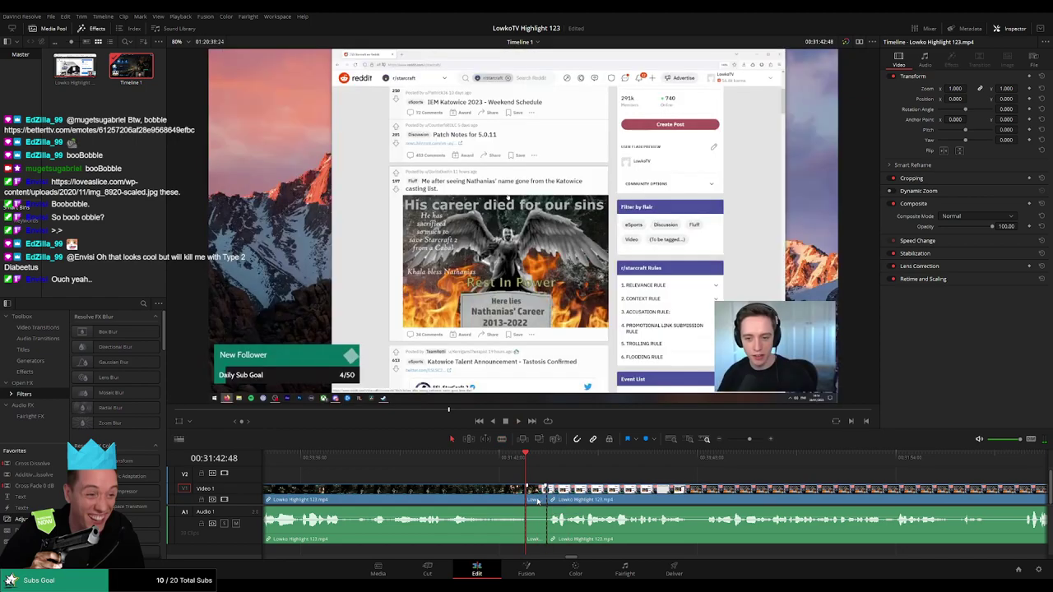
click(537, 500)
key(Delete)
Review the cut, jumping ahead through the Reddit section to the Defeat screen near 32:13.
key(space)
scroll(593, 501, left, 3)
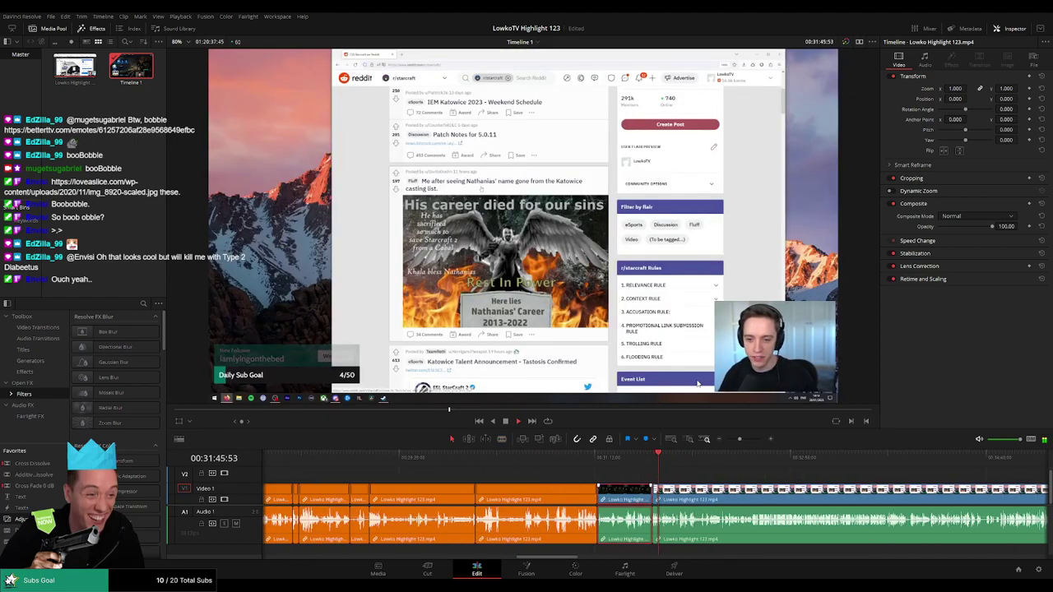
click(696, 479)
scroll(697, 475, up, 3)
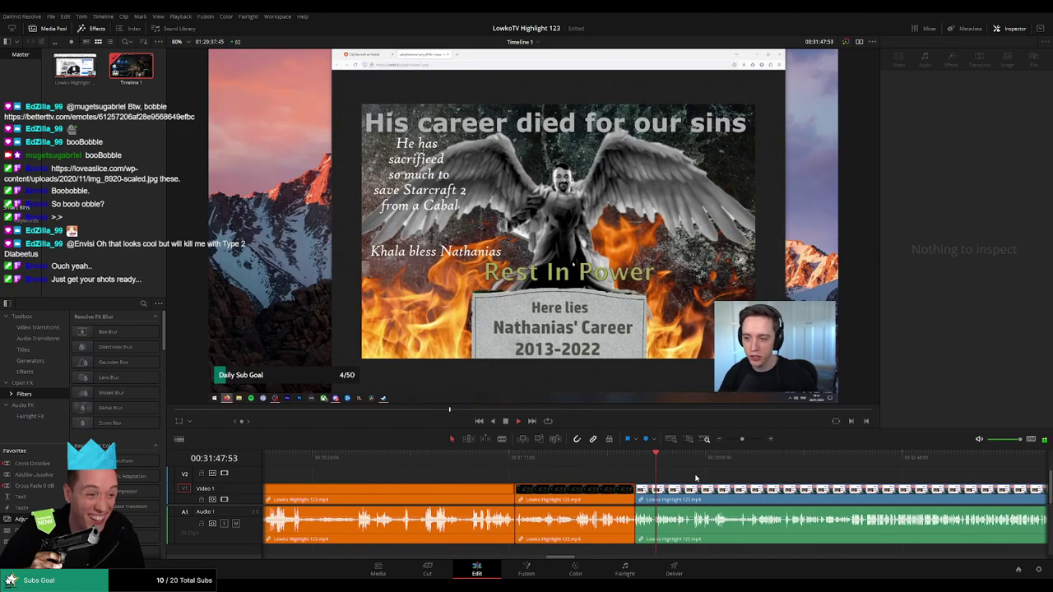
scroll(581, 475, right, 3)
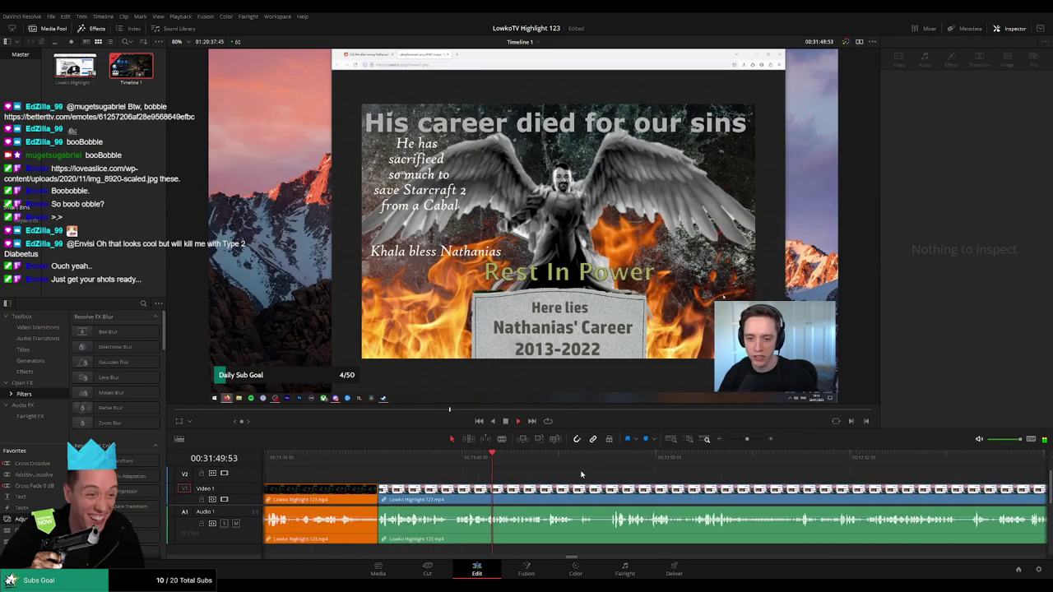
scroll(560, 480, right, 2)
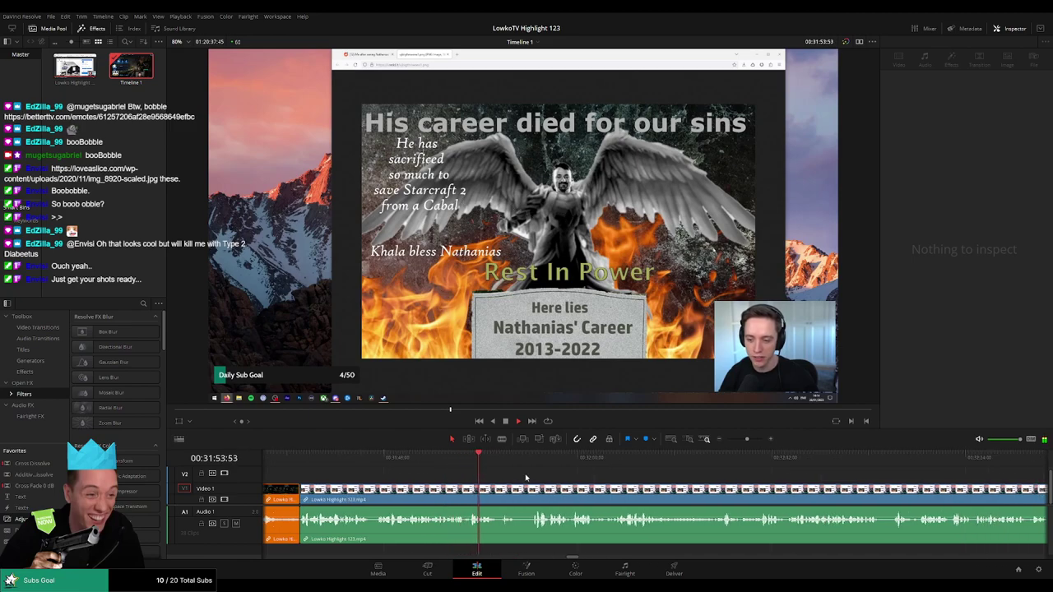
scroll(522, 479, right, 2)
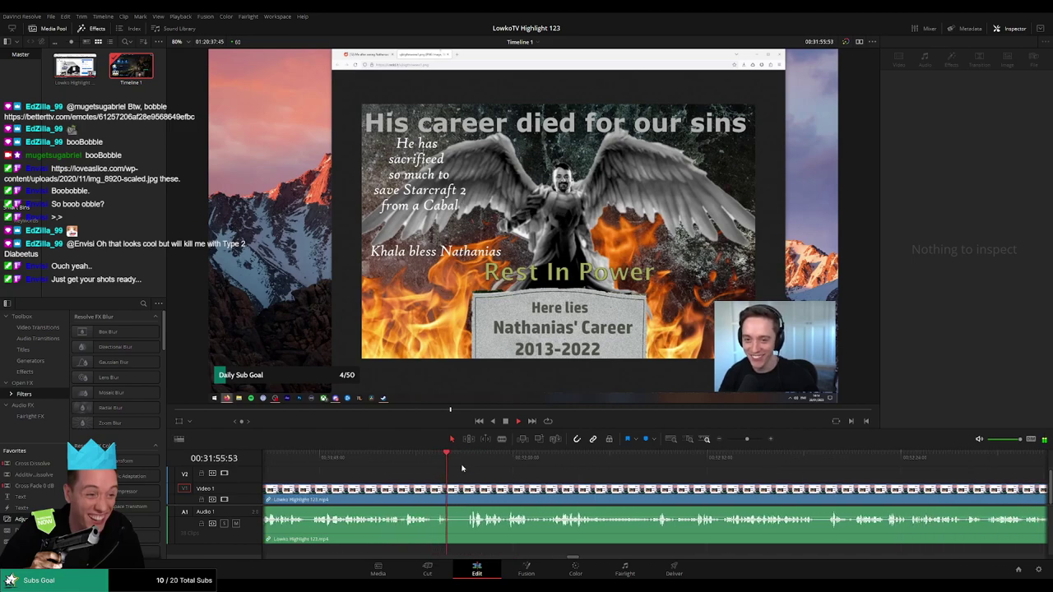
click(464, 463)
scroll(568, 481, right, 2)
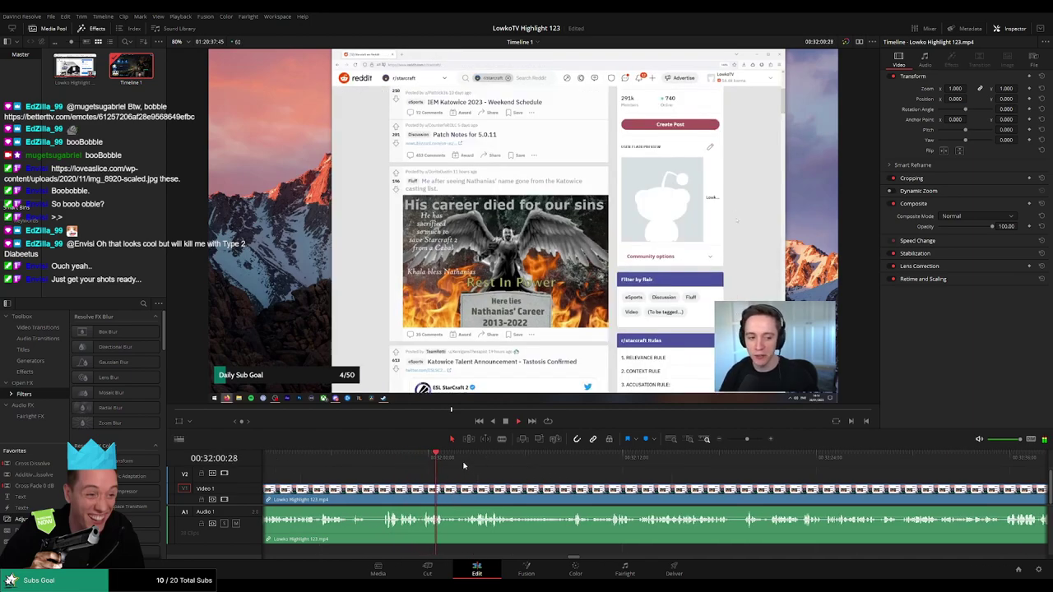
click(540, 457)
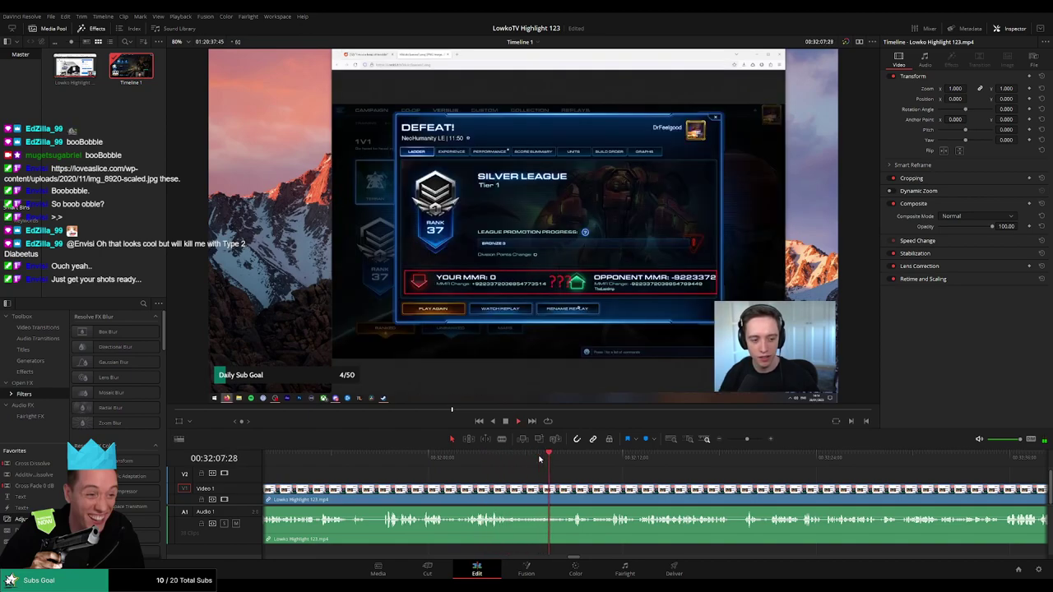
scroll(560, 467, right, 3)
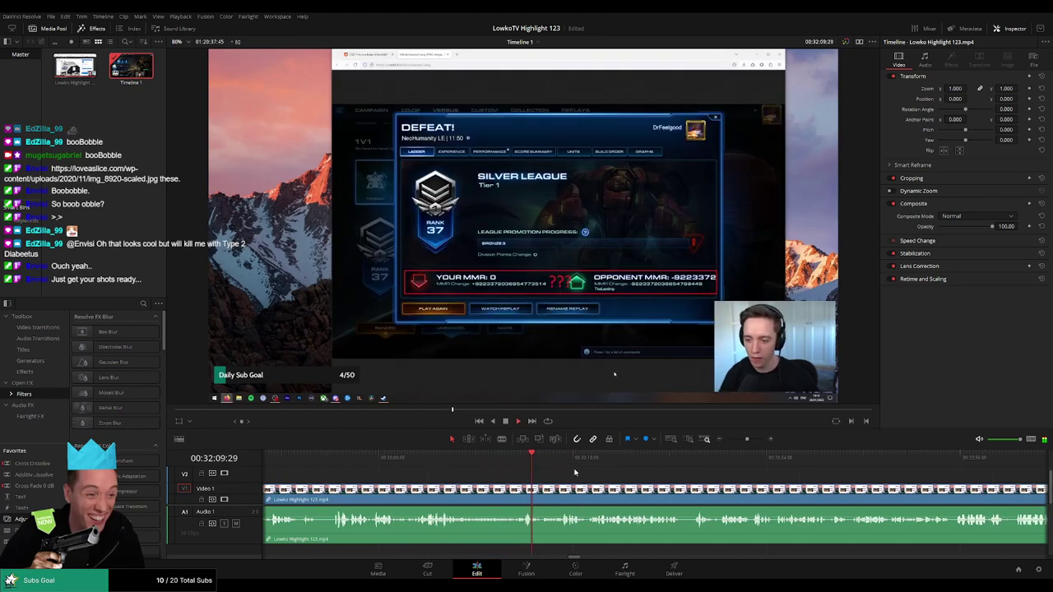
scroll(553, 480, right, 1)
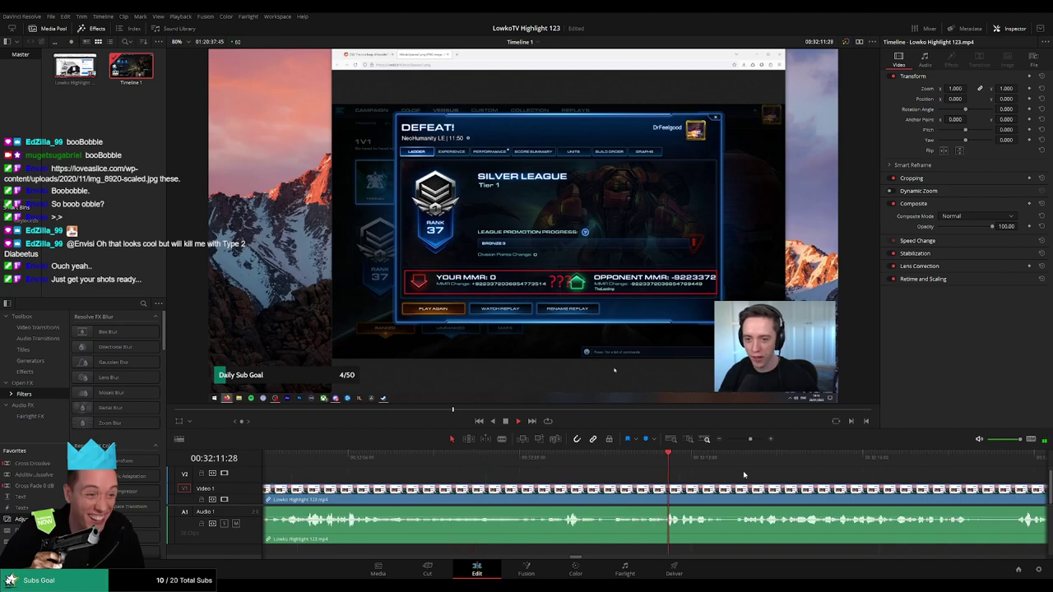
scroll(581, 468, right, 1)
scroll(629, 477, right, 2)
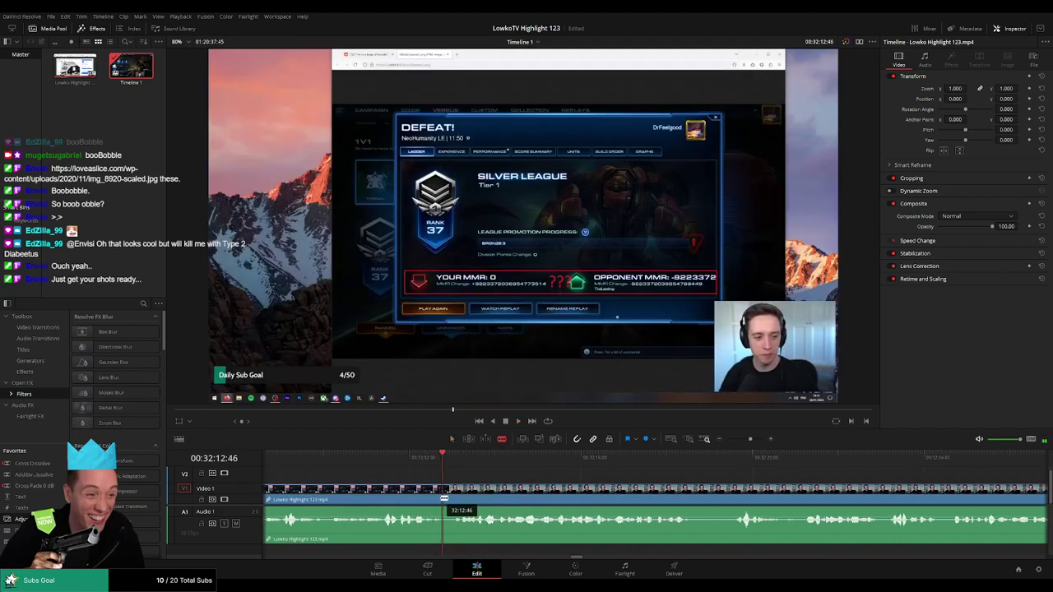
click(449, 499)
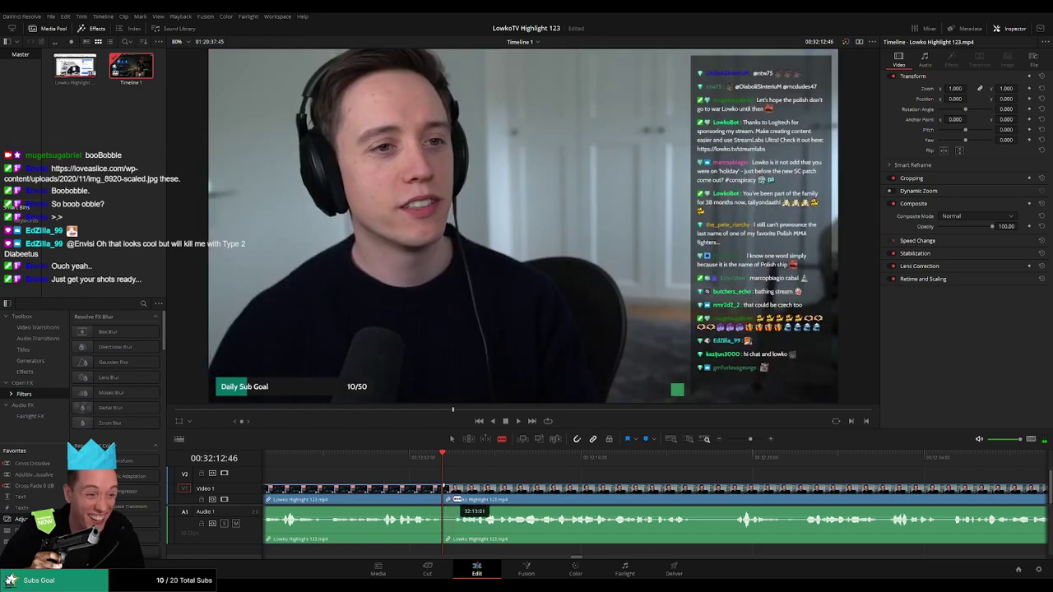
key(space)
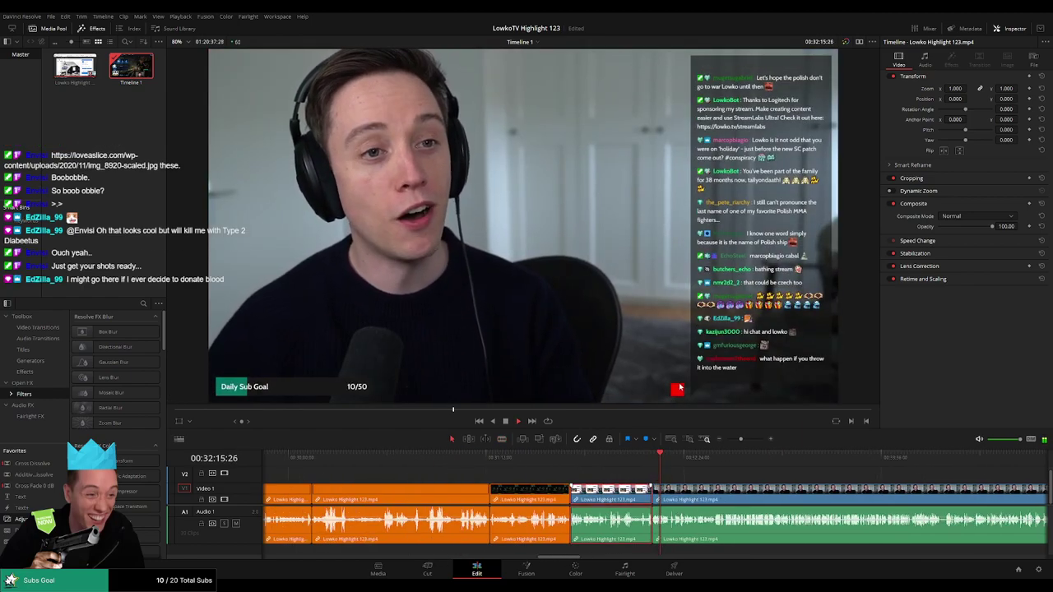
click(697, 478)
scroll(697, 478, up, 2)
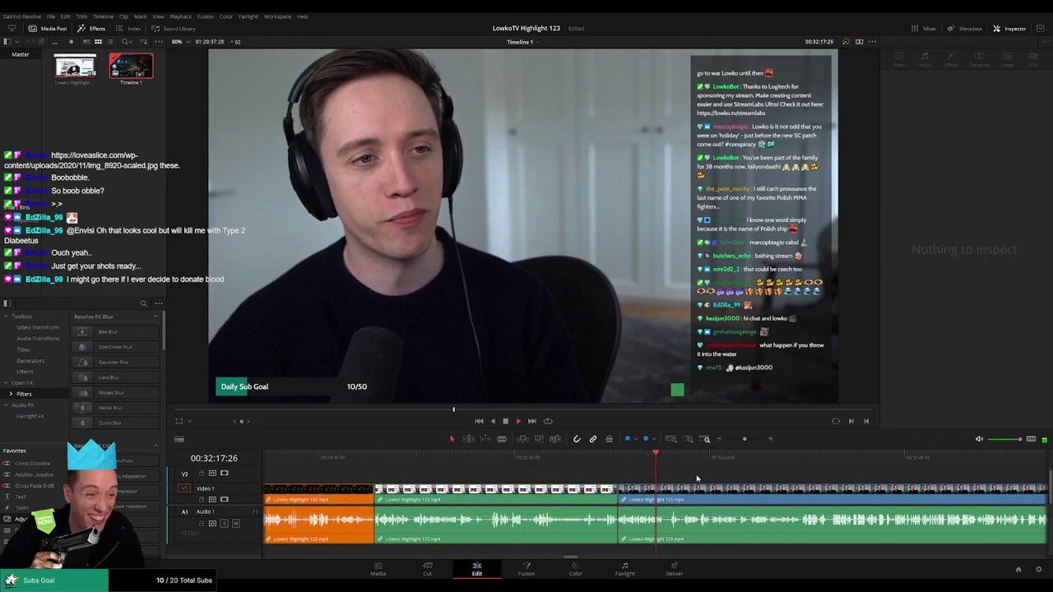
scroll(697, 478, up, 1)
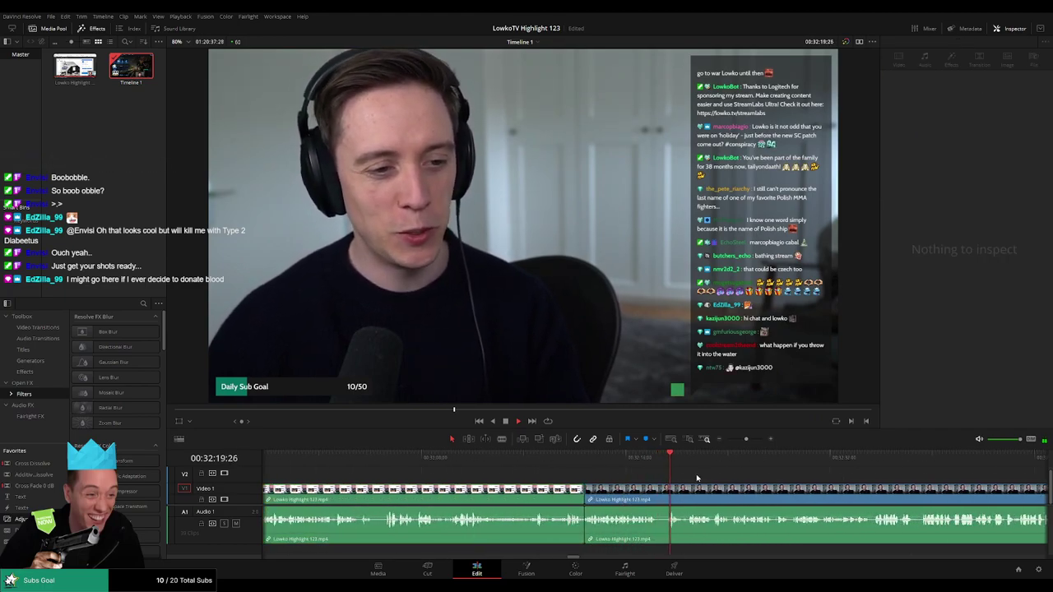
scroll(568, 472, right, 3)
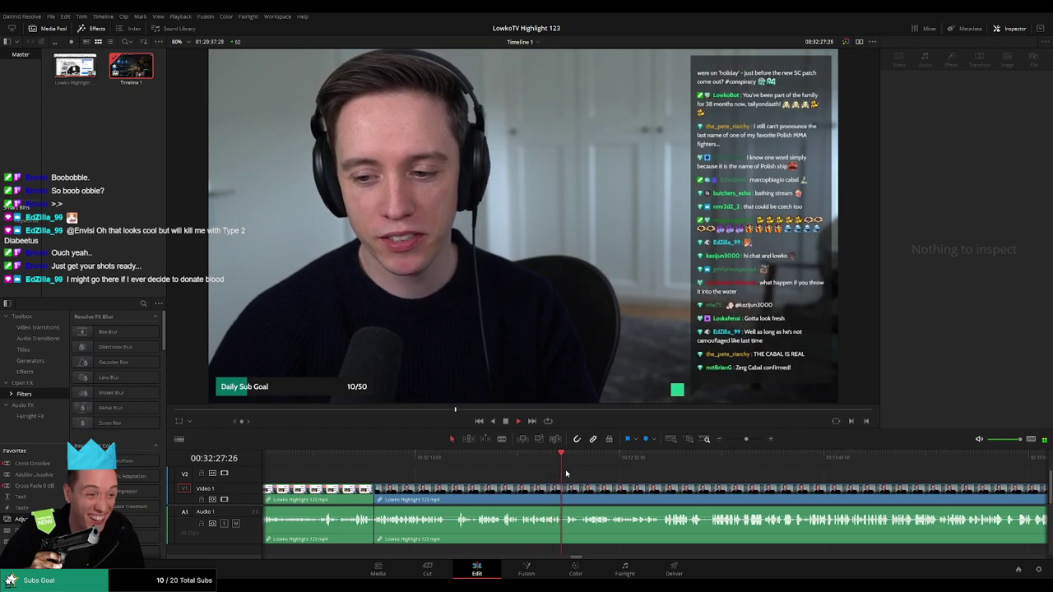
scroll(613, 473, right, 2)
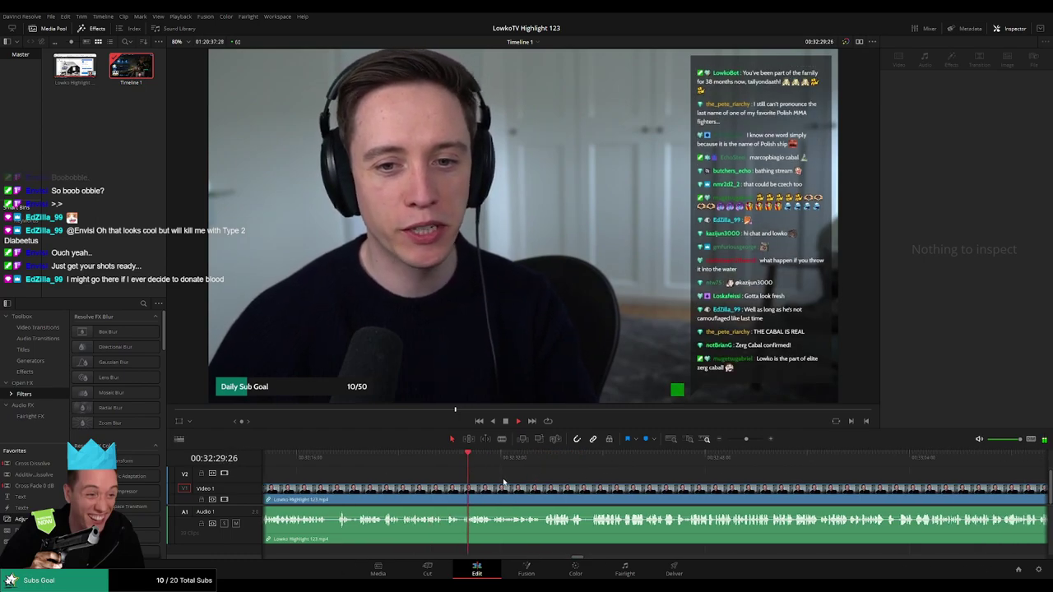
scroll(529, 472, right, 2)
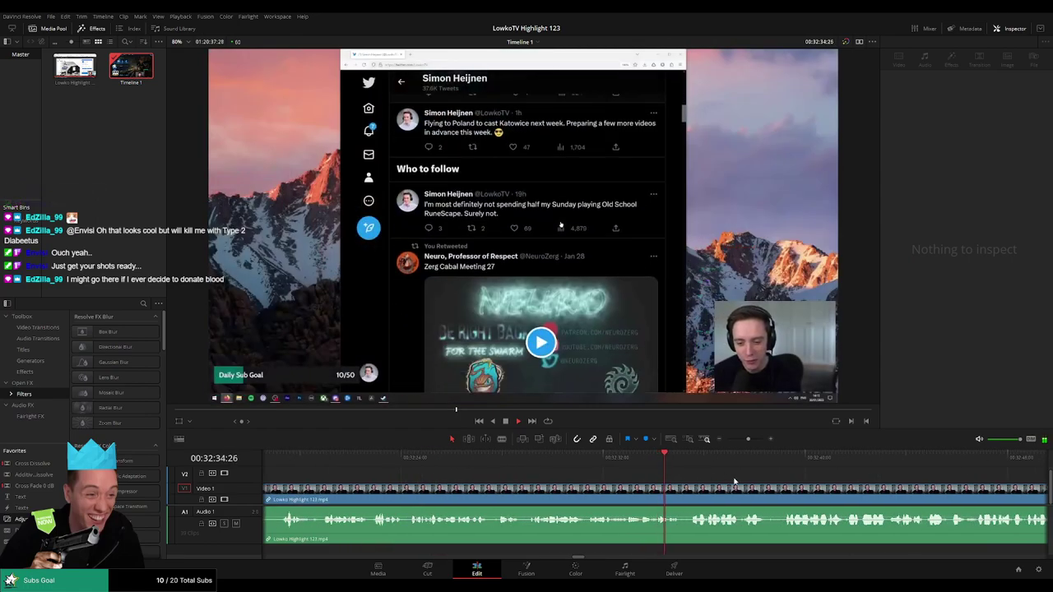
scroll(528, 473, right, 3)
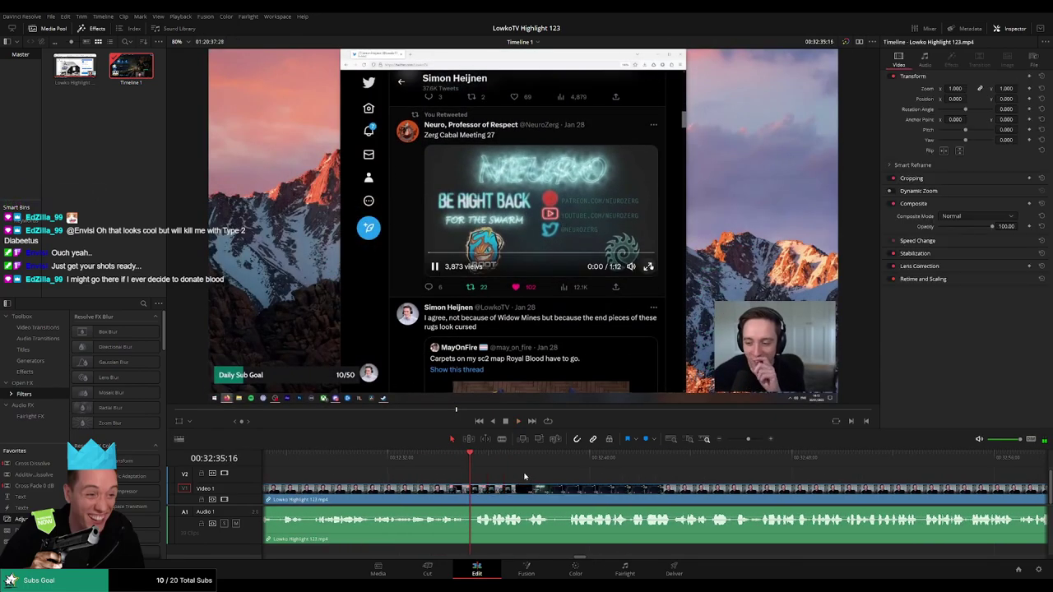
scroll(546, 476, right, 3)
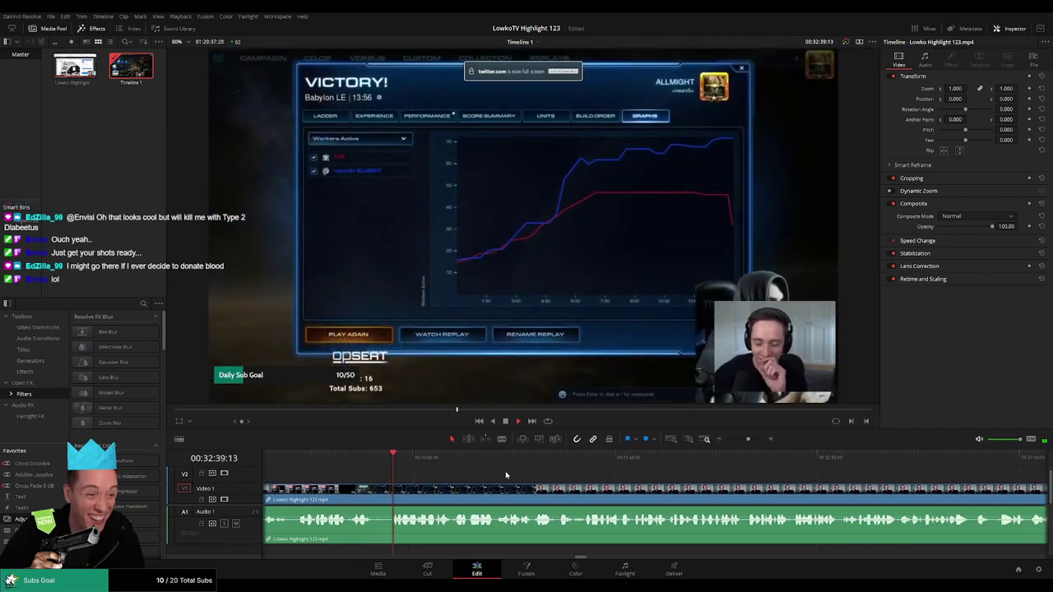
scroll(704, 480, left, 3)
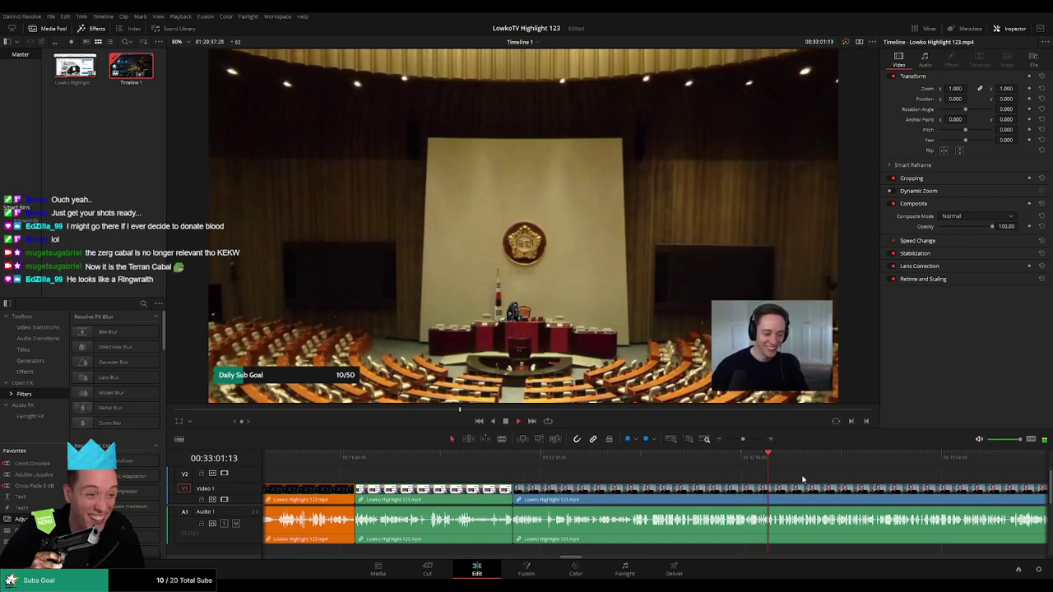
scroll(811, 475, right, 5)
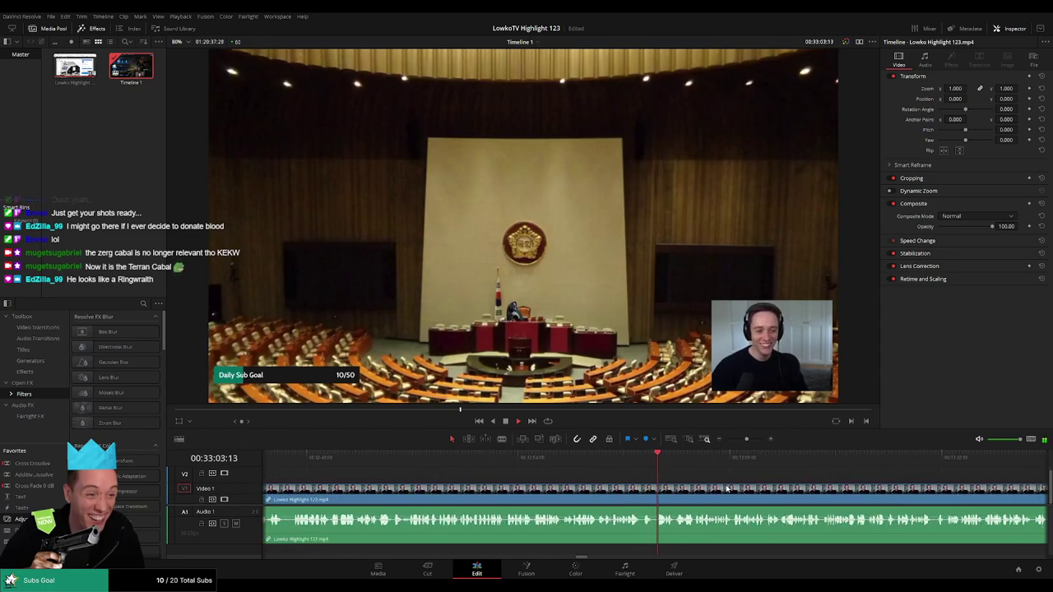
scroll(741, 483, right, 5)
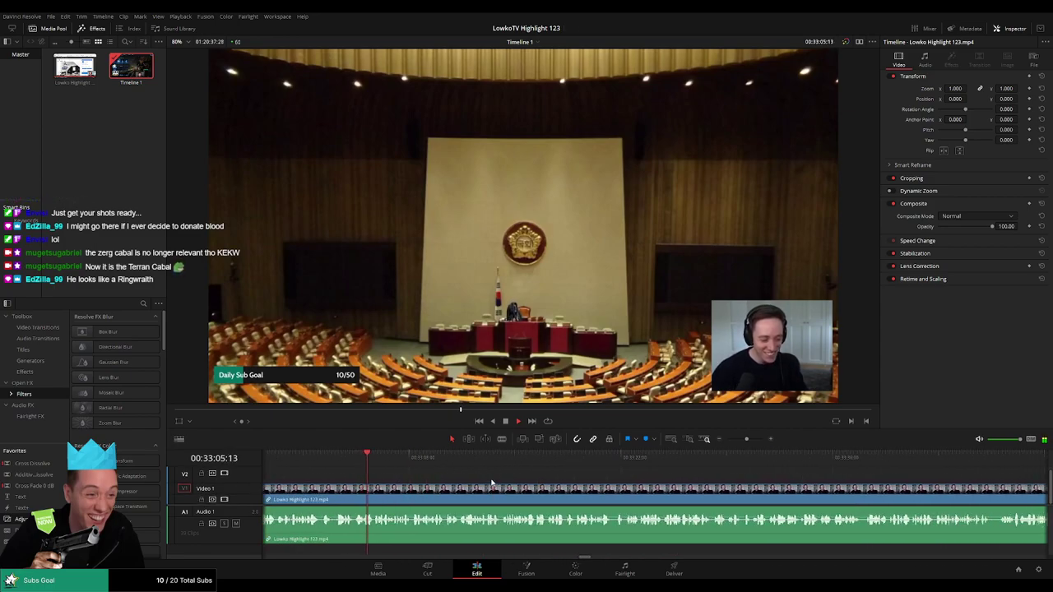
scroll(560, 474, right, 3)
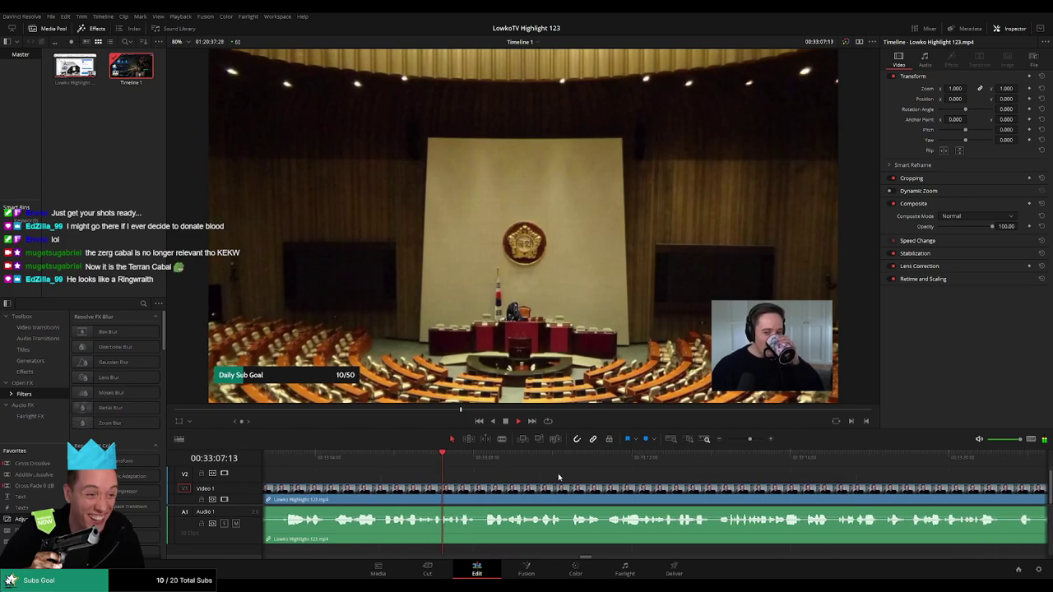
scroll(578, 479, right, 2)
scroll(571, 479, up, 1)
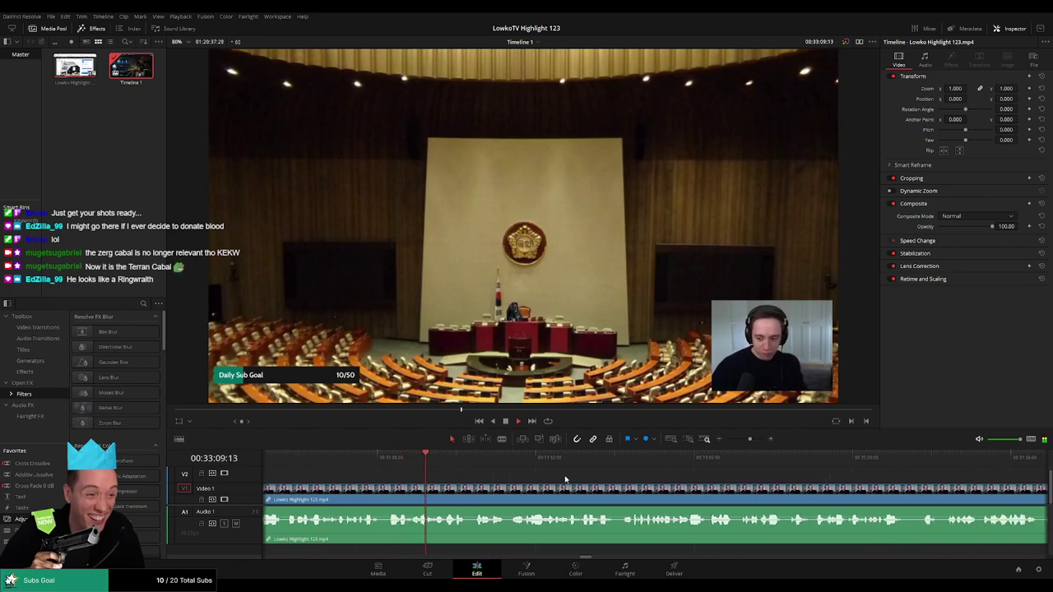
scroll(576, 485, up, 1)
scroll(537, 486, right, 2)
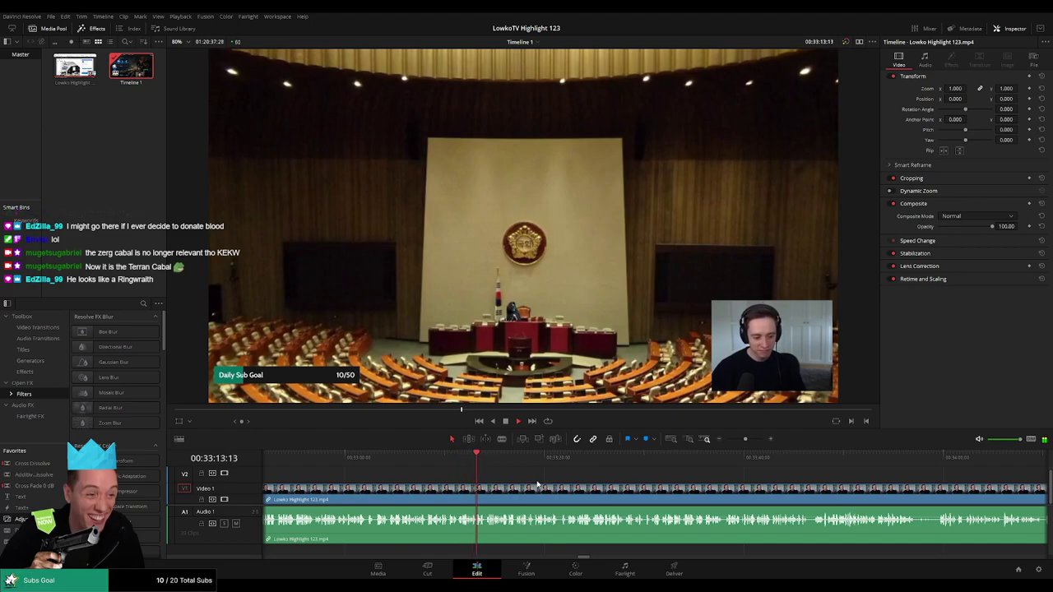
scroll(568, 479, right, 2)
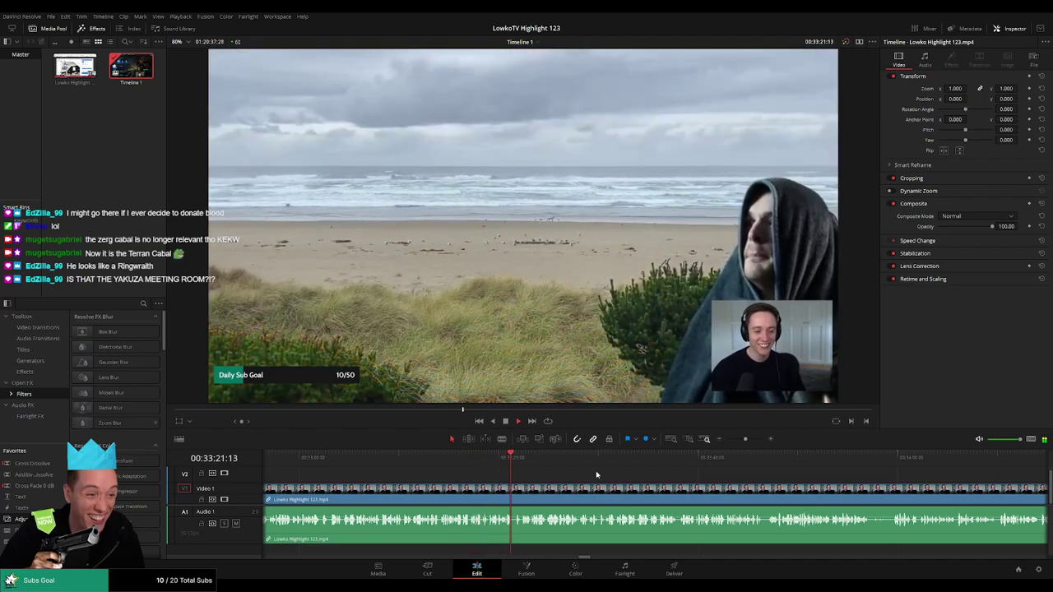
scroll(540, 475, right, 3)
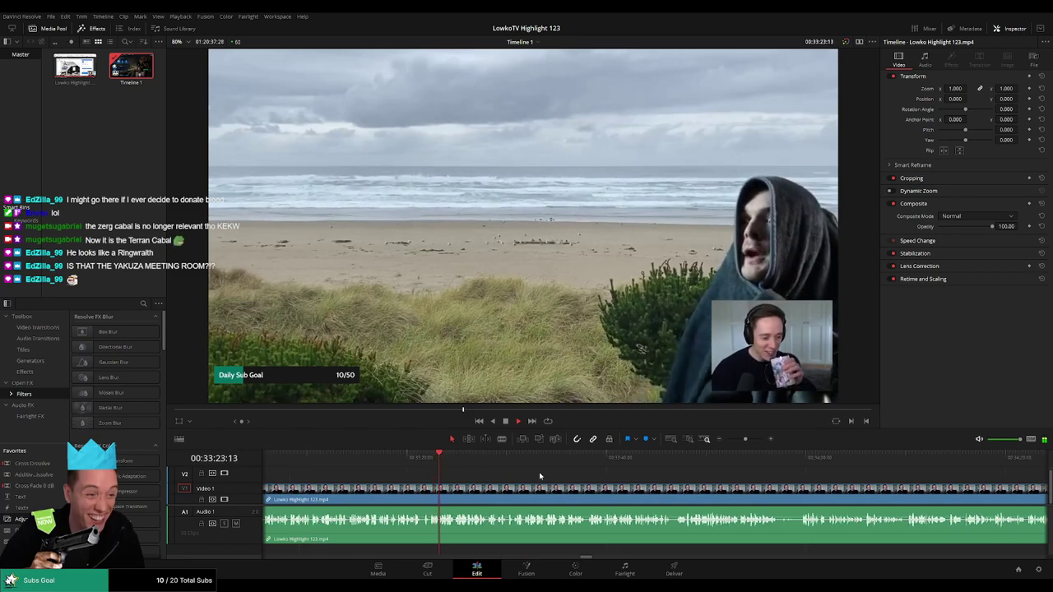
scroll(550, 475, right, 2)
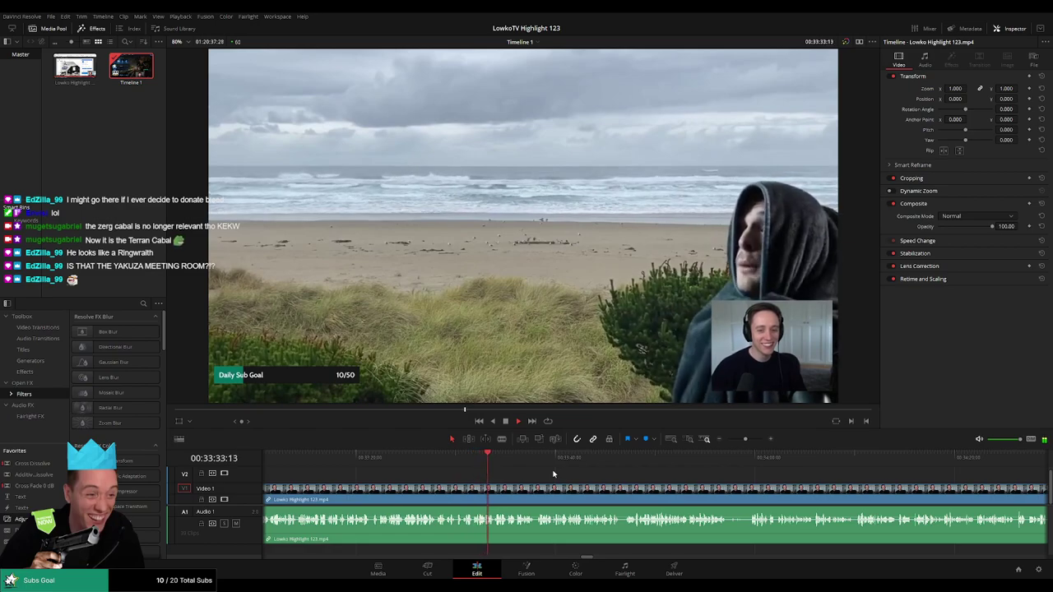
scroll(614, 489, up, 2)
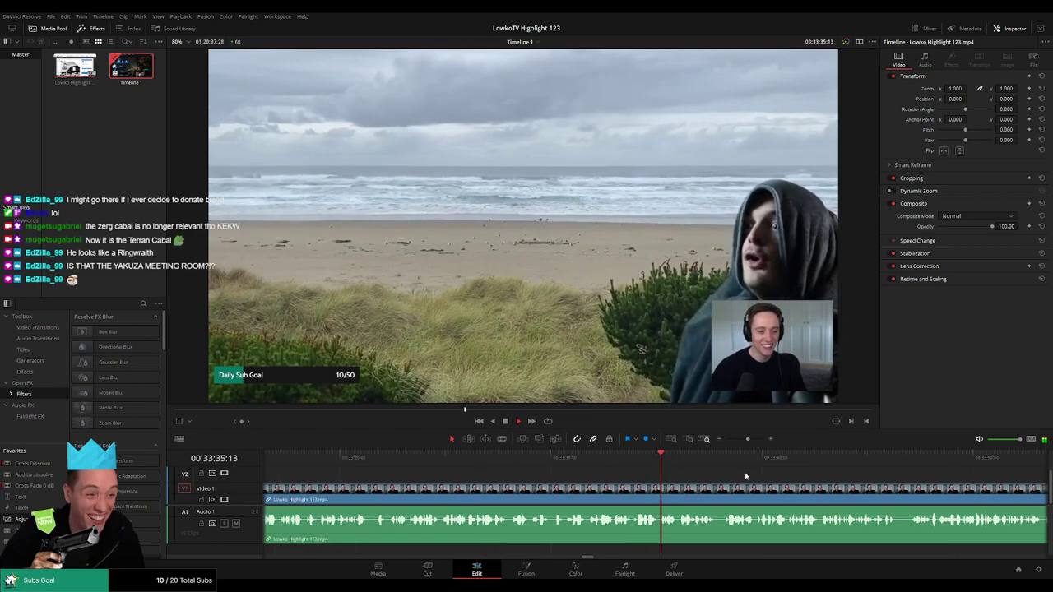
scroll(508, 457, up, 2)
scroll(543, 473, right, 1)
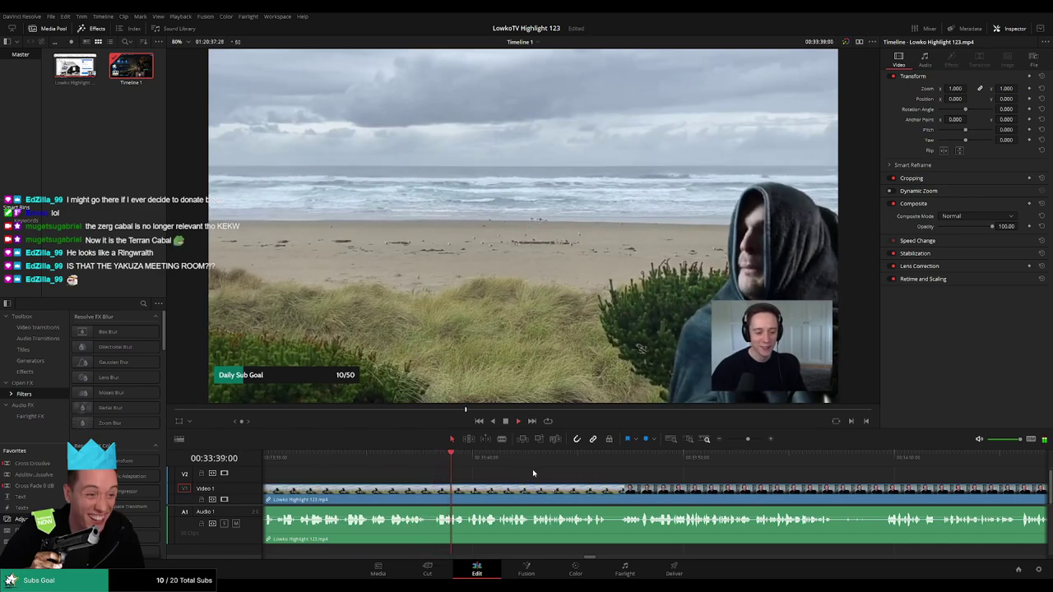
scroll(563, 475, right, 2)
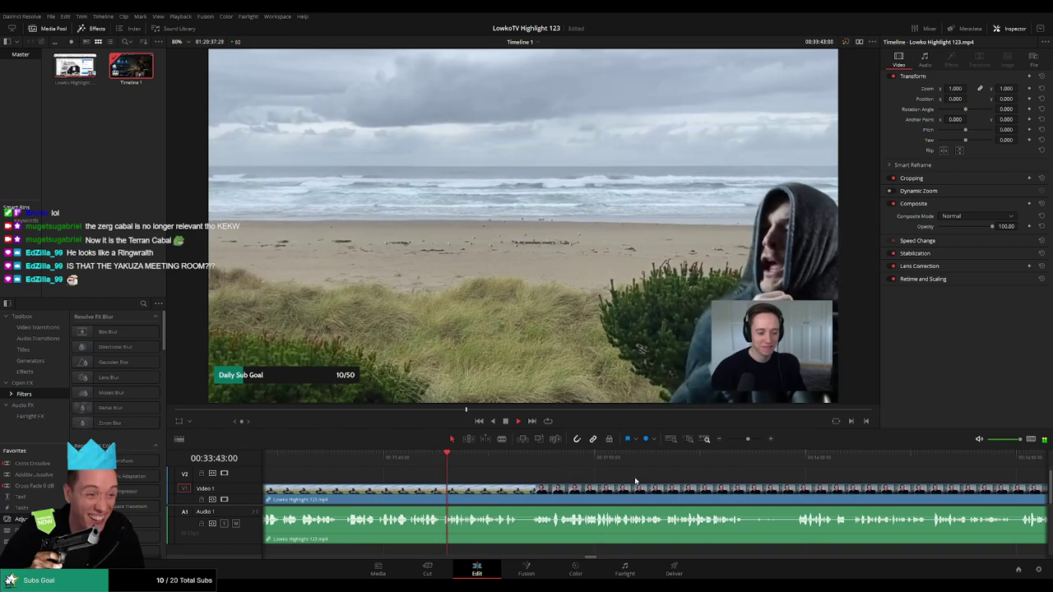
scroll(568, 477, right, 2)
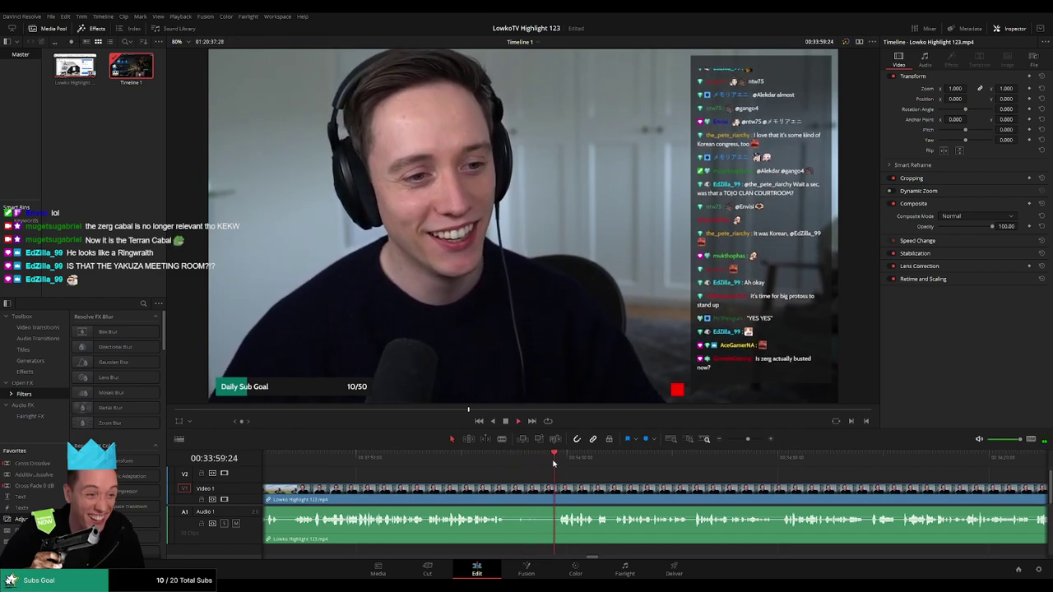
scroll(543, 481, right, 3)
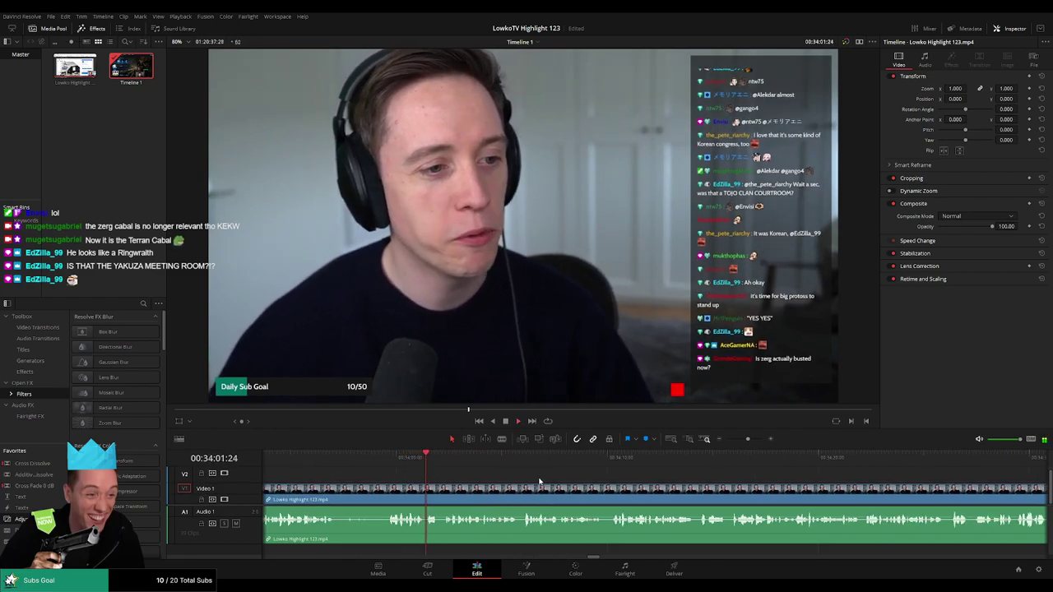
scroll(576, 483, right, 3)
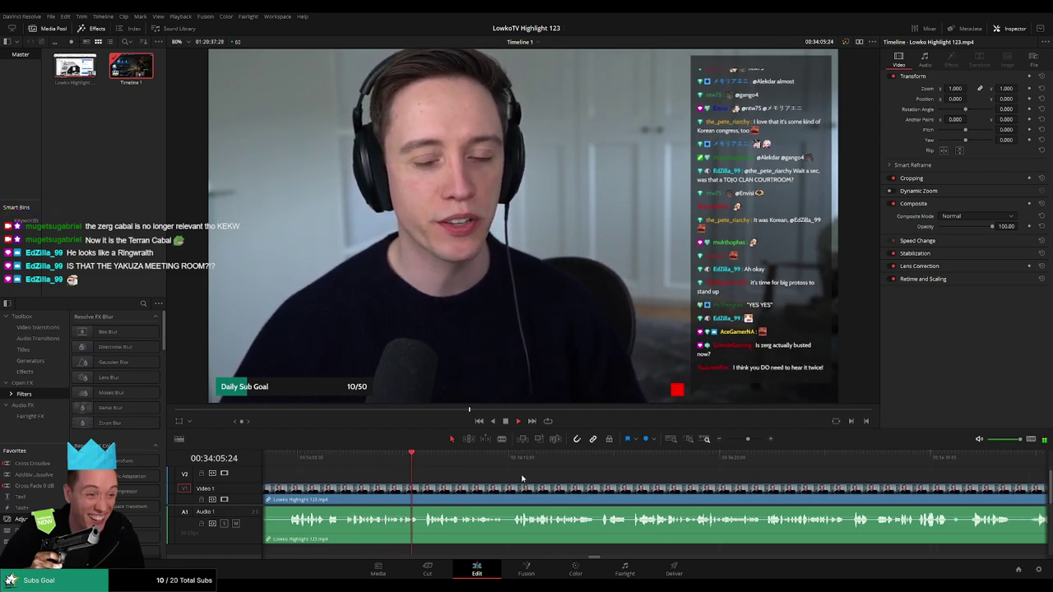
scroll(534, 479, right, 2)
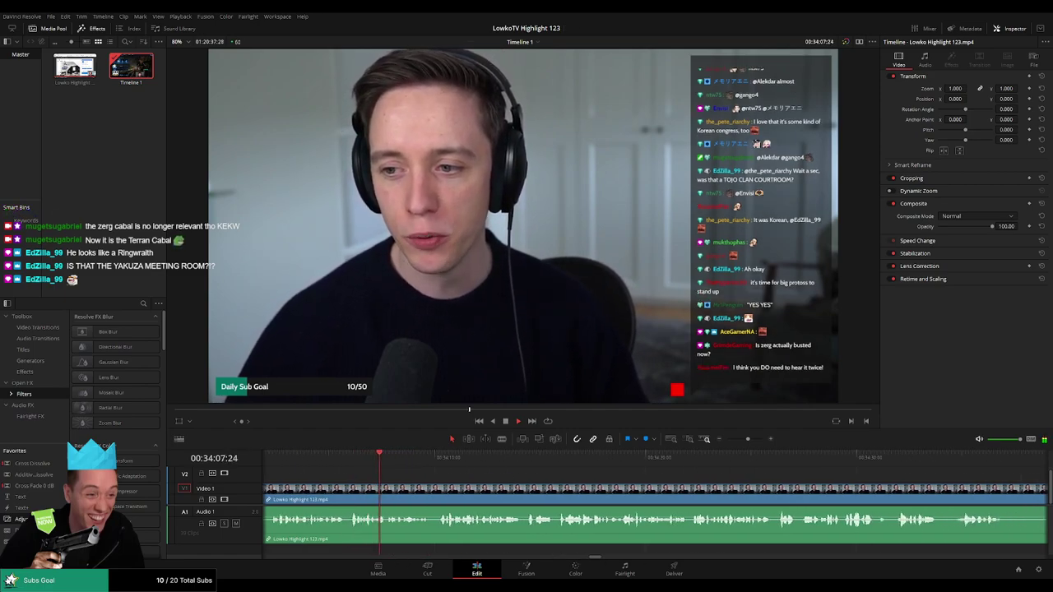
scroll(519, 476, right, 2)
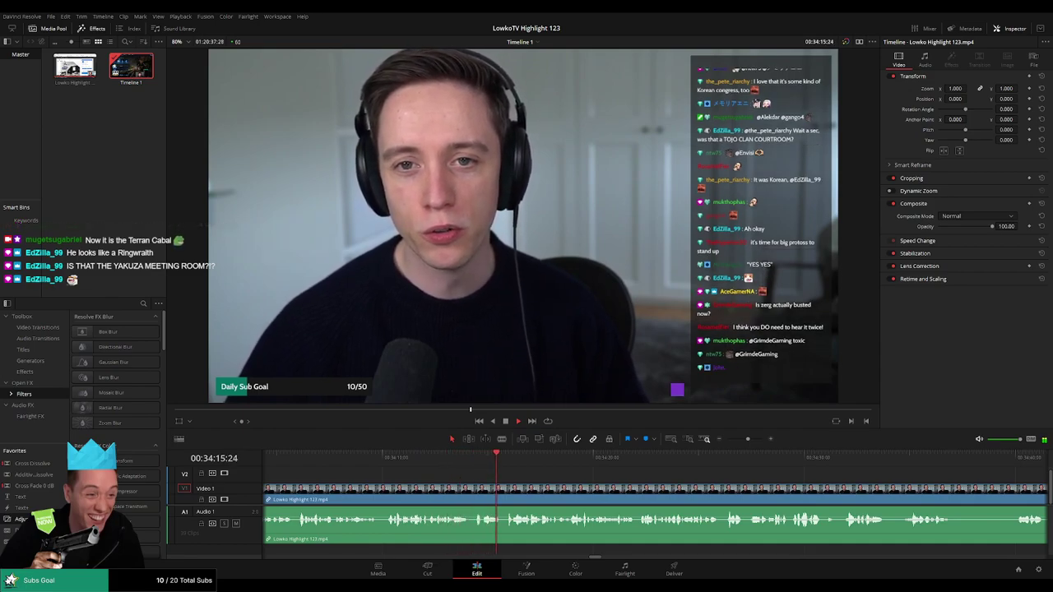
scroll(542, 476, right, 4)
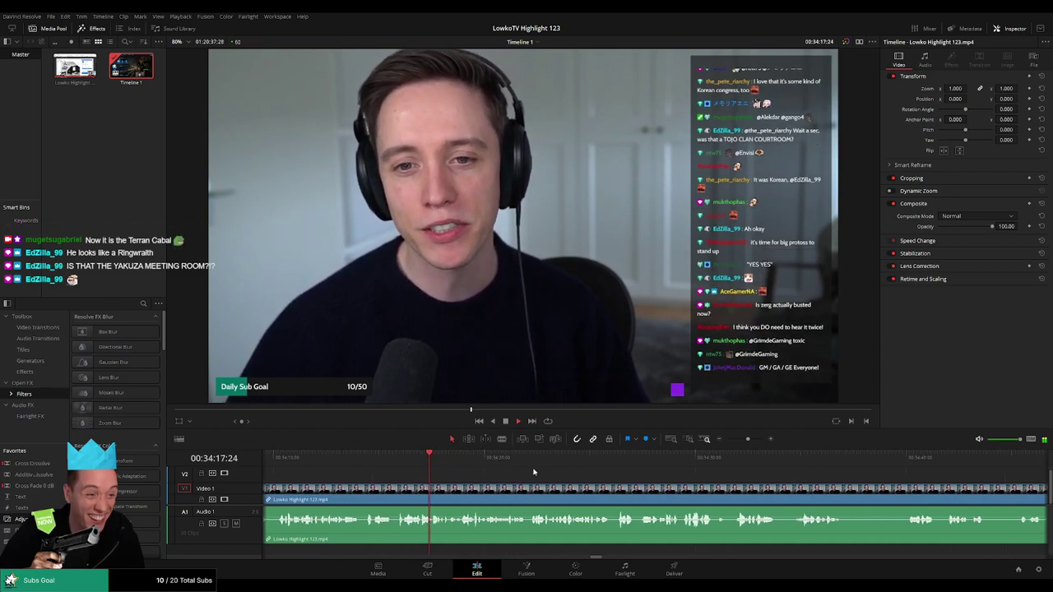
scroll(595, 482, right, 2)
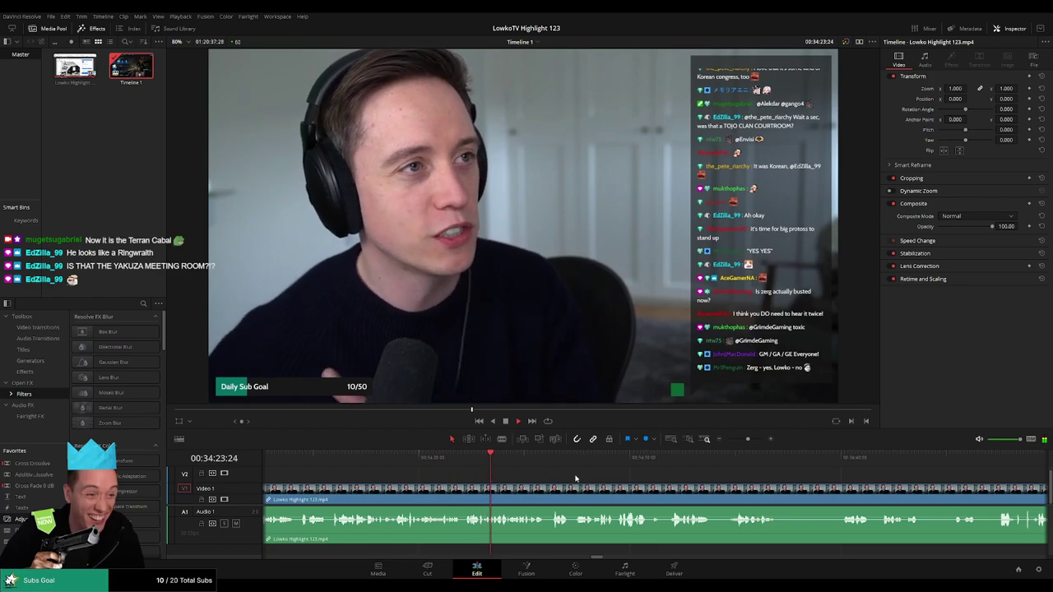
scroll(526, 474, right, 3)
scroll(493, 474, right, 3)
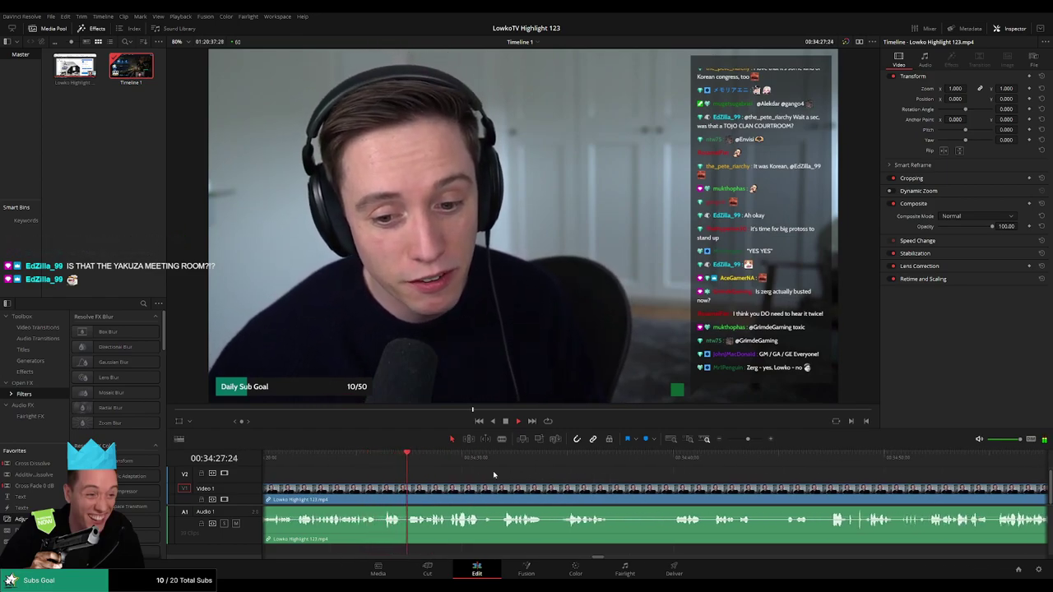
scroll(486, 474, right, 3)
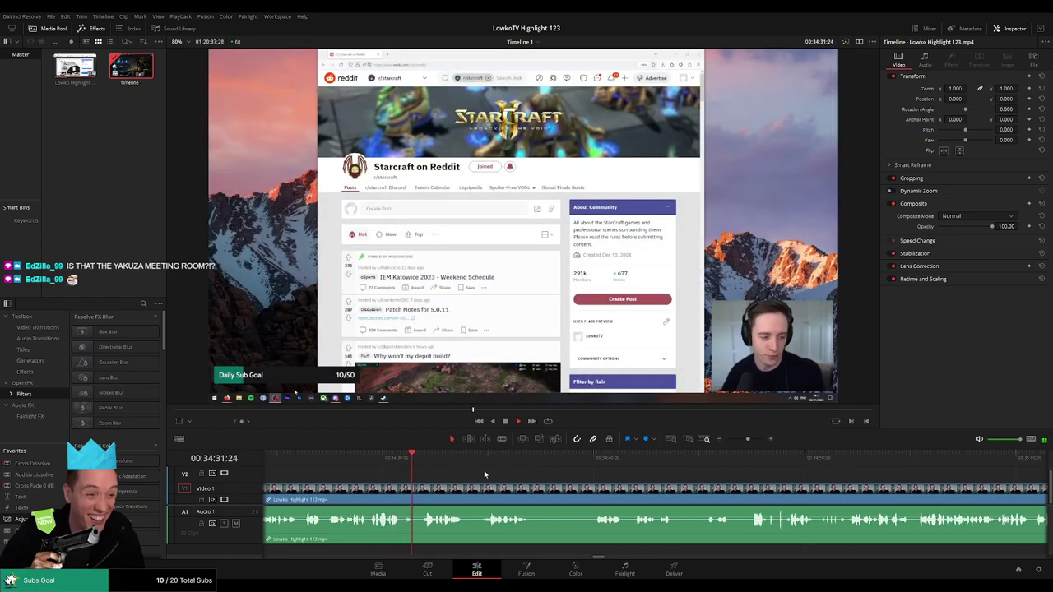
scroll(458, 475, right, 3)
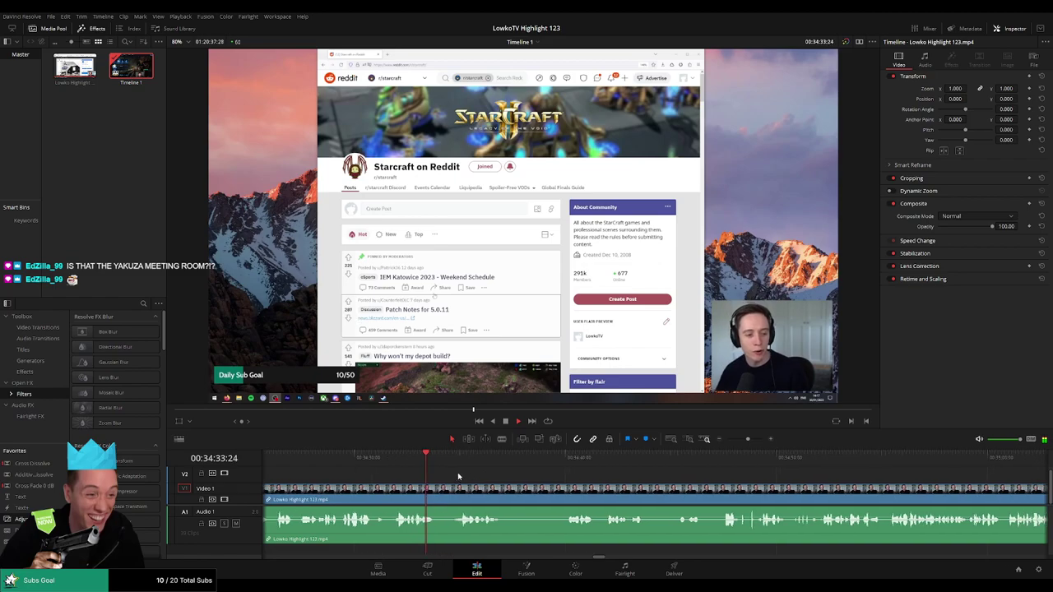
key(b)
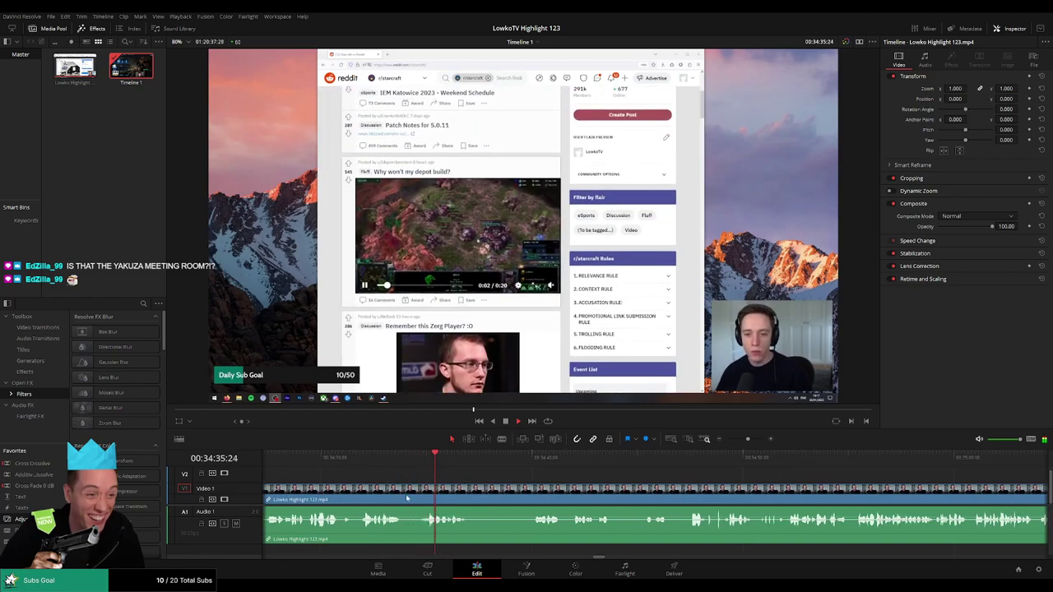
click(404, 494)
click(418, 500)
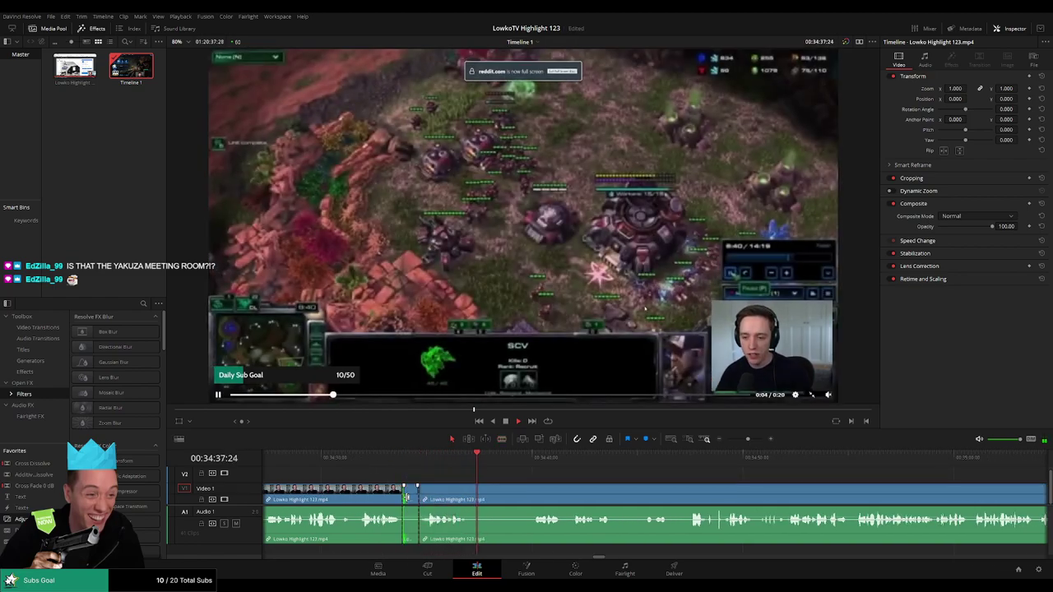
key(a)
click(411, 500)
key(Delete)
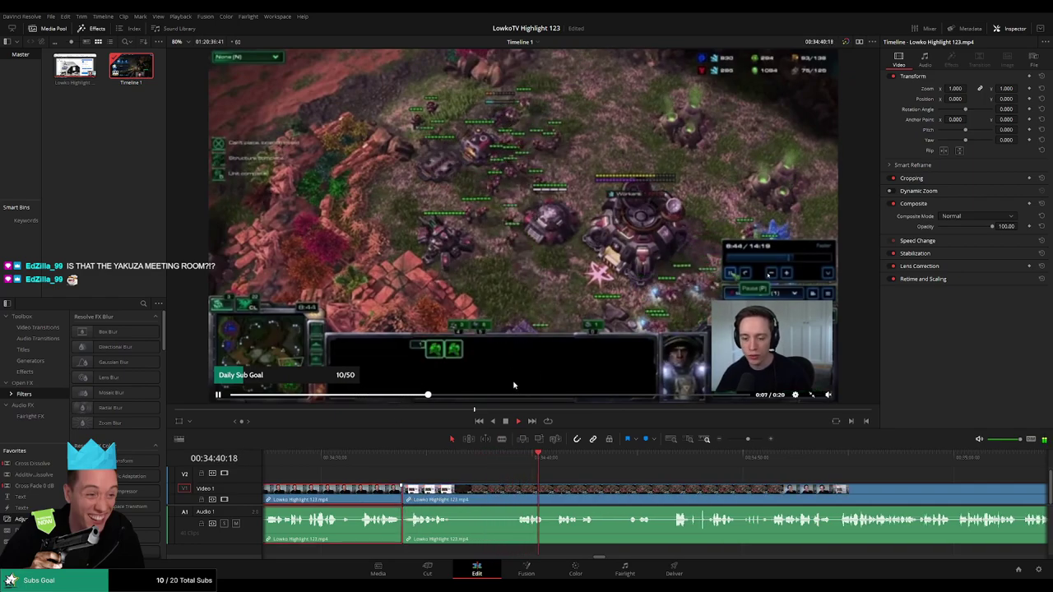
click(595, 472)
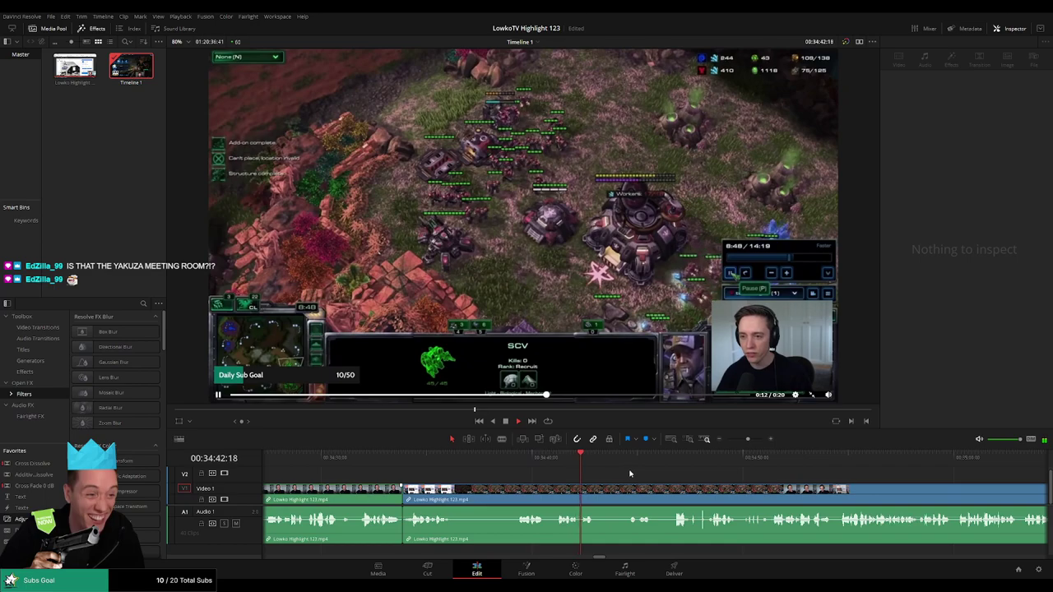
scroll(525, 464, right, 3)
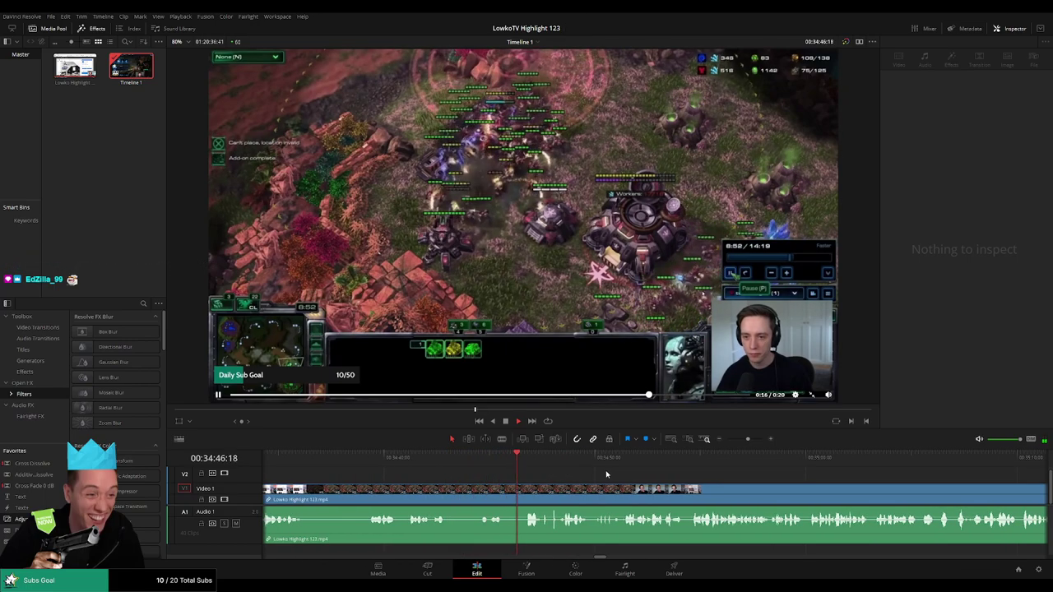
scroll(523, 468, right, 2)
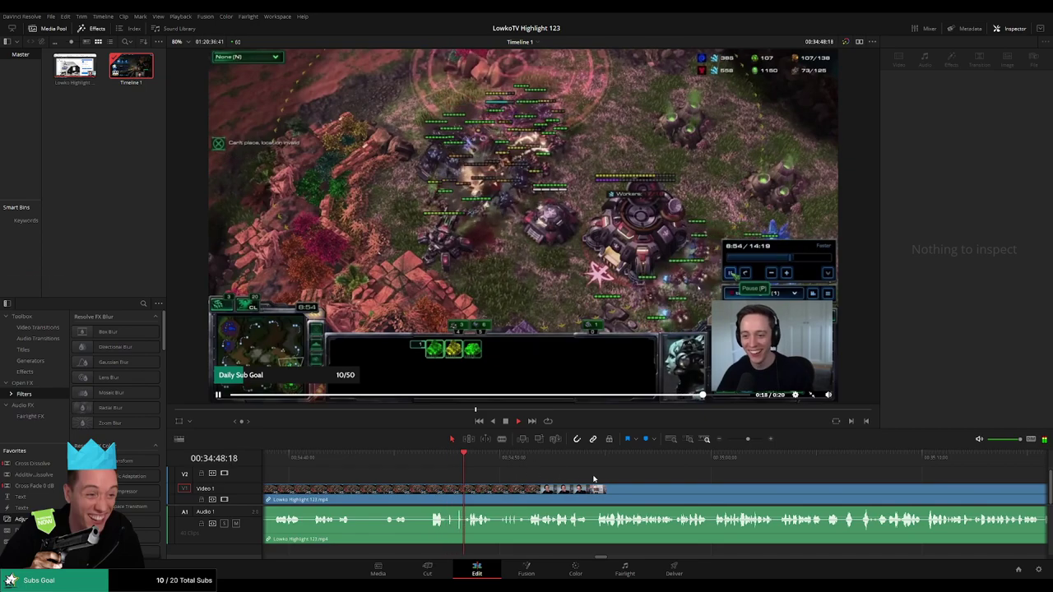
scroll(546, 469, right, 2)
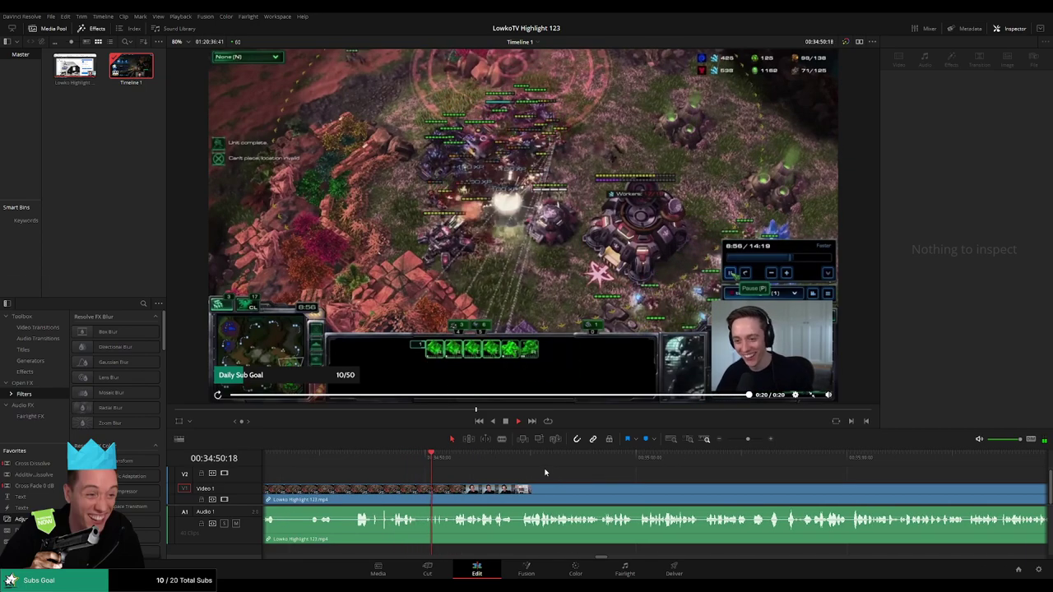
scroll(555, 473, right, 3)
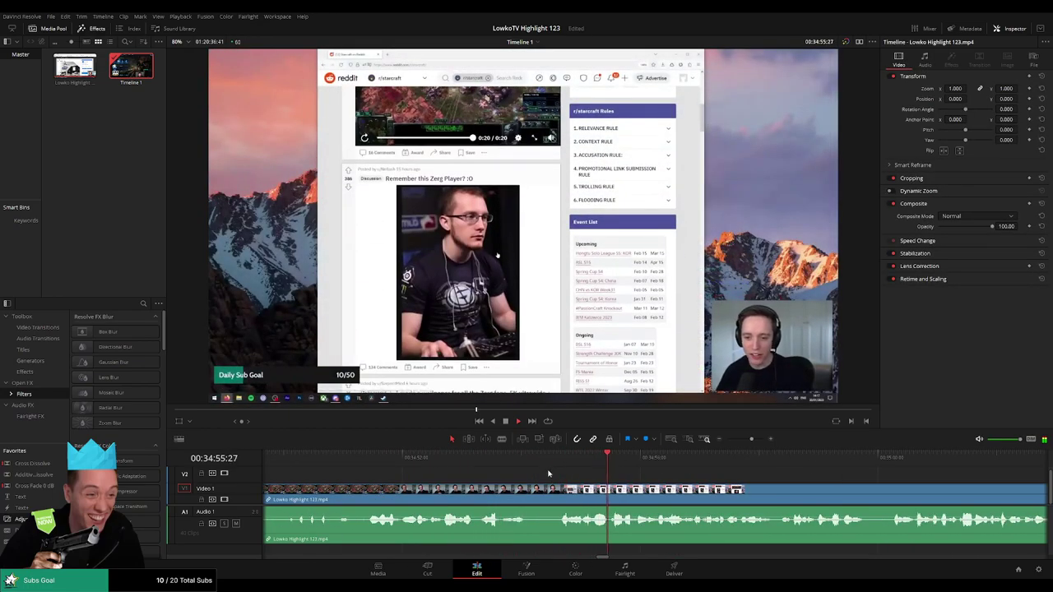
Cut around the brief facecam moment, then undo the attempted deletion of the short piece.
key(space)
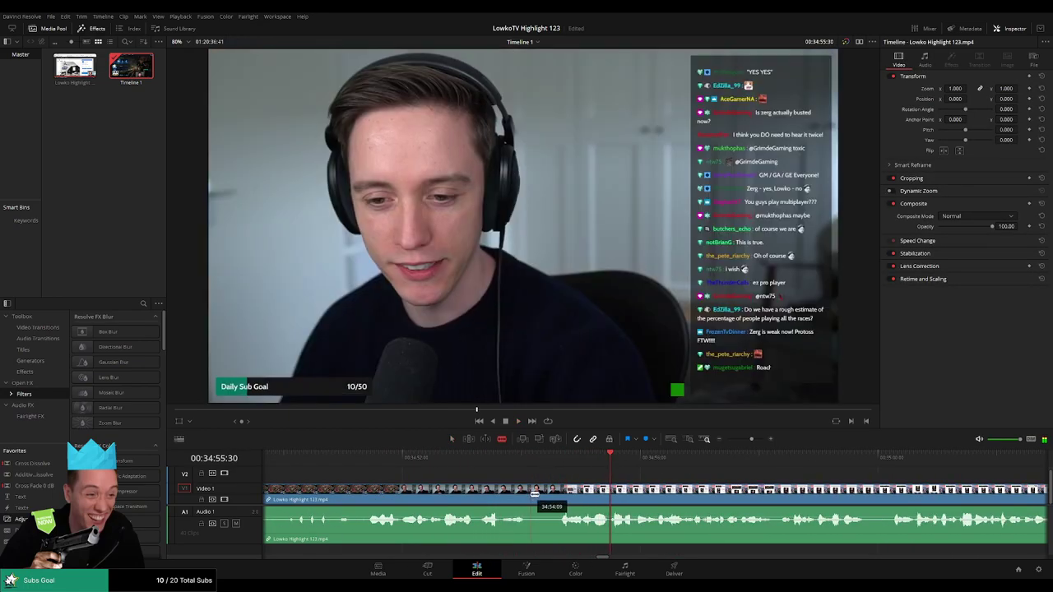
key(Delete)
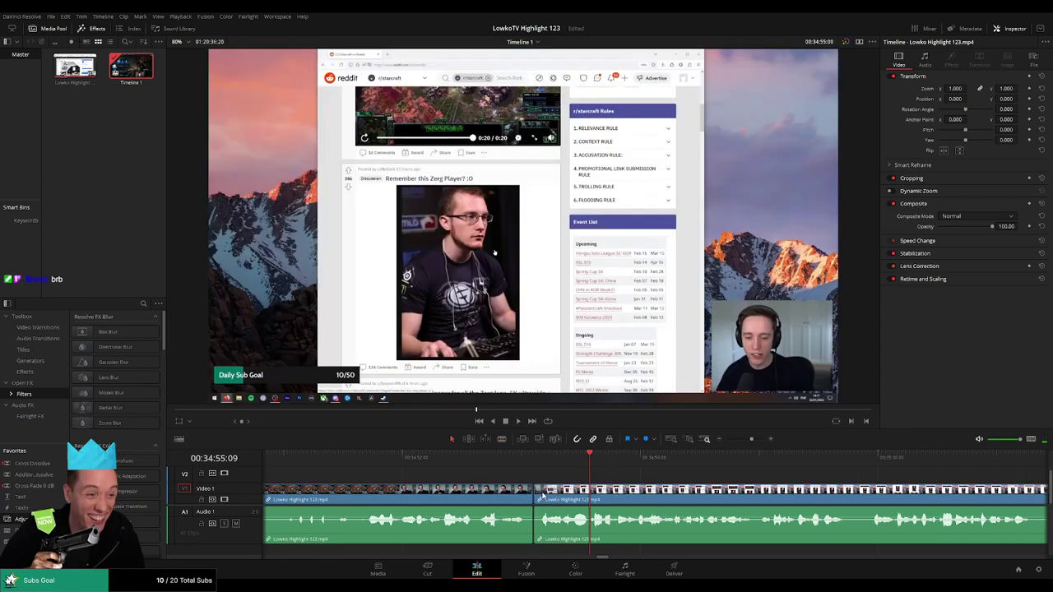
click(535, 461)
key(space)
key(ctrl+z)
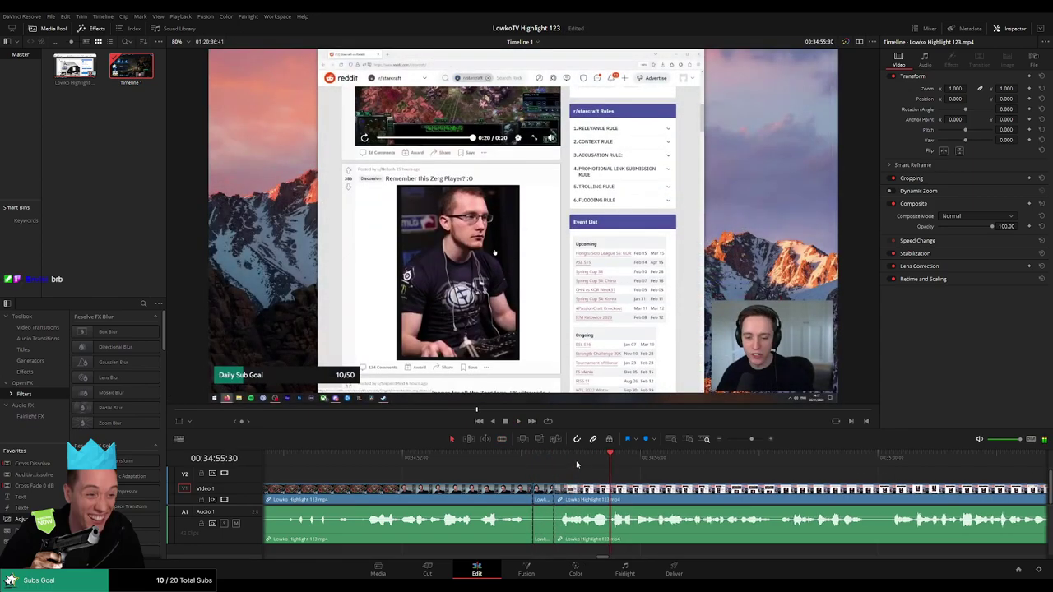
Replay from the cut near 34:55, then use Shift+Z to view the whole timeline and zoom back in.
click(543, 464)
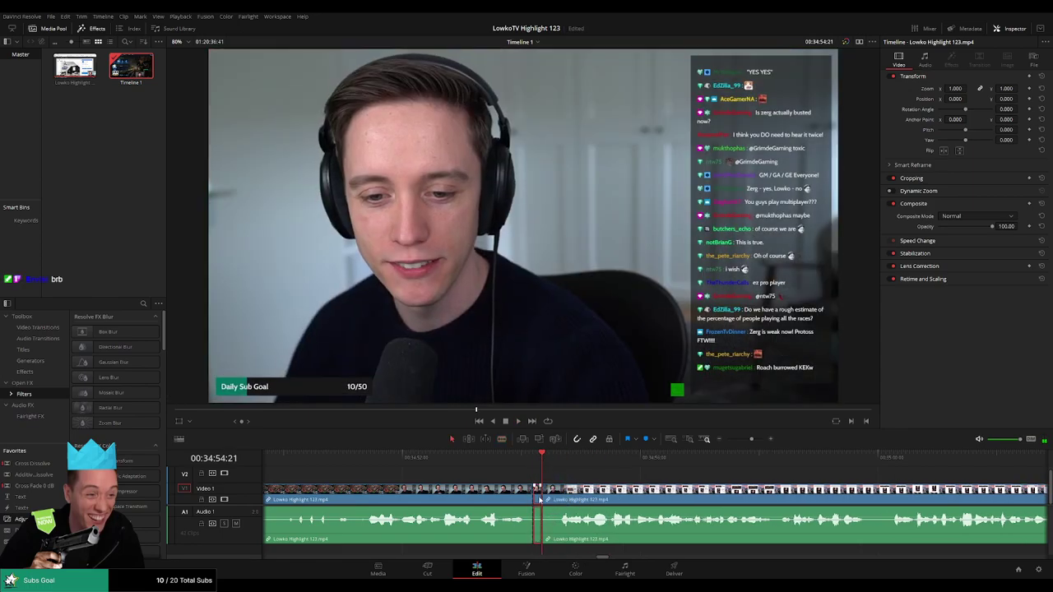
key(space)
click(639, 494)
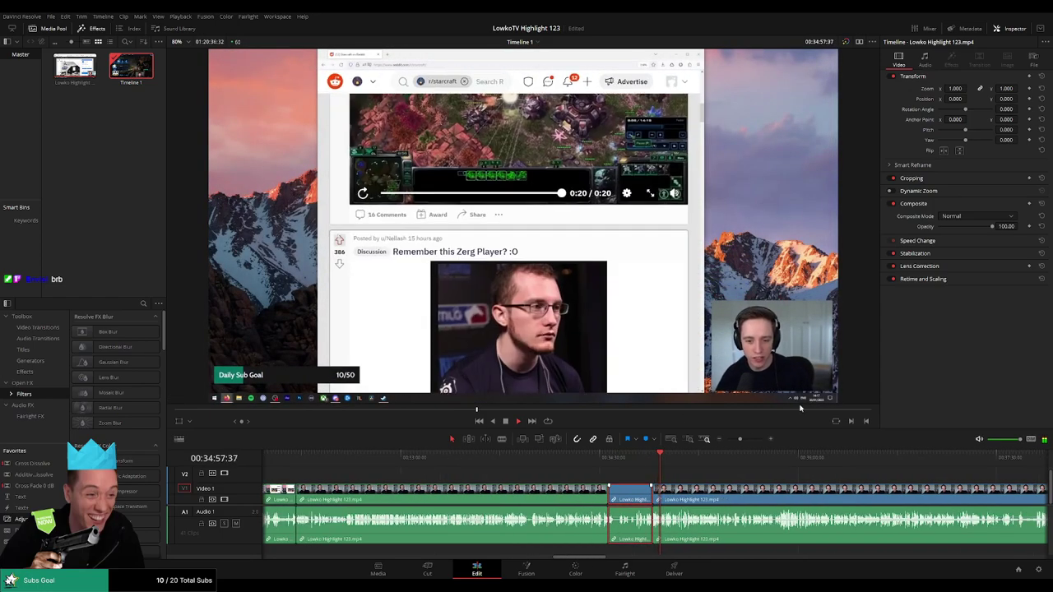
click(718, 481)
key(shift+z)
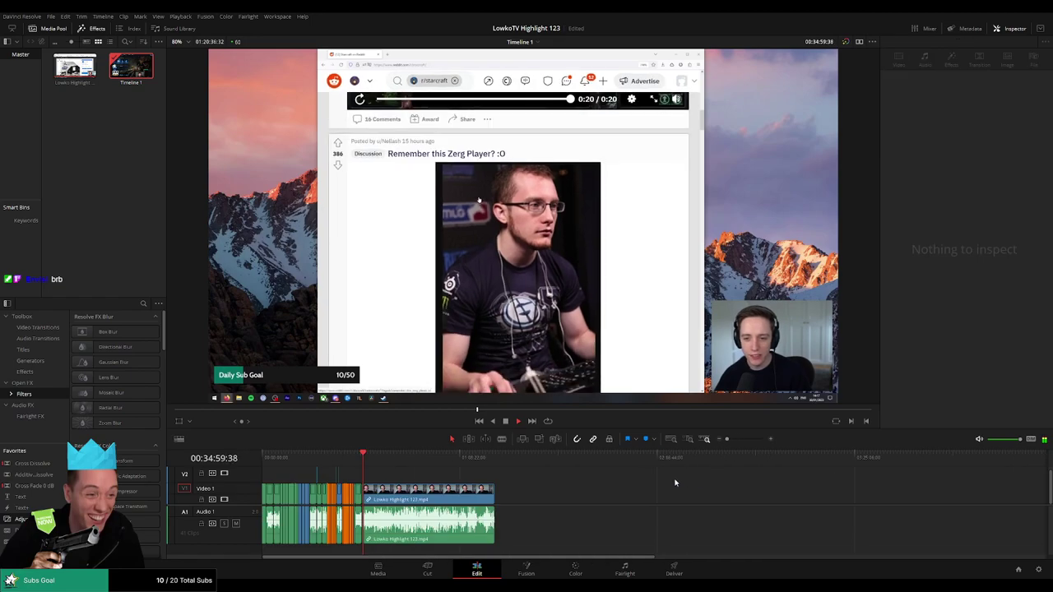
key(shift+z)
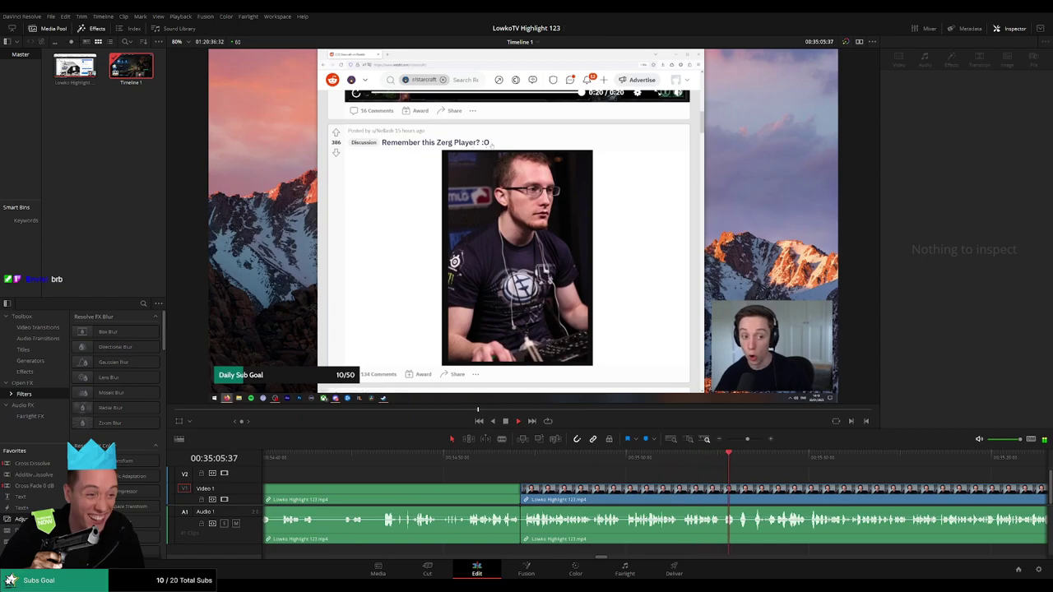
Cut at the playhead and ripple-delete the Reddit scrolling clip before it, playing on to 35:31.
scroll(462, 466, right, 3)
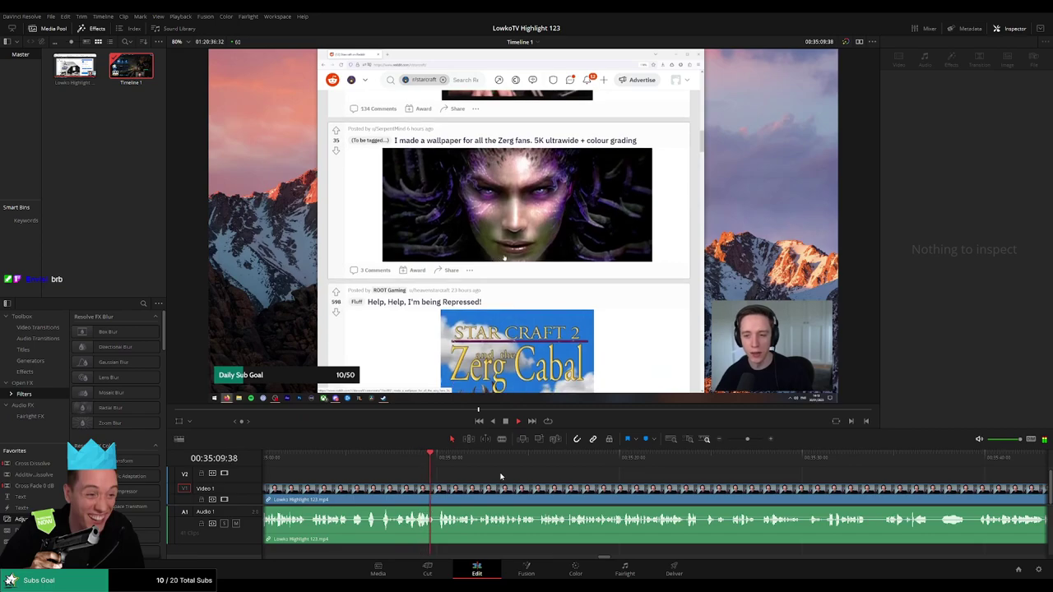
scroll(533, 481, up, 2)
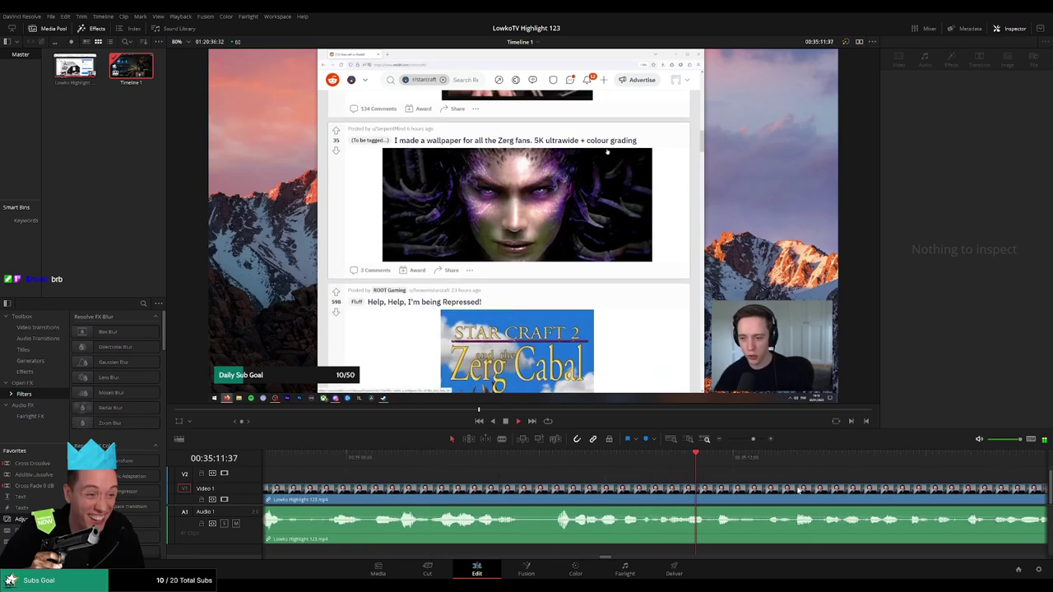
click(527, 461)
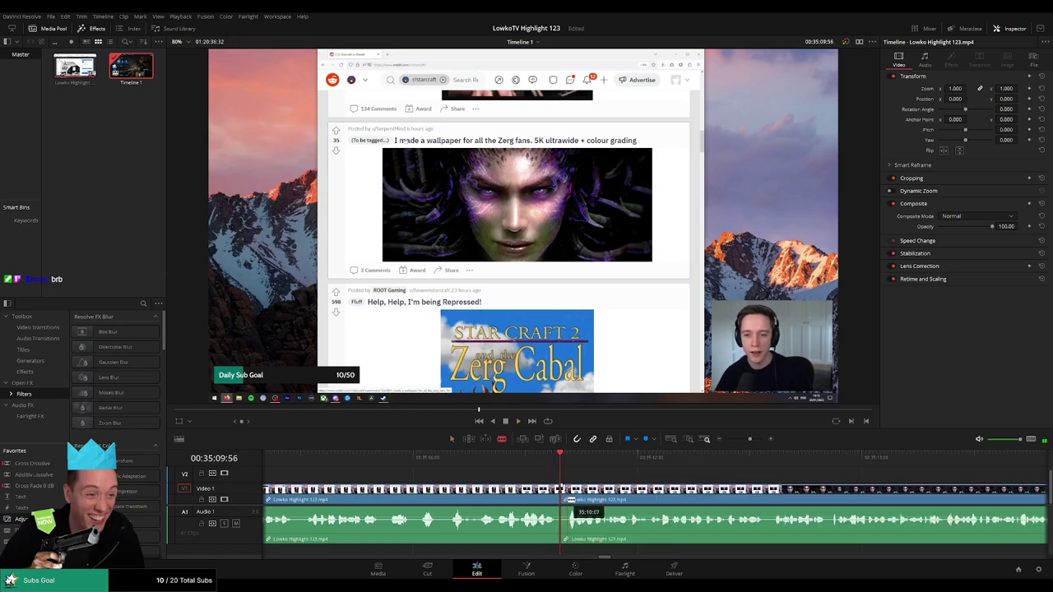
key(space)
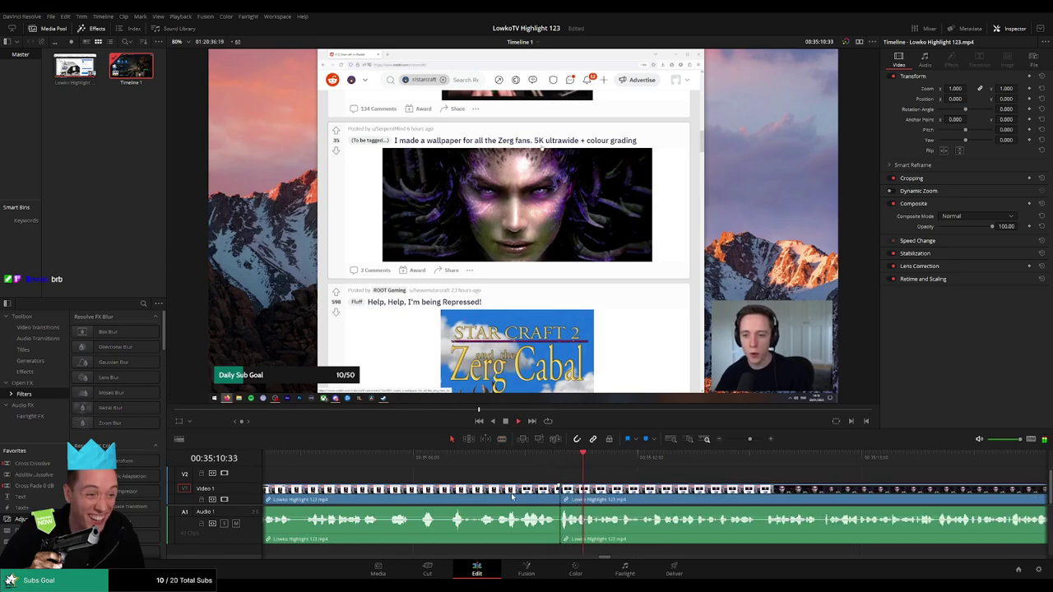
click(512, 495)
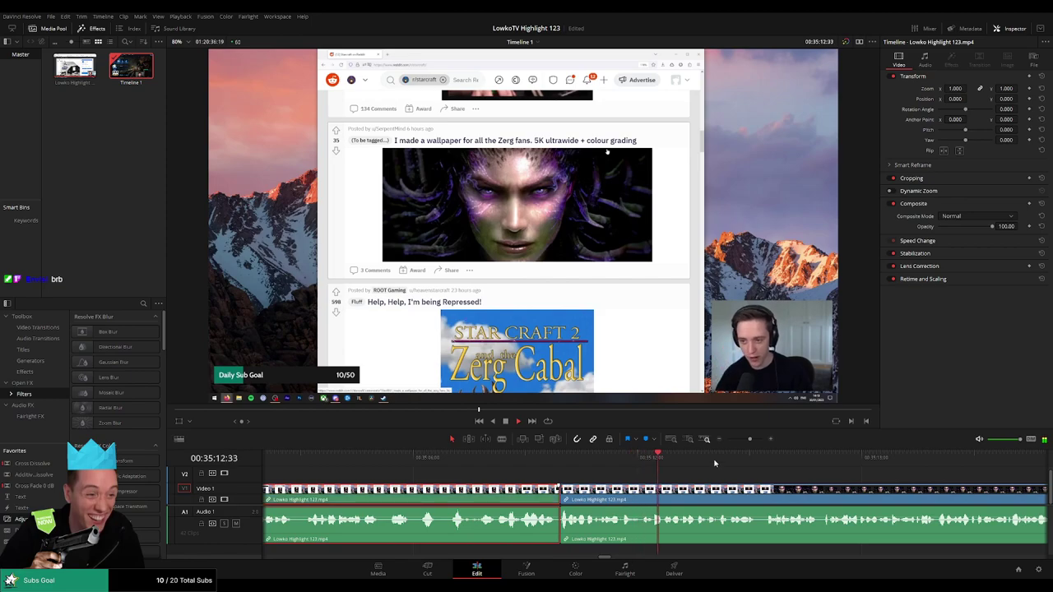
key(Delete)
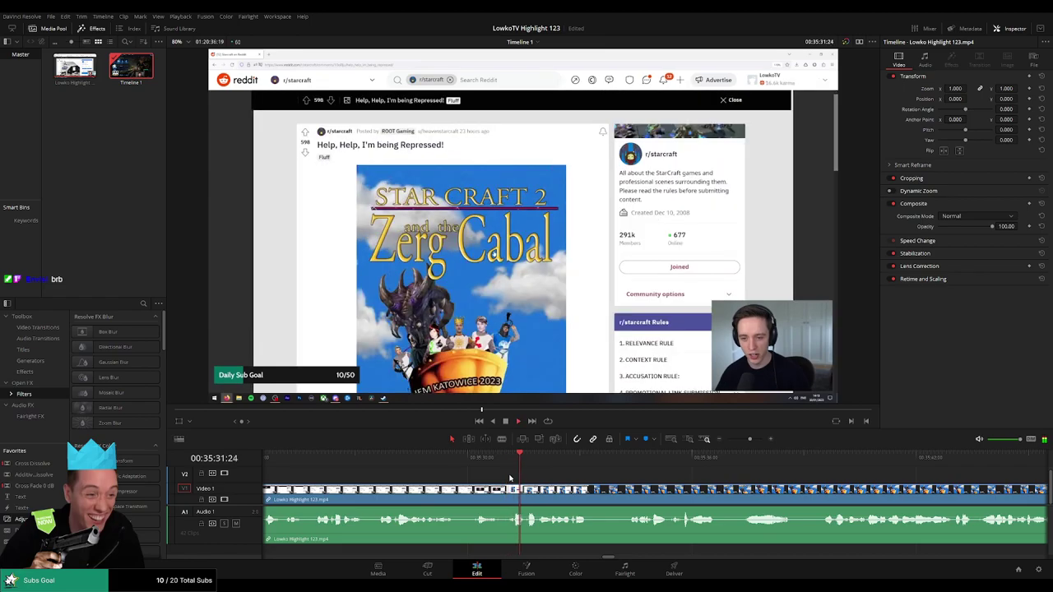
Split where the Zerg Cabal image opens and ripple-delete the small piece before the cut.
click(500, 493)
key(a)
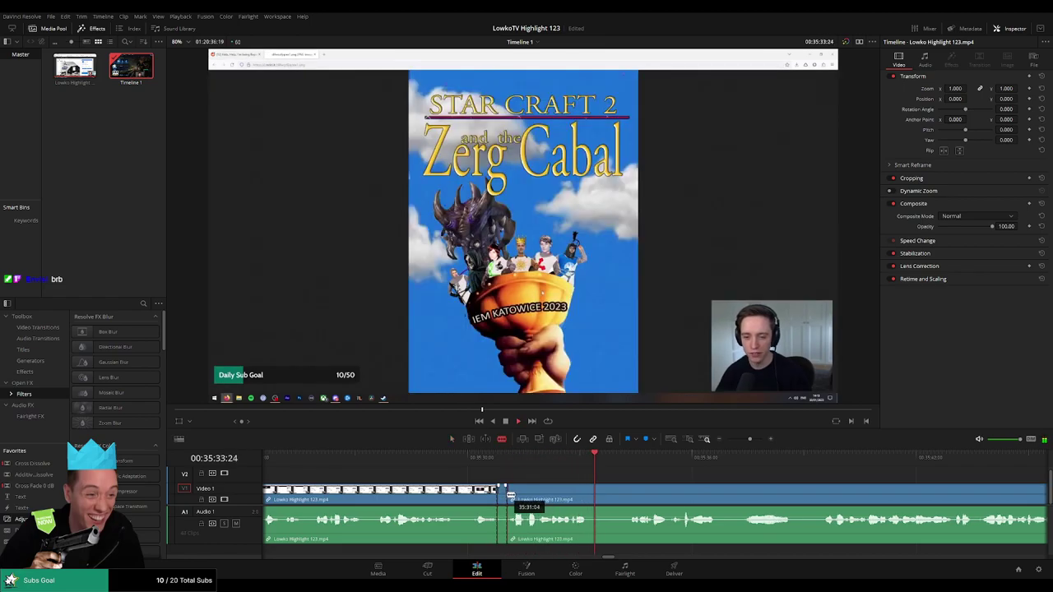
key(Delete)
click(445, 498)
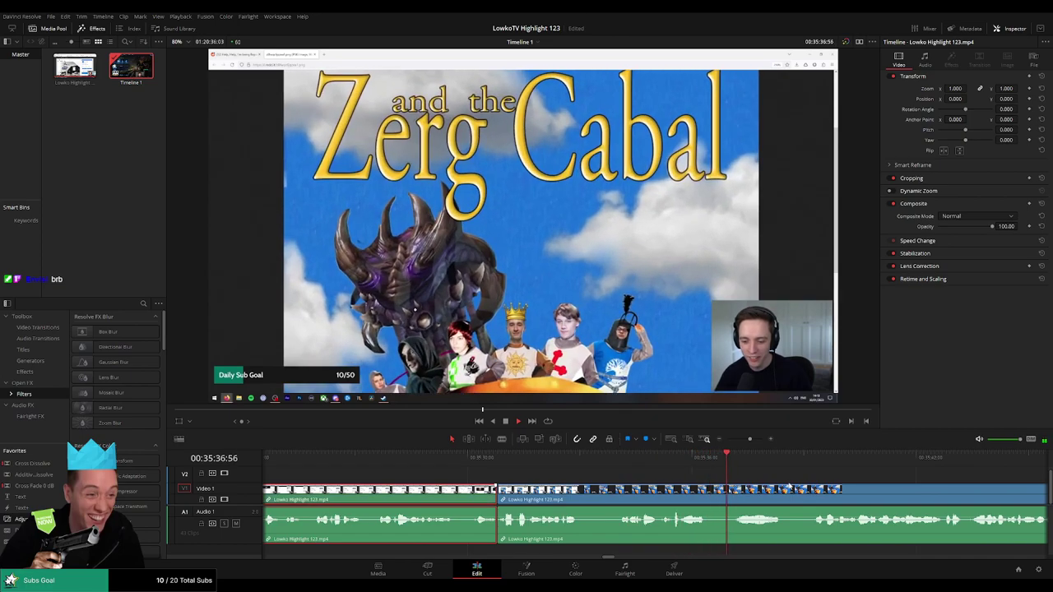
click(812, 478)
Follow playback along the timeline to the Day9 Funday Mondays post at about 35:54.
scroll(853, 480, right, 5)
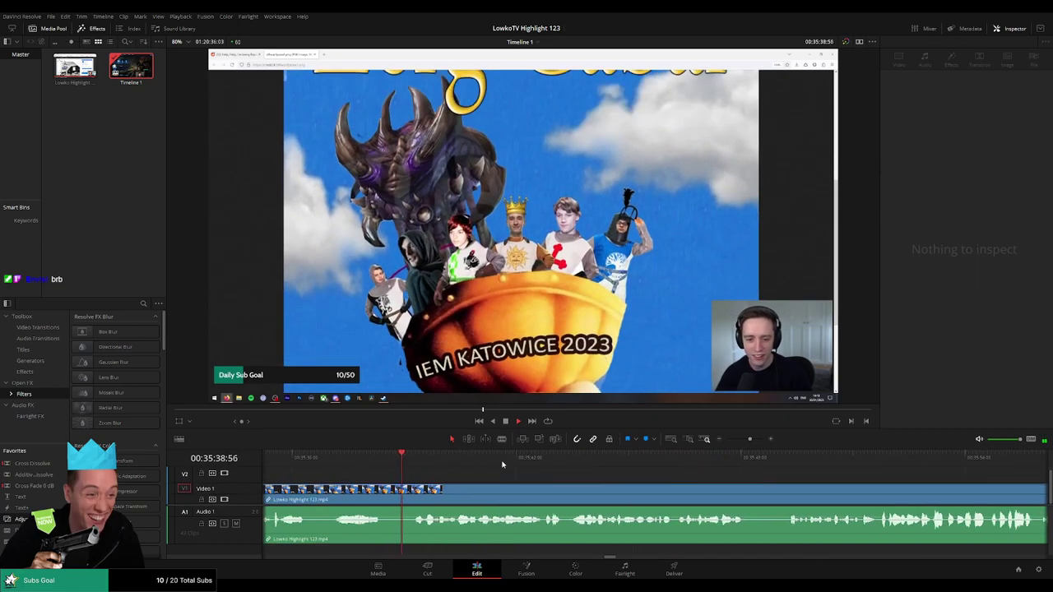
scroll(526, 469, right, 1)
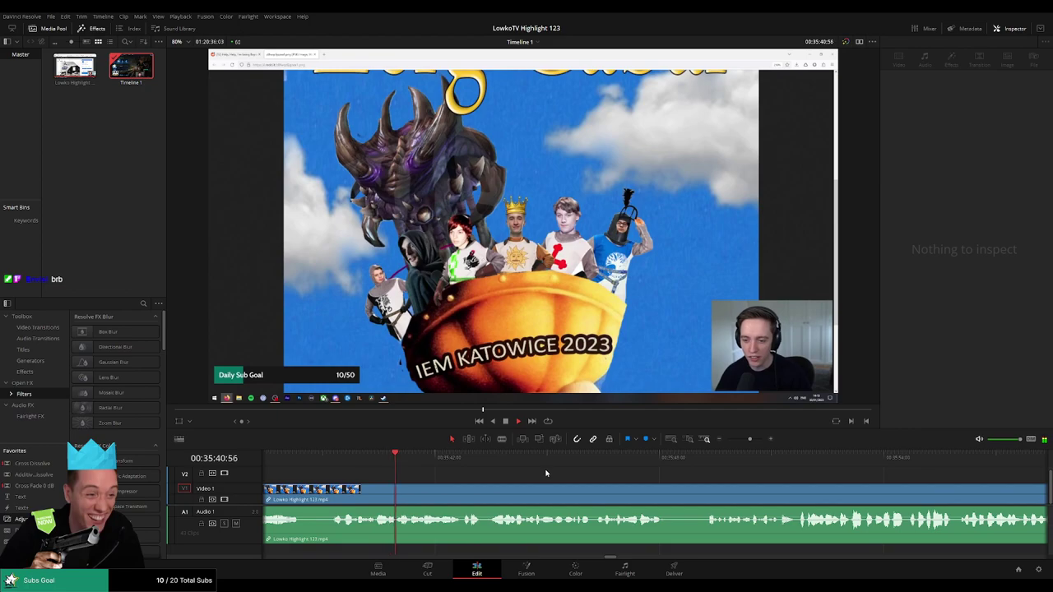
scroll(555, 475, right, 1)
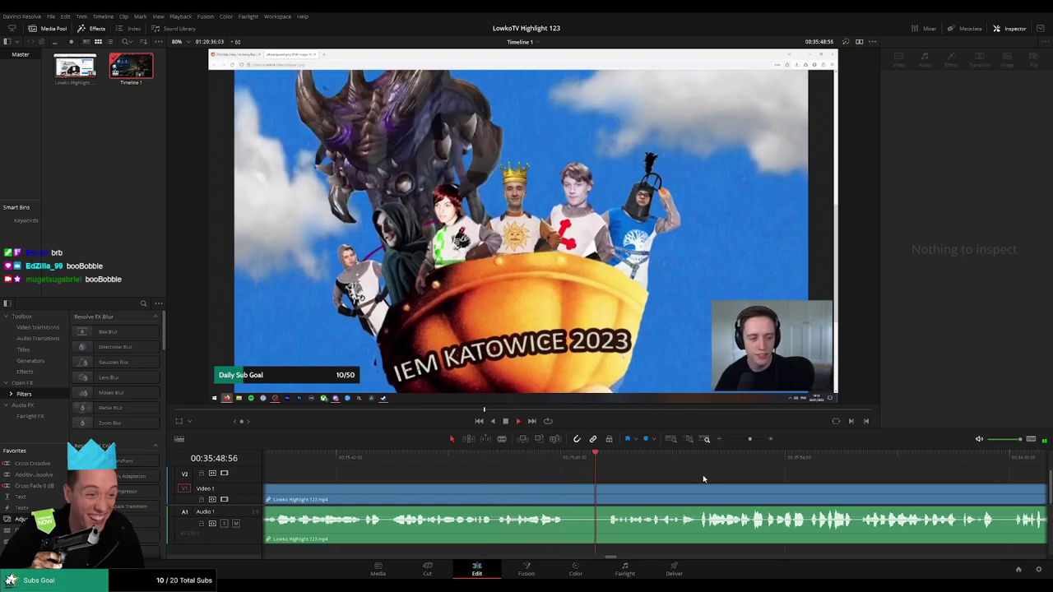
scroll(716, 483, down, 6)
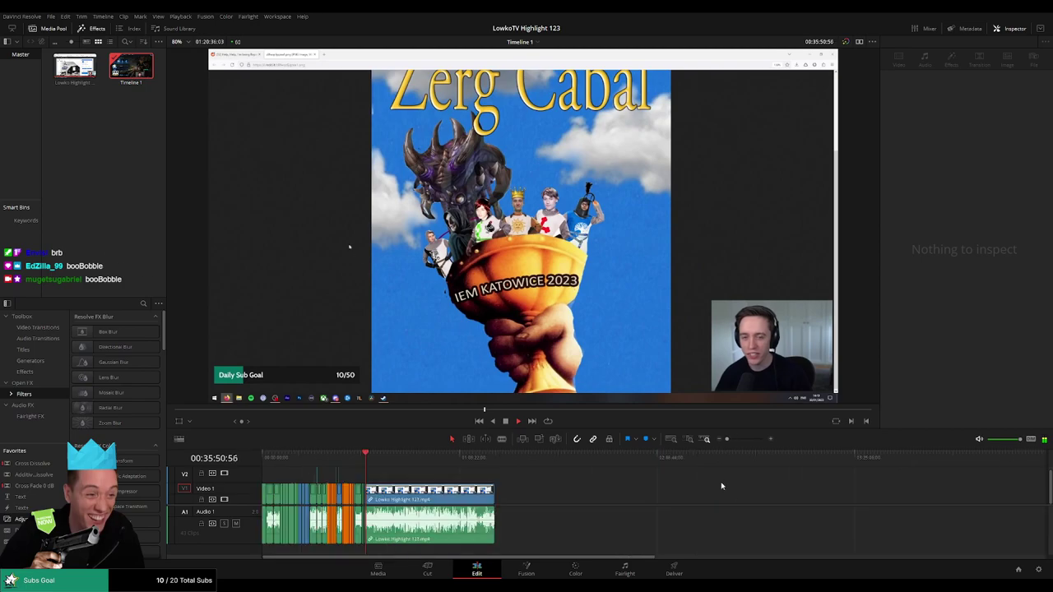
scroll(721, 486, up, 5)
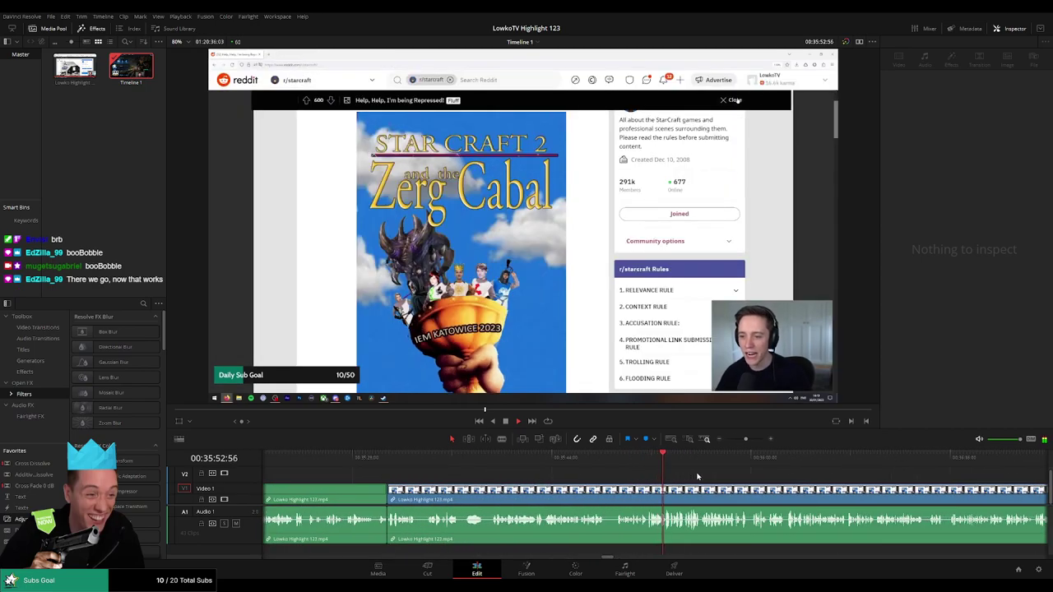
scroll(586, 473, up, 3)
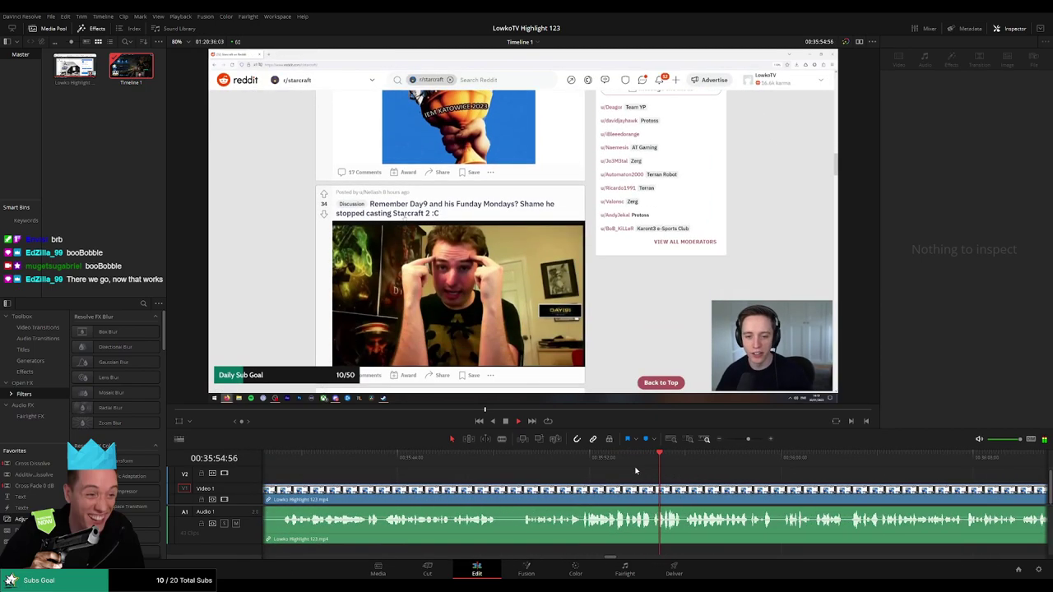
scroll(576, 465, down, 2)
Split one frame back near 35:54 with Ctrl+B, ripple-delete the sliver, and resume playback.
click(461, 459)
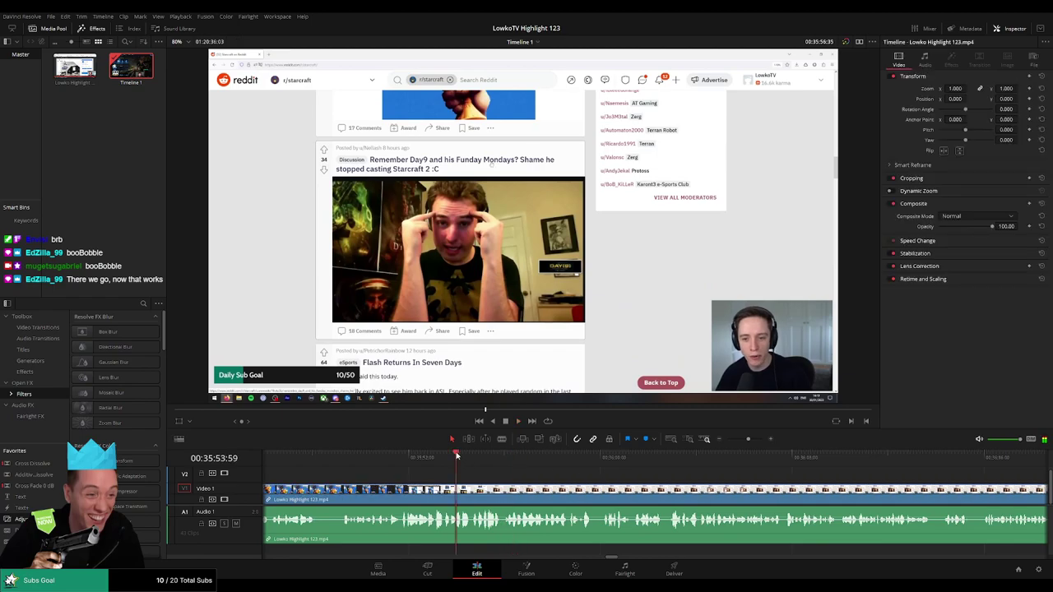
scroll(643, 473, up, 2)
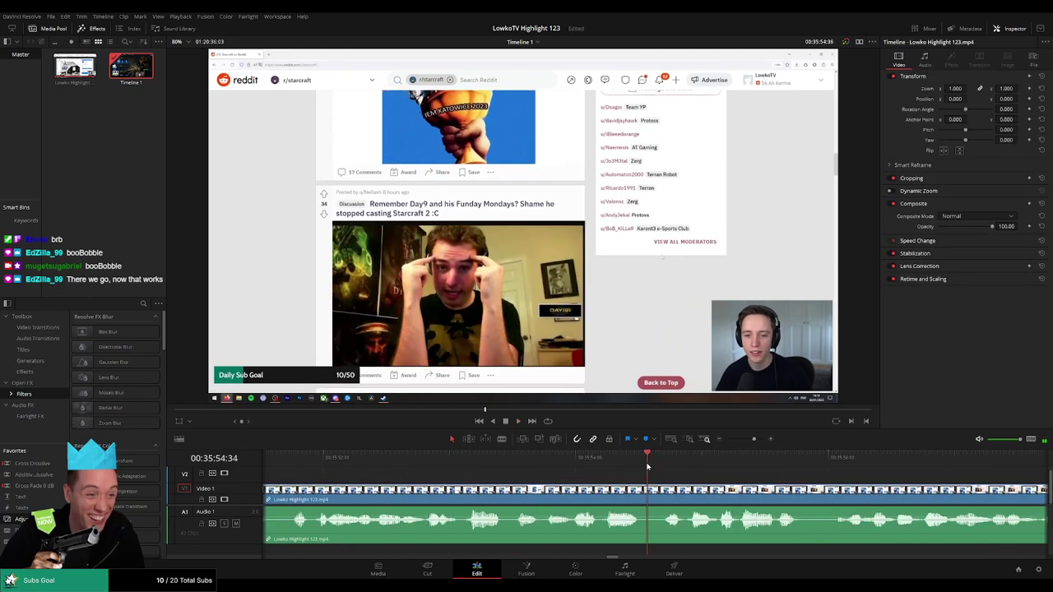
key(Left)
key(Left)
key(ctrl+b)
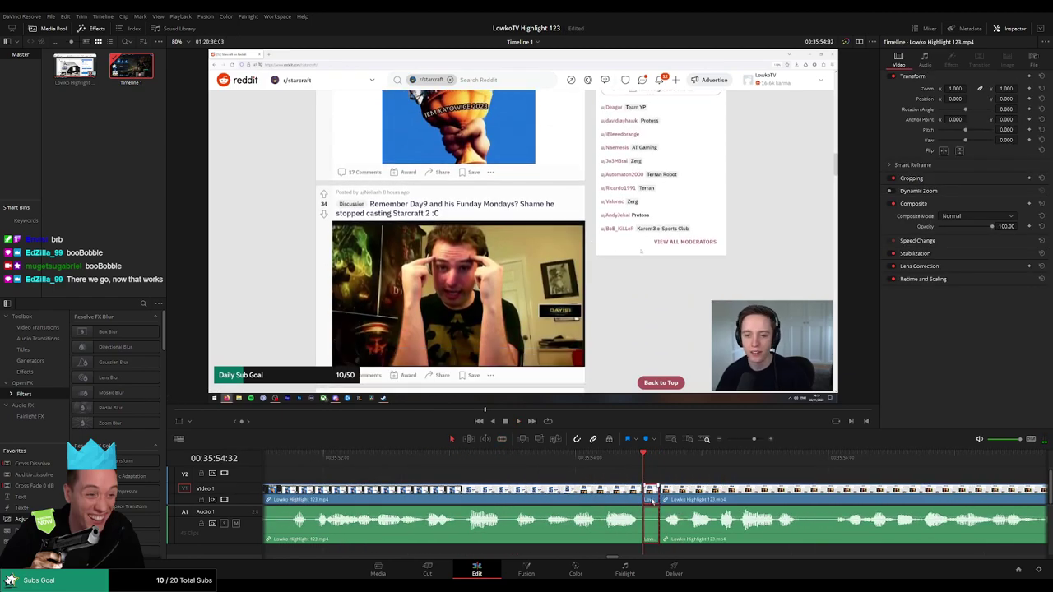
click(651, 499)
key(Delete)
key(space)
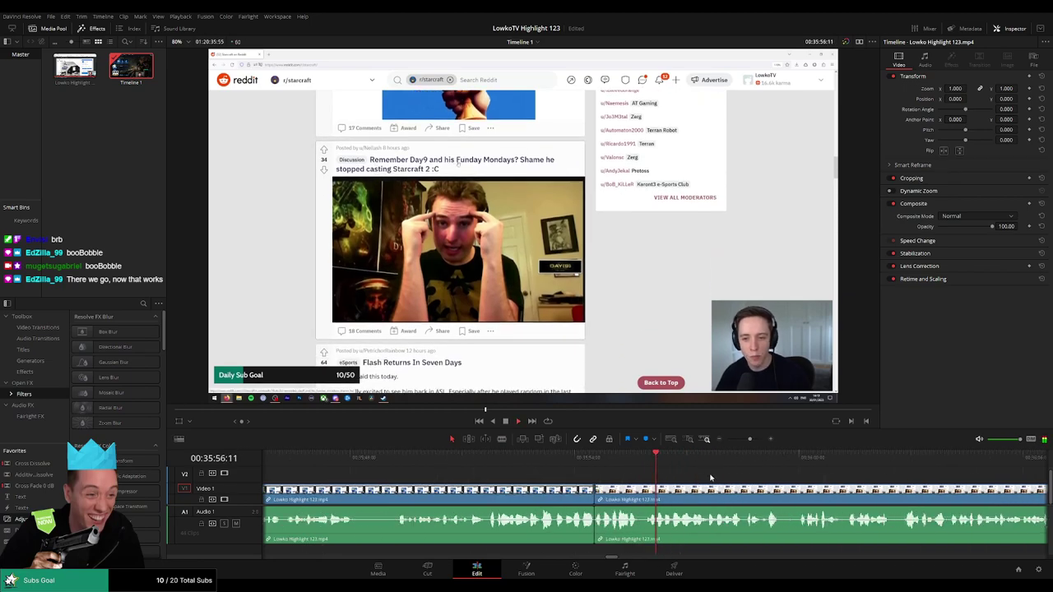
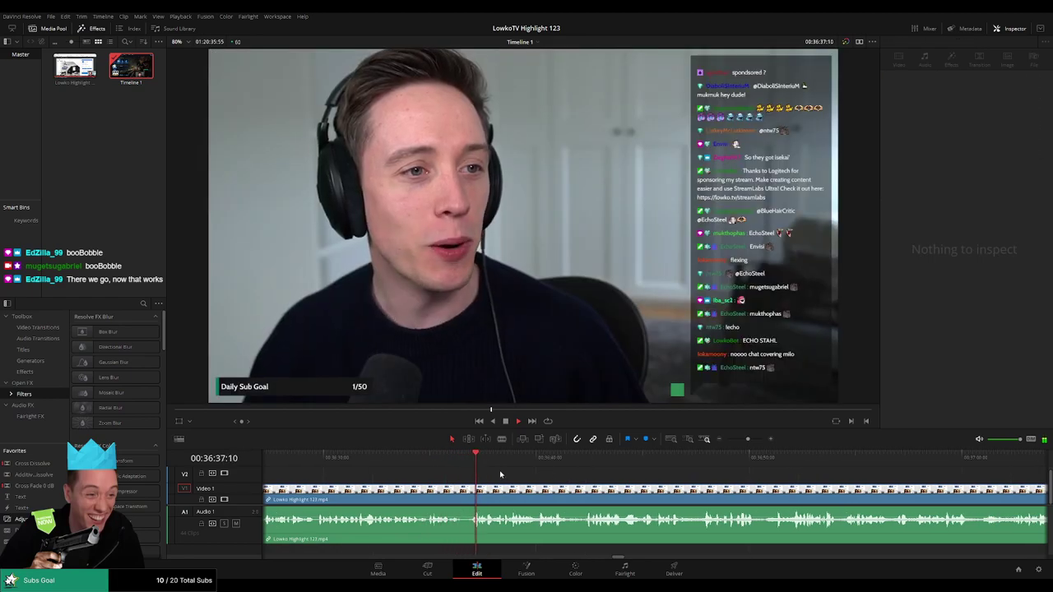
Delete the short dead stretch that starts right after the Reddit shot.
click(449, 462)
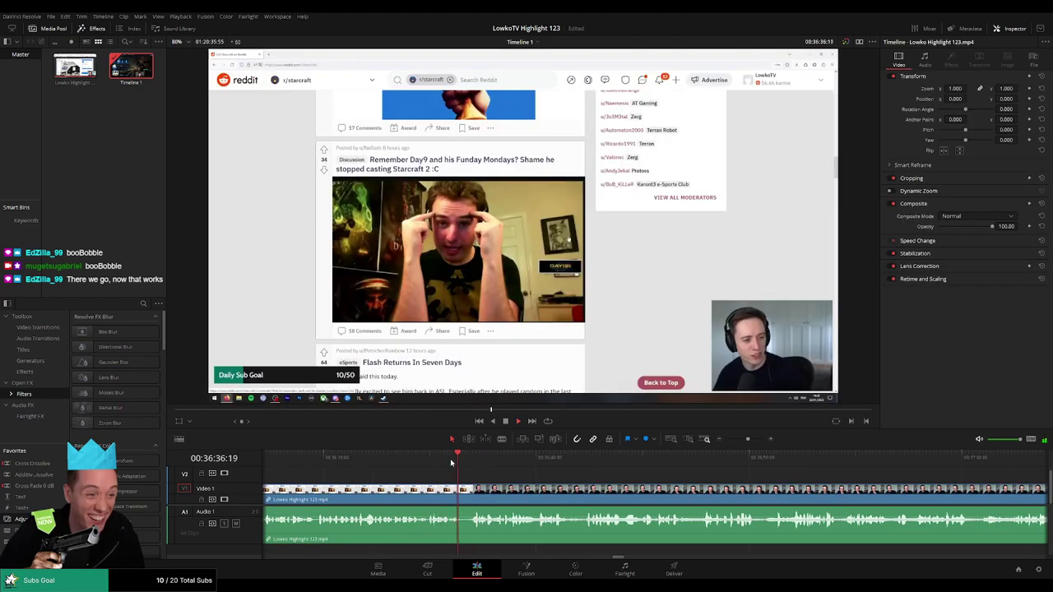
scroll(642, 494, up, 3)
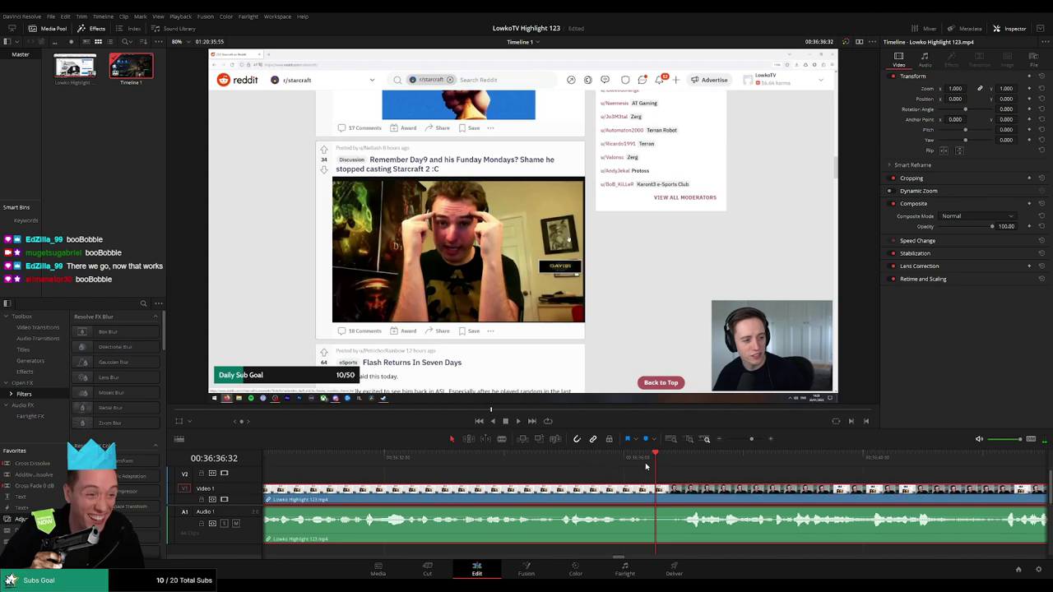
click(660, 458)
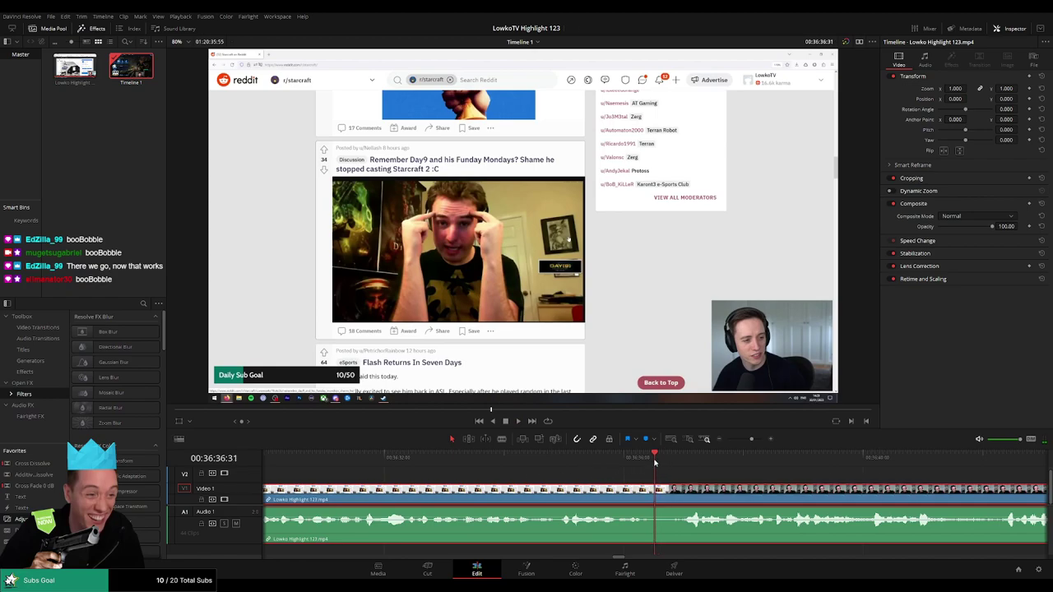
click(664, 494)
key(Delete)
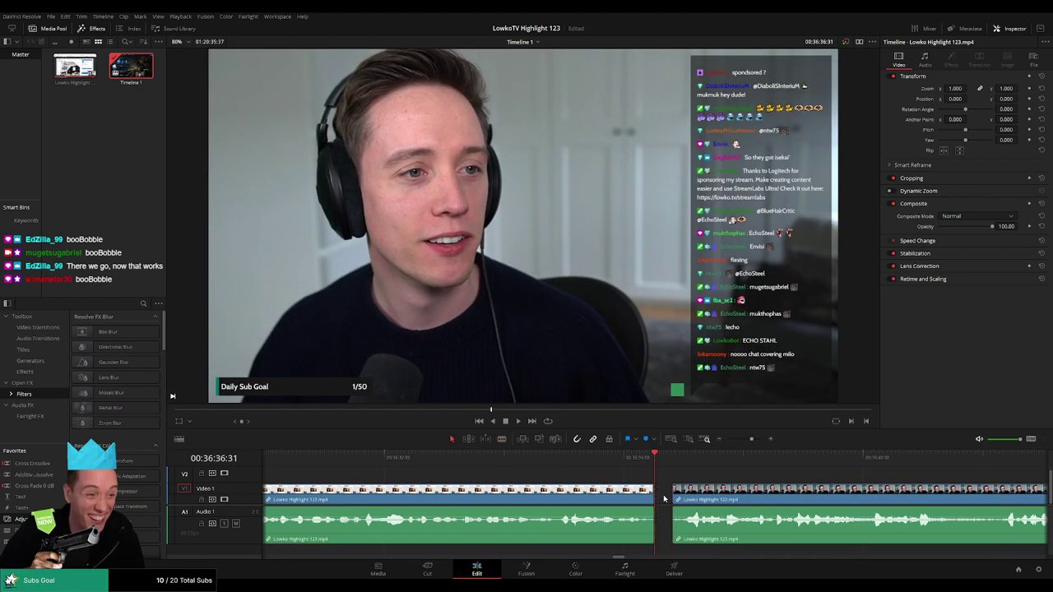
Ripple-delete the leftover gap so the clips join, then play back to check the cut.
click(665, 500)
key(Delete)
key(space)
click(595, 500)
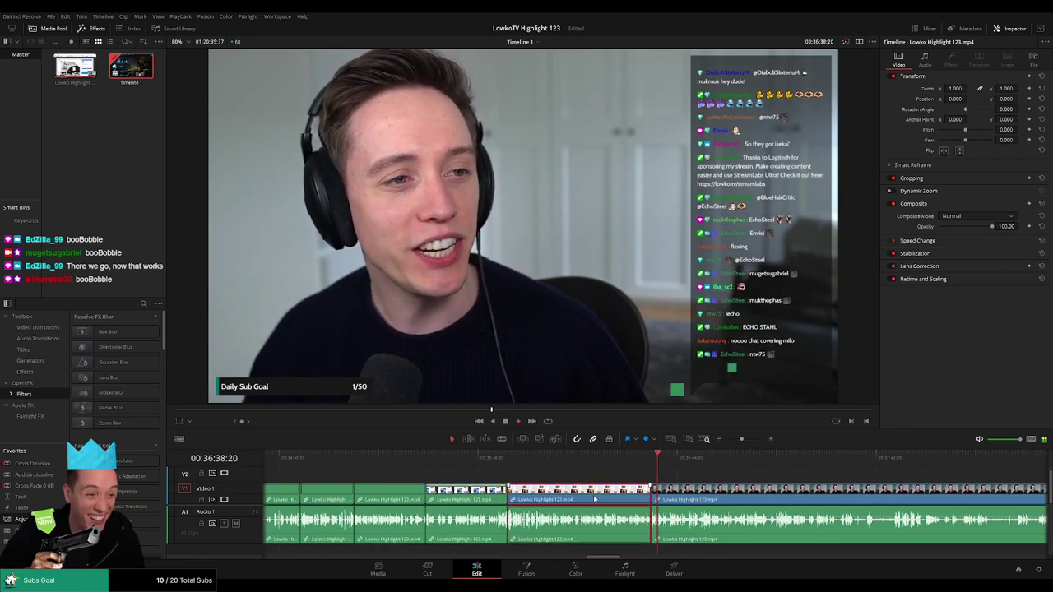
click(707, 479)
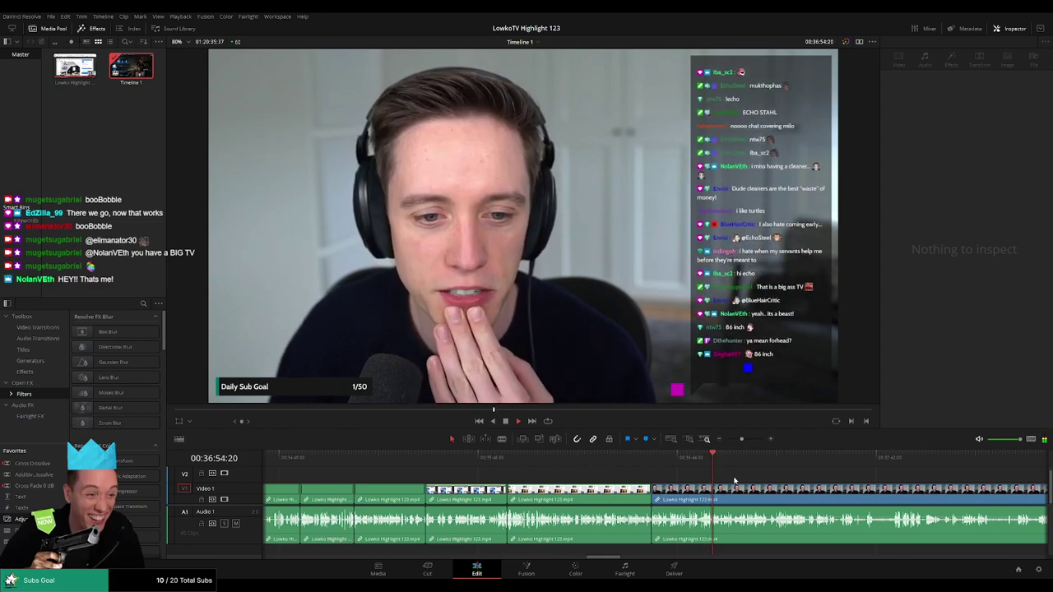
scroll(663, 475, up, 3)
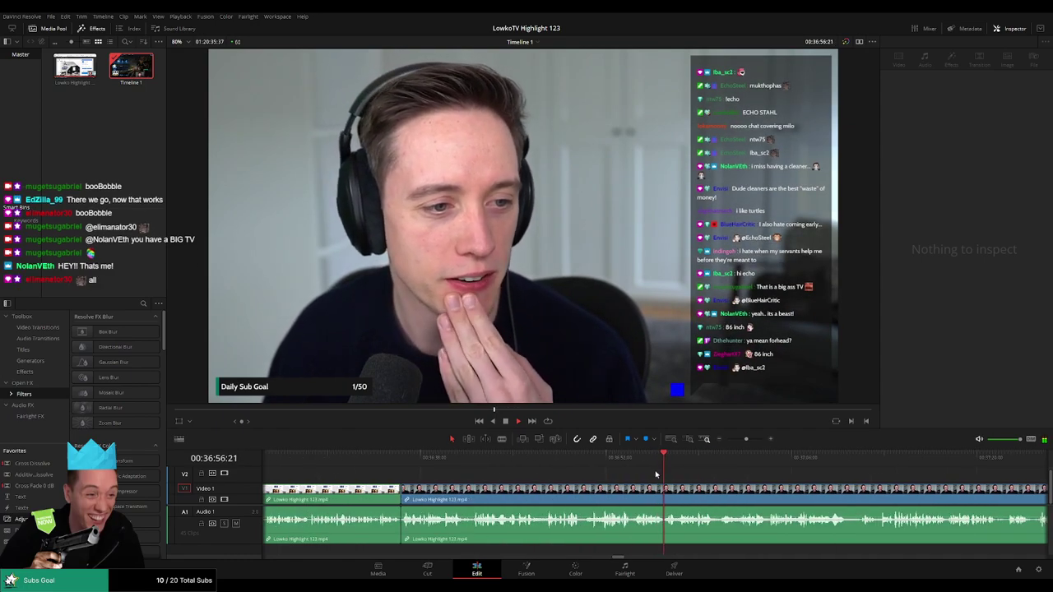
scroll(675, 476, right, 3)
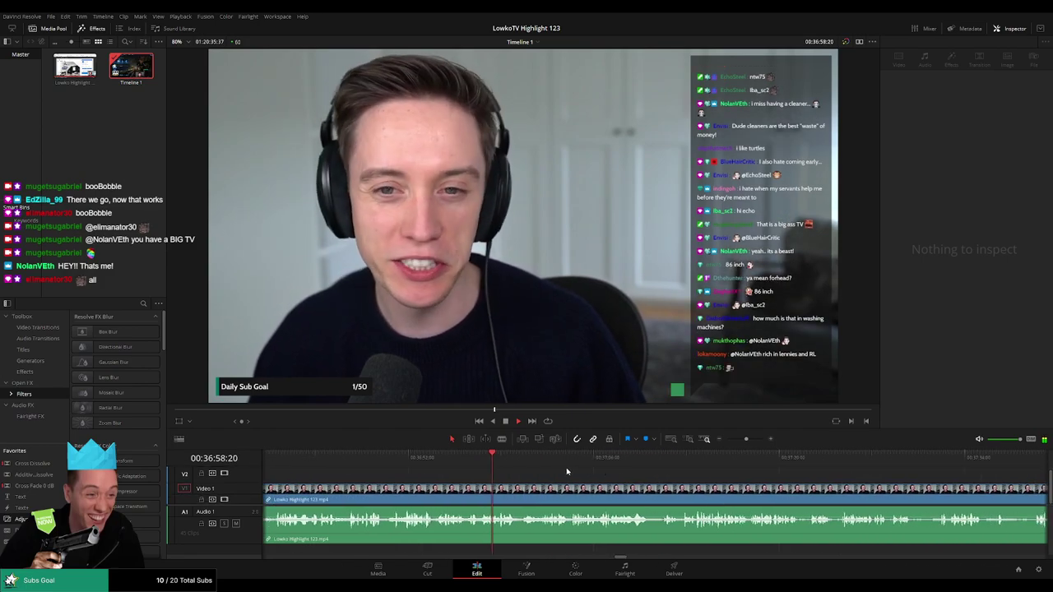
scroll(552, 473, right, 2)
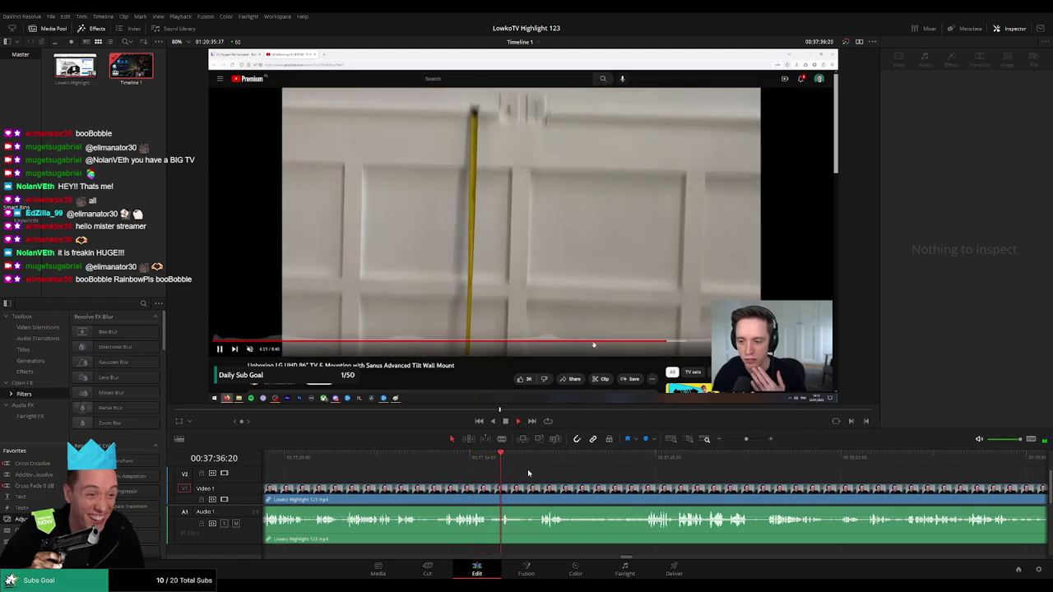
click(540, 458)
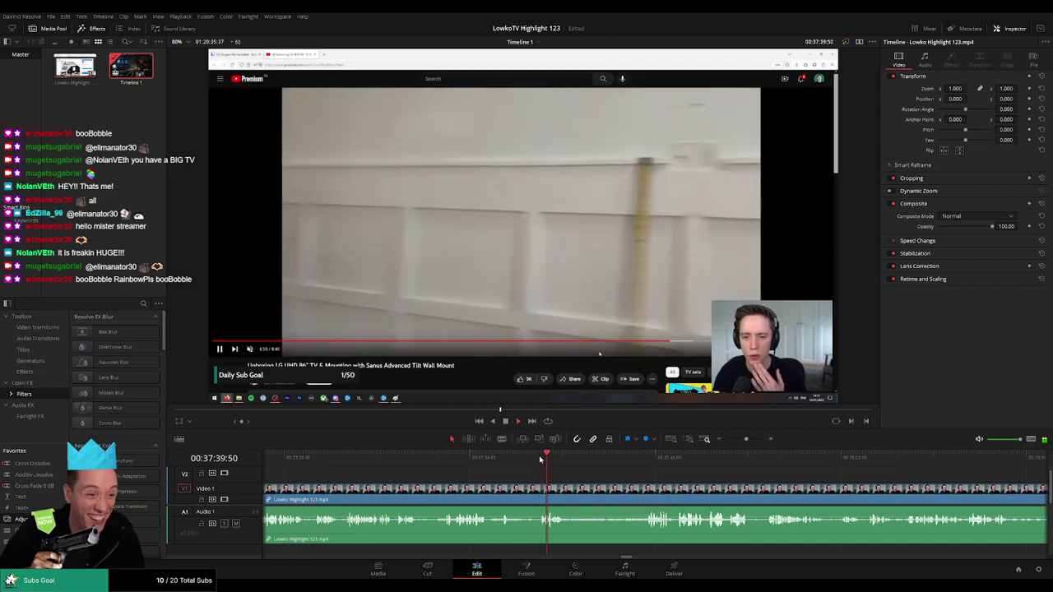
click(599, 466)
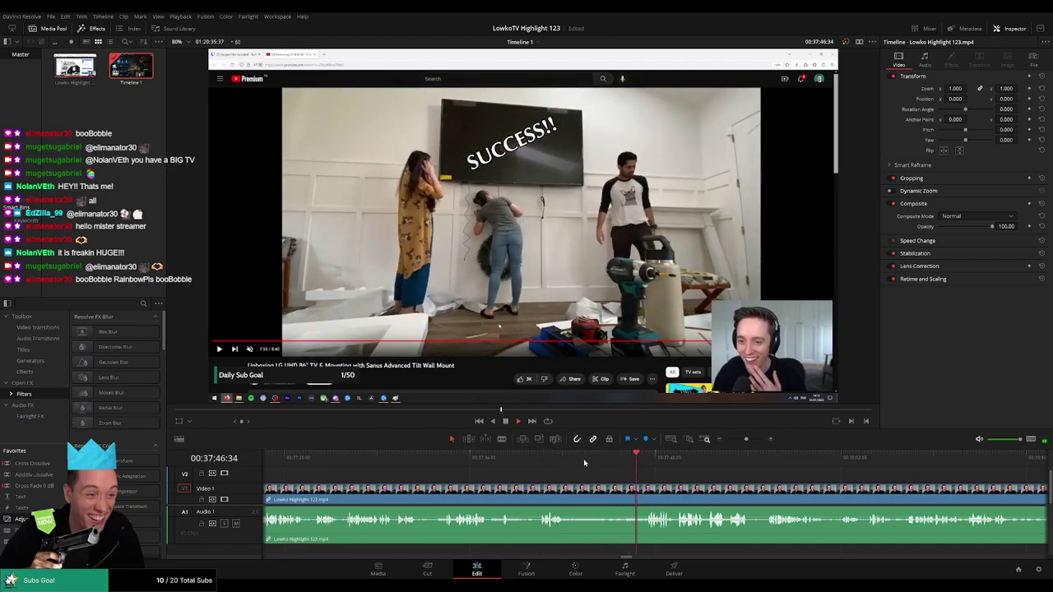
scroll(715, 484, right, 3)
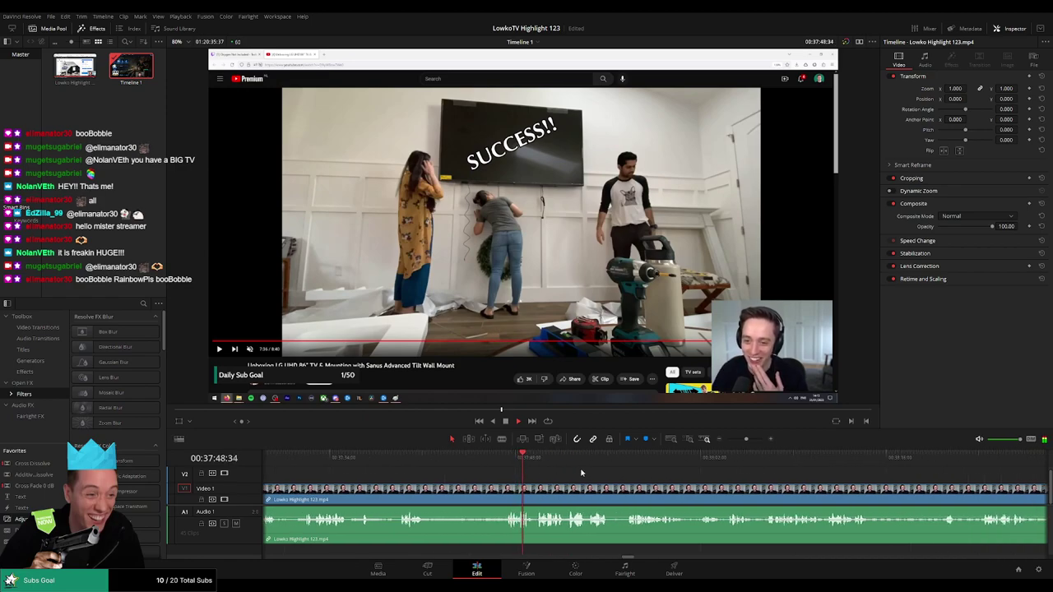
scroll(589, 473, right, 2)
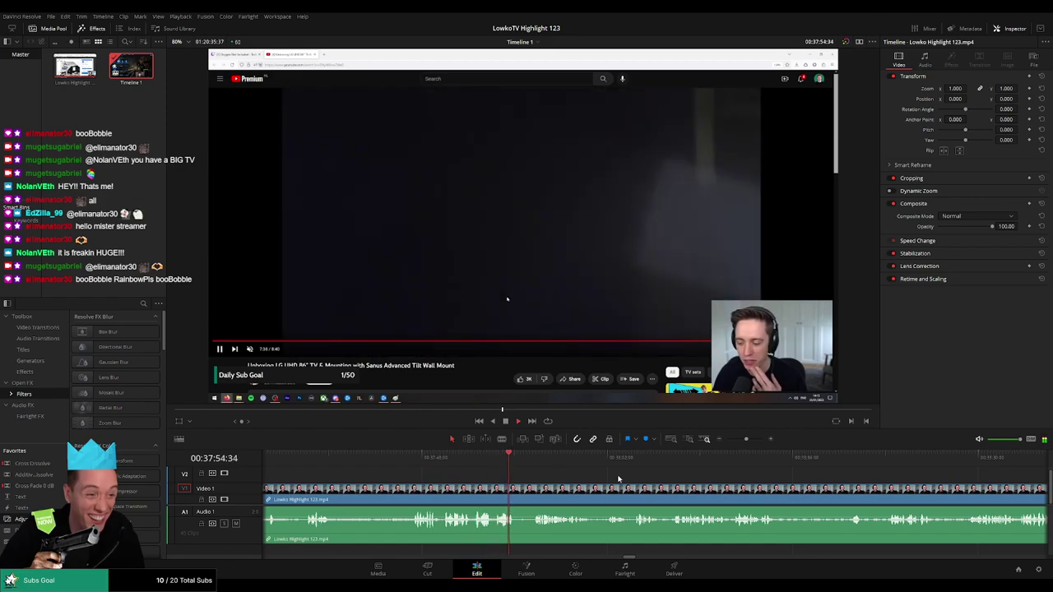
scroll(551, 470, right, 1)
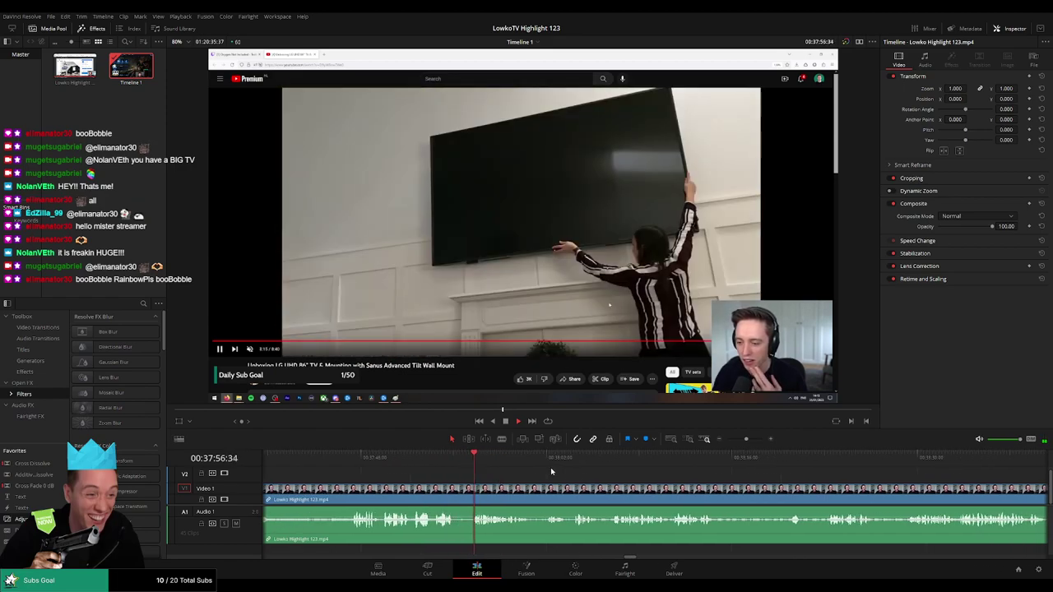
scroll(559, 471, right, 1)
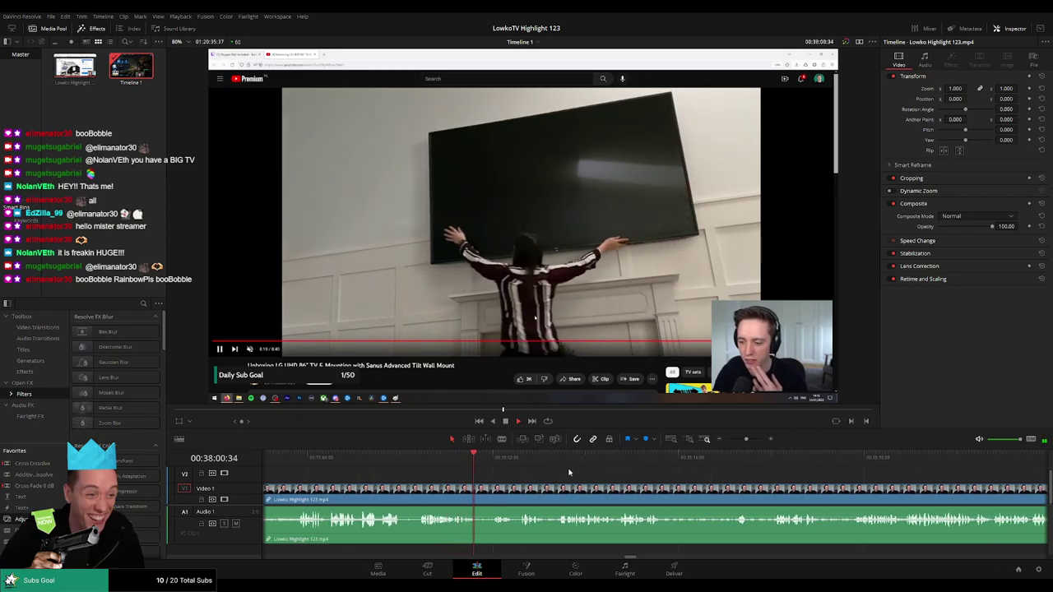
scroll(617, 479, right, 1)
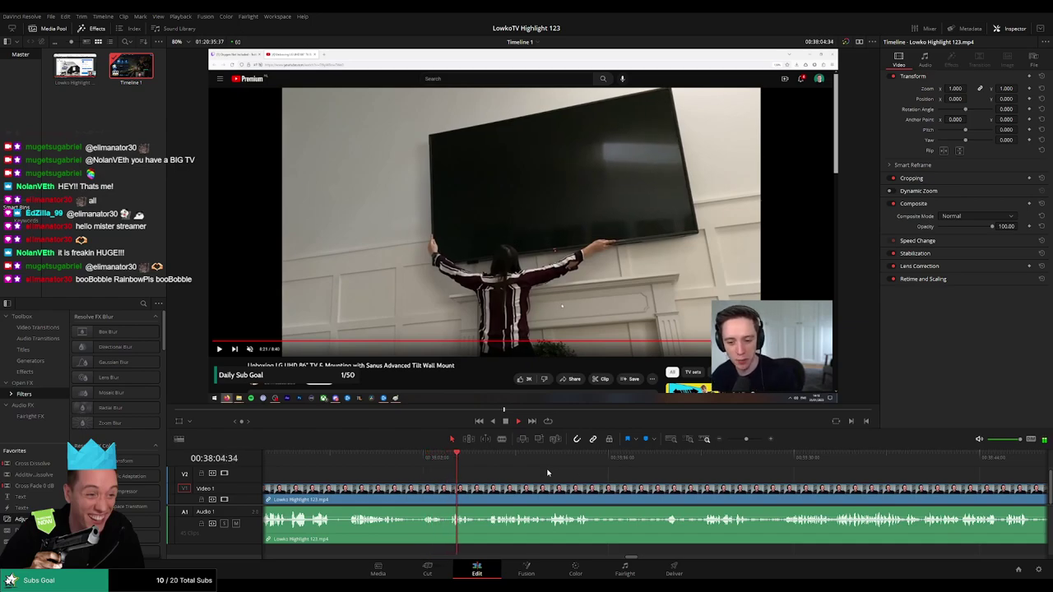
scroll(552, 472, right, 1)
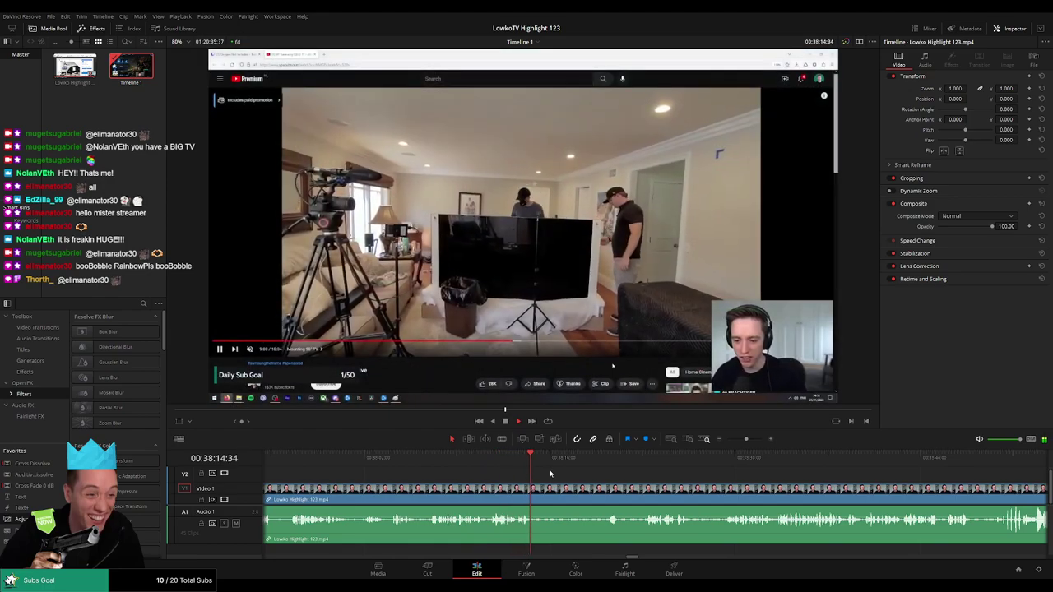
scroll(539, 472, right, 2)
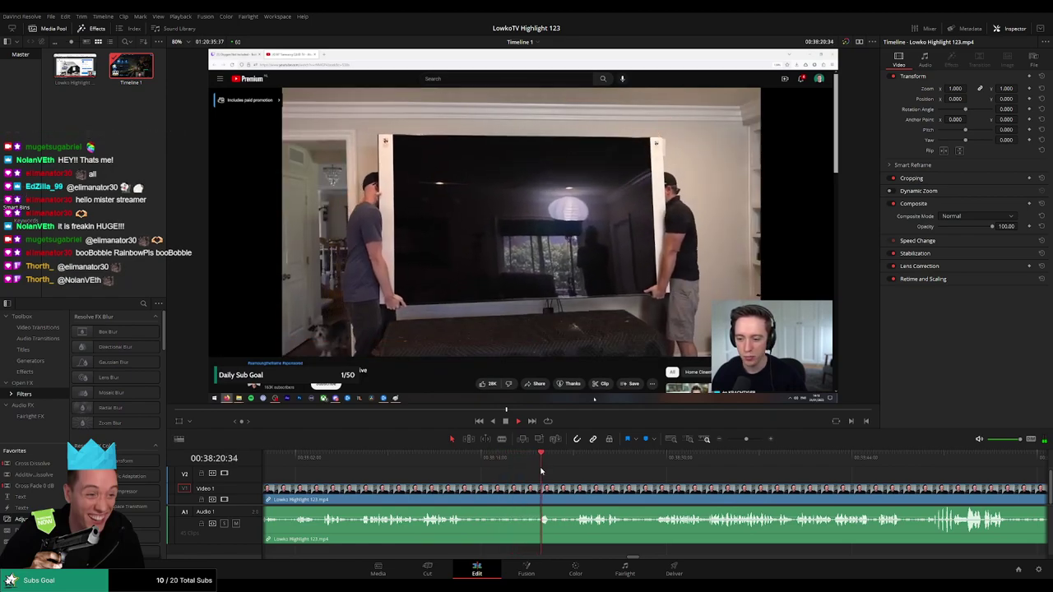
scroll(547, 473, right, 2)
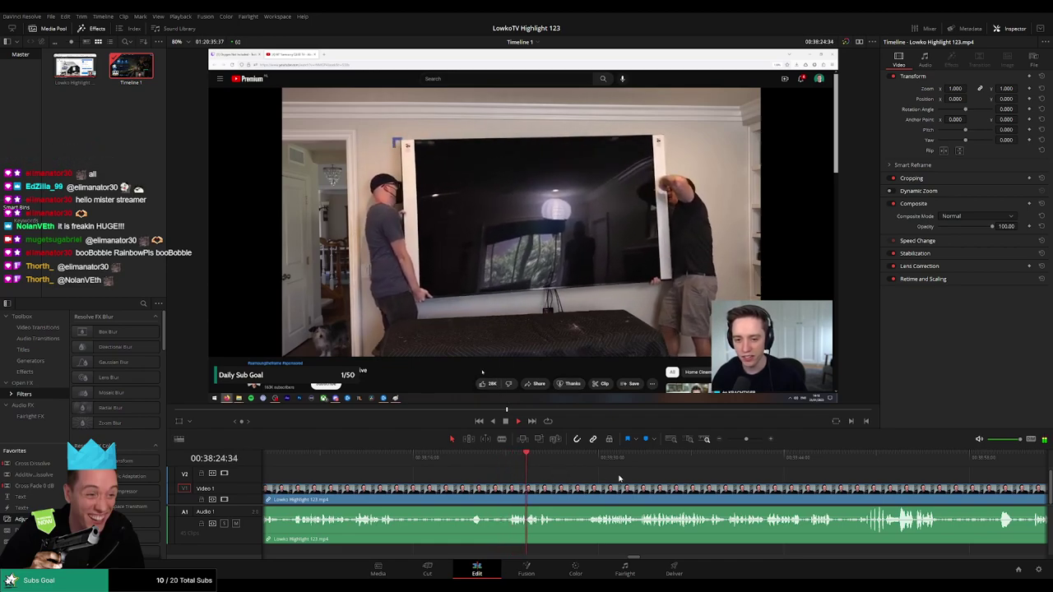
scroll(567, 474, right, 2)
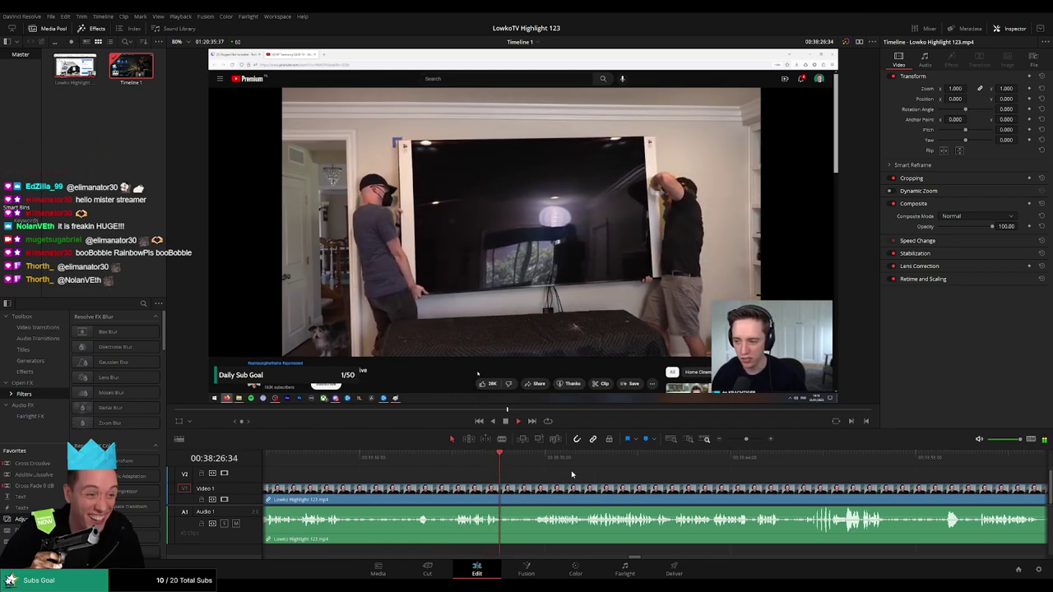
scroll(576, 477, right, 3)
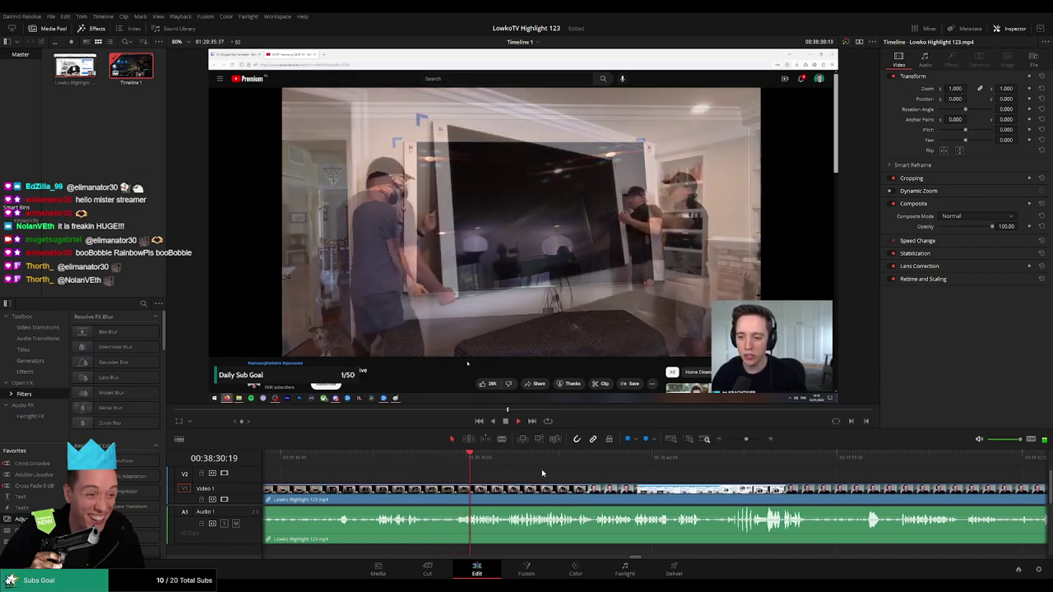
scroll(552, 473, right, 2)
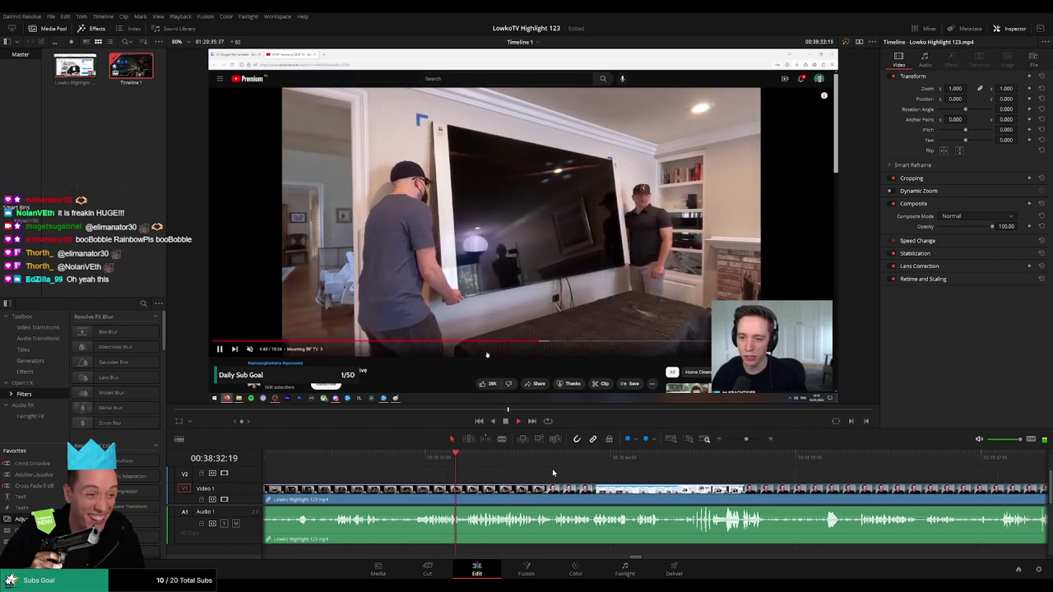
scroll(544, 473, right, 2)
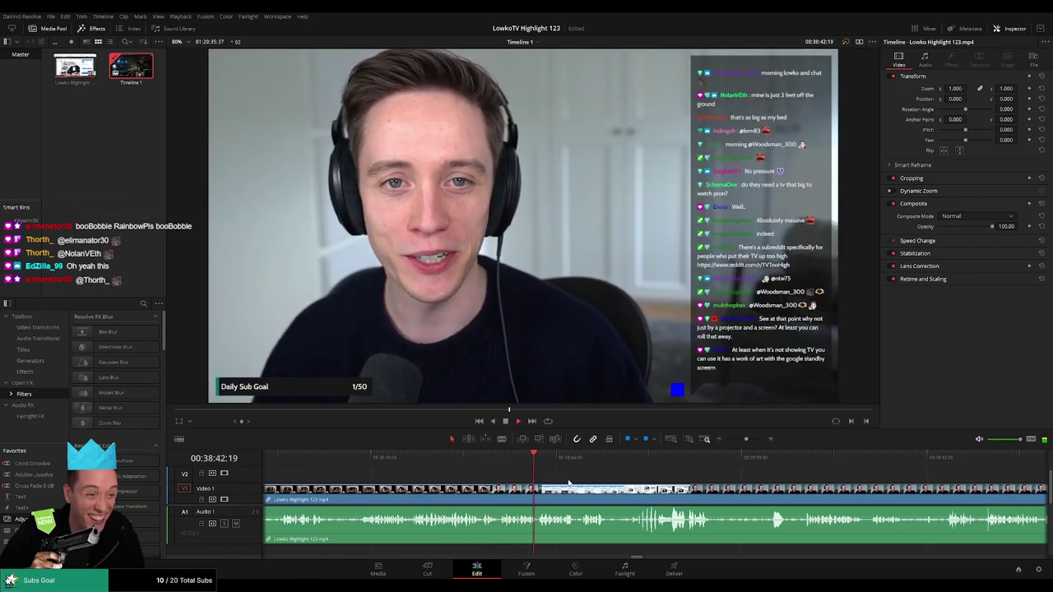
scroll(495, 479, right, 3)
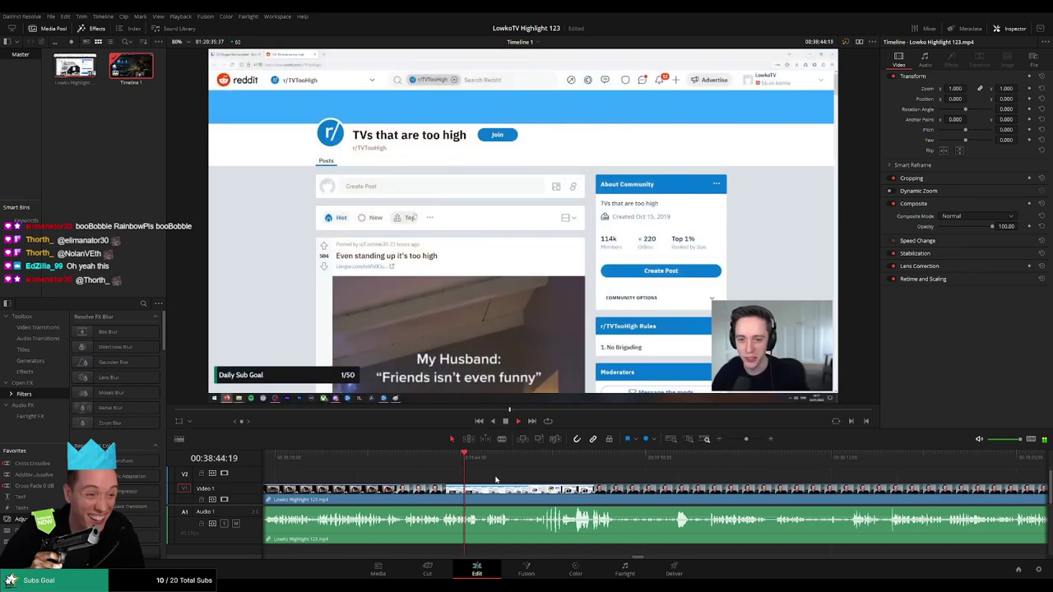
scroll(502, 480, right, 2)
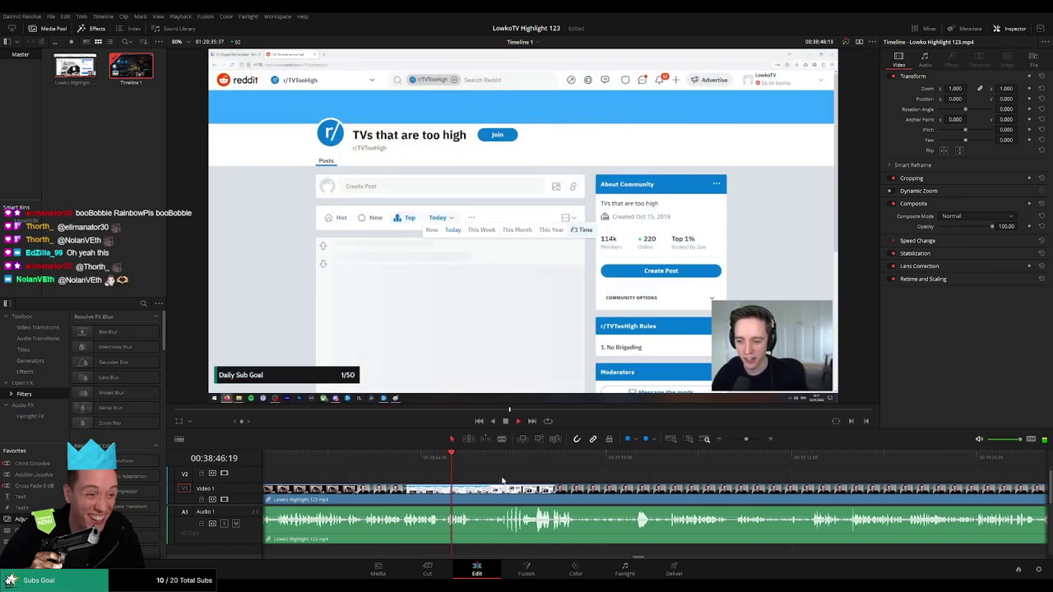
scroll(552, 483, right, 3)
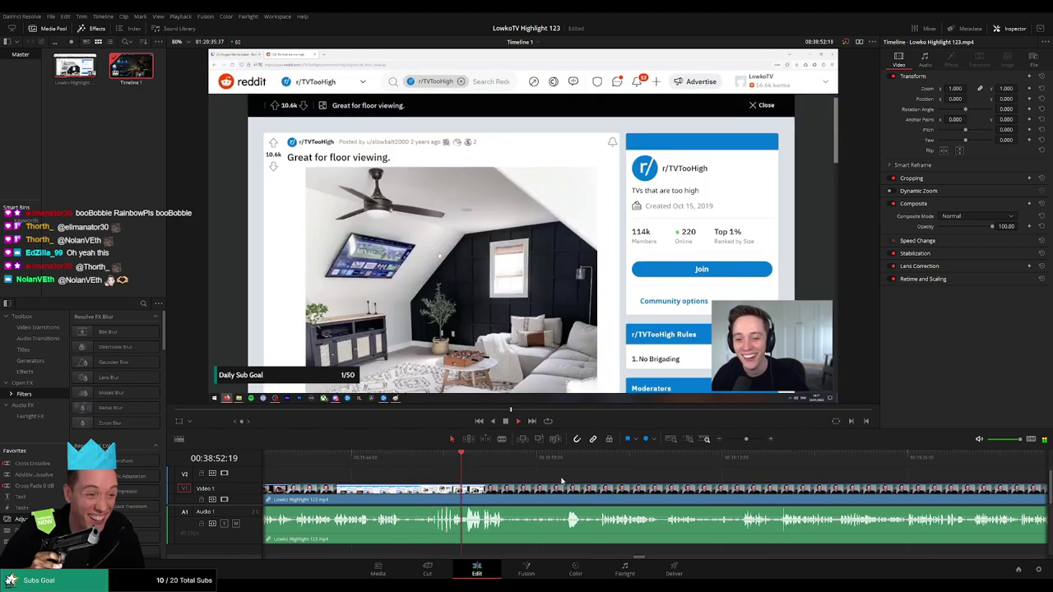
scroll(510, 475, right, 2)
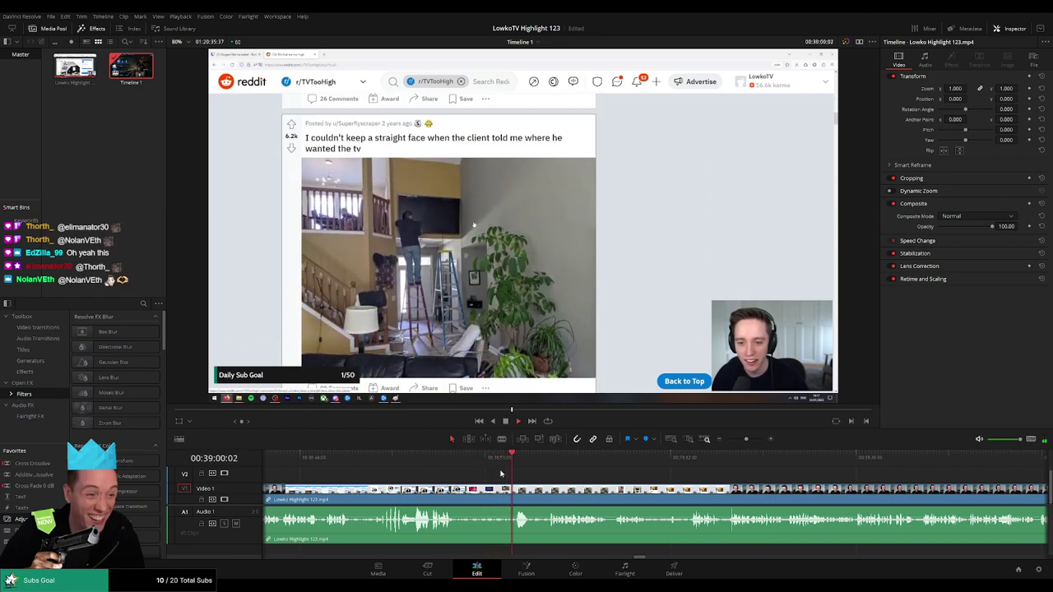
scroll(540, 477, right, 3)
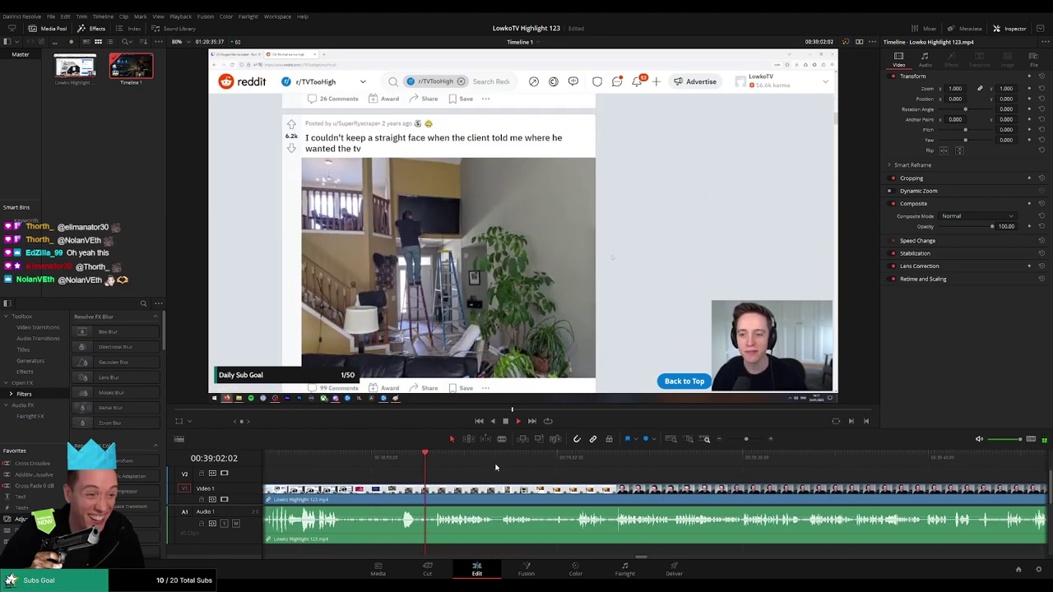
scroll(481, 467, right, 2)
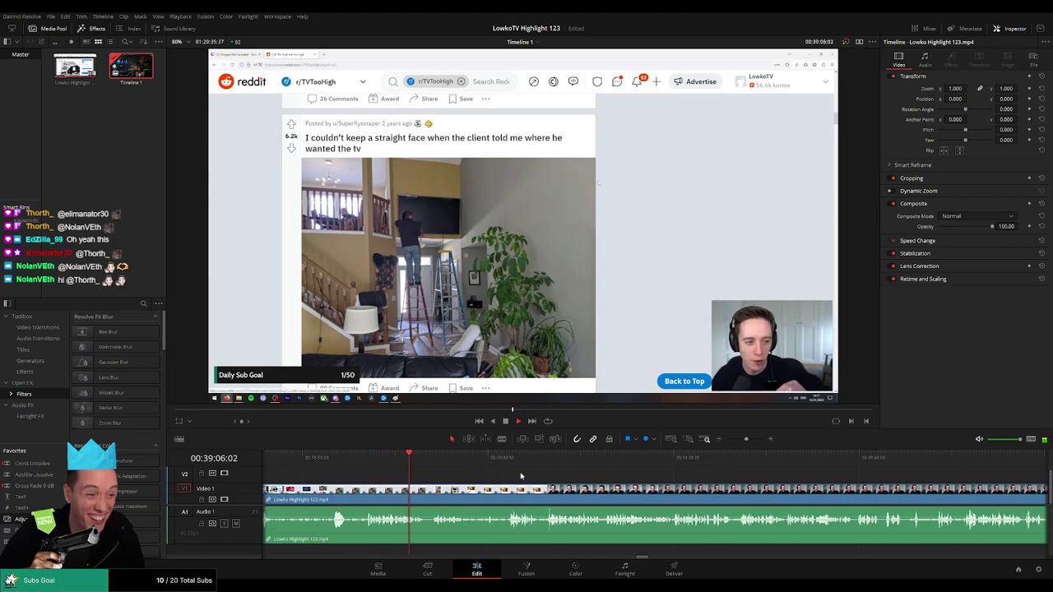
scroll(510, 475, right, 1)
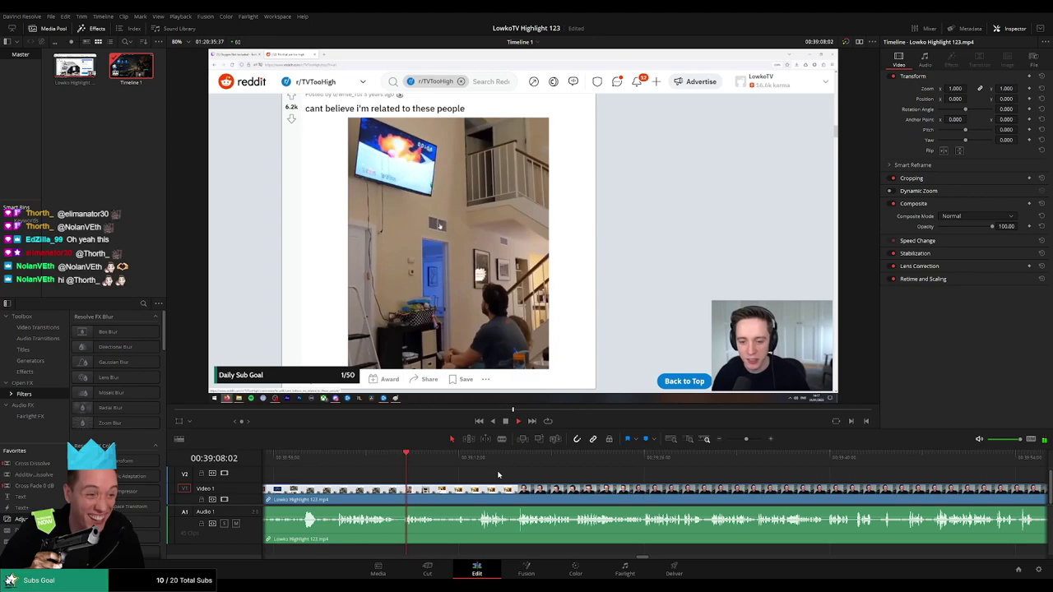
scroll(466, 480, left, 3)
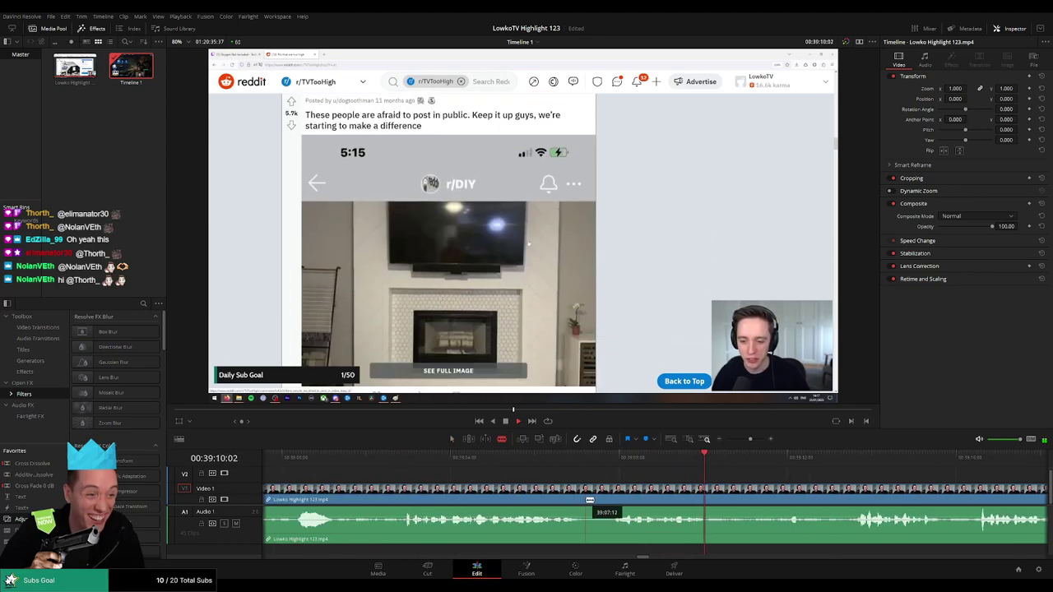
Blade the Reddit clip at both ends of the dead part and ripple-delete the middle piece.
click(582, 498)
click(613, 500)
key(a)
click(601, 500)
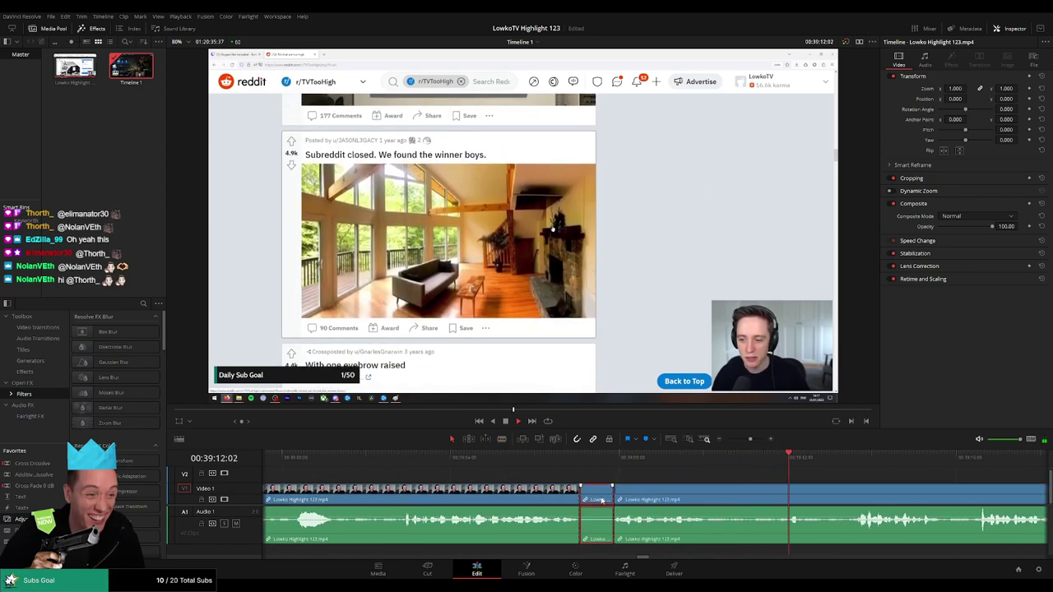
key(Delete)
scroll(586, 499, down, 5)
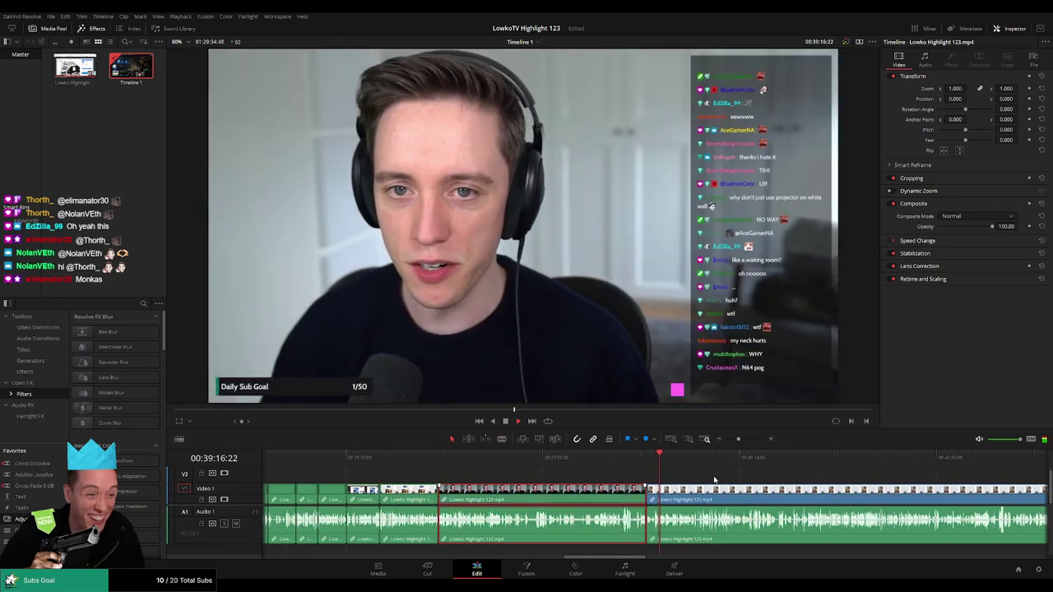
click(713, 479)
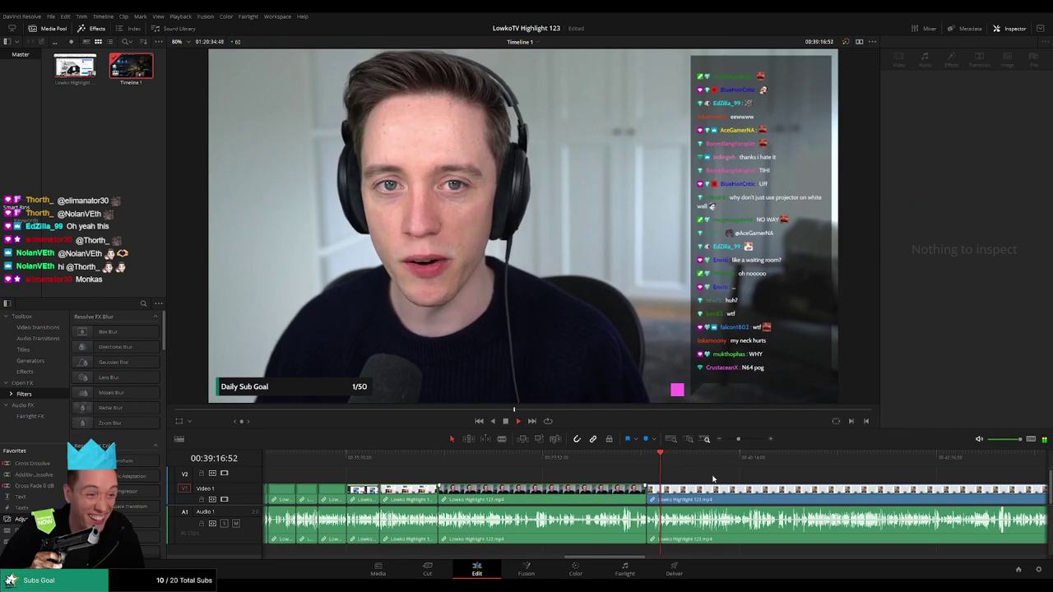
Scroll along the timeline to the footage of the OLED R rollable TV webpage.
scroll(554, 467, up, 3)
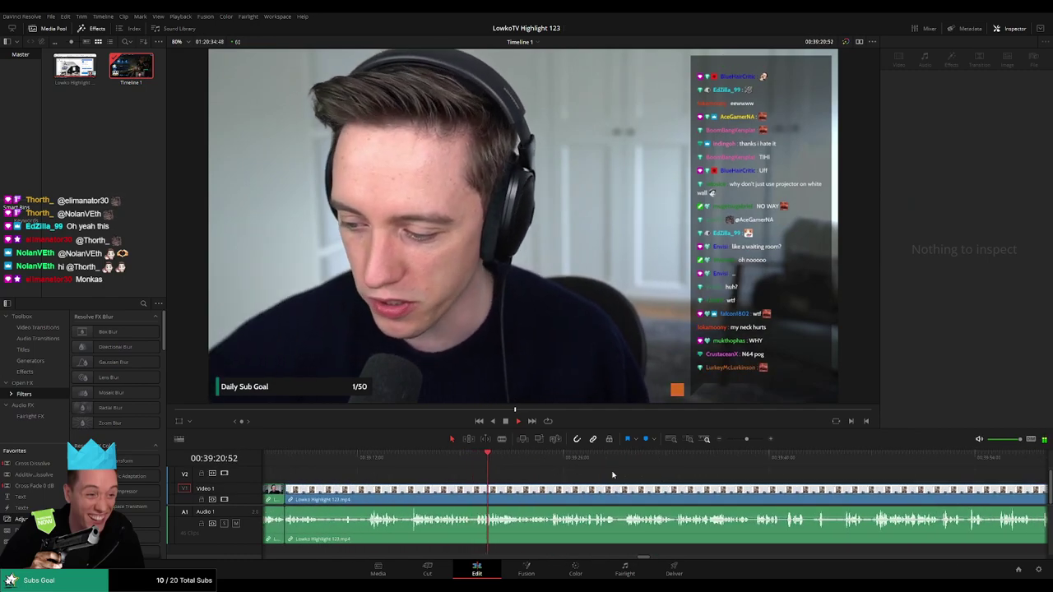
scroll(555, 465, right, 2)
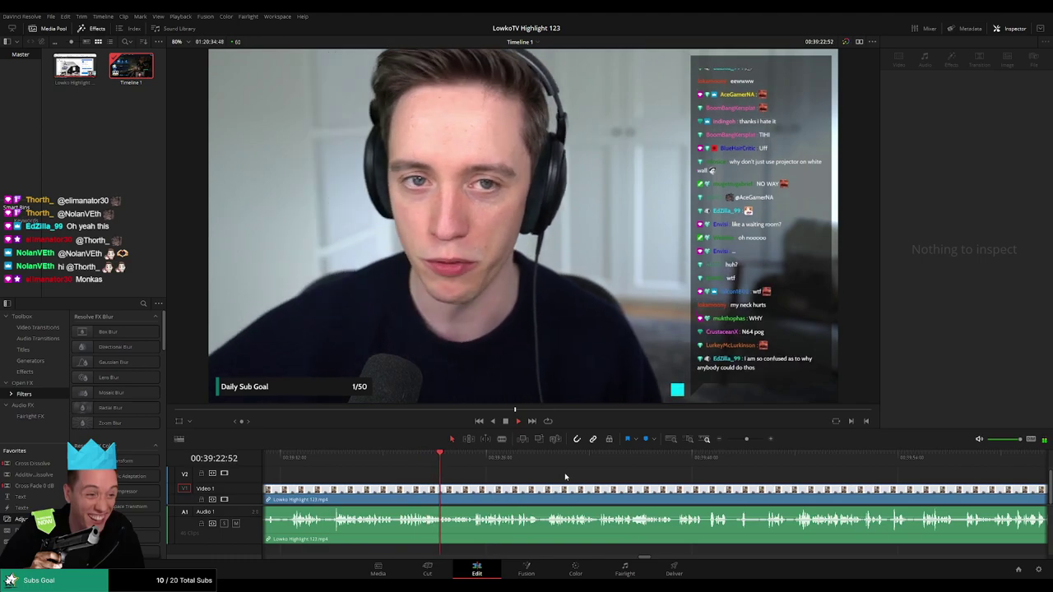
scroll(504, 475, right, 2)
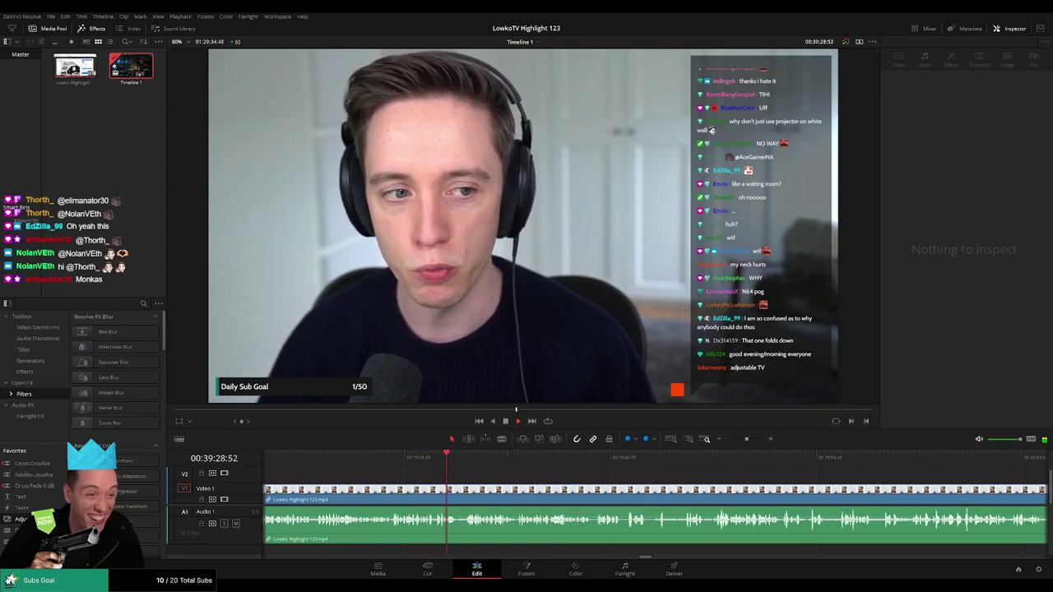
scroll(422, 470, right, 3)
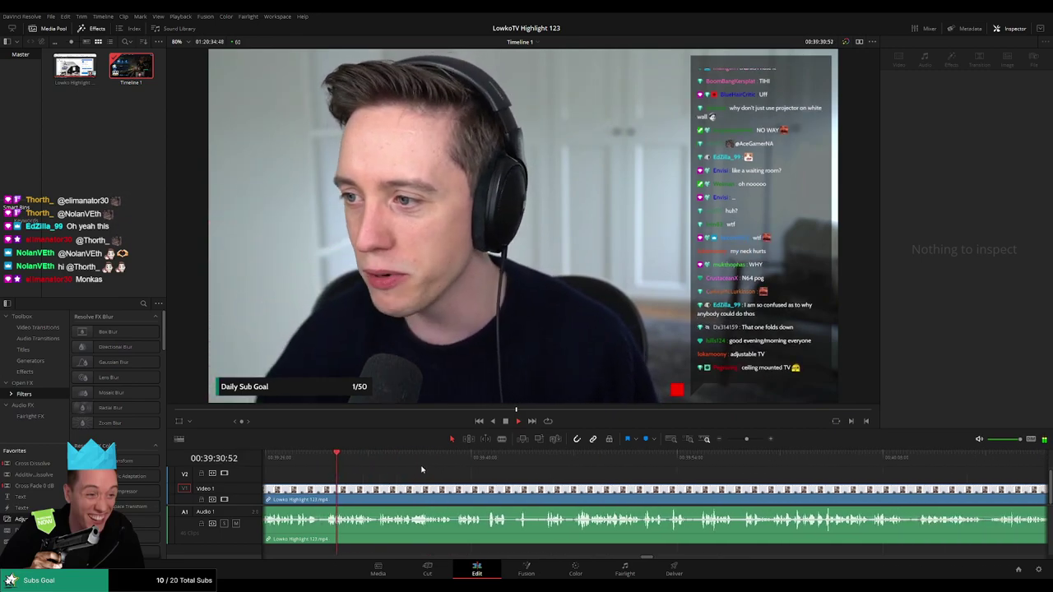
scroll(385, 470, right, 2)
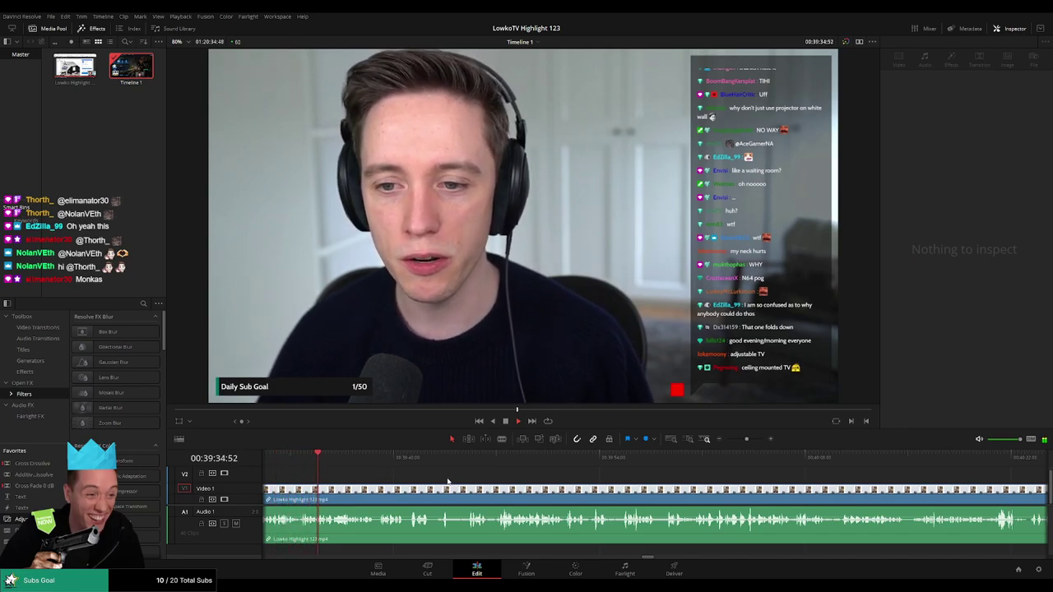
scroll(432, 479, right, 1)
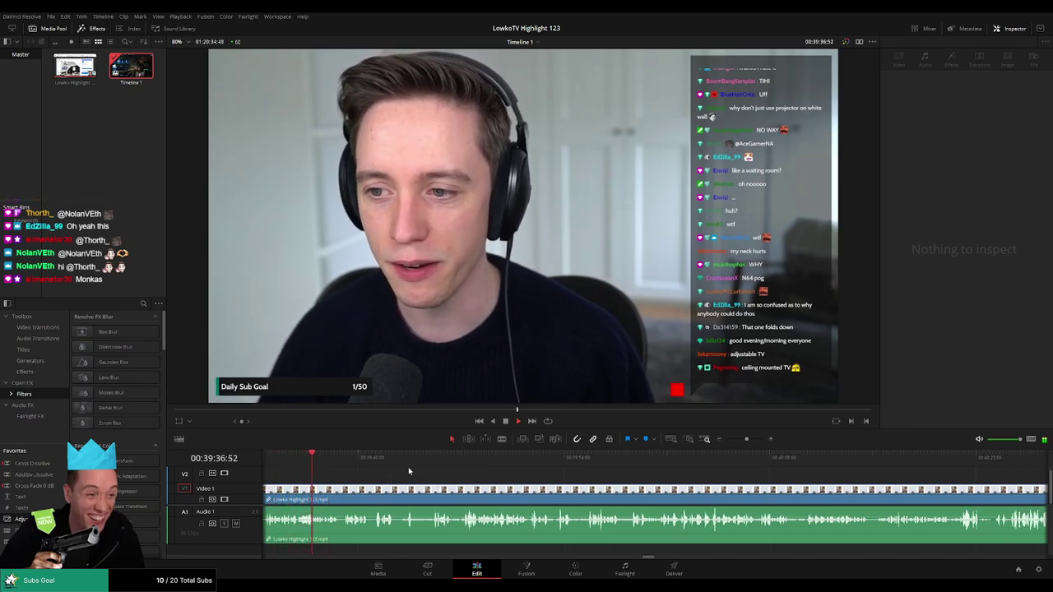
scroll(409, 474, right, 1)
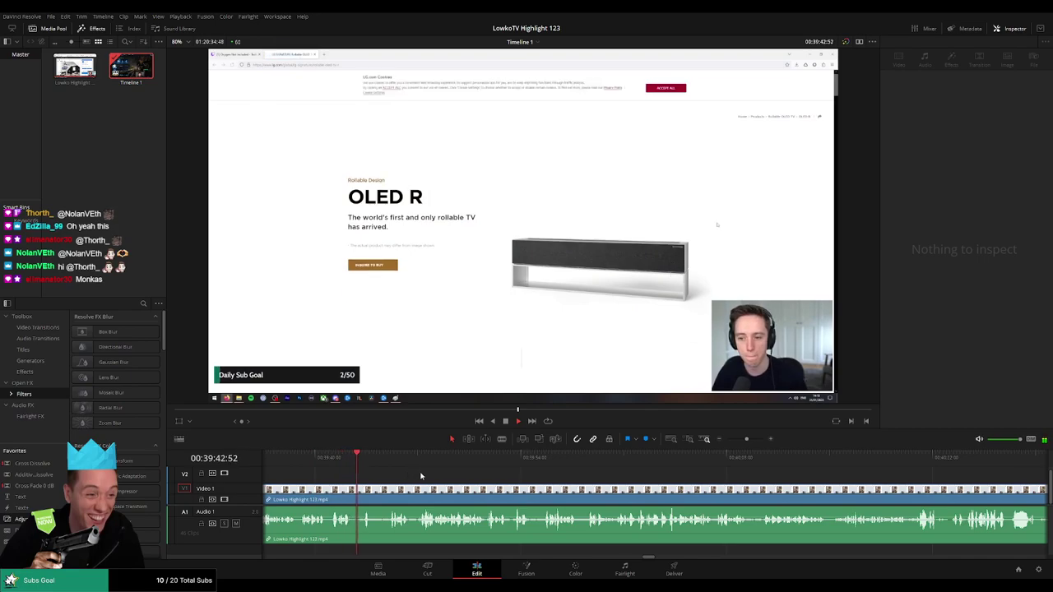
Split at the start of the webcam chatter with Ctrl+B and ripple-delete the unwanted piece.
scroll(429, 475, right, 1)
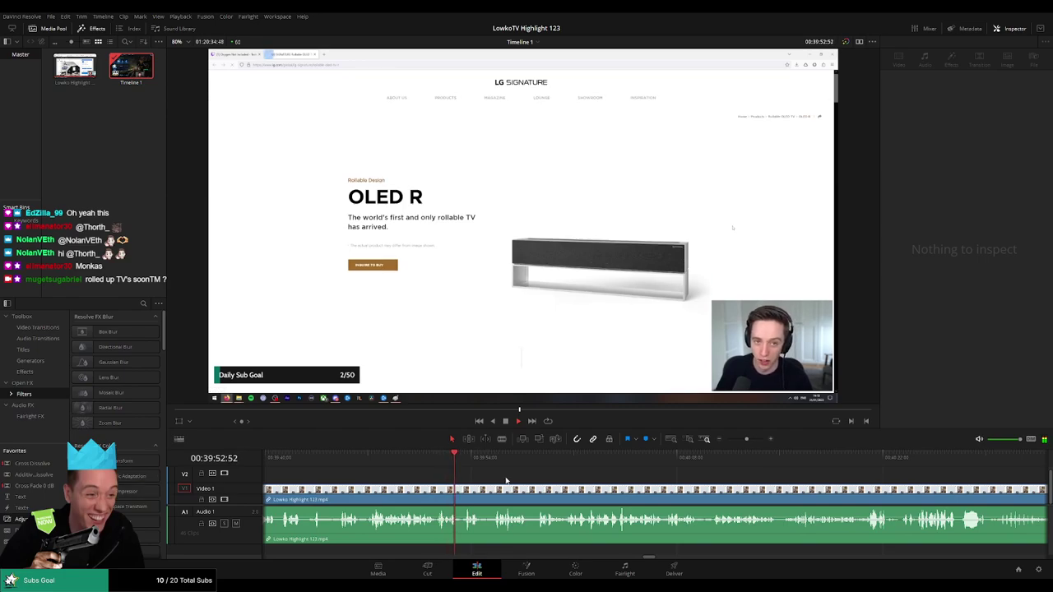
scroll(453, 470, right, 1)
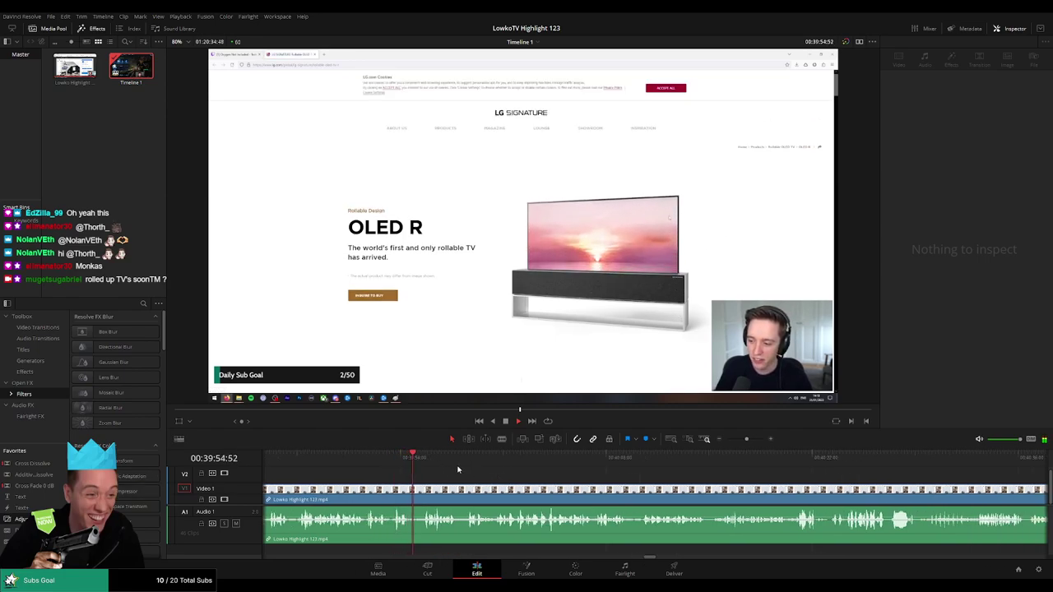
scroll(452, 472, right, 1)
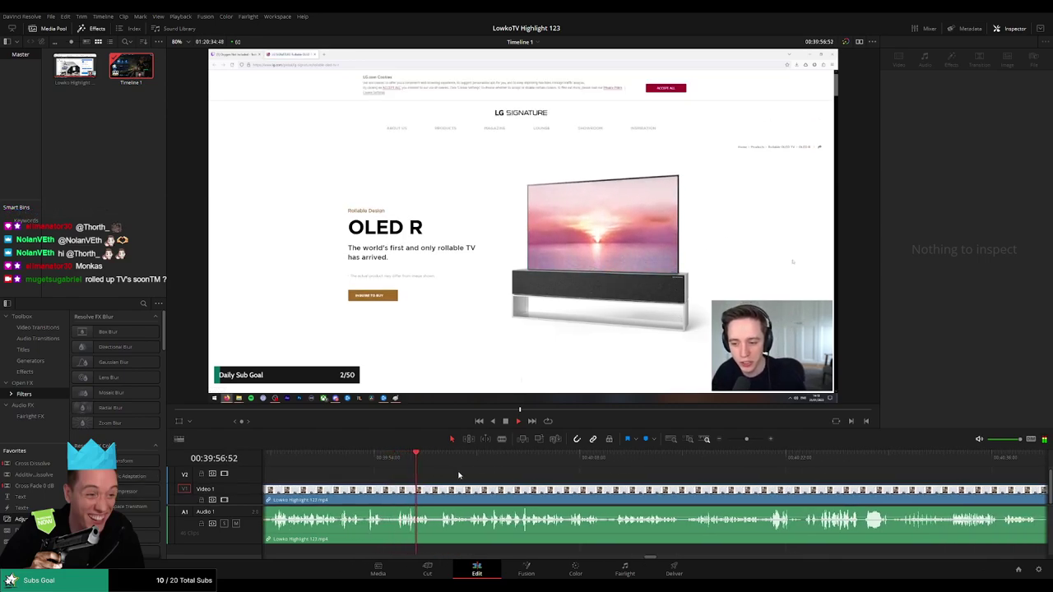
scroll(461, 476, right, 2)
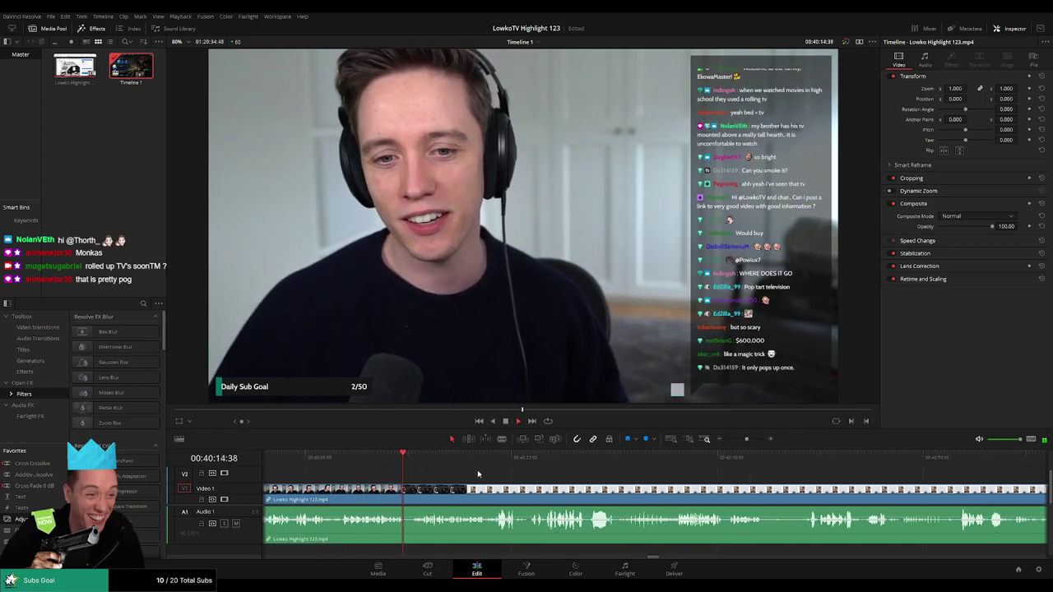
drag(477, 469, 391, 460)
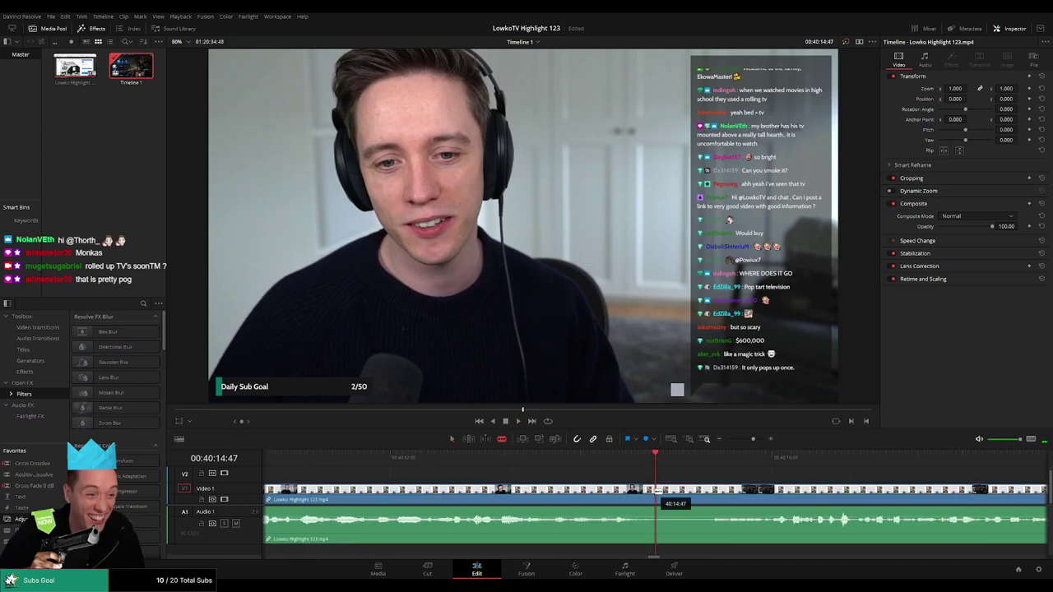
key(ctrl+b)
key(Delete)
key(space)
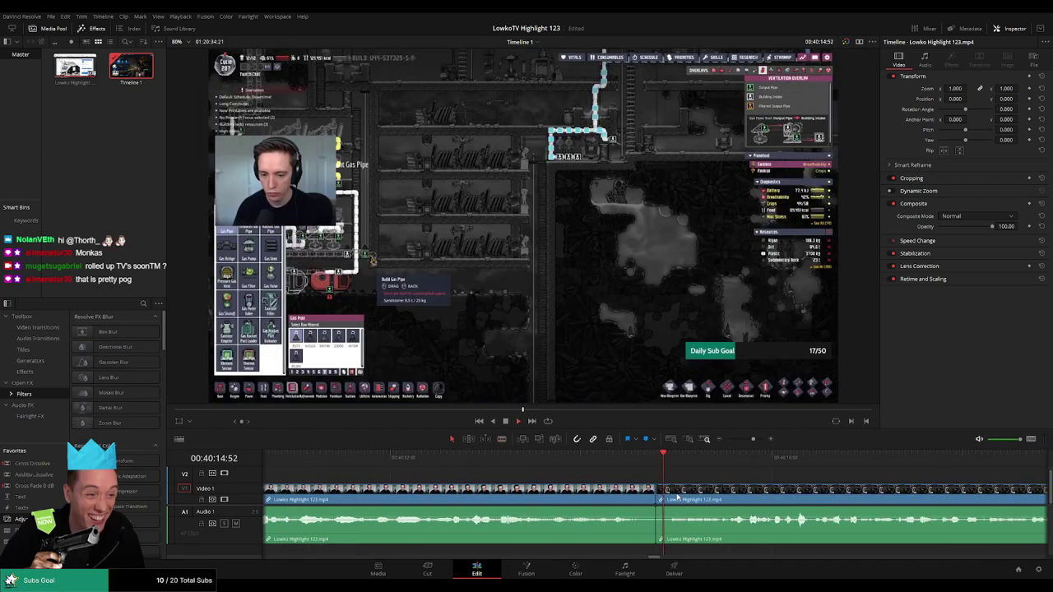
Place the playhead on the gas-pipe gameplay where the zoom-in should start.
click(565, 497)
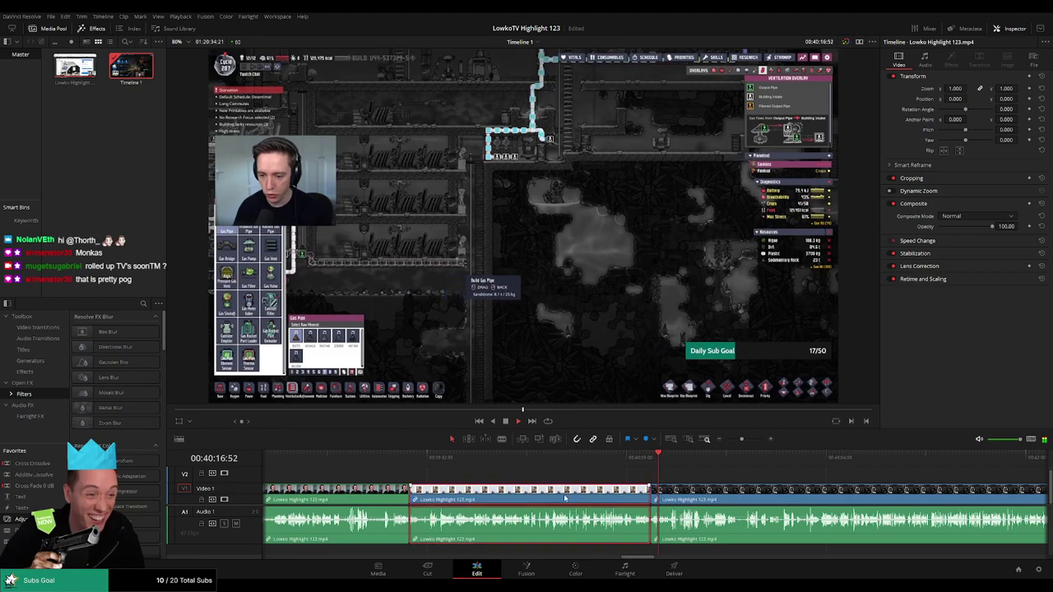
click(695, 477)
scroll(695, 478, down, 2)
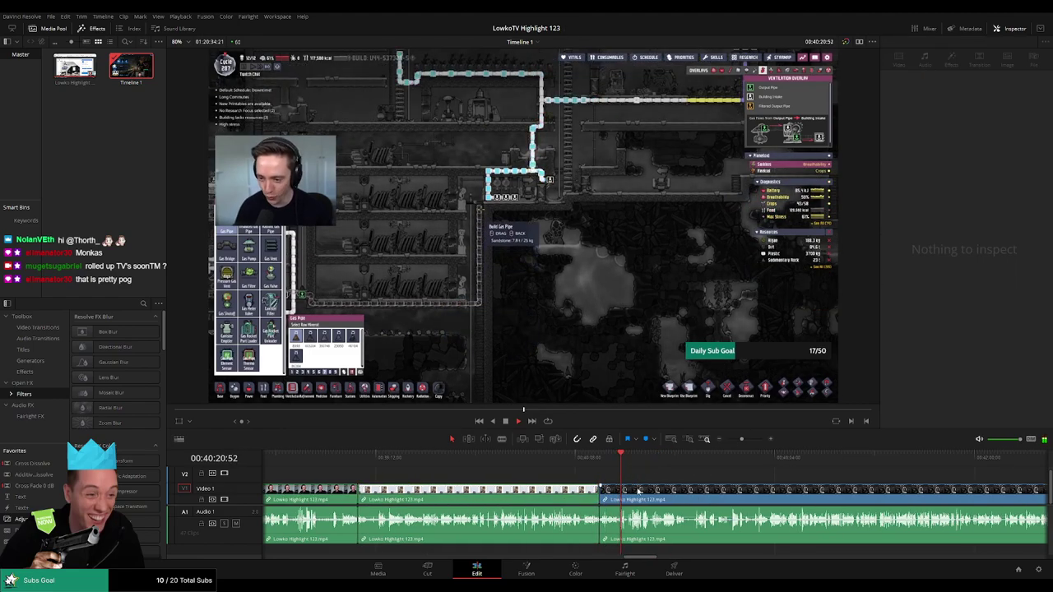
scroll(600, 485, down, 3)
scroll(600, 485, up, 5)
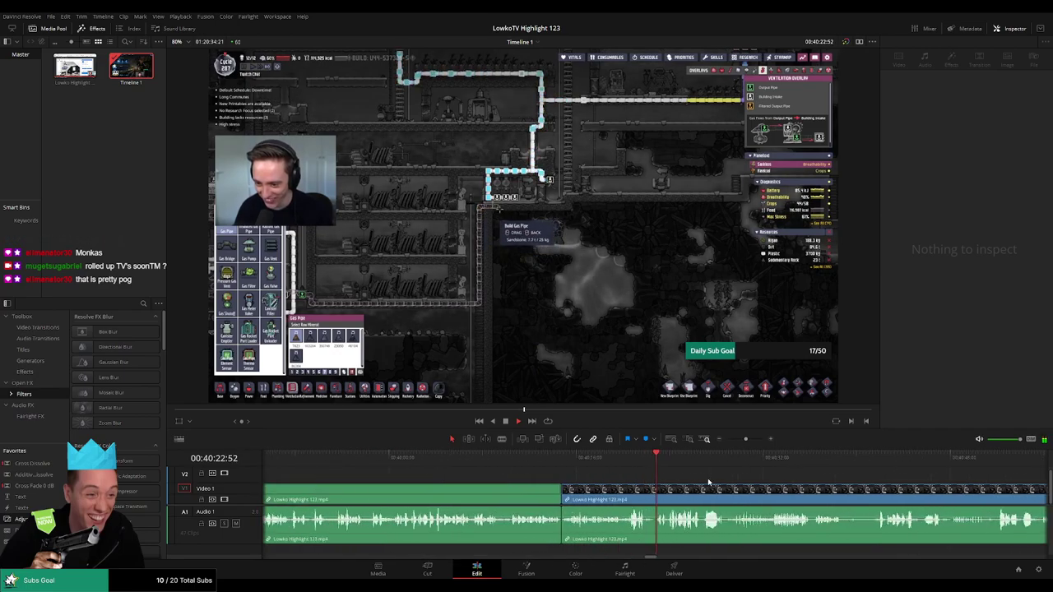
scroll(561, 468, right, 1)
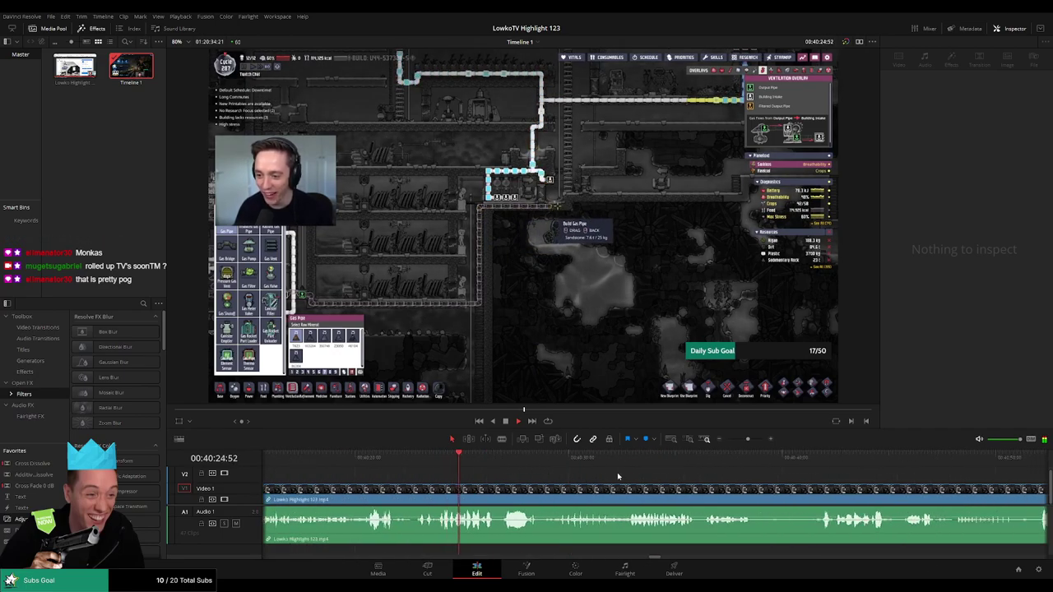
scroll(618, 476, right, 2)
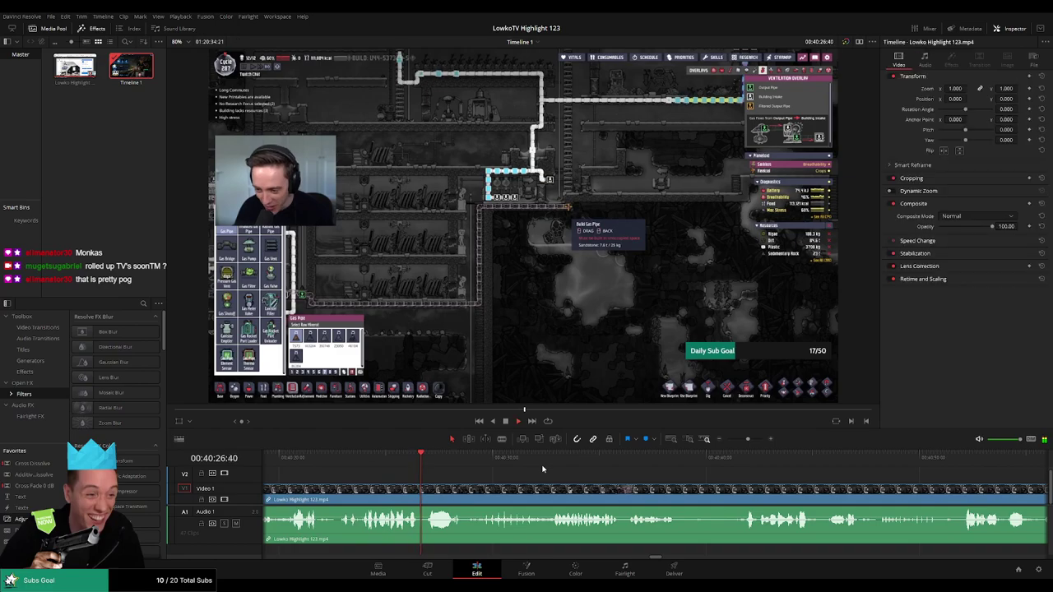
click(399, 461)
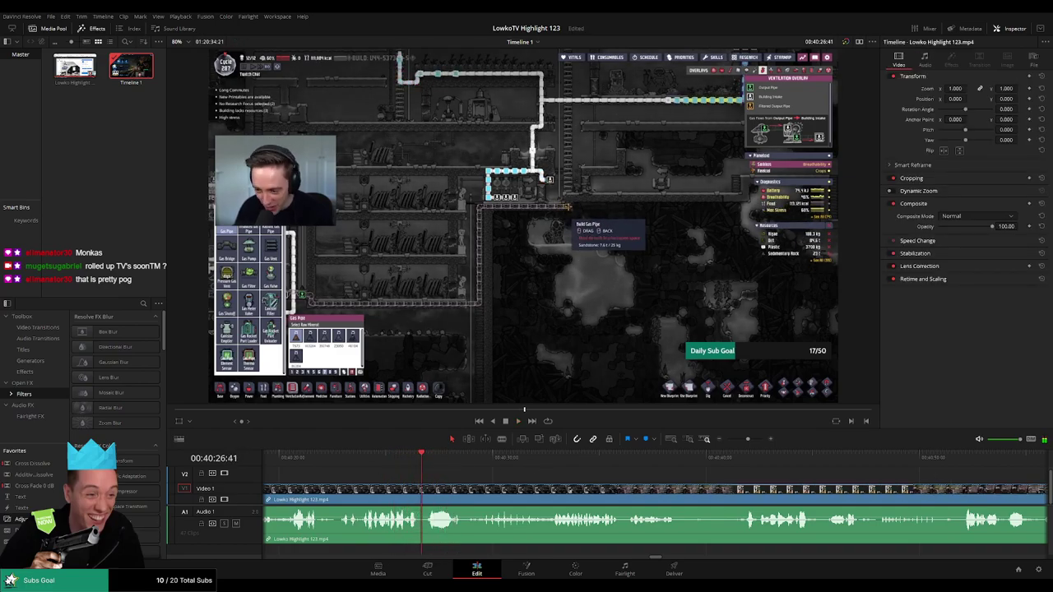
Put an adjustment clip on V2 at the playhead, zoom it to 1.710, shorten it, then rewind.
drag(411, 448, 417, 480)
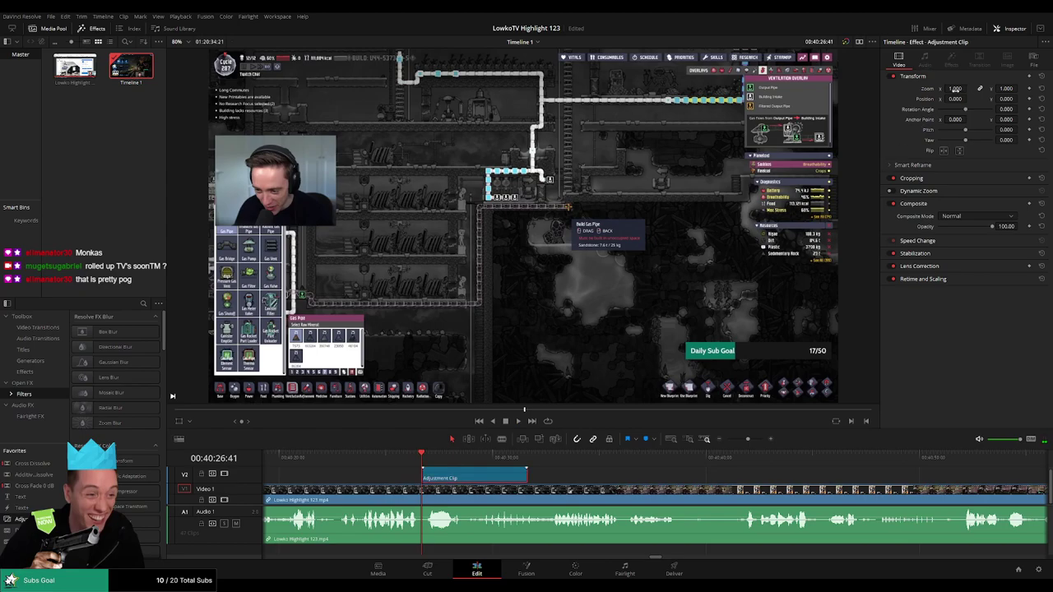
mouse_move(954, 88)
mouse_down()
mouse_move(954, 98)
mouse_move(1012, 99)
mouse_up()
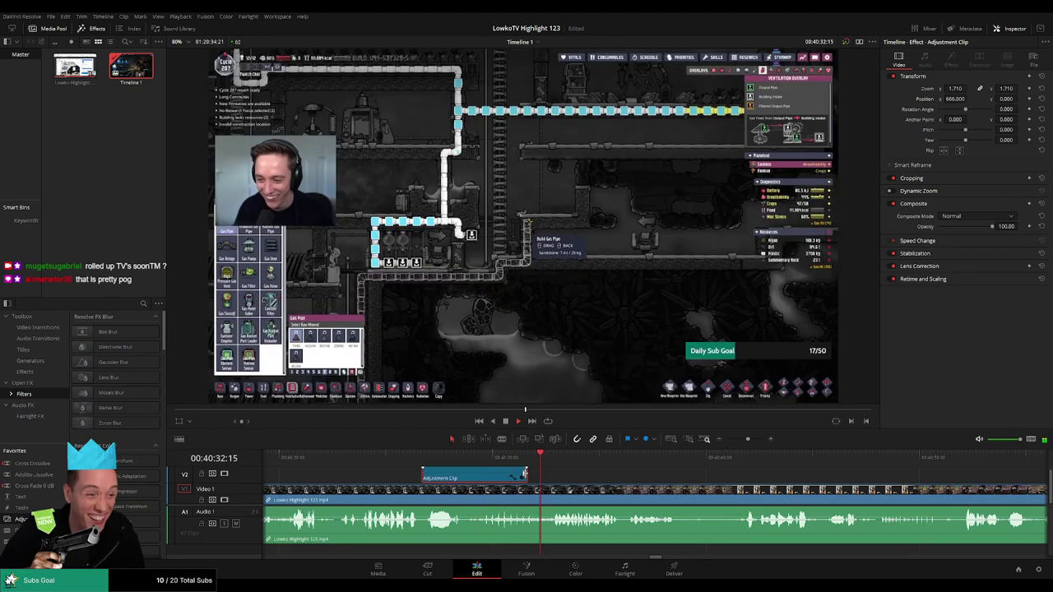
drag(522, 477, 466, 478)
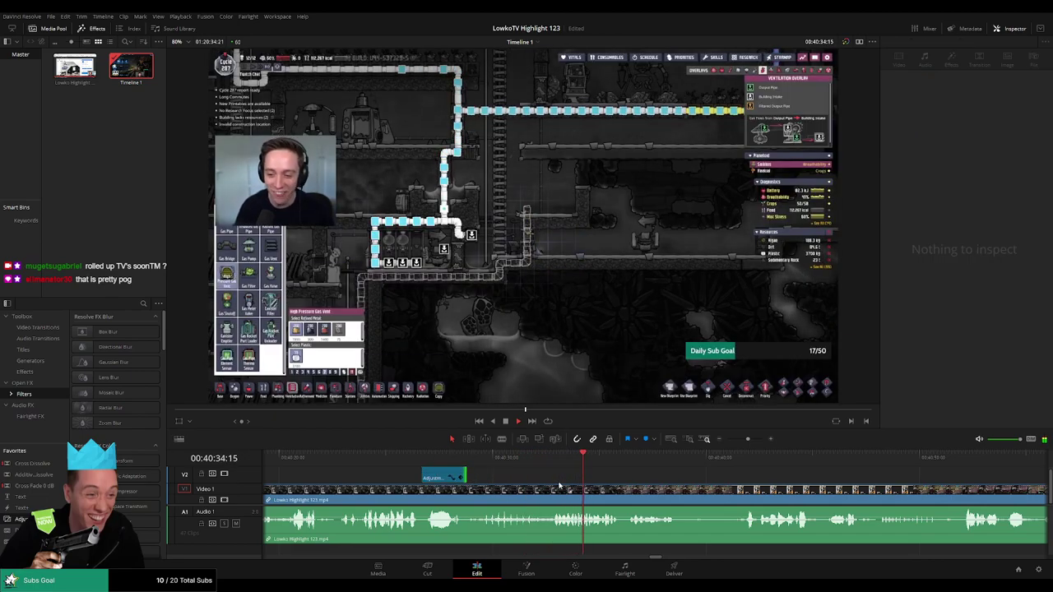
key(j)
key(j)
key(j)
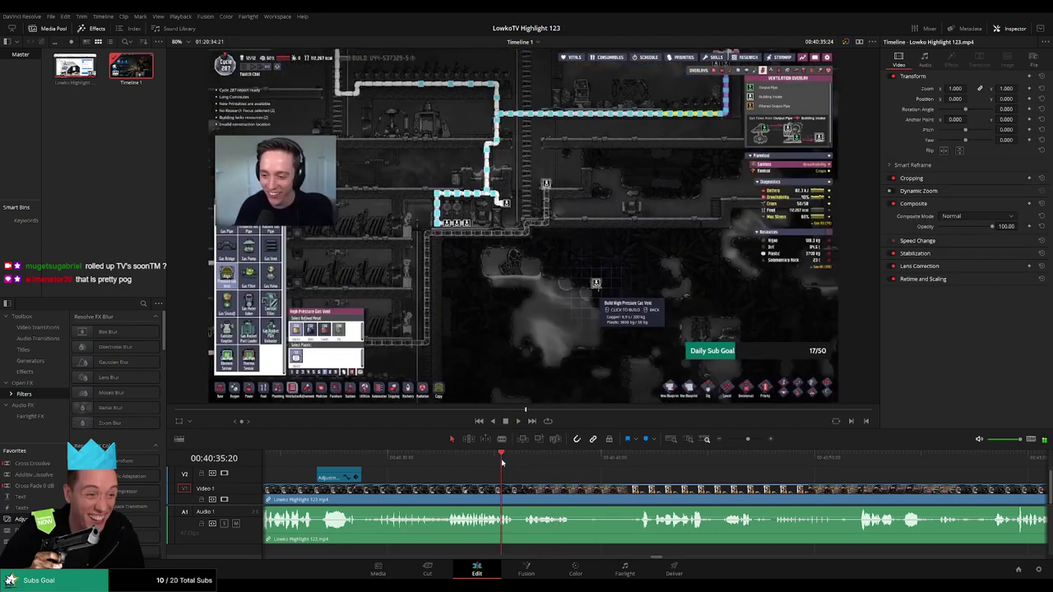
Play the timeline from the zoom to review it, following the footage along.
click(516, 496)
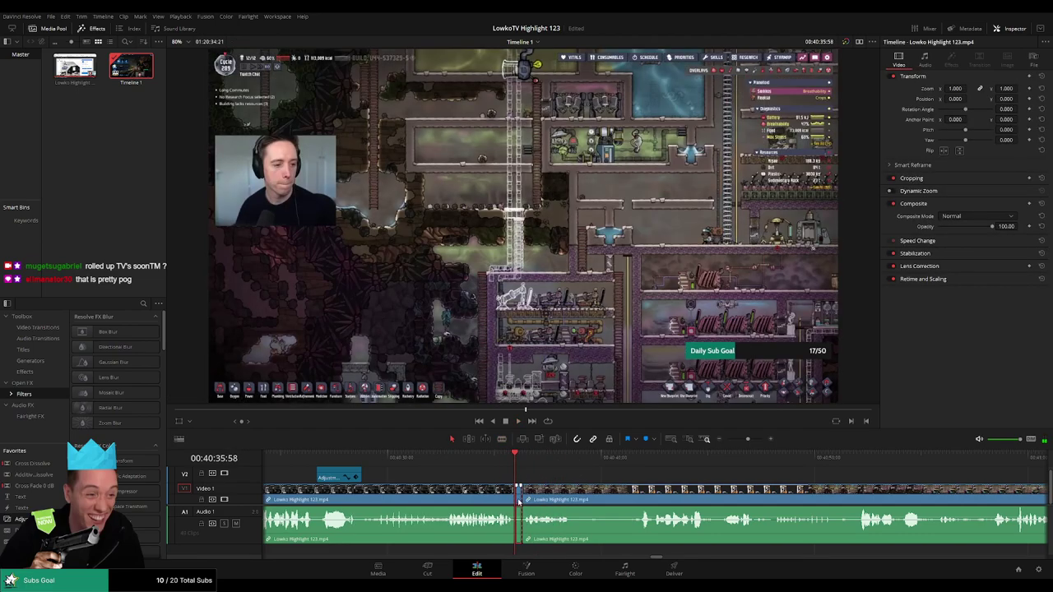
key(space)
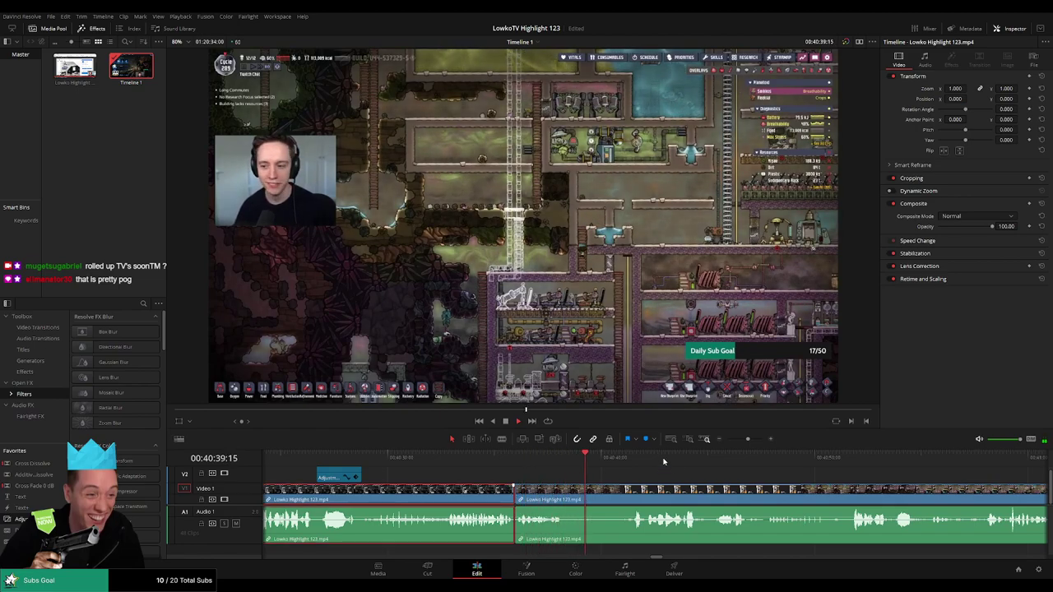
click(631, 470)
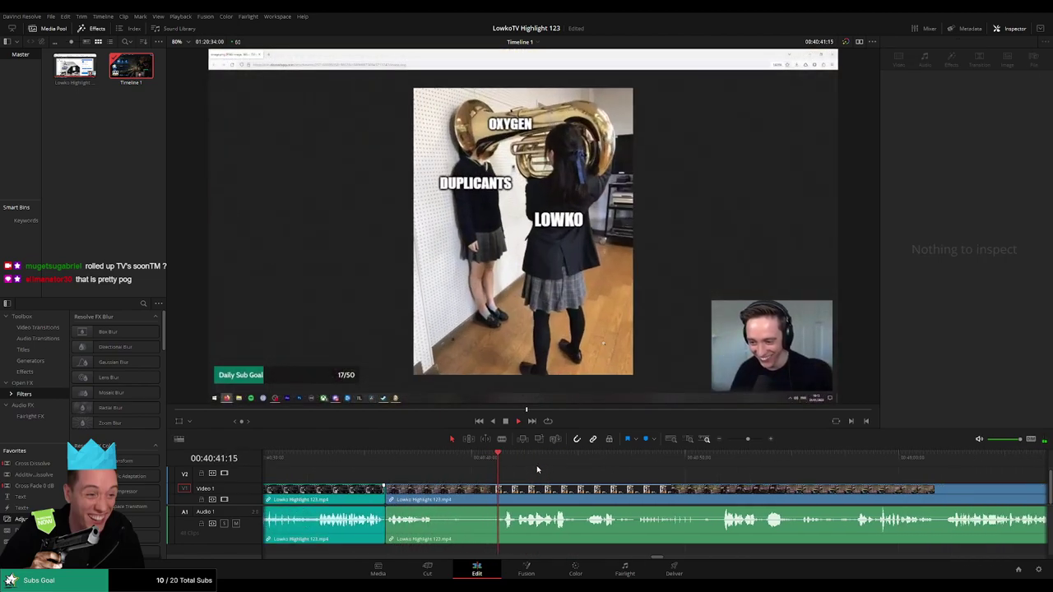
scroll(576, 474, right, 2)
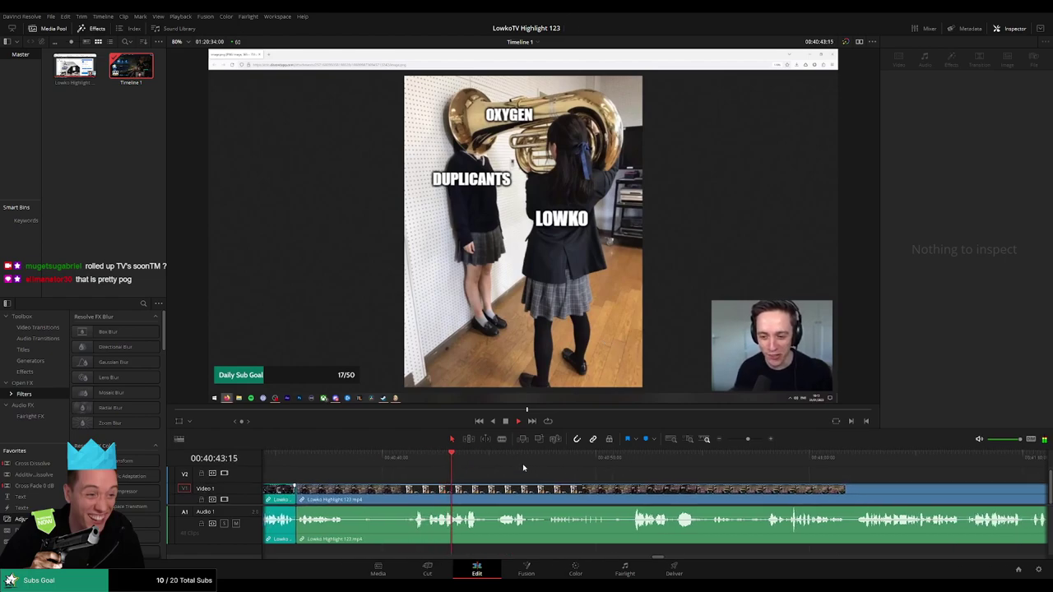
scroll(532, 478, right, 2)
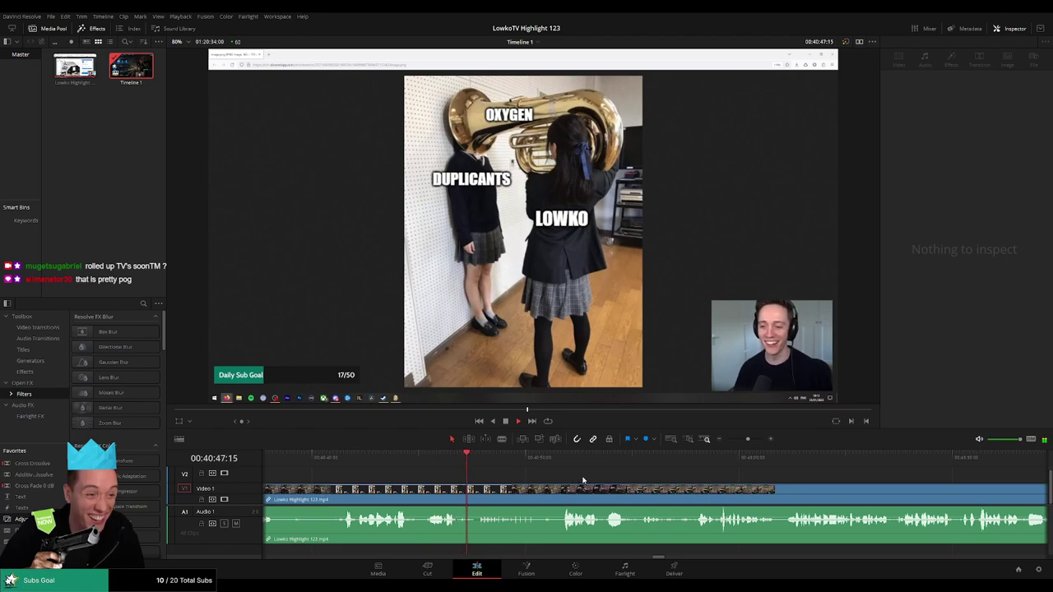
scroll(576, 477, right, 2)
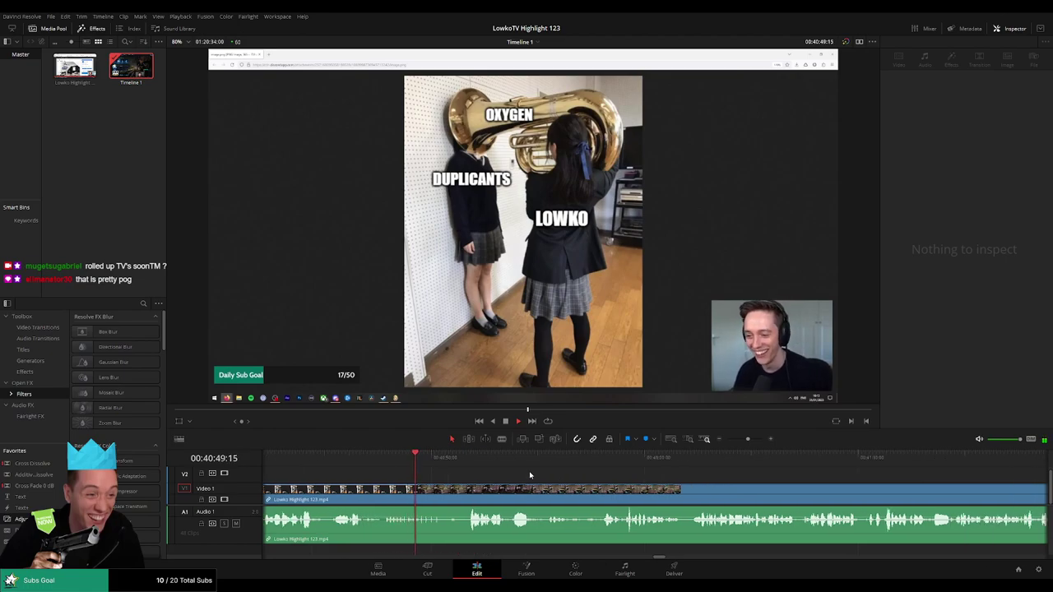
scroll(517, 479, right, 1)
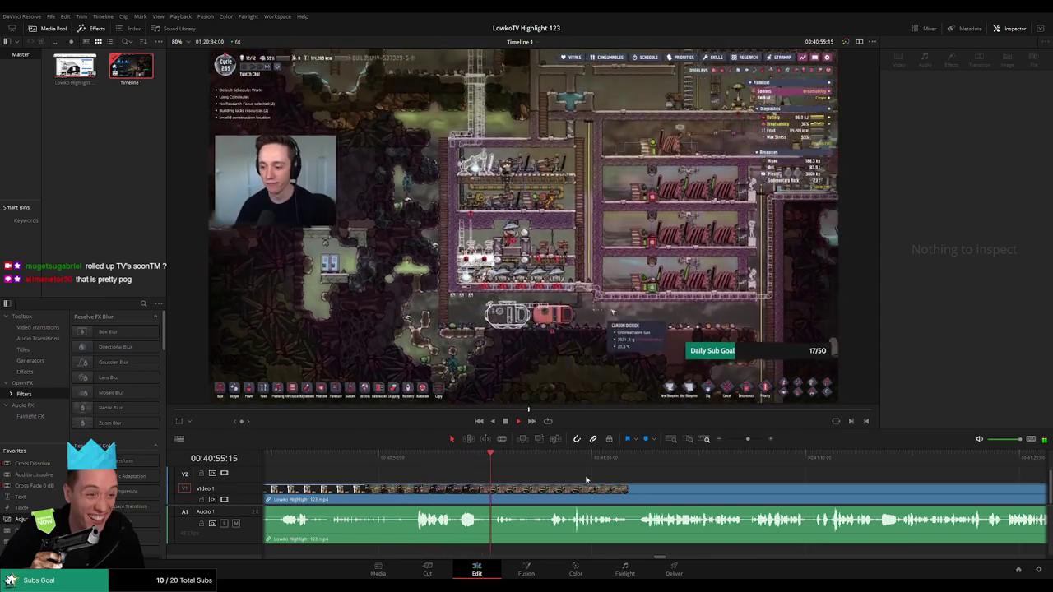
scroll(529, 473, right, 1)
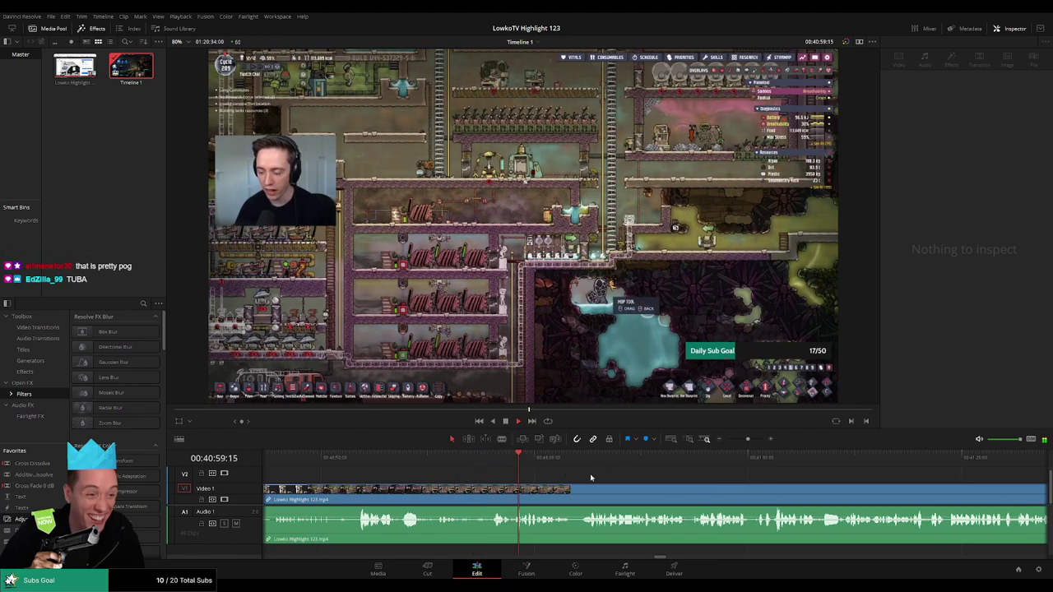
scroll(516, 466, right, 2)
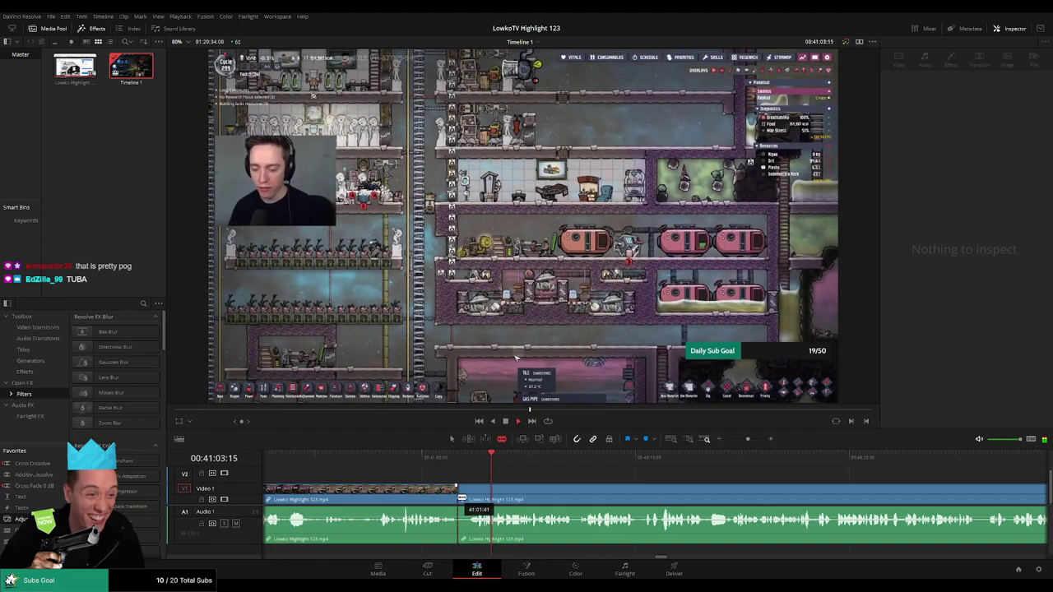
Ripple-trim the dead section closed, add two Ctrl+B cuts, and replay the join.
drag(465, 500, 425, 493)
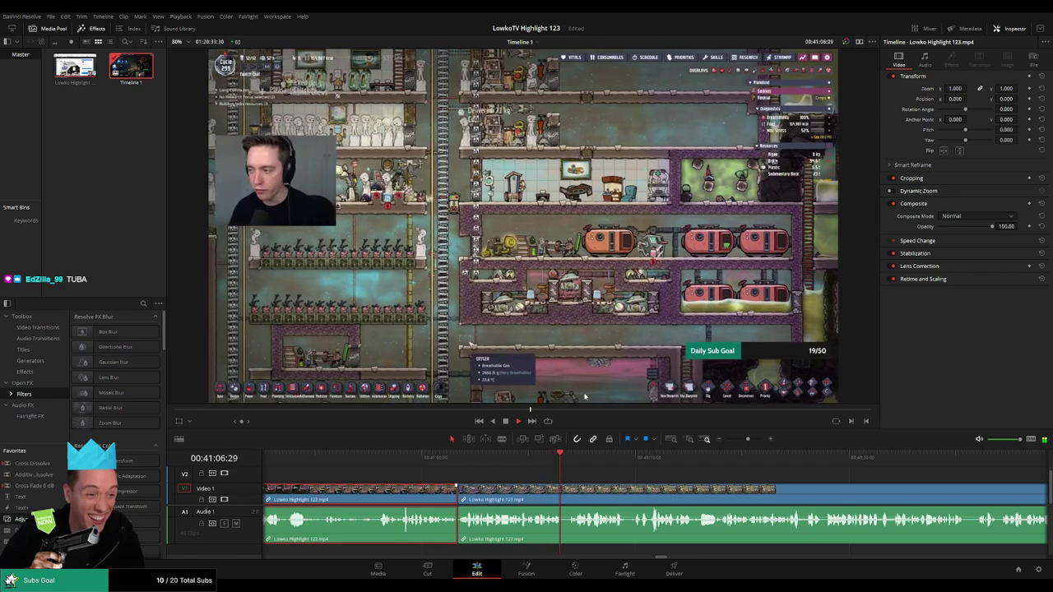
key(ctrl+b)
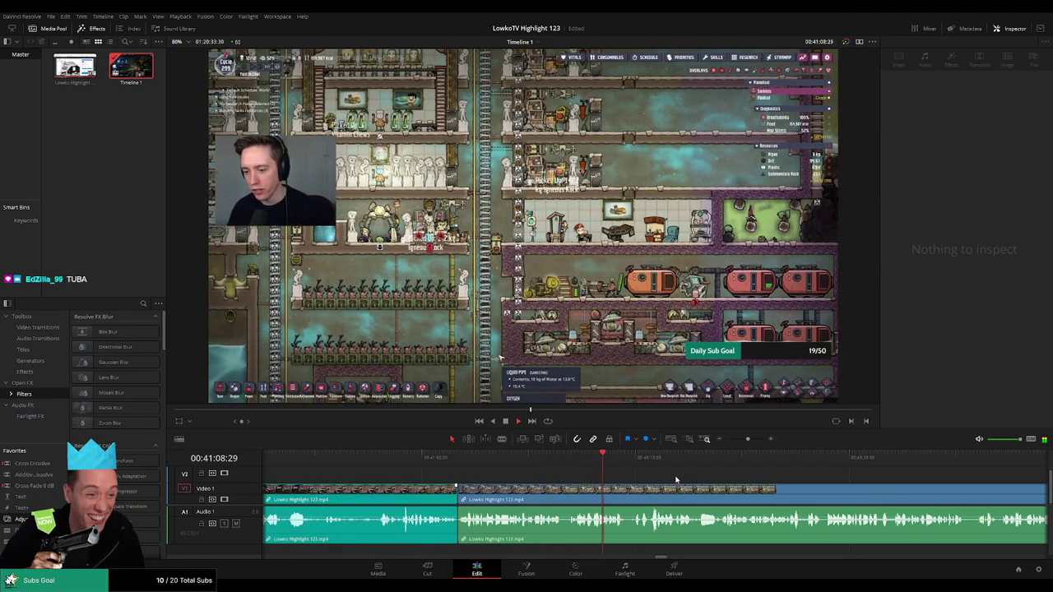
key(ctrl+b)
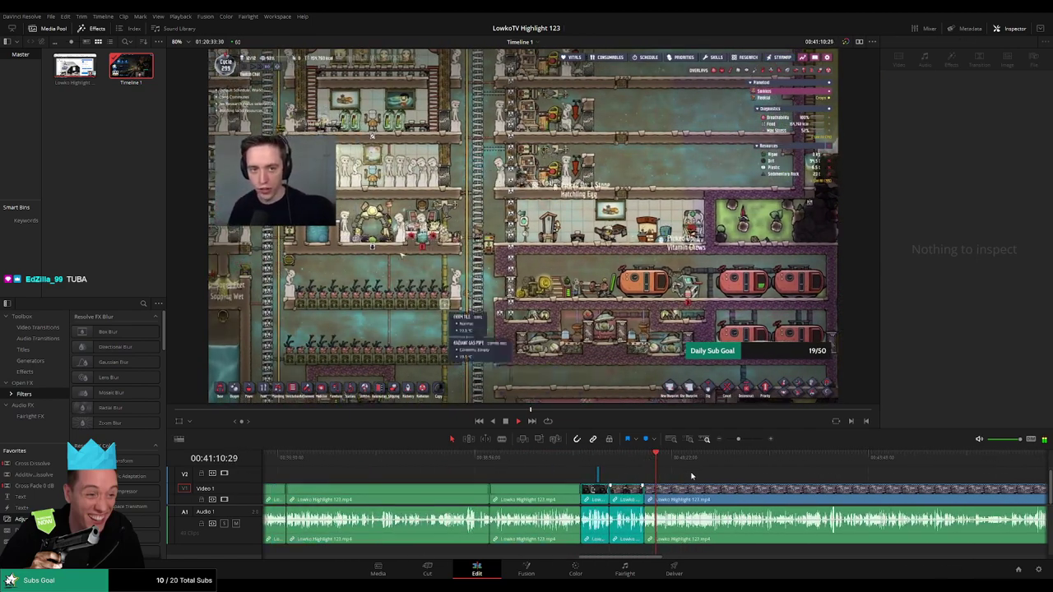
scroll(658, 476, down, 3)
scroll(669, 477, up, 3)
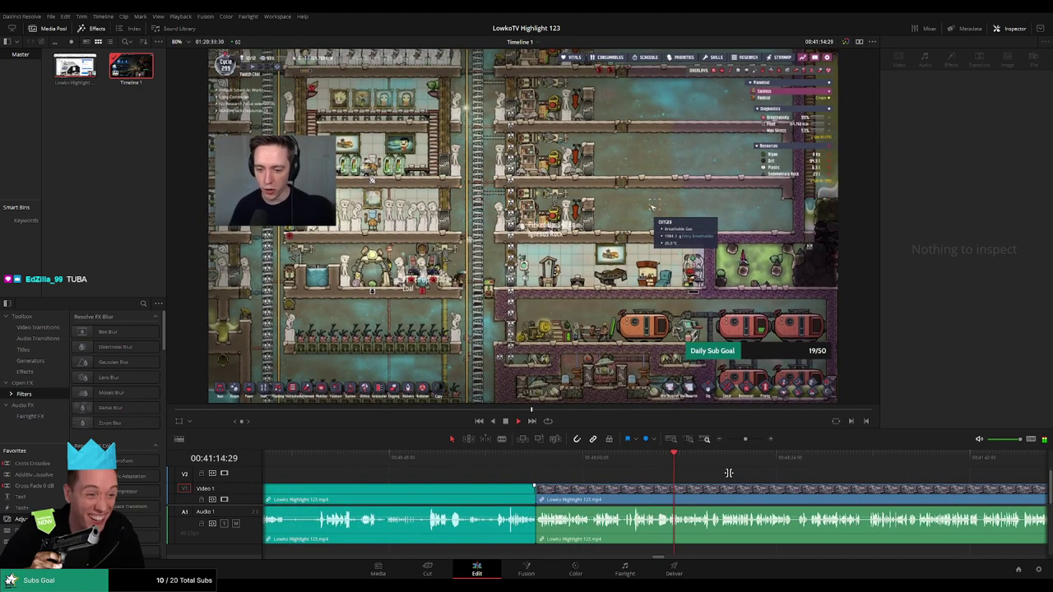
key(Up)
key(space)
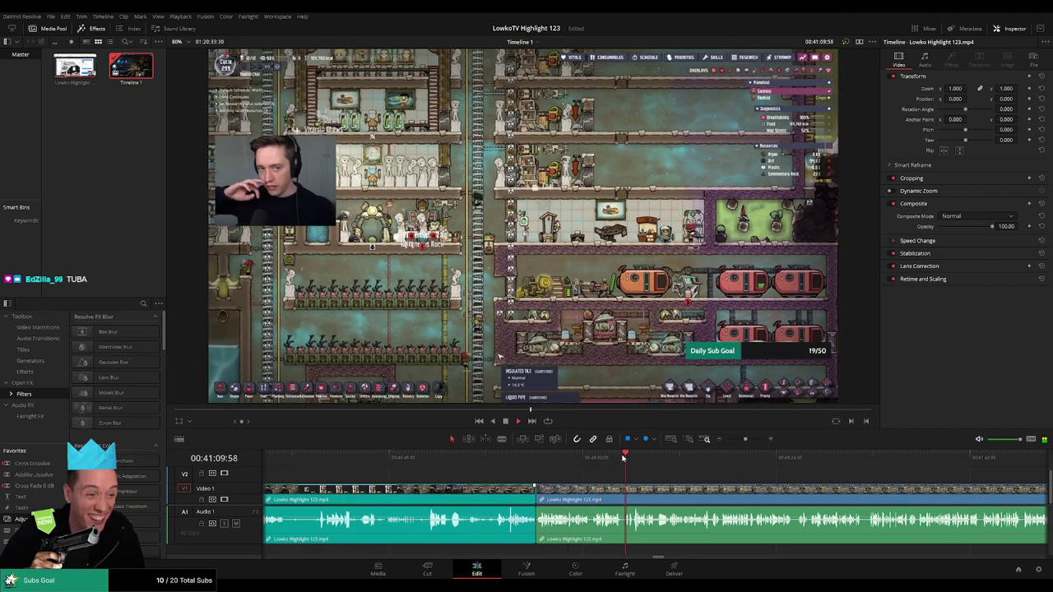
scroll(707, 475, up, 2)
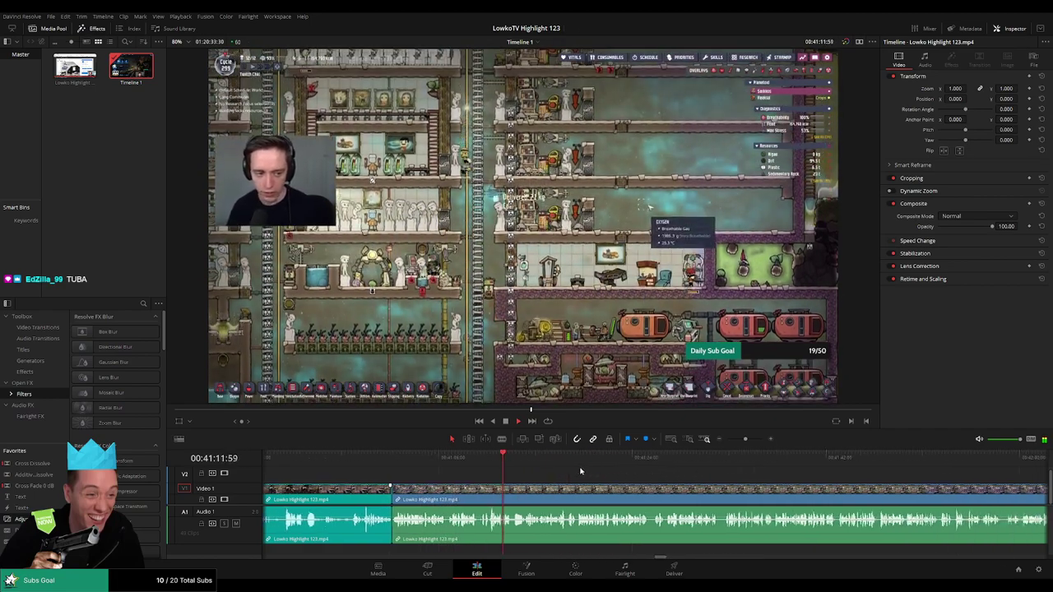
scroll(751, 475, down, 2)
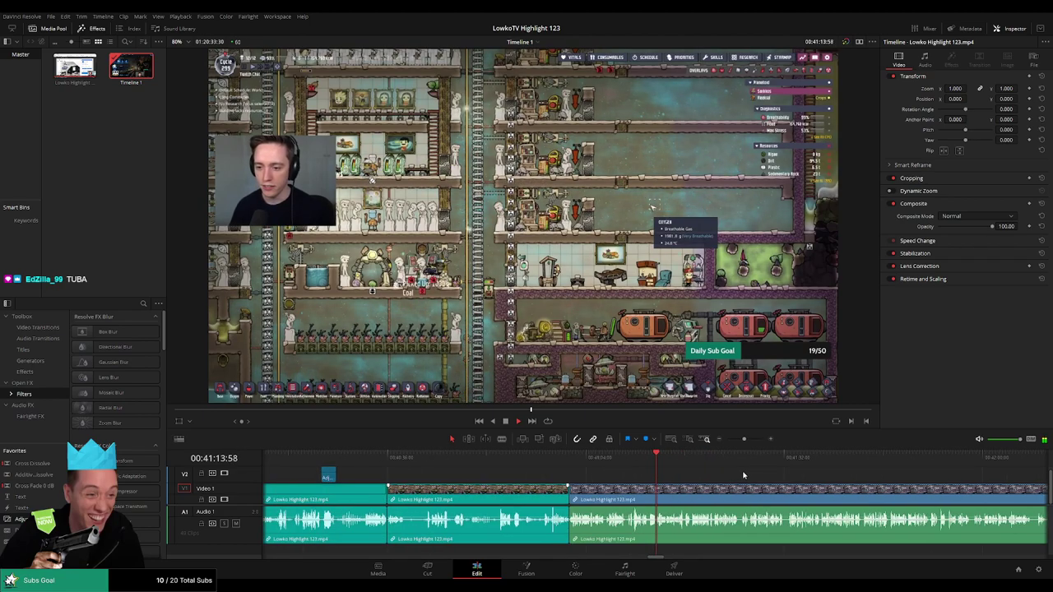
scroll(667, 474, right, 3)
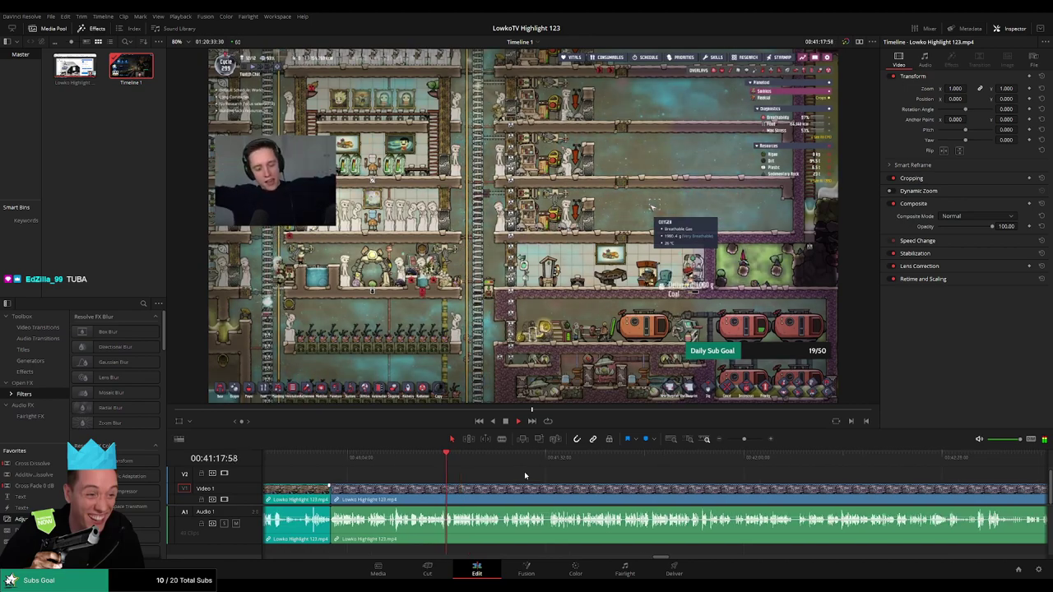
scroll(540, 465, right, 3)
scroll(539, 466, right, 1)
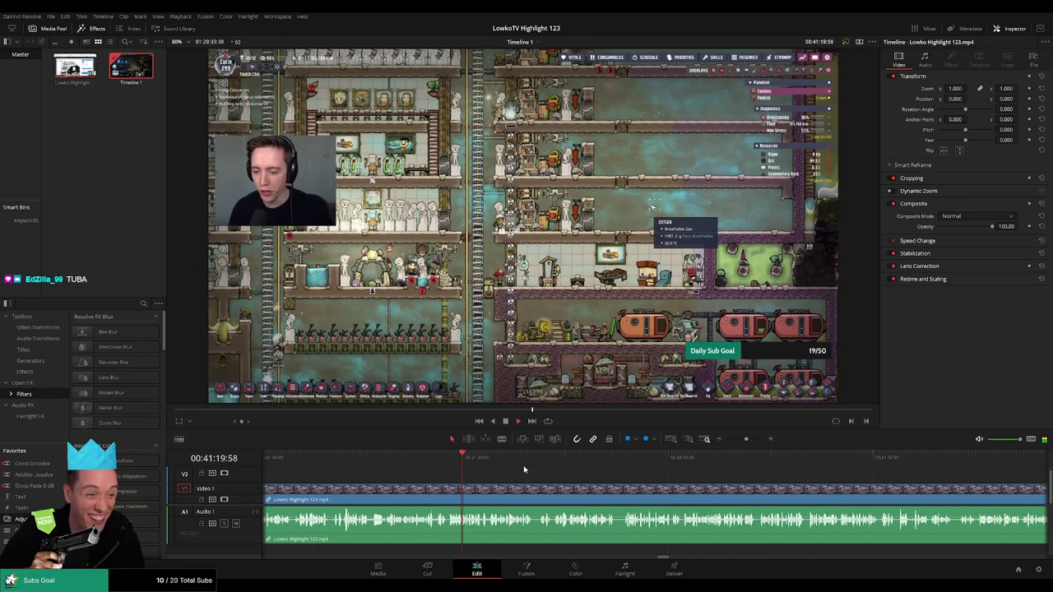
scroll(531, 467, left, 3)
scroll(521, 469, right, 3)
scroll(537, 466, right, 1)
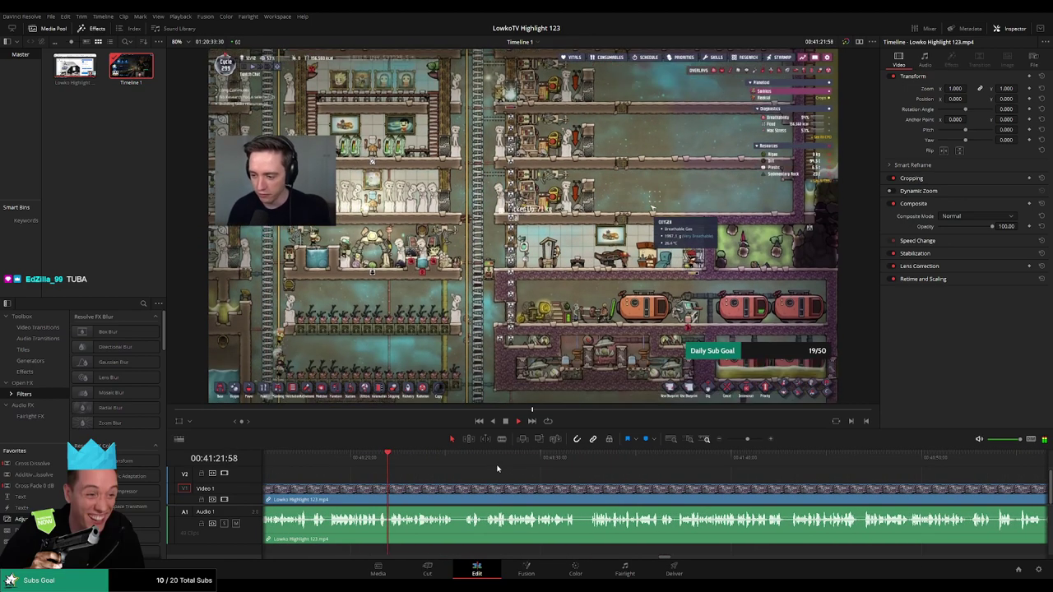
scroll(538, 467, left, 3)
scroll(537, 467, right, 3)
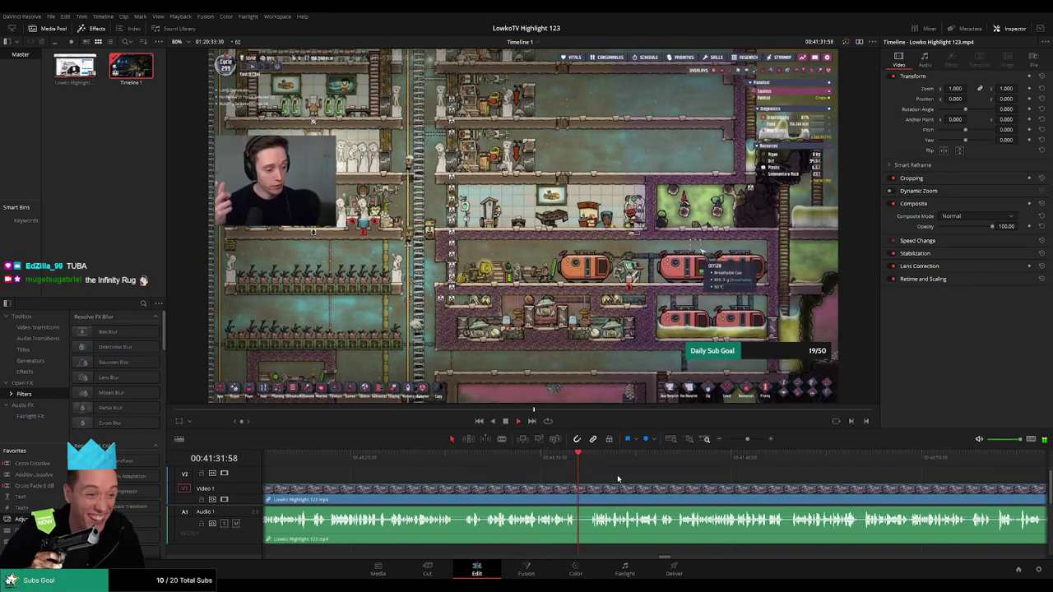
scroll(537, 469, right, 3)
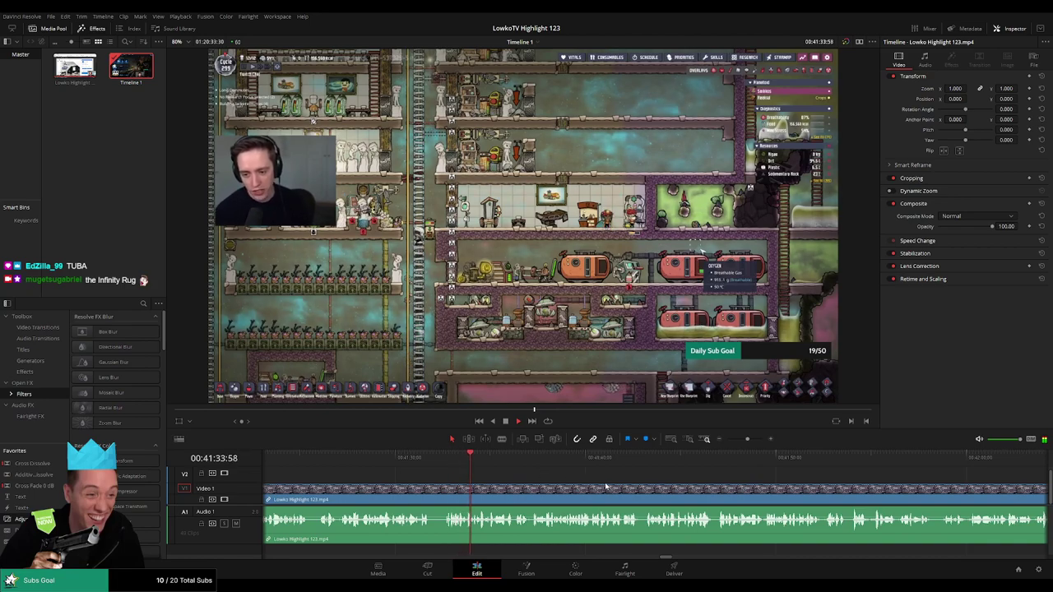
scroll(531, 478, right, 2)
scroll(535, 476, right, 2)
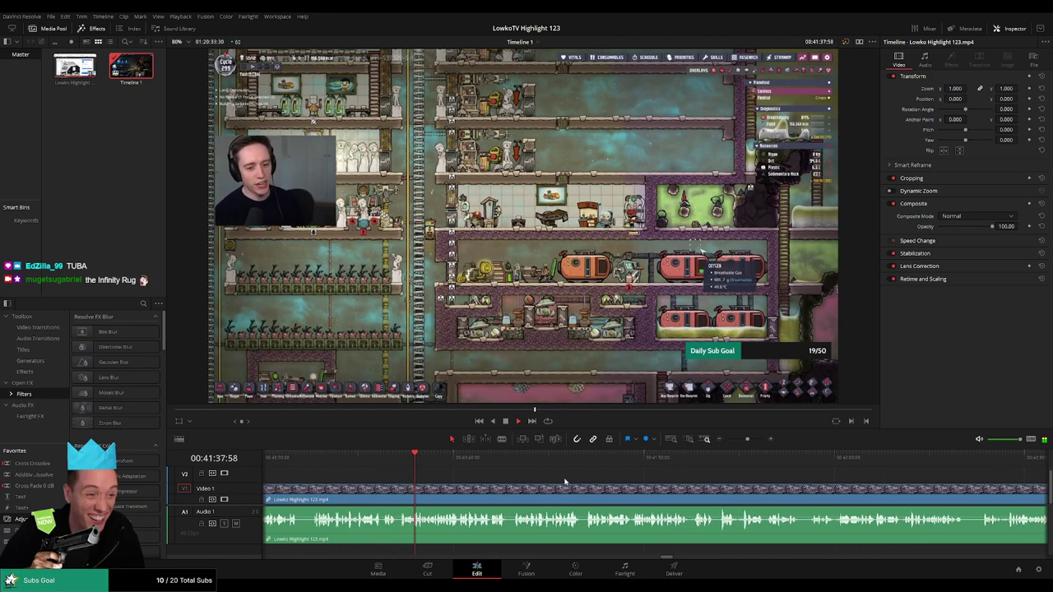
scroll(506, 477, right, 2)
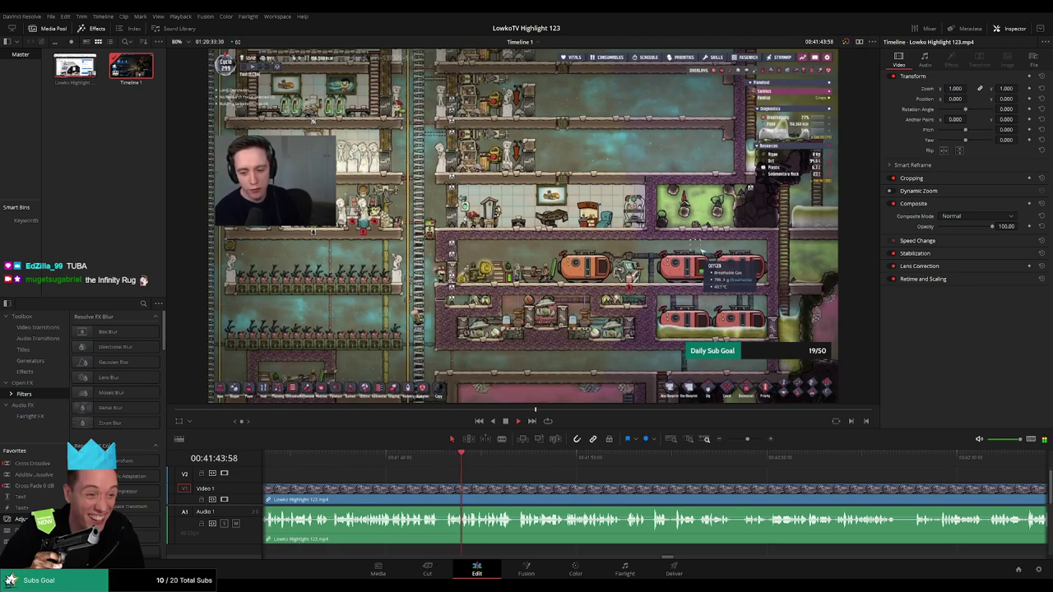
scroll(489, 467, right, 3)
scroll(469, 468, right, 2)
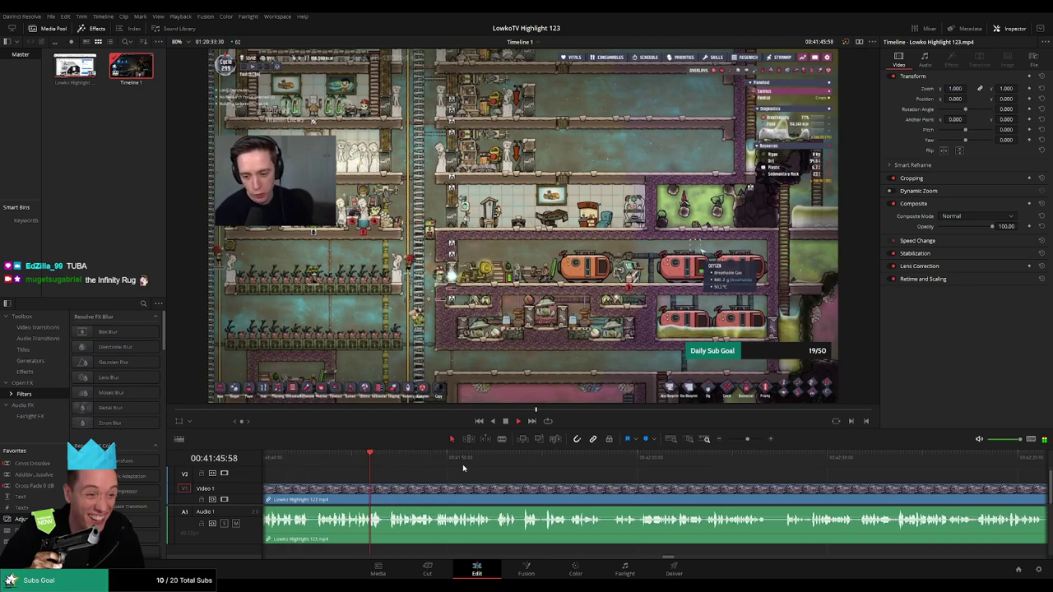
scroll(493, 471, right, 3)
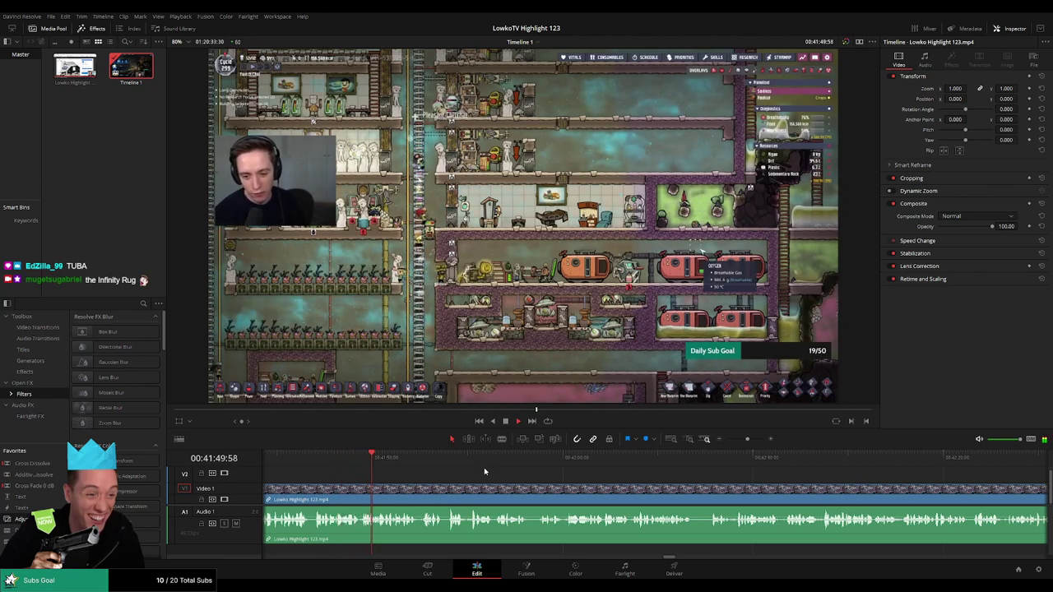
scroll(521, 476, right, 2)
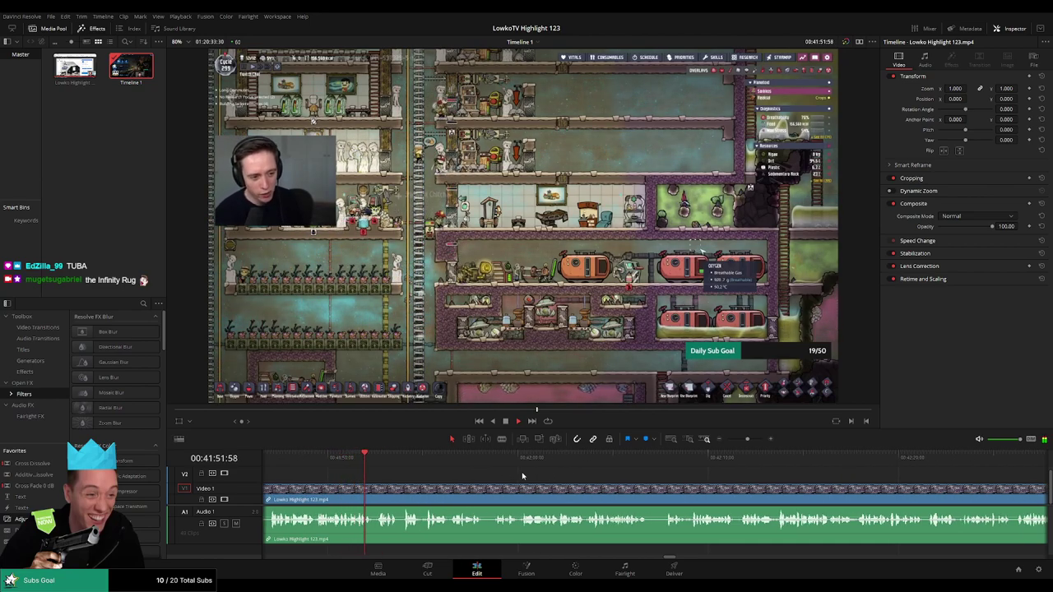
scroll(521, 475, right, 3)
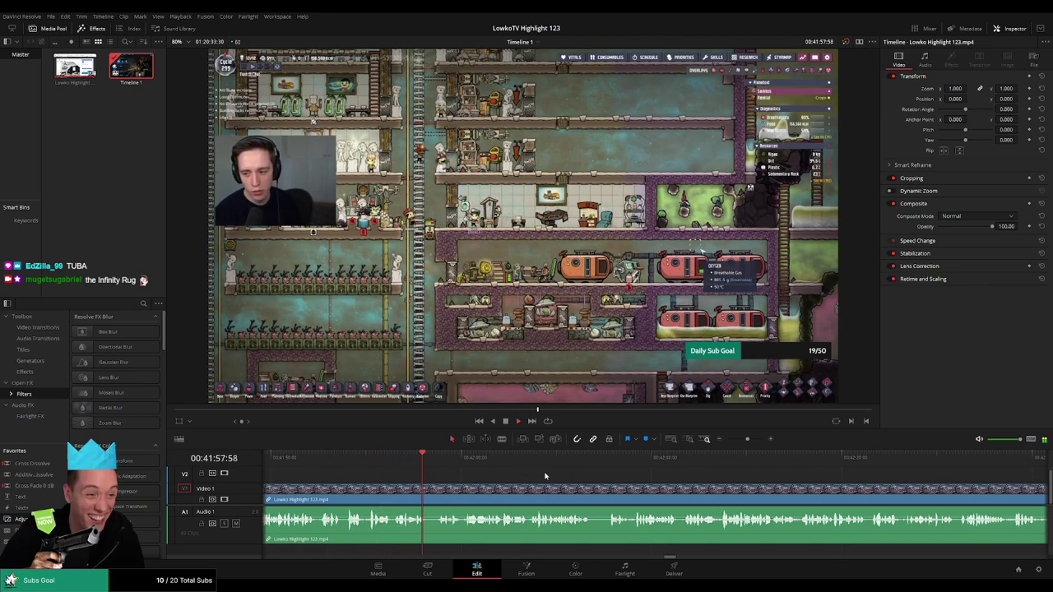
scroll(518, 473, right, 3)
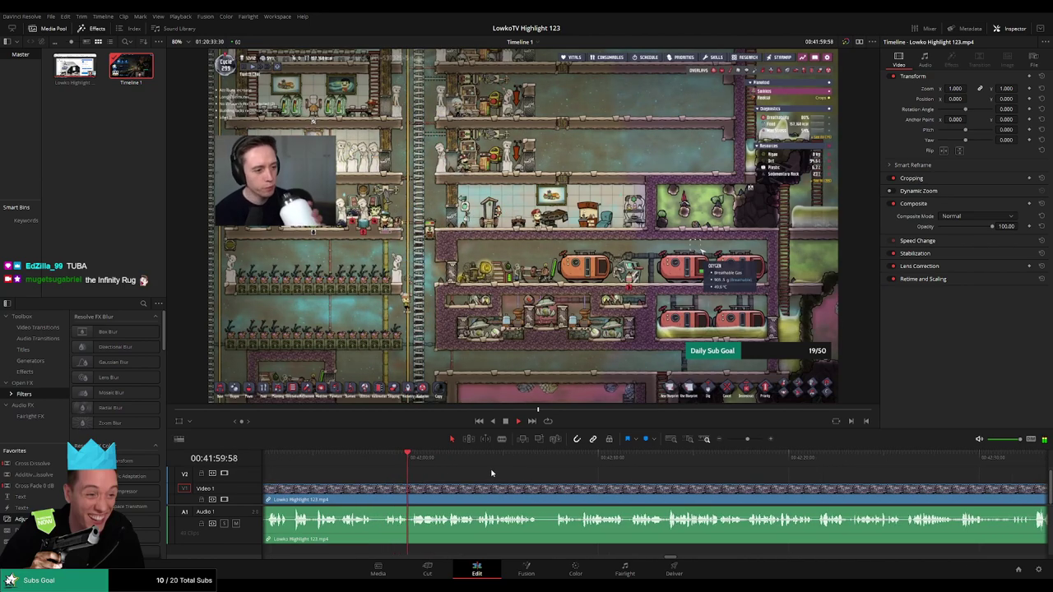
scroll(506, 477, right, 3)
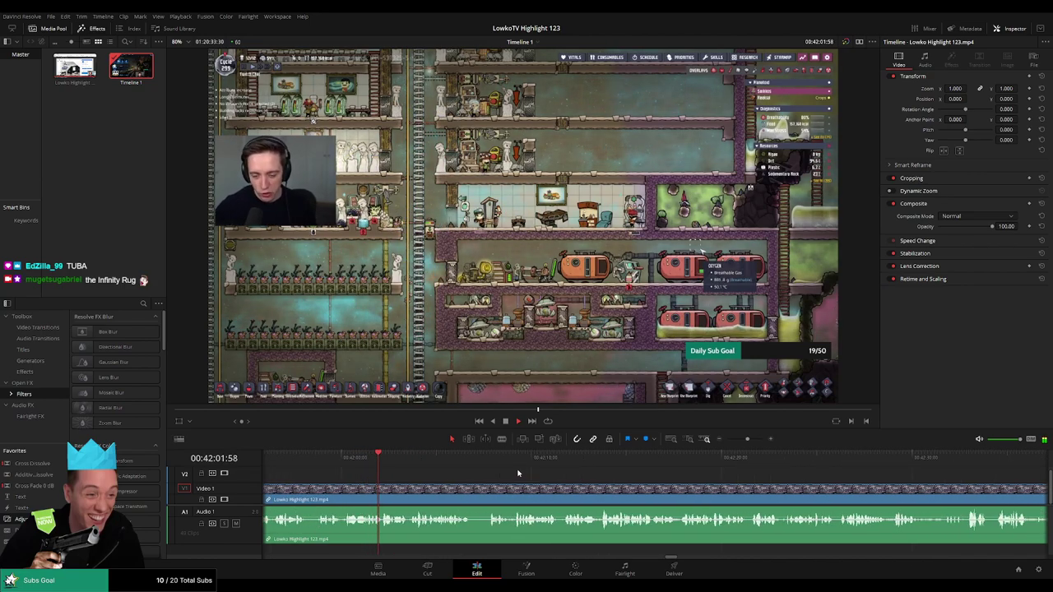
scroll(511, 477, right, 3)
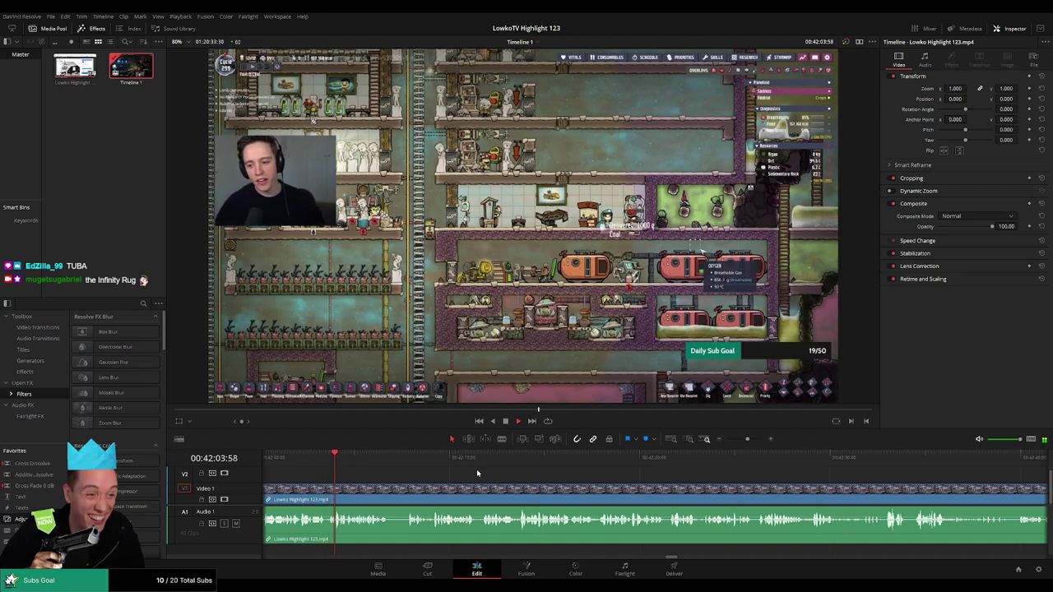
scroll(485, 475, right, 3)
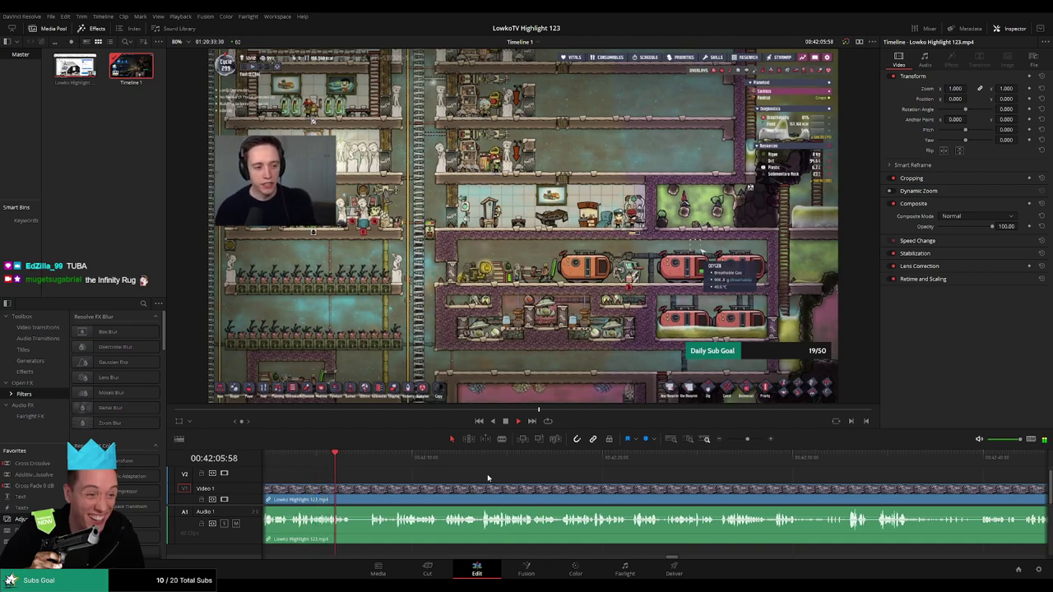
Trim the edit point near 42:07 and ripple-delete the short leftover clip.
click(354, 499)
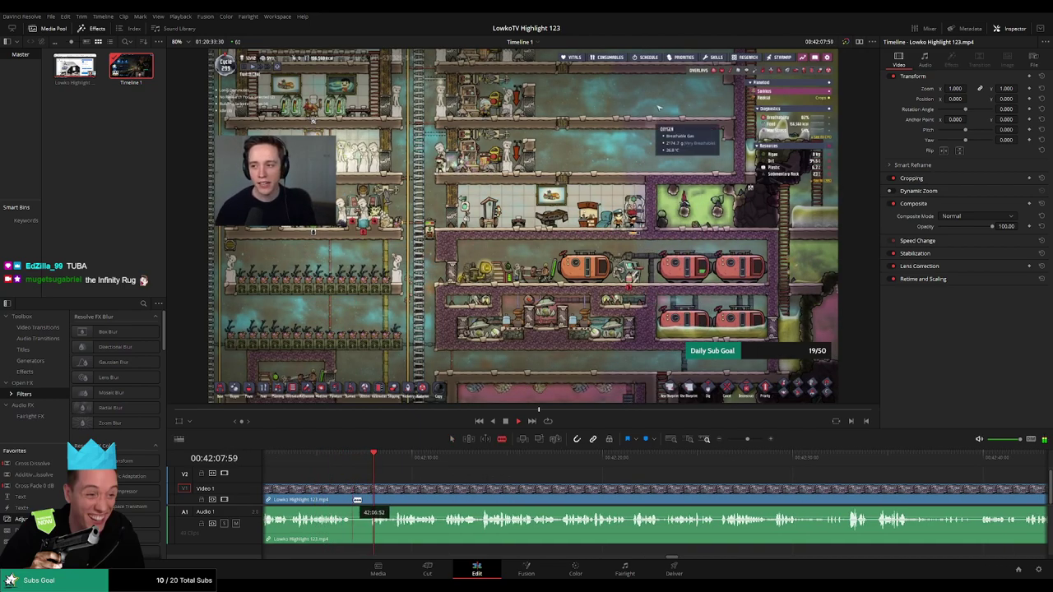
drag(354, 499, 362, 497)
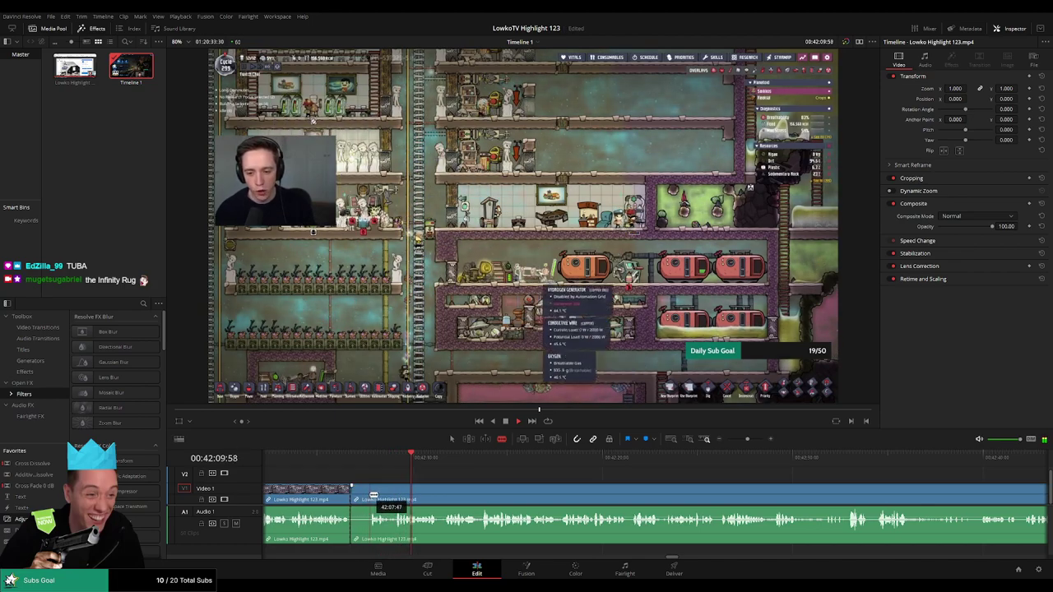
click(362, 497)
key(Delete)
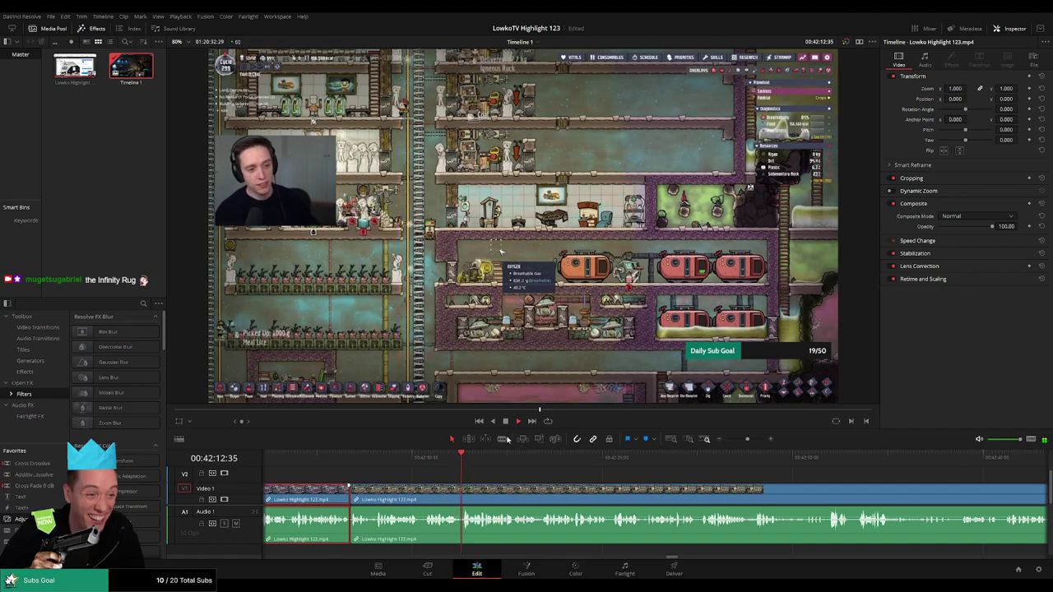
click(489, 471)
scroll(489, 470, right, 2)
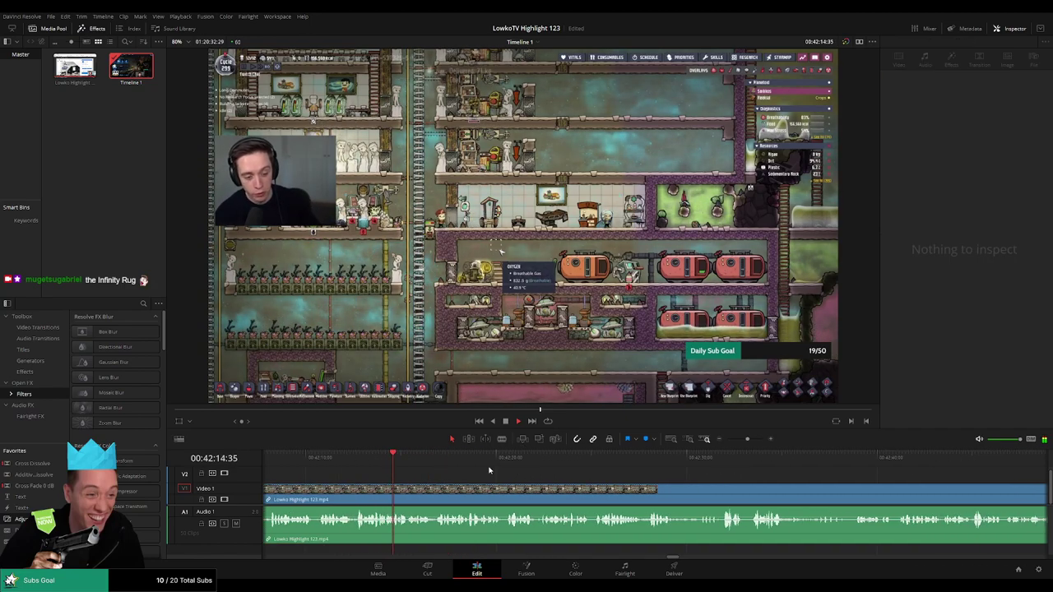
scroll(508, 476, right, 2)
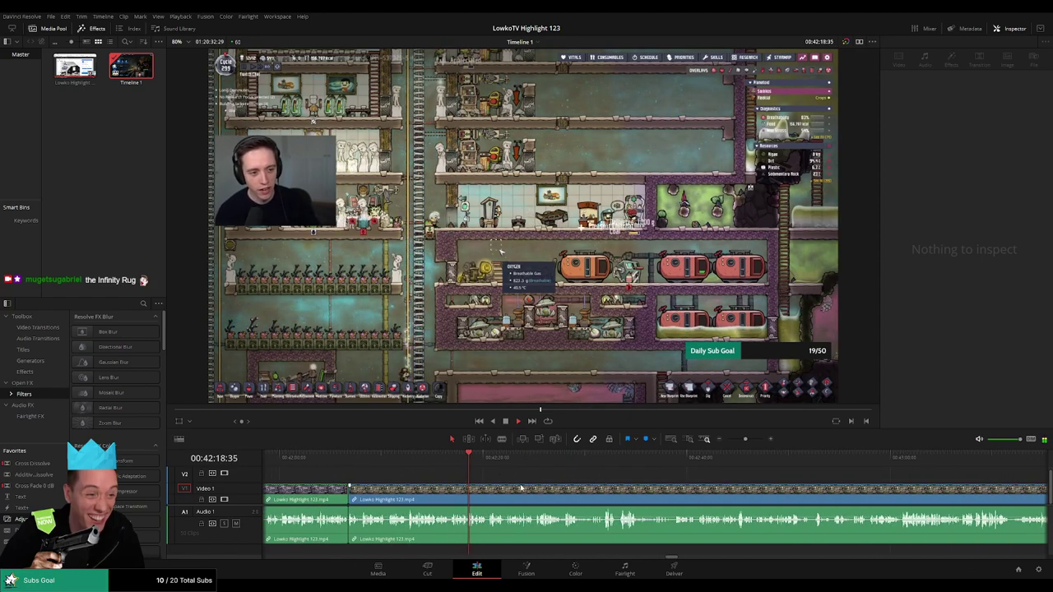
scroll(682, 486, left, 3)
scroll(683, 482, right, 2)
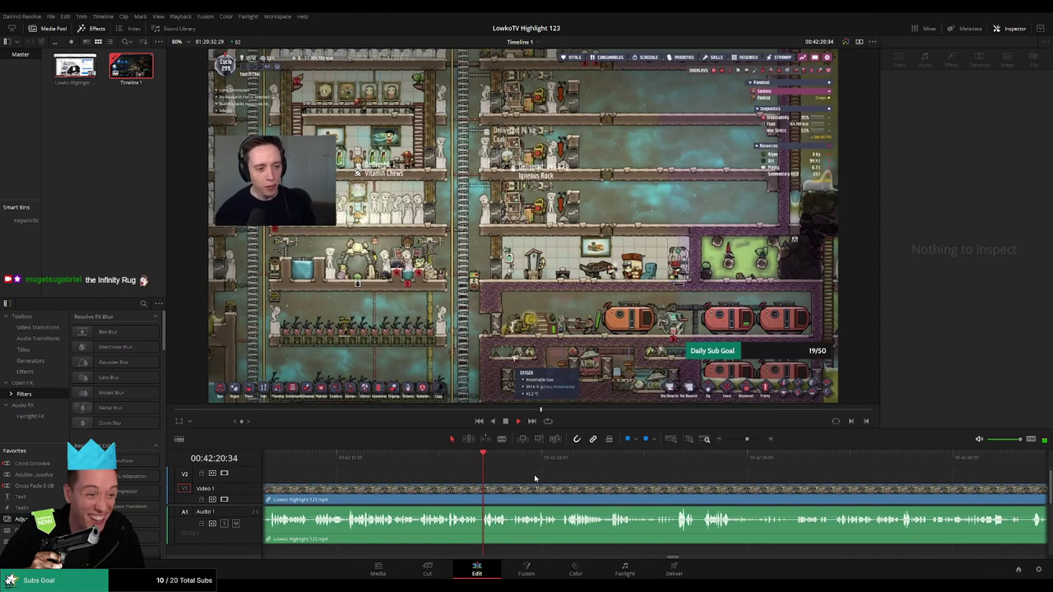
scroll(592, 484, right, 2)
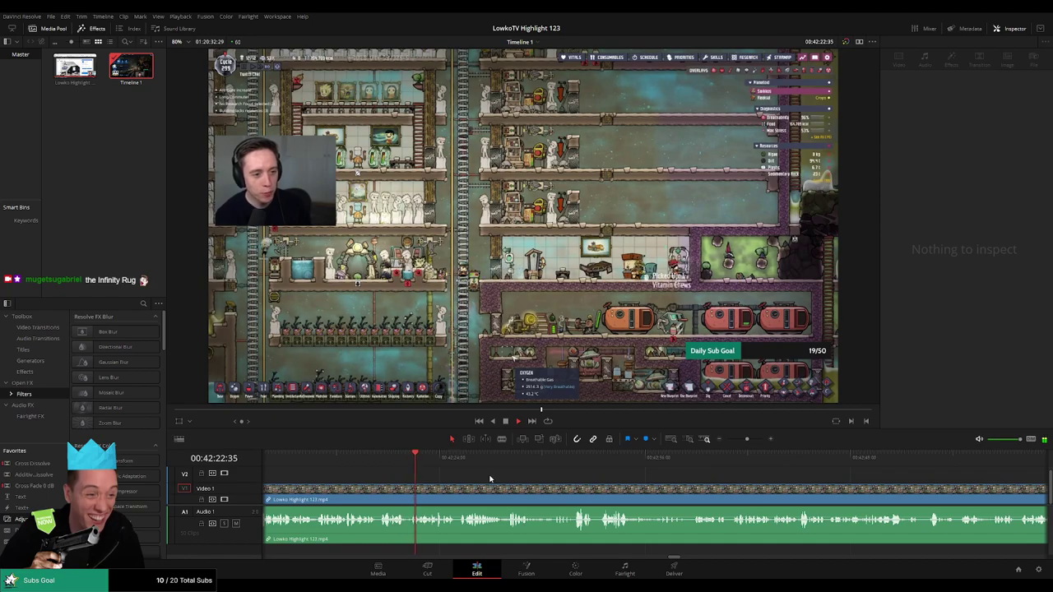
scroll(485, 479, right, 2)
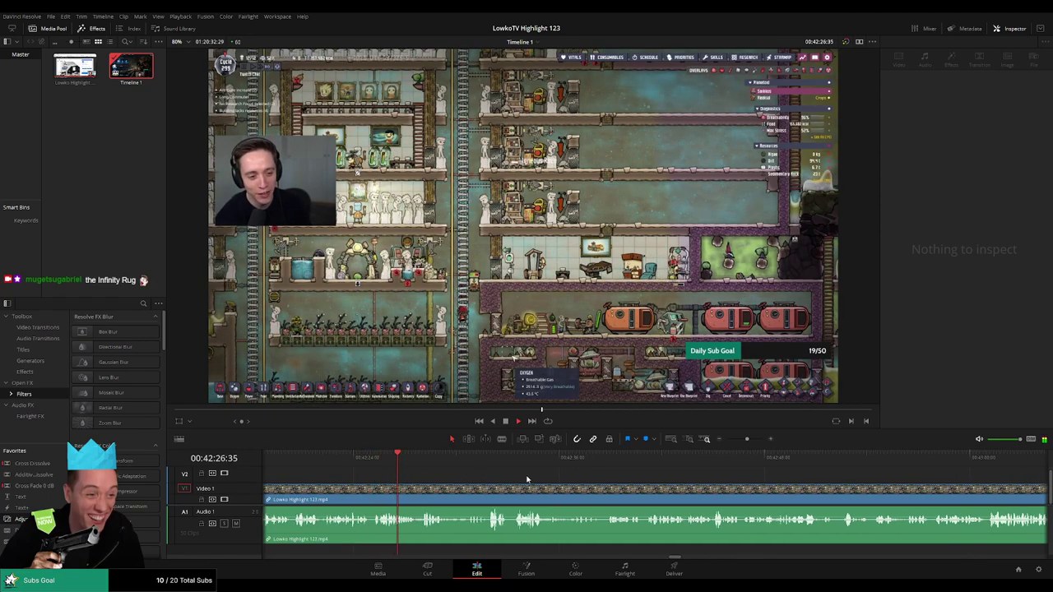
scroll(447, 472, right, 2)
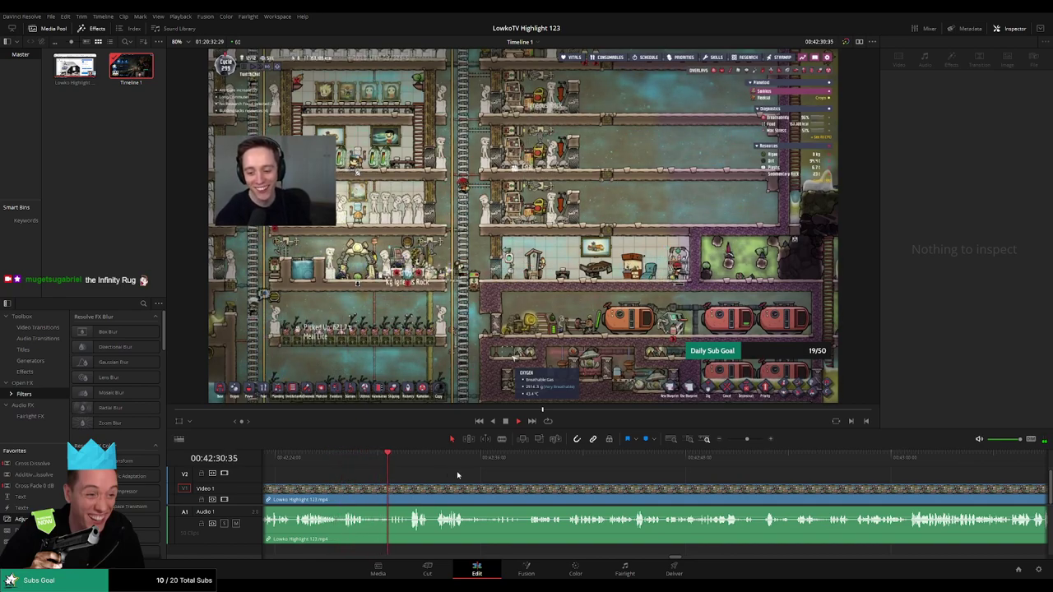
scroll(458, 475, right, 1)
scroll(444, 475, right, 1)
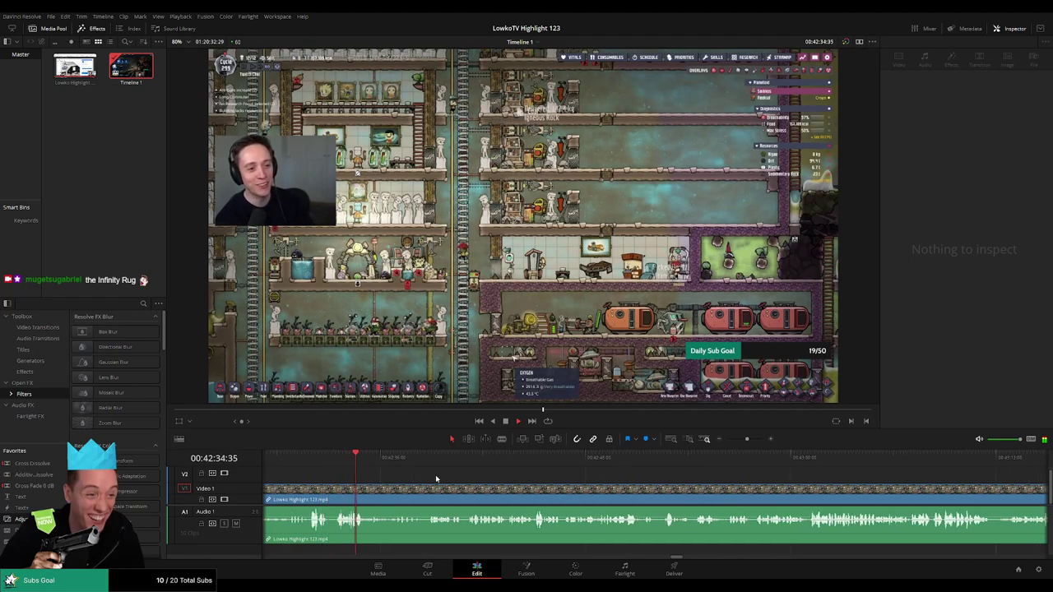
scroll(445, 470, right, 1)
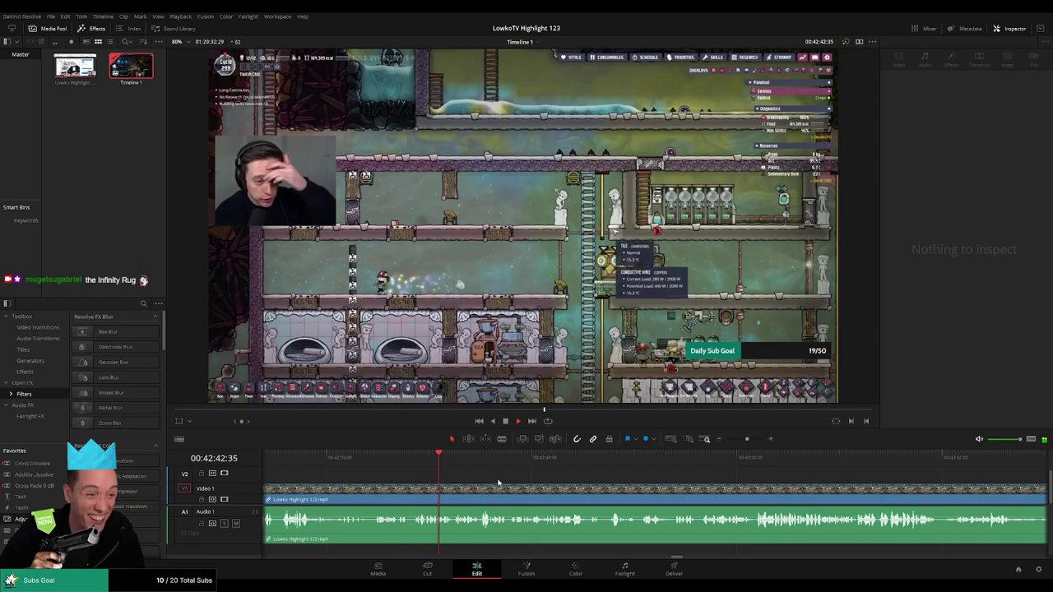
scroll(456, 476, right, 3)
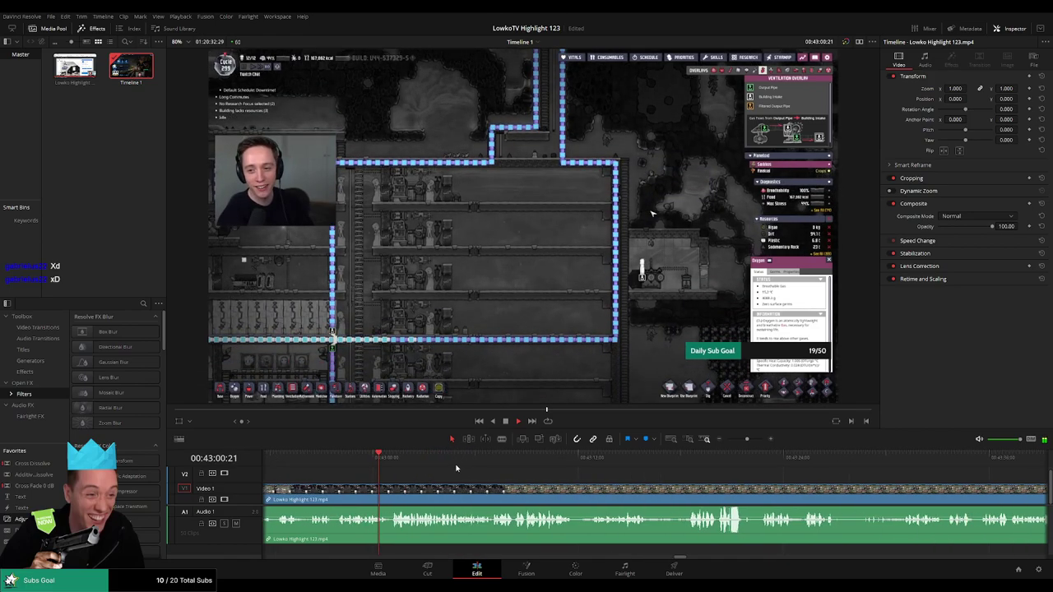
scroll(454, 475, right, 3)
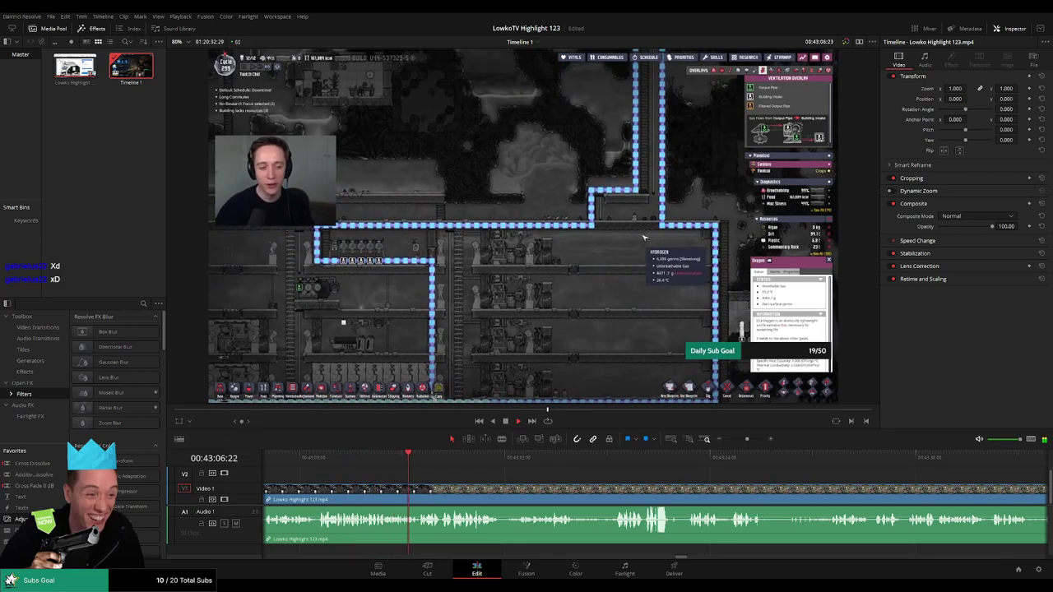
scroll(578, 486, right, 3)
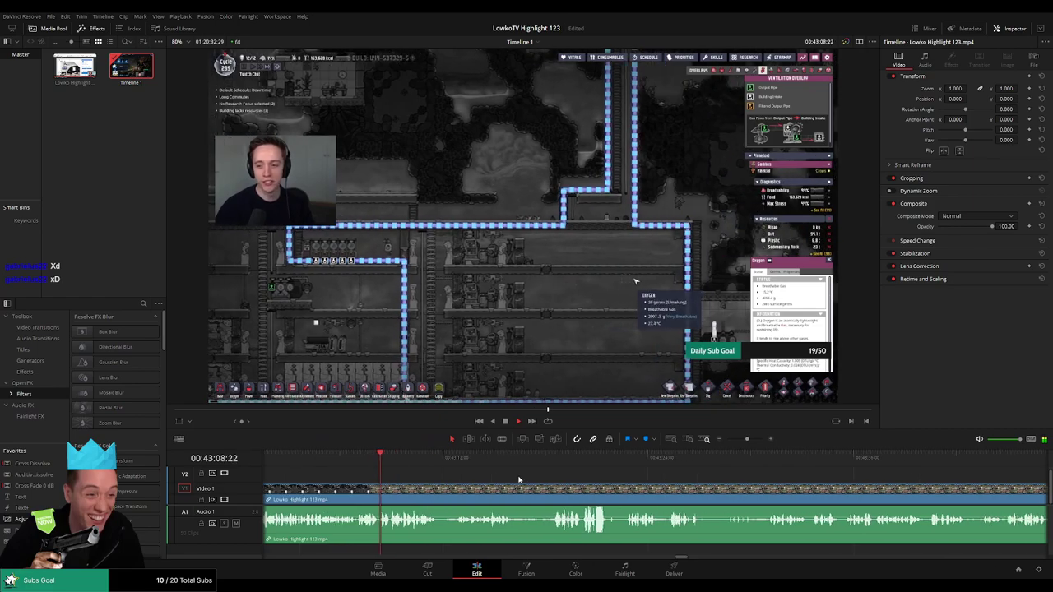
scroll(490, 478, right, 3)
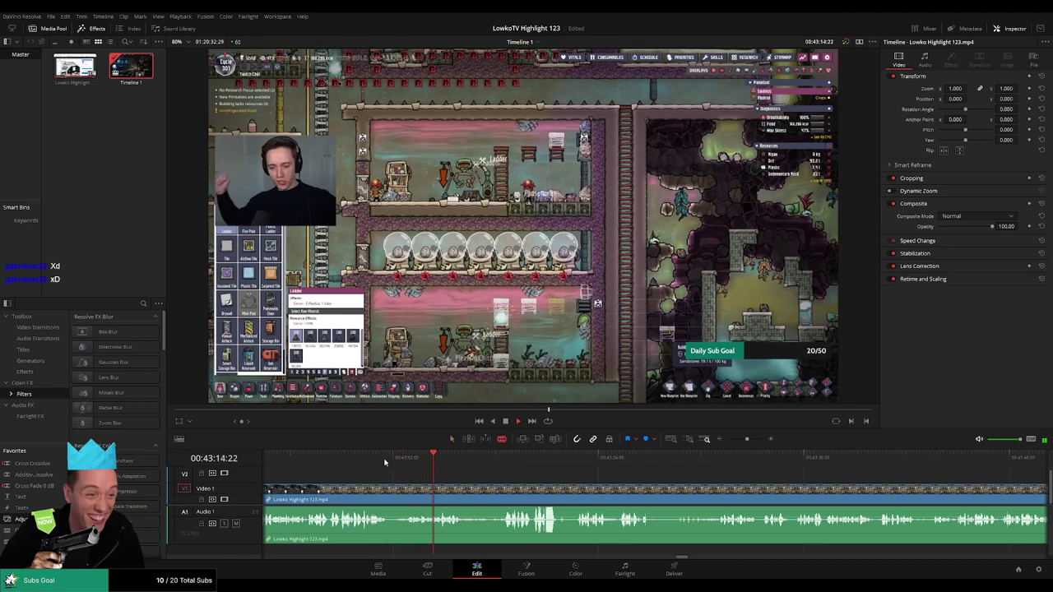
Blade the clip at 43:11:45 on video and audio, then return to the Selection tool and resume playback.
key(space)
click(692, 498)
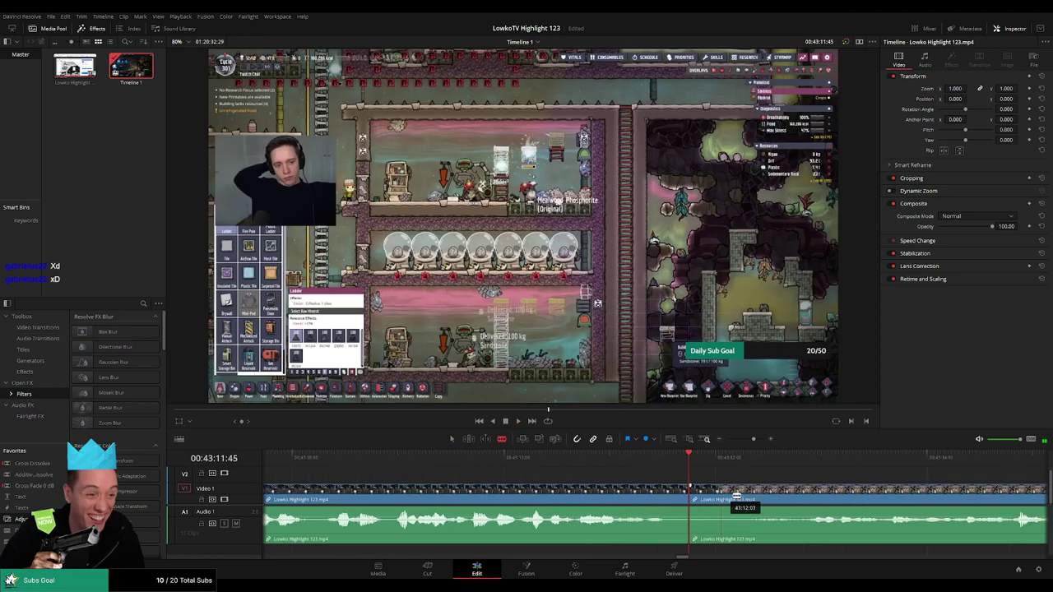
key(a)
key(space)
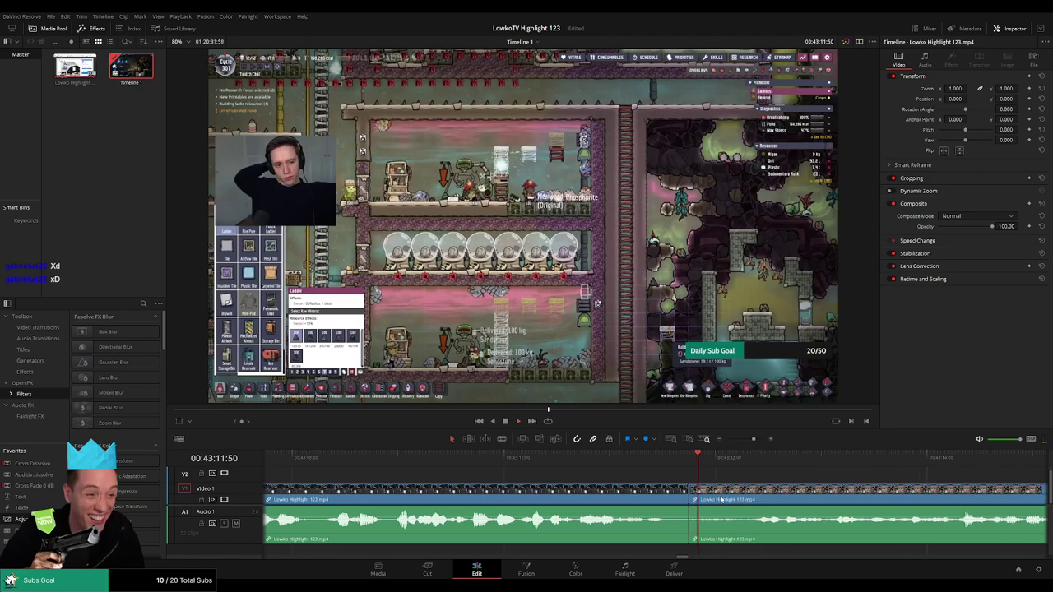
scroll(738, 492, down, 1)
scroll(738, 492, down, 3)
scroll(743, 492, down, 3)
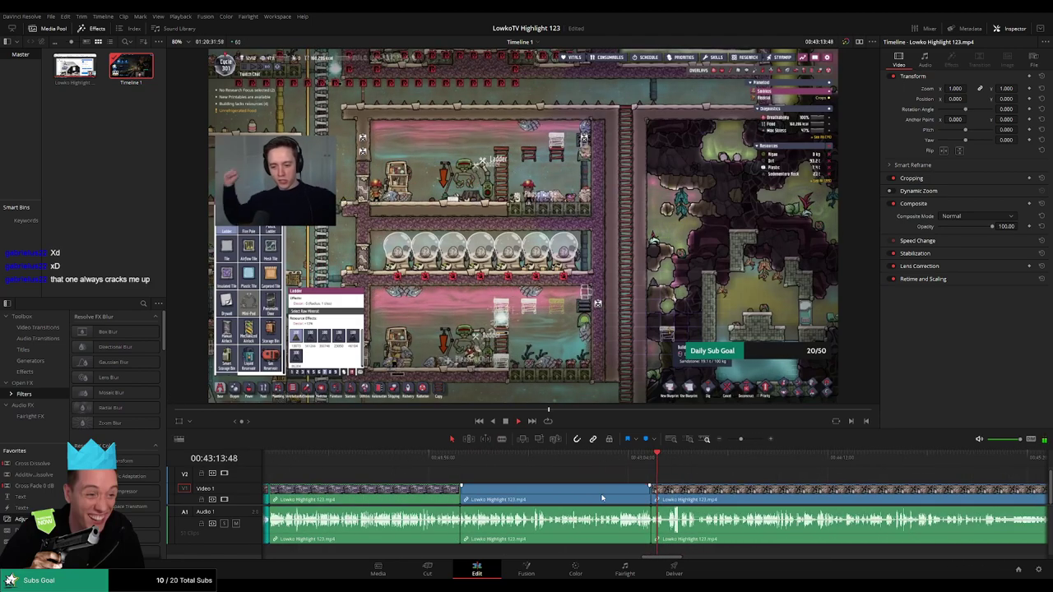
click(678, 478)
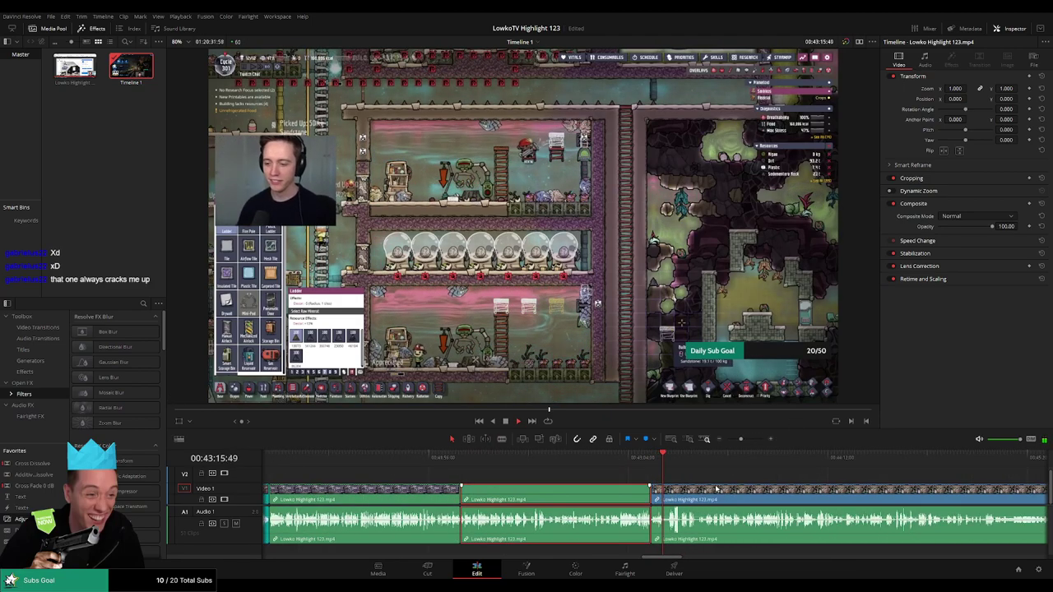
scroll(678, 484, down, 3)
scroll(678, 484, down, 3)
scroll(678, 483, up, 5)
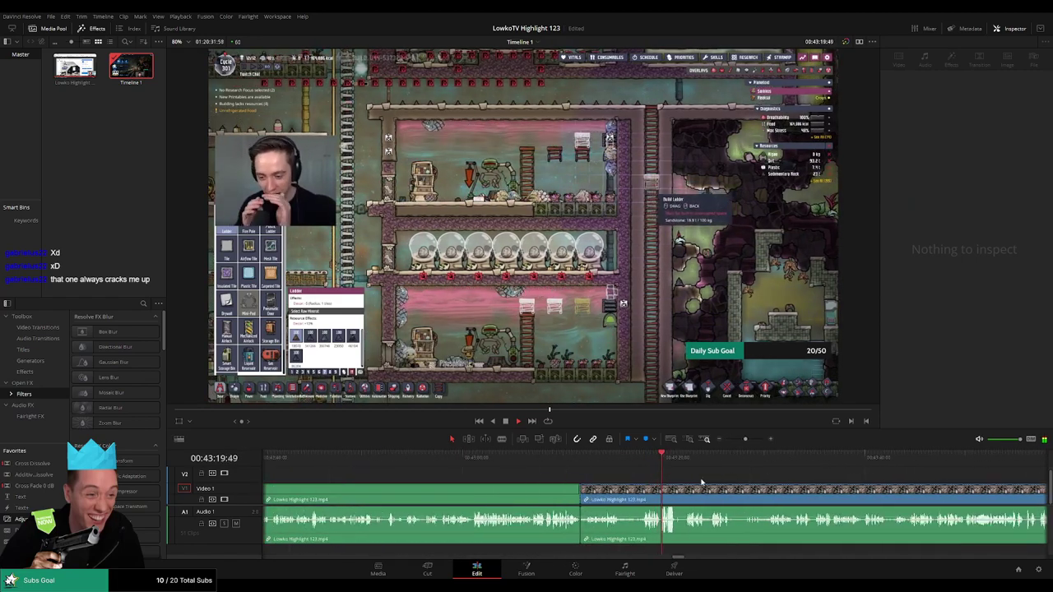
scroll(702, 482, right, 3)
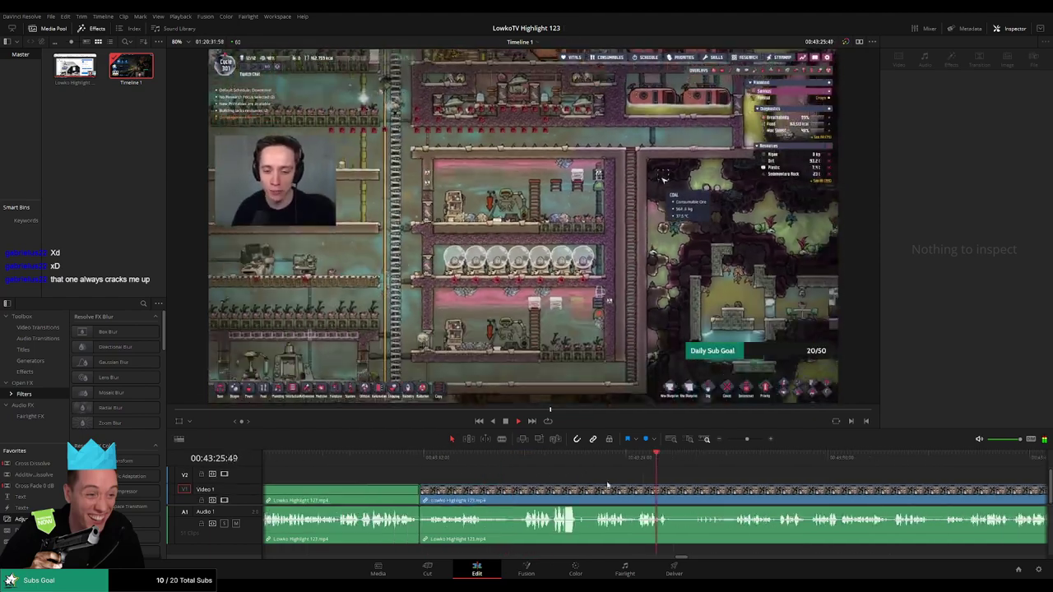
scroll(596, 477, right, 3)
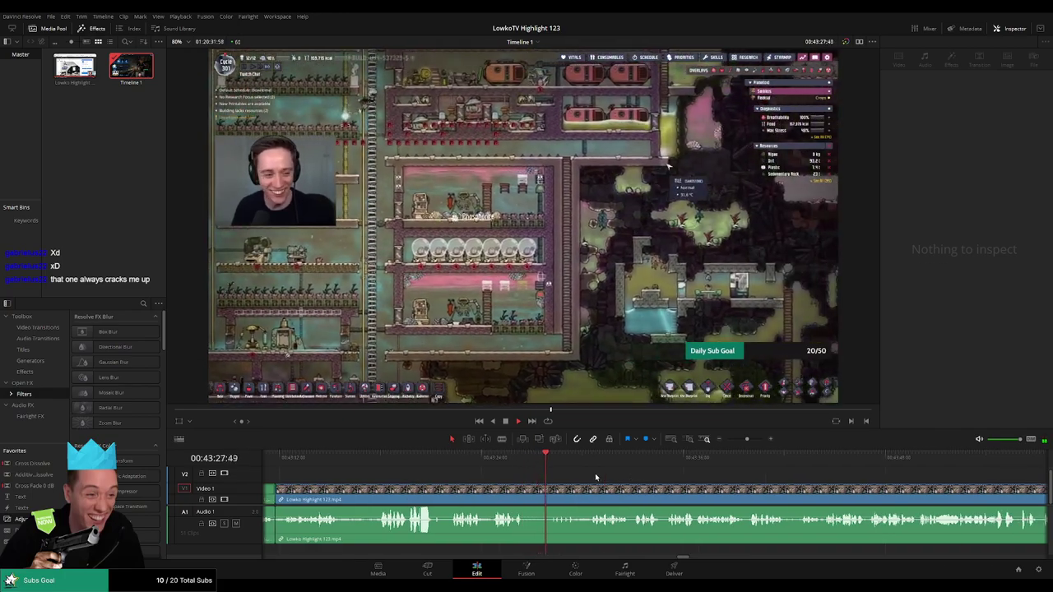
scroll(595, 475, right, 2)
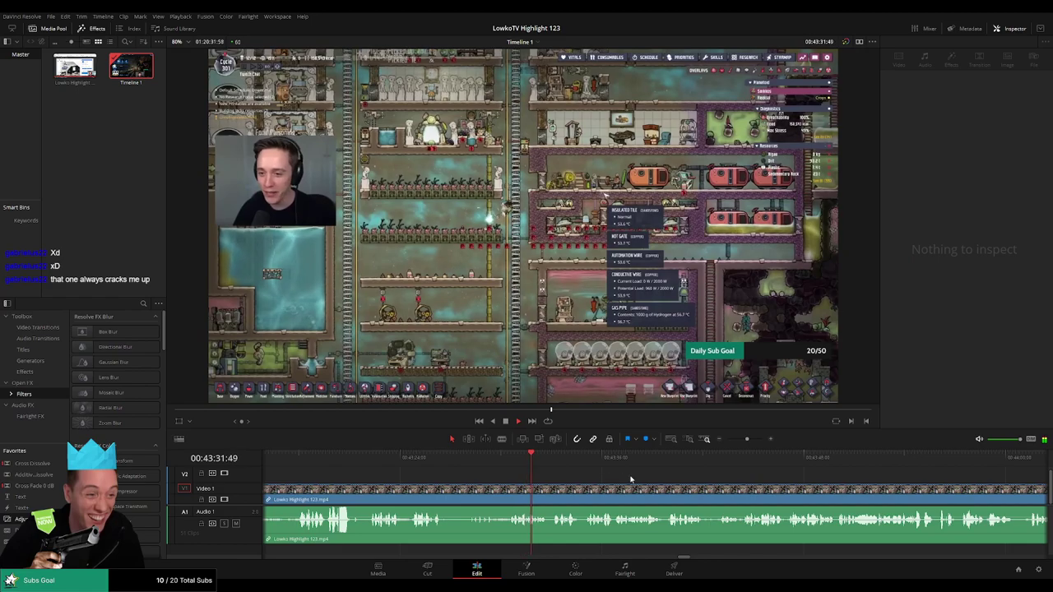
scroll(564, 475, right, 2)
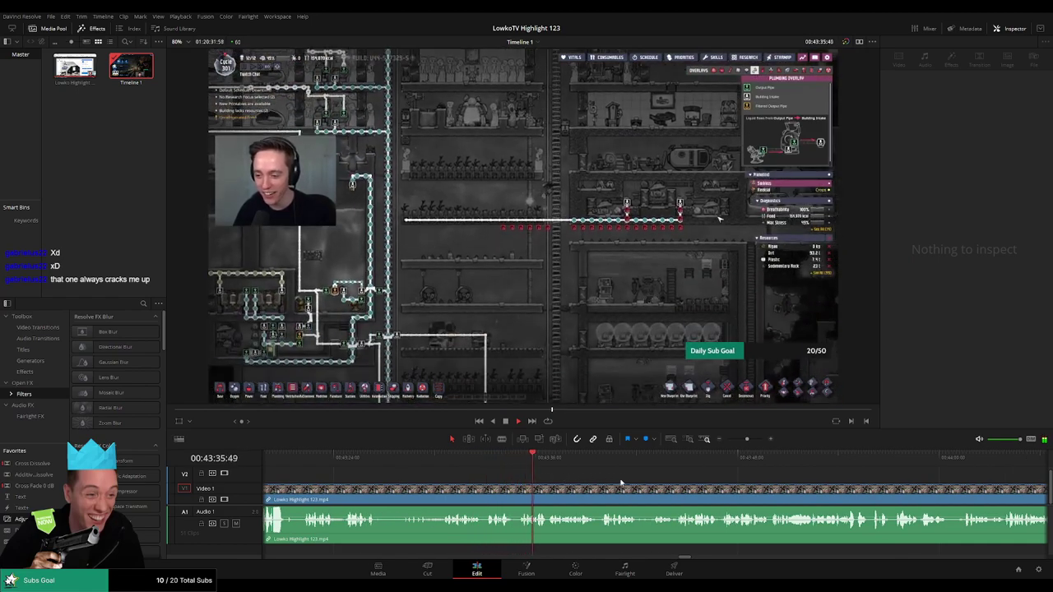
scroll(535, 478, right, 2)
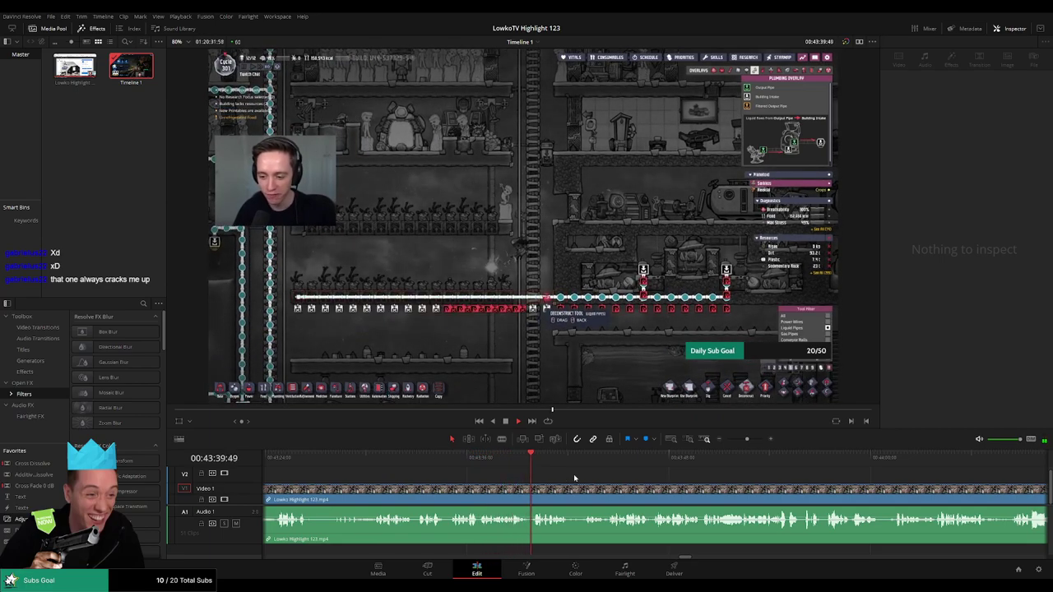
scroll(574, 474, right, 4)
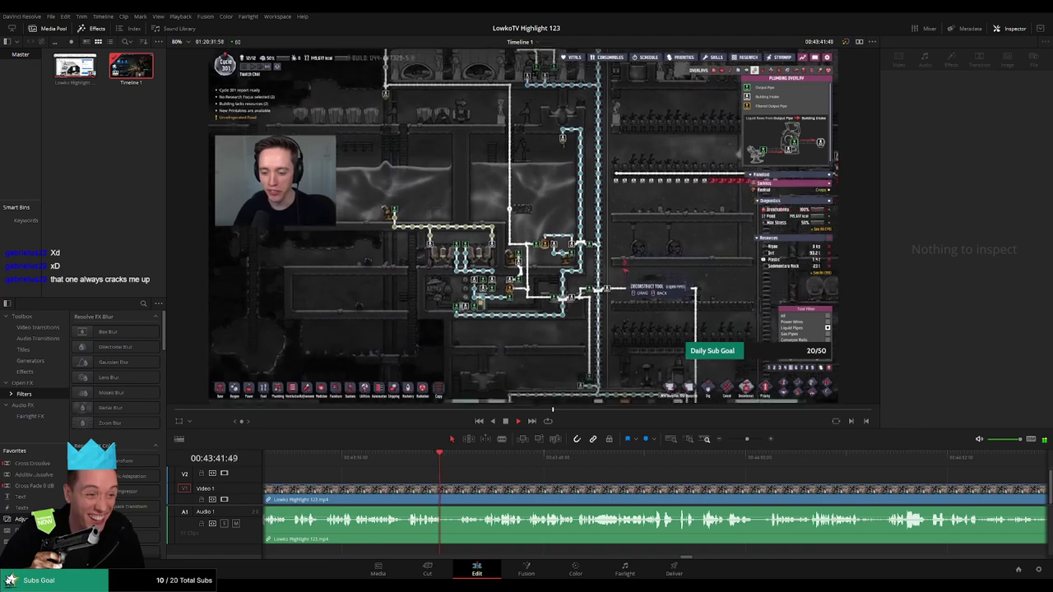
scroll(450, 471, right, 2)
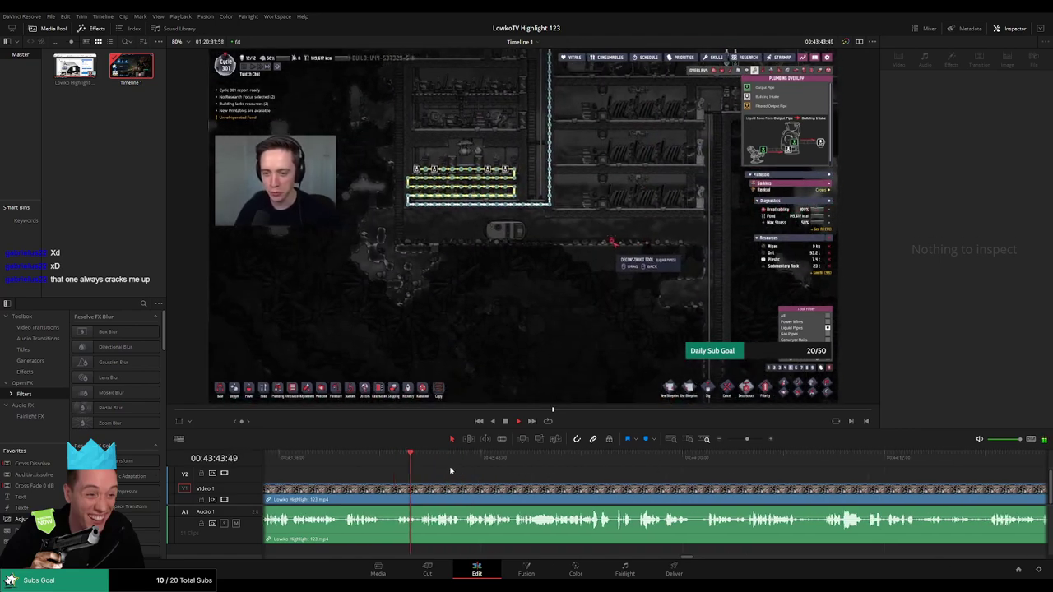
scroll(450, 471, right, 1)
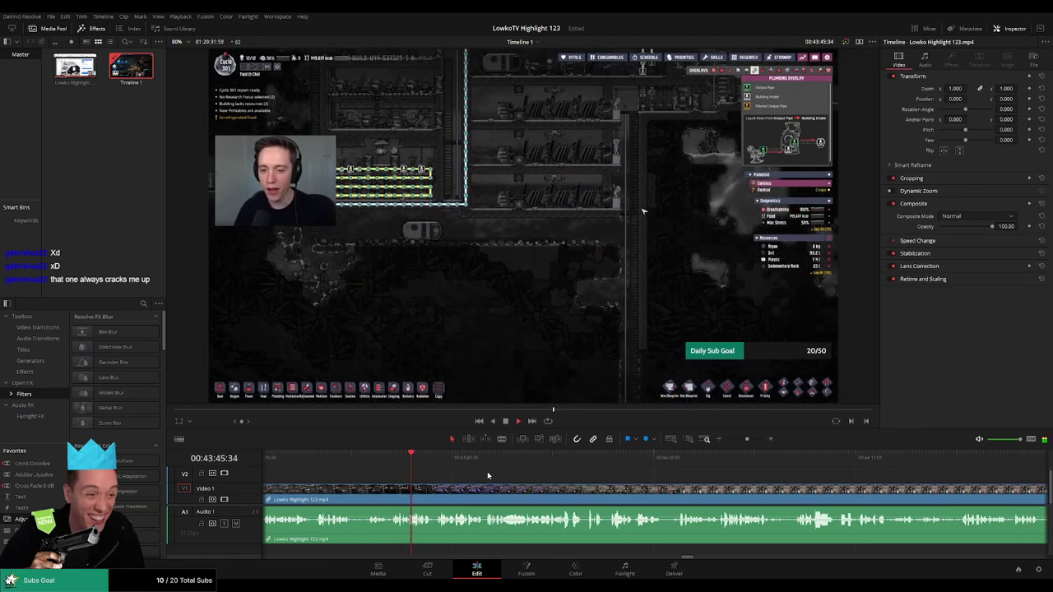
scroll(494, 481, right, 1)
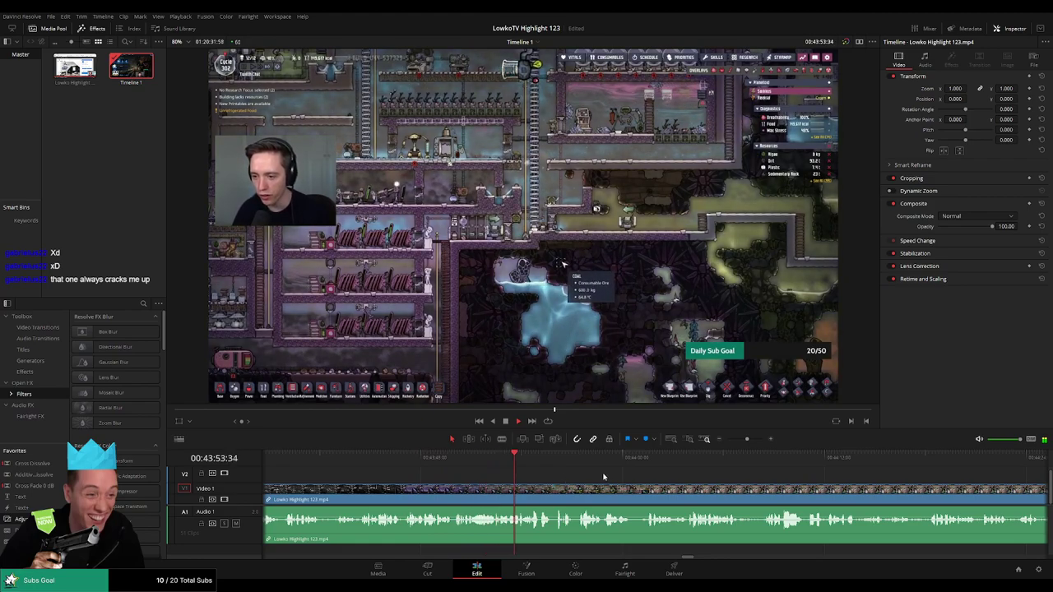
scroll(464, 460, right, 3)
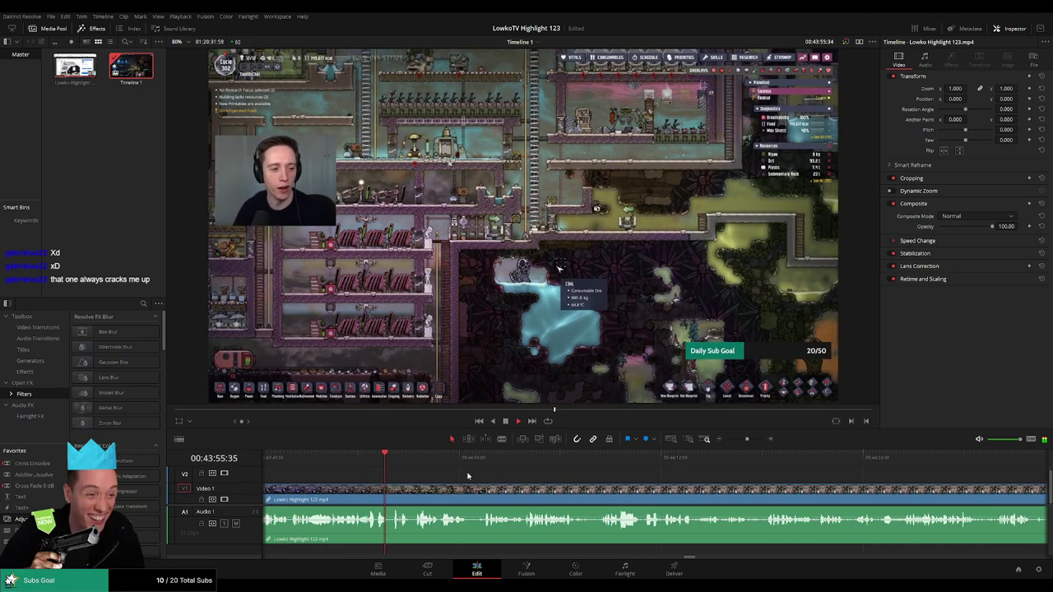
scroll(468, 476, right, 1)
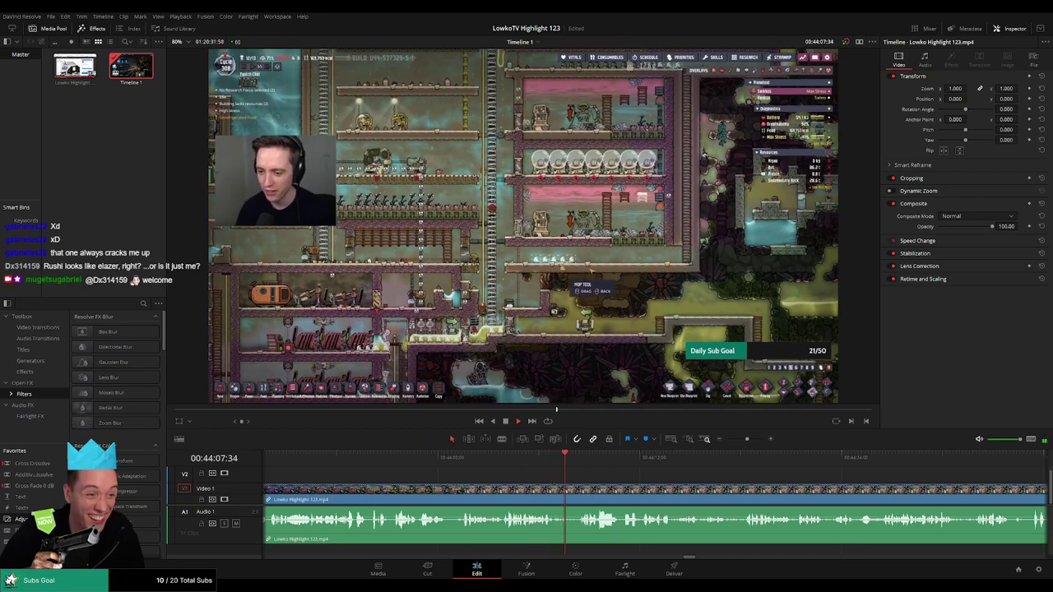
Move the playhead to about 44:00:33, nudge it a frame, and split the clip with Ctrl+B.
drag(565, 454, 449, 497)
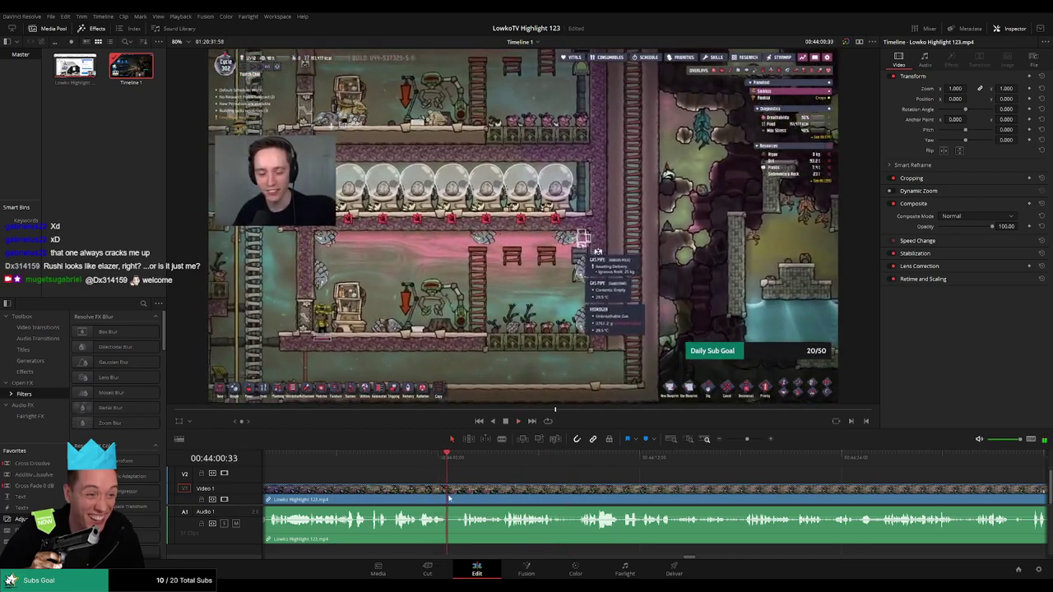
key(Right)
key(Right)
key(Right)
key(ctrl+b)
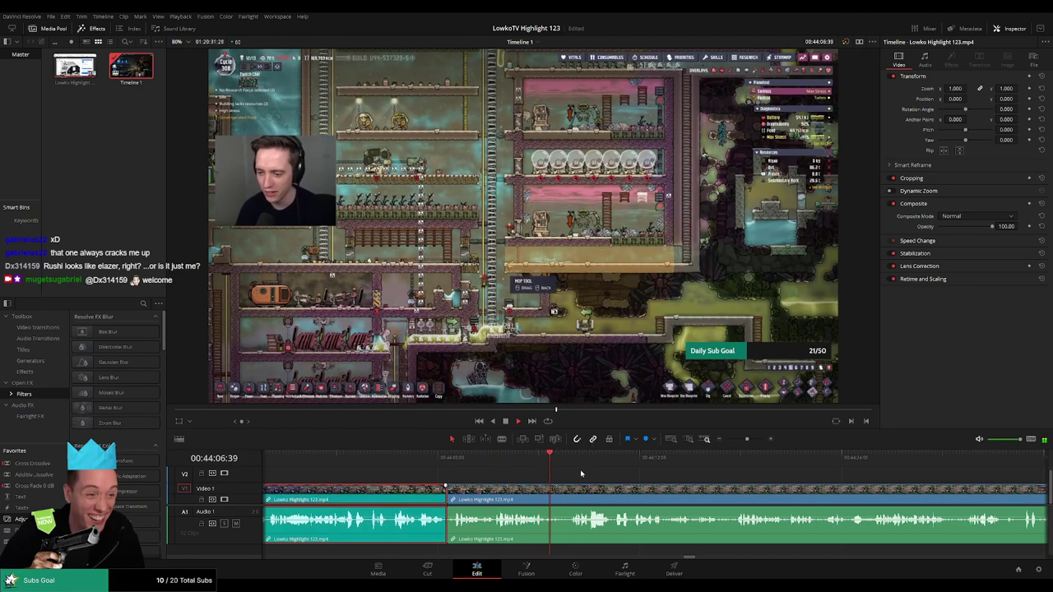
click(585, 473)
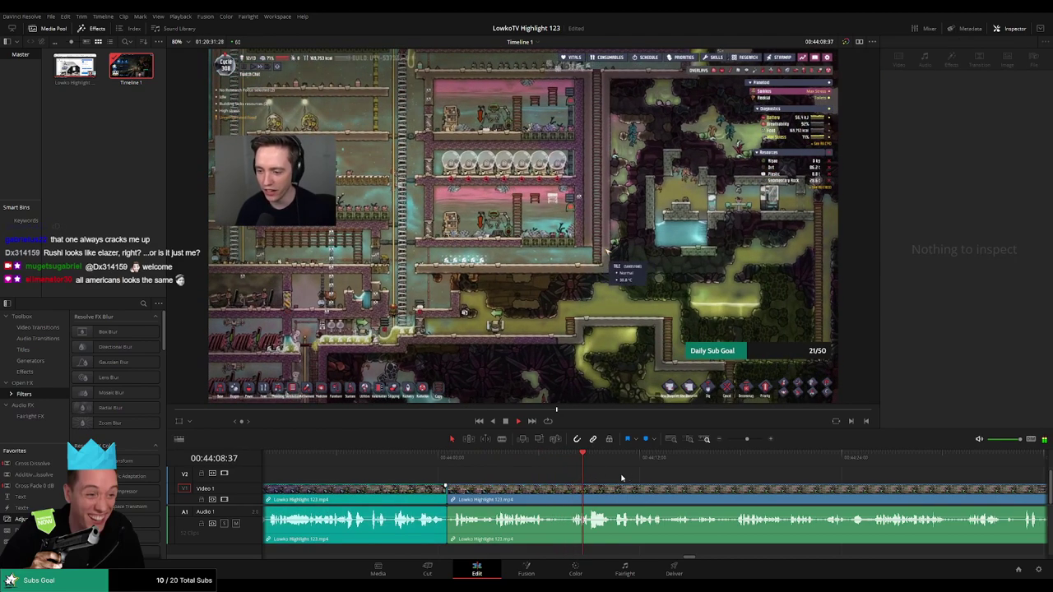
scroll(464, 471, right, 3)
scroll(436, 470, right, 2)
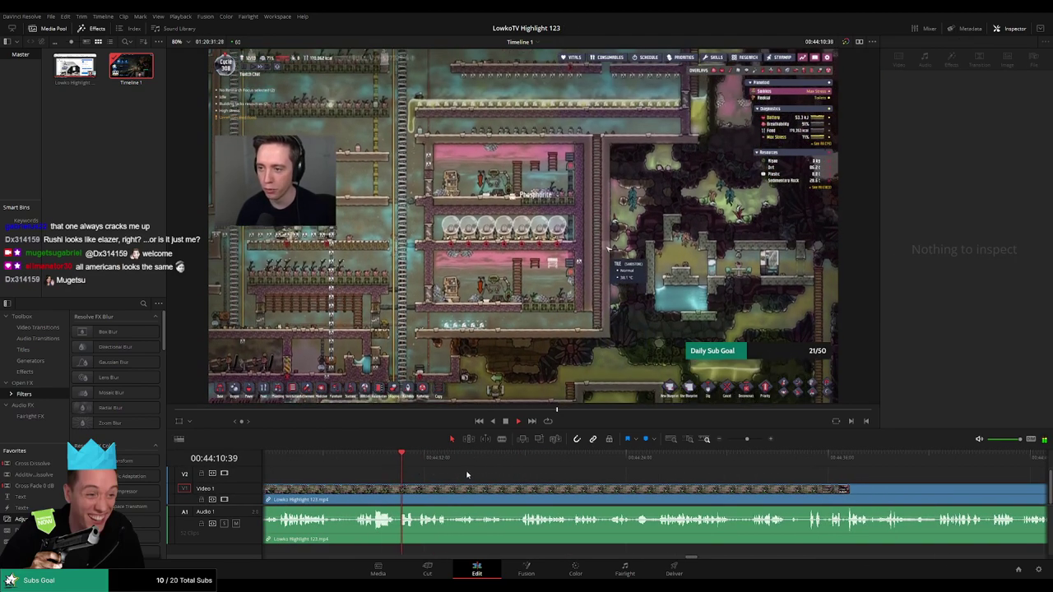
key(space)
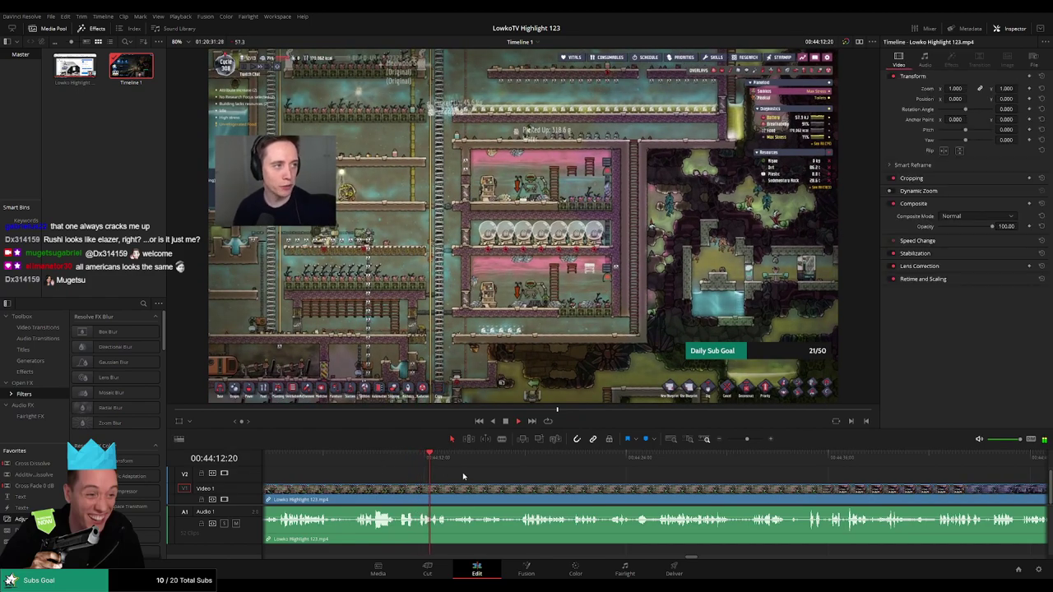
scroll(449, 471, right, 2)
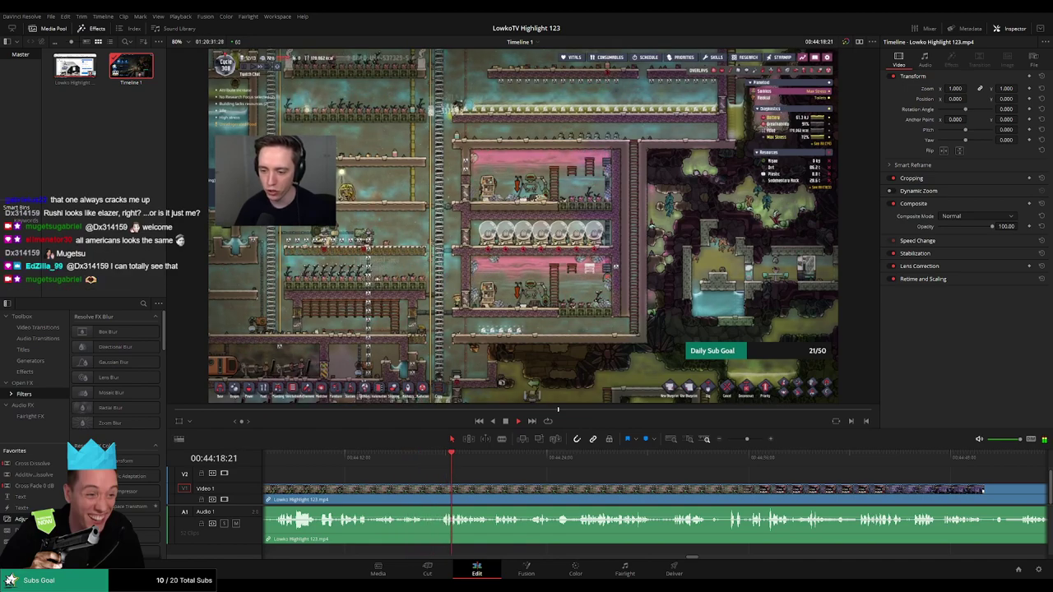
scroll(477, 476, right, 2)
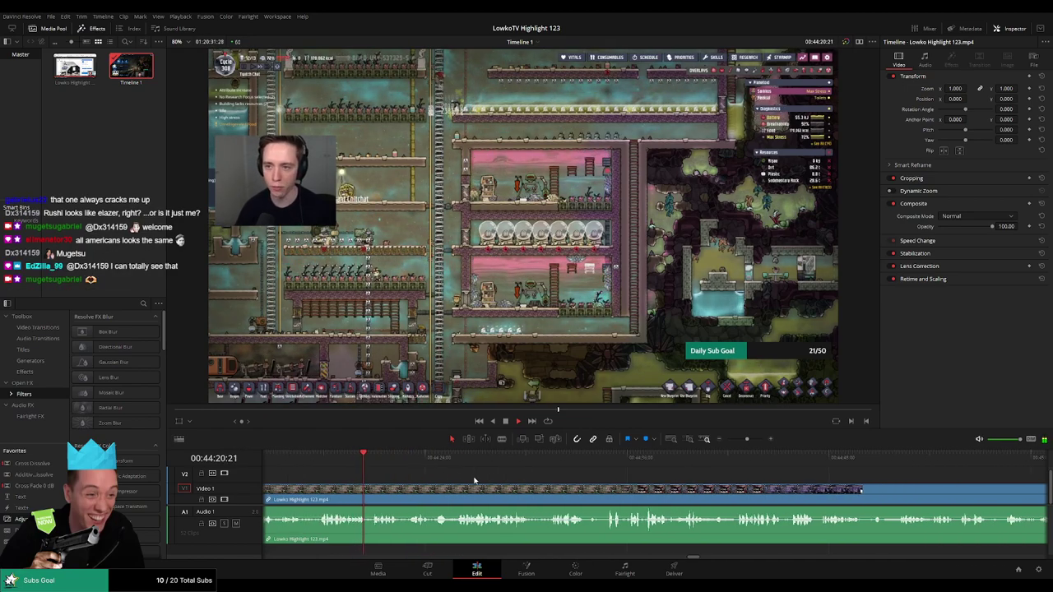
scroll(474, 481, right, 1)
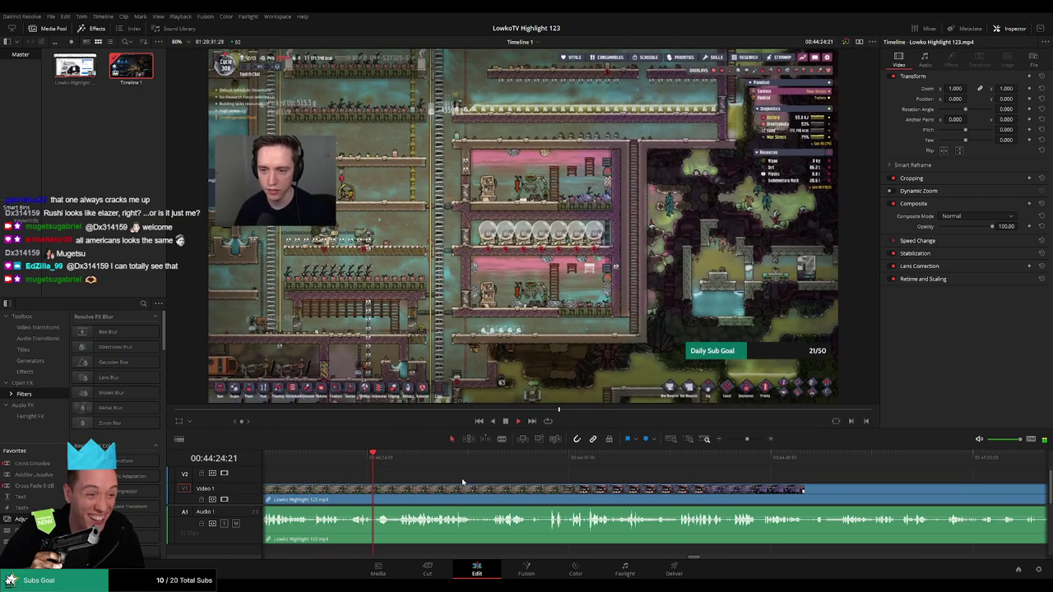
scroll(448, 479, right, 1)
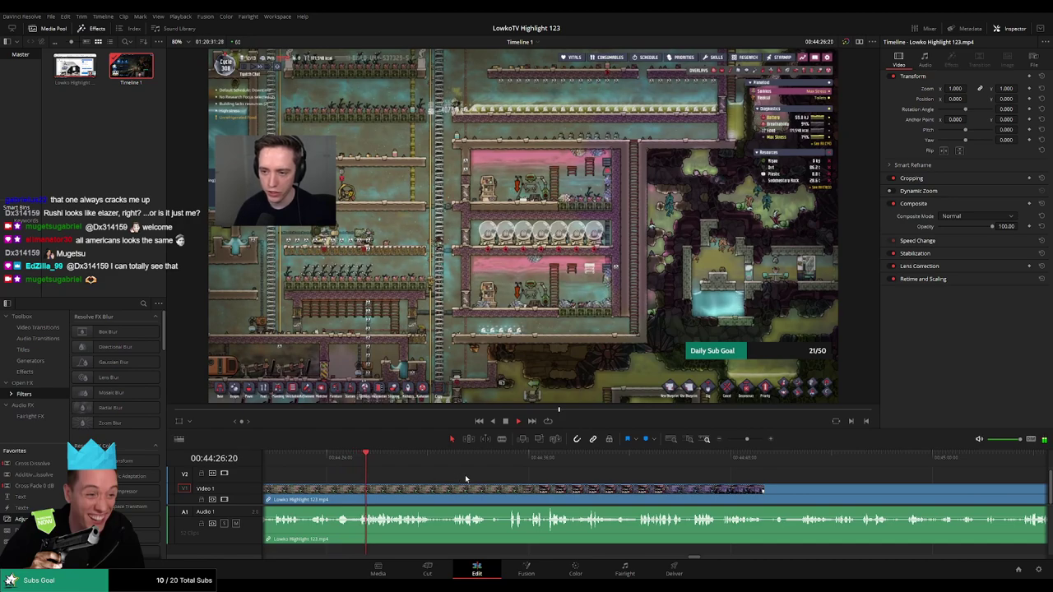
scroll(412, 469, right, 1)
scroll(411, 473, right, 1)
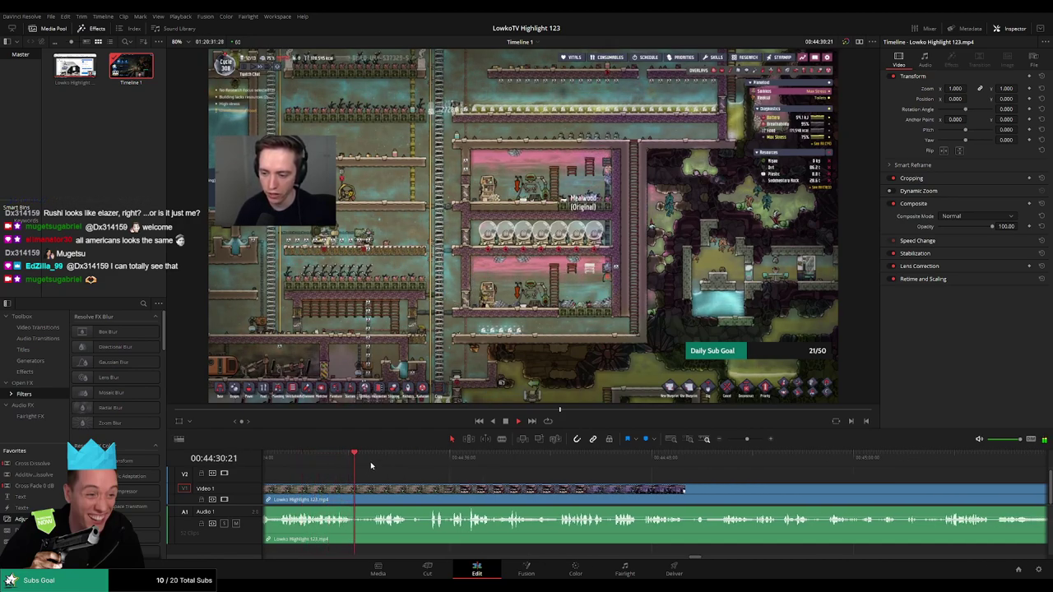
click(374, 465)
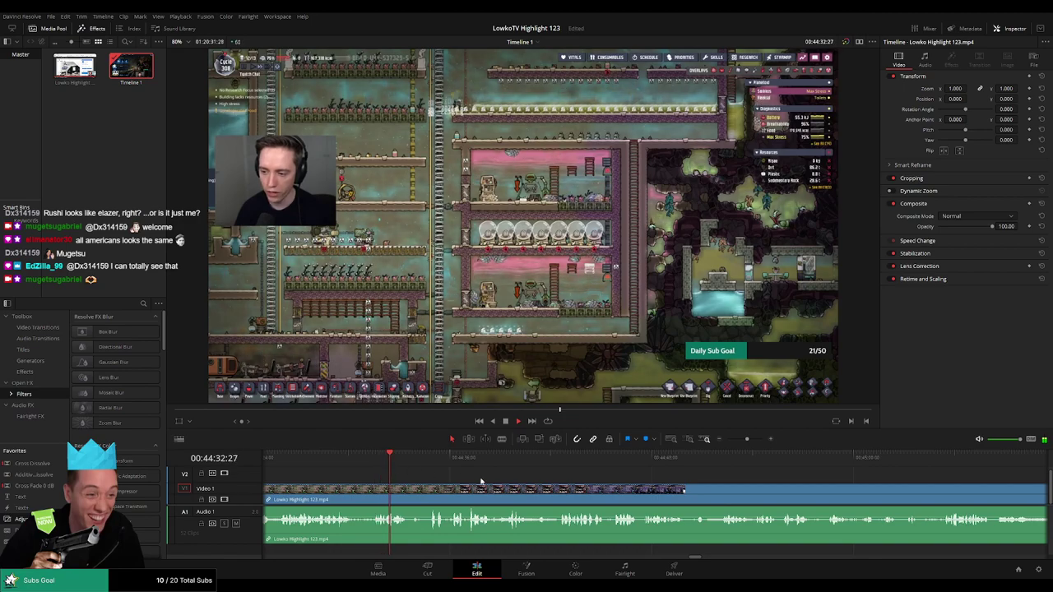
scroll(416, 470, right, 1)
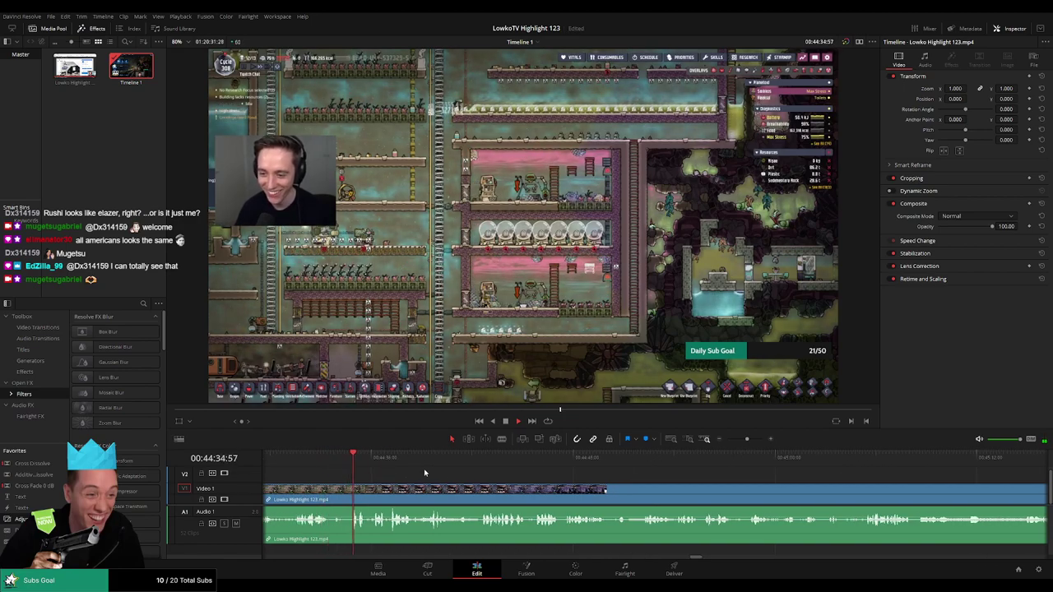
scroll(423, 473, right, 1)
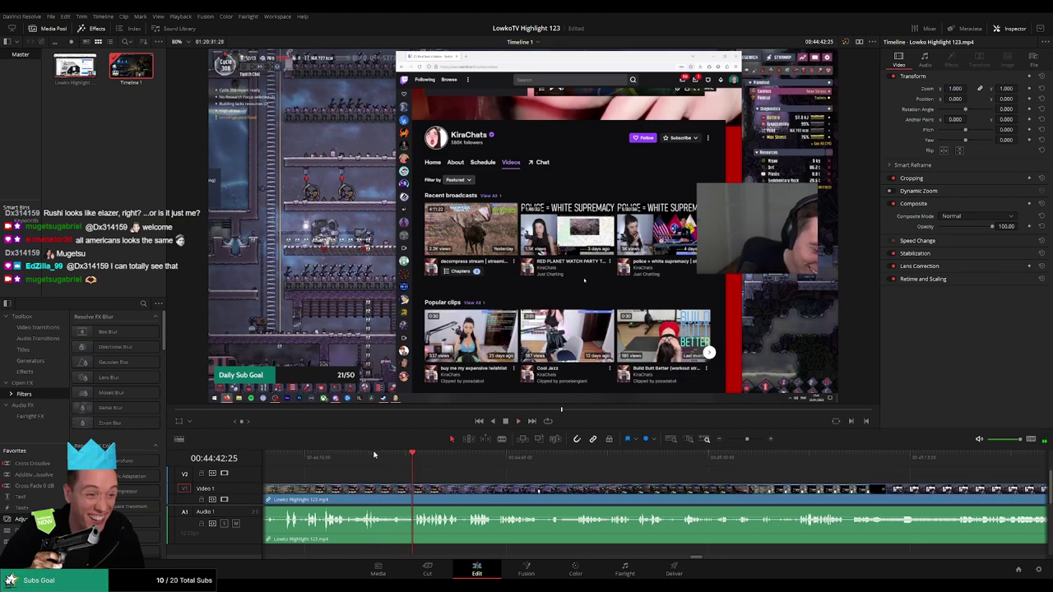
drag(395, 458, 353, 454)
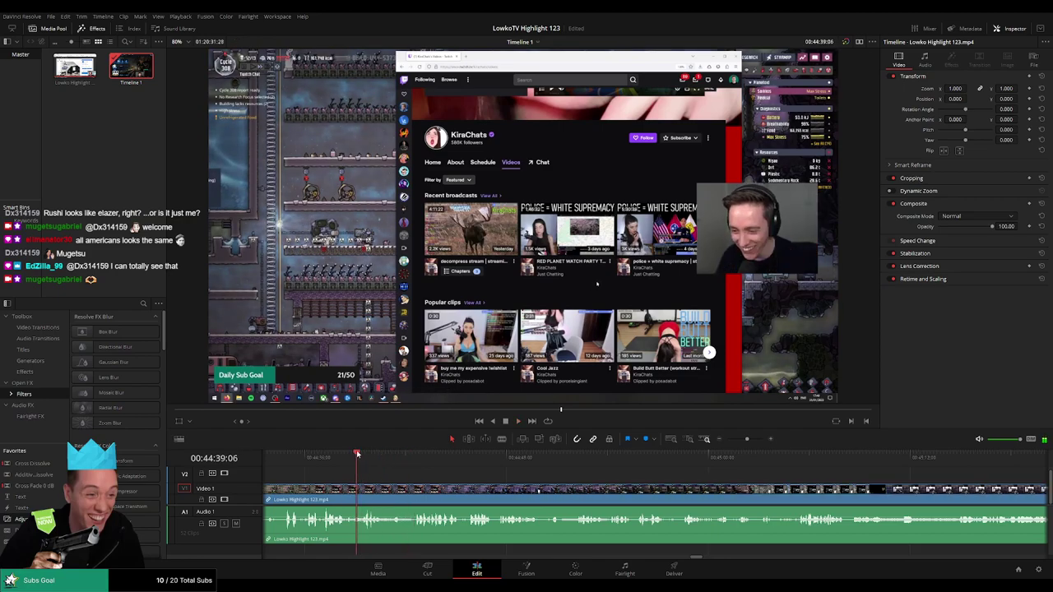
drag(123, 475, 358, 479)
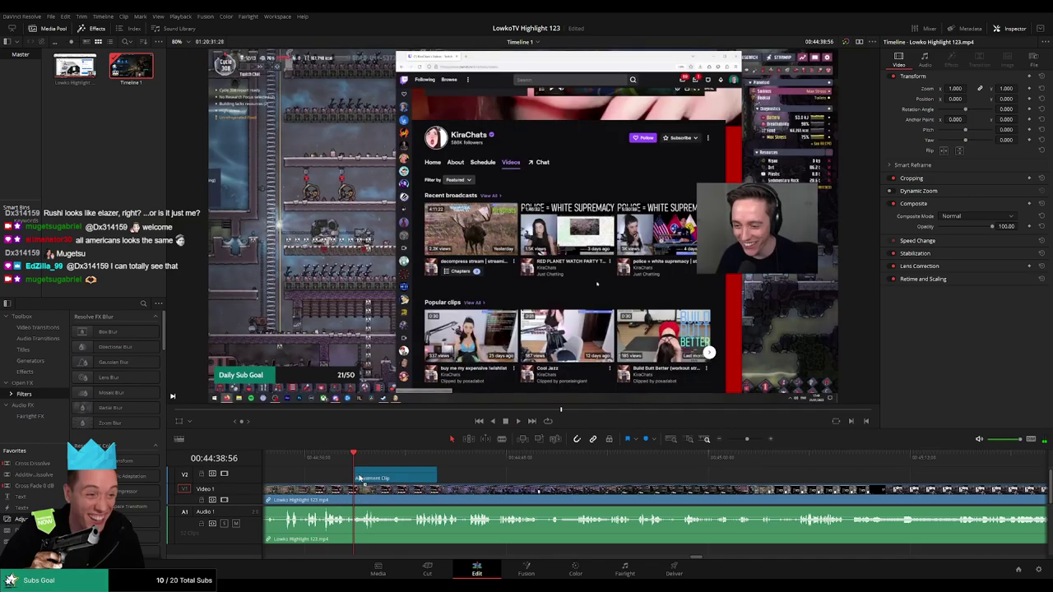
drag(955, 88, 968, 99)
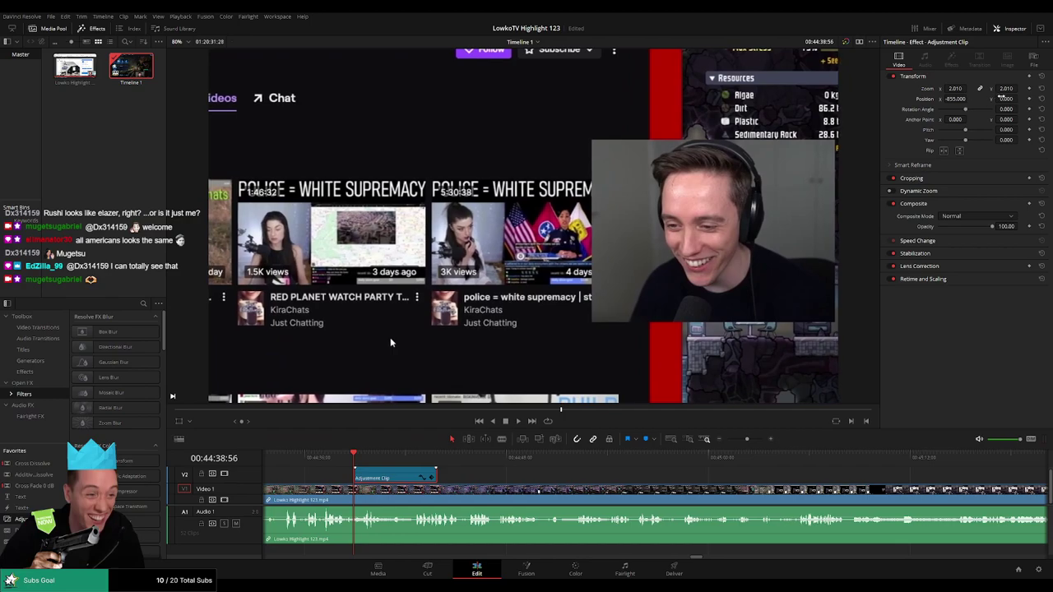
drag(390, 337, 390, 283)
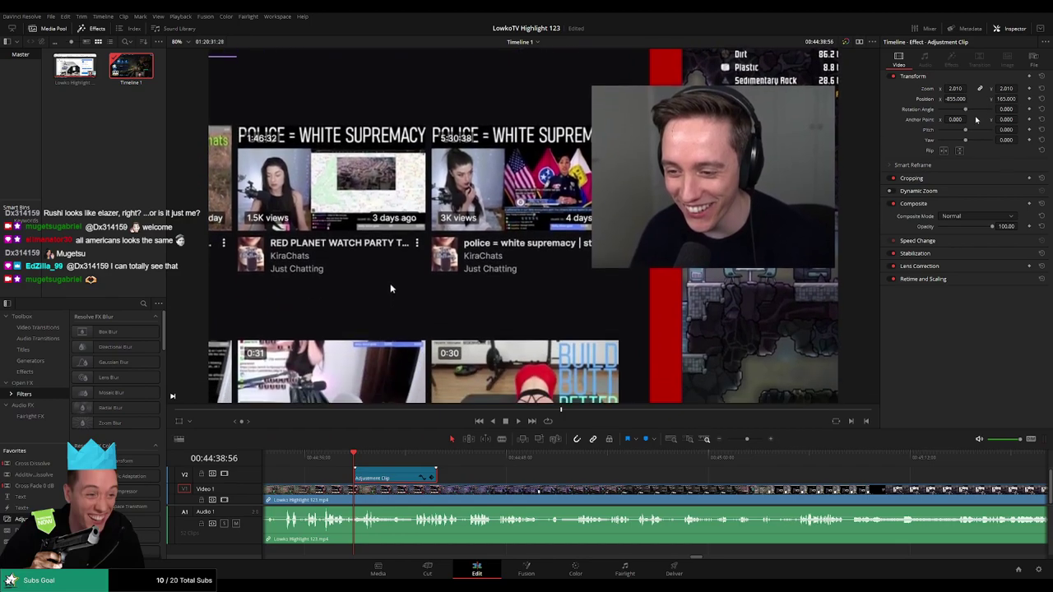
key(space)
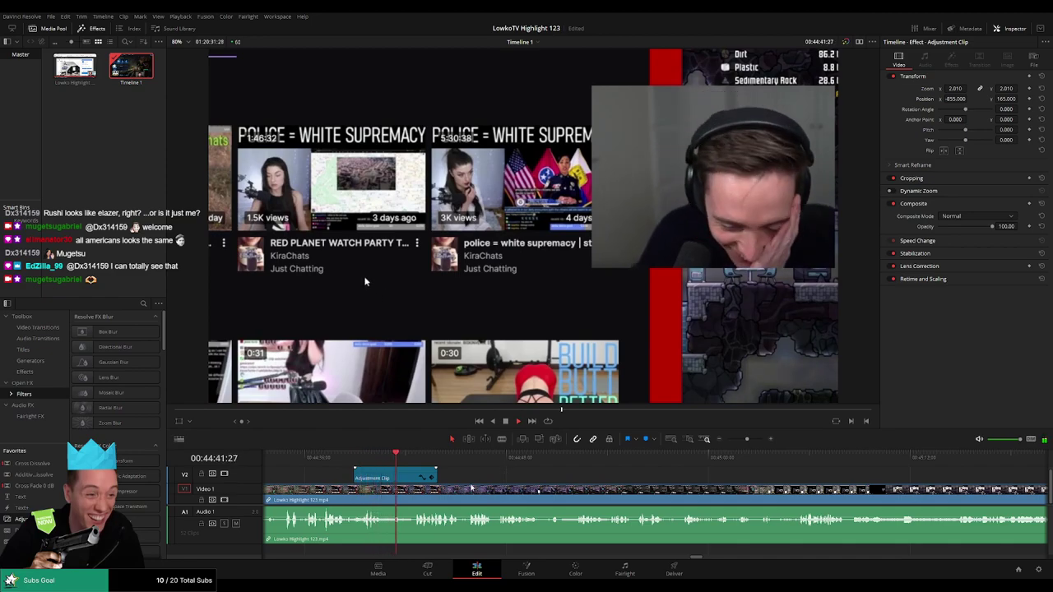
scroll(431, 478, up, 1)
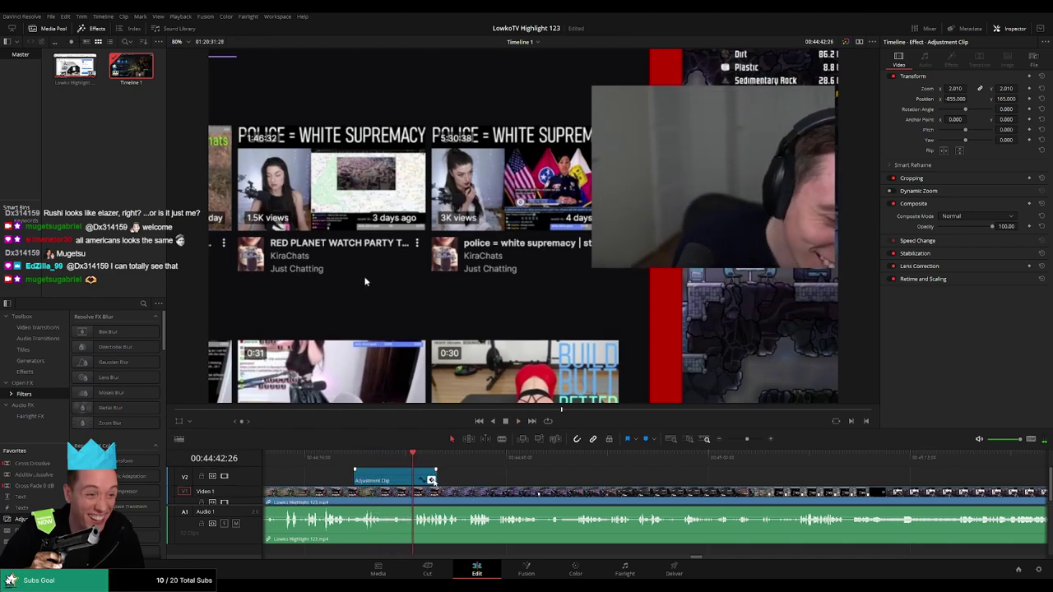
drag(436, 475, 413, 475)
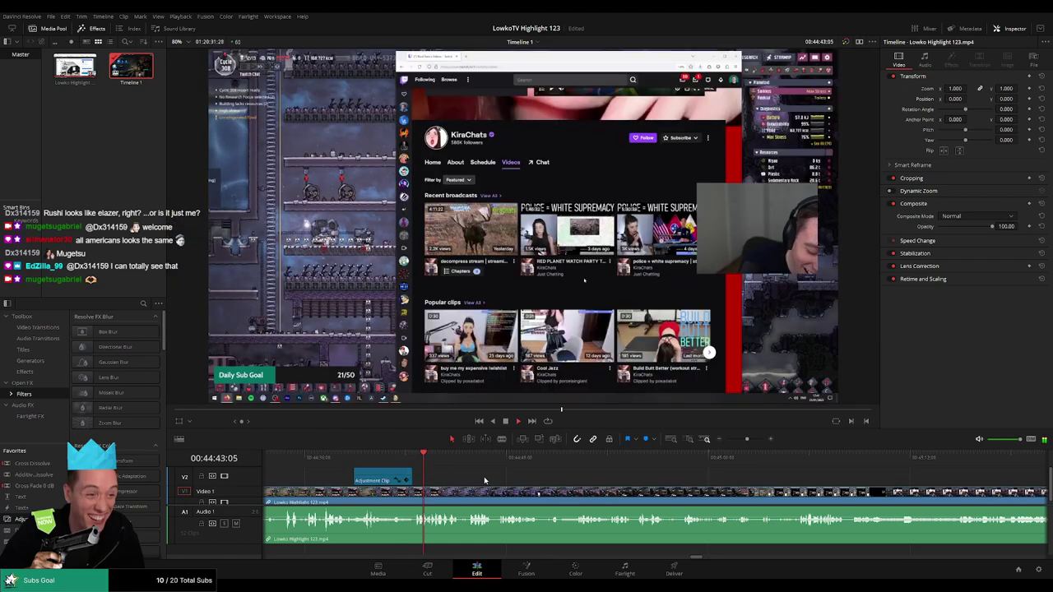
scroll(469, 479, right, 2)
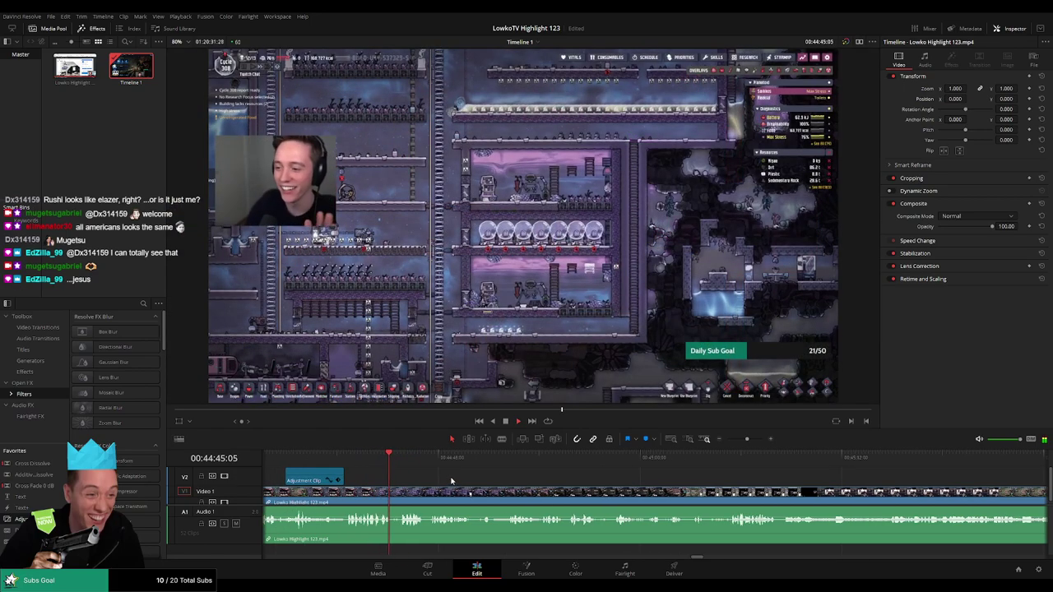
key(Up)
key(Up)
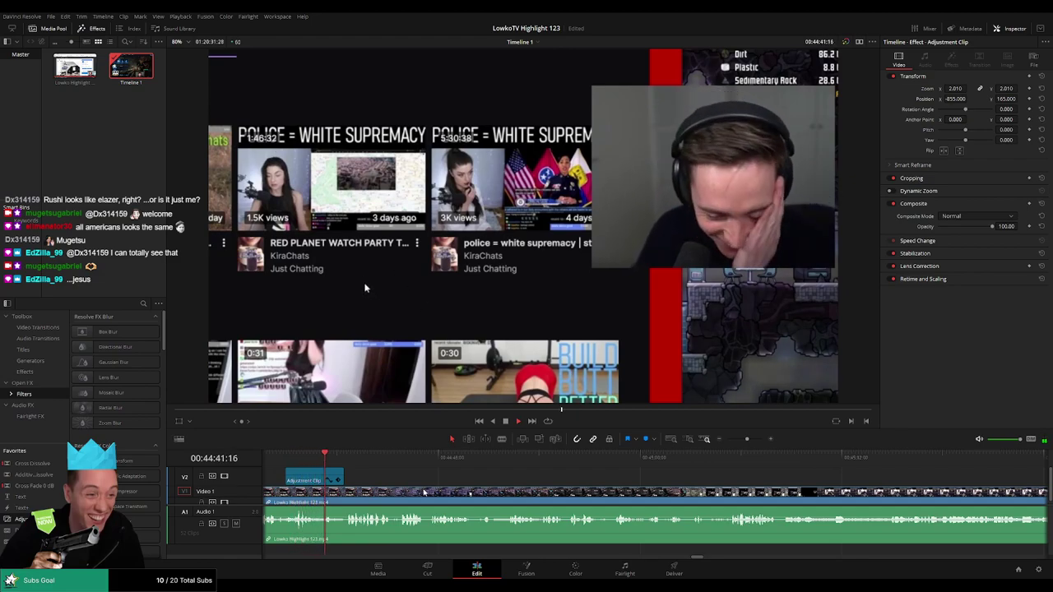
scroll(405, 476, right, 1)
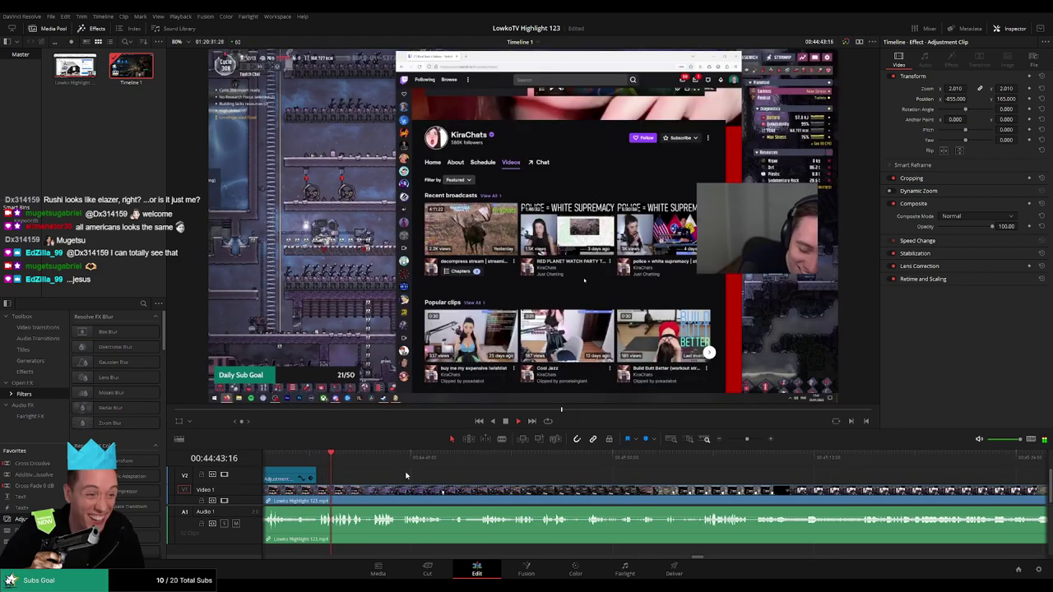
scroll(438, 479, right, 1)
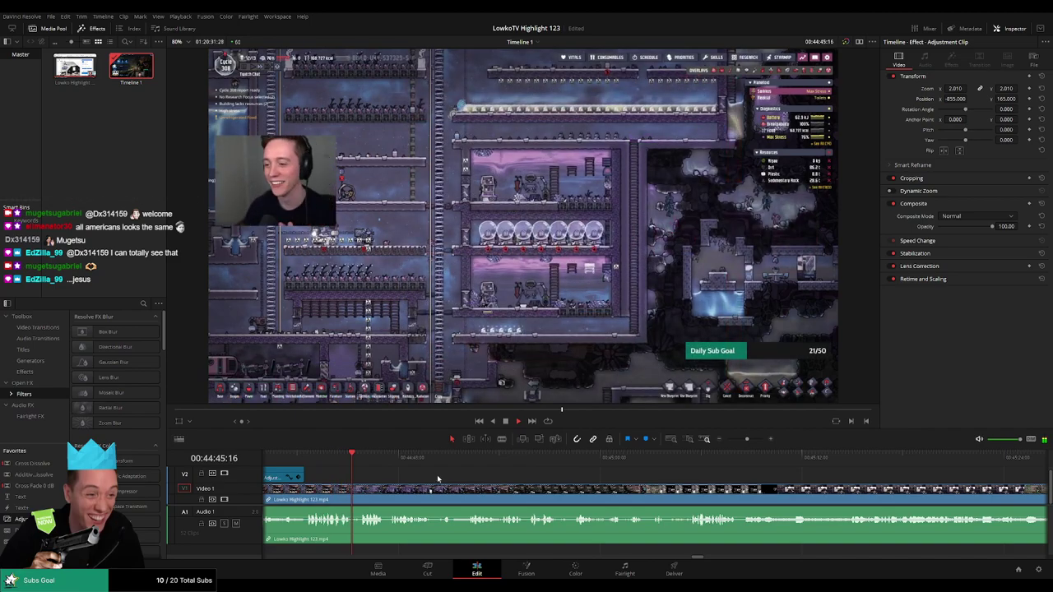
scroll(438, 479, right, 2)
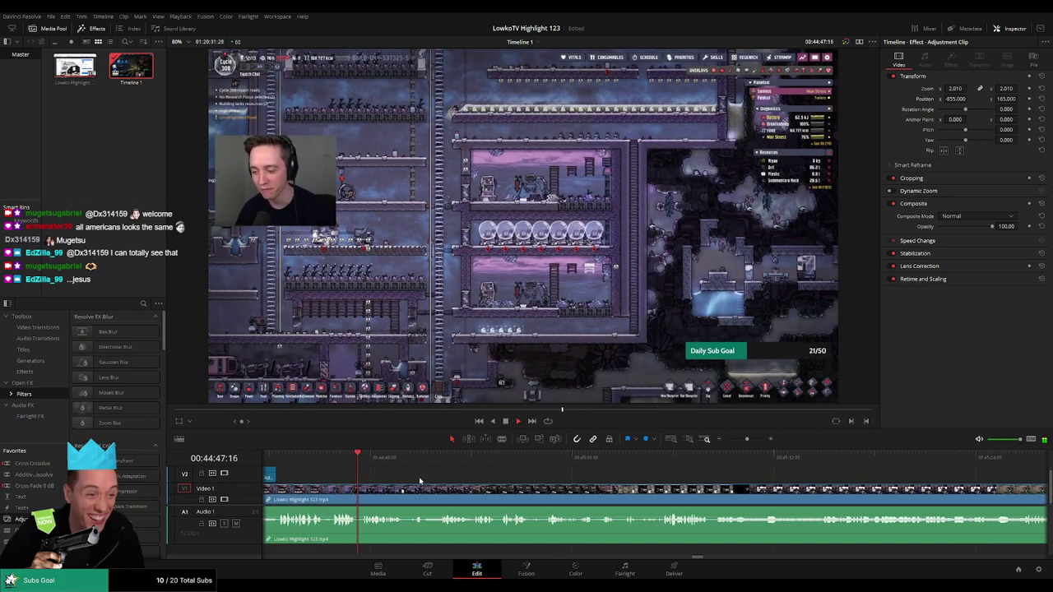
scroll(702, 481, left, 3)
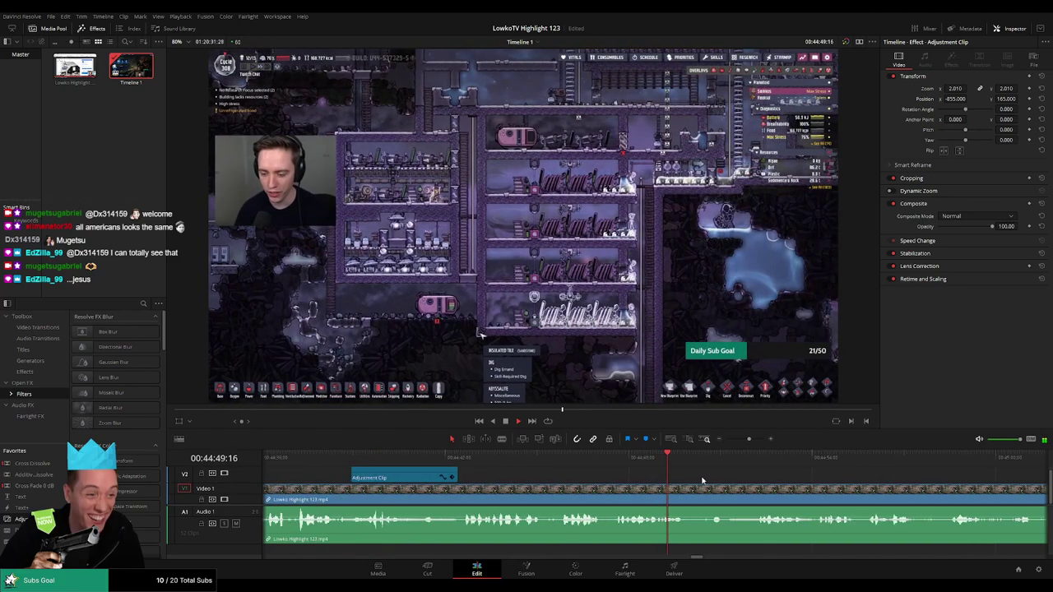
scroll(658, 478, right, 3)
scroll(527, 472, right, 3)
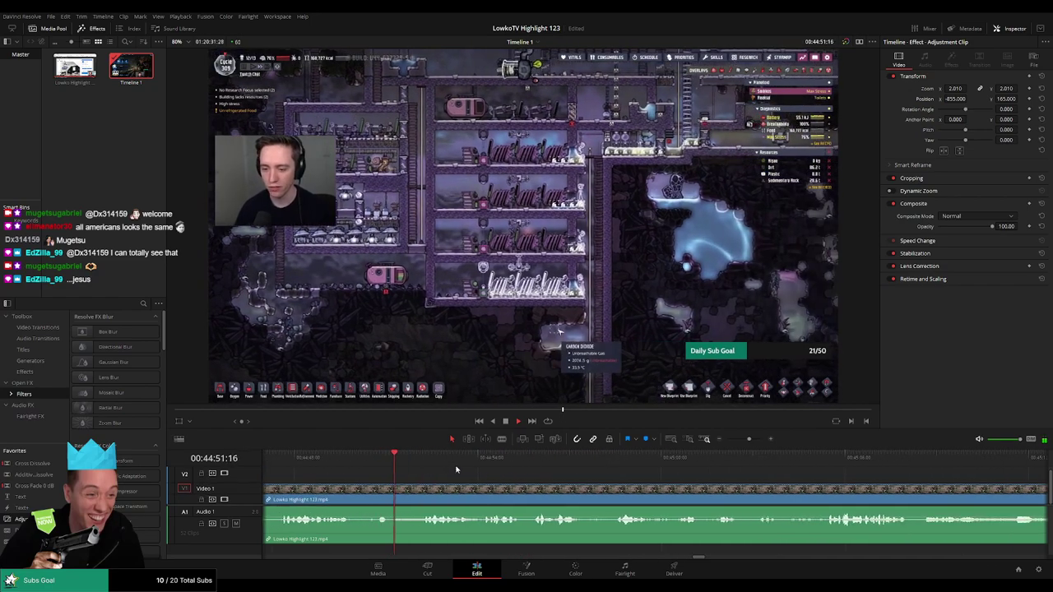
scroll(461, 469, left, 3)
scroll(498, 463, right, 3)
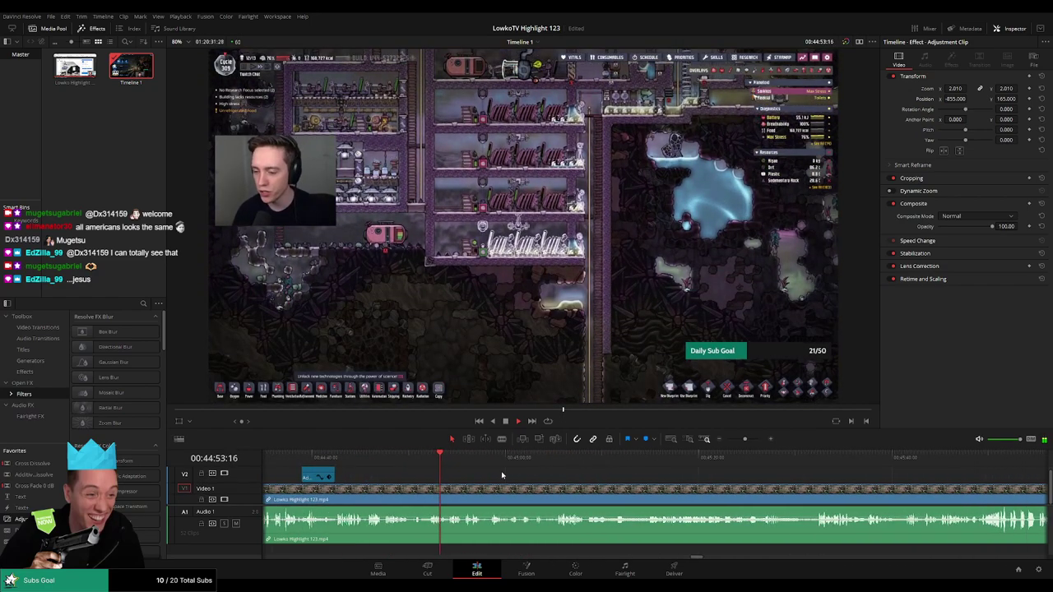
scroll(502, 475, left, 3)
scroll(521, 471, right, 3)
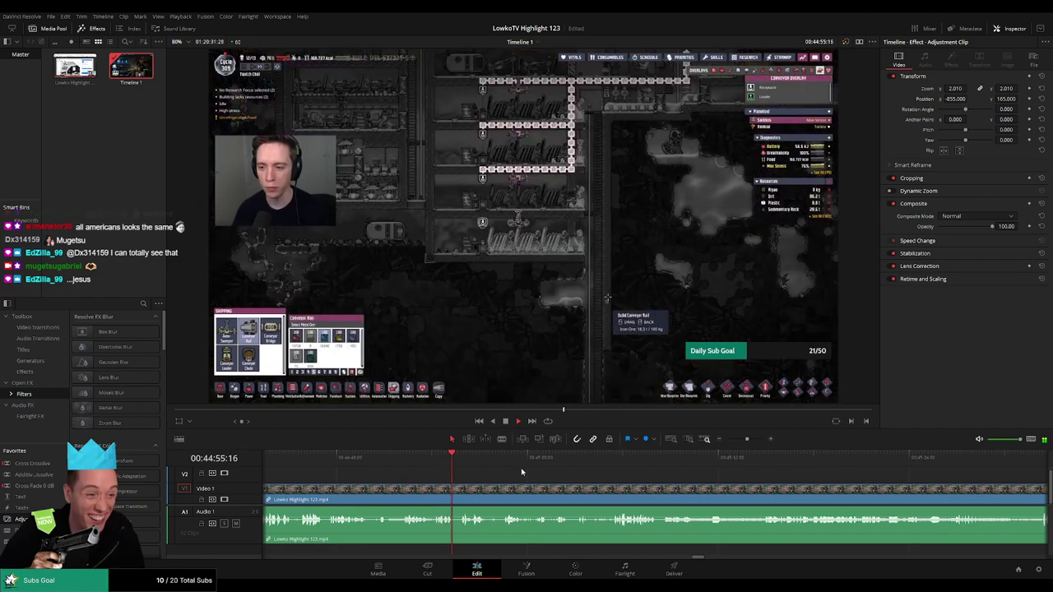
scroll(496, 471, right, 2)
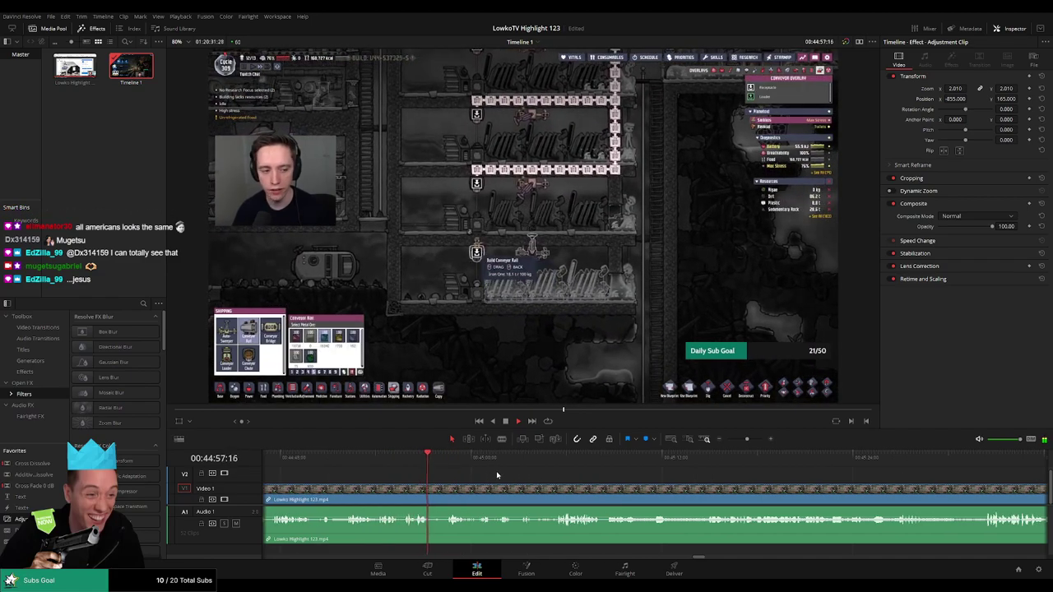
scroll(496, 471, right, 2)
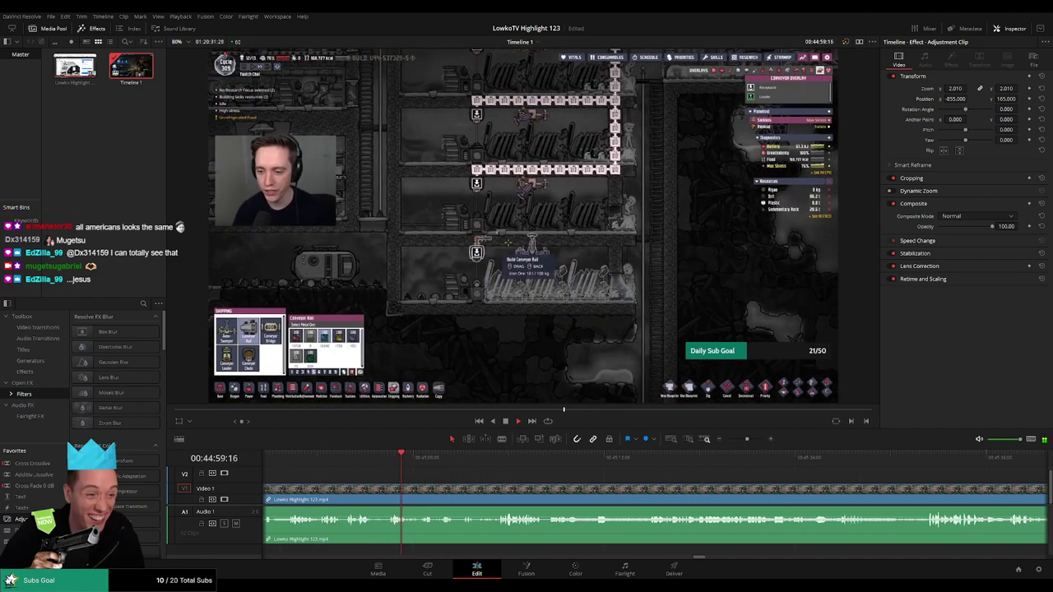
scroll(482, 469, right, 3)
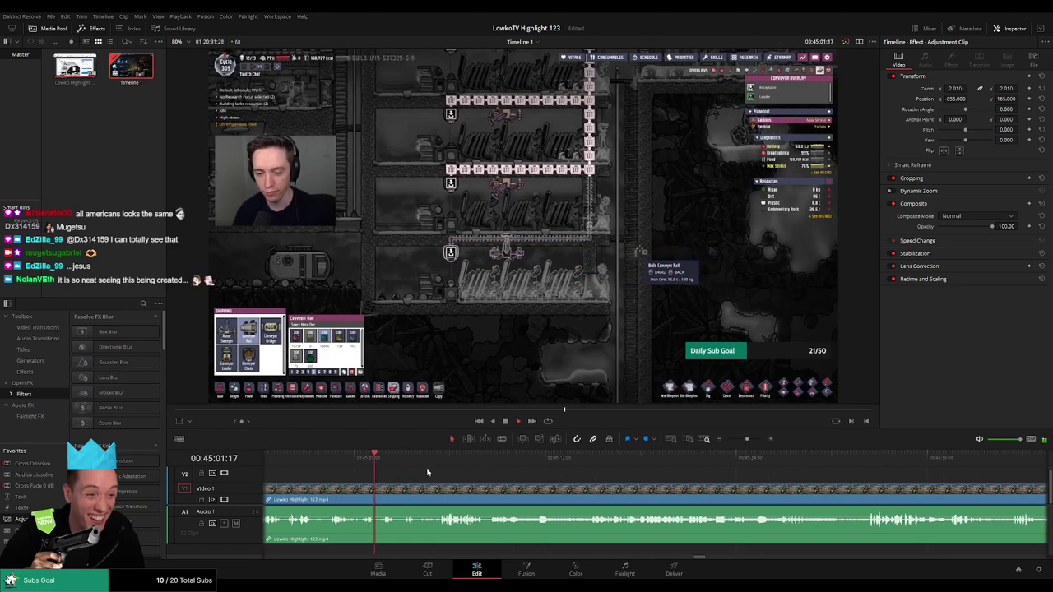
Zoom in near 00:45:02, split at the dead moment, and ripple-delete the short piece.
click(393, 470)
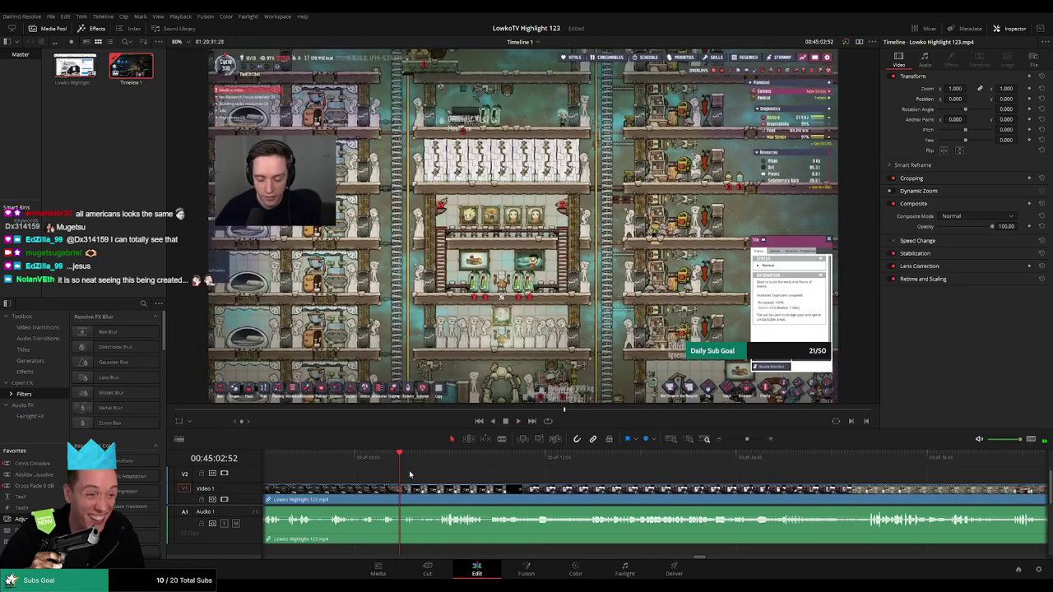
key(ctrl+equal)
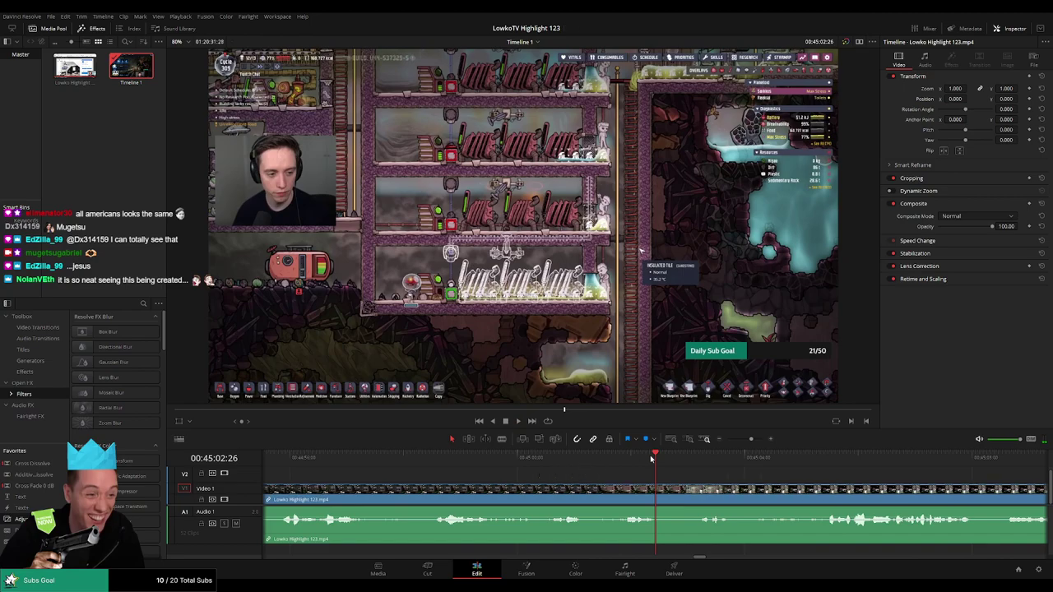
click(666, 459)
key(ctrl+b)
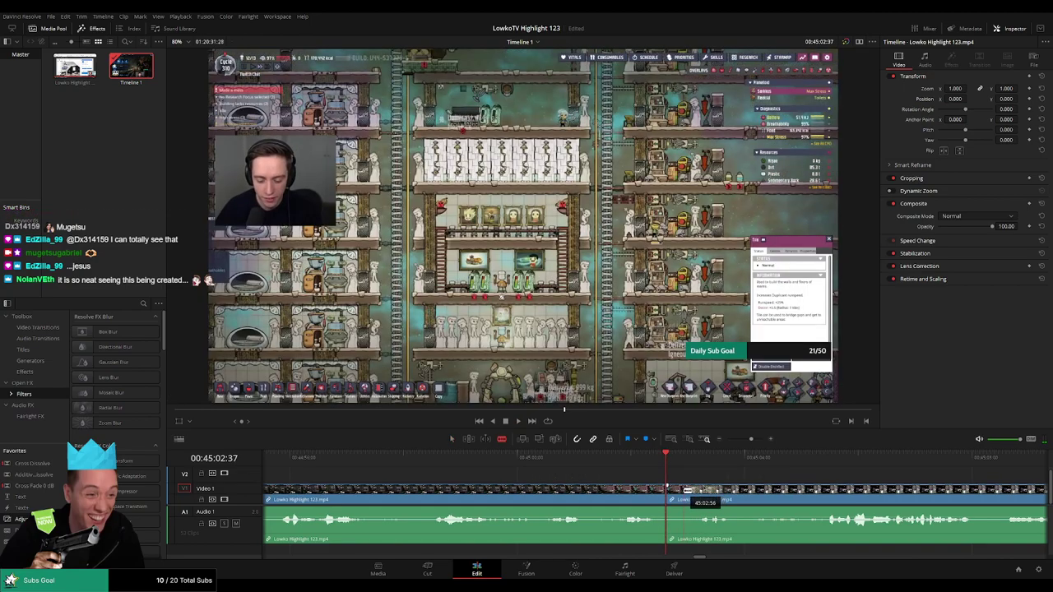
key(Delete)
key(space)
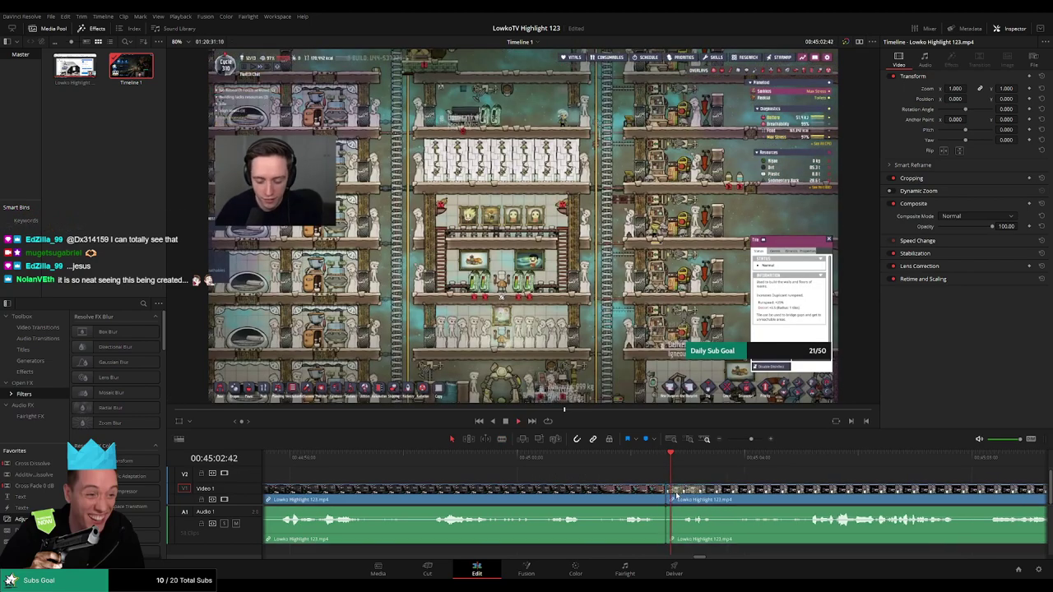
click(574, 498)
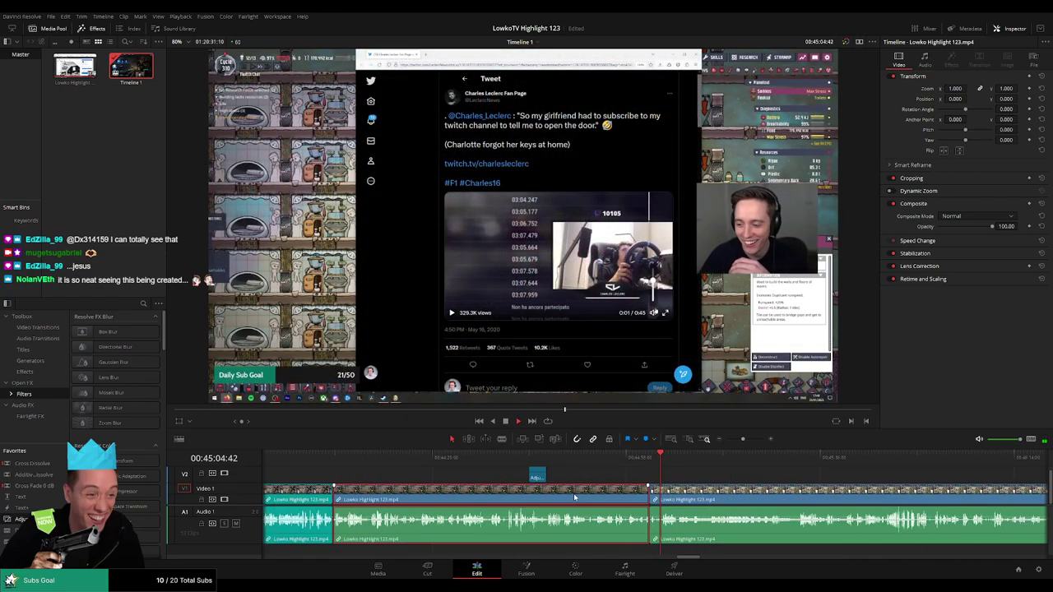
click(700, 472)
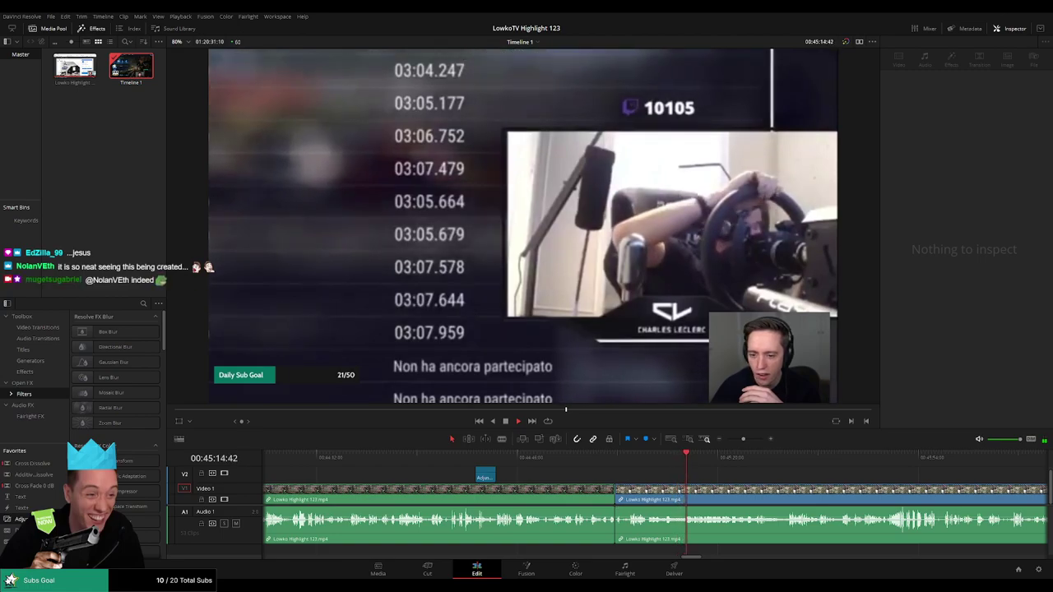
scroll(519, 484, right, 3)
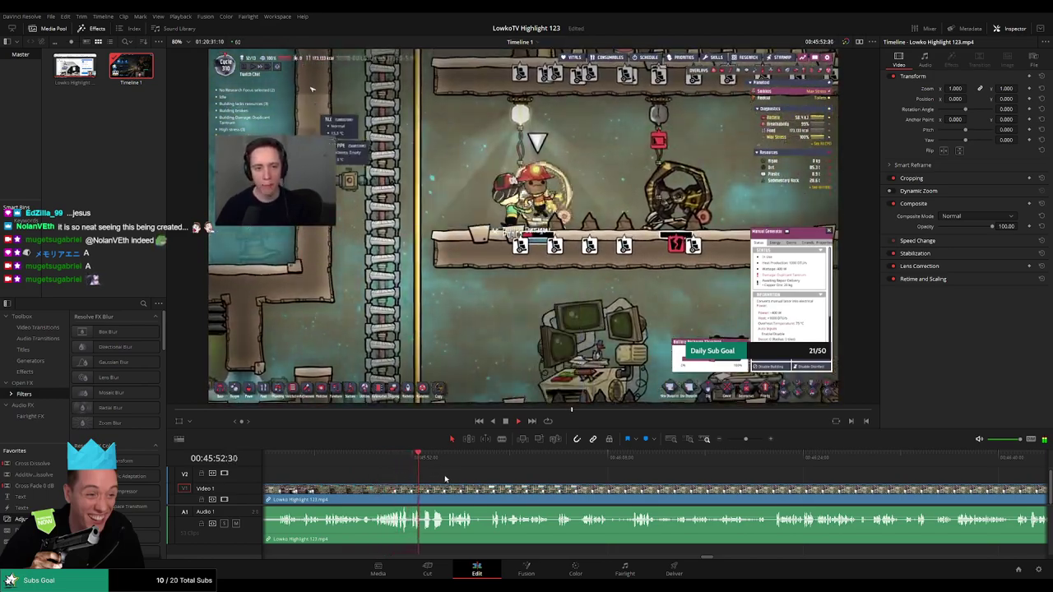
Split at both ends of the dead stretch near 00:45:48 and ripple-delete the middle clip.
click(331, 463)
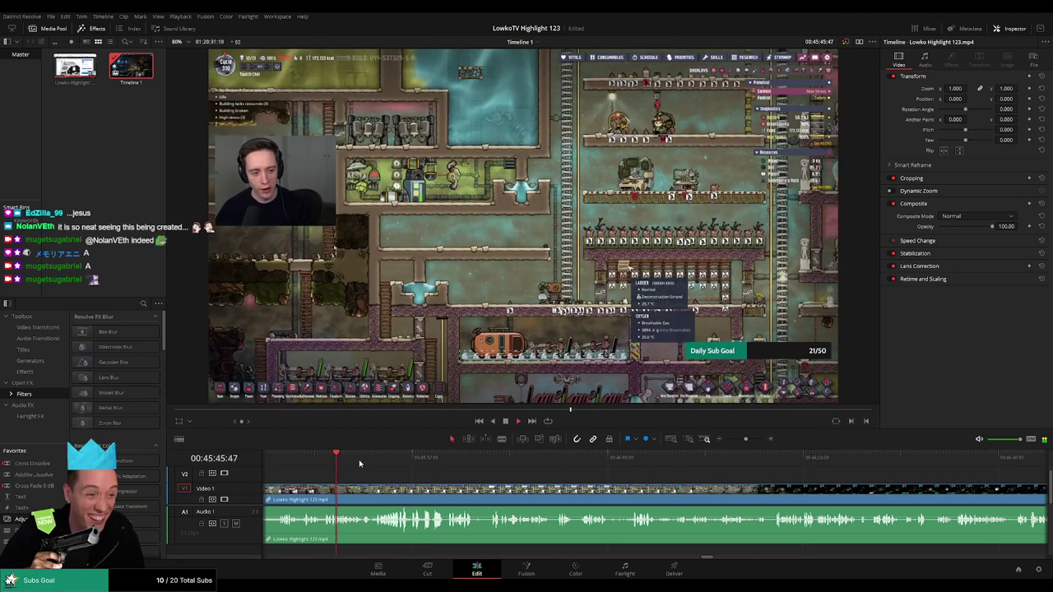
click(656, 463)
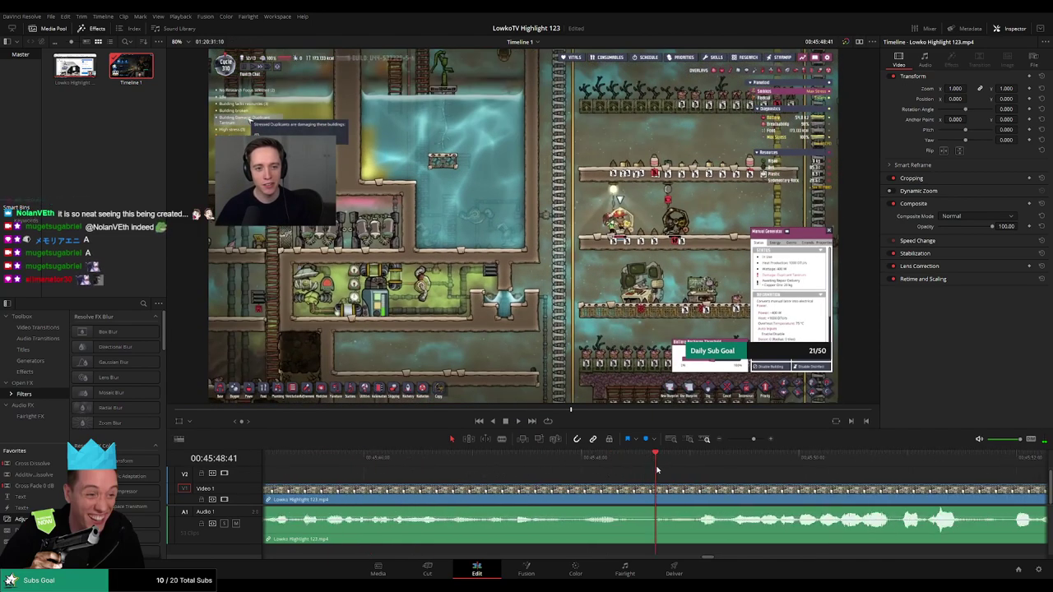
drag(643, 461, 637, 471)
key(ctrl+b)
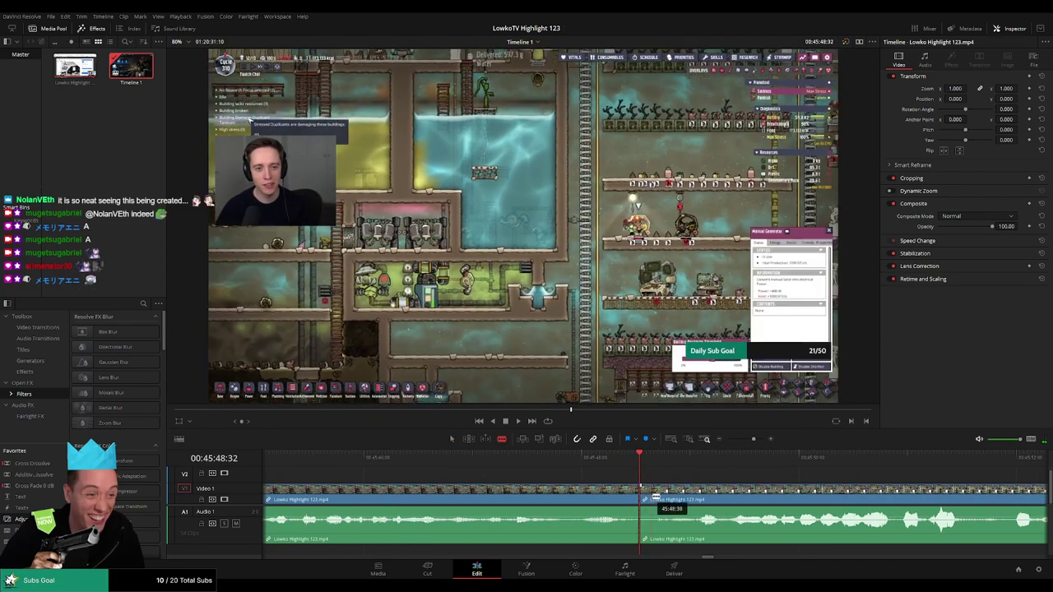
key(space)
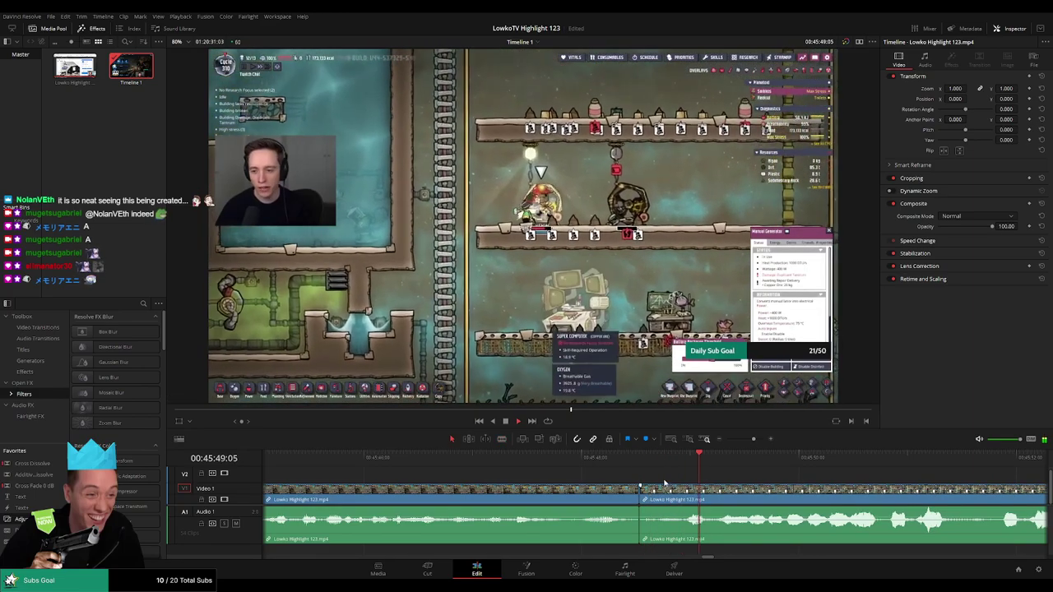
key(ctrl+b)
click(586, 499)
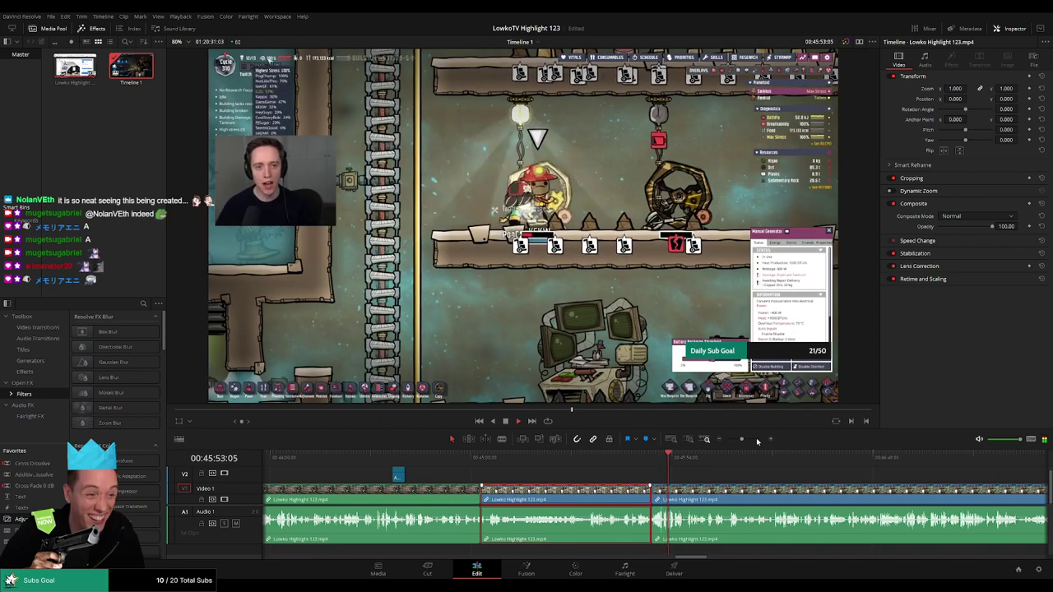
key(Delete)
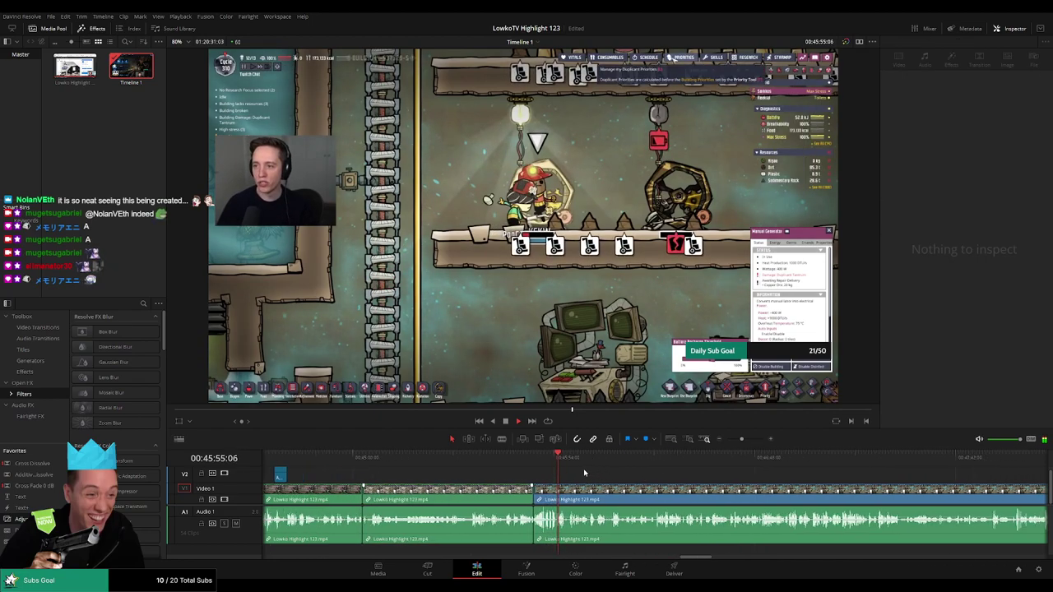
Select the clip under the playhead and follow the footage on to the colony wide shot.
scroll(710, 475, up, 5)
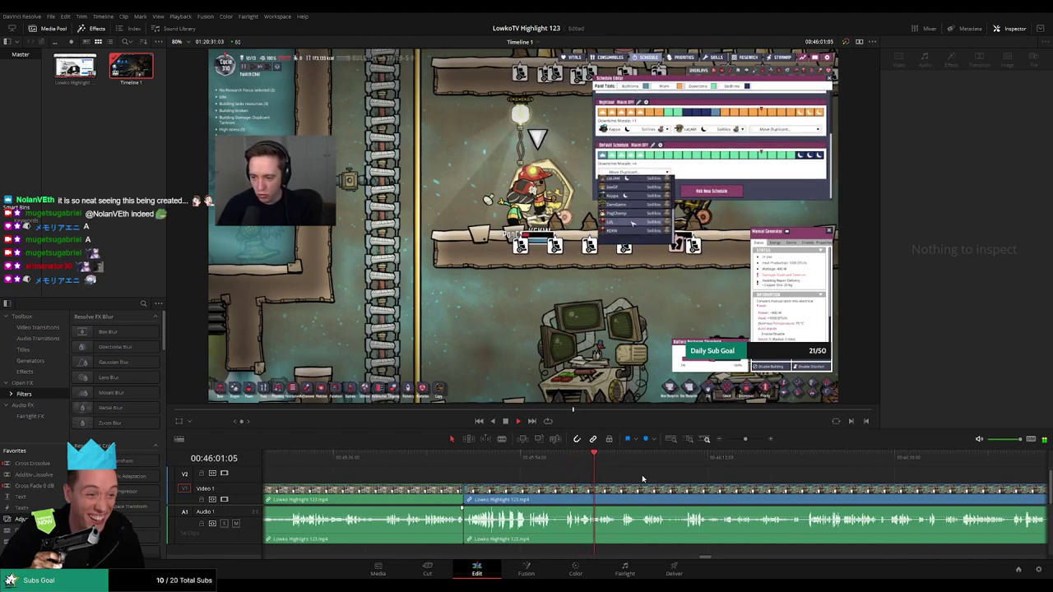
scroll(663, 479, right, 3)
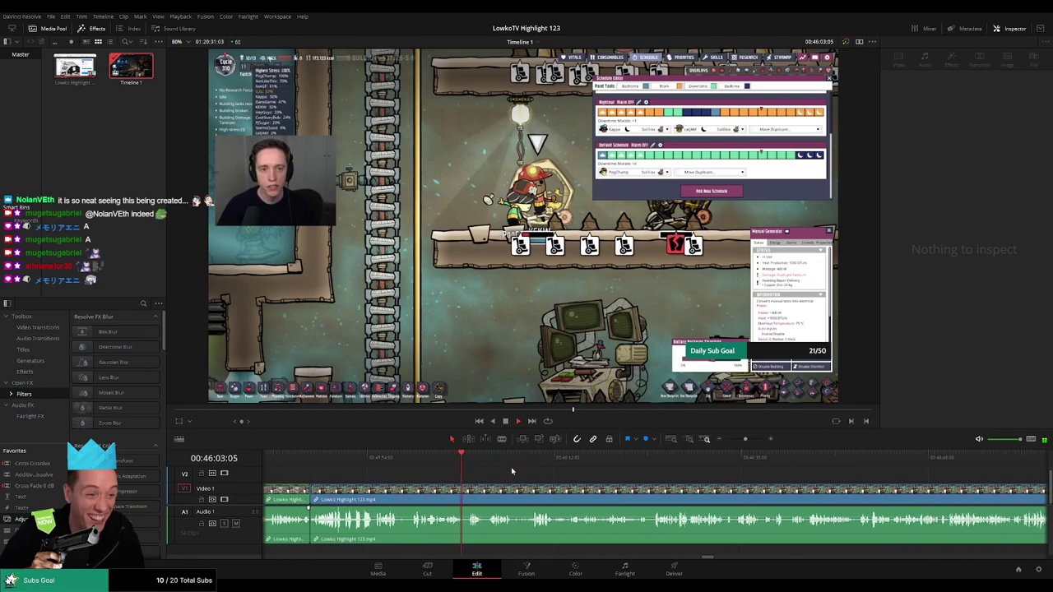
click(526, 491)
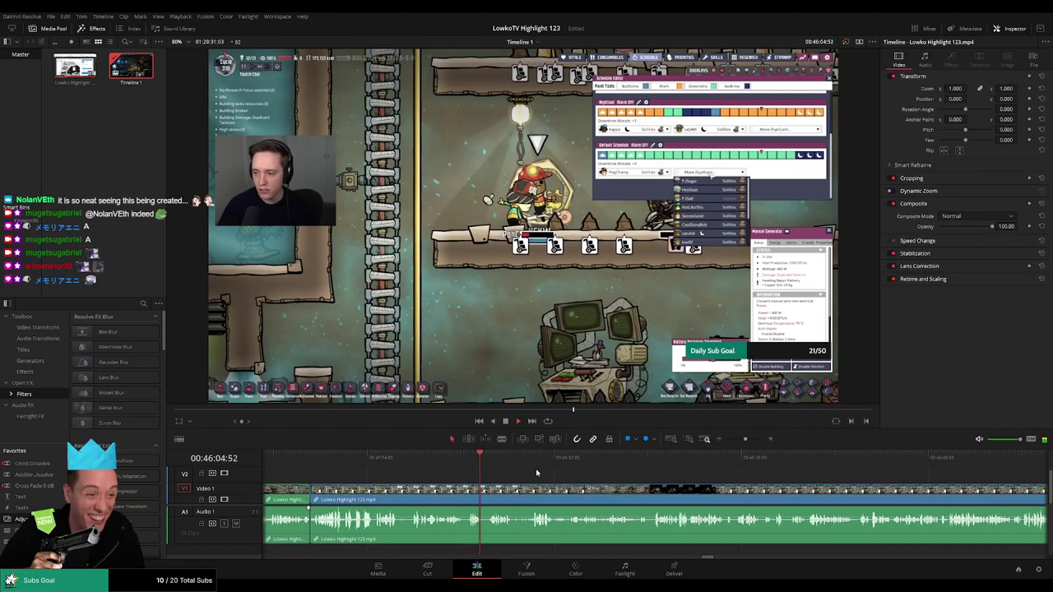
scroll(519, 475, right, 1)
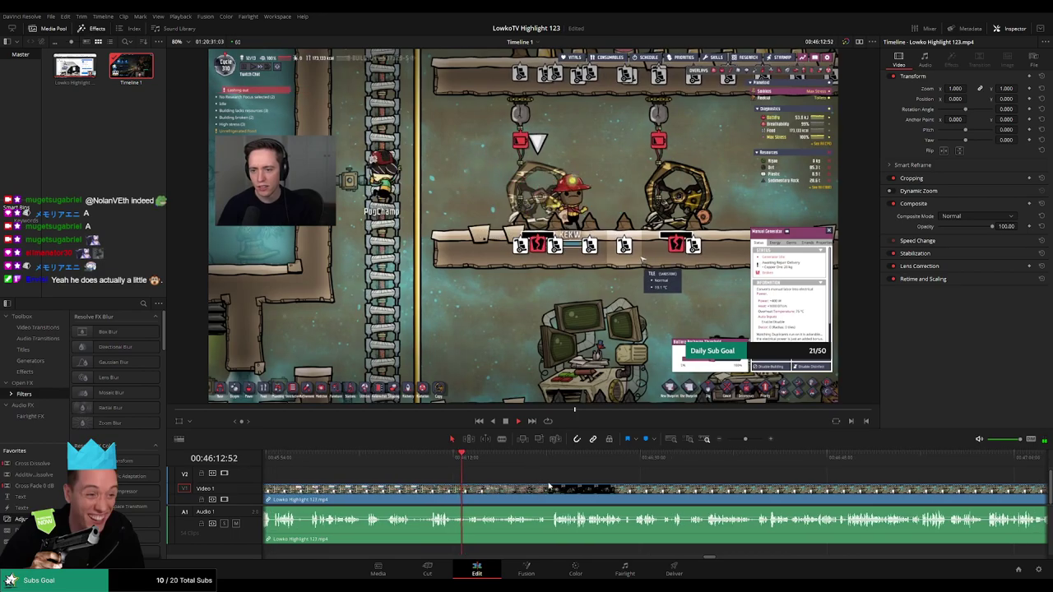
scroll(560, 482, up, 2)
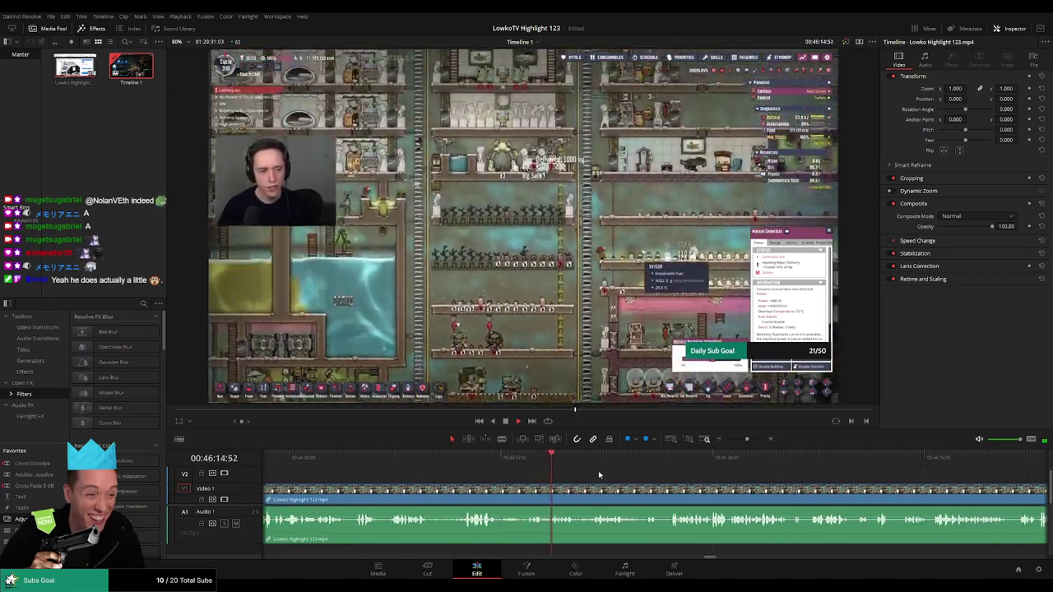
scroll(598, 471, right, 3)
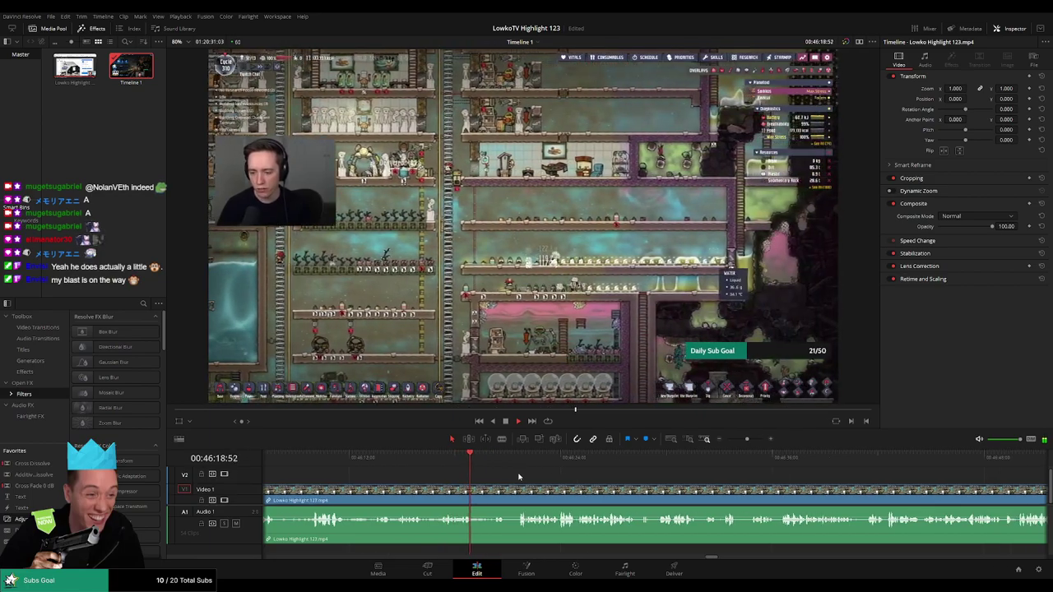
scroll(583, 478, right, 2)
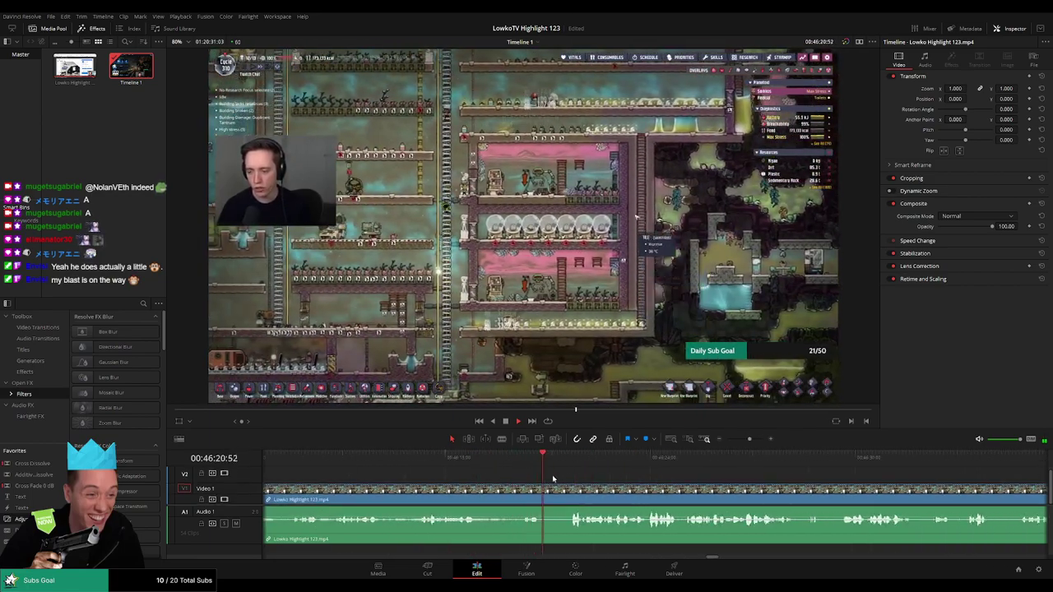
Split the footage at the dead moment, trim the next clip, and delete the piece before the cut.
key(space)
key(ctrl+b)
mouse_move(549, 498)
mouse_down()
mouse_move(562, 497)
mouse_move(551, 499)
mouse_up()
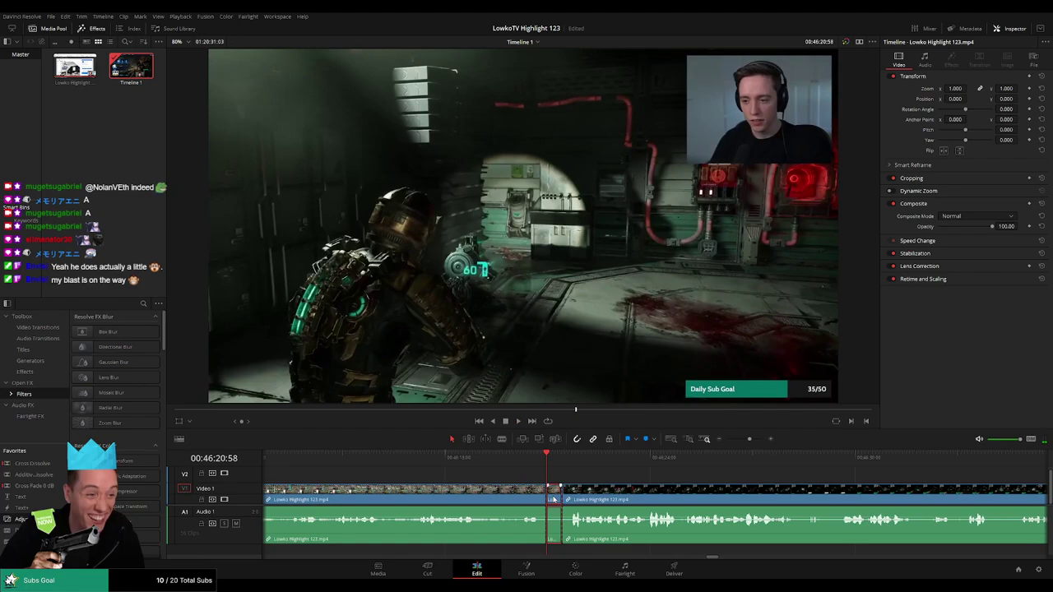
key(space)
click(507, 499)
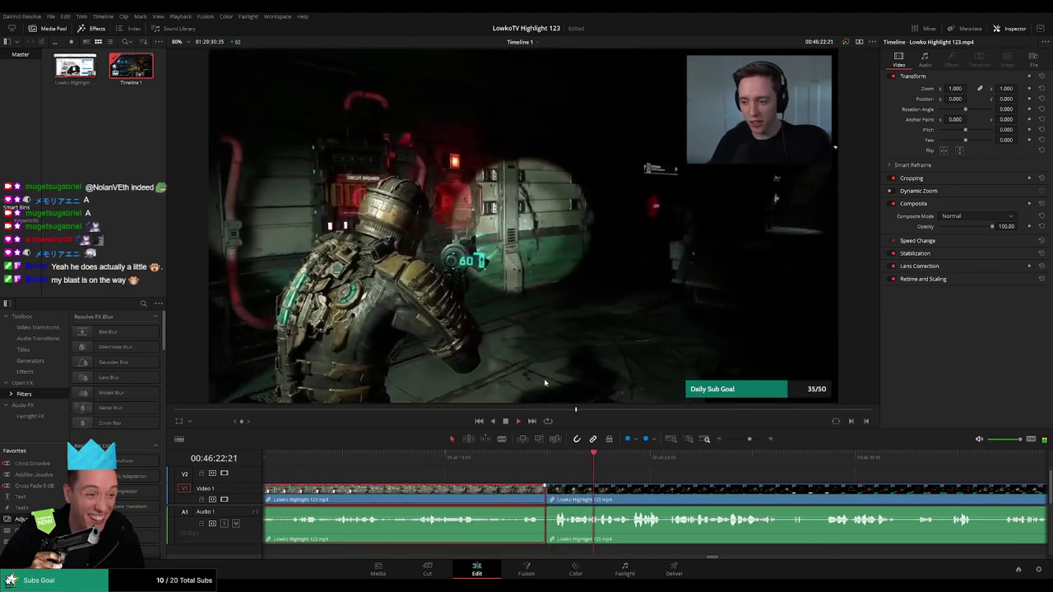
key(Delete)
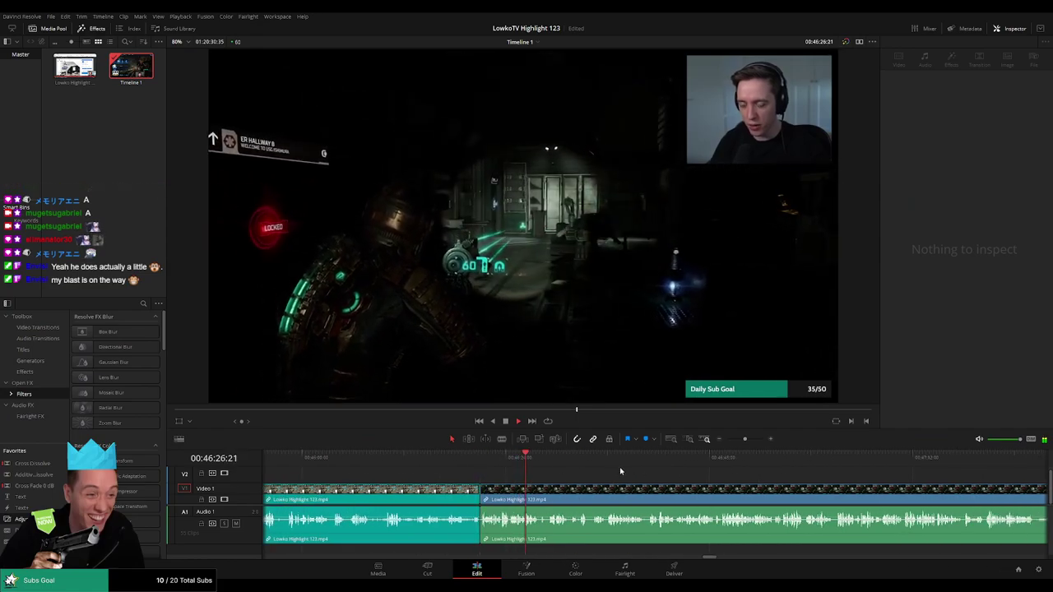
scroll(587, 471, right, 3)
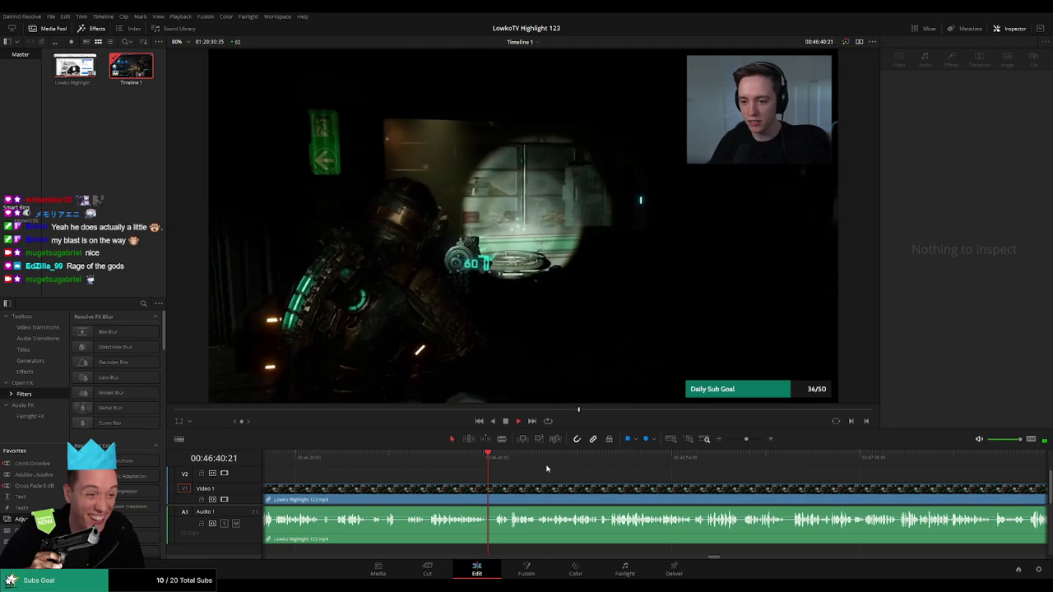
Cut again near 00:46:35, delete the dead section, and add another cut after it.
click(546, 469)
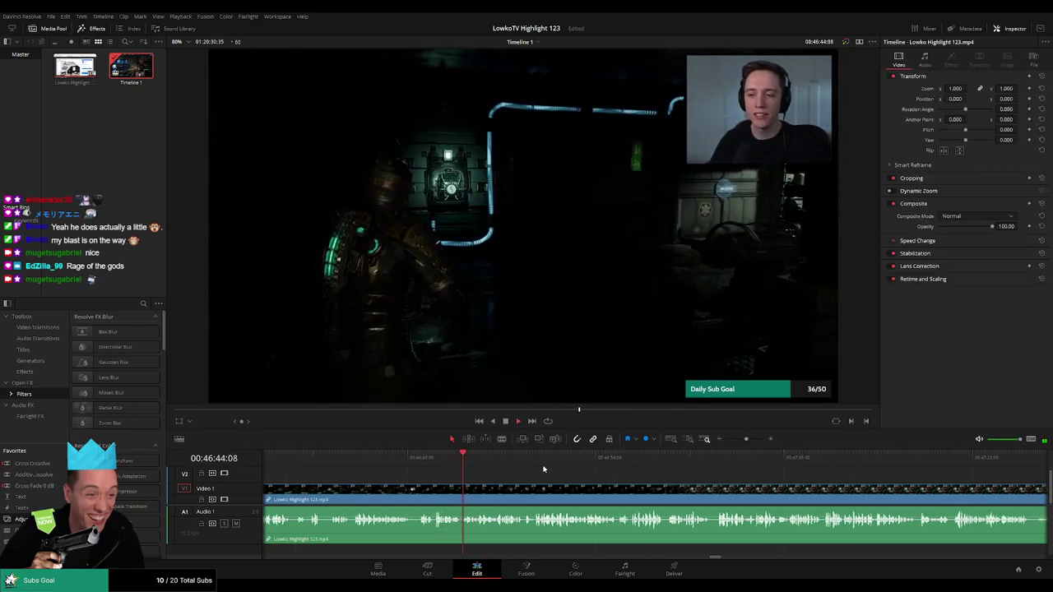
click(354, 457)
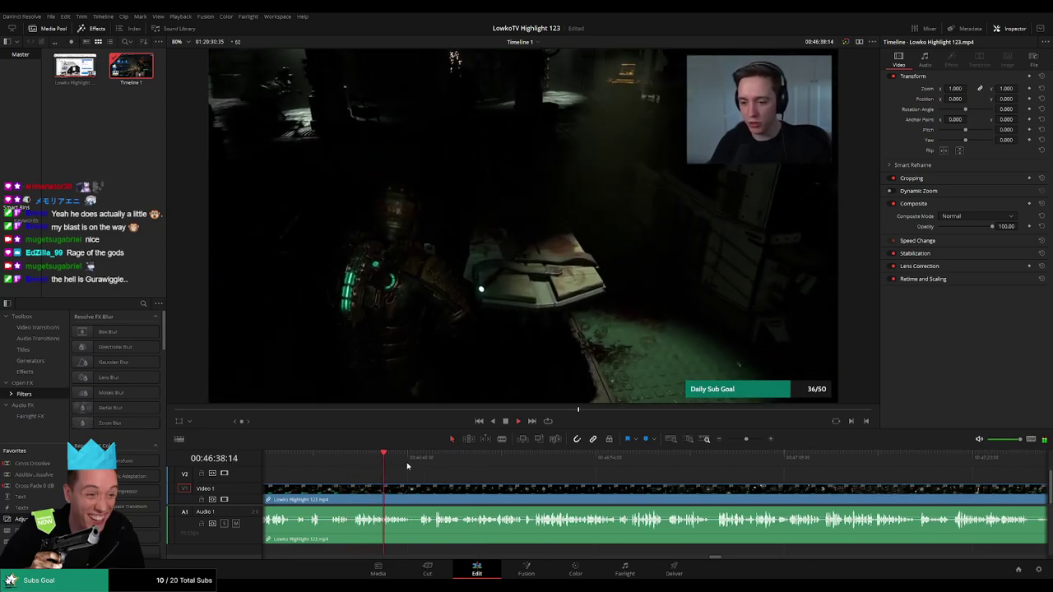
key(ctrl+b)
key(Delete)
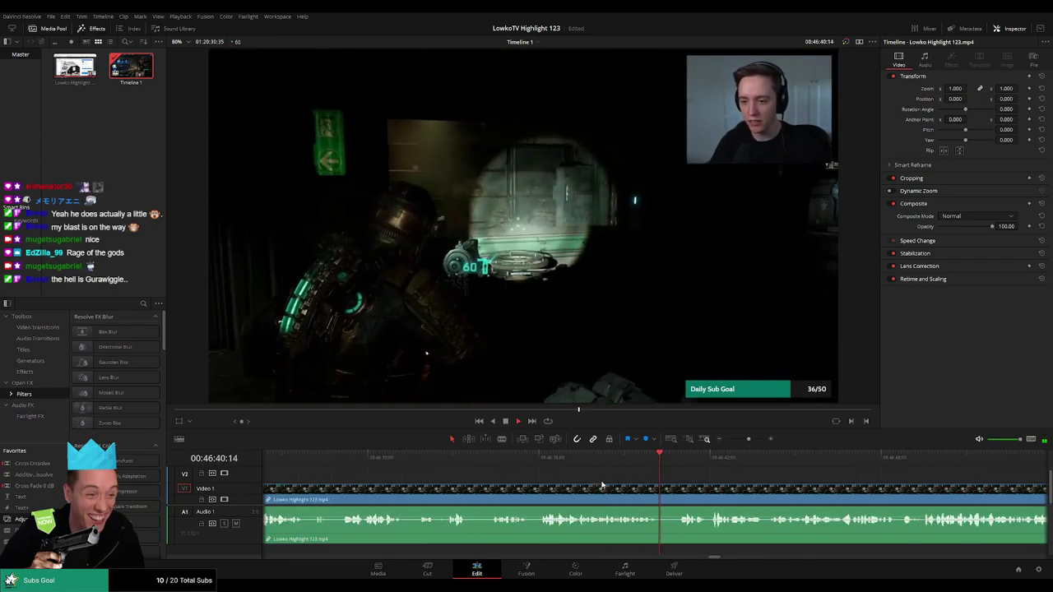
click(534, 496)
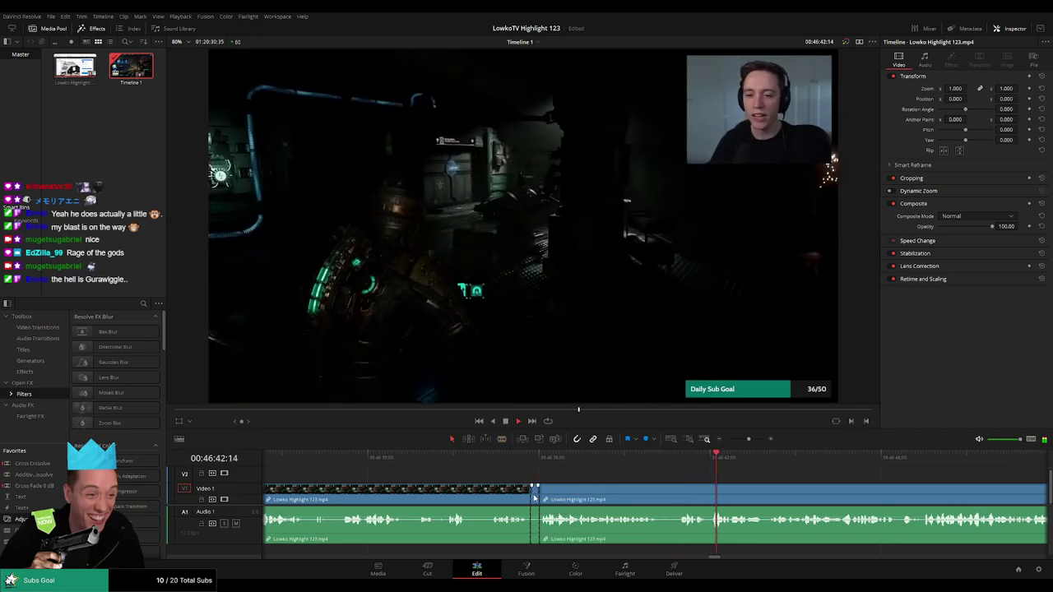
key(ctrl+b)
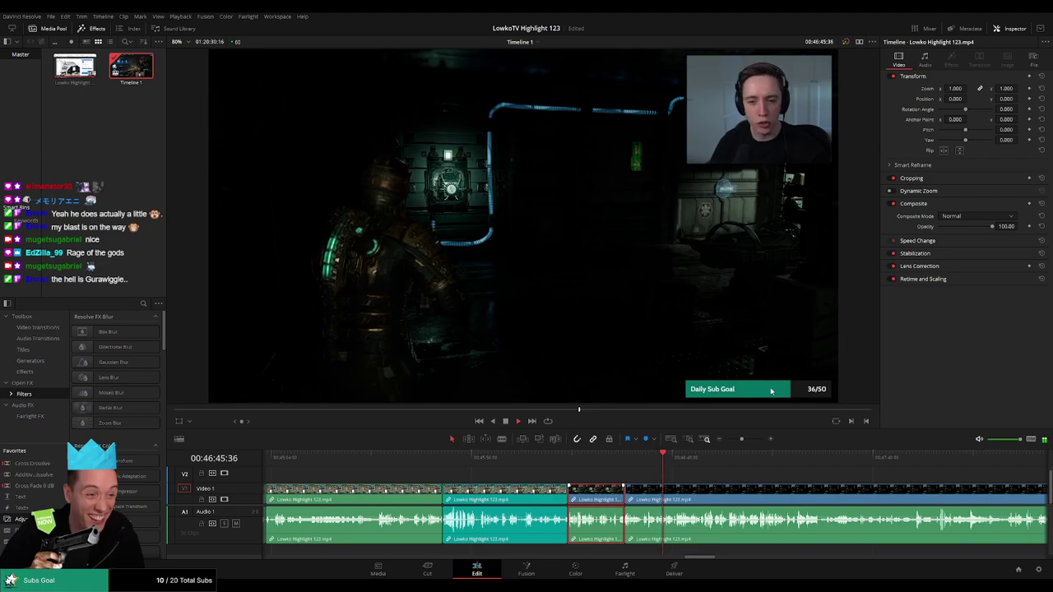
click(742, 476)
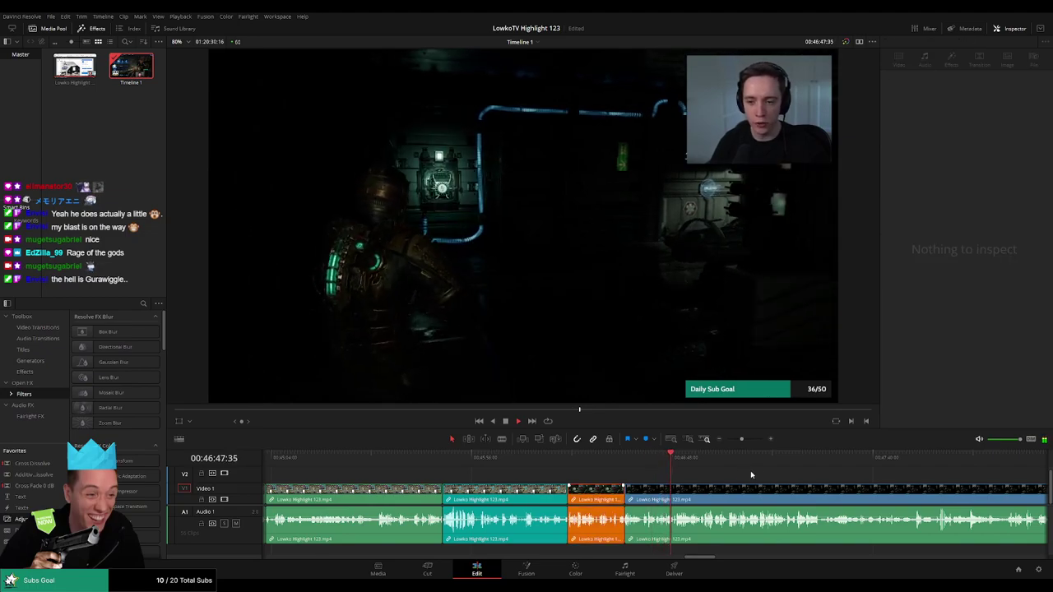
scroll(658, 477, right, 5)
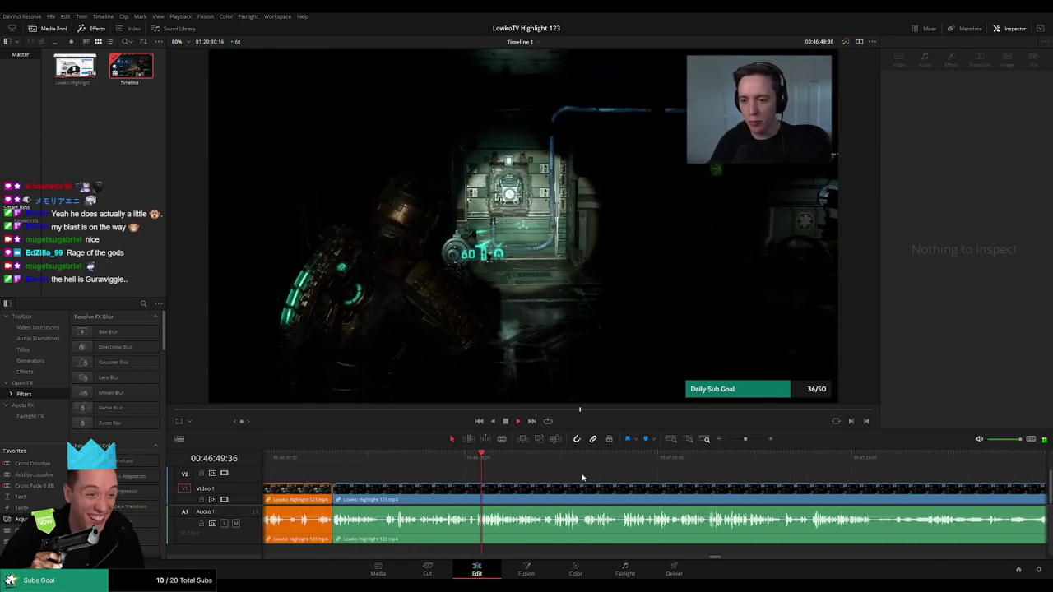
scroll(582, 477, up, 3)
scroll(574, 482, down, 3)
Split the stream footage at 00:47:26:08 and resume playback from the cut.
click(568, 492)
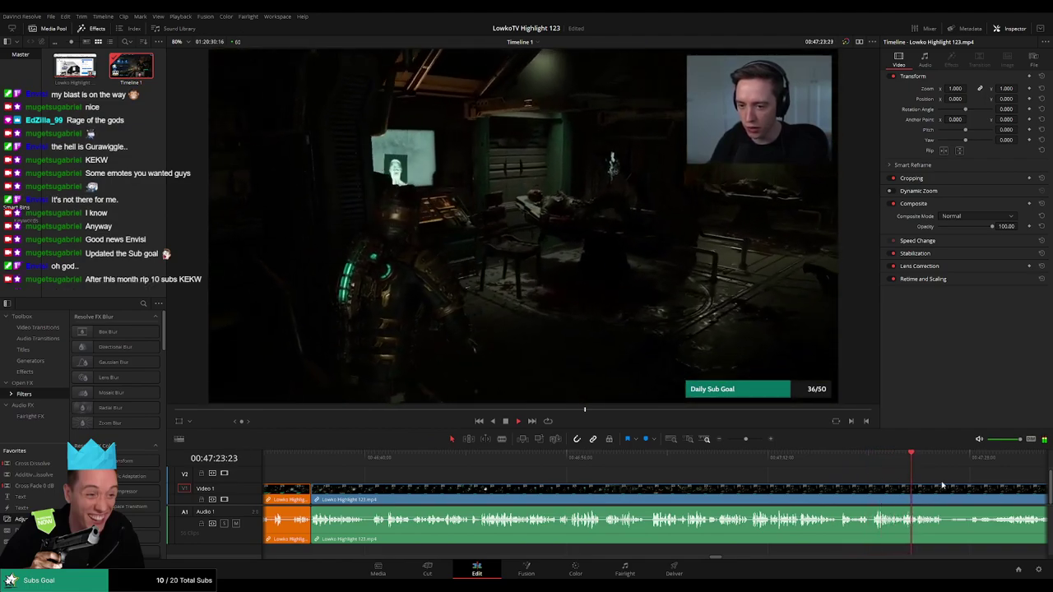
scroll(942, 485, right, 5)
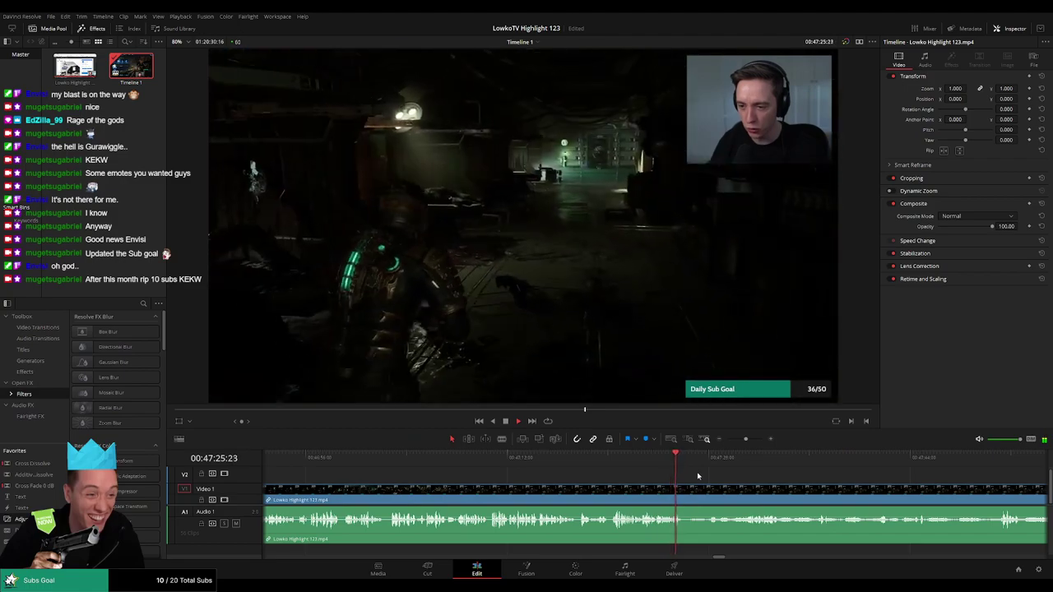
scroll(650, 473, up, 2)
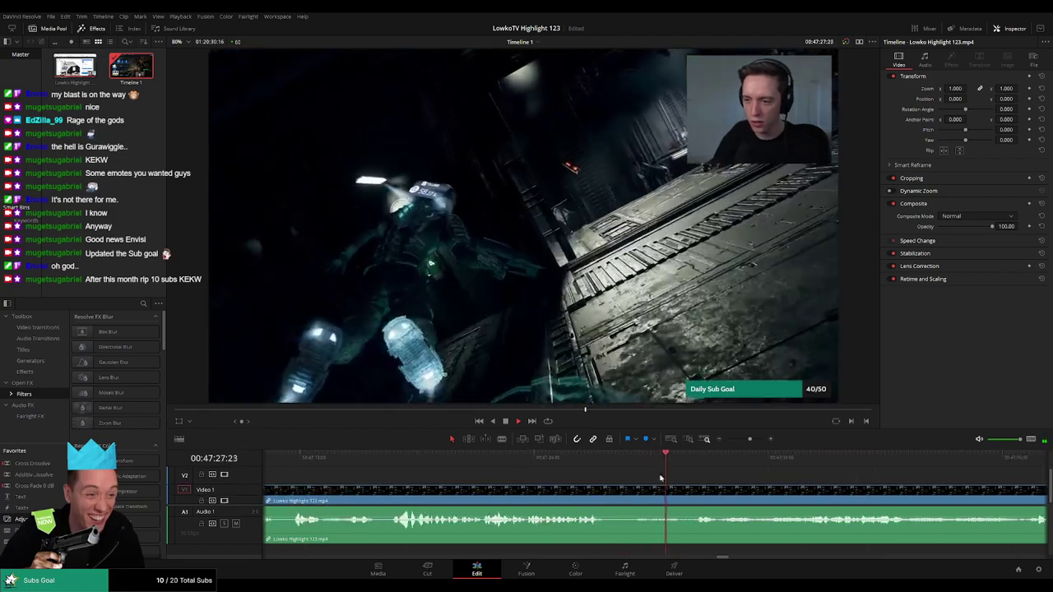
click(583, 463)
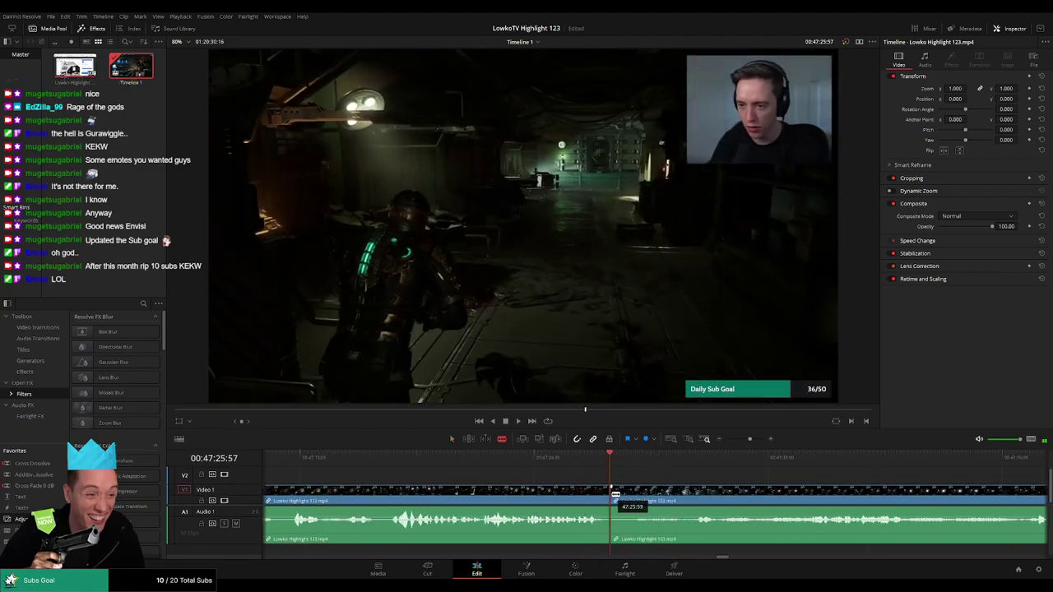
click(616, 458)
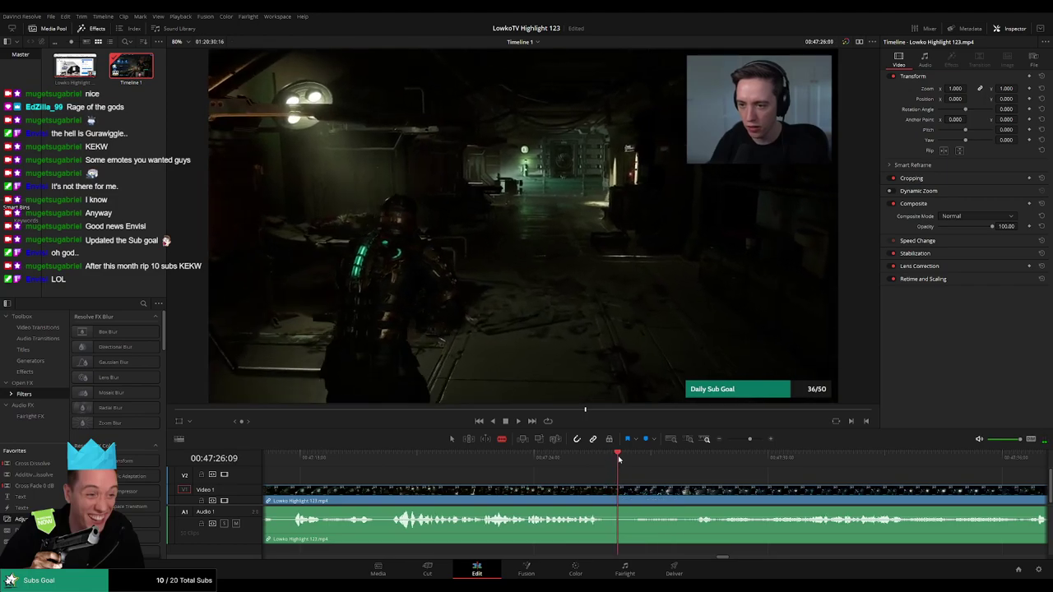
drag(619, 459, 617, 459)
click(618, 494)
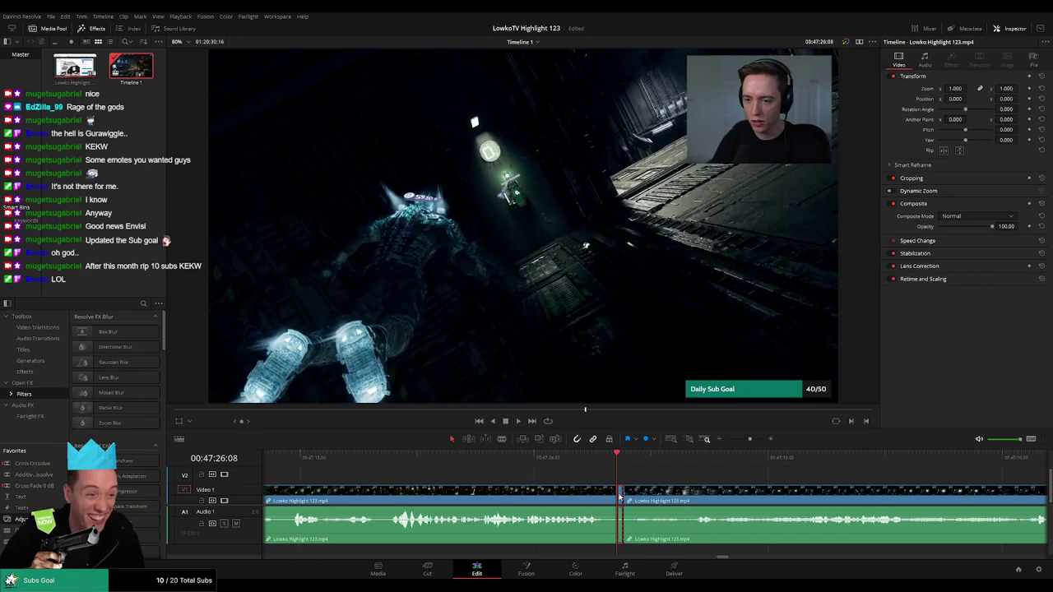
key(space)
scroll(589, 499, down, 2)
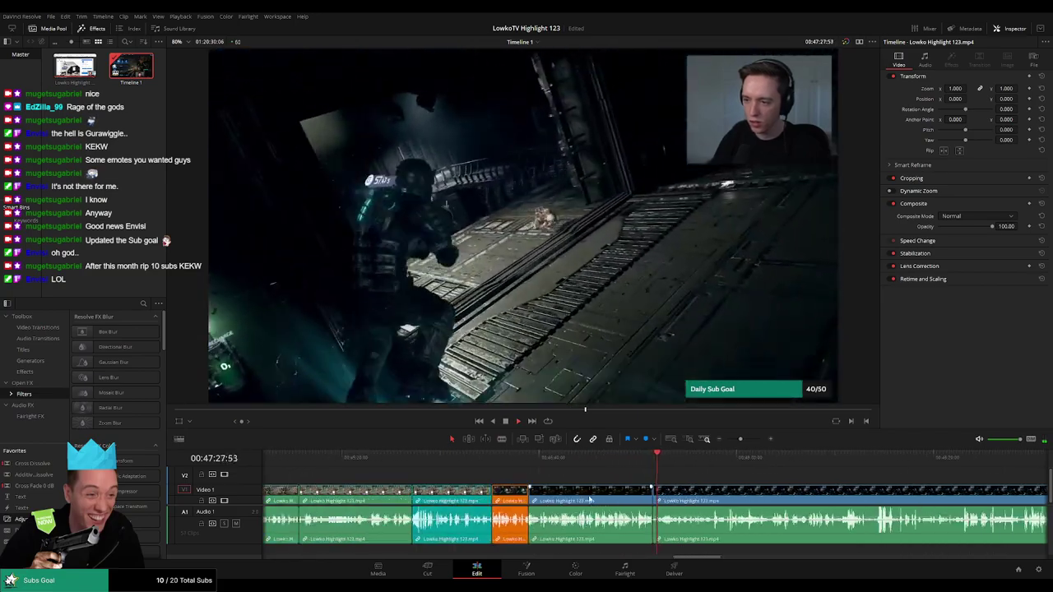
Select the clip just before the 00:47:26:08 cut, then select the stream clip further along.
click(589, 499)
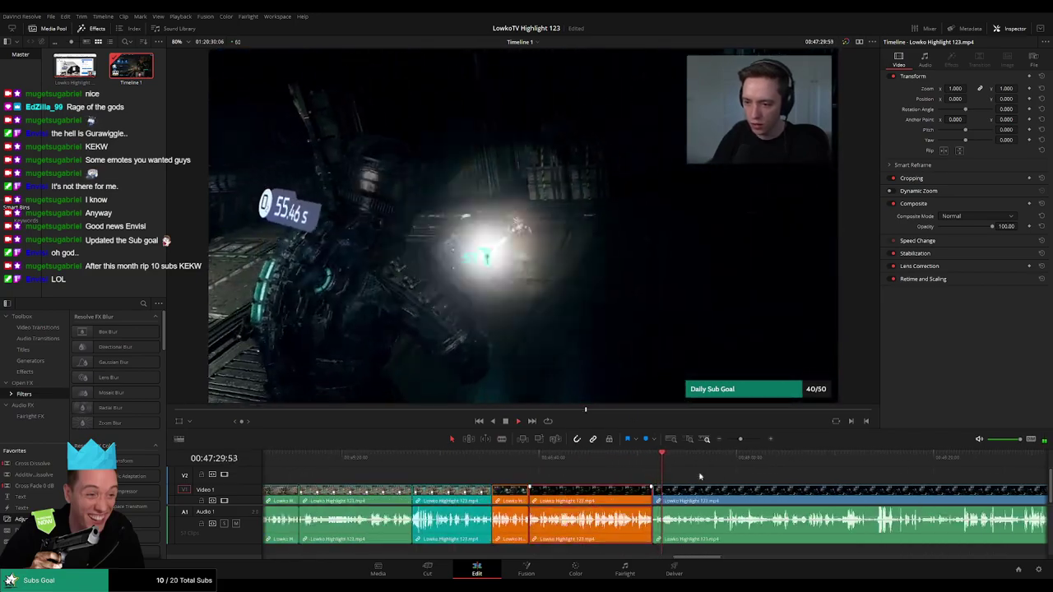
click(687, 477)
scroll(692, 478, up, 3)
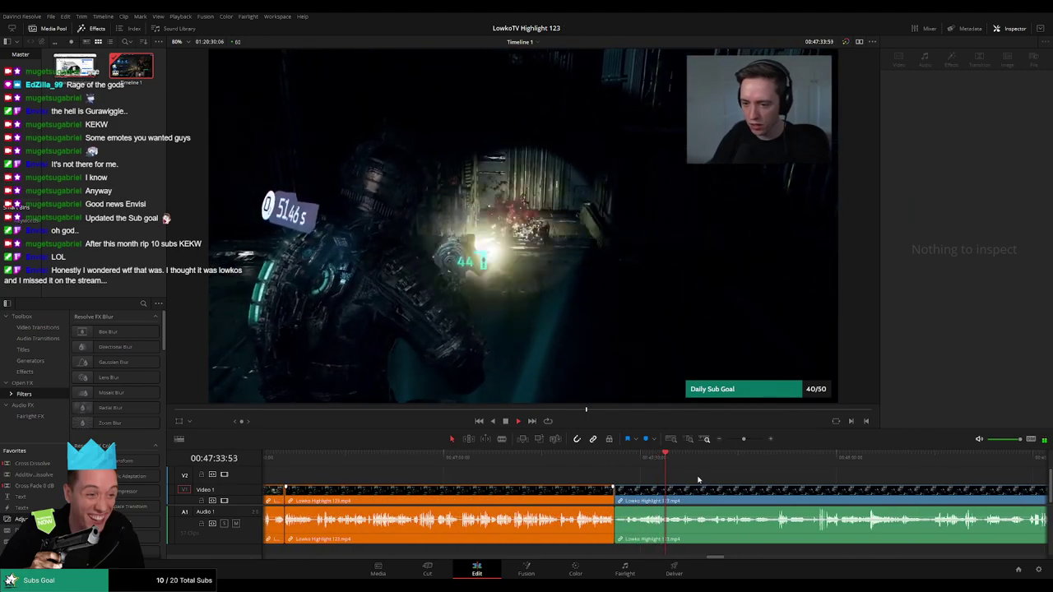
scroll(551, 473, right, 5)
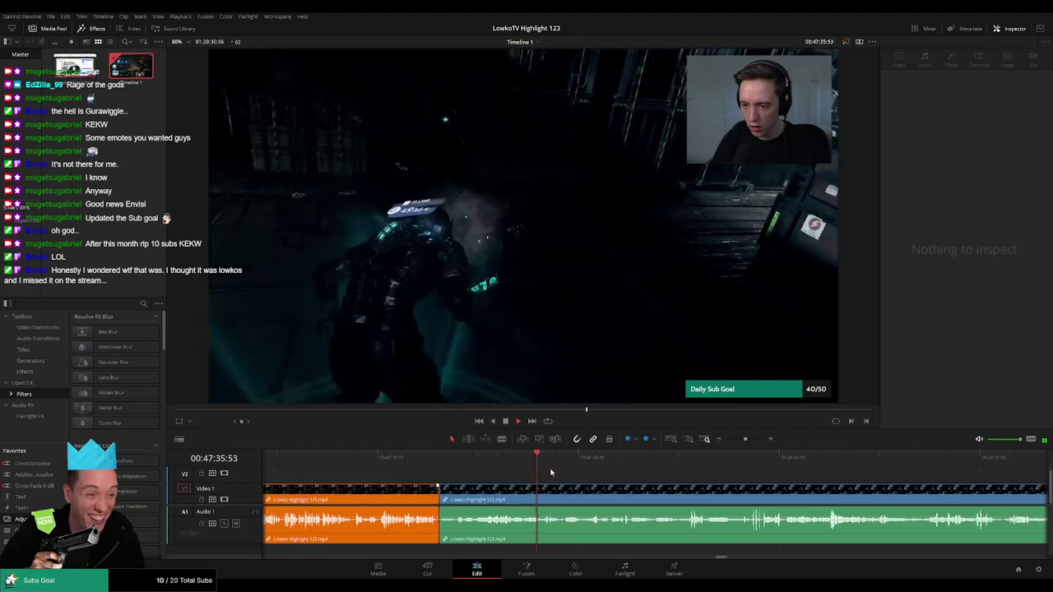
scroll(552, 473, right, 1)
scroll(527, 468, right, 1)
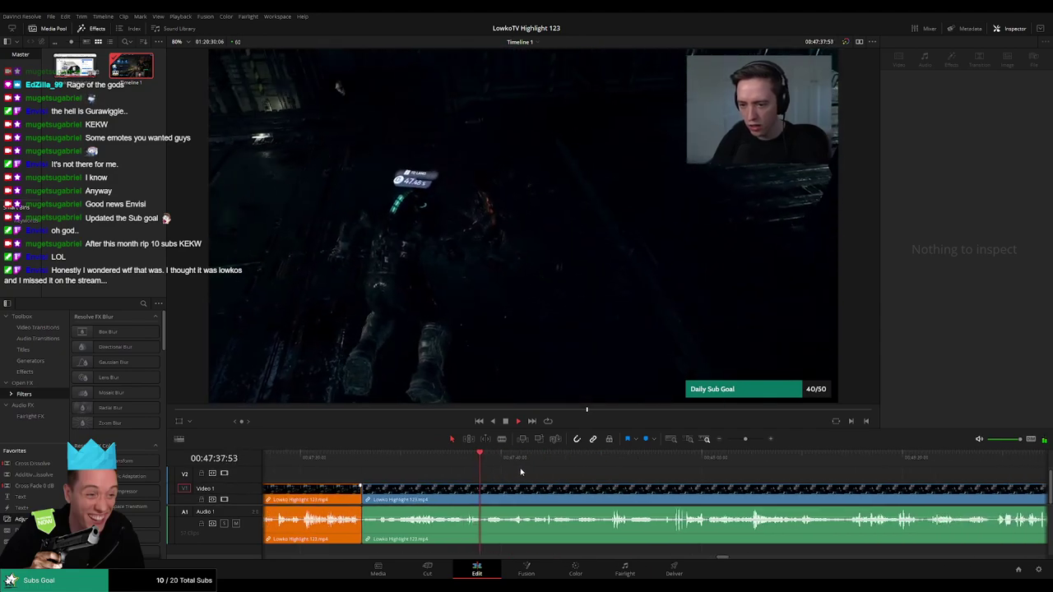
click(525, 493)
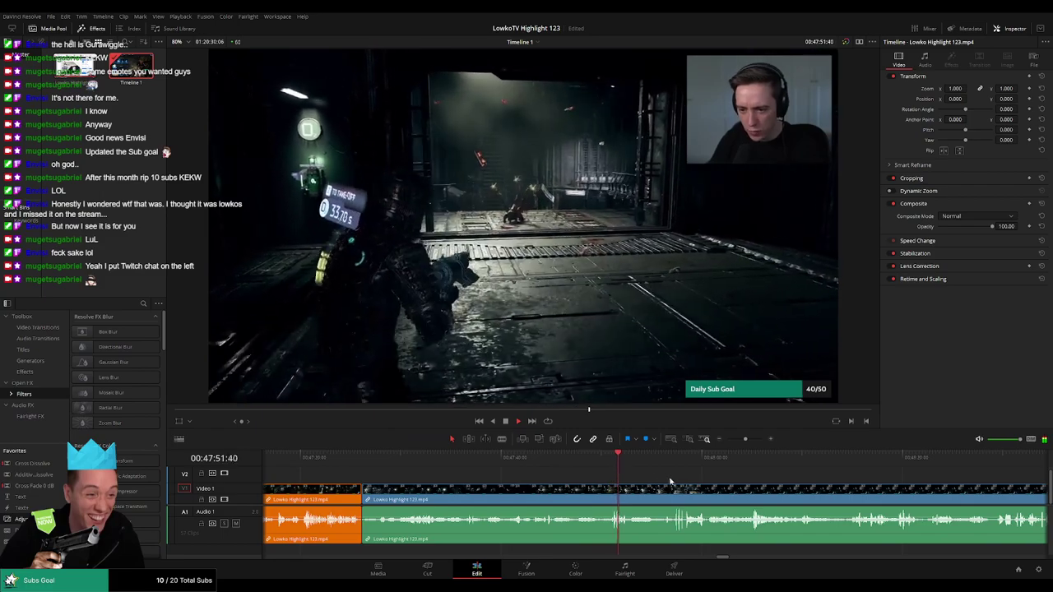
Scroll the timeline forward past 00:48:28 and jump back to rewatch the last moment.
scroll(671, 482, right, 3)
scroll(588, 481, right, 1)
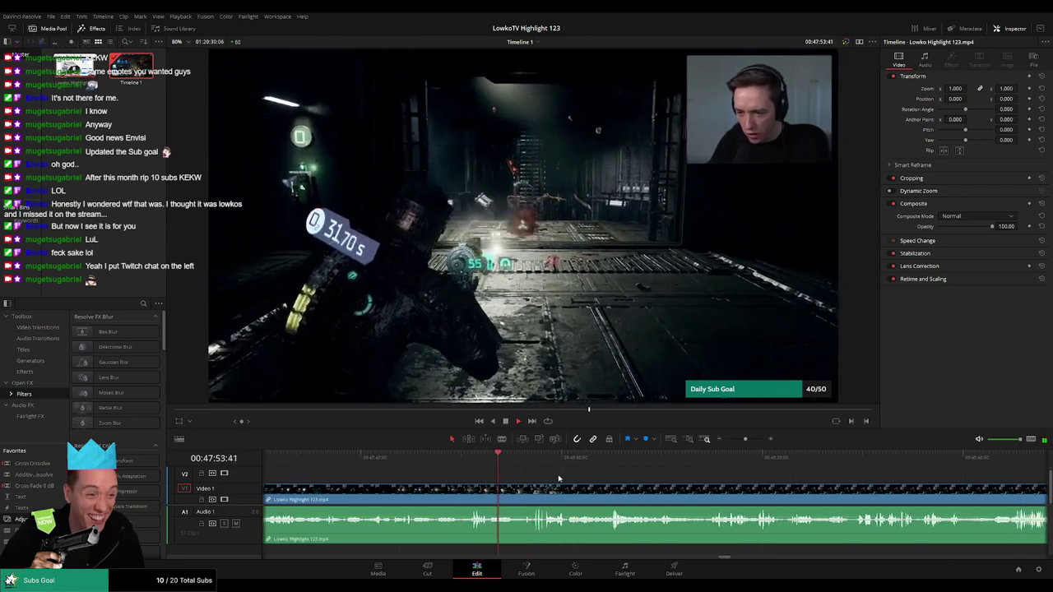
scroll(543, 480, right, 1)
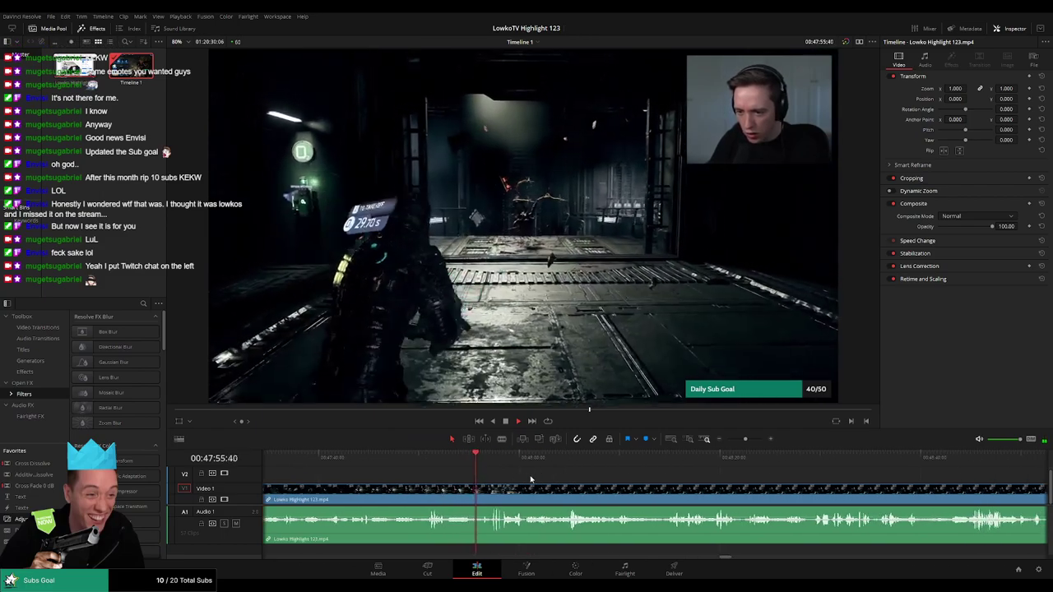
scroll(511, 481, right, 2)
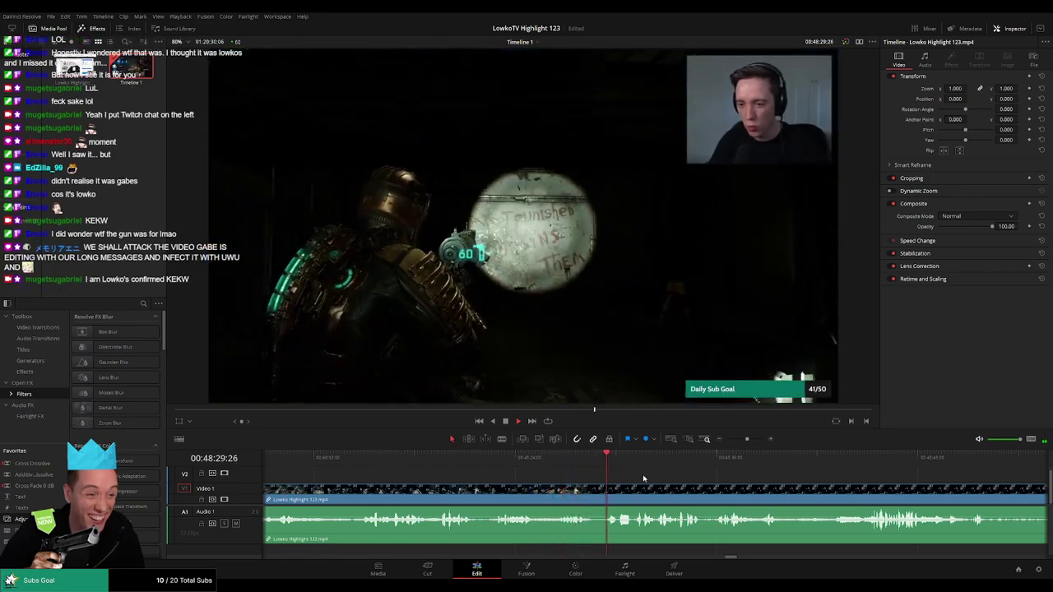
click(522, 463)
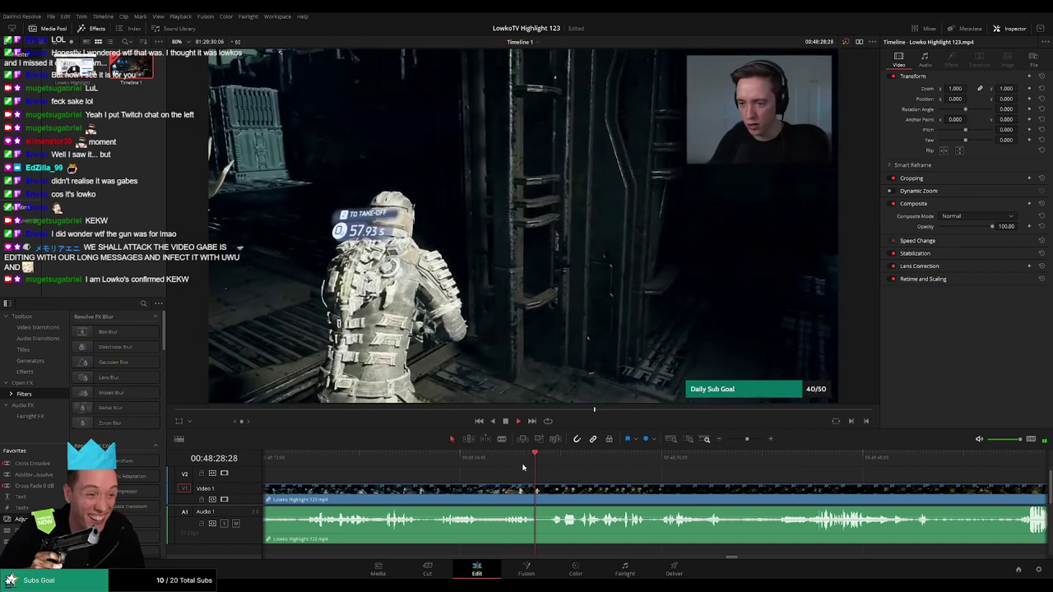
scroll(630, 481, down, 1)
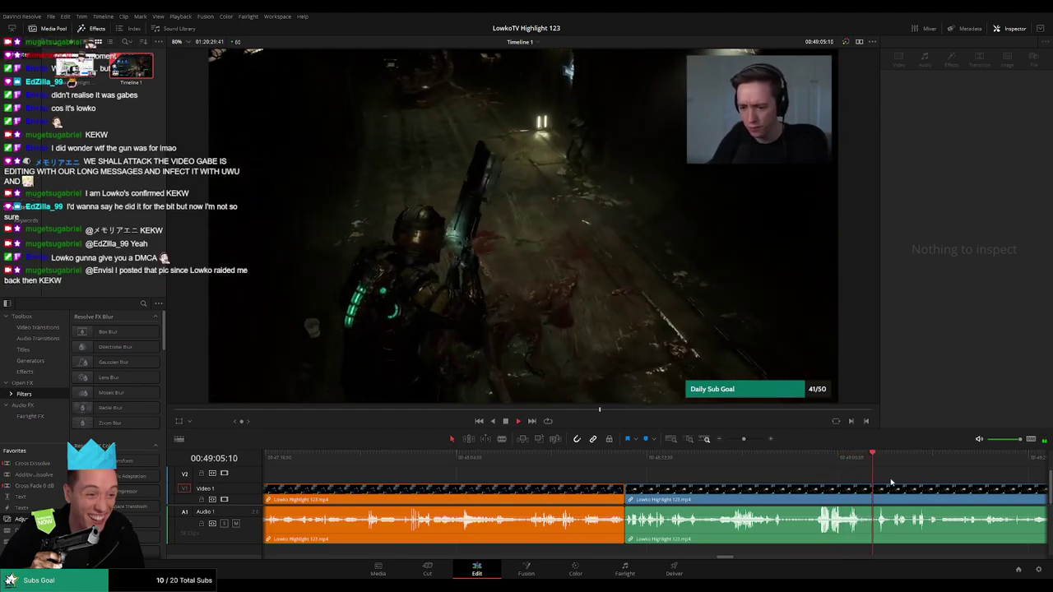
Split the stream clip around 00:49:09 and mark the middle section between the cuts orange.
scroll(782, 484, right, 5)
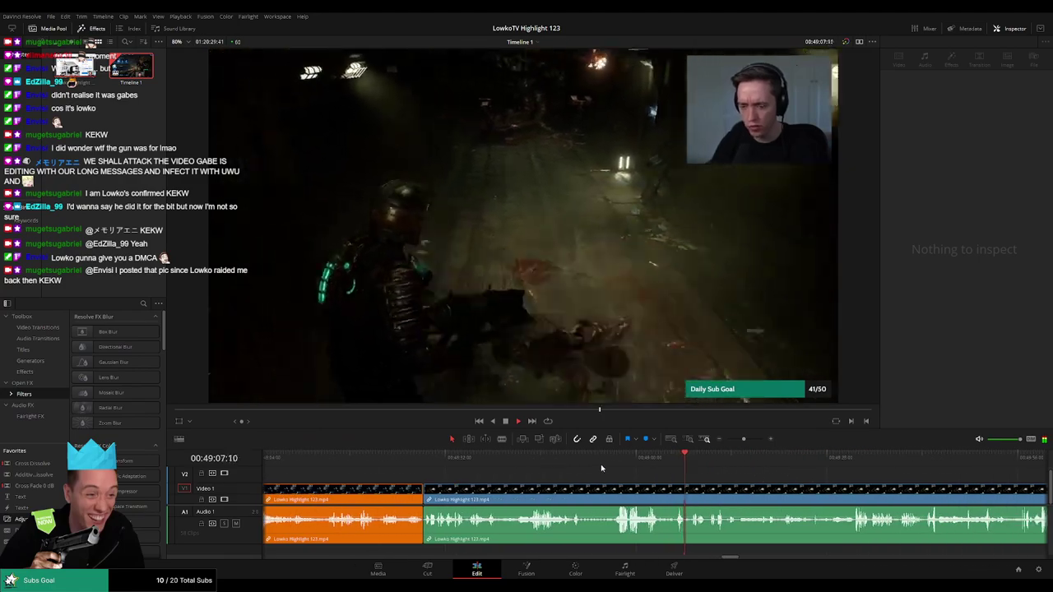
drag(606, 460, 530, 462)
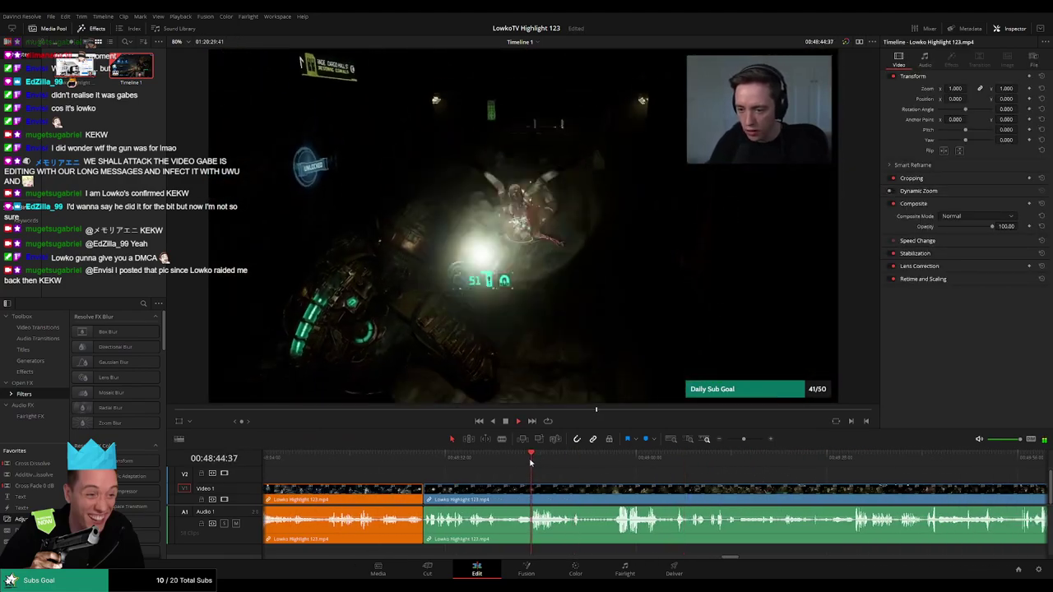
mouse_move(530, 462)
mouse_down()
mouse_move(482, 463)
mouse_move(645, 461)
mouse_up()
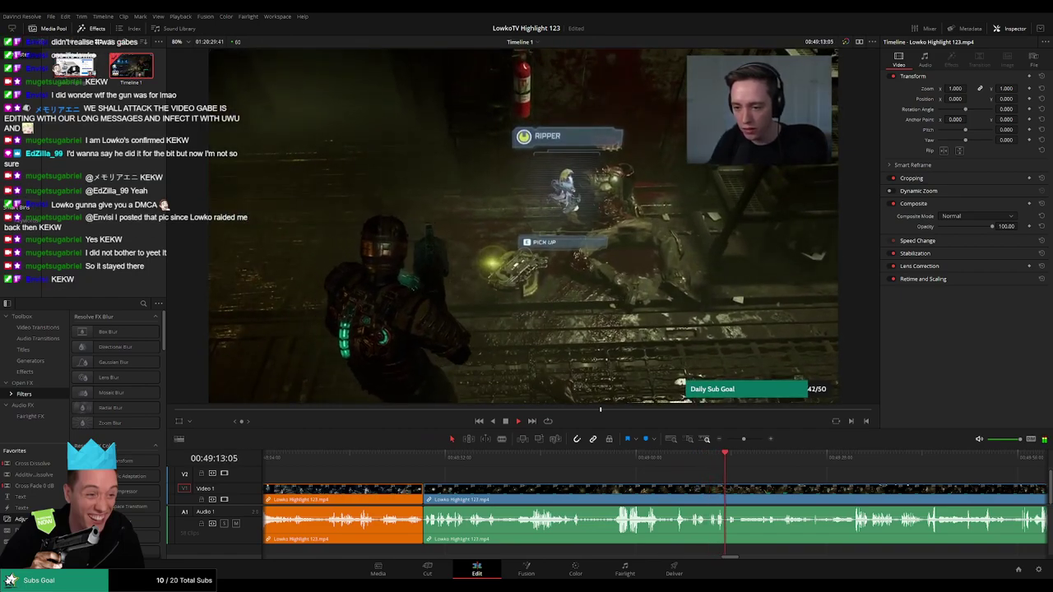
click(714, 459)
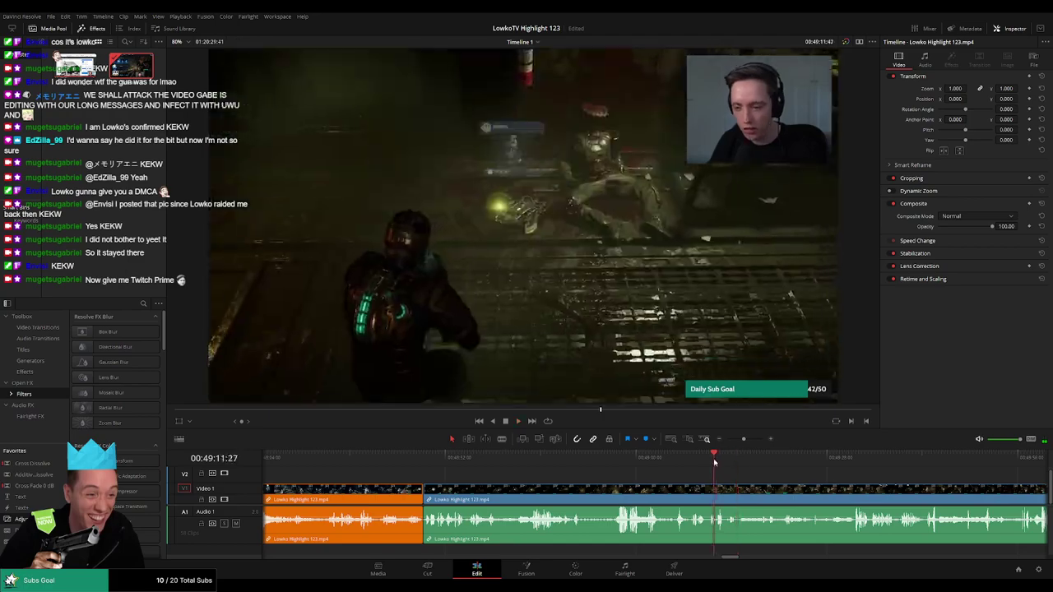
scroll(629, 479, up, 3)
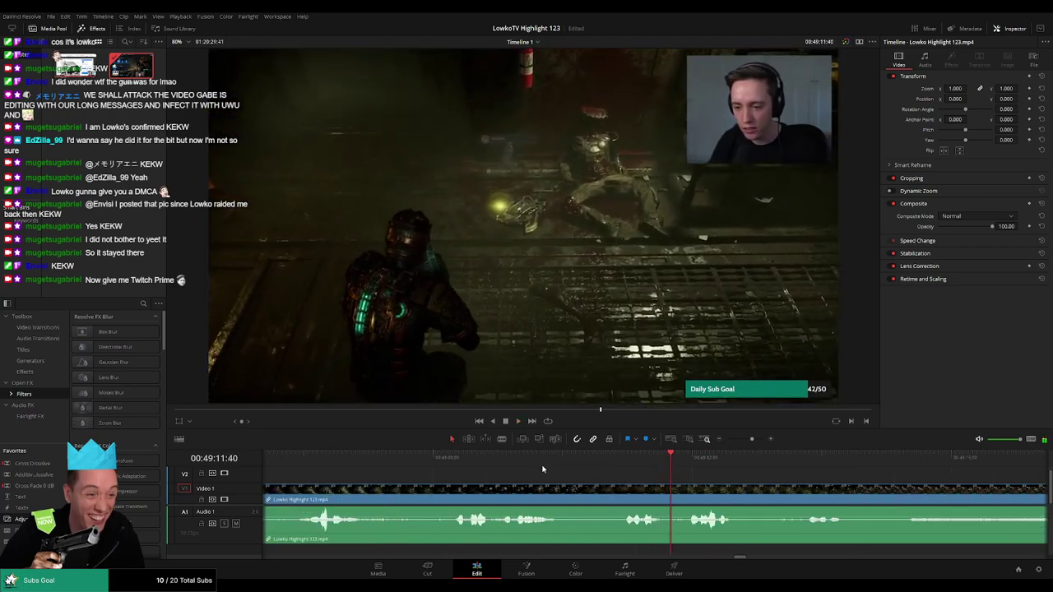
click(544, 468)
click(576, 495)
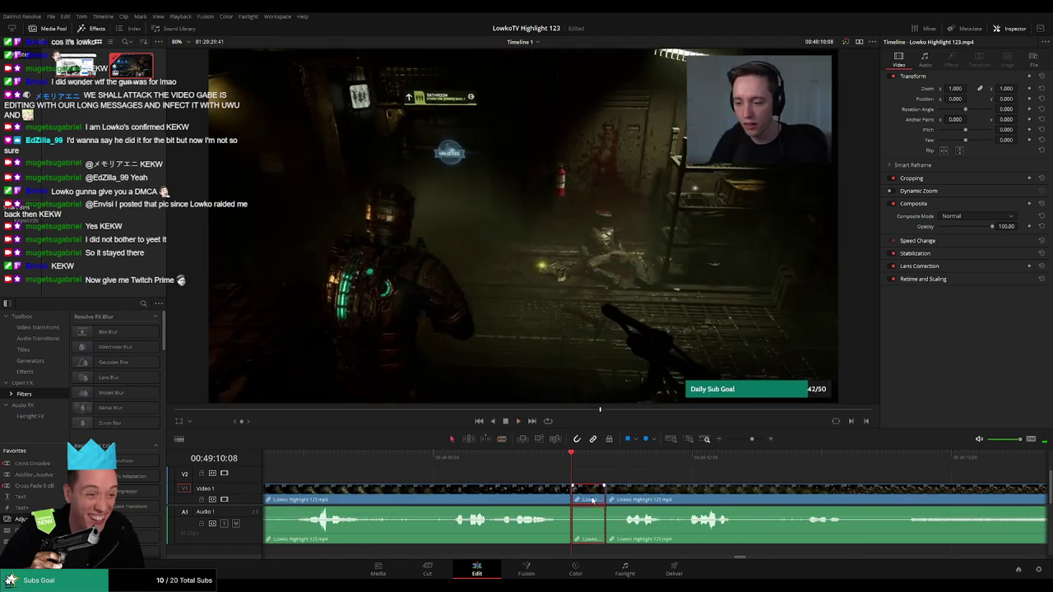
scroll(615, 496, down, 2)
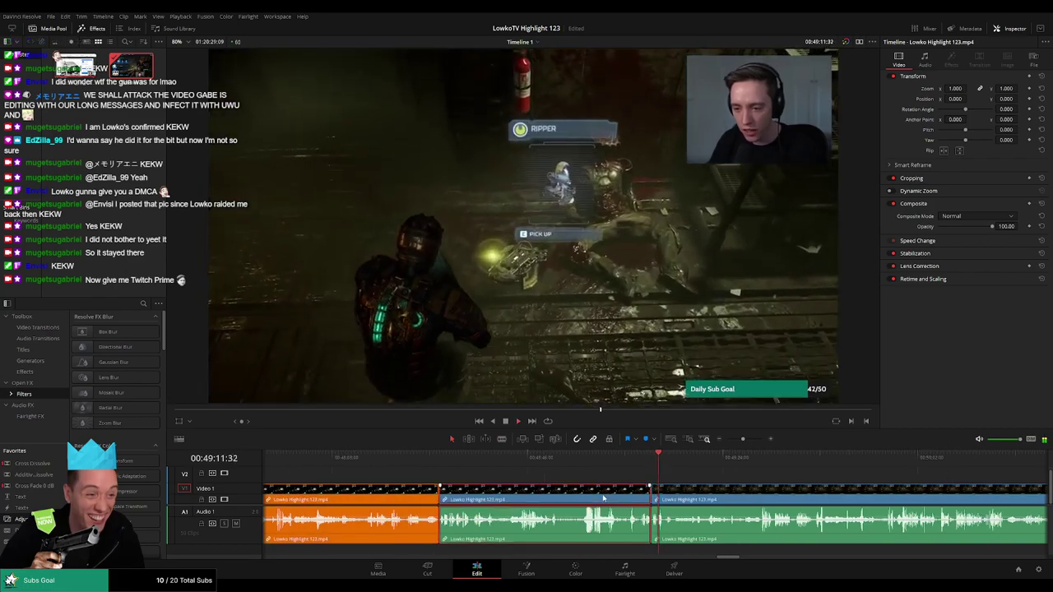
key(ctrl+shift+a)
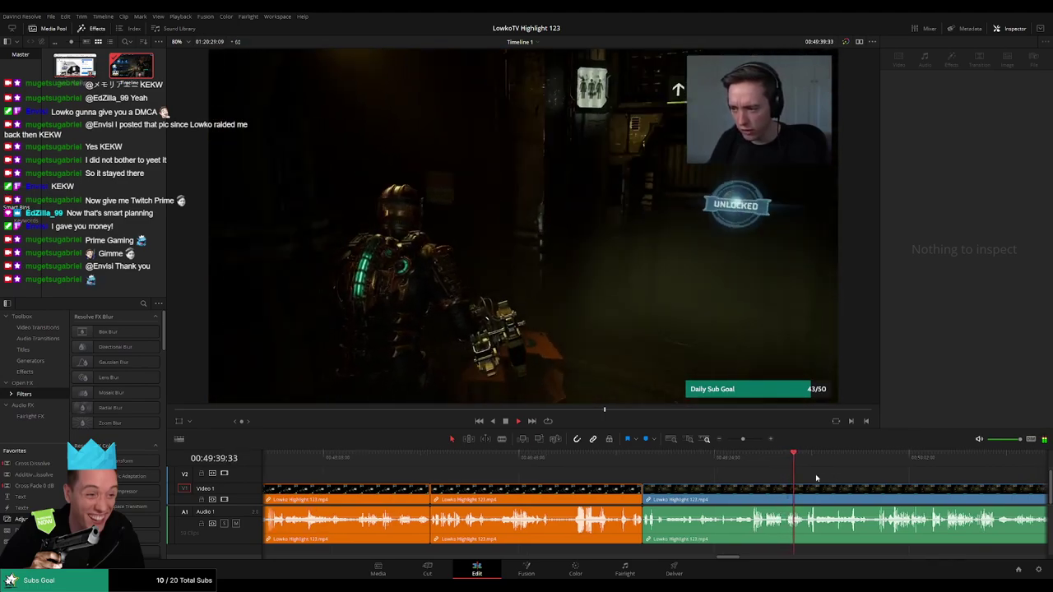
Scrub back and replay the quiet stretch leading up to about 00:50:18.
scroll(612, 484, right, 3)
scroll(611, 484, right, 1)
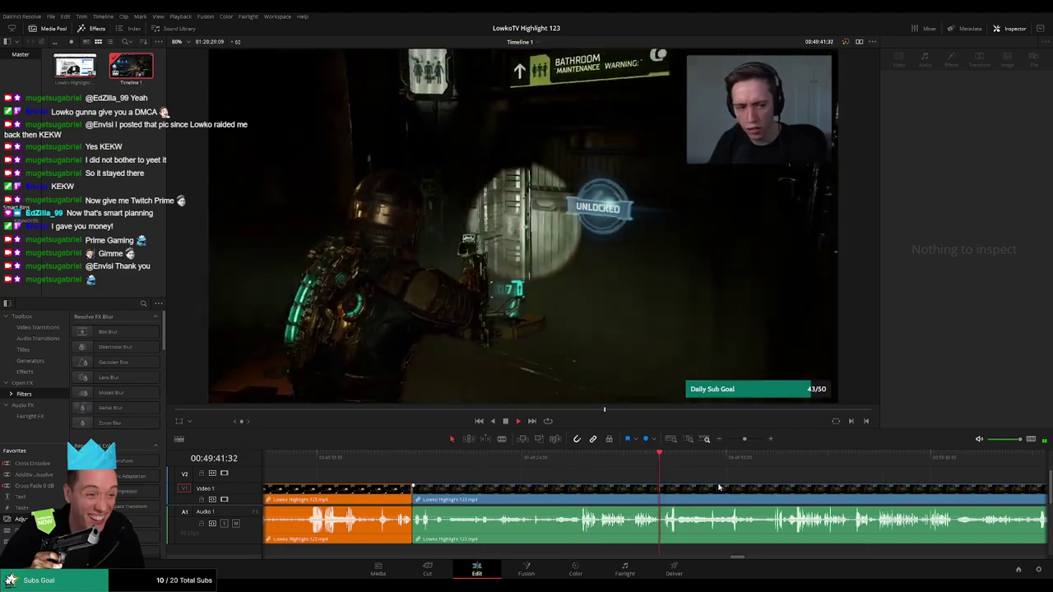
scroll(609, 481, right, 2)
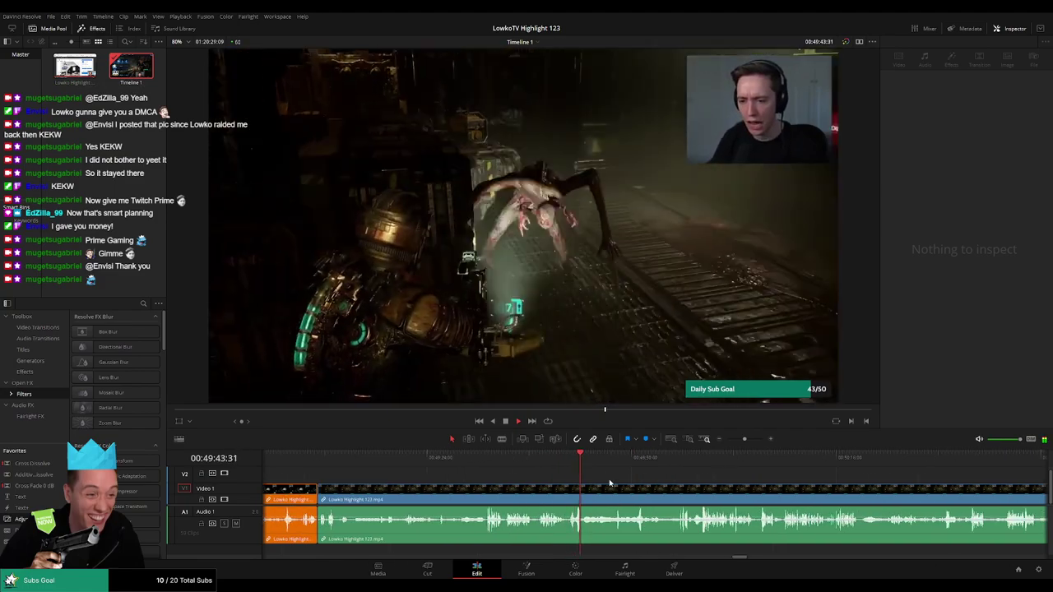
drag(578, 458, 565, 461)
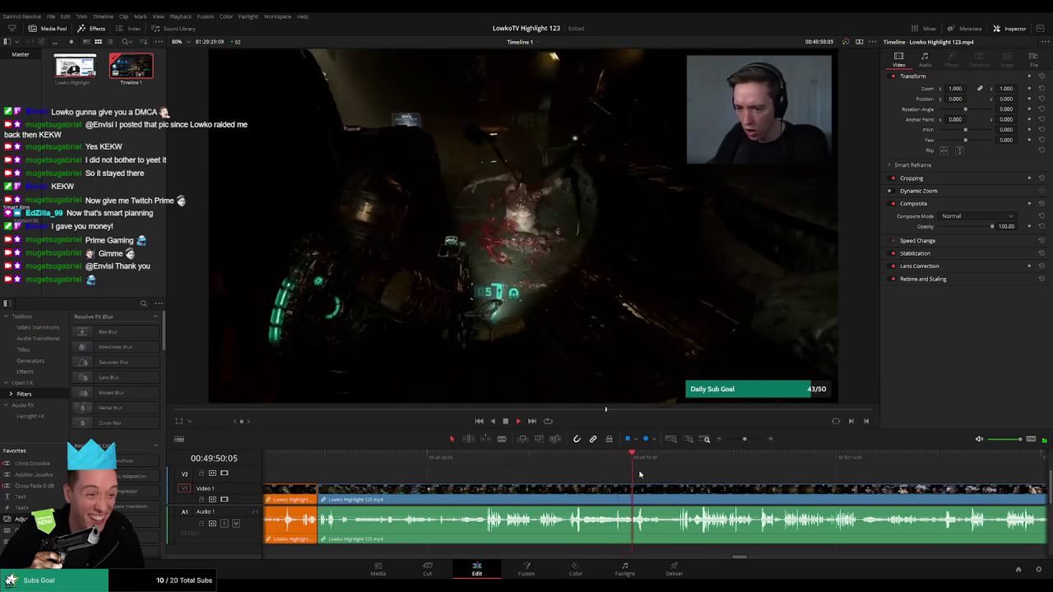
scroll(658, 479, right, 3)
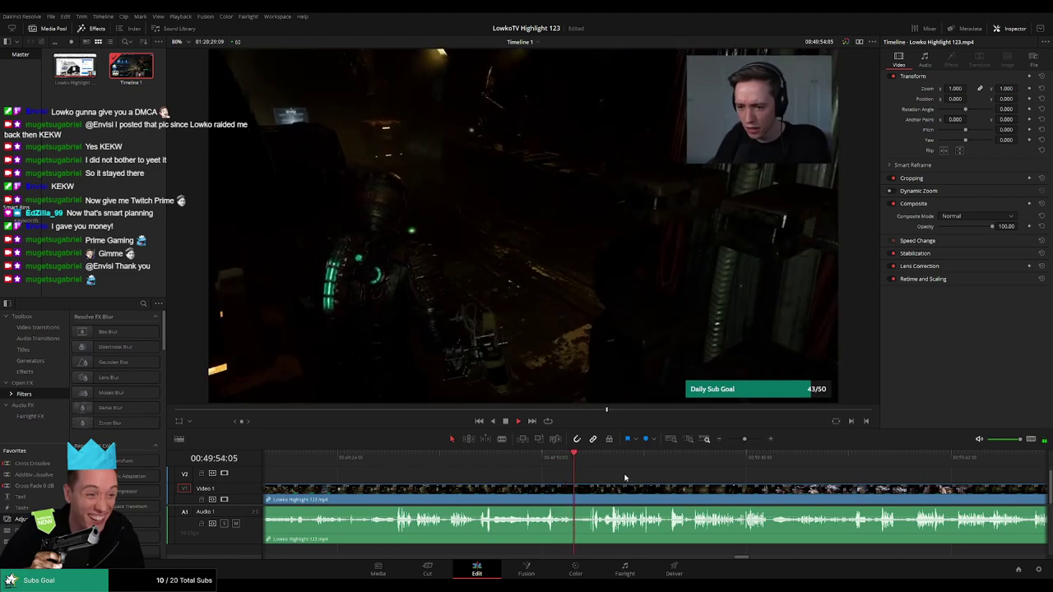
scroll(601, 477, right, 2)
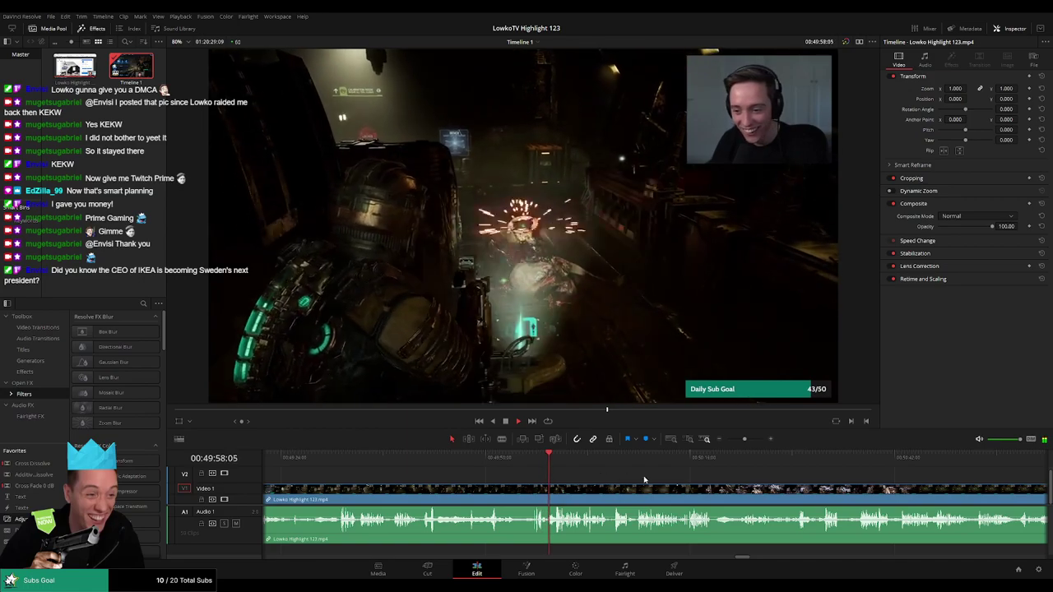
scroll(644, 479, right, 2)
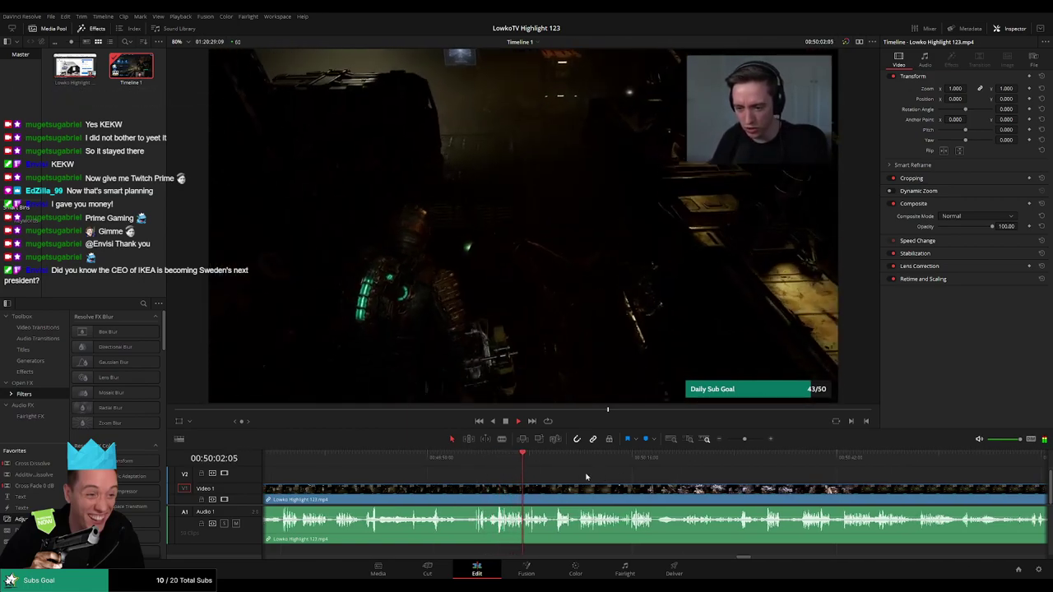
scroll(621, 475, right, 3)
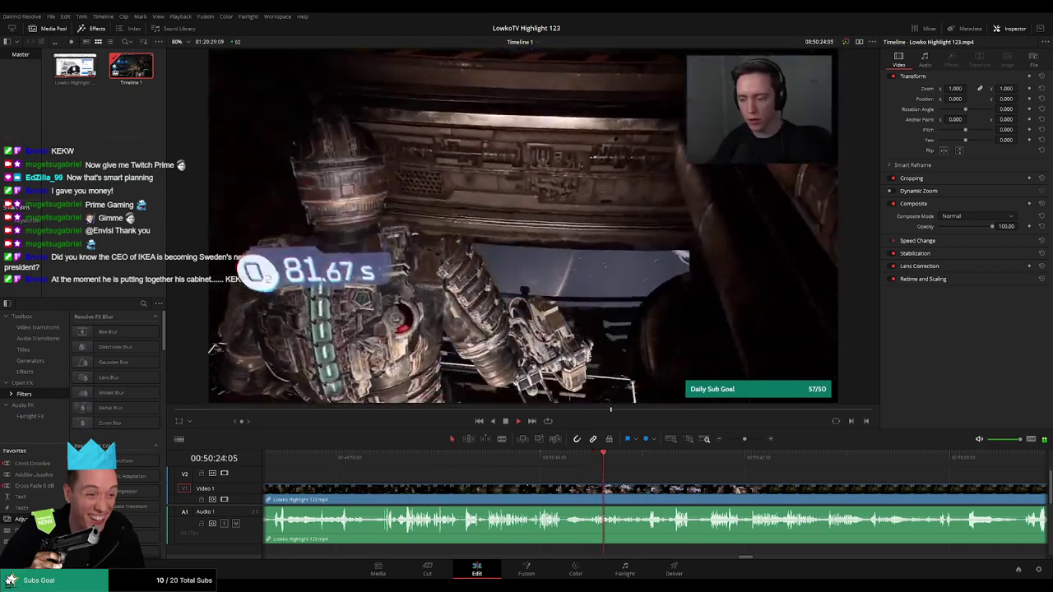
click(549, 457)
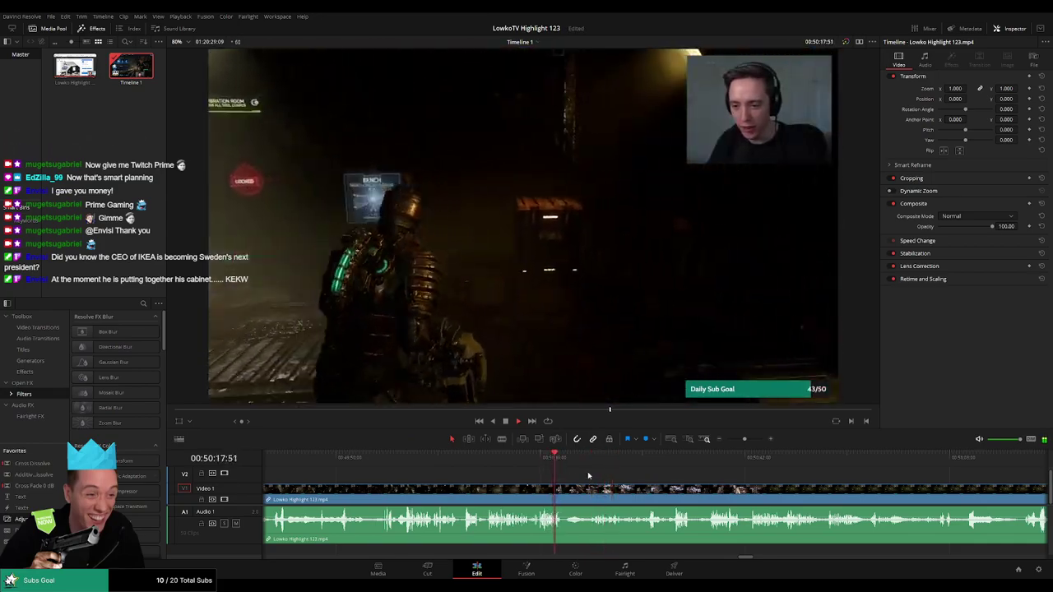
Cut the stream clip at about 00:50:18 with the Blade tool and check the cut.
key(space)
key(b)
click(658, 499)
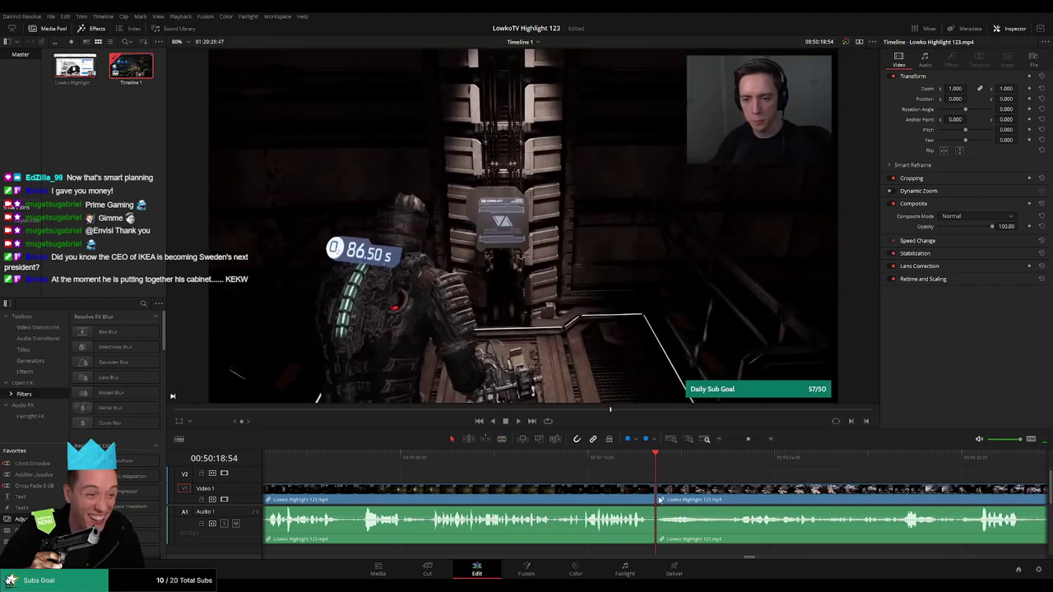
click(643, 463)
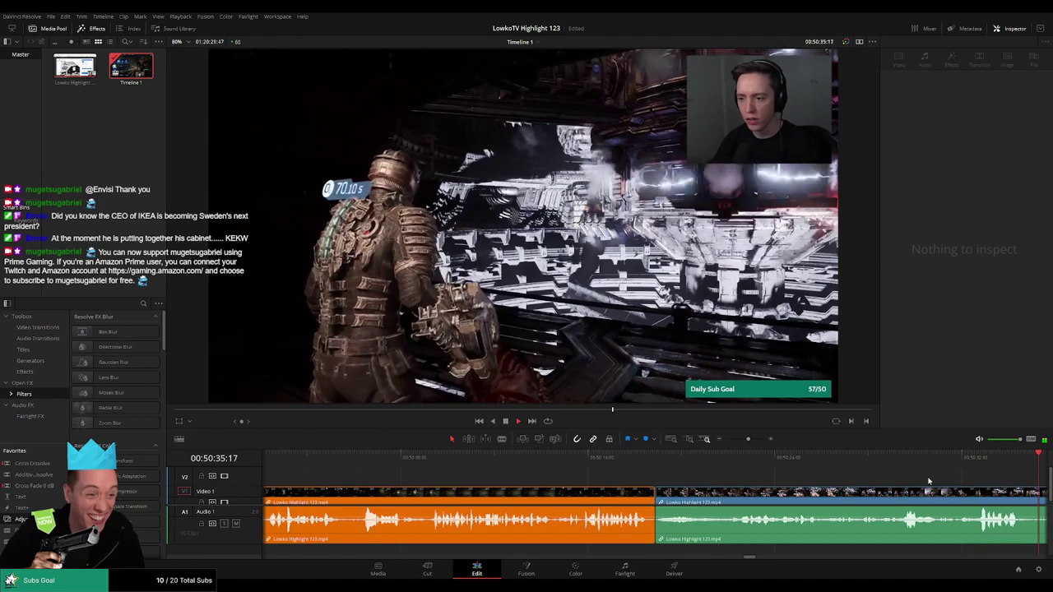
key(ctrl+b)
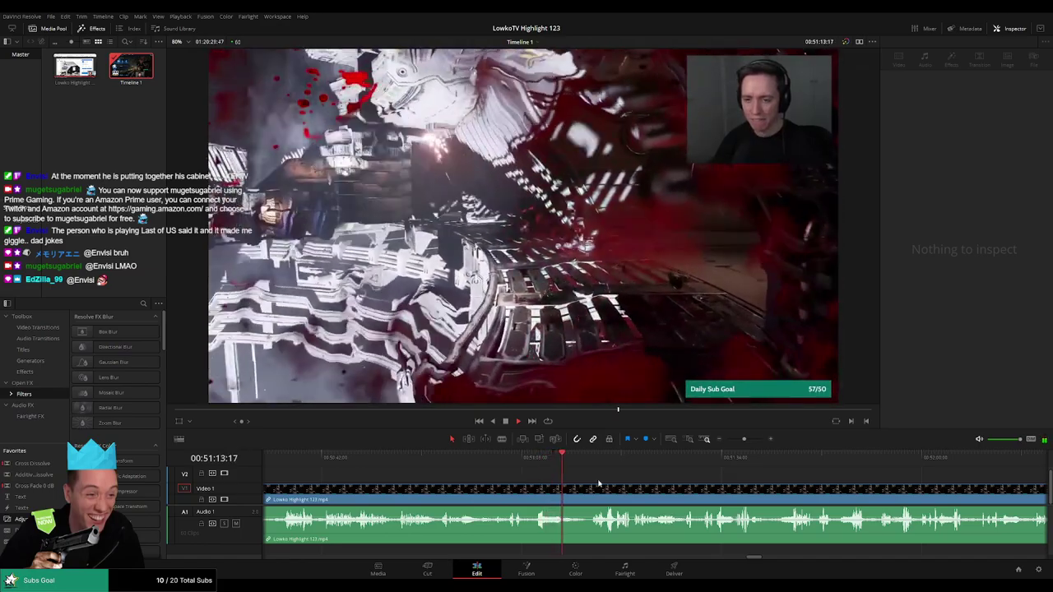
Make two cuts around 00:51:17 and delete the short piece between them, closing the gap.
scroll(531, 473, down, 2)
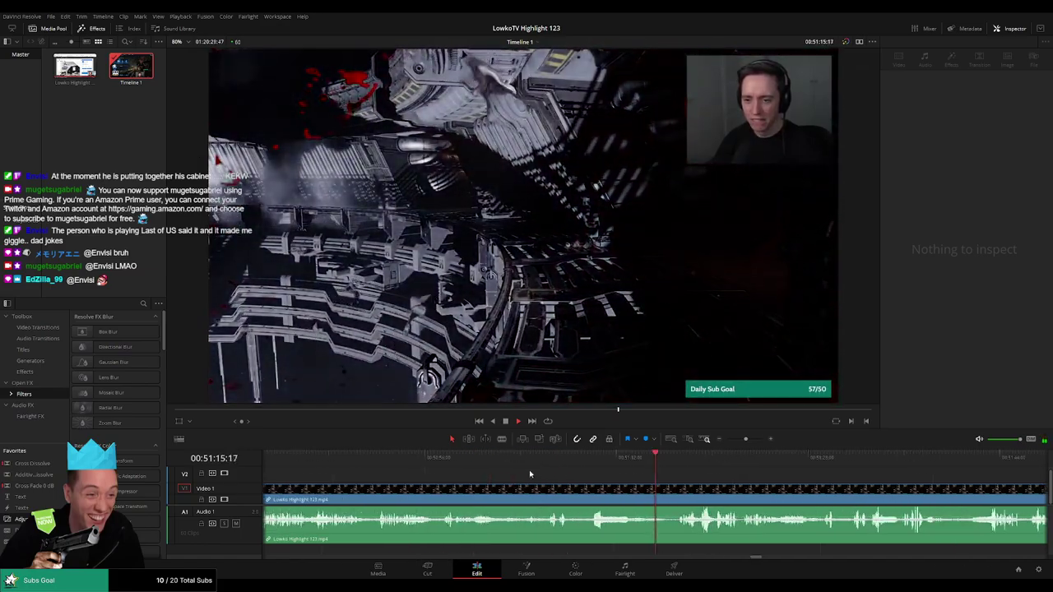
scroll(576, 470, down, 2)
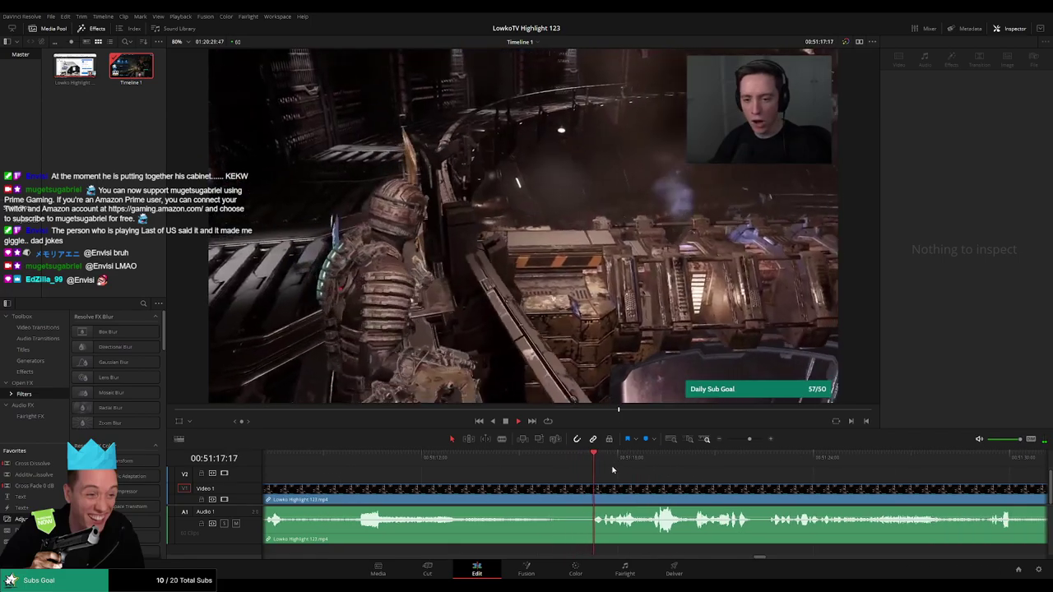
key(ctrl+b)
click(590, 467)
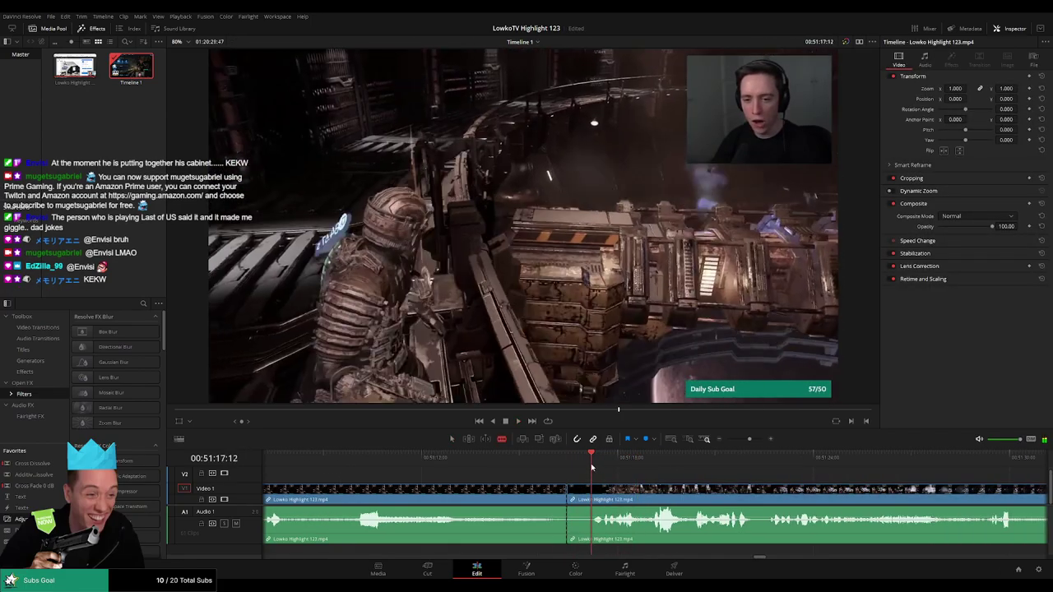
key(ctrl+b)
click(582, 496)
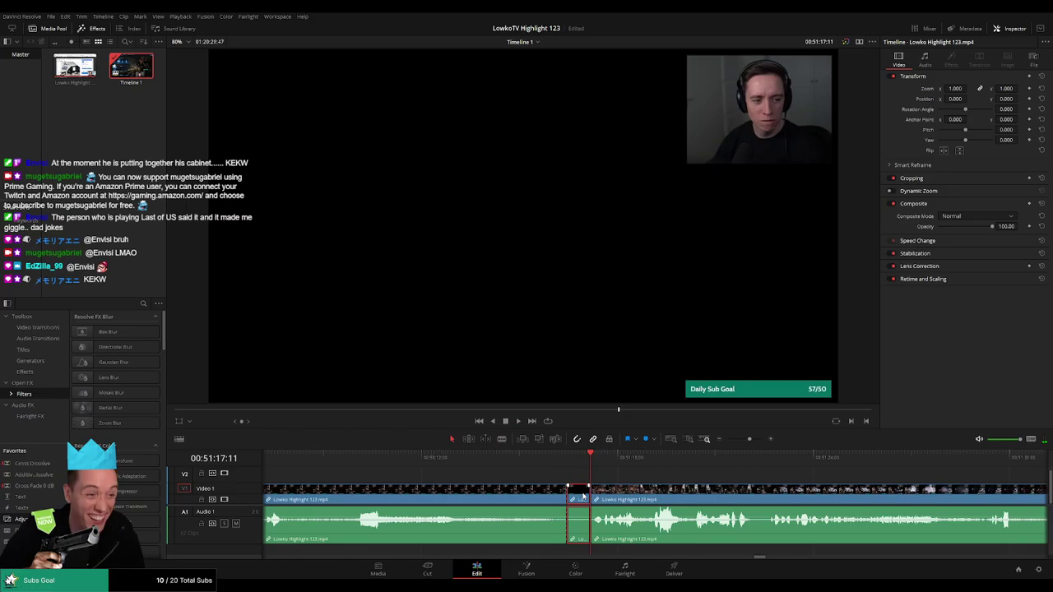
key(Delete)
key(space)
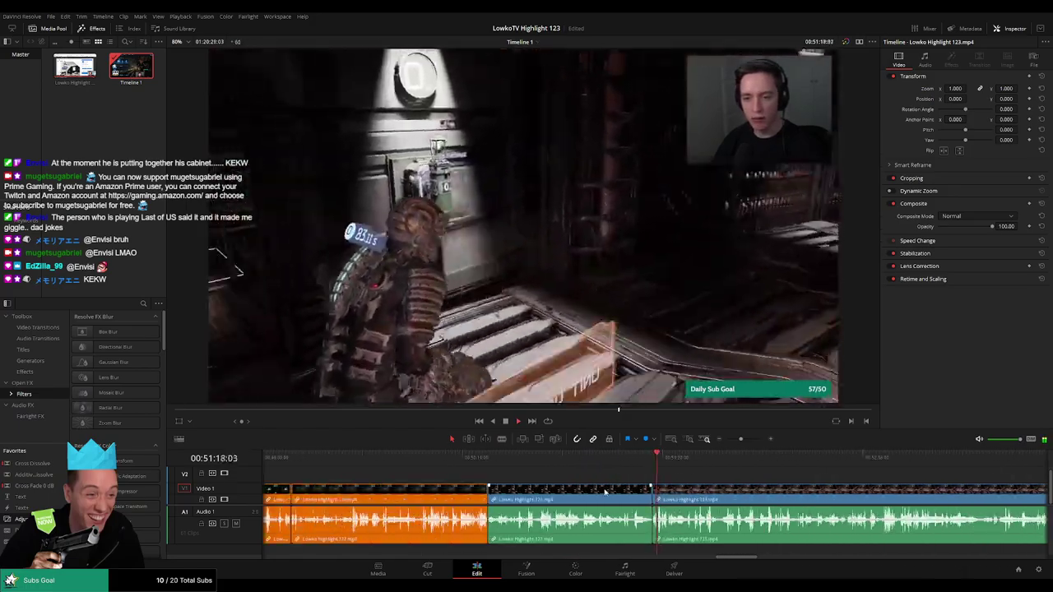
click(607, 491)
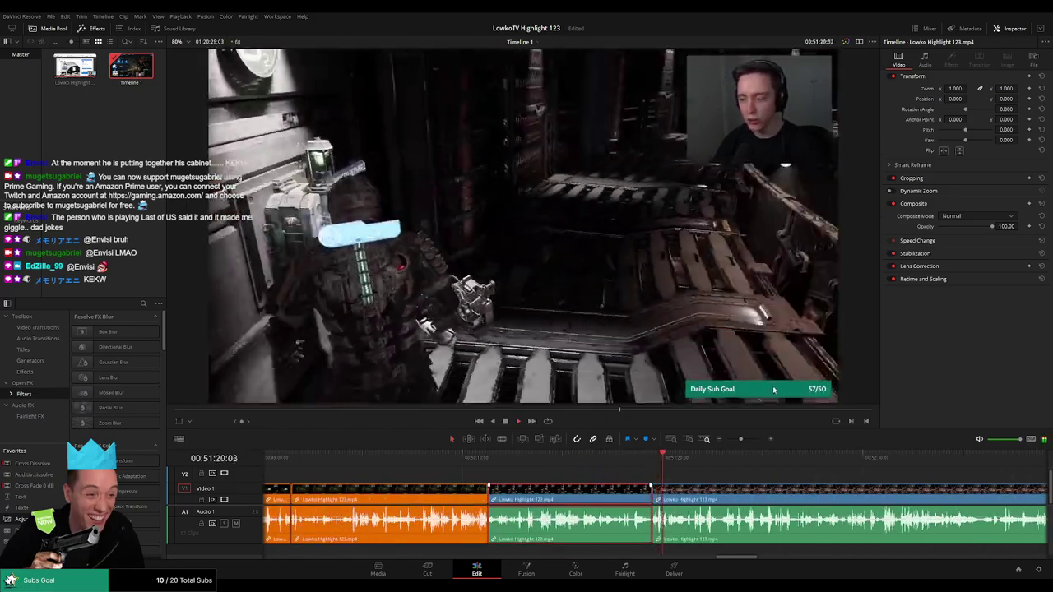
click(714, 481)
Move along the timeline and select the following clip to view its properties.
scroll(714, 482, down, 5)
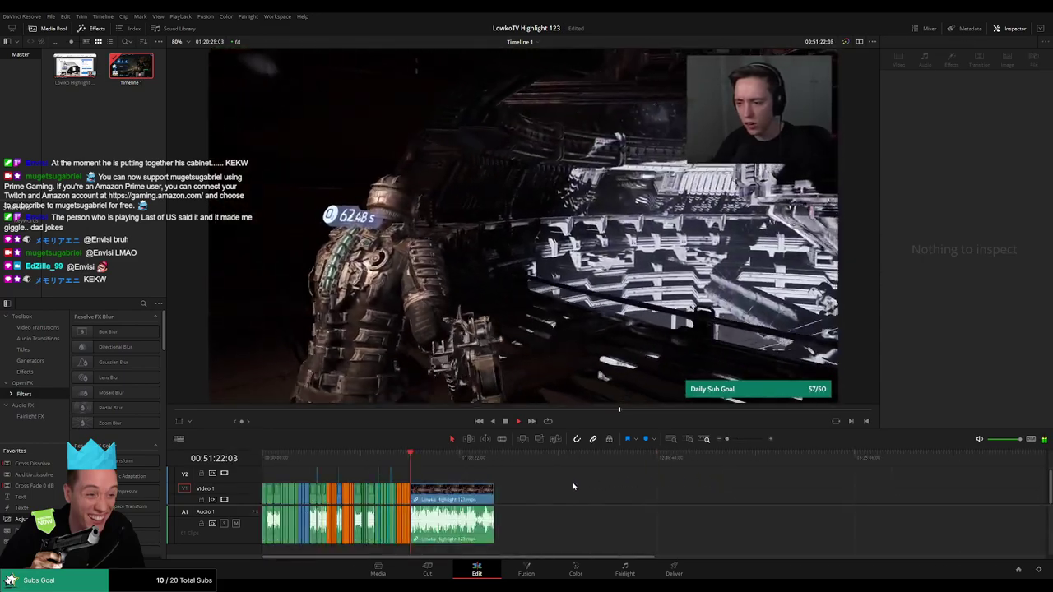
scroll(642, 484, up, 5)
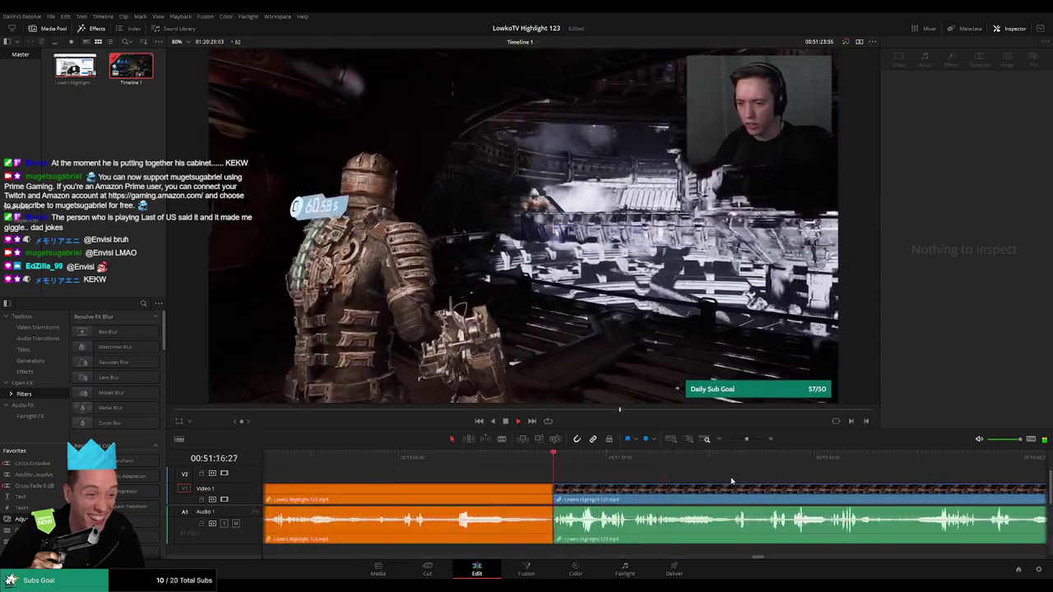
scroll(732, 482, right, 3)
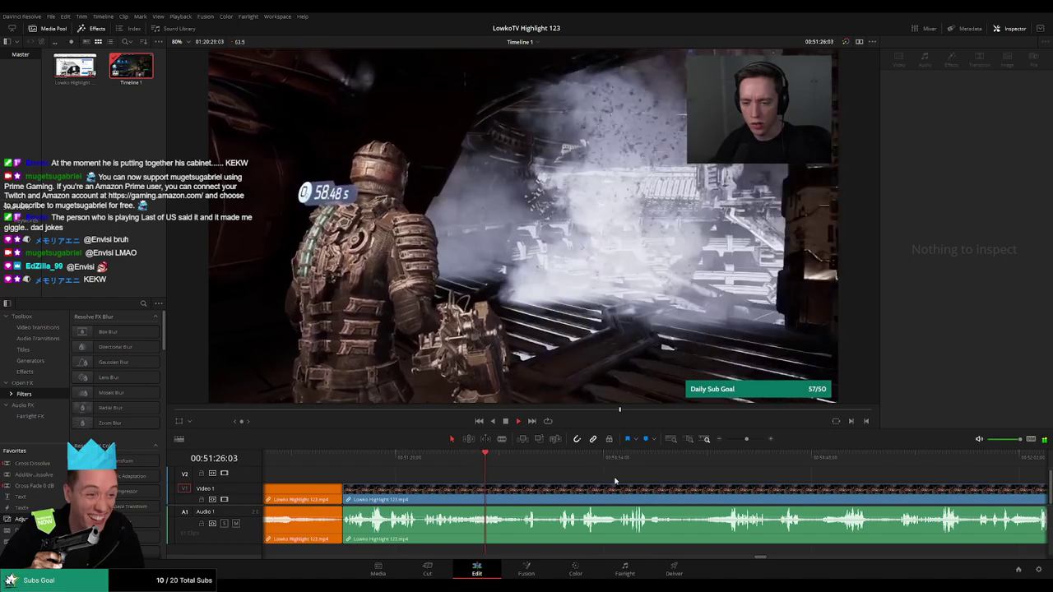
scroll(614, 481, right, 1)
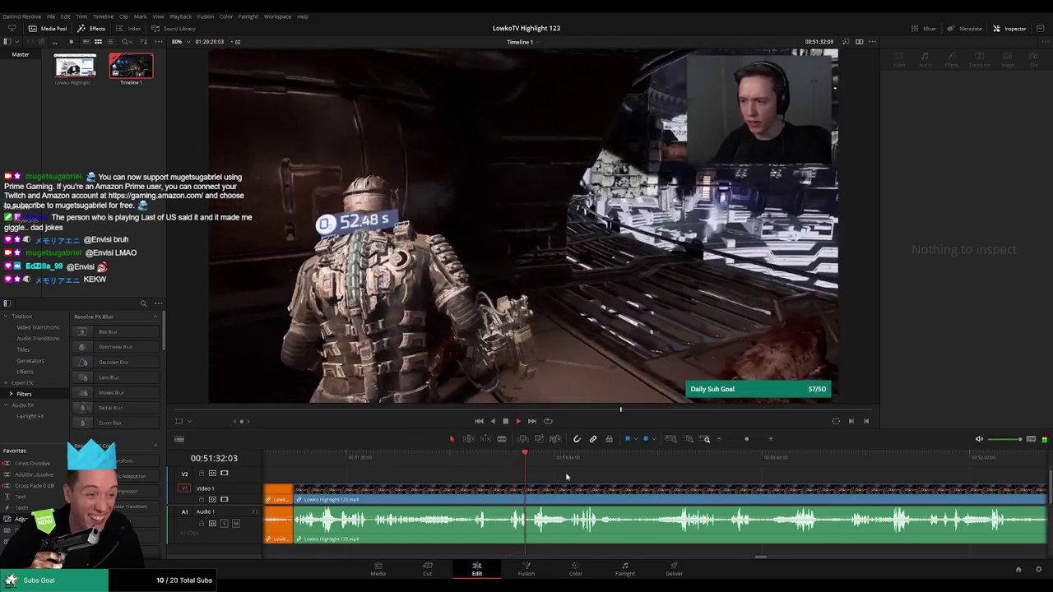
scroll(543, 478, right, 2)
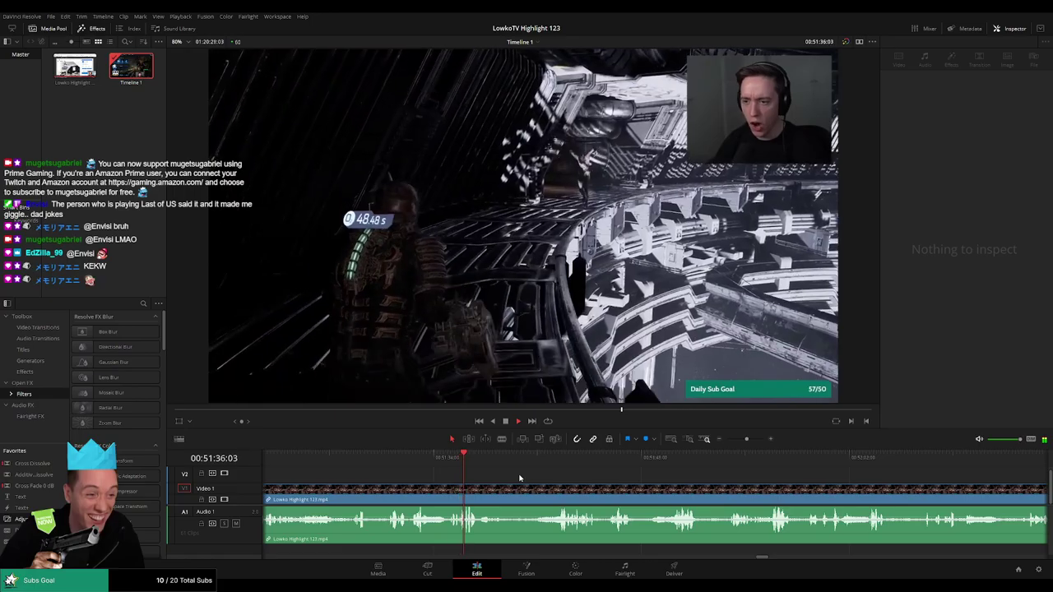
scroll(518, 481, right, 2)
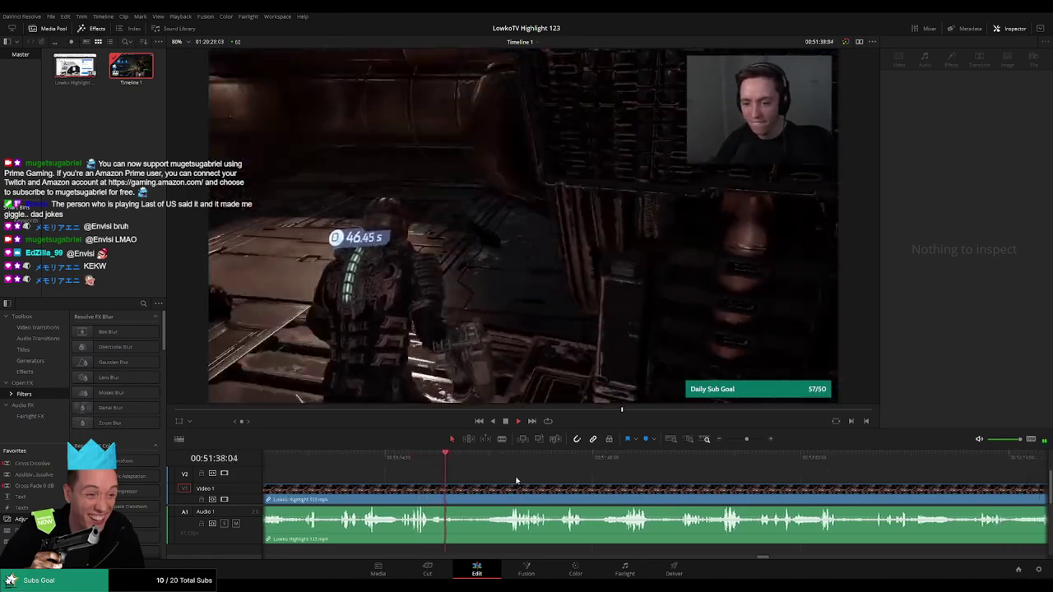
click(501, 481)
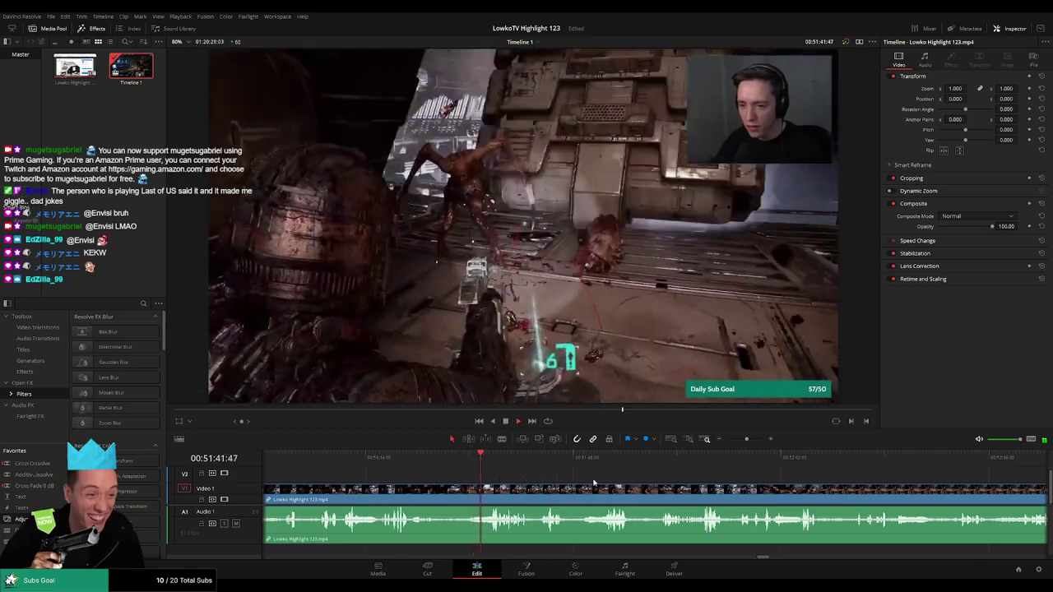
scroll(527, 479, right, 1)
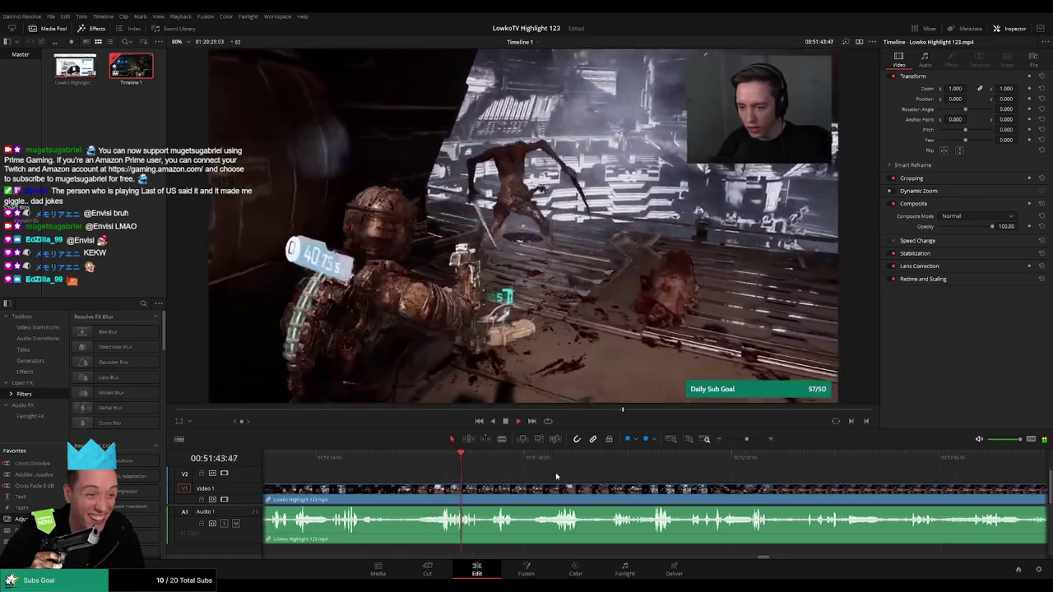
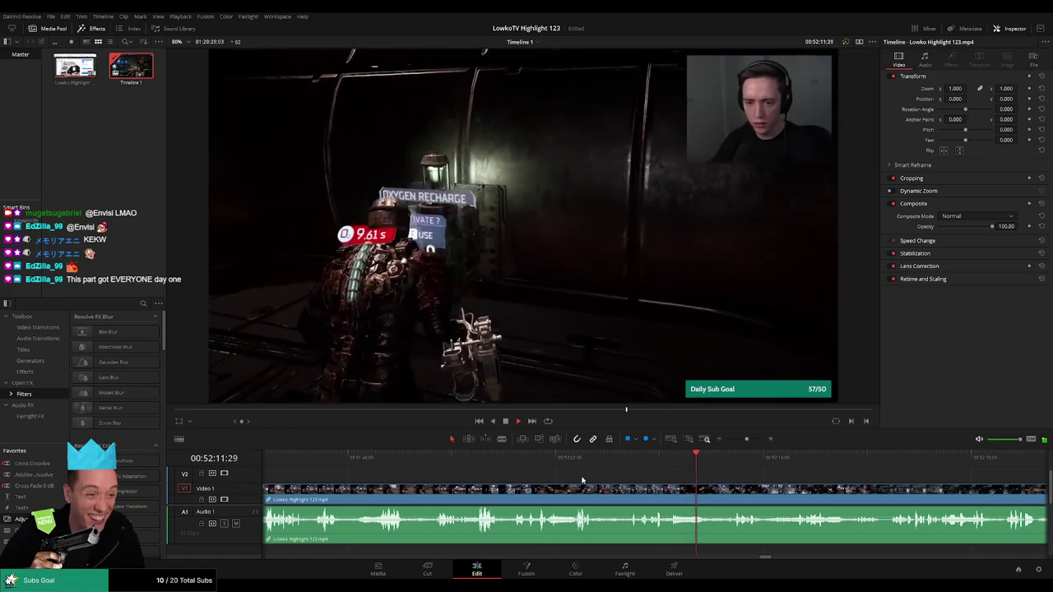
Scrub through the gameplay from about 51:59 to 52:12 to find the save-menu moment.
scroll(738, 485, right, 3)
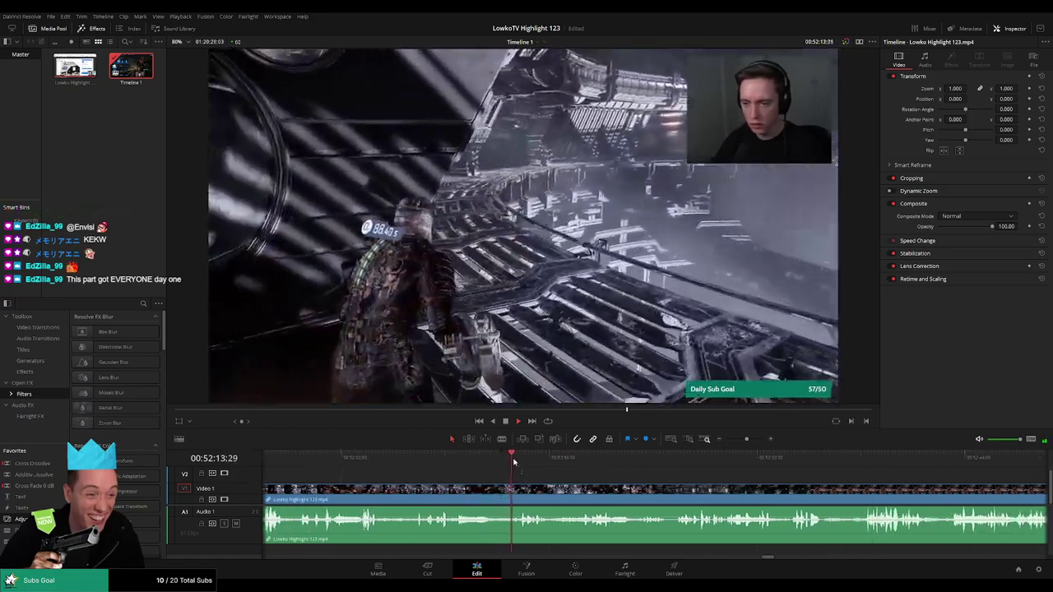
scroll(577, 469, right, 1)
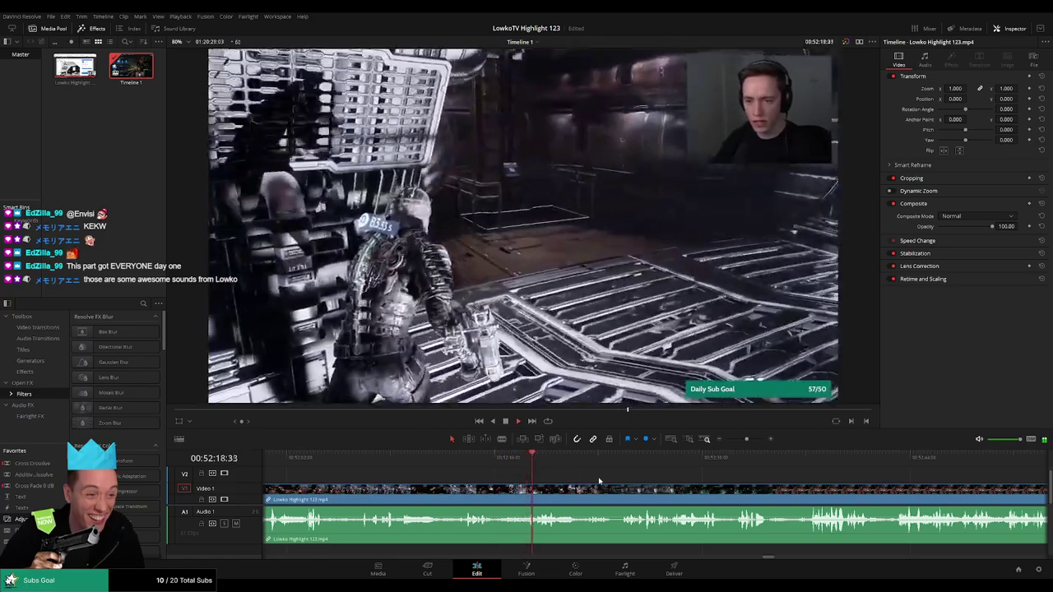
scroll(634, 484, right, 2)
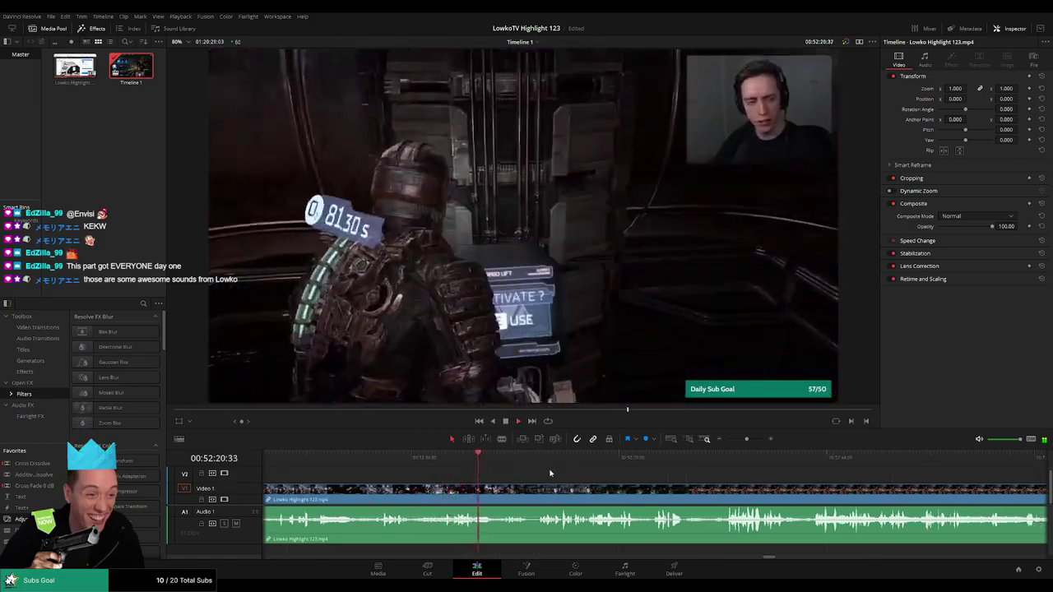
scroll(561, 475, left, 1)
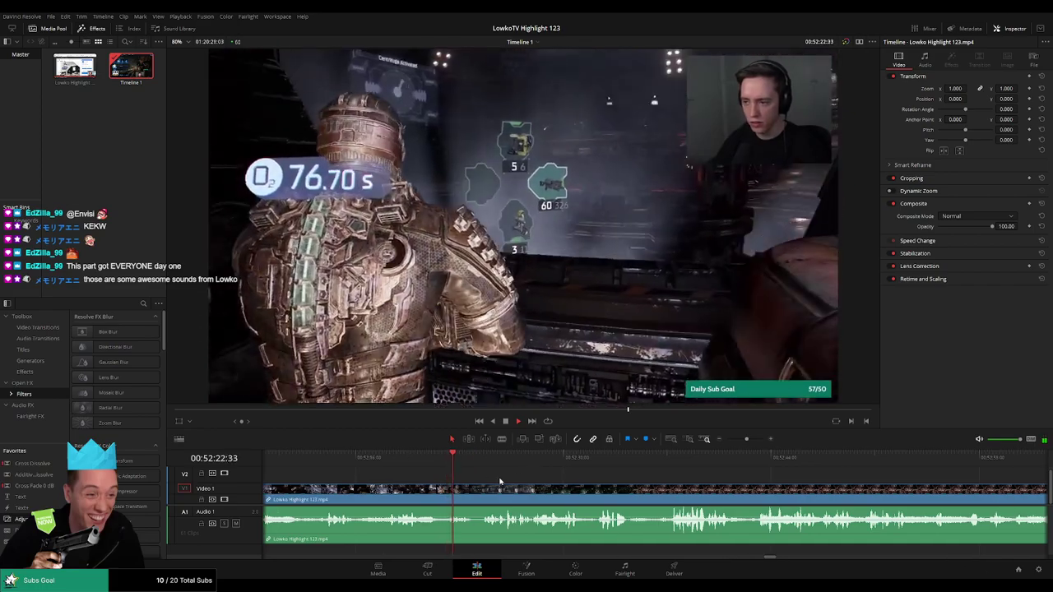
scroll(420, 479, left, 2)
click(352, 458)
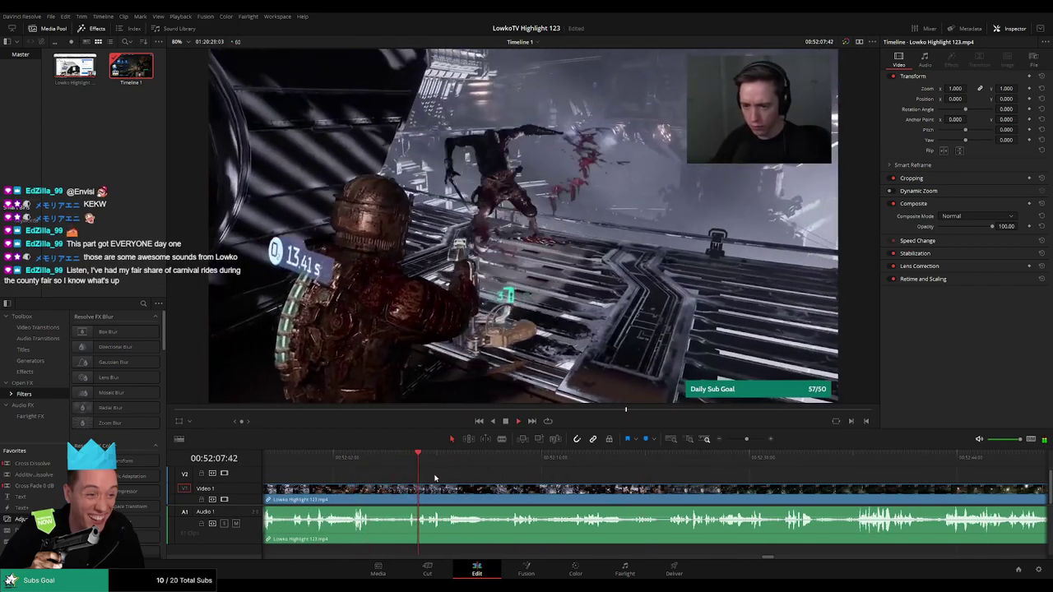
scroll(434, 478, right, 1)
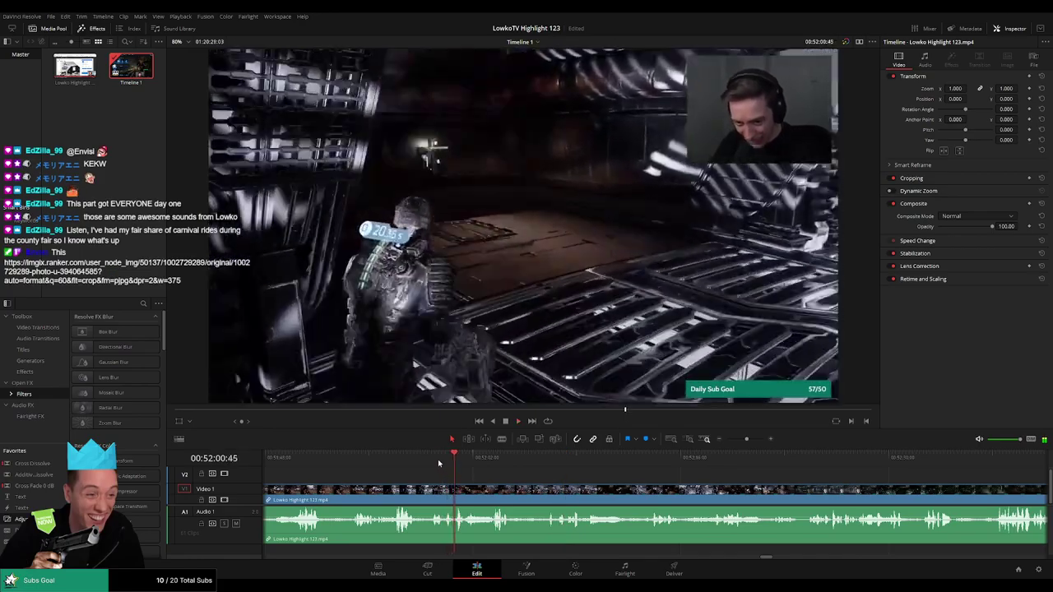
click(434, 464)
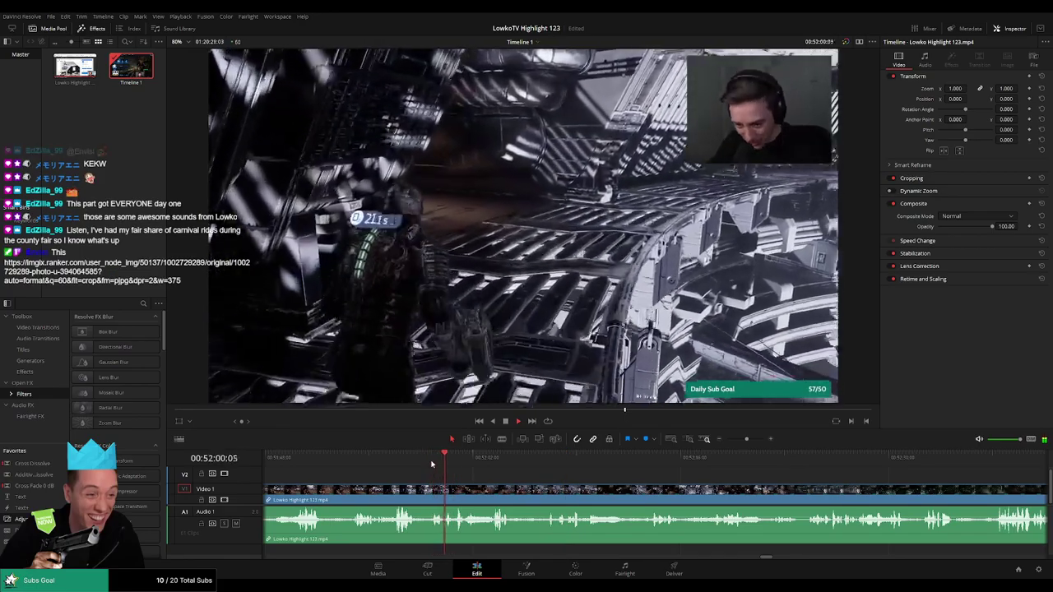
click(431, 463)
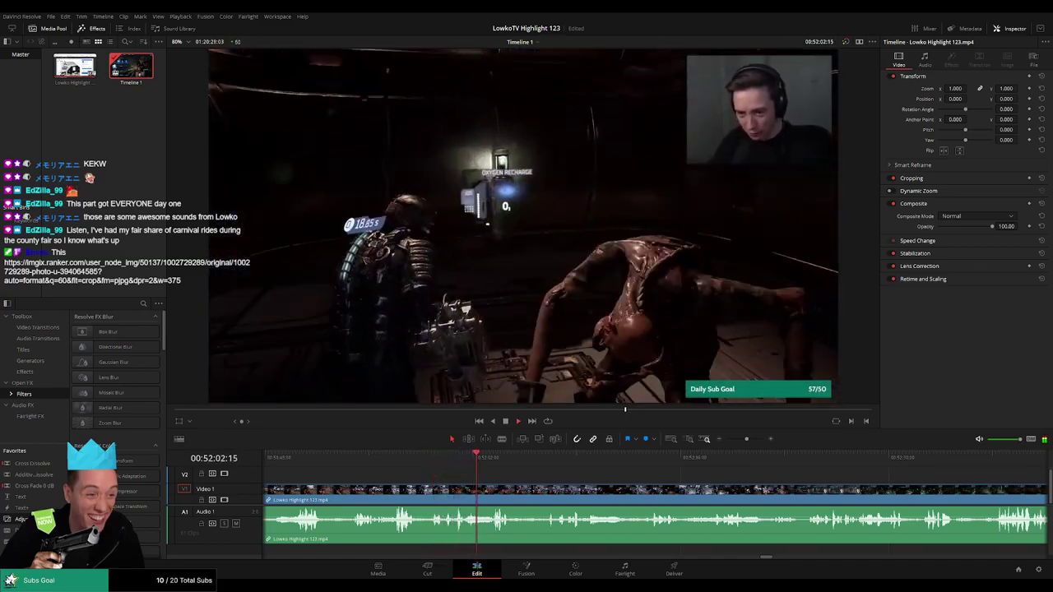
scroll(496, 474, right, 2)
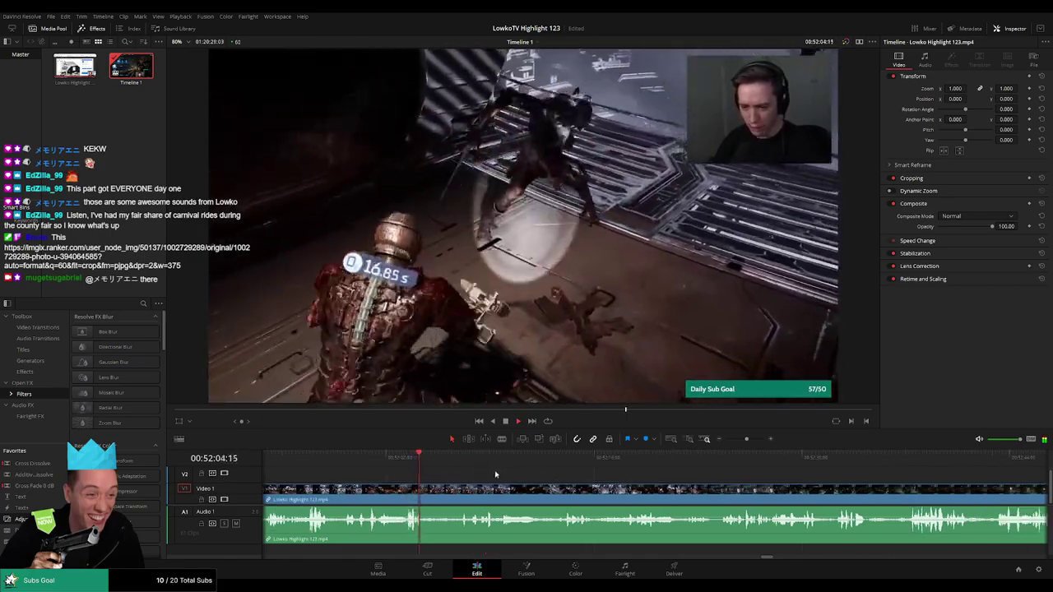
click(547, 459)
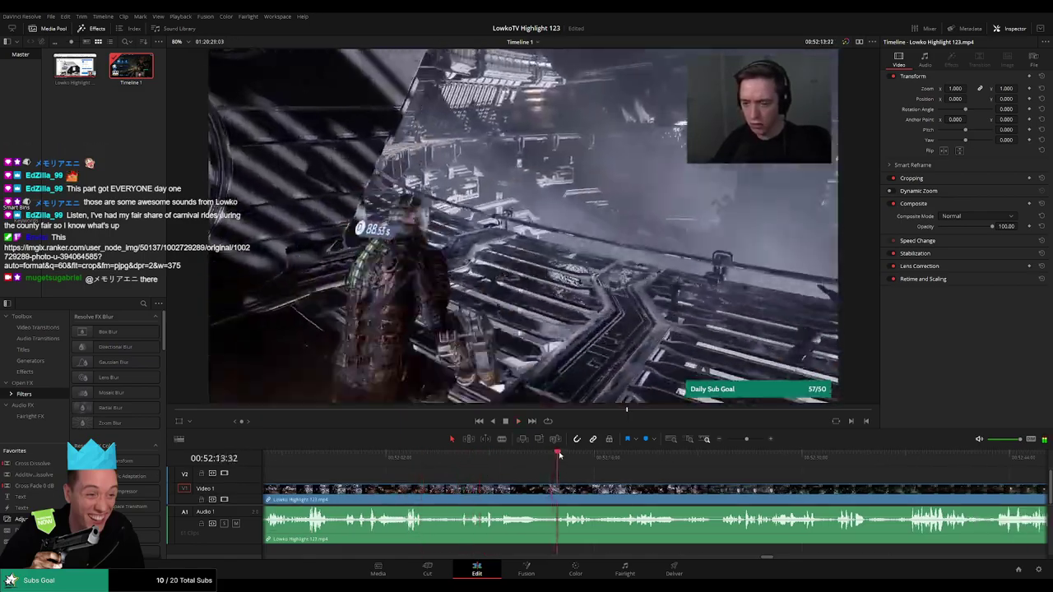
scroll(571, 471, right, 2)
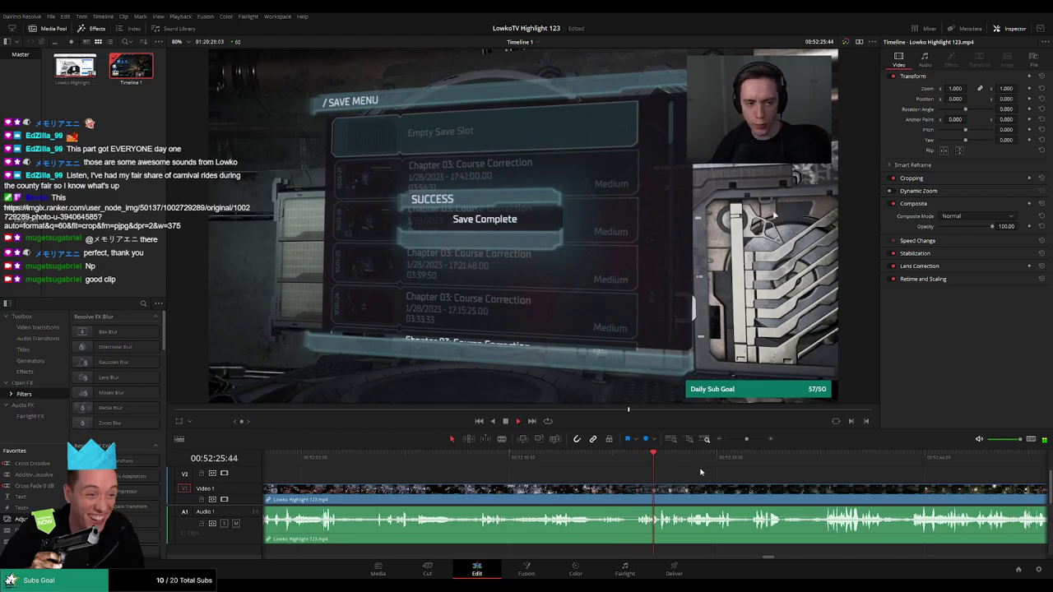
scroll(647, 472, right, 2)
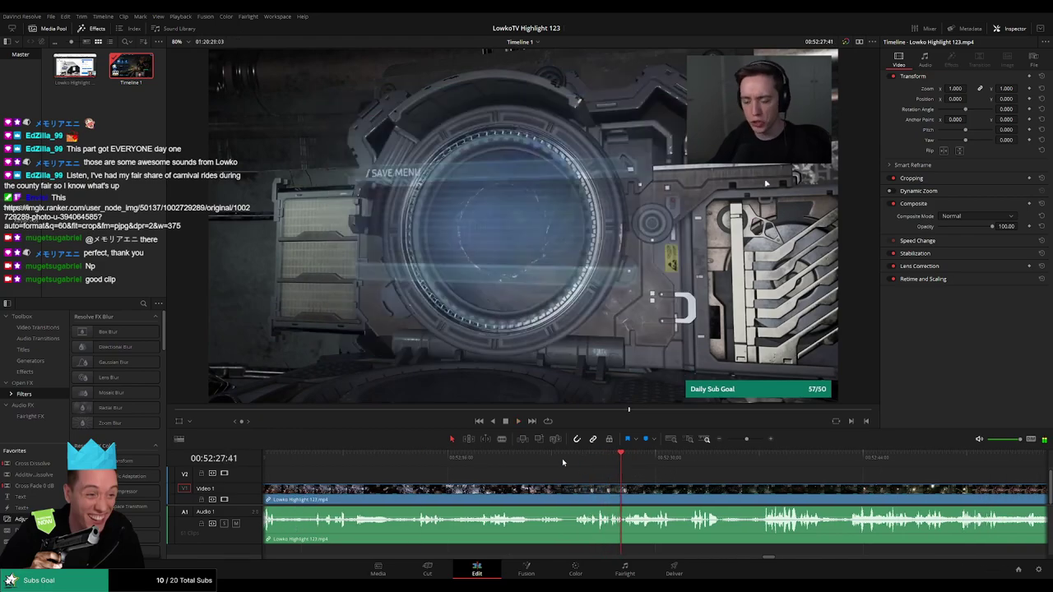
Split the stream's video and audio at 52:23:53 and select the part before the split.
click(555, 458)
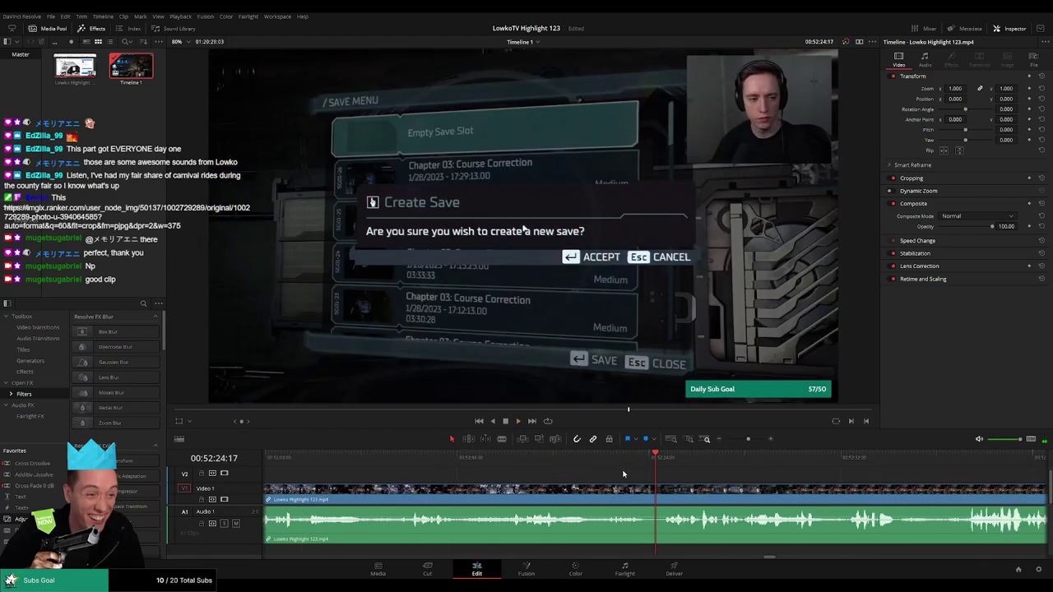
click(635, 463)
key(ctrl+b)
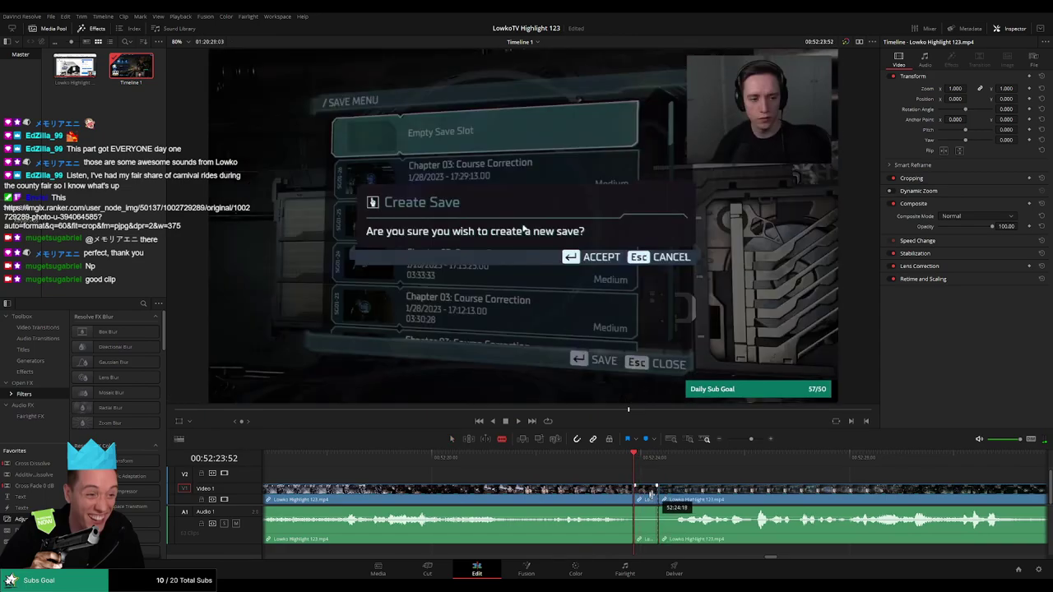
key(space)
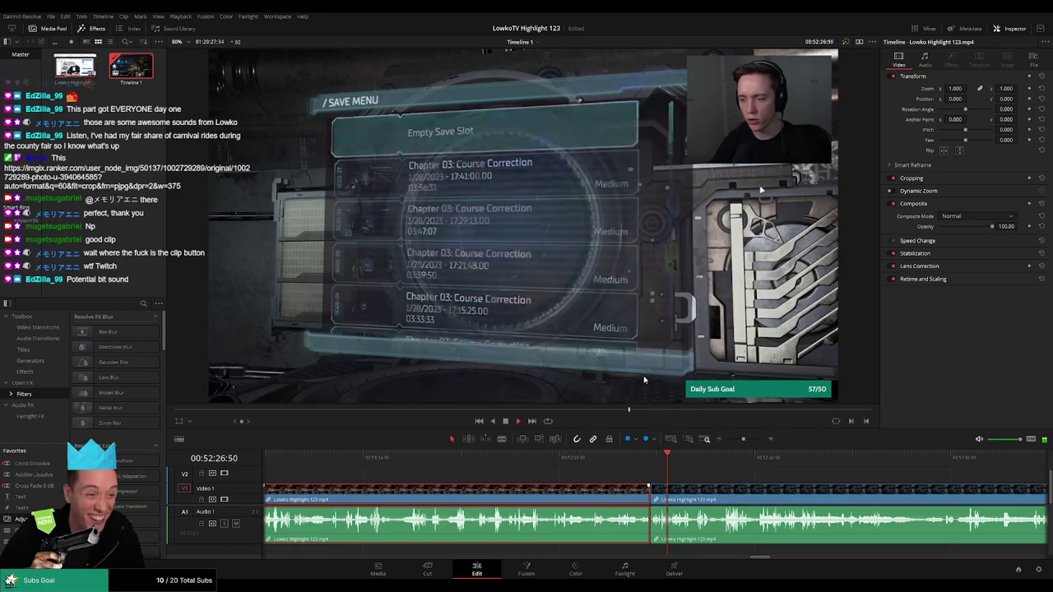
key(ctrl+y)
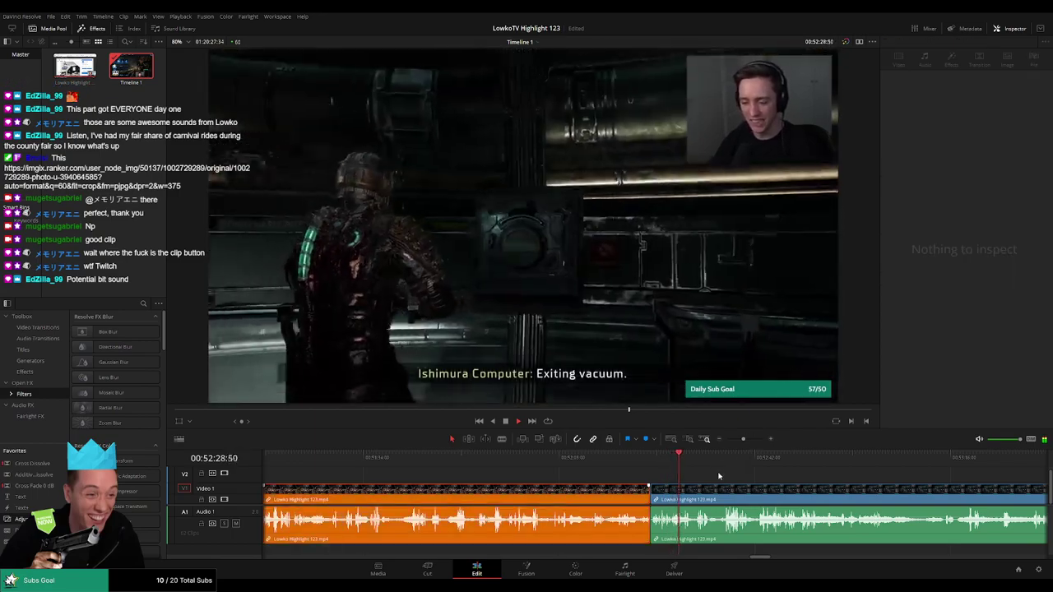
Replay the footage from about 51:58 up to the split near 52:25.
key(space)
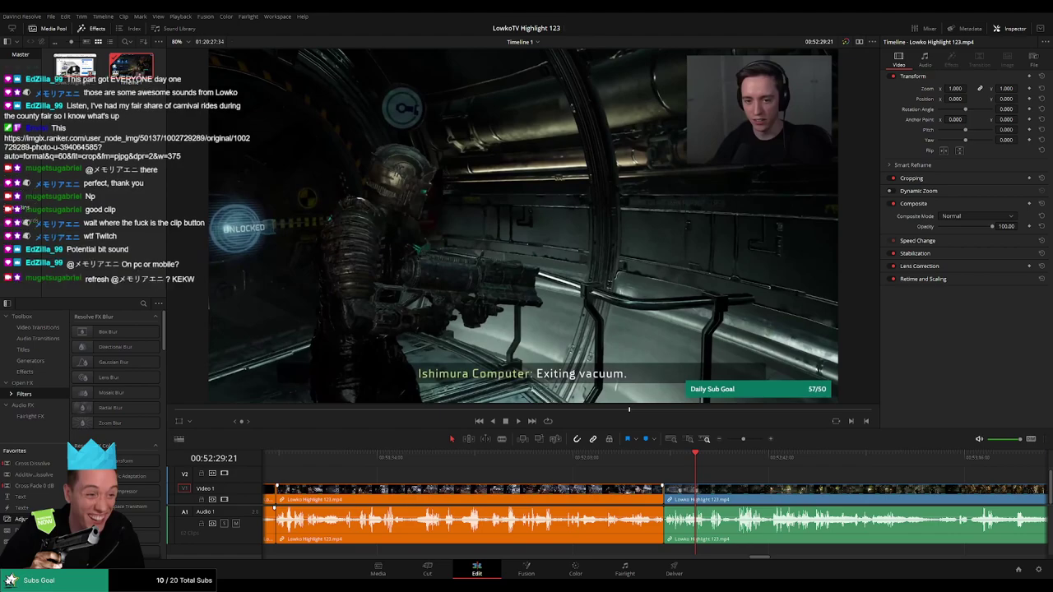
click(664, 457)
key(space)
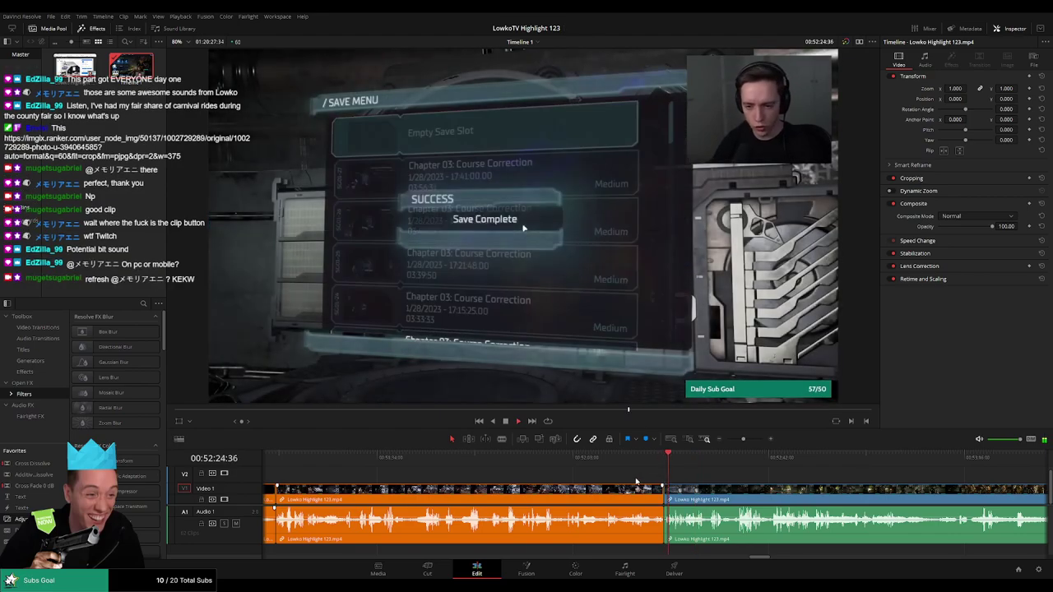
drag(580, 457, 522, 462)
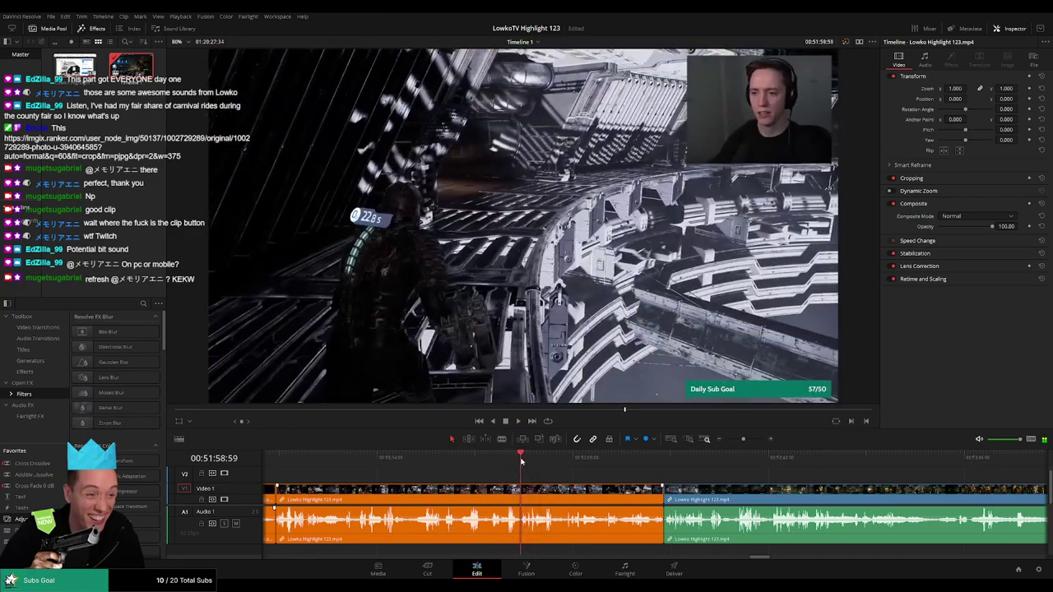
key(space)
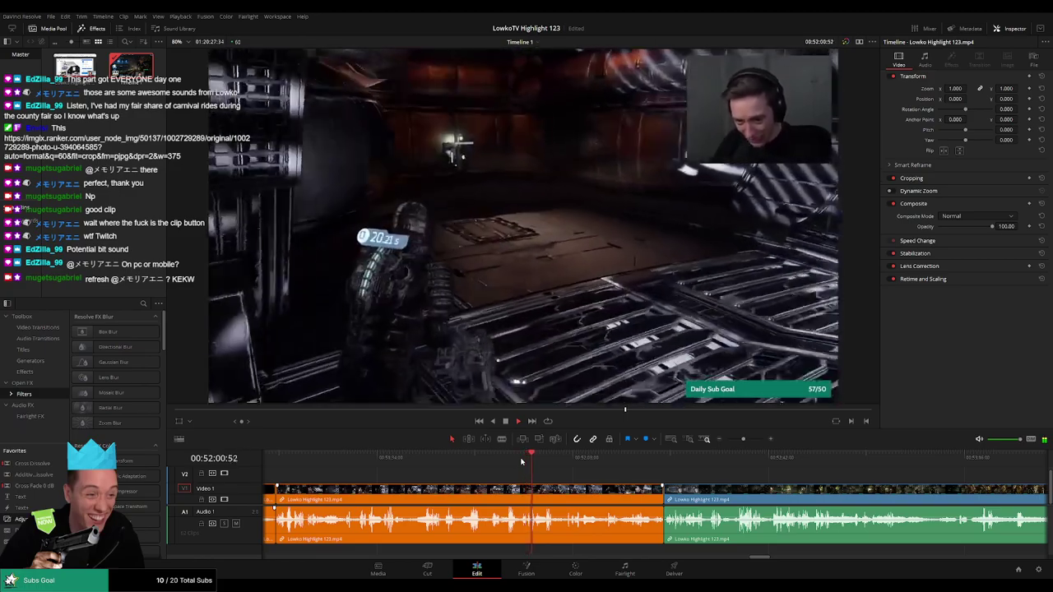
click(521, 458)
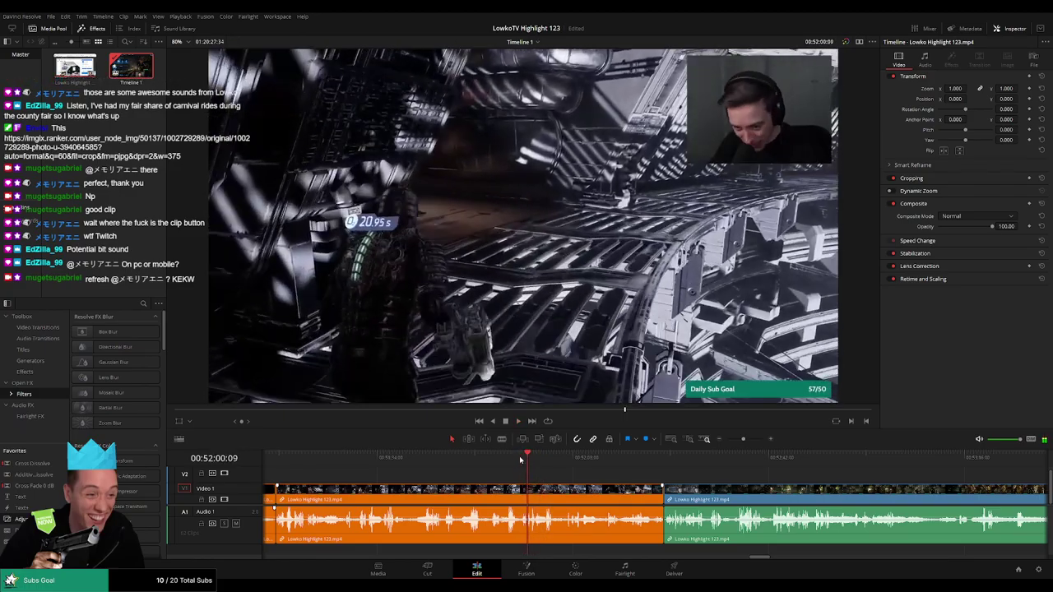
click(517, 458)
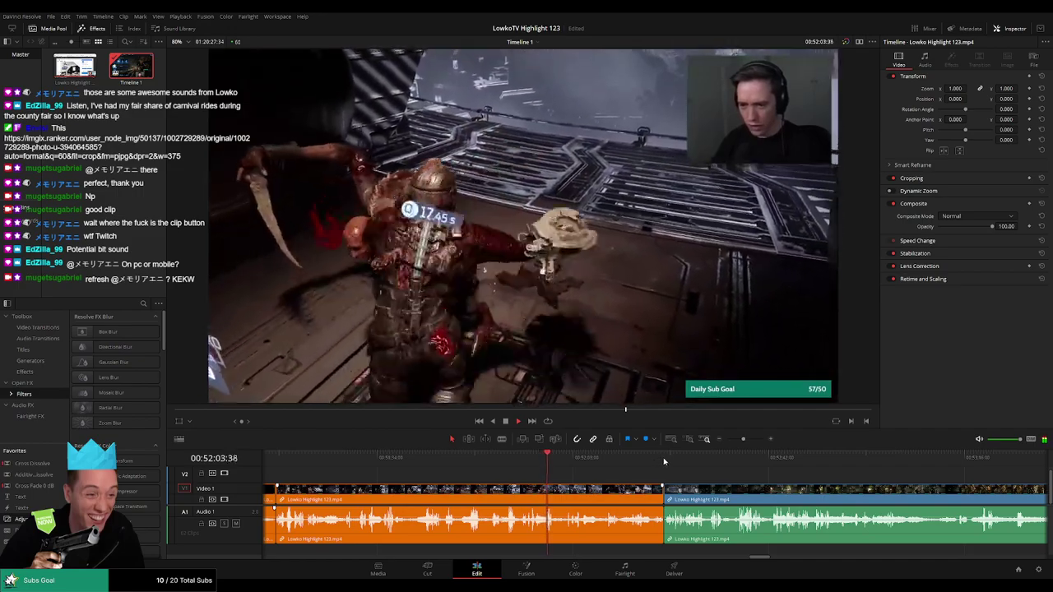
click(673, 462)
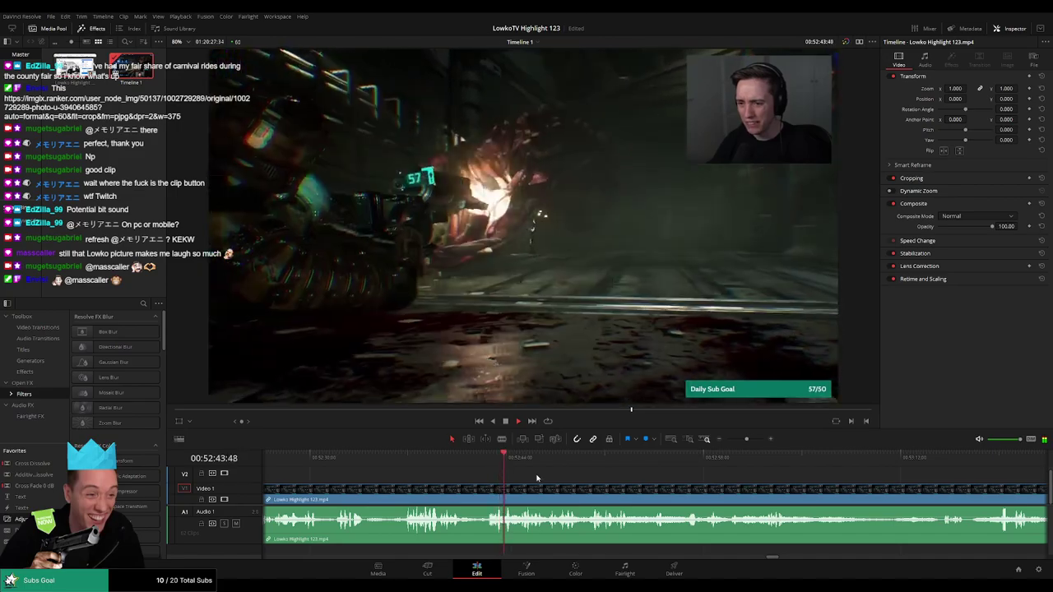
scroll(579, 480, right, 1)
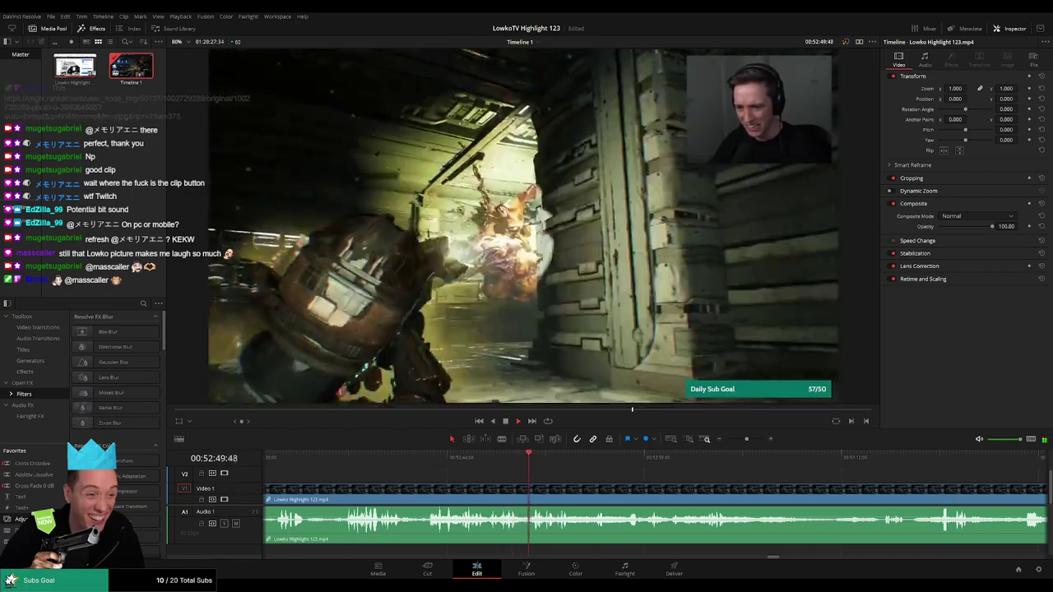
scroll(574, 473, right, 2)
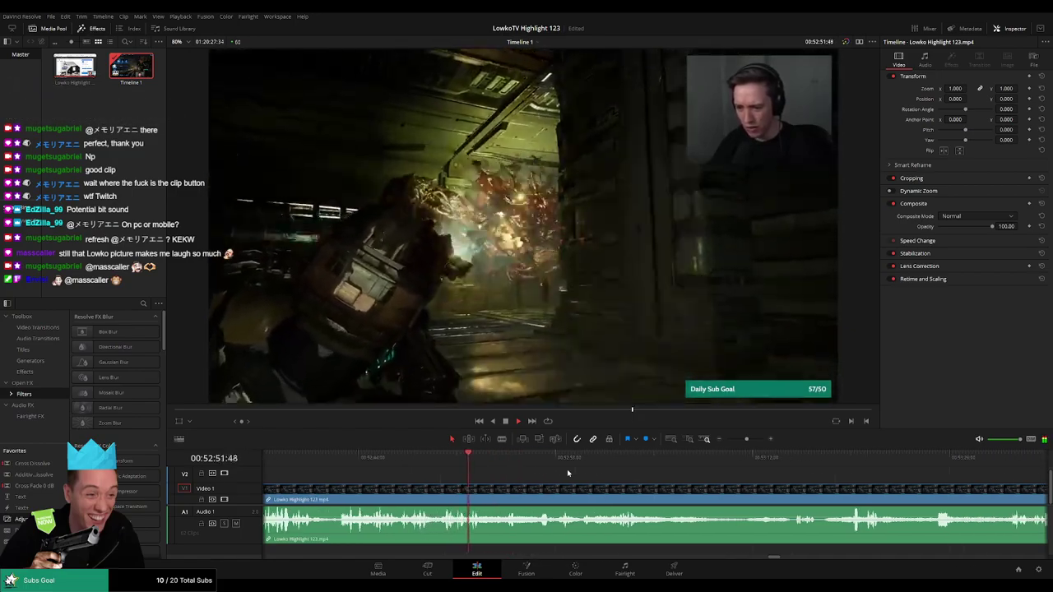
scroll(584, 477, right, 1)
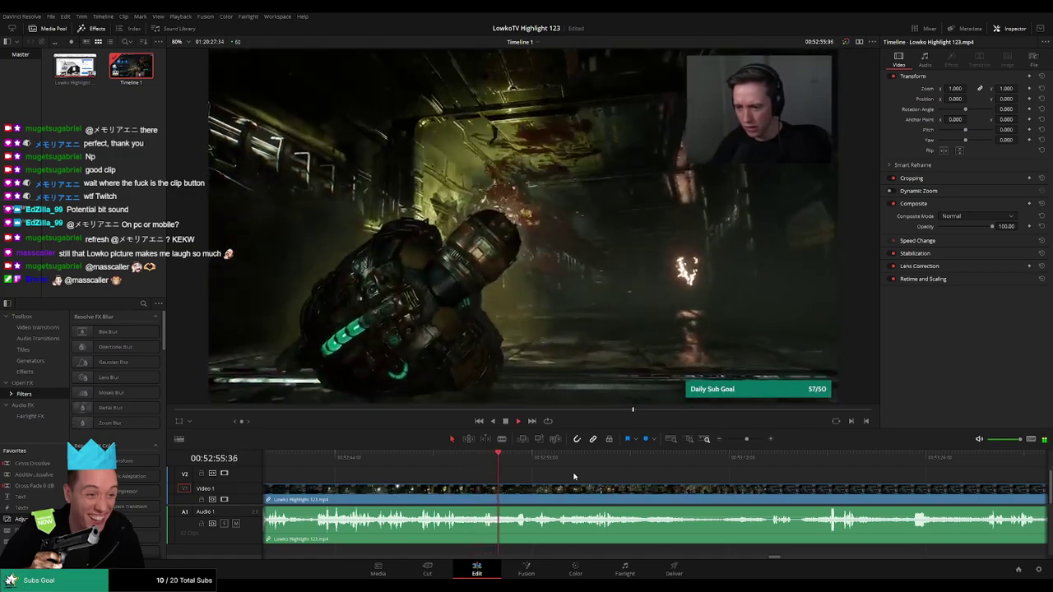
scroll(587, 469, right, 2)
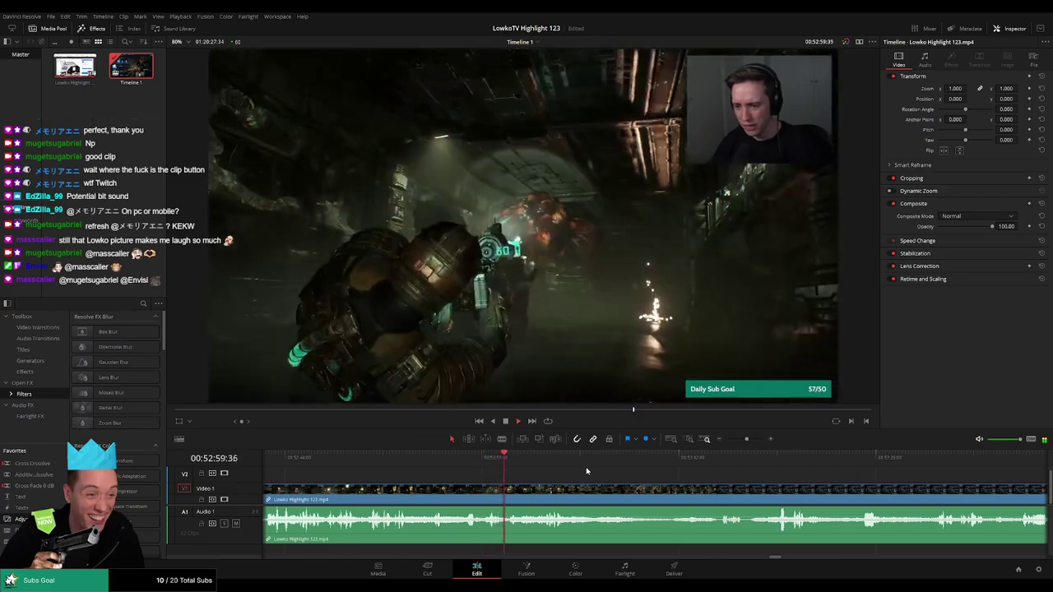
scroll(633, 473, right, 2)
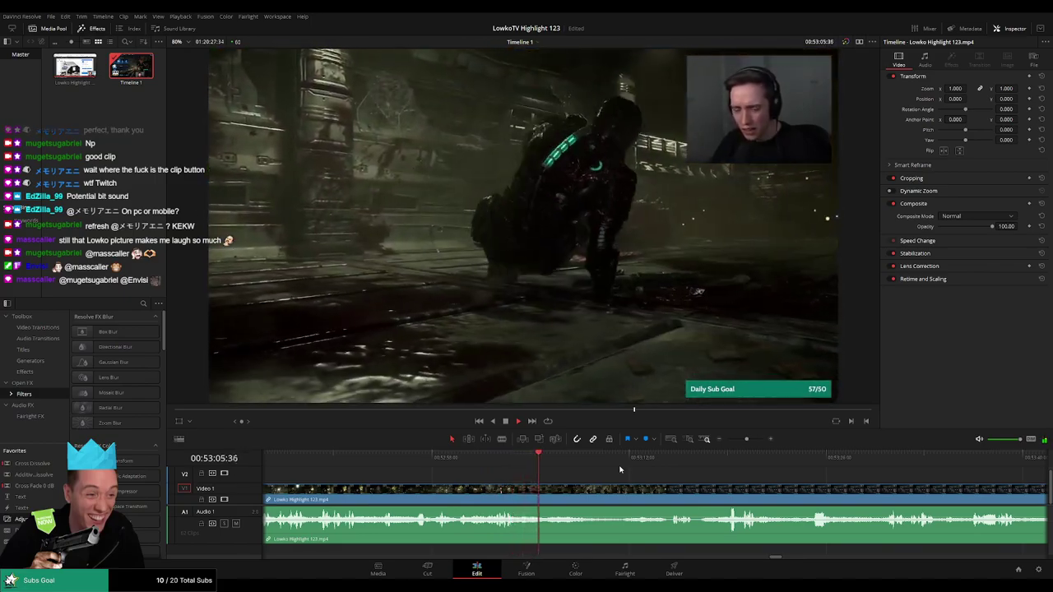
scroll(642, 478, right, 2)
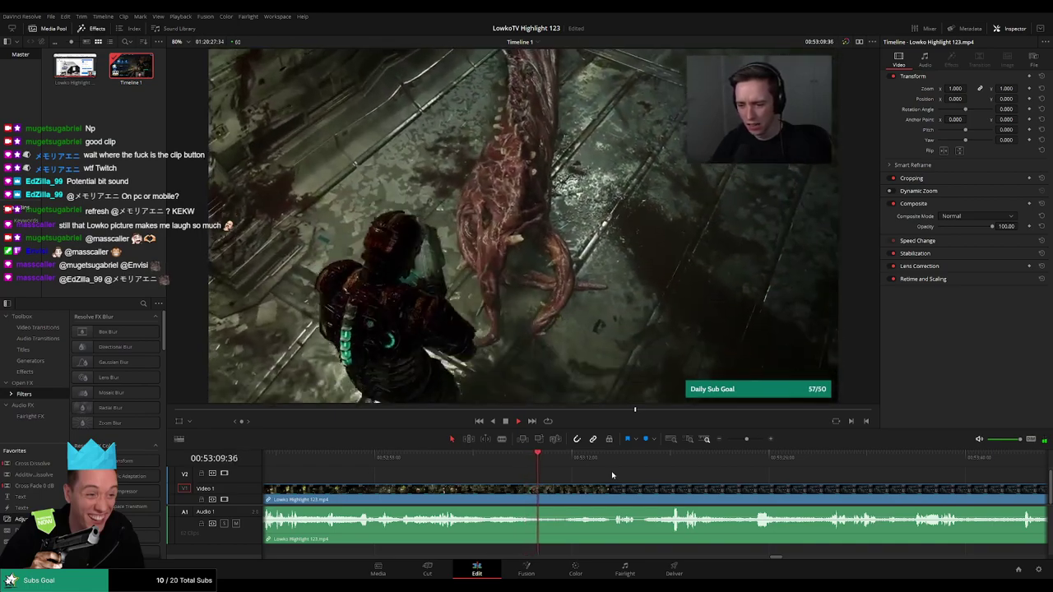
scroll(613, 475, right, 2)
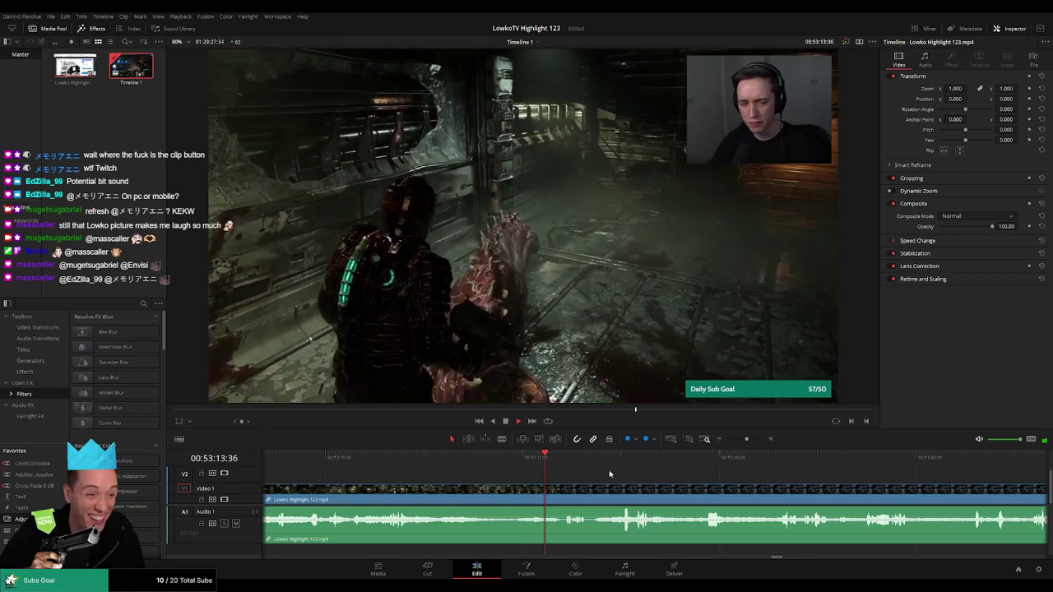
scroll(609, 474, right, 1)
scroll(613, 470, right, 1)
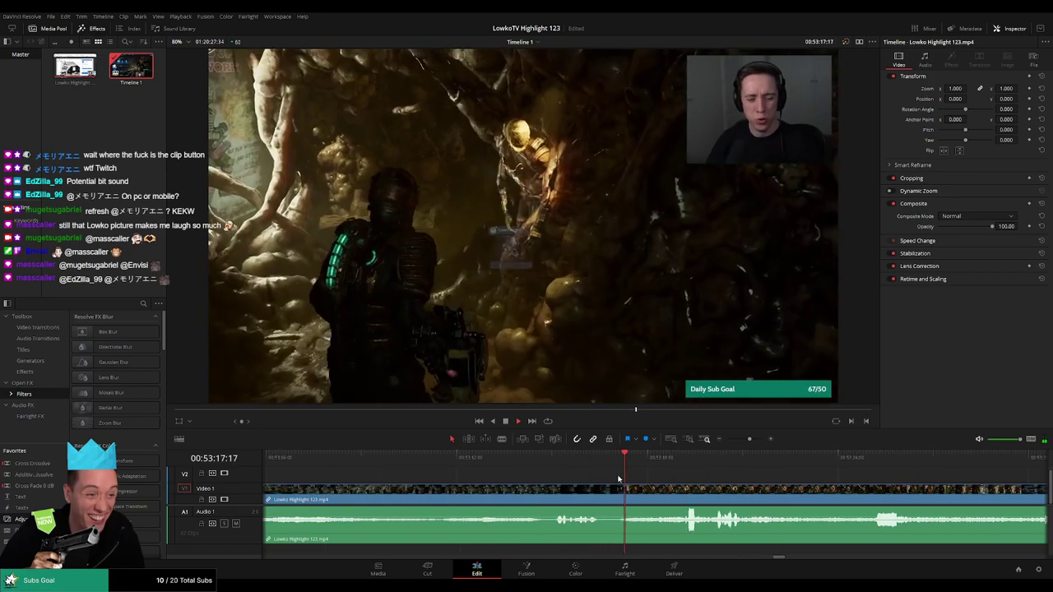
Blade the short dead sliver around 53:16 on both sides and ripple-delete it.
drag(616, 464, 607, 466)
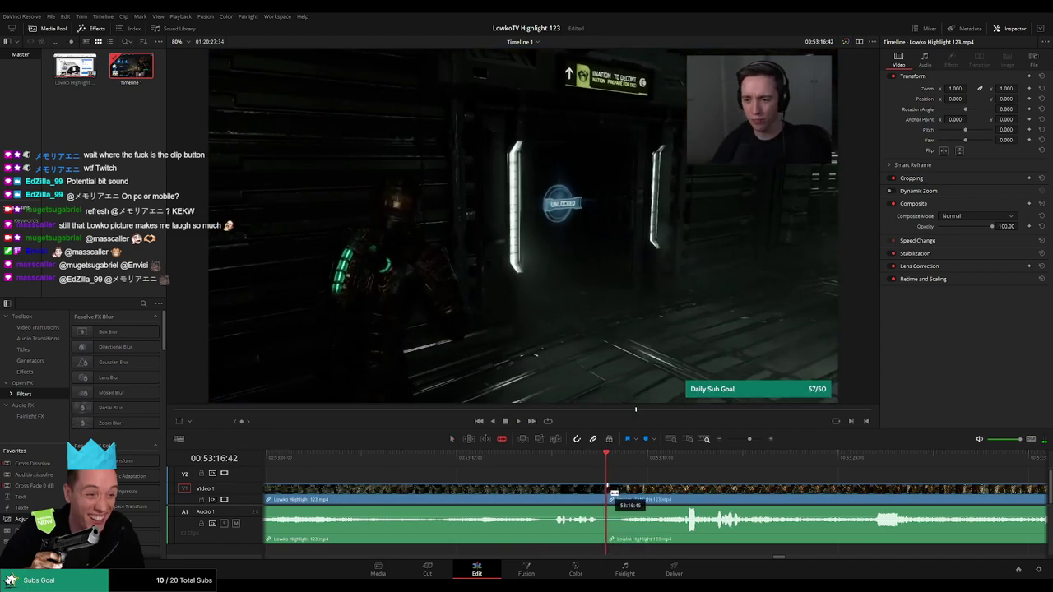
click(615, 495)
key(a)
click(611, 500)
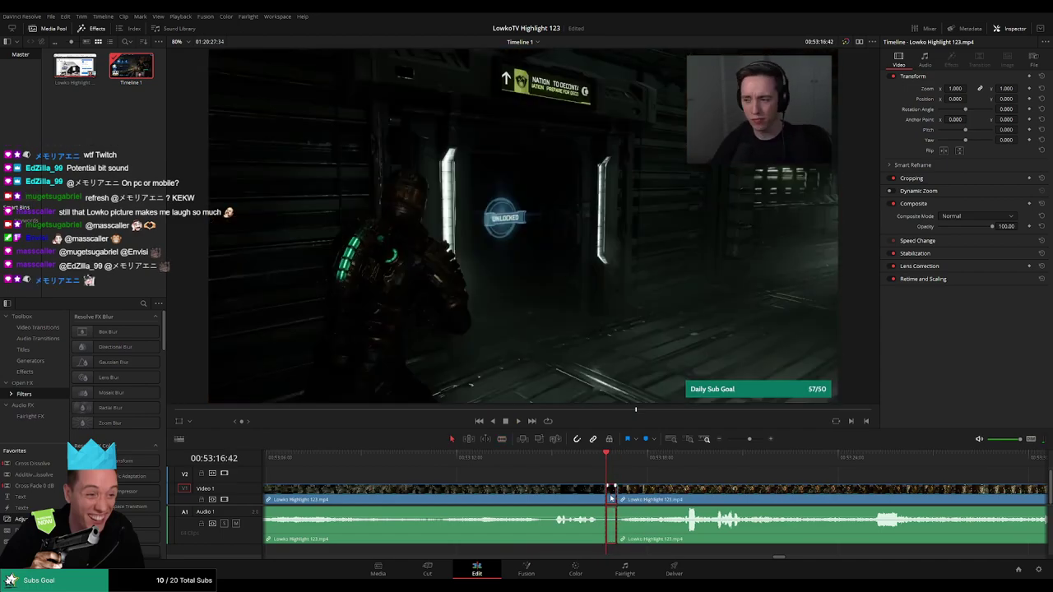
key(Delete)
key(space)
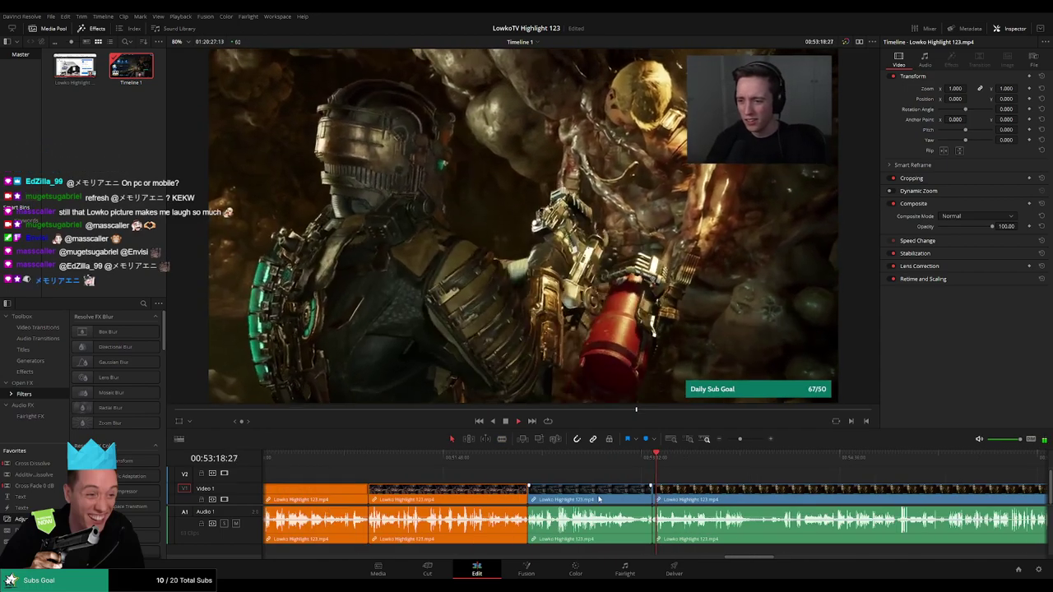
Play back across the new join, then scroll the timeline onward.
click(599, 498)
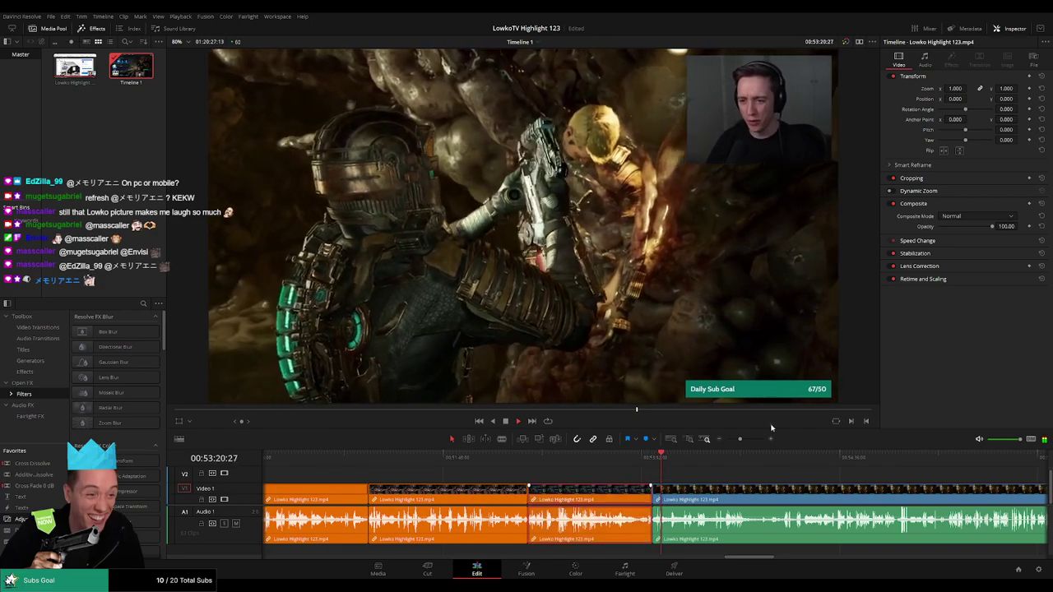
click(606, 473)
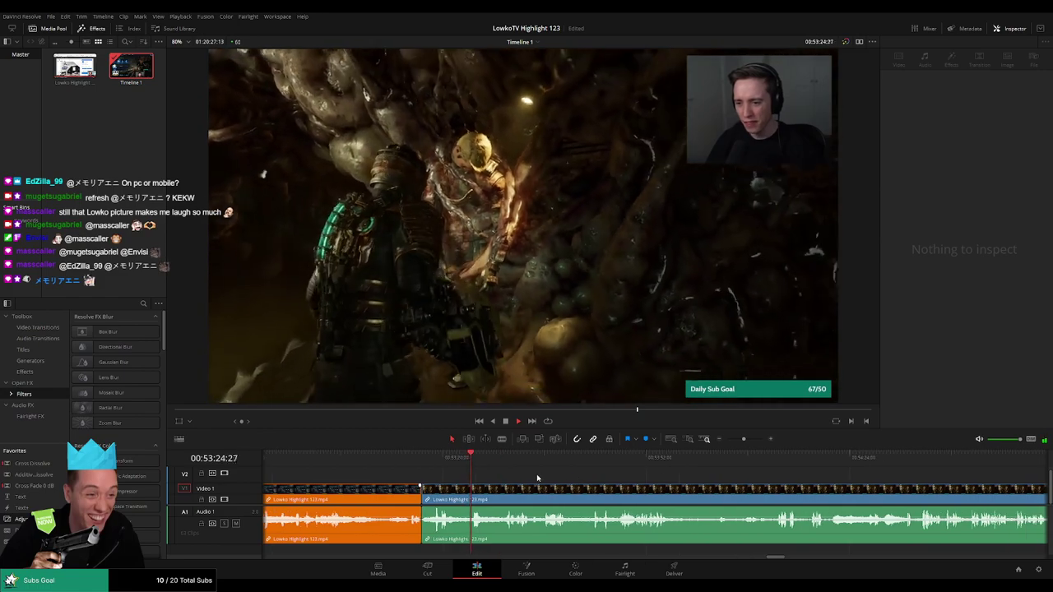
key(space)
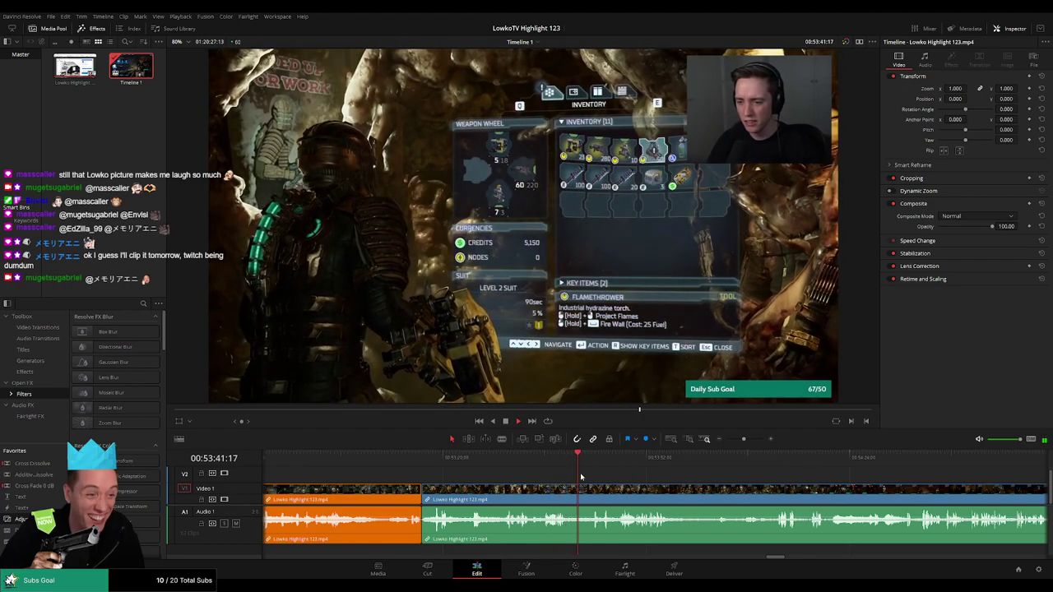
scroll(593, 477, right, 2)
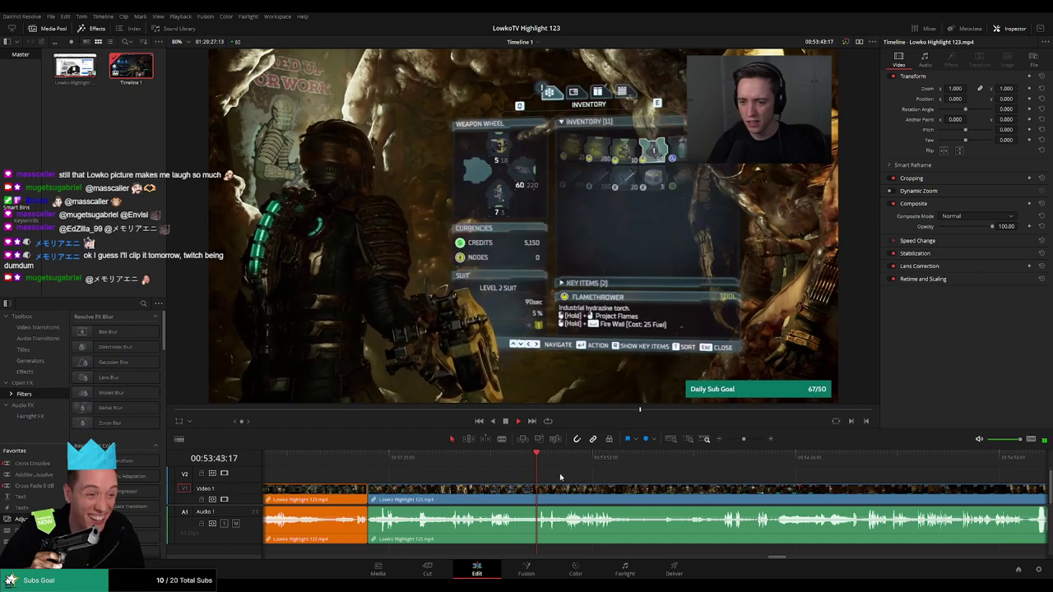
scroll(570, 476, right, 2)
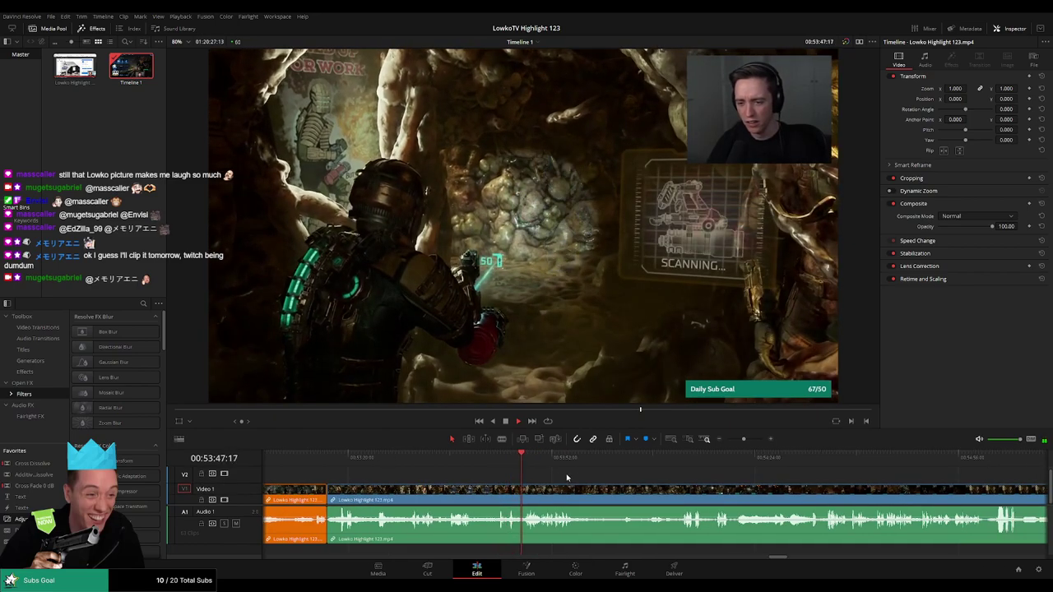
scroll(588, 476, right, 1)
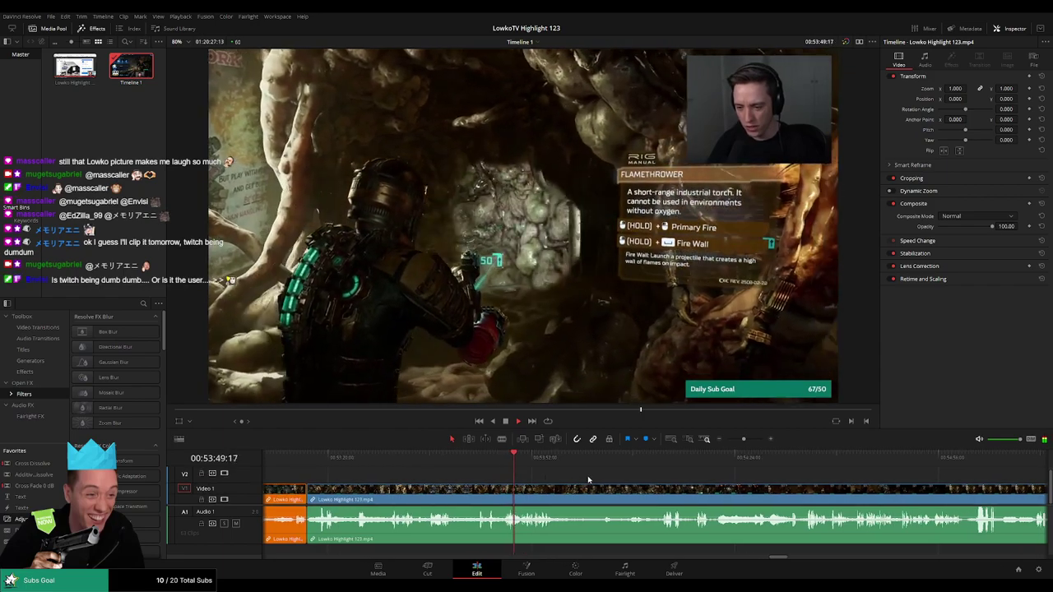
scroll(584, 478, right, 2)
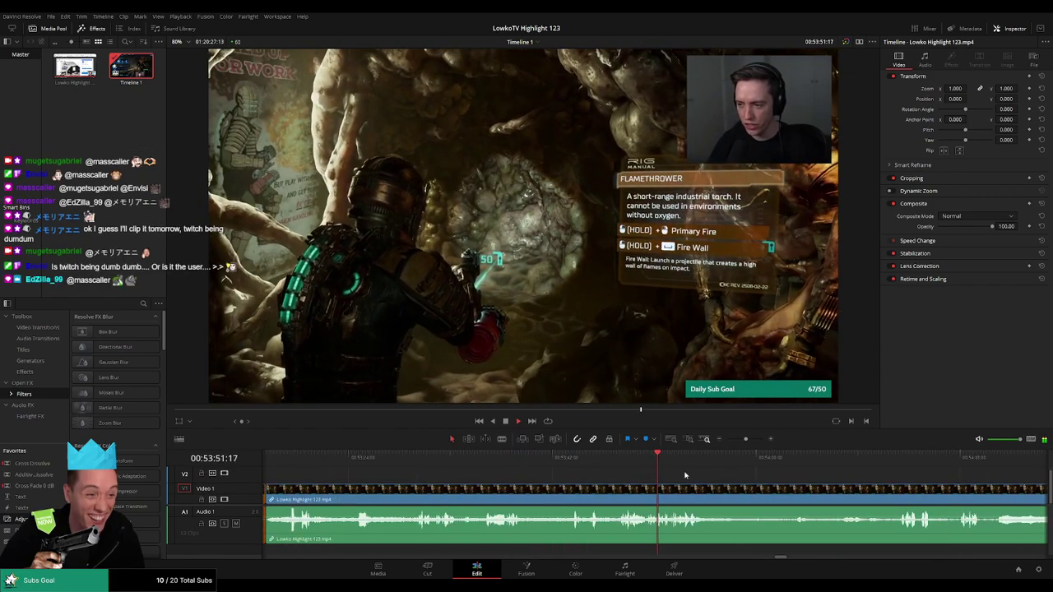
scroll(623, 476, right, 1)
scroll(617, 475, right, 1)
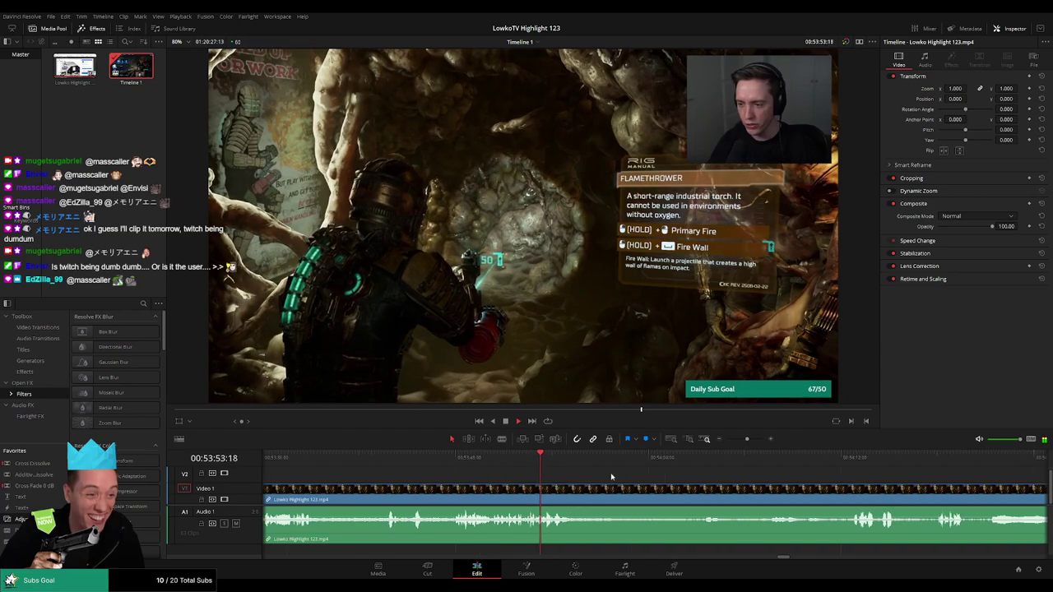
scroll(584, 476, right, 2)
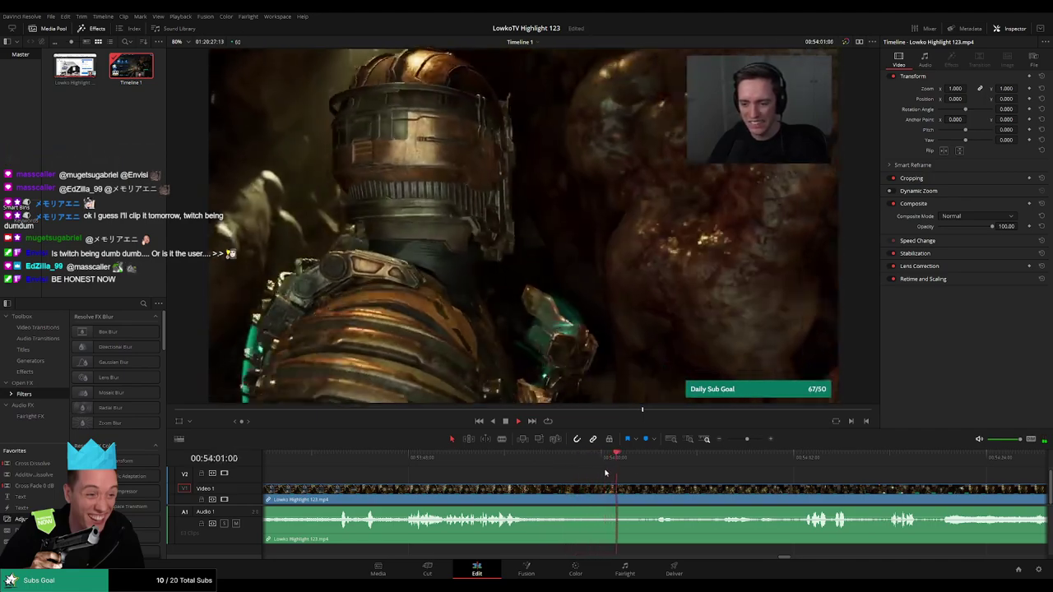
Place an adjustment clip on V2 at the playhead near 54:02 with zoom set to 1.5.
scroll(626, 473, right, 2)
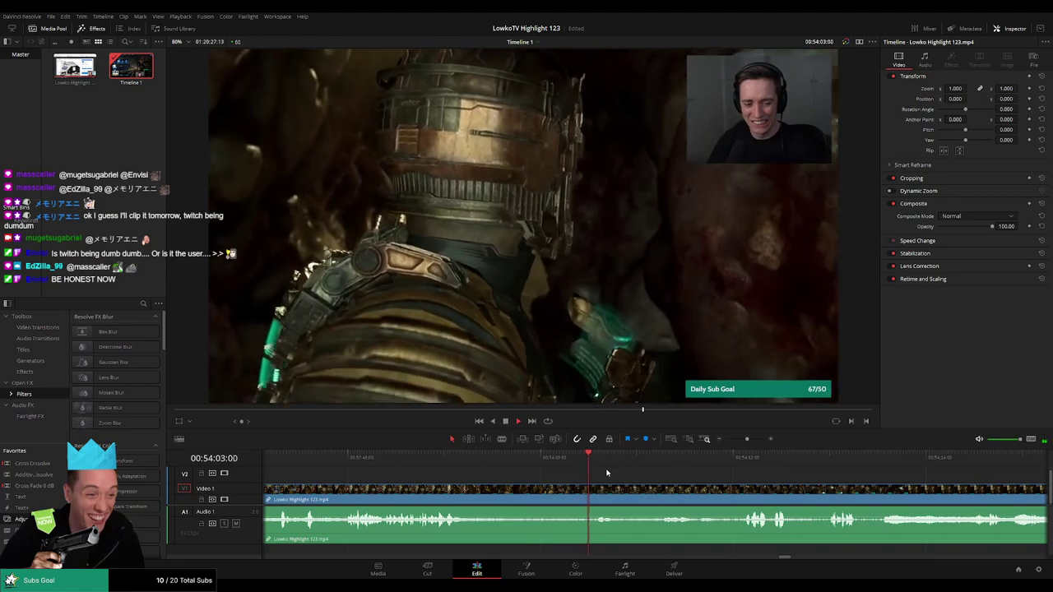
drag(604, 458, 583, 465)
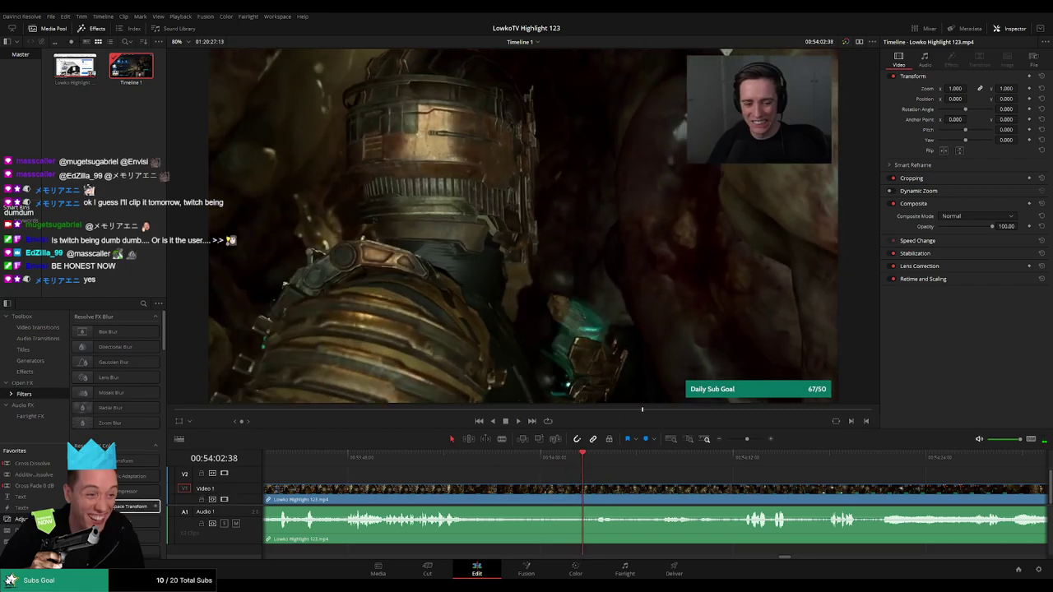
drag(136, 506, 597, 479)
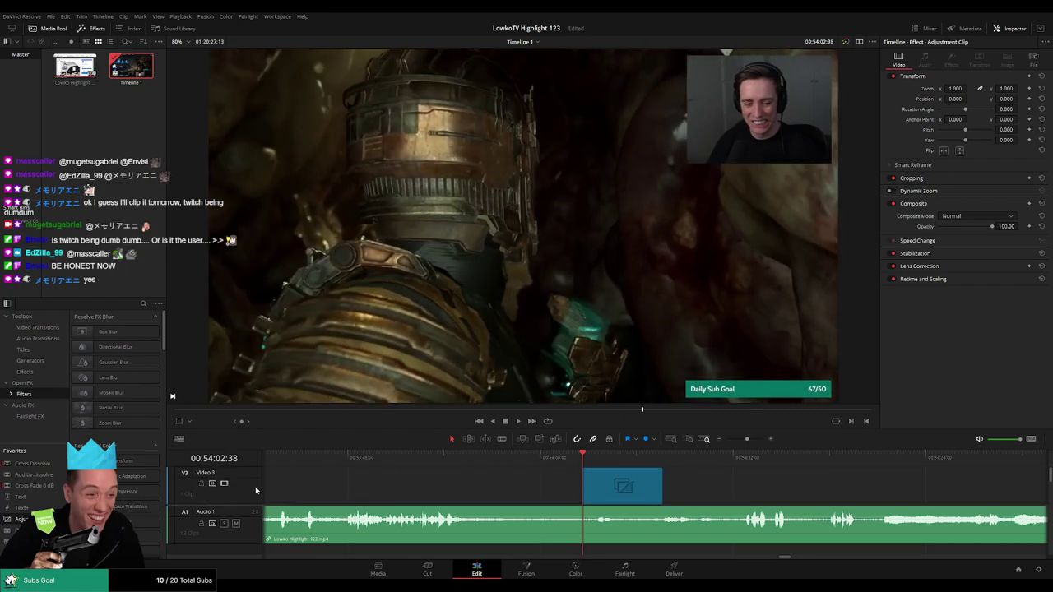
mouse_move(387, 473)
mouse_down()
mouse_move(591, 478)
mouse_move(604, 489)
mouse_up()
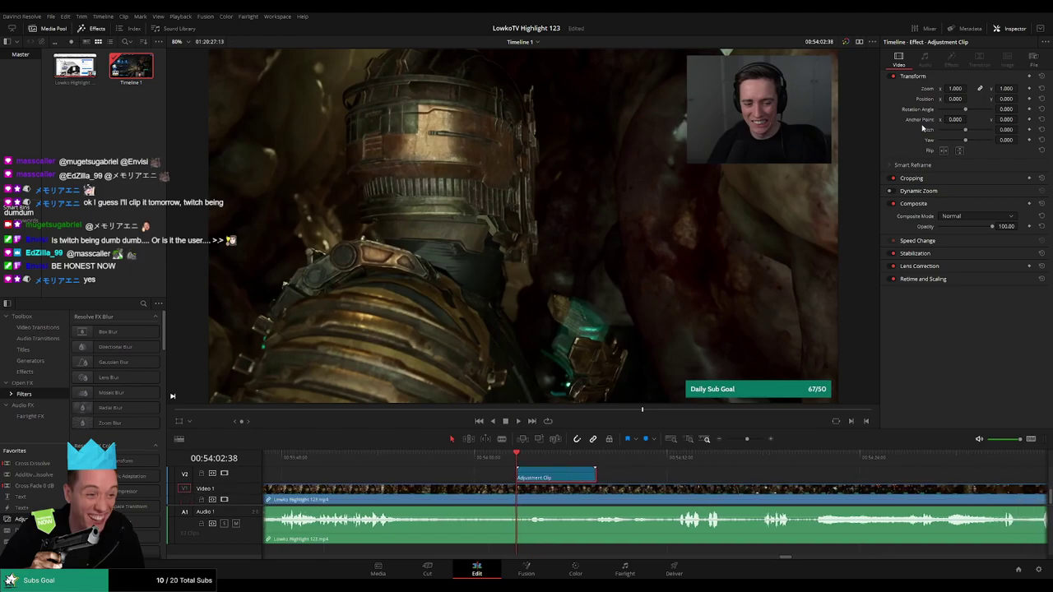
drag(954, 88, 1021, 99)
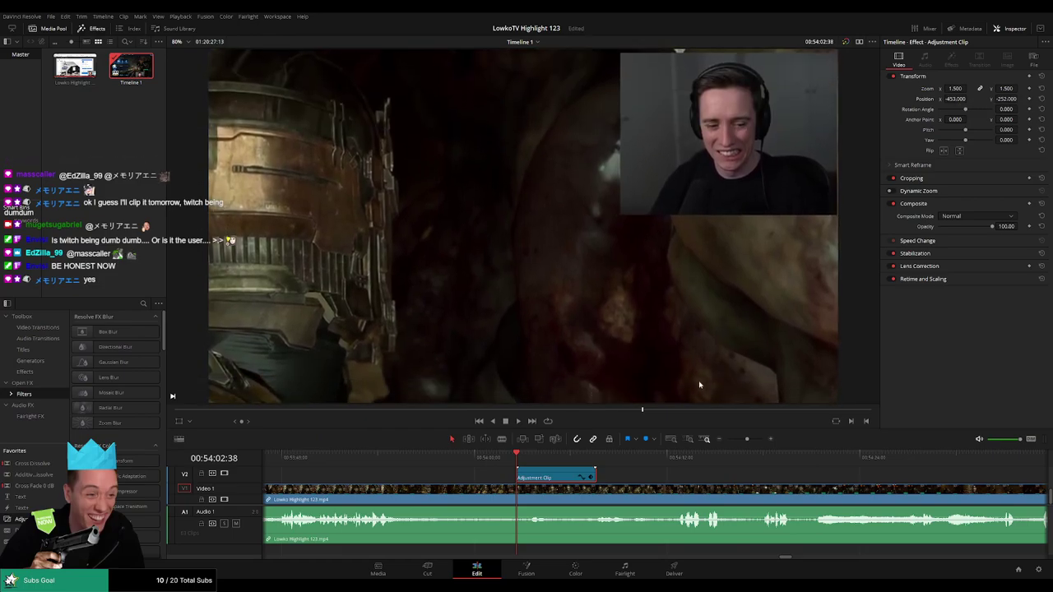
key(space)
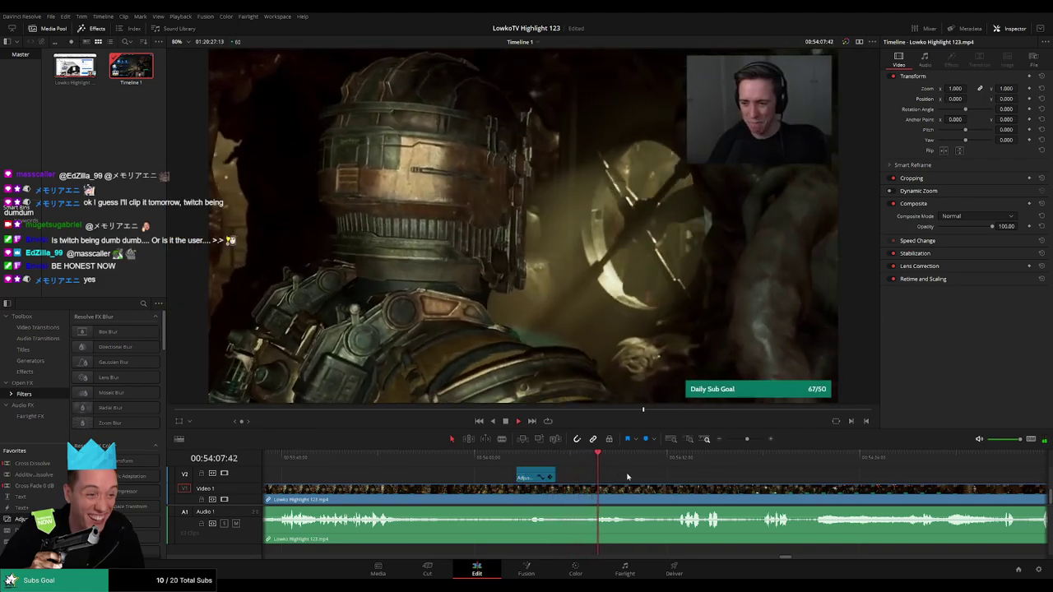
Lengthen the adjustment clip slightly and preview the zoomed section.
click(567, 457)
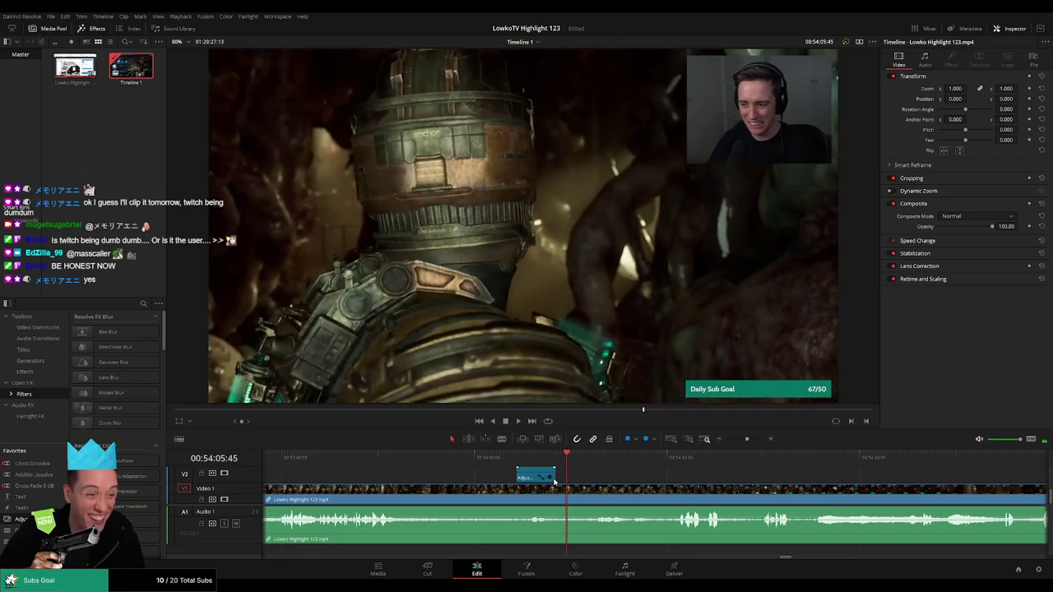
click(551, 477)
drag(555, 475, 560, 475)
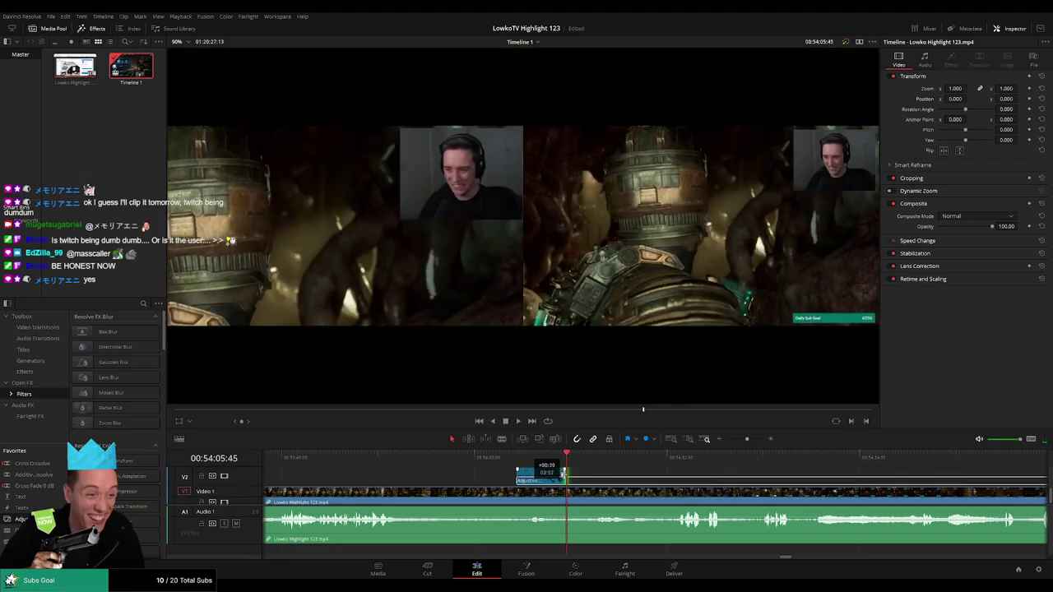
key(space)
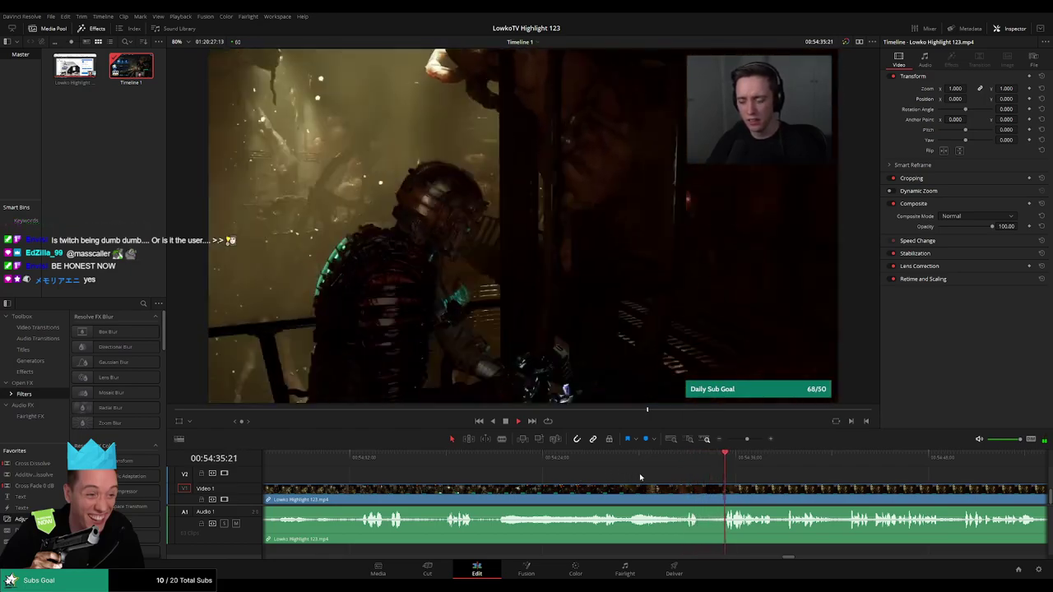
scroll(634, 473, right, 3)
scroll(608, 473, right, 2)
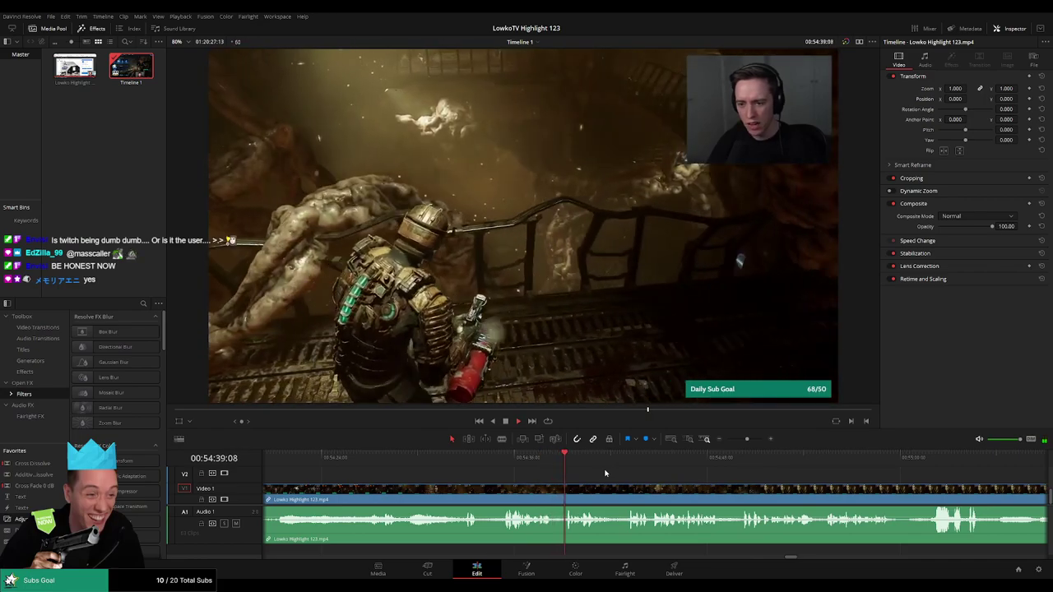
scroll(609, 471, right, 2)
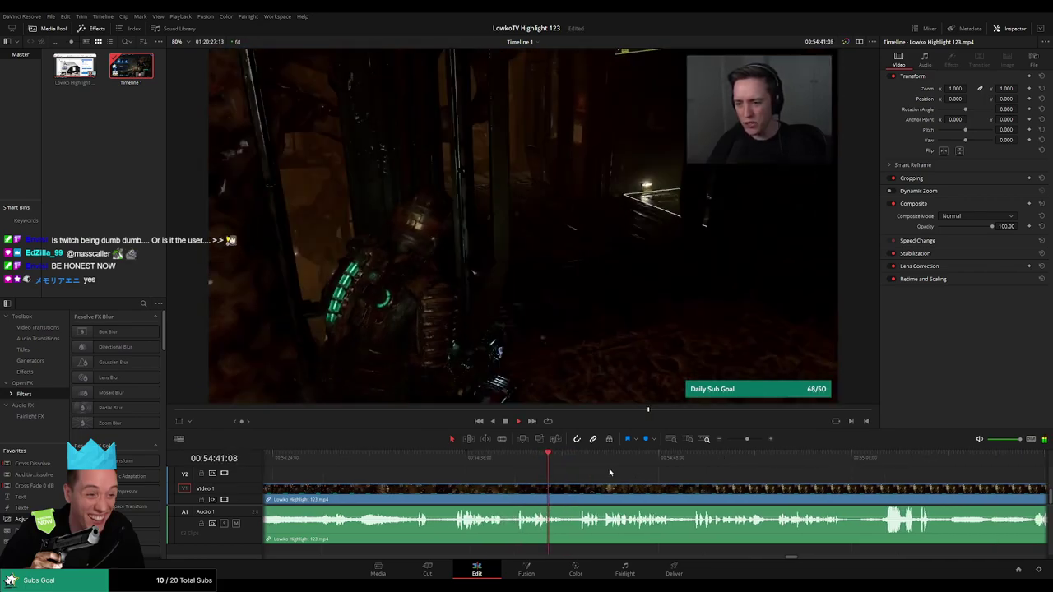
scroll(609, 472, right, 2)
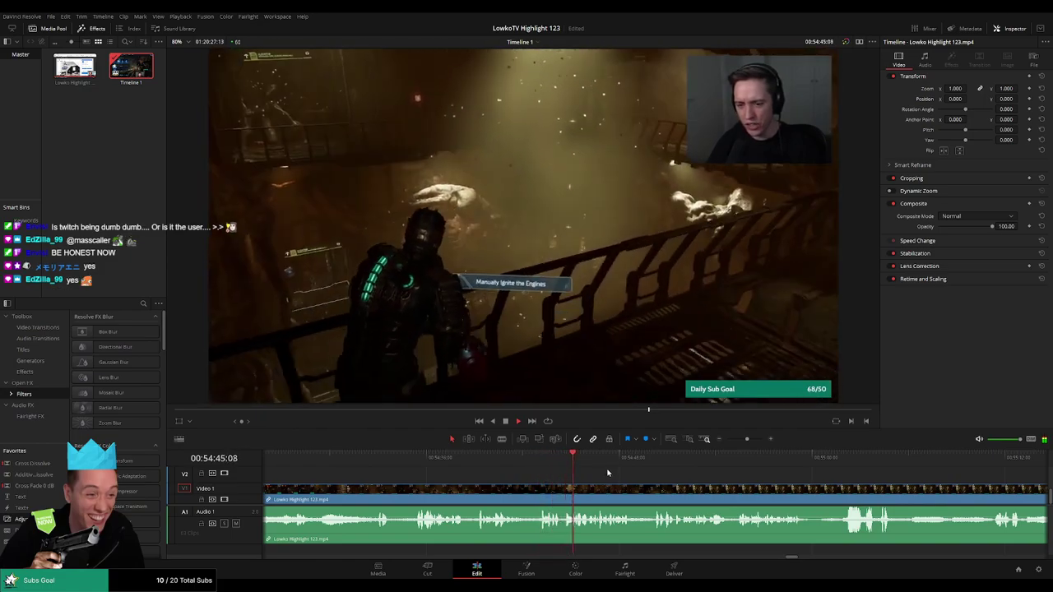
scroll(635, 476, right, 2)
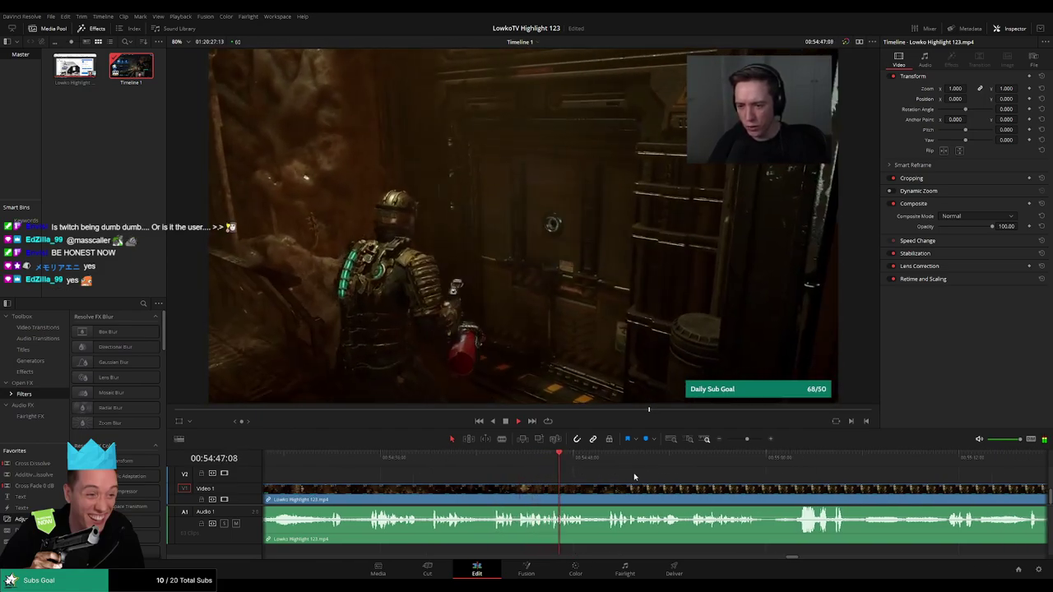
scroll(632, 475, right, 2)
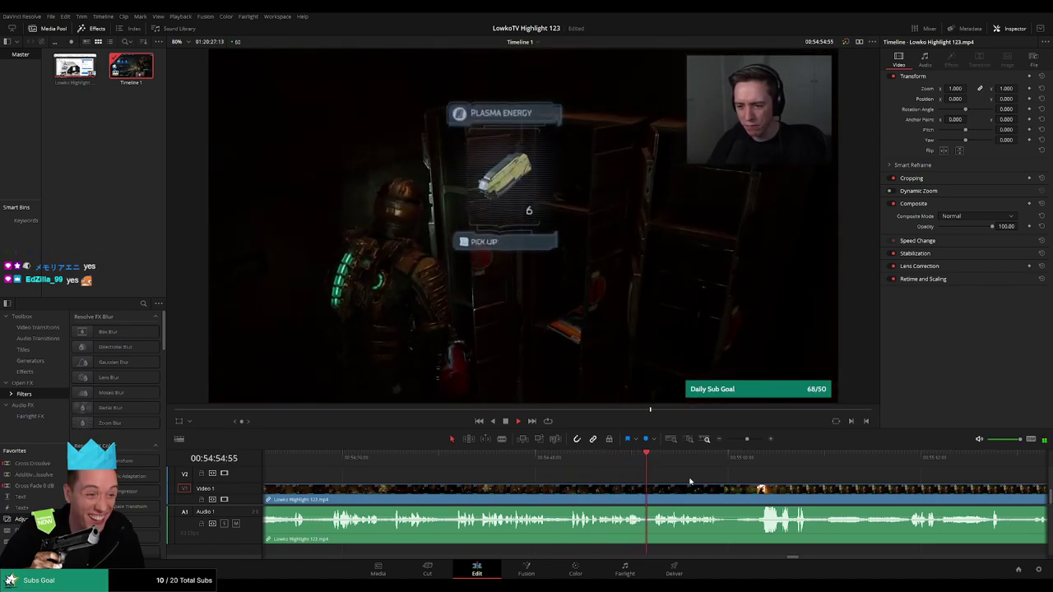
scroll(659, 476, right, 2)
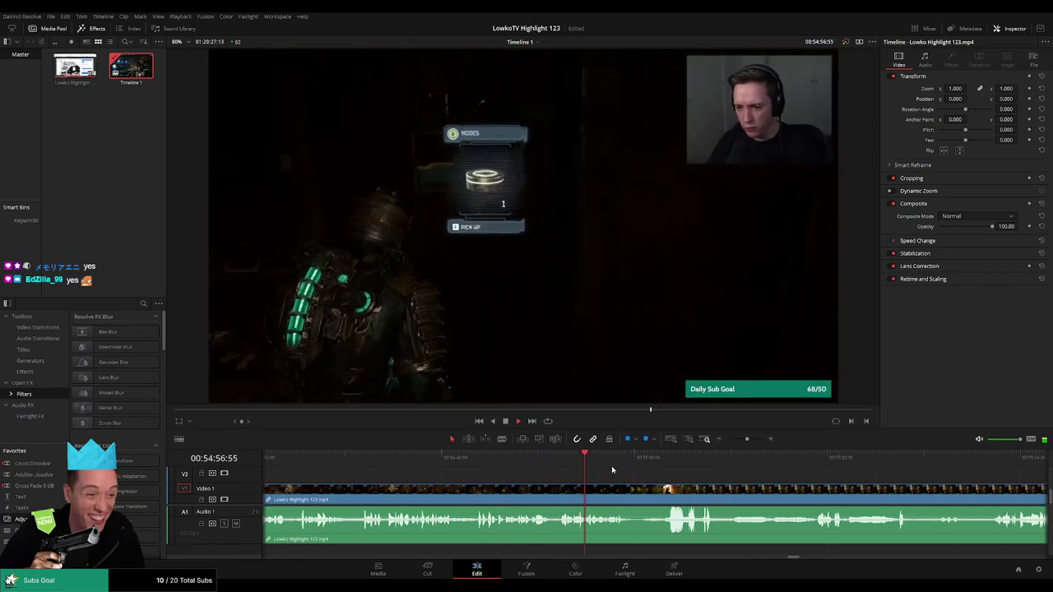
scroll(602, 464, up, 1)
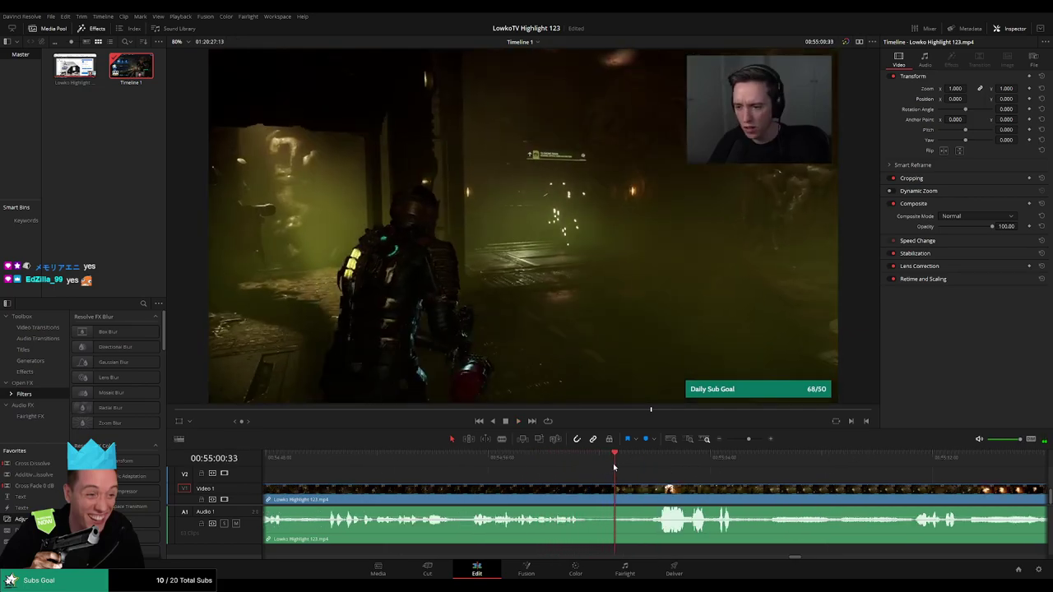
Blade both ends of the dead stretch just after 55:00 and ripple-delete it.
drag(613, 463, 599, 464)
click(603, 487)
click(613, 494)
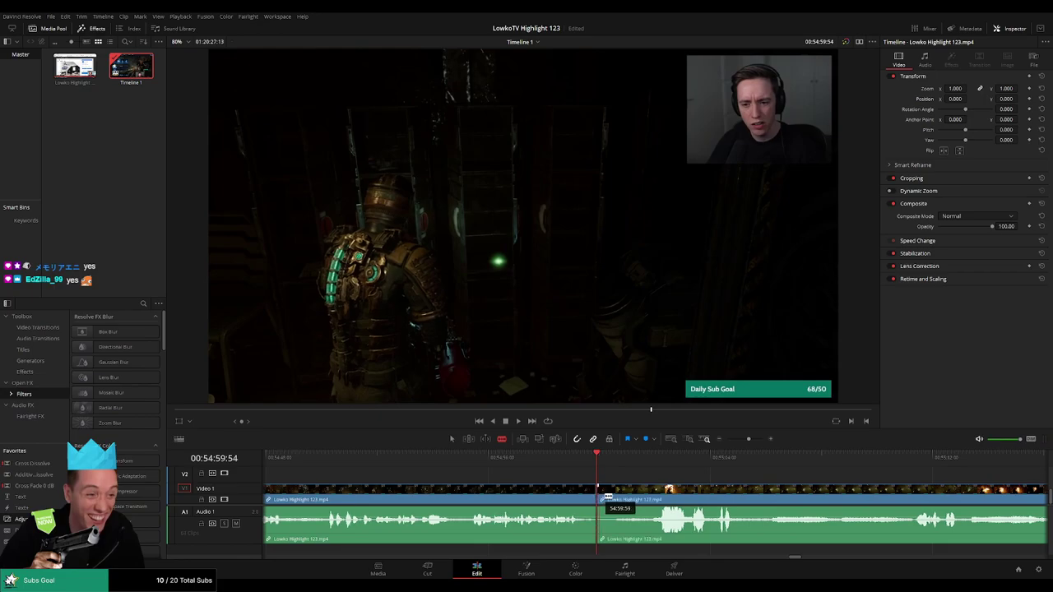
key(a)
key(Delete)
key(space)
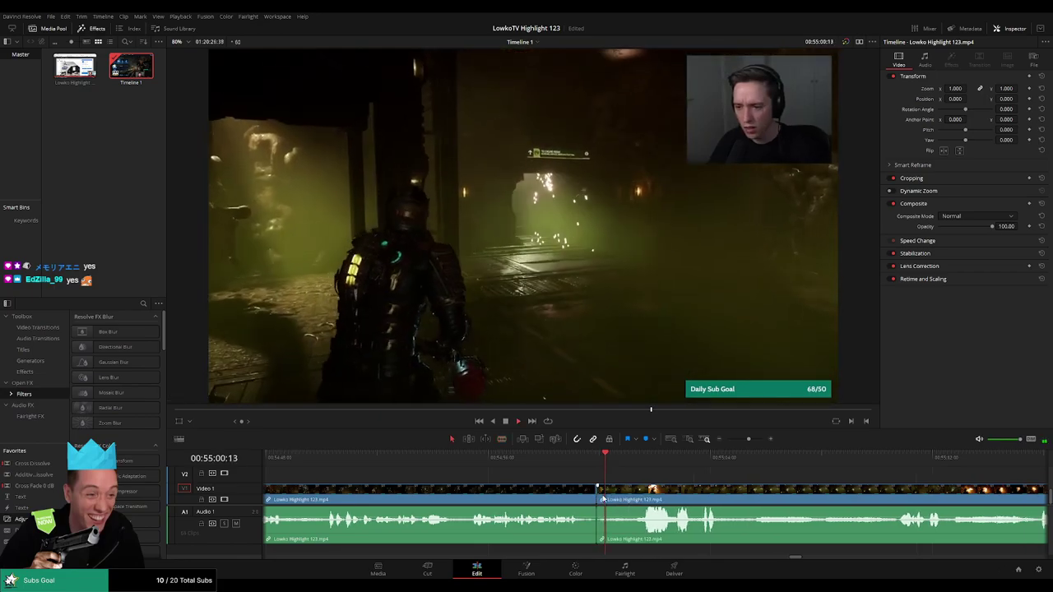
Replay the new join and scroll on through the following gameplay.
click(593, 497)
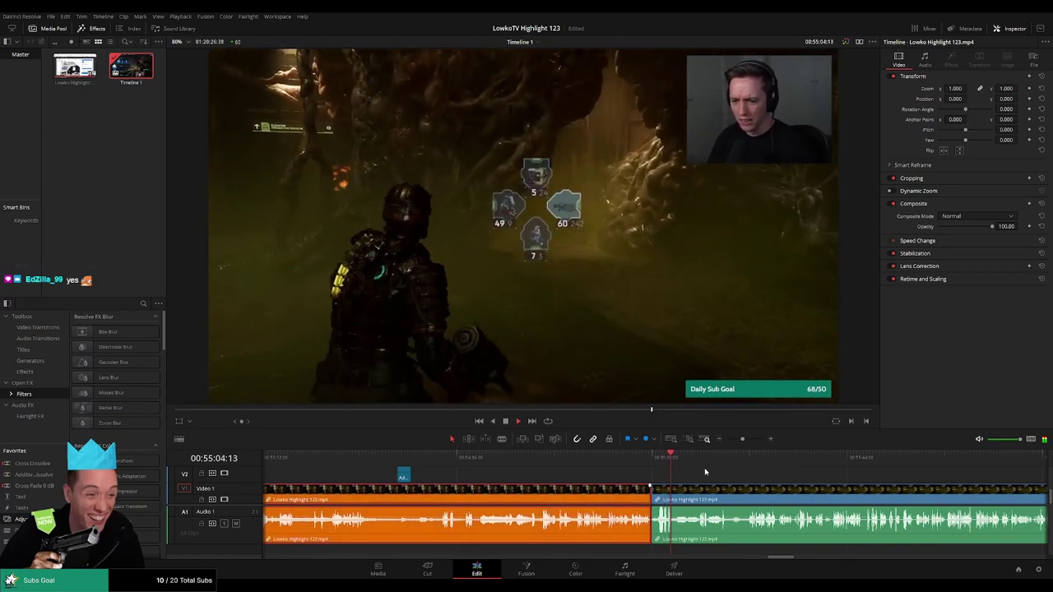
click(653, 457)
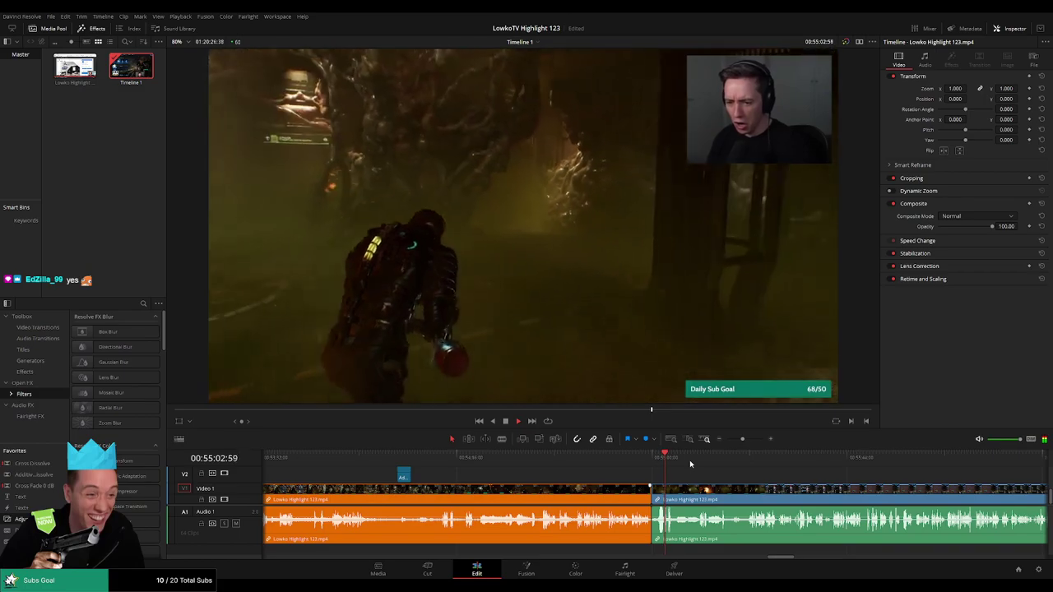
scroll(654, 478, right, 2)
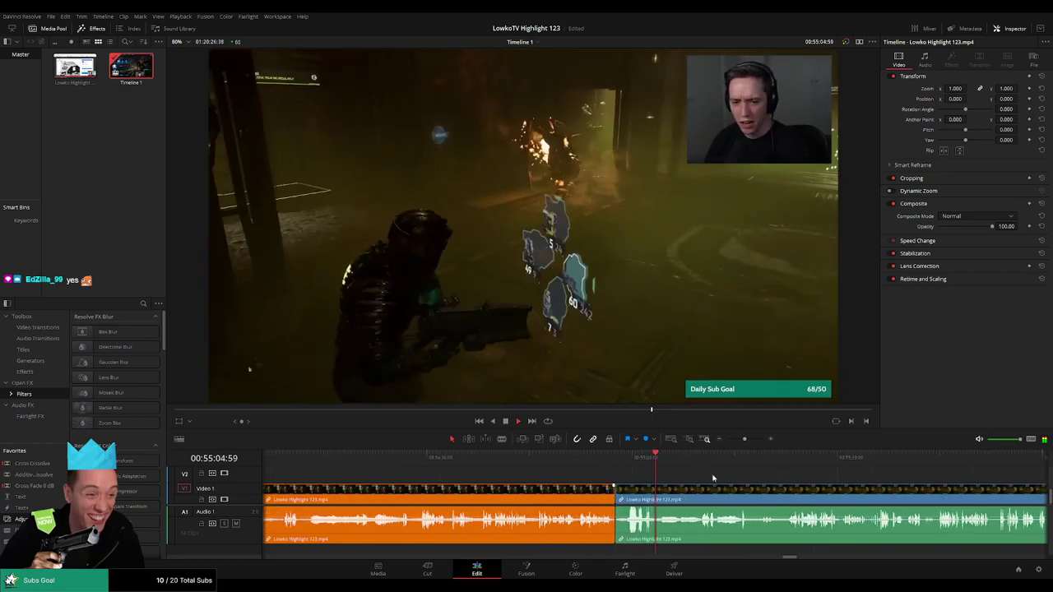
scroll(667, 477, right, 2)
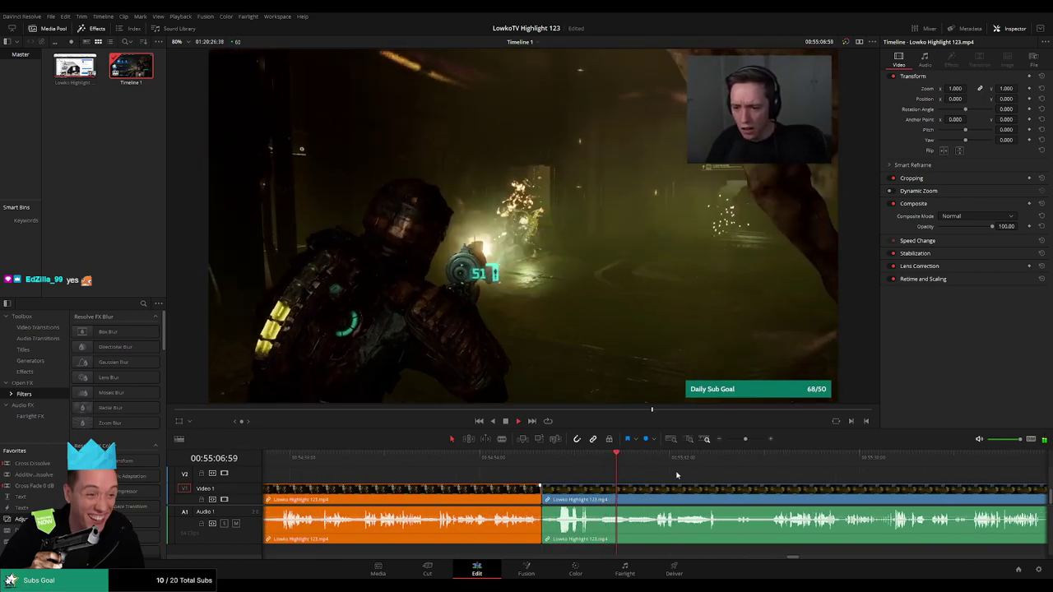
scroll(688, 477, right, 1)
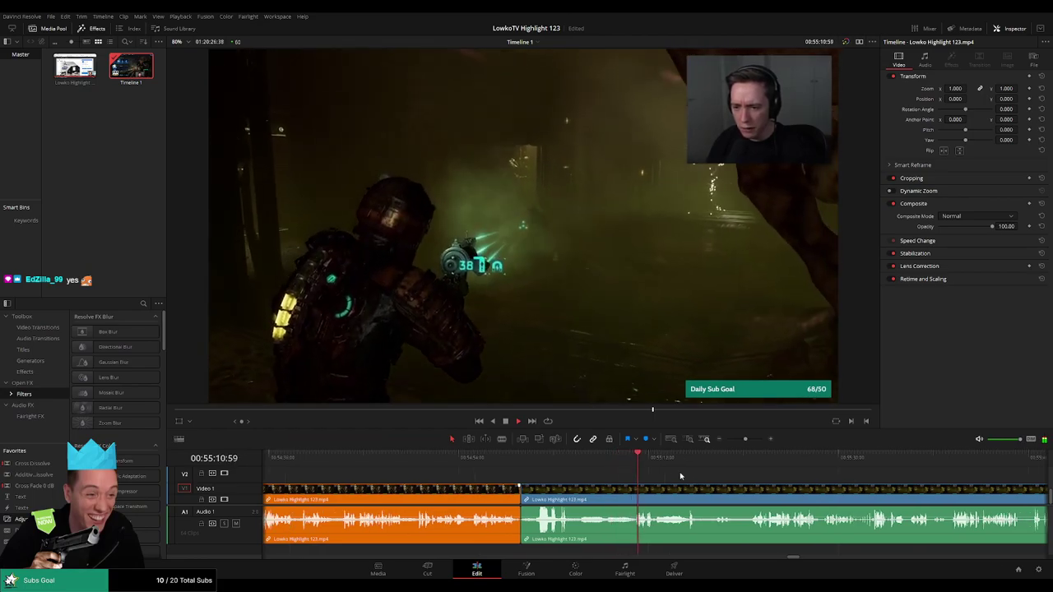
scroll(643, 470, right, 3)
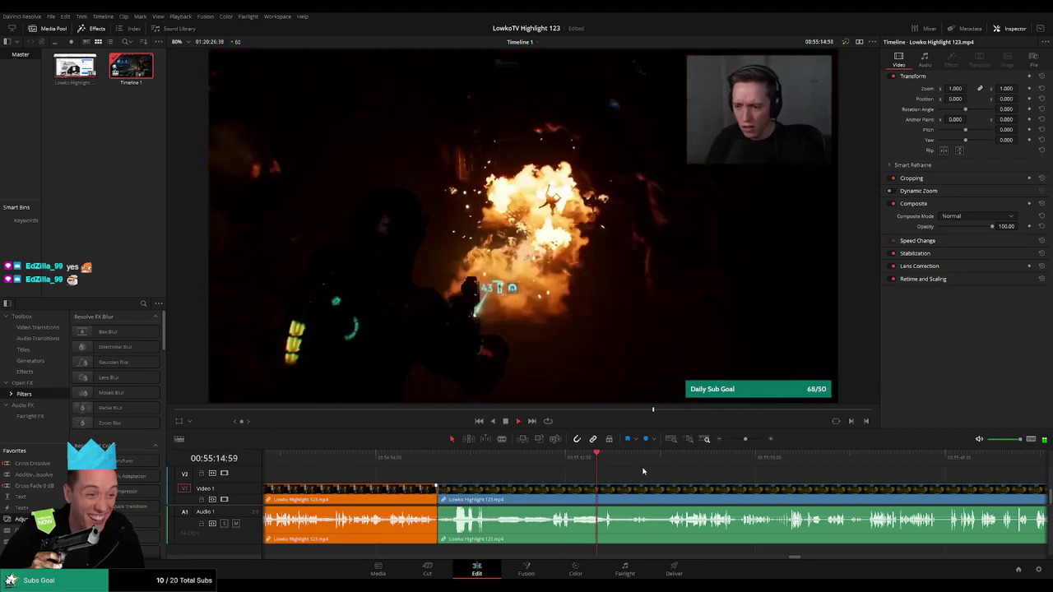
scroll(640, 469, right, 2)
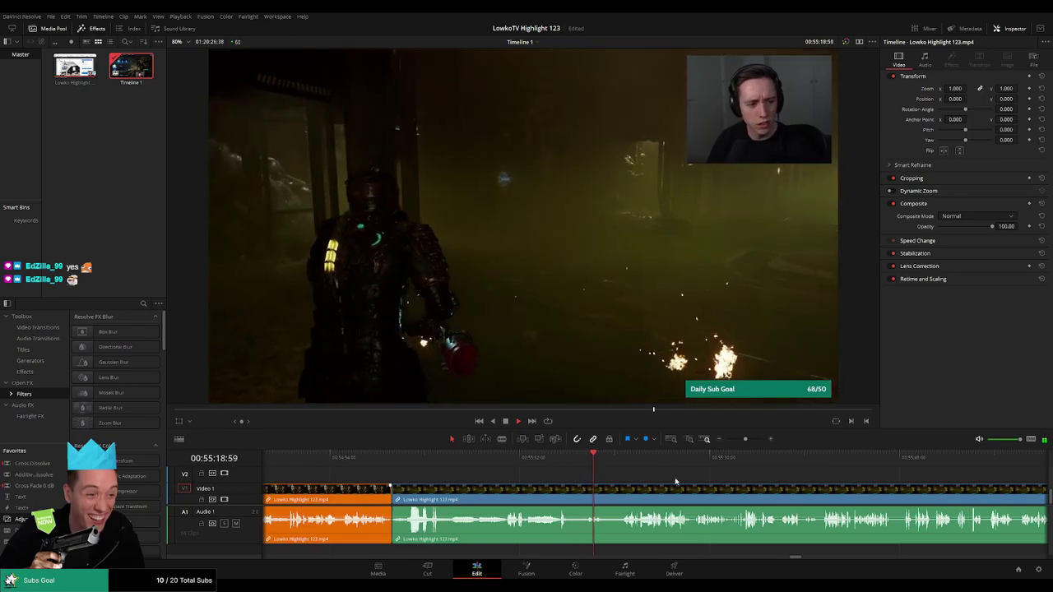
scroll(634, 476, right, 2)
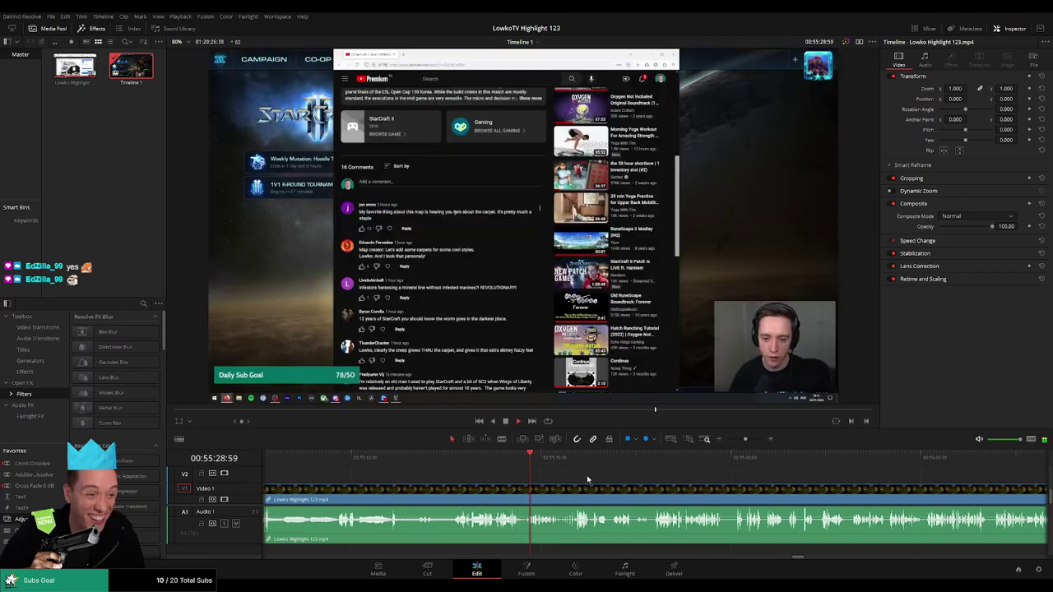
Blade the stream clip at about 55:28, select the clips before the cut, then deselect.
click(604, 479)
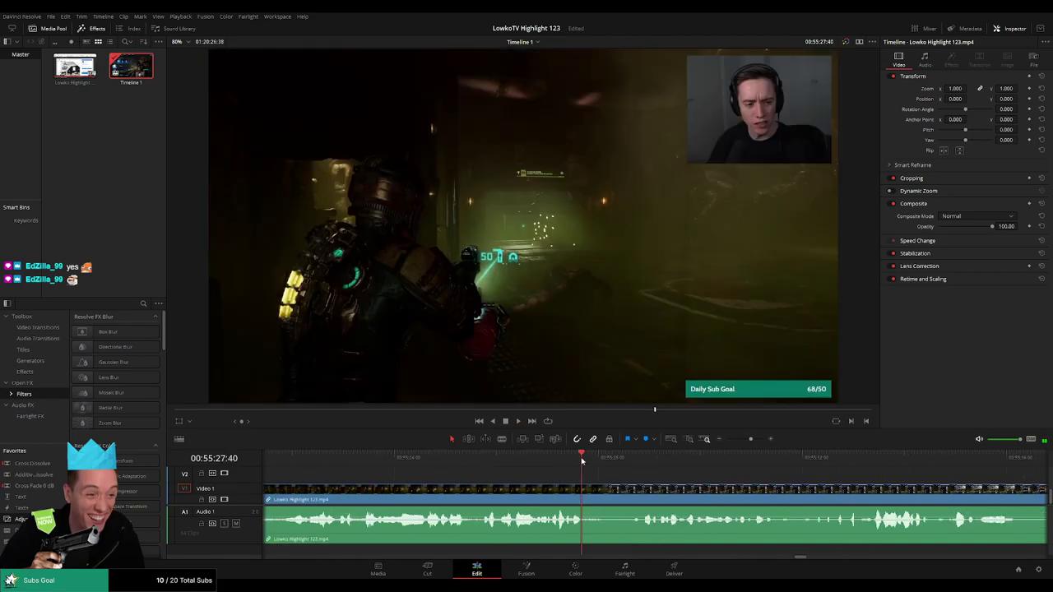
key(b)
click(614, 493)
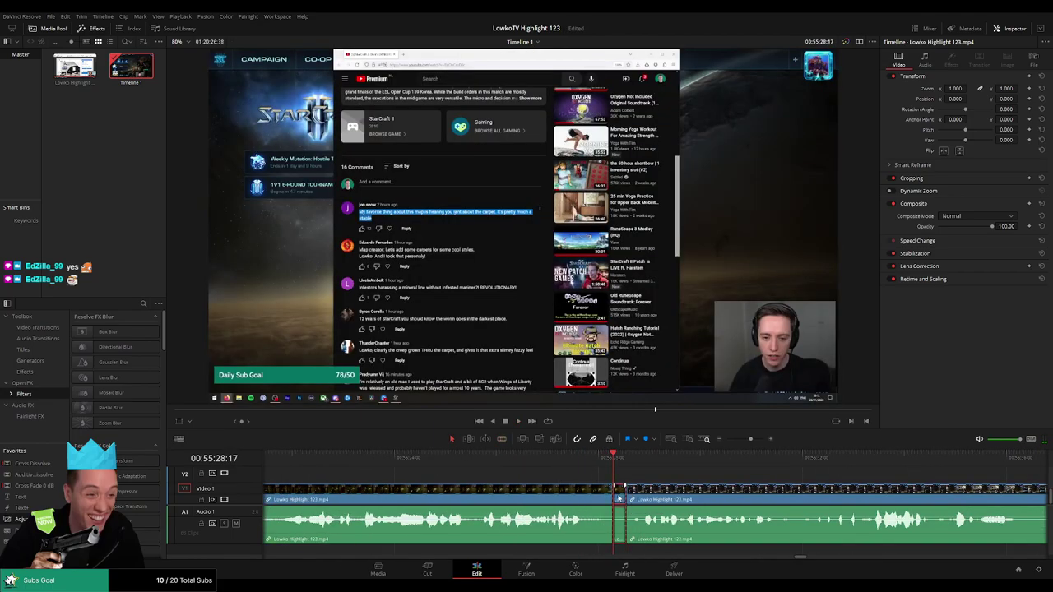
key(ctrl+y)
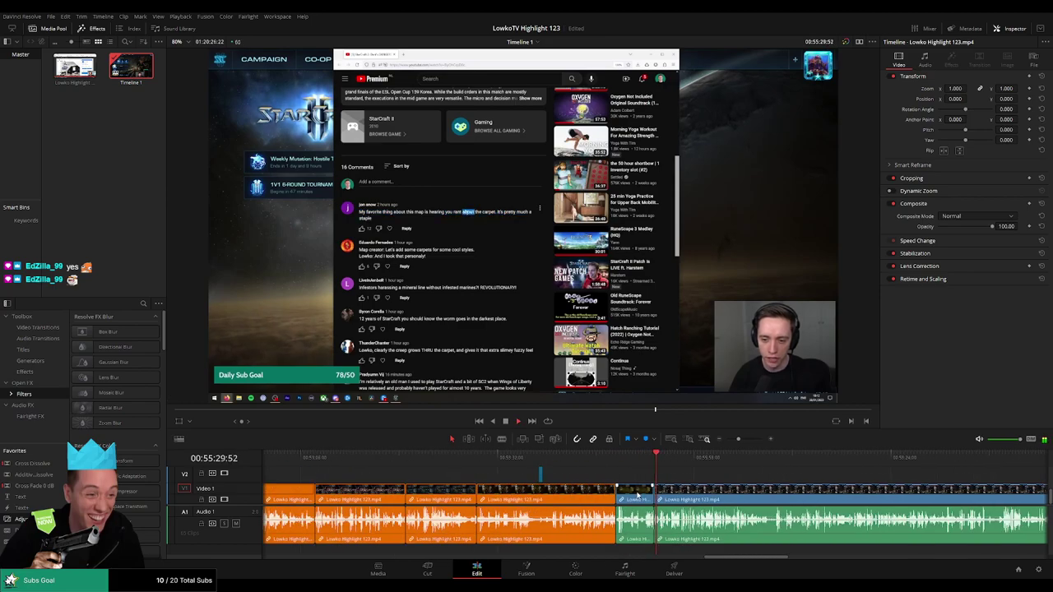
click(715, 479)
Scroll the timeline onward and select the stream clip to inspect the following gameplay.
scroll(715, 479, down, 3)
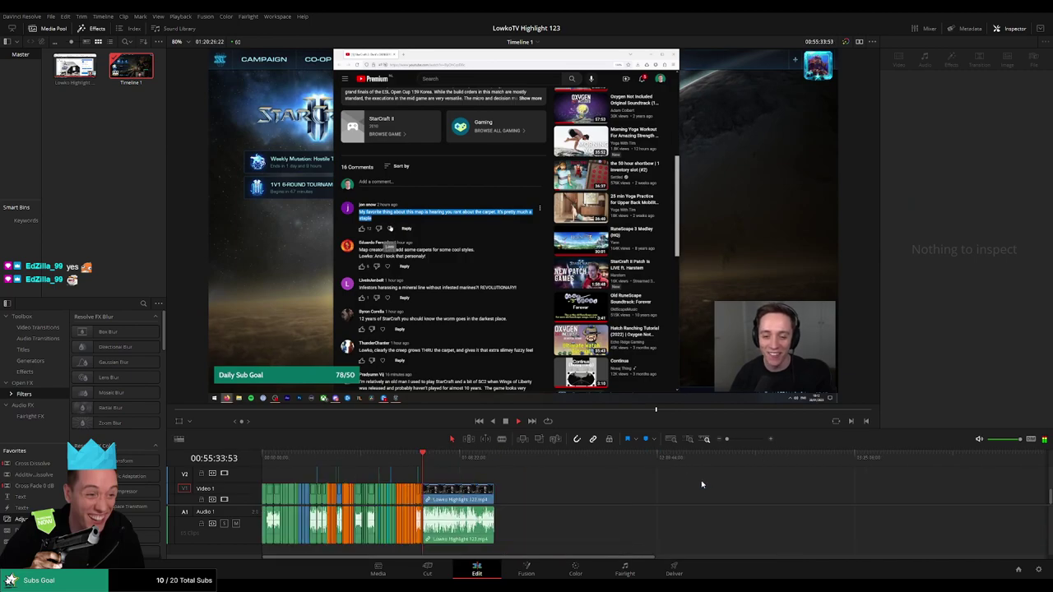
scroll(609, 494, up, 3)
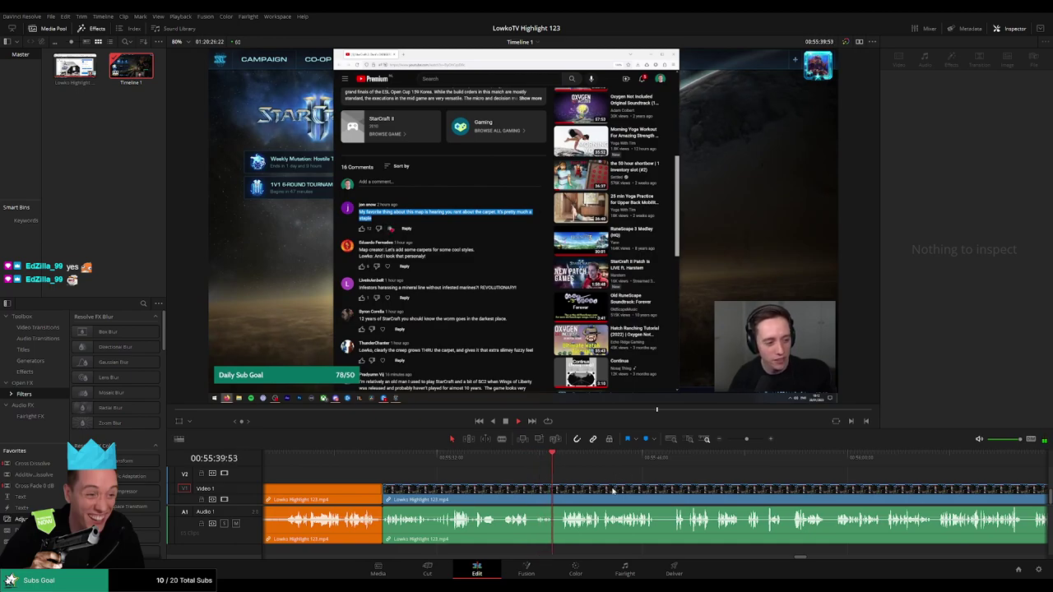
scroll(609, 477, right, 3)
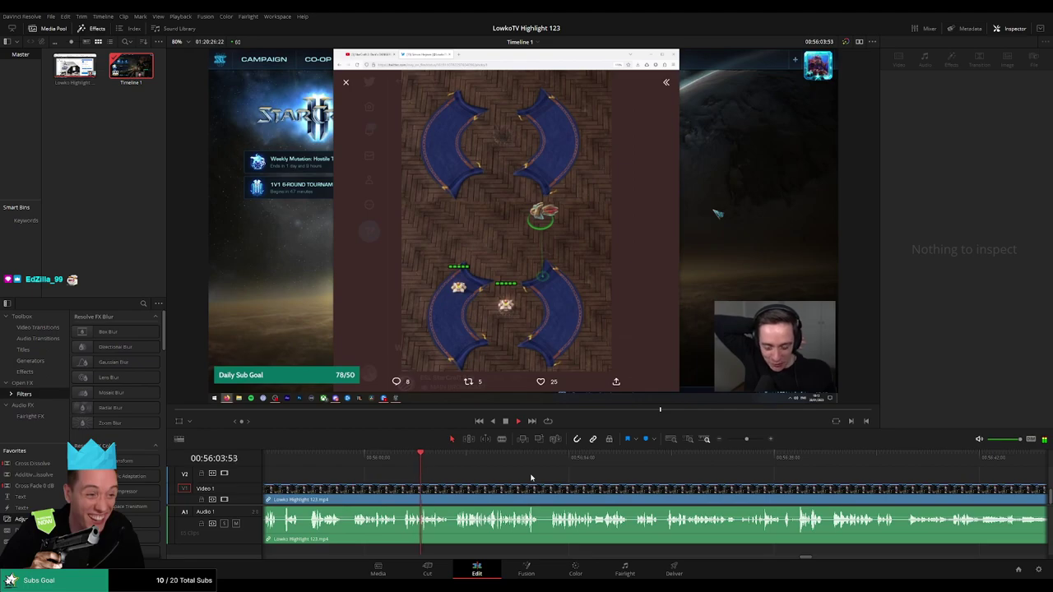
click(531, 477)
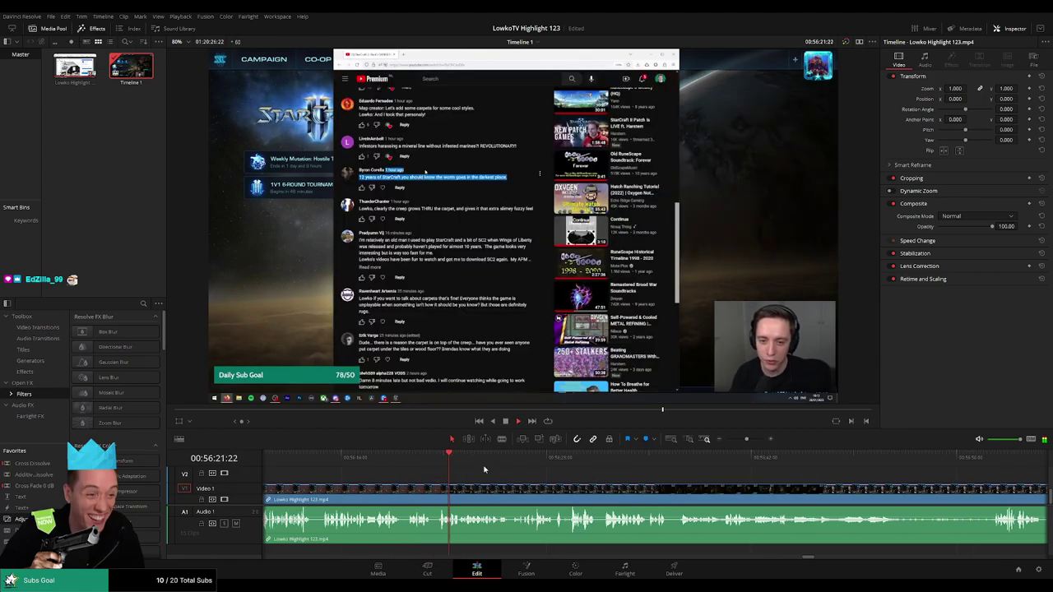
scroll(477, 477, down, 2)
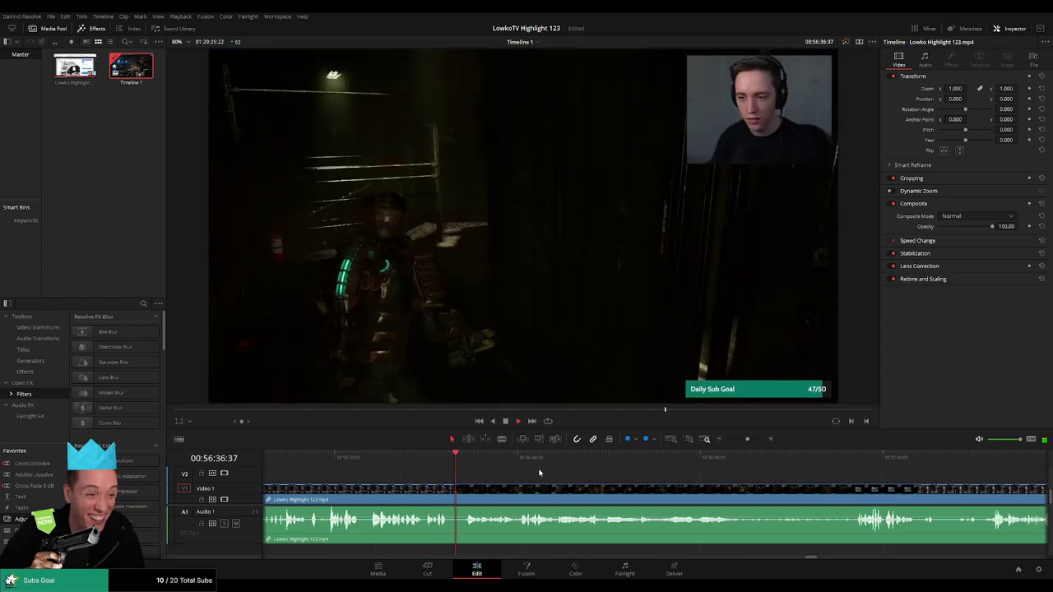
Blade off the short dead piece near 56:37 and ripple-delete it.
click(452, 490)
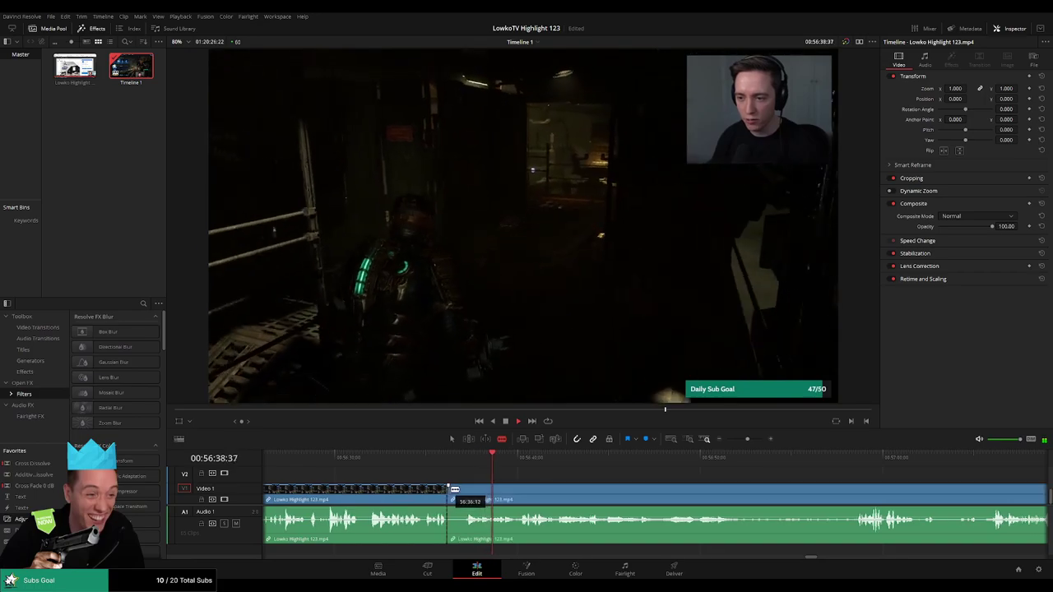
key(a)
click(454, 494)
key(Delete)
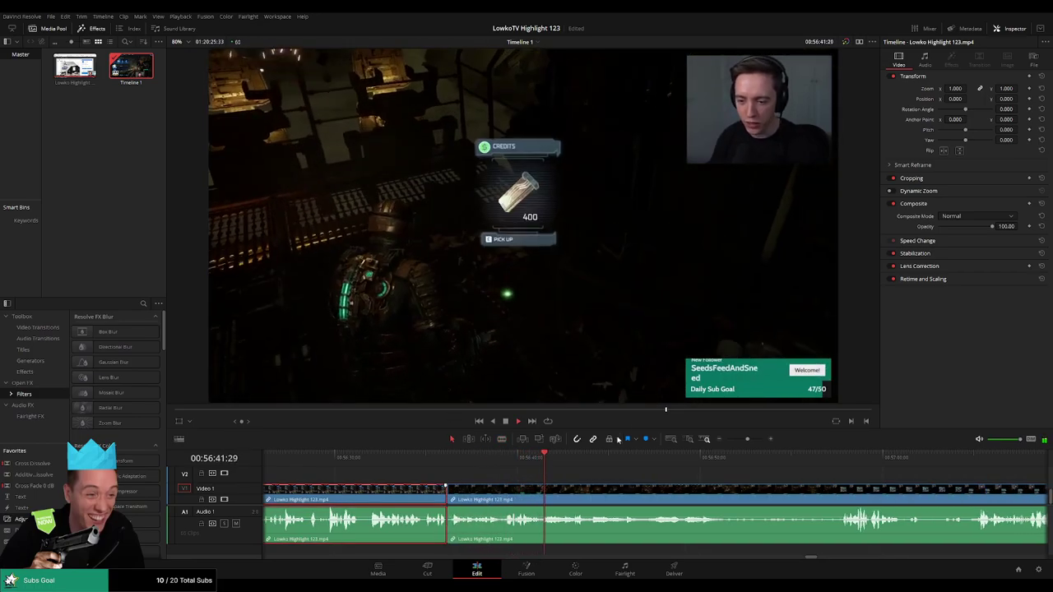
click(620, 475)
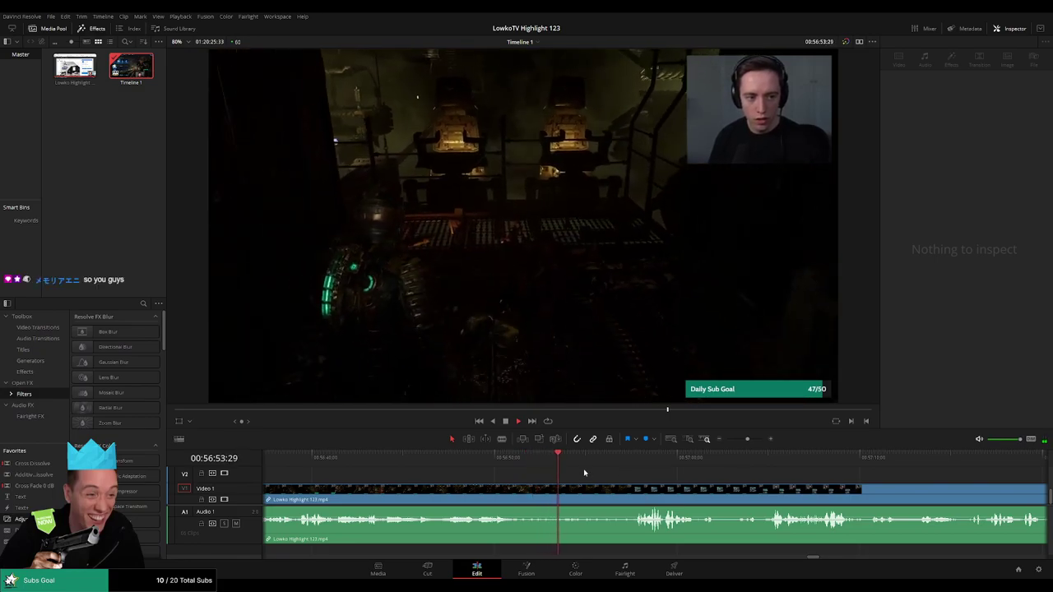
Replay the footage near 56:50 and park the playhead at 56:51:21.
click(527, 457)
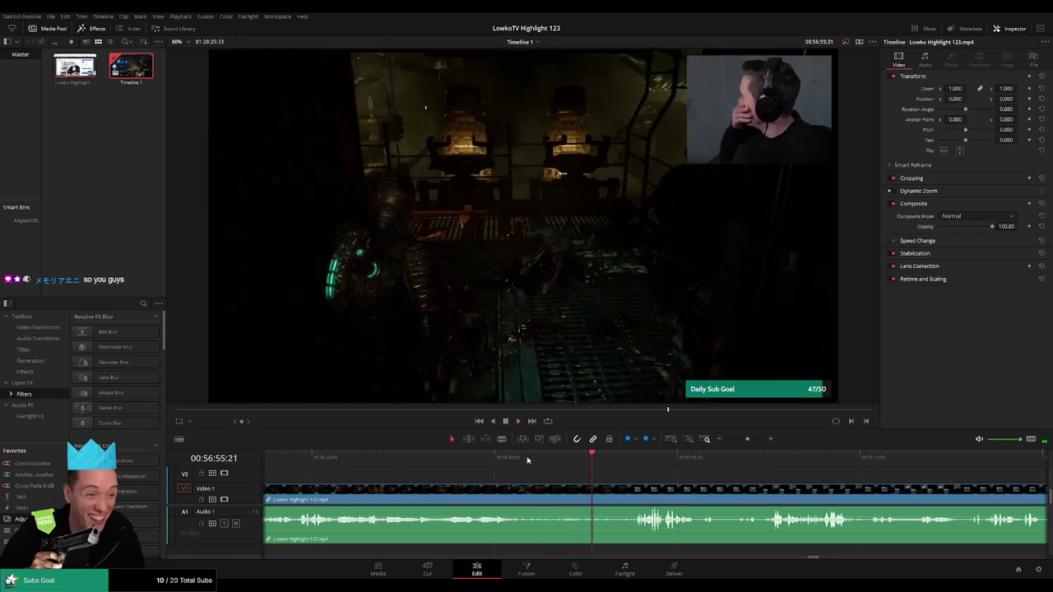
key(space)
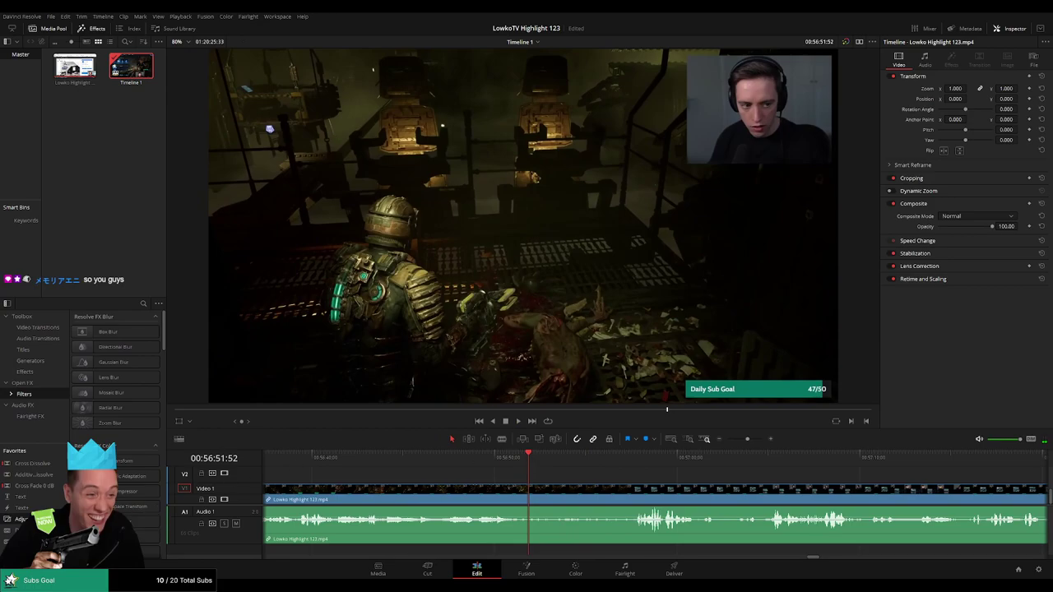
click(519, 463)
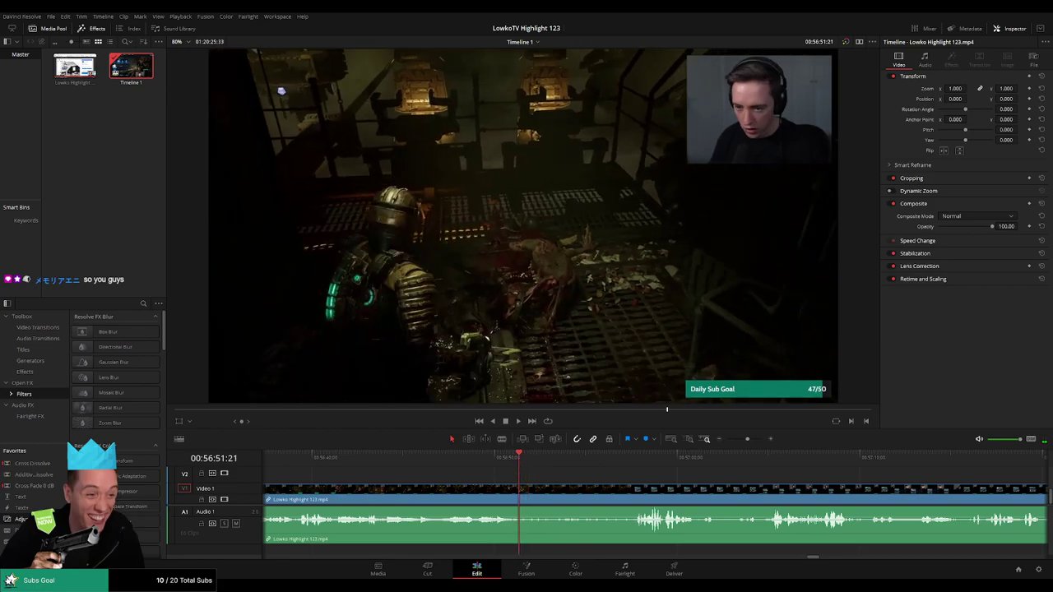
Add an adjustment clip at 56:51 zooming 1.7x onto the webcam, and preview it.
drag(20, 519, 522, 493)
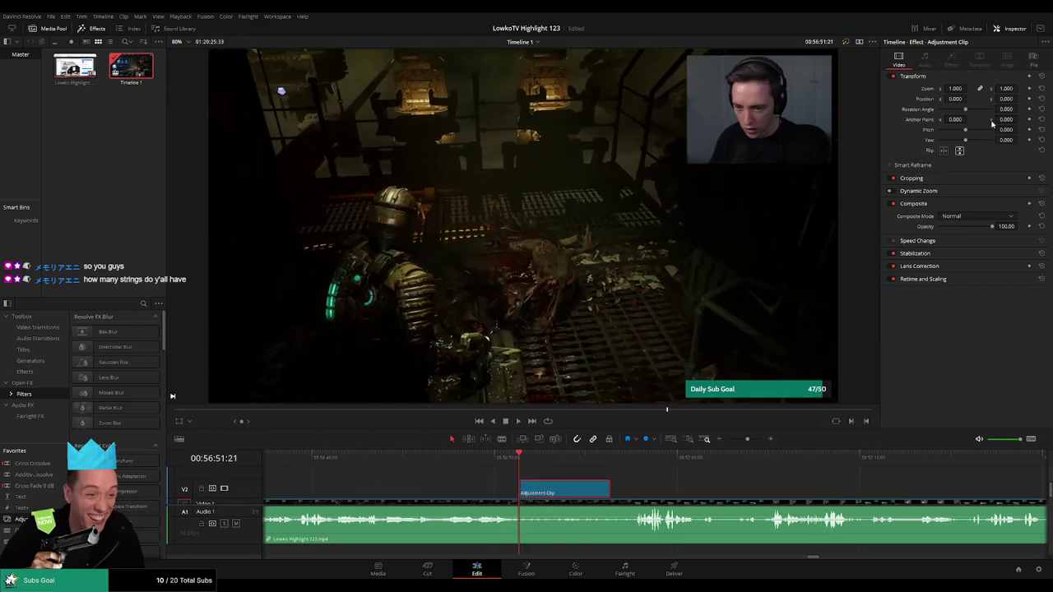
drag(955, 88, 1020, 99)
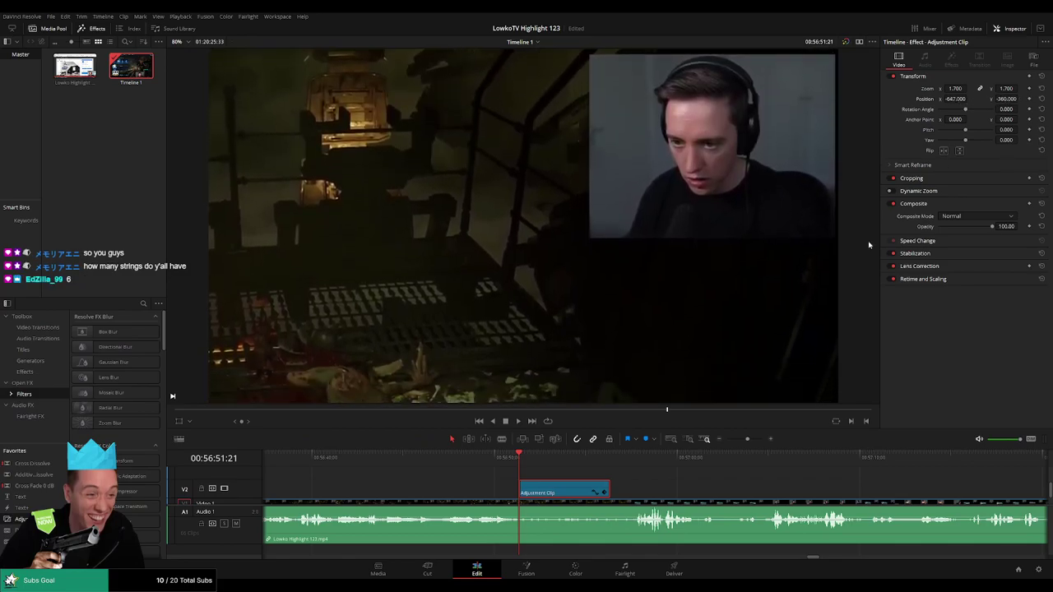
key(space)
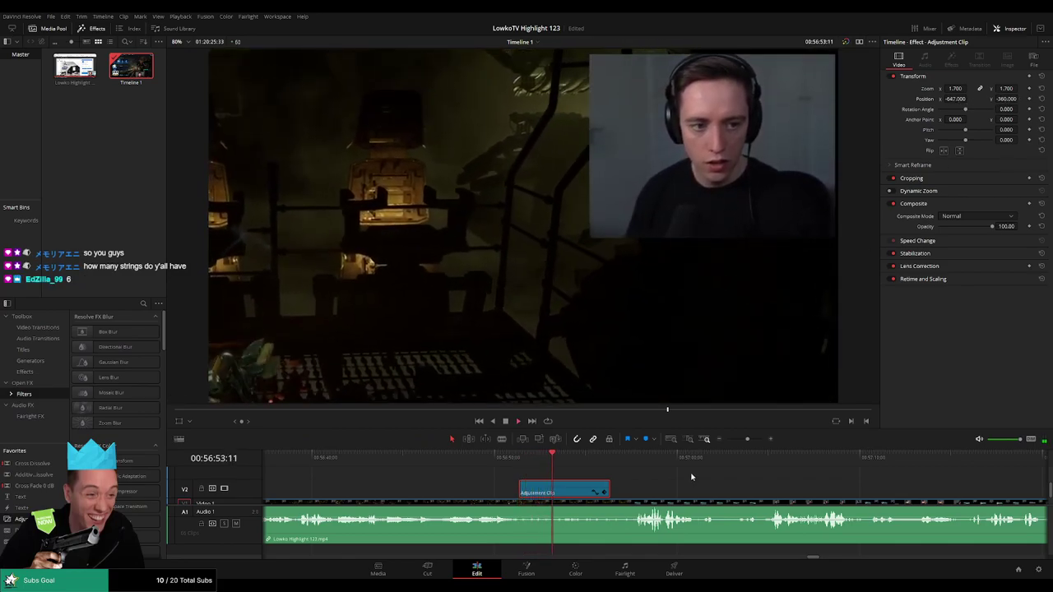
click(651, 488)
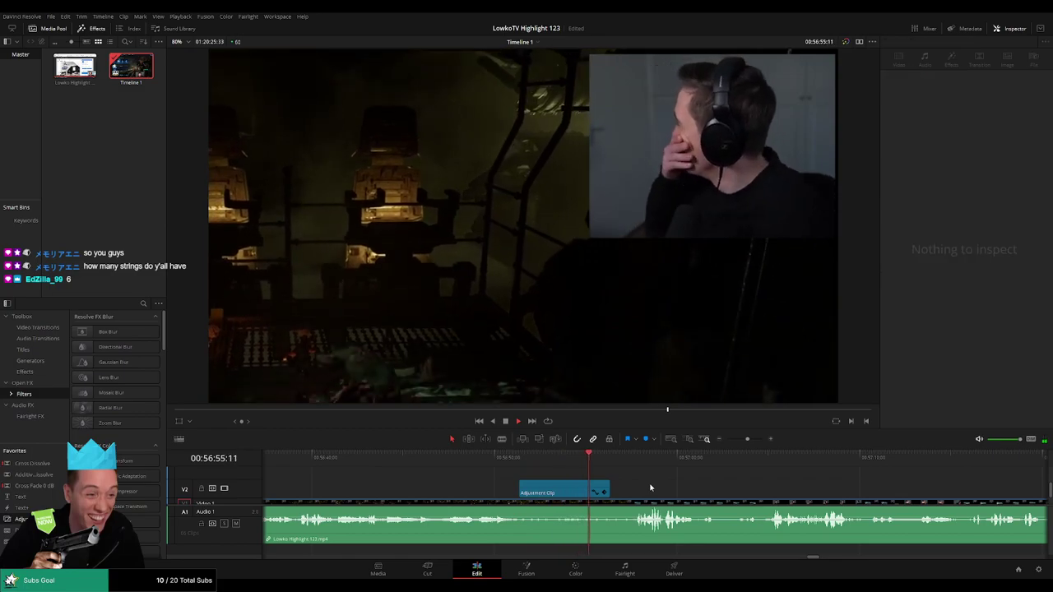
click(612, 462)
click(598, 461)
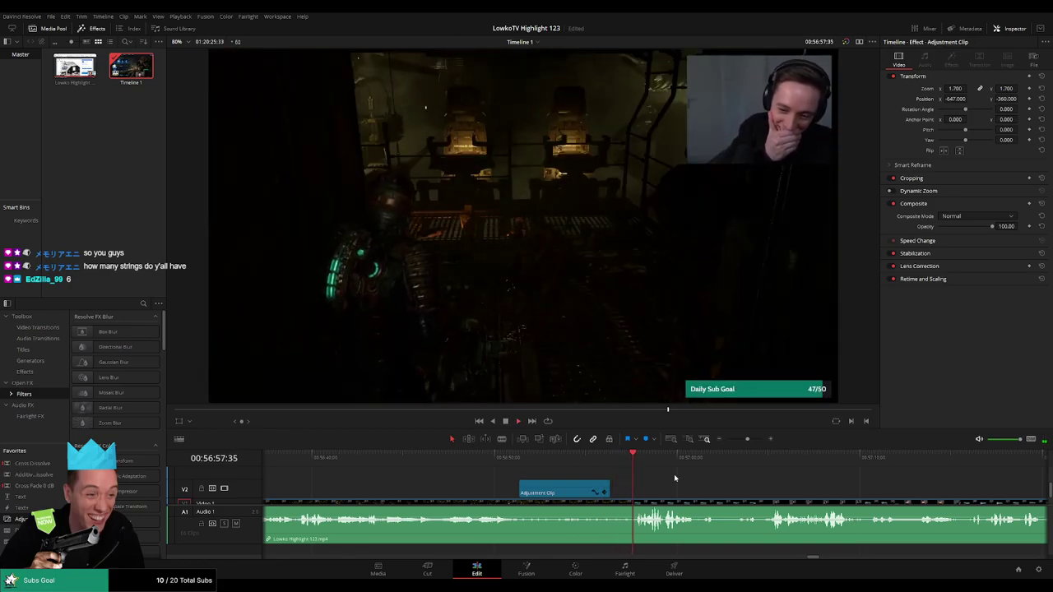
Trim the stream clip's edge past the pause-menu footage near 57:03.
drag(771, 488, 578, 476)
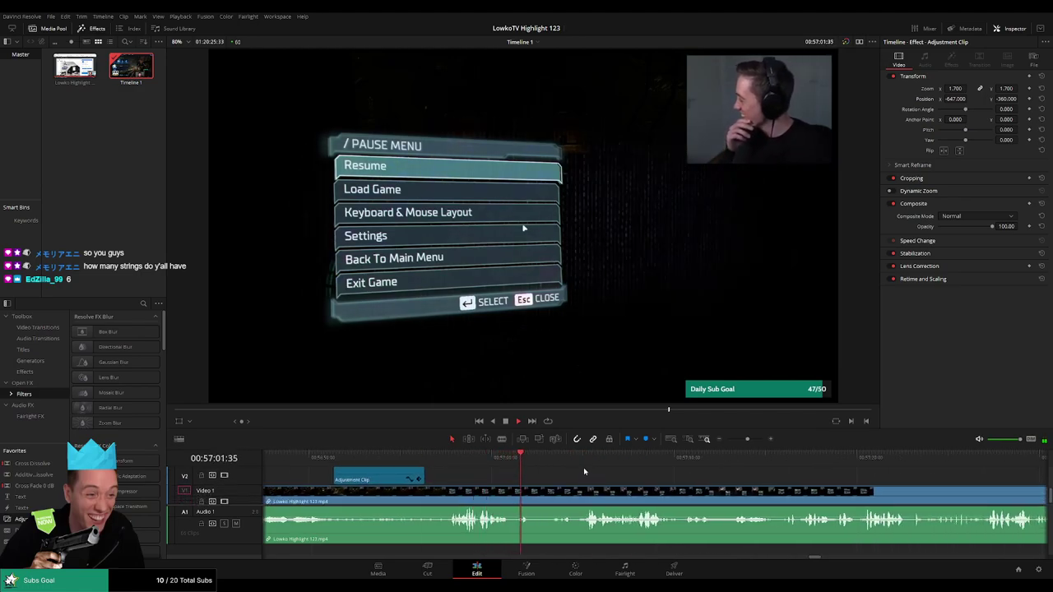
drag(584, 467, 550, 472)
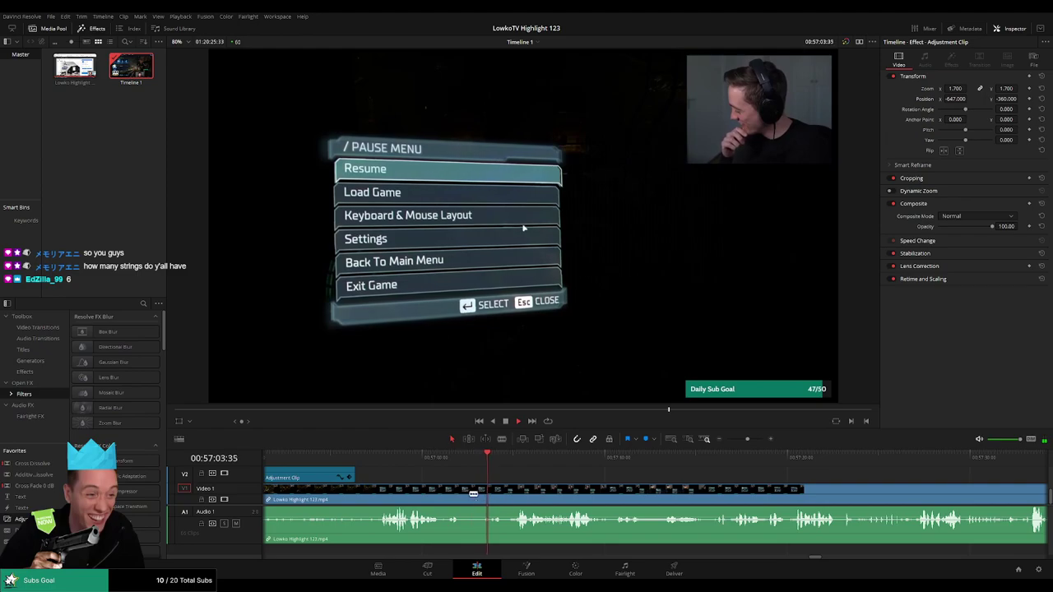
drag(473, 494, 485, 494)
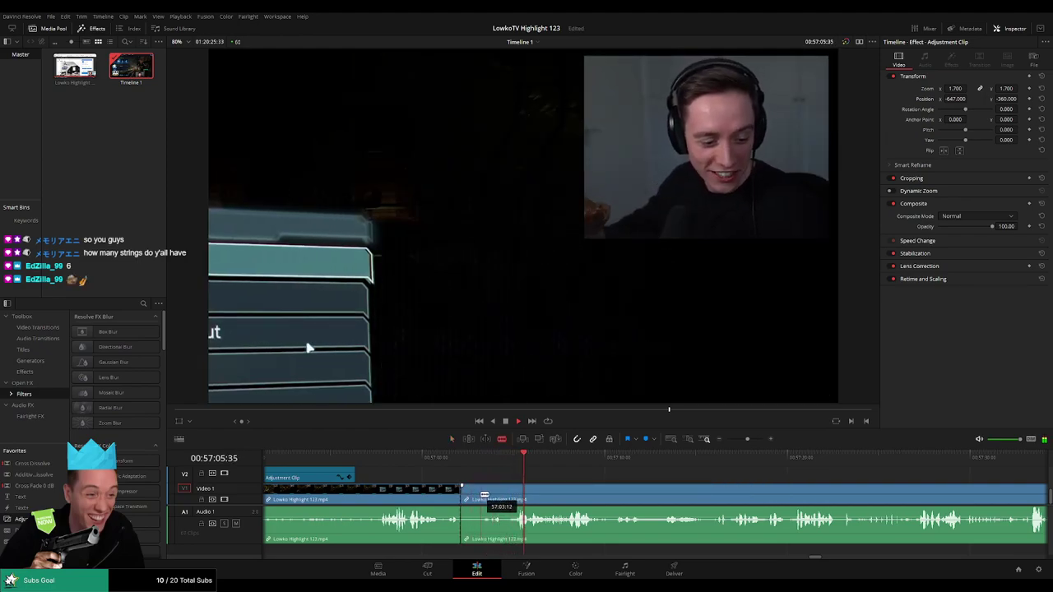
Undo the last trim, then review the following gameplay through to about 57:32.
key(ctrl+z)
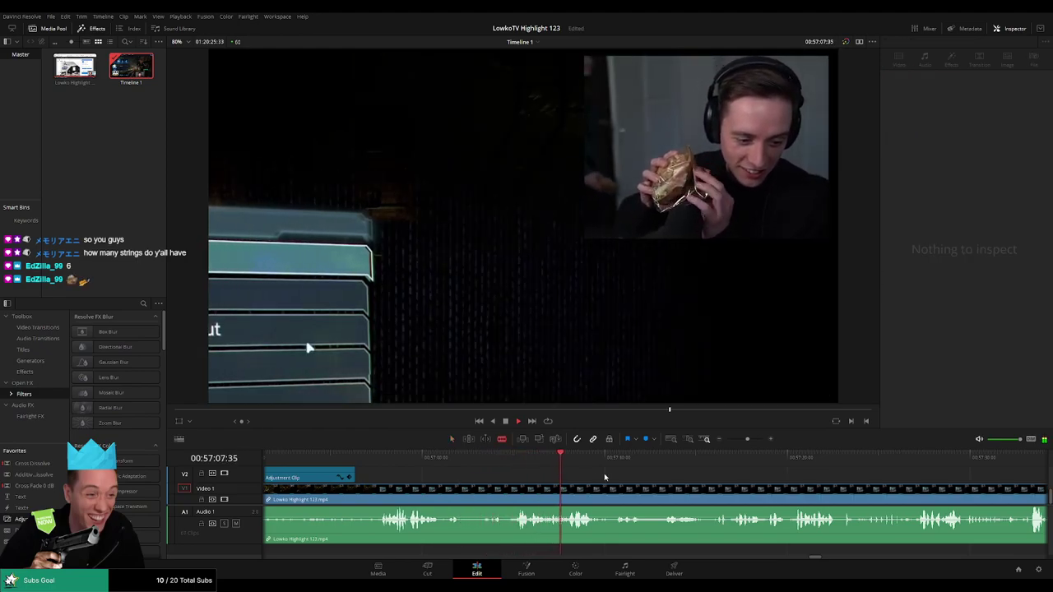
scroll(617, 478, right, 1)
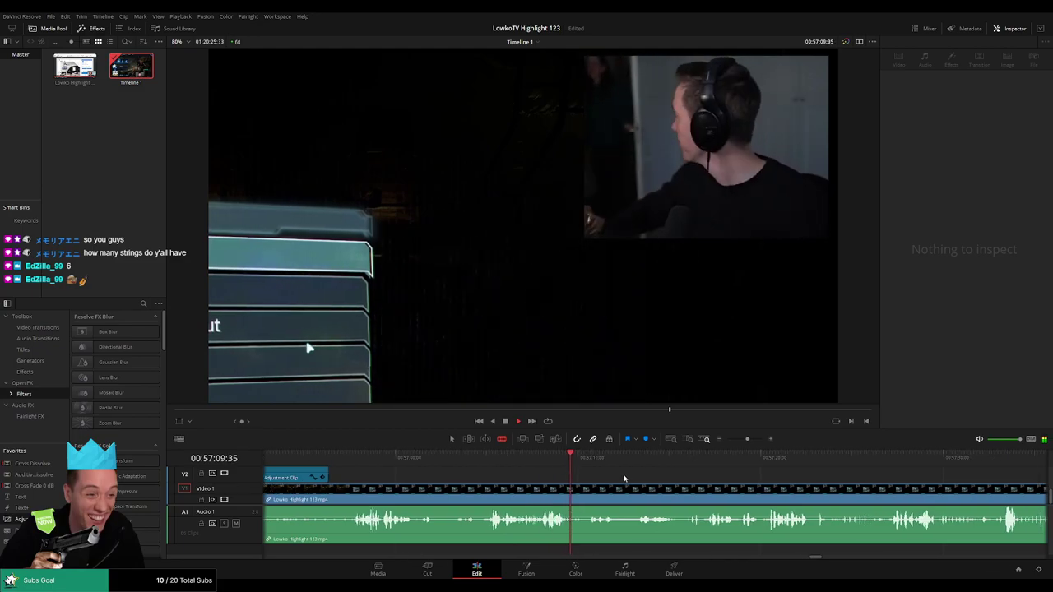
scroll(592, 474, right, 2)
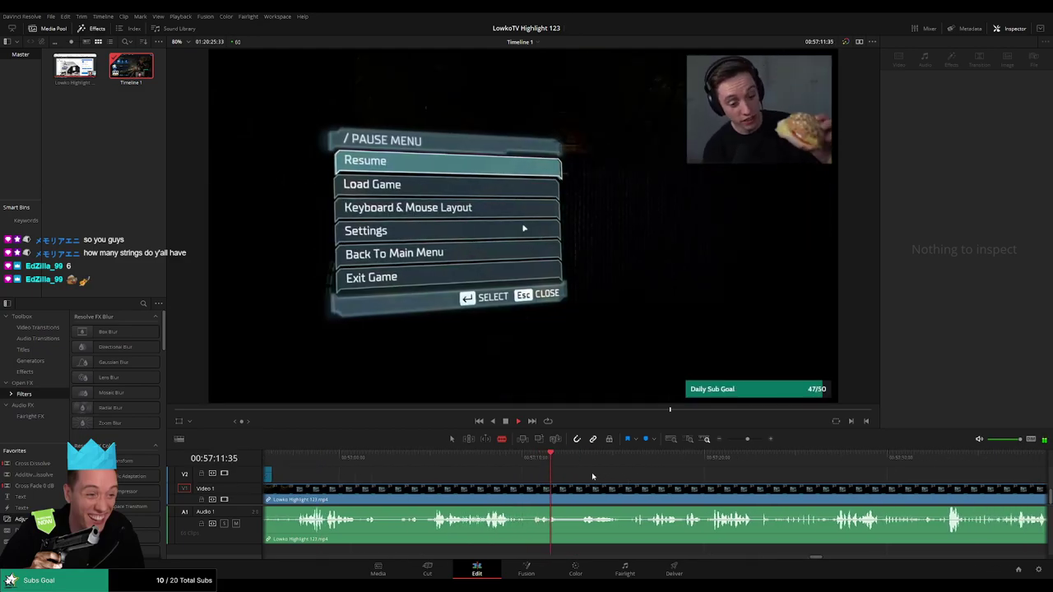
scroll(593, 474, right, 2)
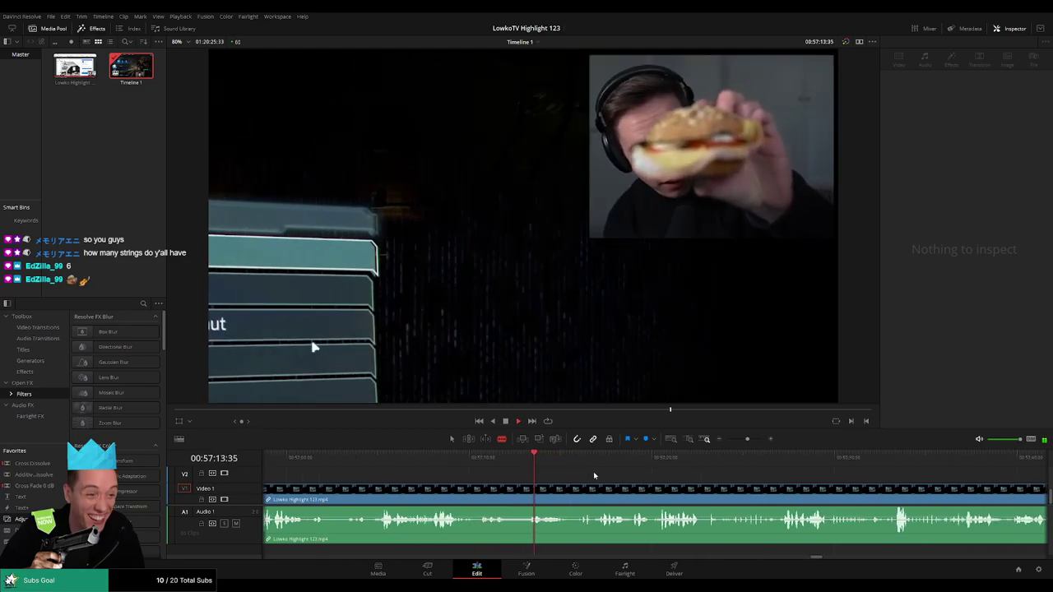
click(549, 461)
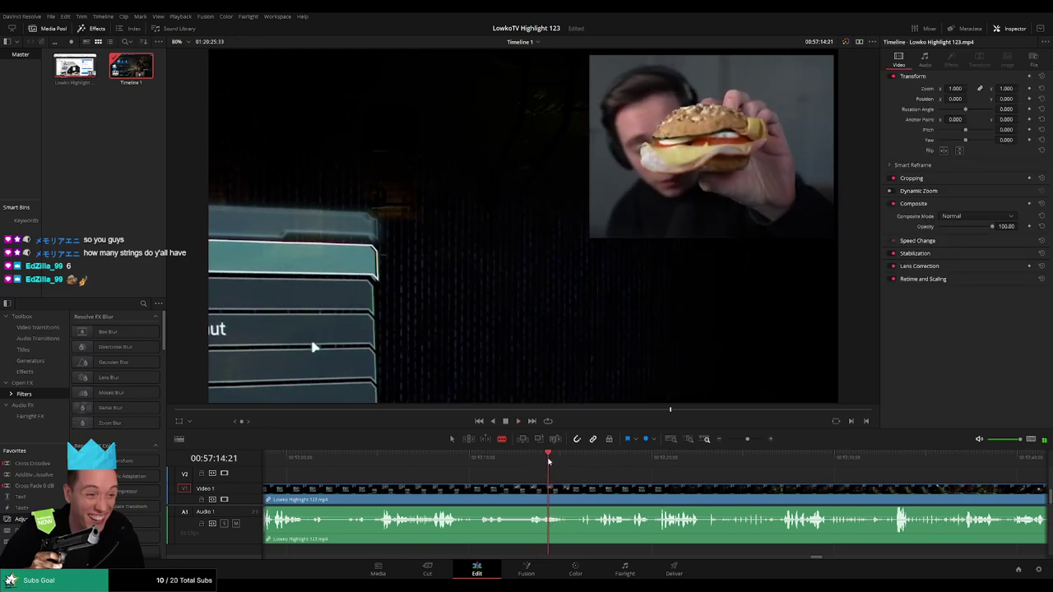
drag(549, 461, 549, 460)
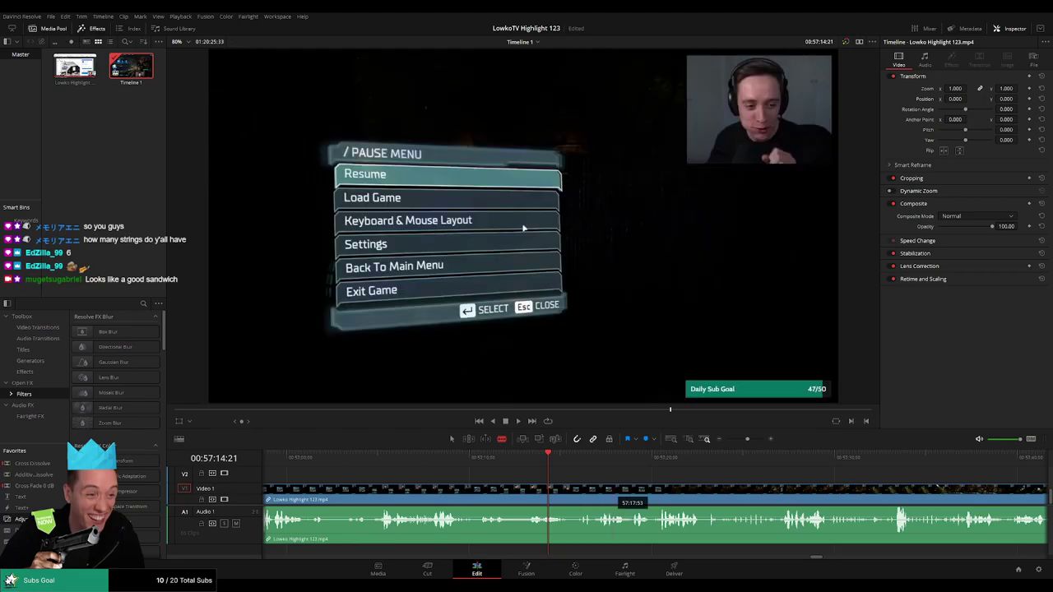
key(space)
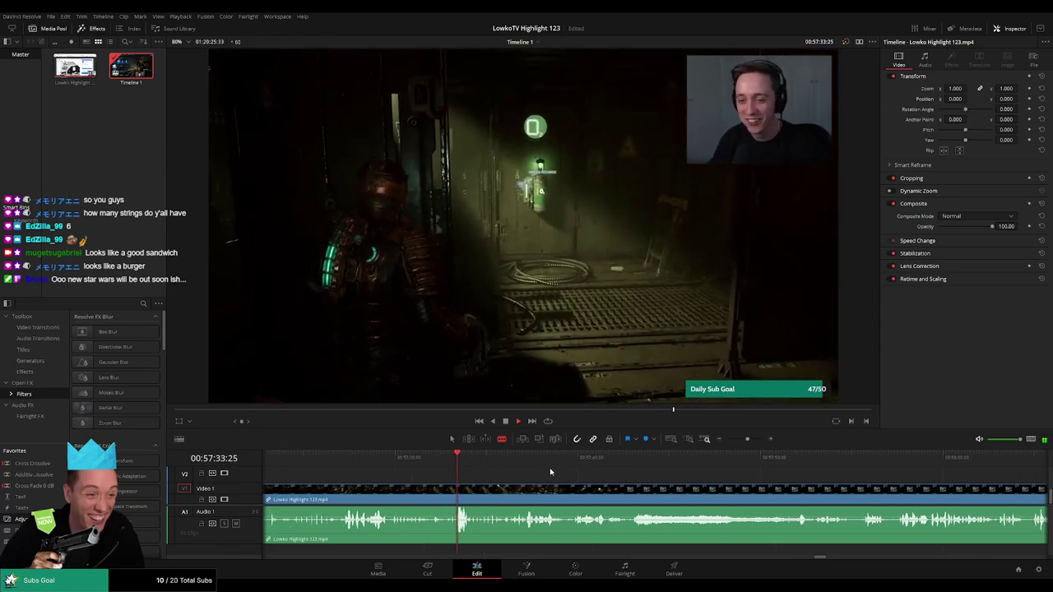
click(440, 468)
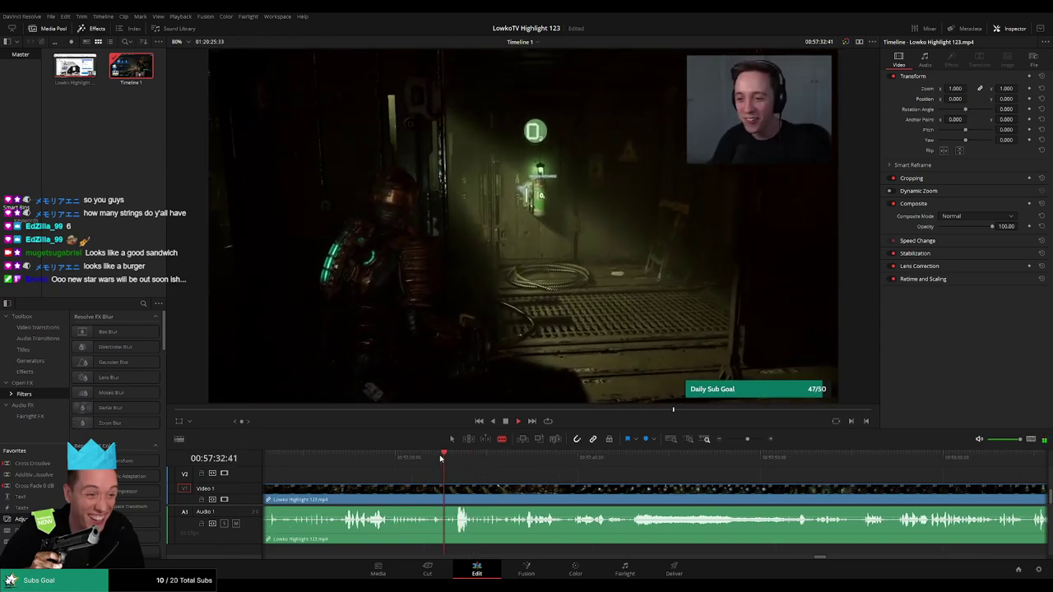
Add an adjustment clip near 57:33 zoomed to 1.620 on the oxygen station, and shorten its end.
key(space)
key(space)
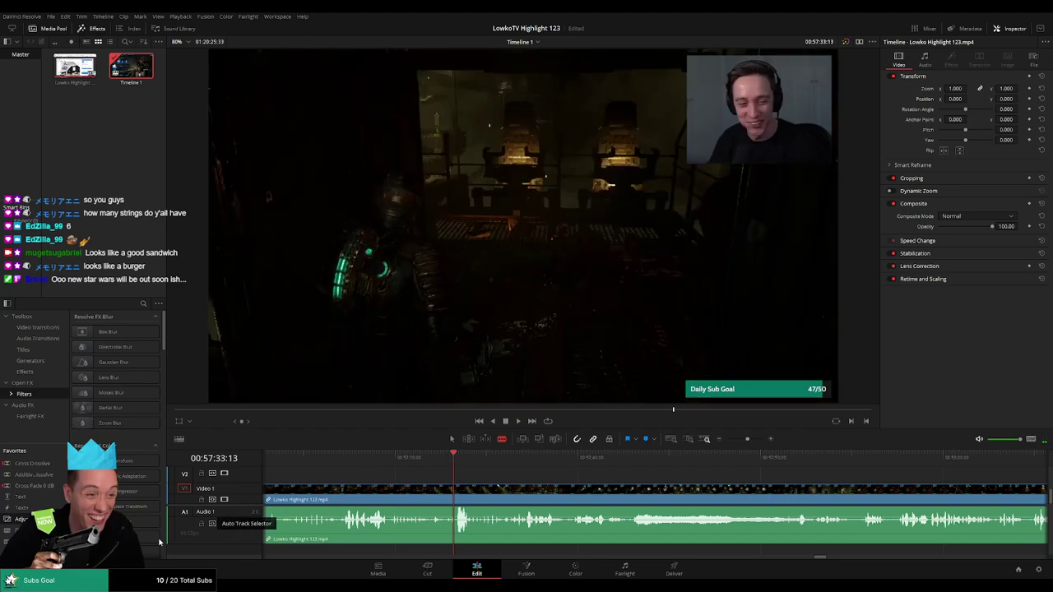
drag(21, 519, 480, 478)
mouse_move(955, 88)
mouse_down()
mouse_move(956, 99)
mouse_move(1020, 99)
mouse_up()
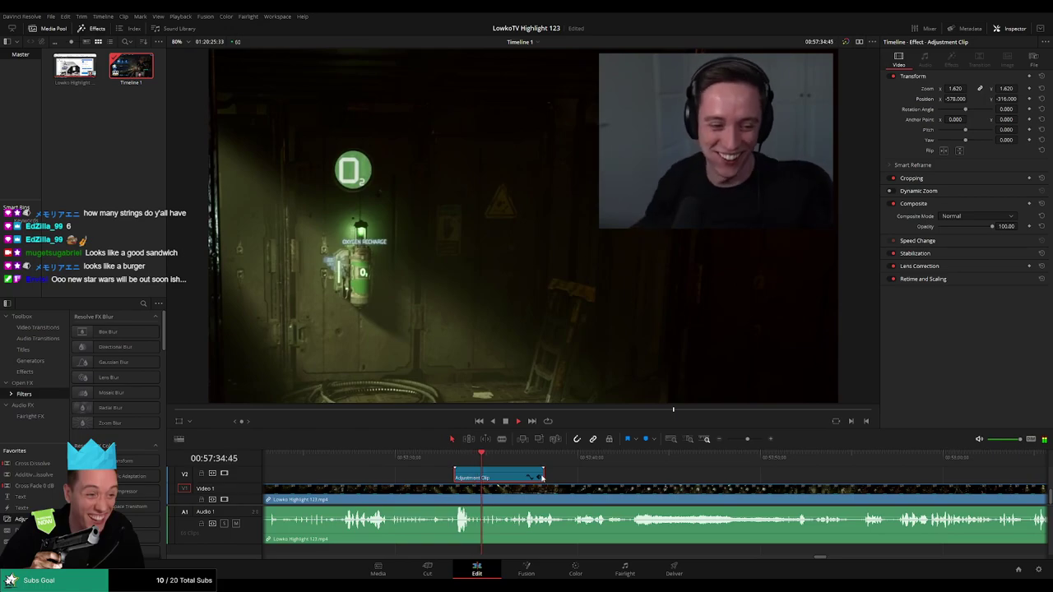
drag(543, 478, 514, 478)
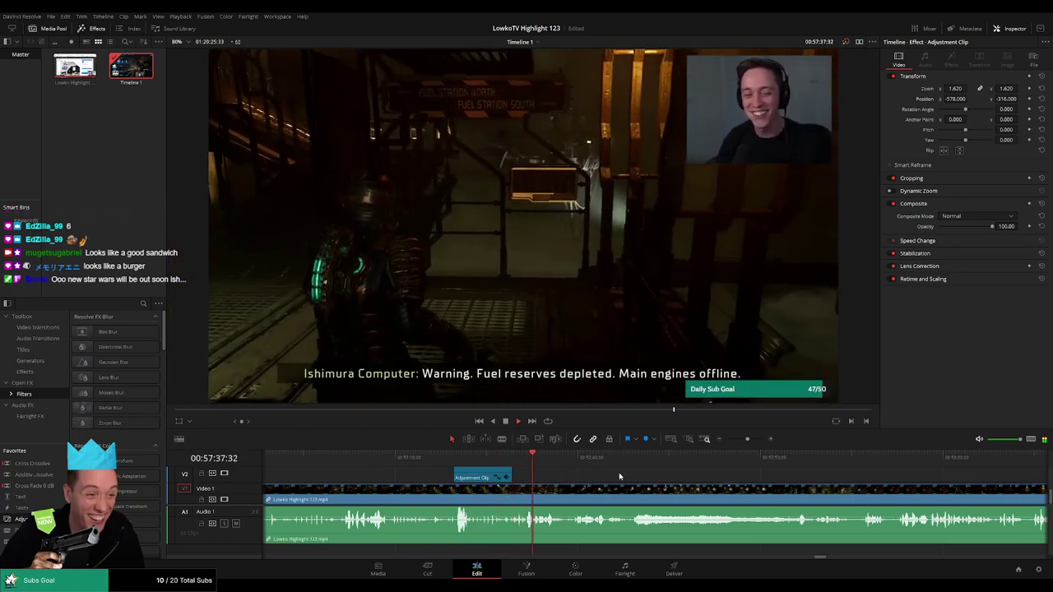
scroll(571, 465, right, 2)
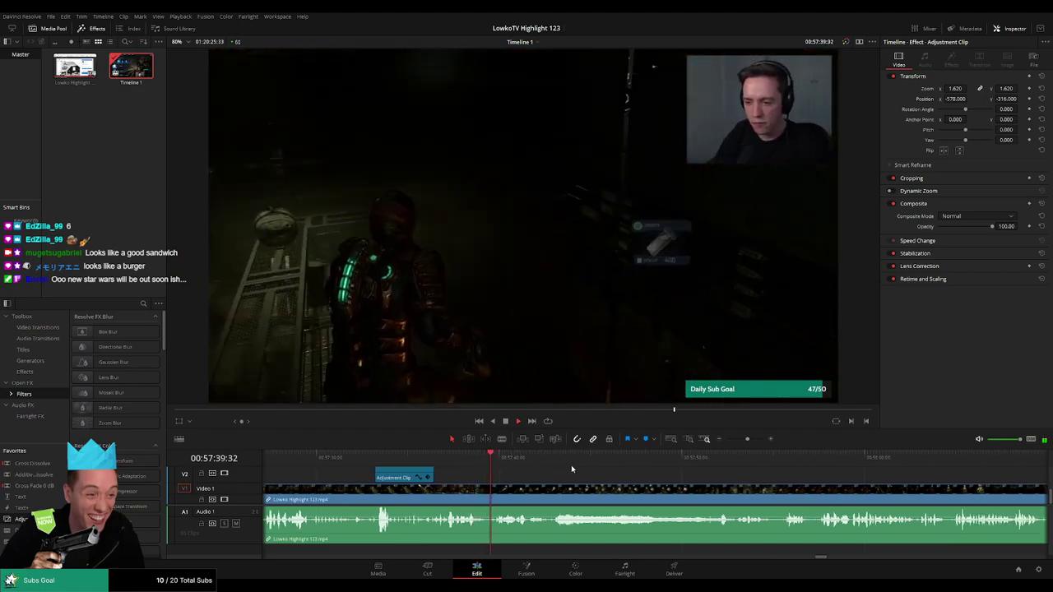
Blade the VOD clip at about 57:39 and play back to check the cut.
click(473, 456)
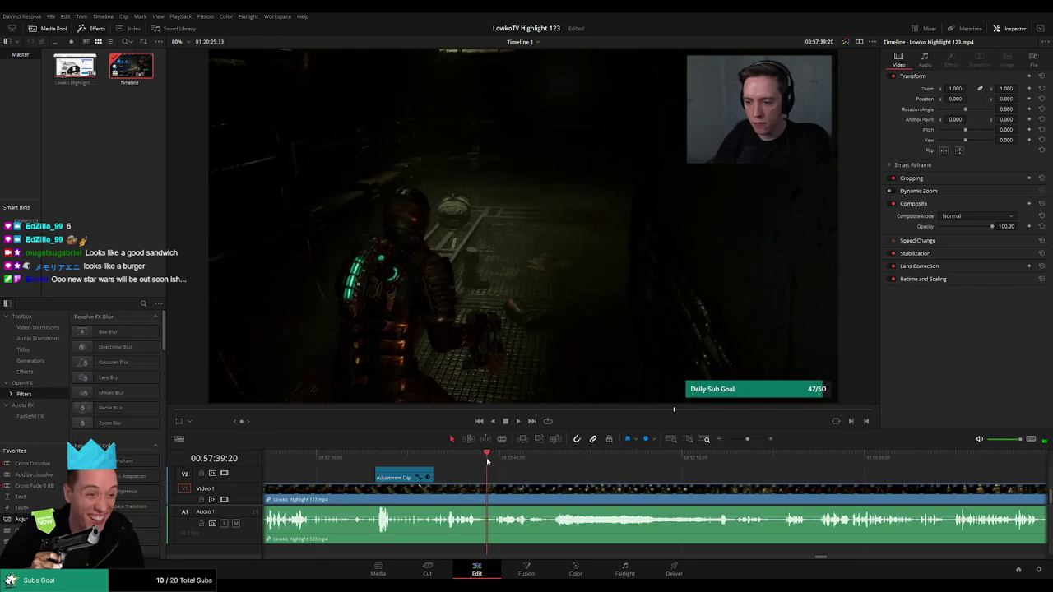
drag(488, 462, 486, 461)
key(b)
click(491, 496)
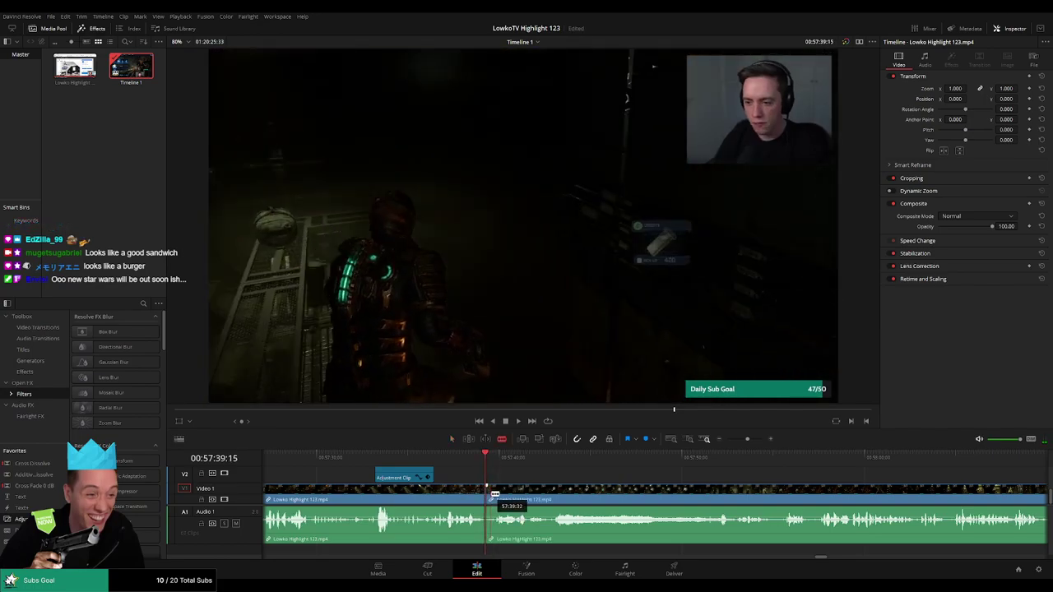
key(a)
key(space)
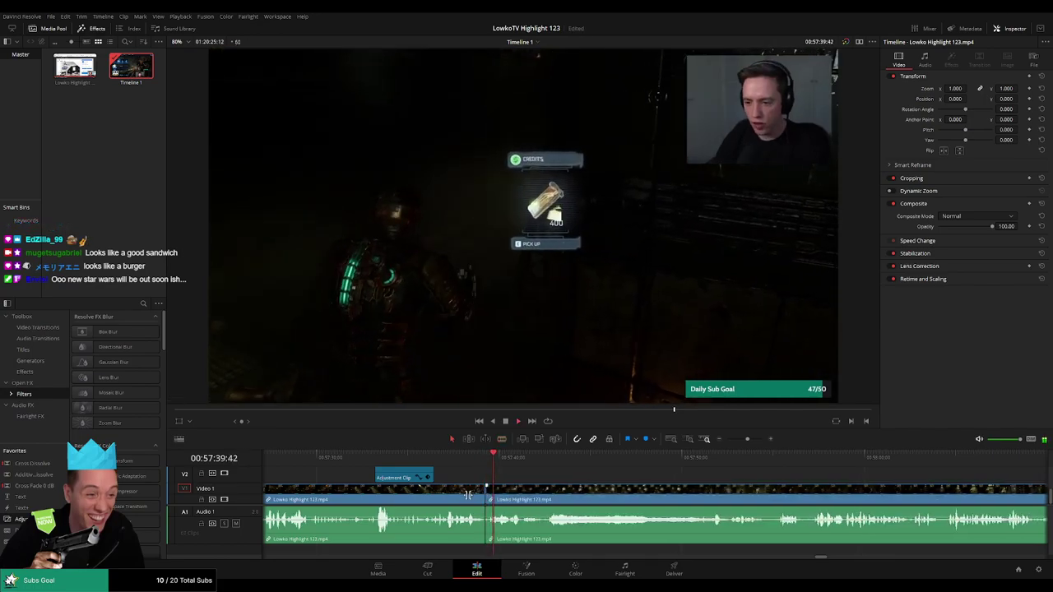
click(467, 494)
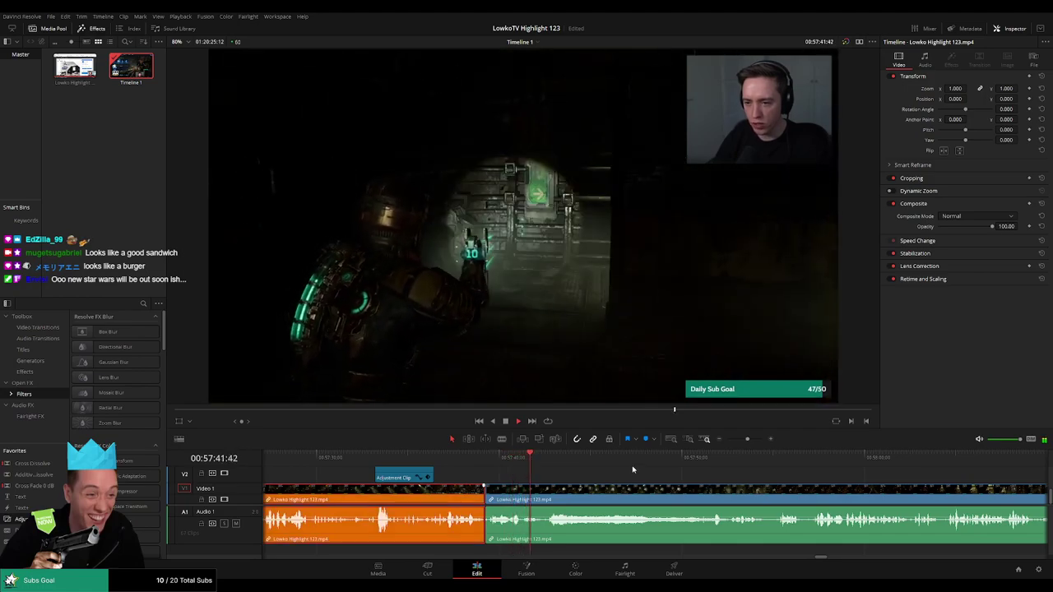
click(632, 471)
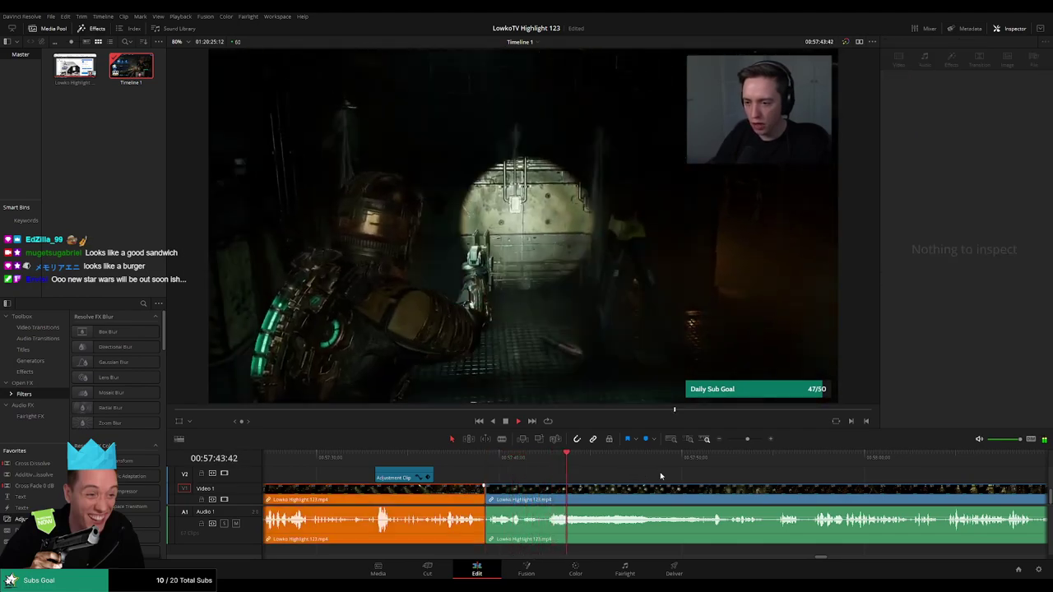
Trim the next clip's start past the slow footage near 57:56 and play on to about 58:10.
click(535, 456)
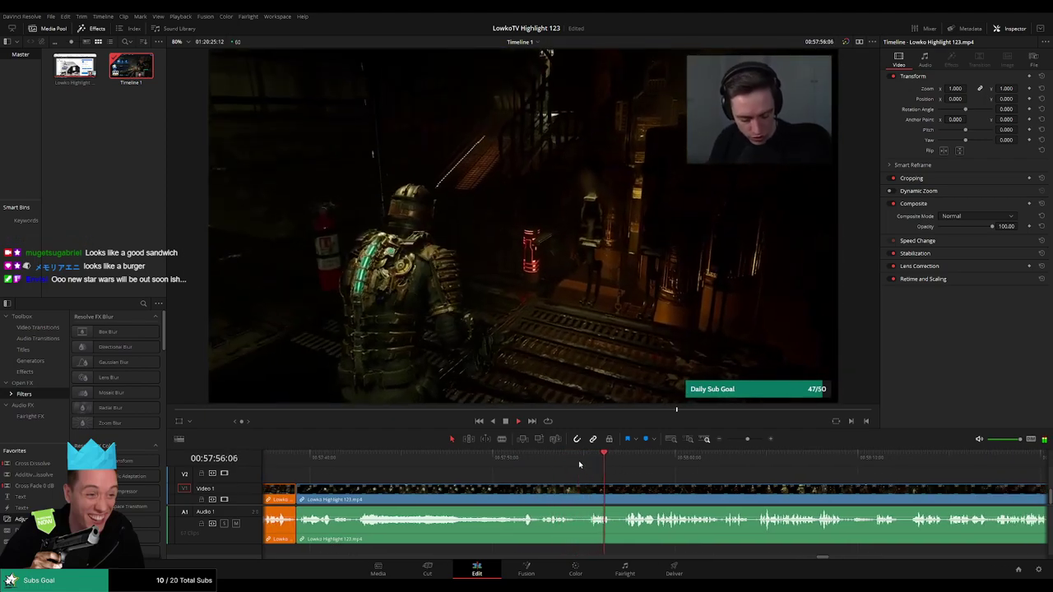
click(560, 458)
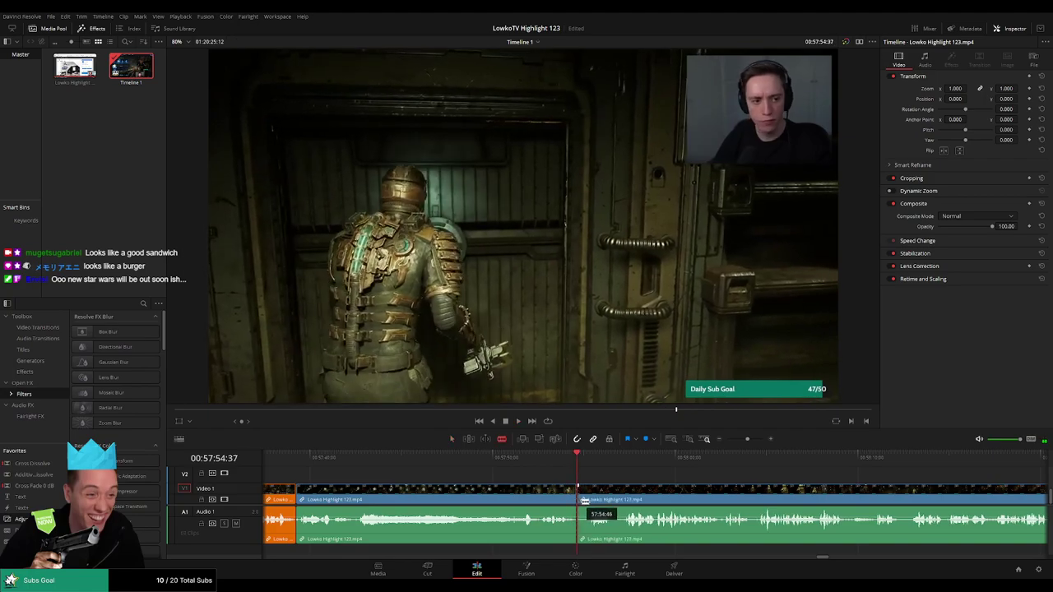
drag(585, 501, 583, 503)
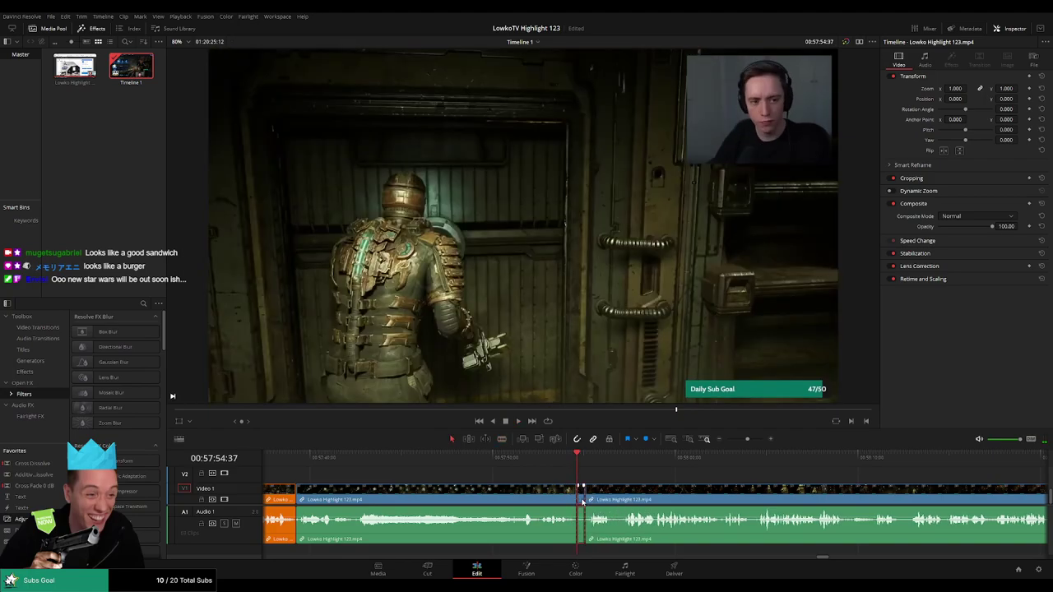
key(space)
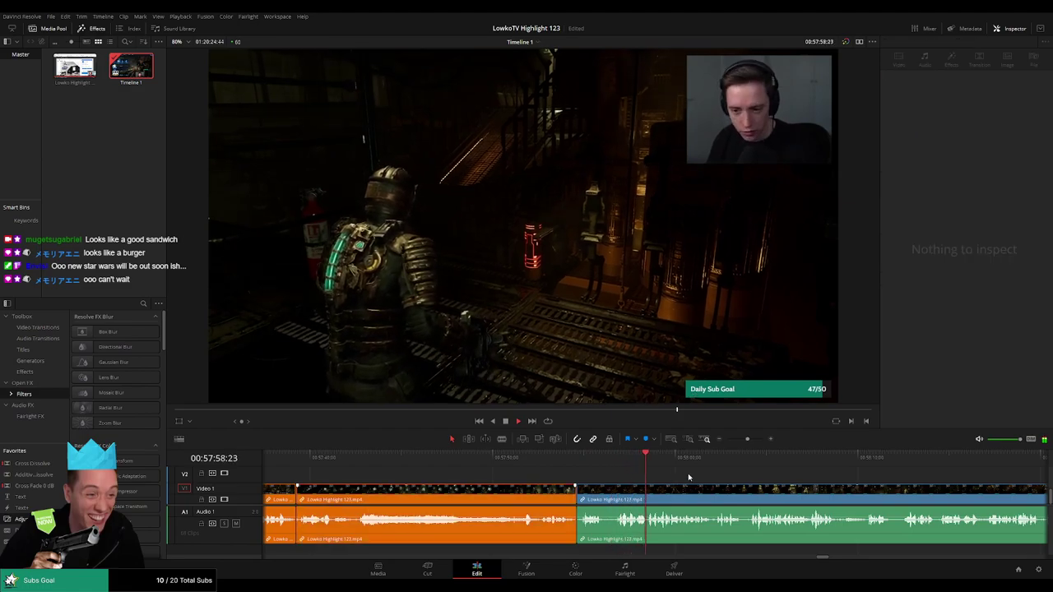
scroll(567, 461, right, 5)
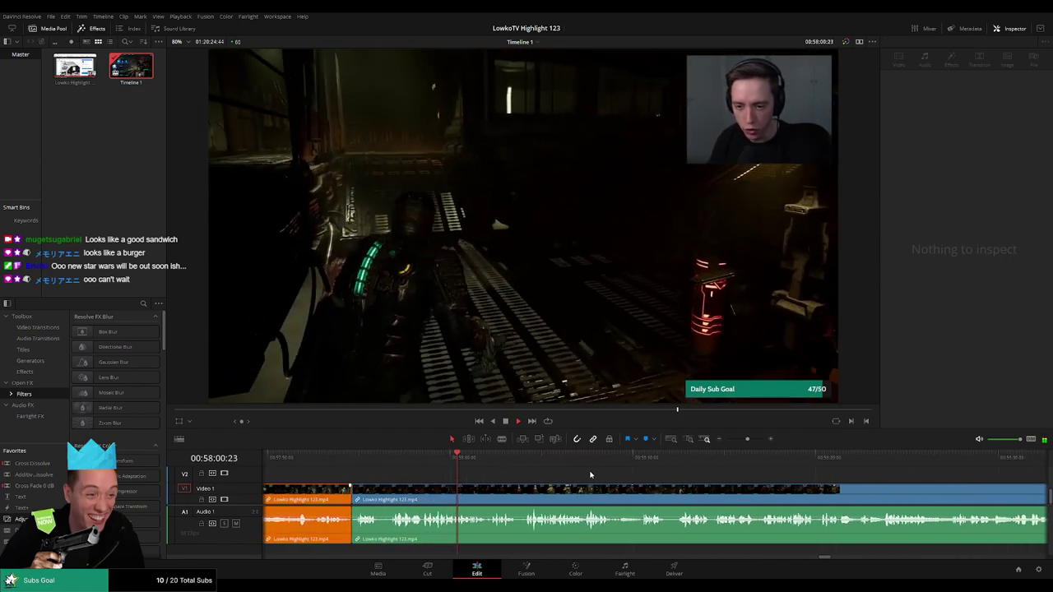
scroll(571, 475, right, 1)
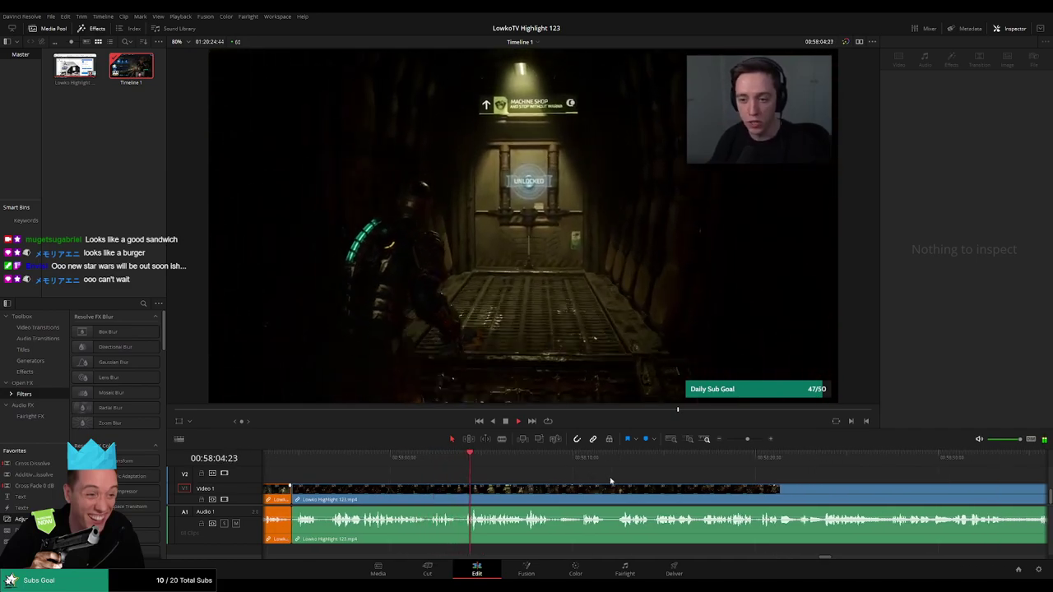
scroll(601, 479, right, 1)
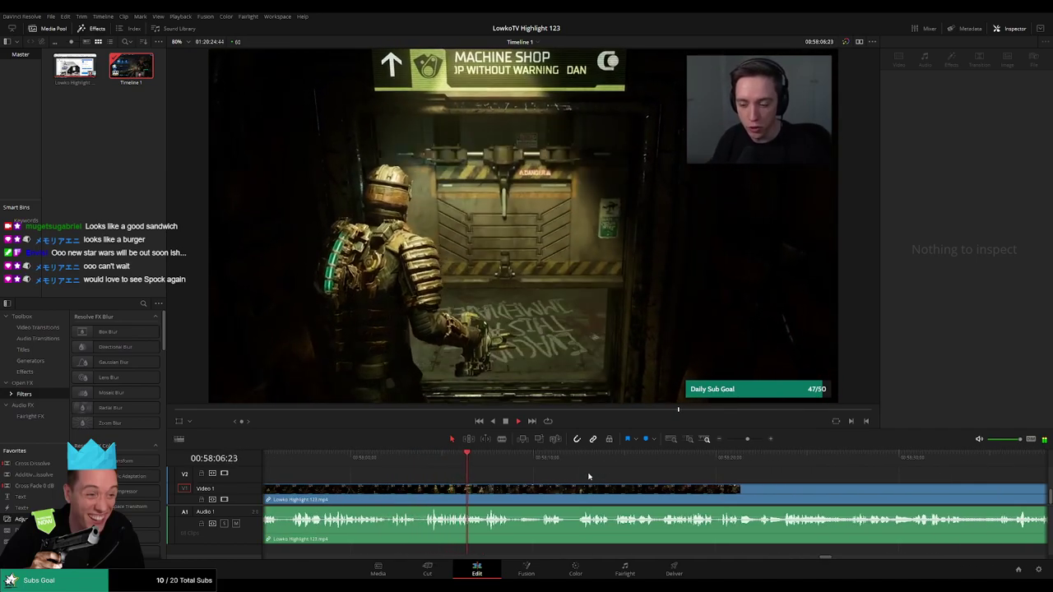
scroll(588, 475, right, 1)
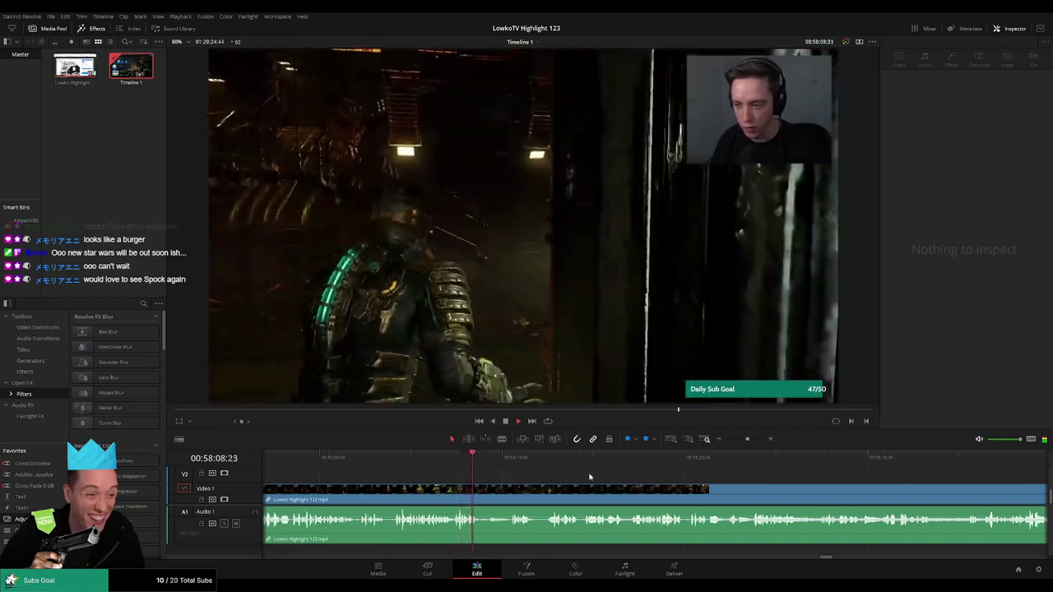
scroll(601, 479, right, 1)
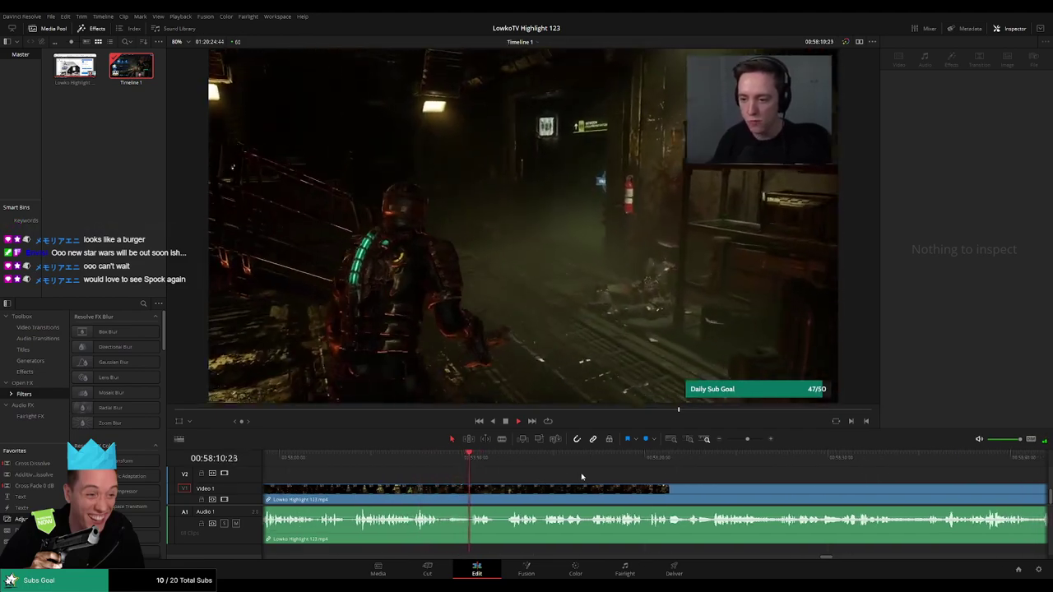
Blade the clip at the playhead and ripple-delete the short leftover piece of footage.
key(b)
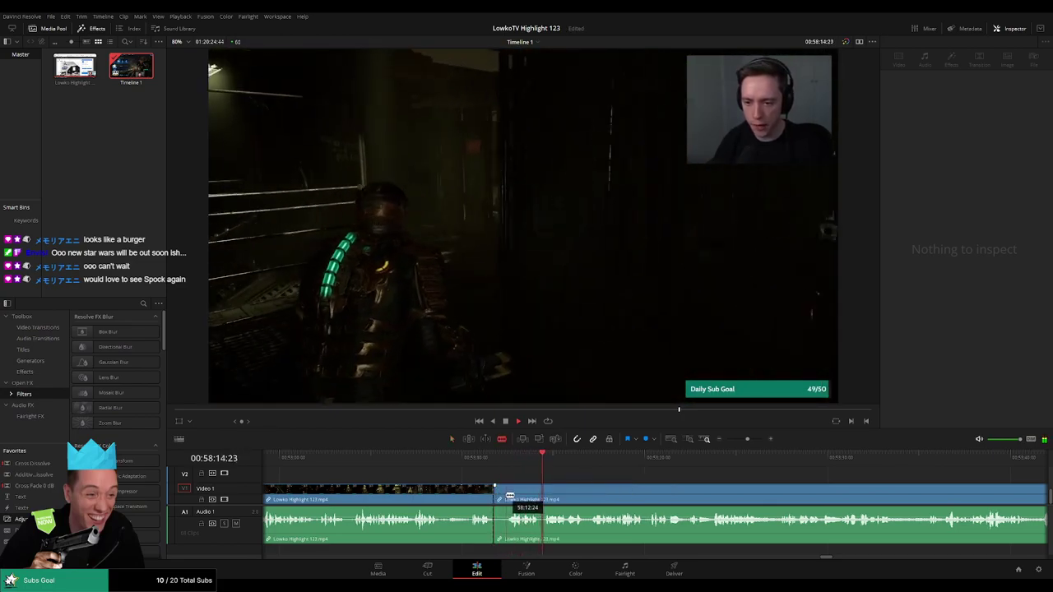
click(506, 497)
key(a)
click(502, 500)
key(Delete)
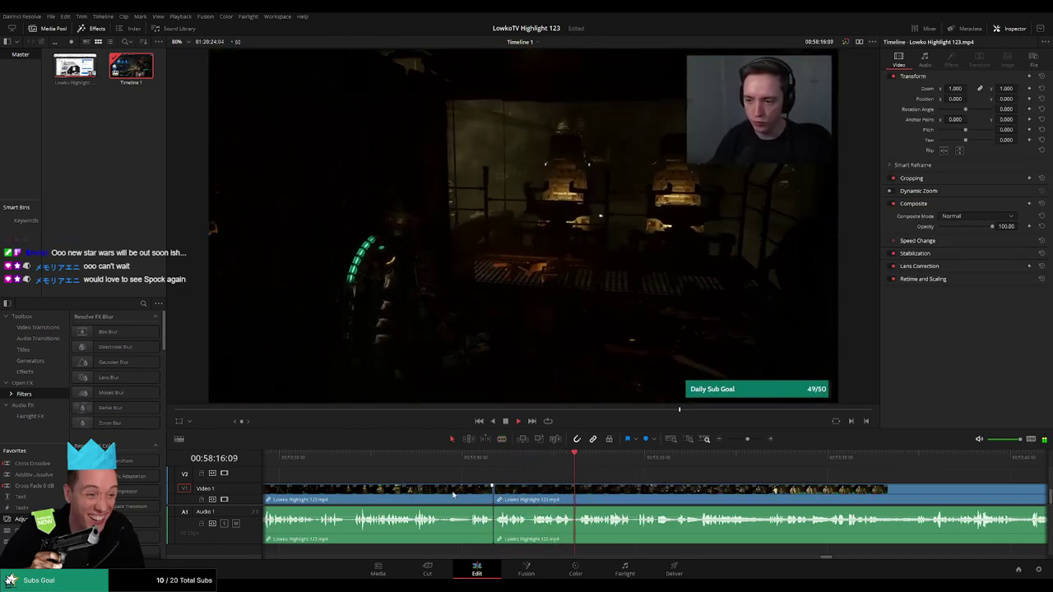
click(453, 494)
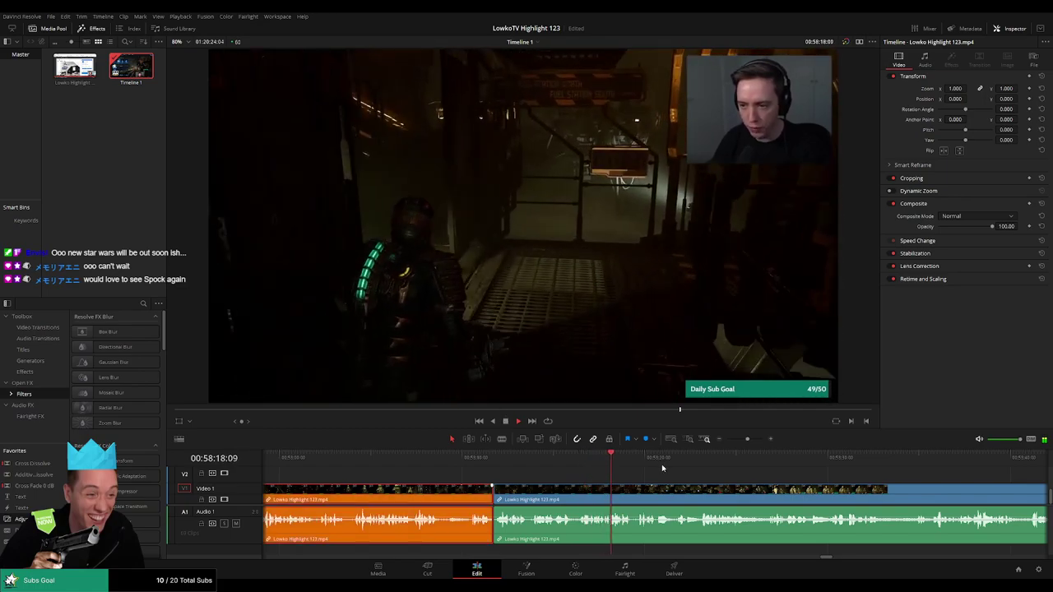
click(663, 468)
Split the clip at 00:58:49:32 and resume playback from the new cut.
scroll(605, 471, right, 3)
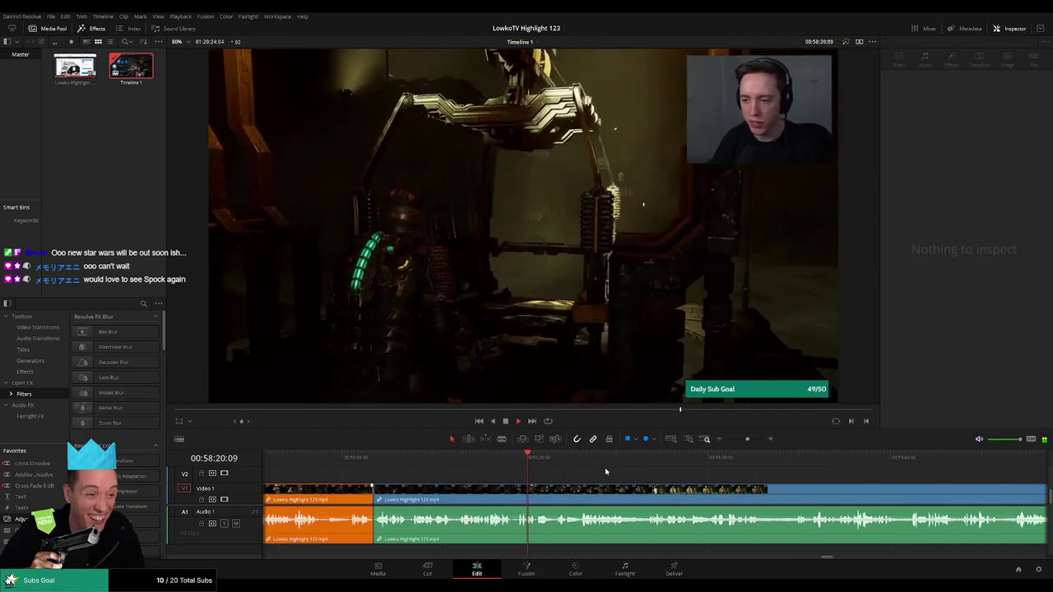
scroll(605, 471, right, 2)
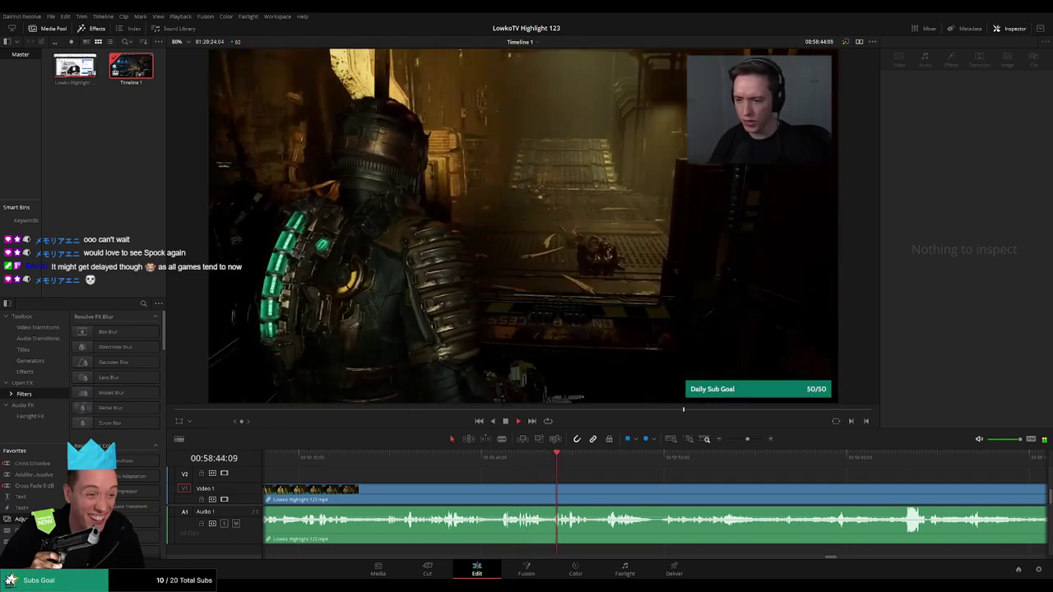
scroll(515, 479, right, 3)
click(525, 493)
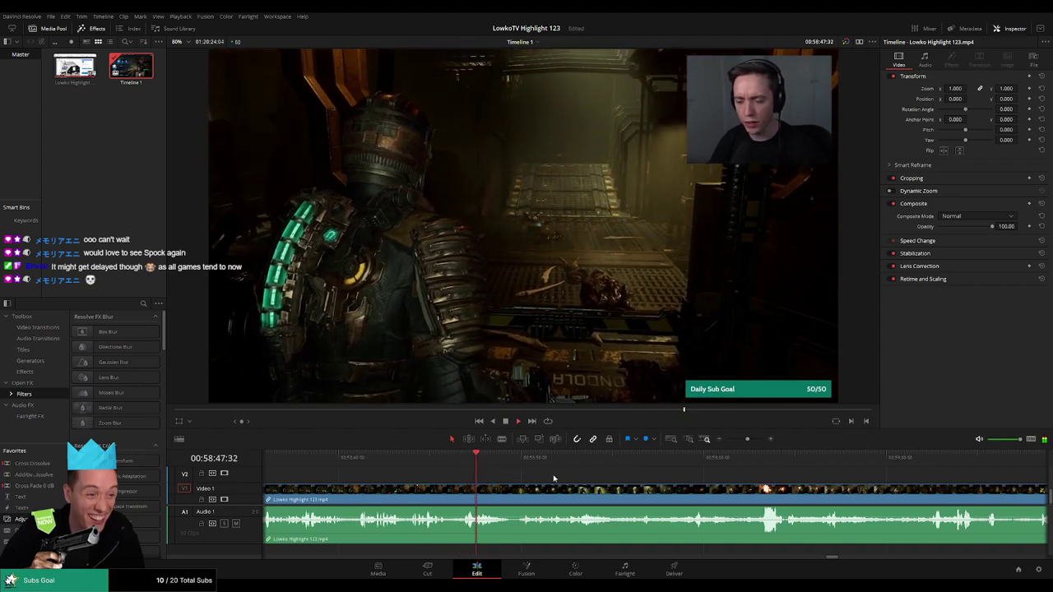
scroll(510, 473, right, 3)
scroll(475, 467, right, 3)
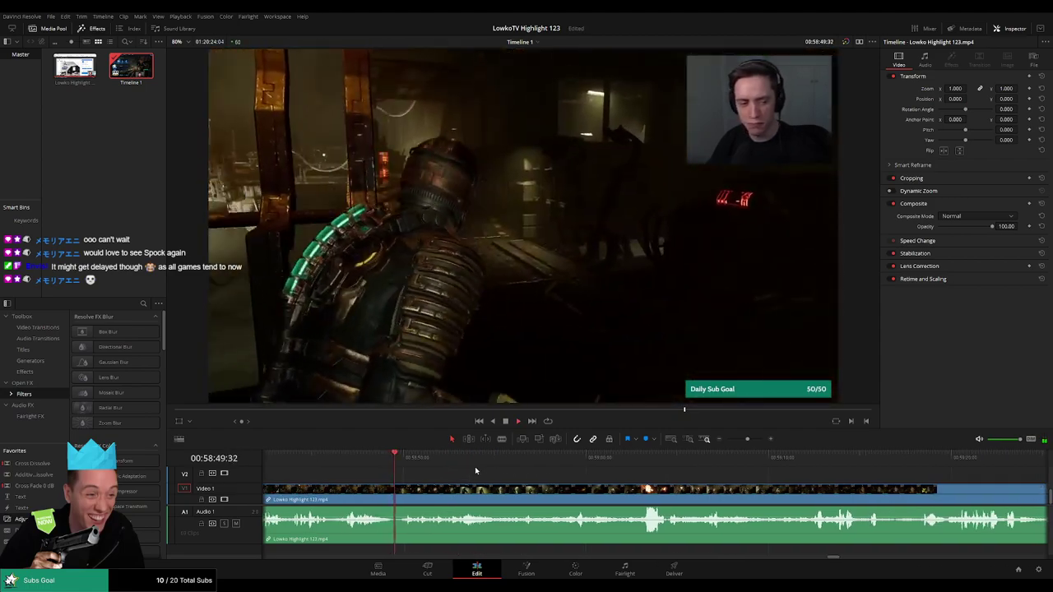
click(383, 492)
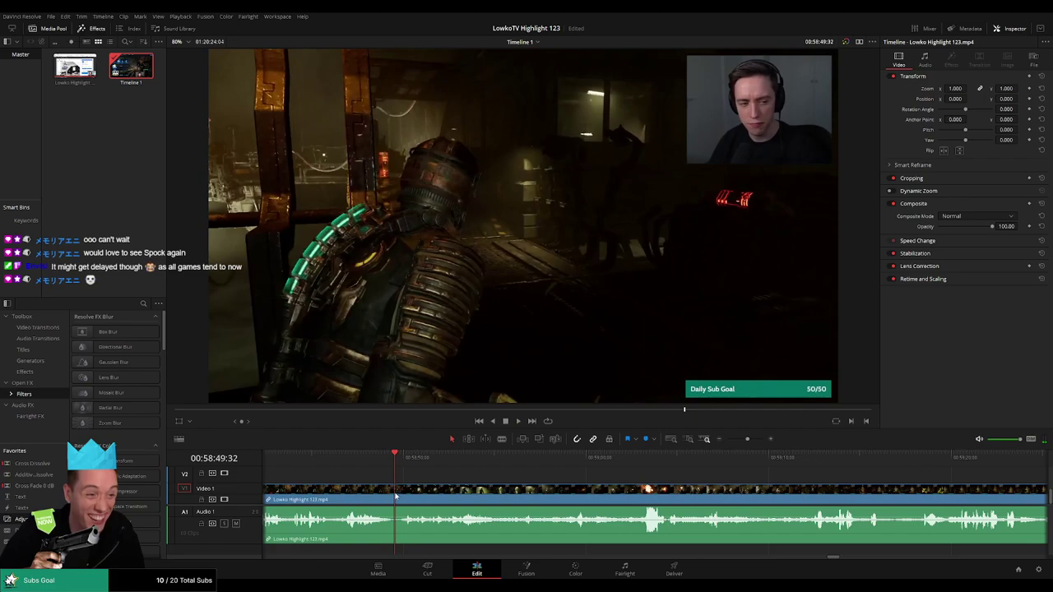
click(399, 498)
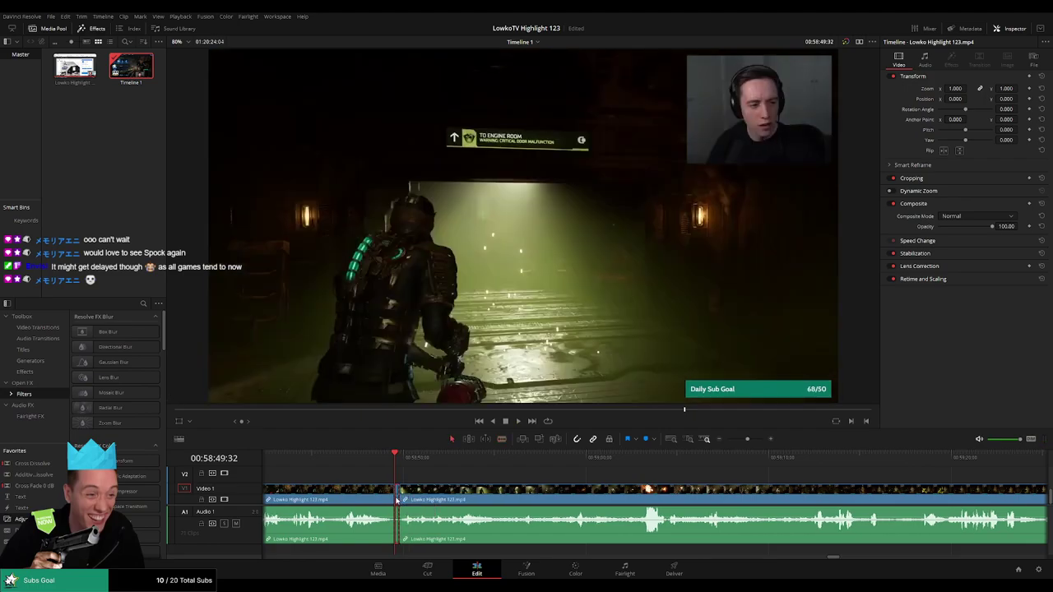
key(space)
click(374, 499)
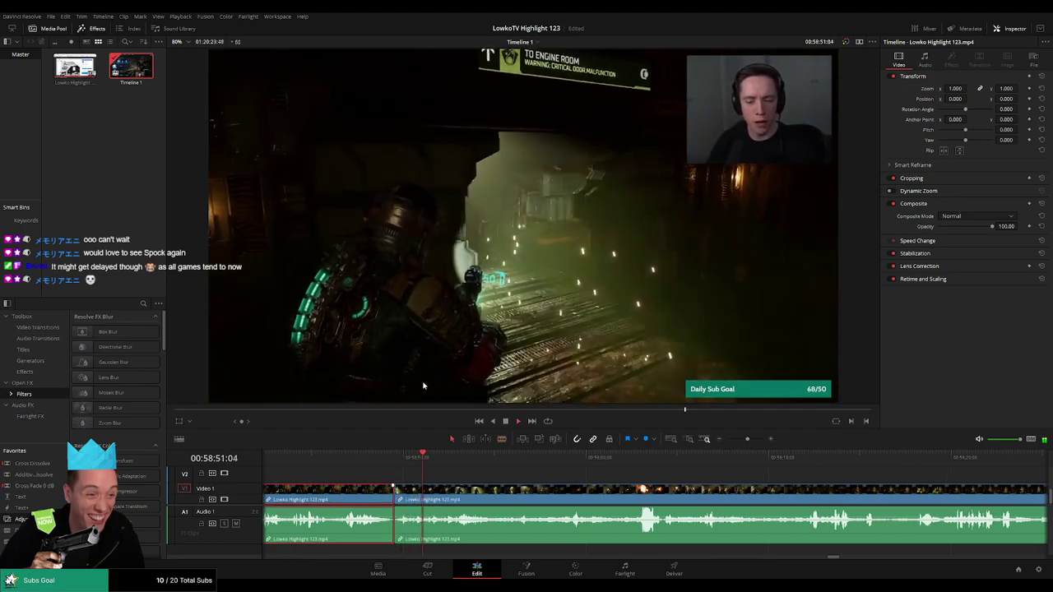
click(538, 479)
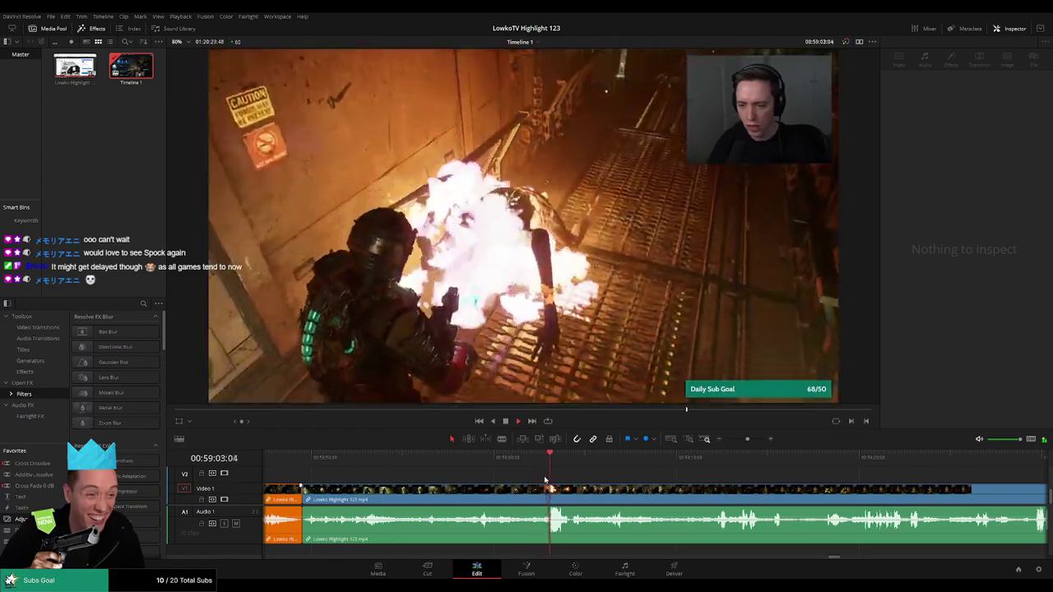
Rewatch the gameplay from about 00:59:01 while scrolling the timeline forward.
scroll(567, 474, right, 2)
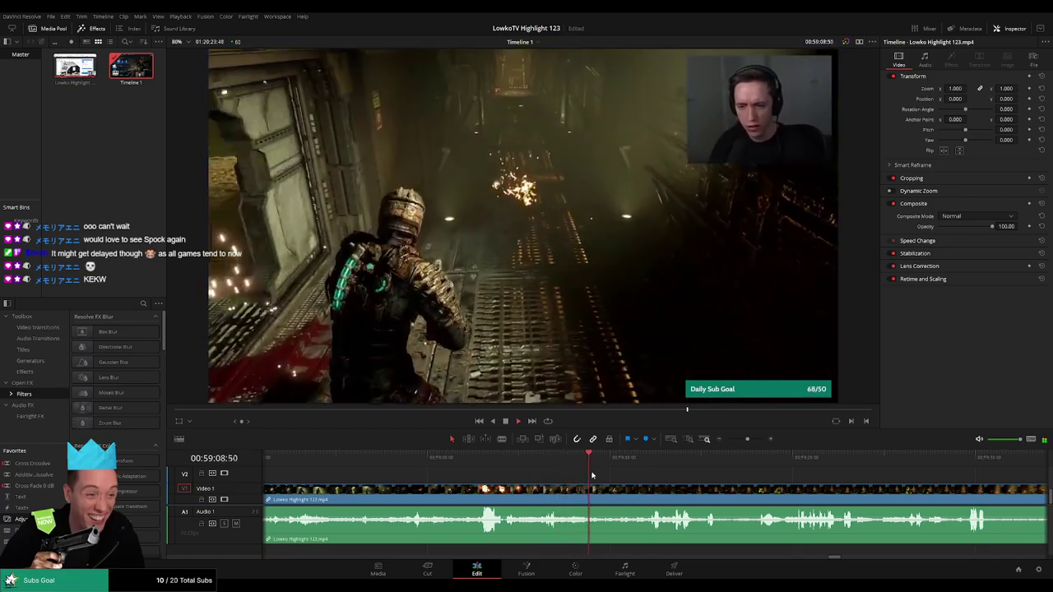
scroll(623, 480, right, 2)
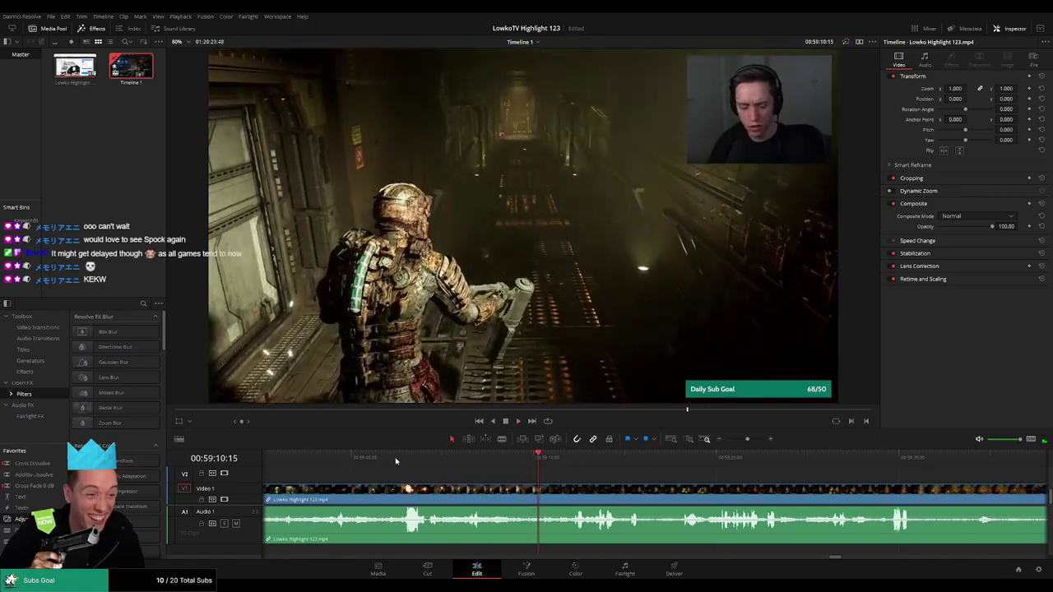
click(384, 461)
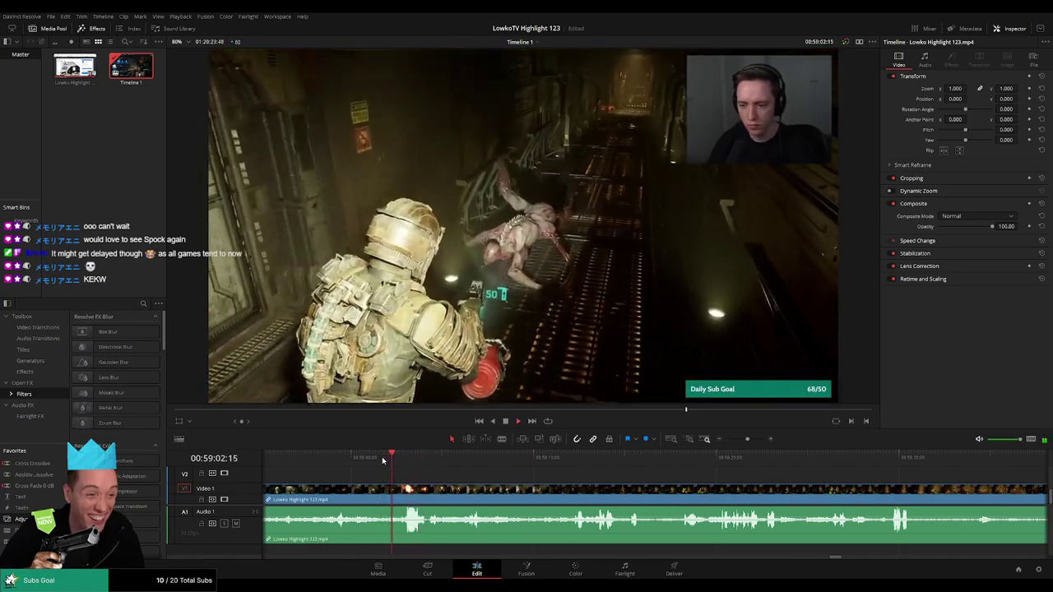
click(383, 457)
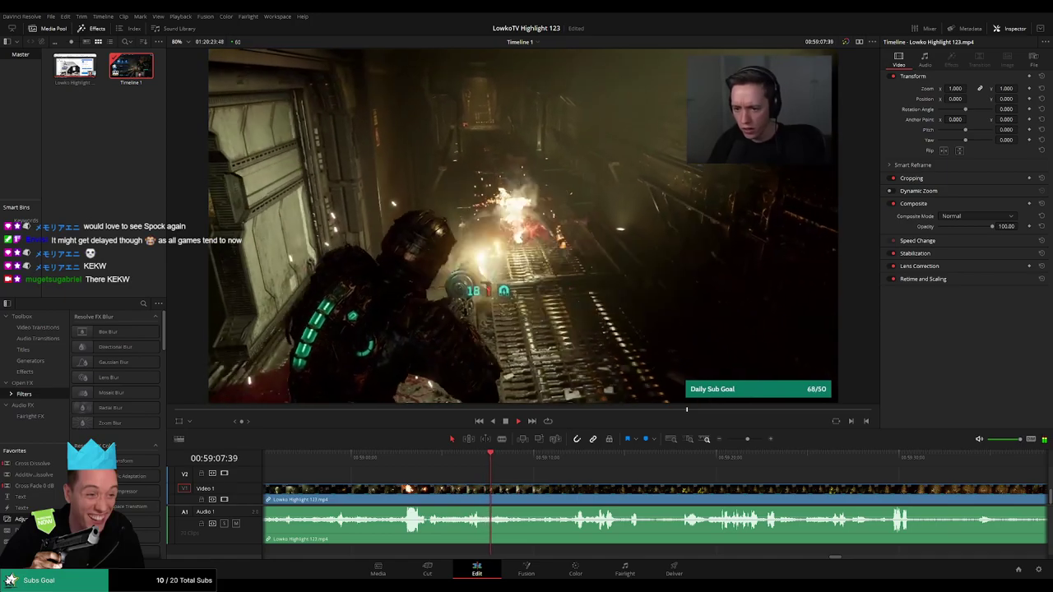
scroll(560, 481, right, 2)
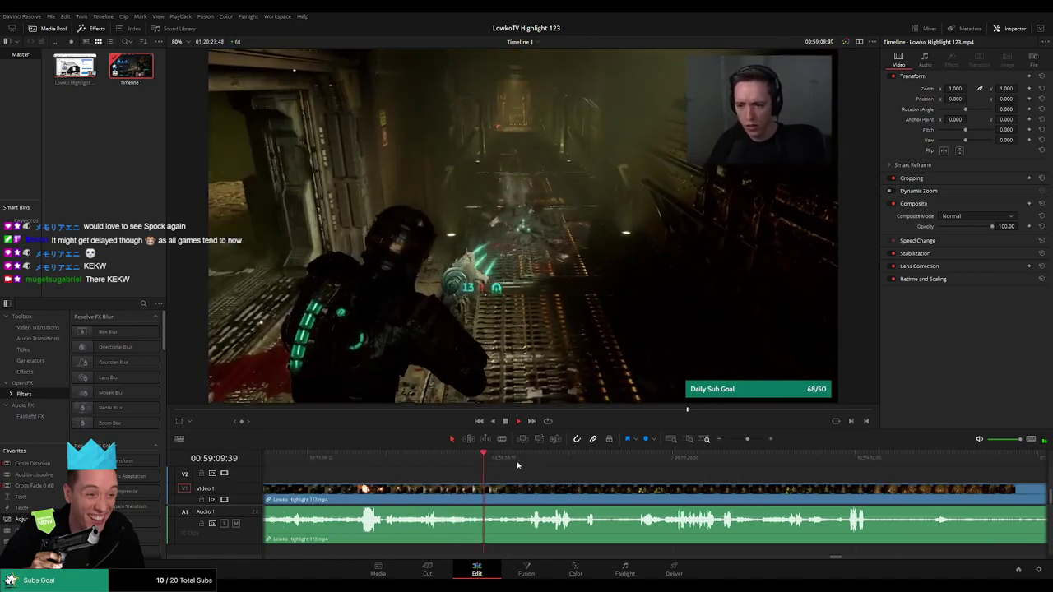
scroll(526, 477, right, 2)
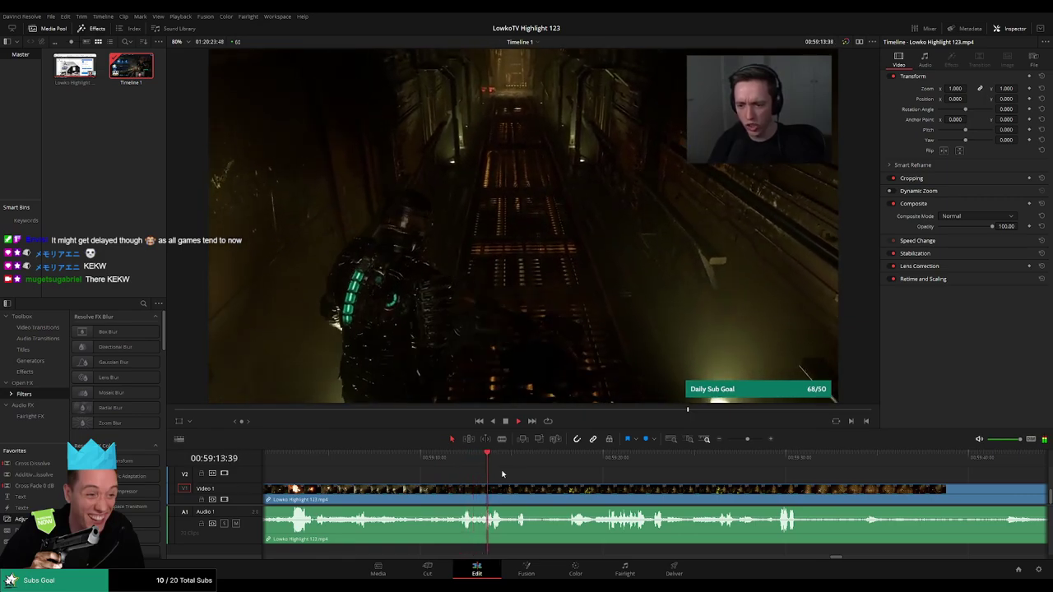
scroll(535, 473, right, 1)
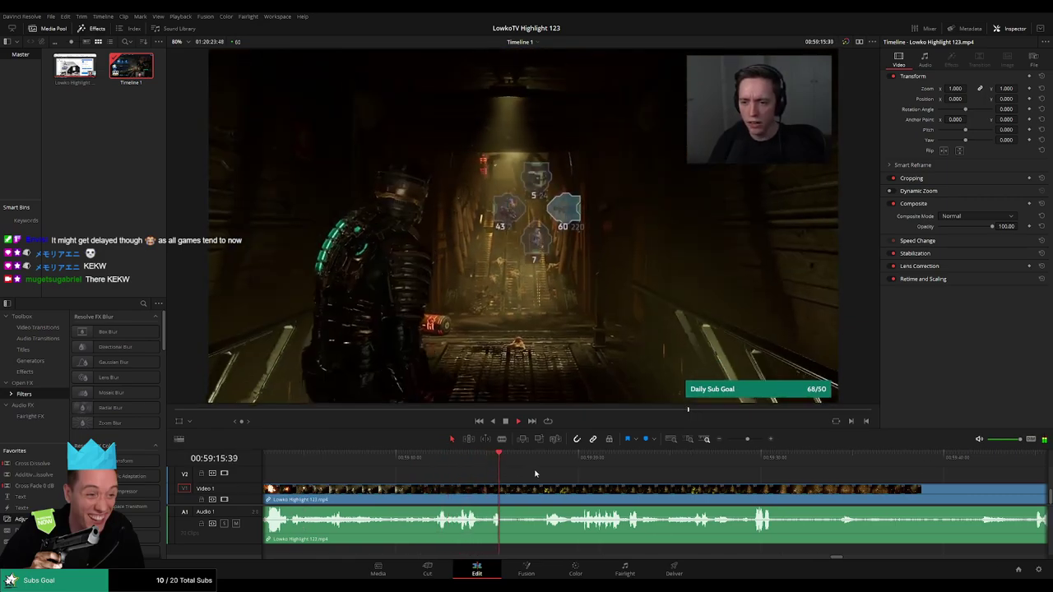
scroll(543, 473, right, 1)
scroll(555, 472, right, 1)
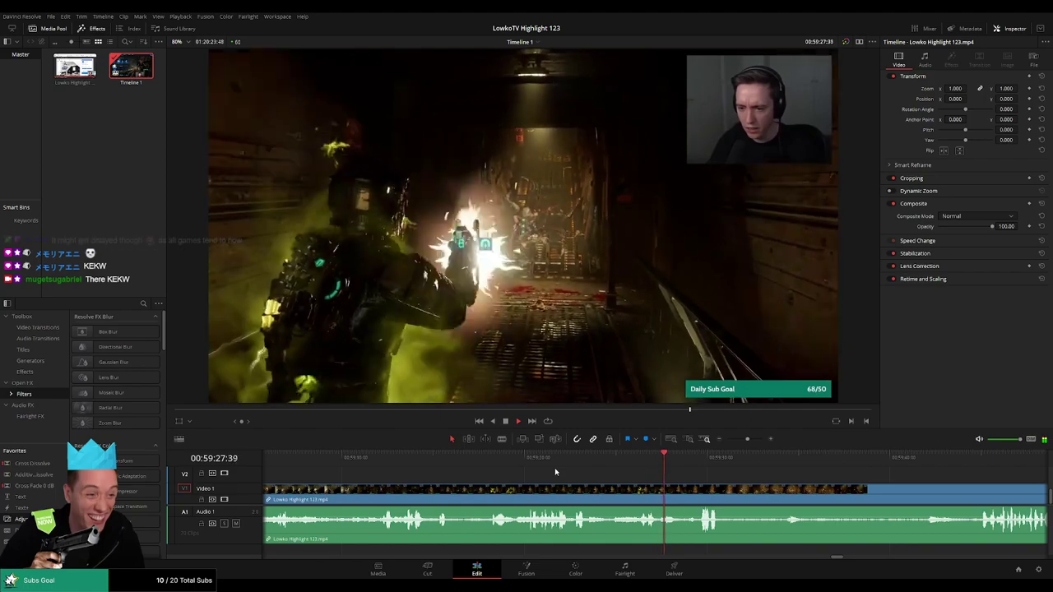
scroll(605, 473, right, 5)
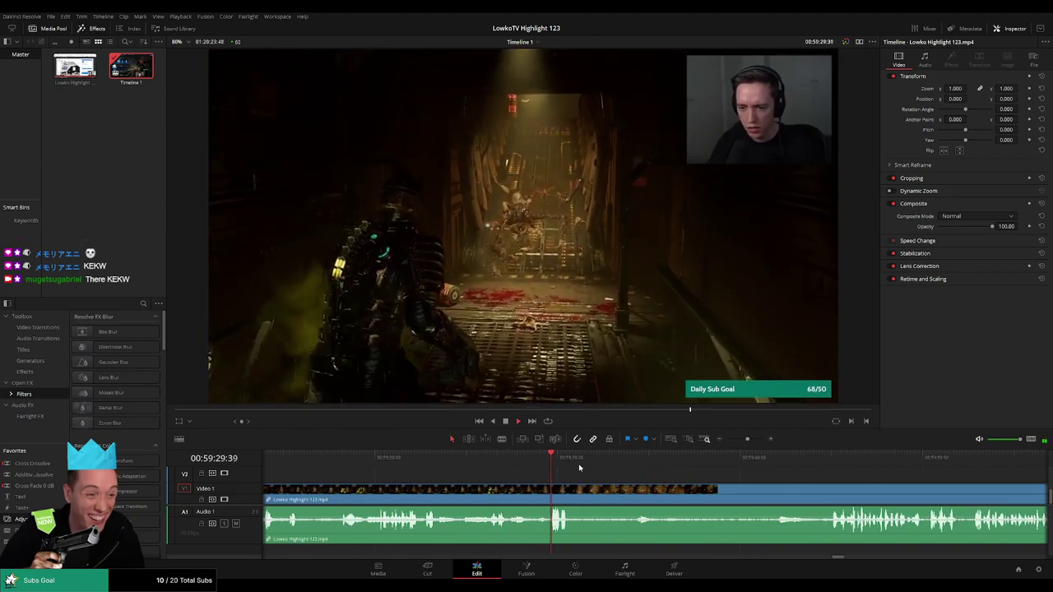
scroll(579, 471, right, 3)
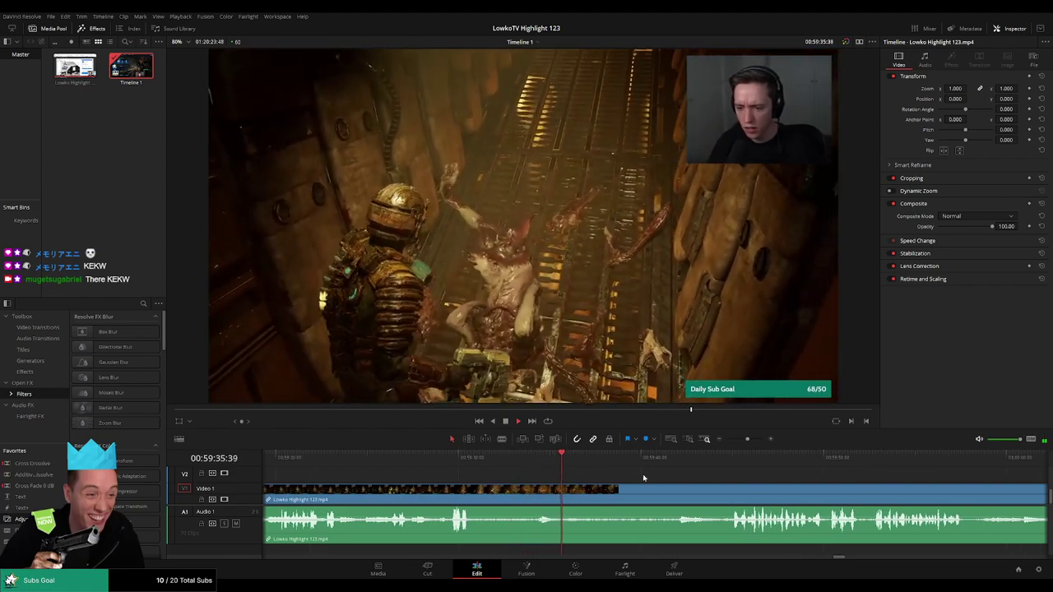
scroll(601, 476, right, 2)
Move the playhead to about 00:59:40 and keep reviewing toward the one-hour mark.
drag(521, 465, 604, 467)
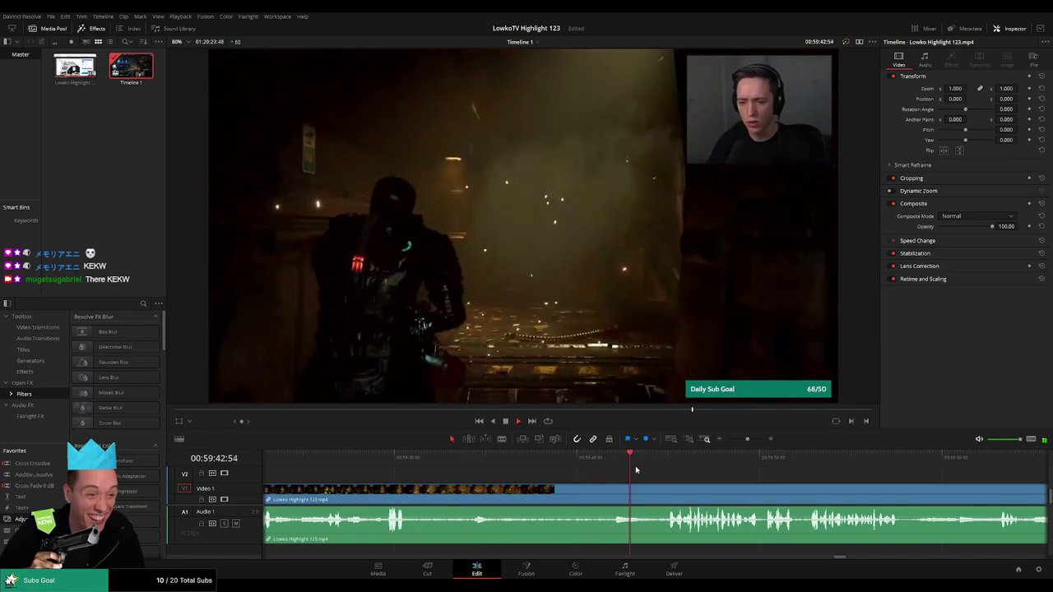
click(592, 465)
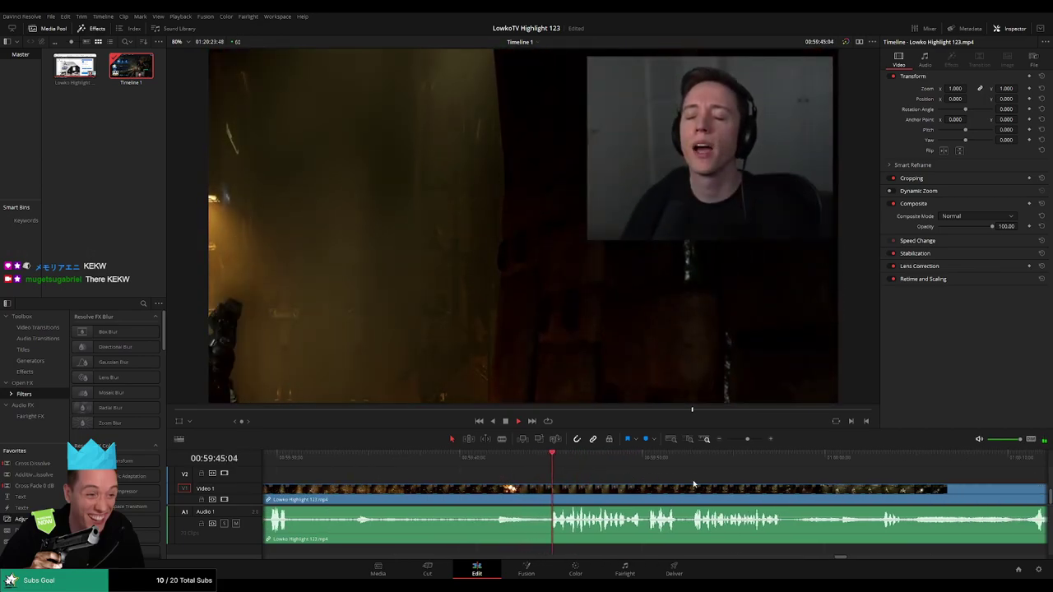
scroll(631, 477, right, 3)
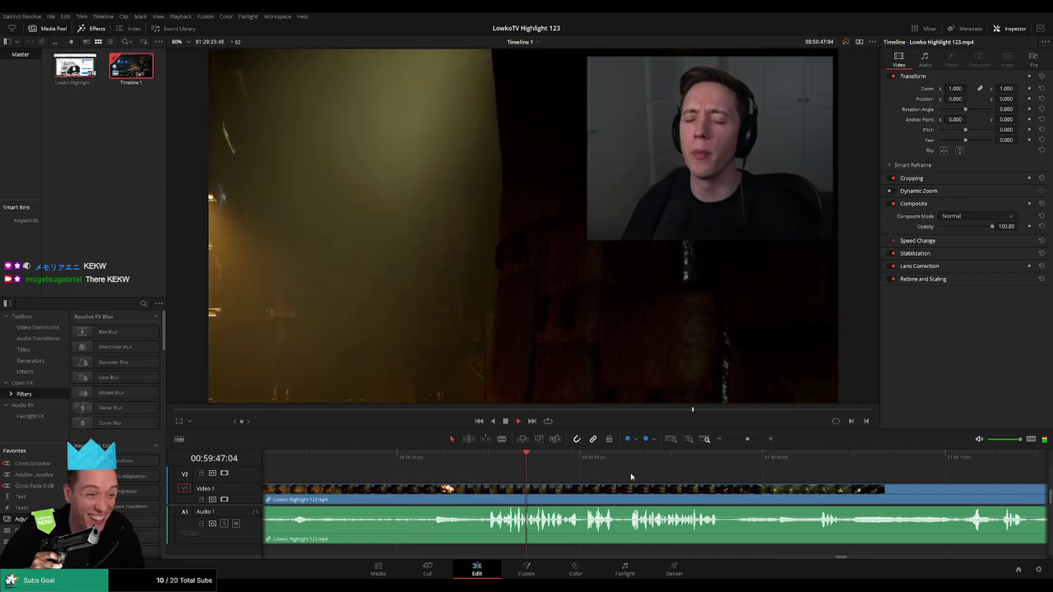
scroll(631, 476, right, 2)
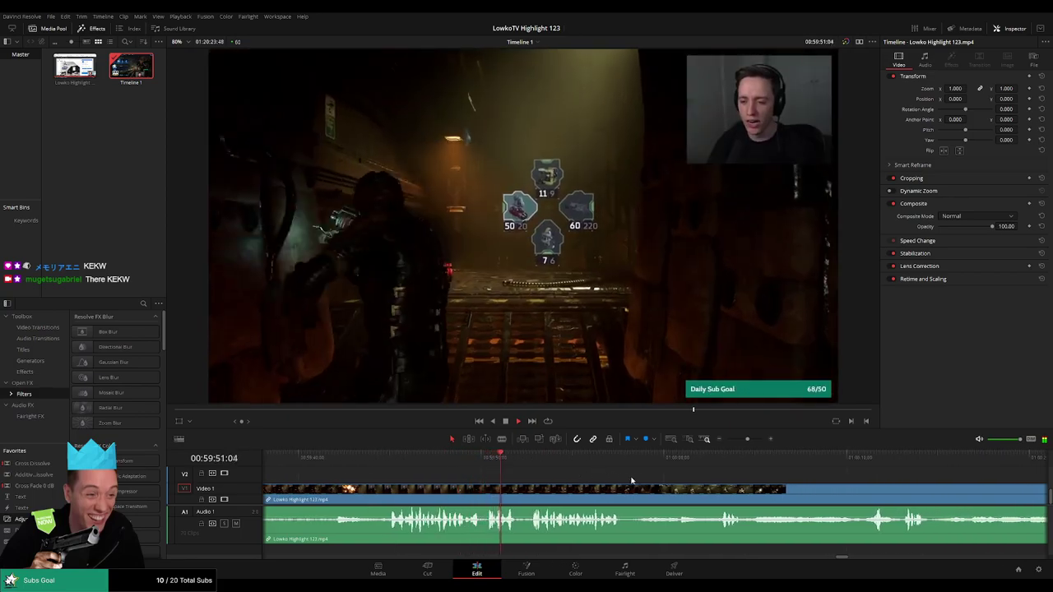
scroll(605, 475, right, 1)
scroll(604, 473, right, 1)
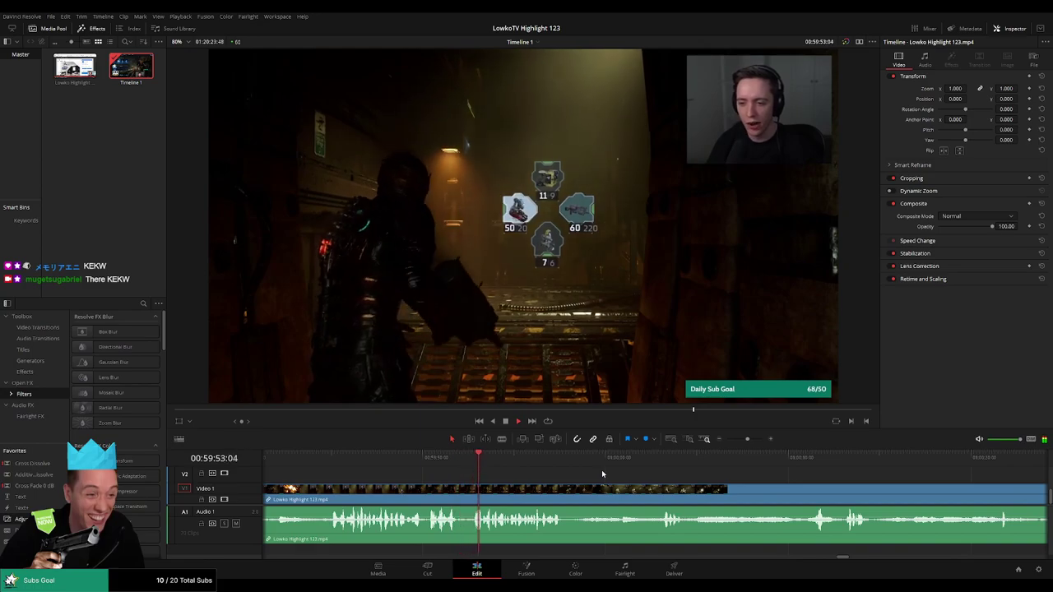
scroll(564, 467, right, 1)
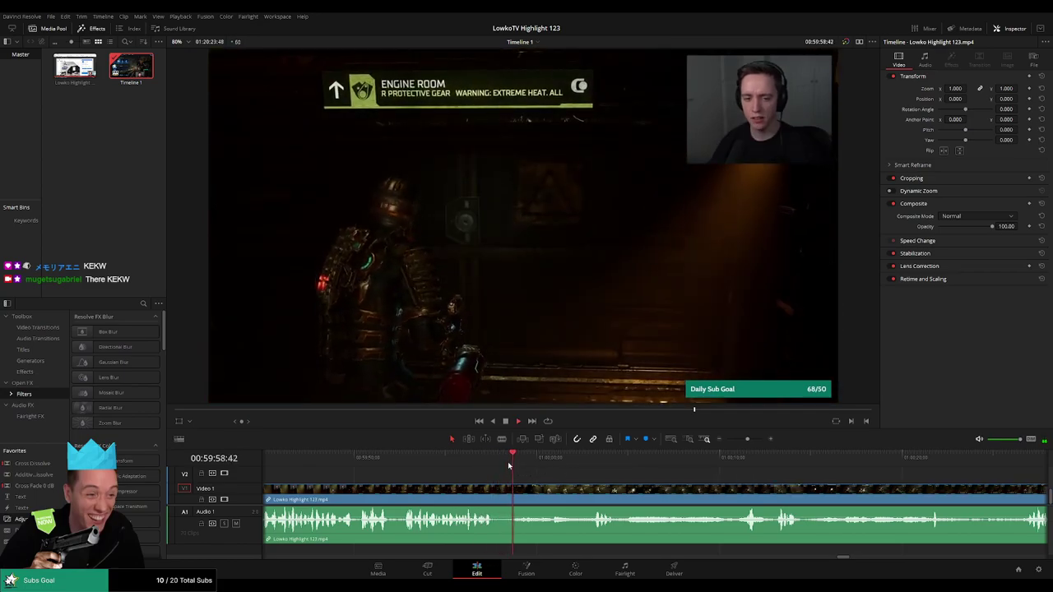
Cut the clip at 00:59:57 and delete the tiny leftover sliver, closing the gap.
click(584, 465)
click(497, 461)
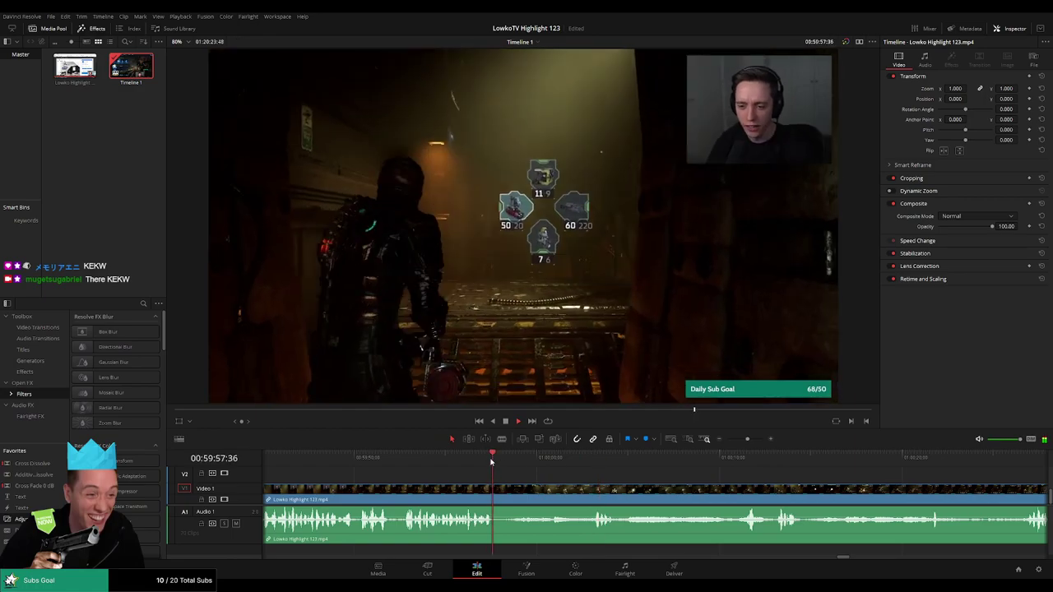
key(b)
click(499, 498)
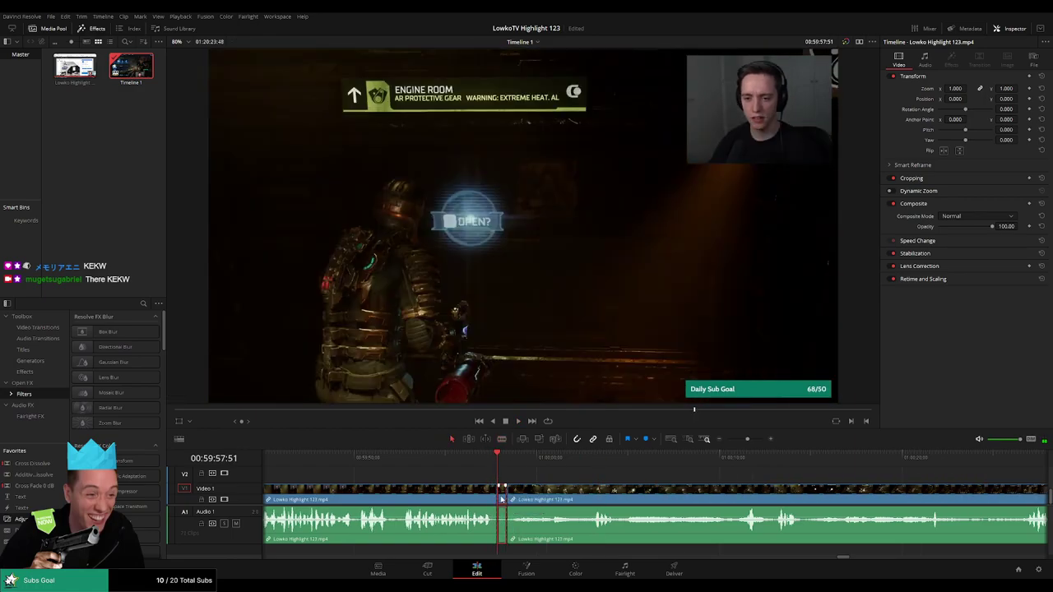
click(502, 500)
key(BackSpace)
key(space)
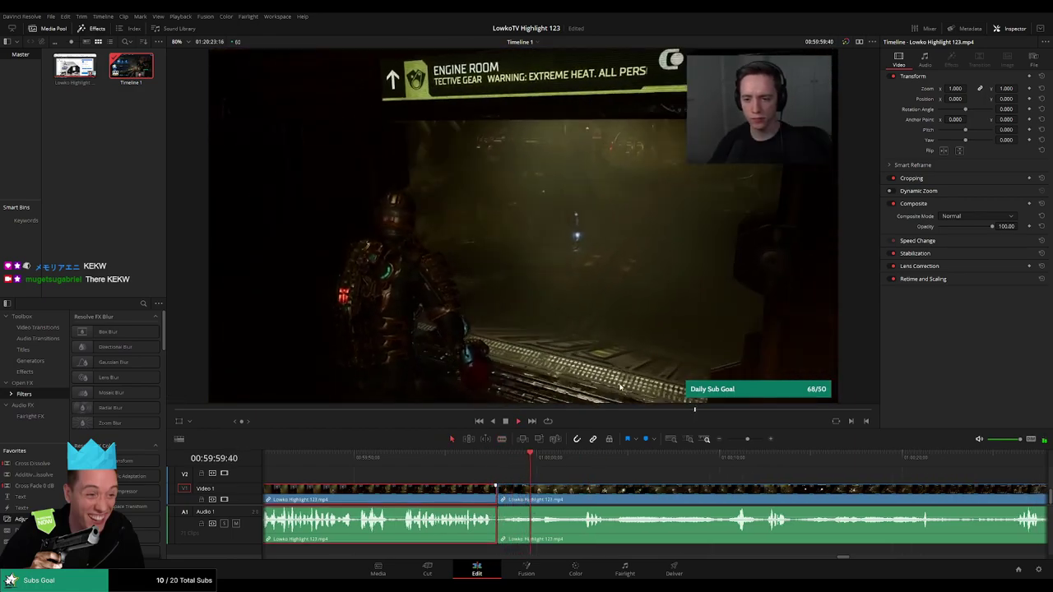
click(620, 478)
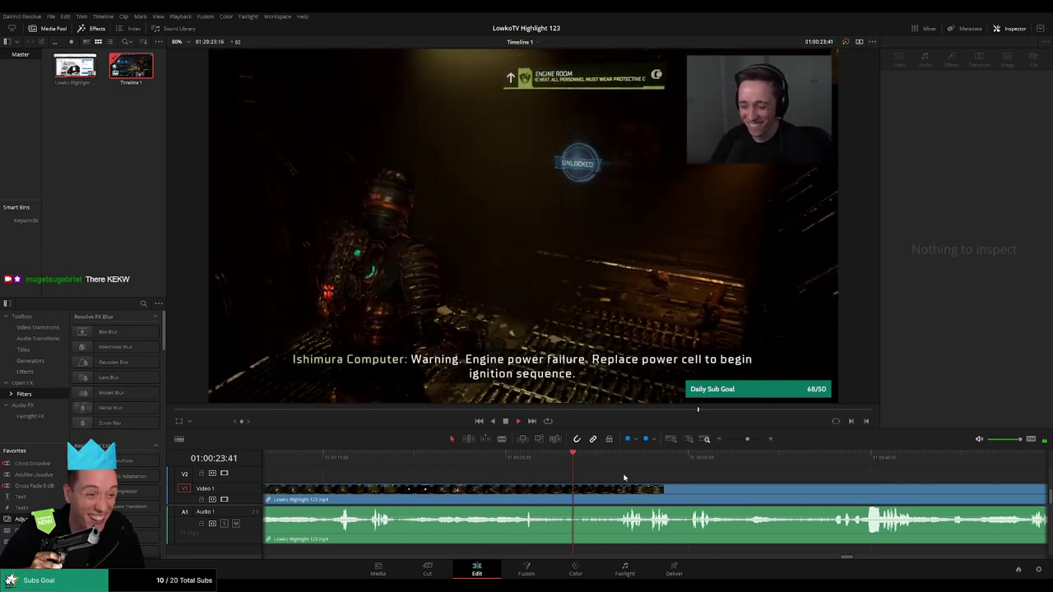
Play through the engine power failure scene, then move the playhead ahead to the next cut point.
key(space)
key(space)
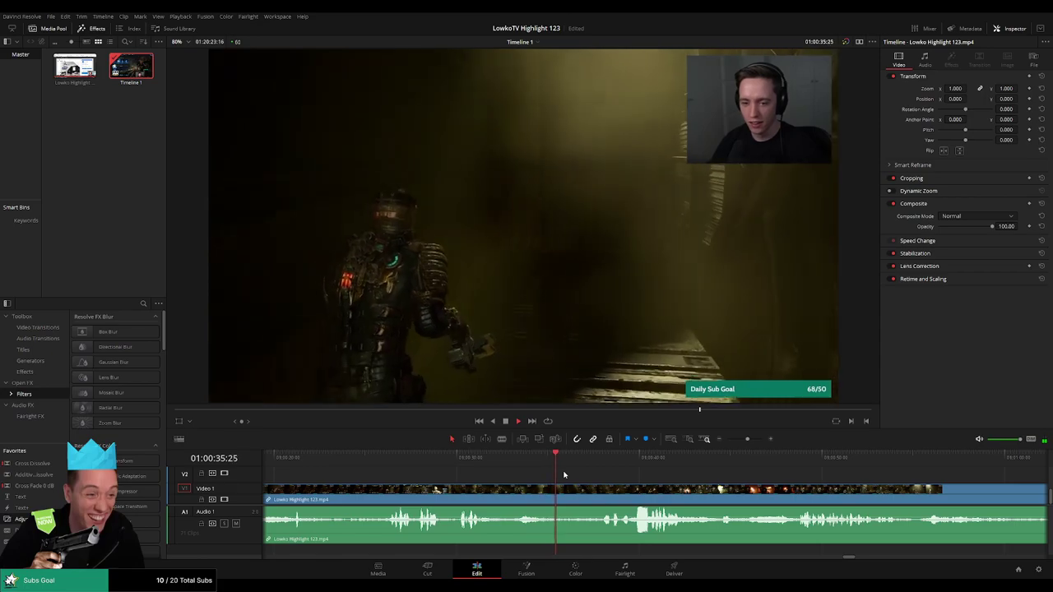
click(593, 462)
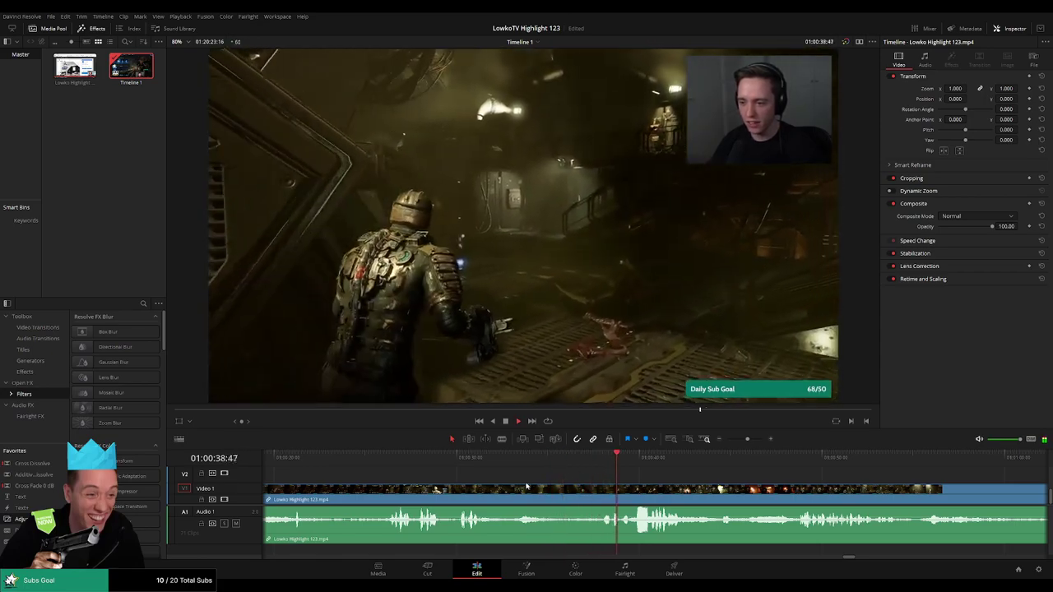
key(b)
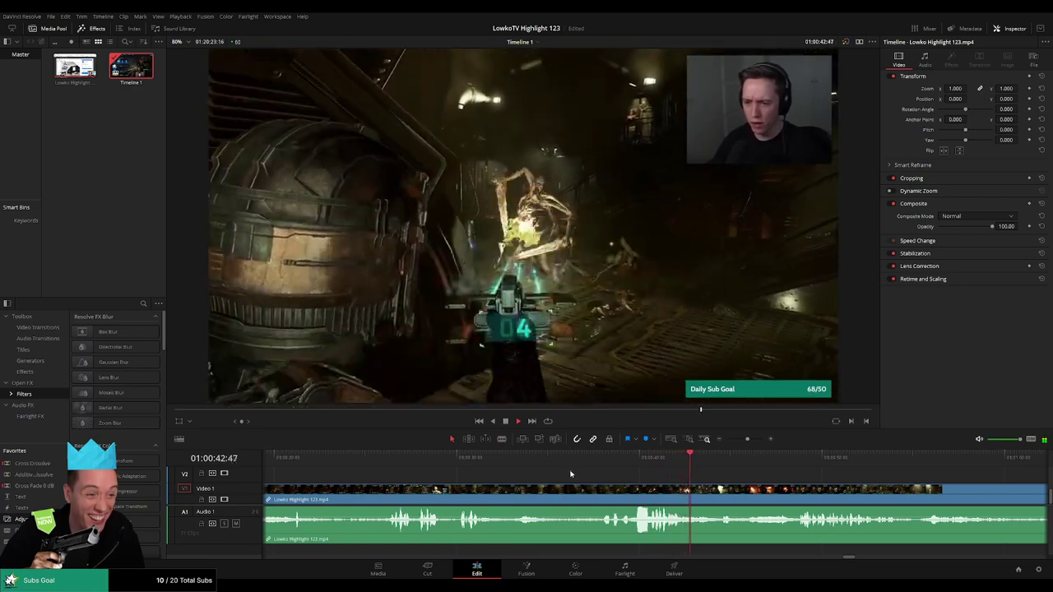
Split the clip at the playhead and delete the dead section, closing the gap.
click(512, 492)
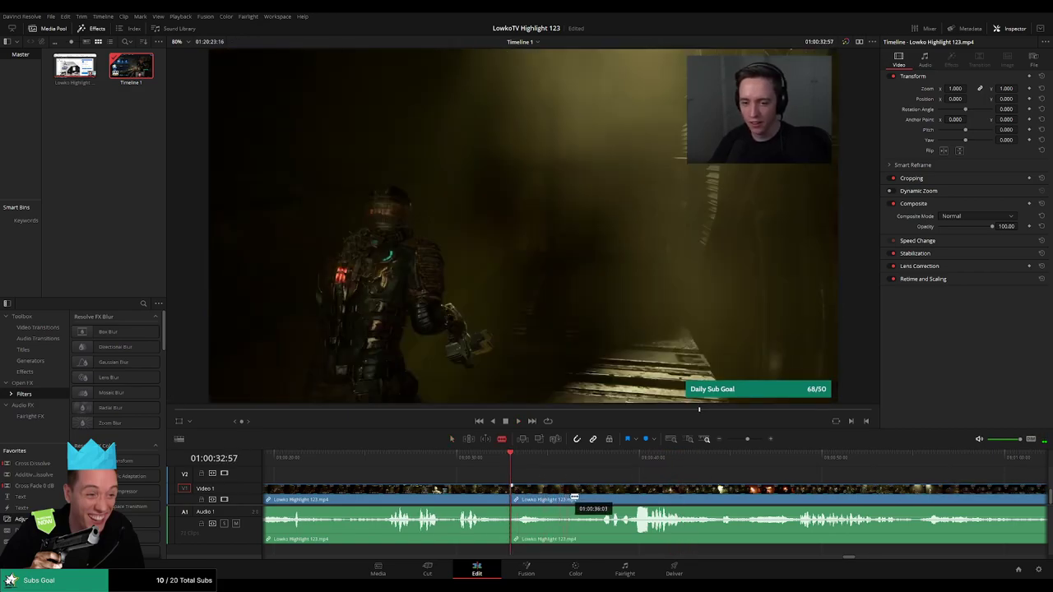
key(Delete)
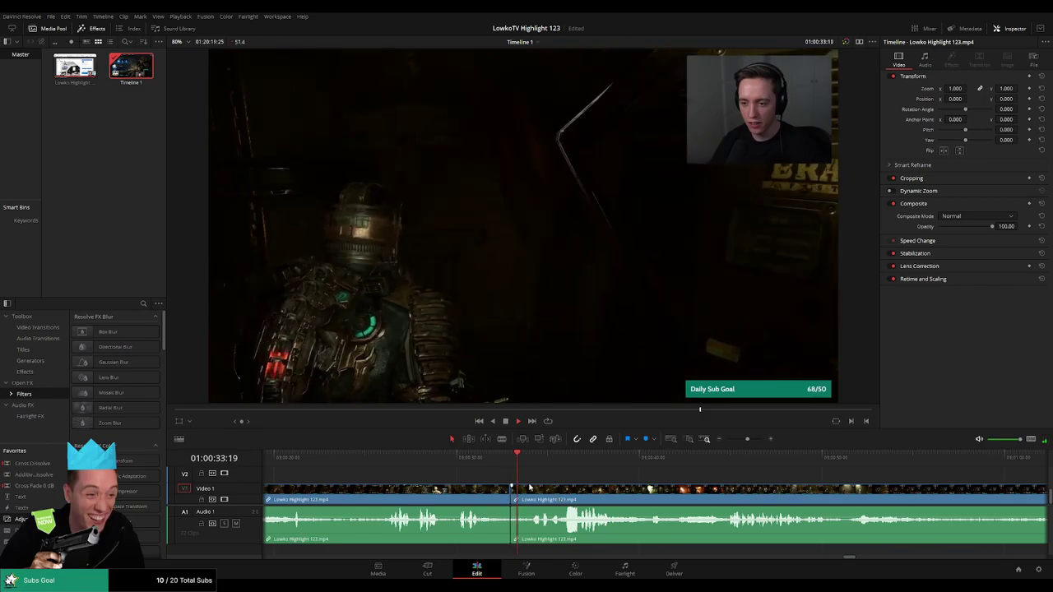
click(471, 494)
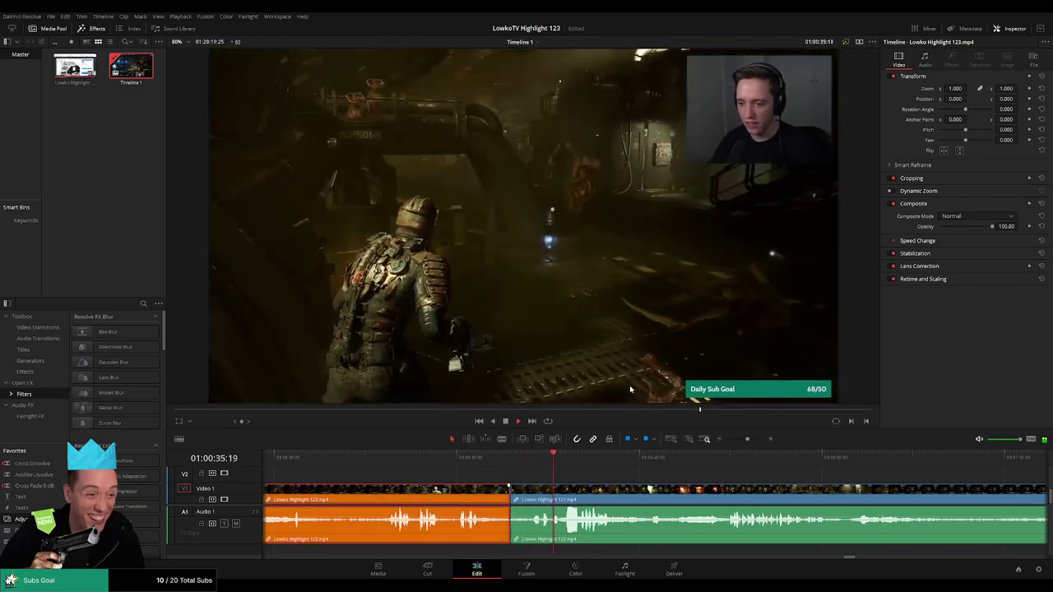
click(625, 482)
Replay the footage across the new join to check it.
click(558, 466)
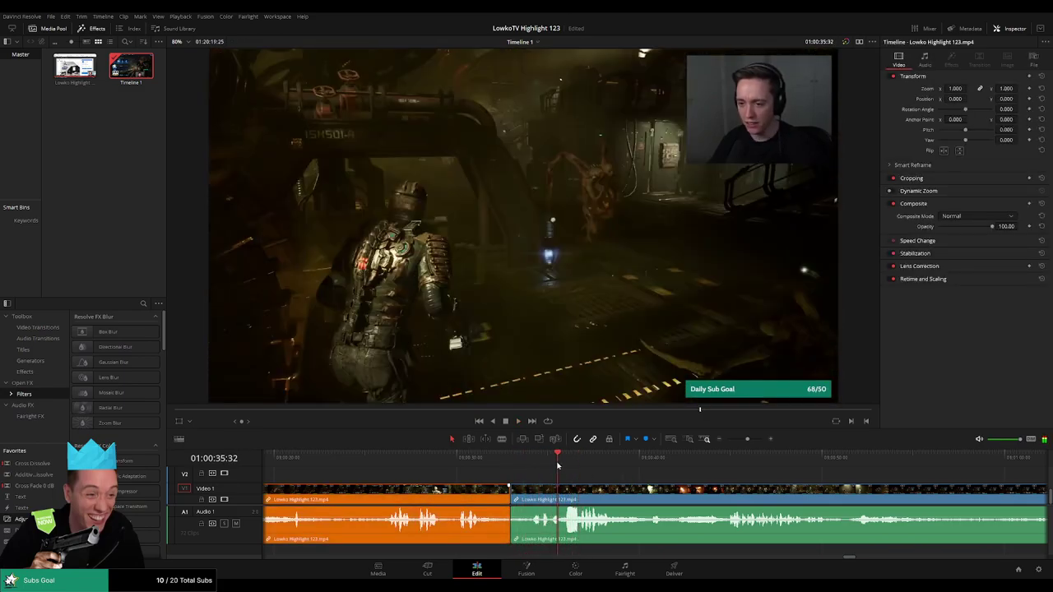
click(558, 466)
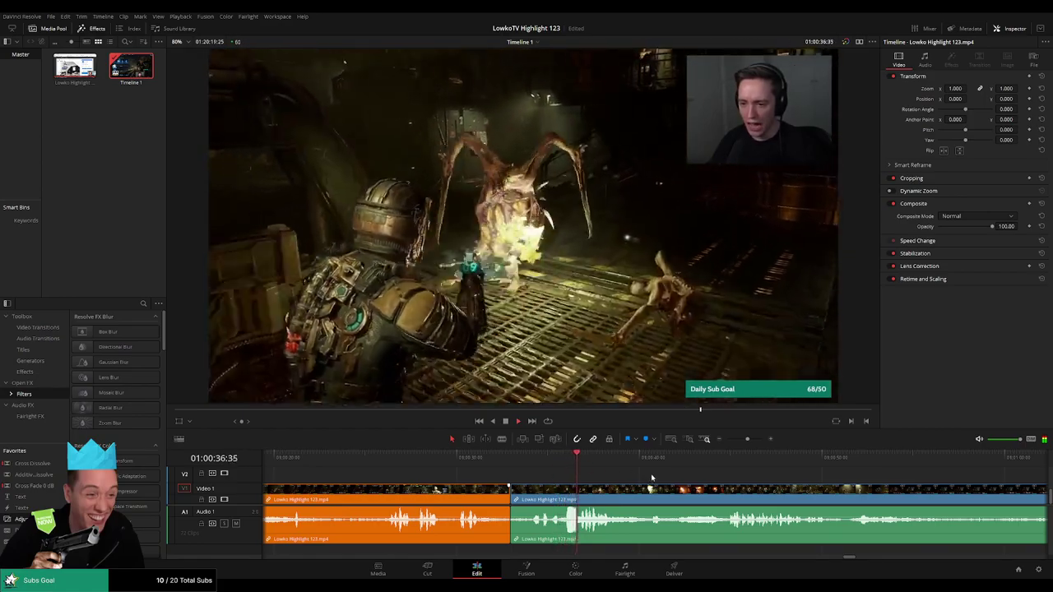
click(559, 467)
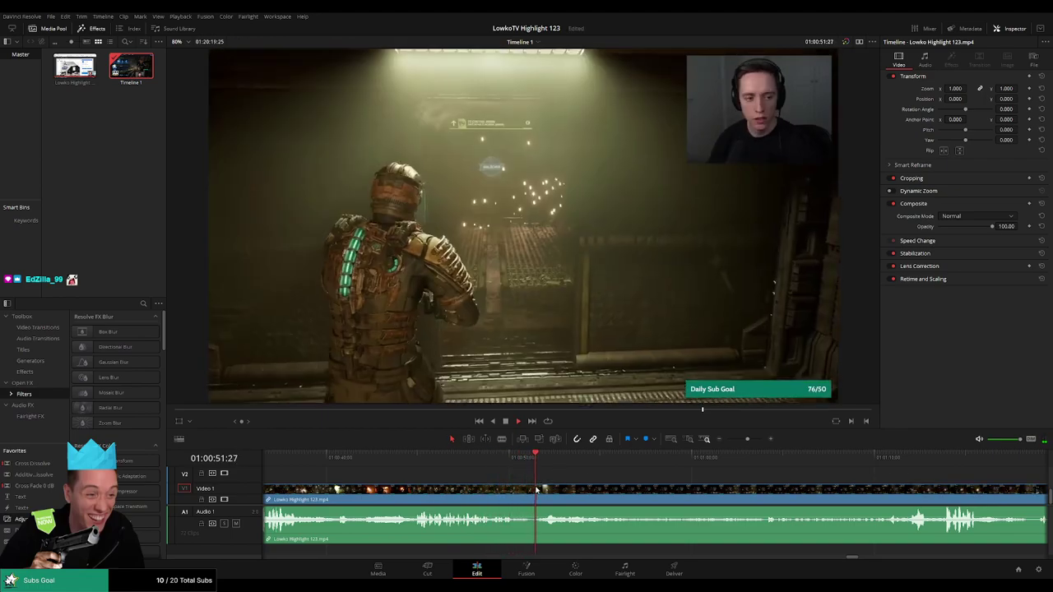
Split the stream clip with Ctrl+B at 01:00:51:17 and return to that edit point.
click(531, 485)
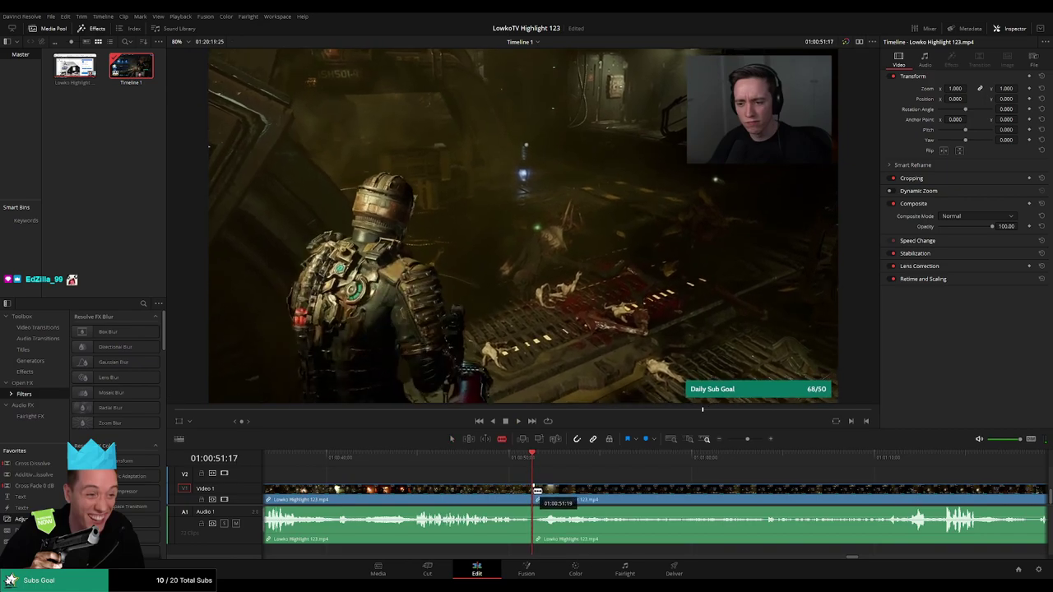
key(ctrl+b)
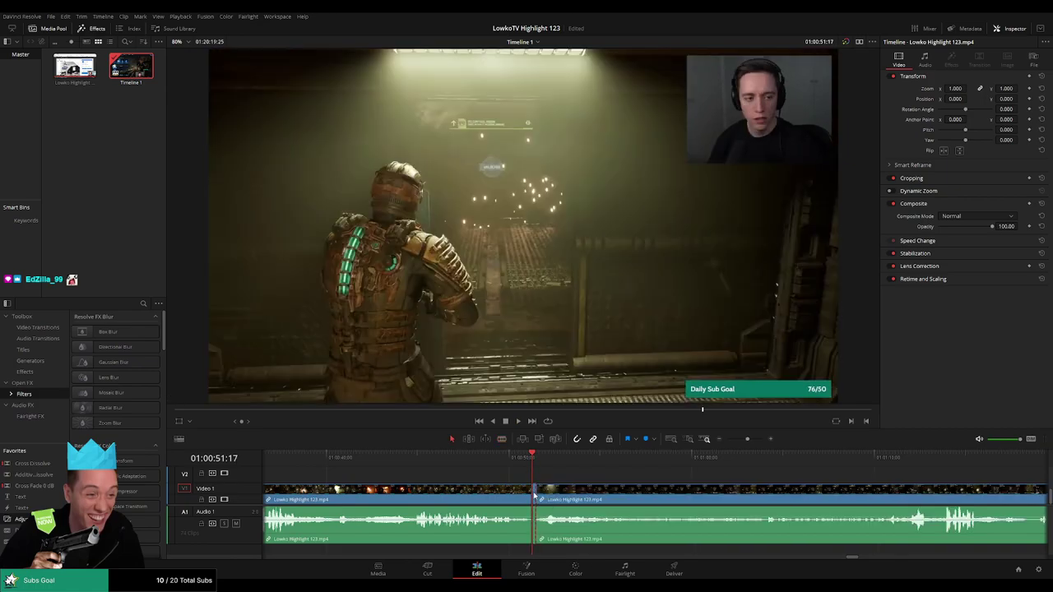
key(space)
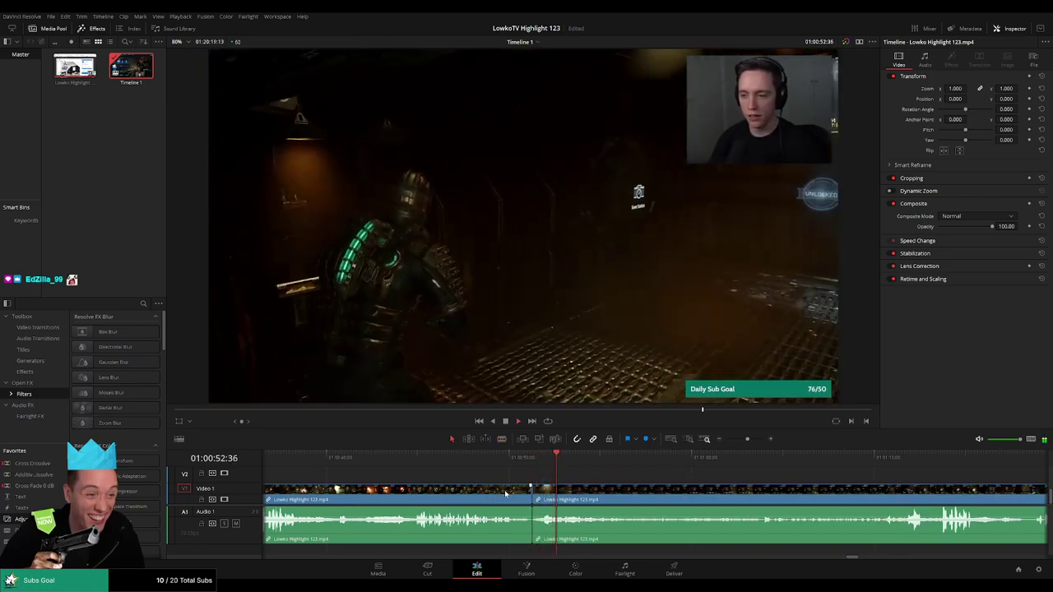
click(506, 492)
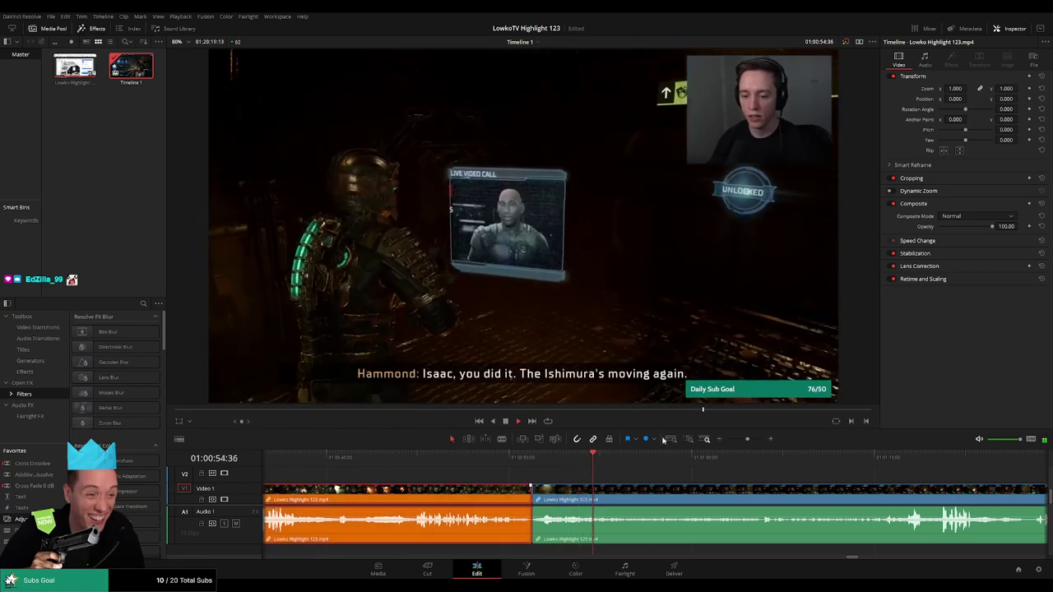
click(572, 475)
key(Up)
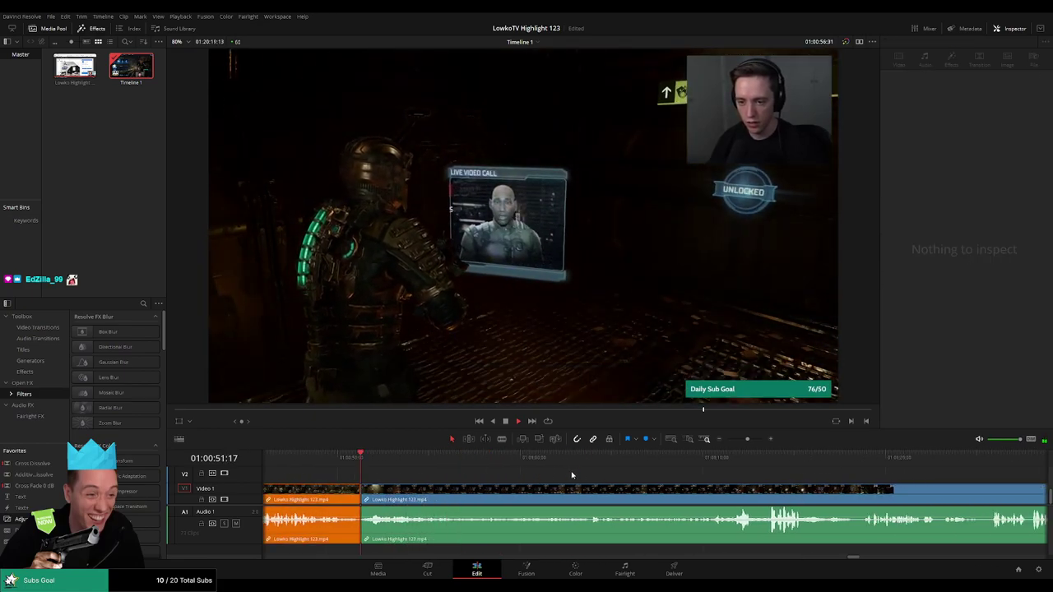
Rewatch the following seconds and stop playback at 01:00:58:01.
scroll(560, 476, right, 3)
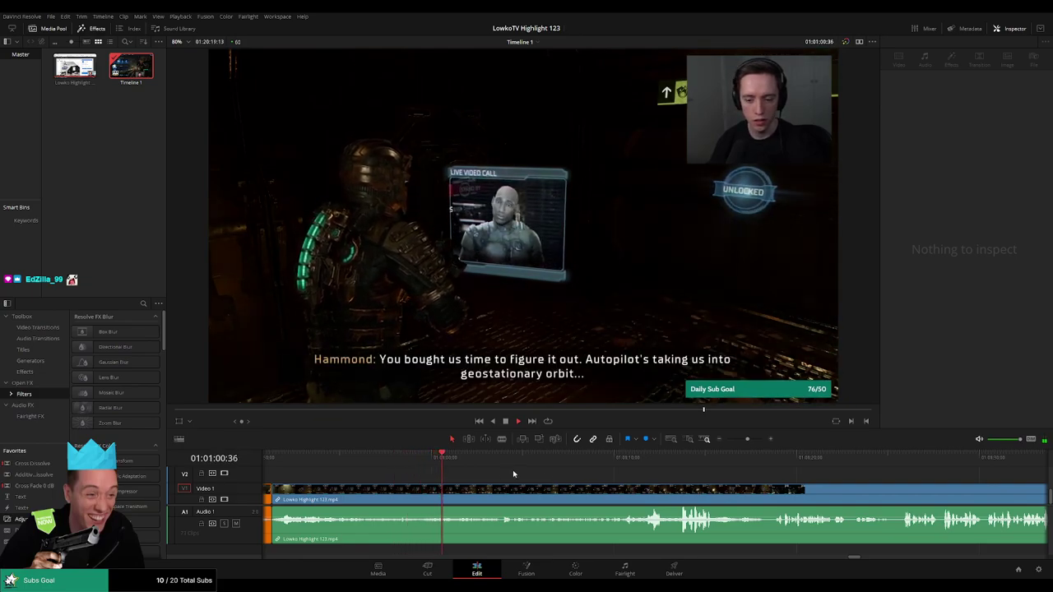
click(407, 457)
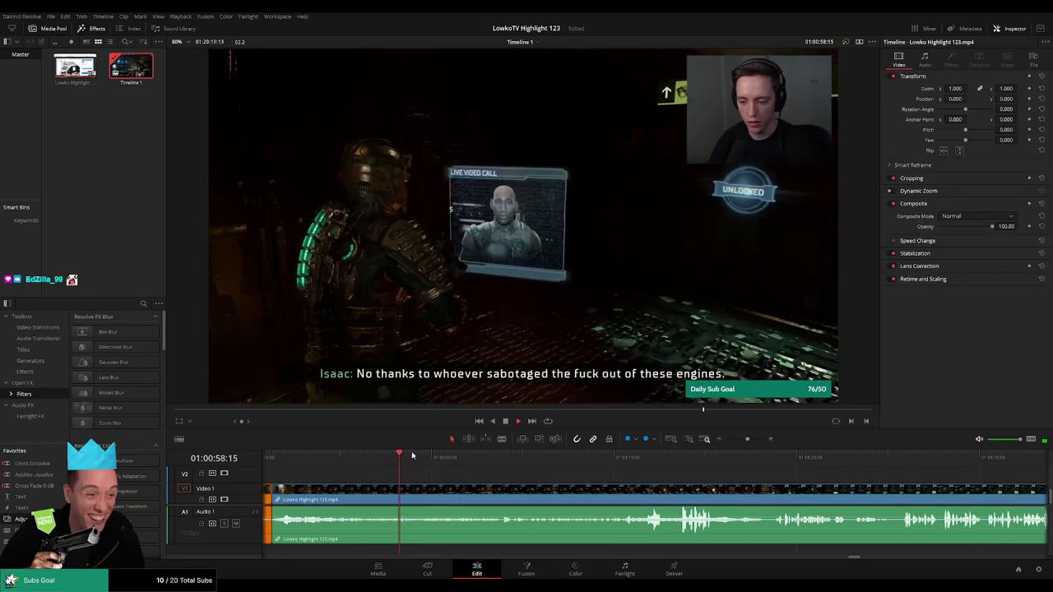
click(395, 458)
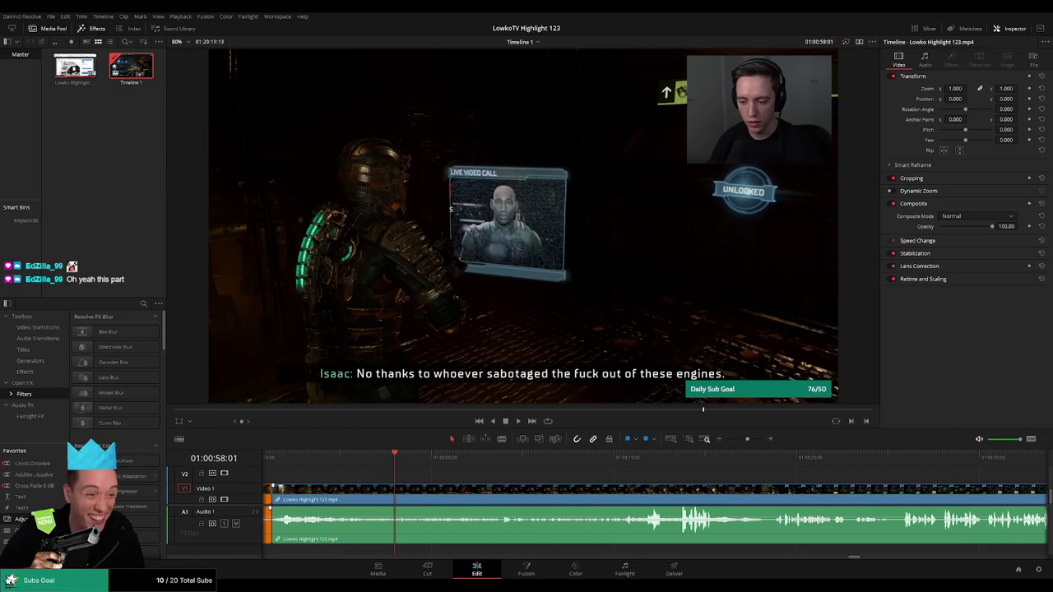
Audition the Roach Quotes audio in the dual viewer, then return to the single timeline viewer.
key(q)
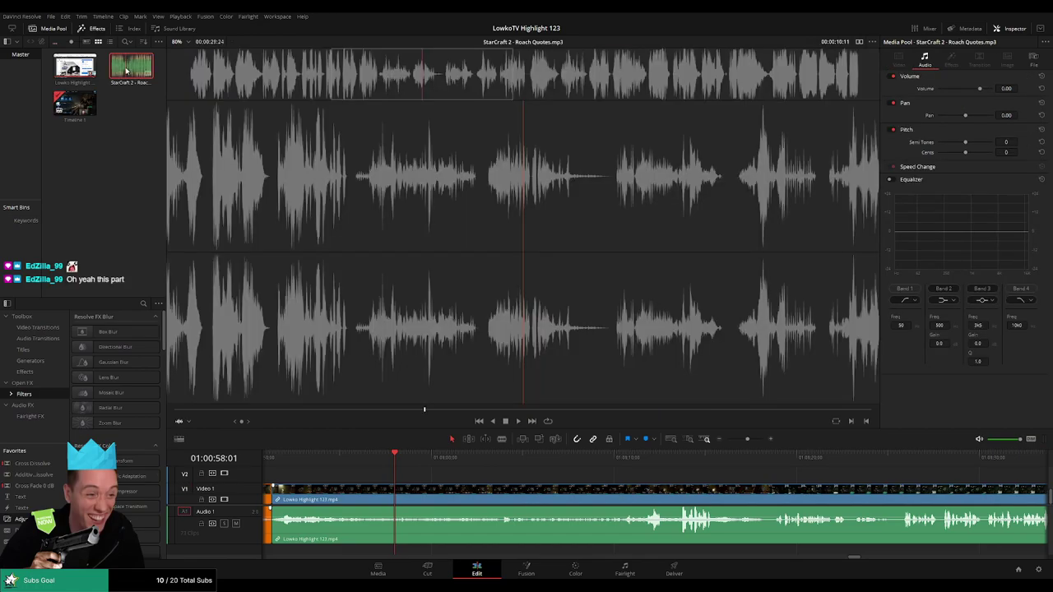
click(861, 42)
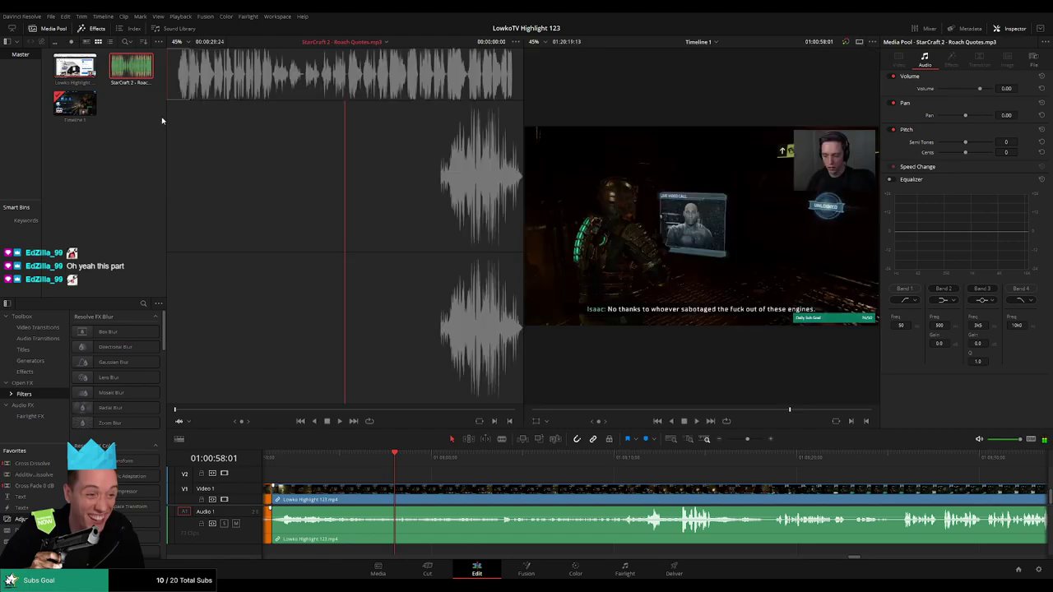
click(341, 420)
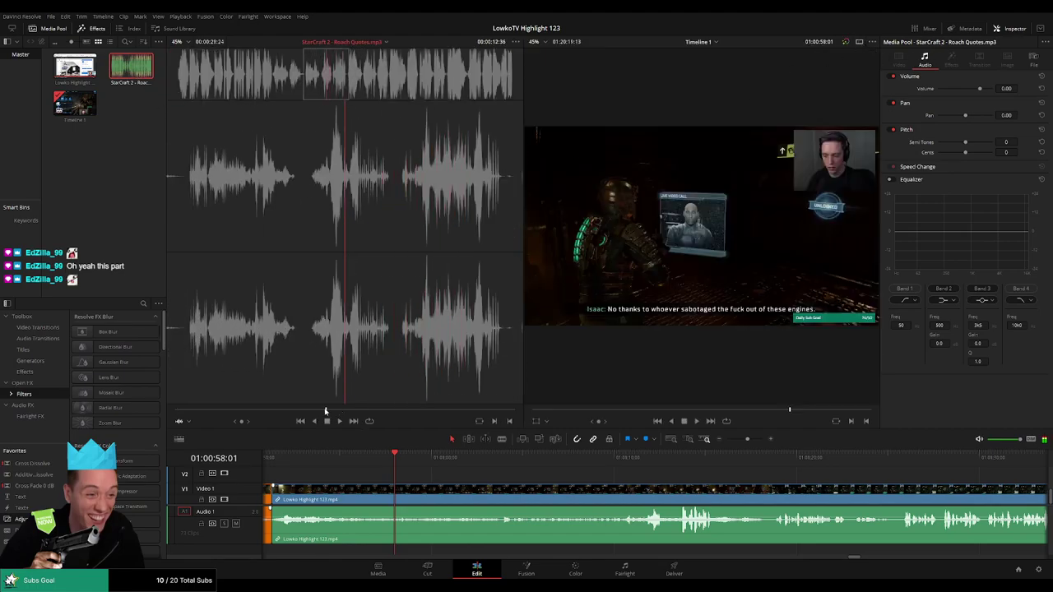
click(323, 410)
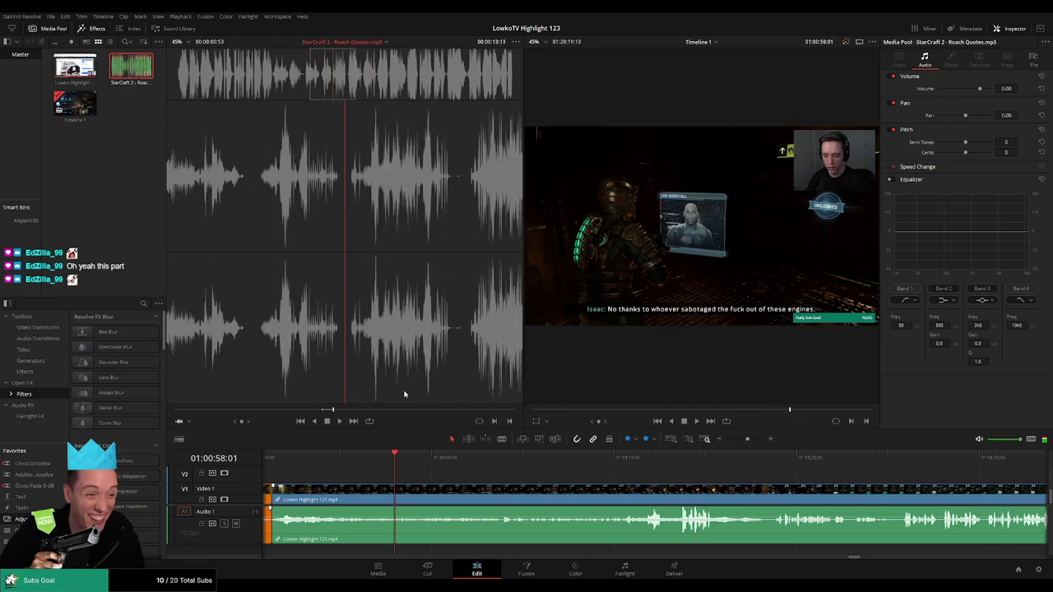
click(698, 174)
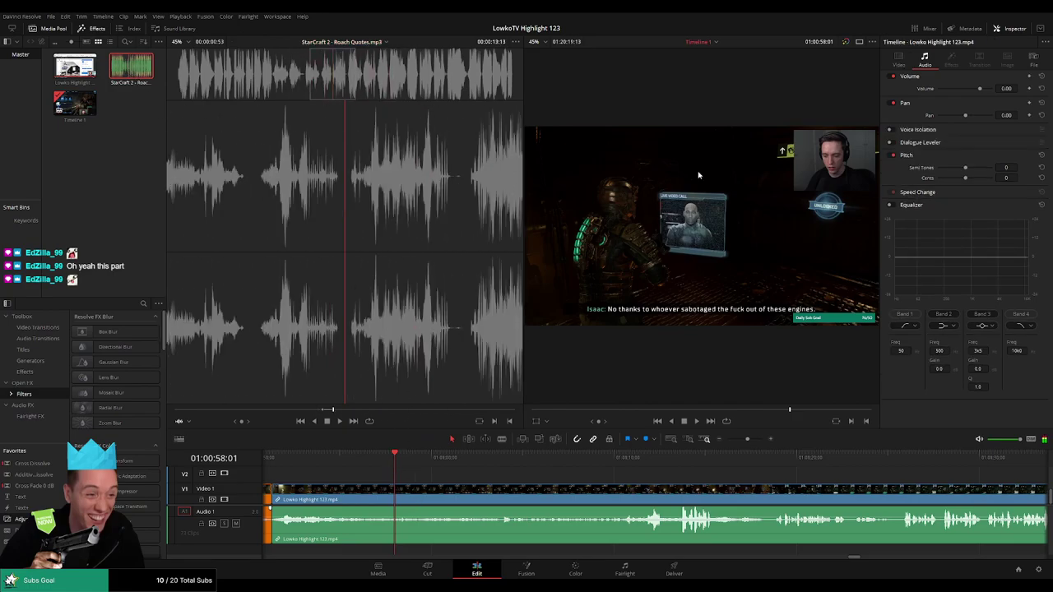
click(860, 42)
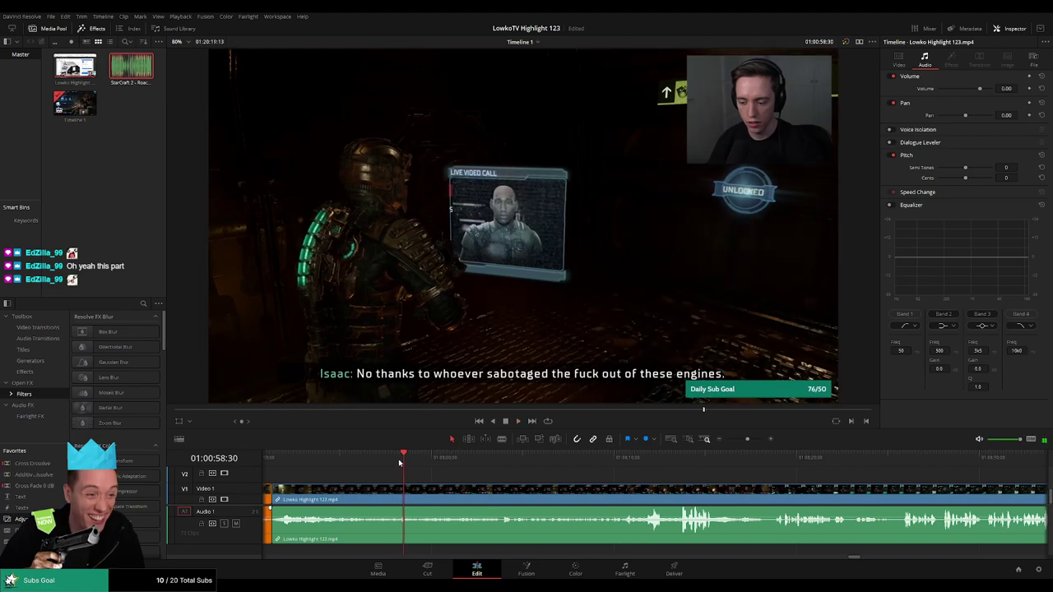
Split the stream clip at the playhead and zoom in around the cut.
key(b)
click(403, 495)
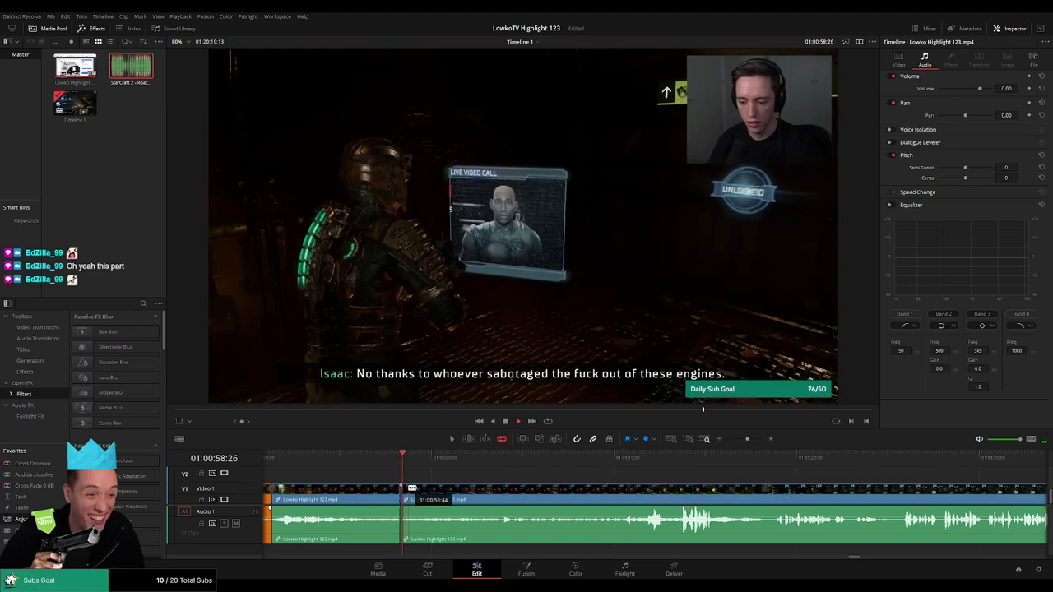
key(a)
scroll(527, 494, up, 3)
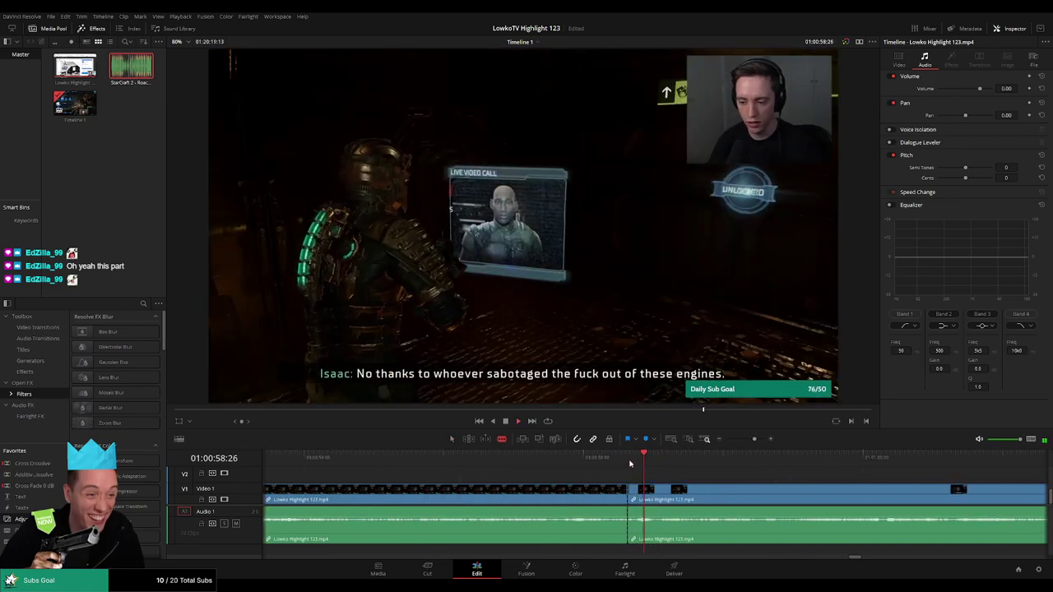
click(629, 462)
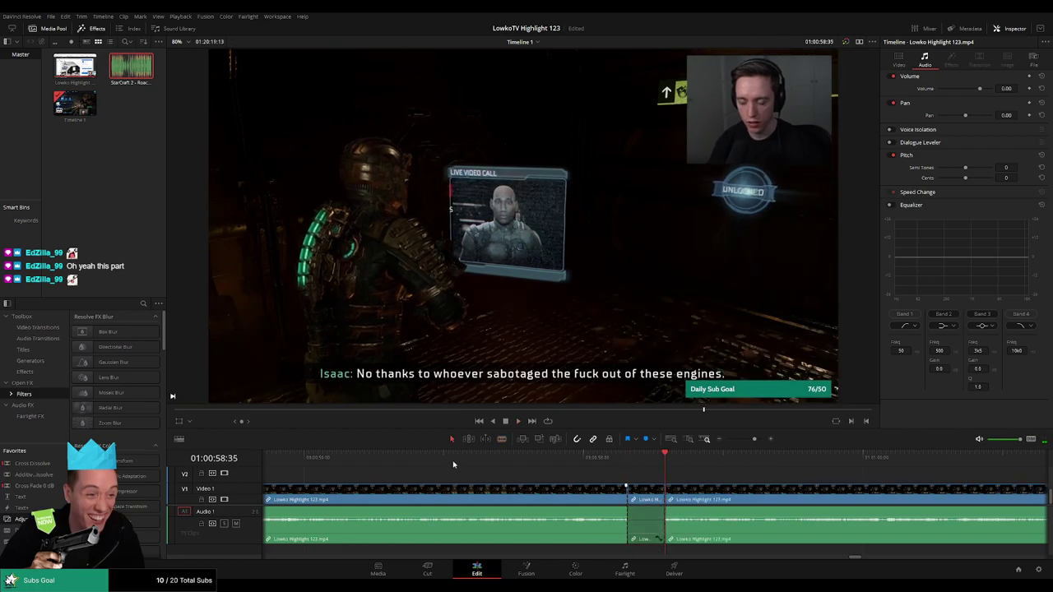
Place Roach Quotes audio on a new A2 track at the cut, trim it short, and preview it.
drag(127, 72, 628, 543)
click(600, 548)
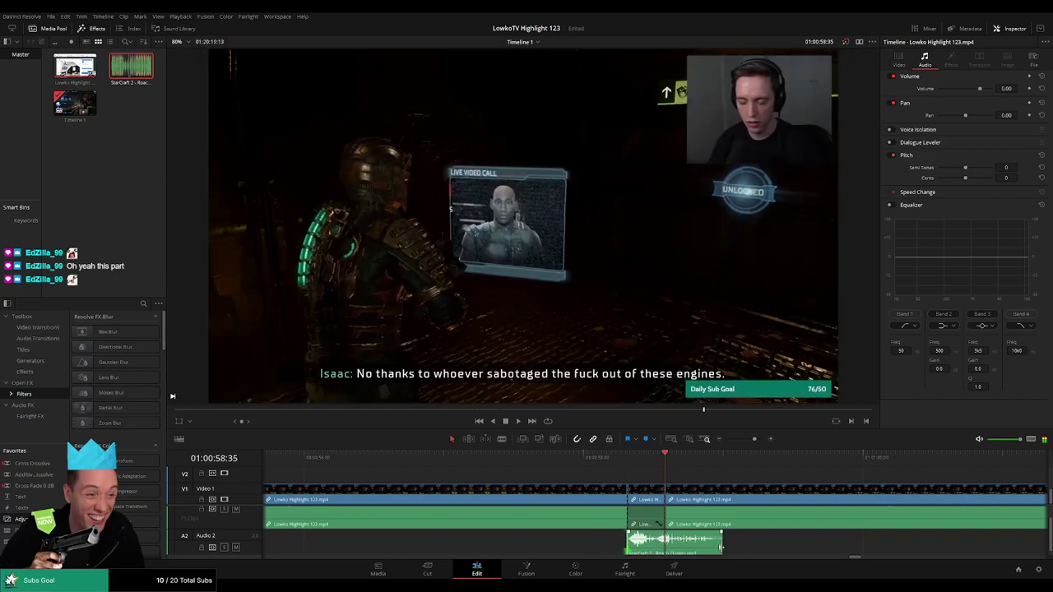
drag(721, 543, 665, 543)
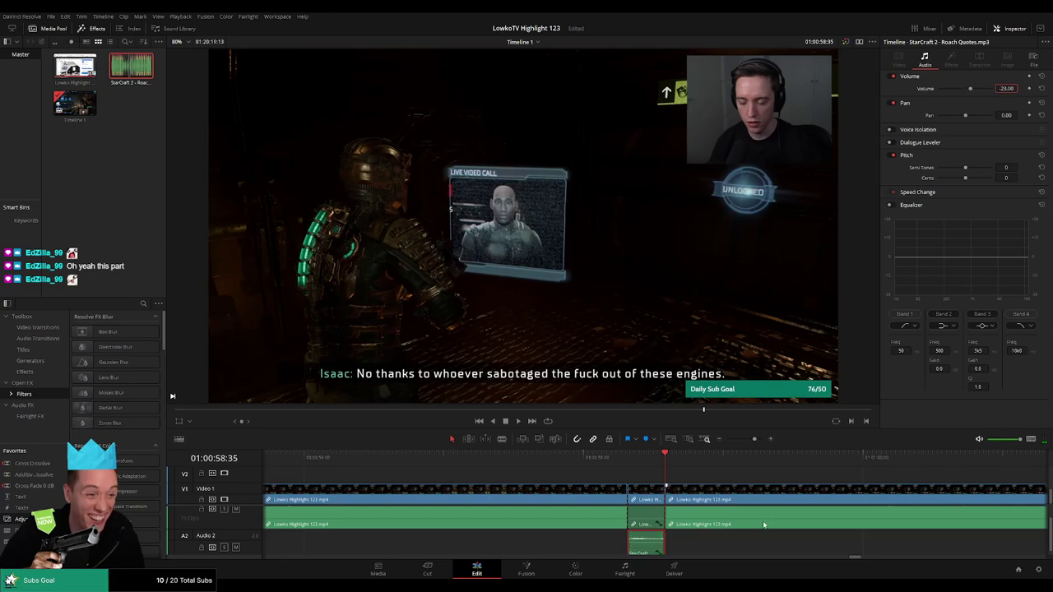
key(space)
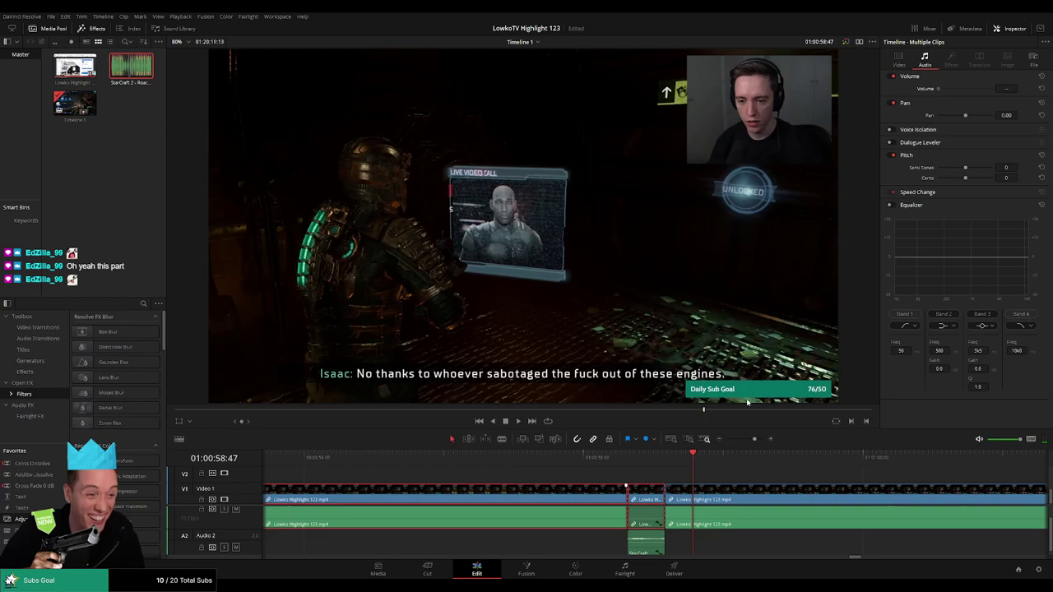
click(576, 455)
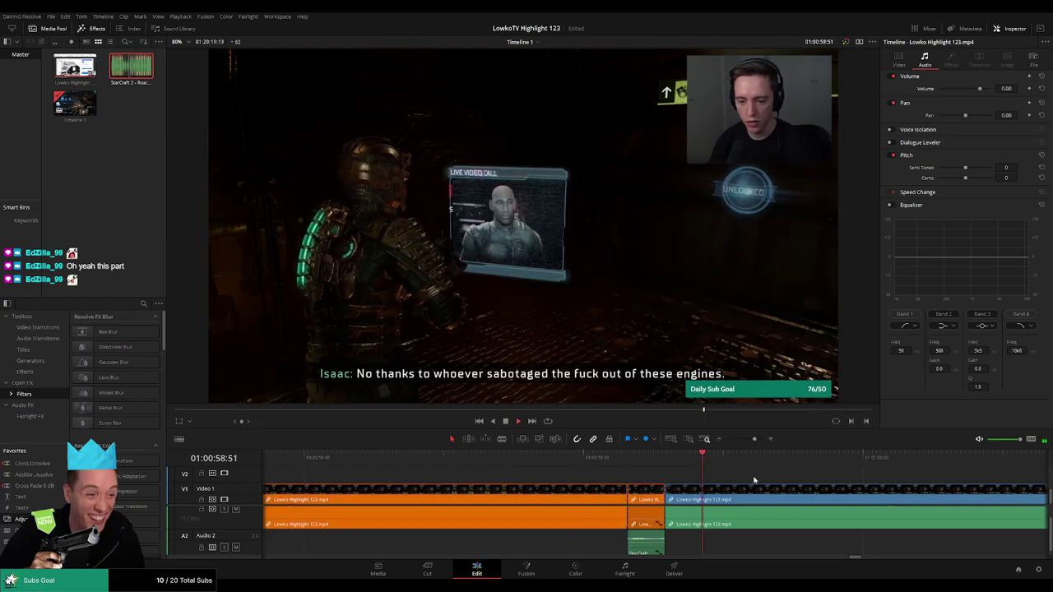
key(ctrl+minus)
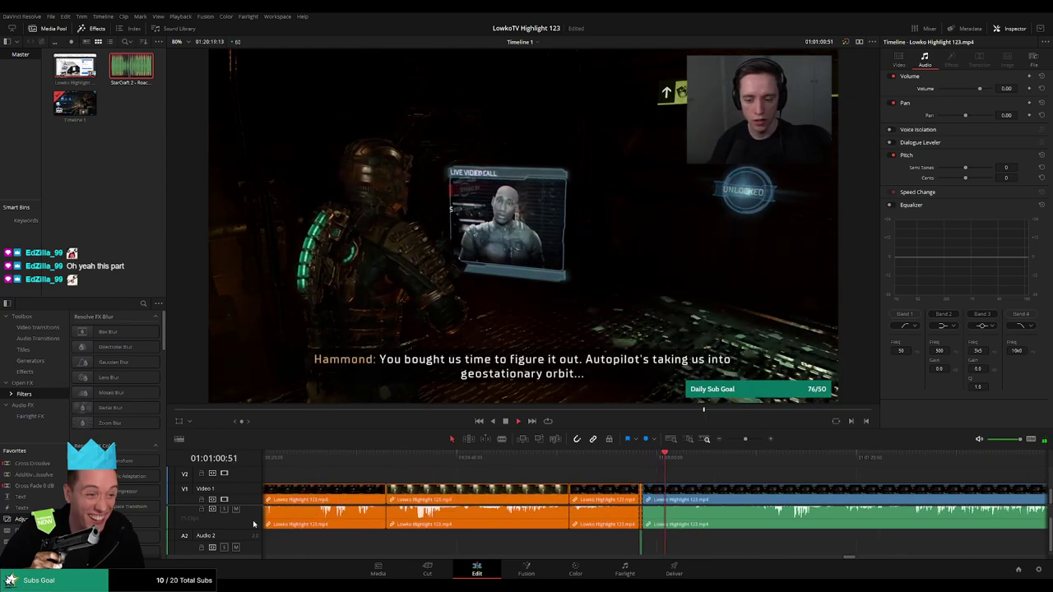
Split the clip at the start of the dull stretch near 01:01:18 and remove the short piece.
scroll(231, 549, up, 2)
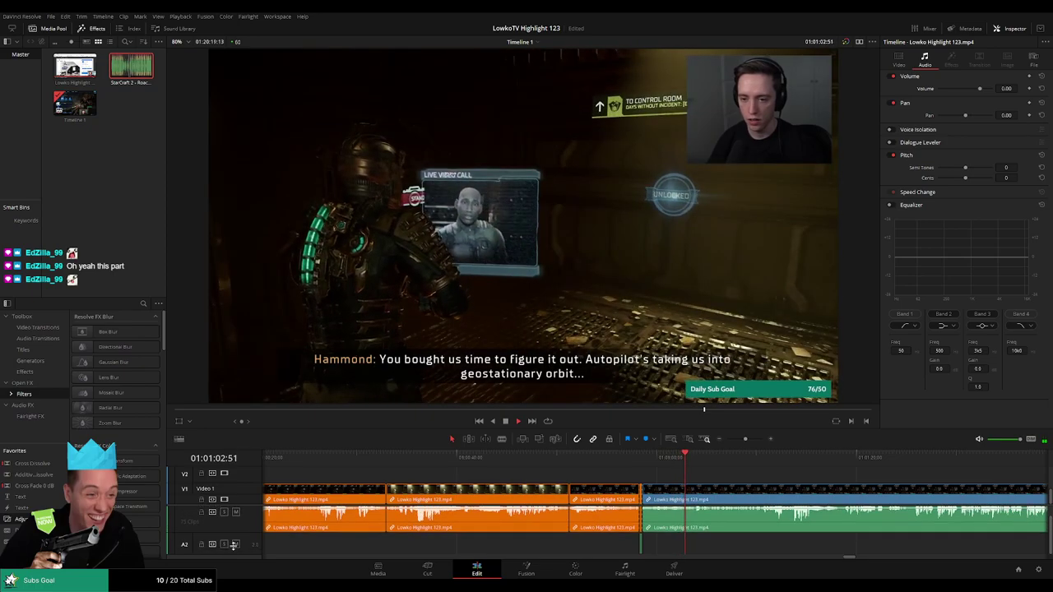
scroll(609, 477, right, 3)
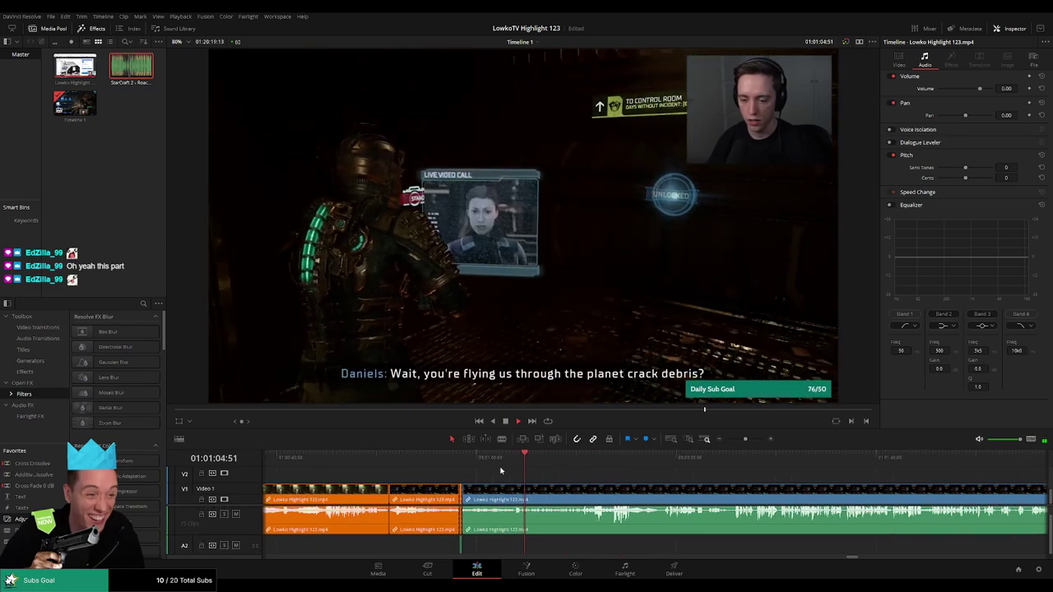
scroll(568, 492, up, 2)
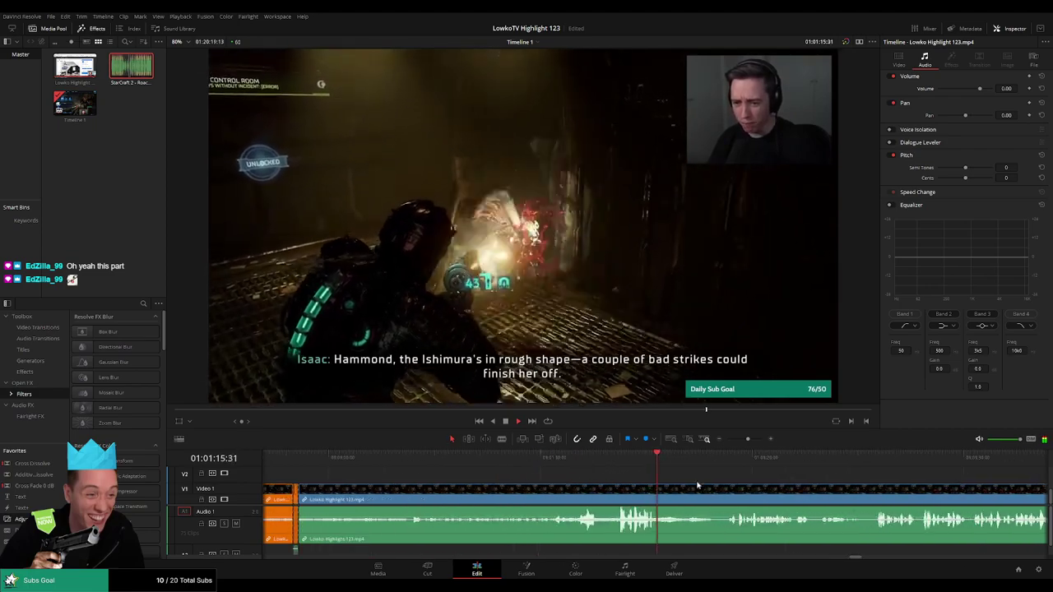
scroll(658, 482, down, 2)
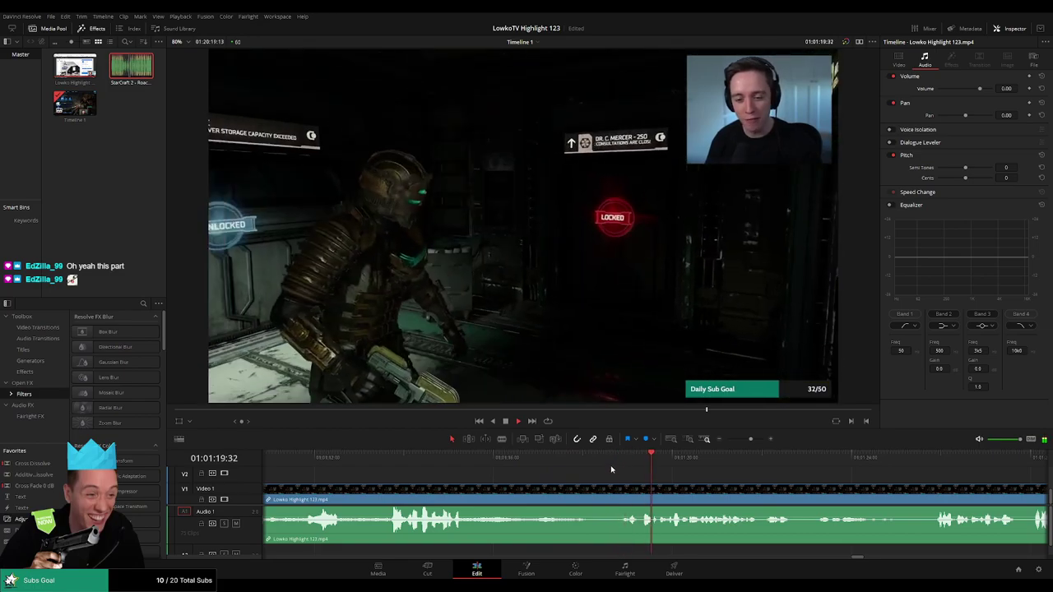
click(584, 461)
key(ctrl+b)
click(605, 500)
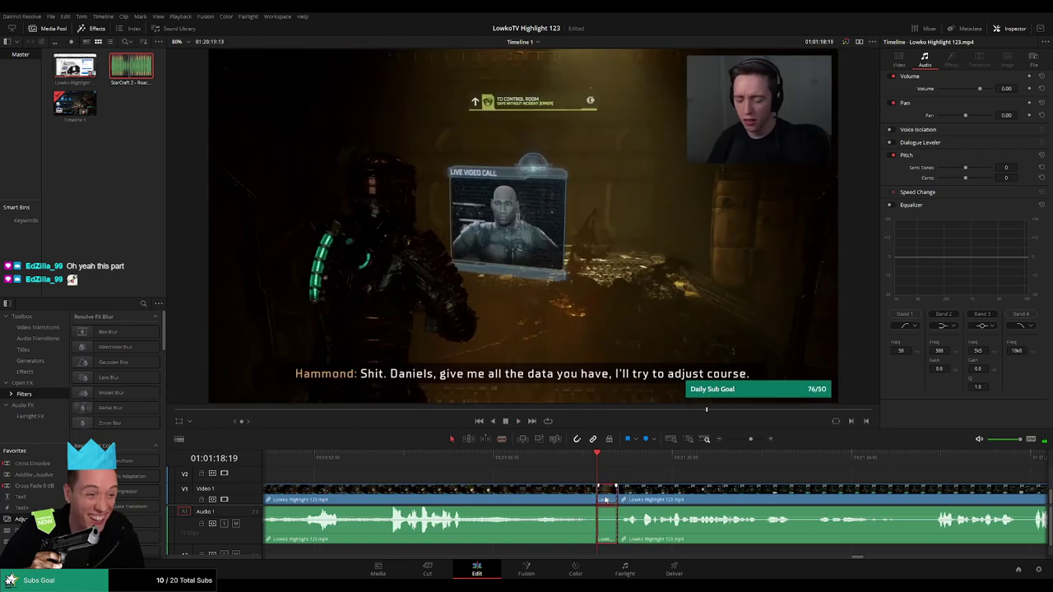
key(space)
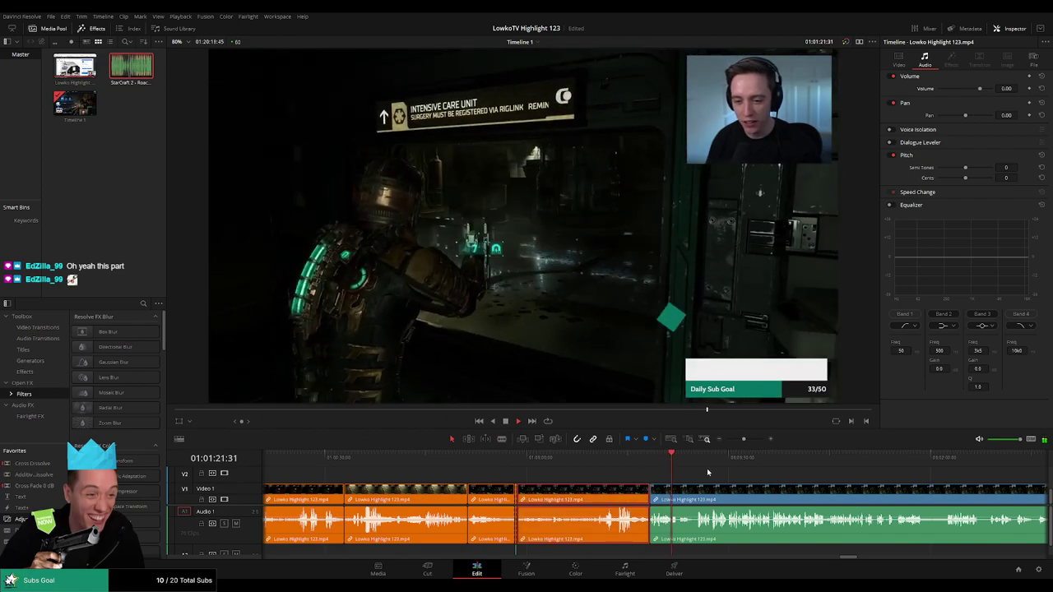
click(713, 475)
Scroll the timeline forward to review the footage up to the Morgue gameplay at about 1:02:17.
scroll(649, 473, right, 2)
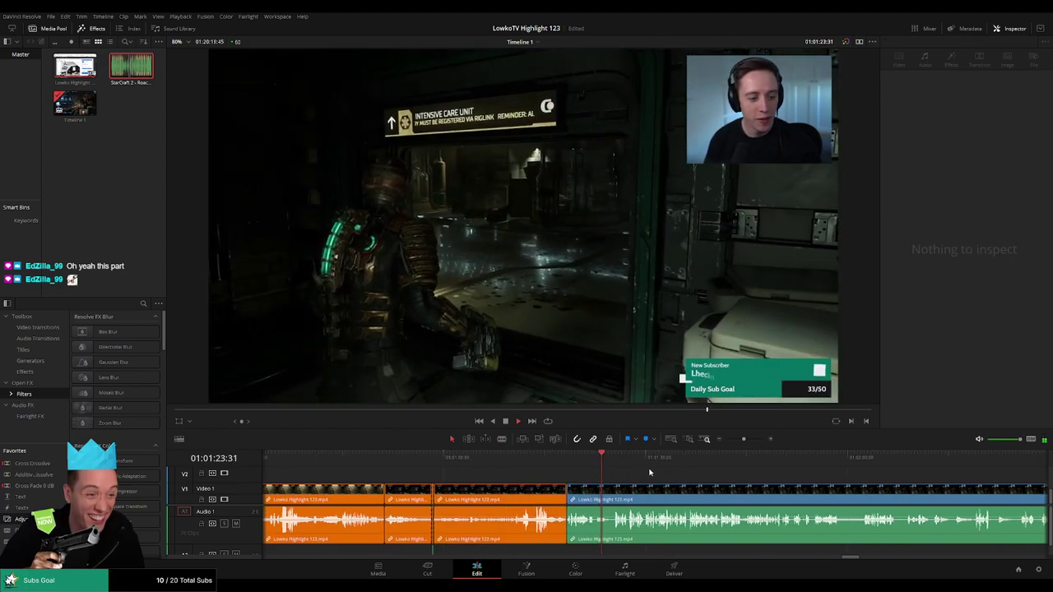
scroll(647, 481, left, 1)
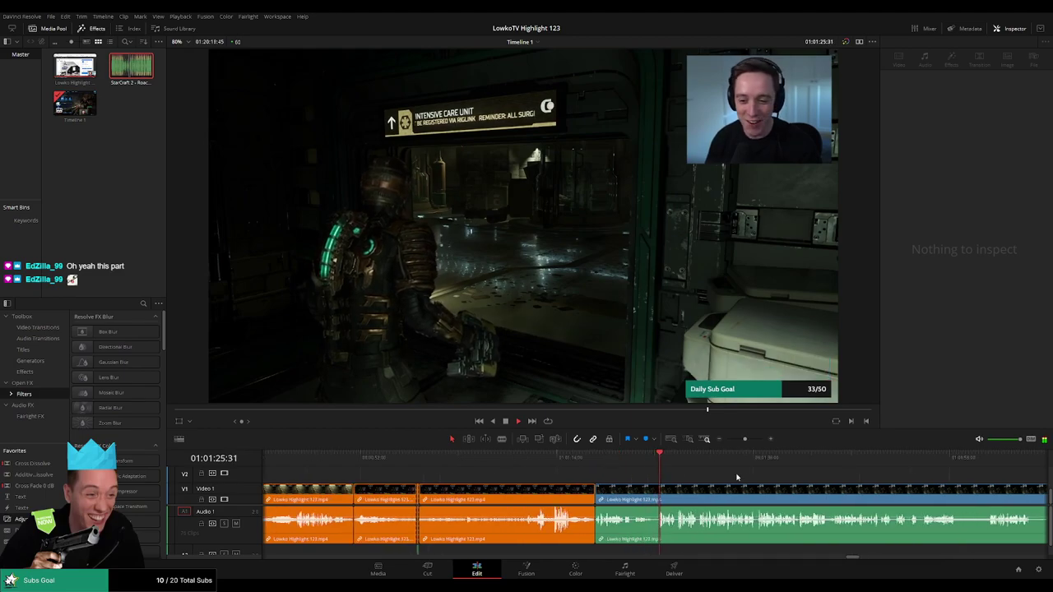
scroll(567, 474, right, 3)
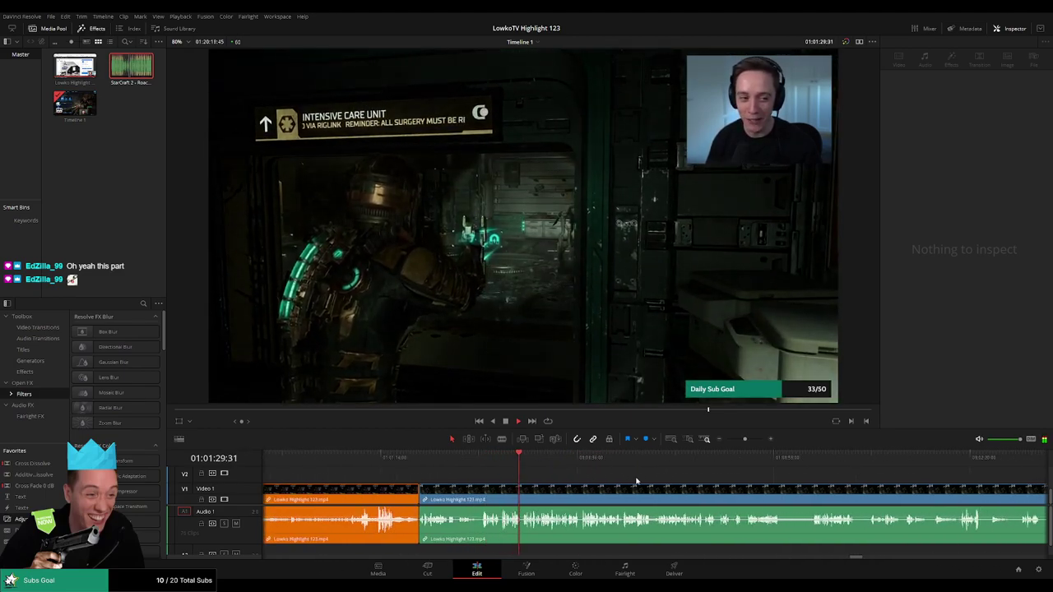
scroll(597, 474, right, 1)
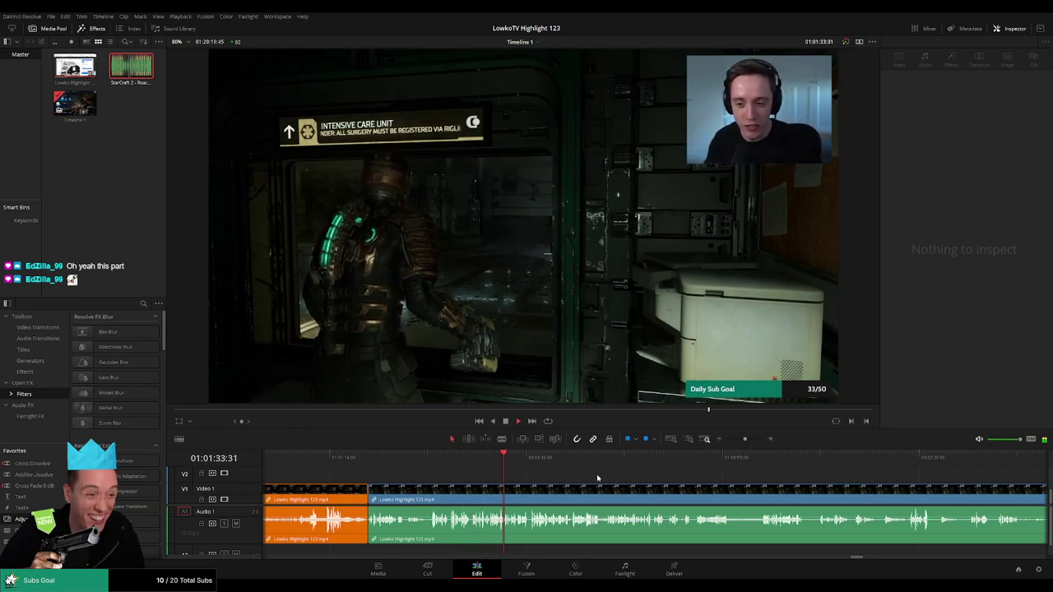
scroll(564, 473, right, 1)
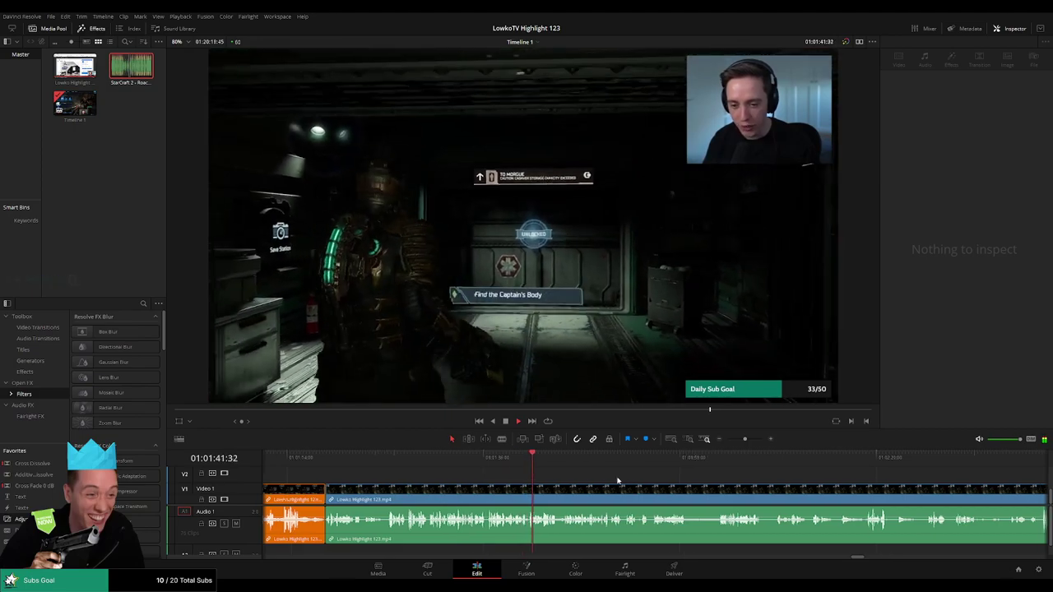
scroll(592, 481, right, 2)
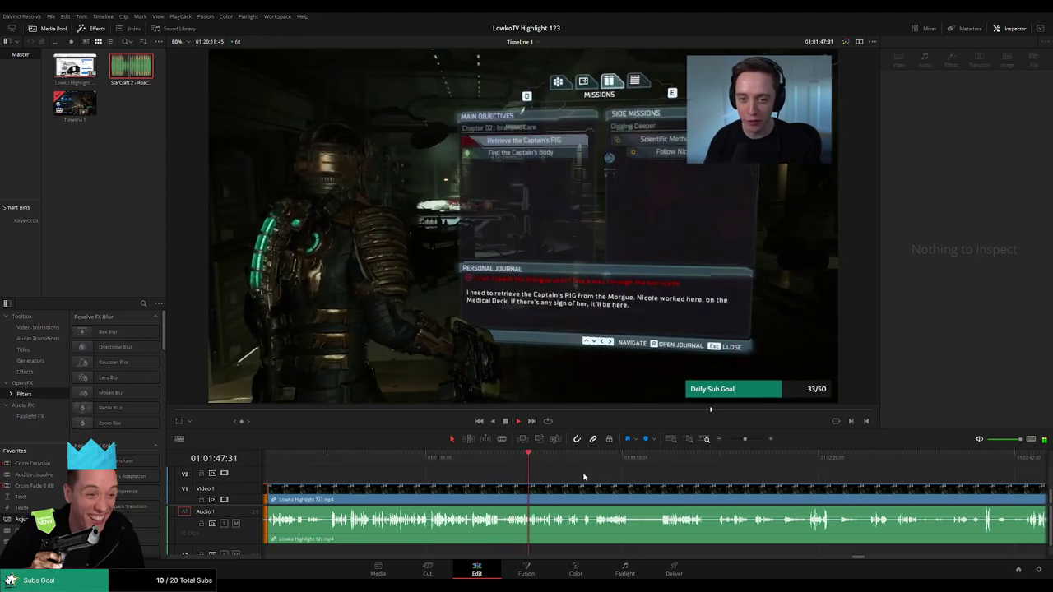
scroll(532, 472, right, 2)
scroll(574, 475, right, 1)
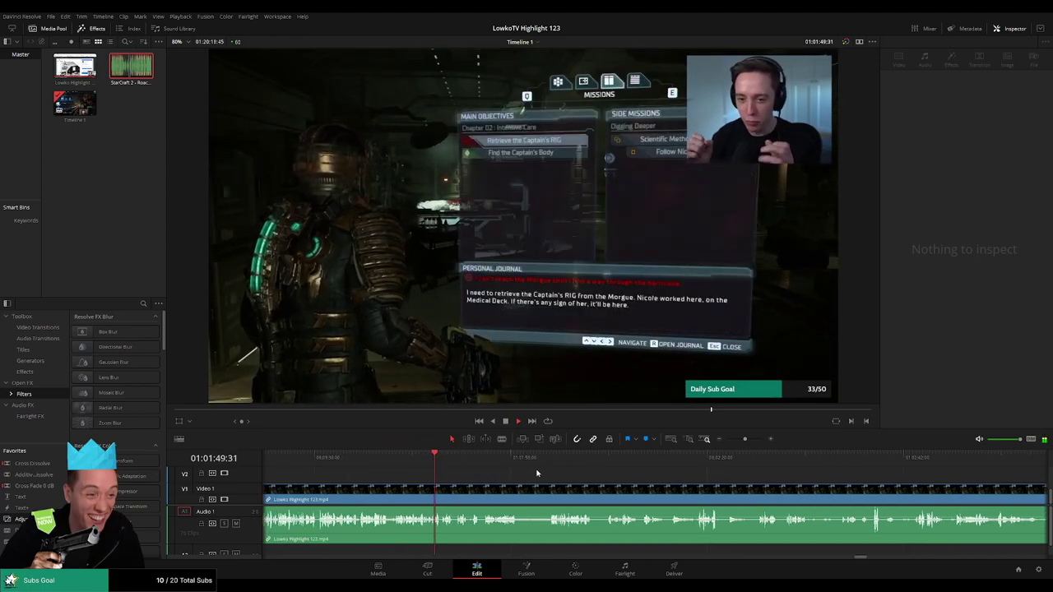
scroll(567, 478, right, 1)
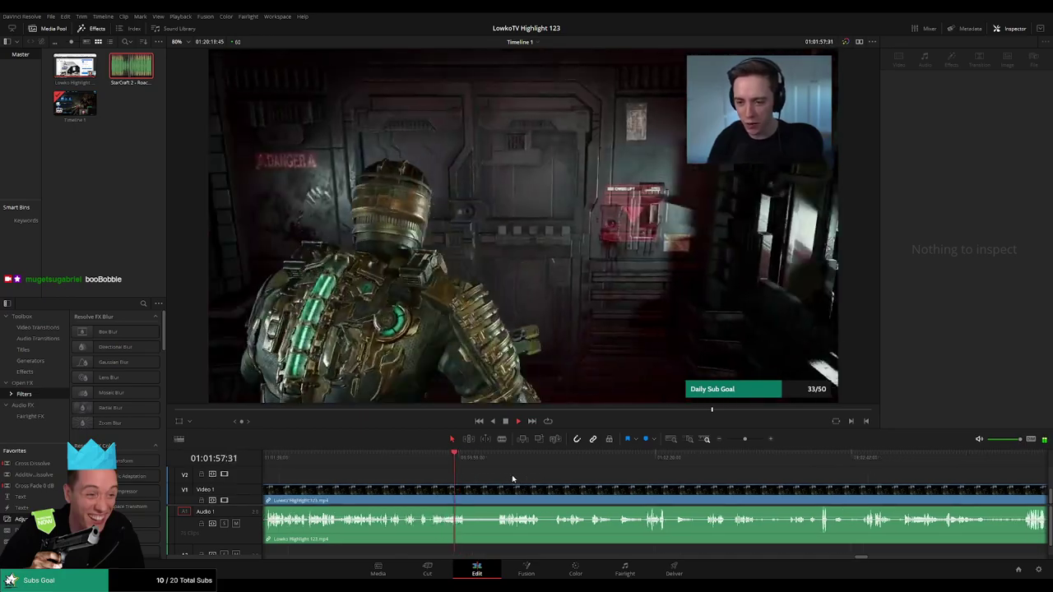
scroll(512, 478, right, 1)
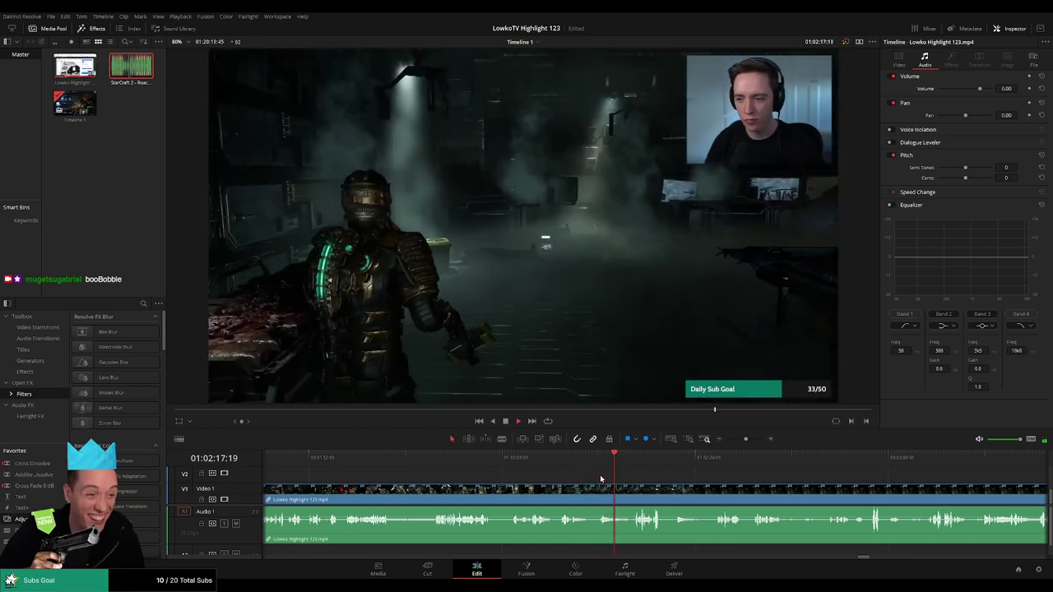
Cut the clip at about 01:02:15 and delete the dead footage, closing the gap.
click(576, 459)
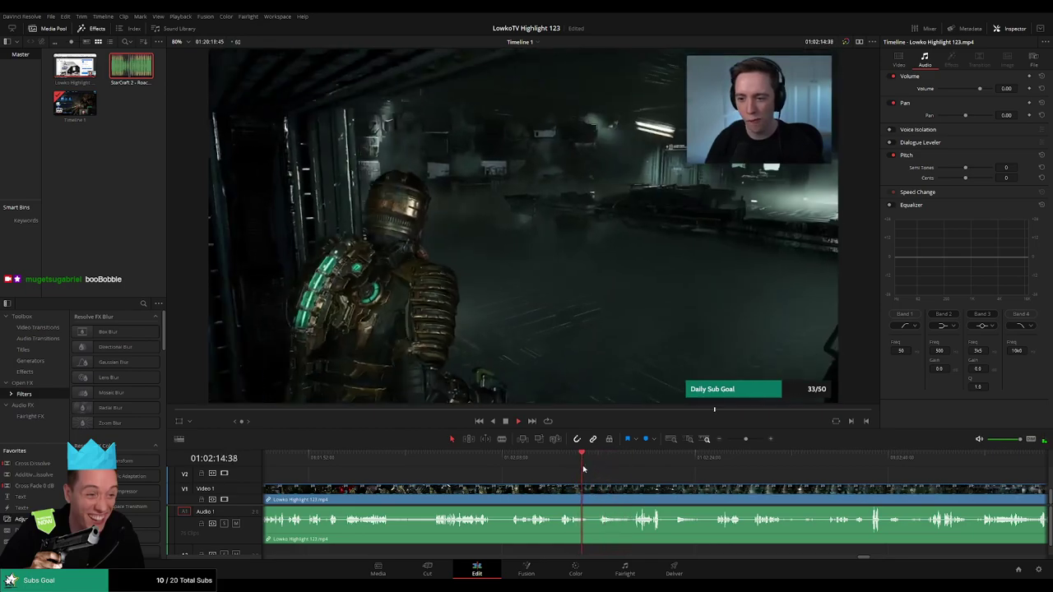
key(b)
click(593, 504)
key(a)
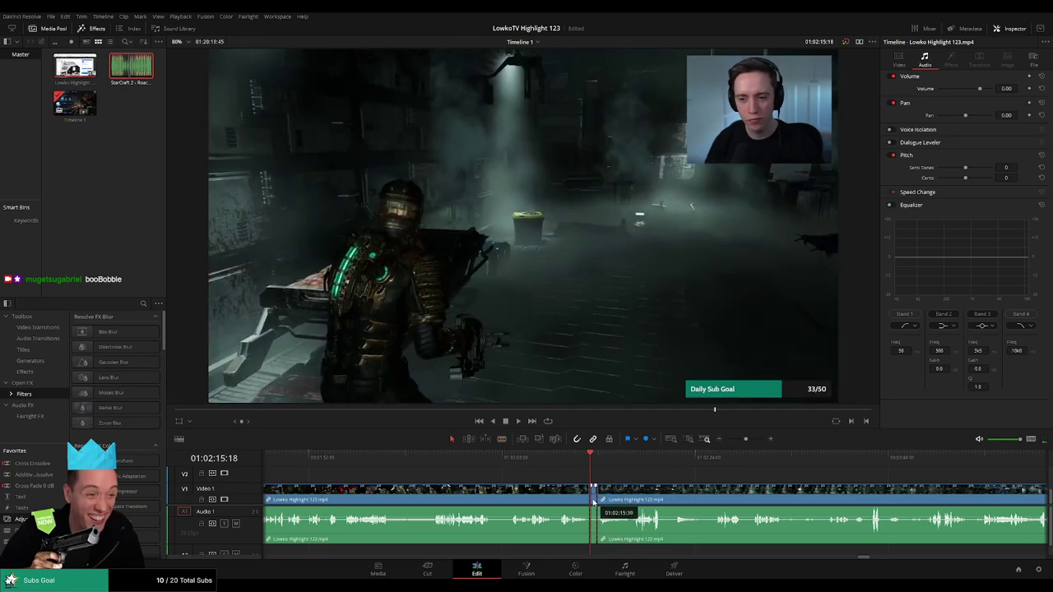
key(Delete)
click(549, 497)
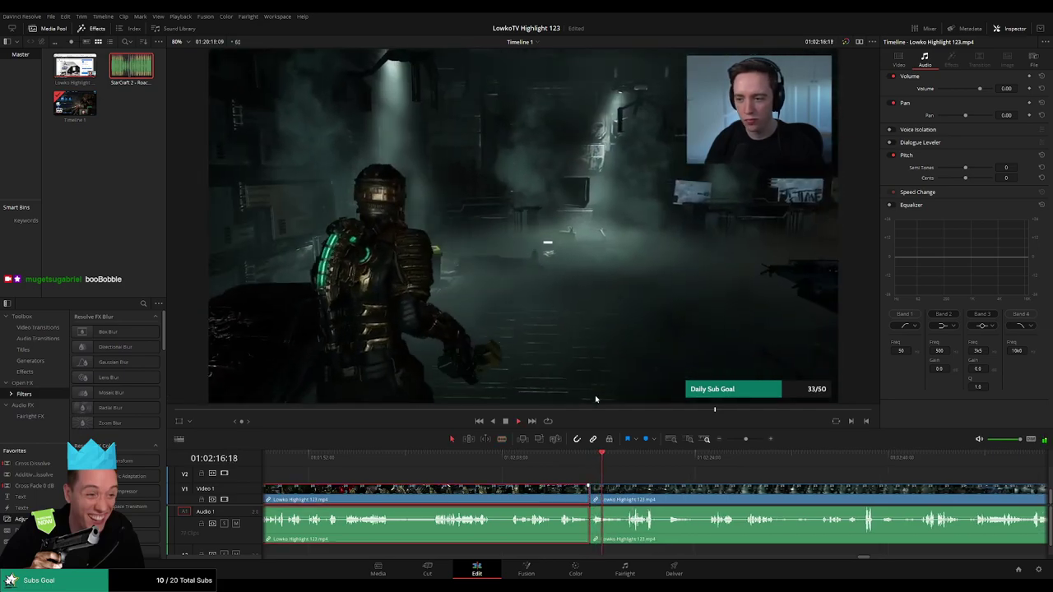
click(661, 473)
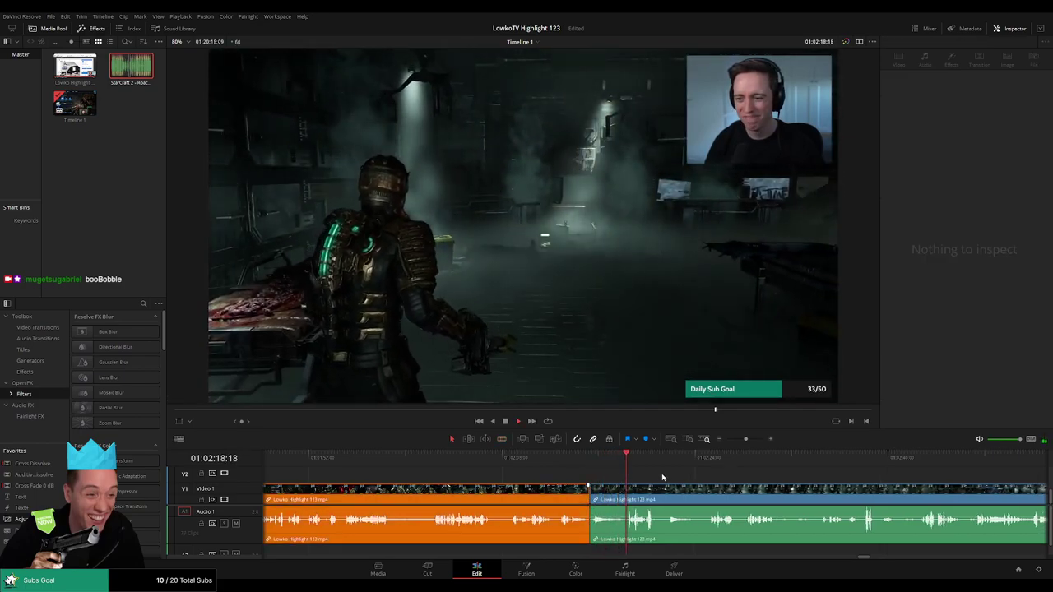
Scroll the timeline forward to review the Morgue gameplay to about 1:02:46.
scroll(561, 470, right, 3)
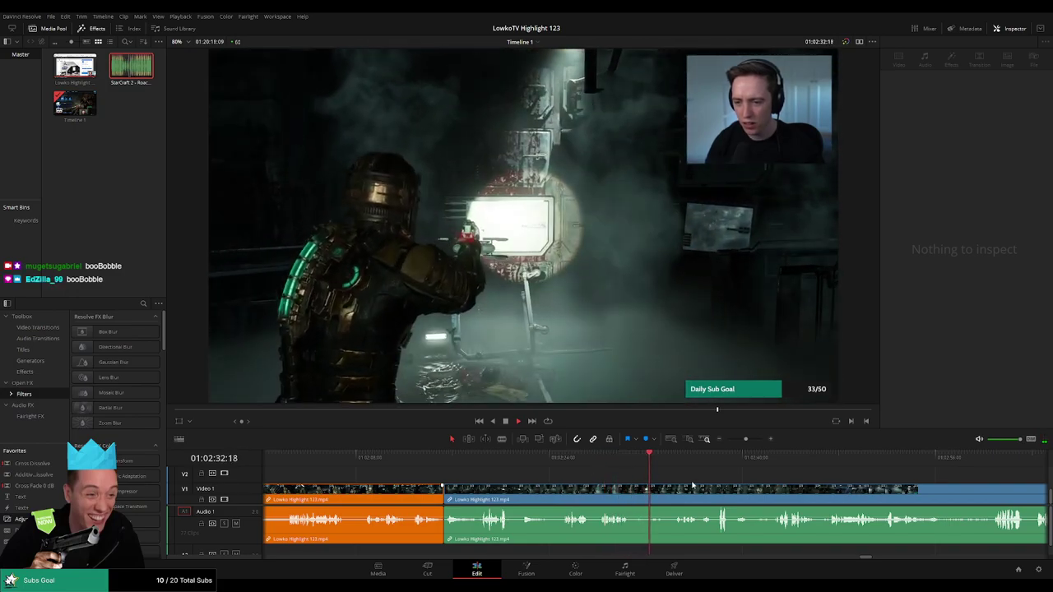
scroll(628, 476, right, 2)
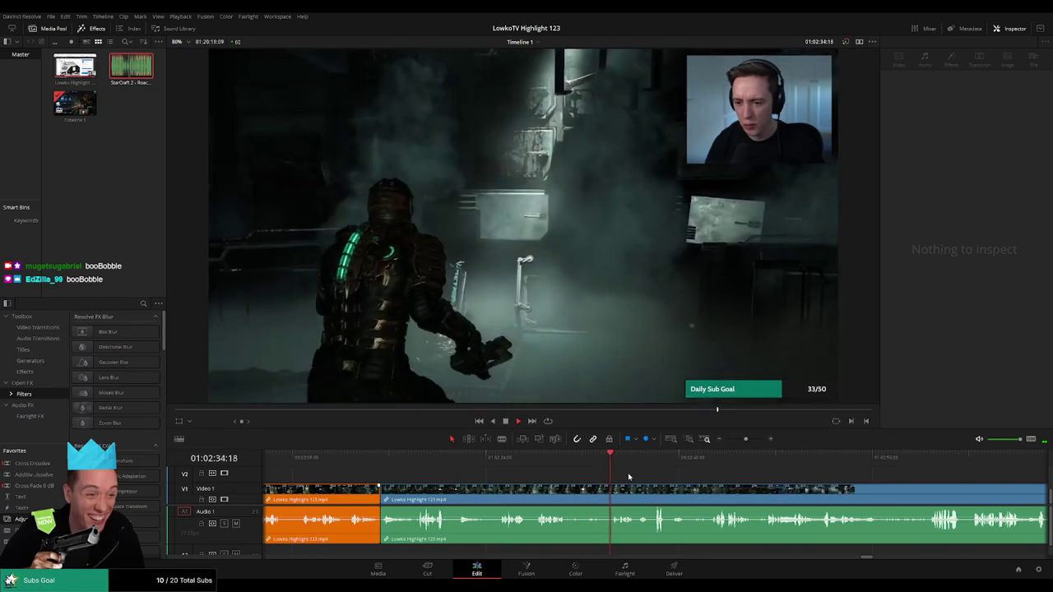
scroll(639, 474, right, 2)
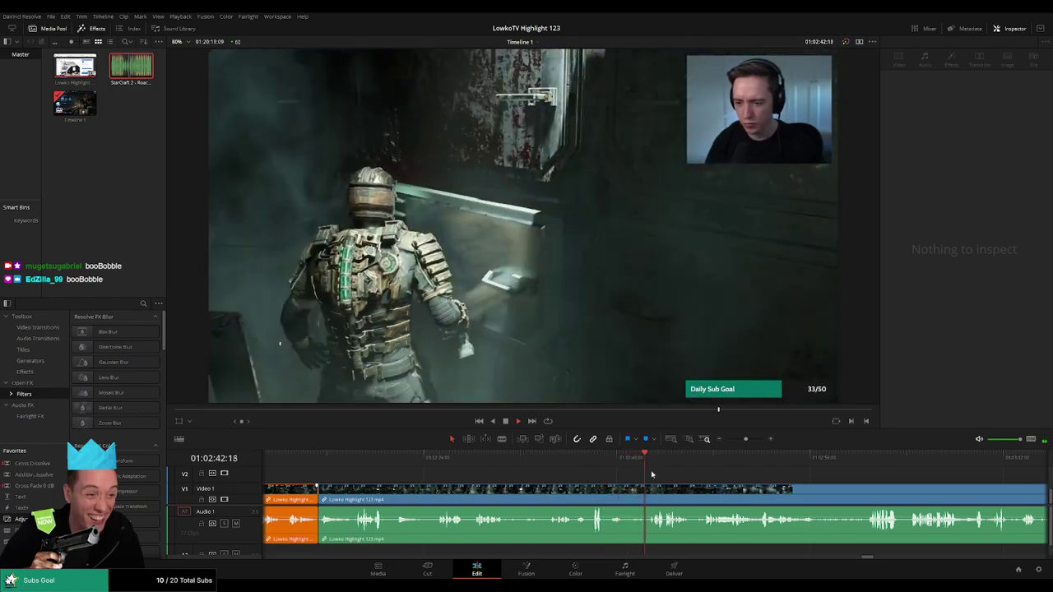
scroll(651, 474, right, 5)
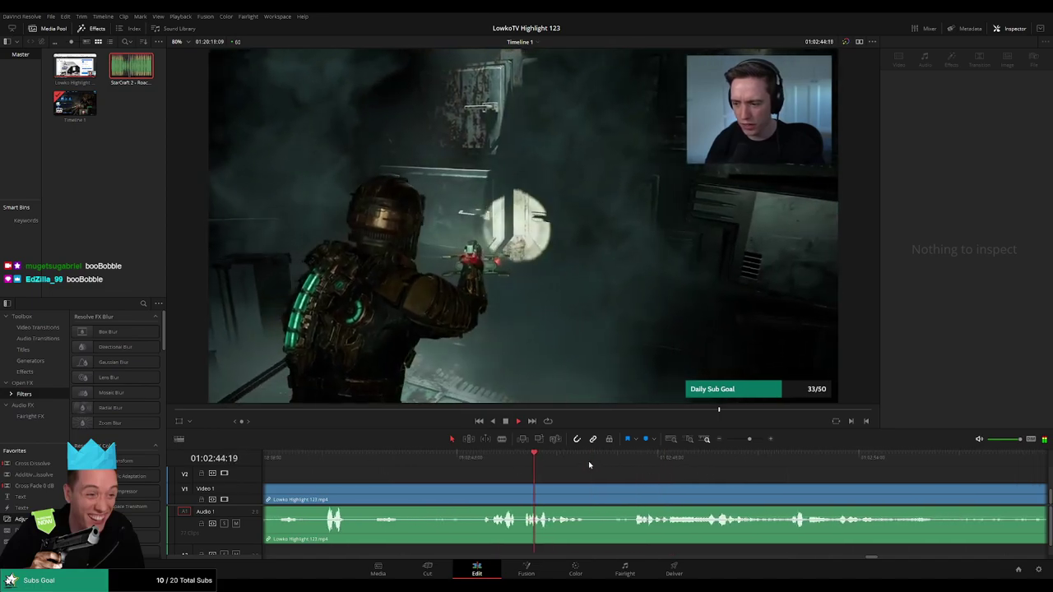
scroll(568, 469, right, 3)
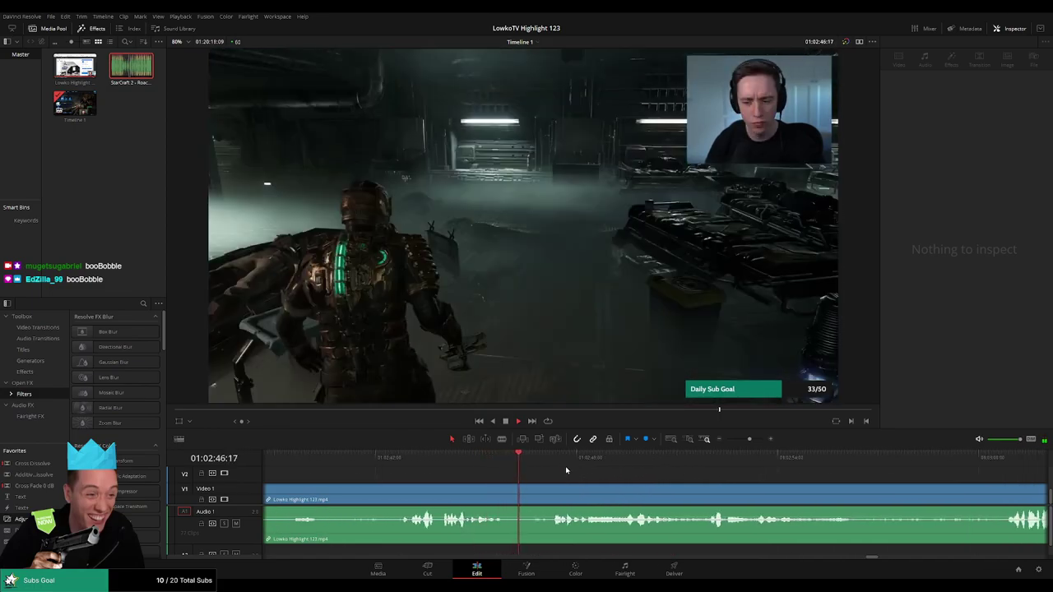
Split the clip at about 01:02:48 and check the separated sections.
key(b)
click(510, 494)
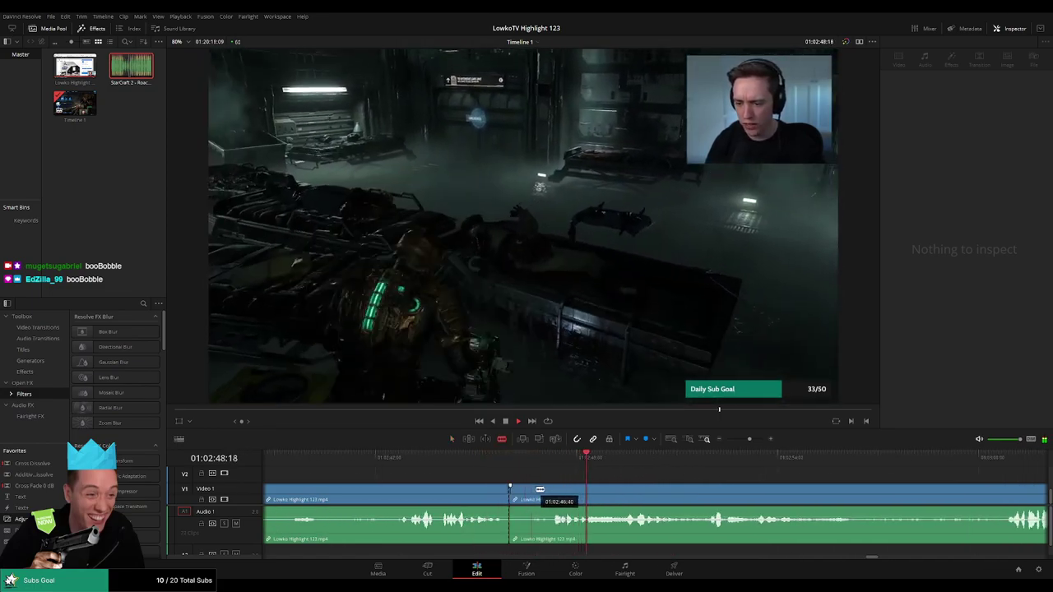
key(a)
click(516, 497)
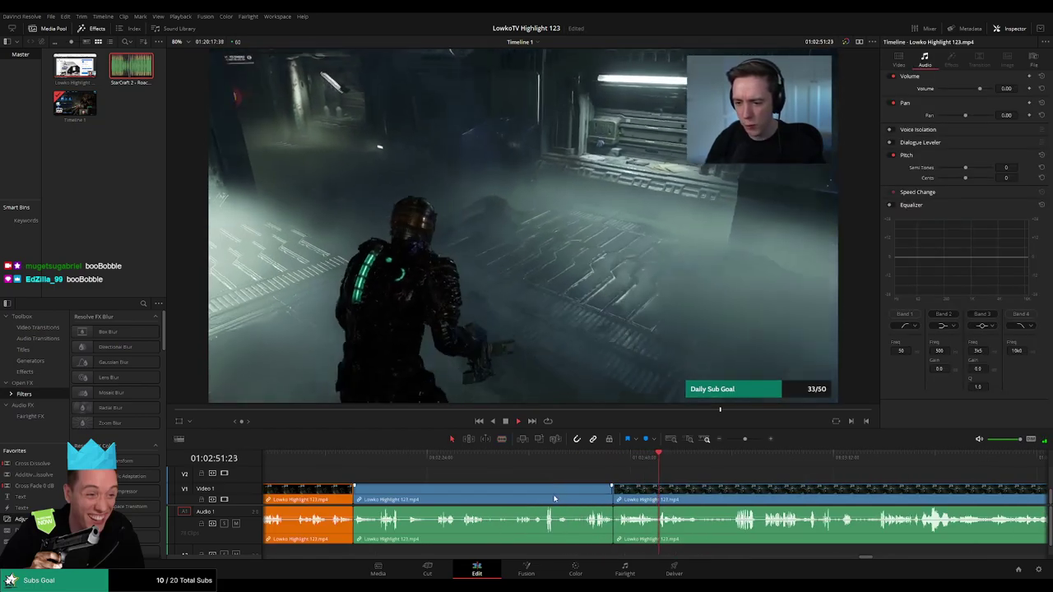
click(544, 490)
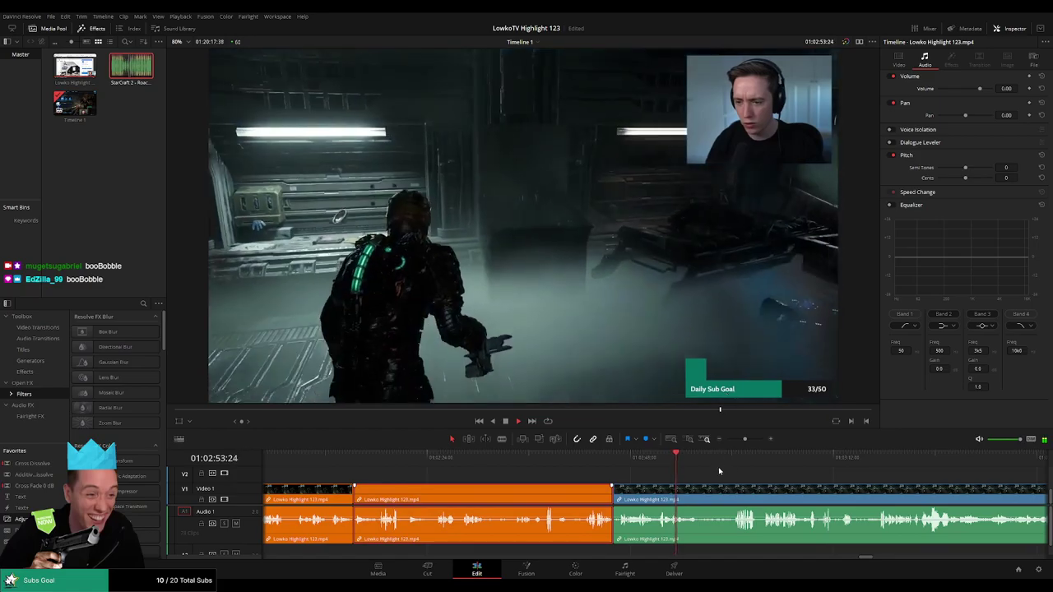
click(710, 469)
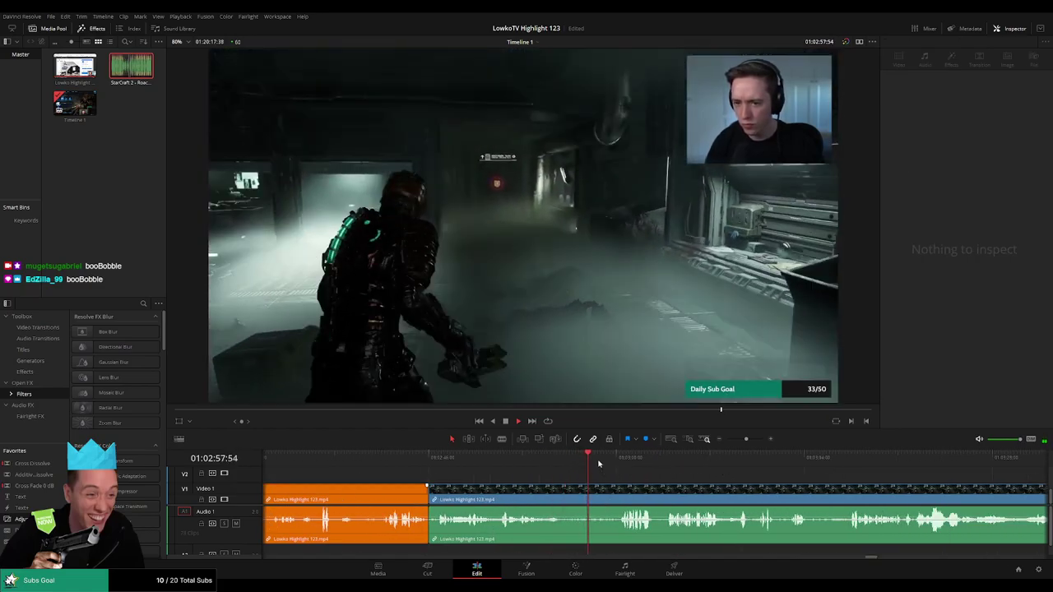
Jump about three seconds ahead and split the clip again there.
click(610, 463)
key(b)
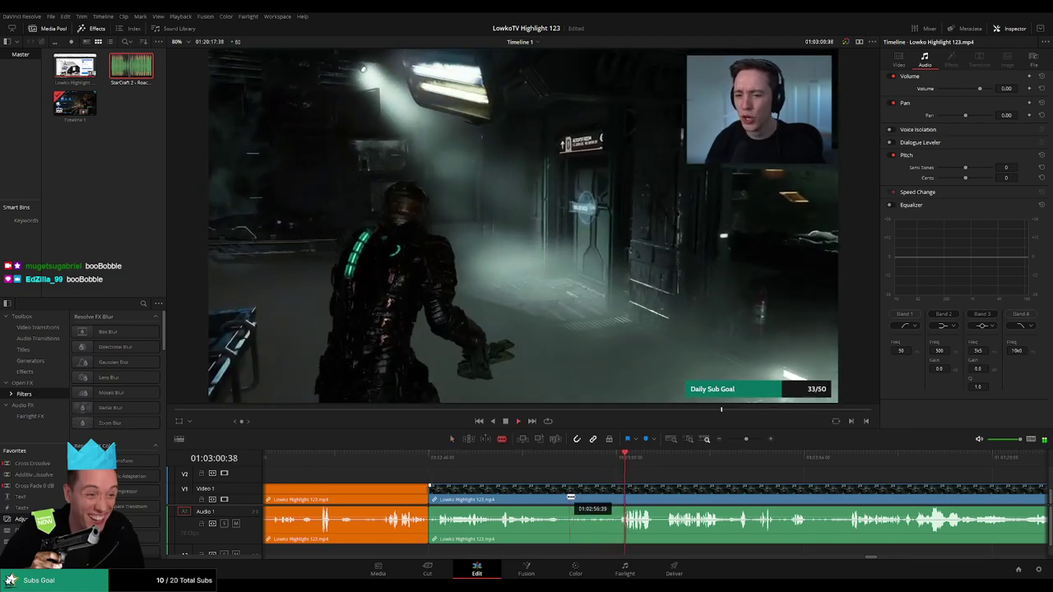
click(564, 497)
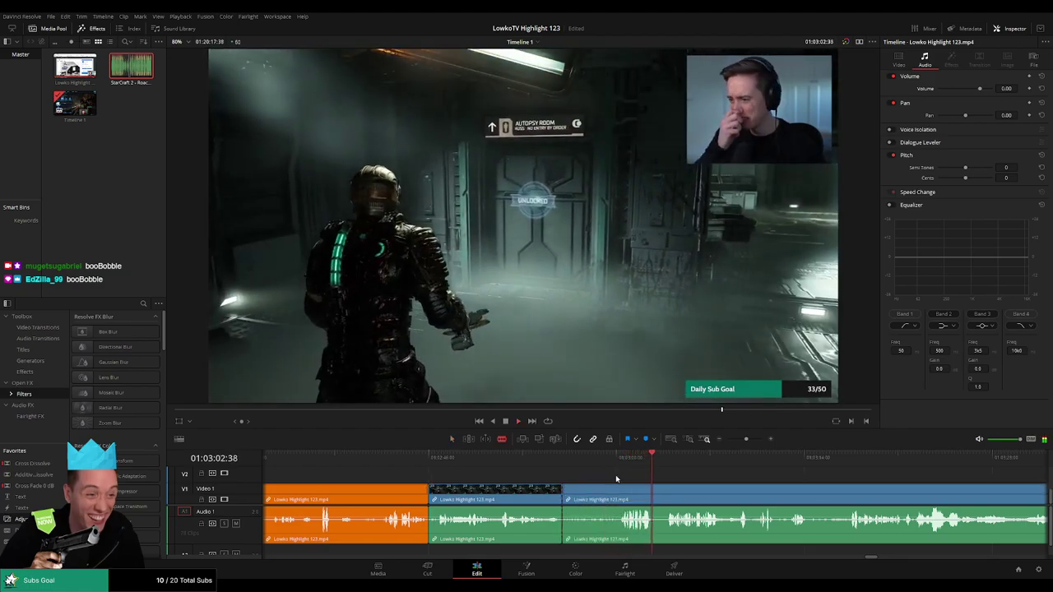
click(616, 475)
Scroll ahead, split the clip at the current moment, and step back slightly to review.
scroll(551, 465, right, 5)
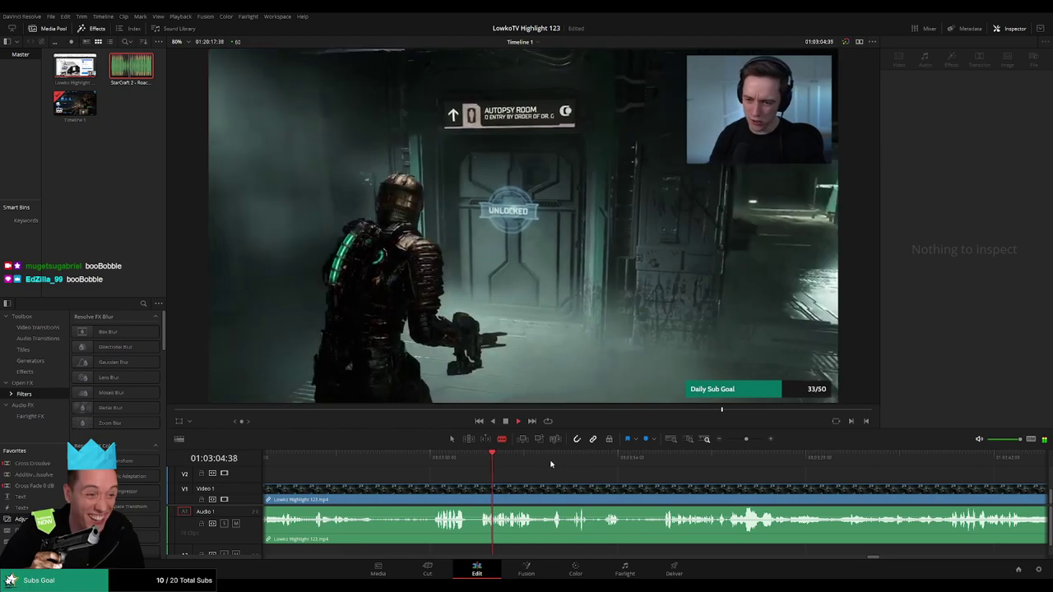
scroll(556, 469, right, 1)
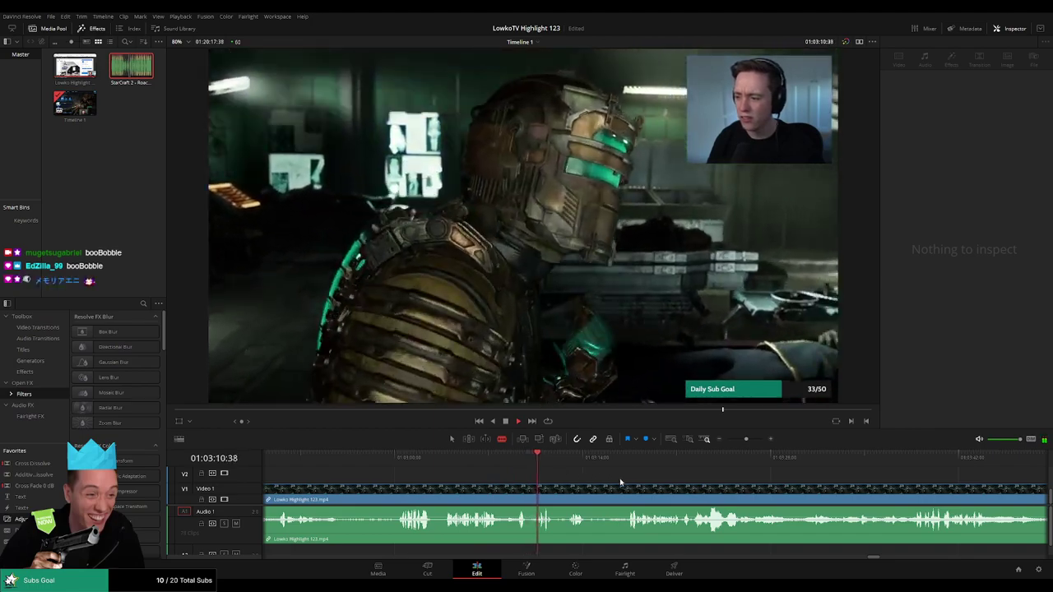
scroll(578, 472, right, 1)
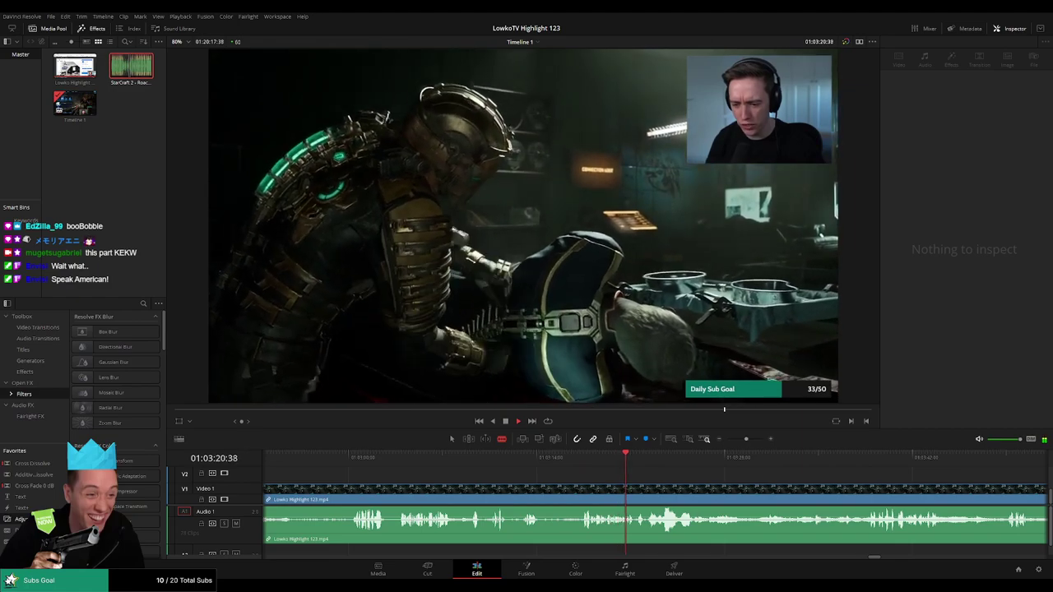
click(673, 497)
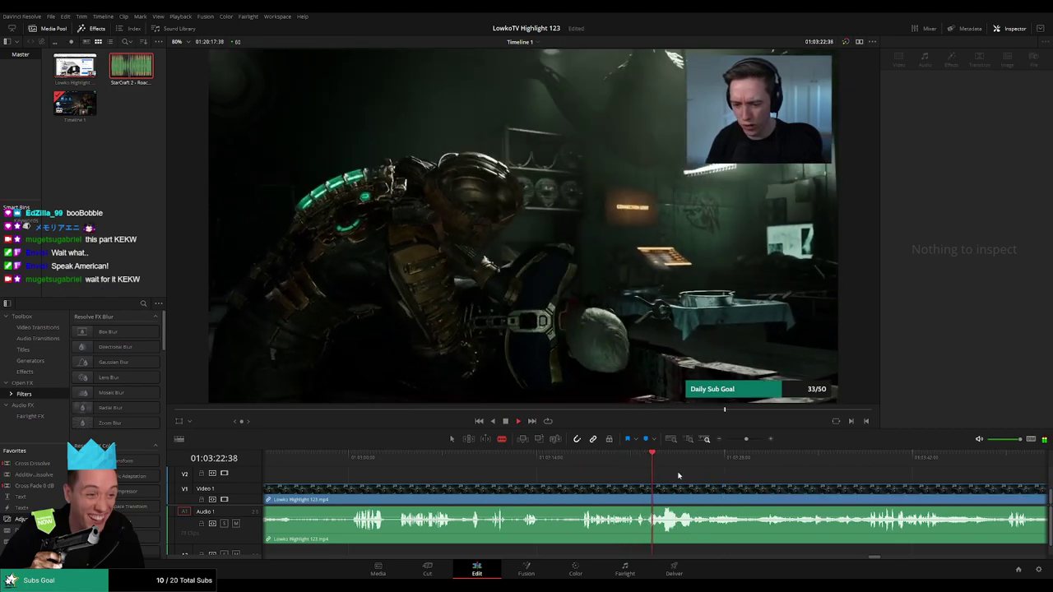
click(633, 454)
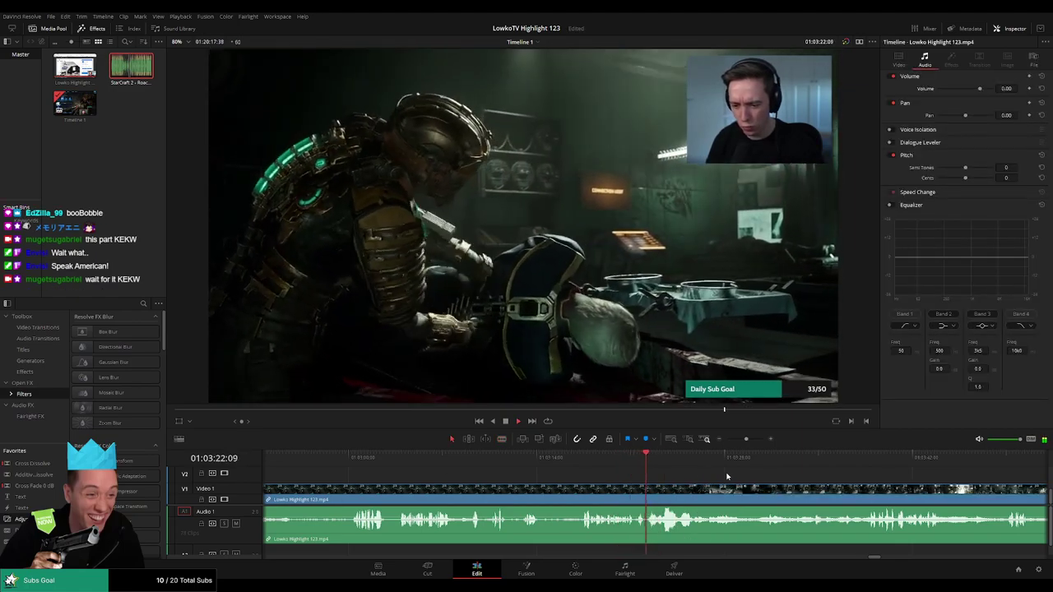
scroll(727, 476, right, 2)
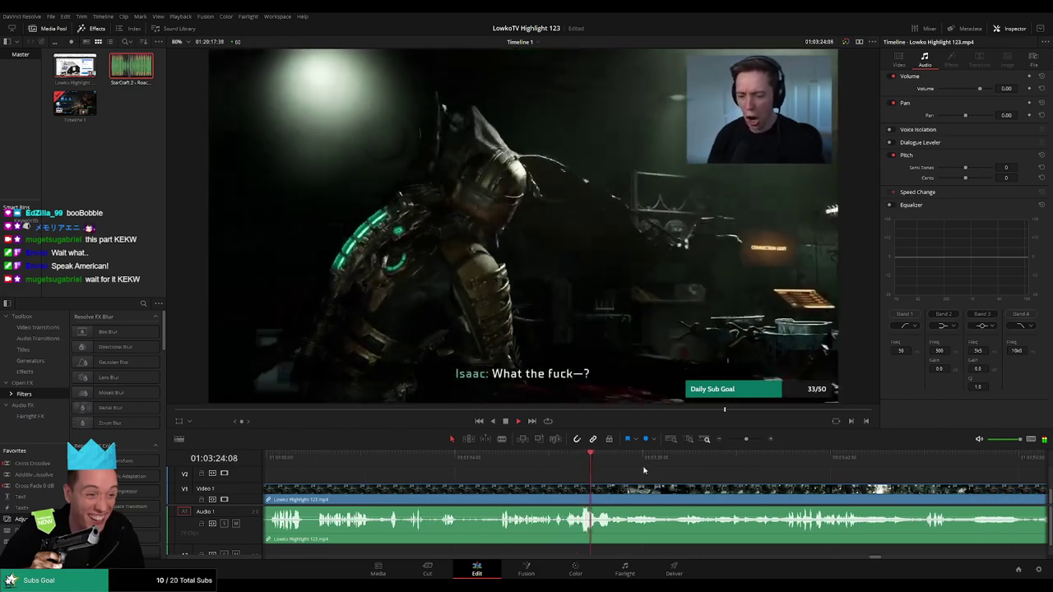
scroll(666, 480, right, 1)
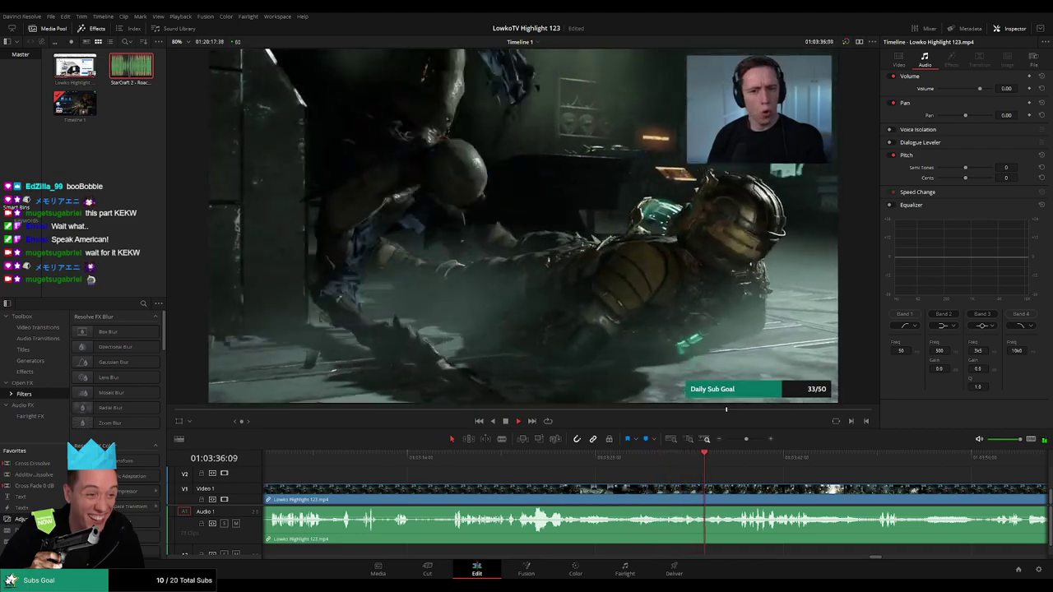
scroll(608, 471, right, 3)
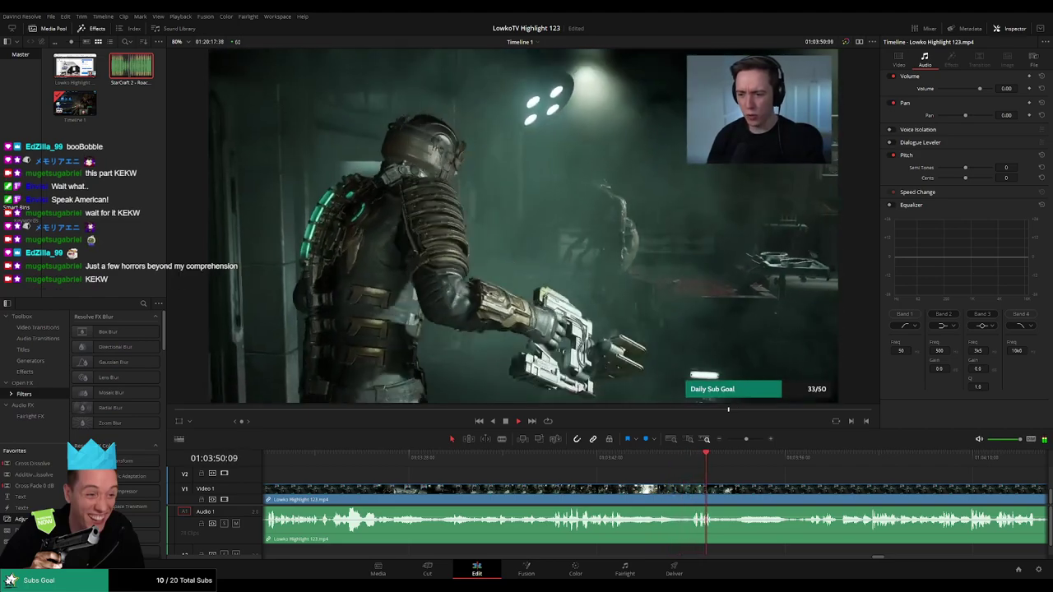
scroll(734, 478, right, 3)
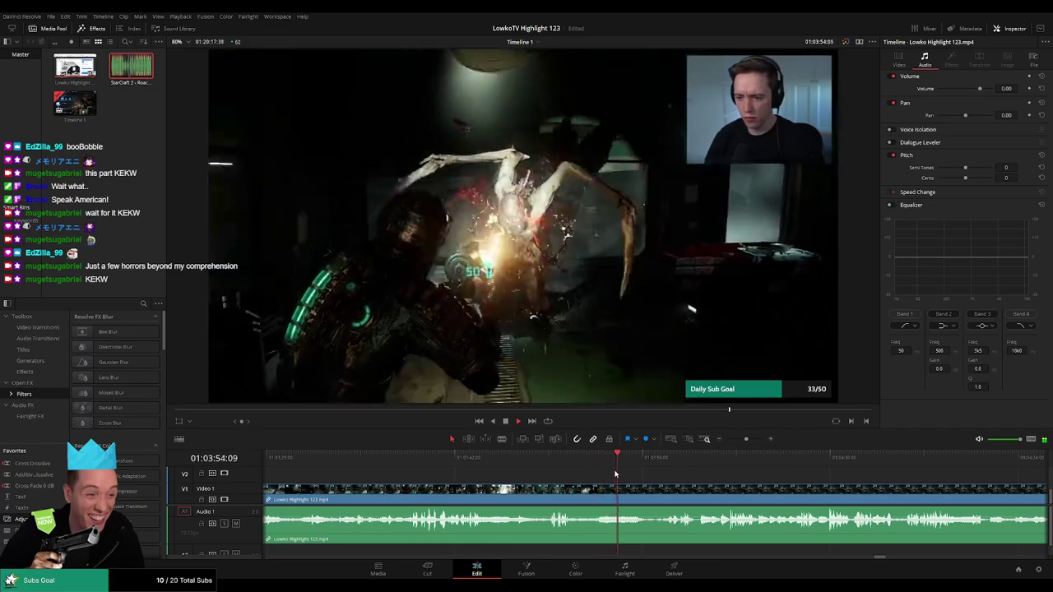
scroll(611, 475, right, 2)
scroll(609, 475, right, 2)
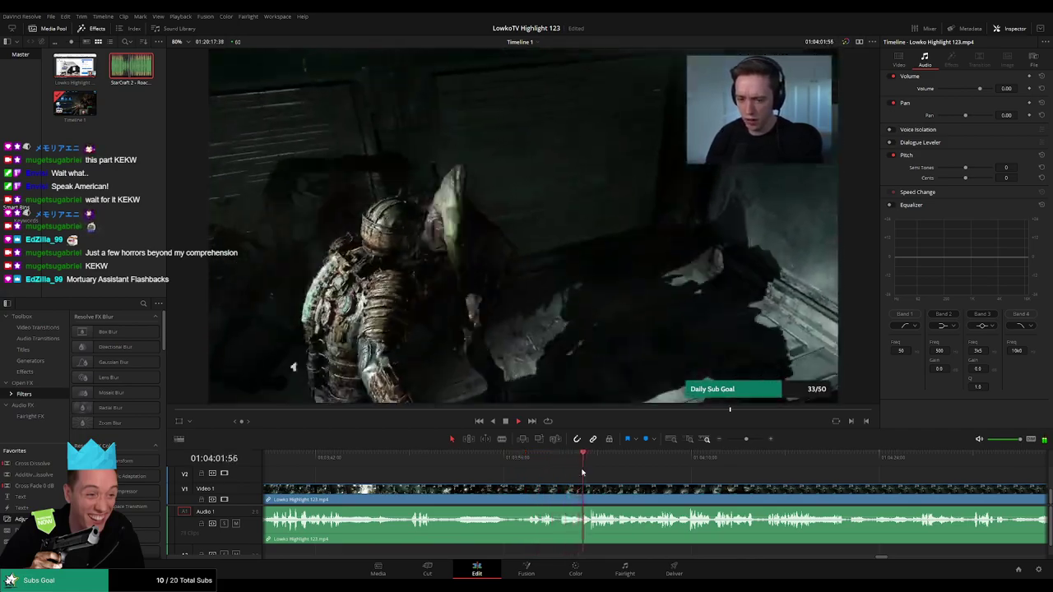
scroll(597, 475, right, 1)
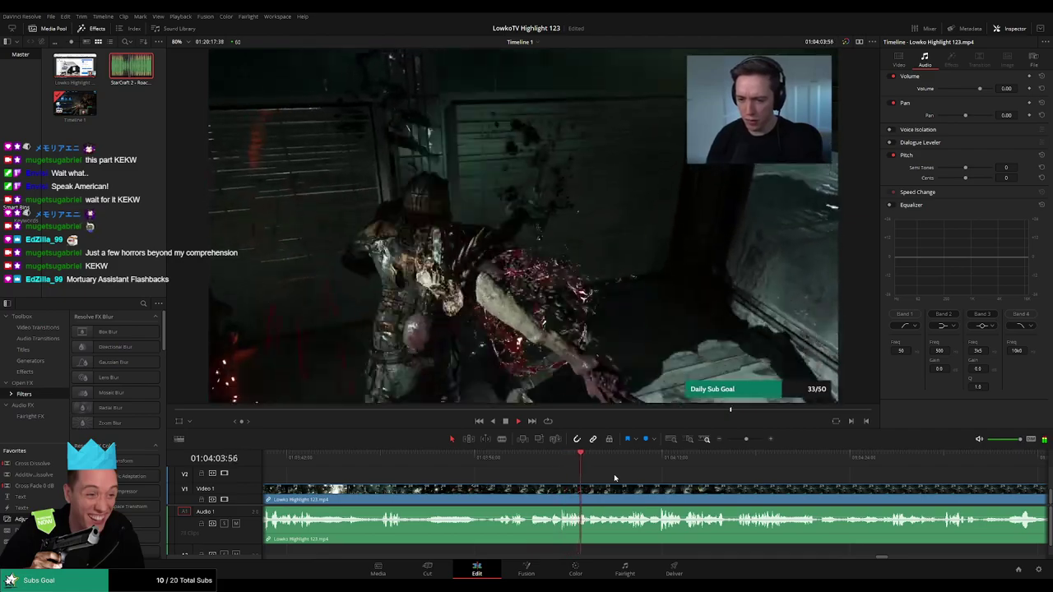
scroll(623, 478, right, 1)
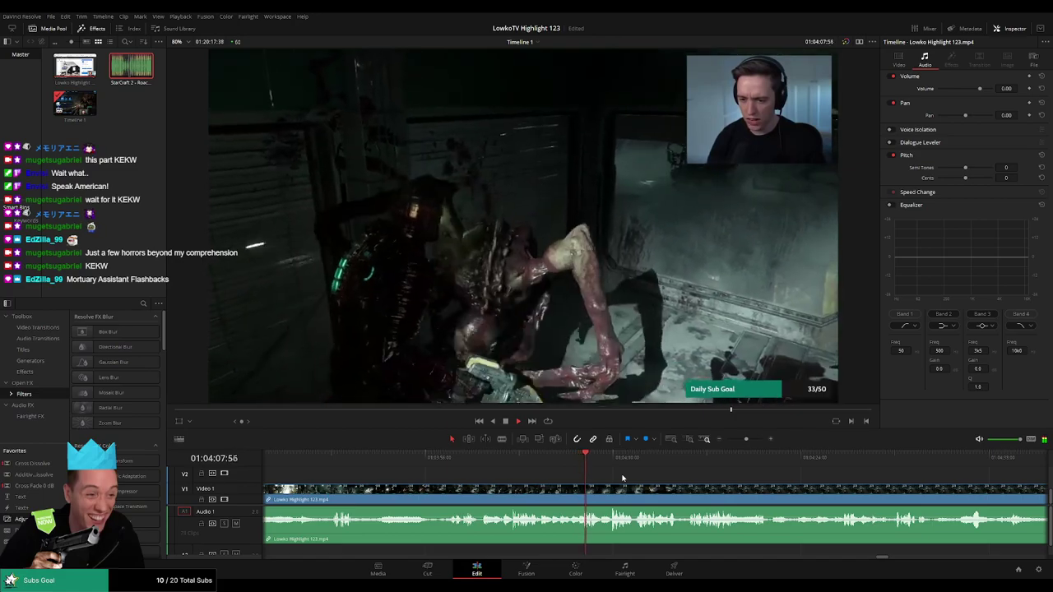
scroll(640, 478, right, 1)
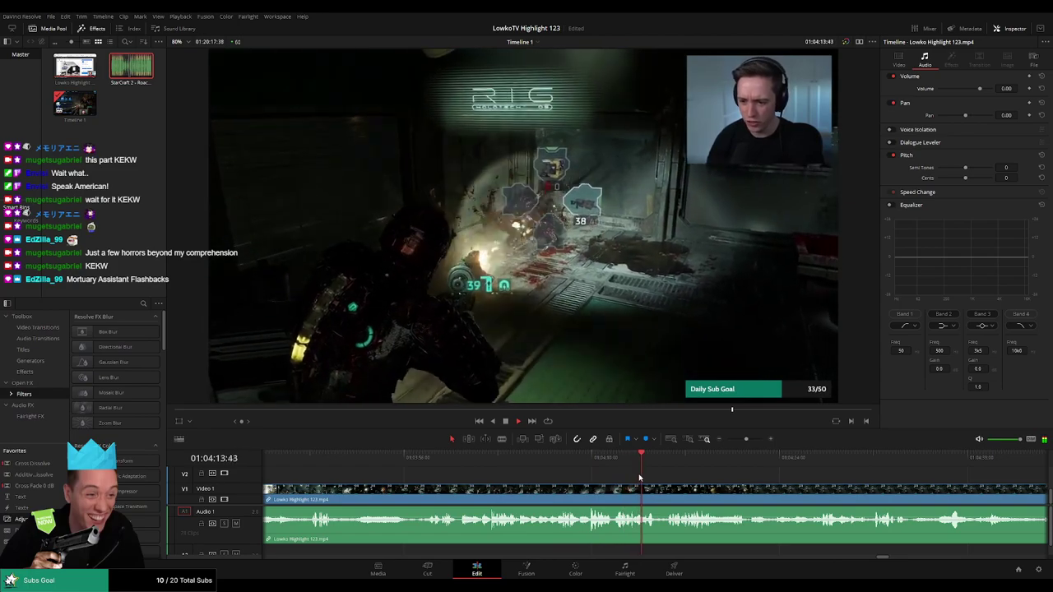
scroll(674, 479, right, 2)
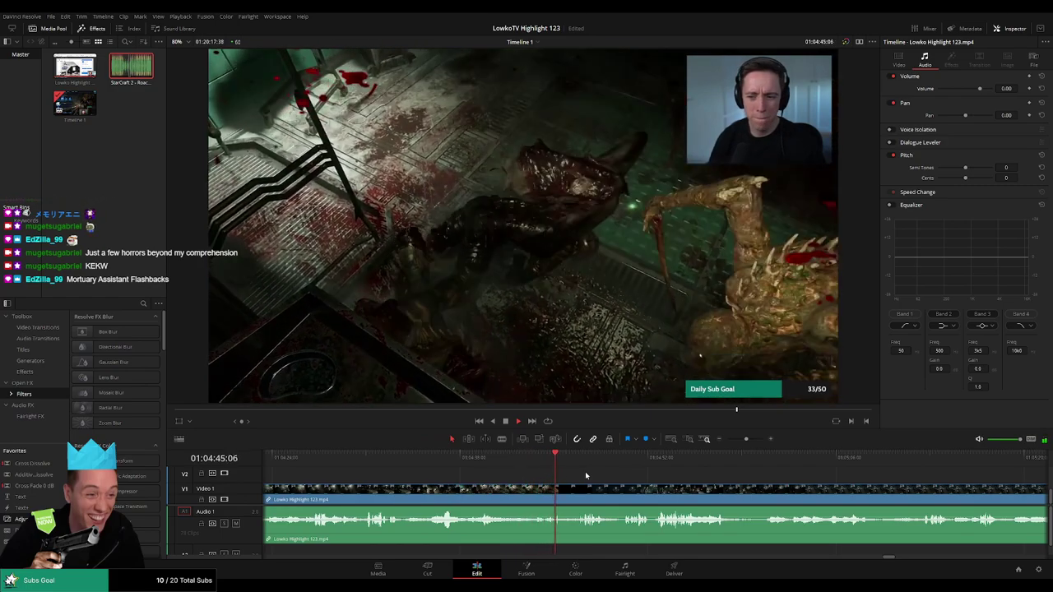
scroll(623, 483, up, 1)
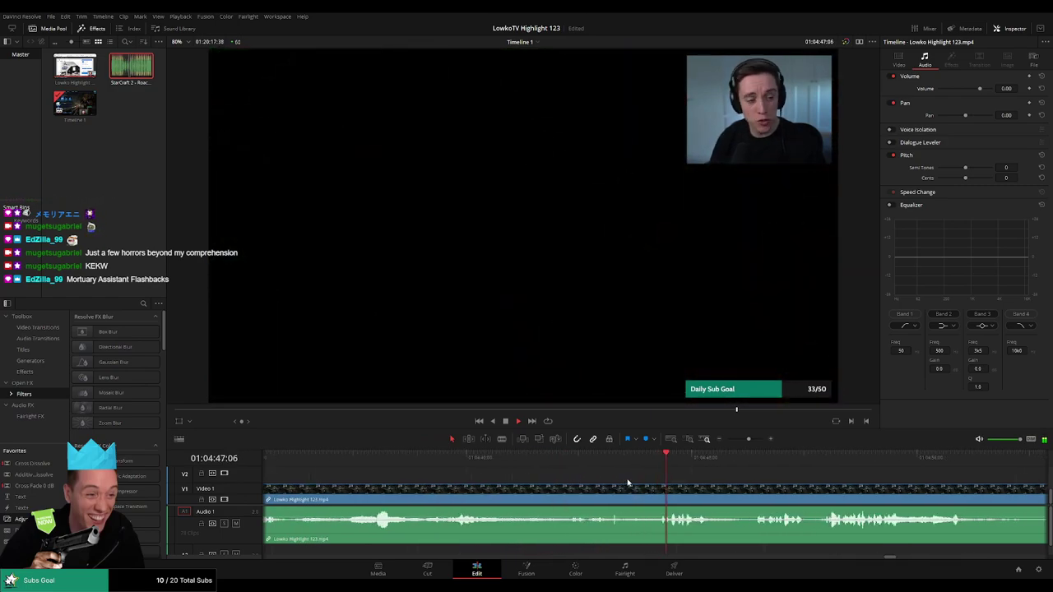
scroll(556, 466, right, 3)
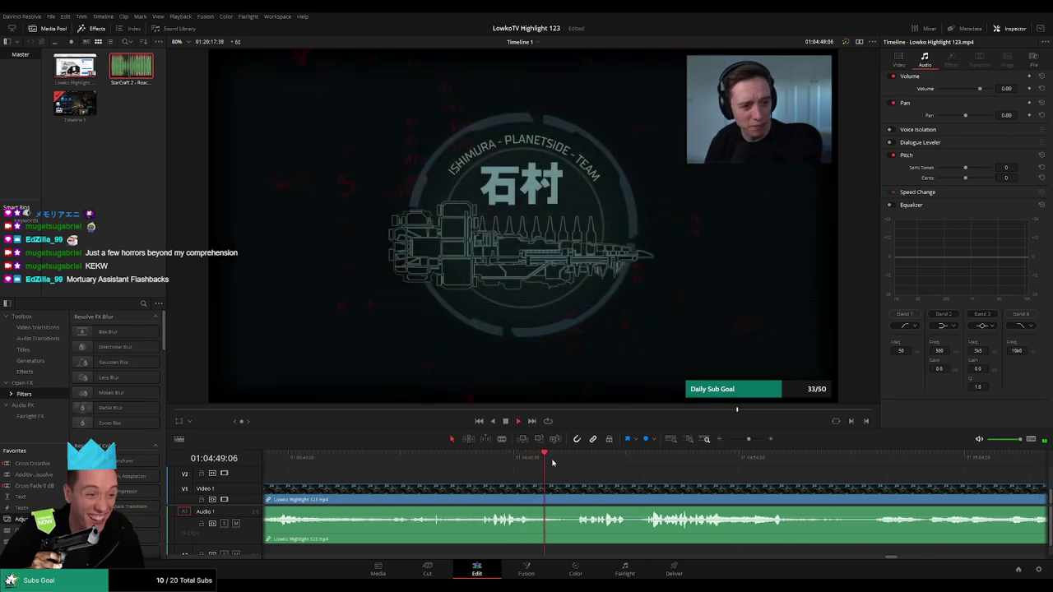
Blade the stream clip at the playhead, select the earlier piece, then deselect.
scroll(578, 475, right, 2)
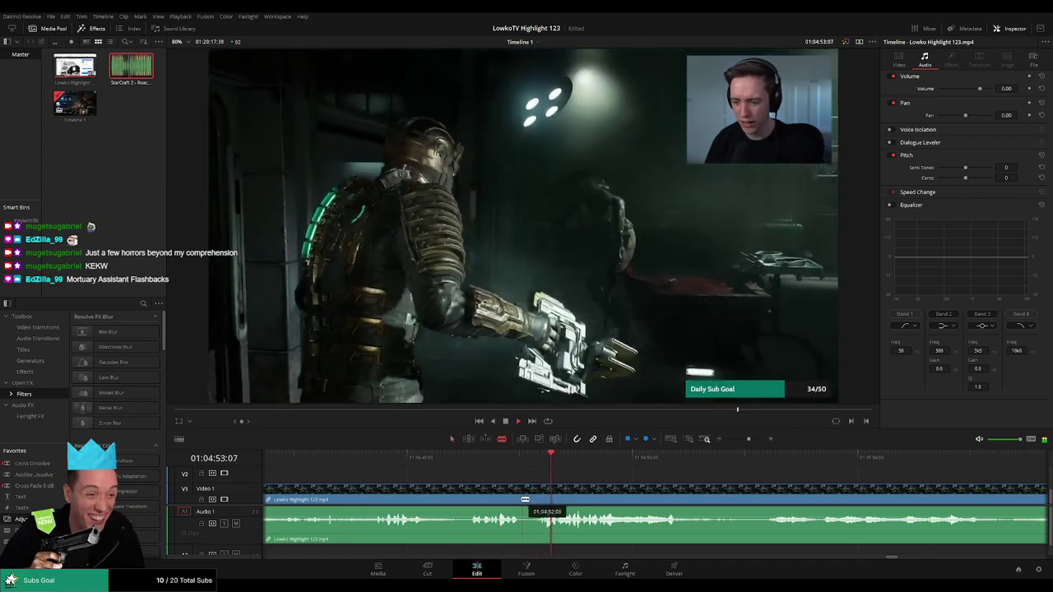
key(b)
click(521, 500)
key(a)
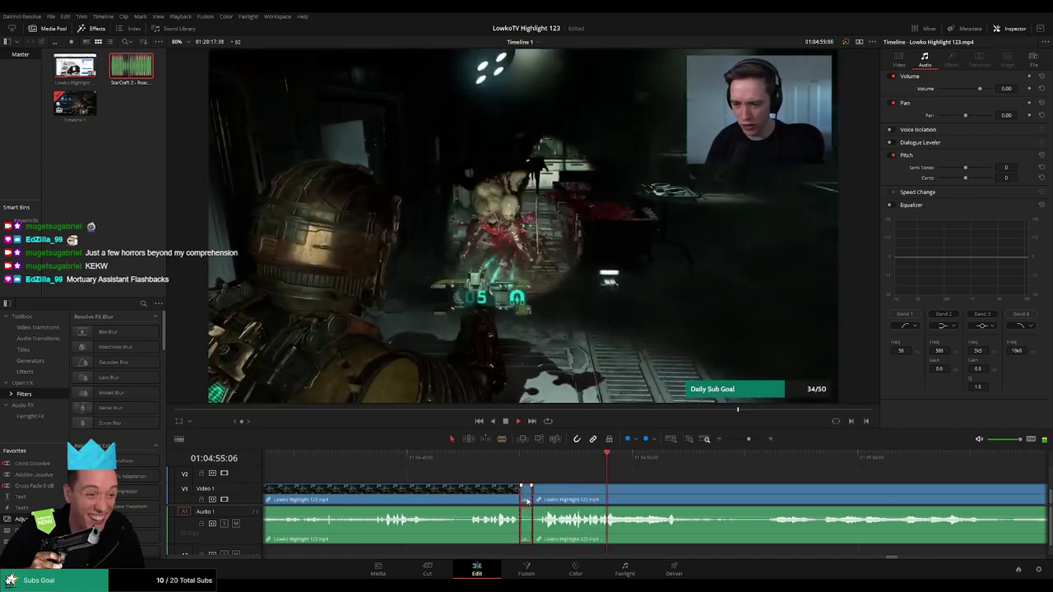
click(518, 499)
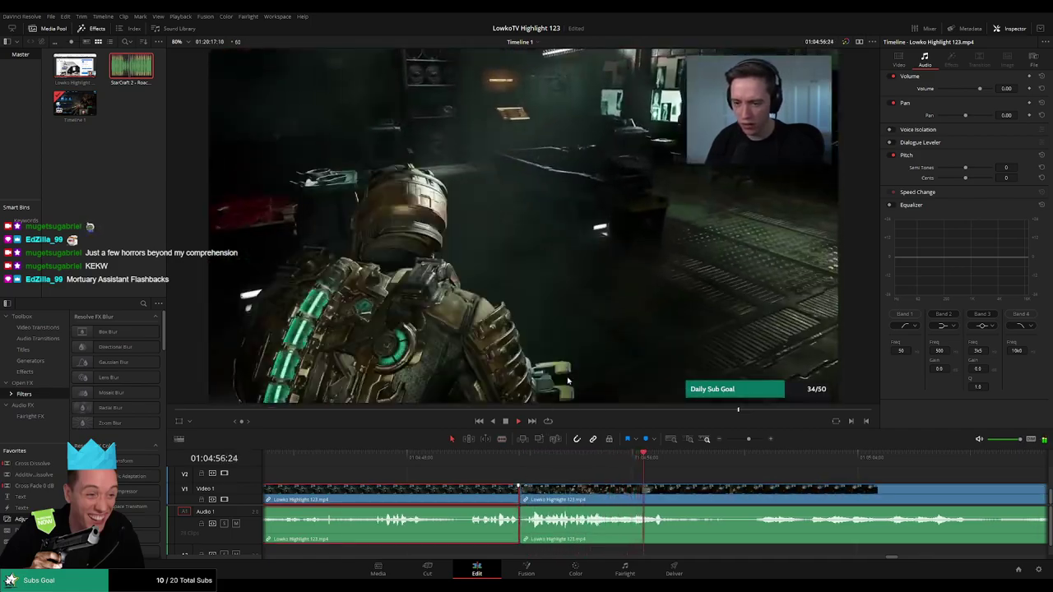
click(760, 472)
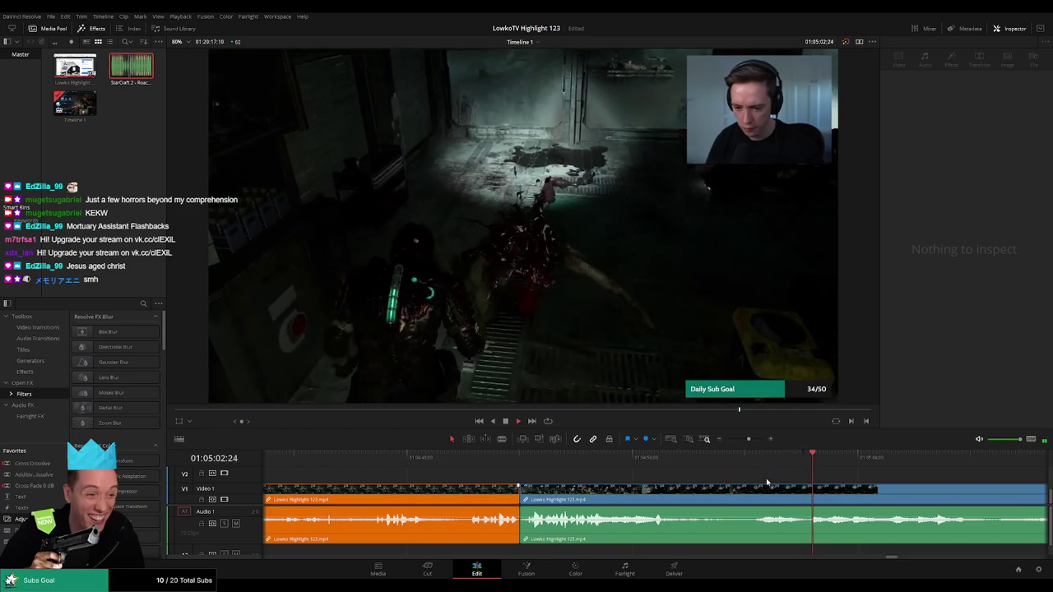
Scroll along the timeline to follow playback toward about 1:05:38.
scroll(724, 485, down, 2)
scroll(698, 492, up, 1)
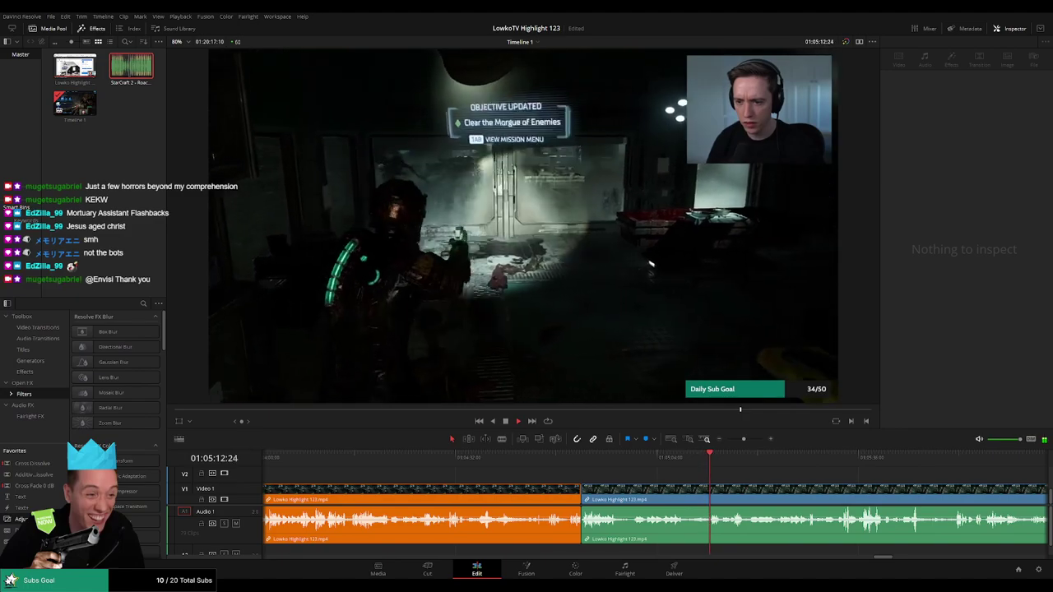
scroll(651, 478, right, 2)
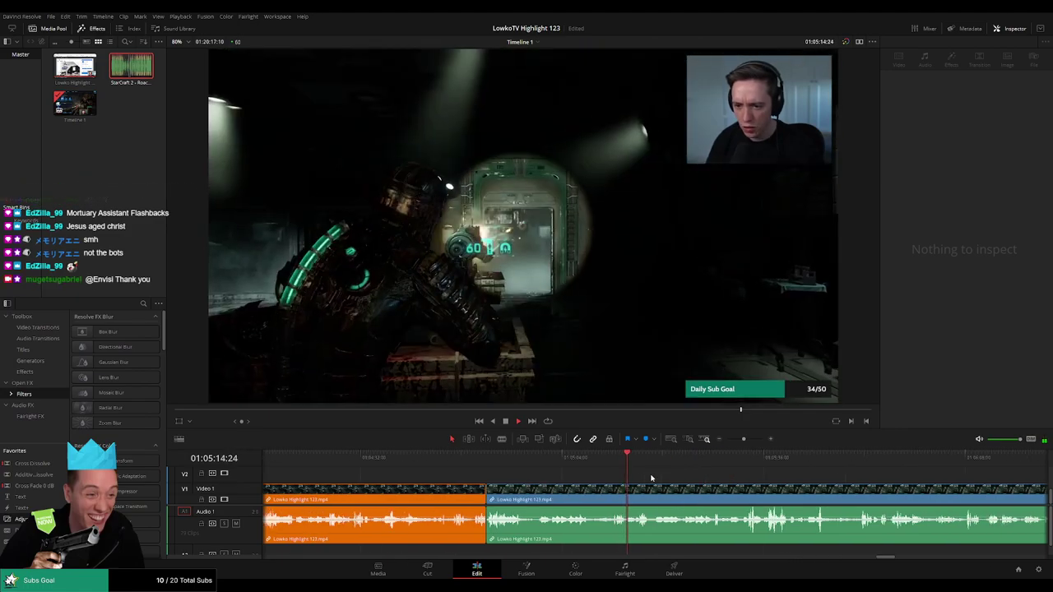
scroll(612, 481, right, 1)
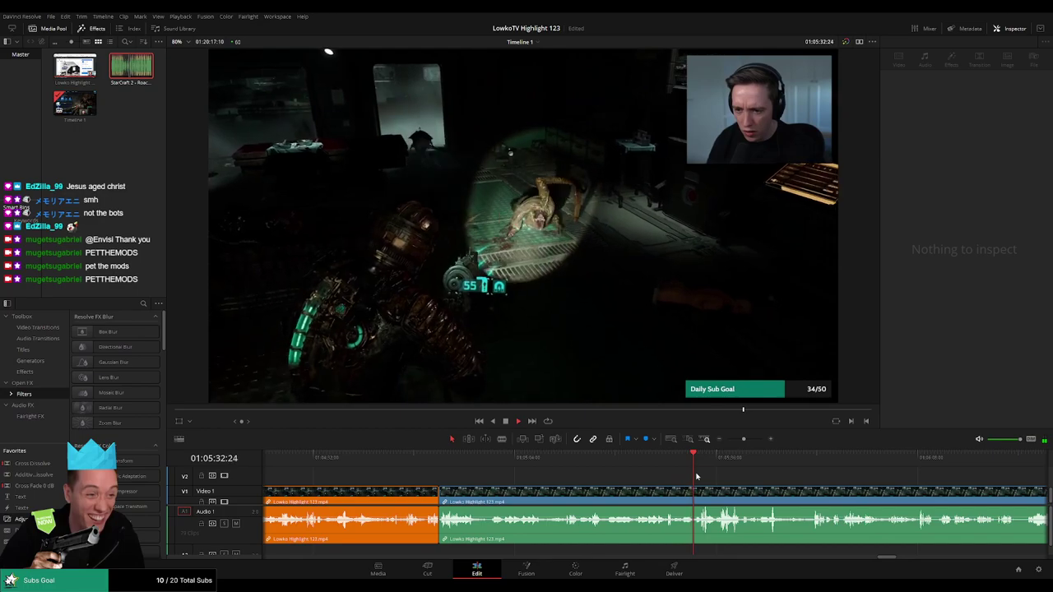
scroll(696, 476, right, 1)
scroll(675, 477, right, 3)
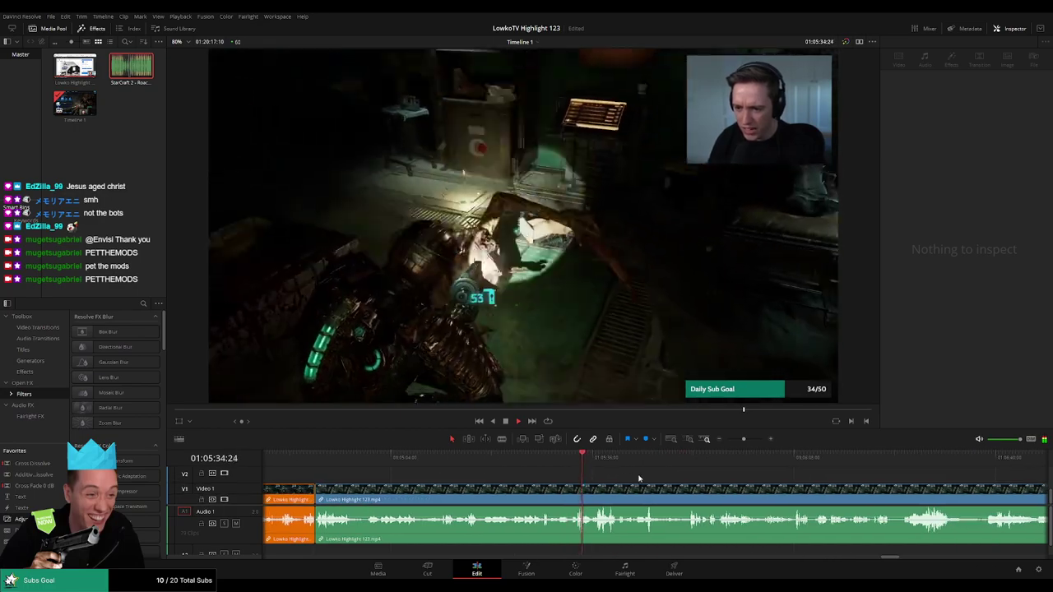
scroll(638, 478, right, 1)
scroll(658, 477, right, 1)
scroll(699, 477, right, 1)
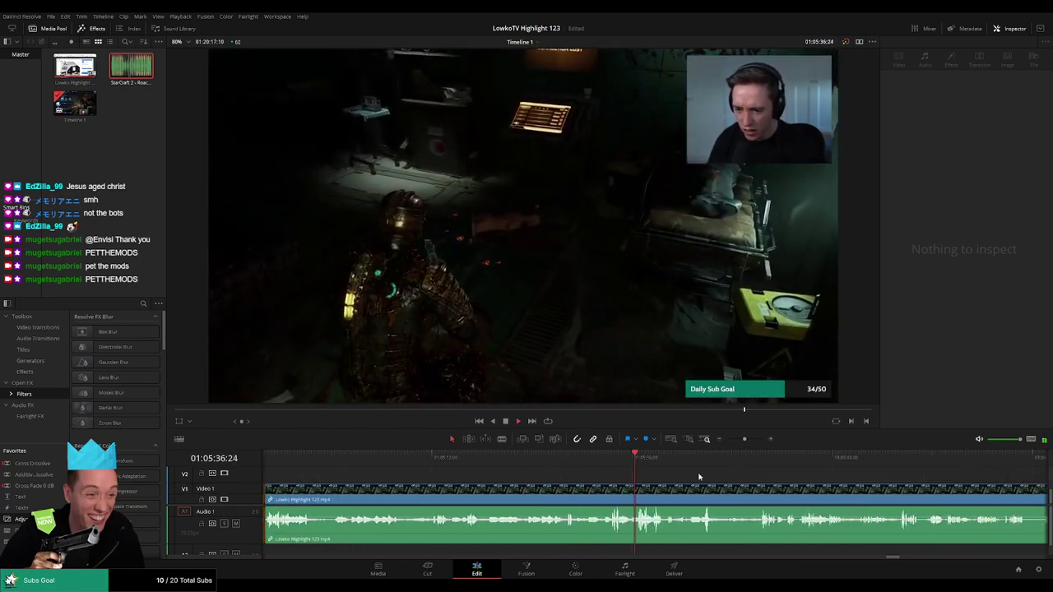
scroll(589, 468, right, 3)
click(589, 468)
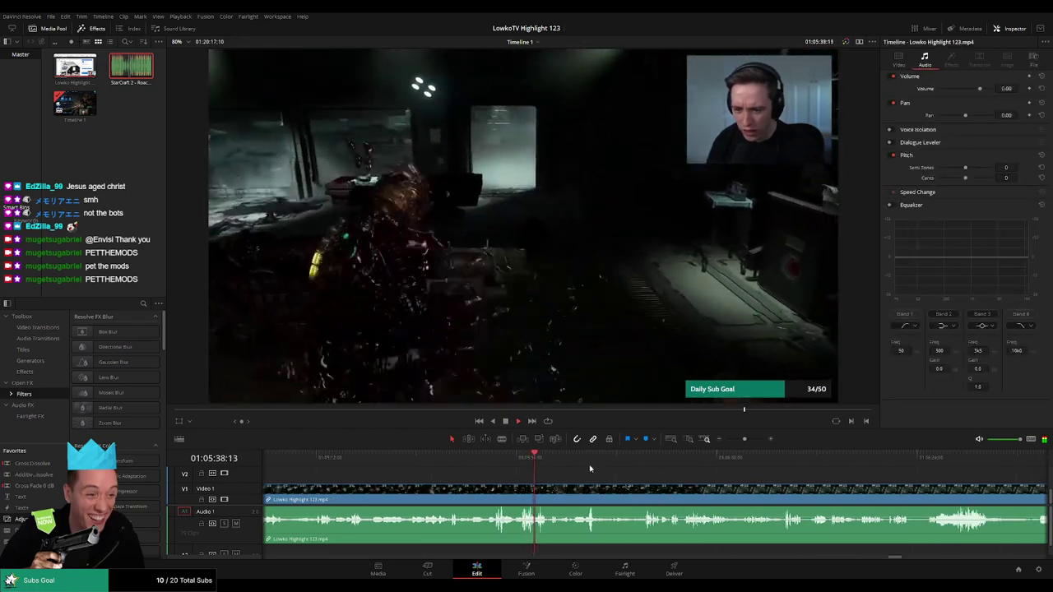
scroll(553, 480, right, 2)
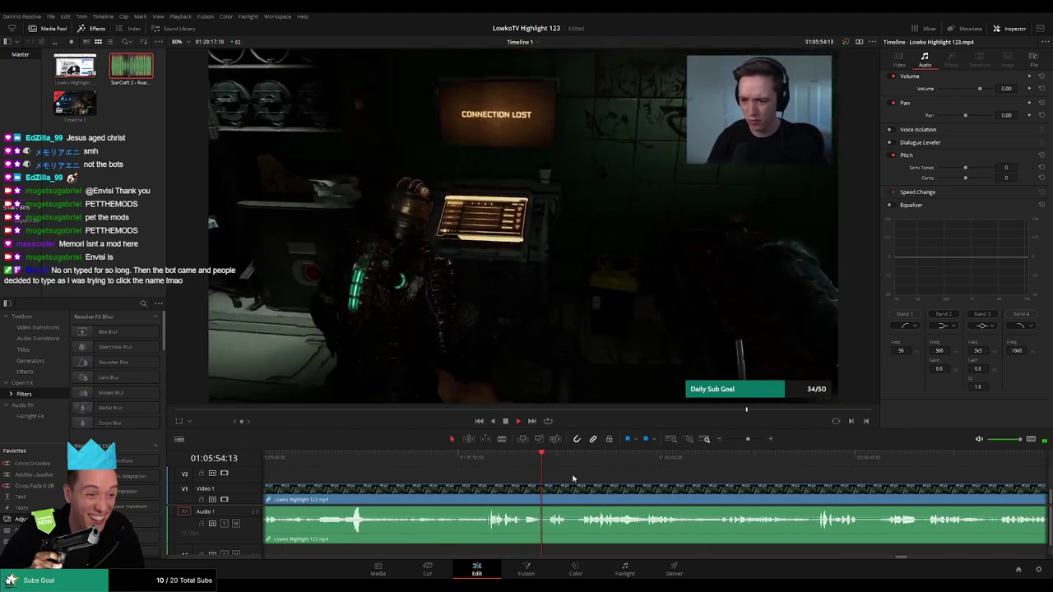
key(space)
key(b)
click(570, 494)
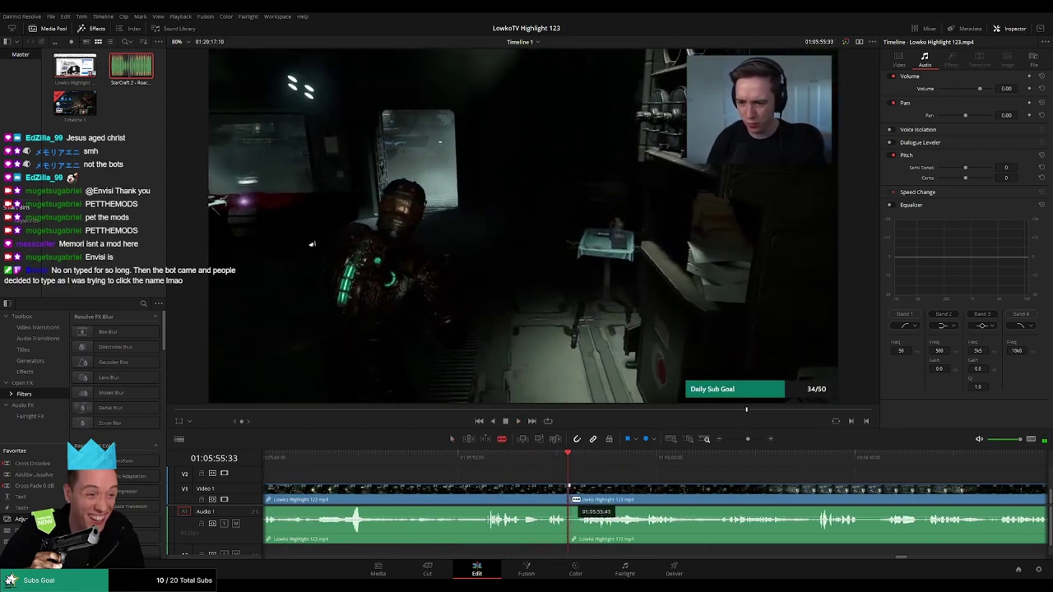
key(space)
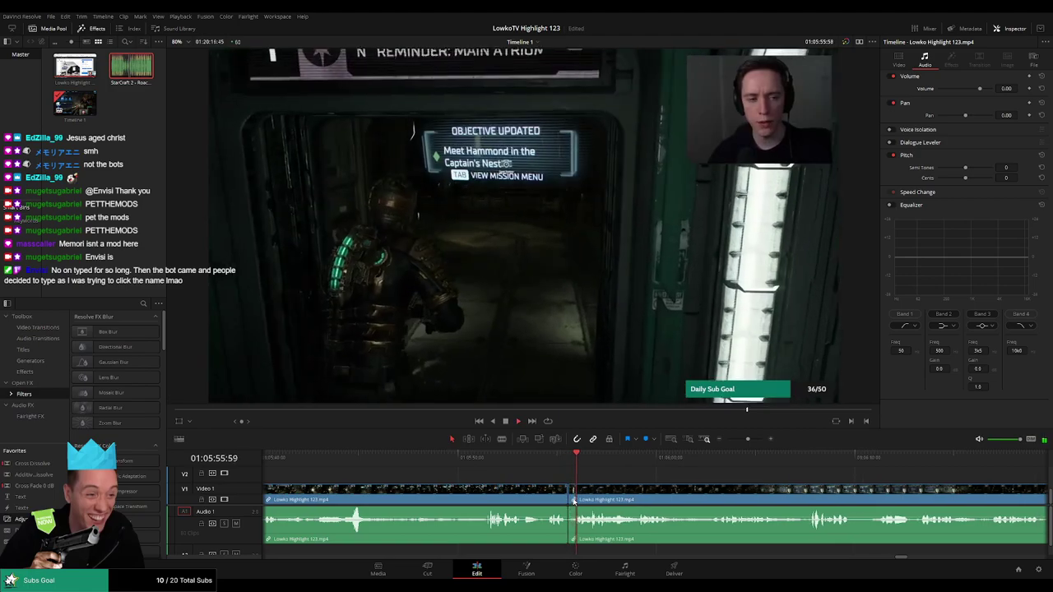
key(ctrl+b)
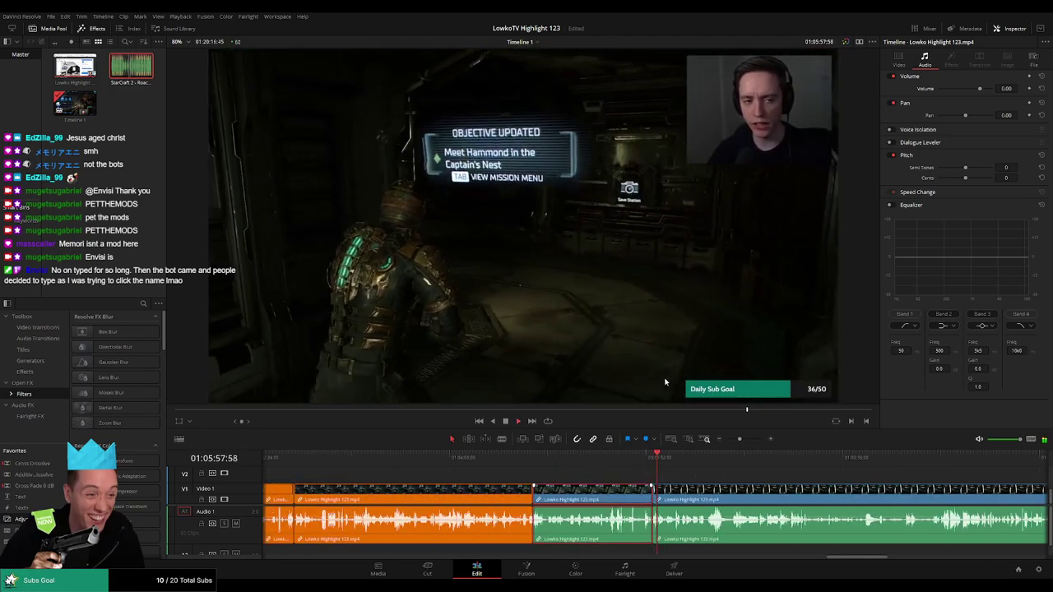
click(732, 476)
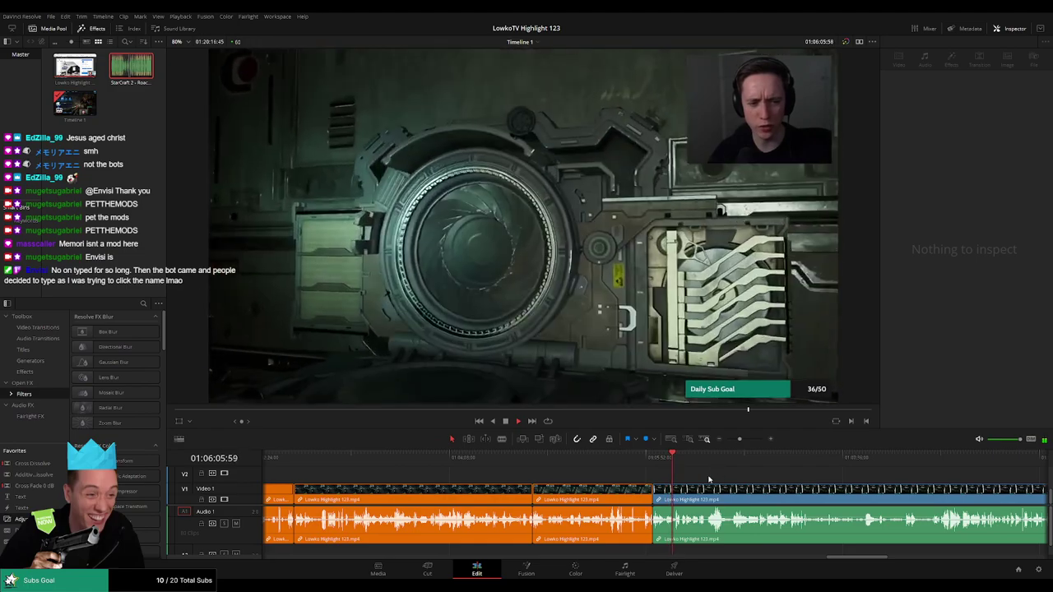
scroll(593, 463, up, 2)
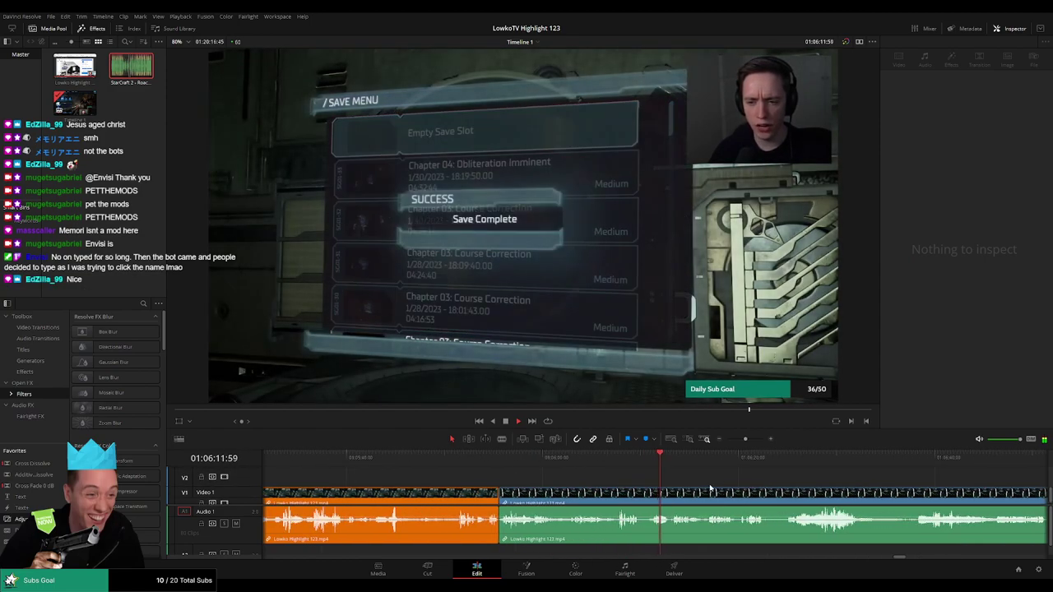
scroll(599, 482, down, 3)
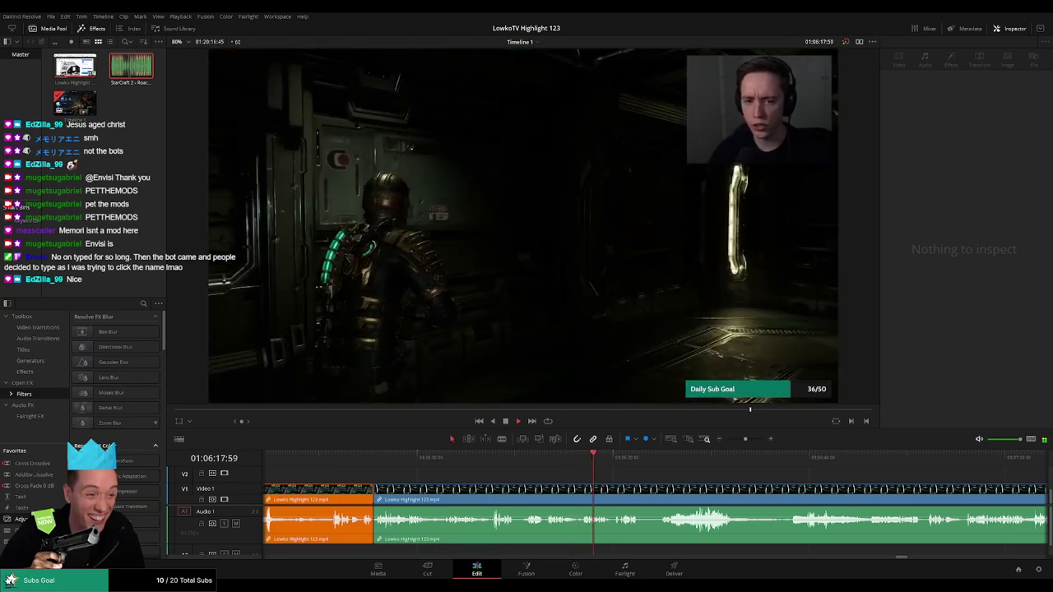
scroll(626, 470, down, 5)
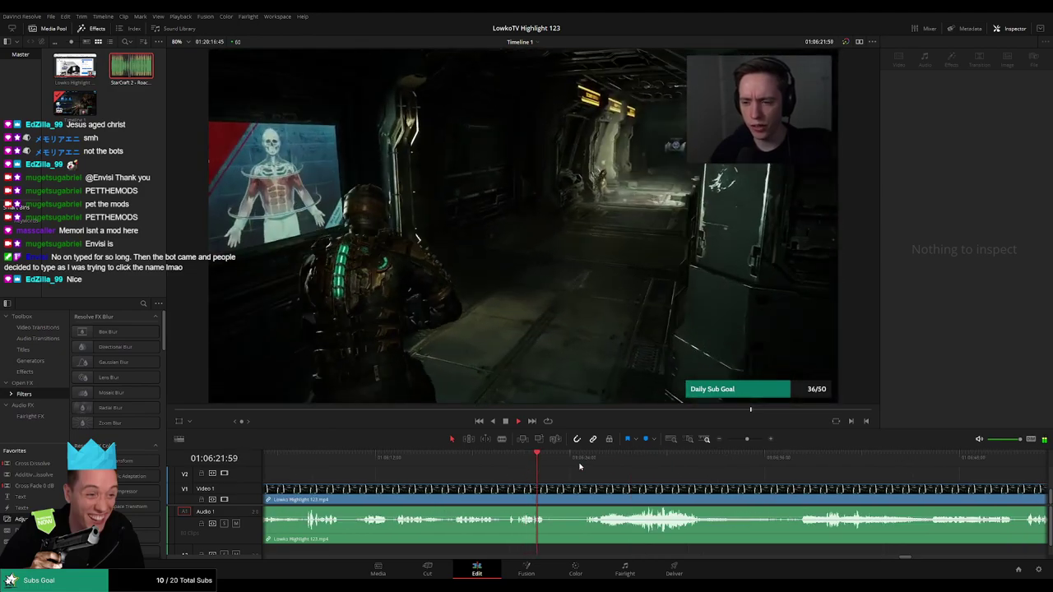
Split the clip at the playhead and delete the short dead piece, closing the gap.
key(b)
click(559, 499)
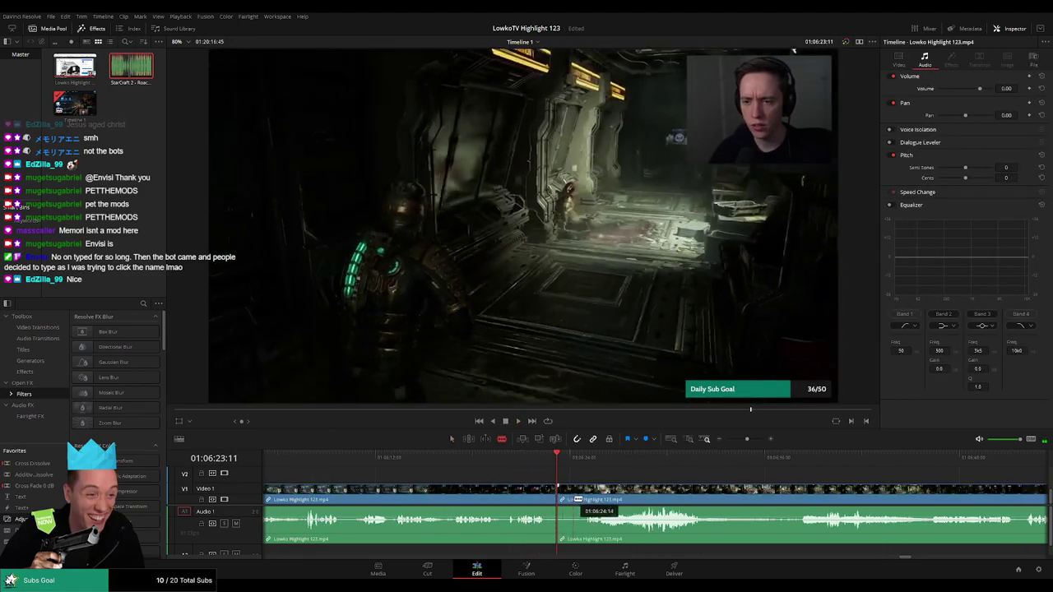
key(Delete)
key(space)
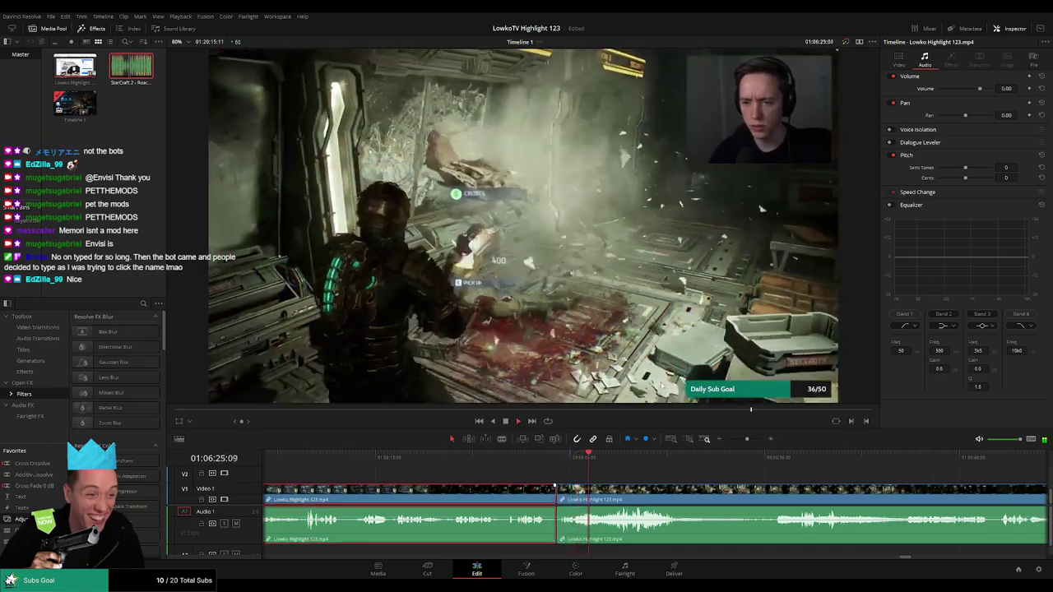
click(682, 472)
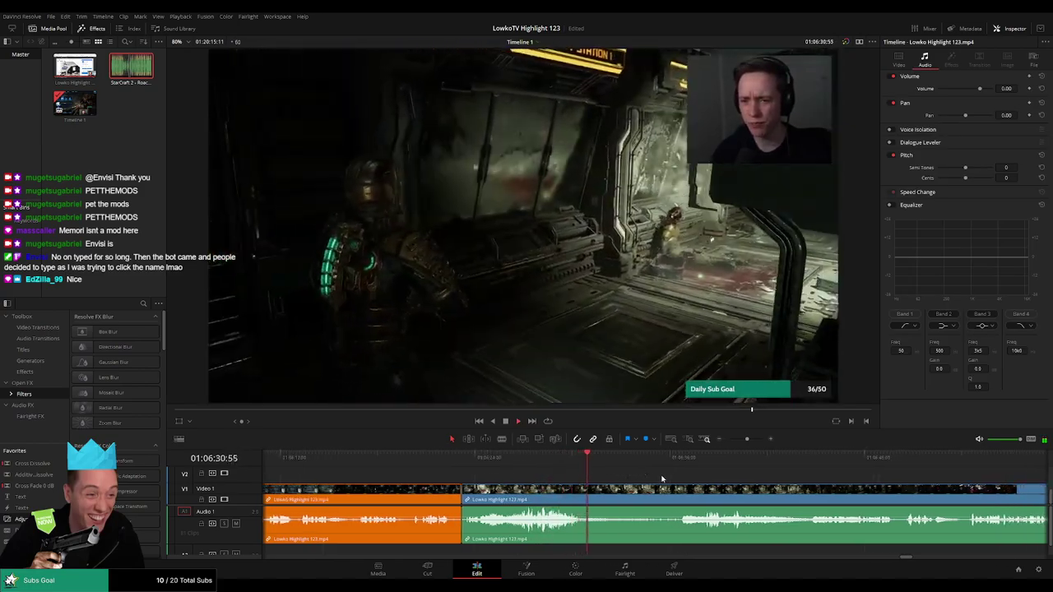
Jump ahead and blade two more cuts around the next dull section.
drag(631, 463, 674, 463)
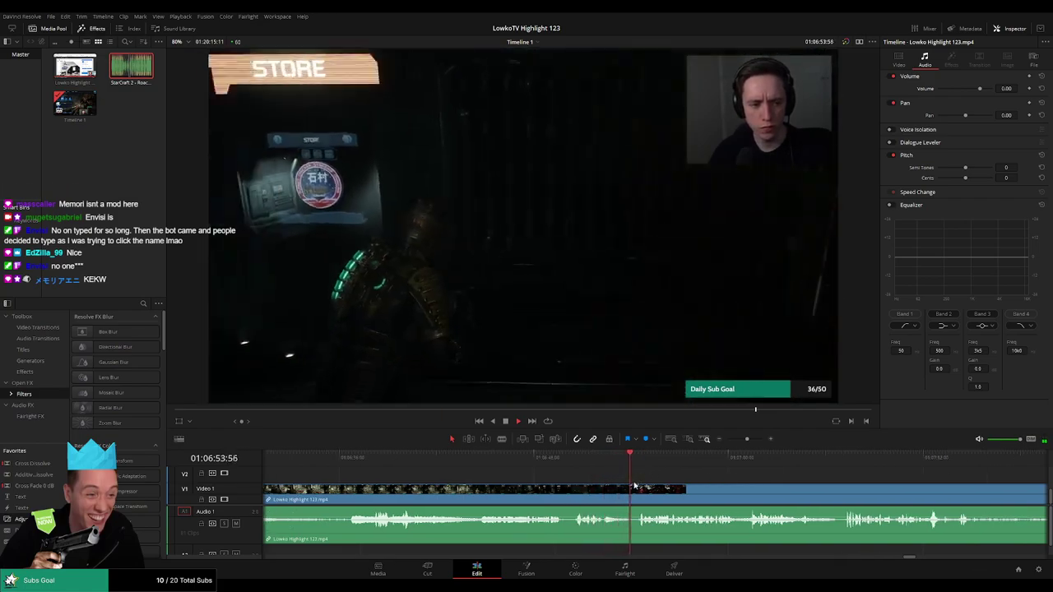
key(b)
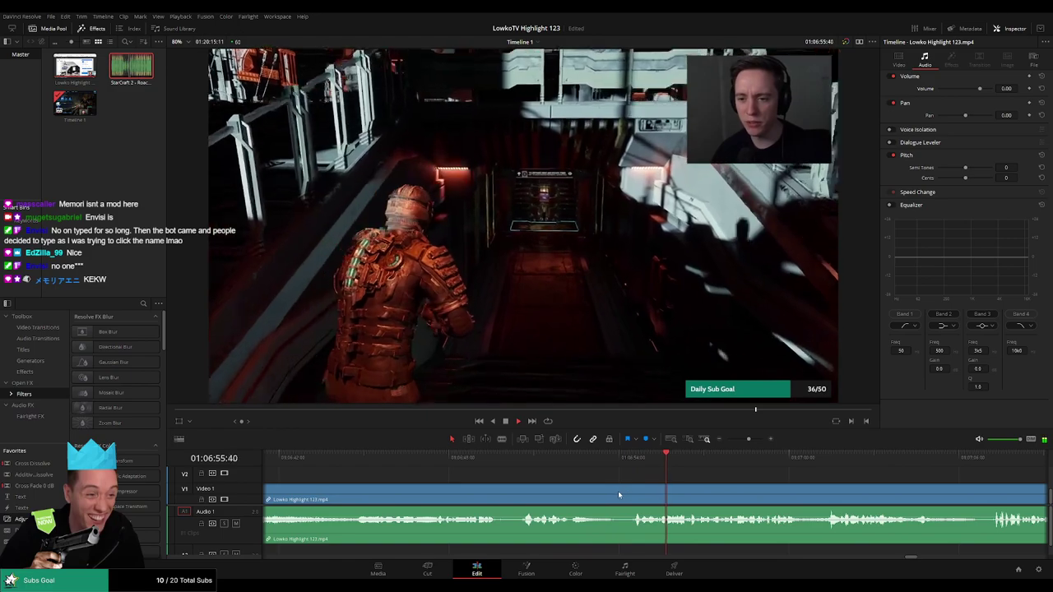
click(618, 491)
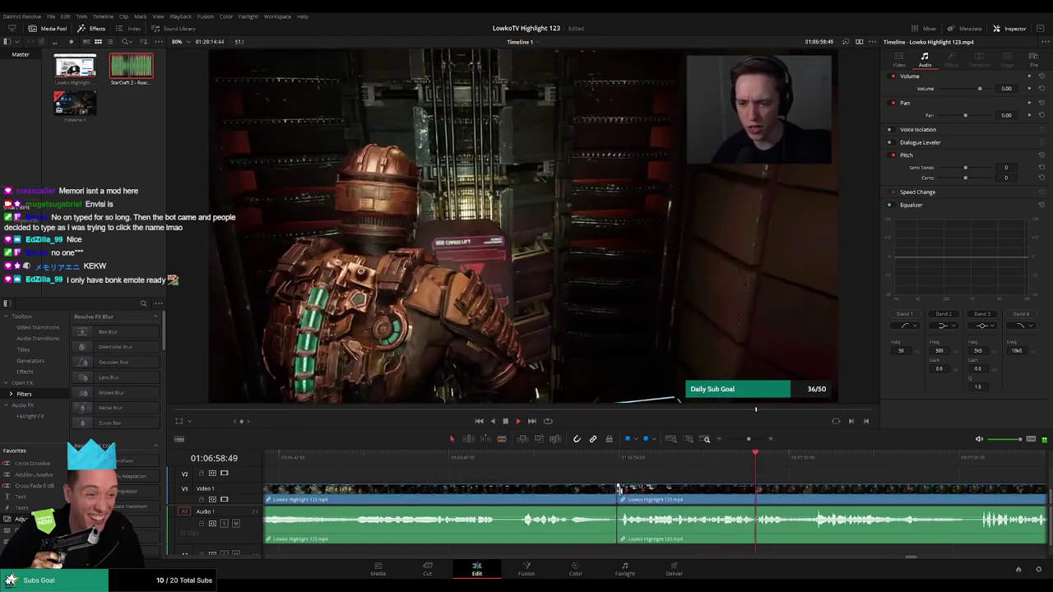
click(578, 492)
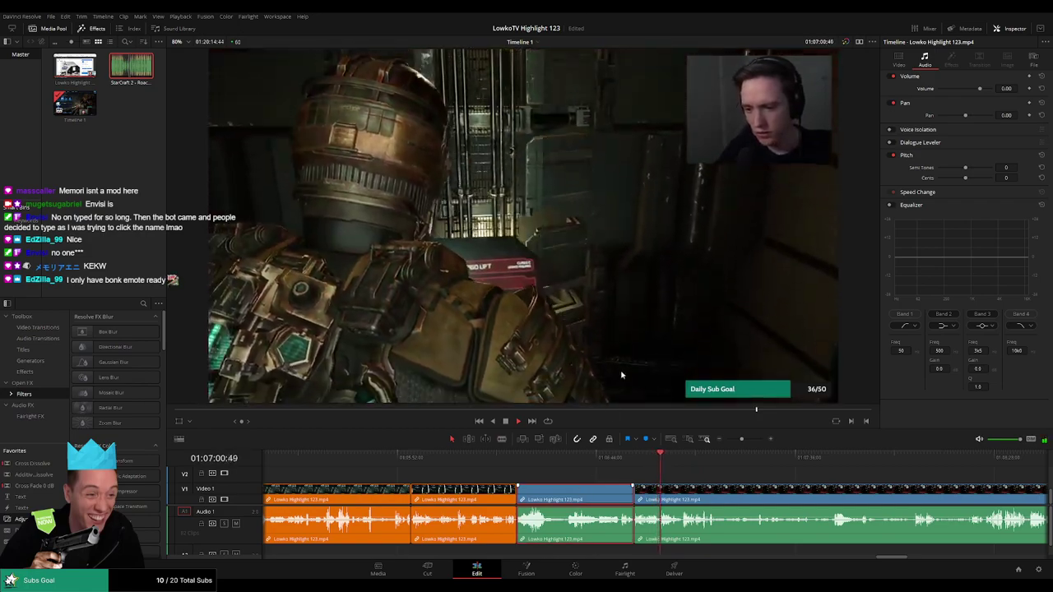
click(727, 483)
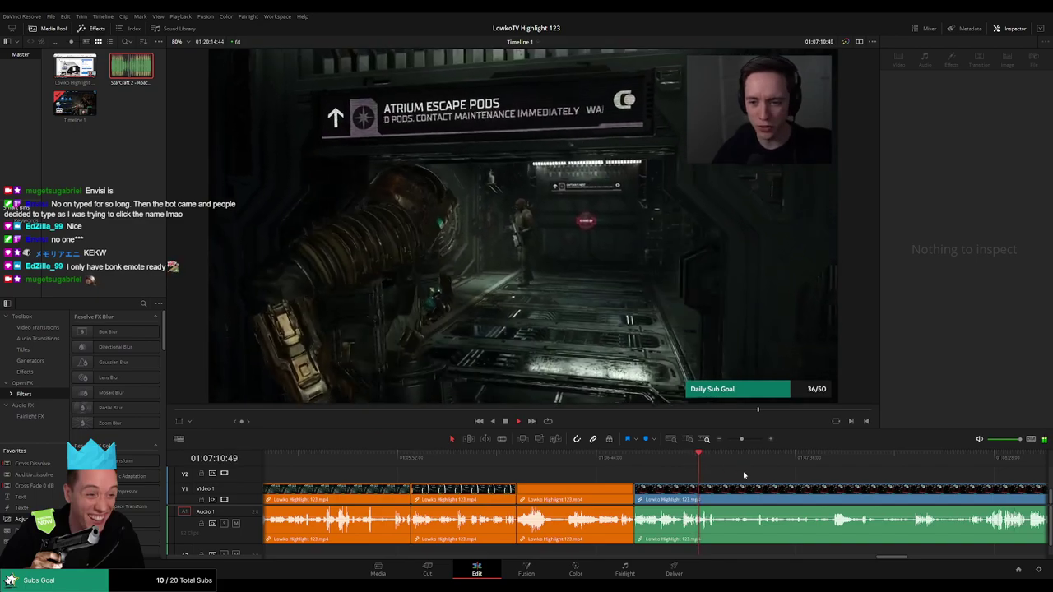
scroll(719, 474, up, 3)
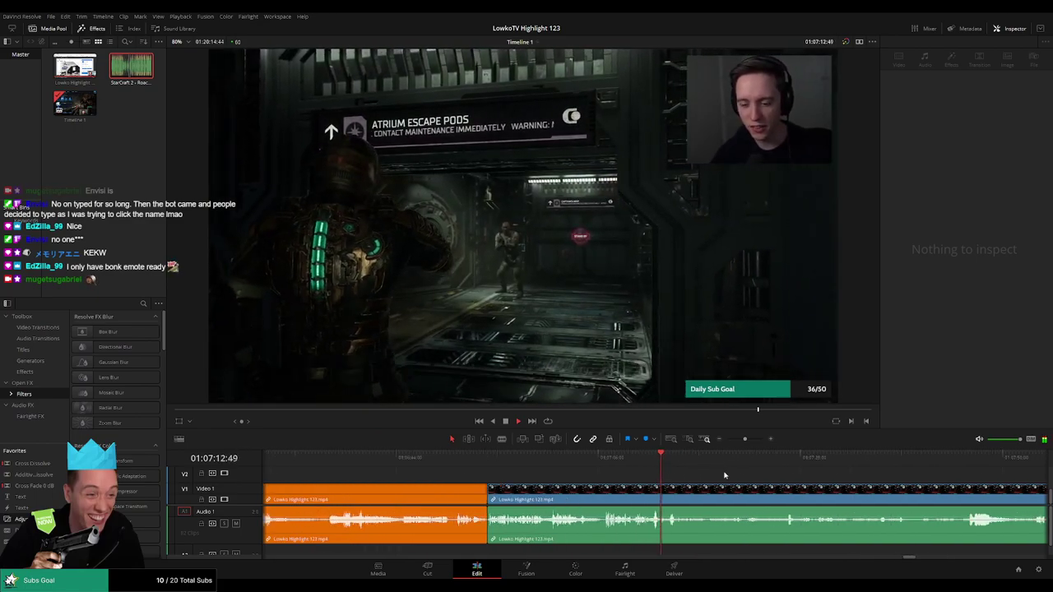
scroll(566, 474, right, 2)
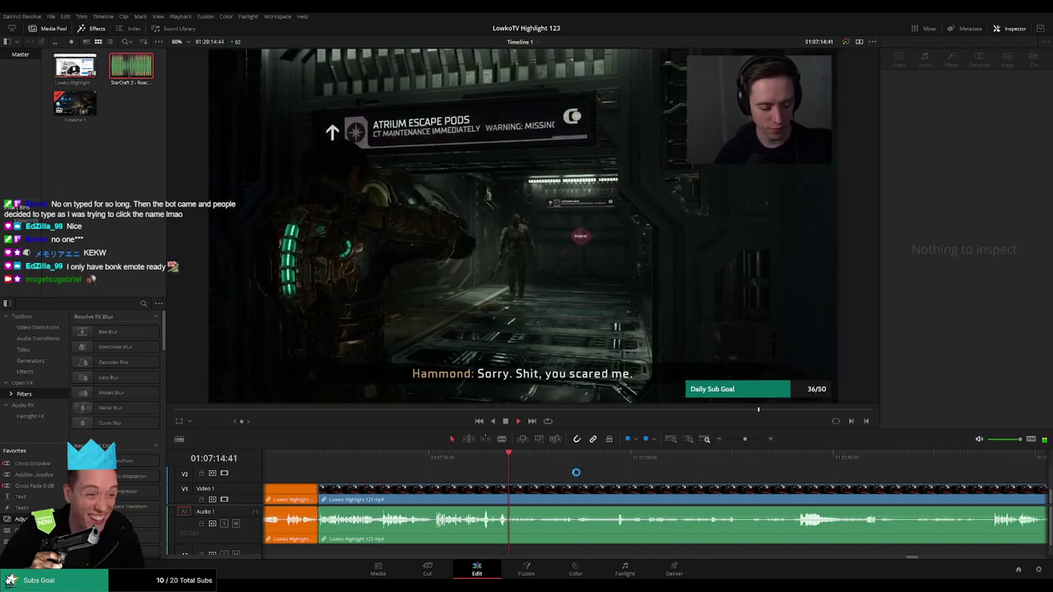
click(543, 518)
click(503, 463)
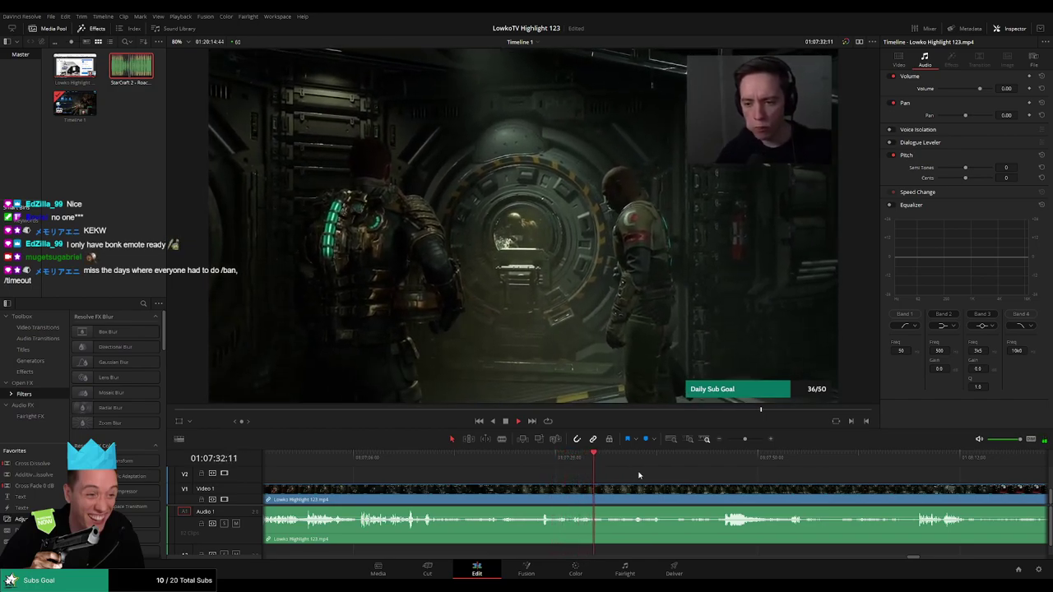
scroll(638, 475, right, 3)
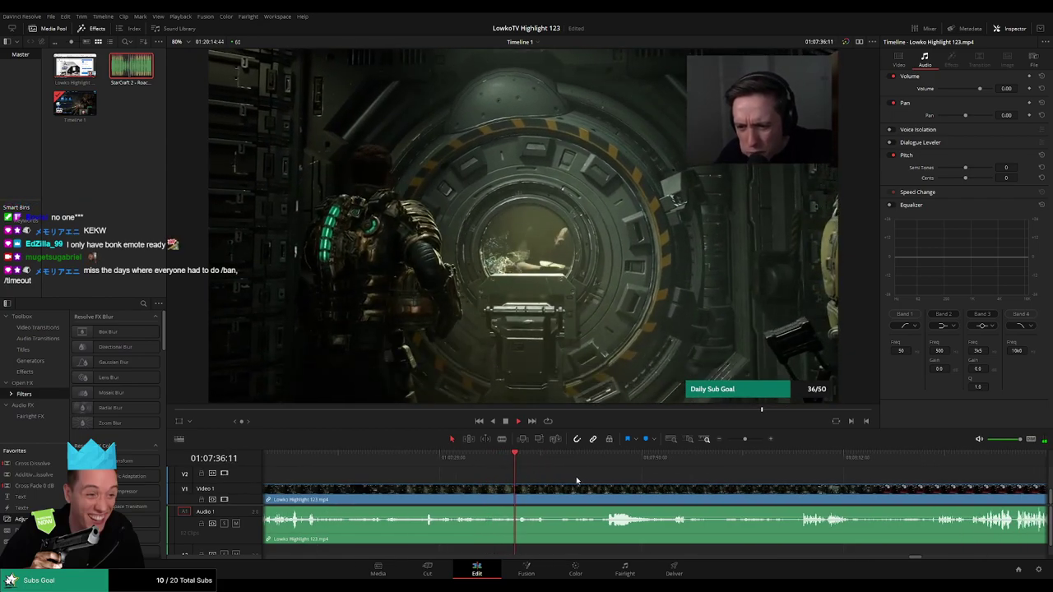
scroll(613, 477, left, 2)
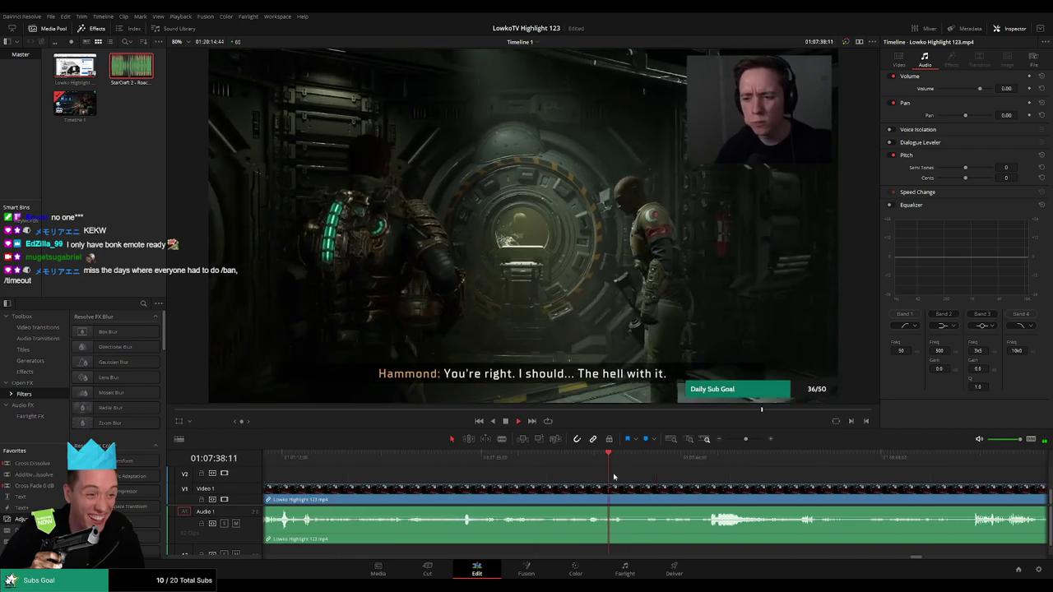
scroll(609, 475, right, 2)
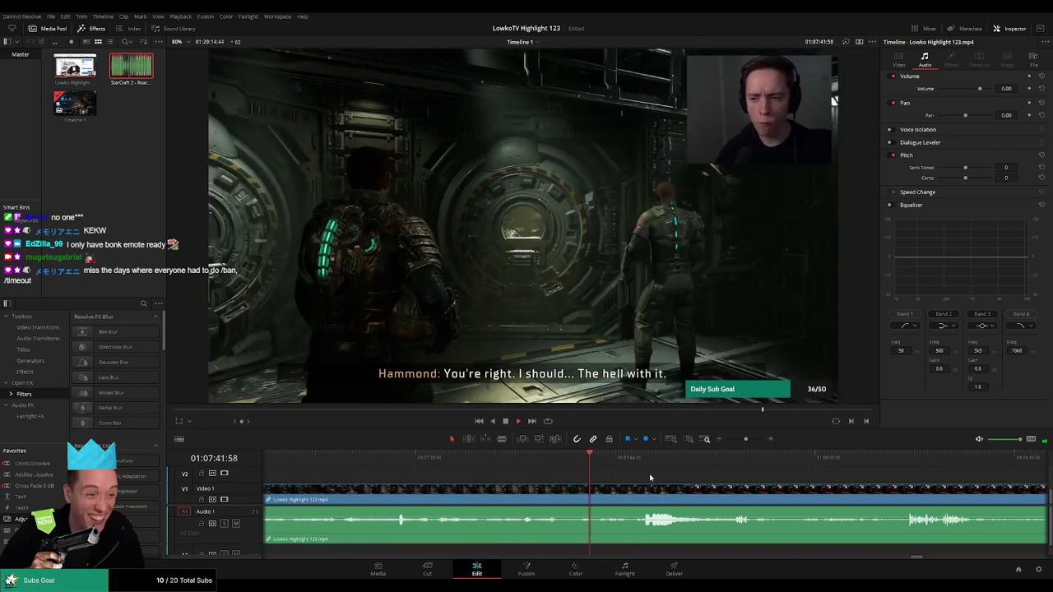
scroll(572, 474, right, 4)
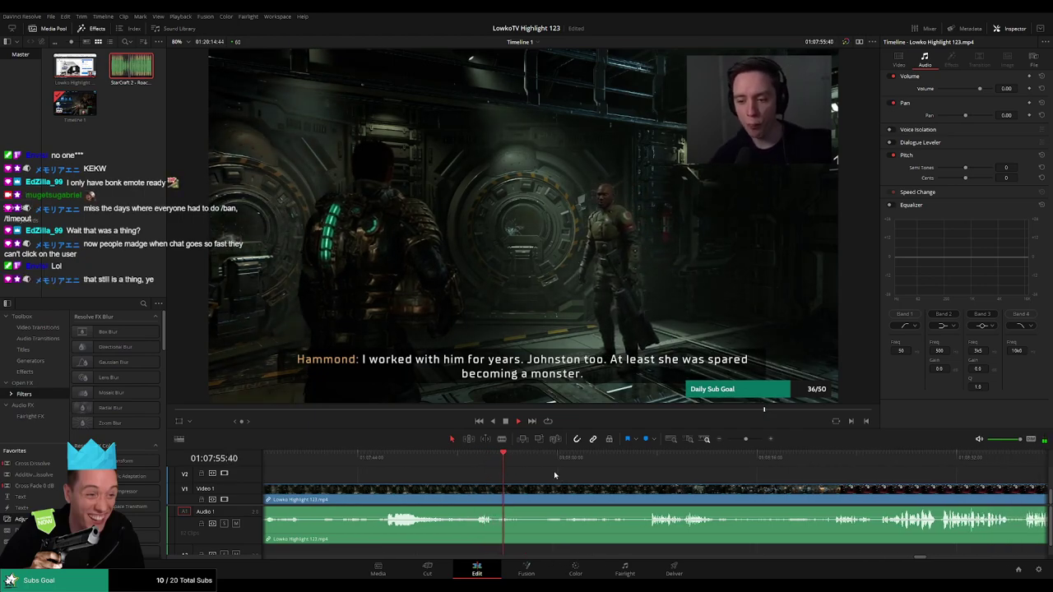
Split the VOD just before 01:08:00 and trim a few frames off the next piece's start.
key(b)
click(529, 510)
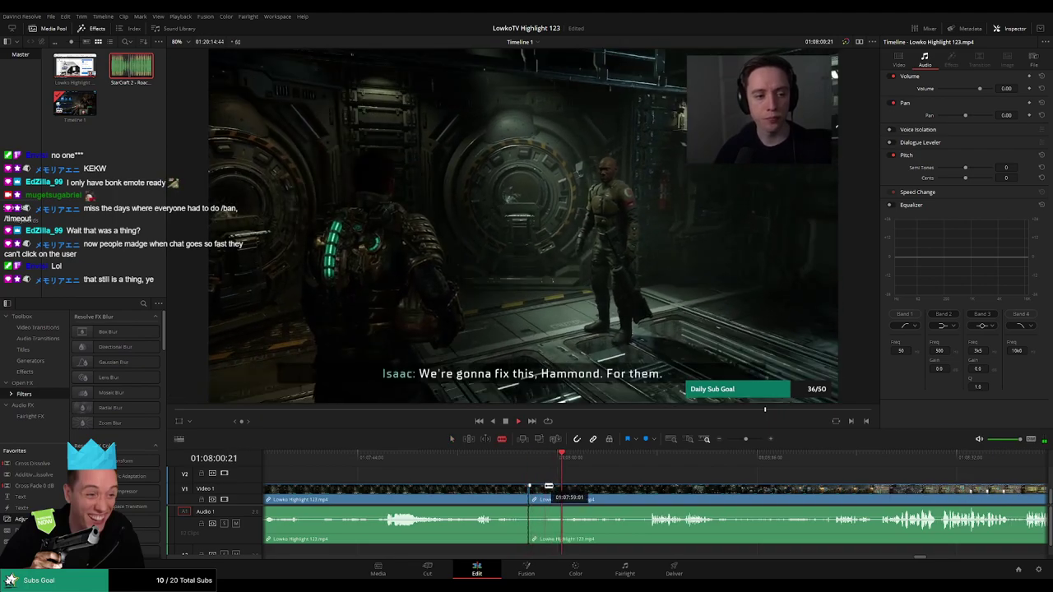
key(a)
mouse_move(530, 493)
mouse_down()
mouse_move(540, 494)
mouse_move(530, 494)
mouse_up()
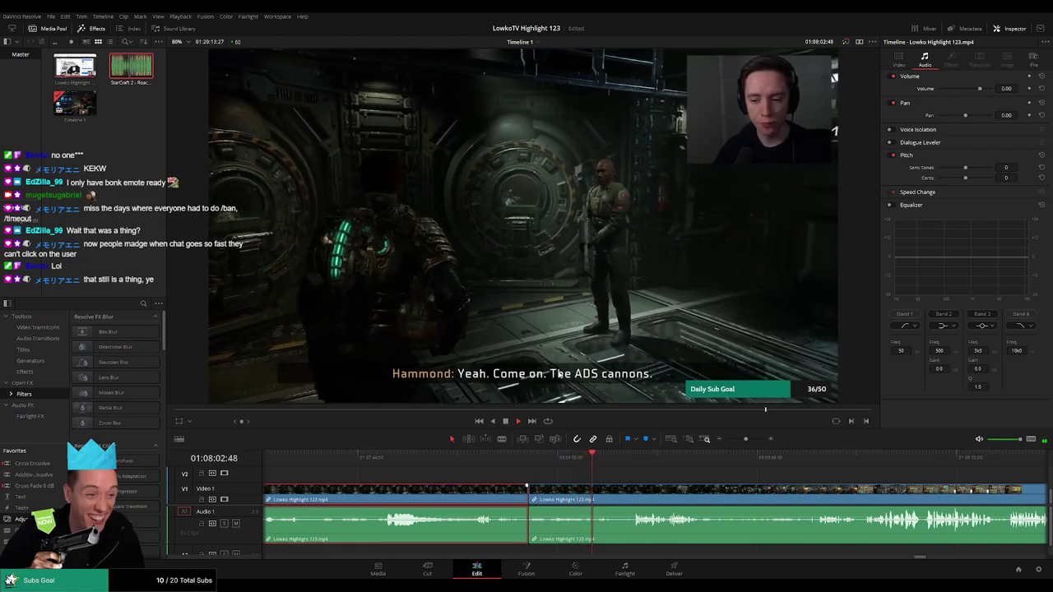
click(641, 476)
Move playback to 01:08:24:03 and blade the clip there.
scroll(610, 470, right, 3)
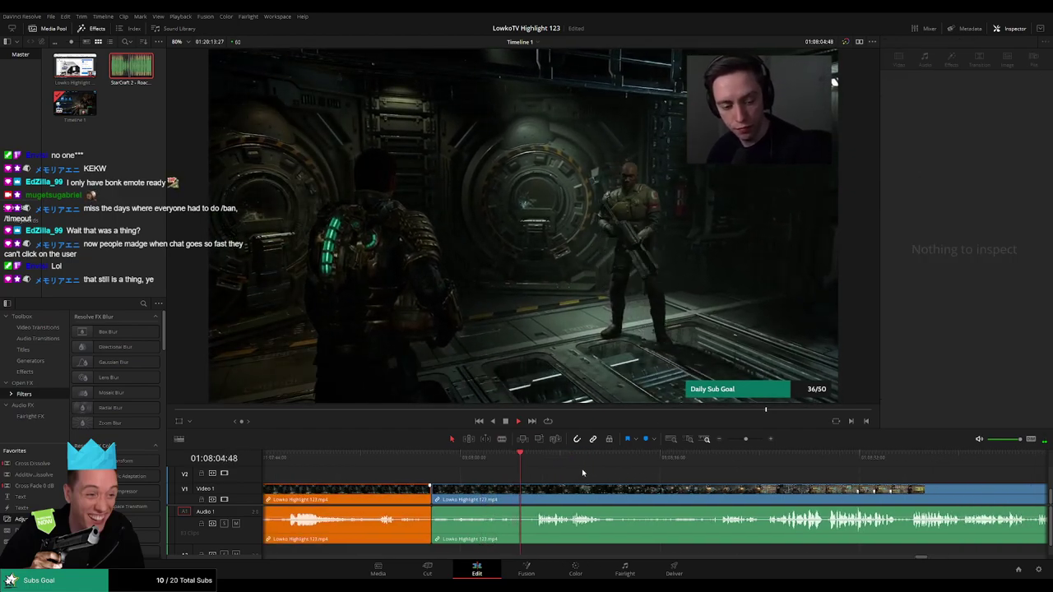
scroll(549, 471, right, 2)
scroll(549, 471, right, 1)
click(555, 473)
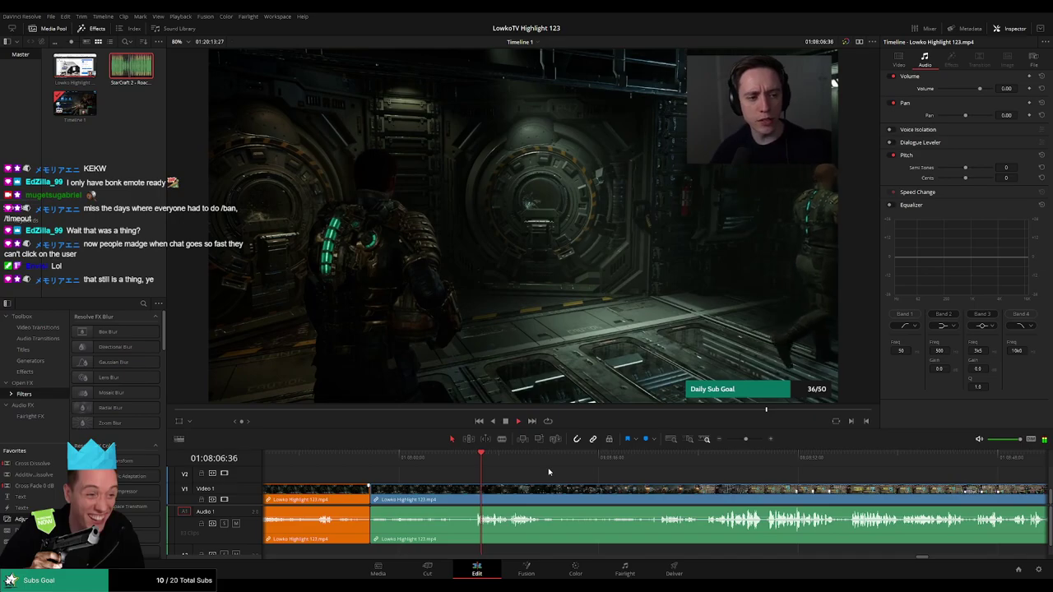
scroll(559, 475, right, 1)
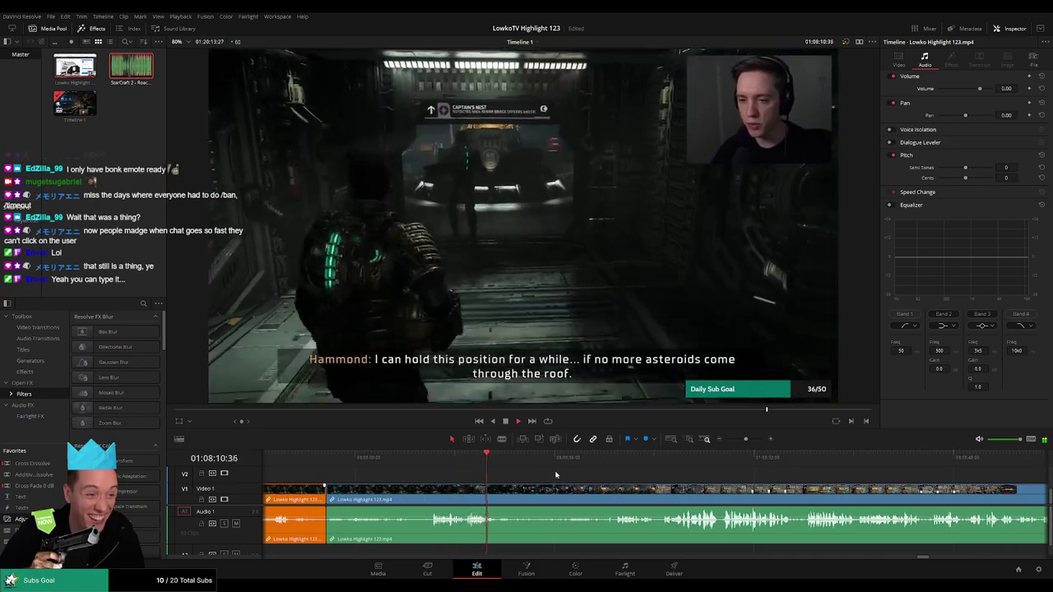
drag(510, 463, 608, 463)
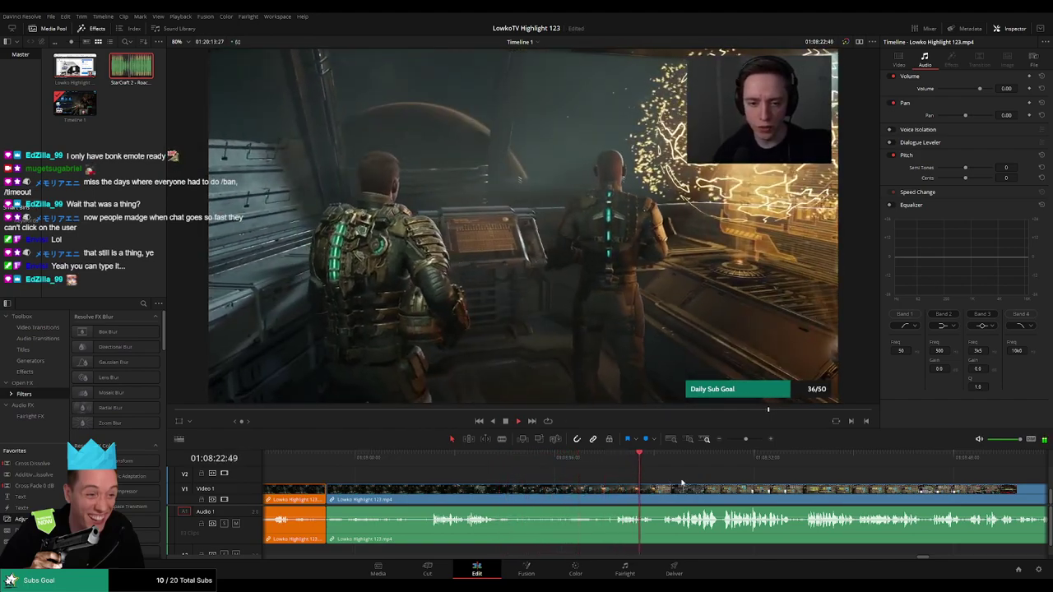
scroll(642, 480, right, 2)
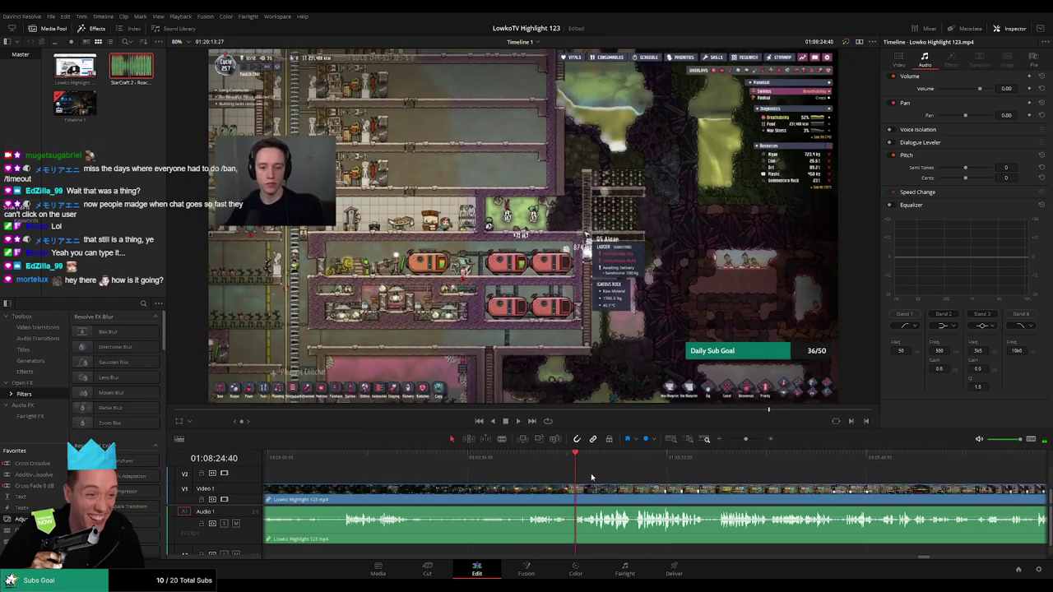
click(610, 461)
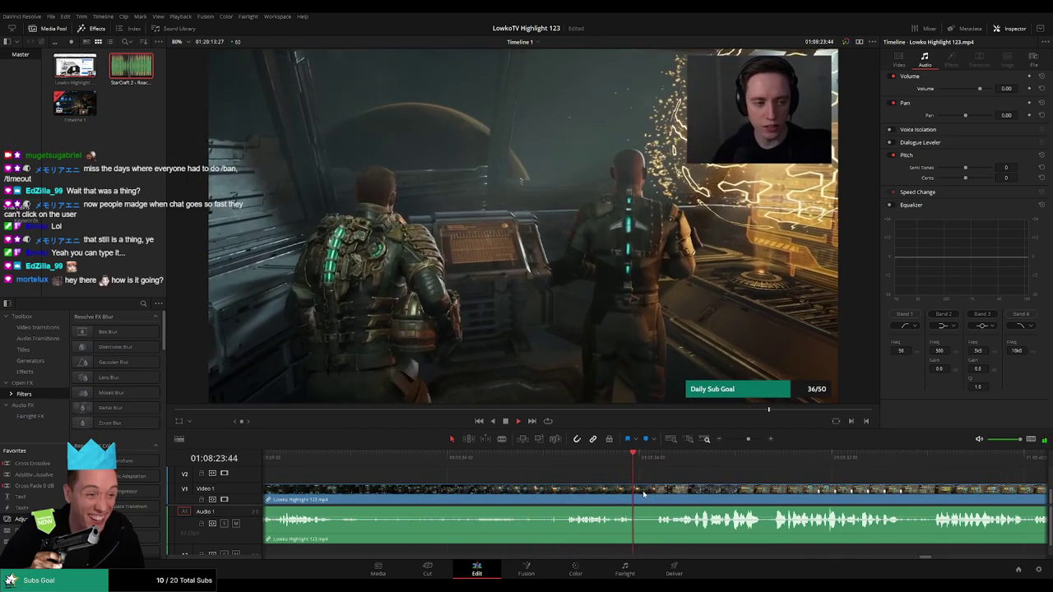
key(space)
key(b)
click(642, 494)
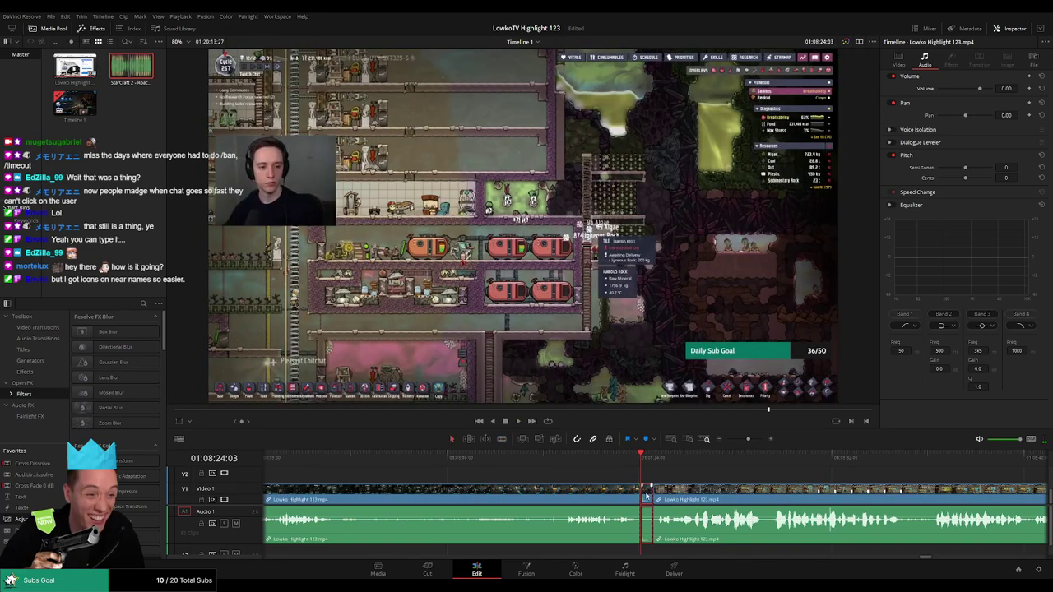
Resume playback, split the stream clip near 1:08:56, and keep the footage playing.
key(space)
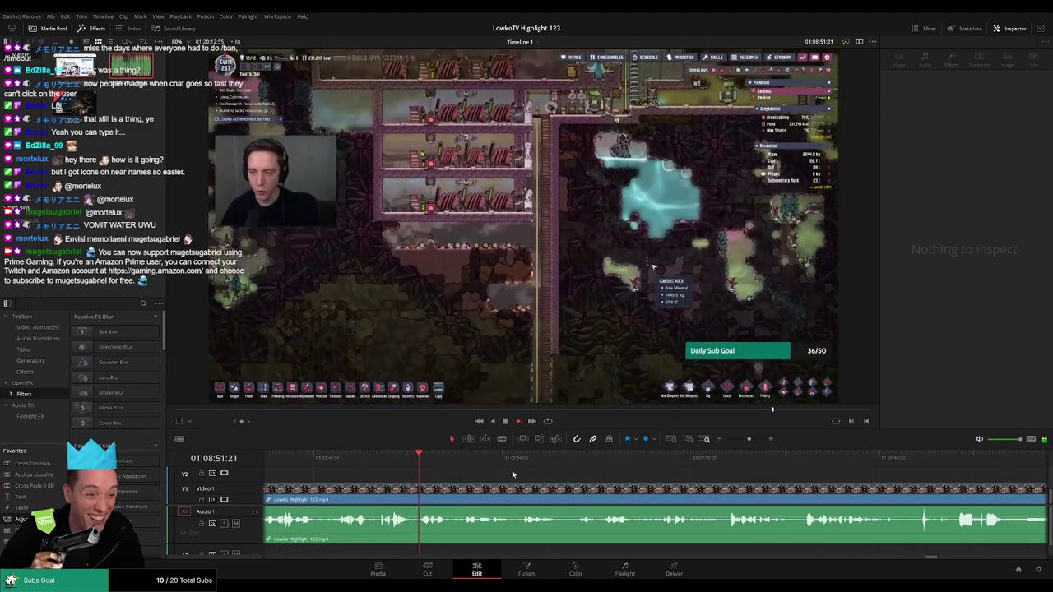
key(ctrl+b)
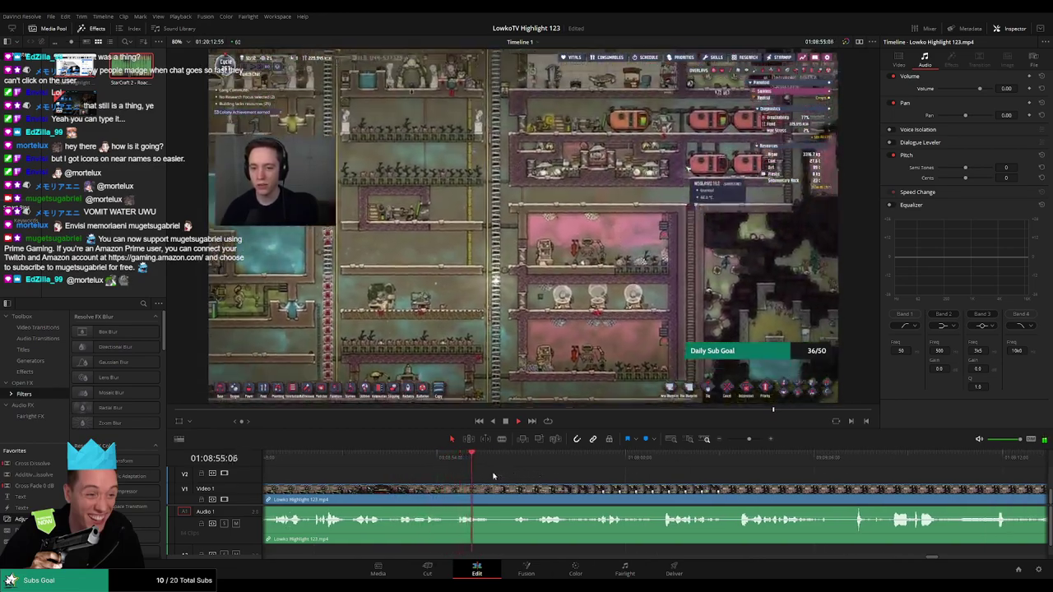
click(502, 492)
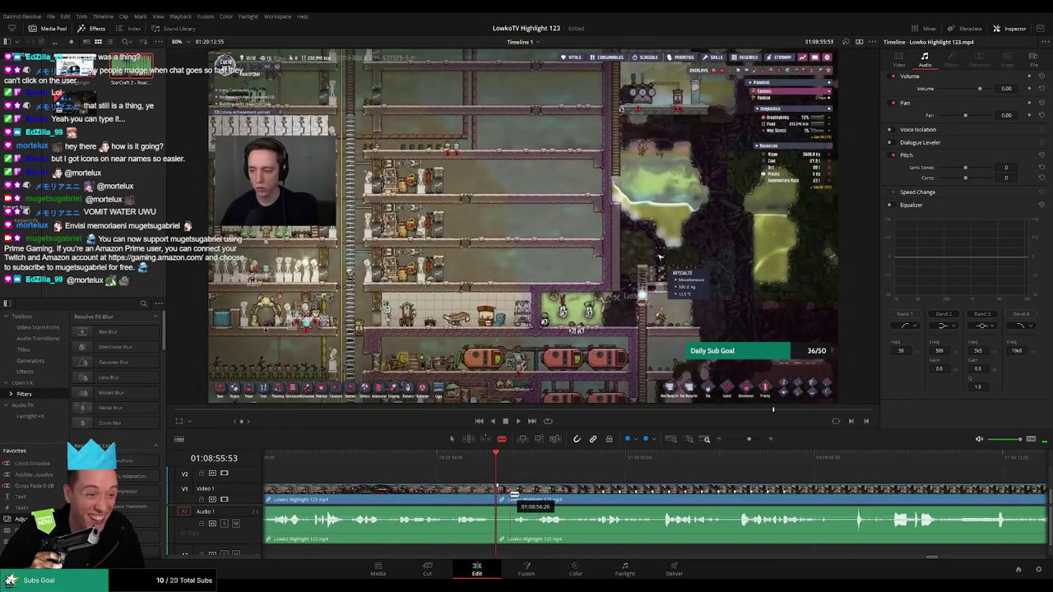
key(space)
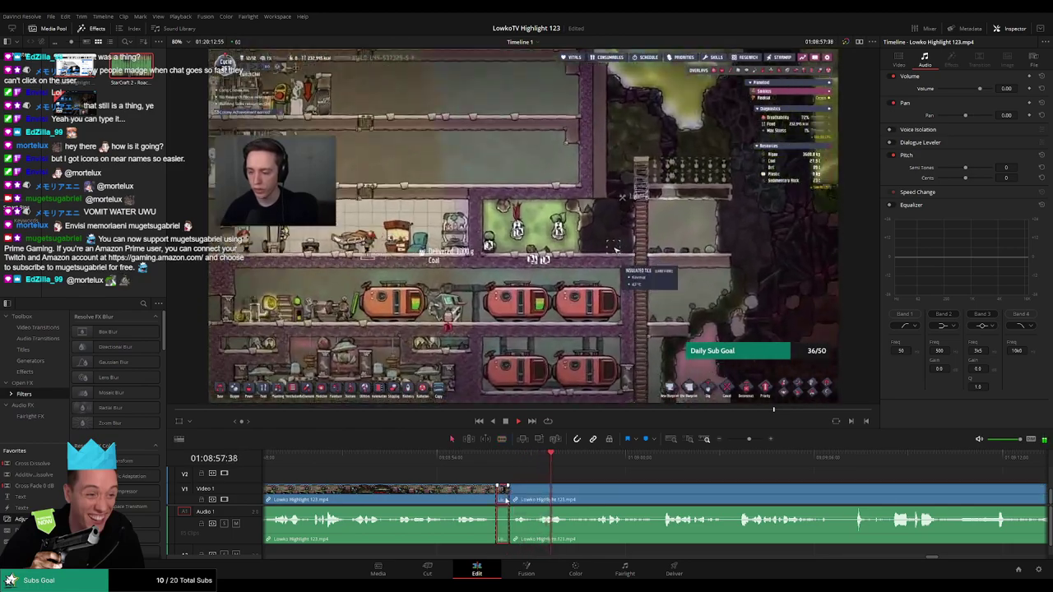
scroll(576, 494, up, 2)
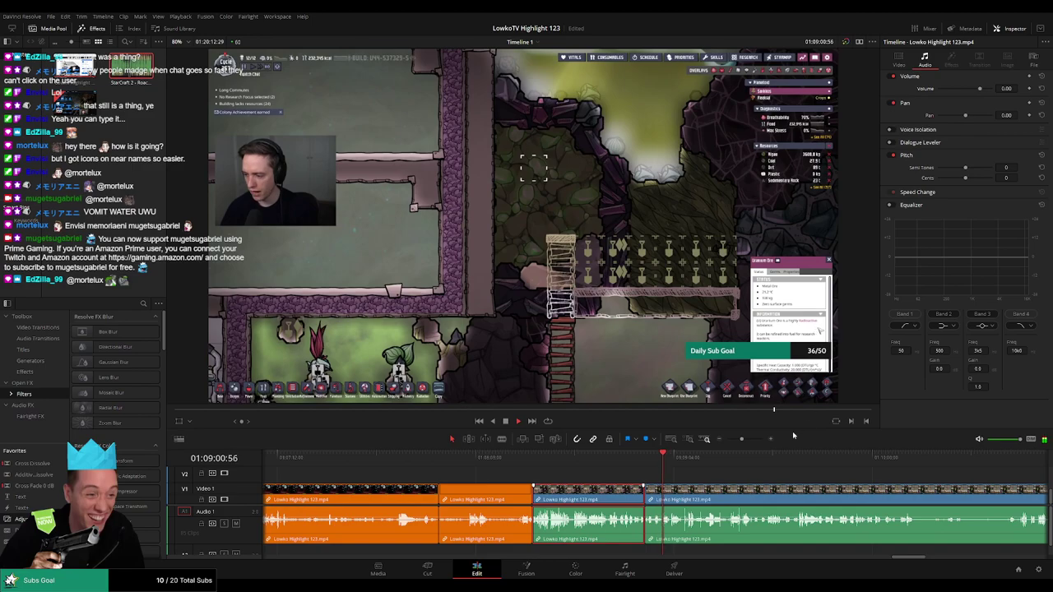
scroll(670, 477, down, 3)
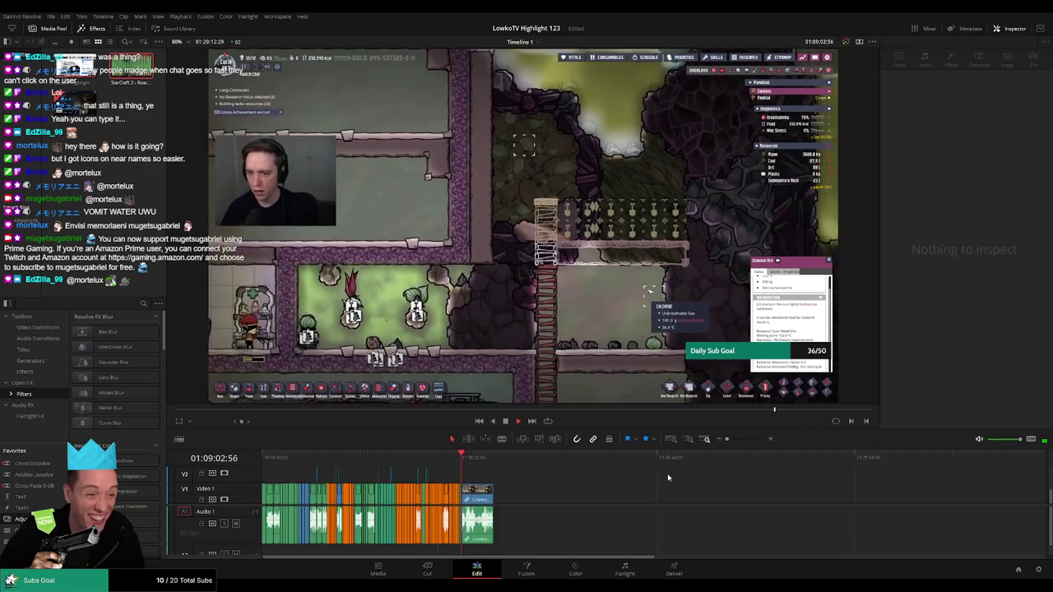
scroll(739, 489, up, 3)
scroll(740, 486, up, 4)
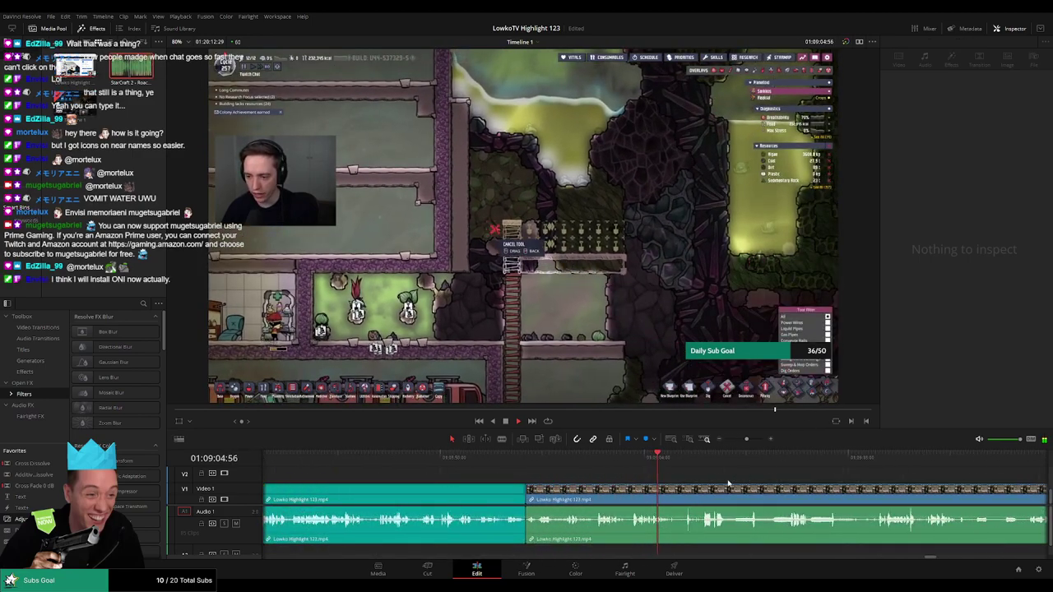
Scroll along the timeline and jump a few seconds ahead in the footage.
scroll(544, 471, right, 2)
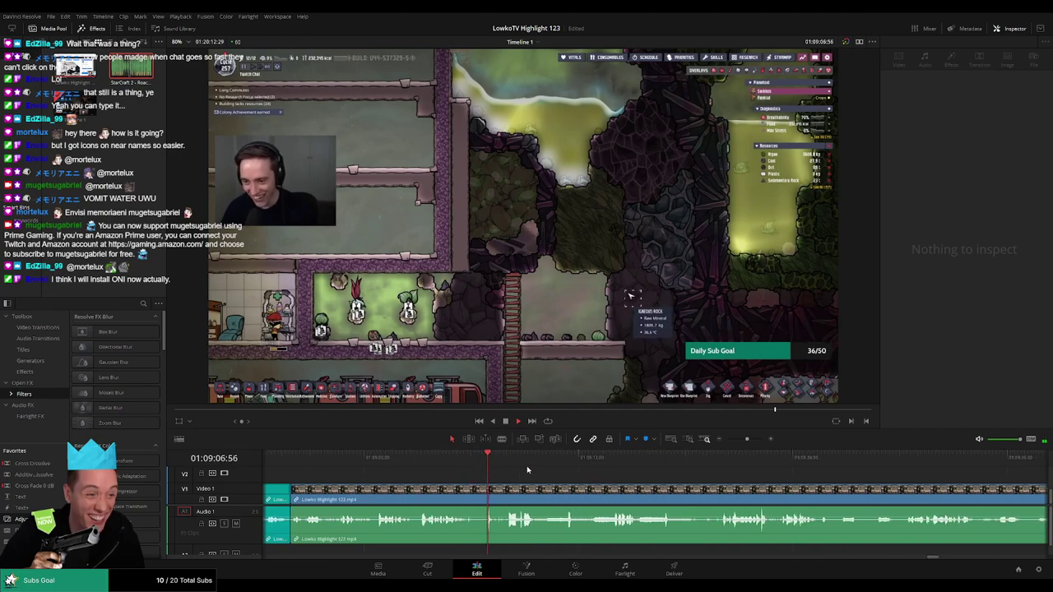
scroll(567, 479, right, 1)
click(527, 473)
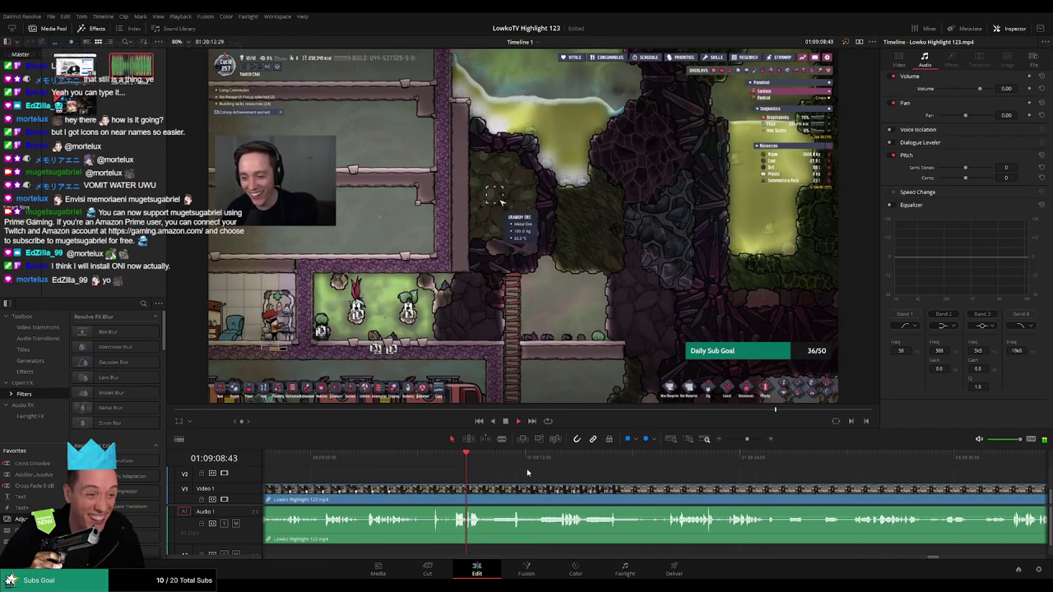
scroll(523, 465, right, 2)
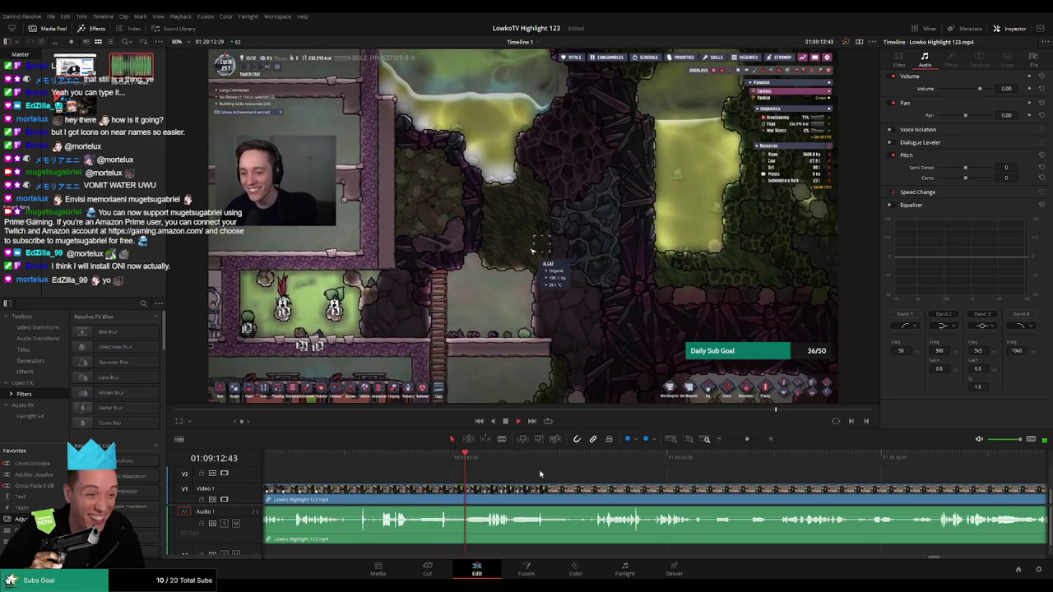
scroll(522, 465, right, 1)
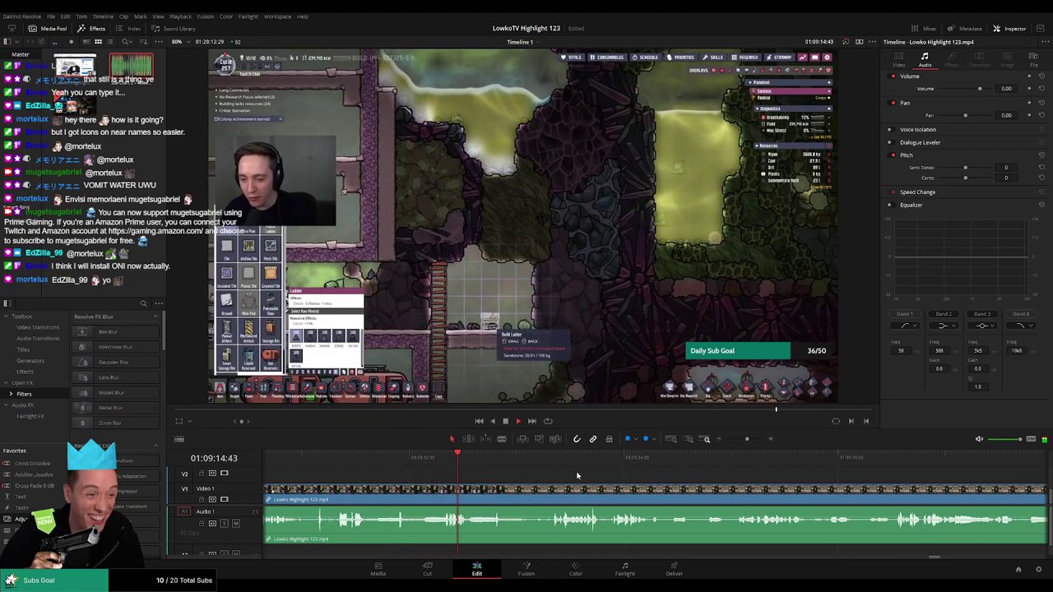
scroll(527, 469, right, 1)
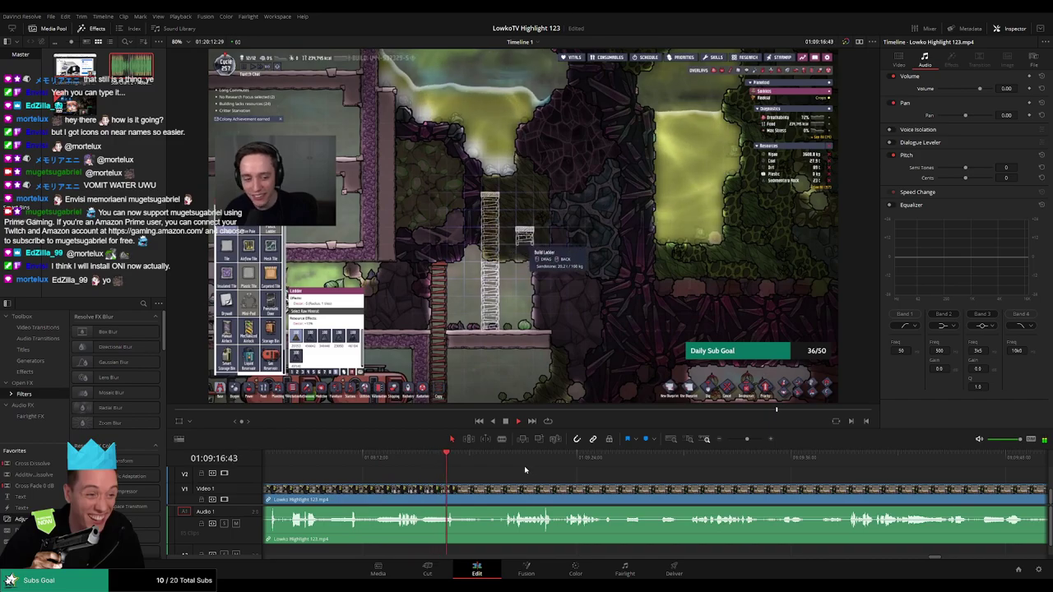
click(502, 459)
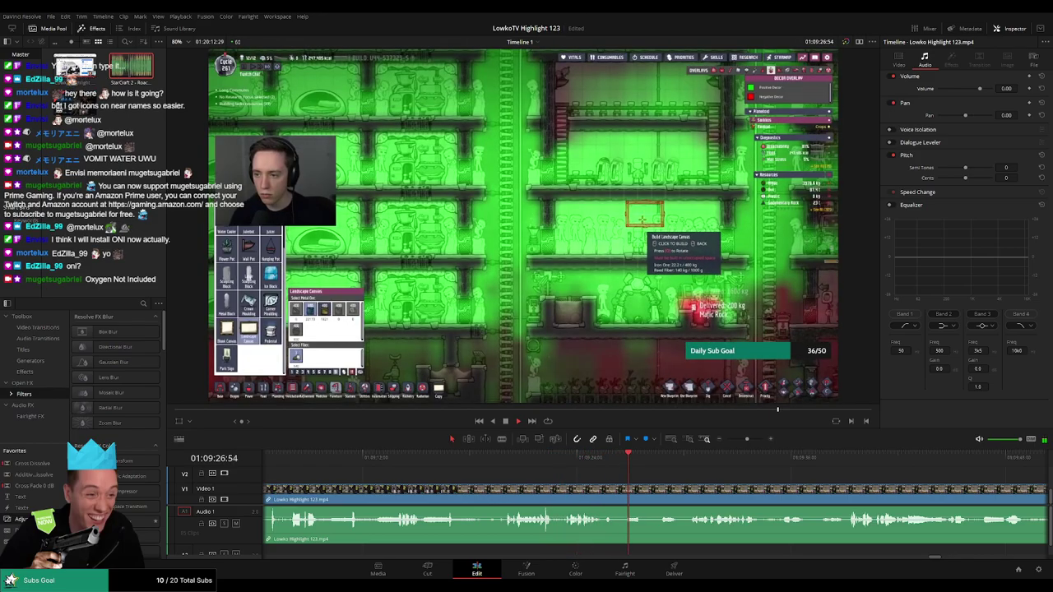
Split the clip at 01:09:25:27 where the save dialog appears, then keep playback going.
drag(592, 457, 609, 487)
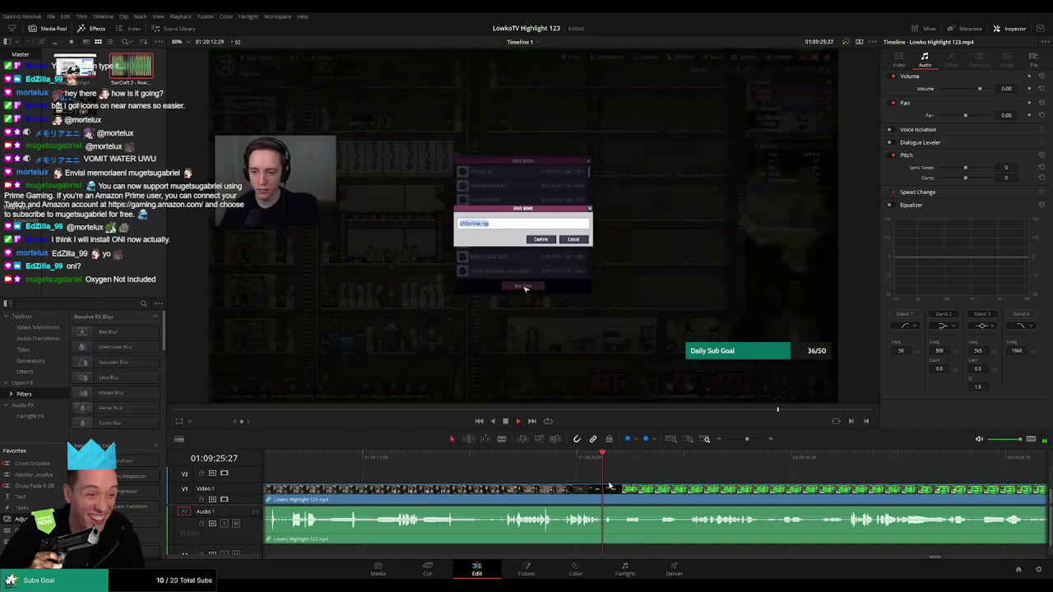
key(b)
click(623, 492)
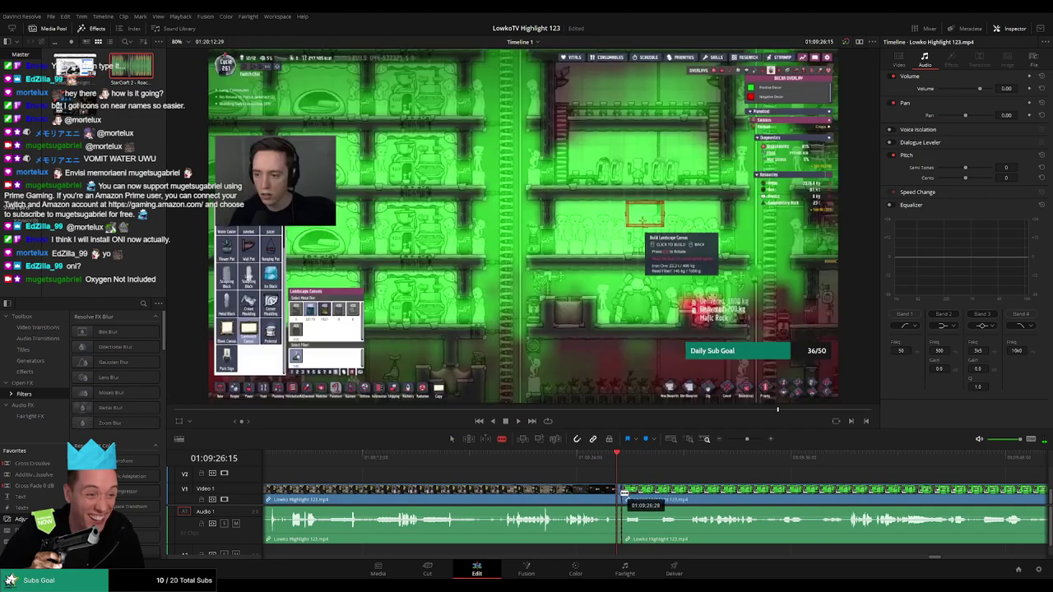
key(space)
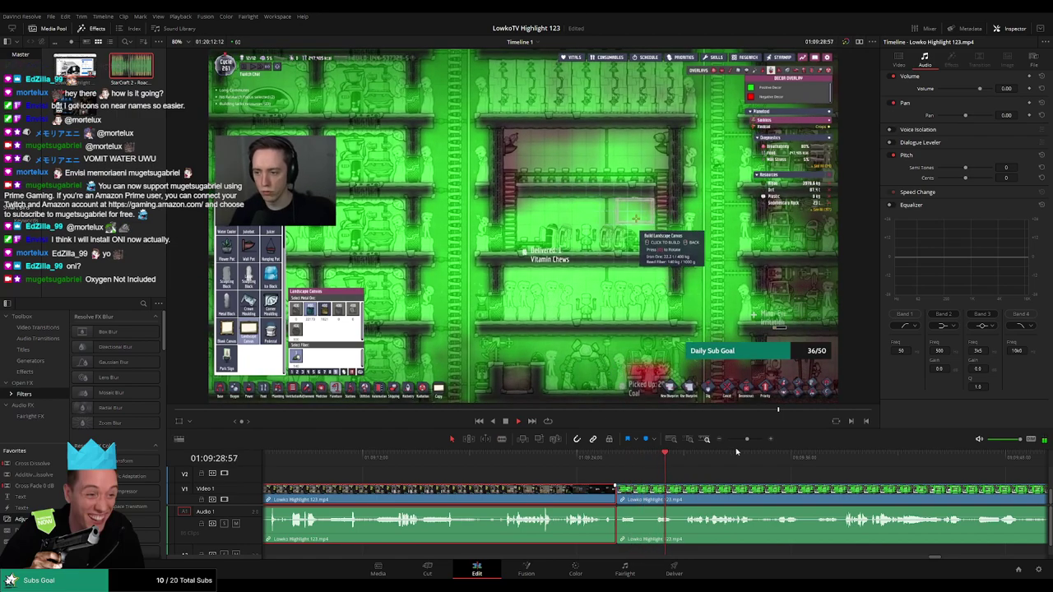
click(742, 473)
scroll(577, 477, down, 5)
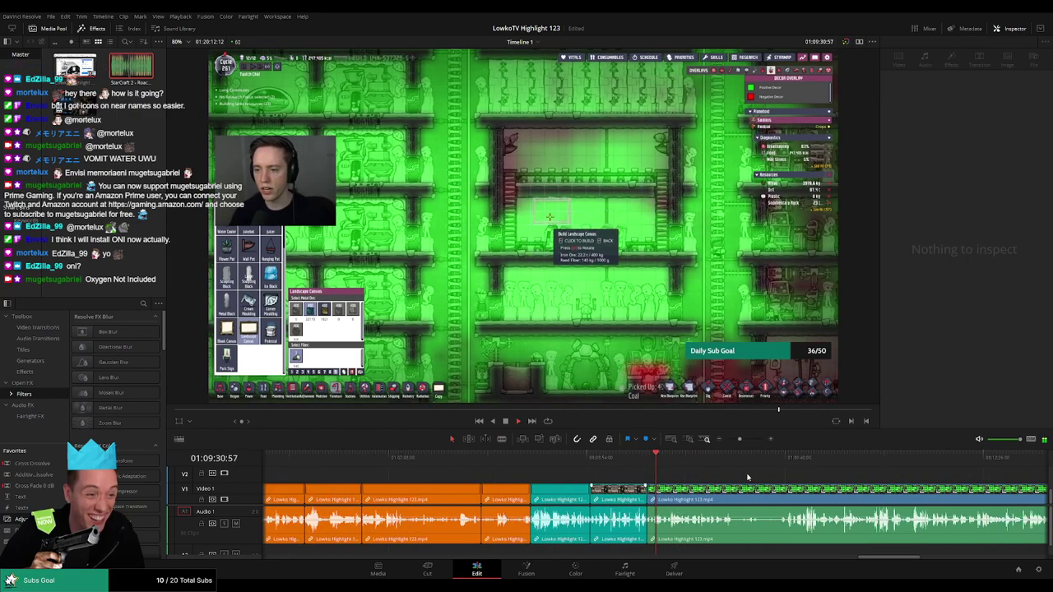
scroll(564, 483, up, 3)
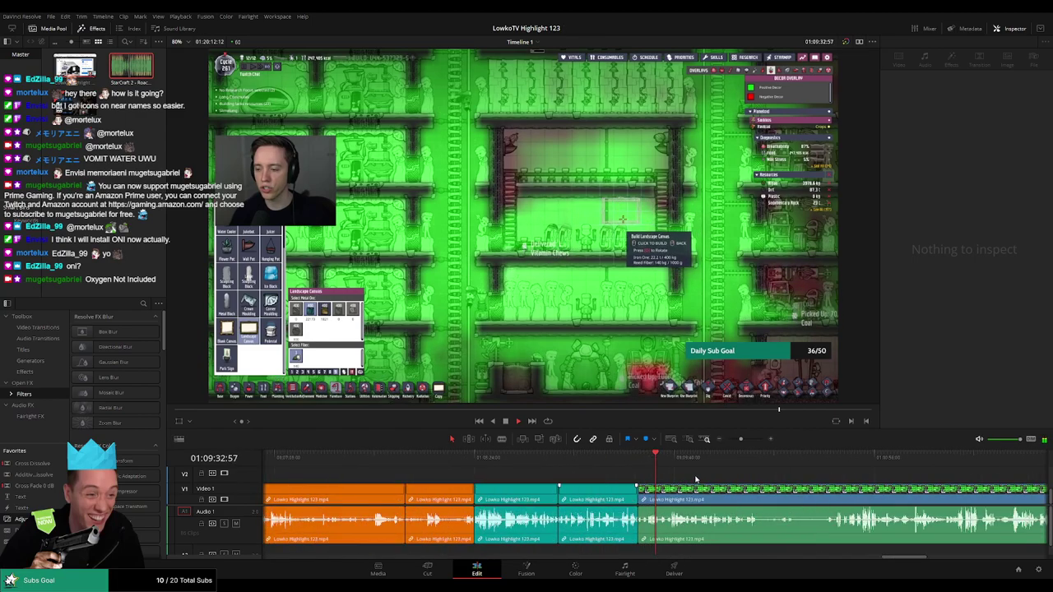
scroll(592, 481, up, 2)
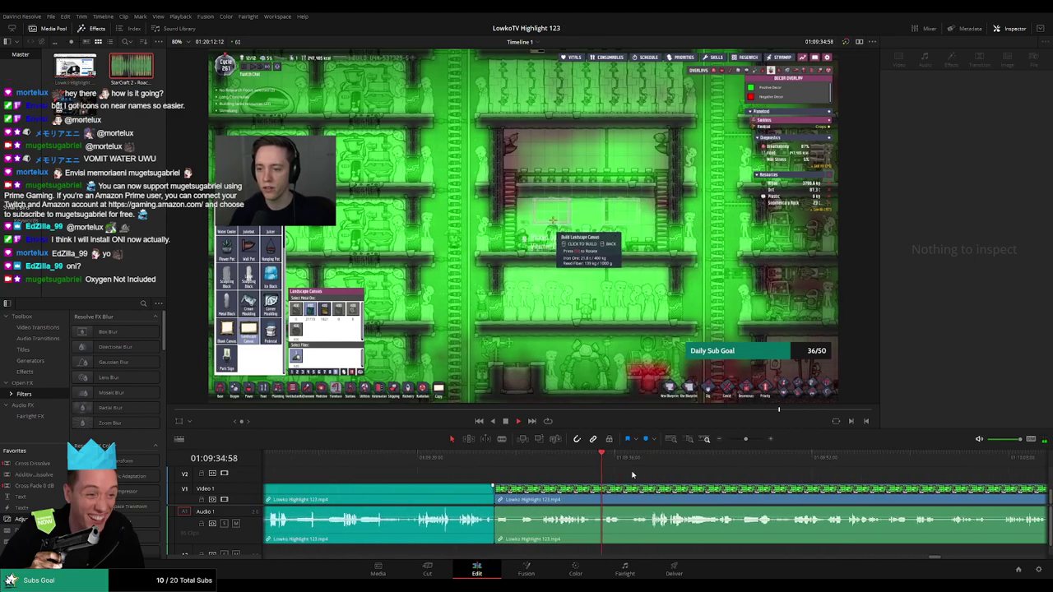
click(526, 459)
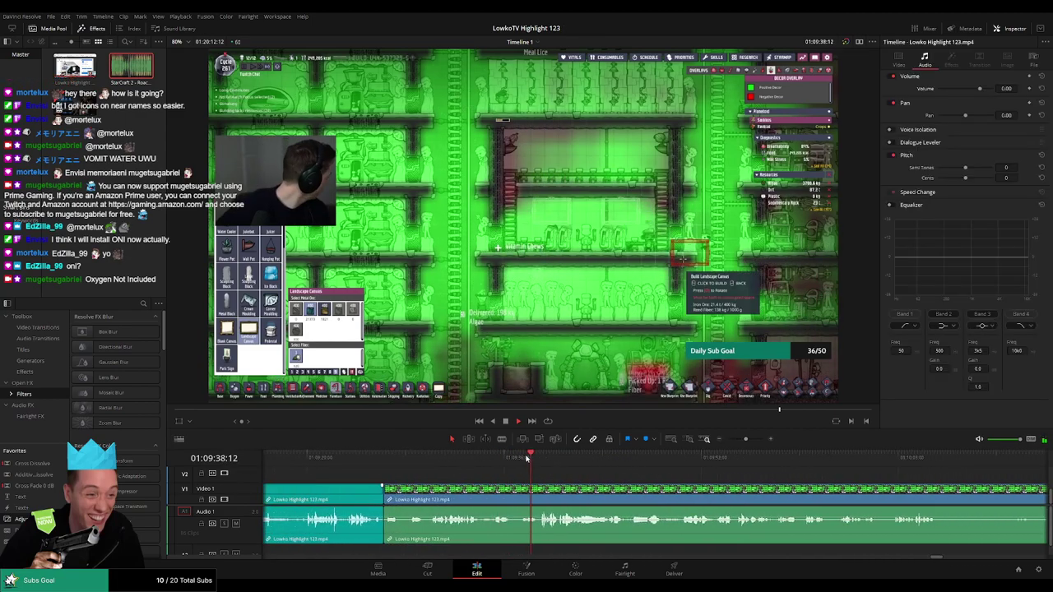
Scroll along the playing timeline and move the playhead to about 01:10:17.
scroll(584, 468, right, 3)
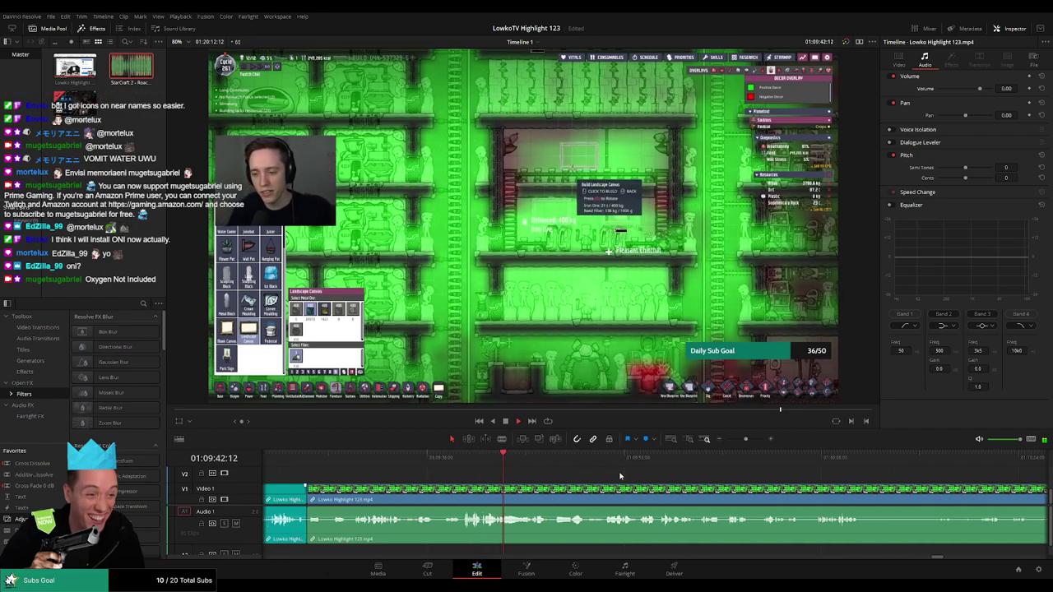
scroll(593, 473, right, 1)
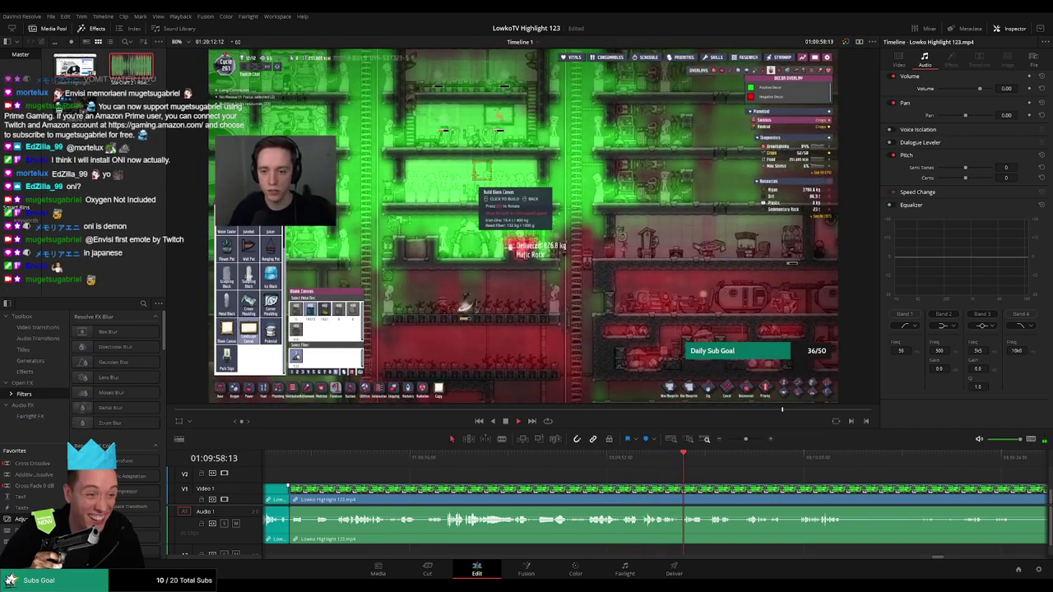
scroll(612, 483, right, 3)
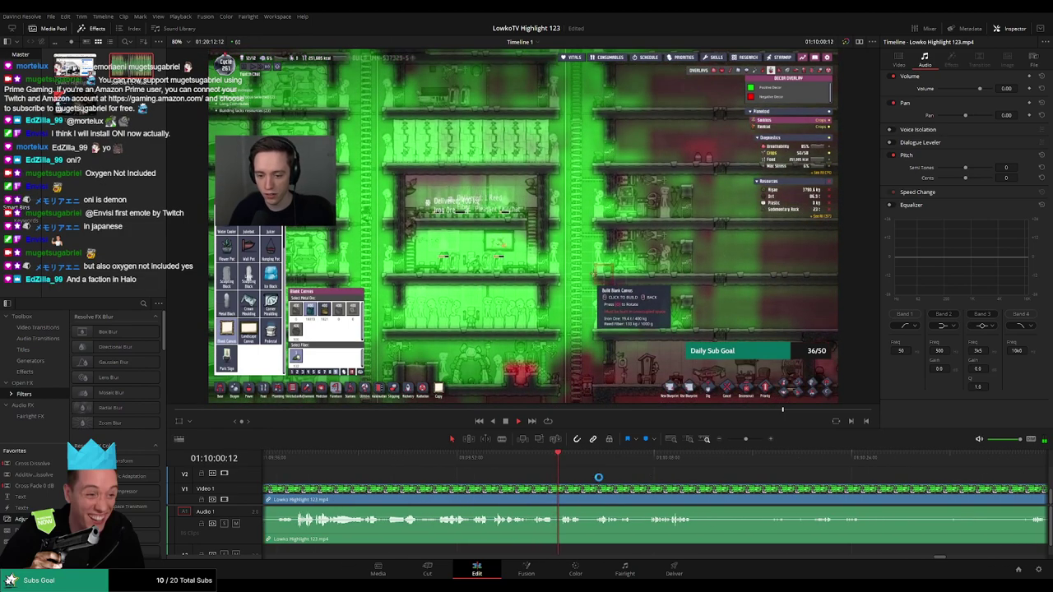
scroll(612, 483, right, 2)
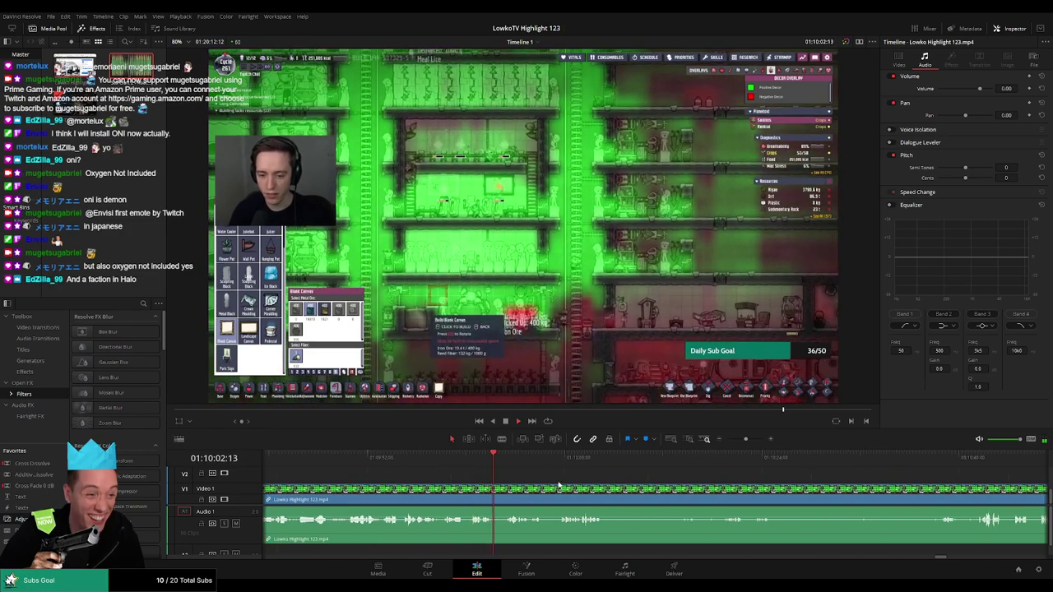
scroll(518, 486, right, 1)
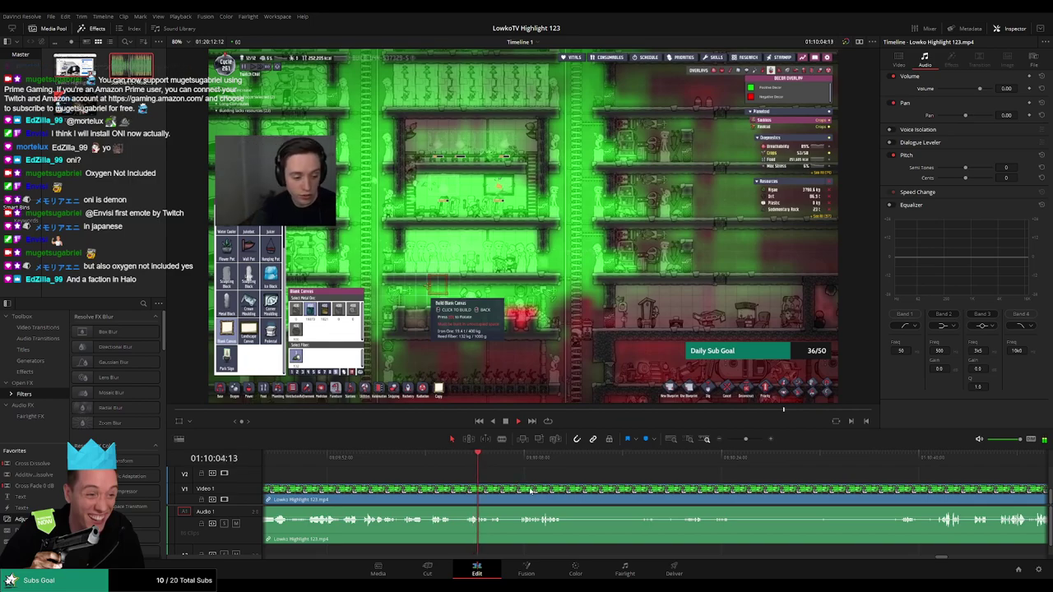
scroll(543, 486, right, 1)
scroll(601, 471, right, 1)
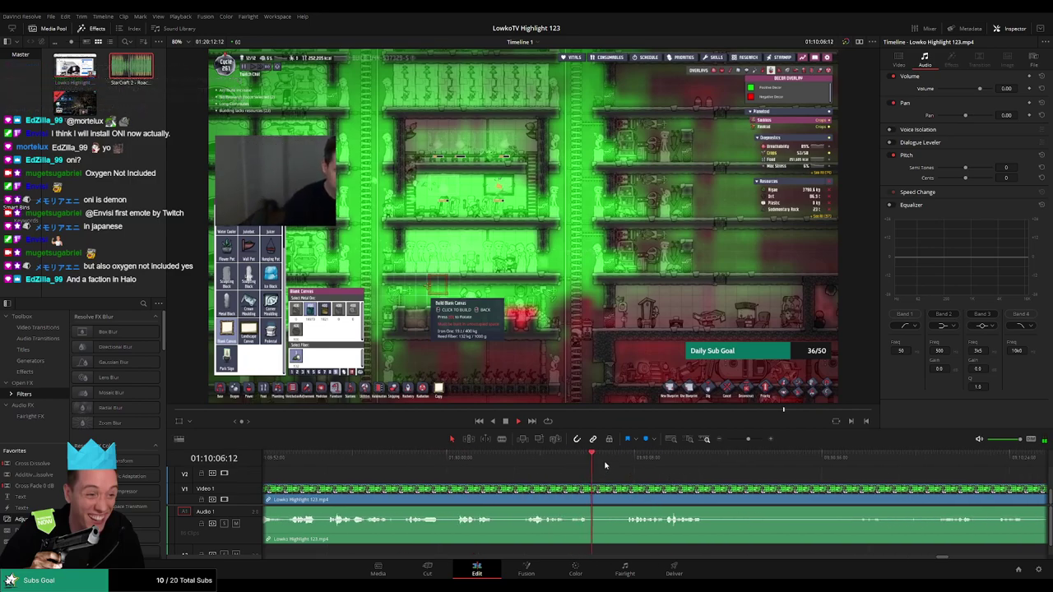
scroll(570, 470, right, 2)
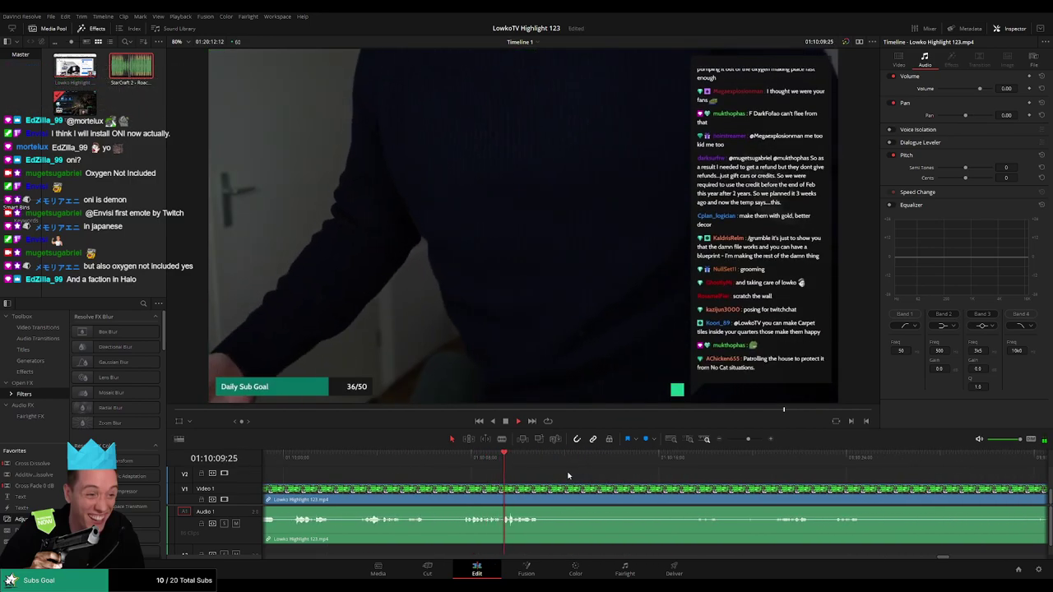
mouse_move(529, 465)
mouse_down()
mouse_move(688, 467)
mouse_move(616, 469)
mouse_move(629, 467)
mouse_up()
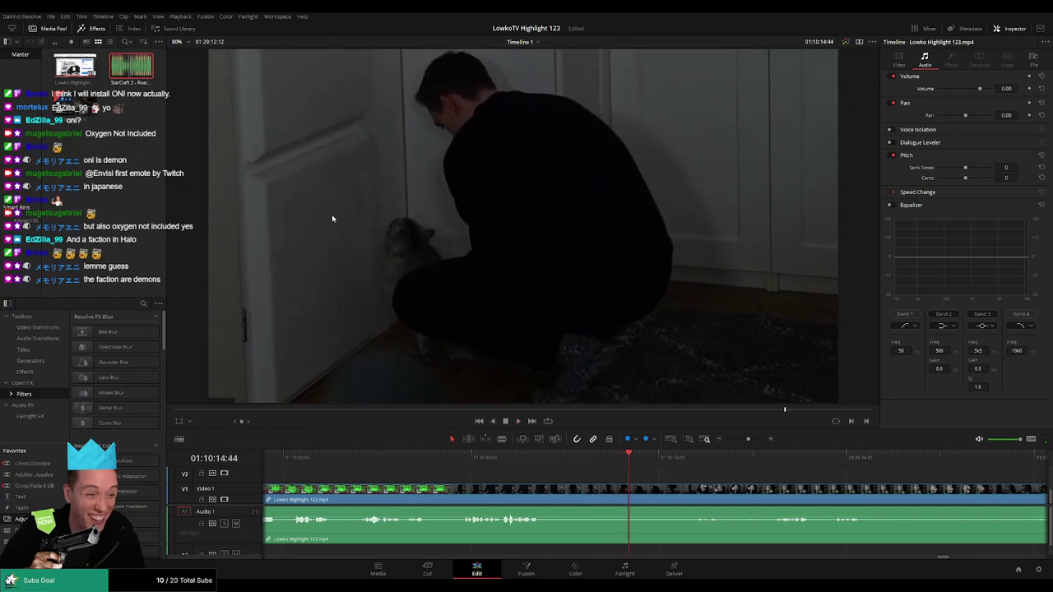
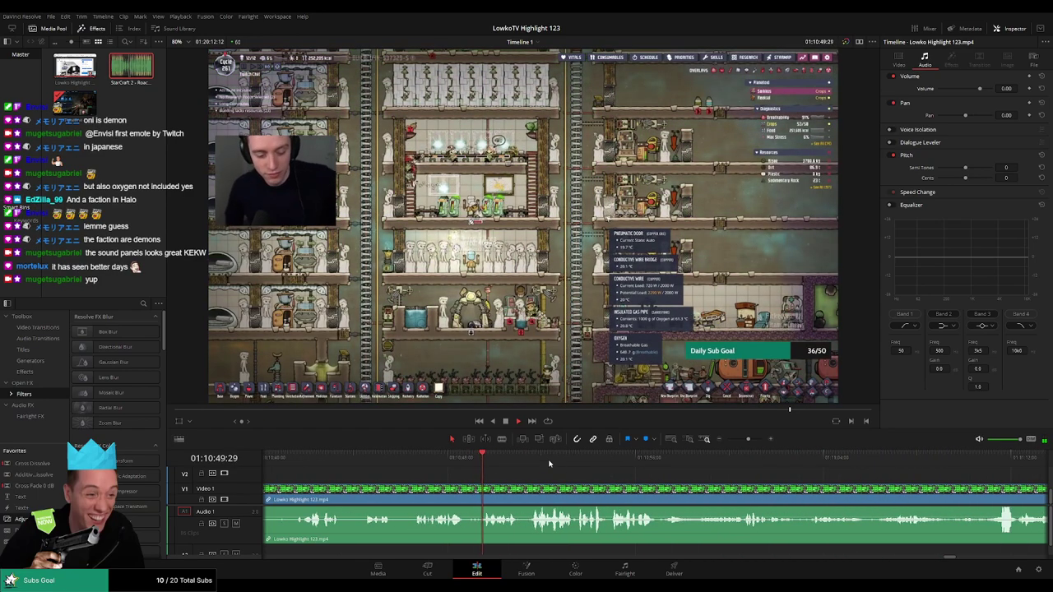
Replay the Dead Space footage from just before the latest cut, then deselect the middle clip.
mouse_move(575, 457)
mouse_down()
mouse_move(404, 462)
mouse_move(651, 468)
mouse_up()
key(space)
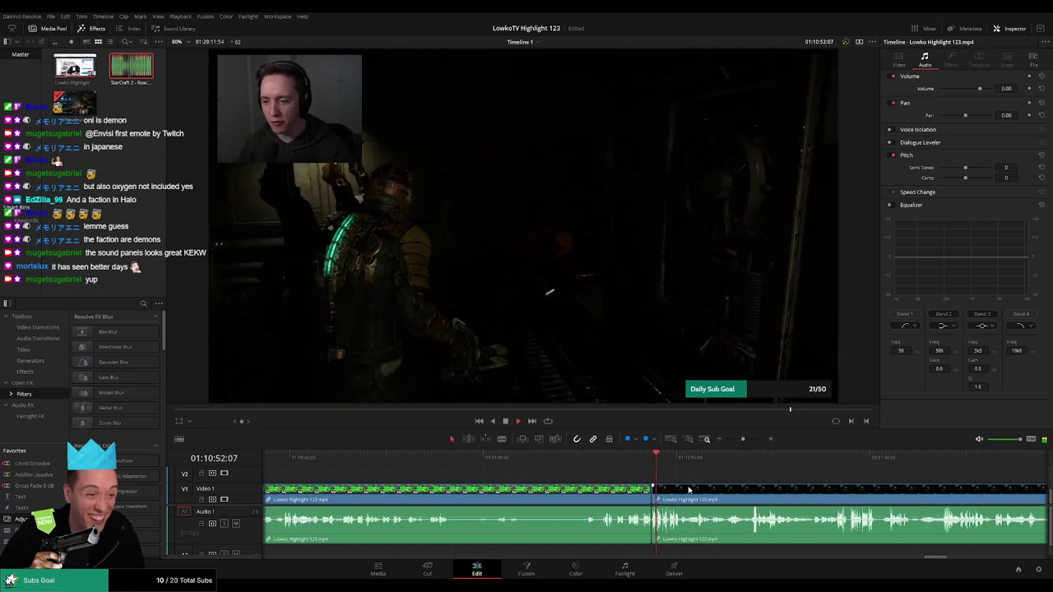
scroll(602, 495, down, 2)
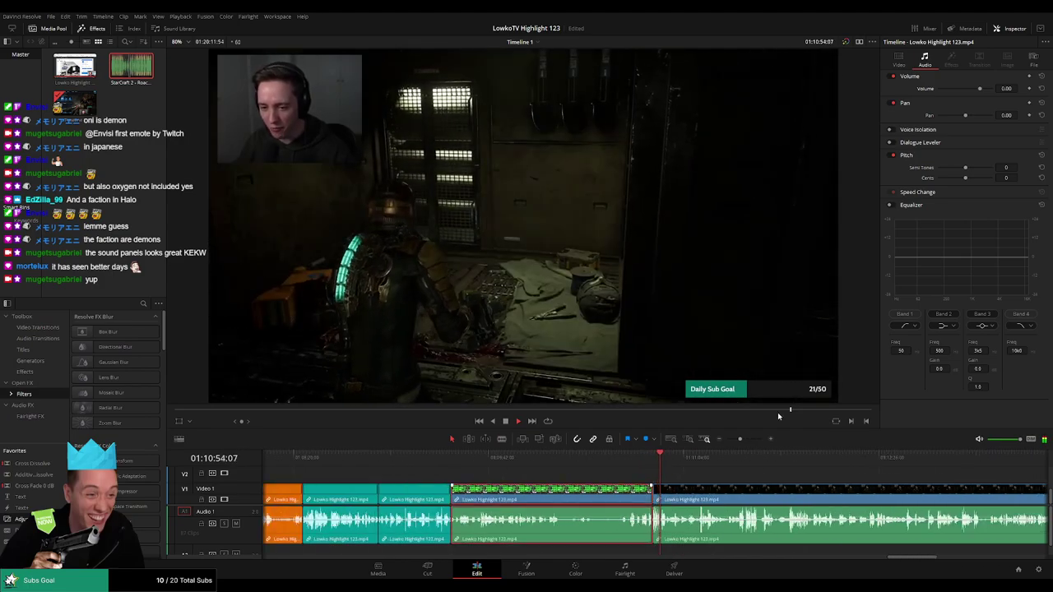
click(712, 480)
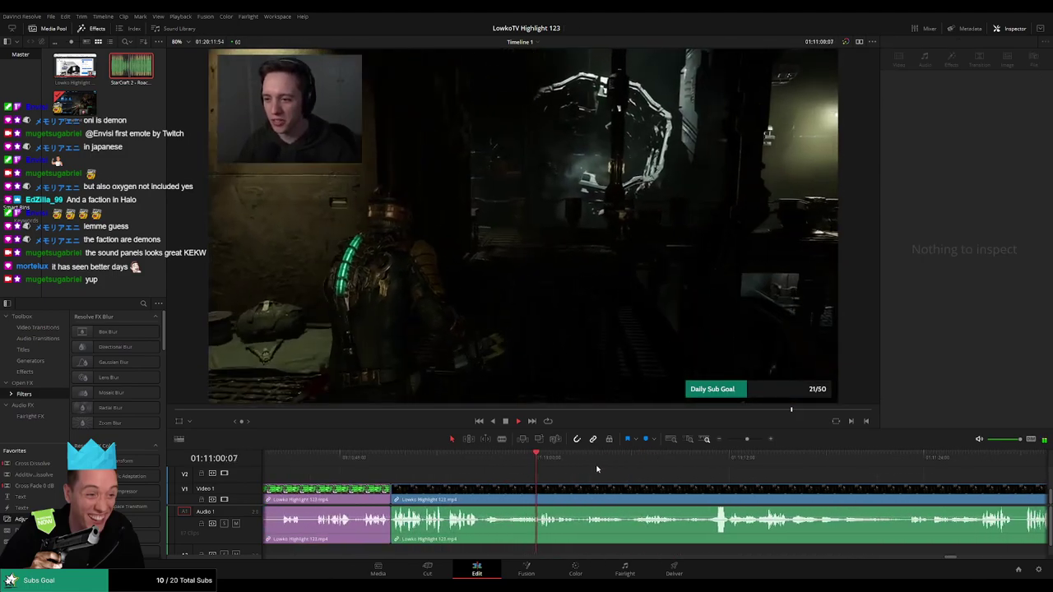
Replay the moment around 01:11:10 several times from the timeline ruler.
click(543, 462)
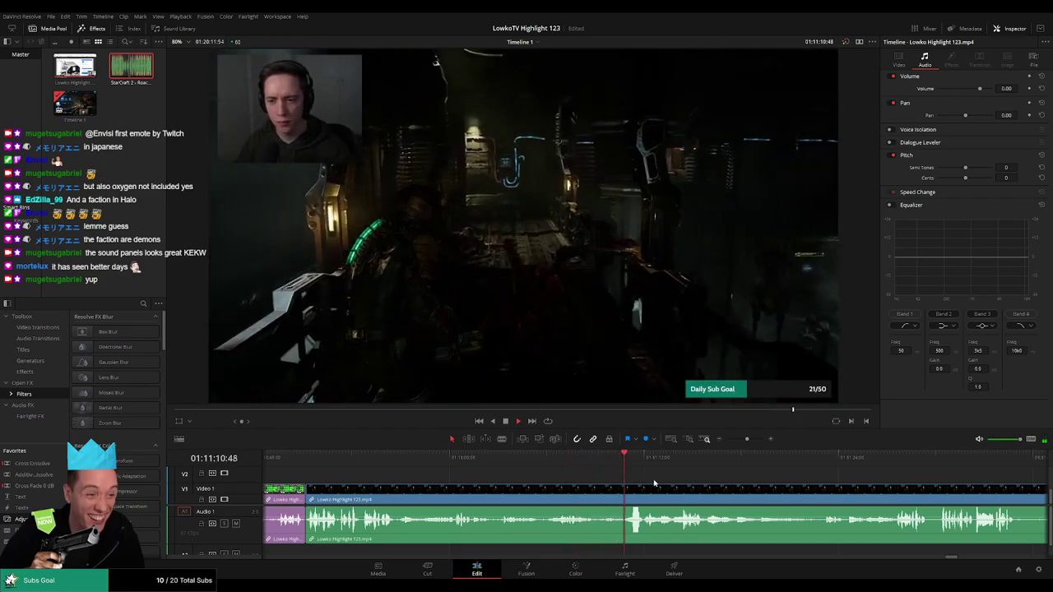
scroll(654, 483, right, 2)
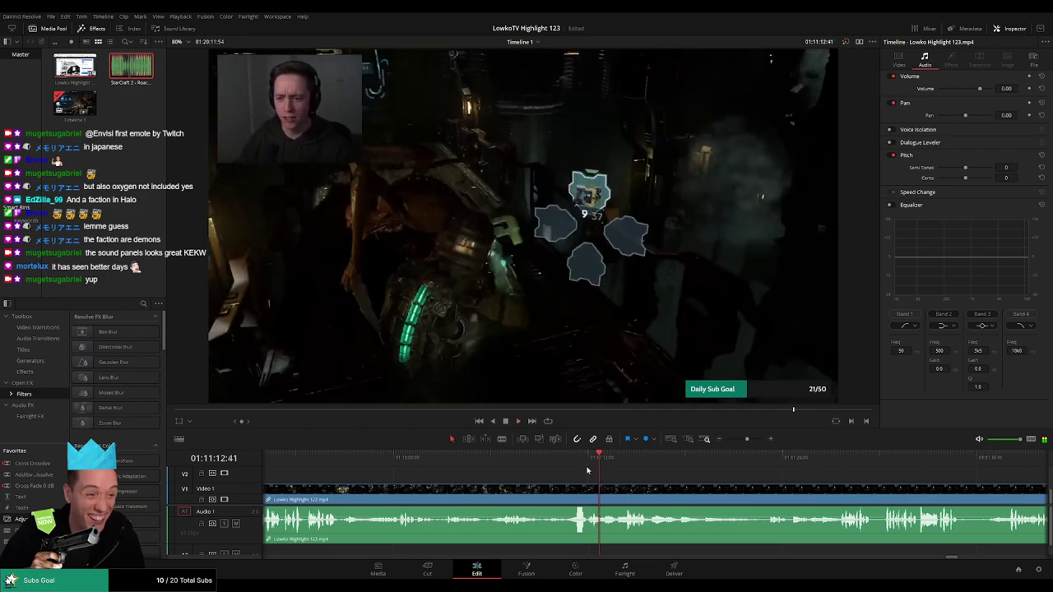
click(568, 462)
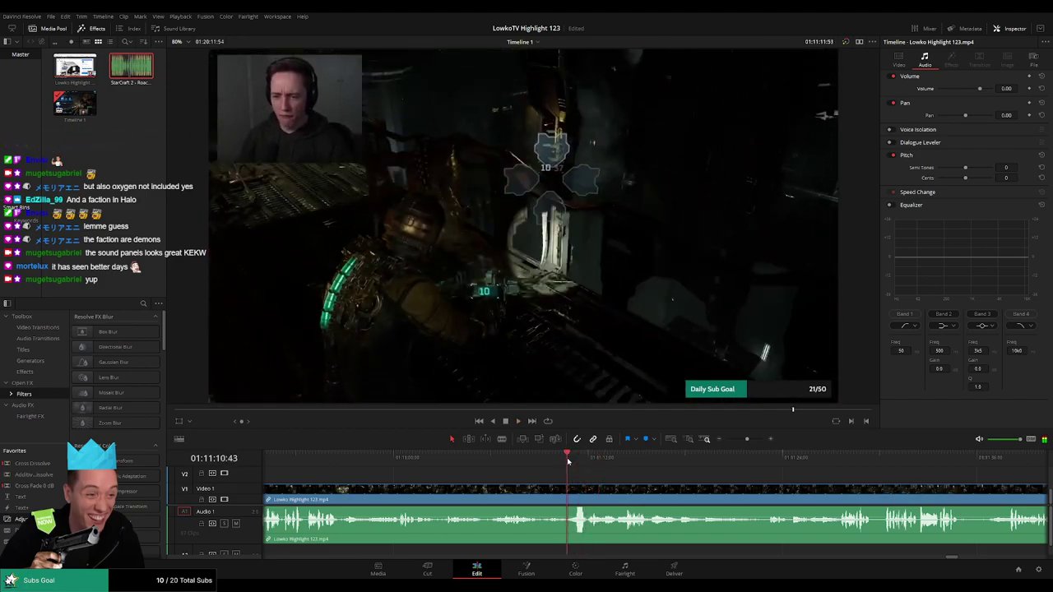
click(568, 462)
click(568, 462)
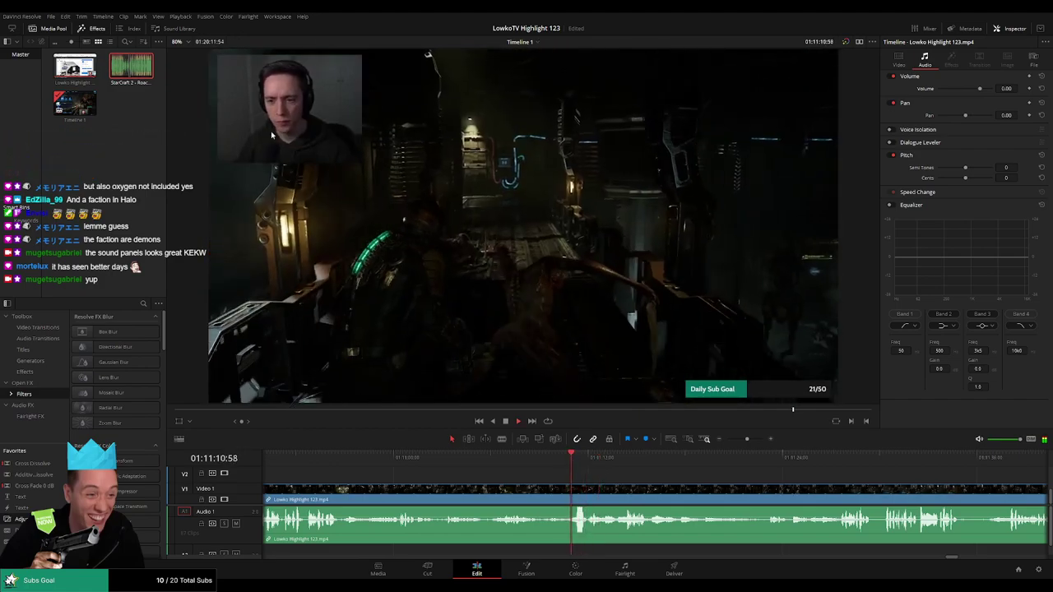
click(570, 463)
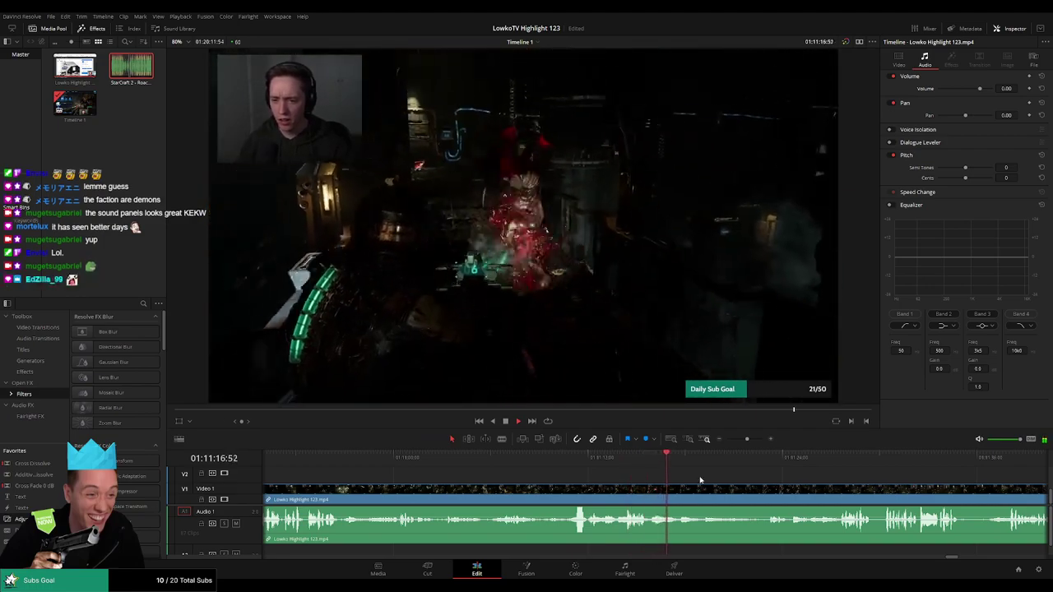
click(550, 460)
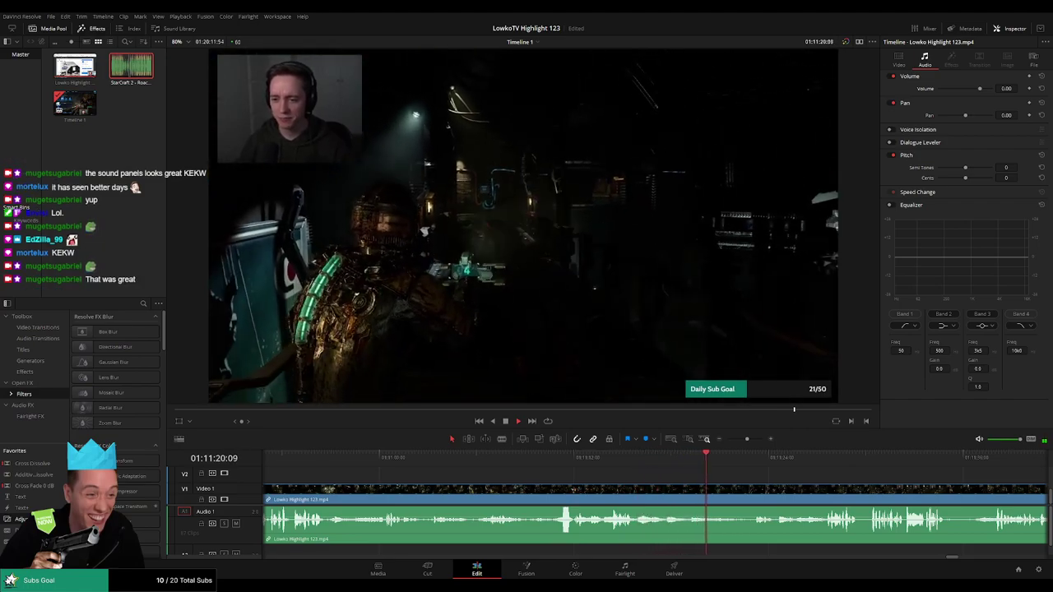
Follow playback on to about 01:11:41 to find the next cut point.
scroll(725, 484, right, 3)
scroll(658, 482, right, 2)
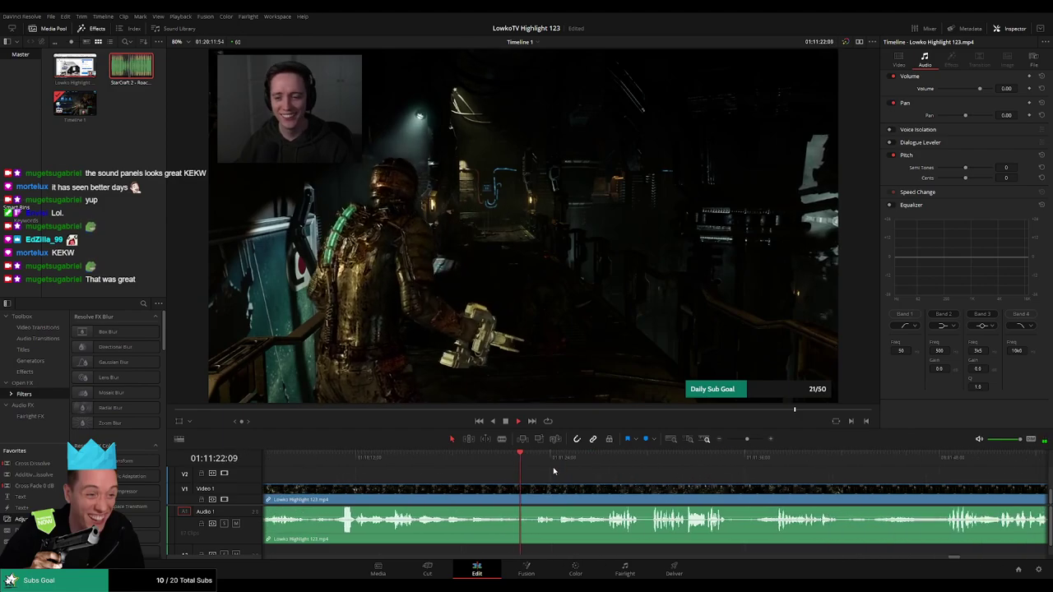
scroll(535, 478, right, 1)
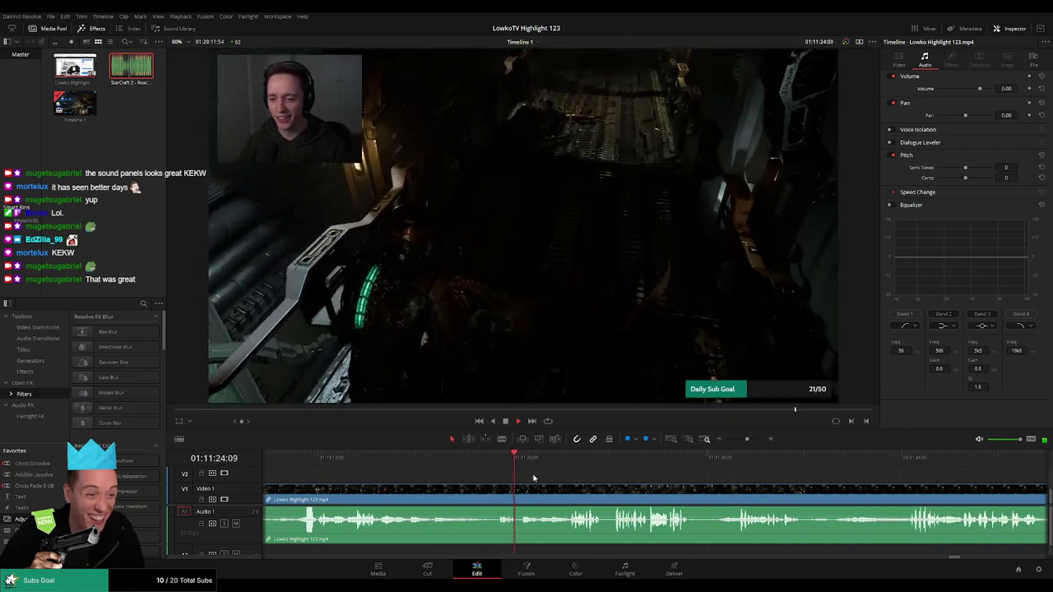
scroll(547, 471, right, 1)
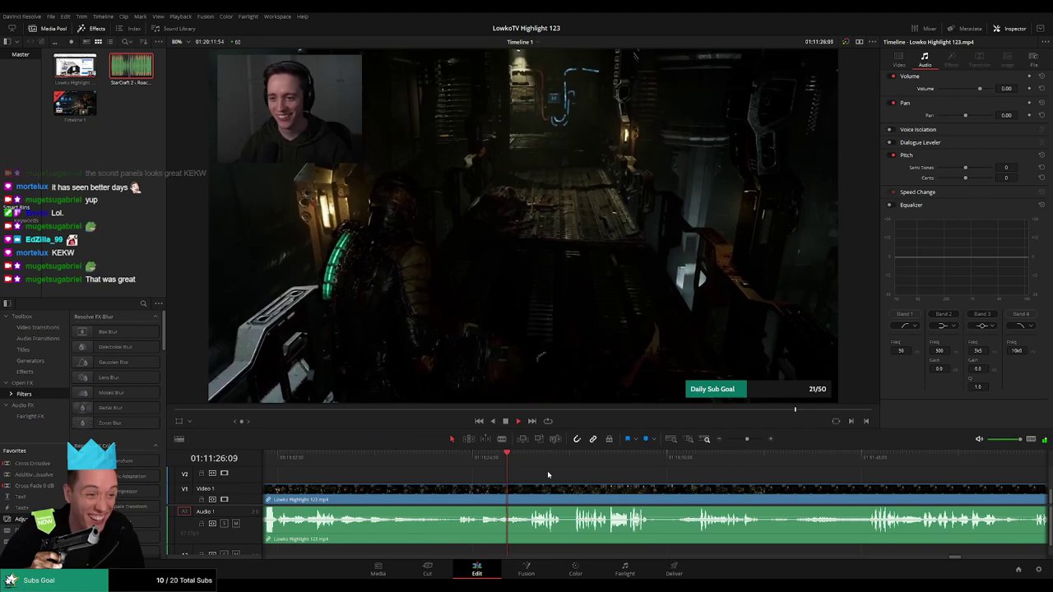
scroll(568, 475, right, 1)
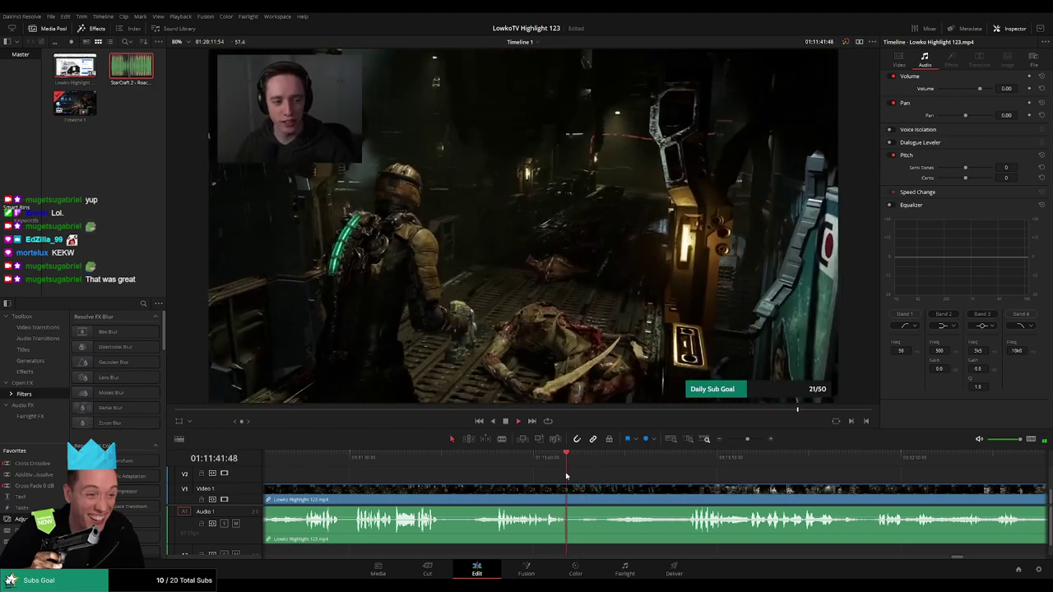
Split the clip at 01:11:41:57 with the Blade tool and resume playback.
key(space)
key(b)
click(576, 499)
key(a)
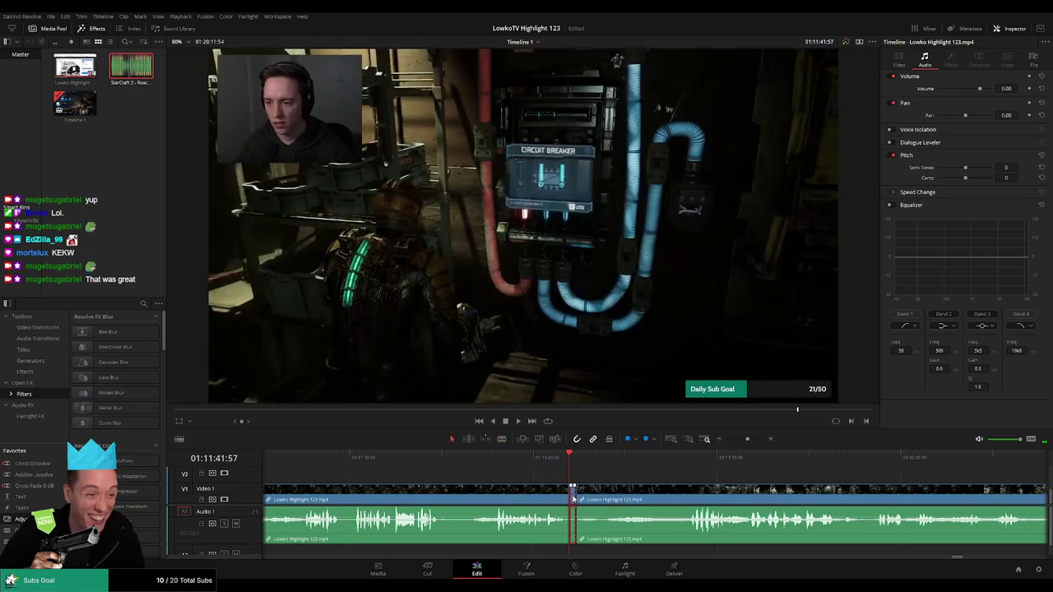
key(space)
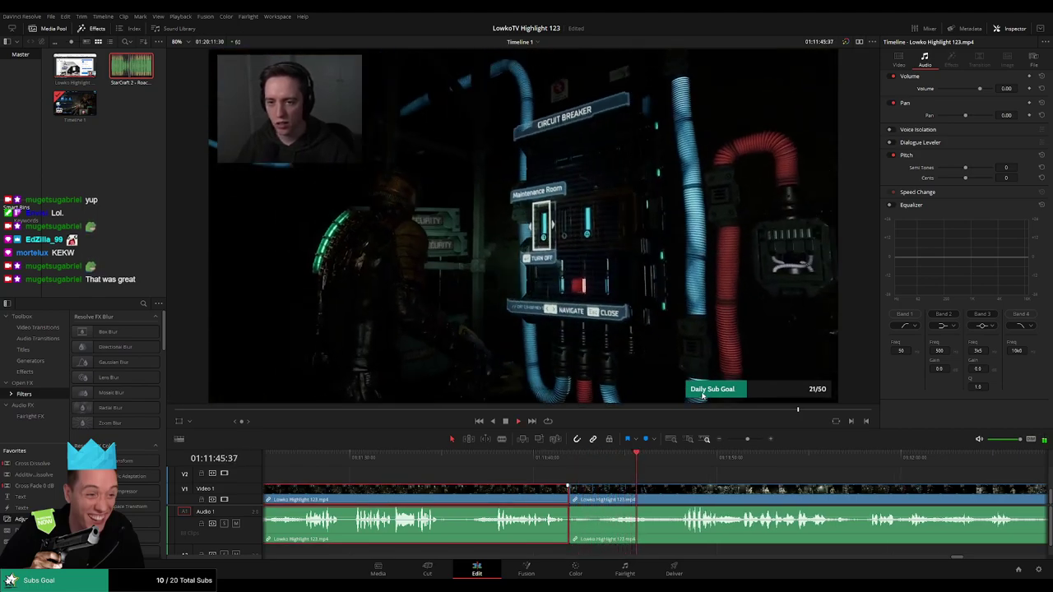
Select the clip before the new cut and keep reviewing past 01:11:59.
click(705, 474)
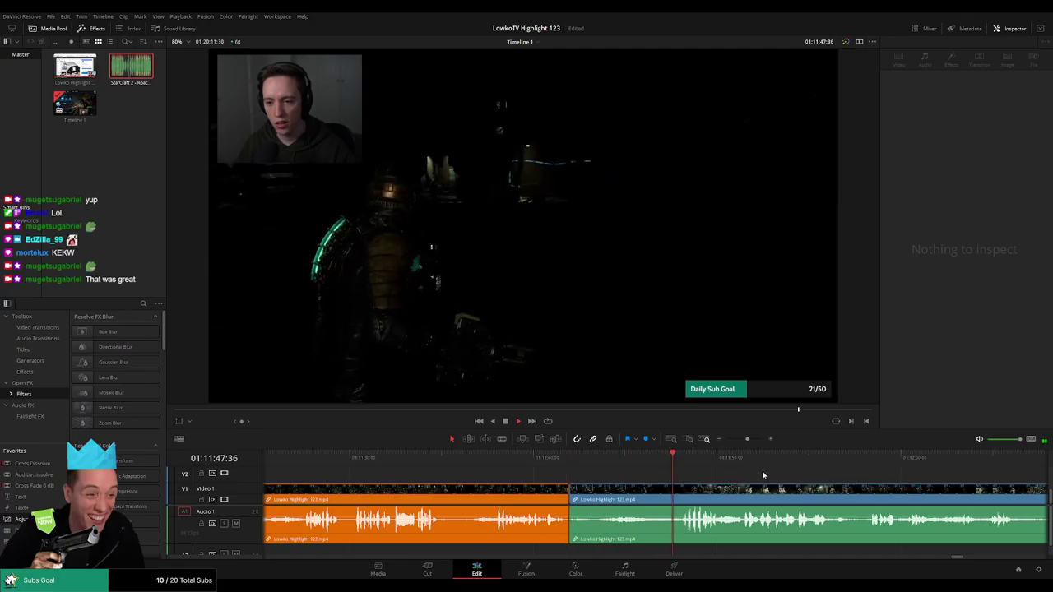
scroll(665, 471, right, 3)
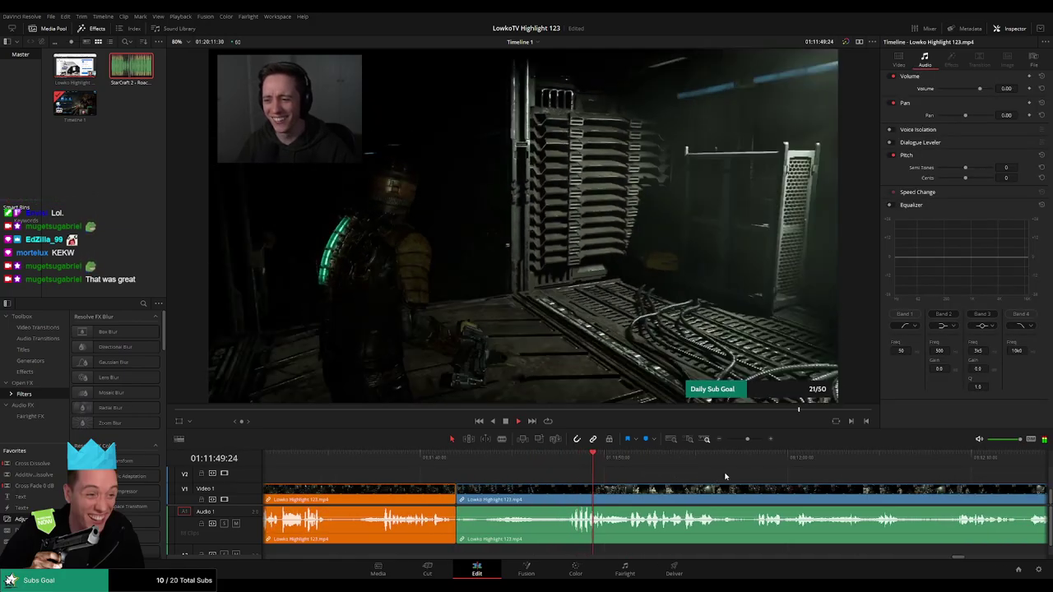
scroll(610, 467, right, 3)
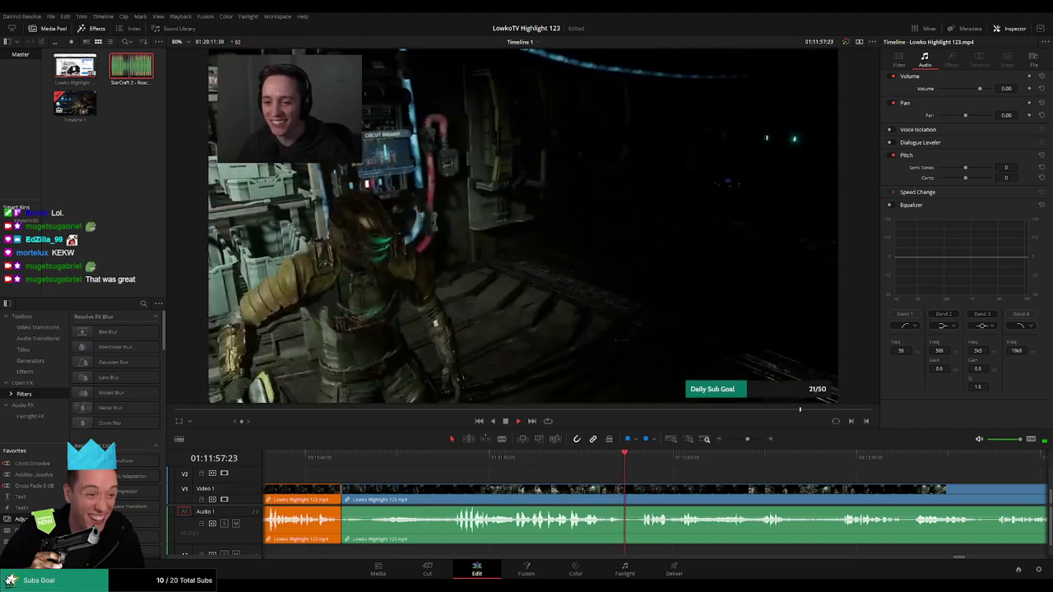
scroll(606, 469, right, 3)
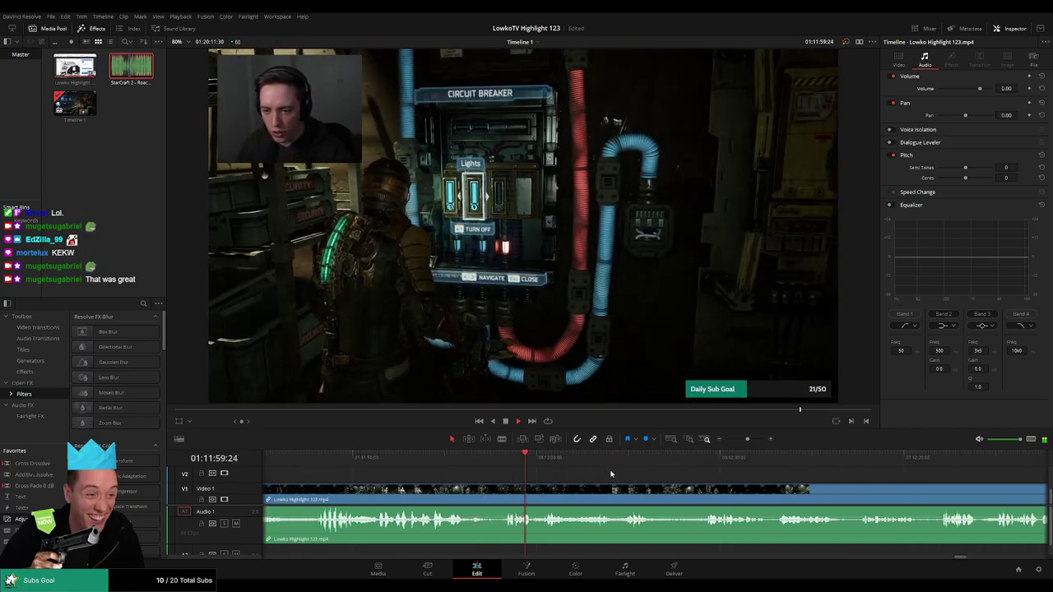
scroll(551, 470, right, 3)
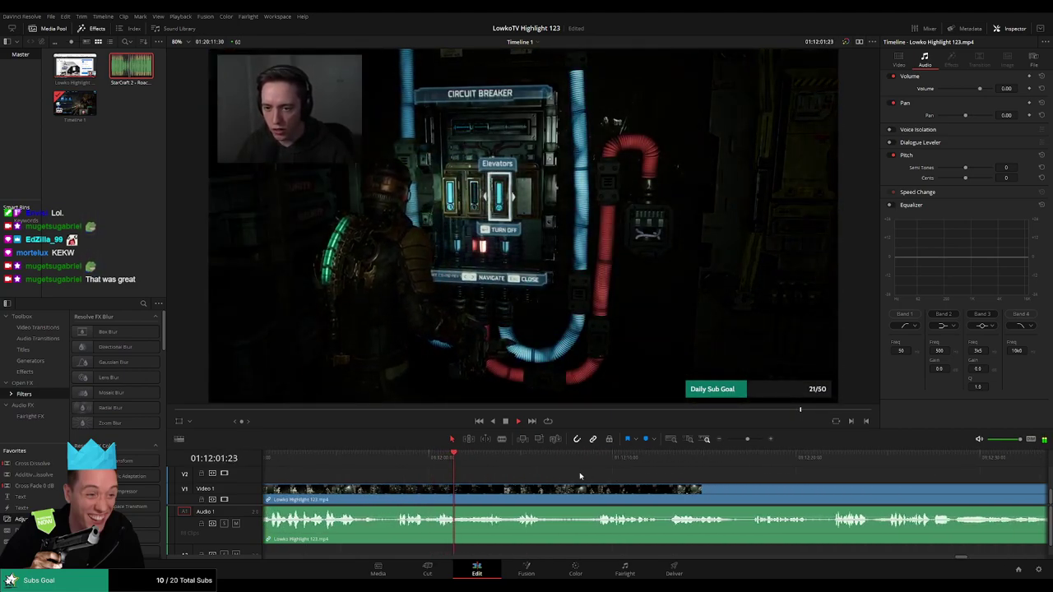
scroll(580, 476, right, 2)
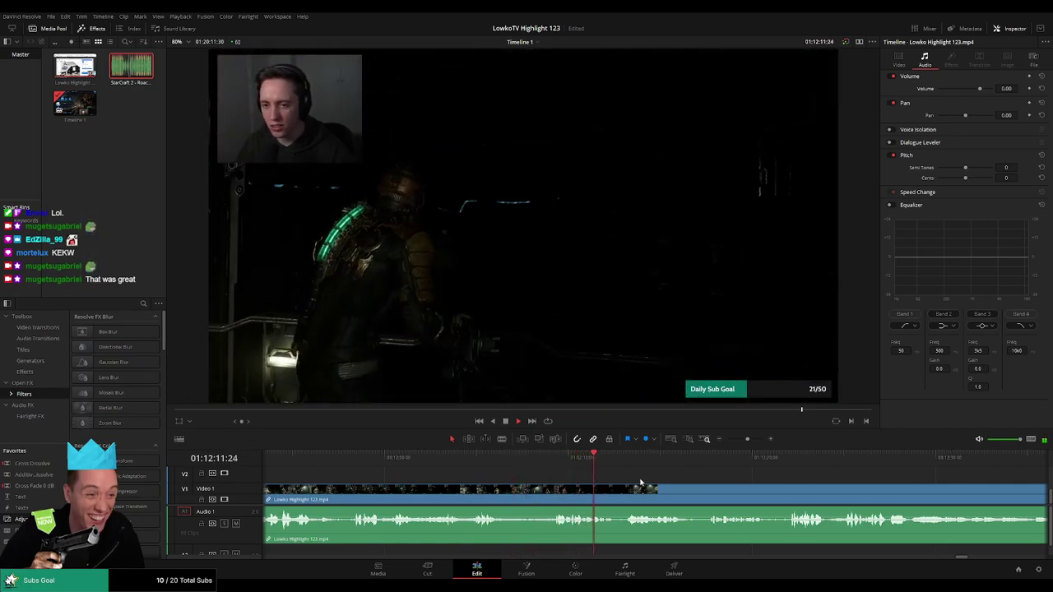
scroll(537, 469, right, 3)
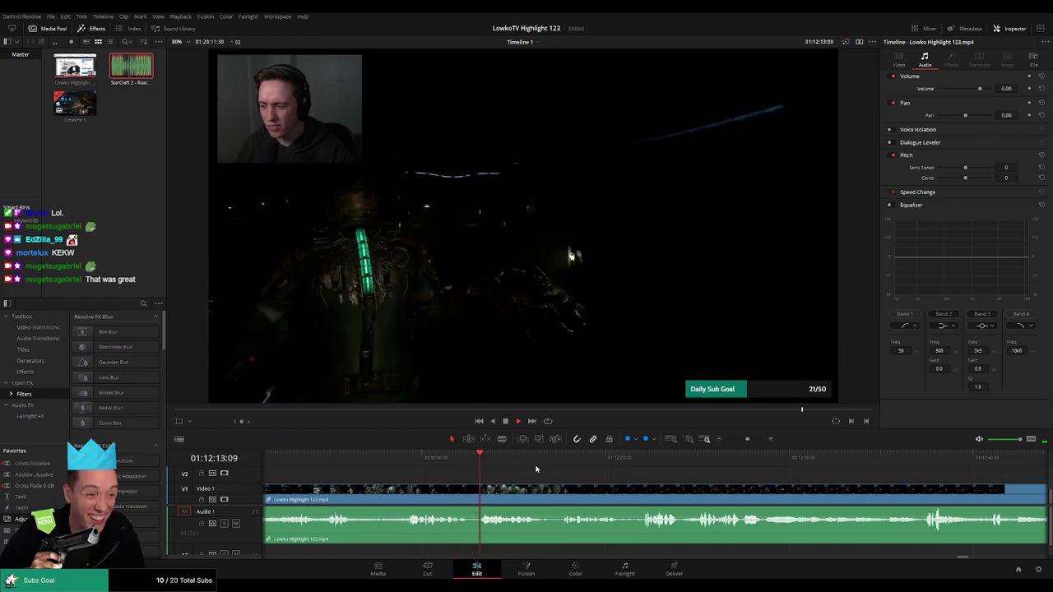
scroll(527, 468, right, 2)
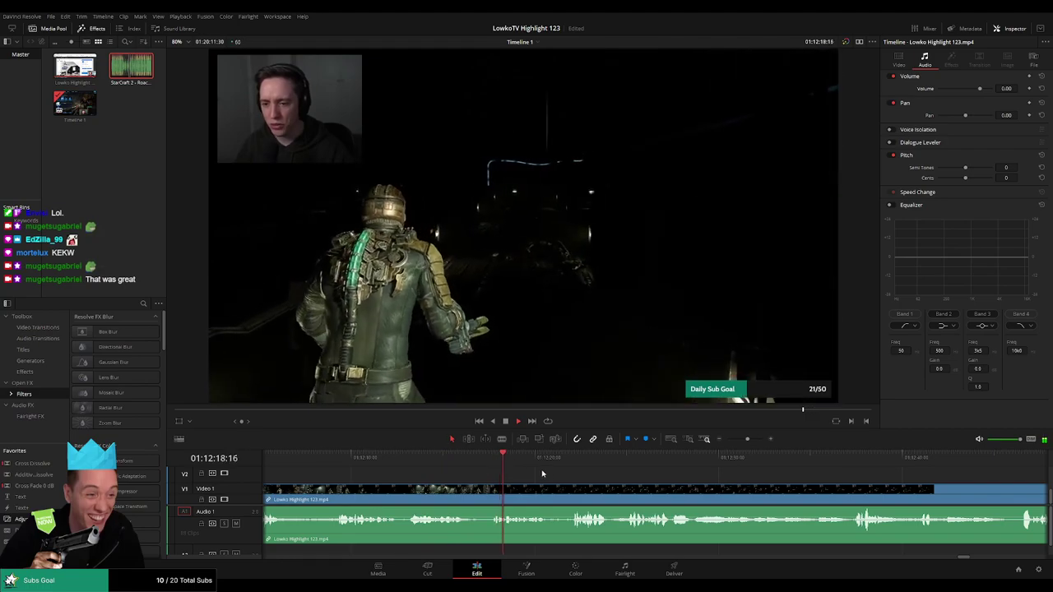
scroll(601, 477, right, 2)
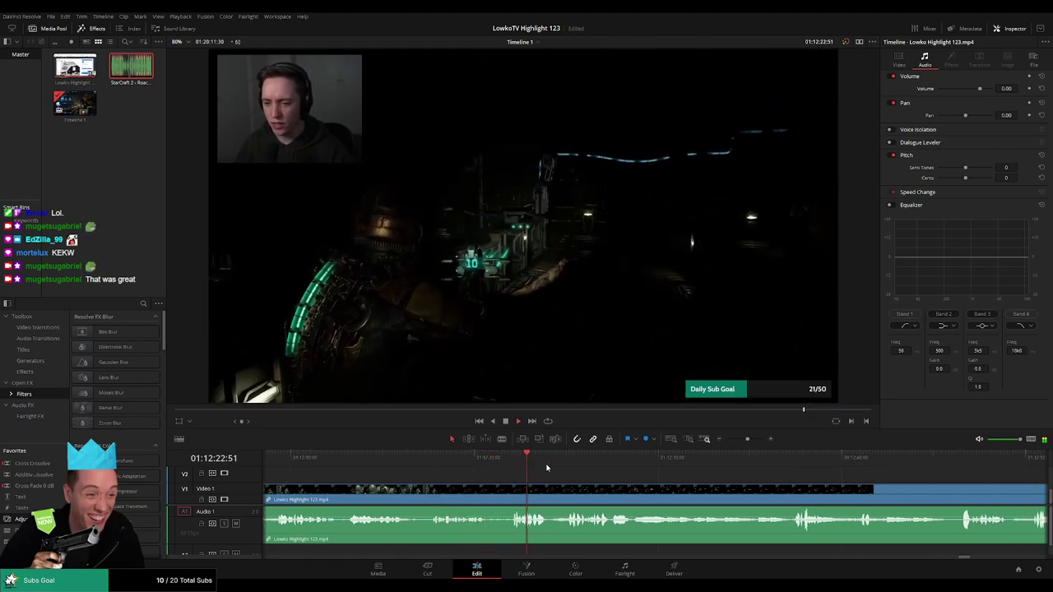
scroll(608, 481, right, 2)
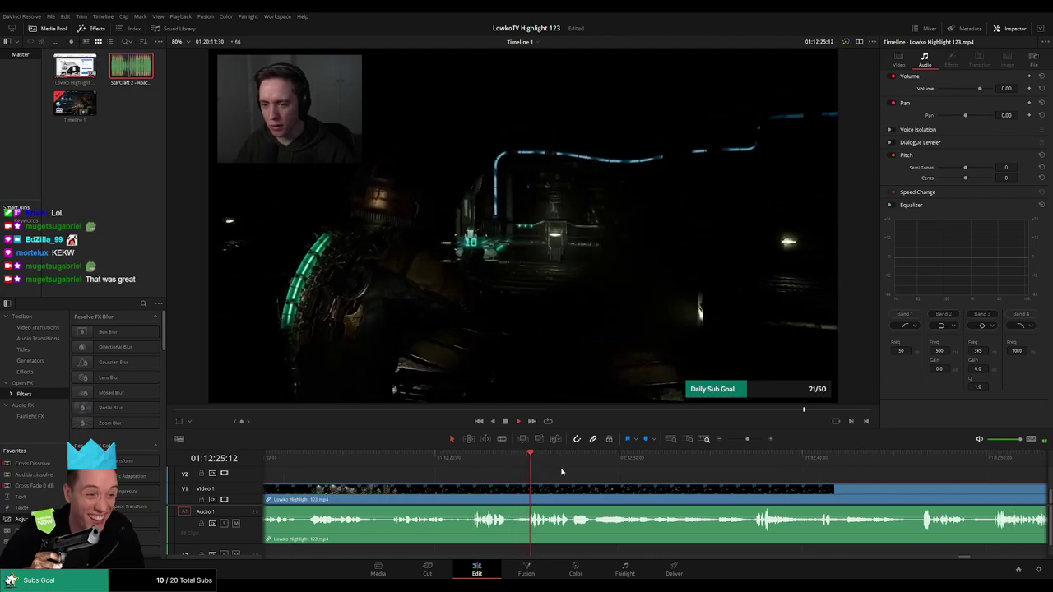
scroll(567, 474, right, 3)
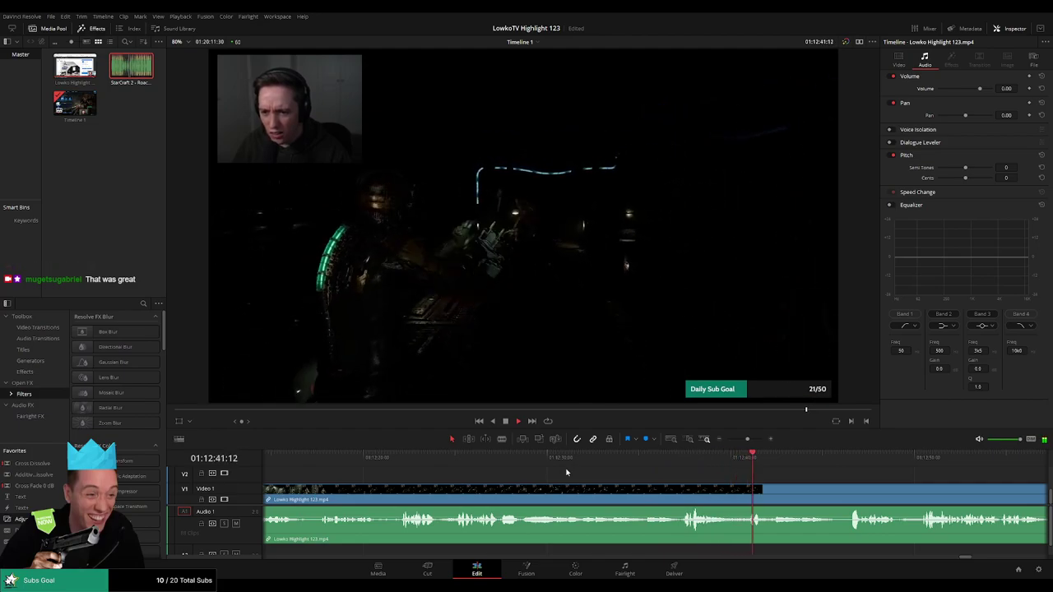
scroll(787, 482, right, 3)
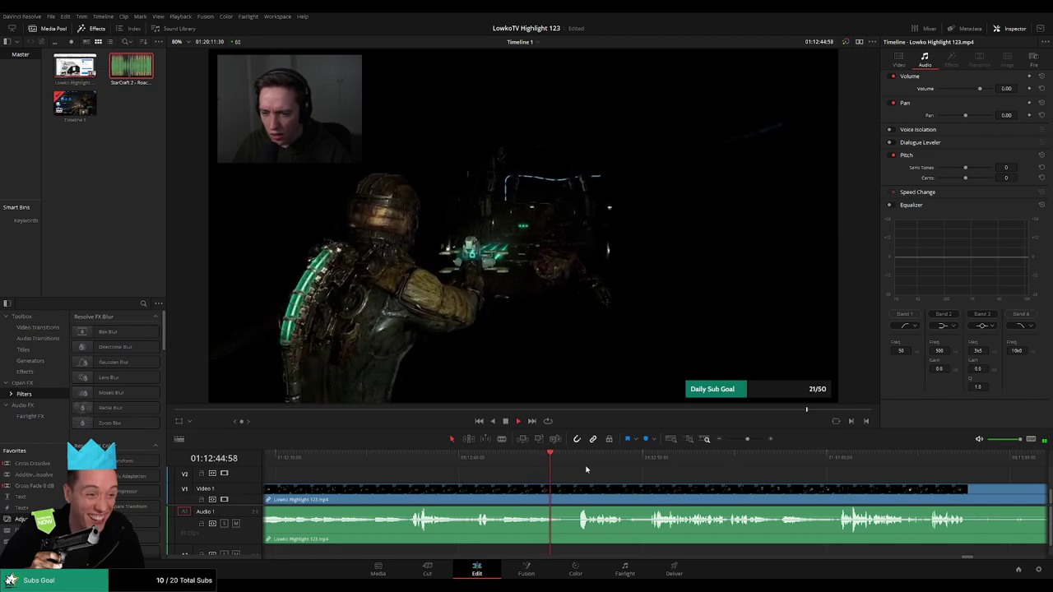
scroll(636, 472, right, 2)
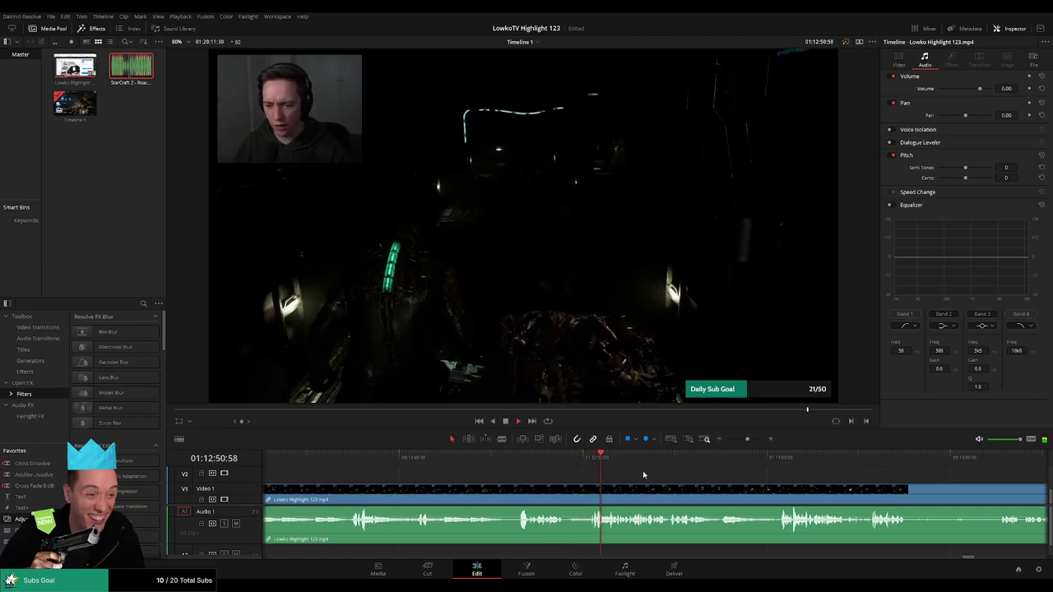
scroll(618, 474, right, 2)
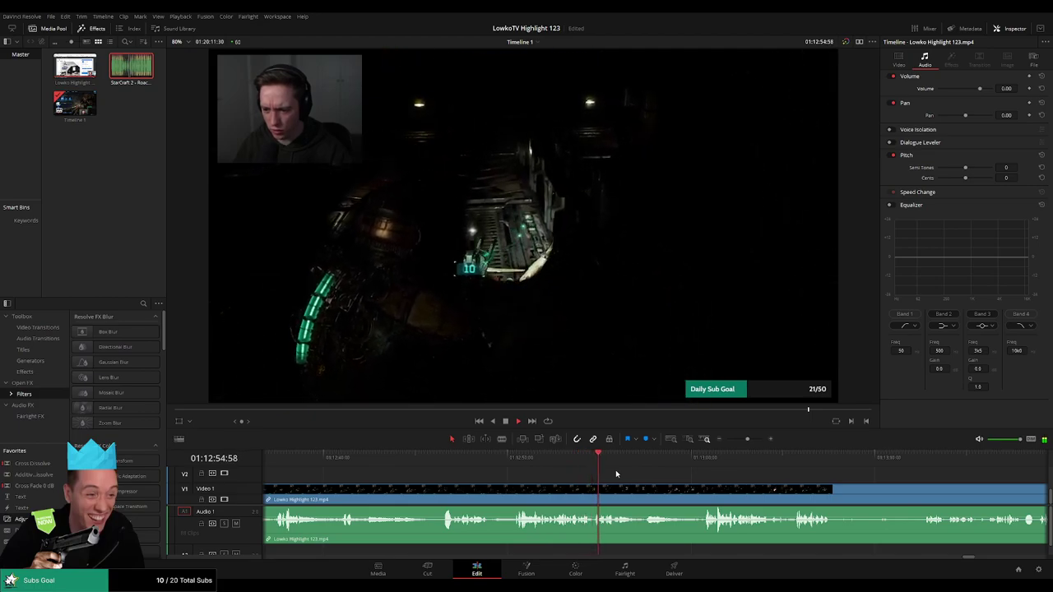
scroll(631, 476, right, 2)
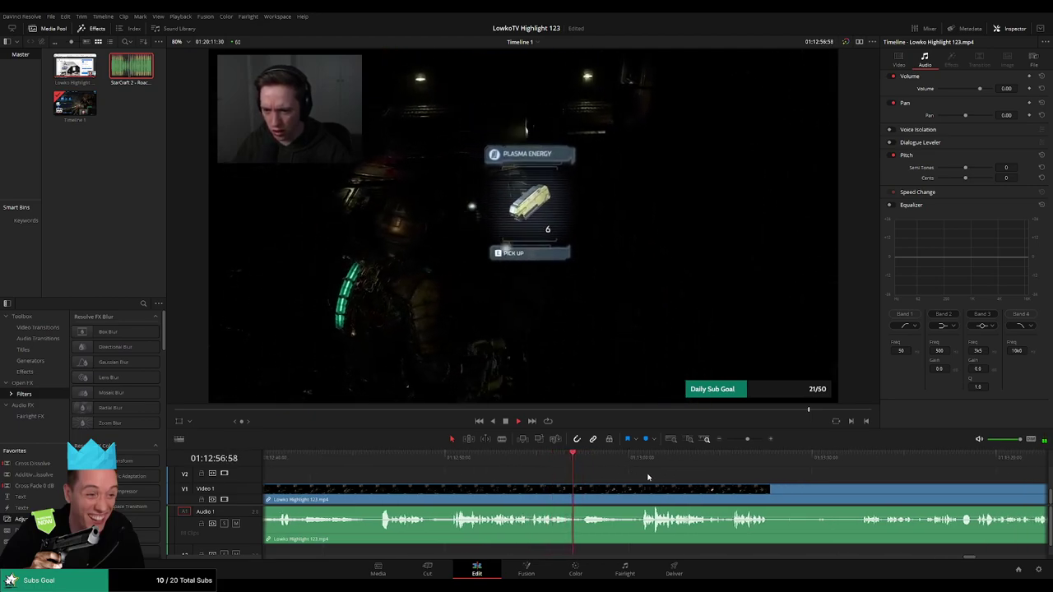
scroll(609, 476, right, 2)
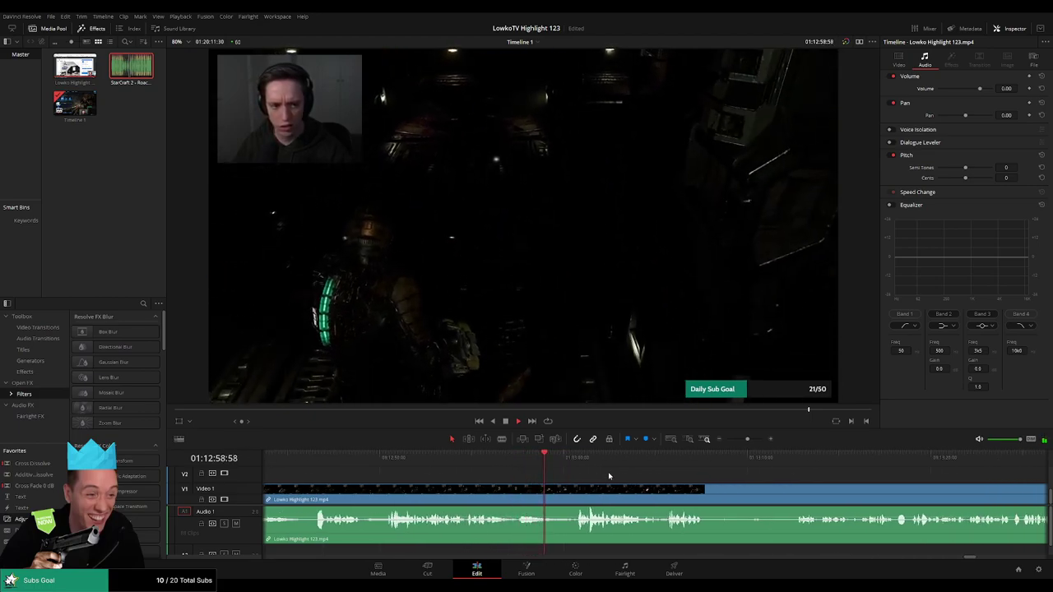
scroll(609, 476, right, 2)
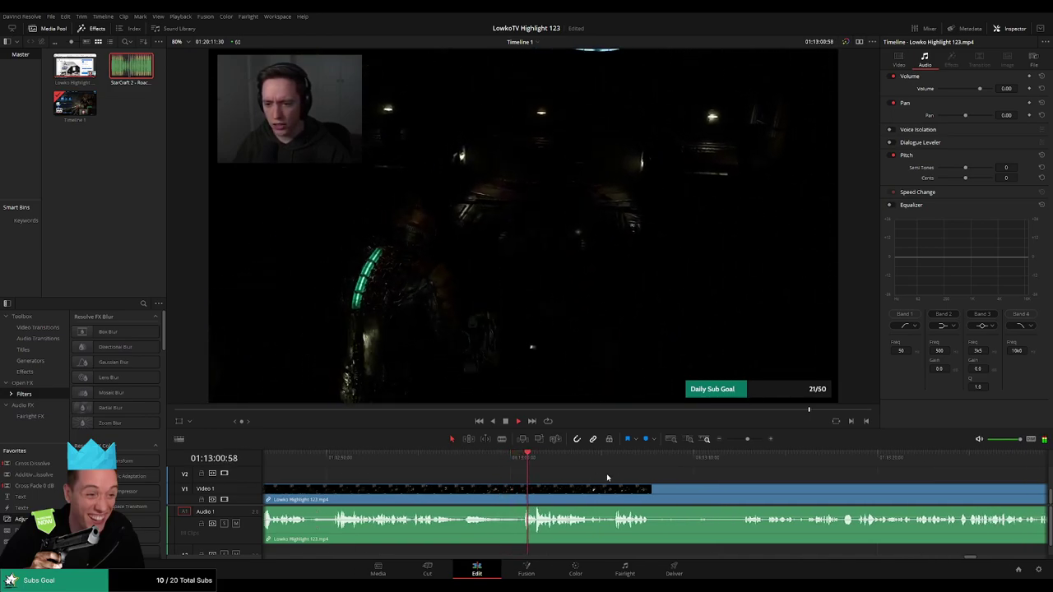
scroll(611, 475, right, 2)
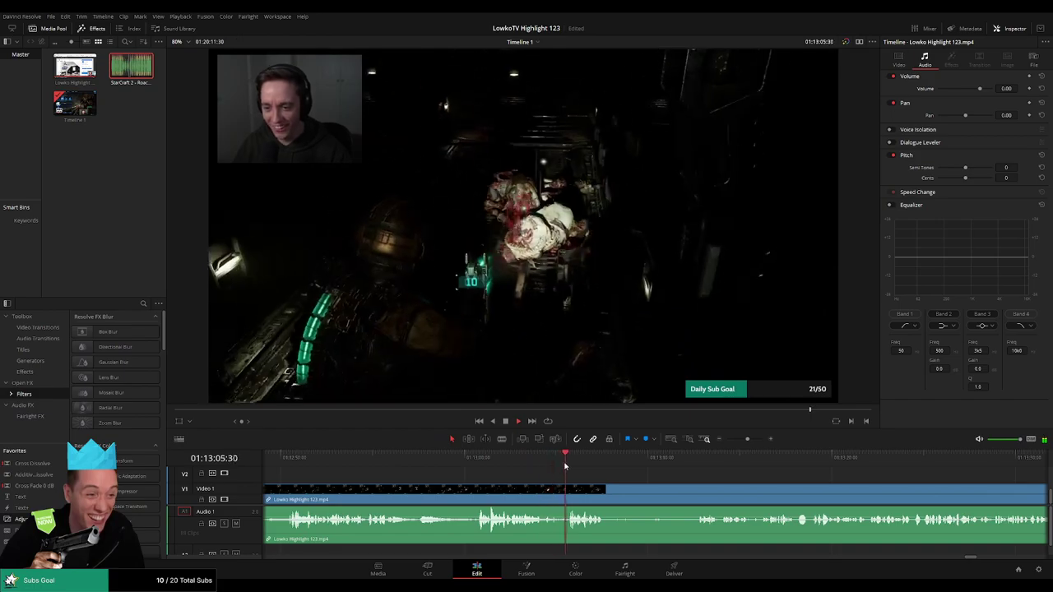
scroll(582, 481, right, 3)
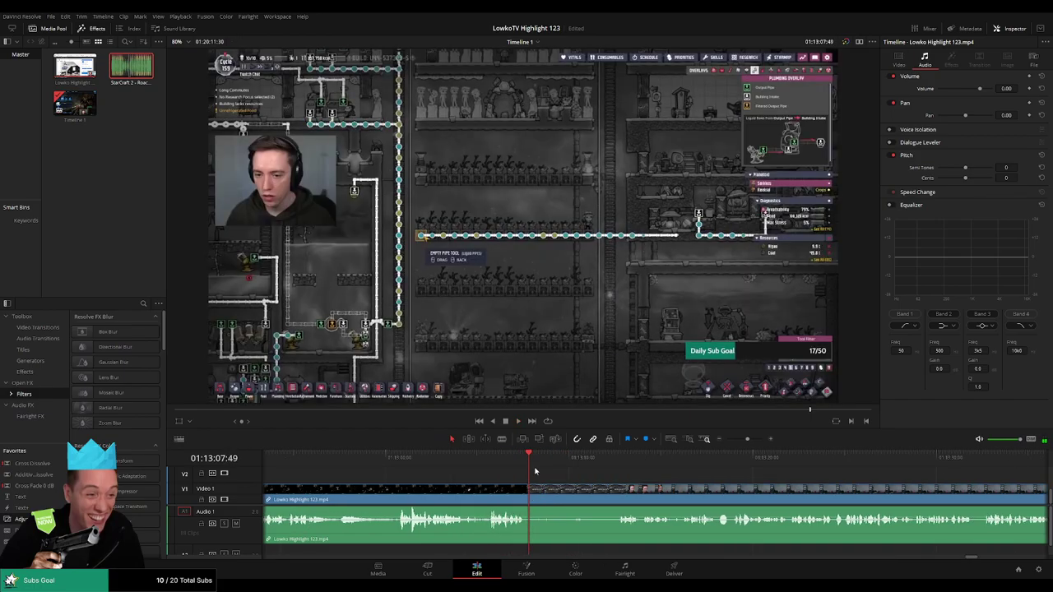
Split the clip around 01:13:08 where Dead Space ends, then replay from just before to check it.
click(527, 467)
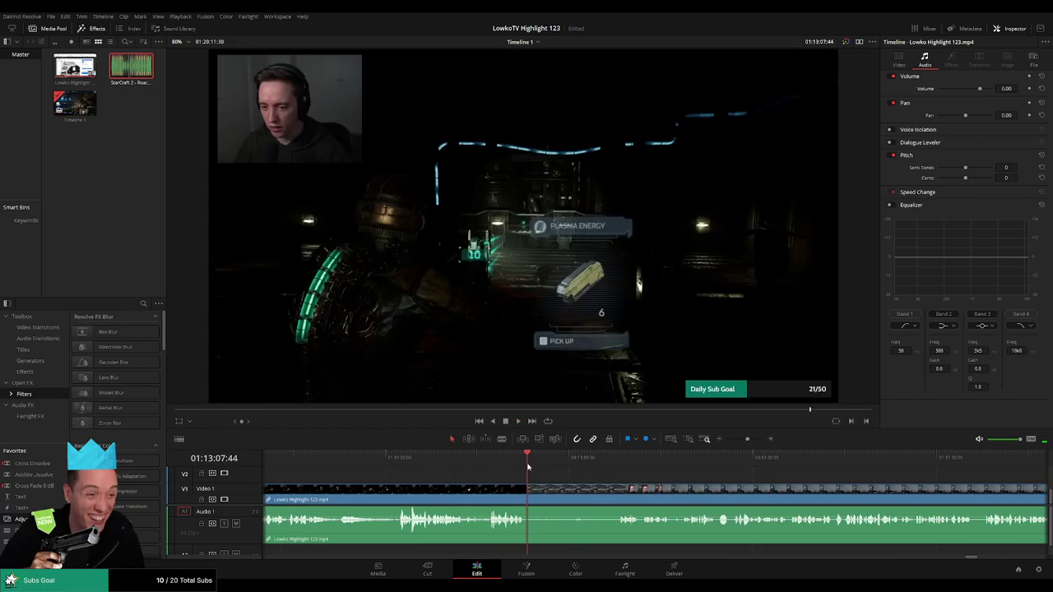
click(535, 492)
key(space)
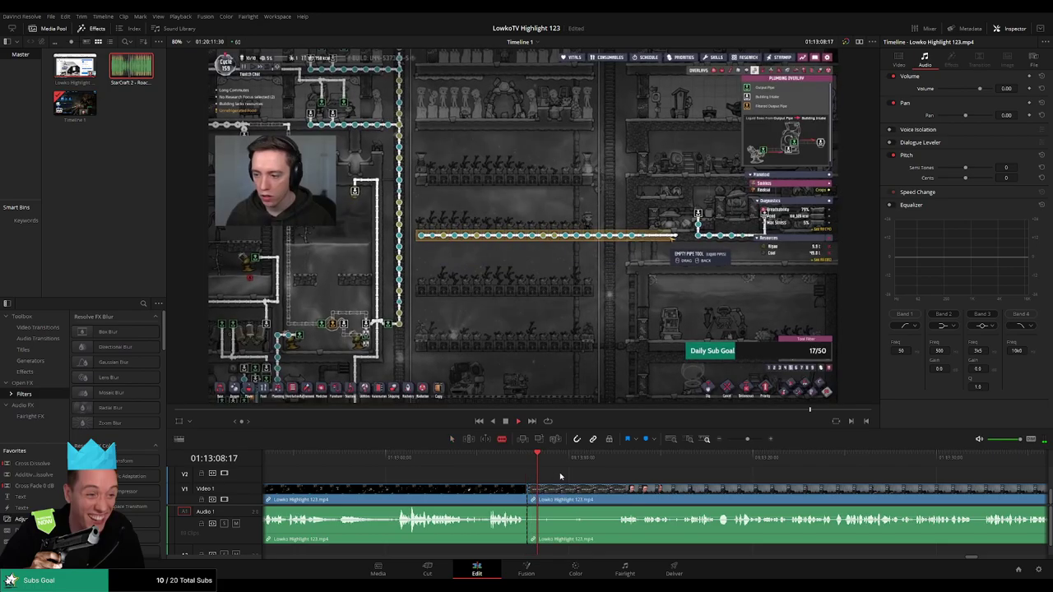
click(529, 453)
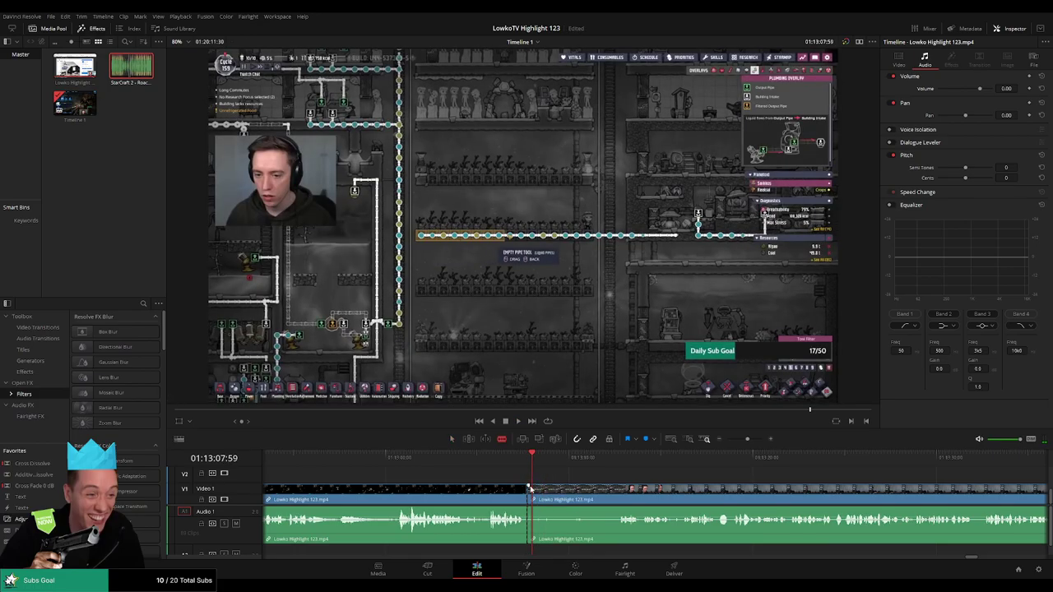
scroll(588, 475, up, 1)
drag(630, 461, 639, 461)
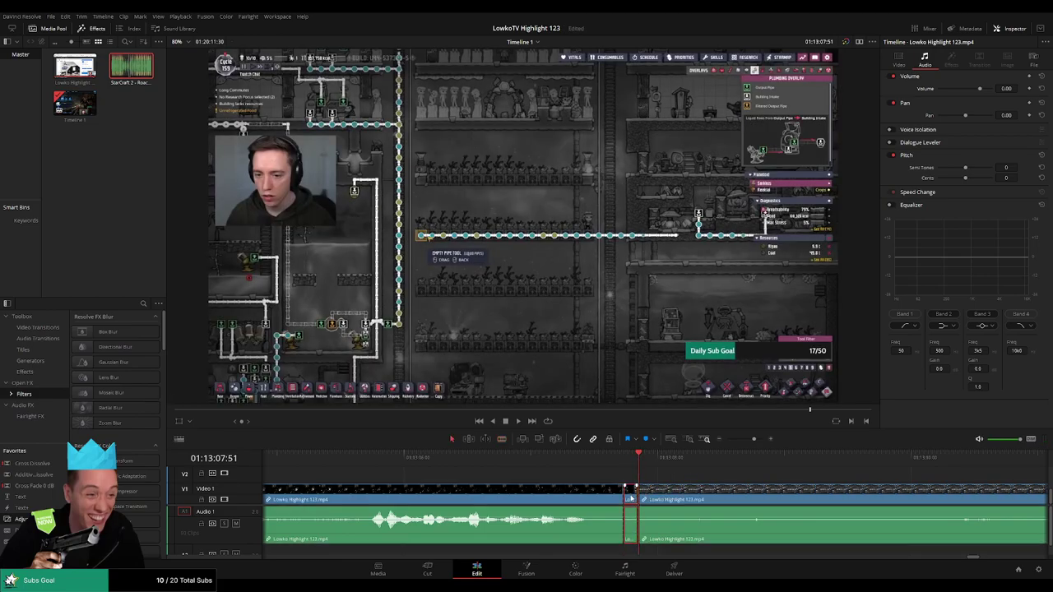
key(space)
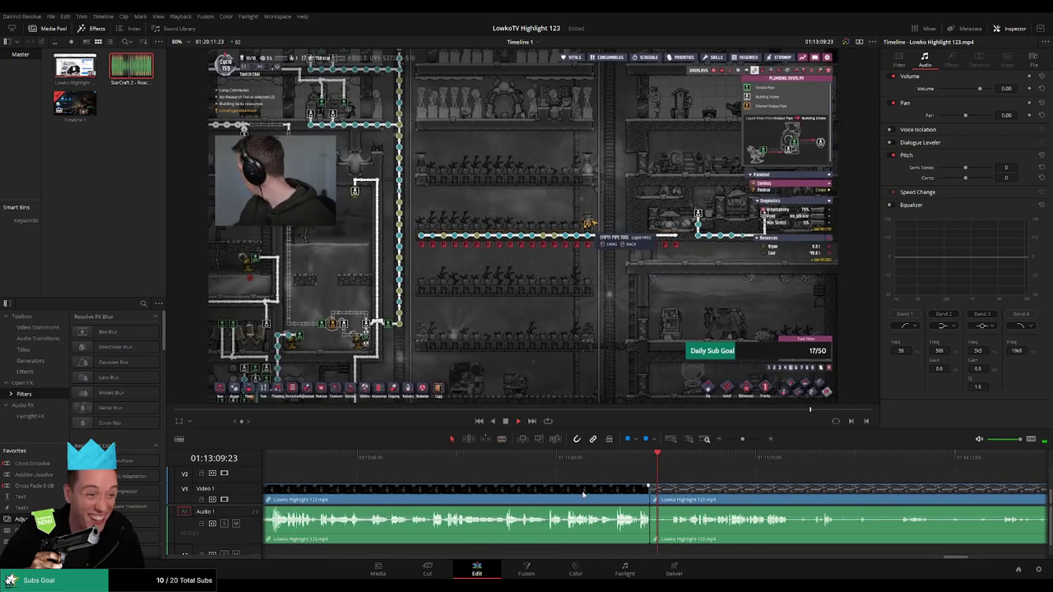
click(582, 493)
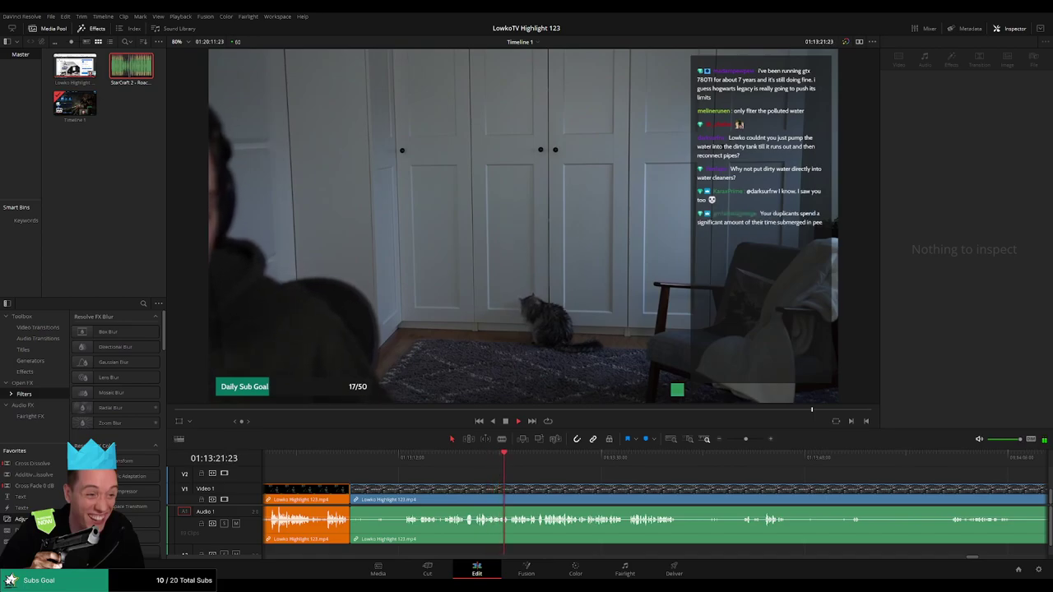
Scroll through the cat scene and select the highlight clip to view its properties.
scroll(555, 473, right, 3)
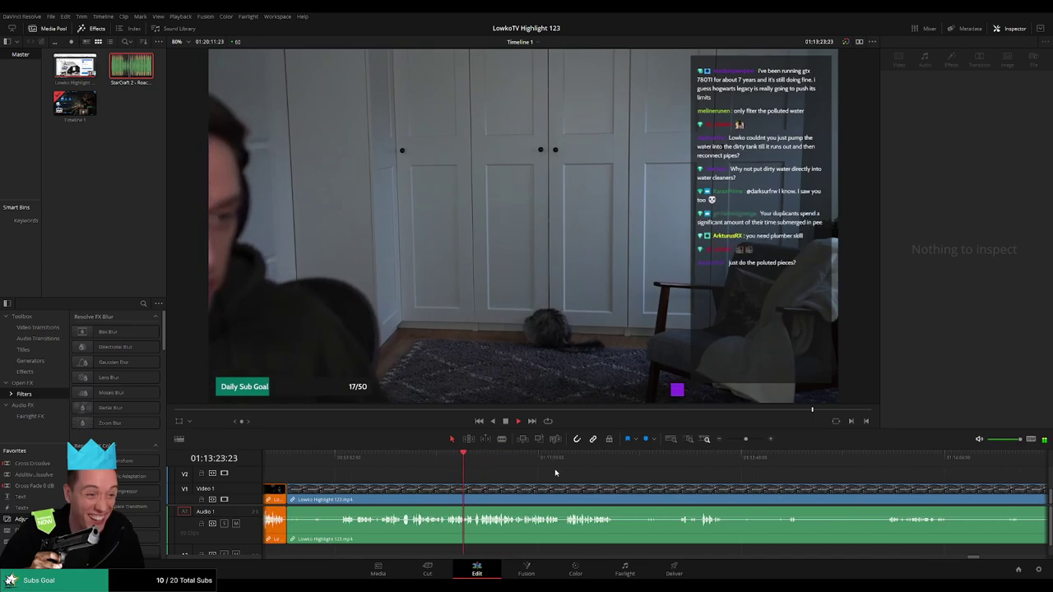
scroll(568, 477, right, 2)
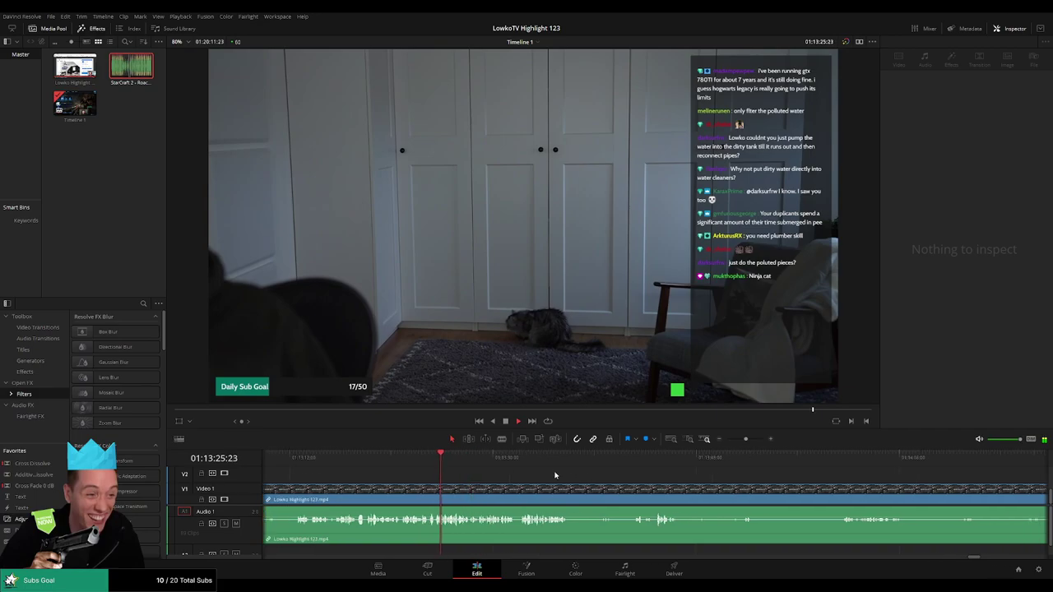
scroll(580, 483, right, 2)
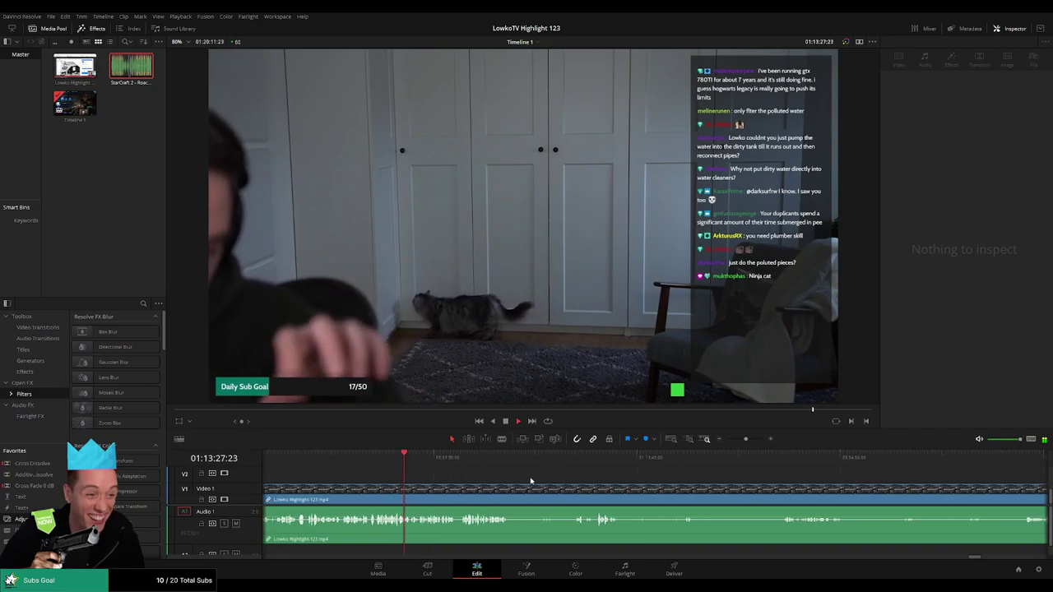
scroll(739, 483, left, 5)
scroll(578, 474, right, 2)
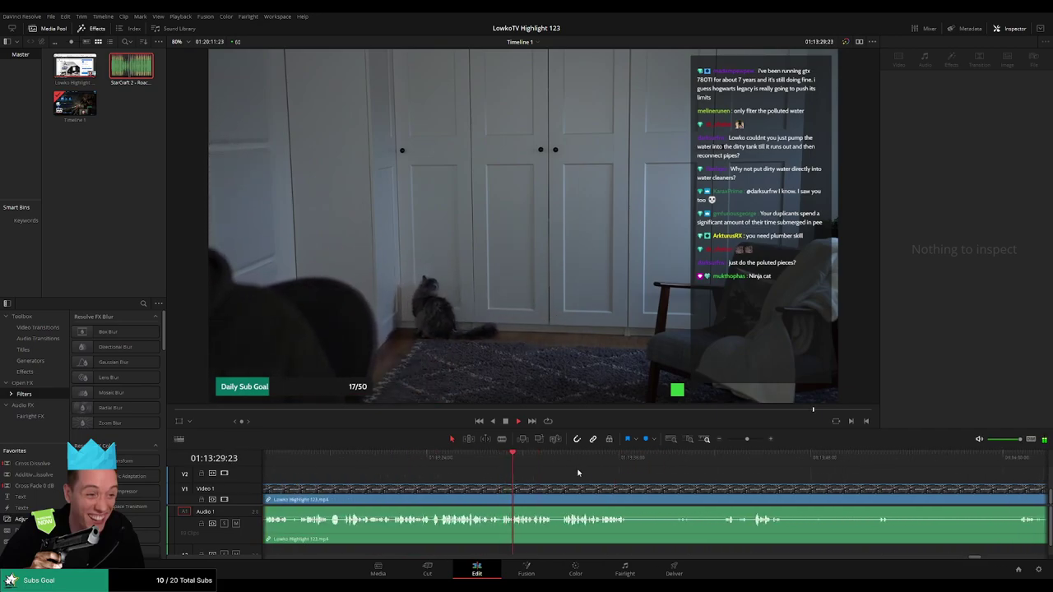
click(612, 477)
scroll(568, 476, right, 2)
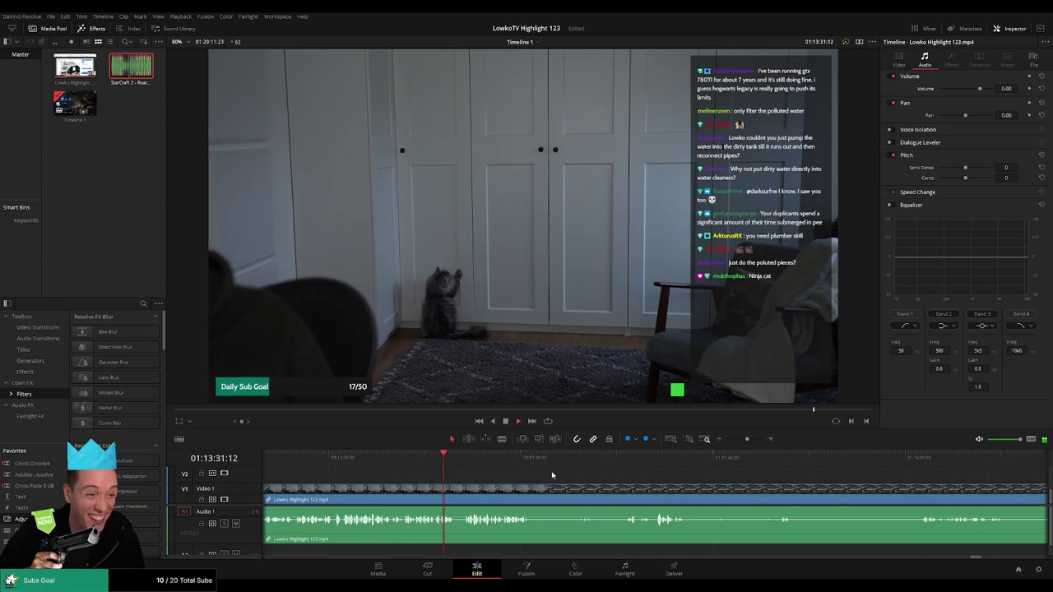
scroll(571, 478, right, 1)
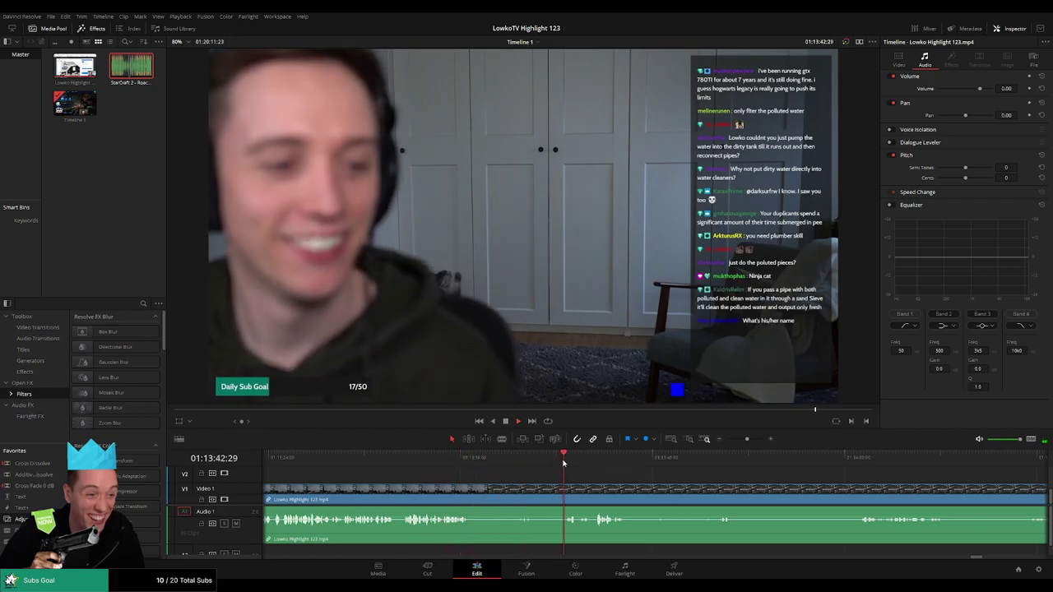
Align the Adjustment Clip to the cat scene start and zoom it to 2.67, framing the cat.
click(470, 458)
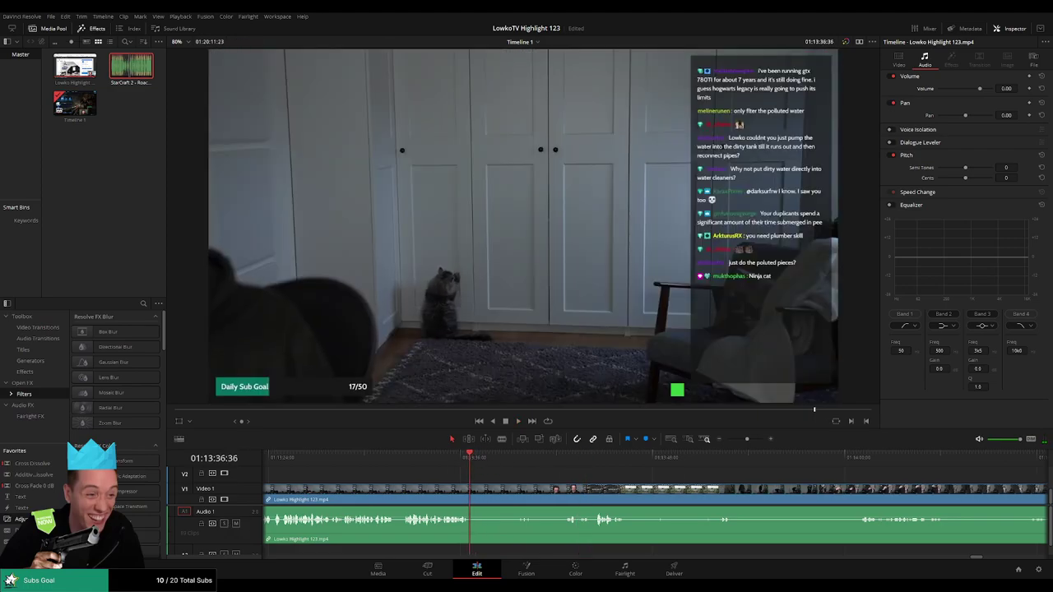
drag(481, 480, 471, 479)
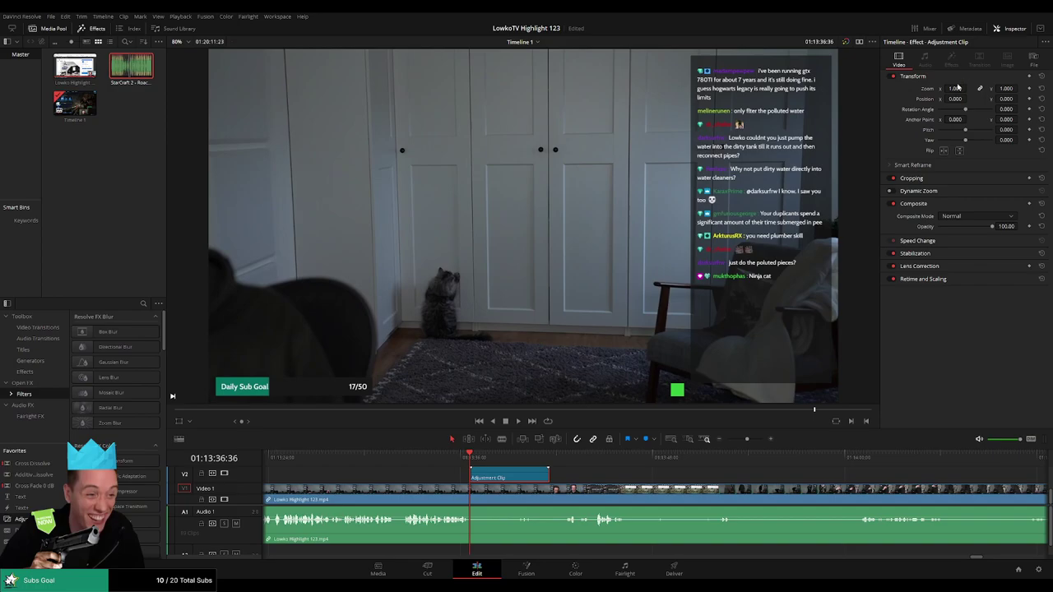
mouse_move(958, 87)
mouse_down()
mouse_move(1012, 86)
mouse_move(1028, 98)
mouse_up()
mouse_move(956, 99)
mouse_down()
mouse_move(968, 98)
mouse_move(958, 98)
mouse_up()
key(space)
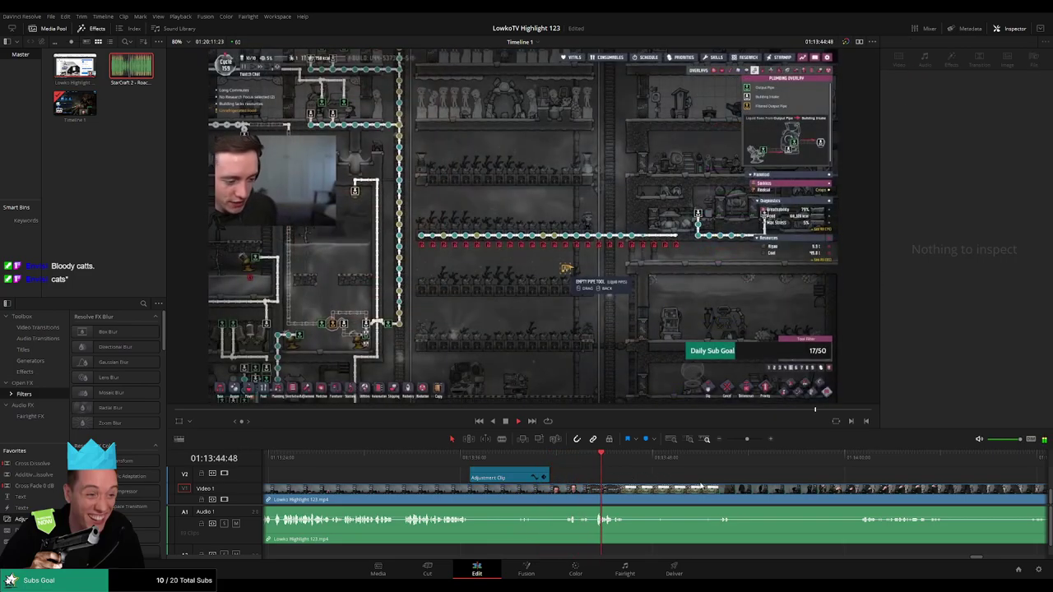
scroll(574, 474, right, 3)
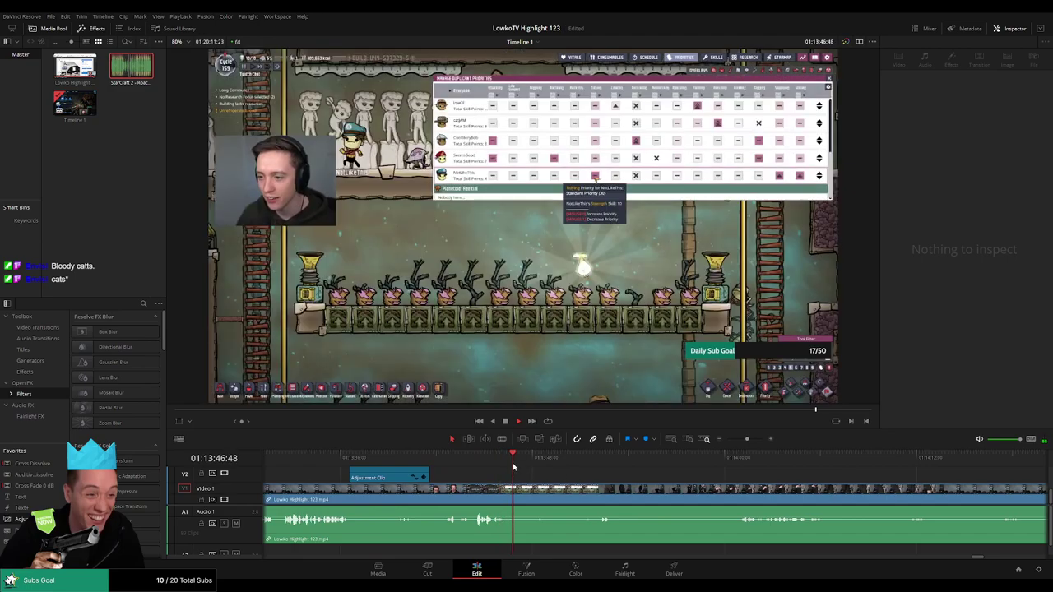
Blade off a short stretch of footage, ripple-delete it, and play back the edit.
click(500, 459)
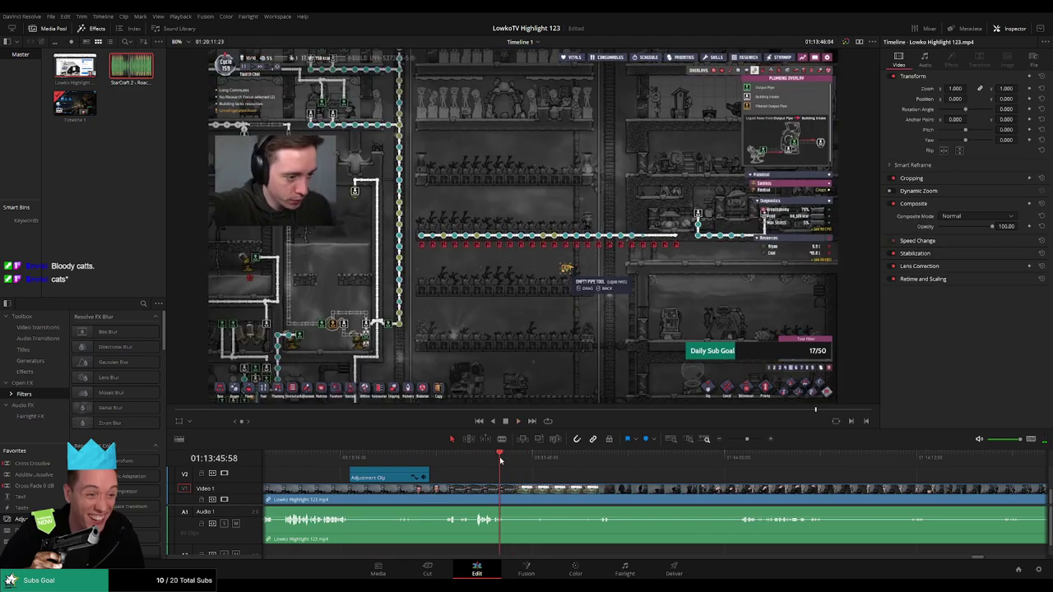
key(b)
click(513, 498)
key(Delete)
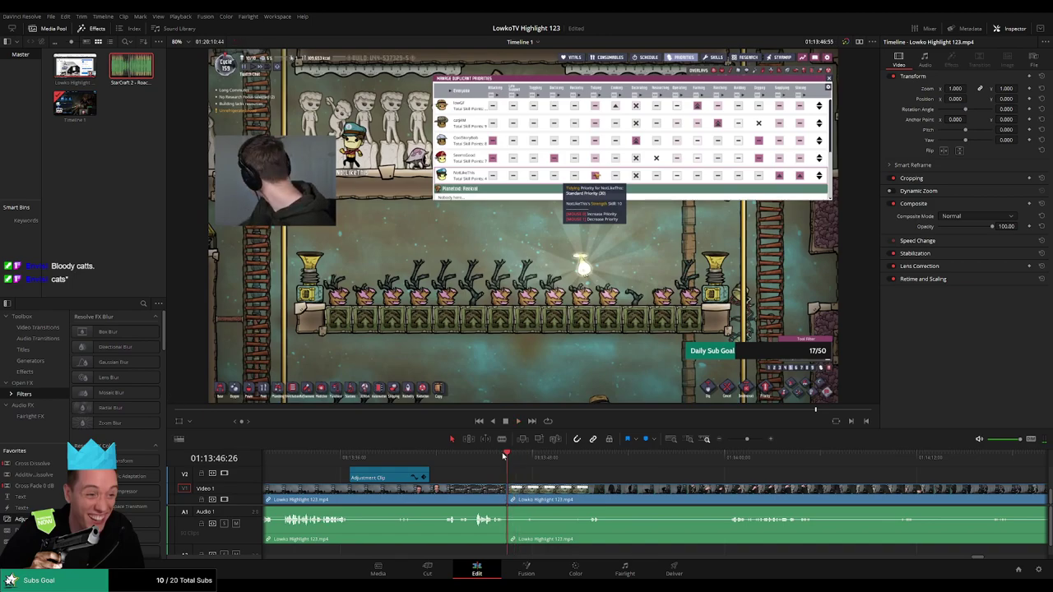
key(space)
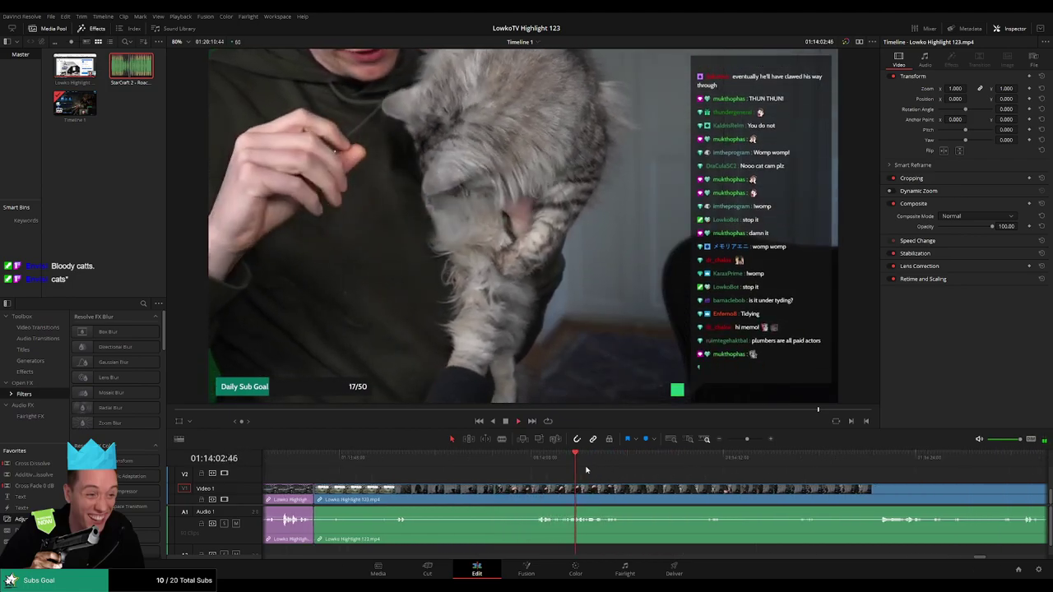
Blade off an unwanted stretch, ripple-delete it, and play back the result.
click(388, 457)
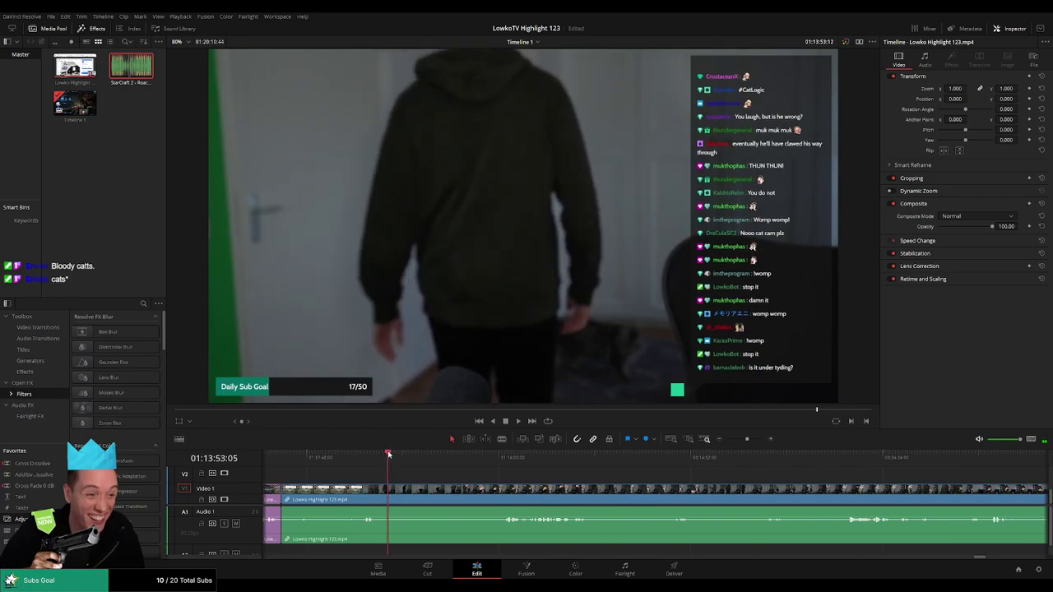
key(b)
click(494, 496)
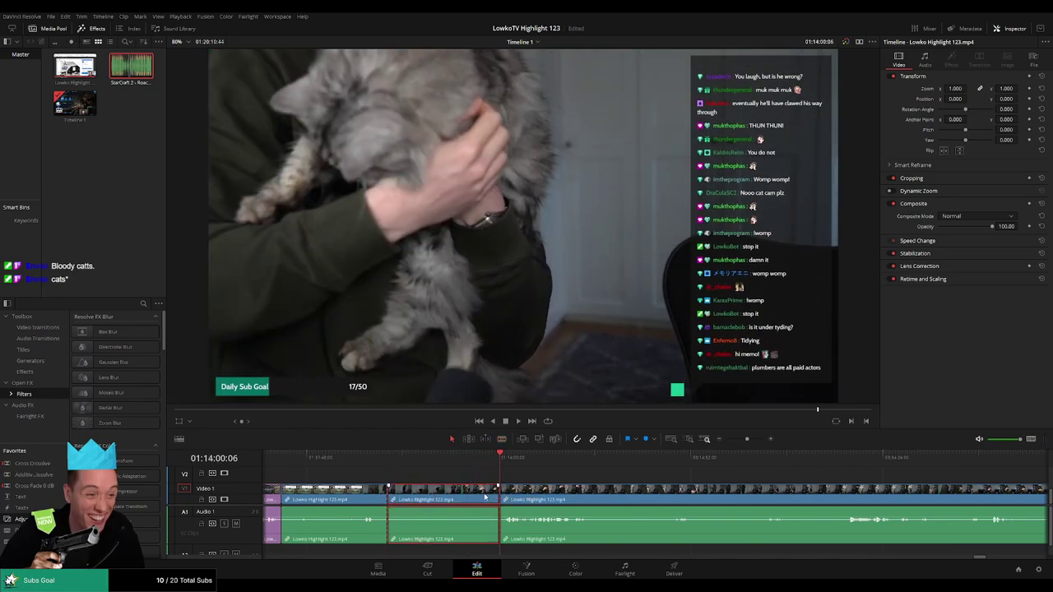
key(Delete)
key(space)
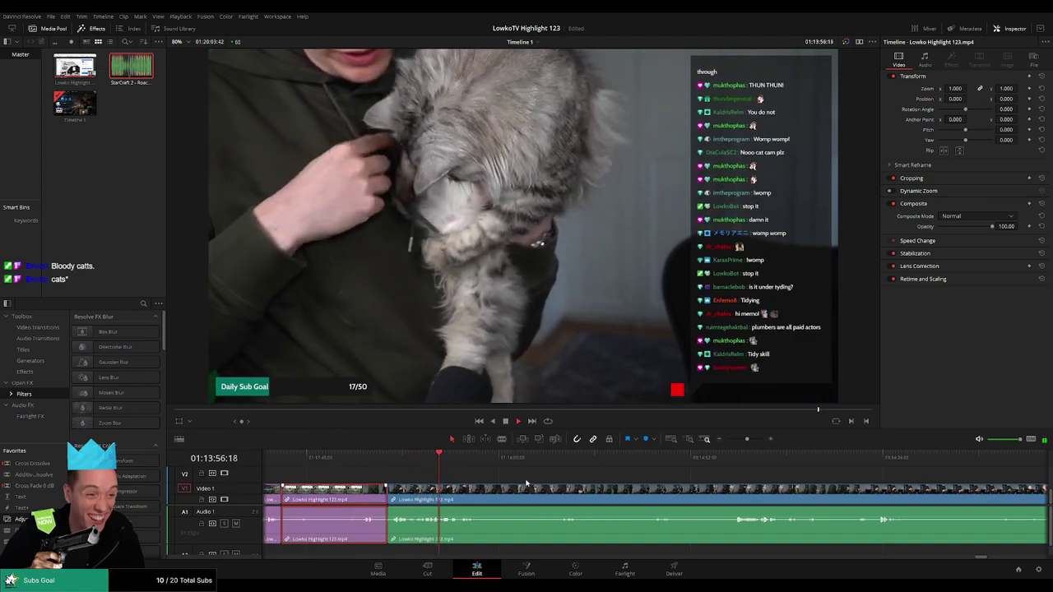
click(520, 479)
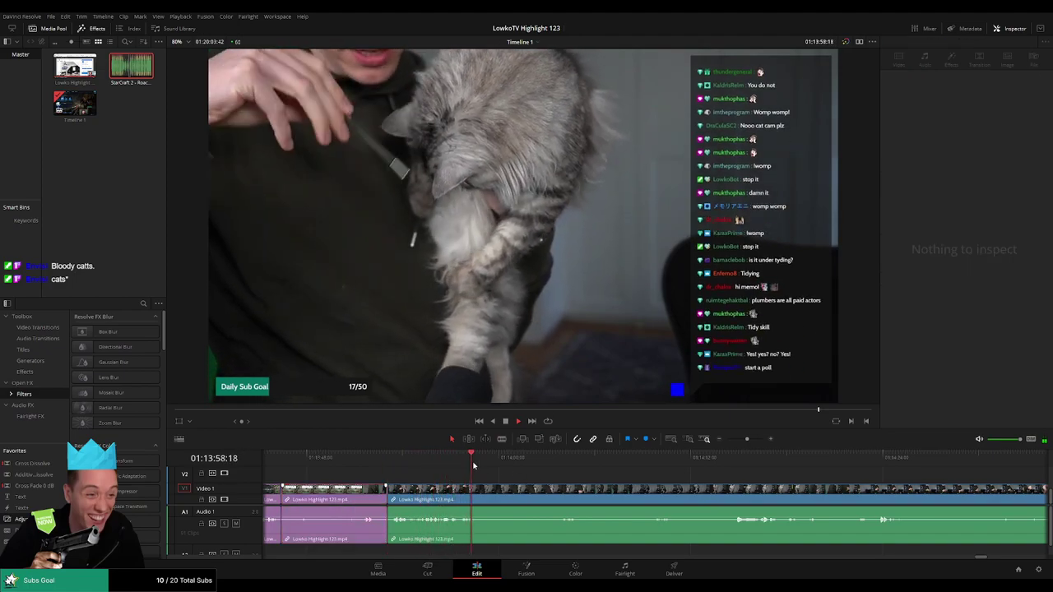
Scrub ahead through the cat footage to reach the short middle clip.
drag(473, 466, 531, 467)
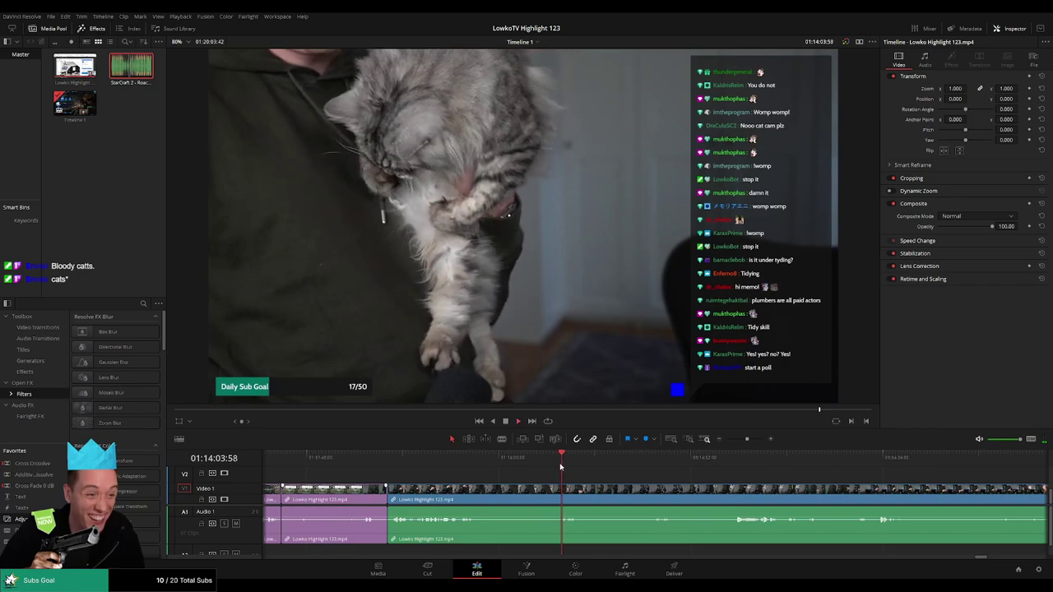
scroll(553, 471, right, 3)
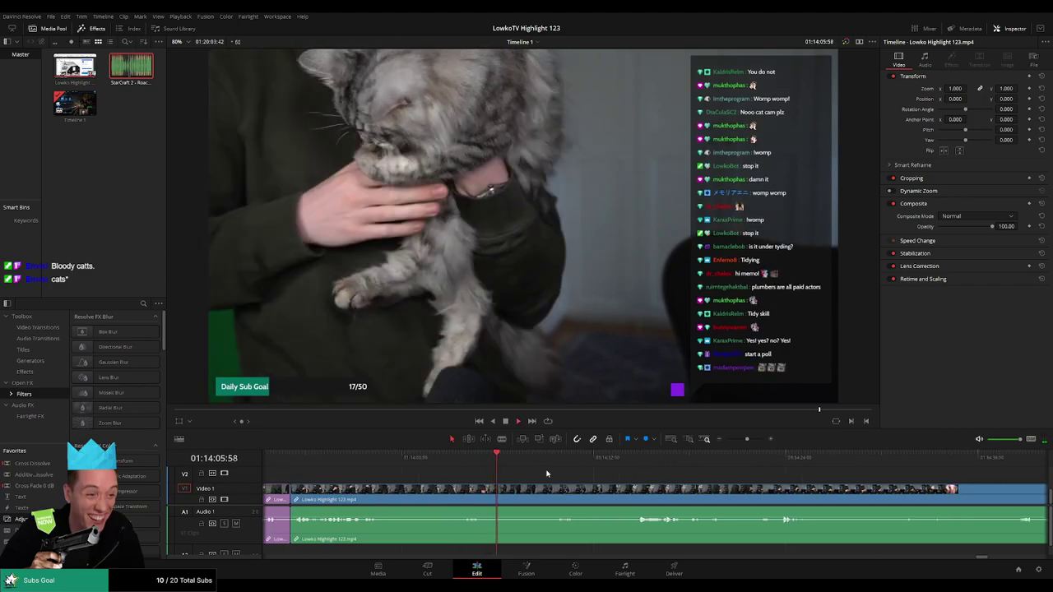
click(552, 465)
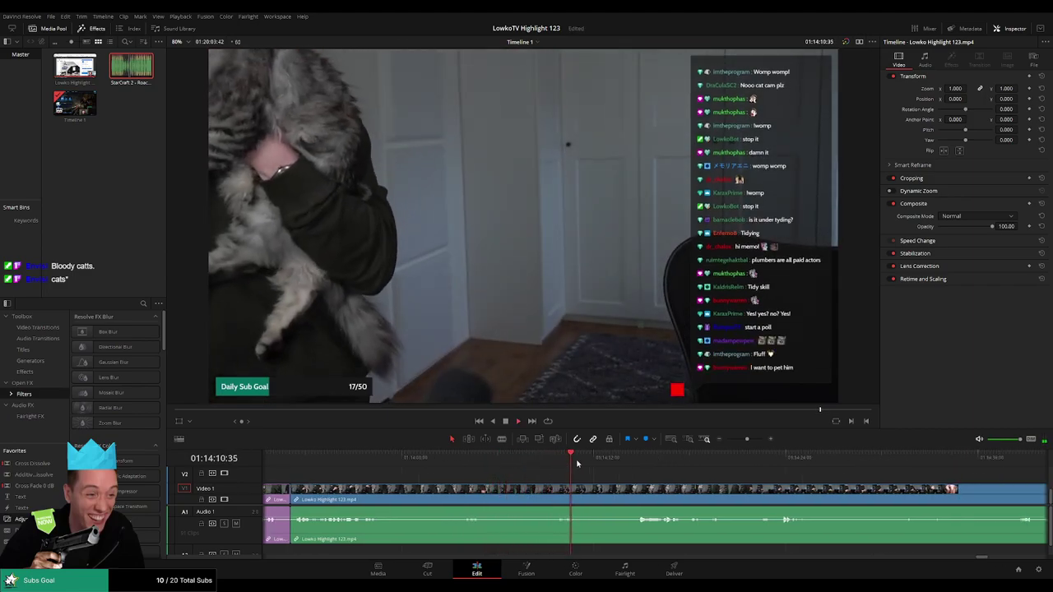
drag(576, 464, 637, 462)
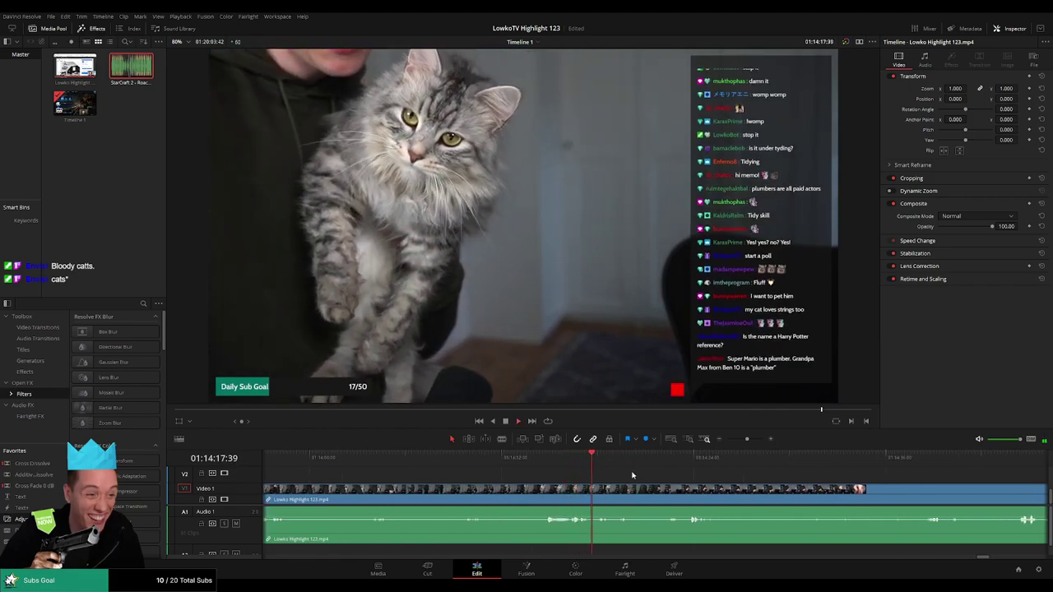
scroll(665, 478, right, 2)
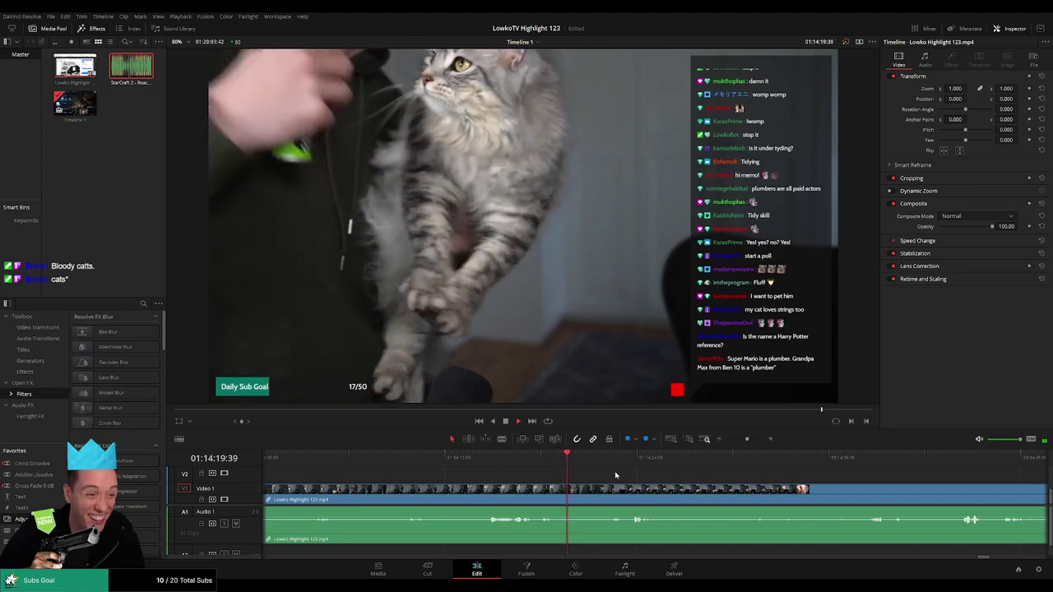
scroll(634, 479, right, 2)
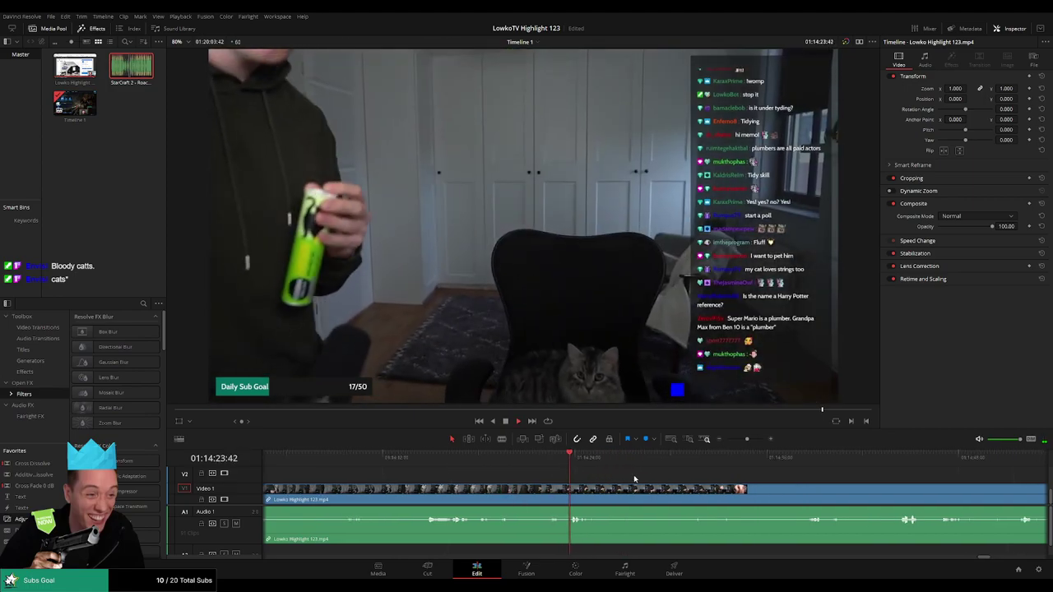
click(679, 465)
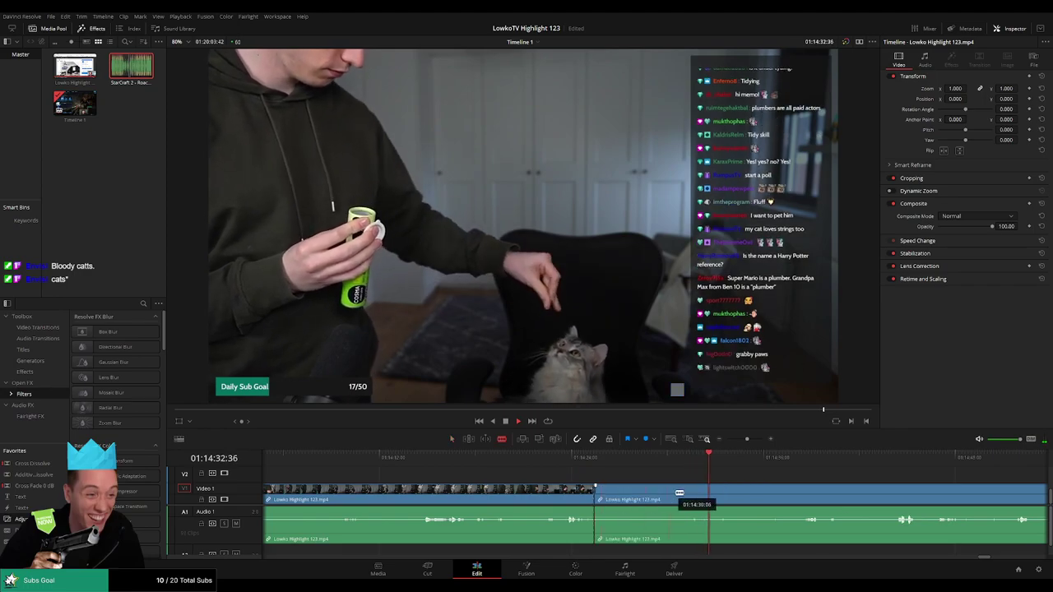
Trim away the short middle clip on V1/A1 so the following footage closes the gap, then replay the edit.
drag(688, 495, 597, 495)
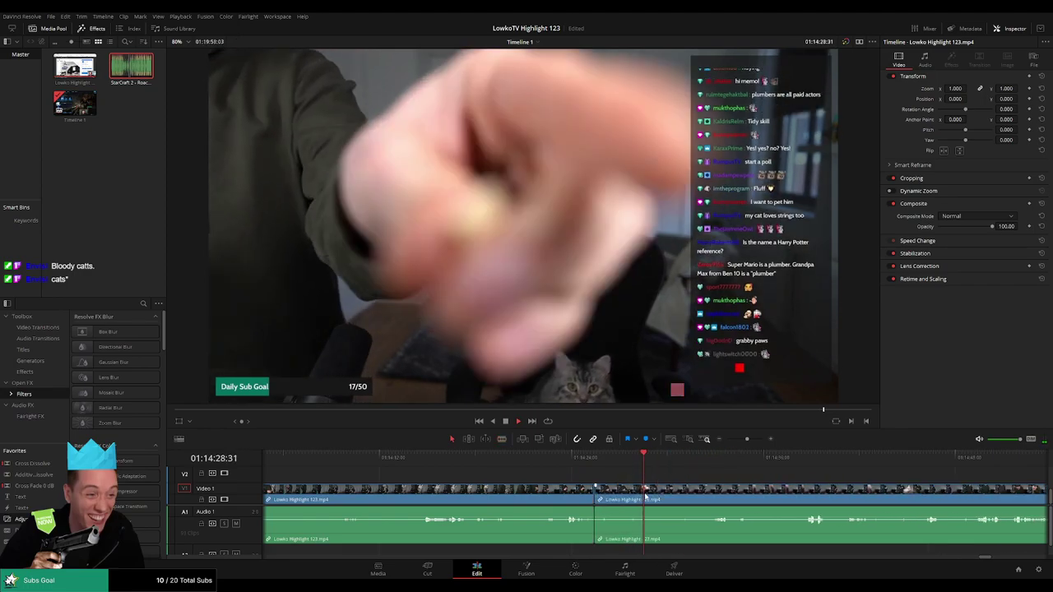
key(space)
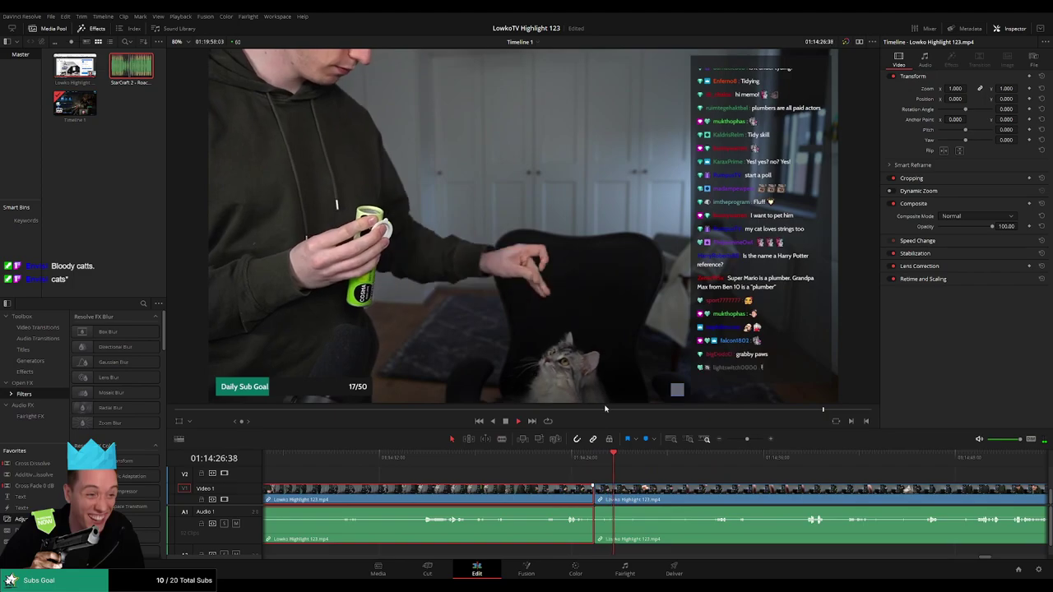
click(701, 473)
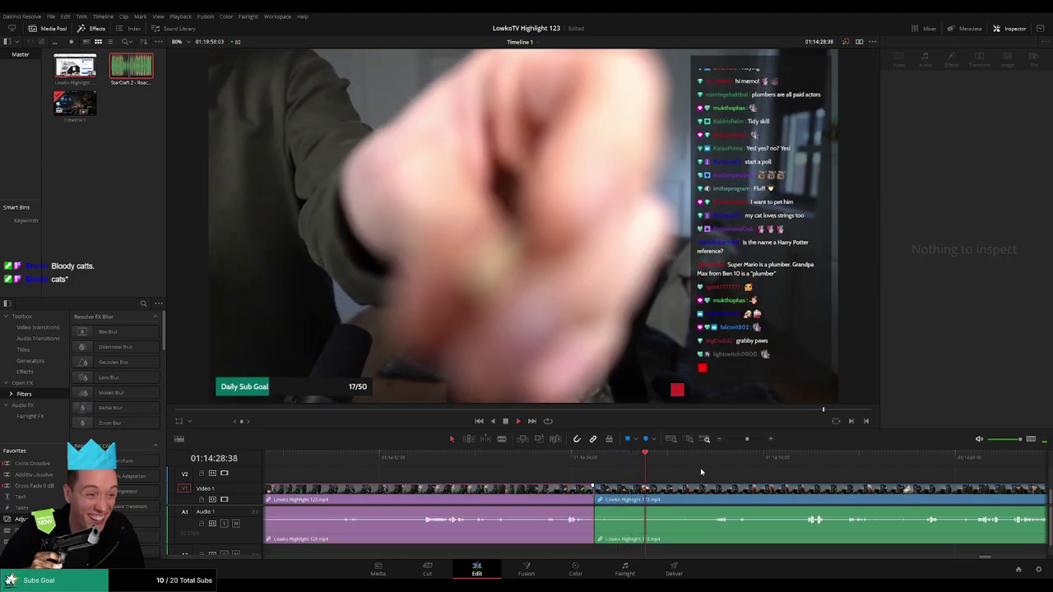
scroll(601, 466, right, 3)
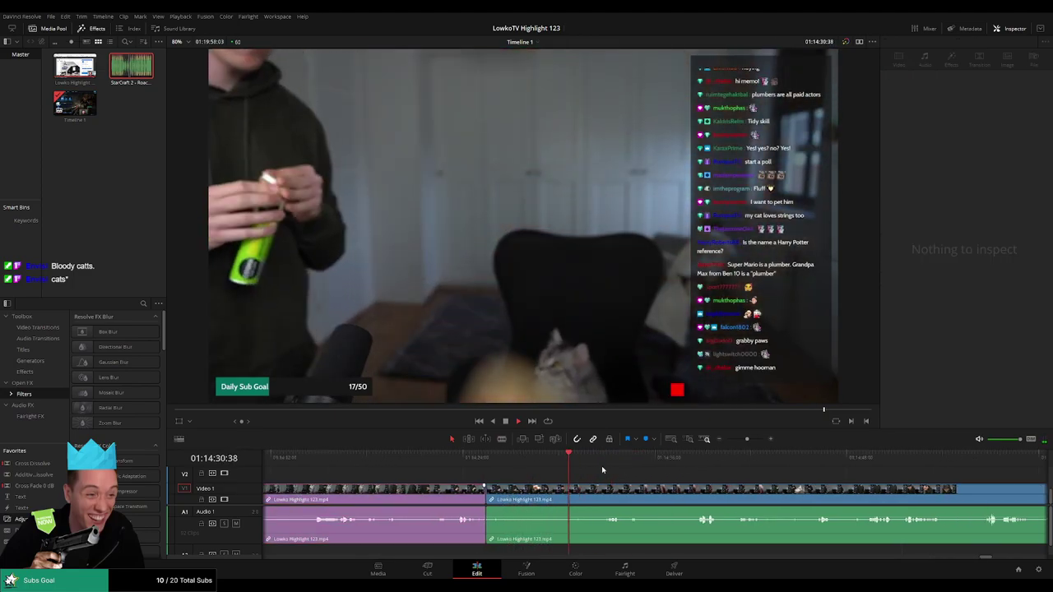
click(602, 460)
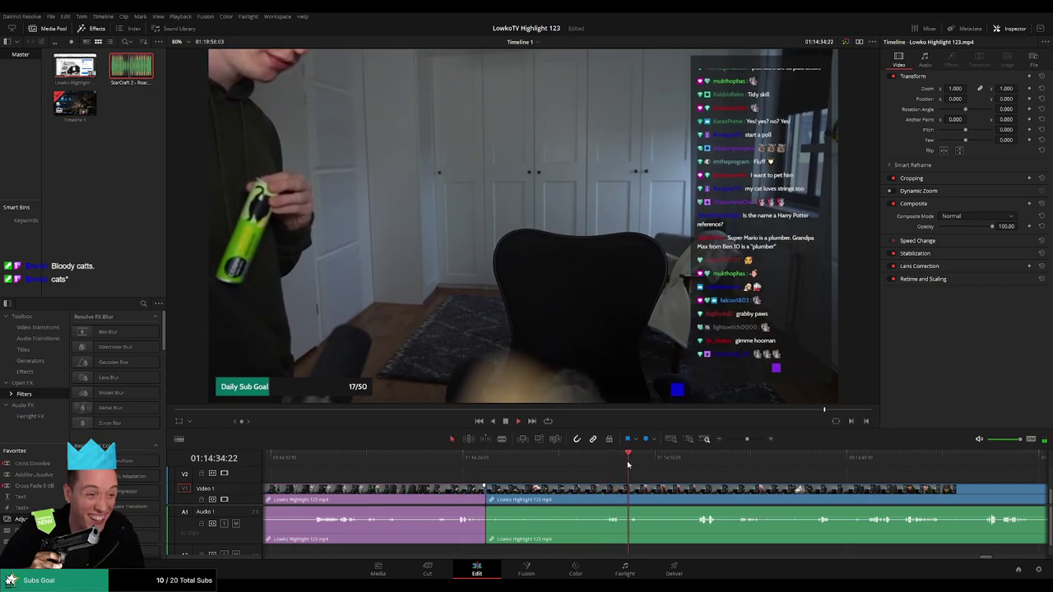
click(679, 460)
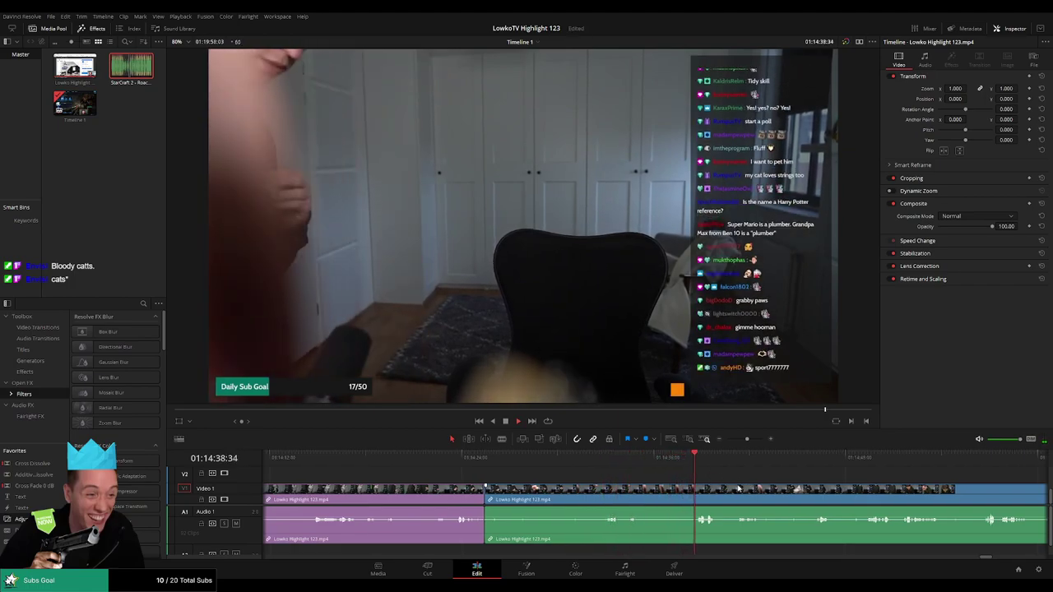
Keep reviewing the footage on to about 01:14:42.
scroll(634, 480, right, 3)
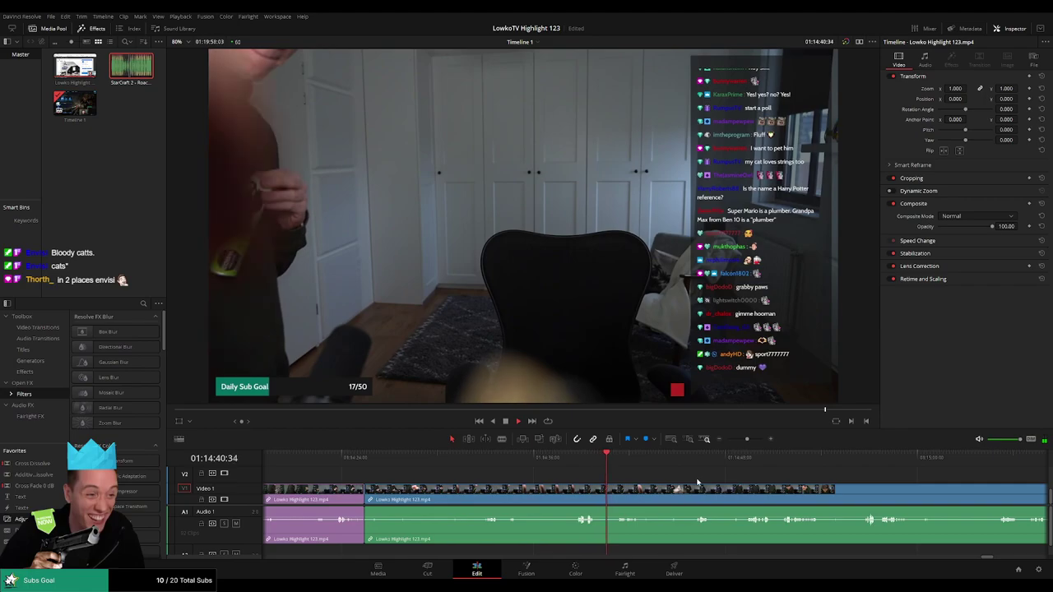
click(578, 467)
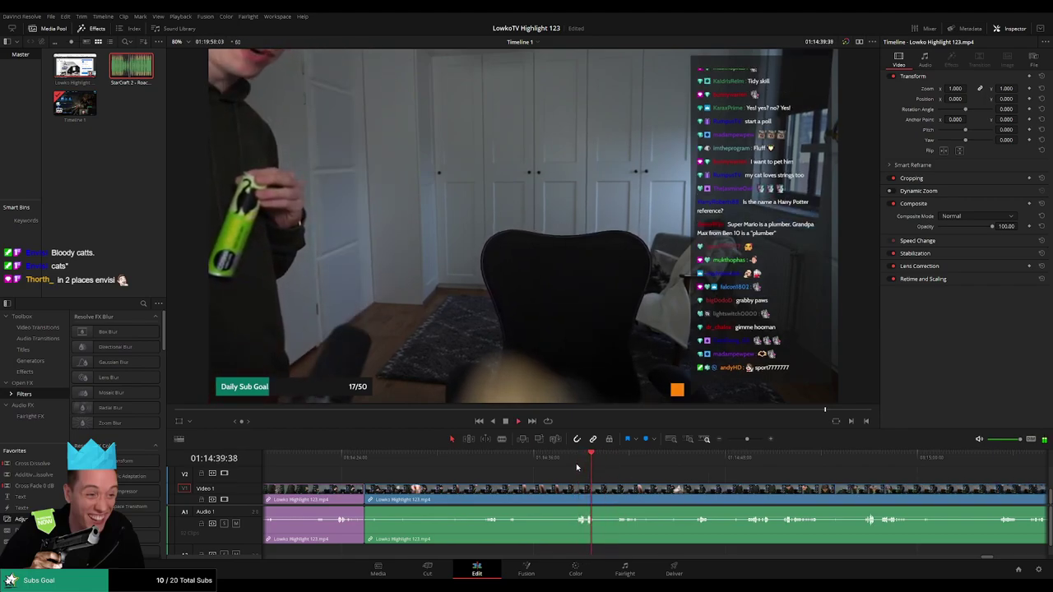
click(575, 465)
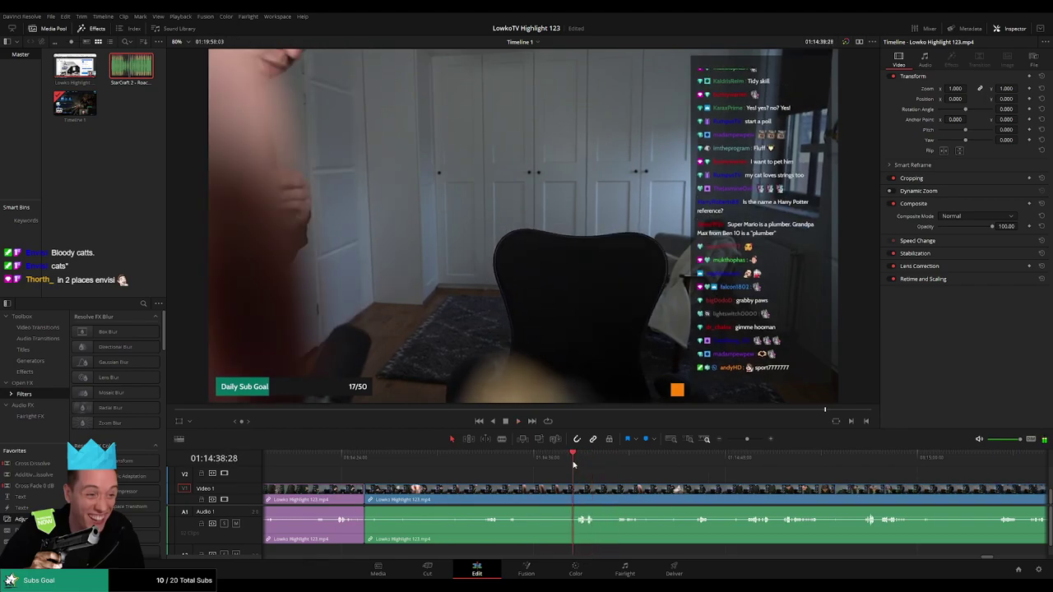
scroll(650, 475, right, 2)
scroll(613, 476, right, 2)
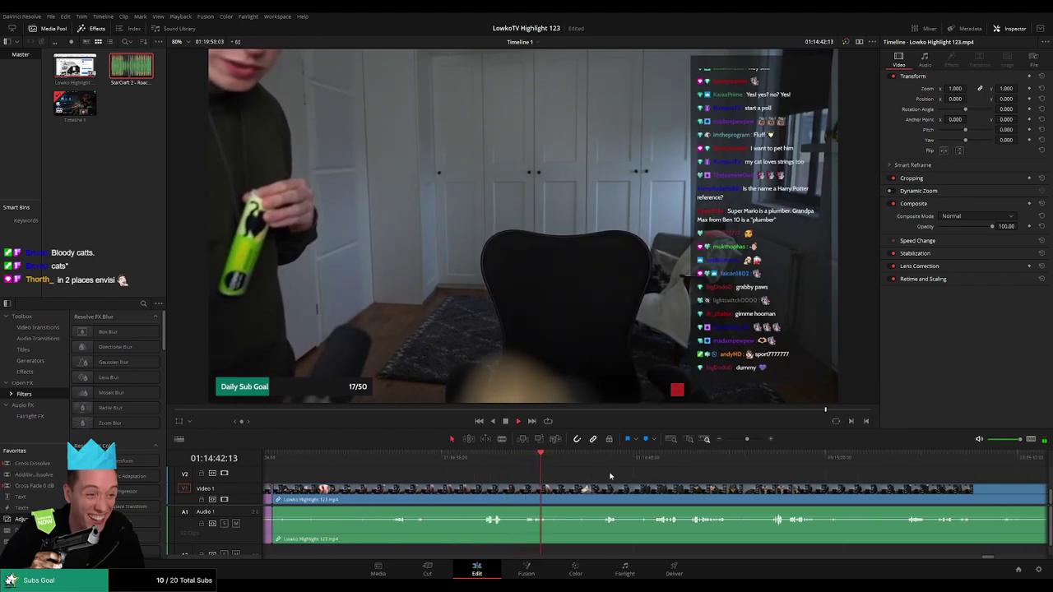
scroll(580, 475, right, 2)
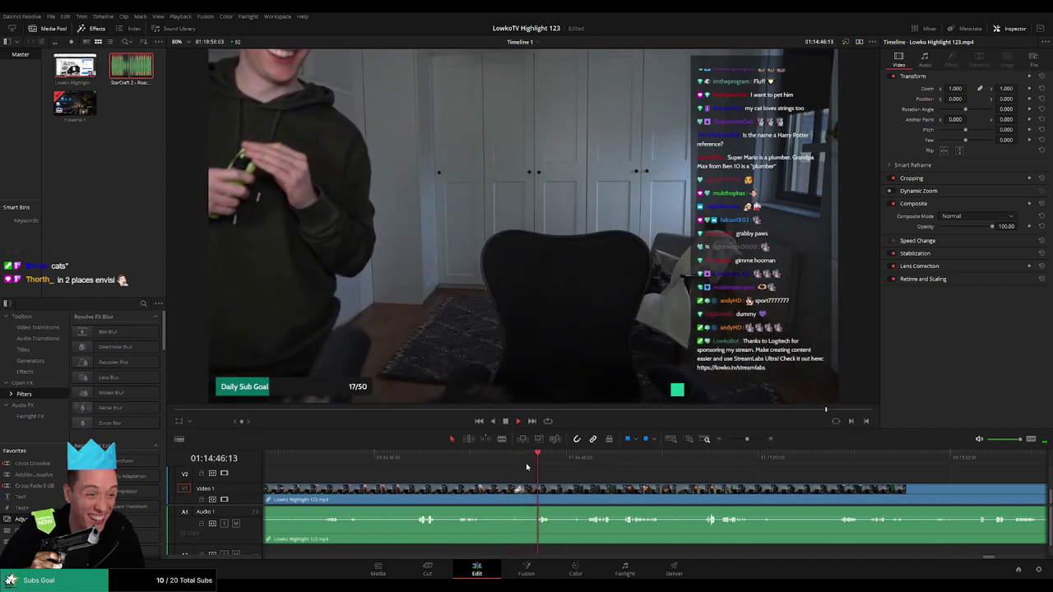
click(576, 463)
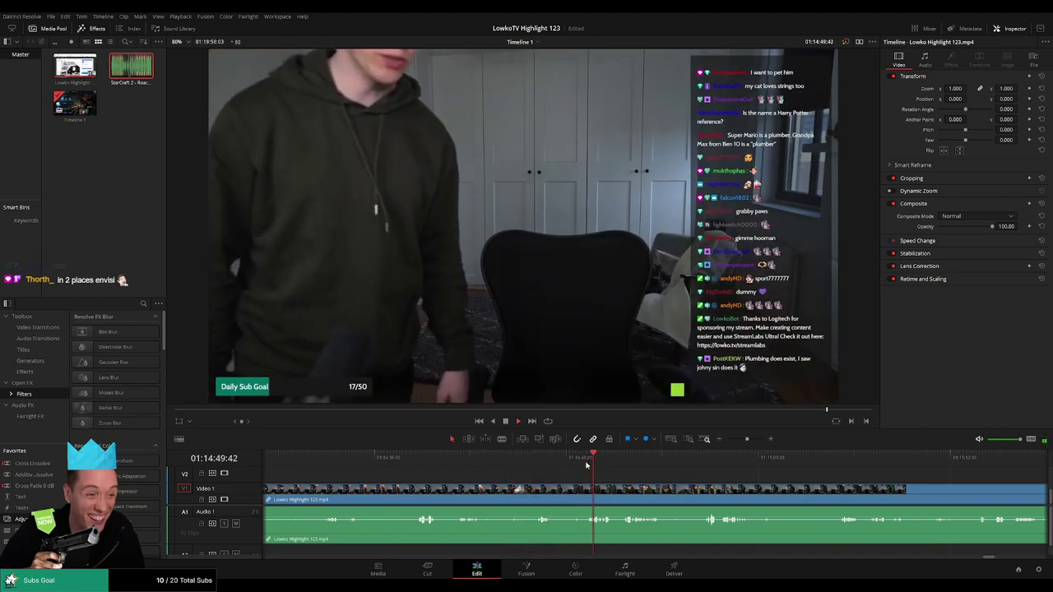
Locate the unwanted moment near 01:15:17, split it off, ripple-delete it, and replay.
drag(694, 479, 560, 474)
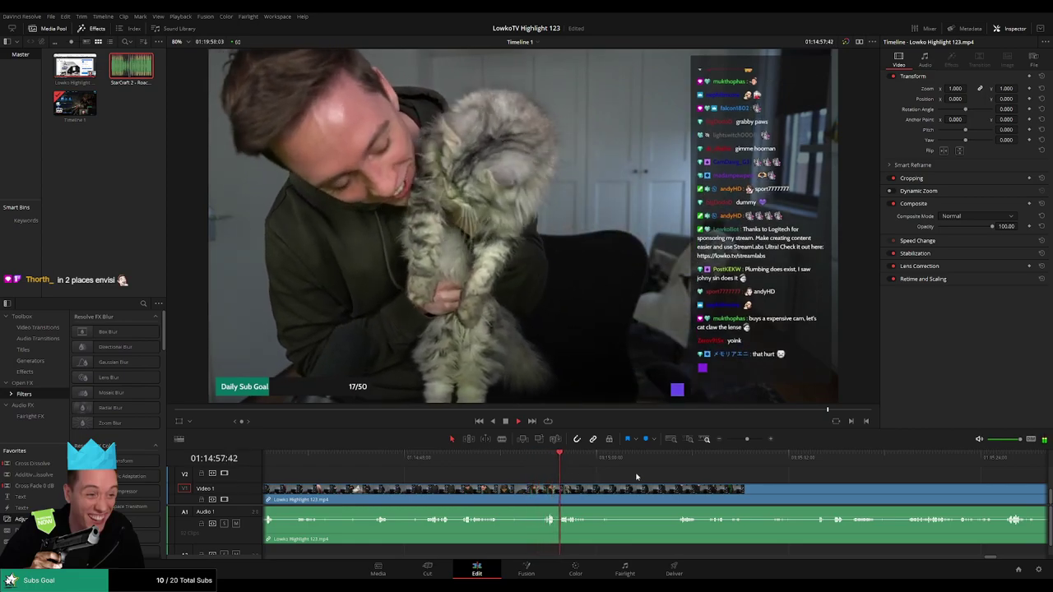
scroll(592, 475, right, 3)
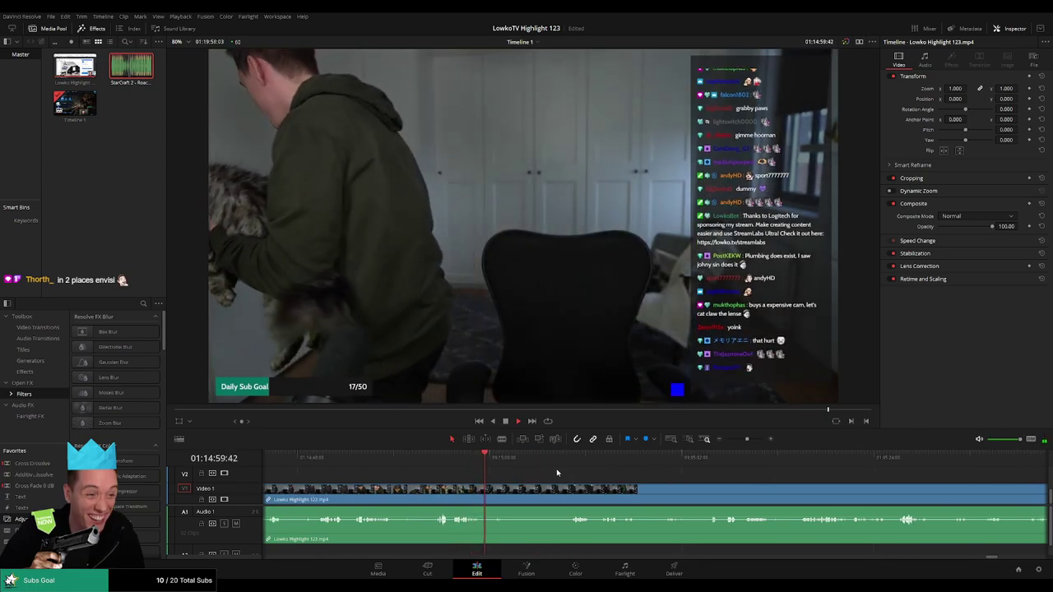
drag(527, 462, 550, 466)
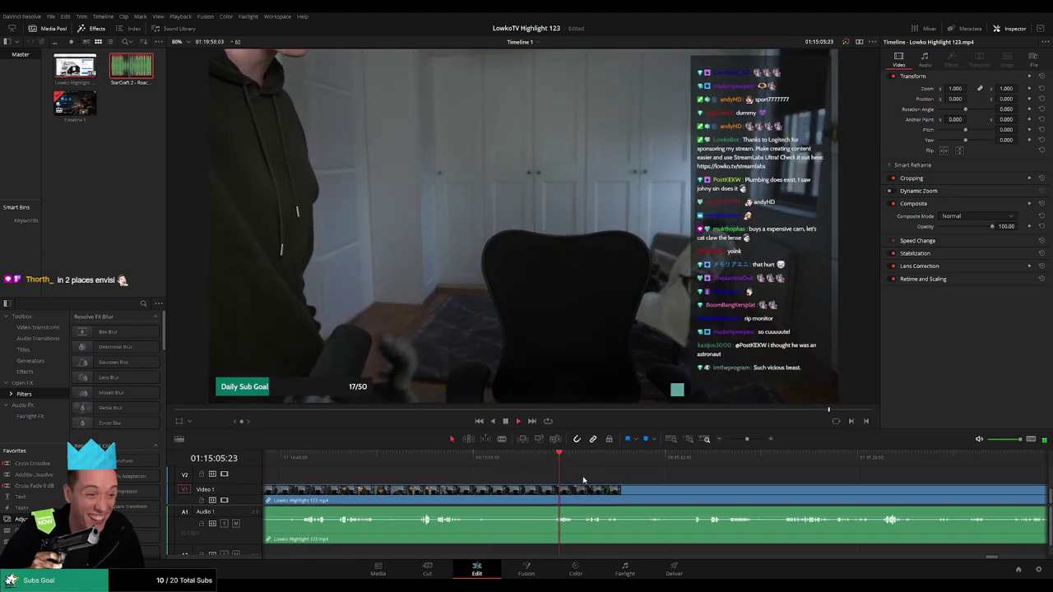
scroll(576, 475, right, 3)
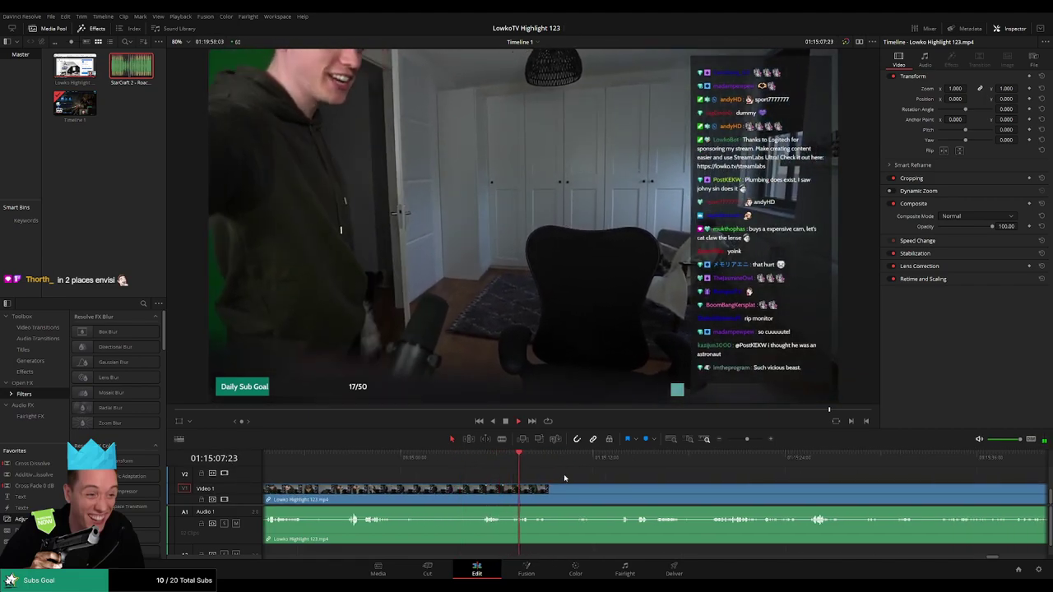
scroll(565, 477, right, 3)
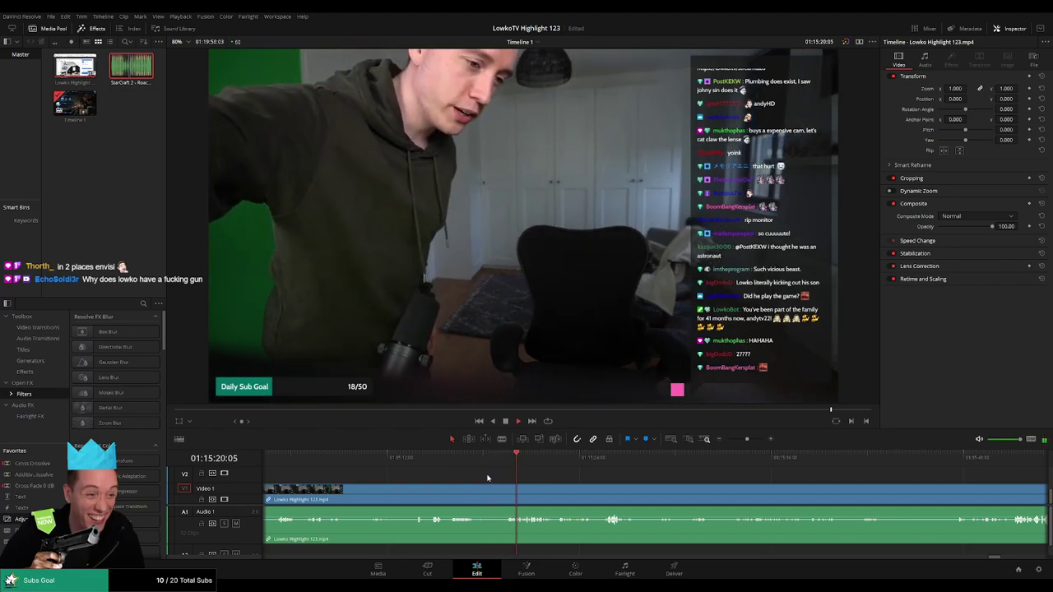
click(476, 458)
key(ctrl+v)
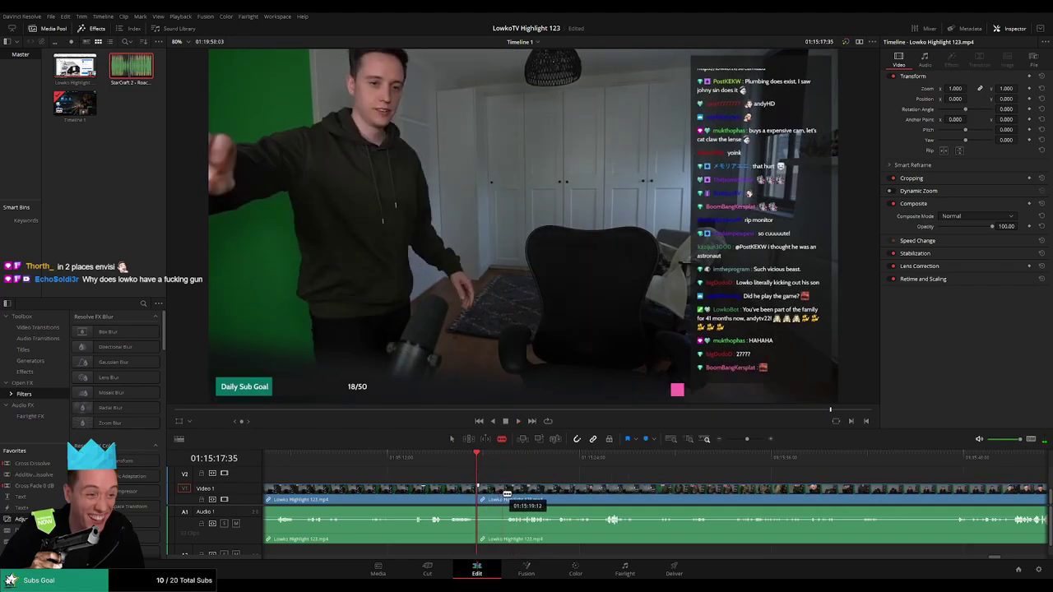
key(Delete)
key(space)
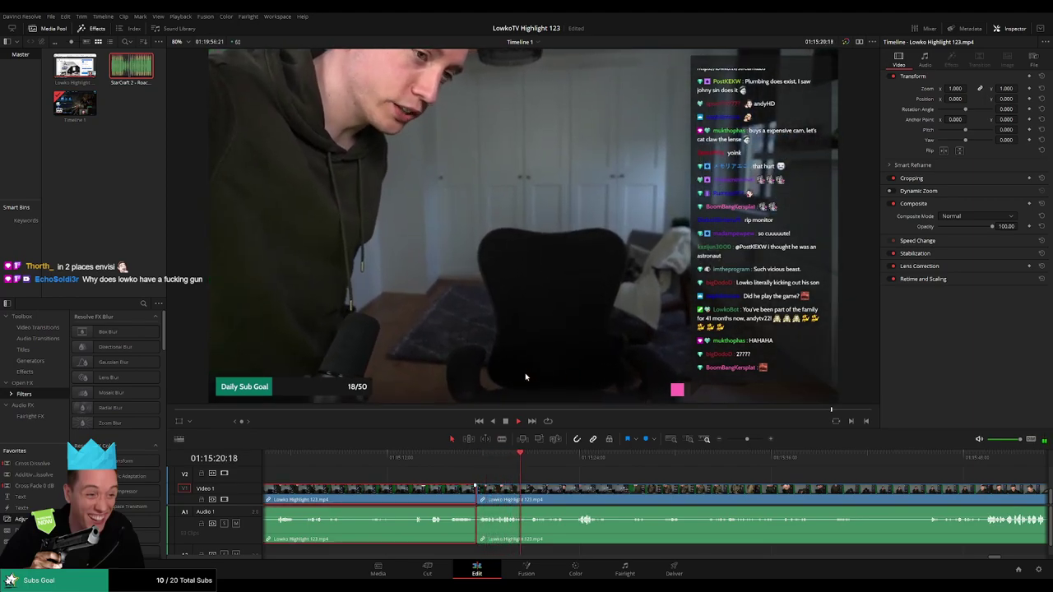
click(610, 472)
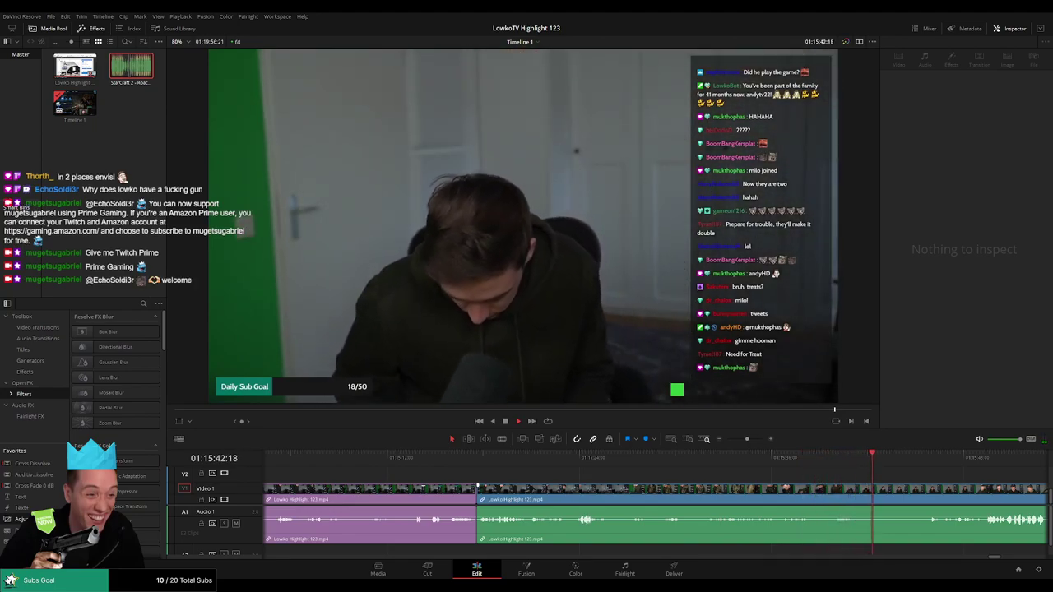
Undo a misplaced cut, then blade both ends of the unwanted moment and select the piece between.
click(551, 468)
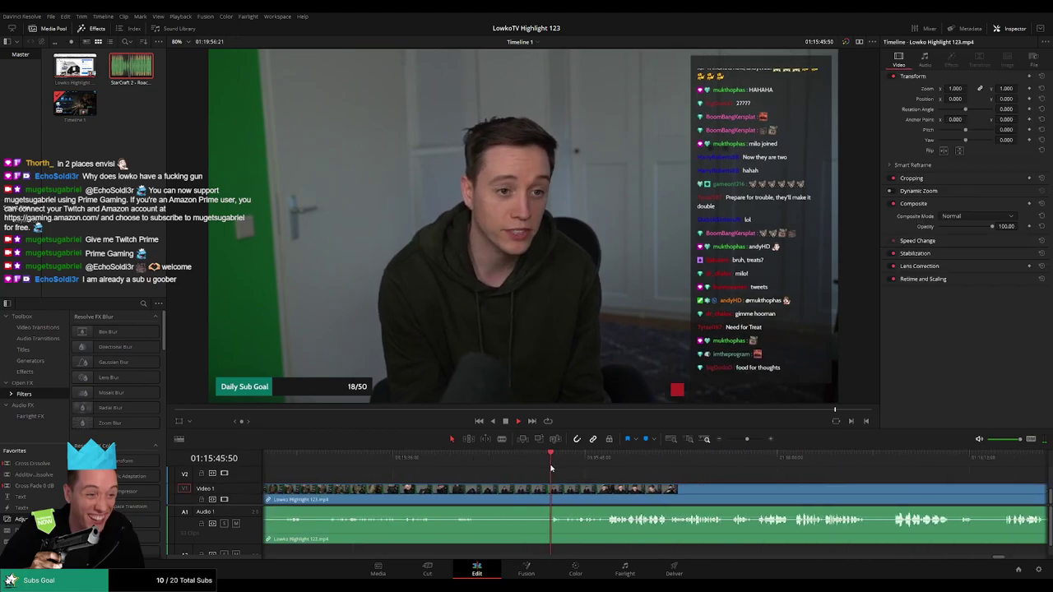
drag(474, 460, 480, 460)
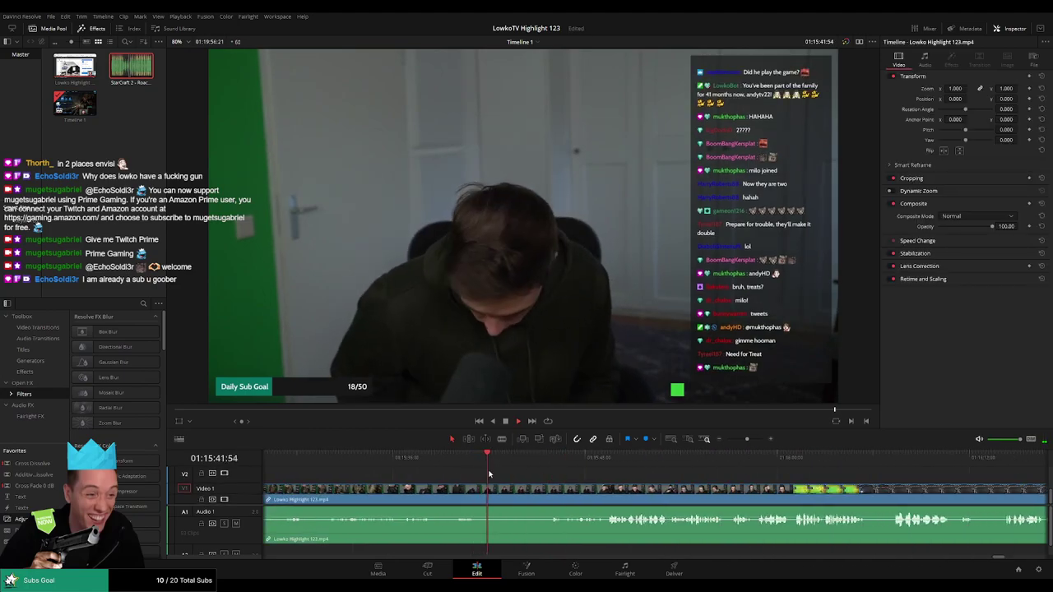
click(524, 461)
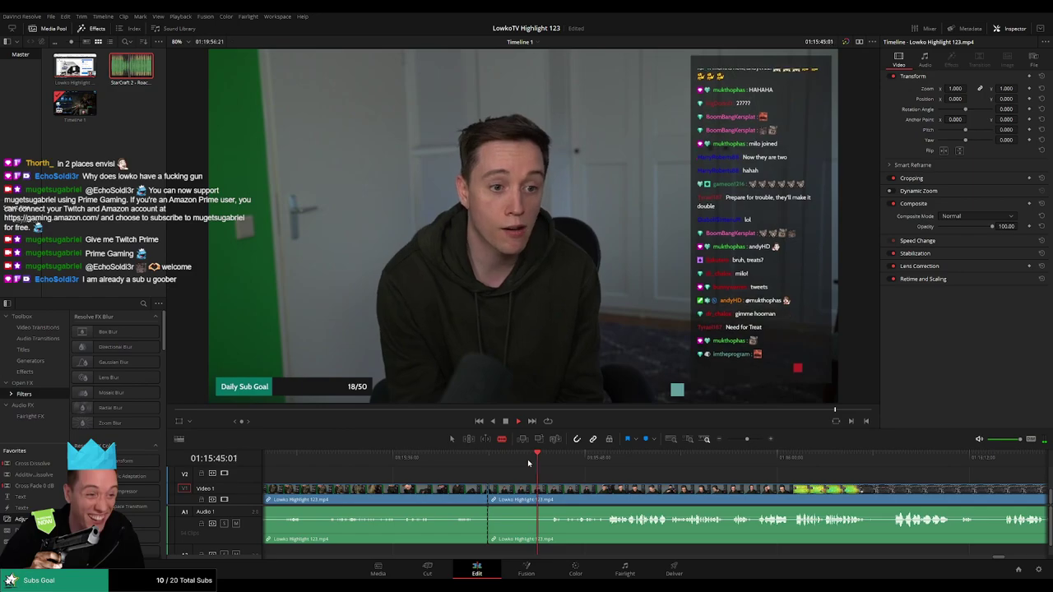
key(ctrl+z)
click(509, 465)
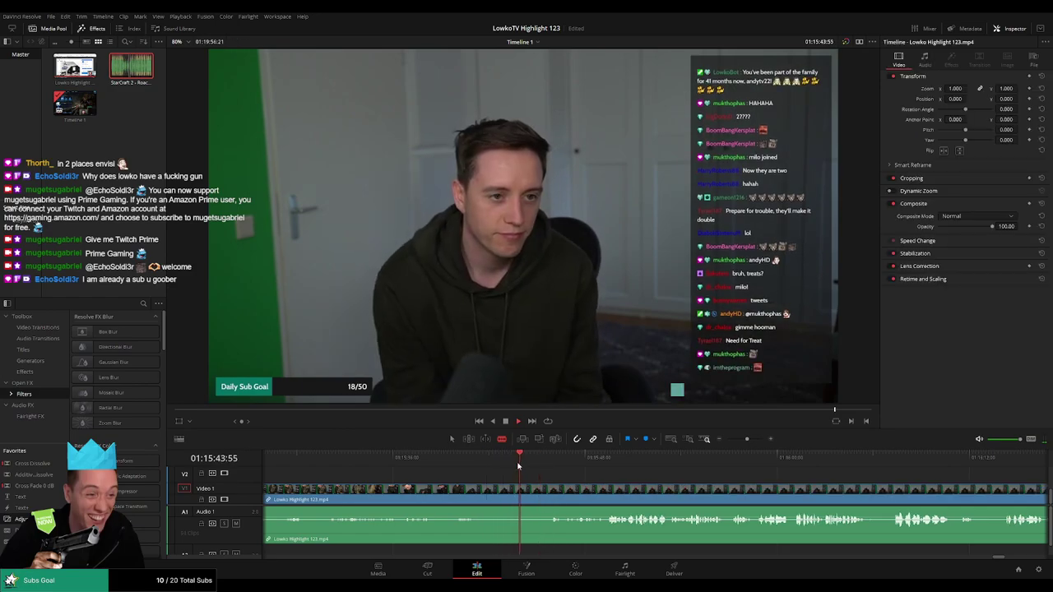
click(530, 498)
click(549, 499)
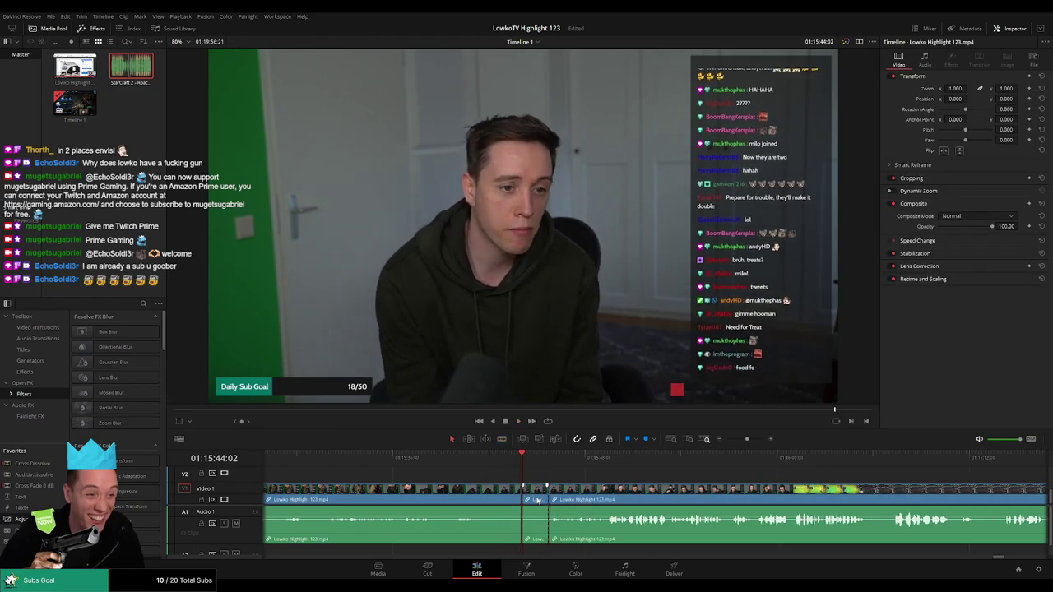
key(a)
click(537, 501)
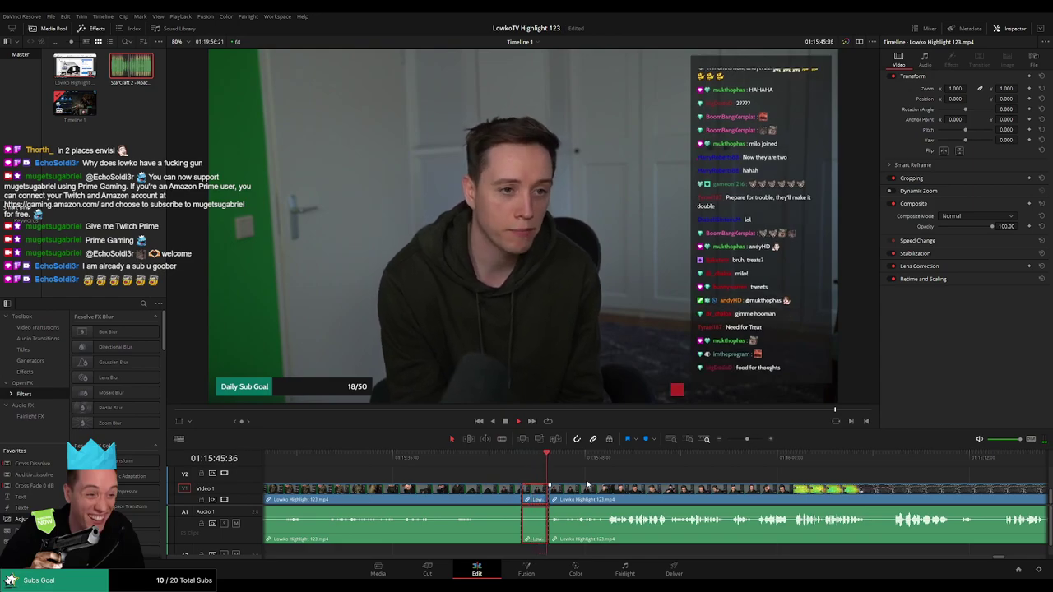
Continue reviewing the cat footage further along the timeline.
scroll(642, 478, right, 5)
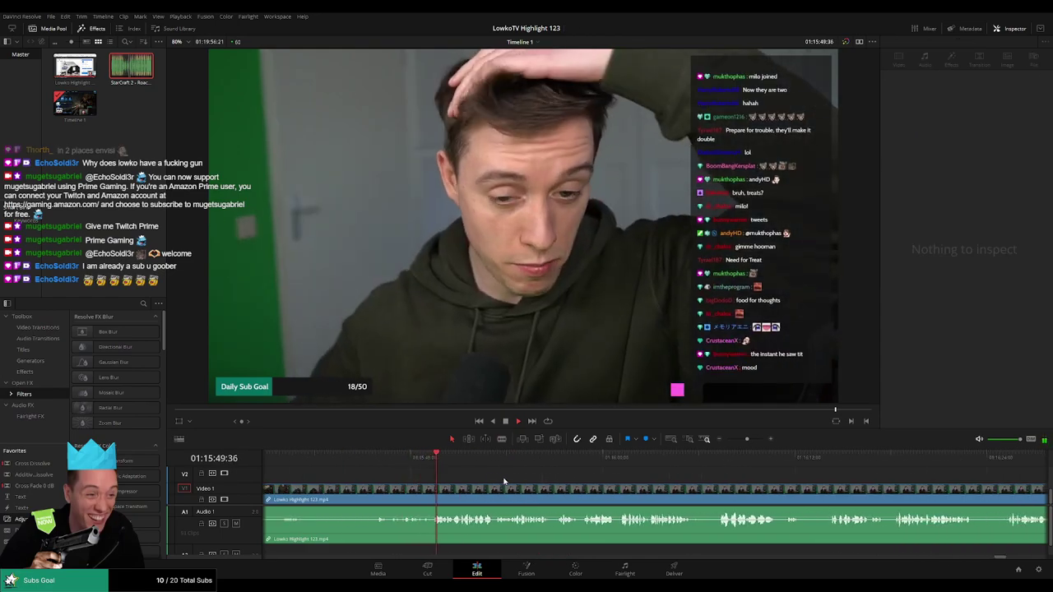
scroll(484, 486, right, 3)
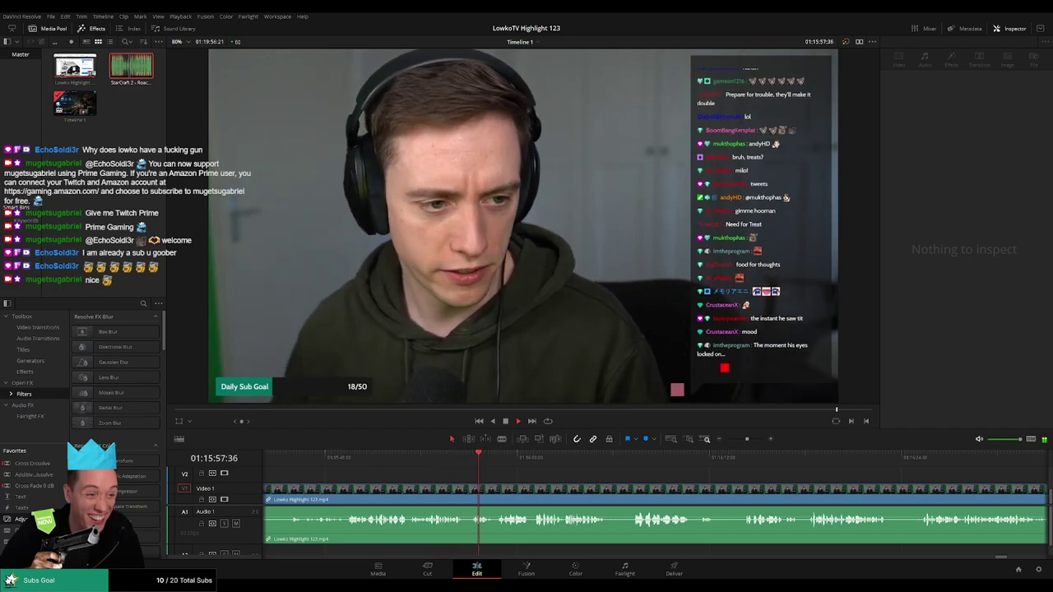
scroll(492, 474, right, 2)
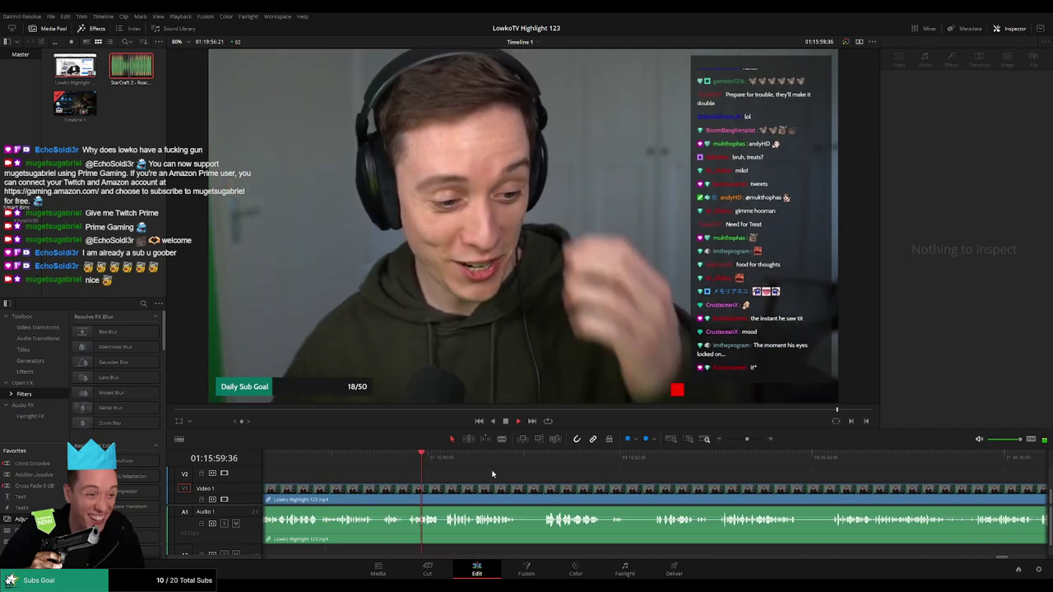
scroll(481, 470, right, 1)
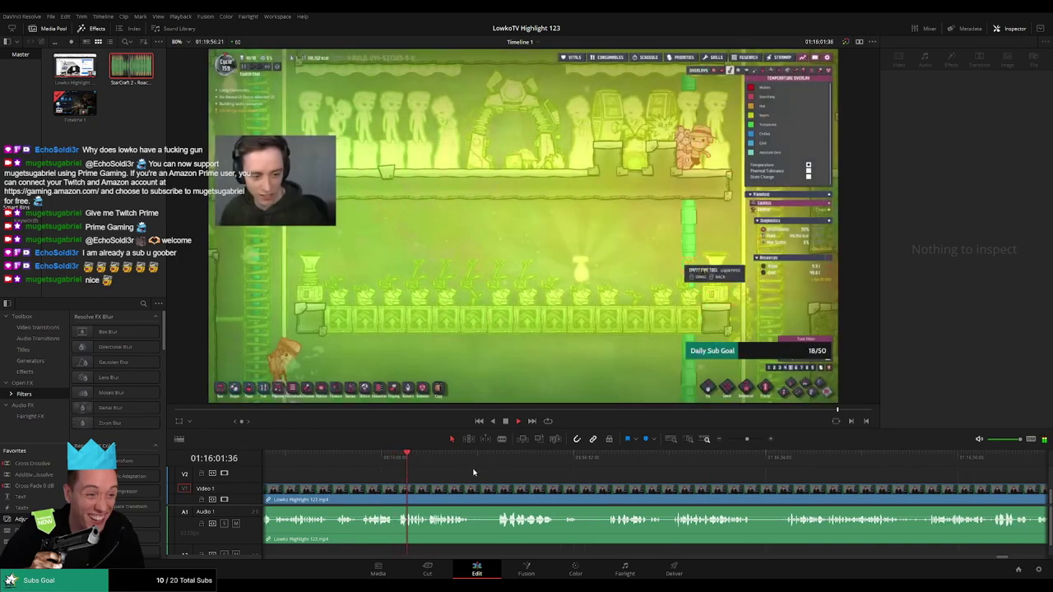
scroll(496, 475, right, 1)
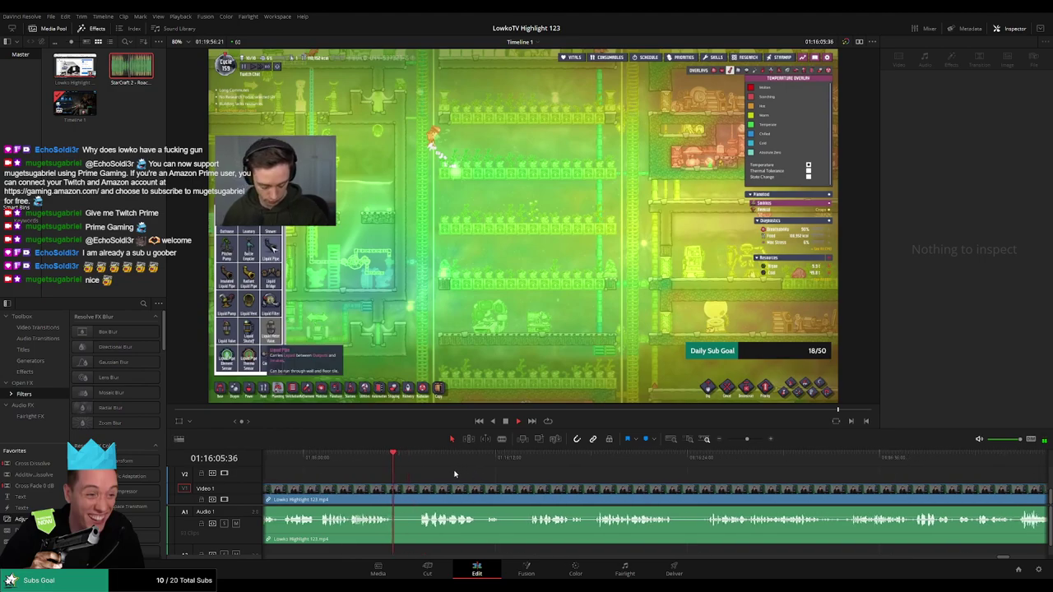
scroll(494, 476, right, 1)
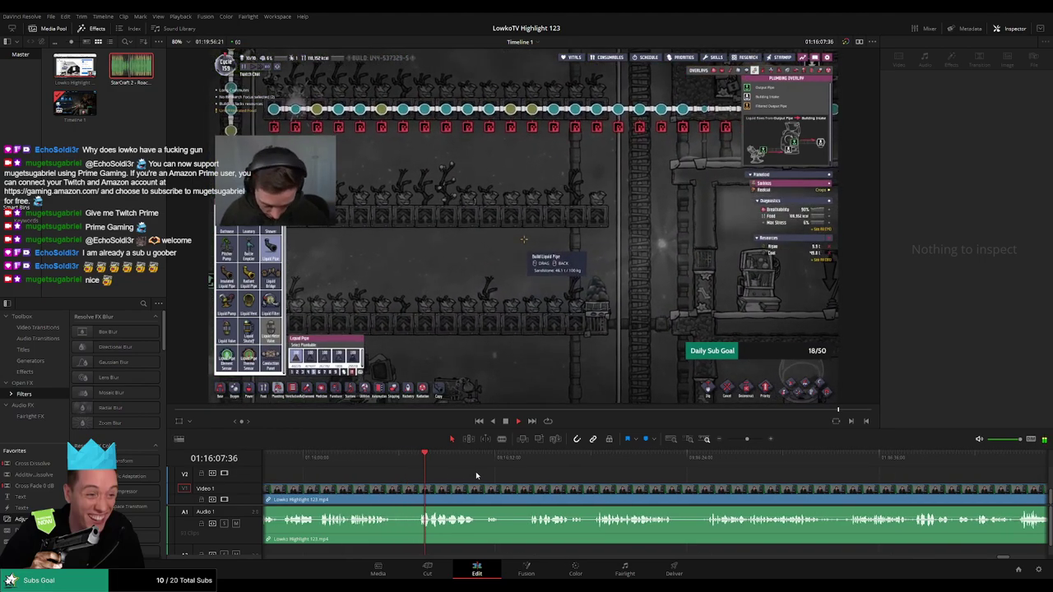
scroll(544, 474, right, 1)
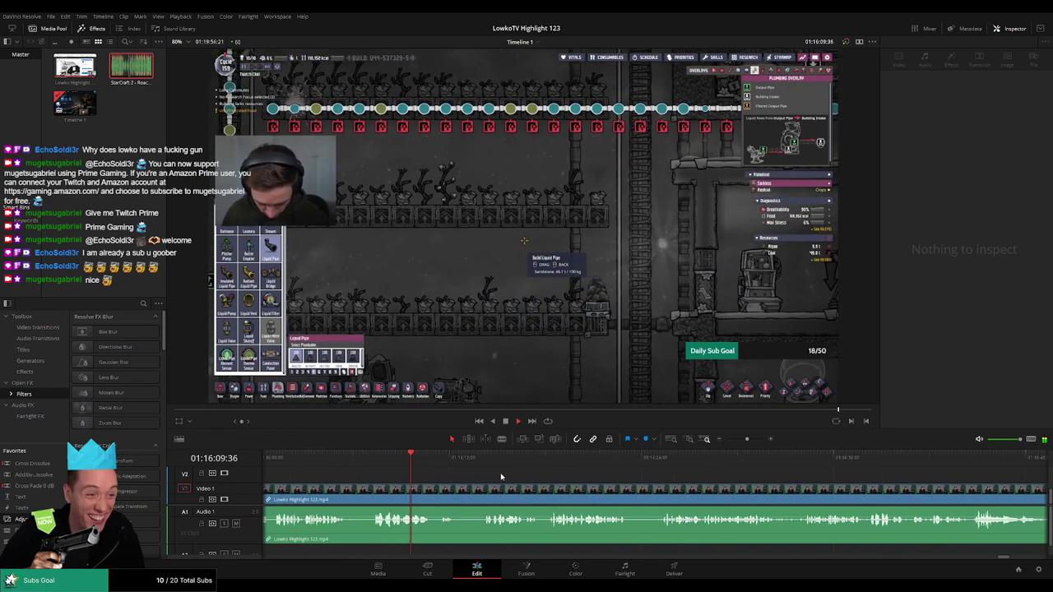
Blade the clip and ripple-delete the unwanted segment so later footage closes up.
click(501, 476)
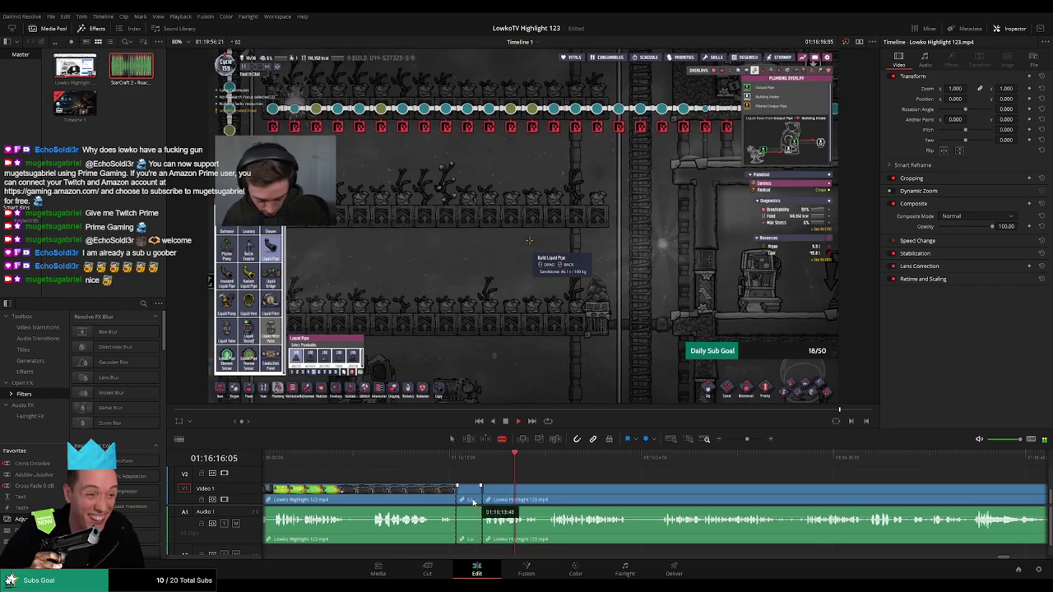
click(431, 500)
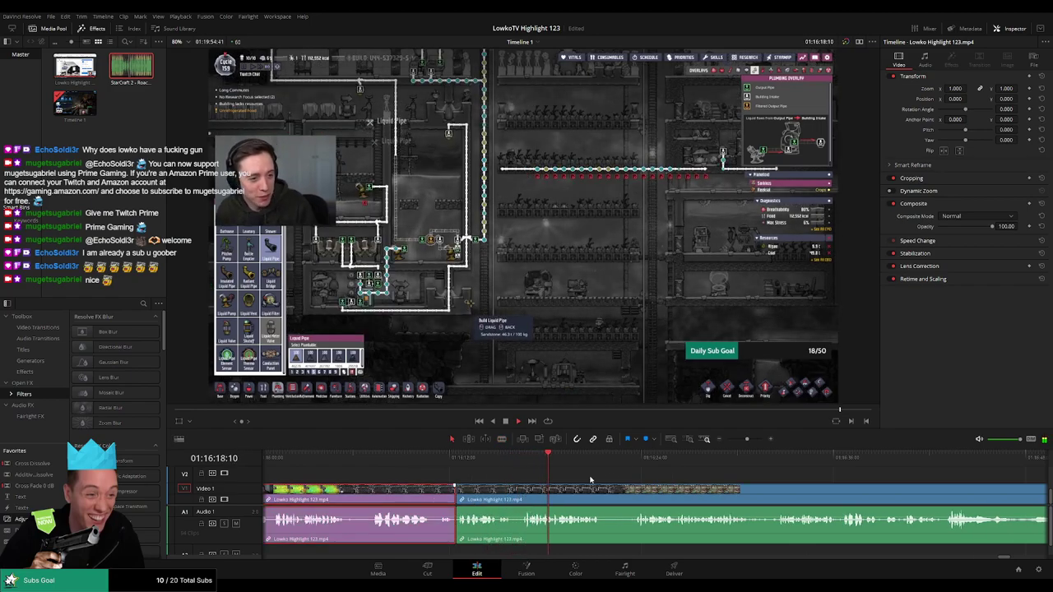
scroll(640, 476, right, 3)
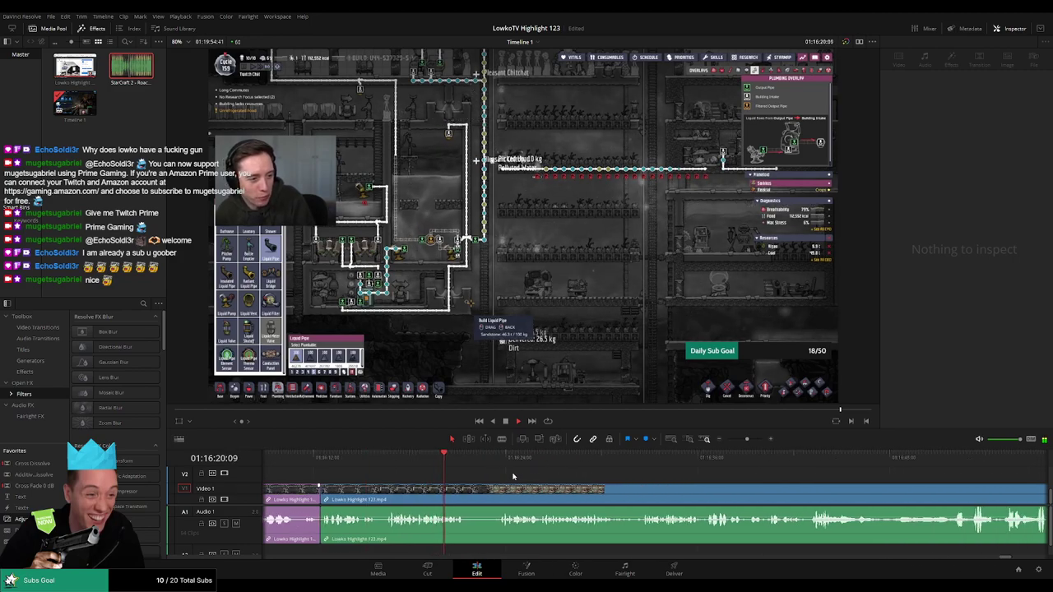
key(b)
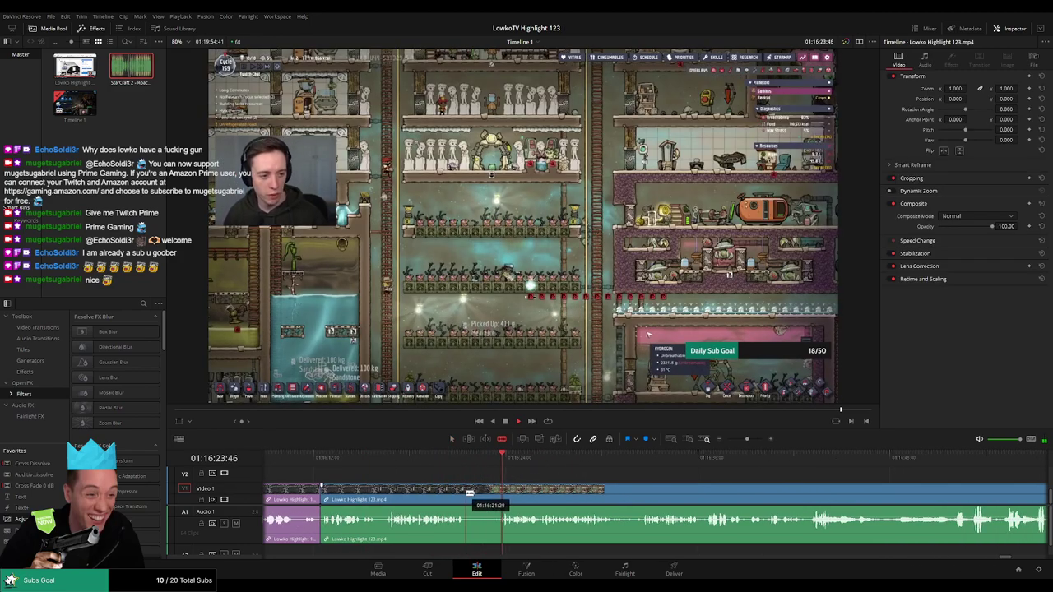
click(466, 493)
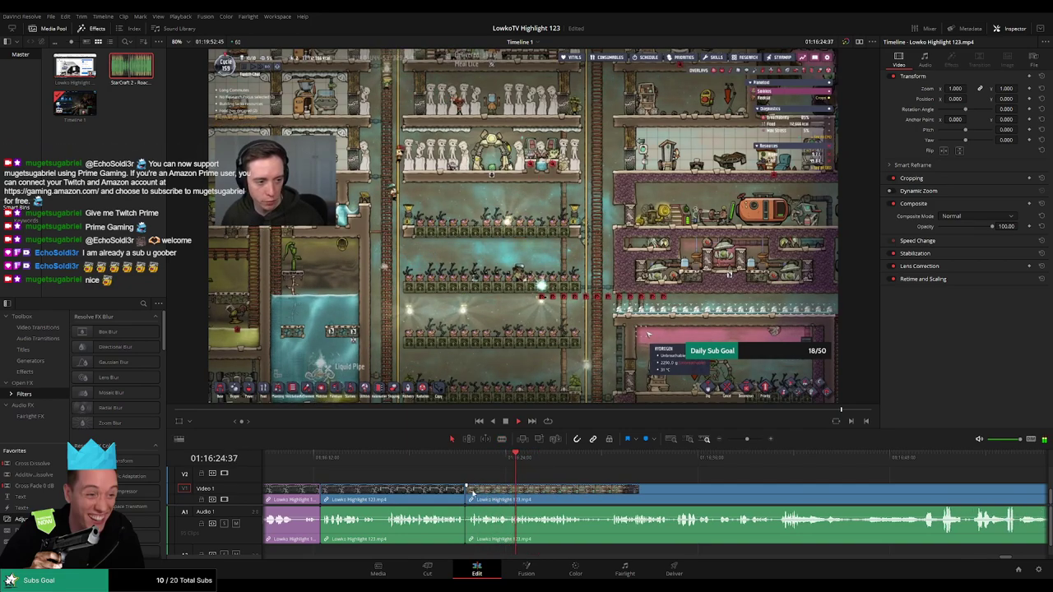
click(443, 492)
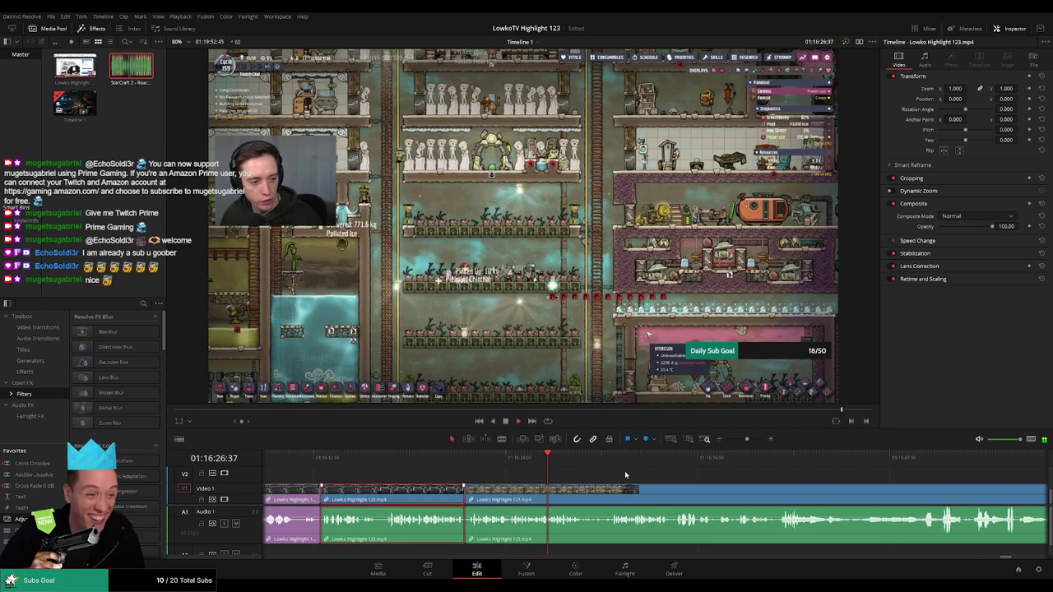
key(Delete)
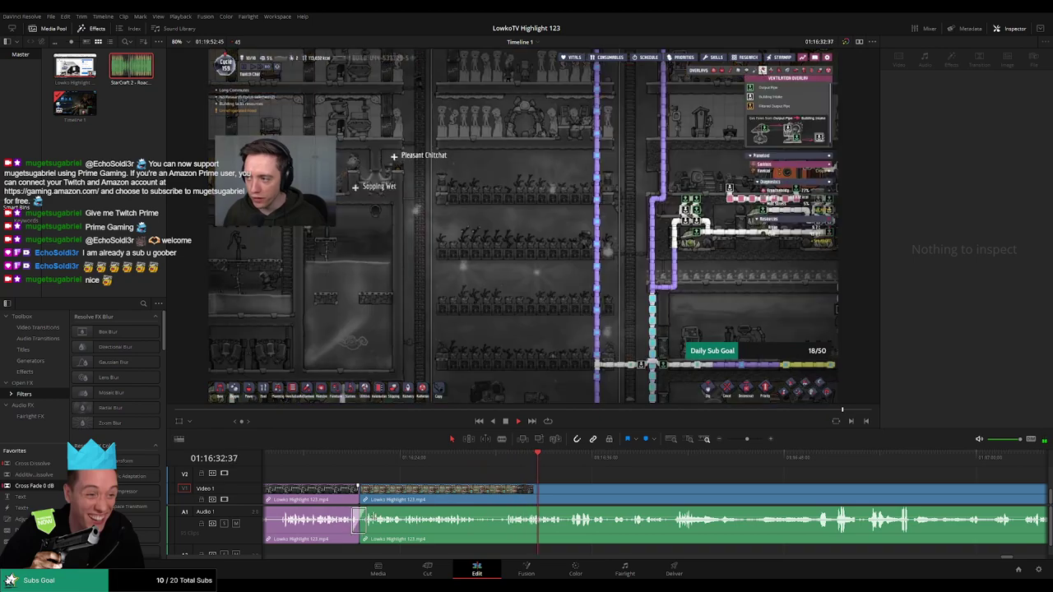
Replay from an earlier point into the colony-game footage past 01:16:39.
click(507, 455)
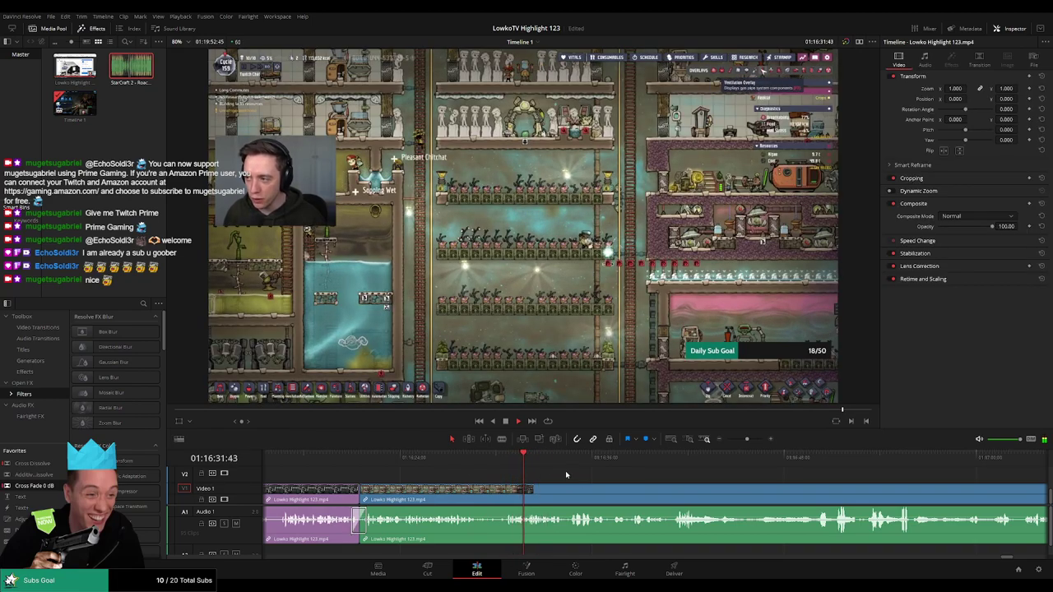
scroll(565, 470, down, 3)
scroll(576, 471, down, 2)
scroll(593, 473, down, 2)
scroll(612, 474, down, 2)
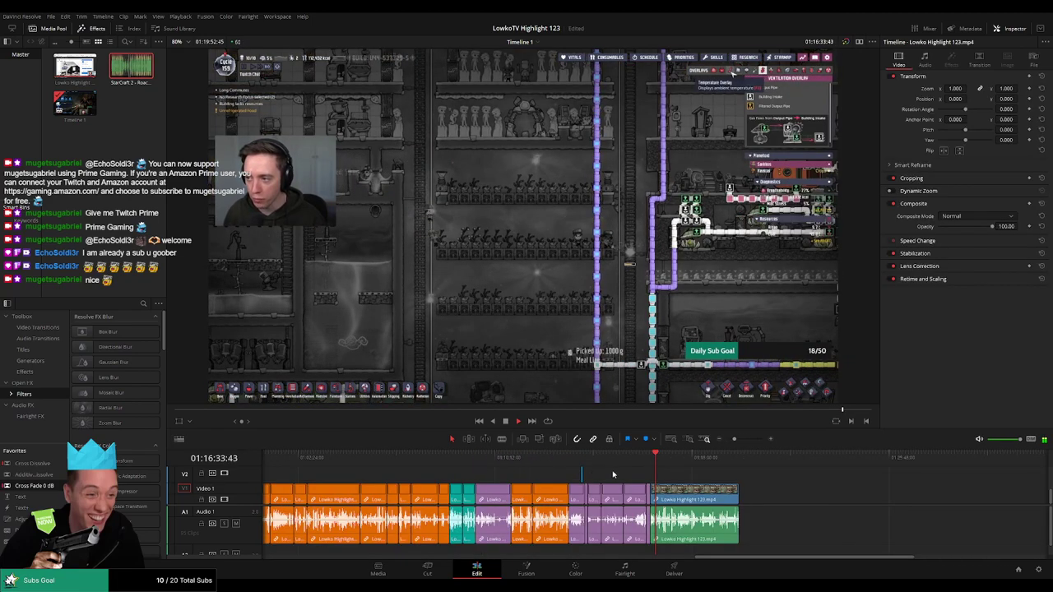
scroll(626, 474, up, 2)
scroll(675, 474, up, 2)
scroll(733, 474, up, 2)
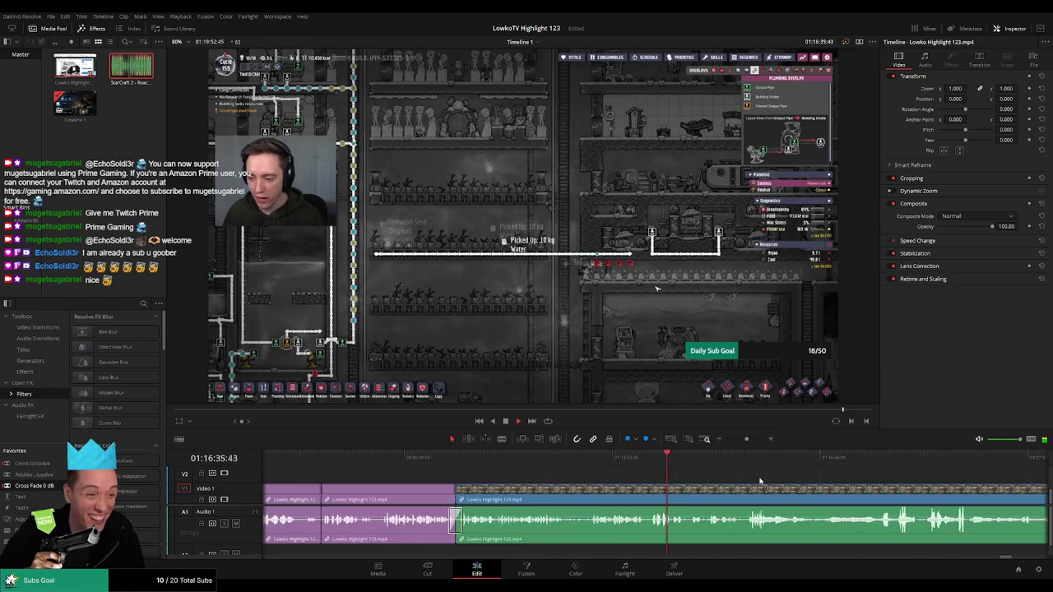
scroll(659, 477, right, 3)
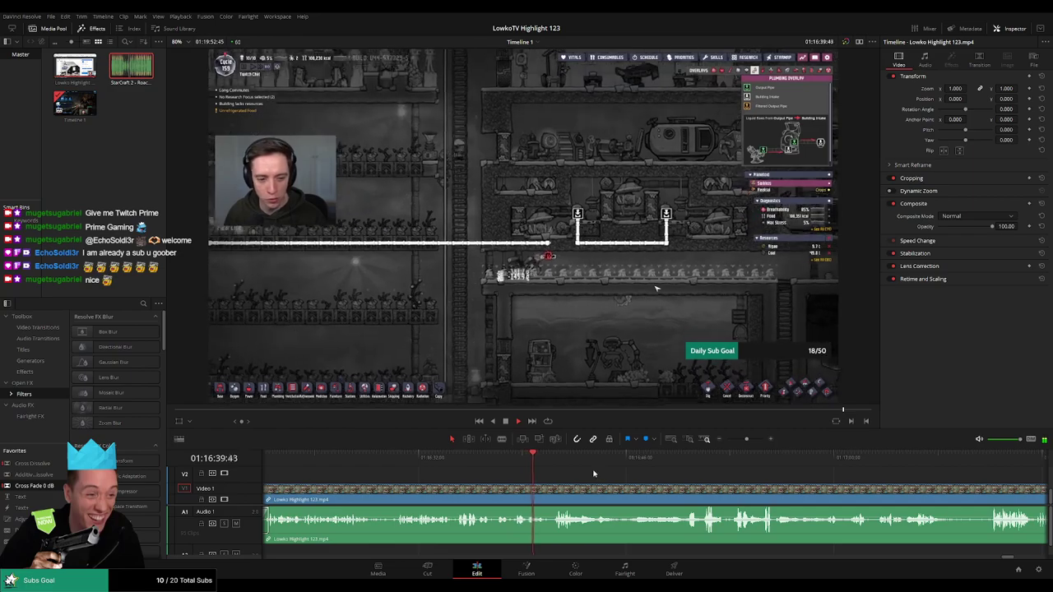
Blade-cut the blue gameplay clip at a later scene and review the footage.
scroll(537, 470, right, 2)
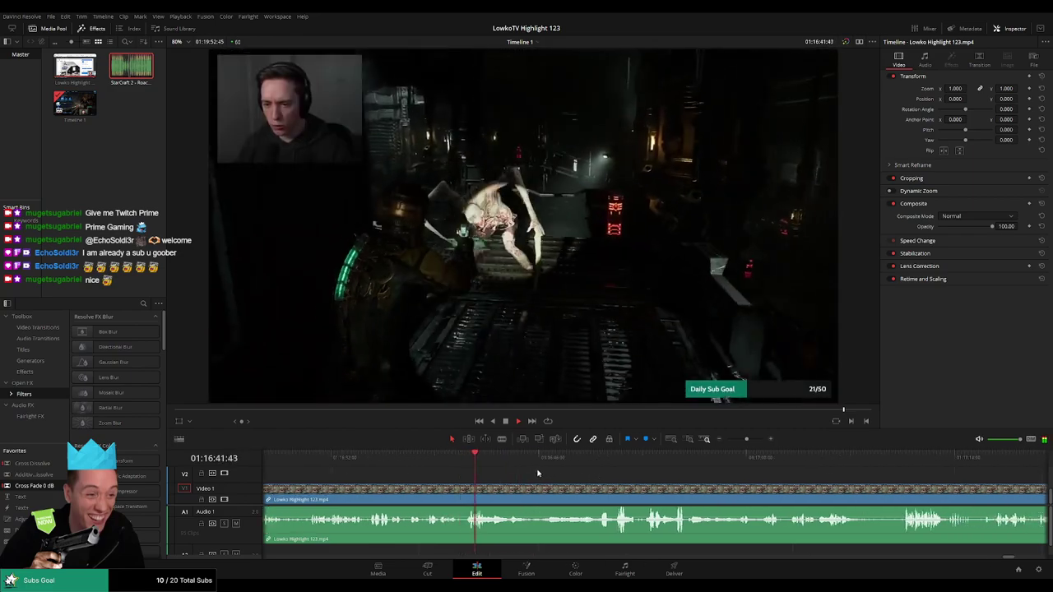
drag(450, 459, 656, 459)
key(b)
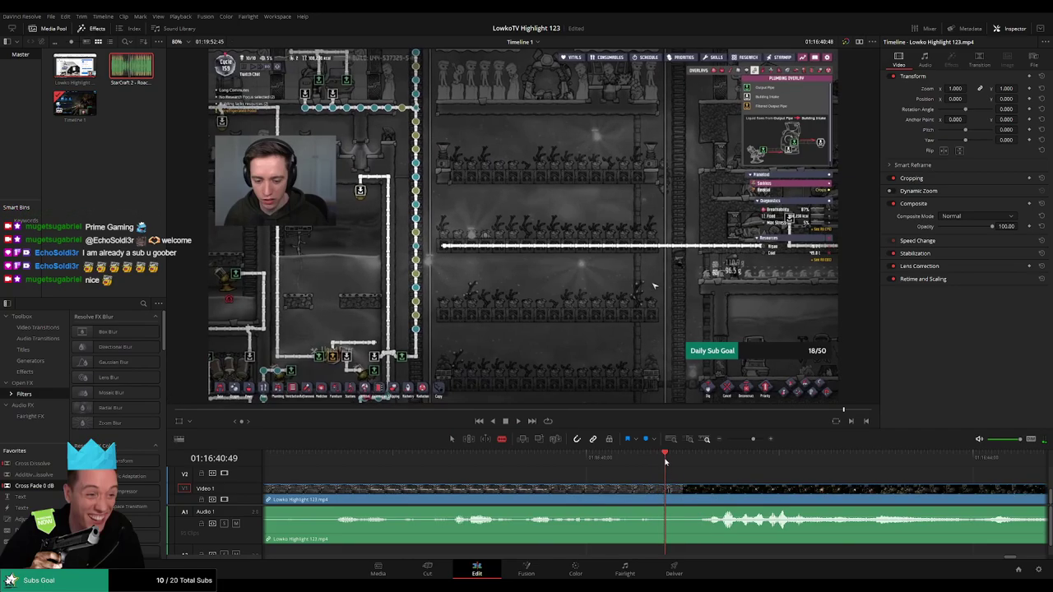
click(683, 494)
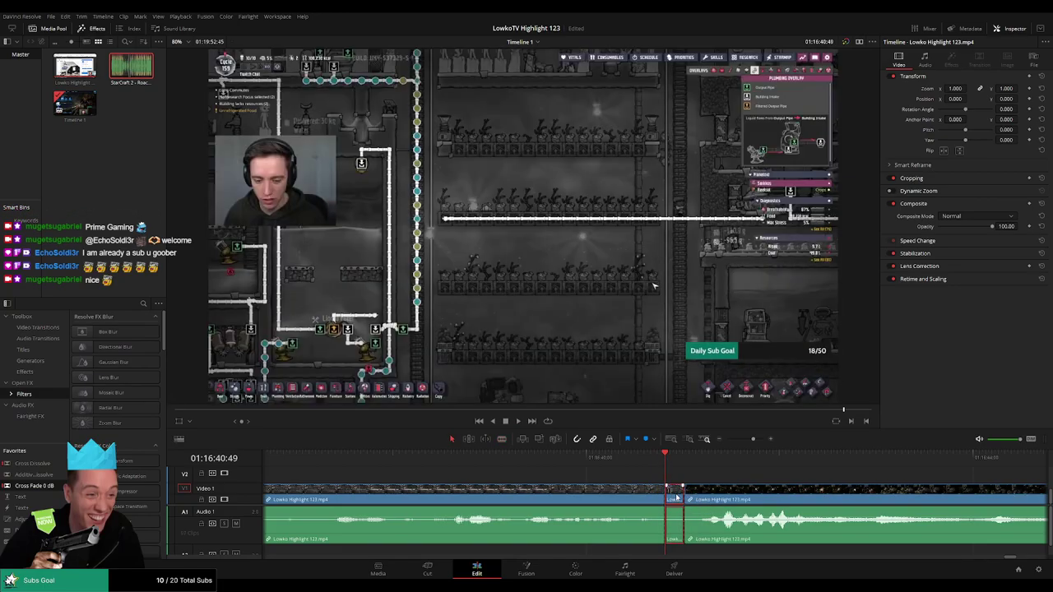
key(space)
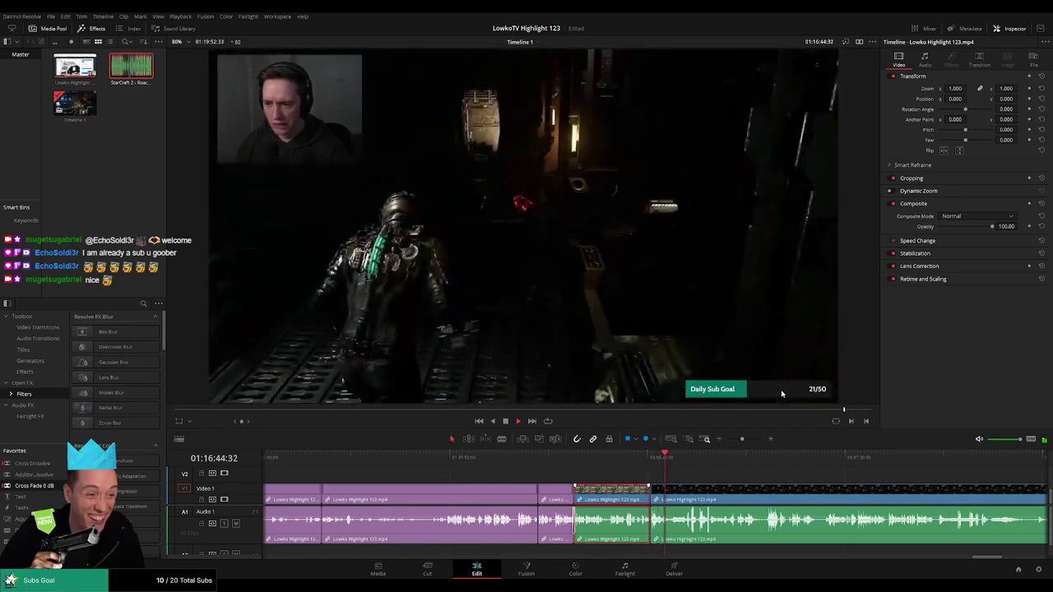
click(632, 488)
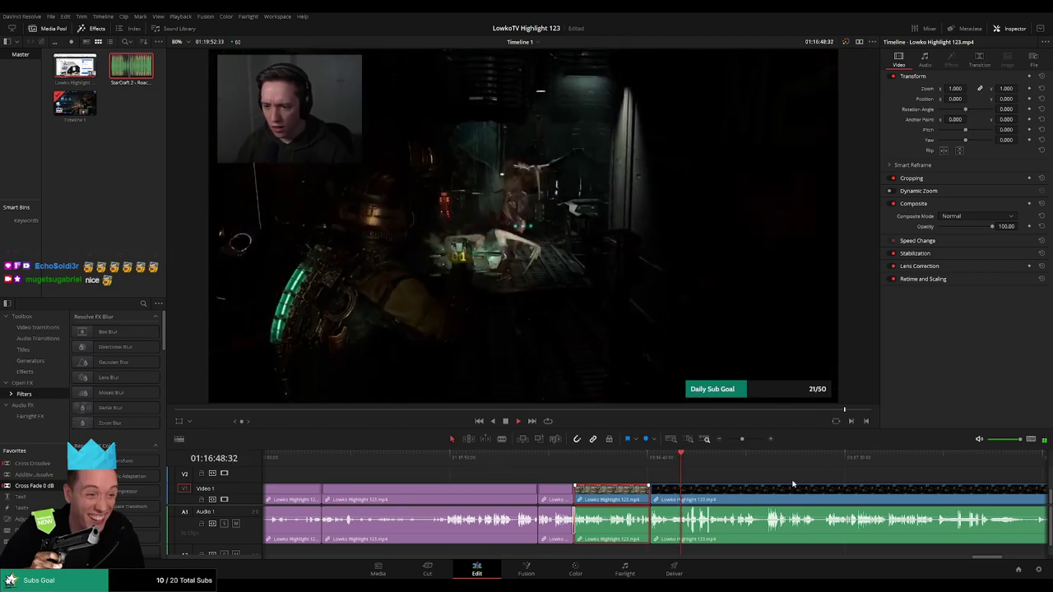
click(742, 474)
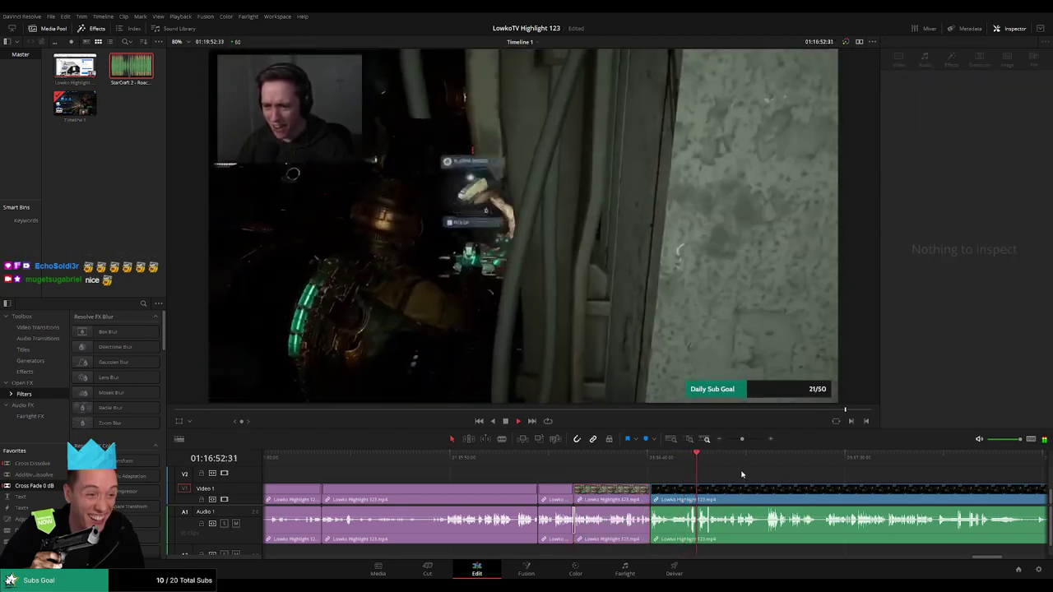
Stop at 01:17:02:08, cut there, and remove the short segment, closing the gap.
scroll(741, 477, up, 2)
scroll(721, 483, up, 1)
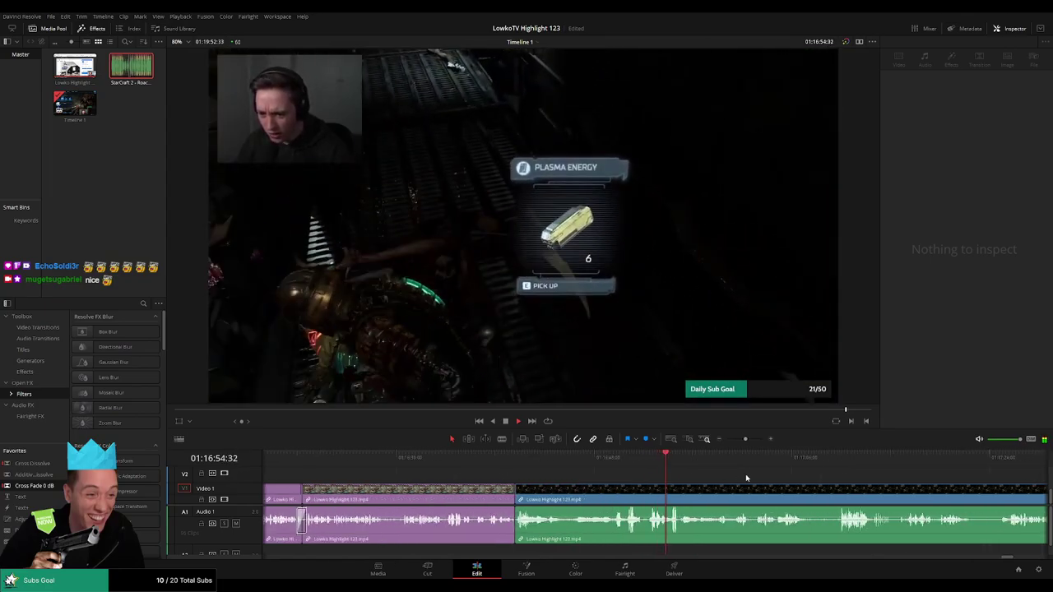
scroll(724, 478, right, 1)
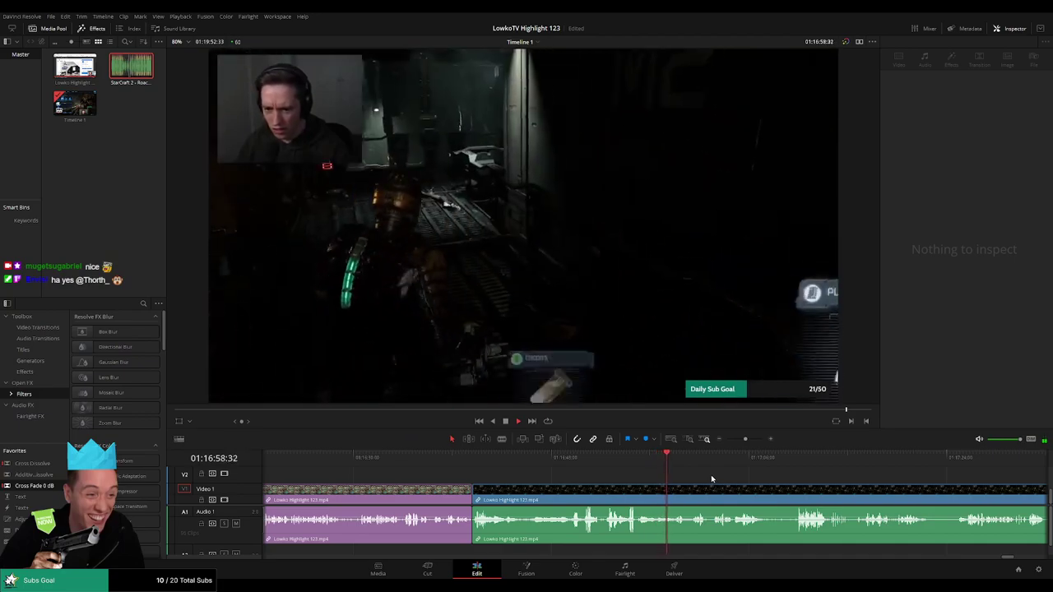
scroll(665, 478, right, 2)
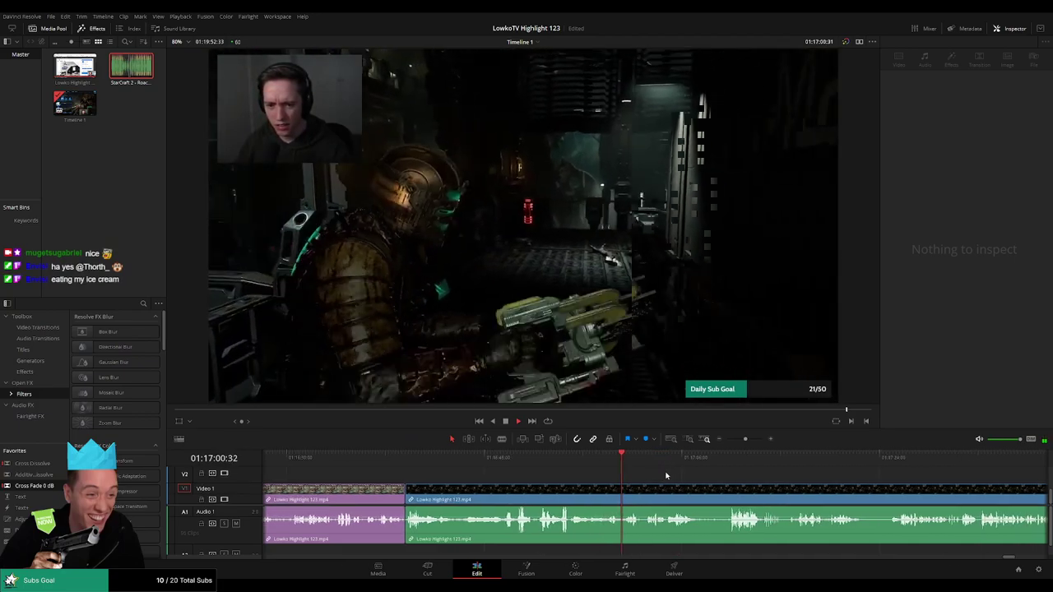
scroll(669, 477, right, 3)
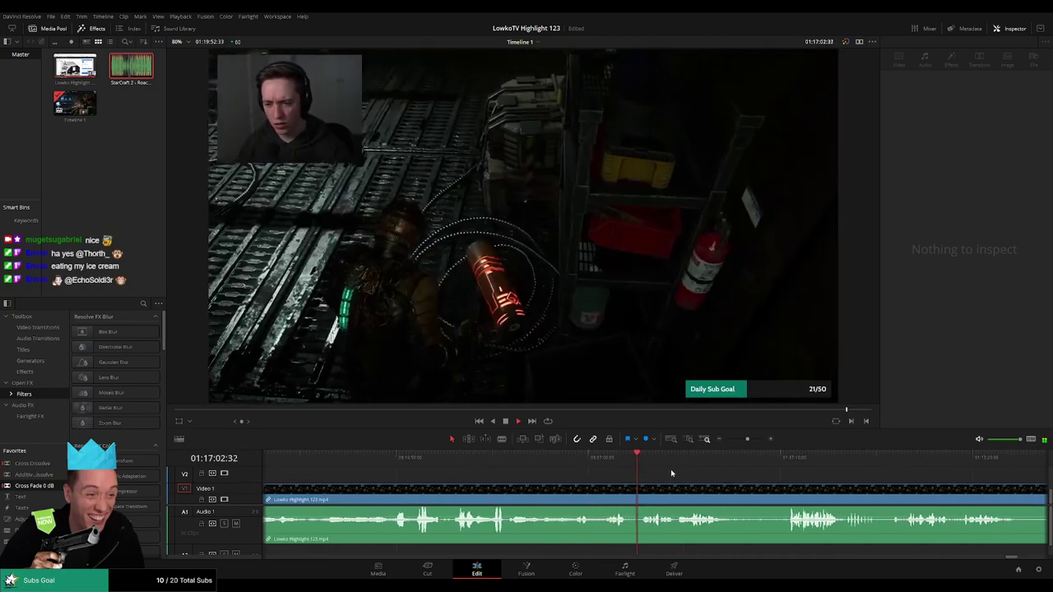
scroll(672, 472, right, 1)
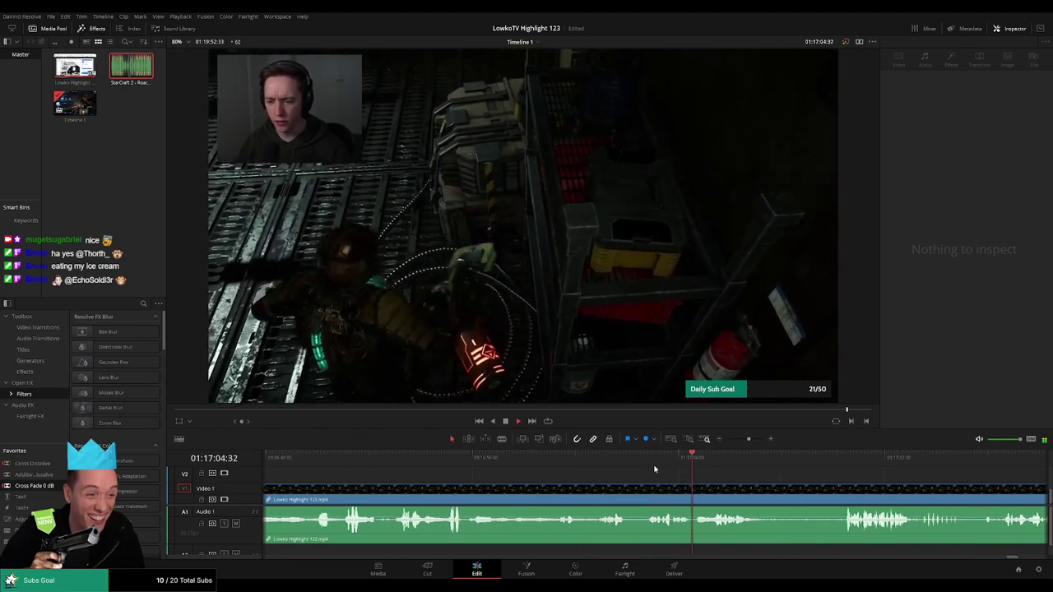
click(630, 494)
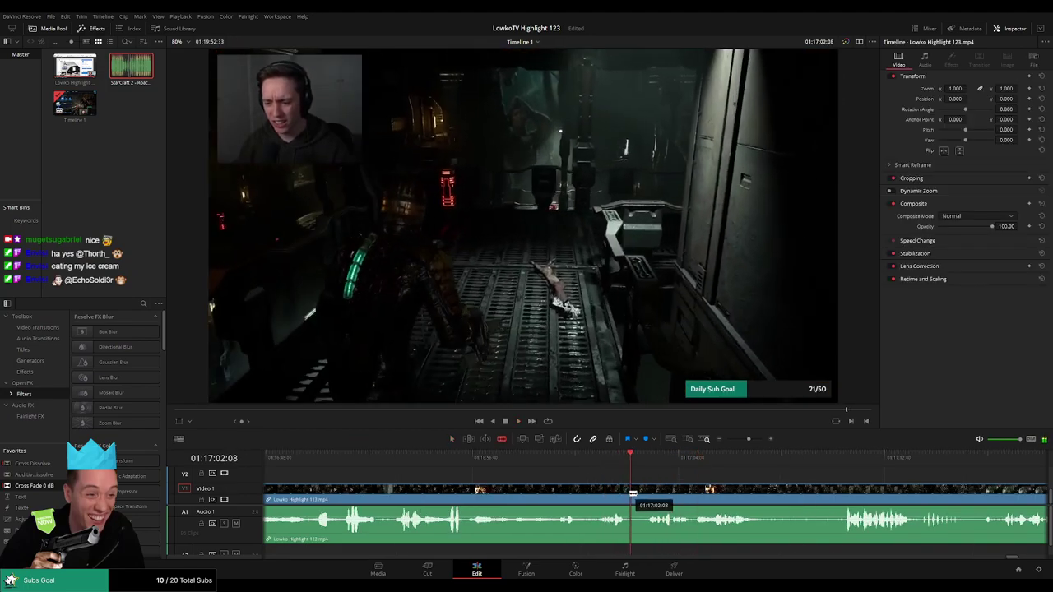
click(637, 500)
key(Delete)
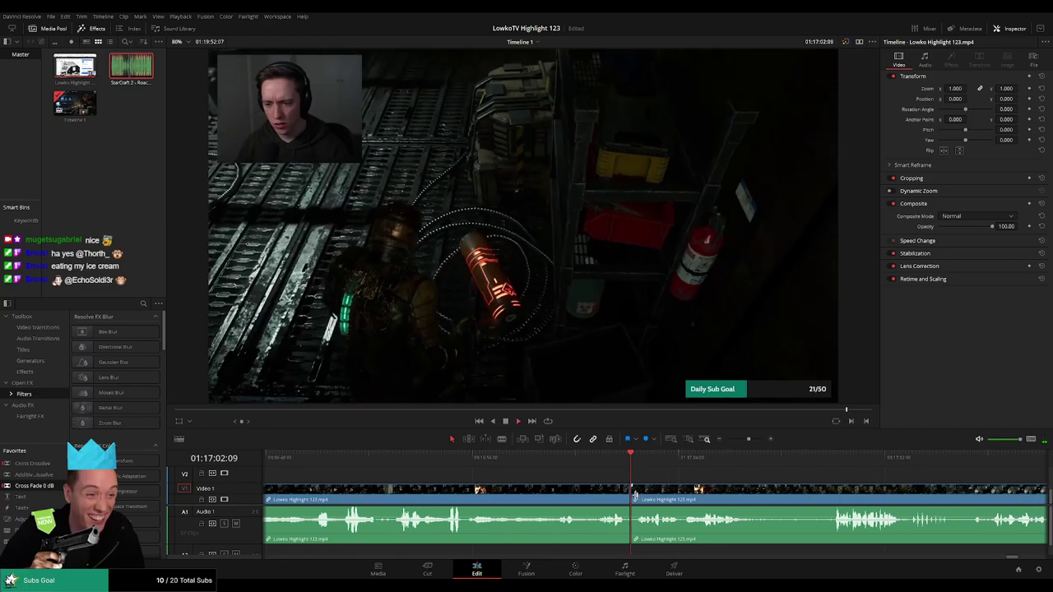
Select and delete the next segment after the cut point, closing the gap.
click(599, 493)
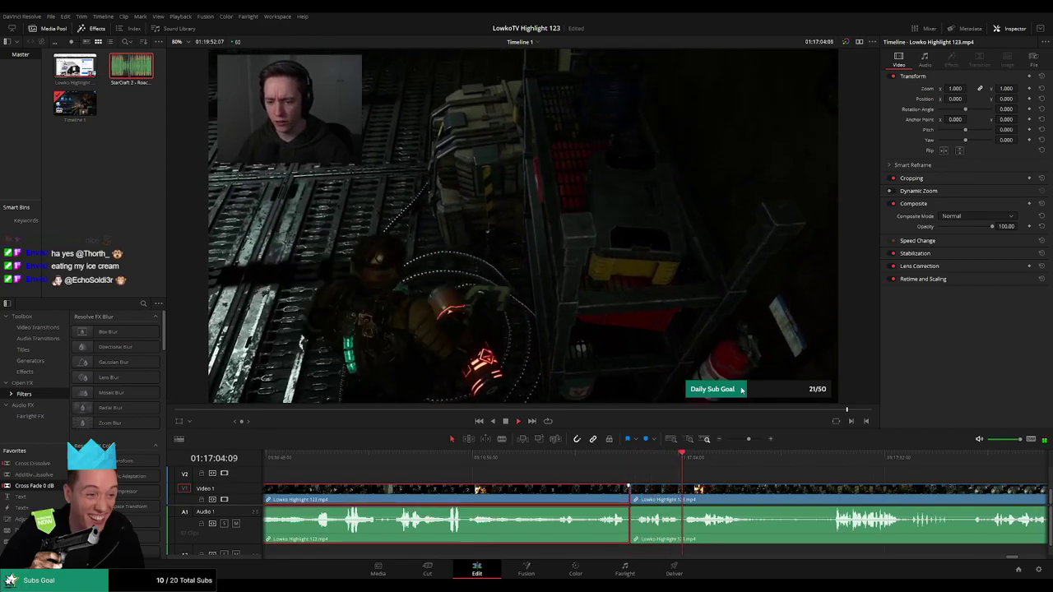
drag(692, 458, 637, 462)
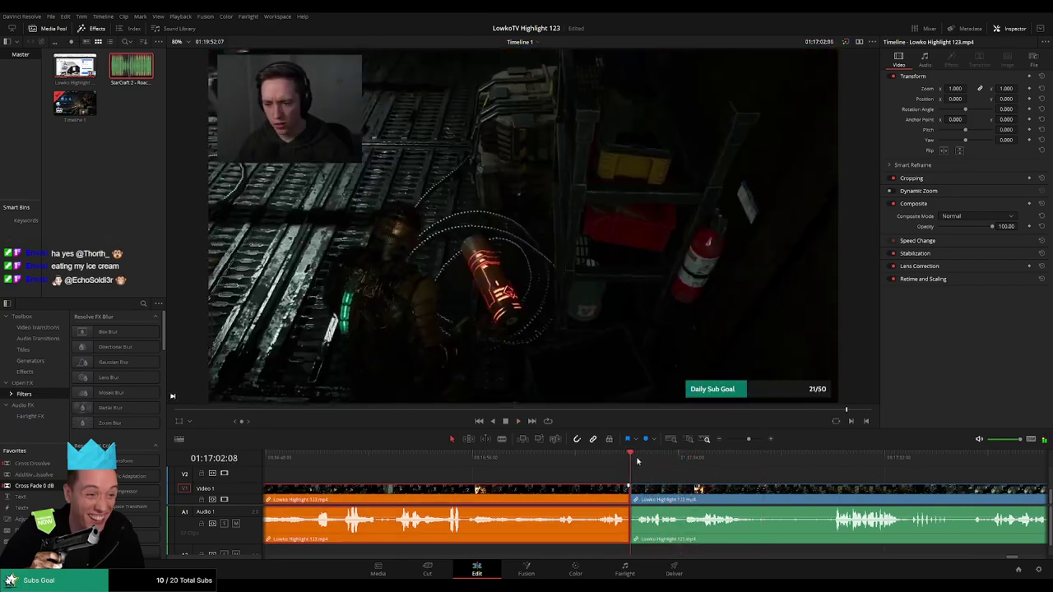
click(731, 481)
scroll(645, 469, right, 3)
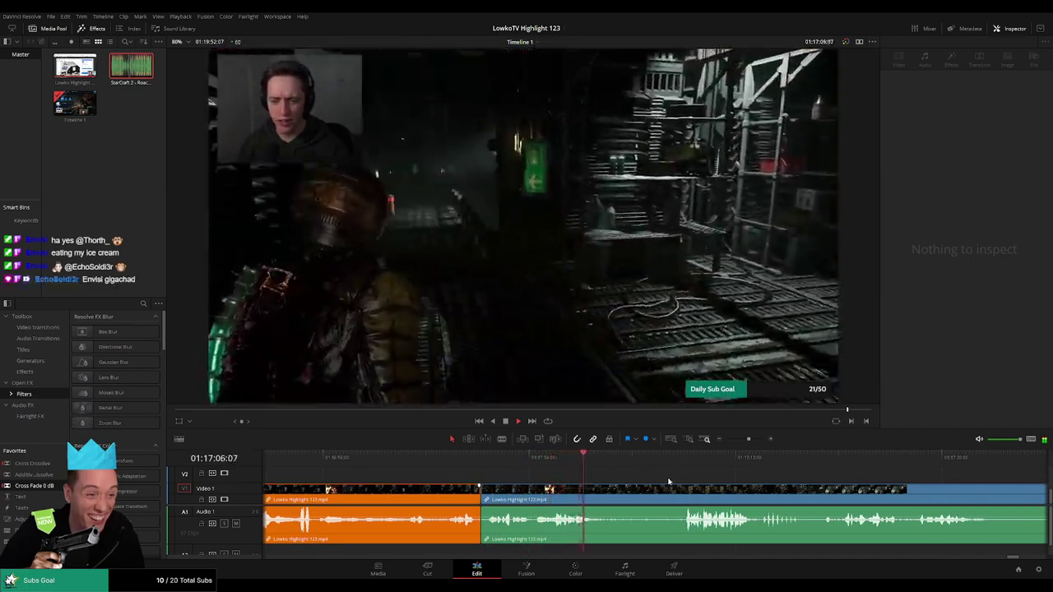
scroll(634, 475, right, 1)
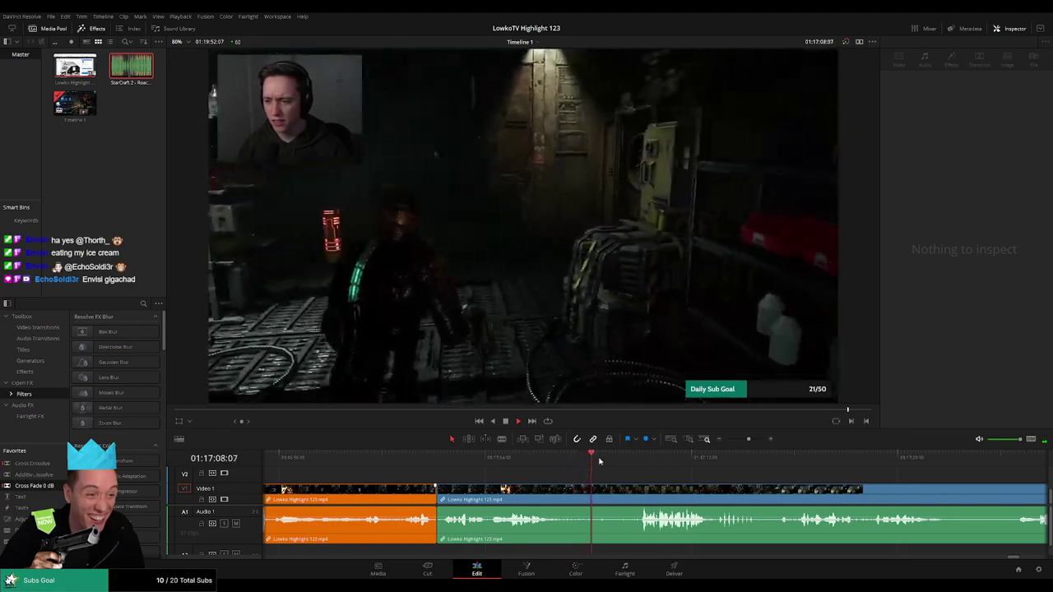
click(659, 490)
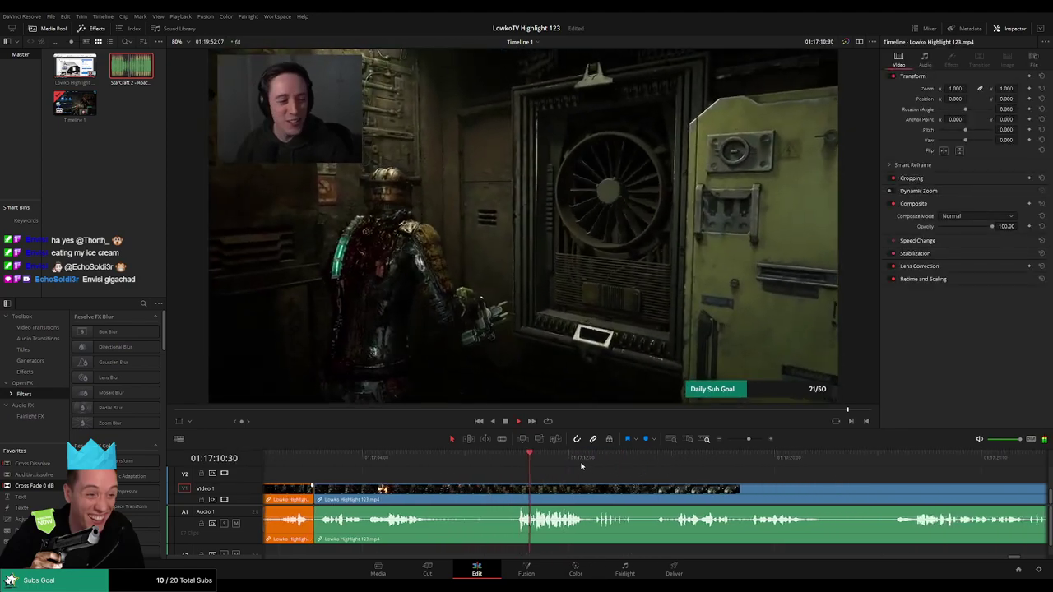
key(Delete)
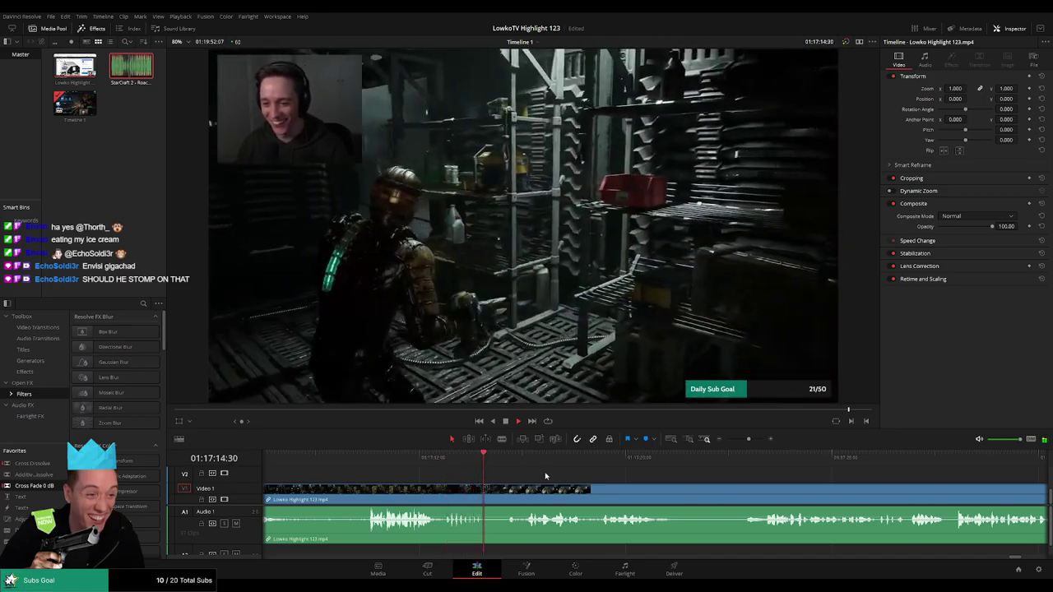
key(ctrl+z)
Replay from earlier and blade-cut the blue clip near 01:17:14, returning to Selection.
click(589, 455)
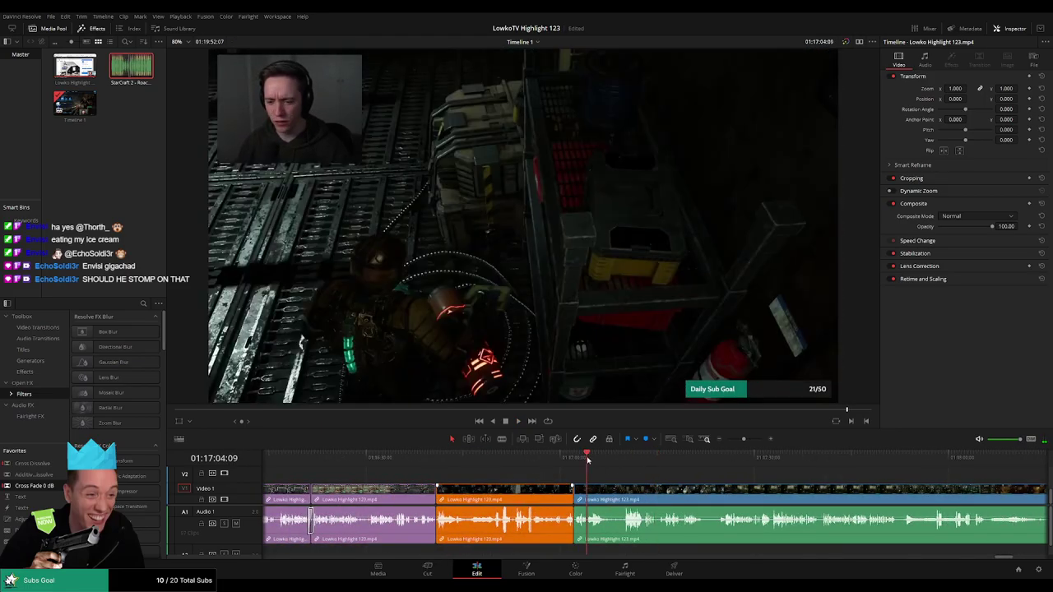
key(space)
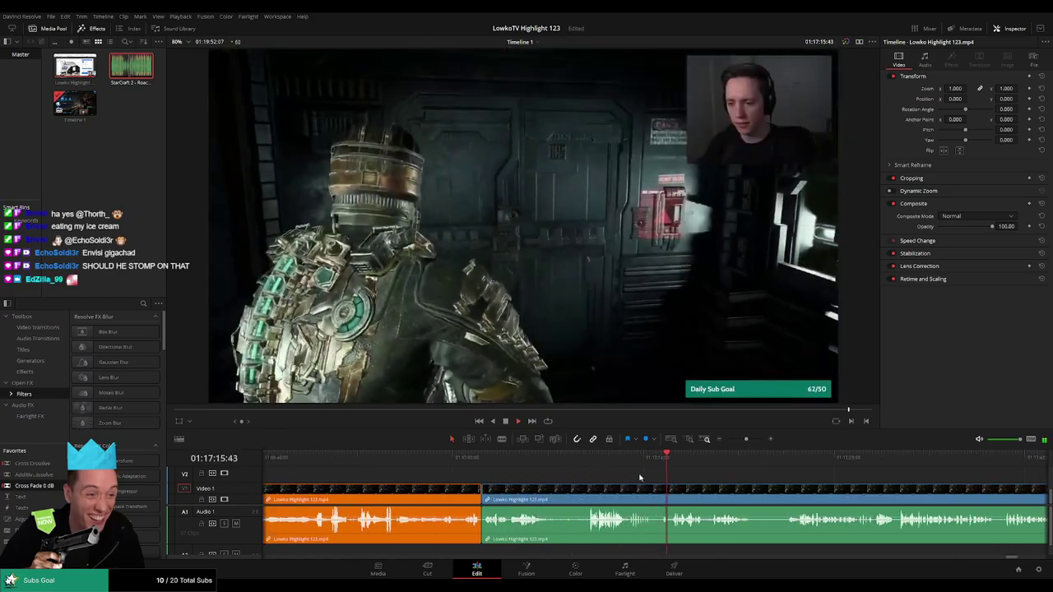
key(b)
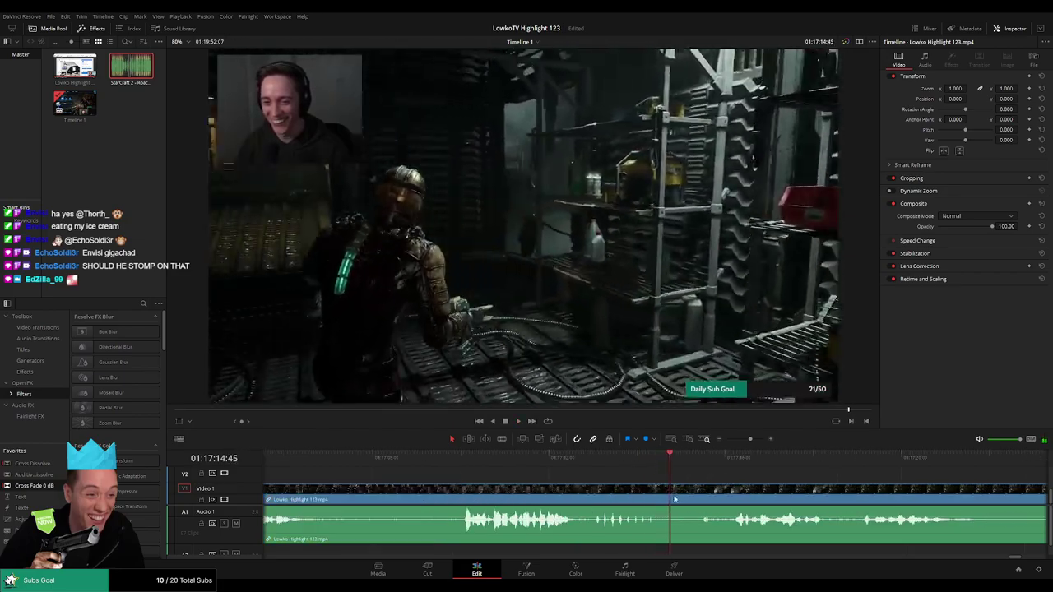
click(669, 500)
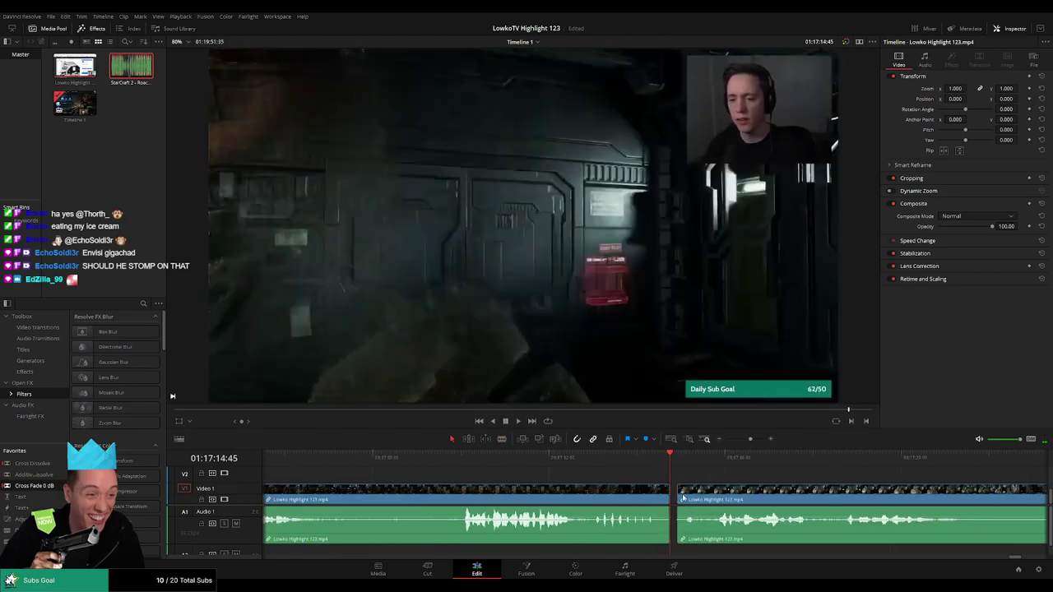
key(a)
scroll(682, 489, down, 2)
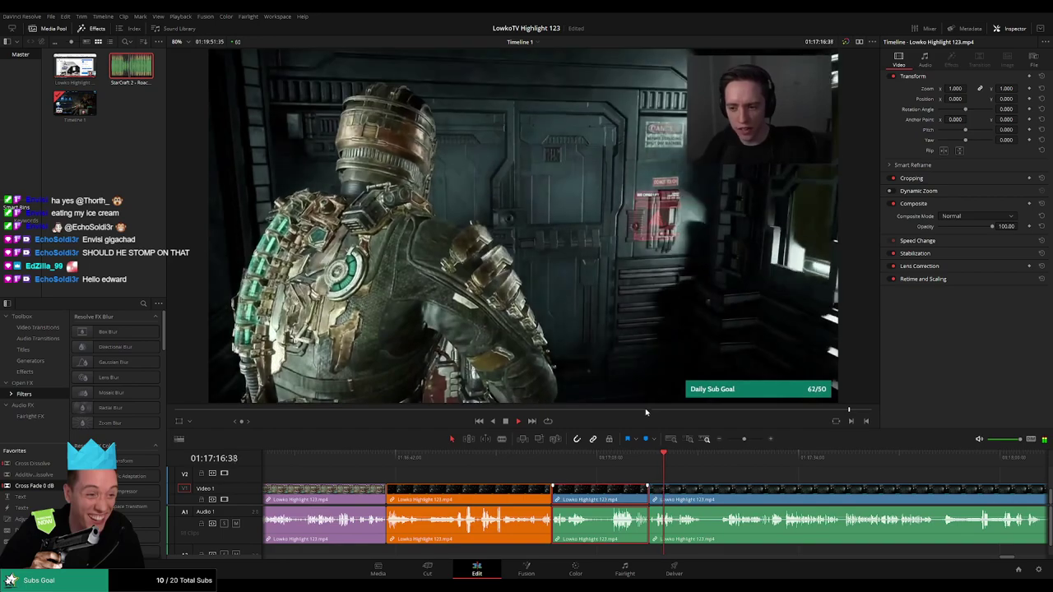
click(741, 474)
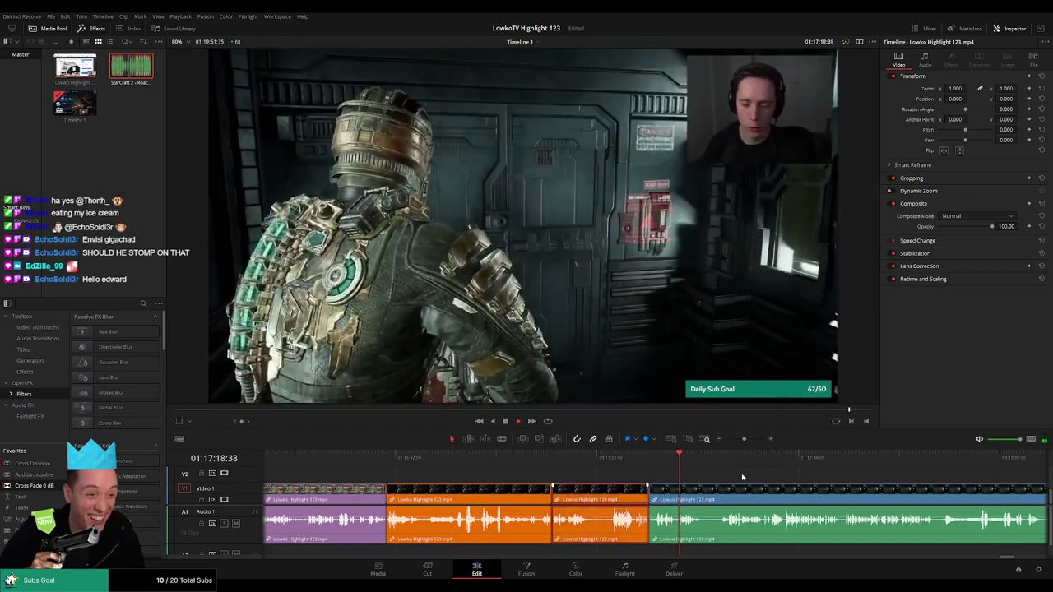
scroll(649, 470, up, 2)
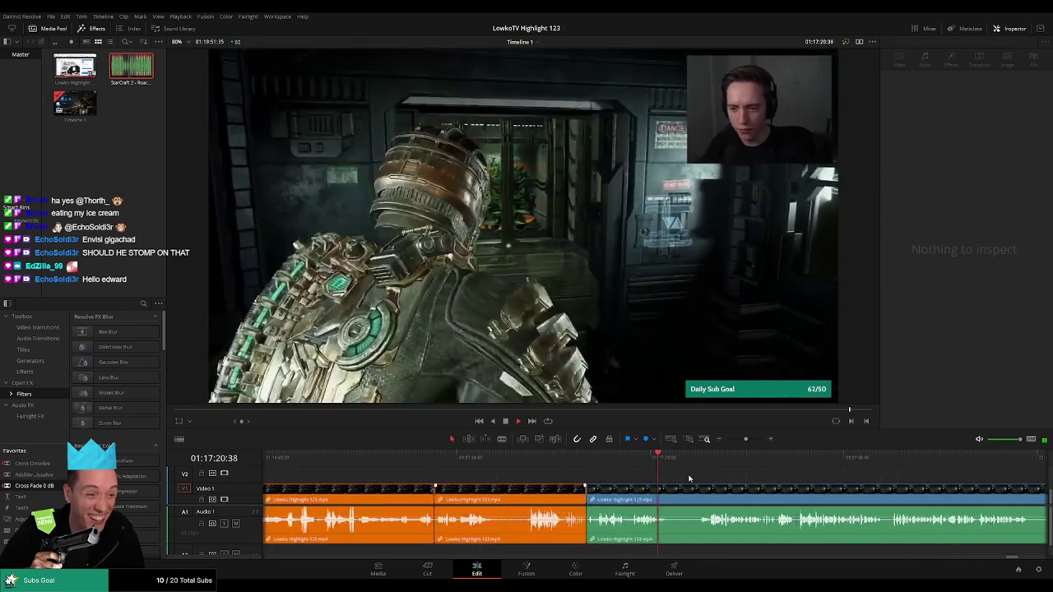
scroll(632, 473, up, 1)
scroll(632, 473, right, 2)
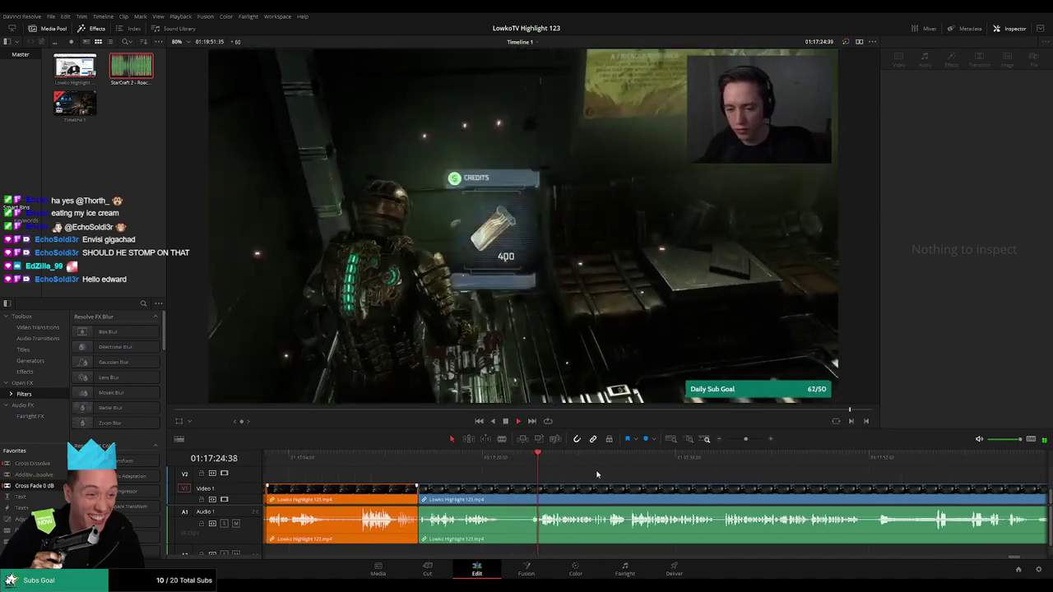
scroll(642, 478, right, 2)
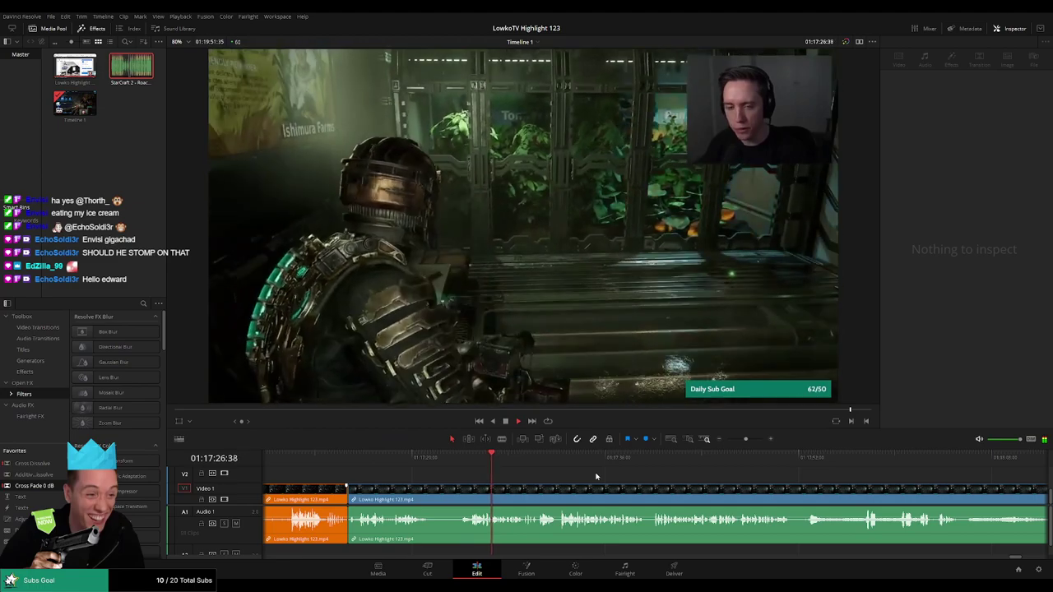
scroll(617, 477, right, 1)
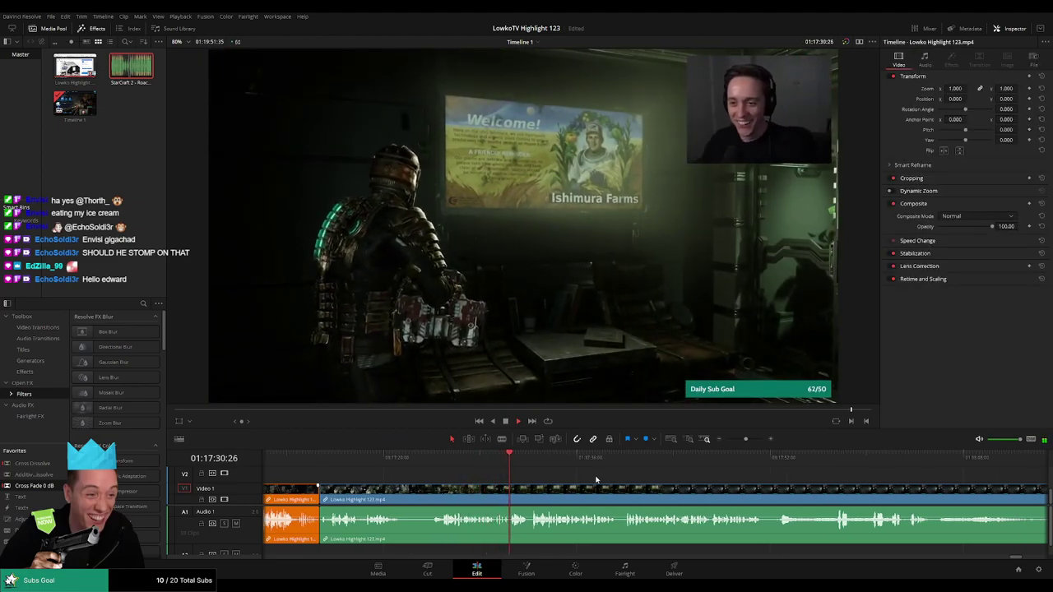
scroll(584, 476, right, 2)
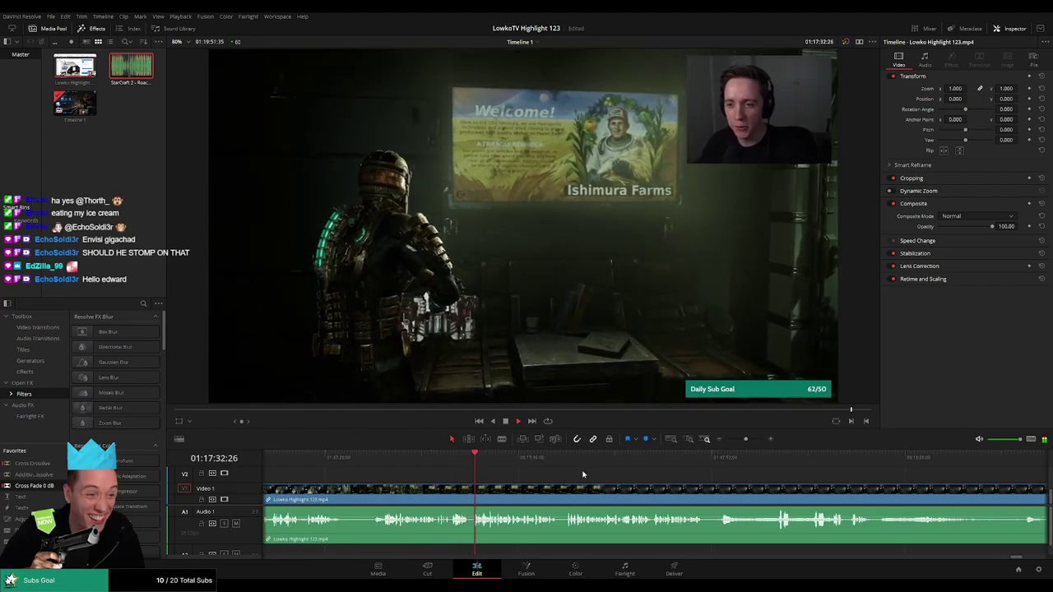
scroll(579, 476, right, 2)
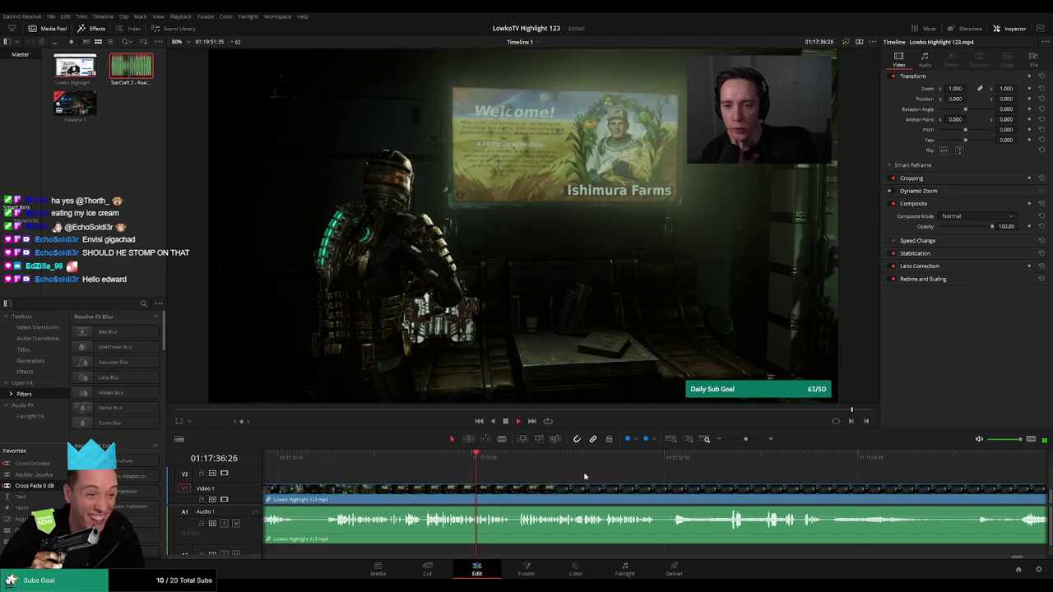
scroll(568, 475, right, 2)
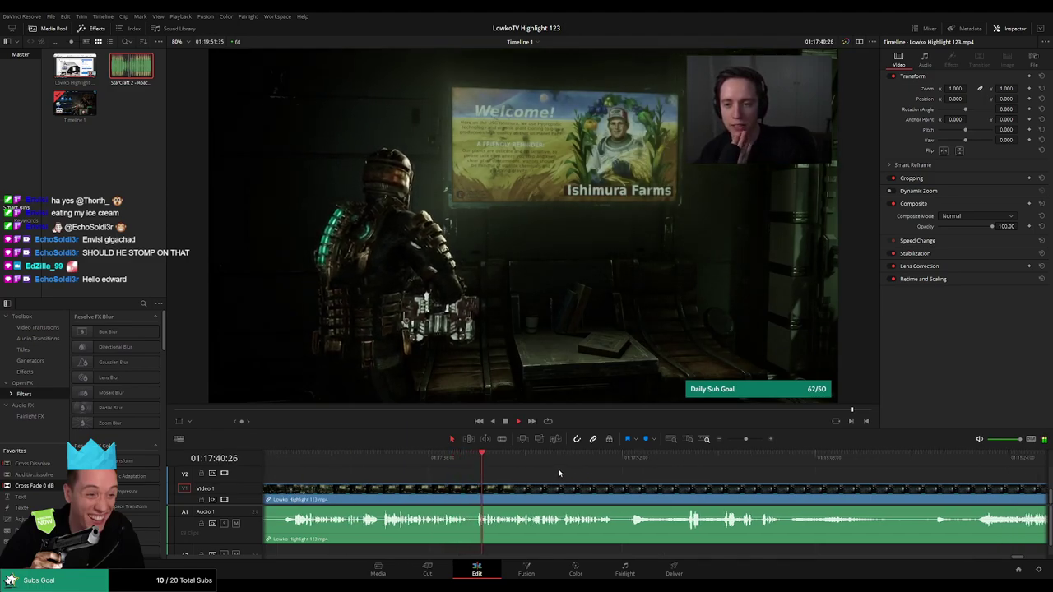
scroll(580, 476, right, 2)
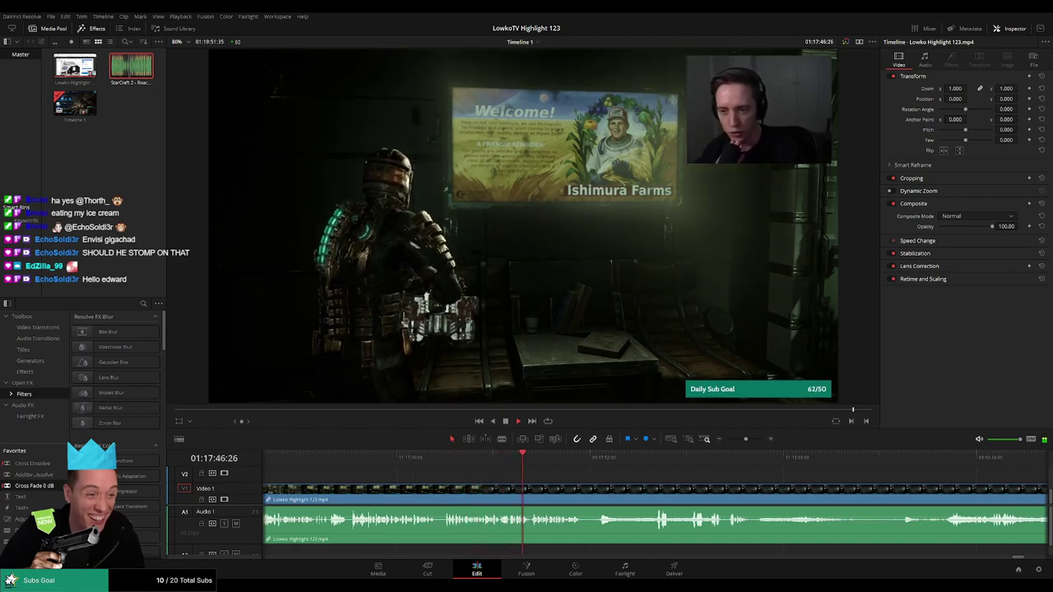
scroll(601, 477, right, 3)
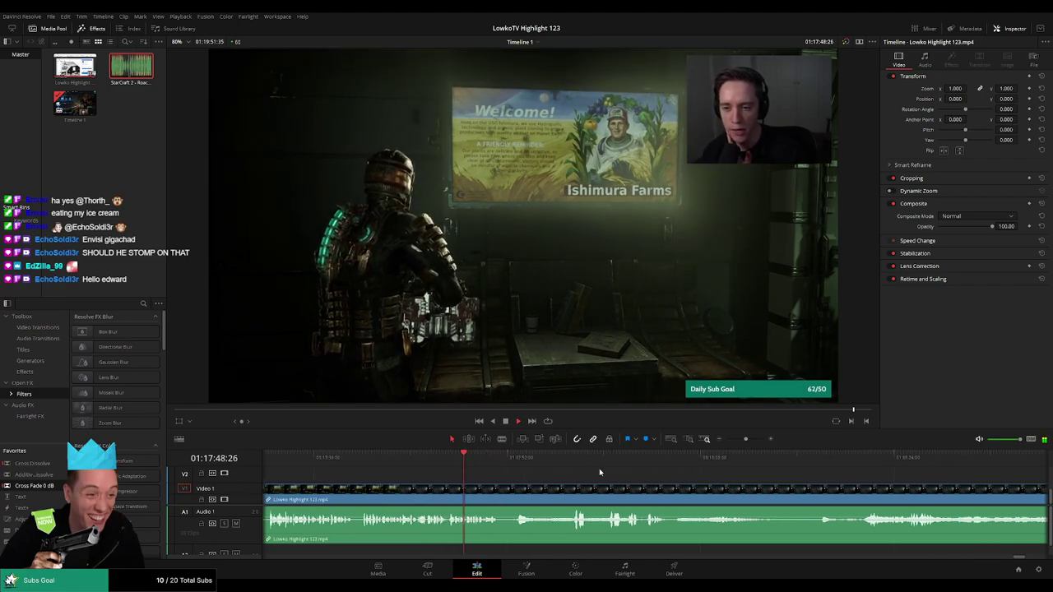
scroll(625, 472, left, 2)
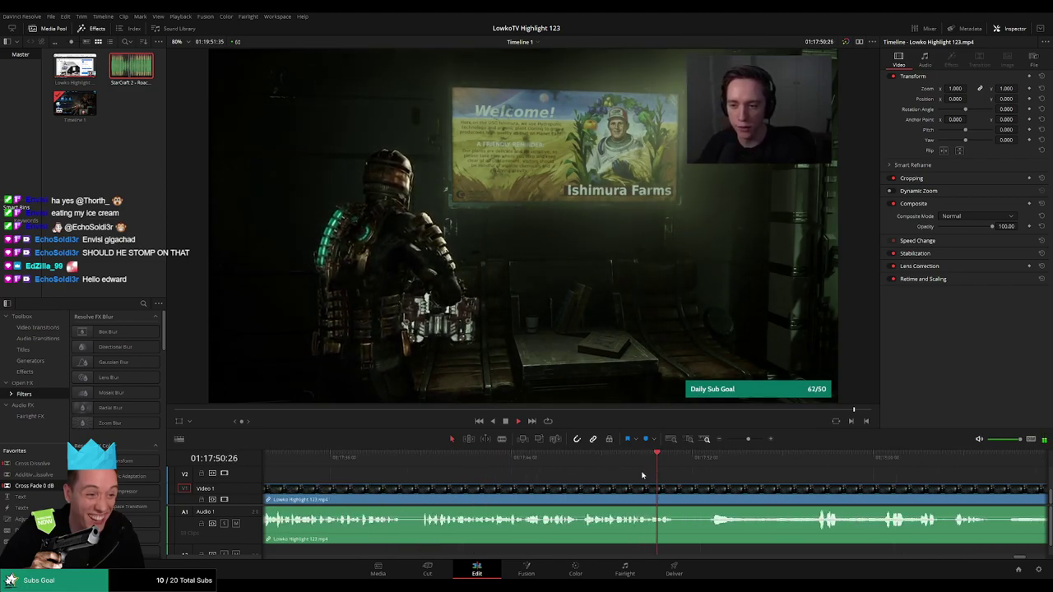
scroll(650, 473, left, 2)
scroll(625, 471, right, 3)
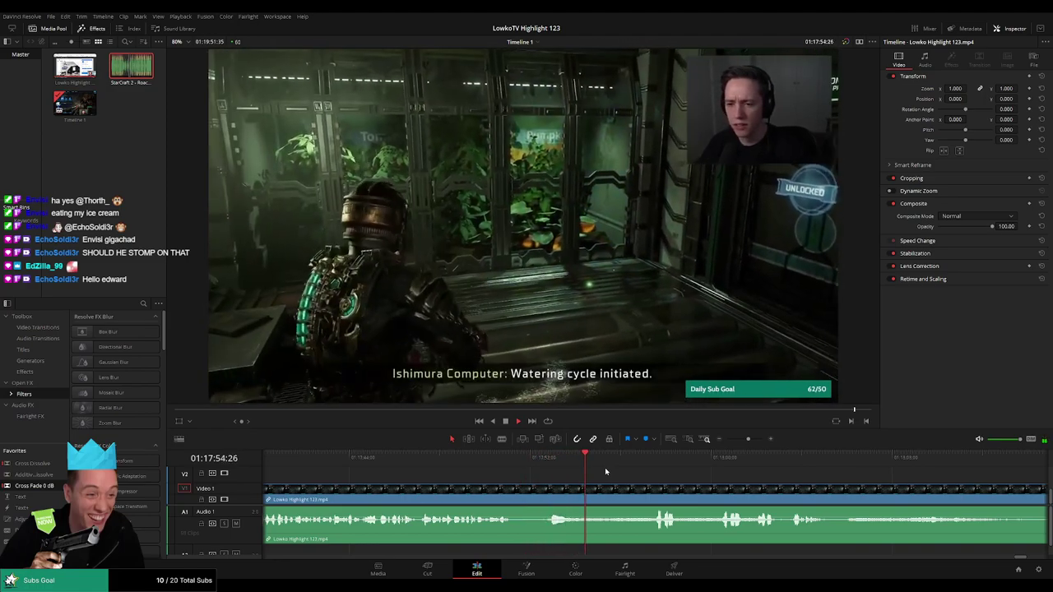
scroll(576, 472, right, 3)
scroll(527, 471, right, 2)
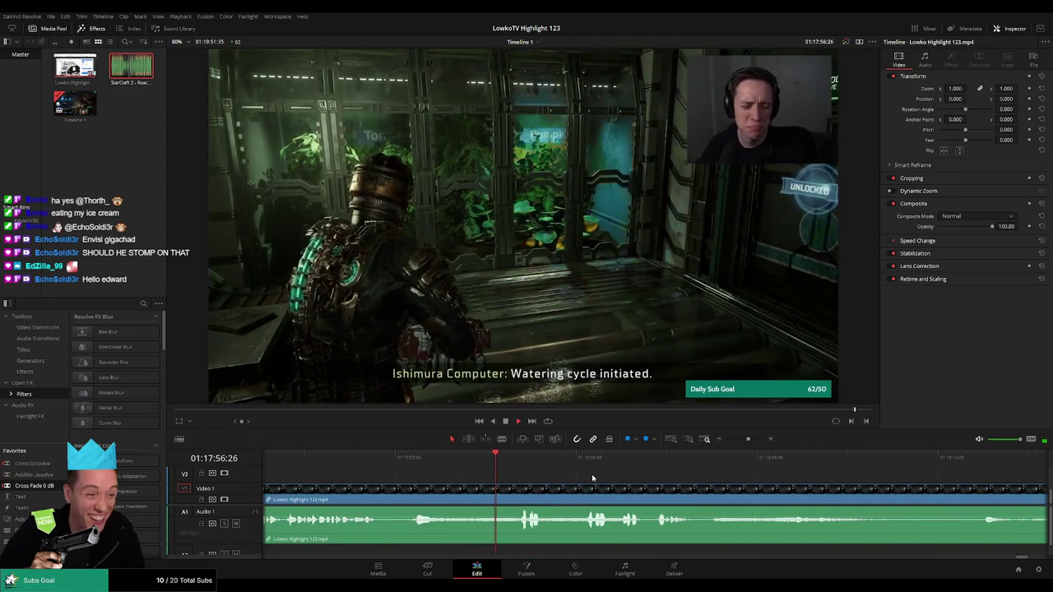
click(431, 466)
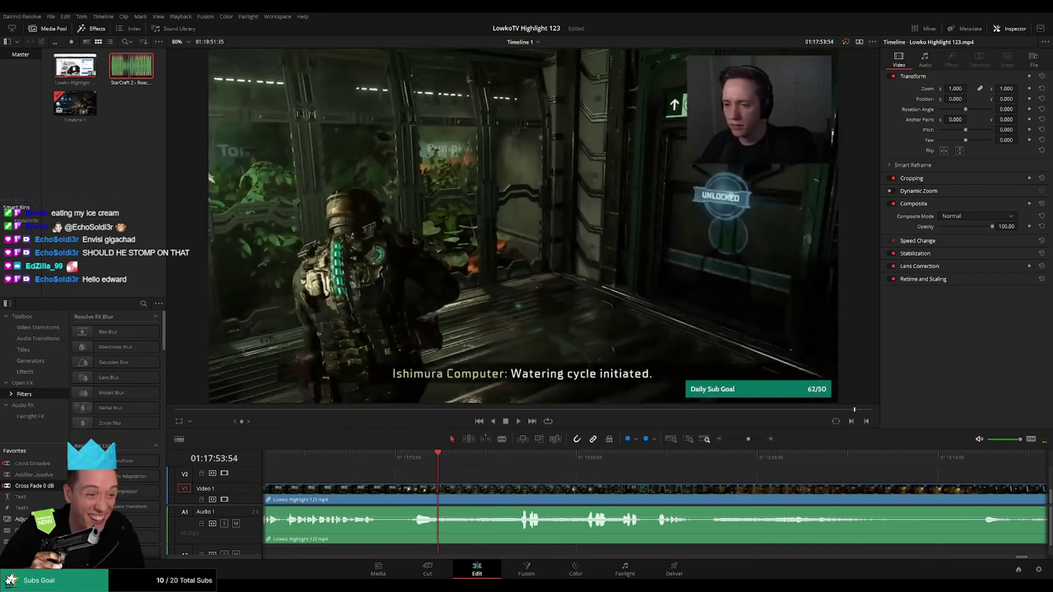
Place an adjustment clip on V2 with zoom 1.620 and position -574/-318, trimmed near 01:17:57.
drag(18, 520, 439, 493)
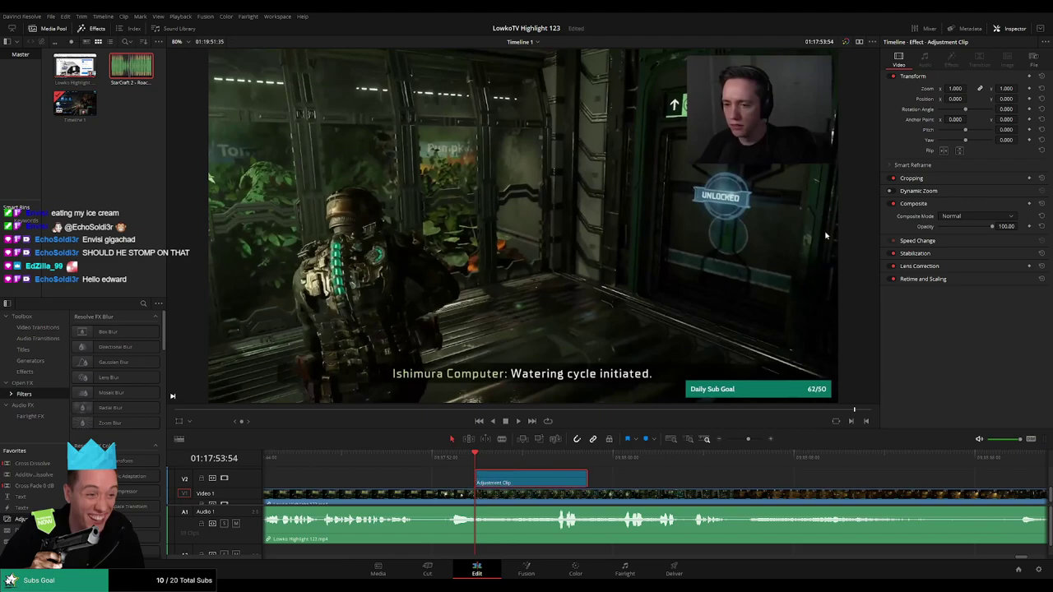
mouse_move(954, 88)
mouse_down()
mouse_move(996, 104)
mouse_move(985, 113)
mouse_up()
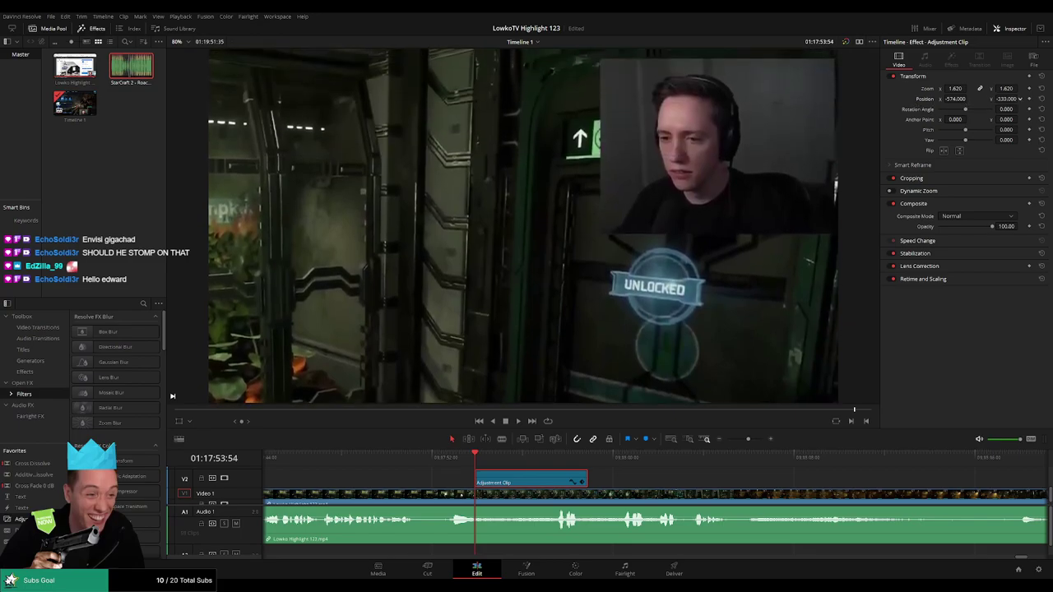
key(space)
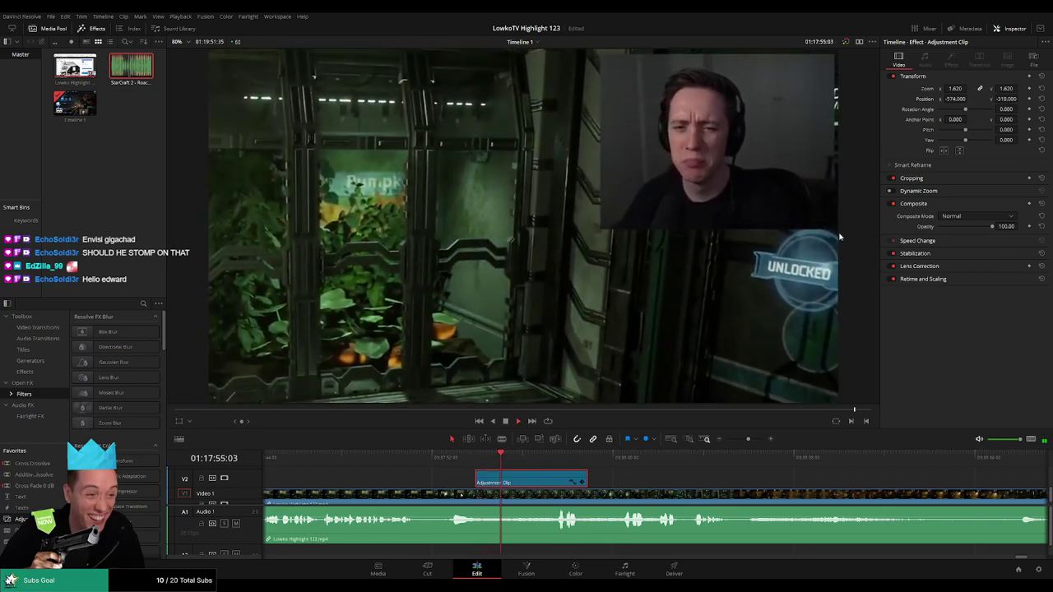
click(477, 461)
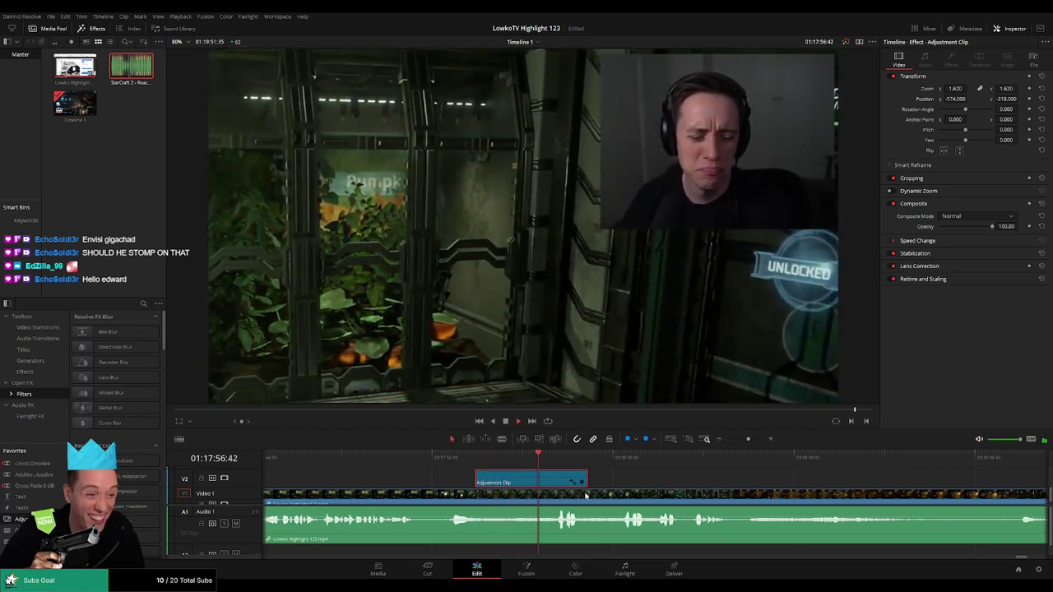
drag(588, 478, 546, 478)
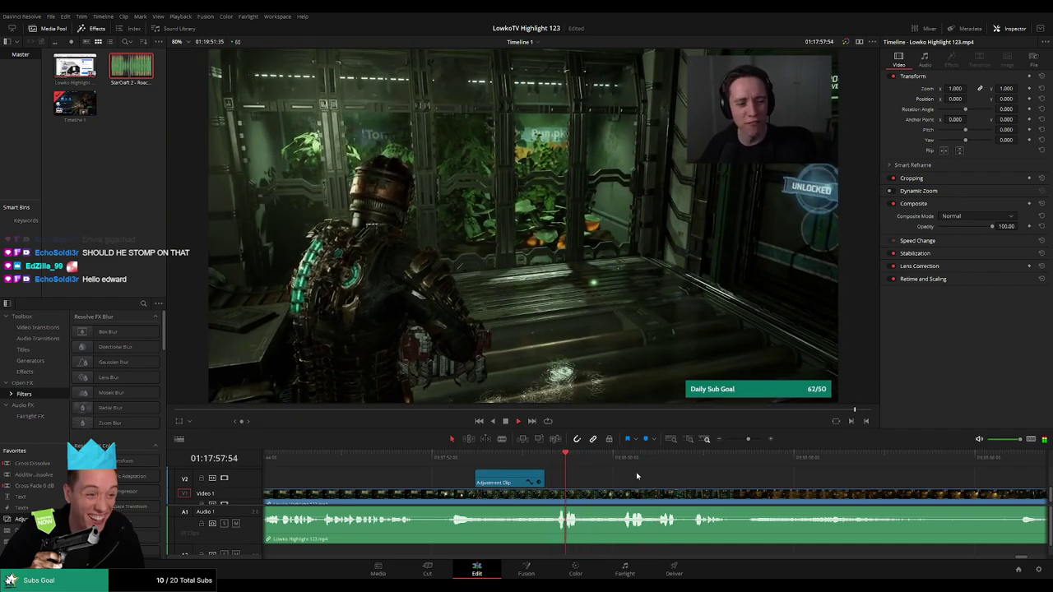
Split the gameplay clip at the playhead near 01:18:05 and delete the small piece.
scroll(581, 481, right, 3)
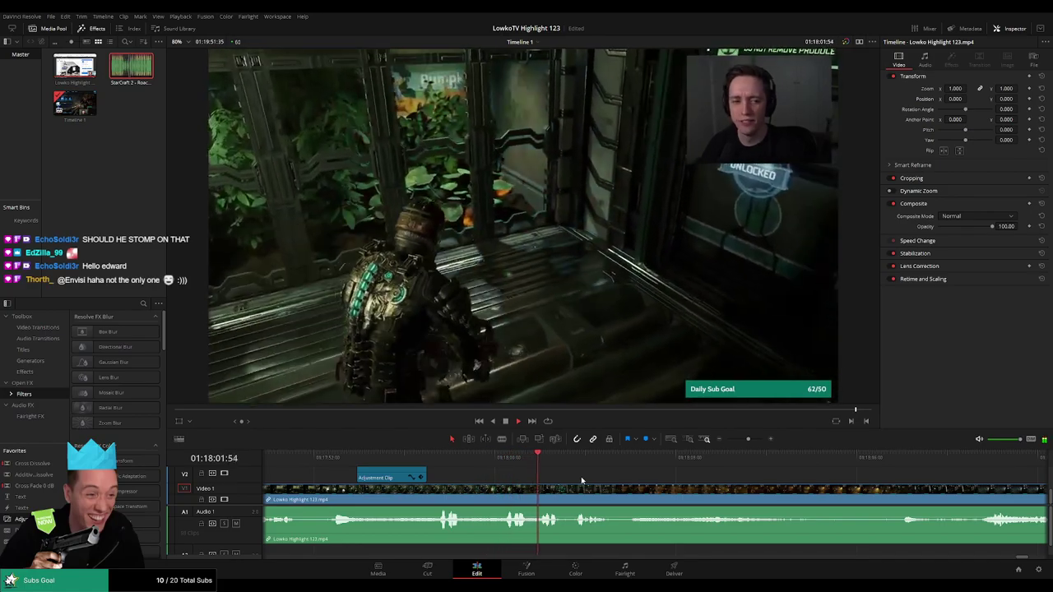
scroll(593, 480, right, 1)
scroll(579, 475, right, 1)
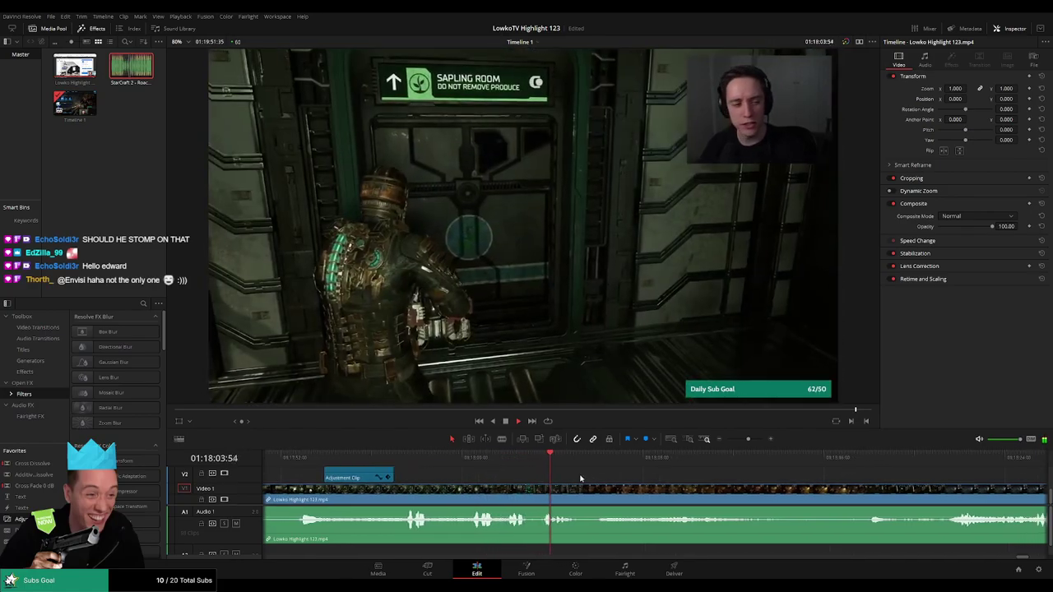
scroll(583, 483, right, 1)
key(space)
key(ctrl+b)
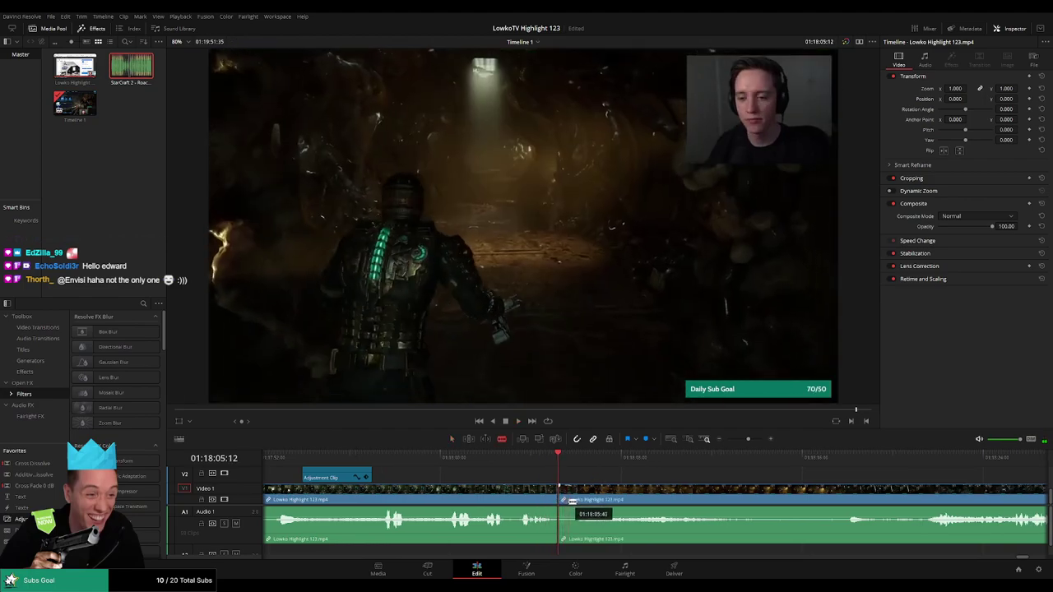
key(Delete)
key(space)
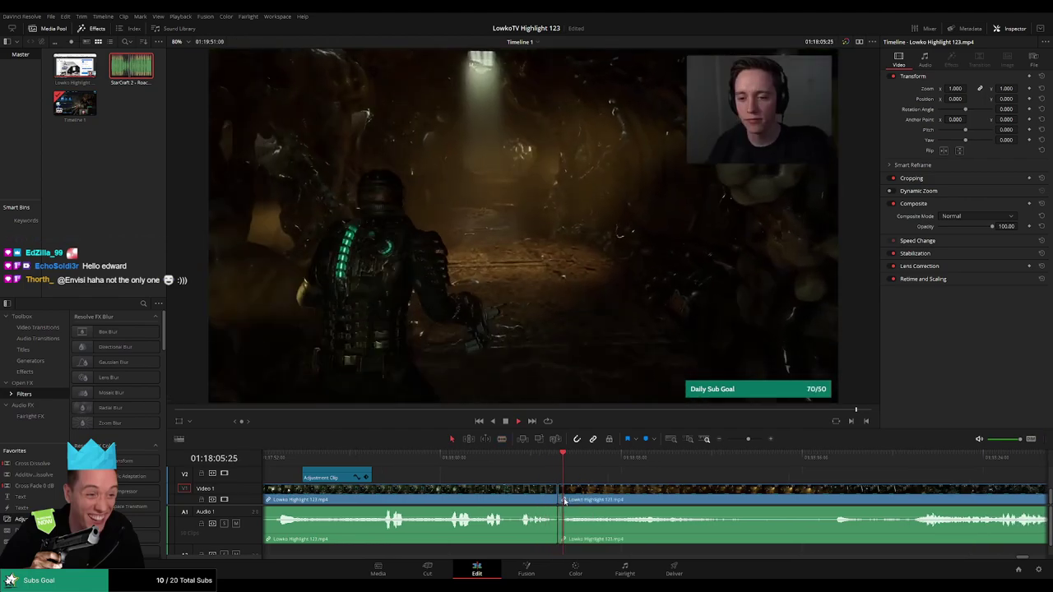
click(523, 502)
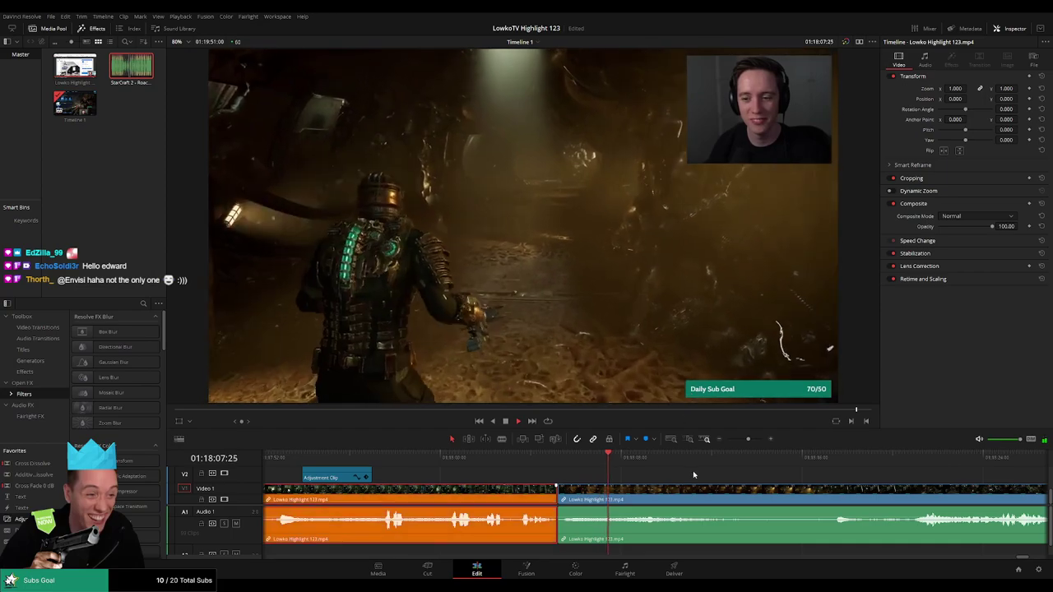
click(689, 477)
scroll(650, 474, right, 3)
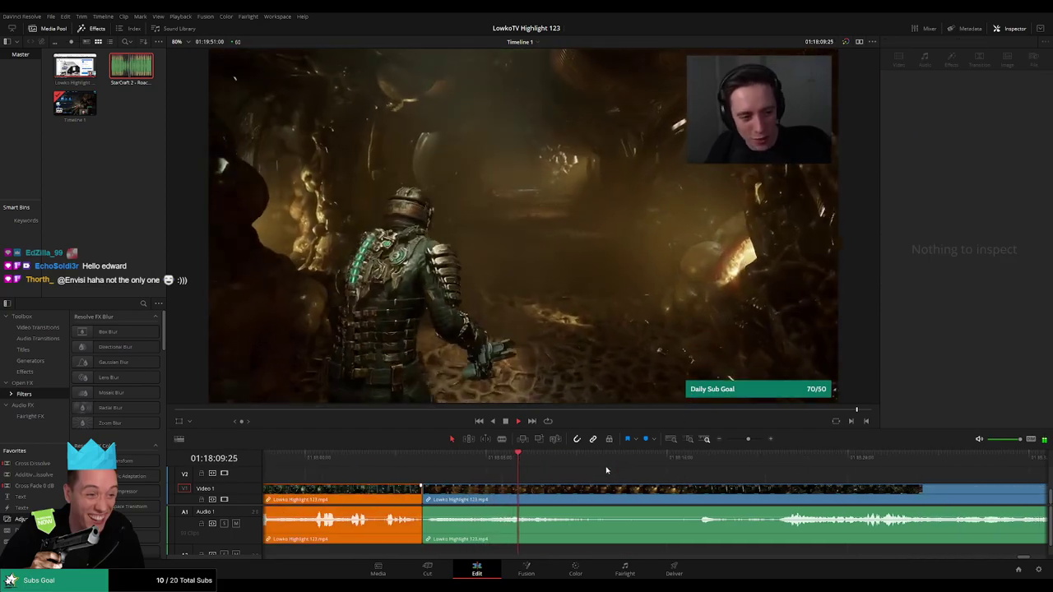
scroll(575, 479, right, 2)
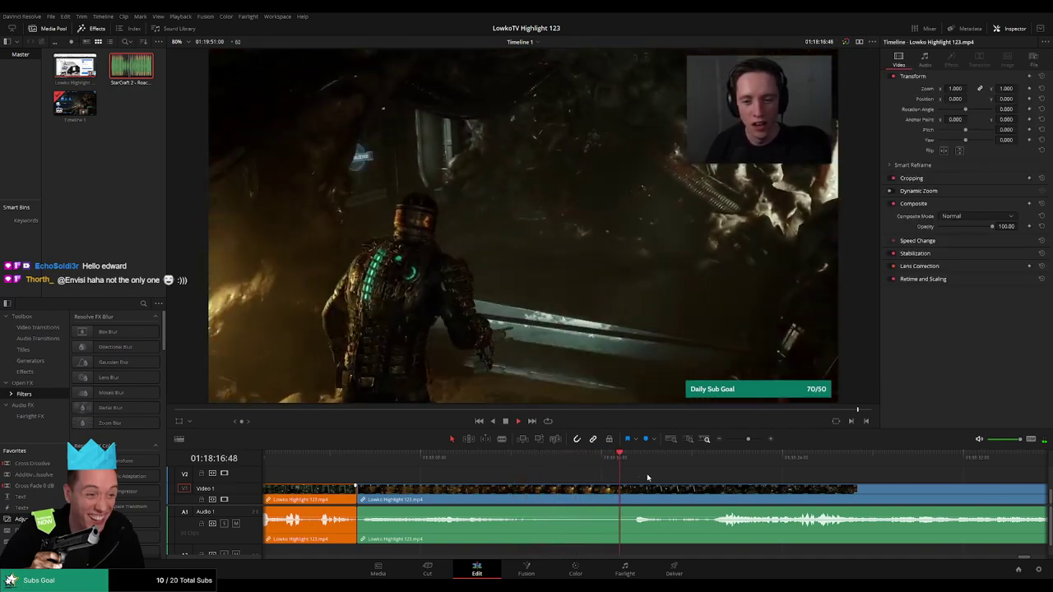
scroll(678, 485, right, 3)
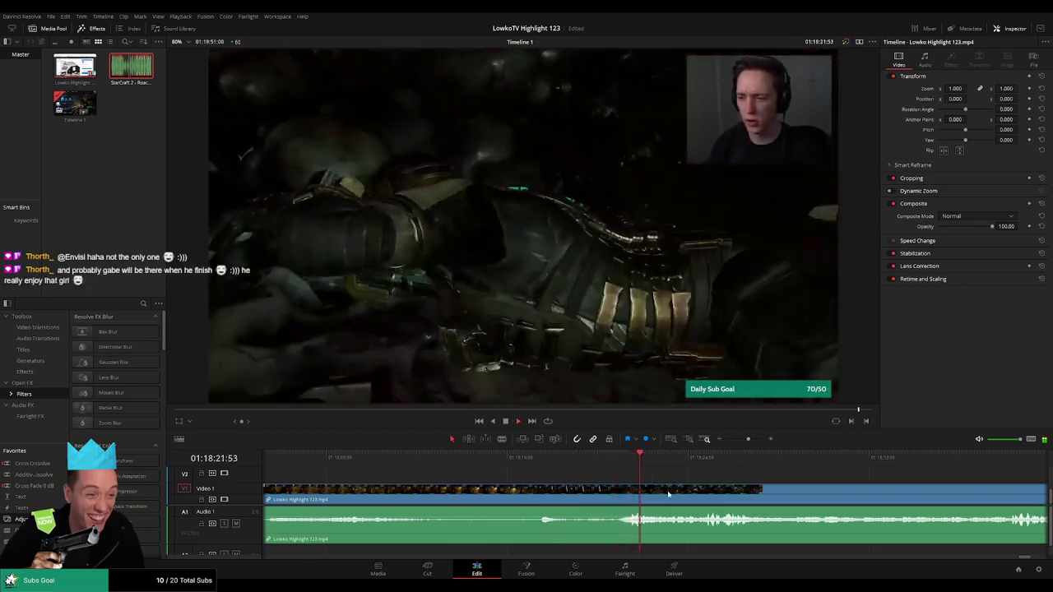
scroll(594, 477, right, 4)
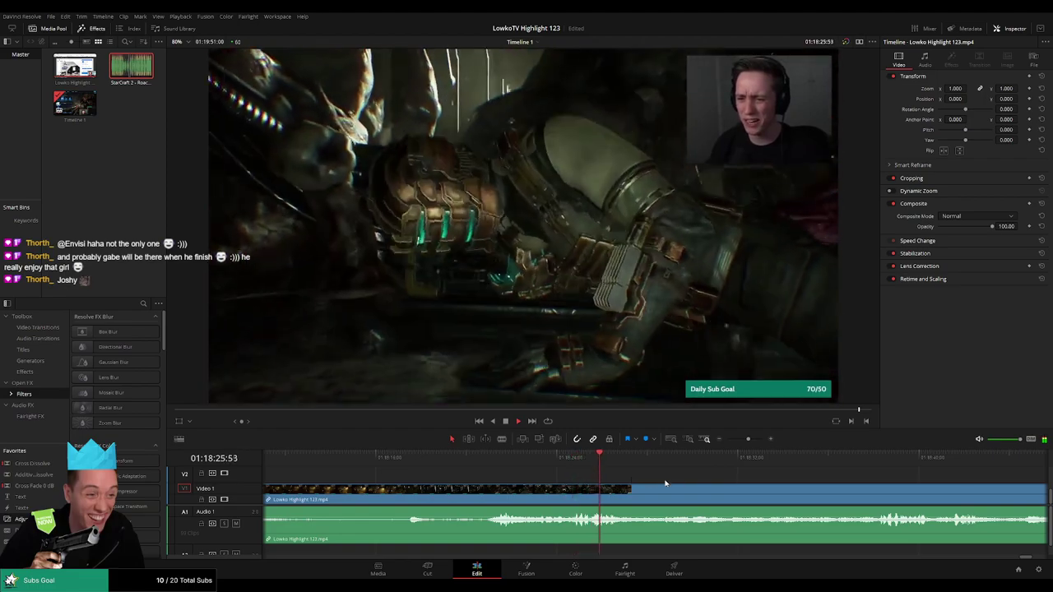
scroll(626, 482, right, 2)
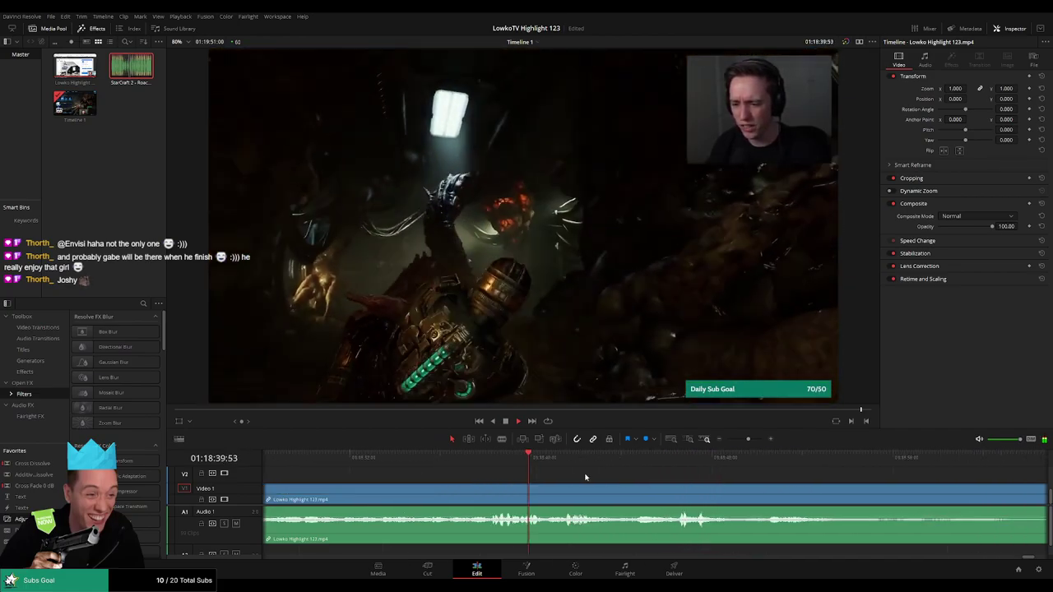
scroll(642, 479, right, 1)
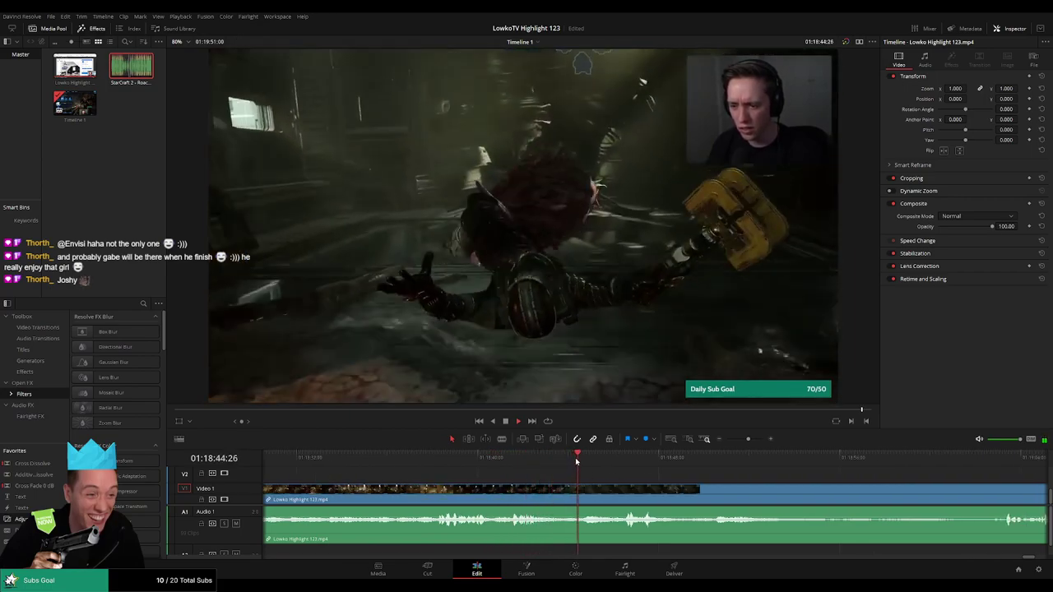
scroll(623, 480, right, 1)
scroll(595, 474, right, 1)
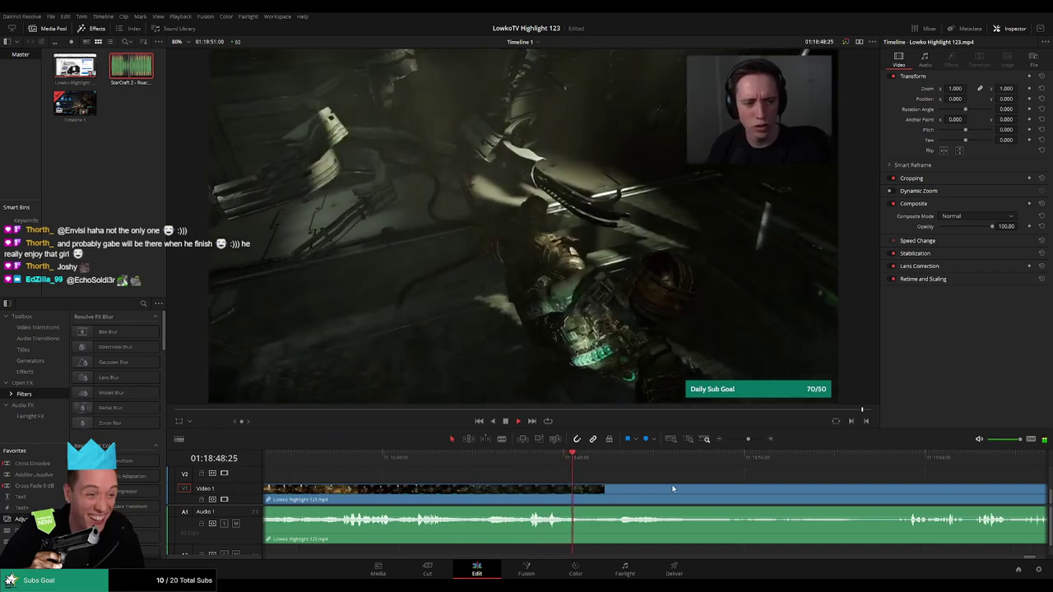
scroll(618, 478, right, 1)
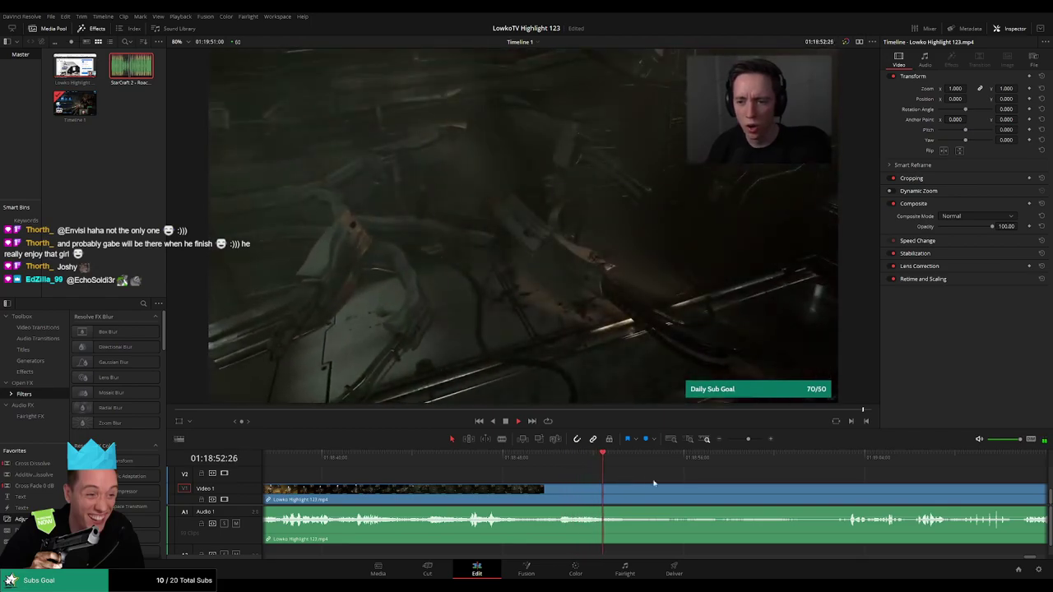
scroll(598, 476, right, 1)
scroll(598, 476, right, 1)
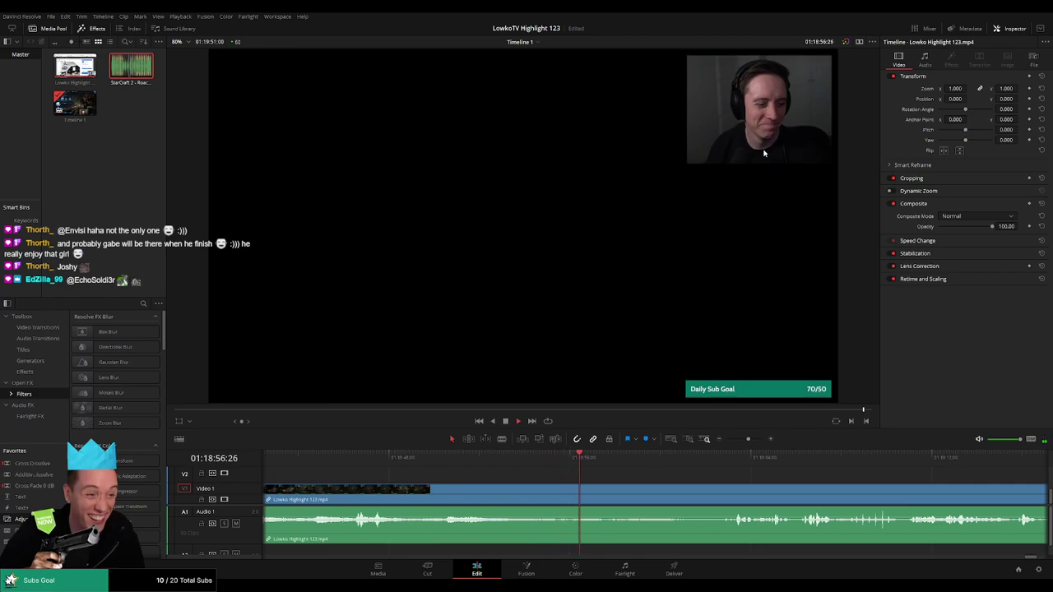
scroll(659, 475, right, 1)
click(551, 459)
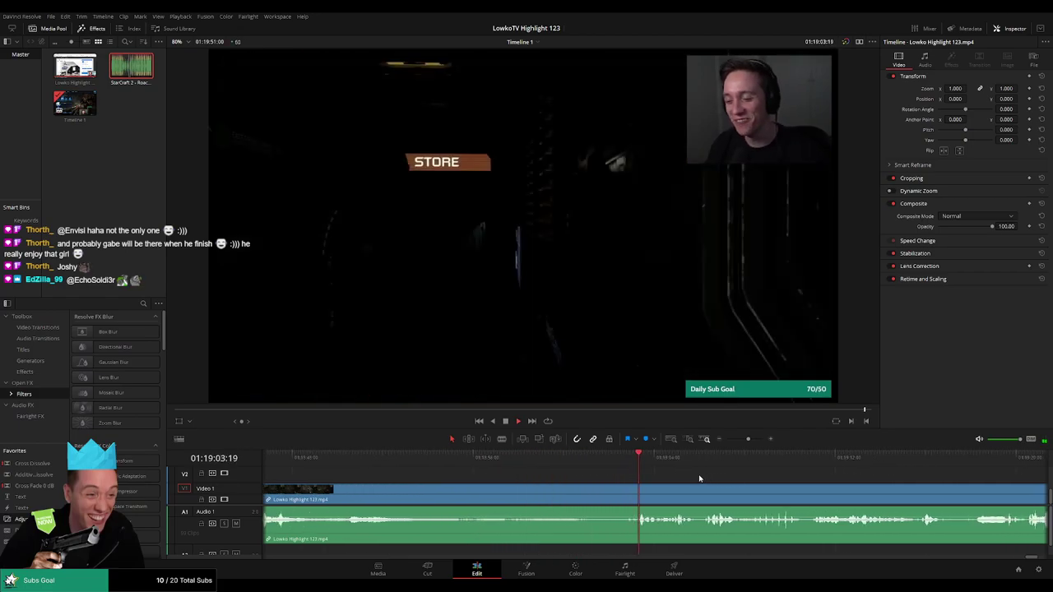
scroll(695, 477, right, 2)
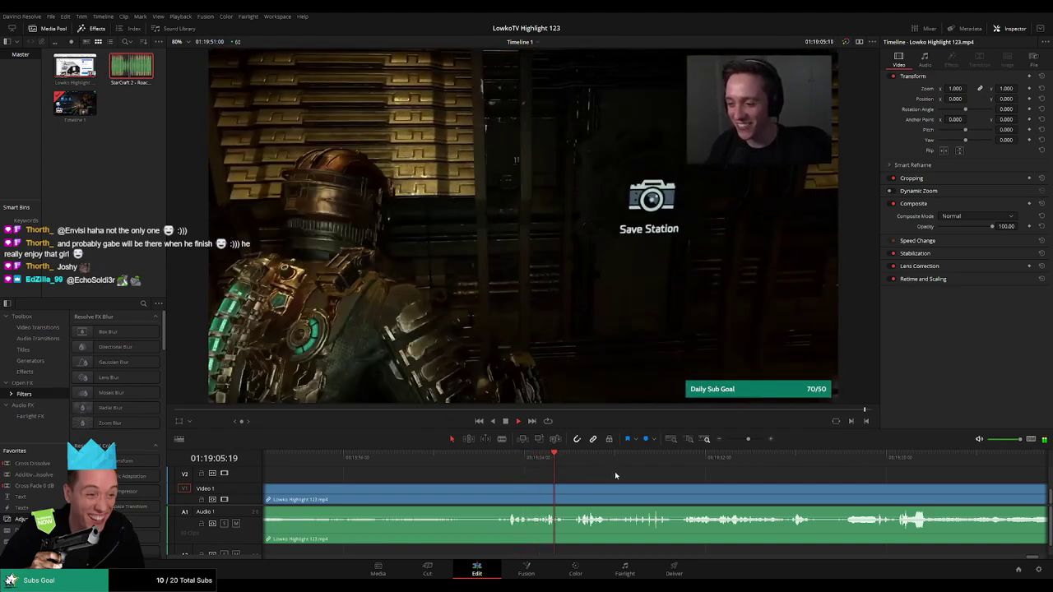
scroll(561, 480, right, 1)
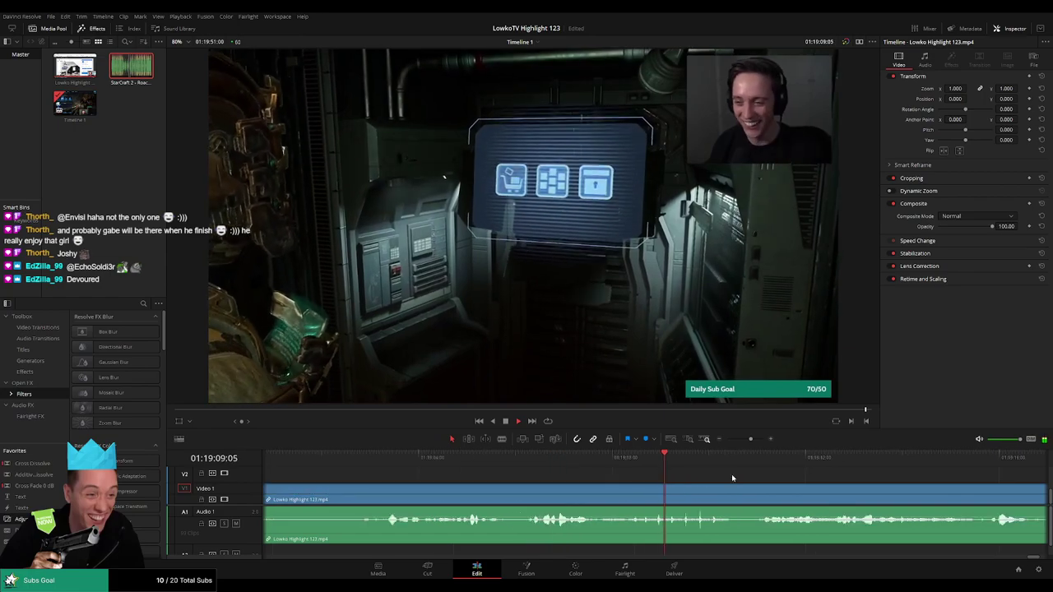
scroll(732, 474, right, 2)
Cut the clip right after the shop scene and delete the unwanted pieces, closing the gap.
drag(579, 473, 548, 463)
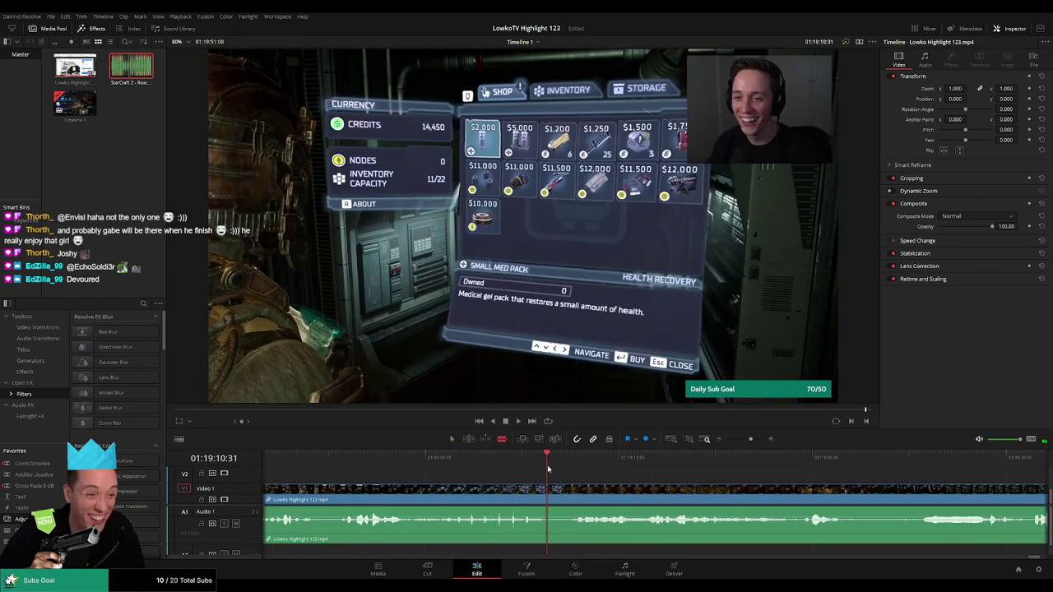
click(560, 499)
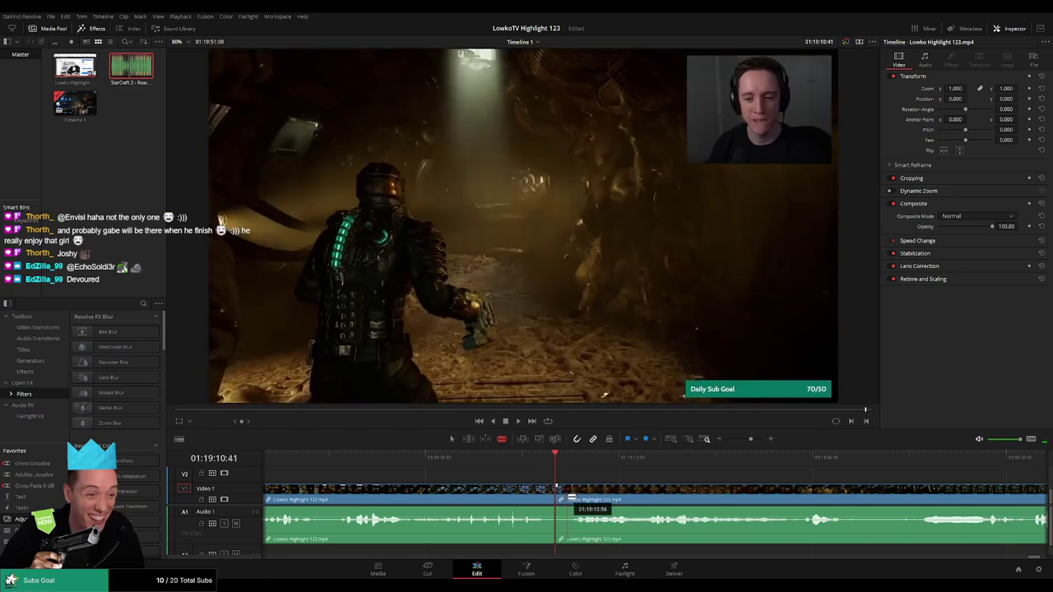
key(a)
key(Delete)
key(space)
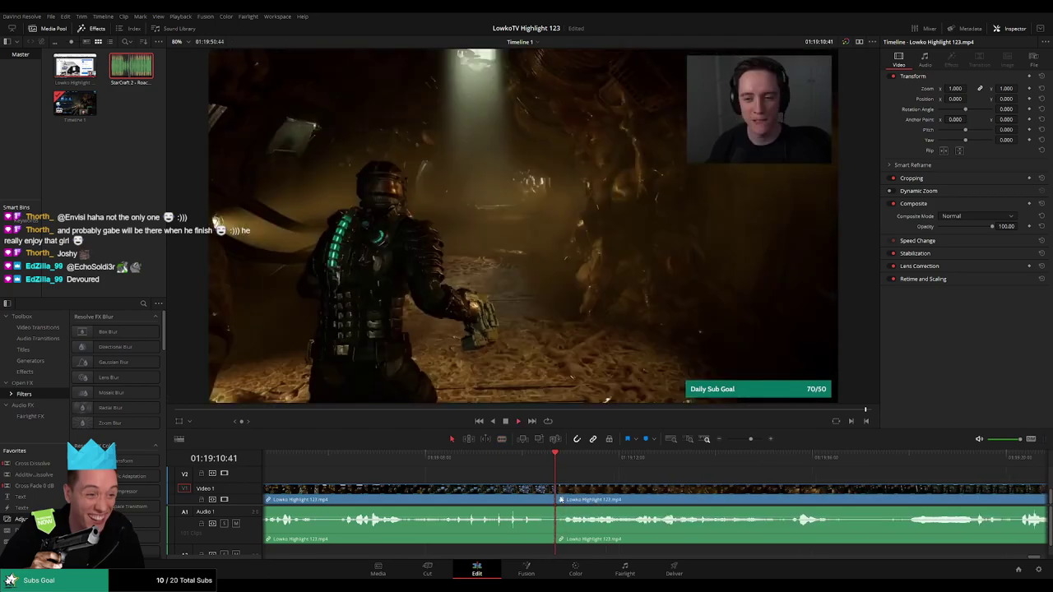
ctrl+click(577, 493)
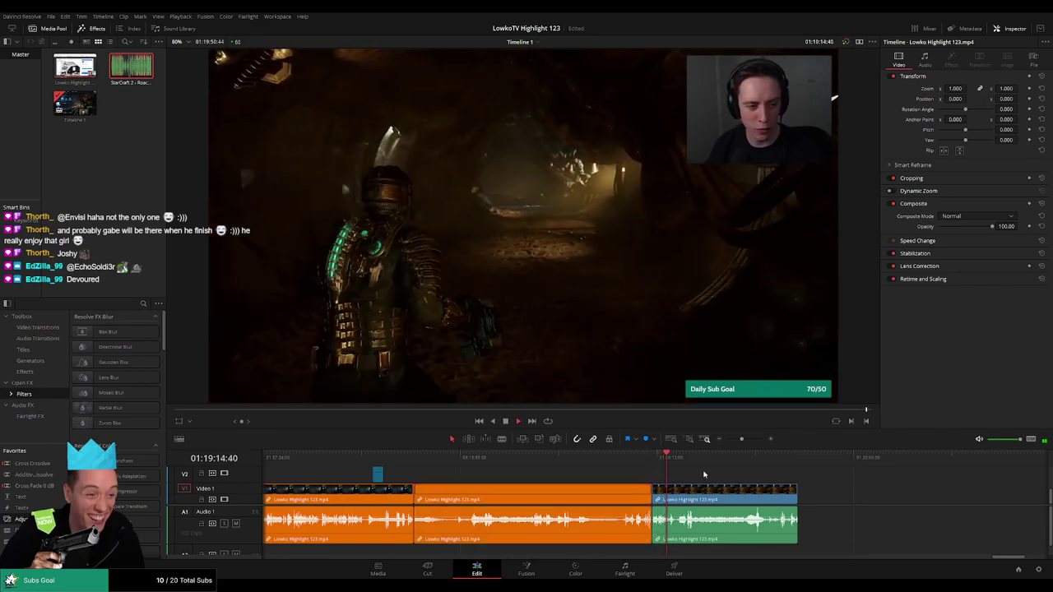
key(Delete)
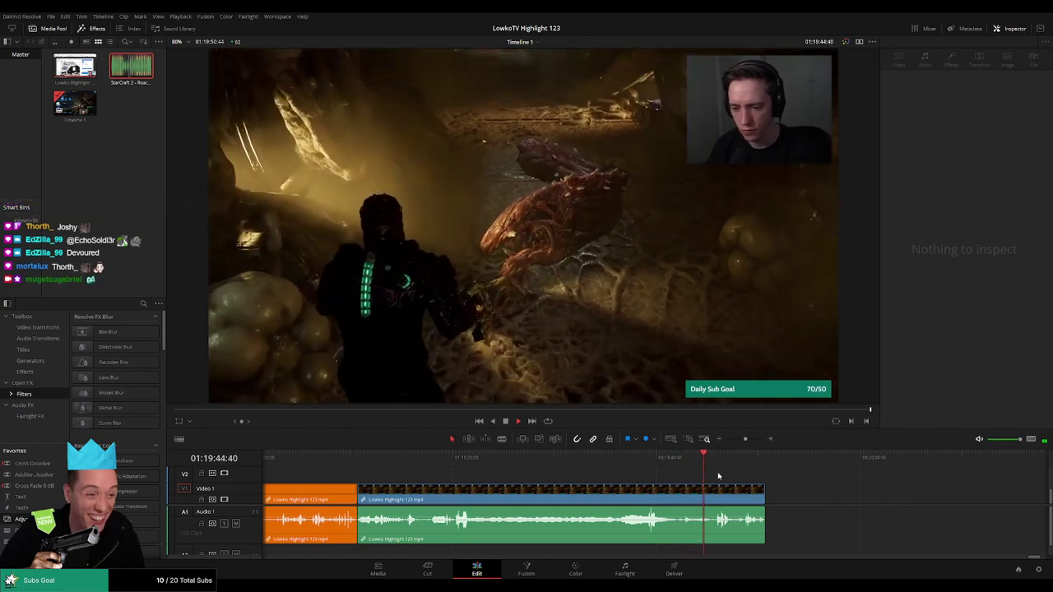
Zoom the timeline out and select the final clip ending at 01:19:50:44 to check it.
scroll(689, 472, right, 3)
scroll(708, 474, up, 2)
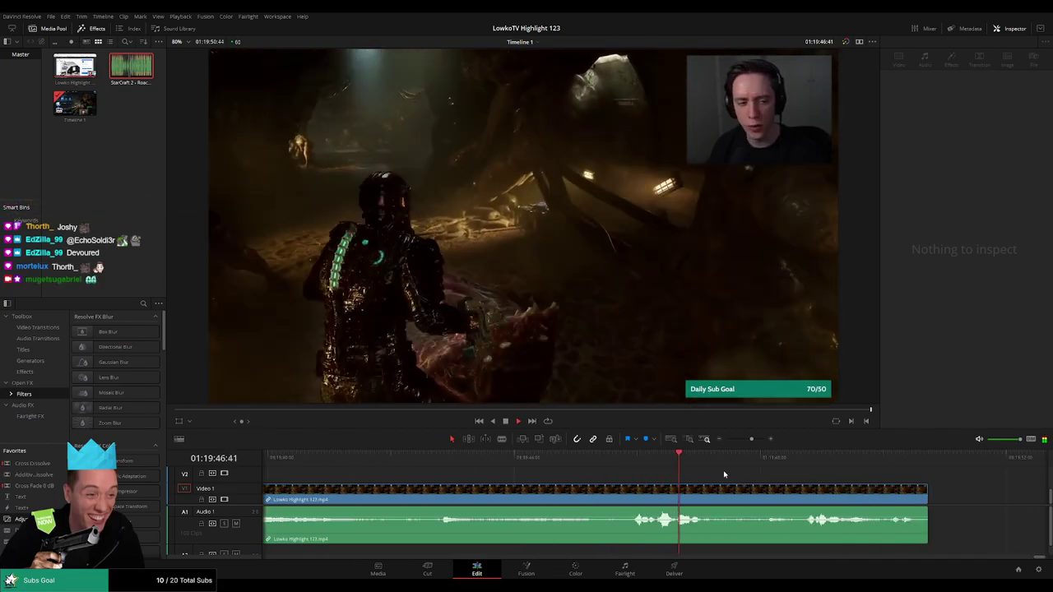
scroll(741, 473, down, 2)
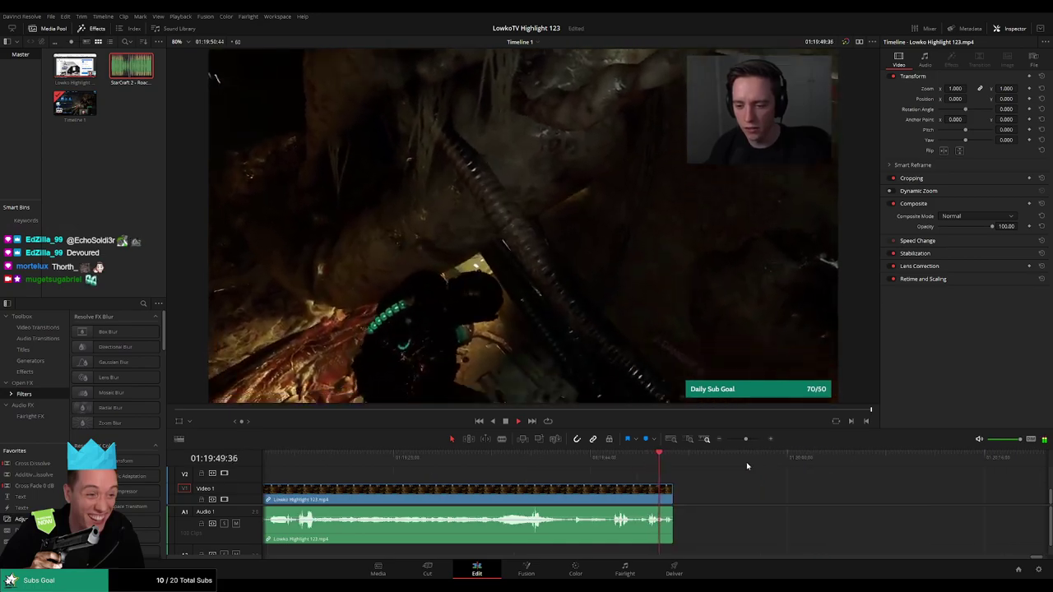
scroll(724, 473, down, 2)
scroll(716, 474, down, 2)
scroll(659, 485, down, 2)
click(635, 495)
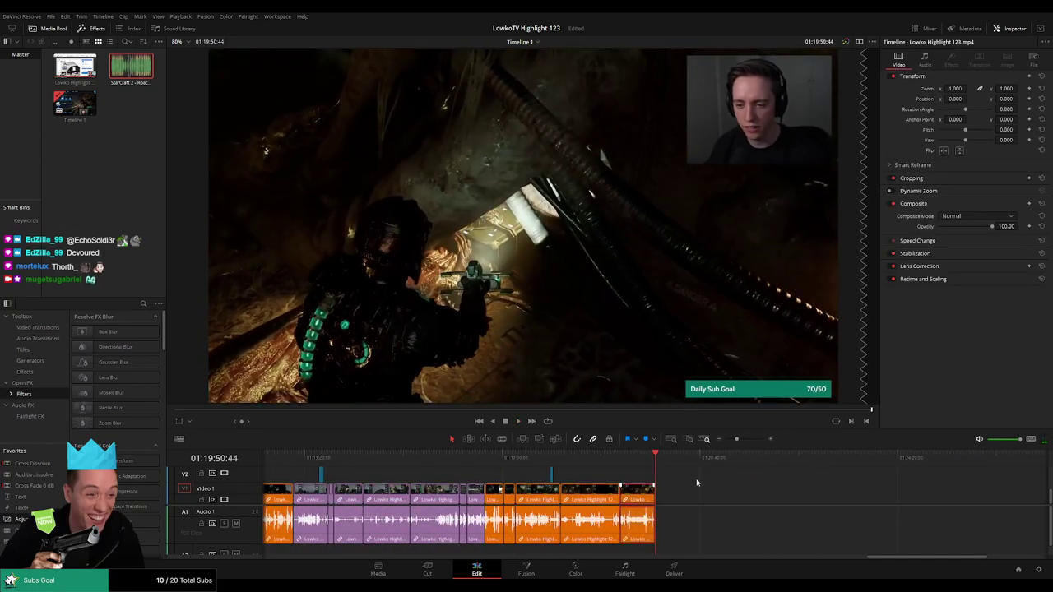
scroll(696, 482, down, 2)
scroll(477, 489, down, 2)
Deselect all clips and switch between the new empty timeline and the Final edit timeline.
click(554, 483)
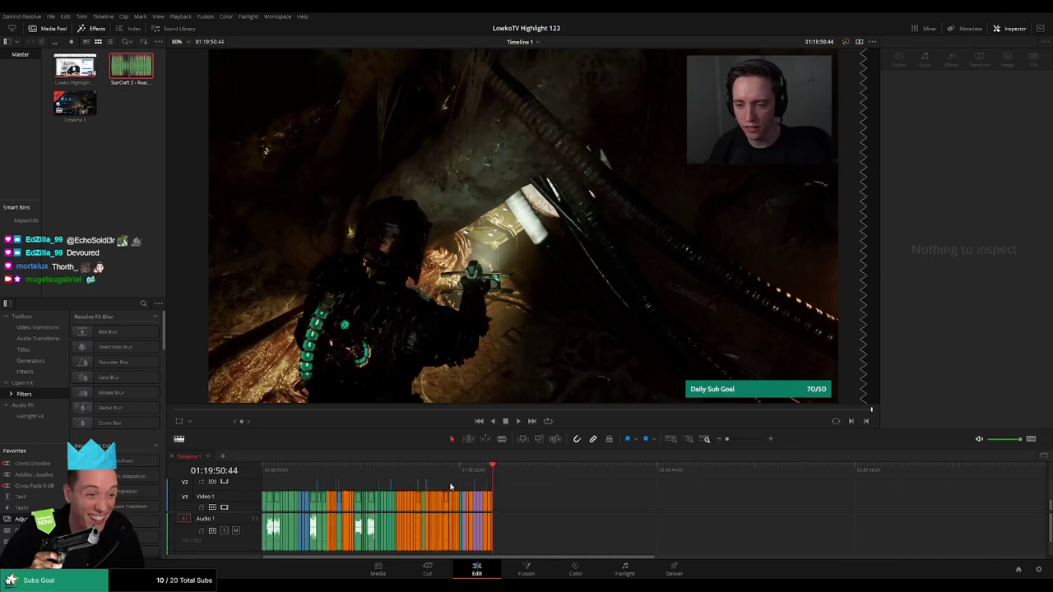
click(223, 458)
click(189, 458)
text(Final edit)
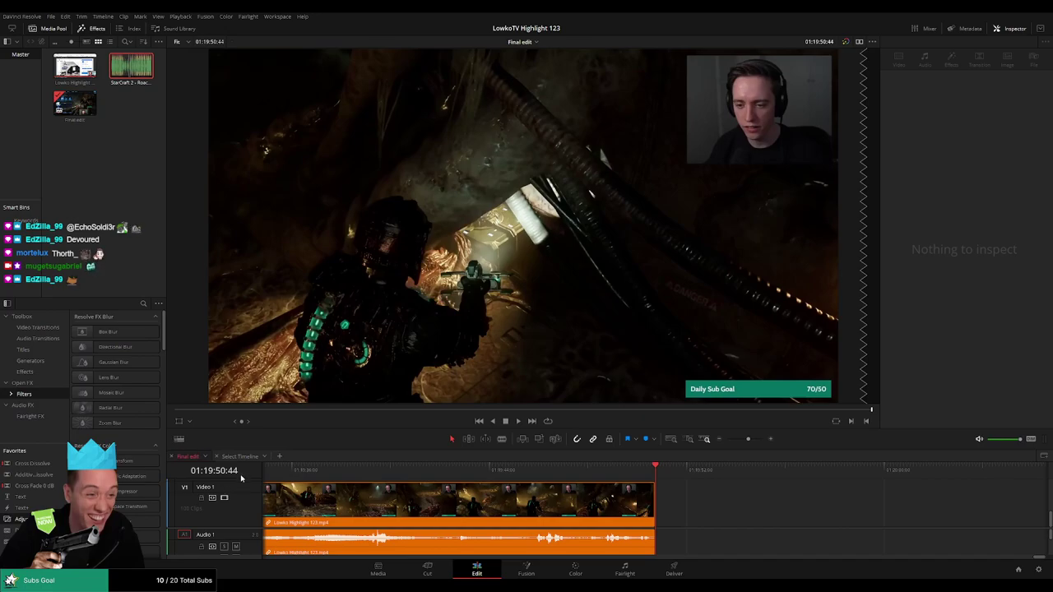
click(240, 457)
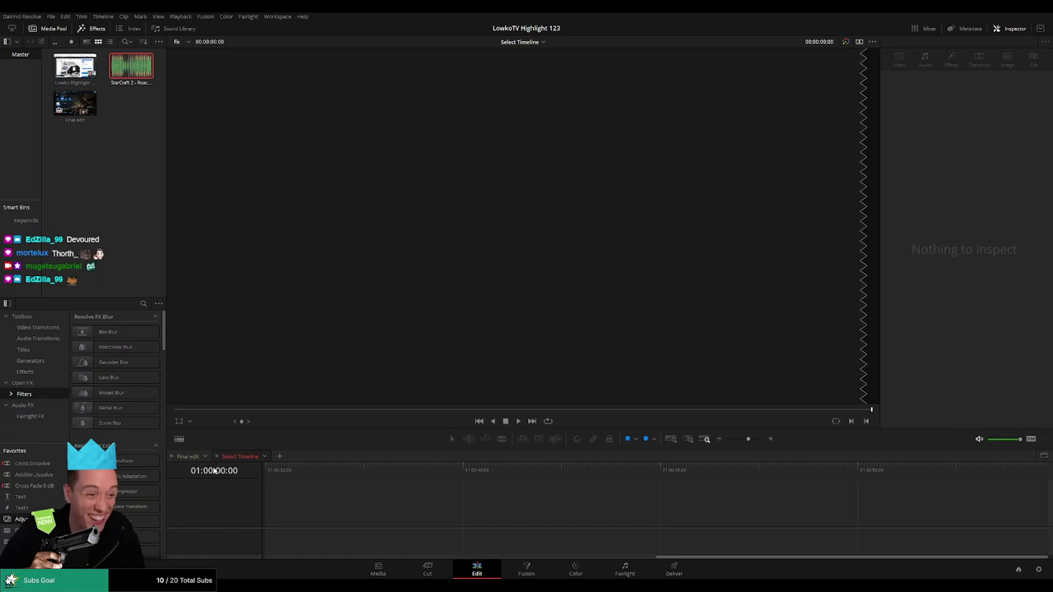
click(188, 457)
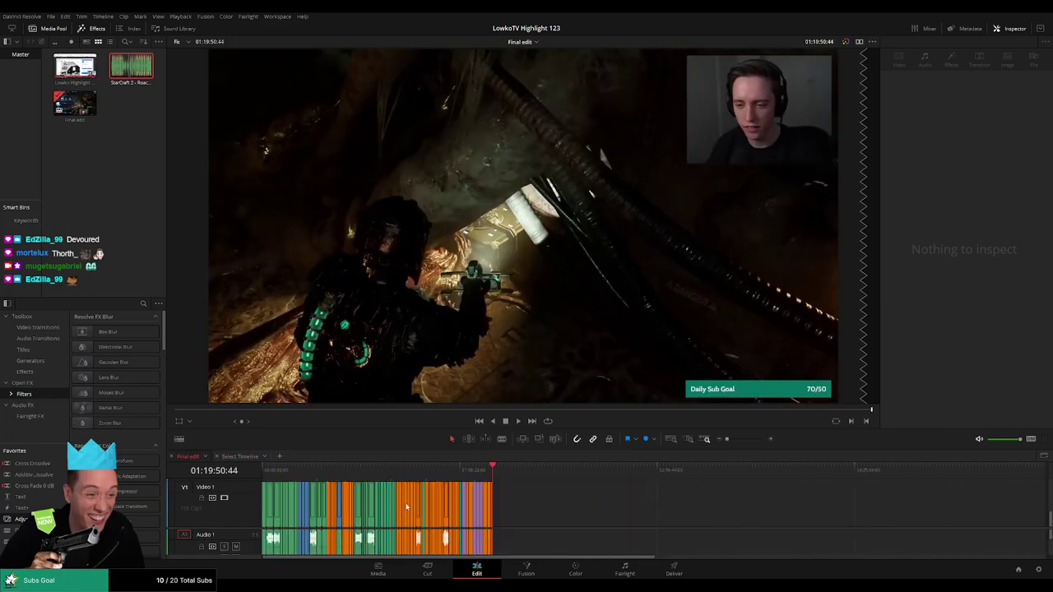
Enlarge the video track area and jump back to the start of the edit.
mouse_move(244, 483)
mouse_down()
mouse_move(243, 511)
mouse_move(243, 488)
mouse_up()
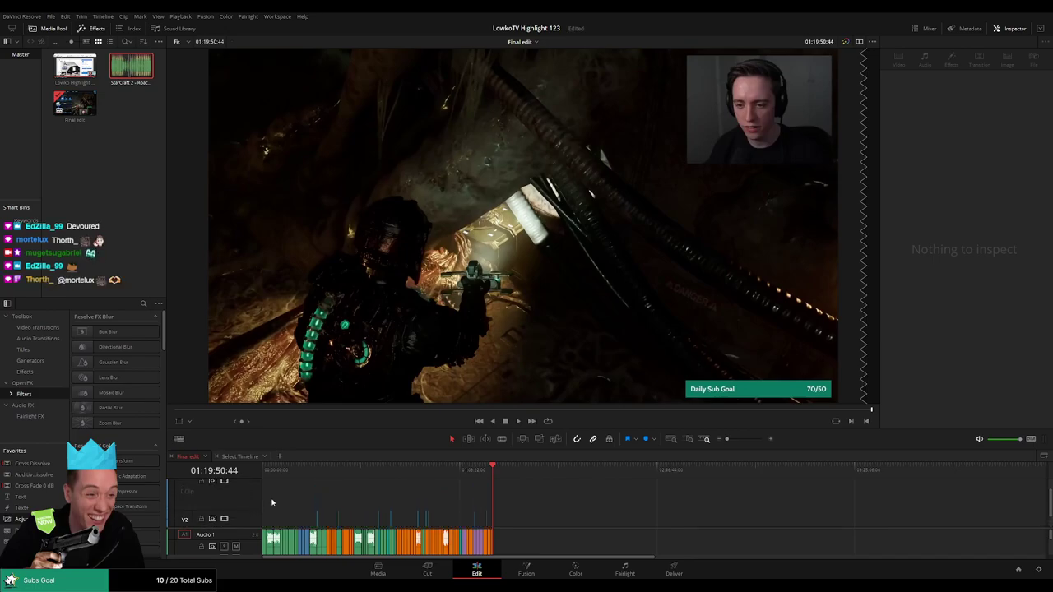
scroll(247, 493, down, 2)
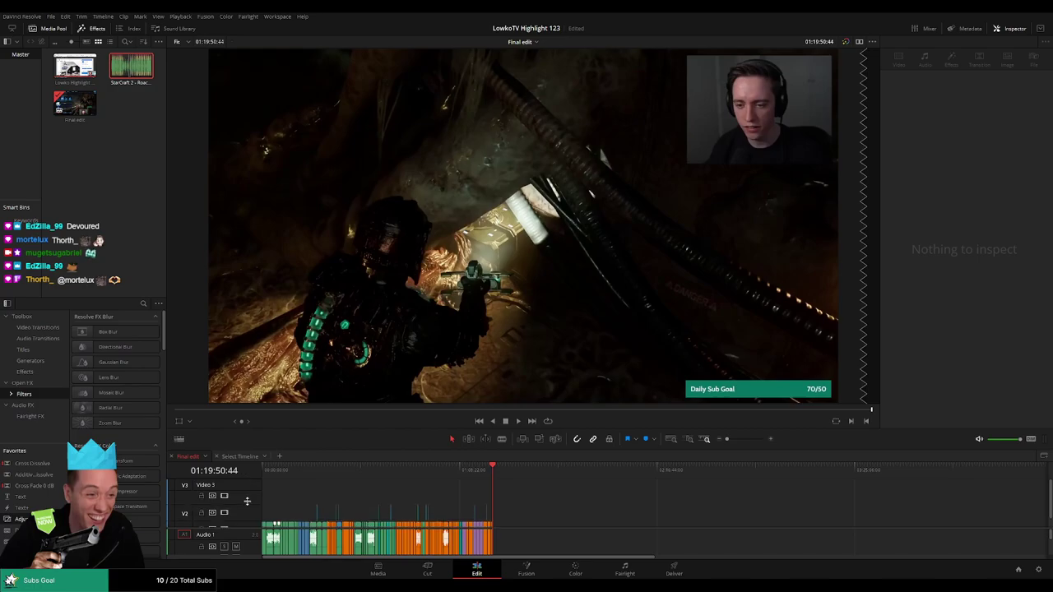
scroll(280, 511, down, 2)
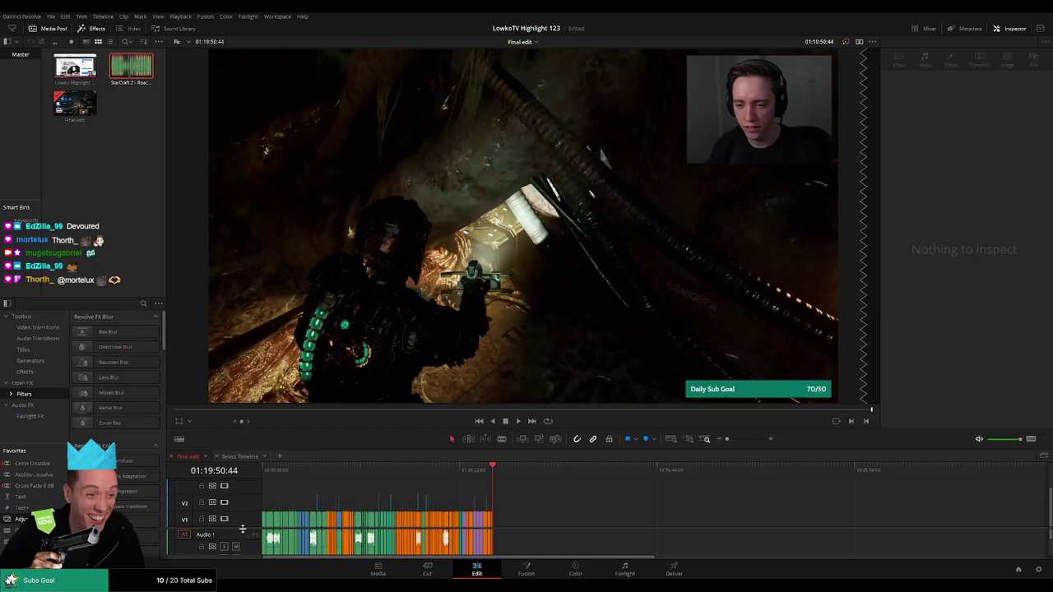
scroll(242, 529, down, 2)
click(262, 474)
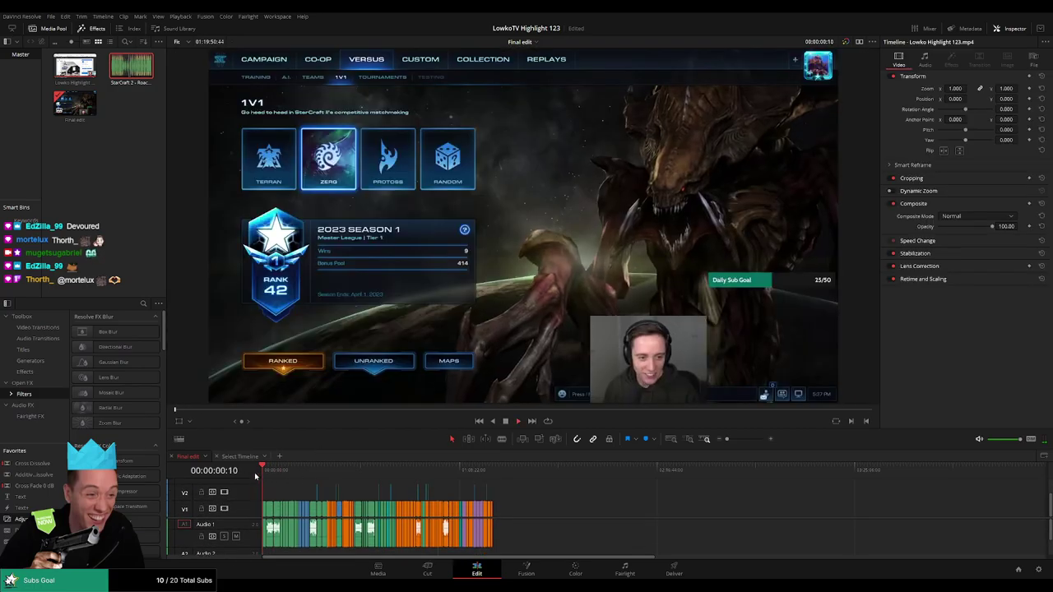
Skim and play through the Final edit to preview it.
scroll(255, 477, up, 4)
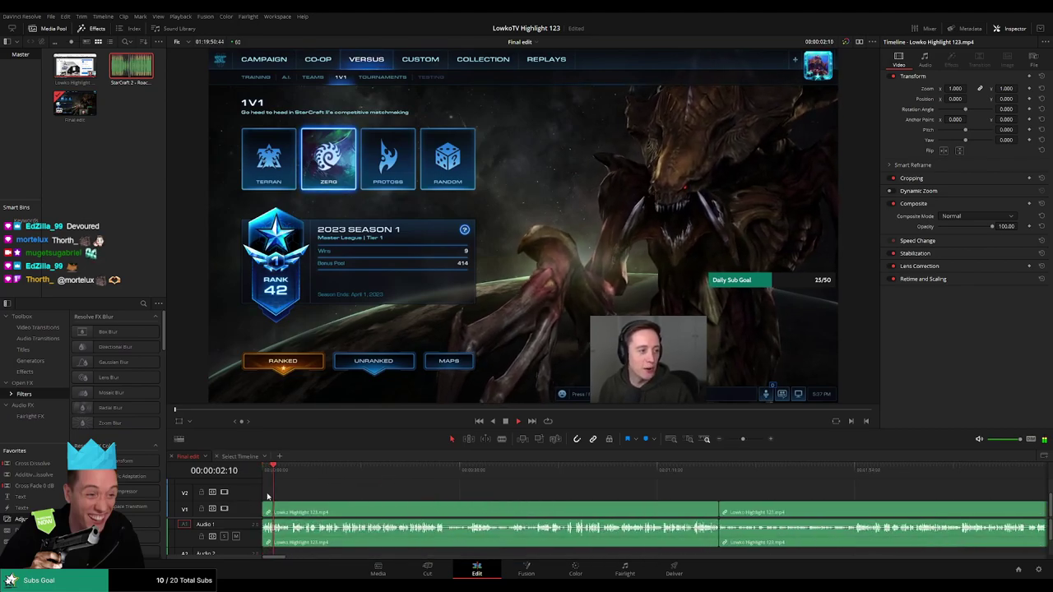
scroll(321, 492, down, 1)
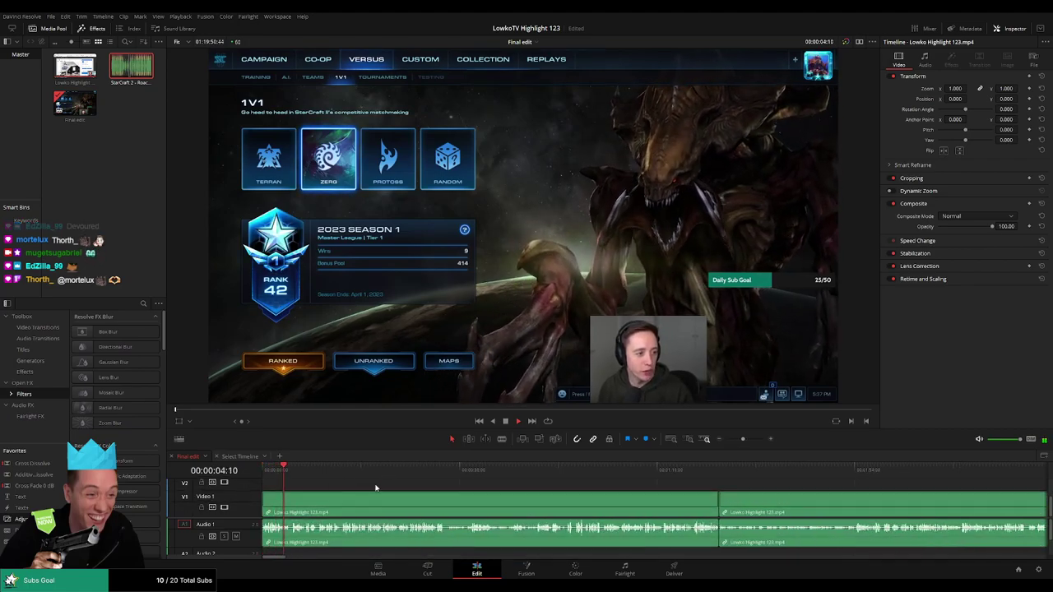
mouse_move(386, 470)
mouse_down()
mouse_move(757, 471)
mouse_move(530, 470)
mouse_move(627, 466)
mouse_up()
key(space)
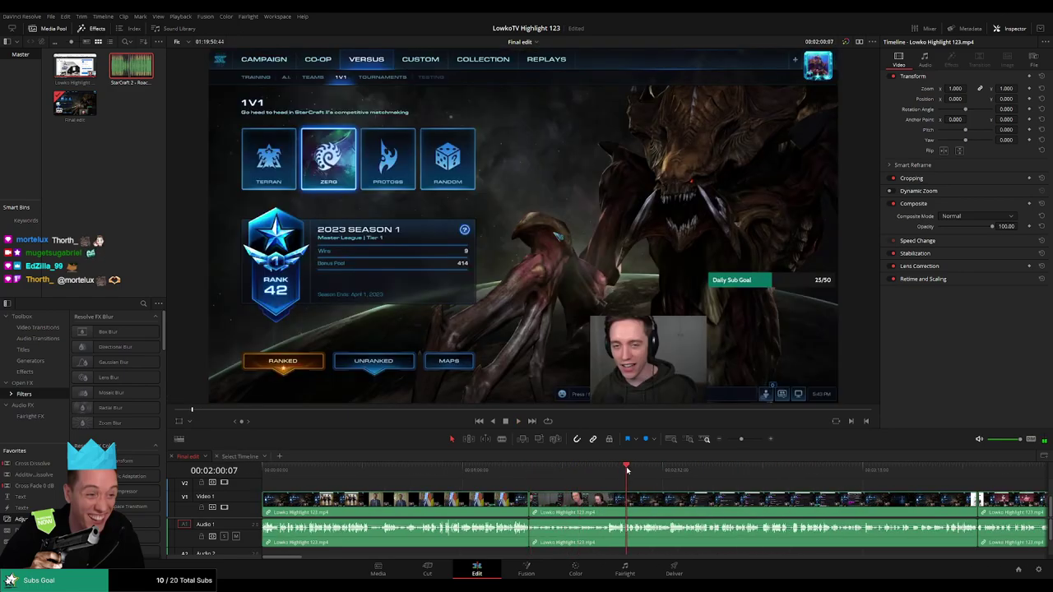
drag(627, 466, 746, 472)
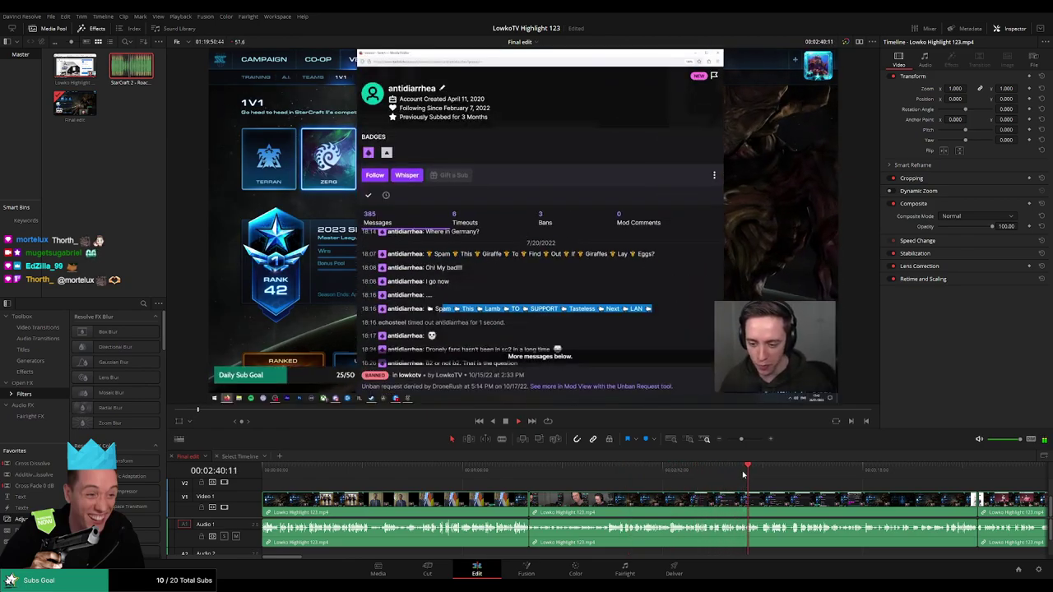
scroll(743, 475, down, 2)
scroll(699, 485, down, 2)
scroll(617, 490, down, 2)
scroll(524, 494, down, 2)
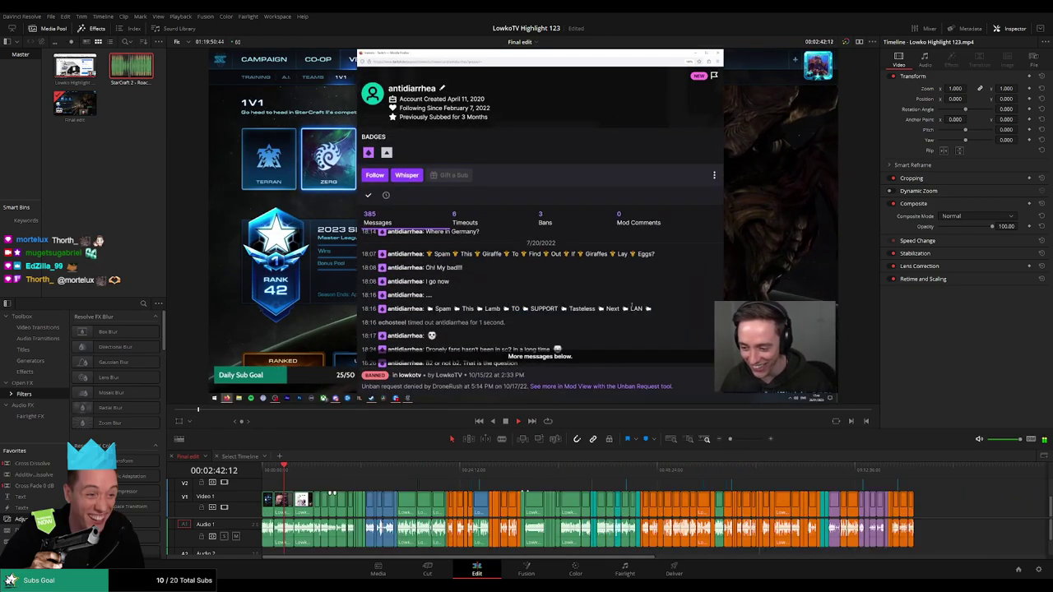
scroll(374, 485, up, 3)
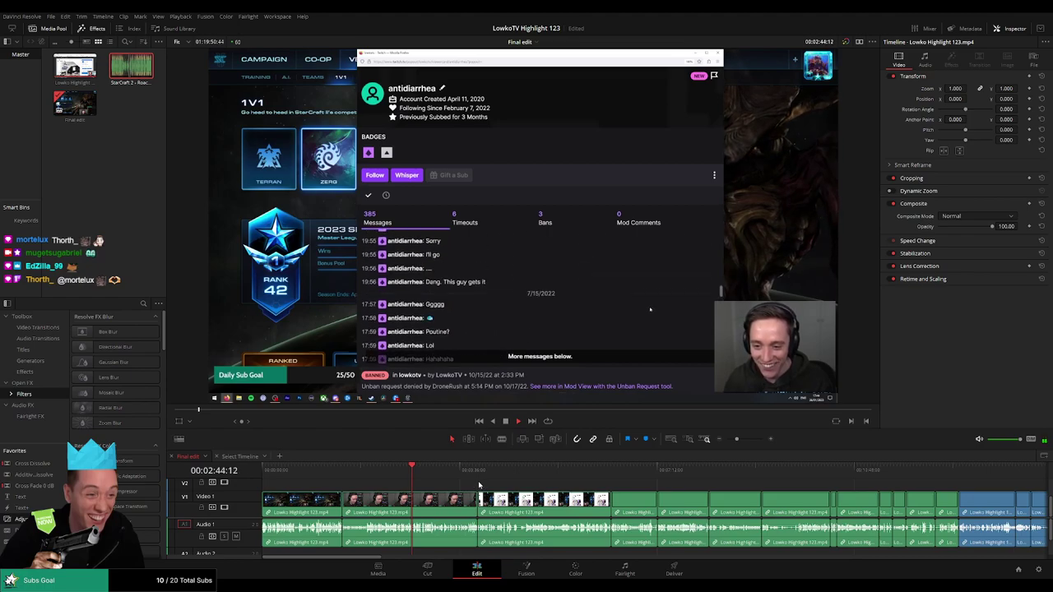
Check the webcam and Dead Space sections, then put the Lowko Highlight clip into new Timeline 2.
click(341, 469)
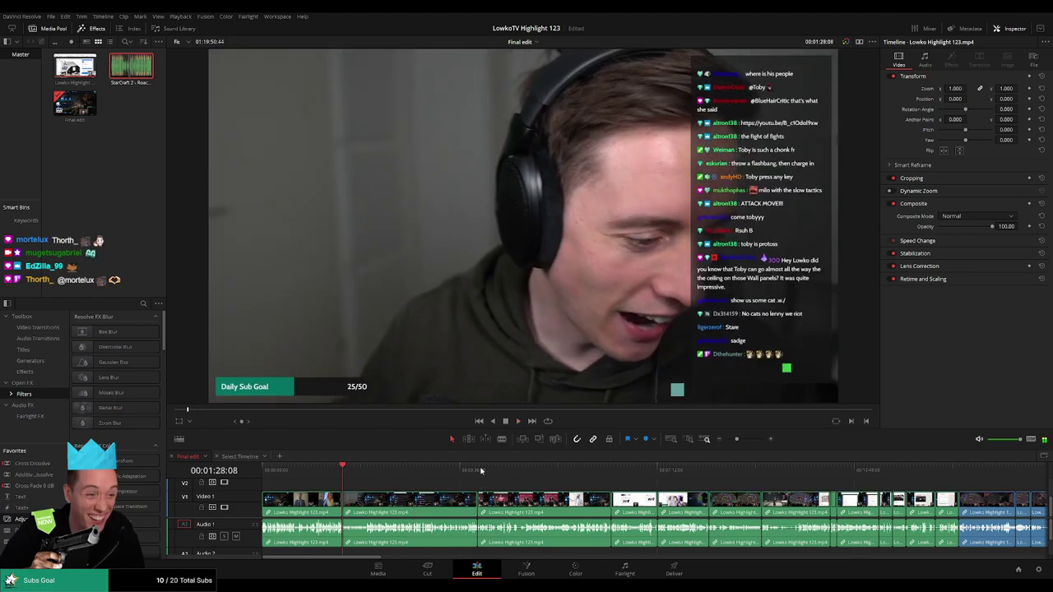
scroll(676, 494, down, 3)
click(393, 473)
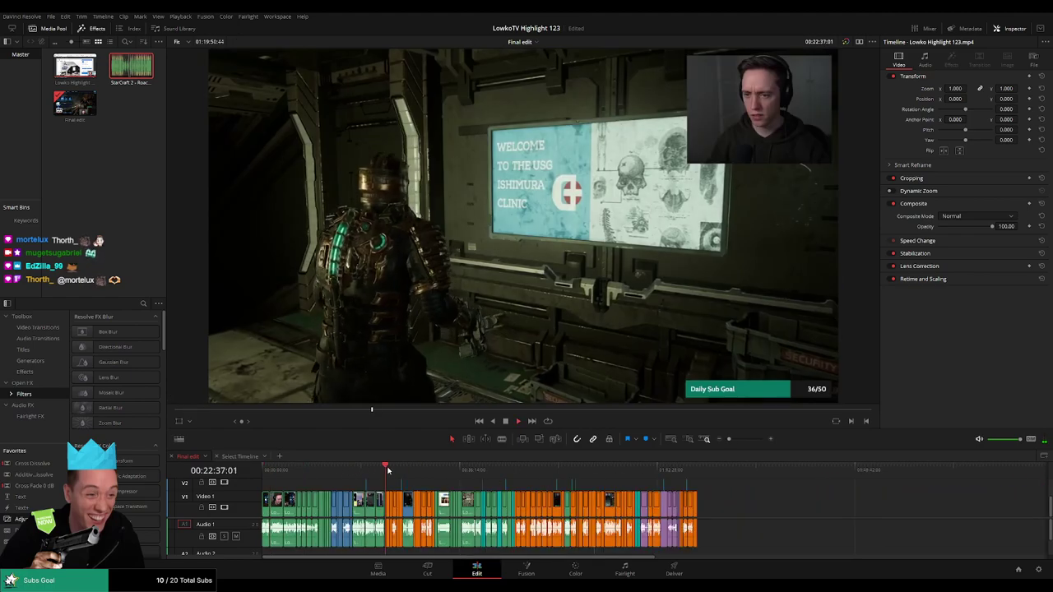
scroll(658, 485, up, 3)
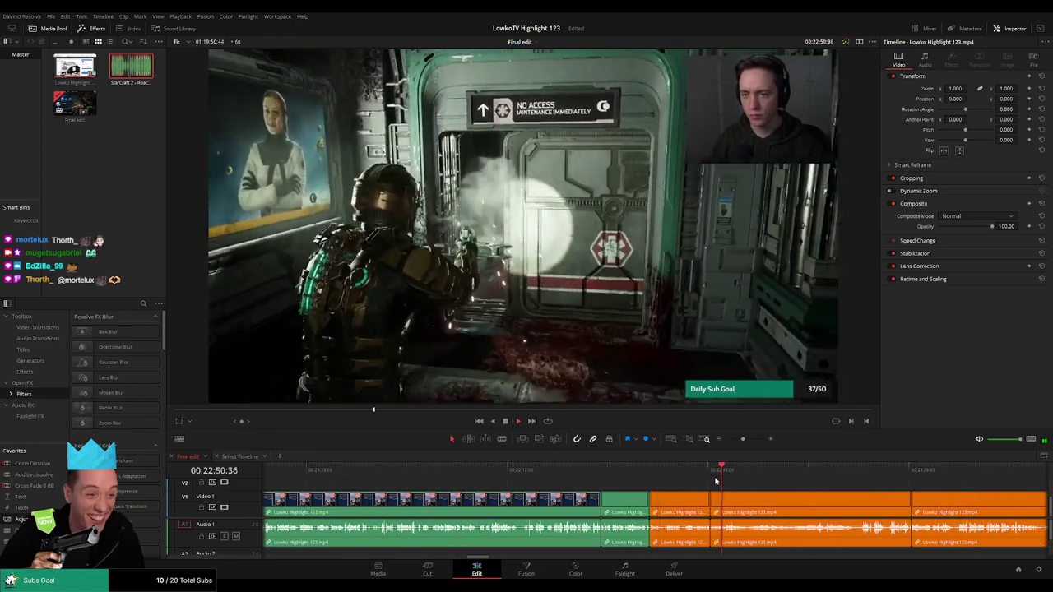
click(712, 470)
mouse_move(713, 470)
mouse_down()
mouse_move(731, 470)
mouse_move(675, 471)
mouse_up()
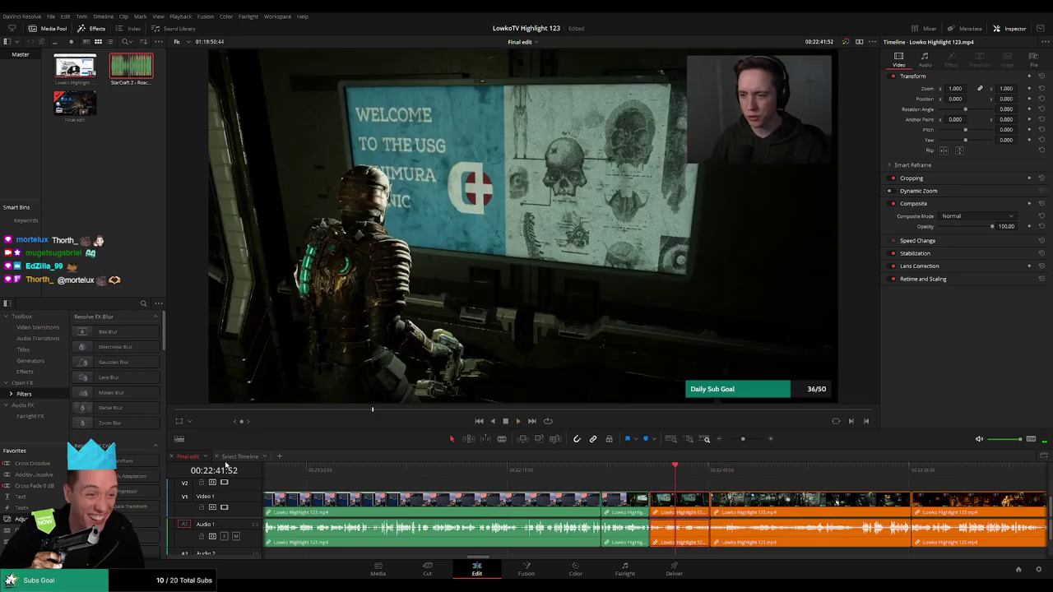
click(239, 457)
drag(377, 495, 355, 500)
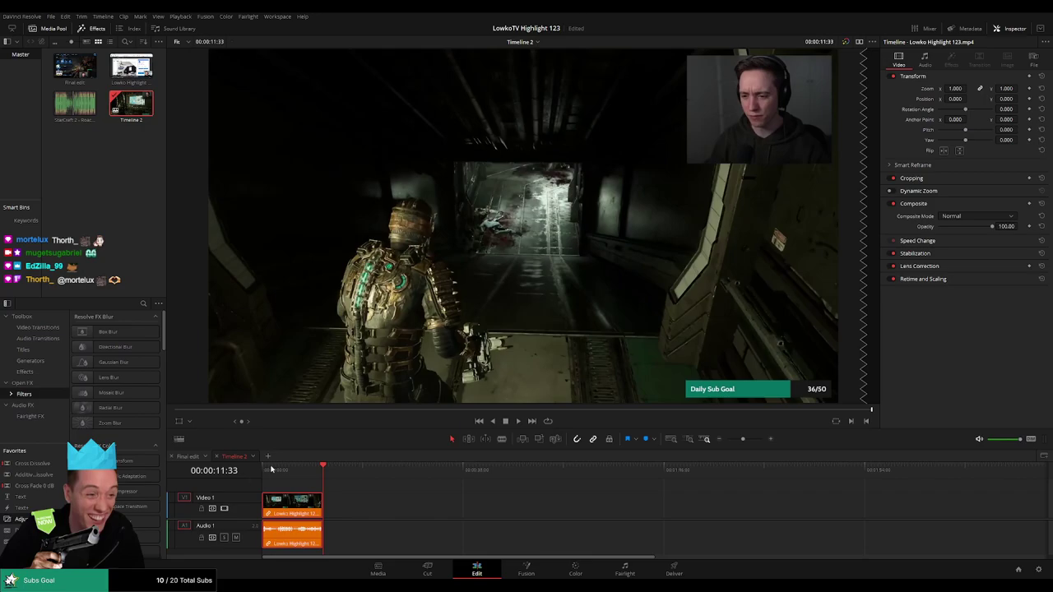
Enlarge the timeline panel and Video 1 track, then play Final edit from the start.
drag(392, 429, 392, 418)
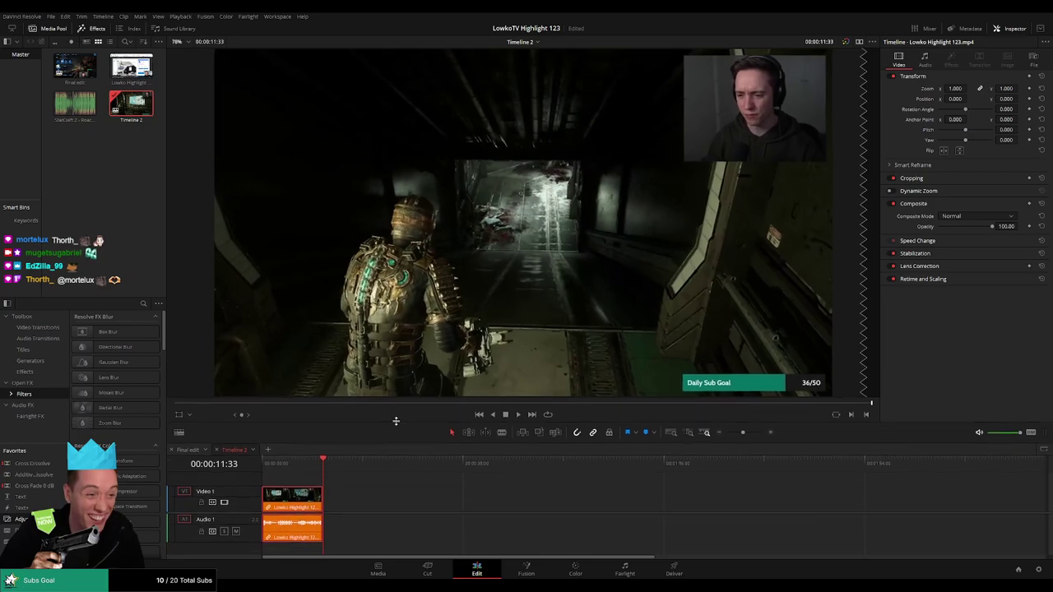
drag(242, 508, 243, 511)
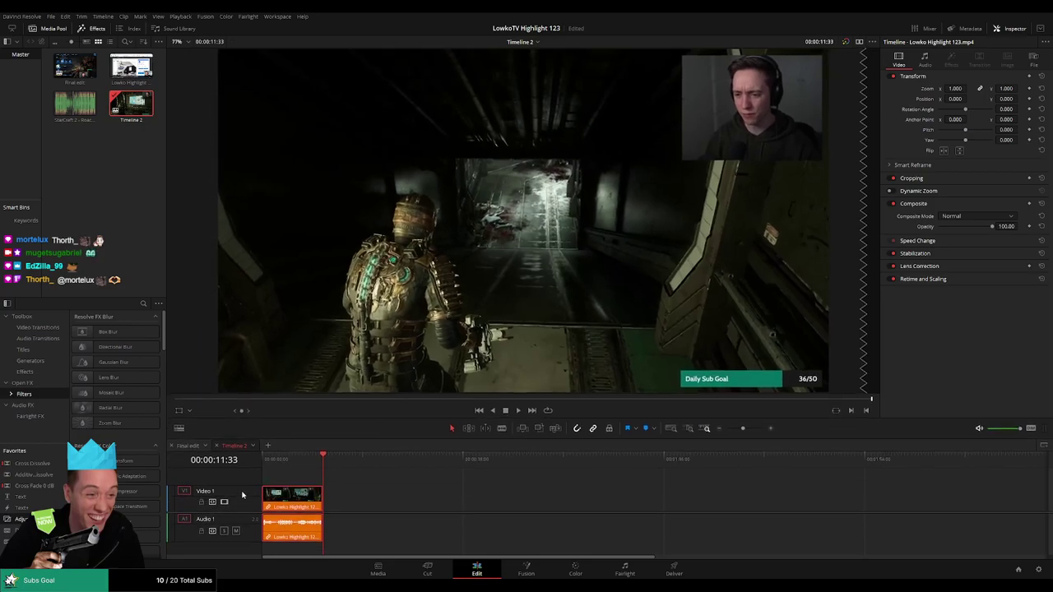
click(189, 445)
key(Home)
key(space)
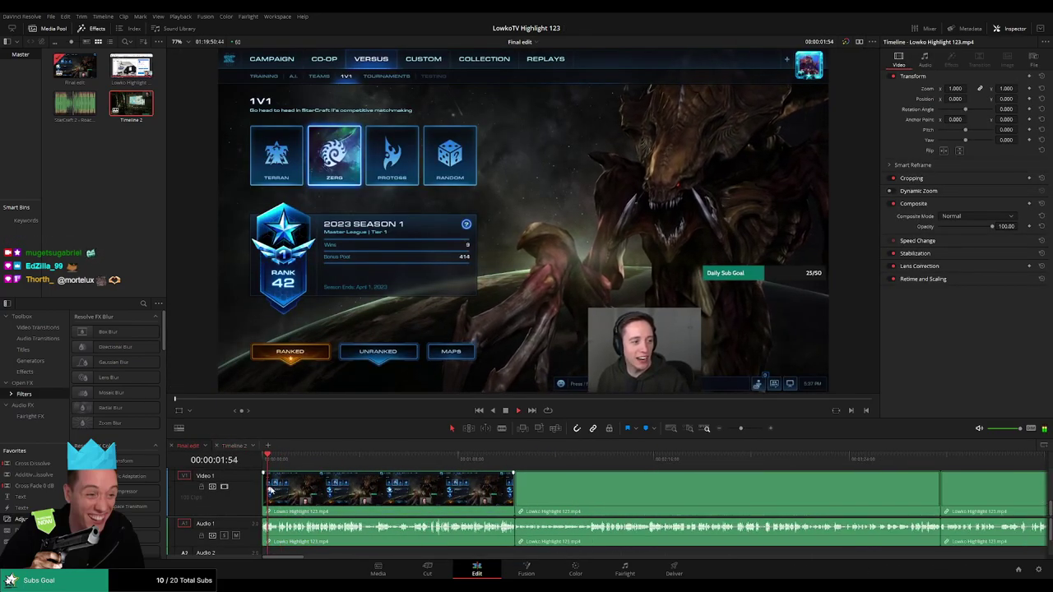
Rename Final edit to 'Initial final edit', select all its clips, and go to Timeline 2.
drag(243, 471, 242, 492)
text(Initial f)
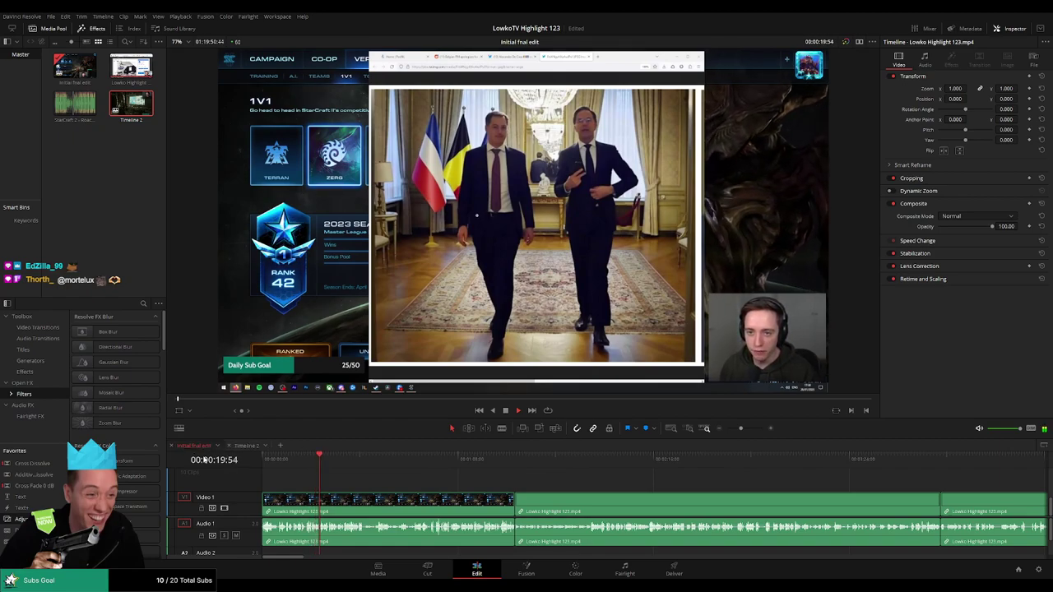
click(381, 476)
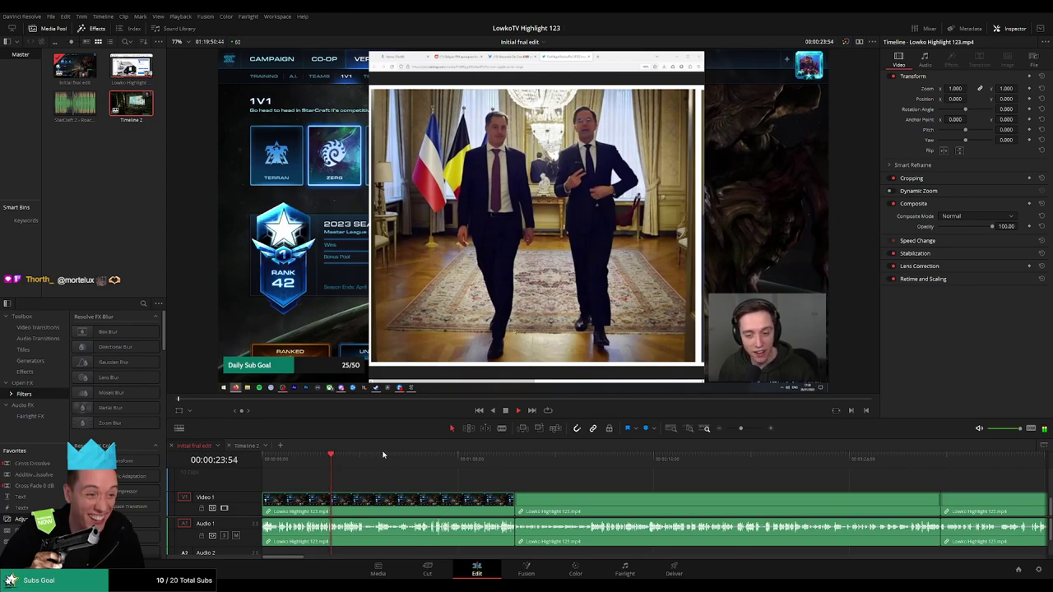
mouse_move(440, 457)
mouse_down()
mouse_move(725, 480)
mouse_move(940, 473)
mouse_up()
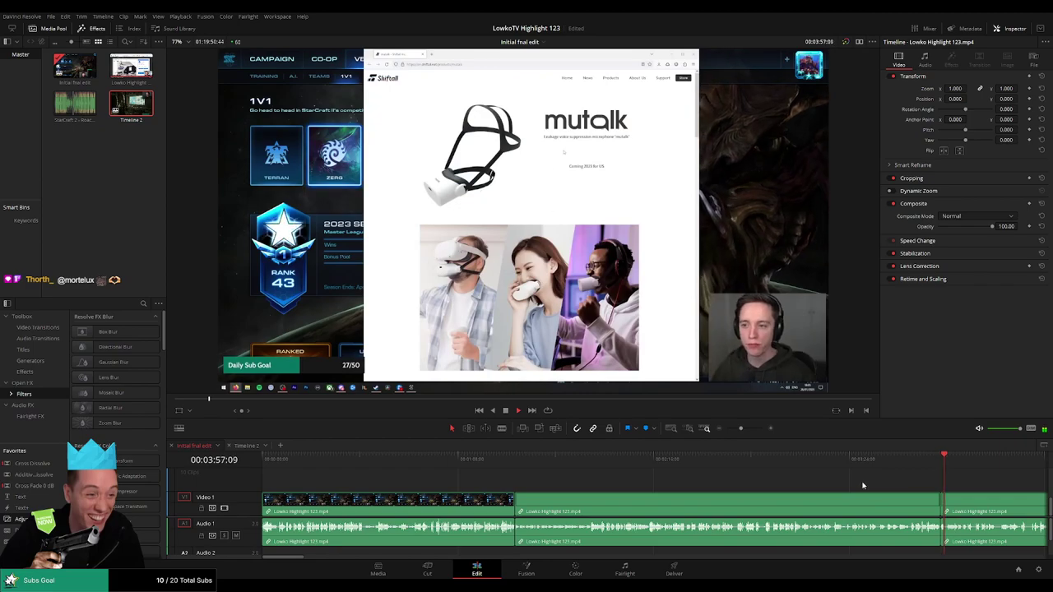
drag(846, 483, 489, 510)
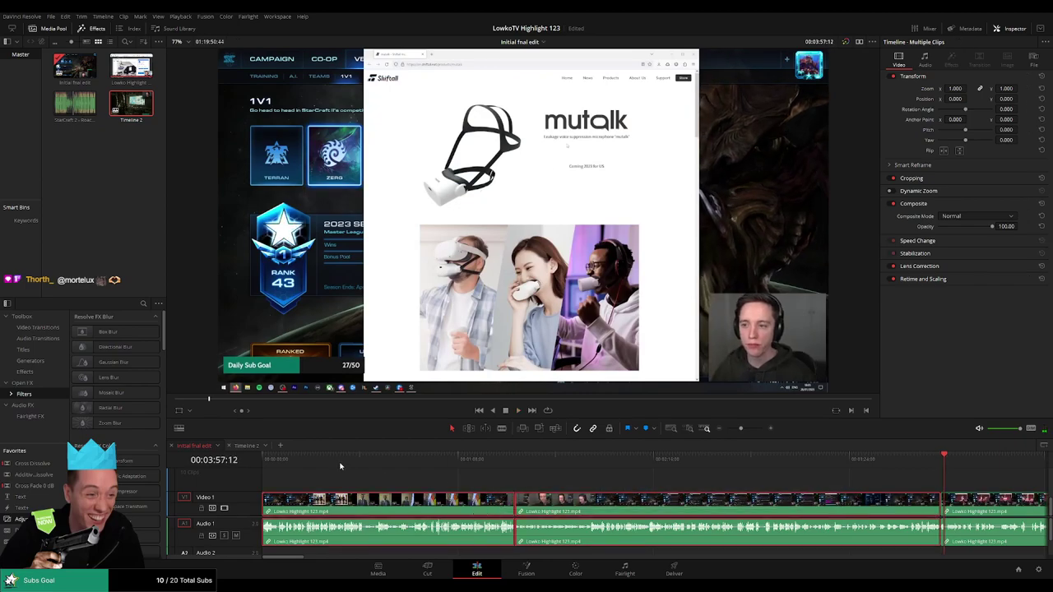
click(254, 445)
Paste the copied clips into Timeline 2 and step along the ruler previewing the flag and webcam scenes.
key(ctrl+v)
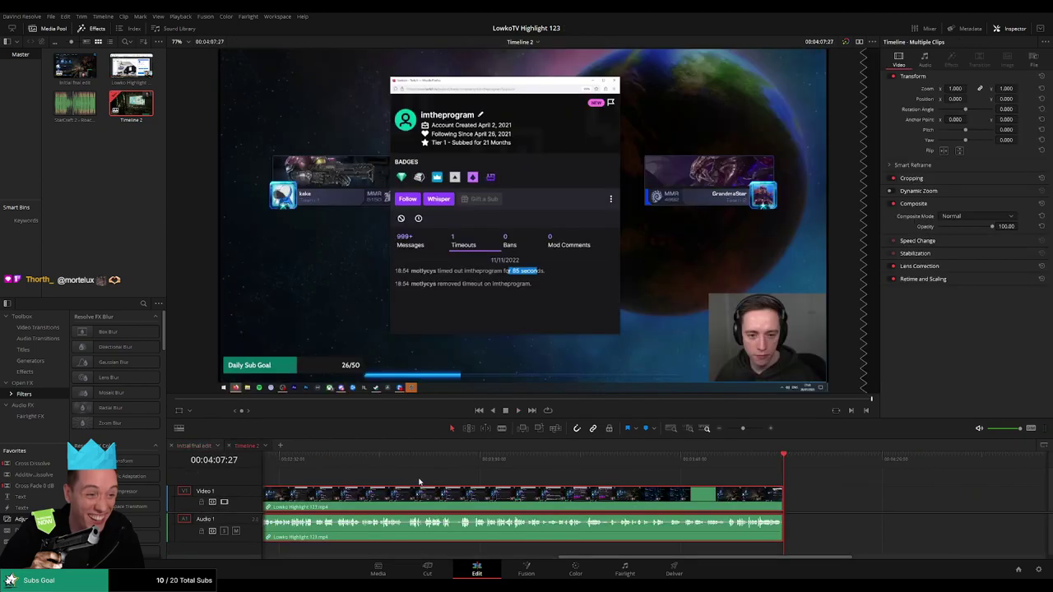
scroll(401, 476, down, 3)
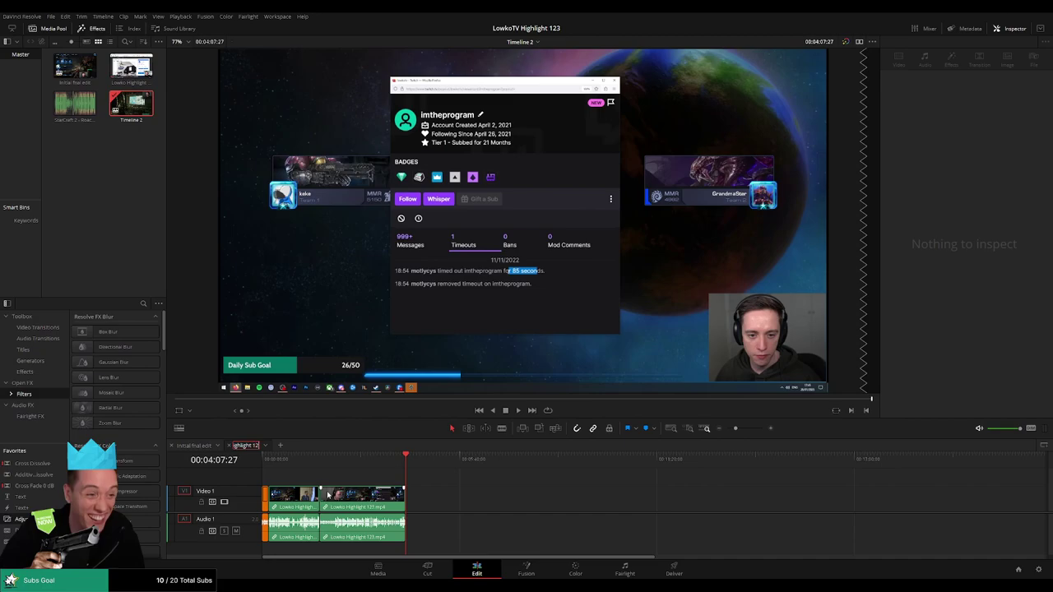
click(306, 460)
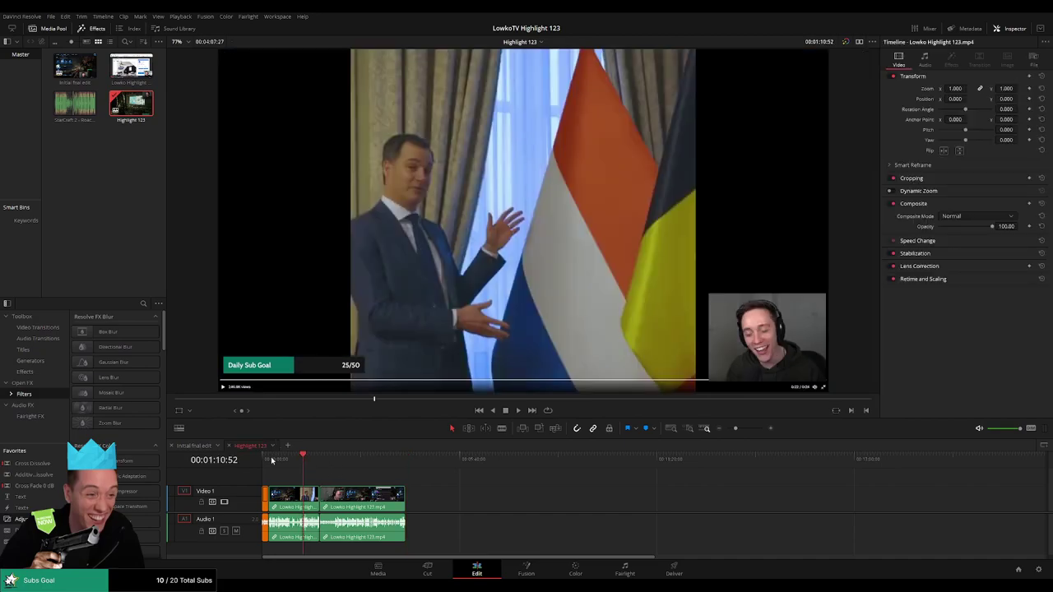
click(277, 459)
click(307, 459)
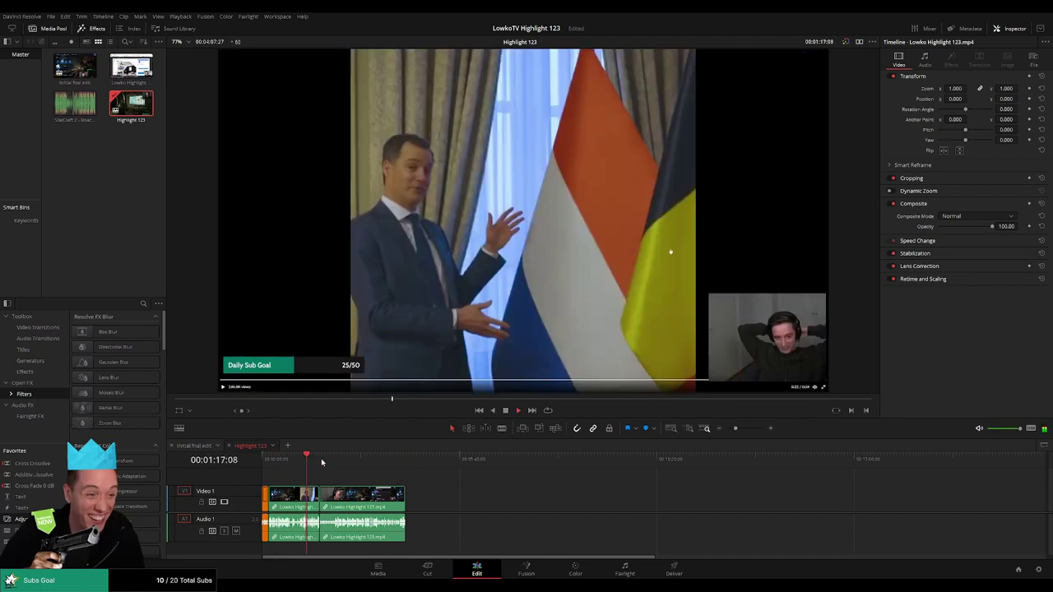
click(320, 460)
click(322, 459)
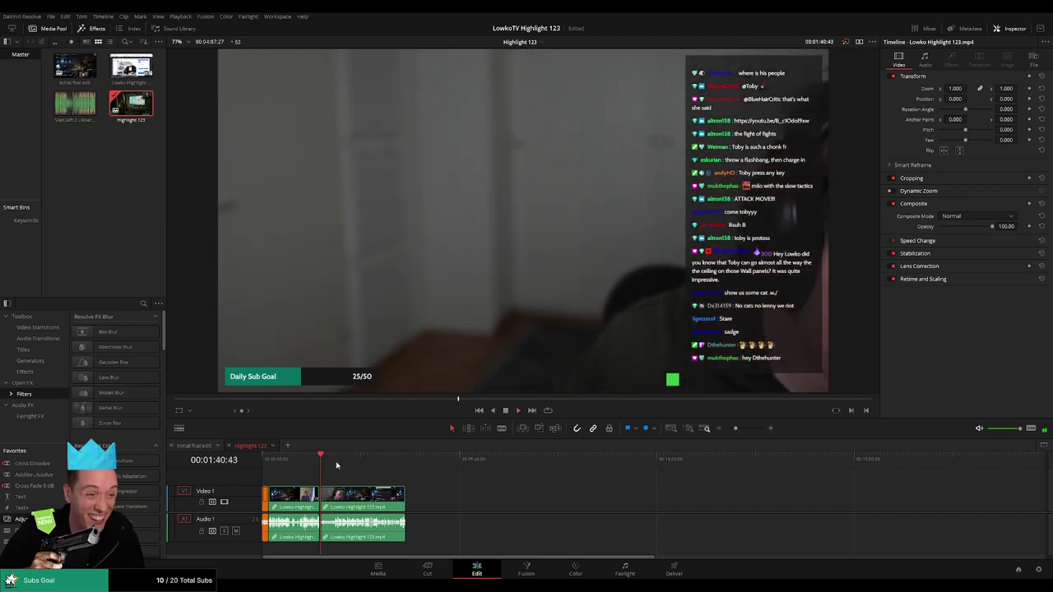
click(329, 459)
click(344, 459)
click(375, 459)
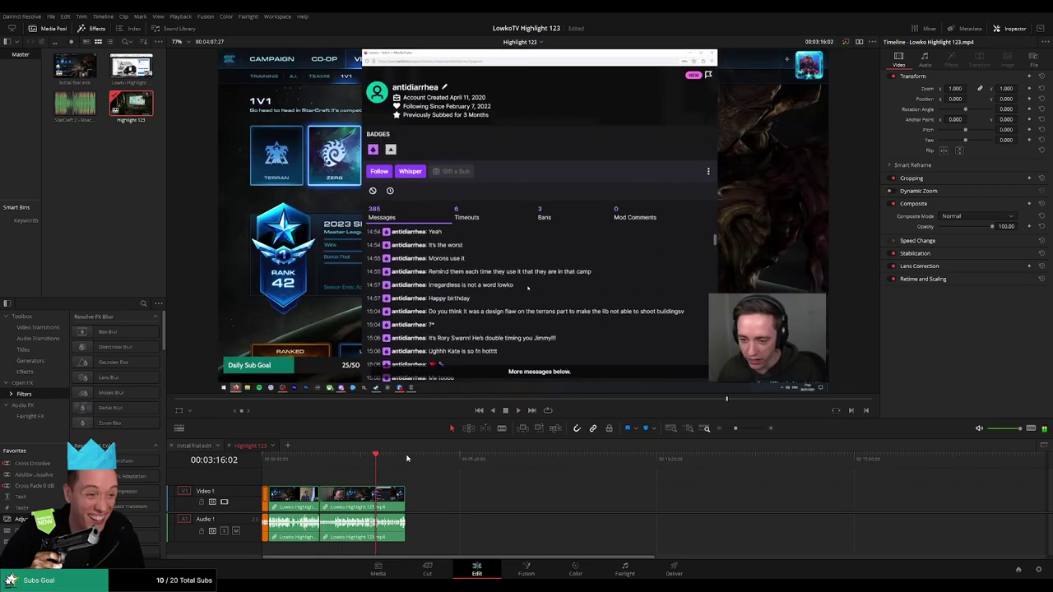
click(406, 459)
Play the Initial final edit timeline, jumping ahead to later dark scenes.
click(187, 447)
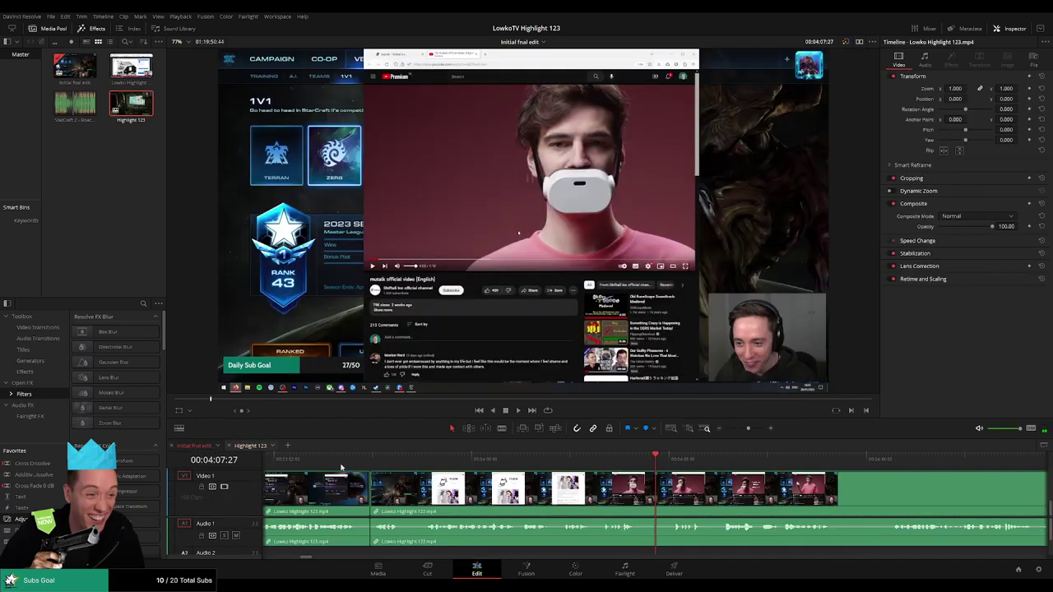
scroll(618, 480, down, 1)
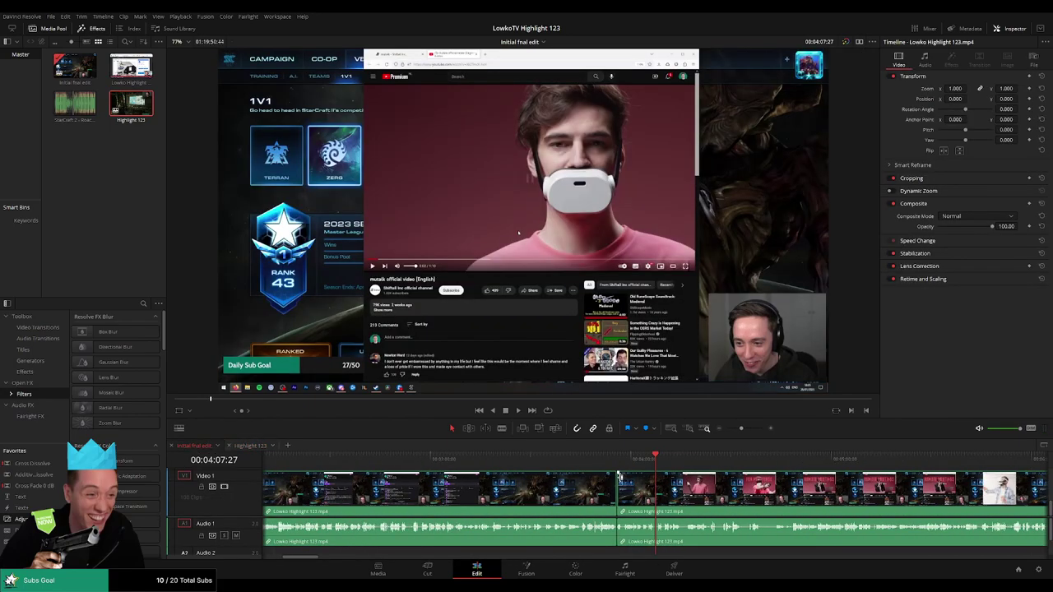
scroll(619, 480, down, 1)
scroll(617, 479, down, 3)
scroll(613, 477, up, 2)
scroll(613, 478, right, 3)
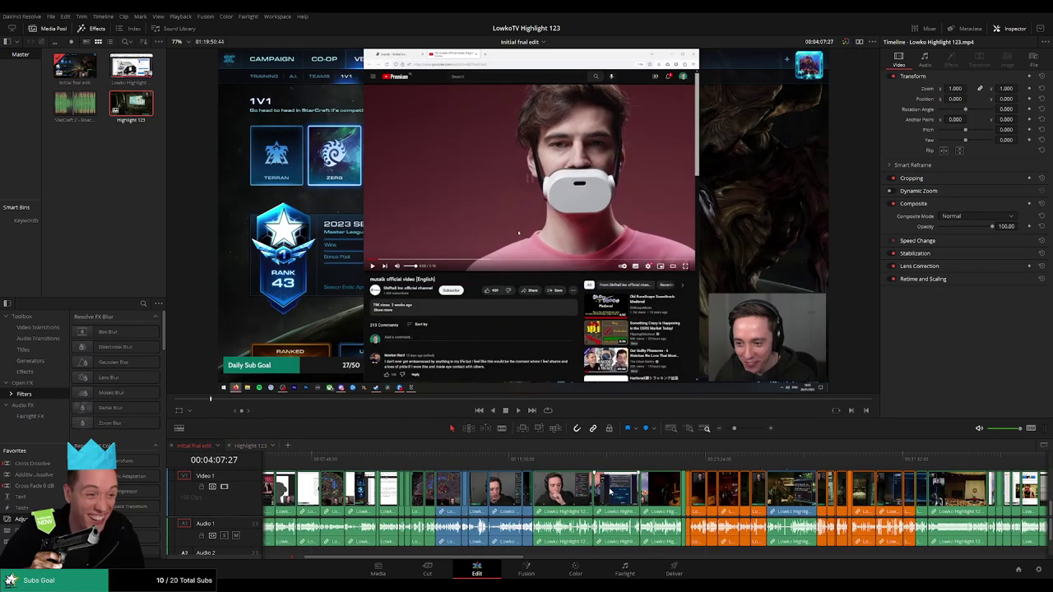
key(space)
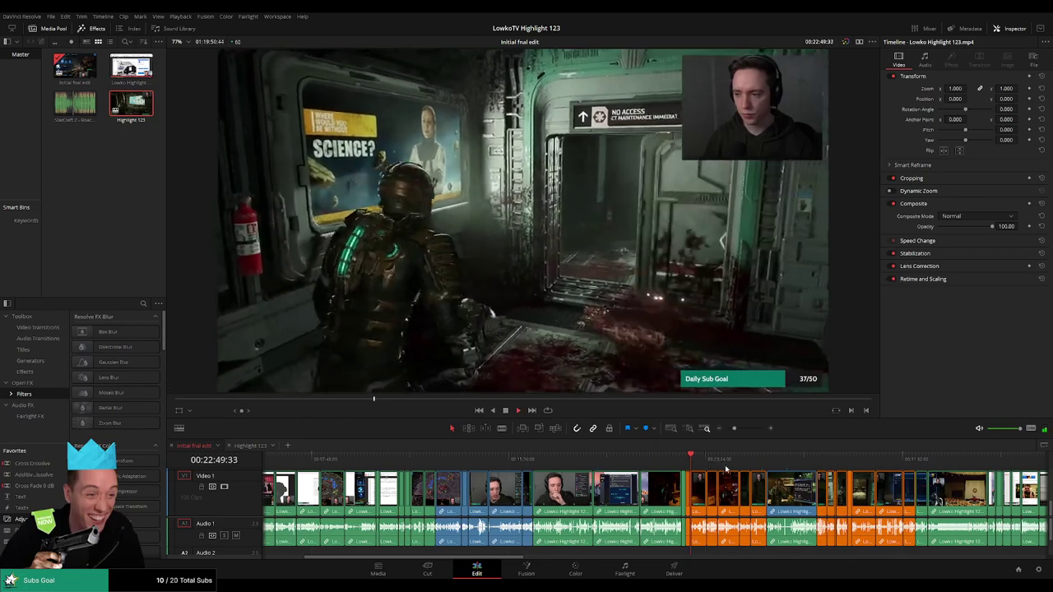
scroll(724, 467, up, 2)
click(735, 458)
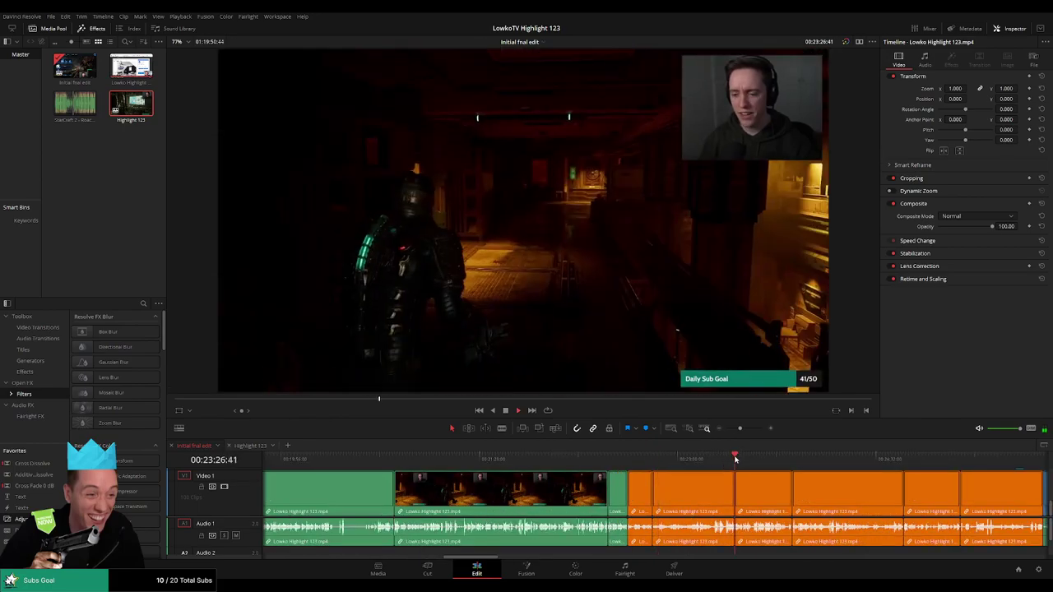
scroll(791, 461, down, 2)
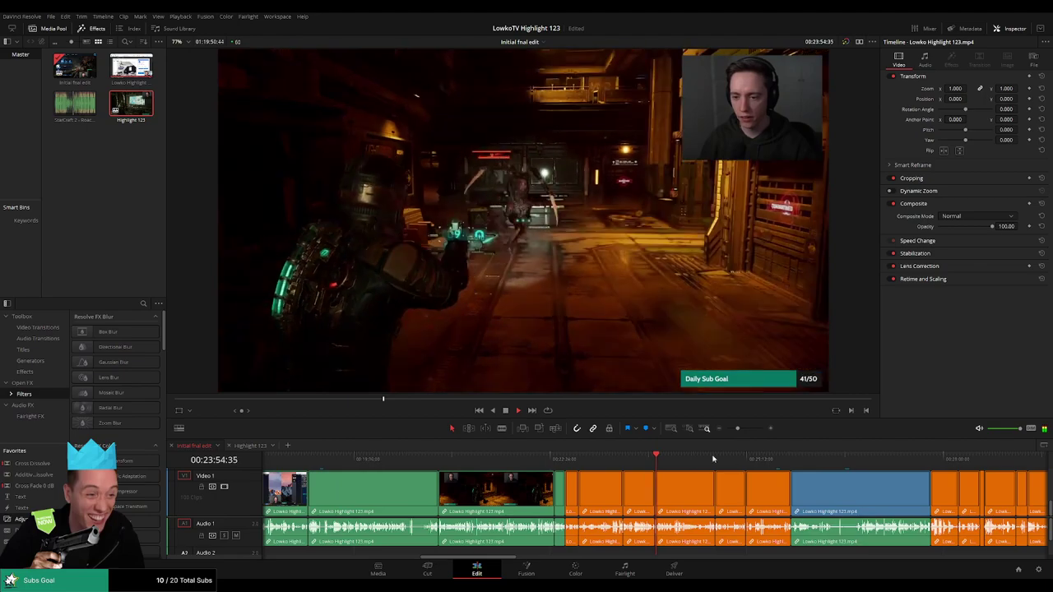
click(739, 458)
click(779, 457)
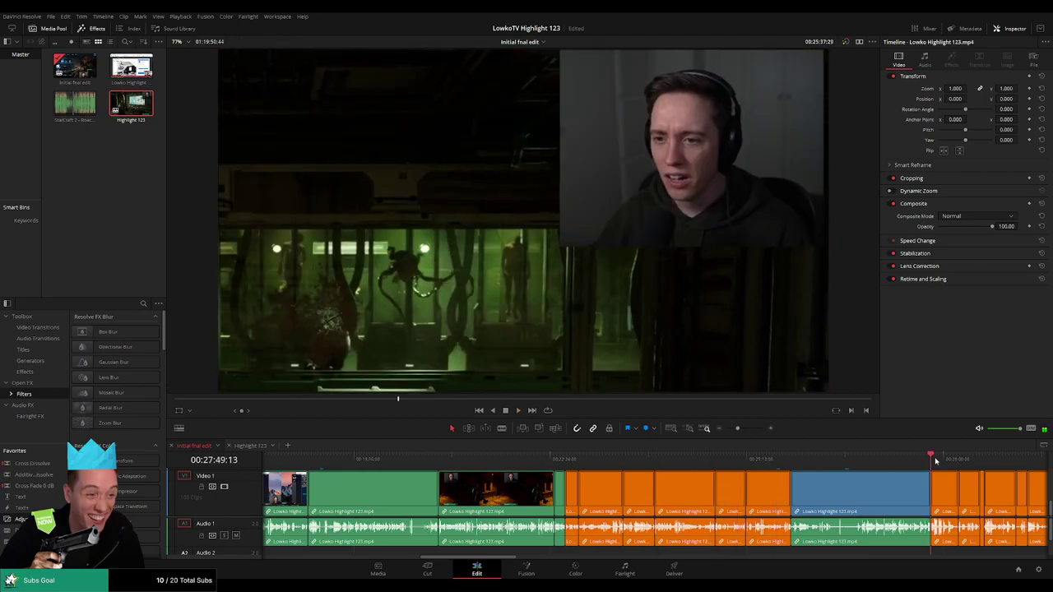
Scrub back and forth through the Dead Space fight, then bring up Highlight 123.
mouse_move(936, 461)
mouse_down()
mouse_move(673, 461)
mouse_move(695, 455)
mouse_up()
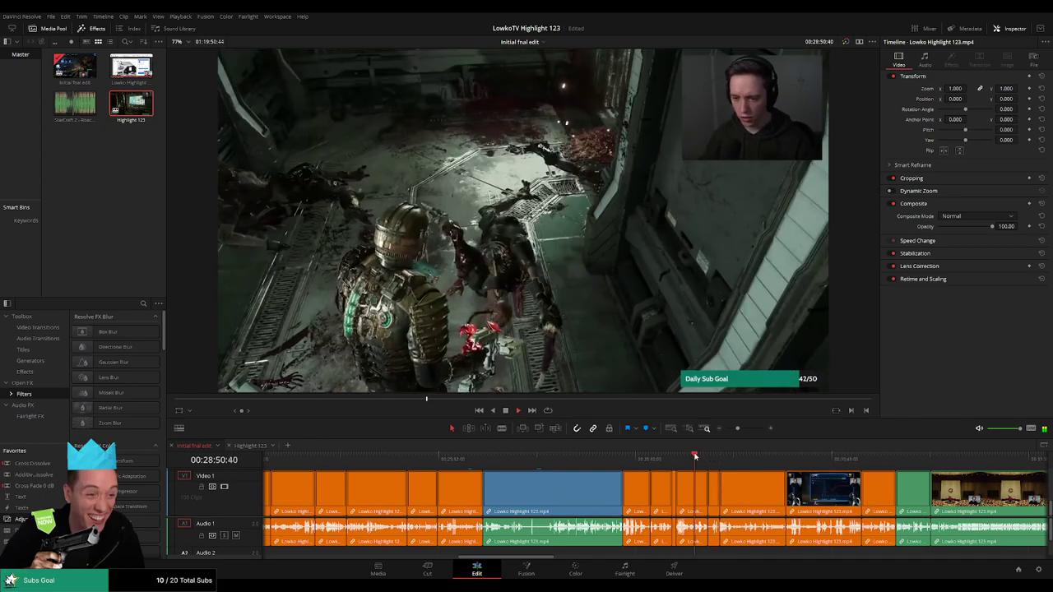
click(675, 455)
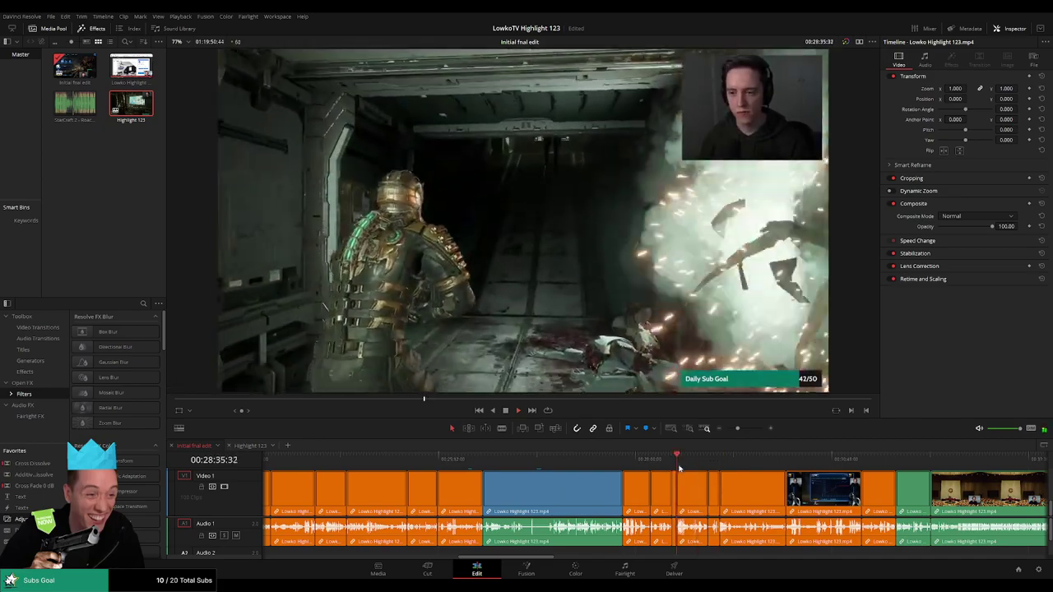
drag(679, 468, 631, 455)
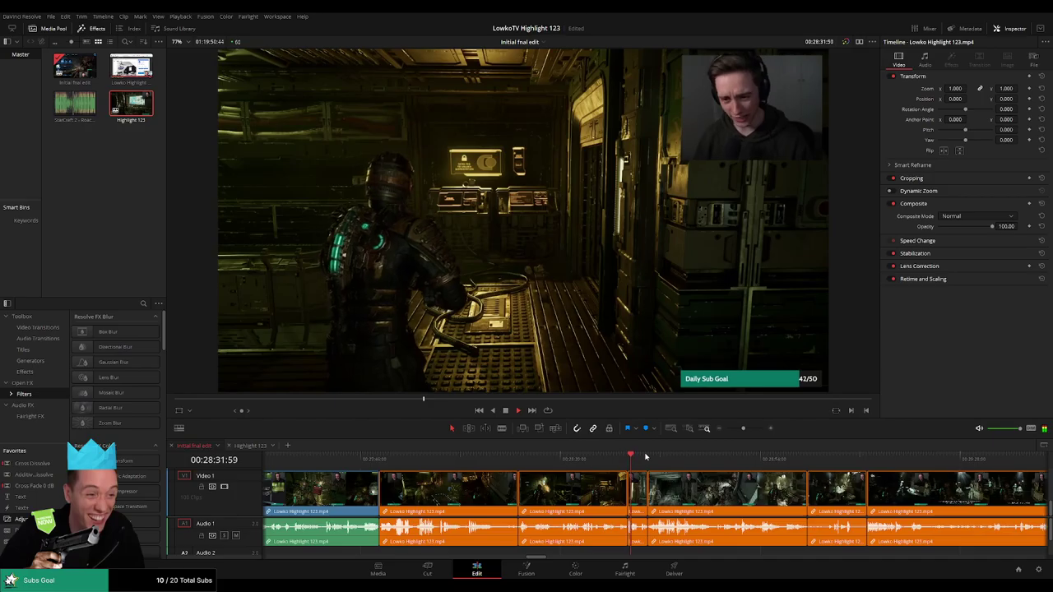
click(646, 458)
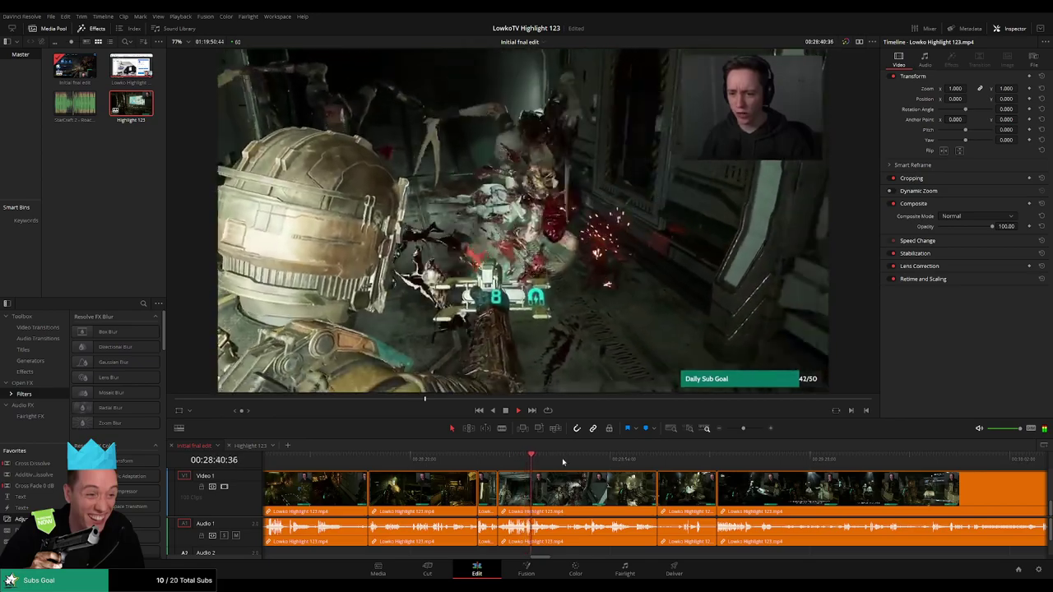
drag(563, 463, 659, 465)
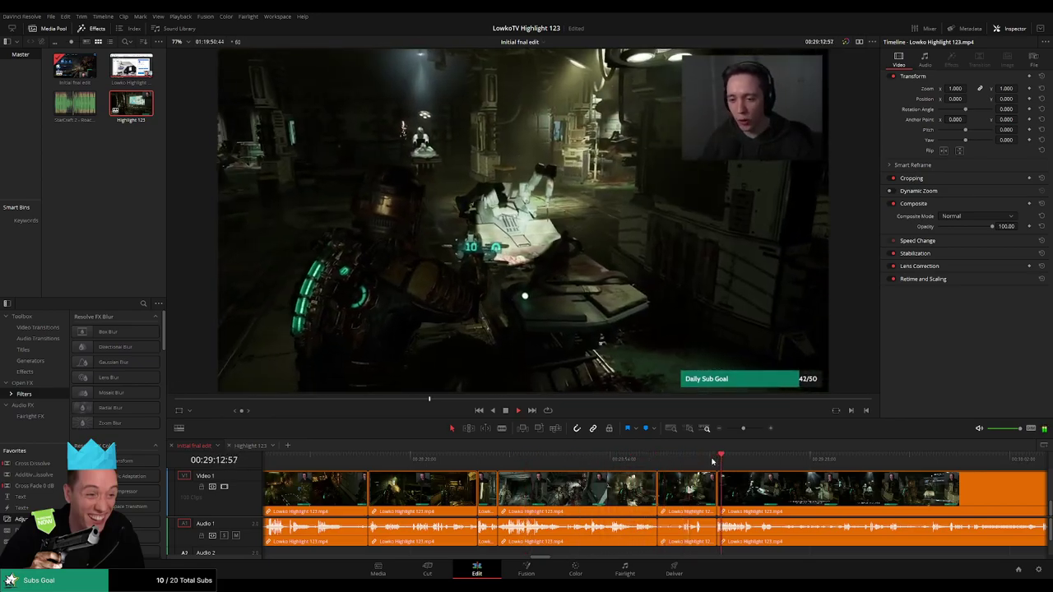
click(680, 461)
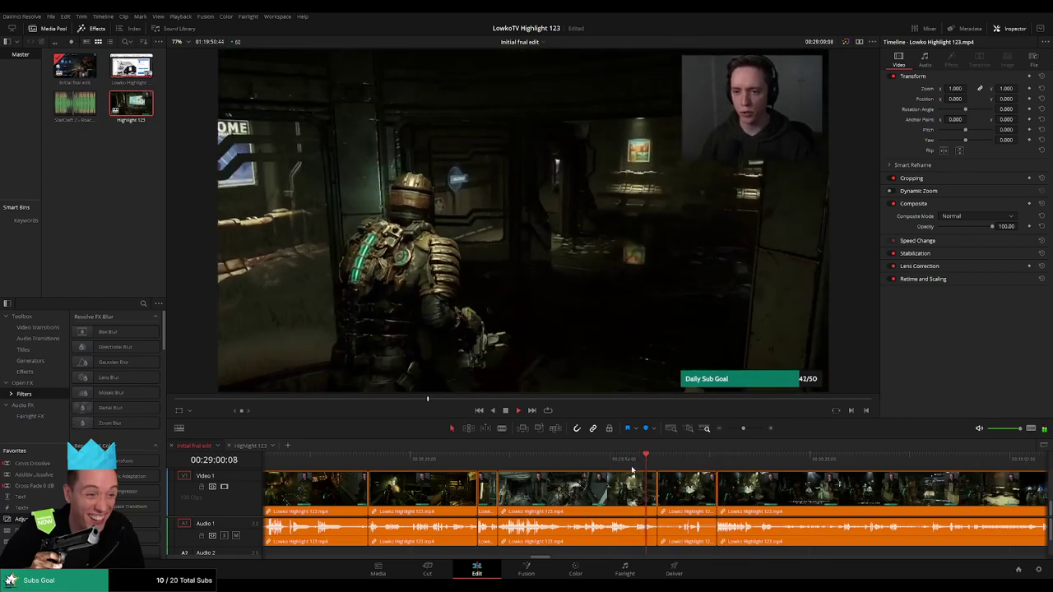
click(527, 459)
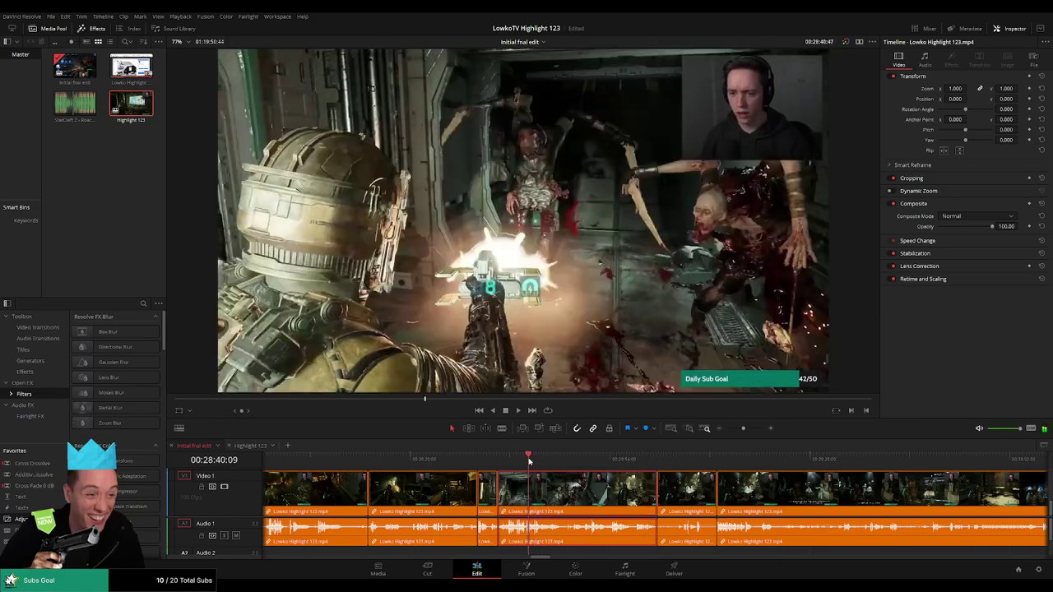
click(559, 459)
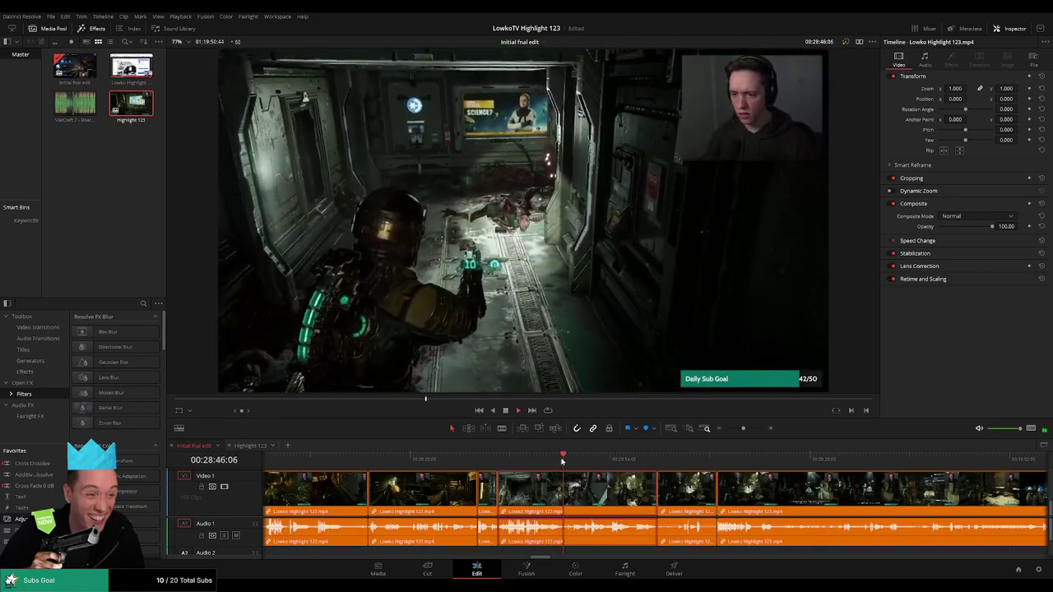
mouse_move(564, 462)
mouse_down()
mouse_move(644, 458)
mouse_move(633, 458)
mouse_up()
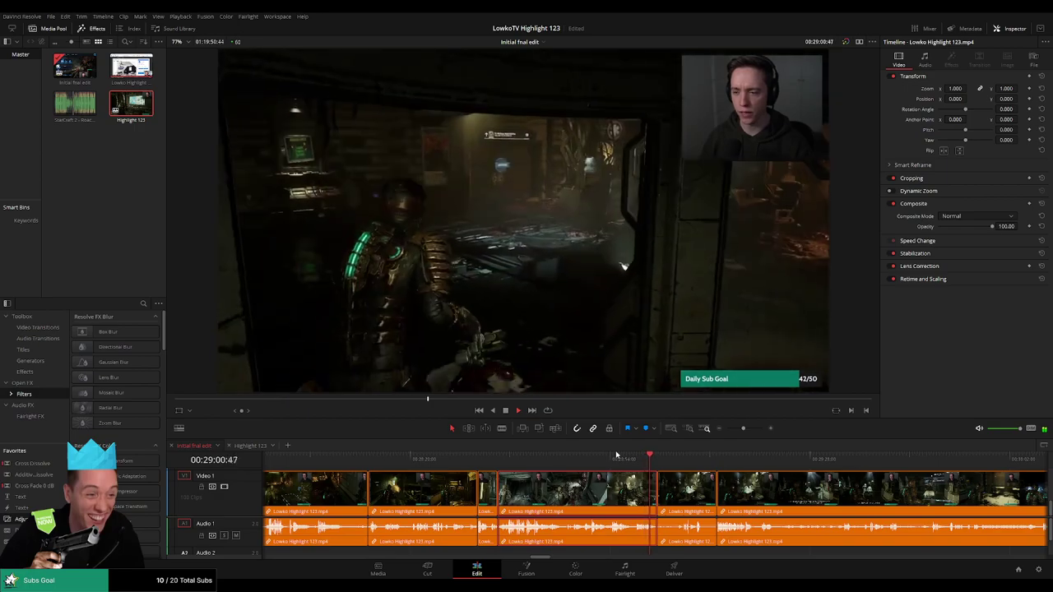
click(624, 457)
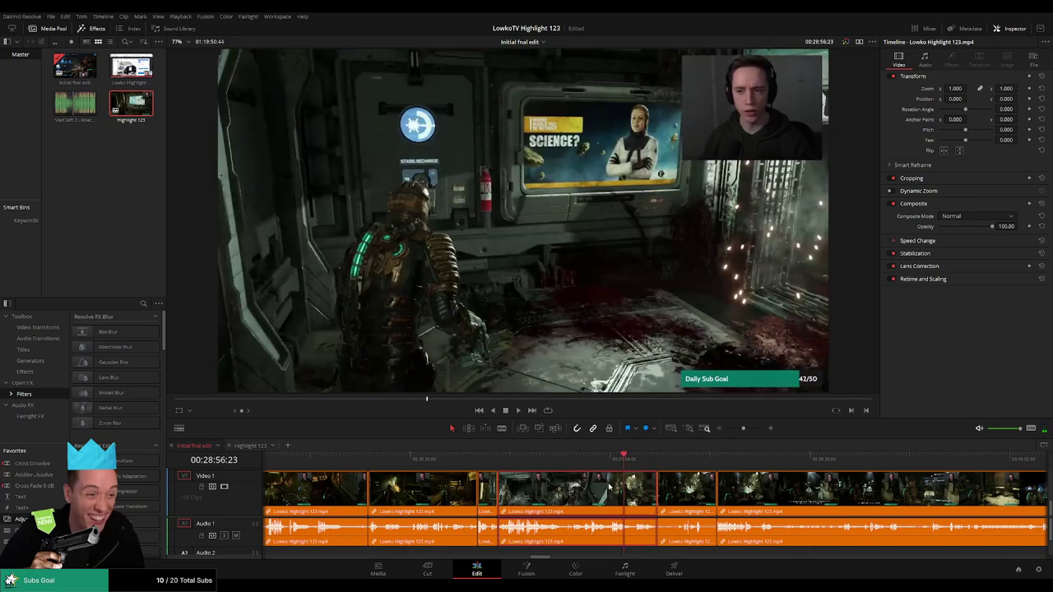
click(252, 446)
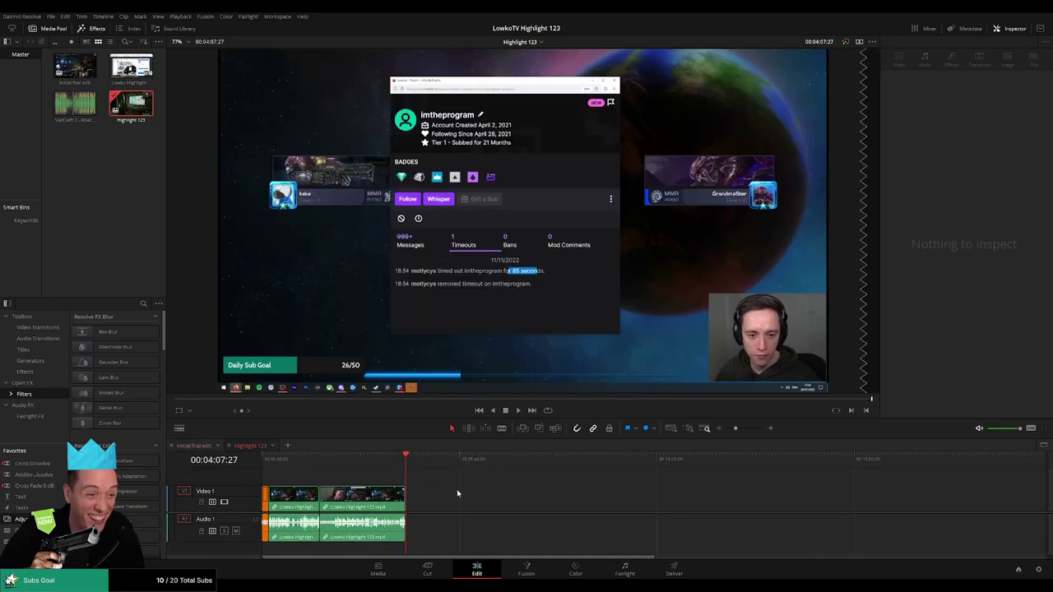
Paste the copied clip onto the end of Highlight 123 and play back its ending.
key(ctrl+v)
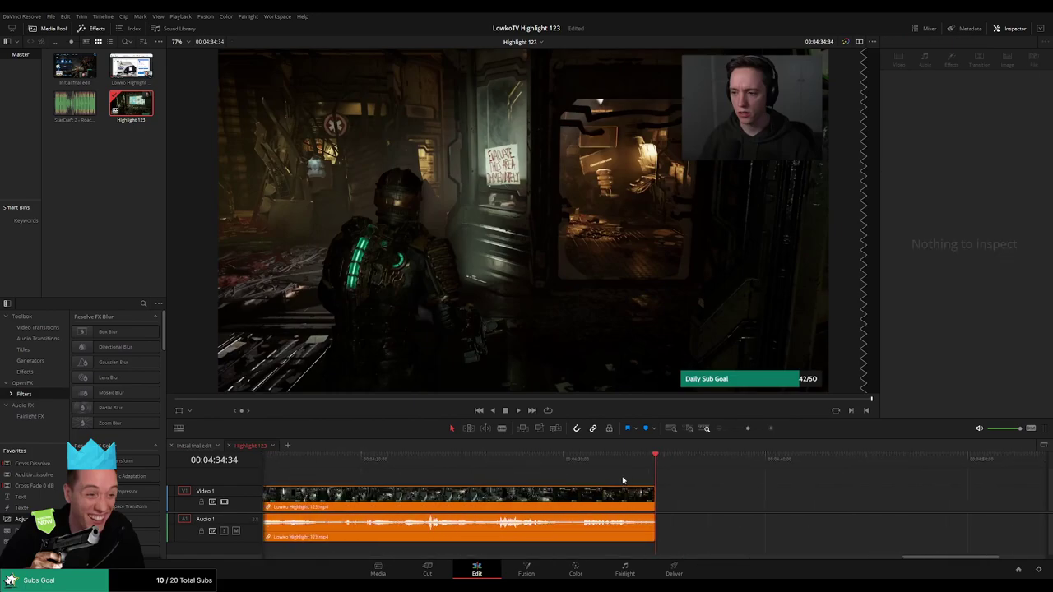
click(546, 459)
key(space)
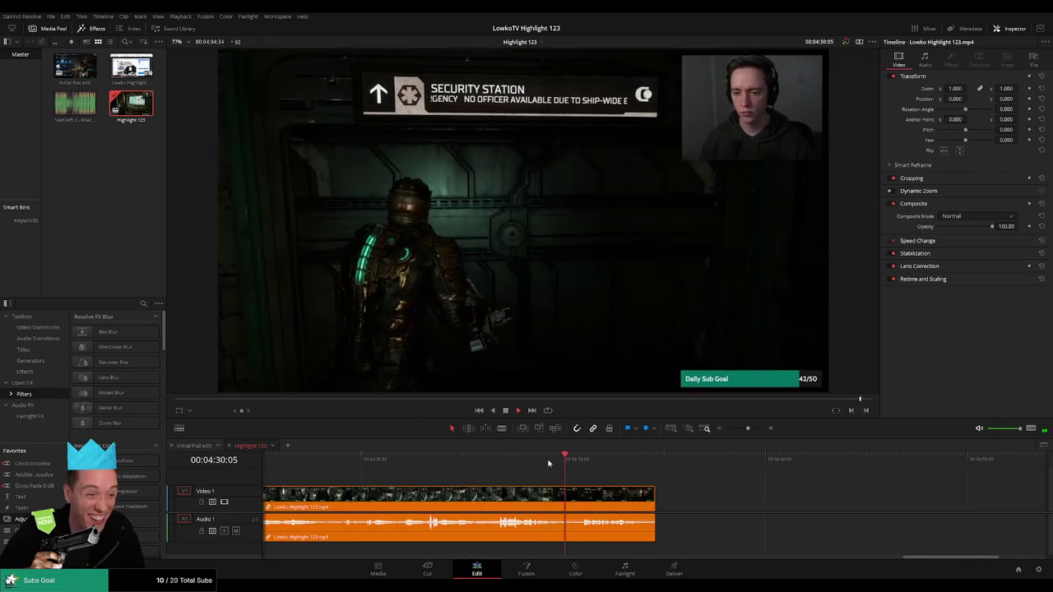
Split the pasted clip near its end, delete the tail, undo that, and return to Initial final edit.
click(553, 459)
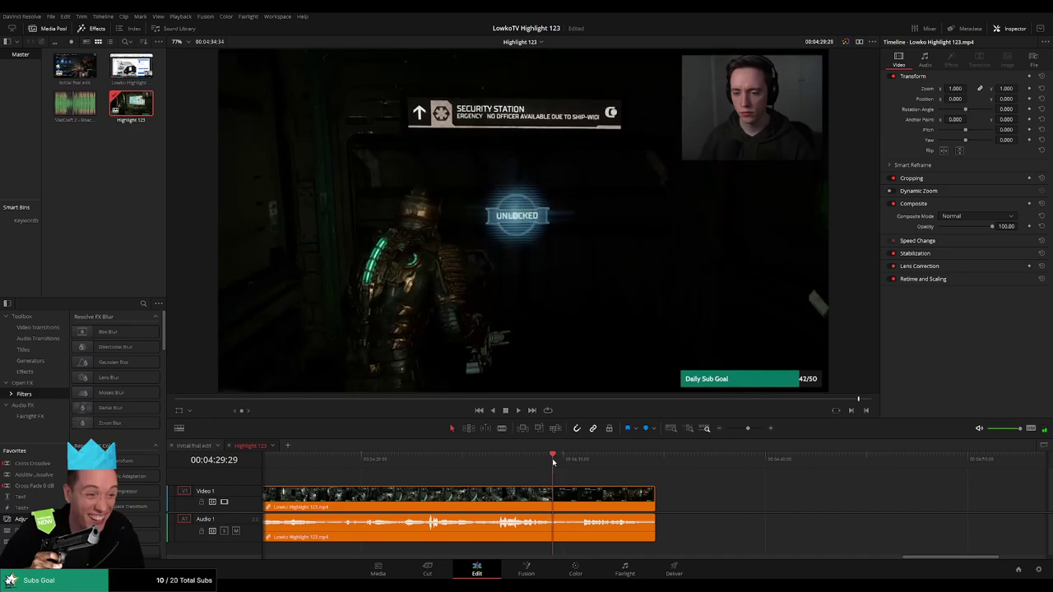
key(ctrl+b)
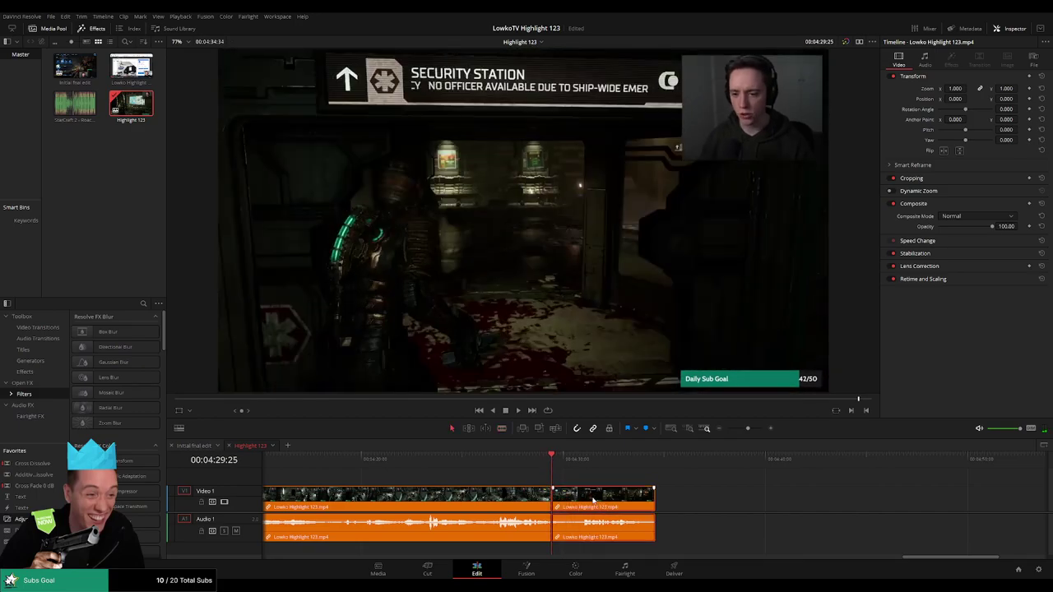
click(592, 500)
key(Delete)
key(space)
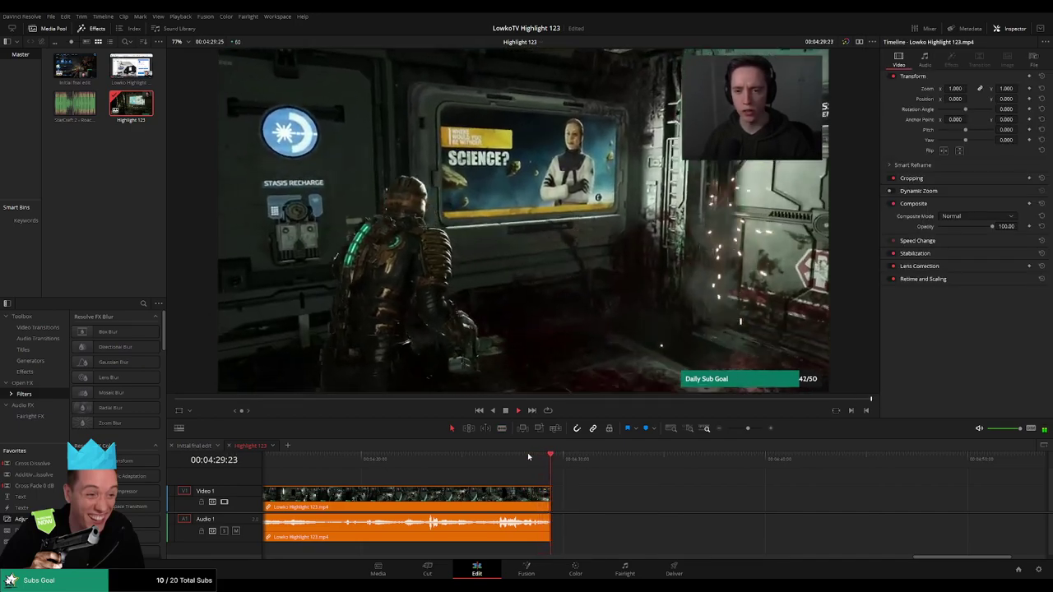
key(ctrl+z)
scroll(682, 500, down, 5)
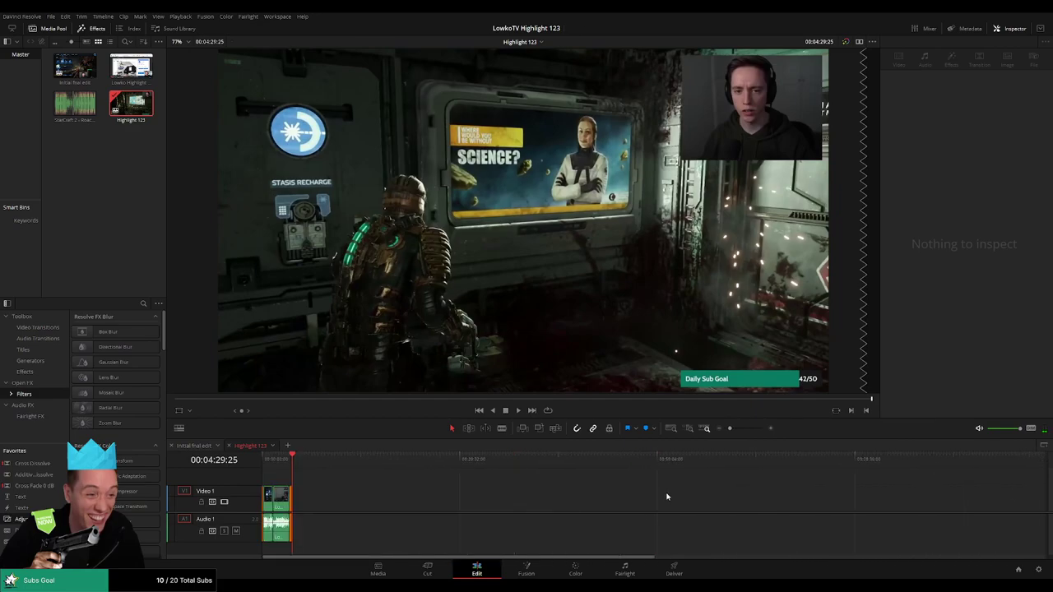
click(195, 446)
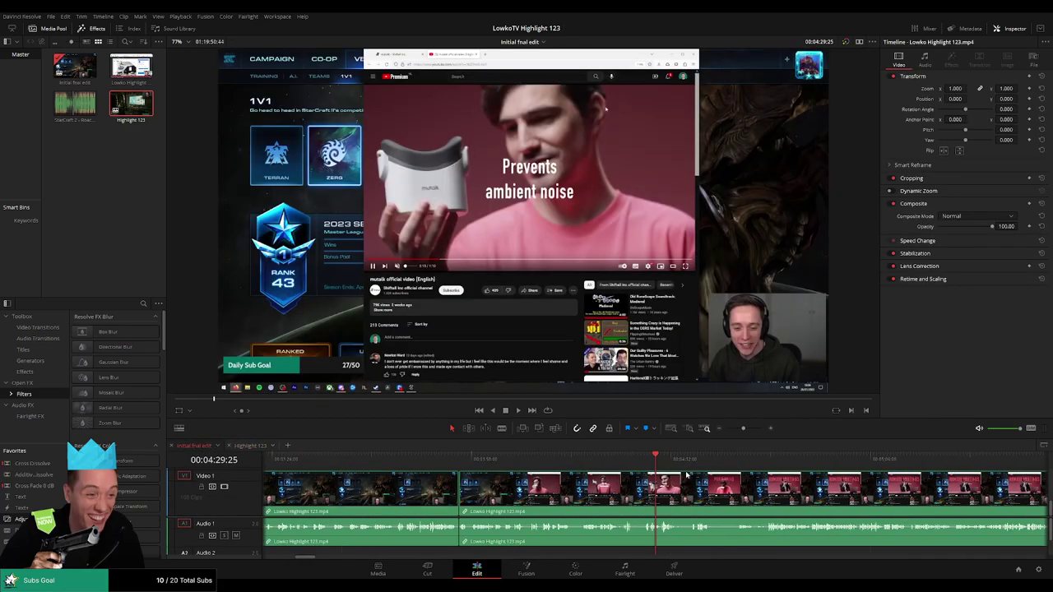
Play the Initial final edit footage from the StarCraft menu section to around 06:38.
scroll(666, 493, right, 3)
scroll(663, 473, right, 3)
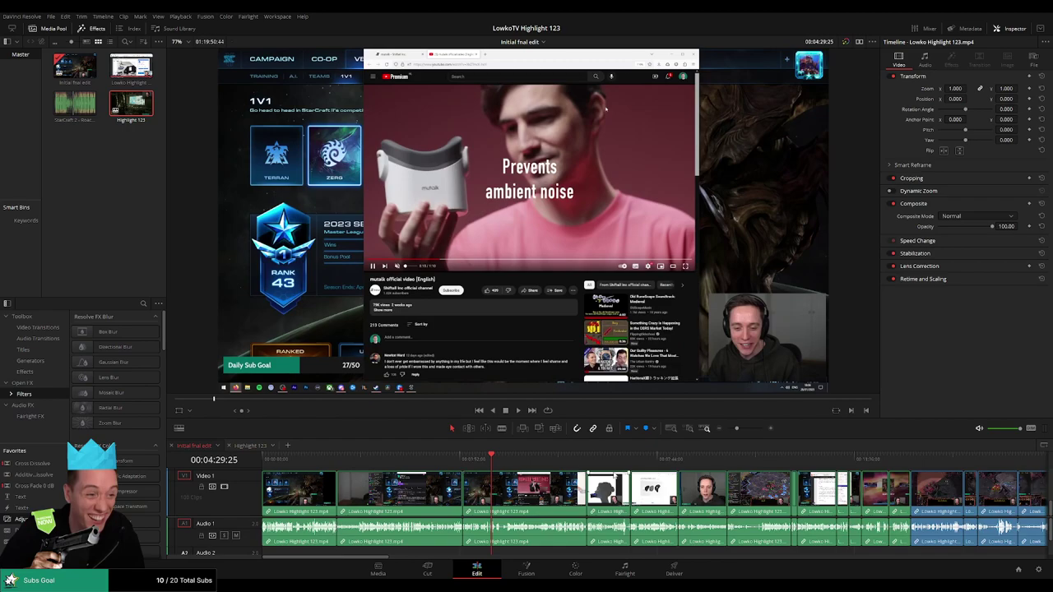
key(space)
scroll(494, 485, up, 3)
scroll(477, 479, up, 3)
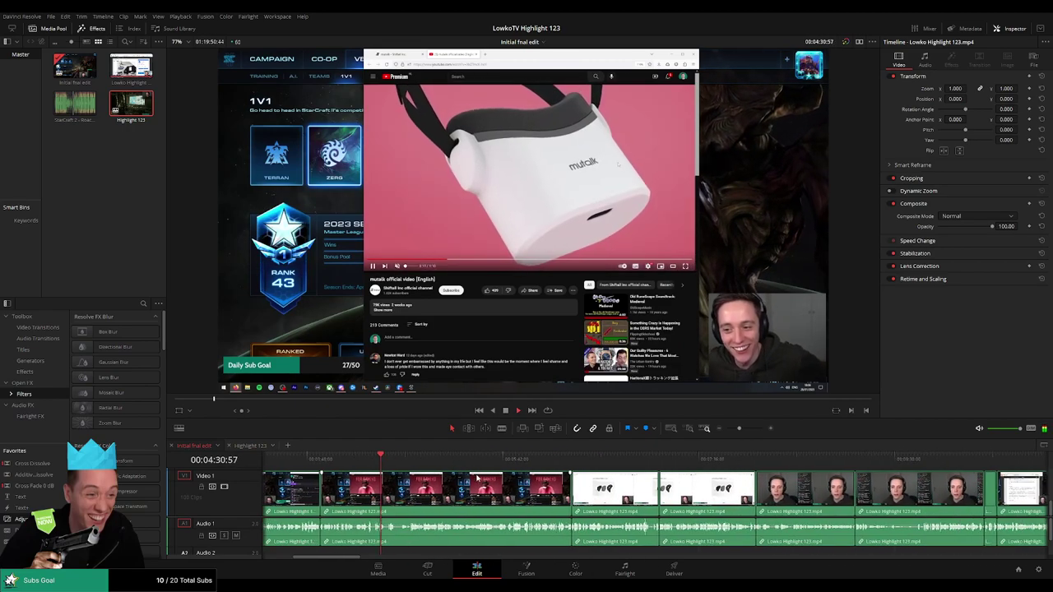
drag(329, 458, 325, 459)
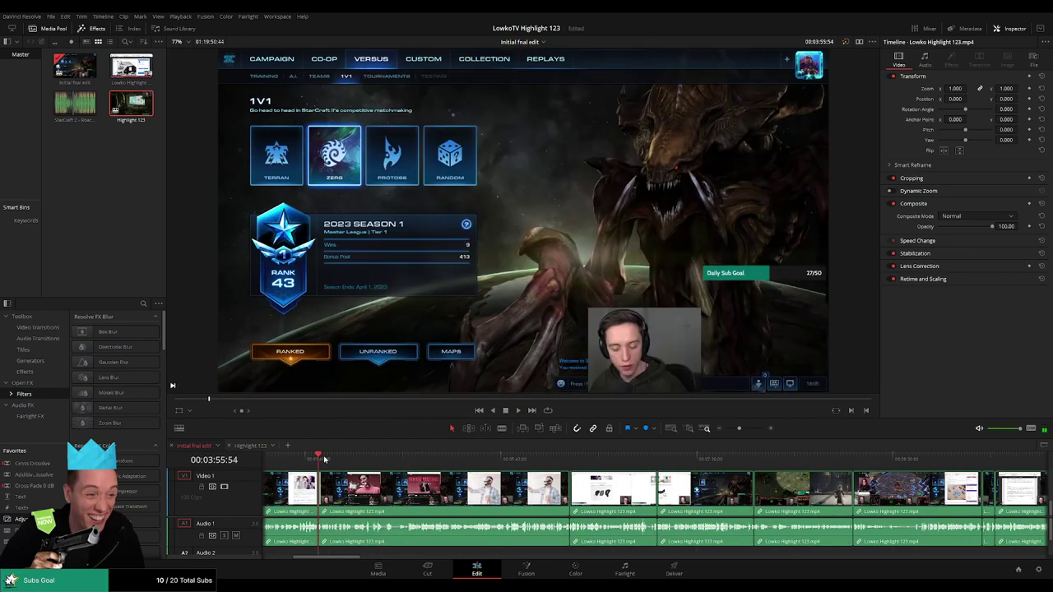
key(space)
click(598, 459)
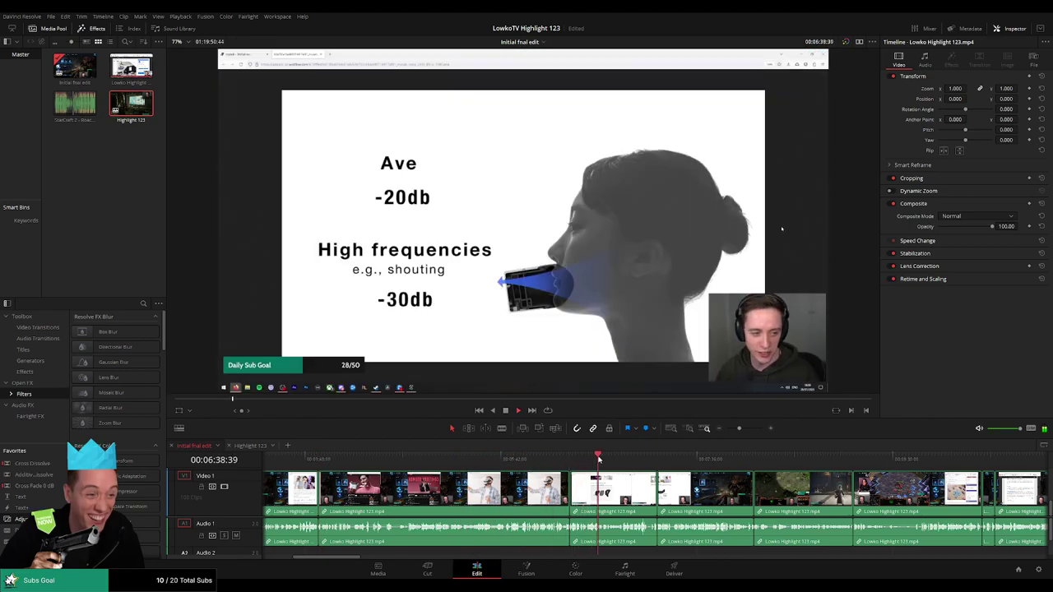
key(space)
Review the mouth-pad photo, Ancient Cistern loading screen, Shiftall and mutalk webpage, and webcam clips.
click(710, 458)
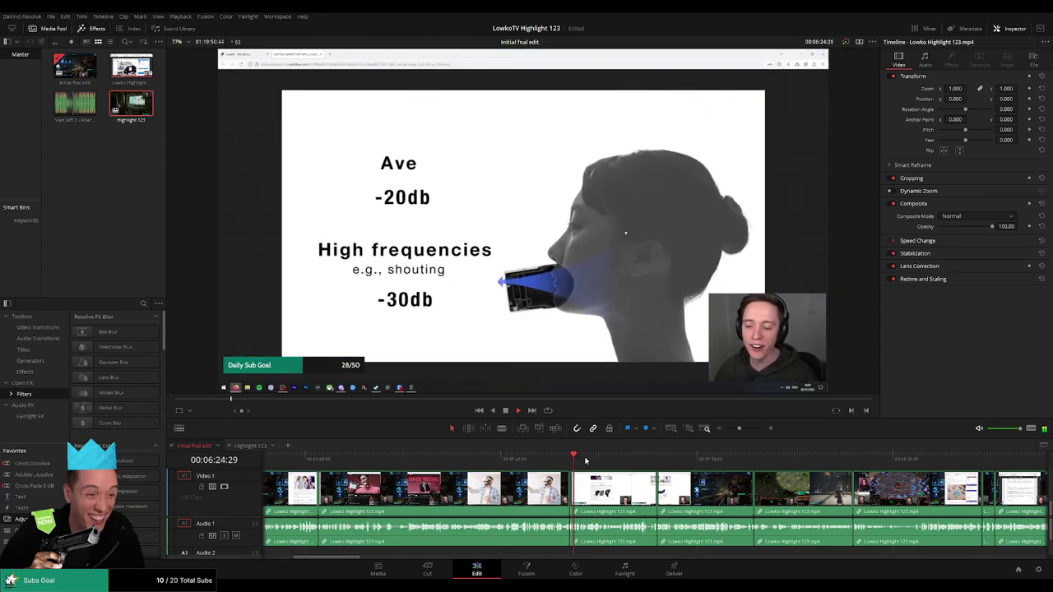
click(722, 458)
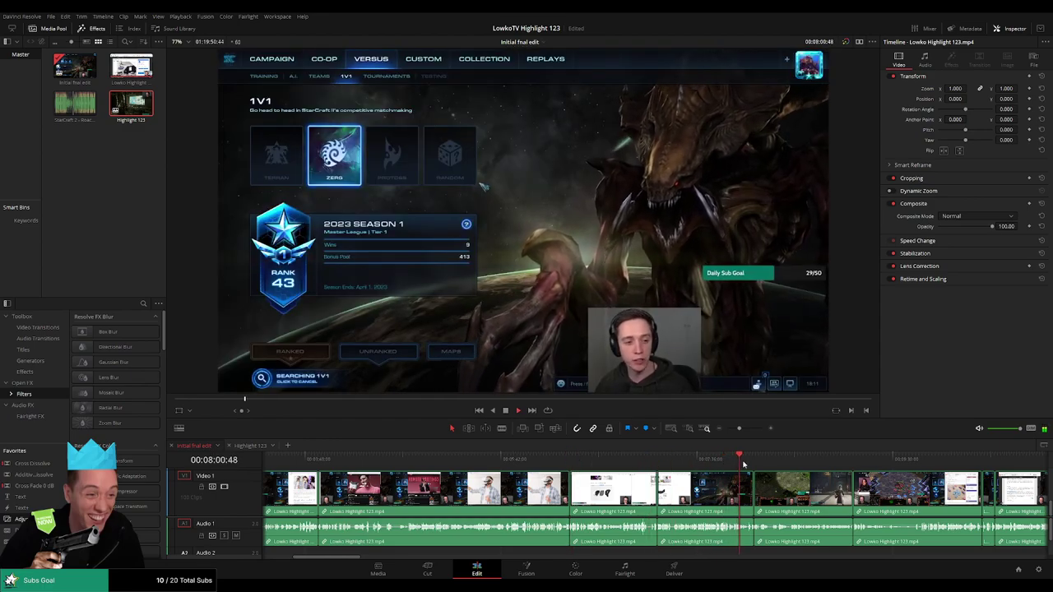
click(748, 461)
click(706, 461)
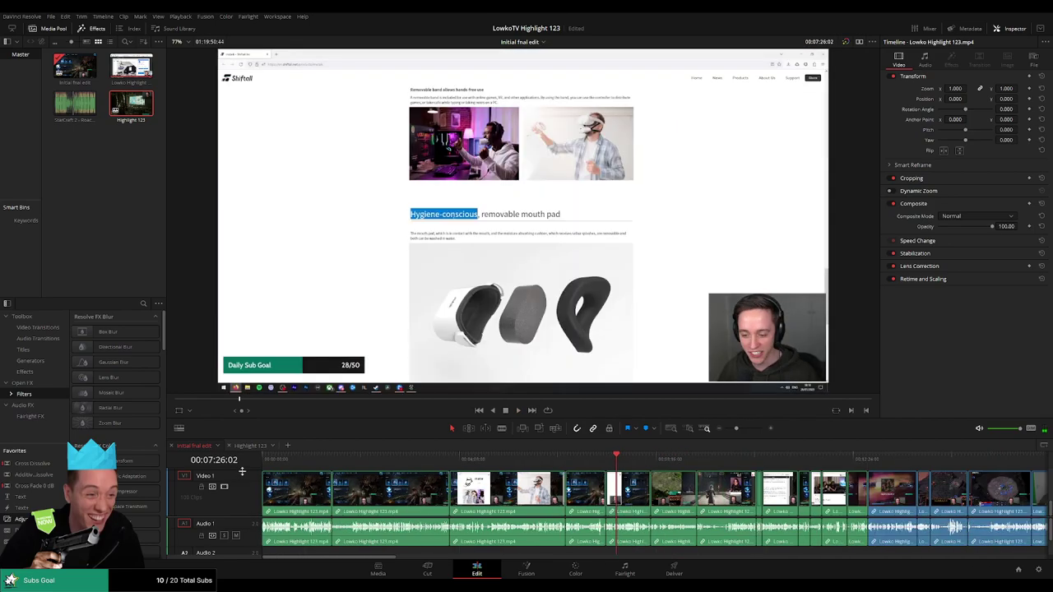
drag(242, 471, 241, 489)
click(605, 459)
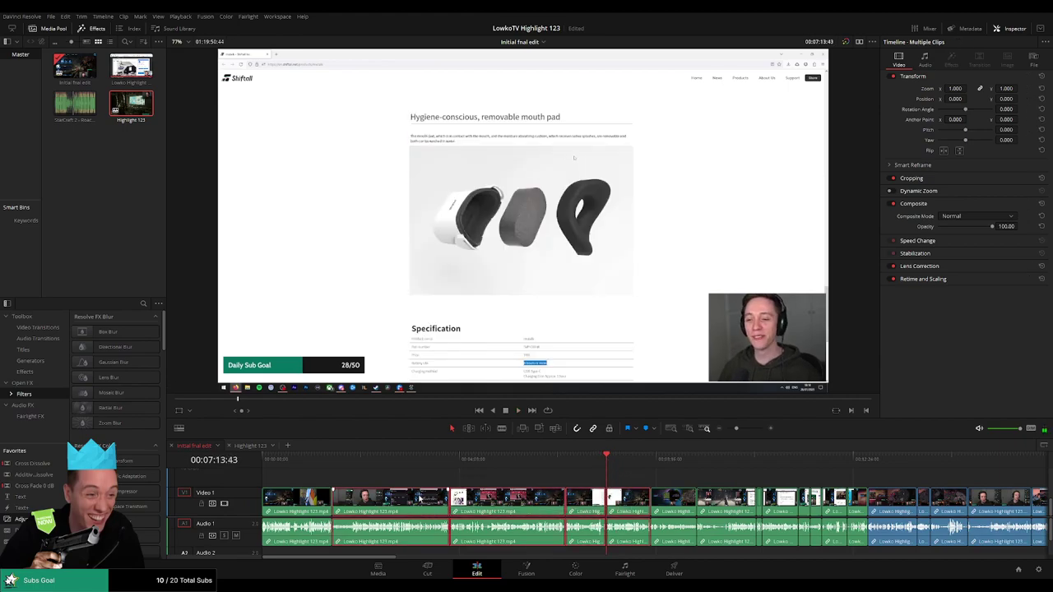
click(349, 465)
click(451, 461)
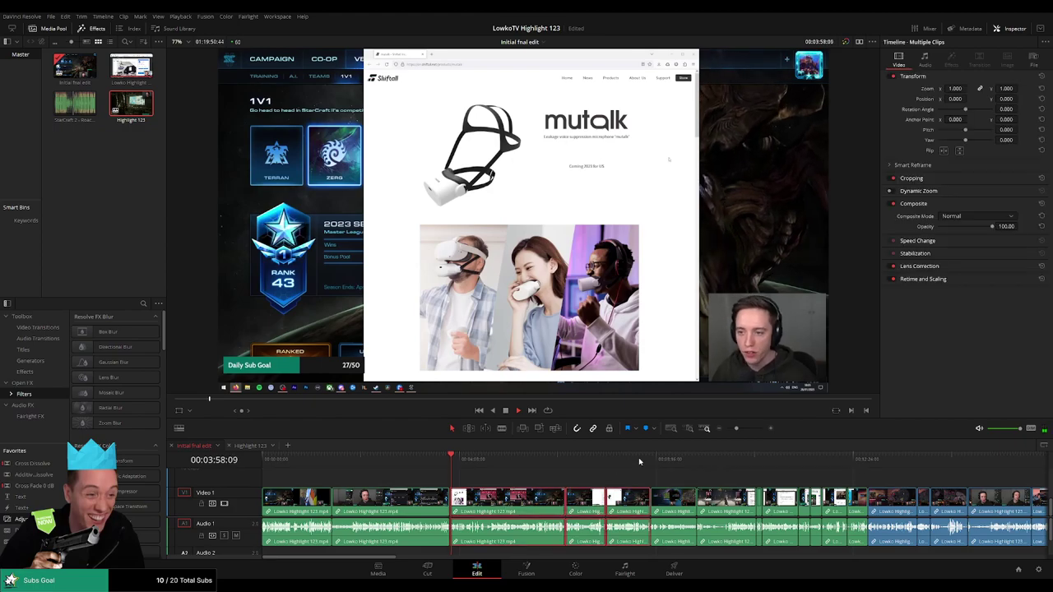
click(651, 459)
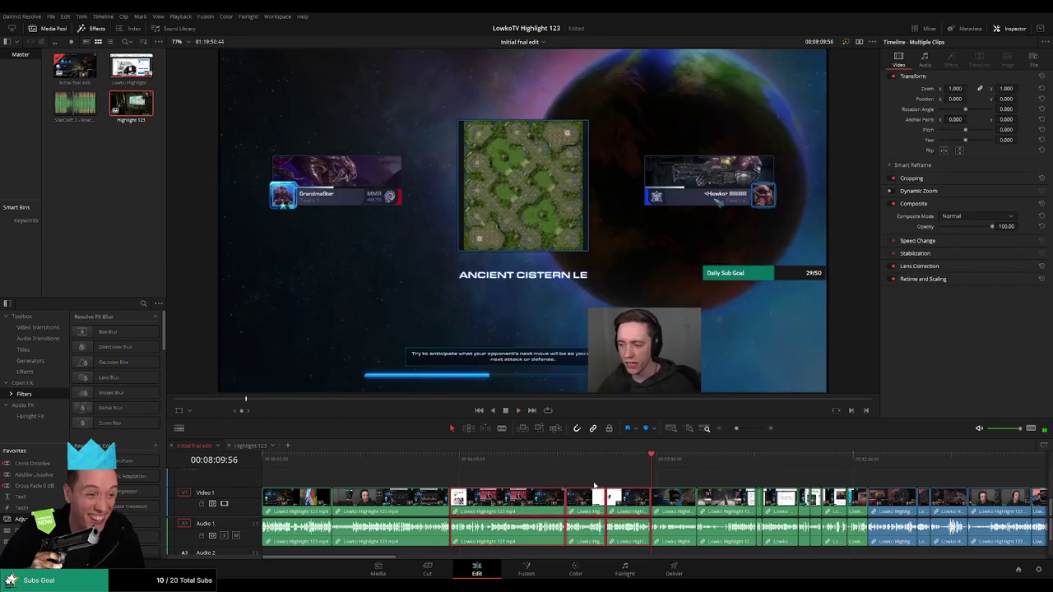
Paste the copied clips after the existing clip in Highlight 123 and deselect them.
click(250, 445)
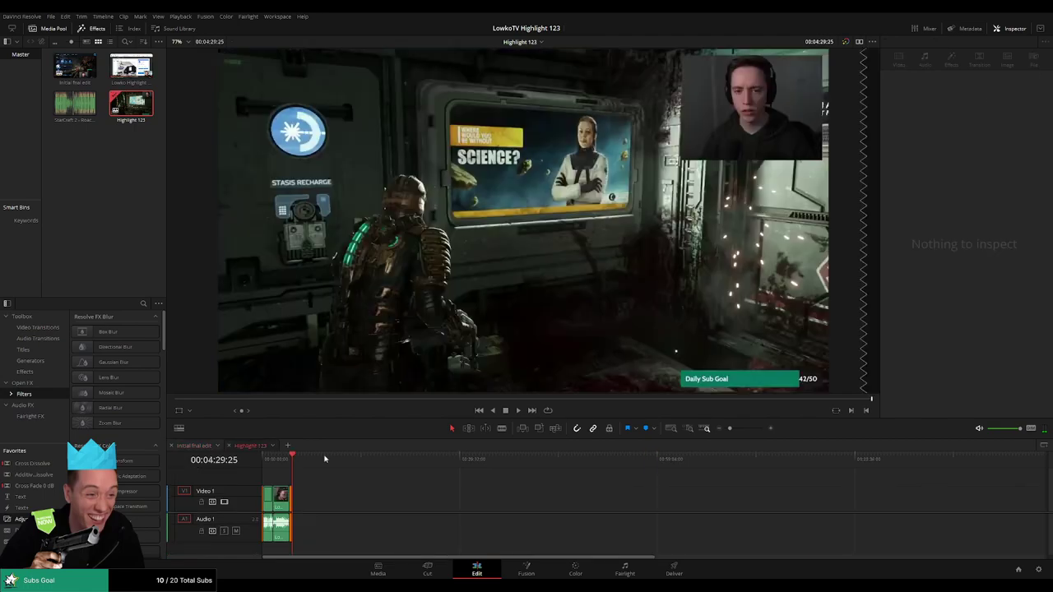
key(ctrl+v)
click(441, 497)
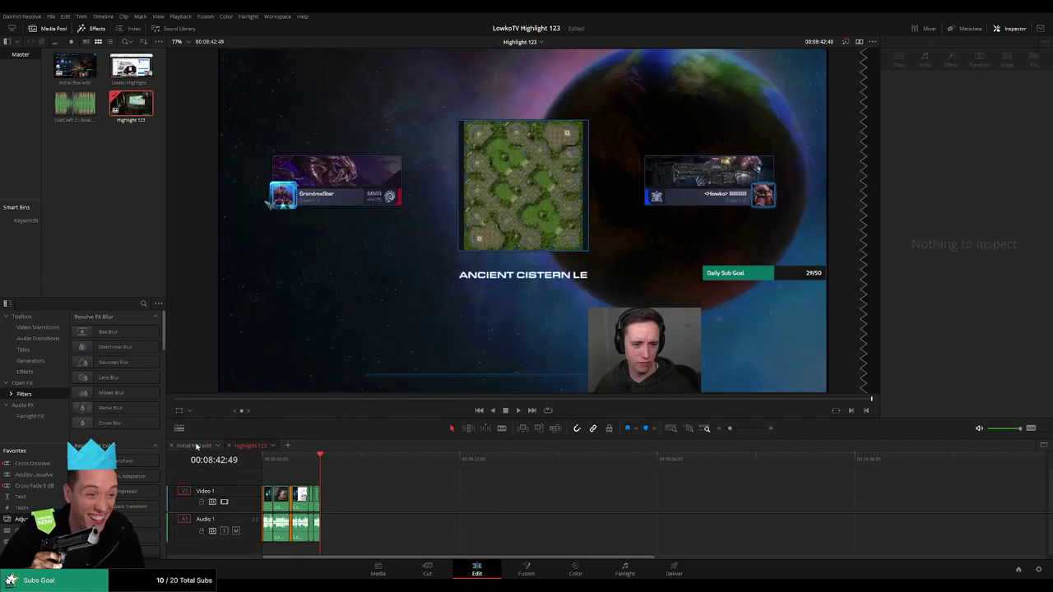
In Initial final edit, collapse the V1 track and scrub to the Dragon Scales loading screen.
click(195, 446)
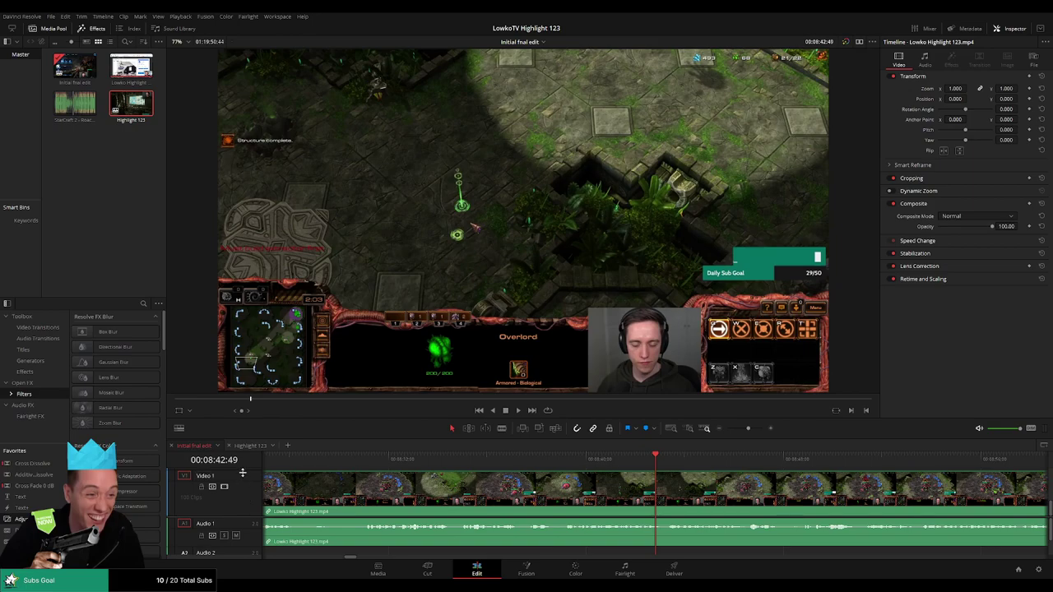
drag(243, 470, 255, 497)
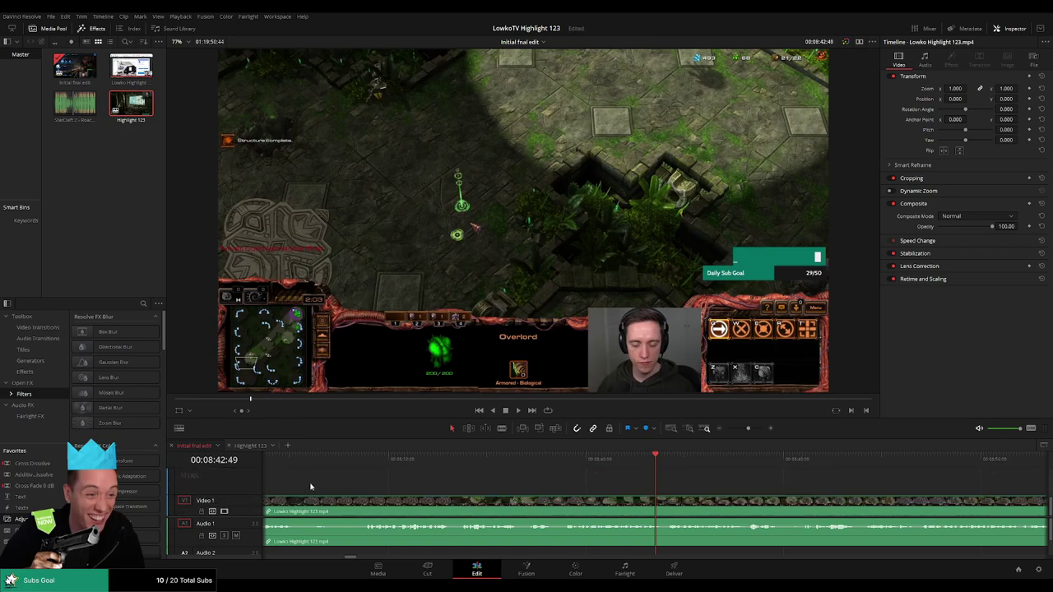
scroll(544, 478, down, 5)
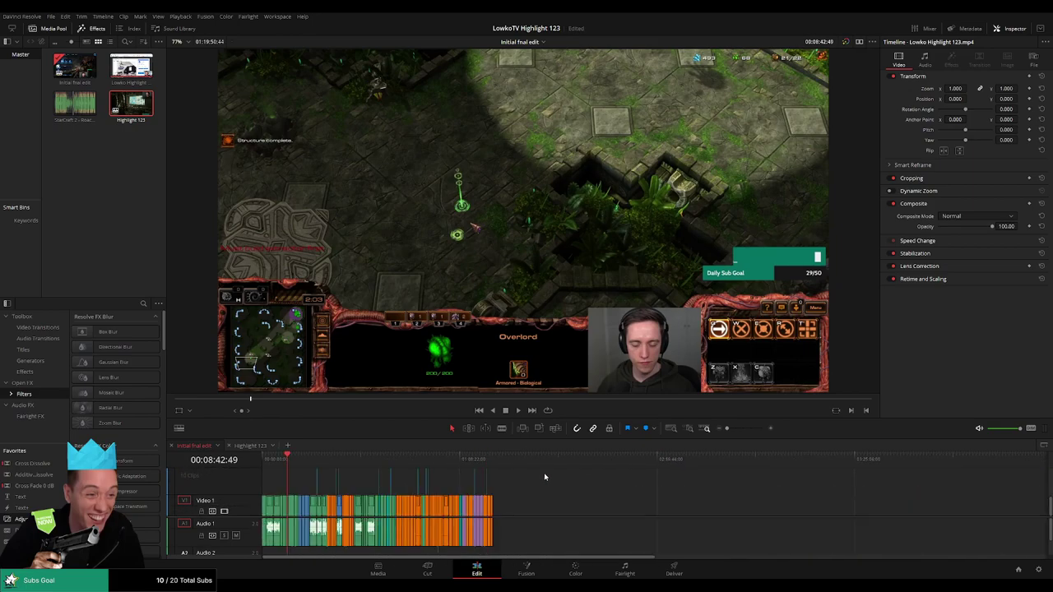
scroll(494, 471, up, 3)
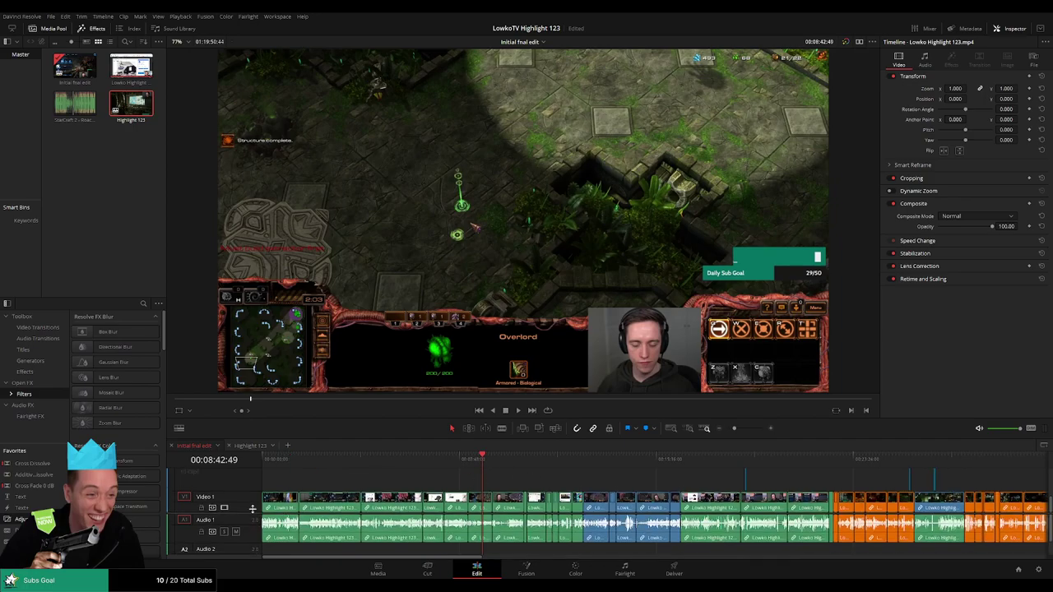
scroll(253, 522, down, 1)
key(space)
drag(496, 469, 584, 455)
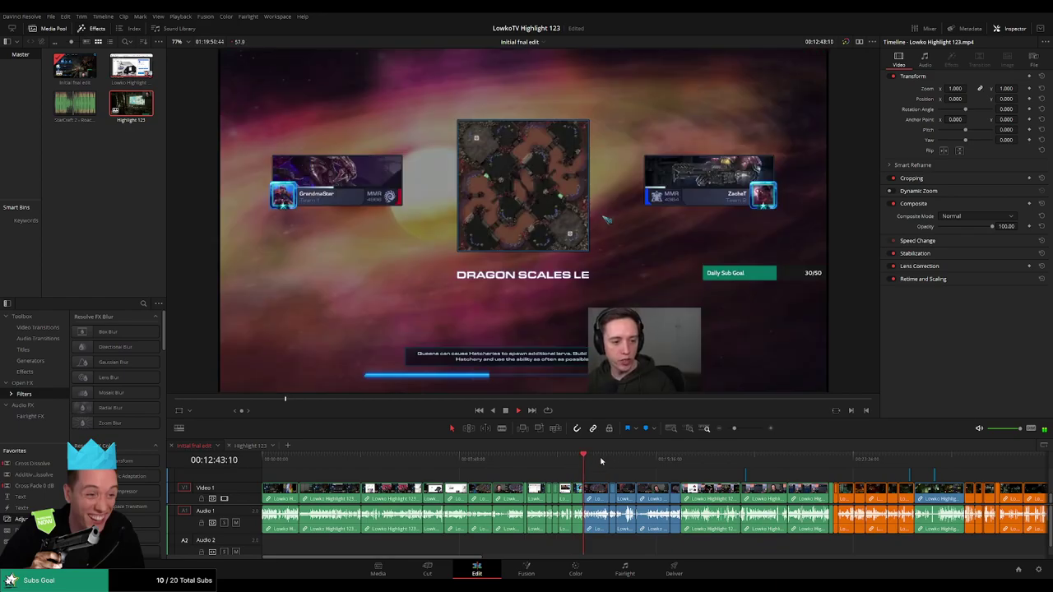
Review footage from about 22 minutes to 23:27, then go to the end of Highlight 123.
click(840, 462)
key(space)
scroll(576, 478, right, 5)
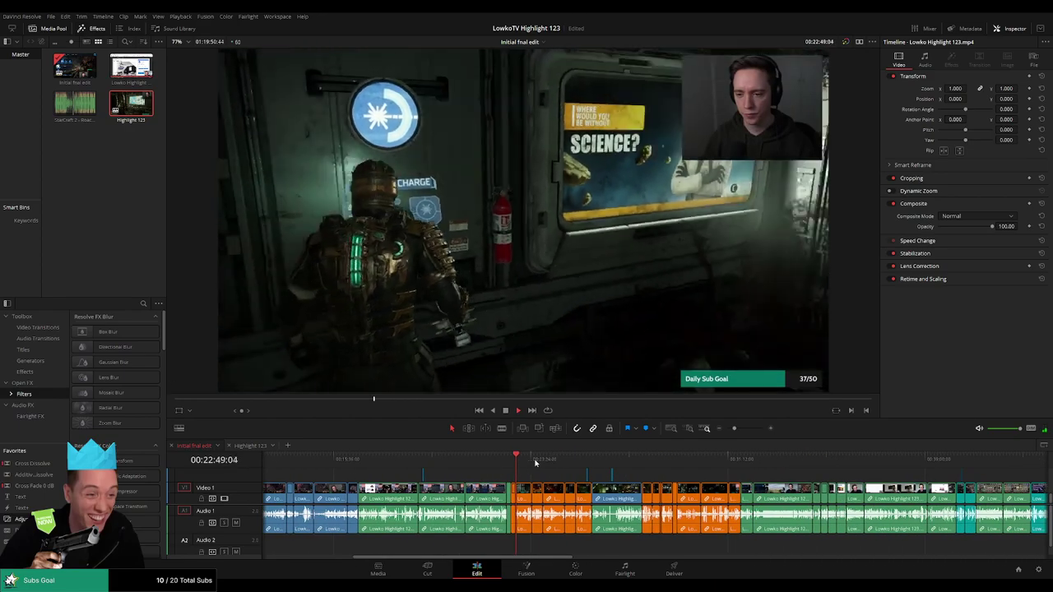
scroll(535, 479, up, 5)
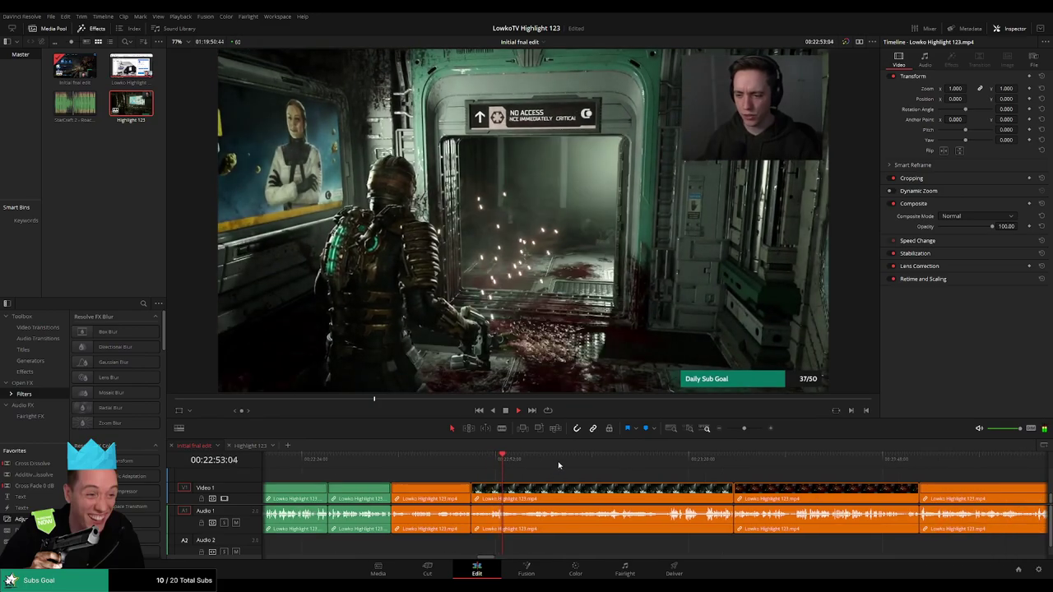
click(542, 462)
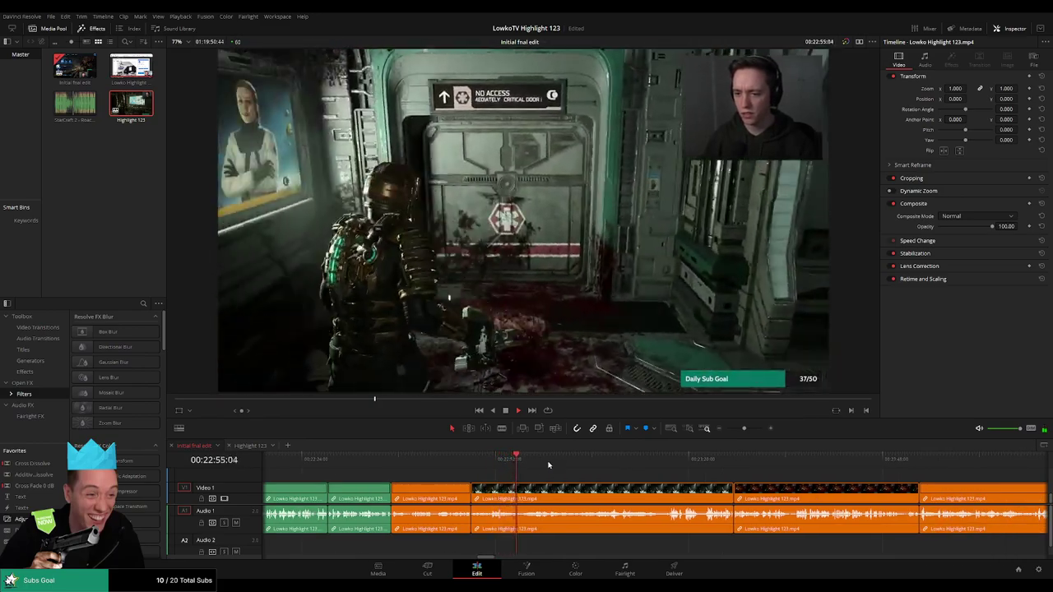
mouse_move(542, 463)
mouse_down()
mouse_move(735, 461)
mouse_move(720, 462)
mouse_up()
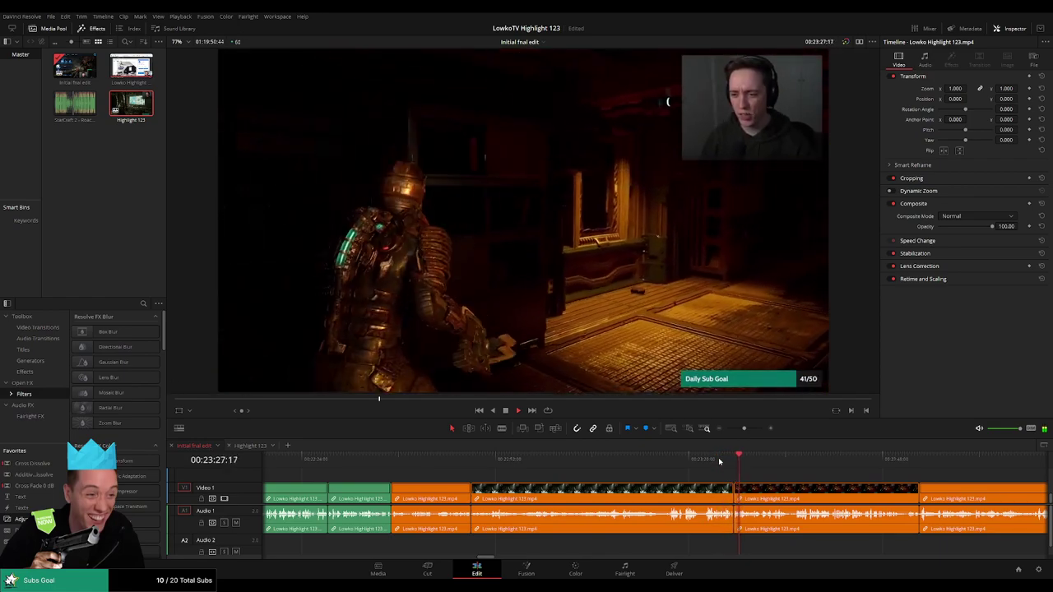
click(250, 446)
key(End)
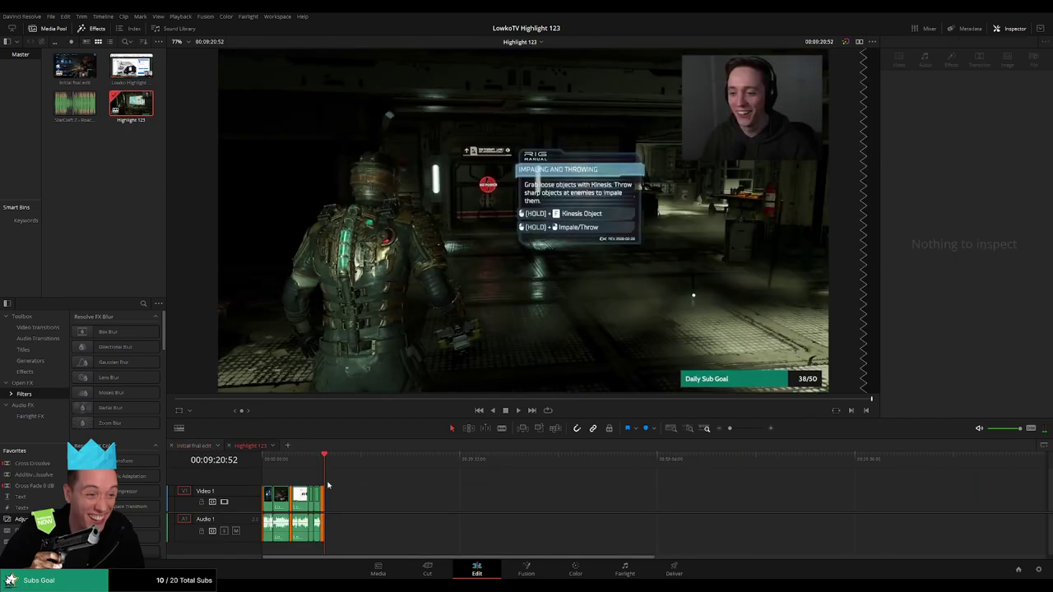
Show Initial final edit with a taller timeline area and resized Video 1 track.
click(195, 447)
scroll(650, 477, down, 3)
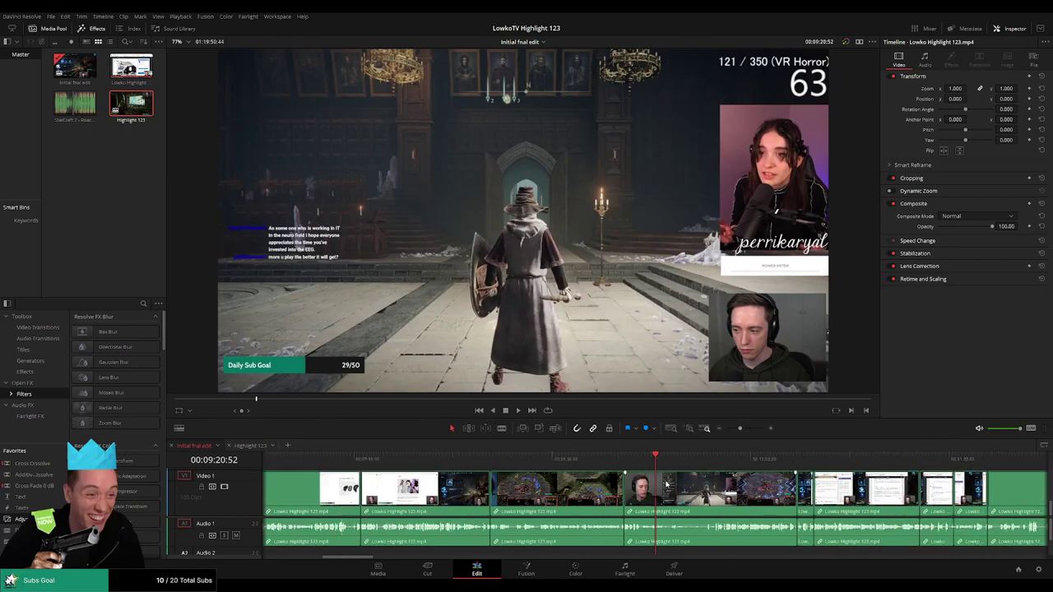
drag(304, 438, 310, 414)
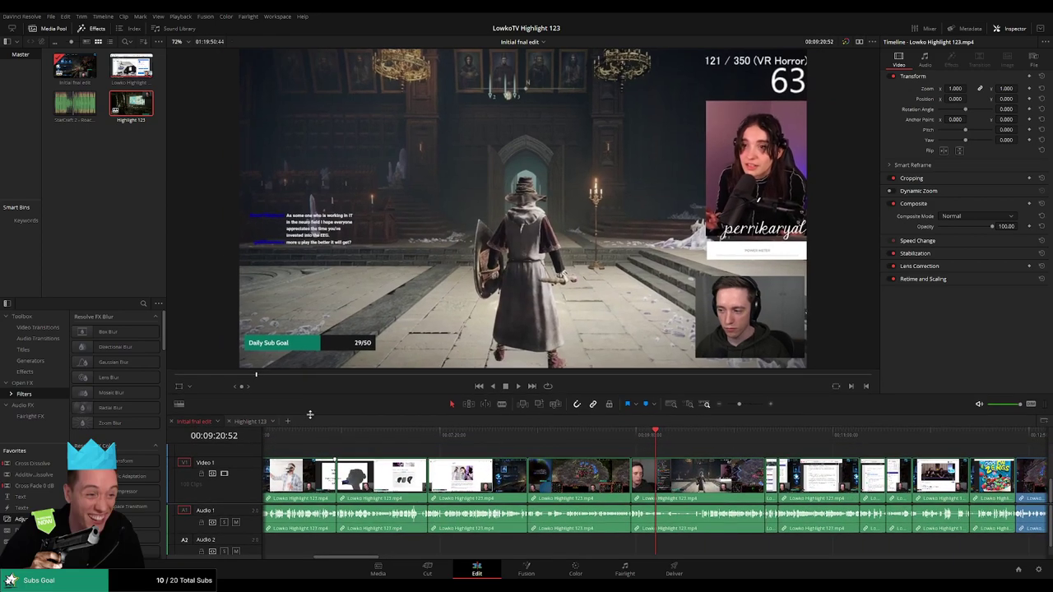
drag(260, 460, 251, 476)
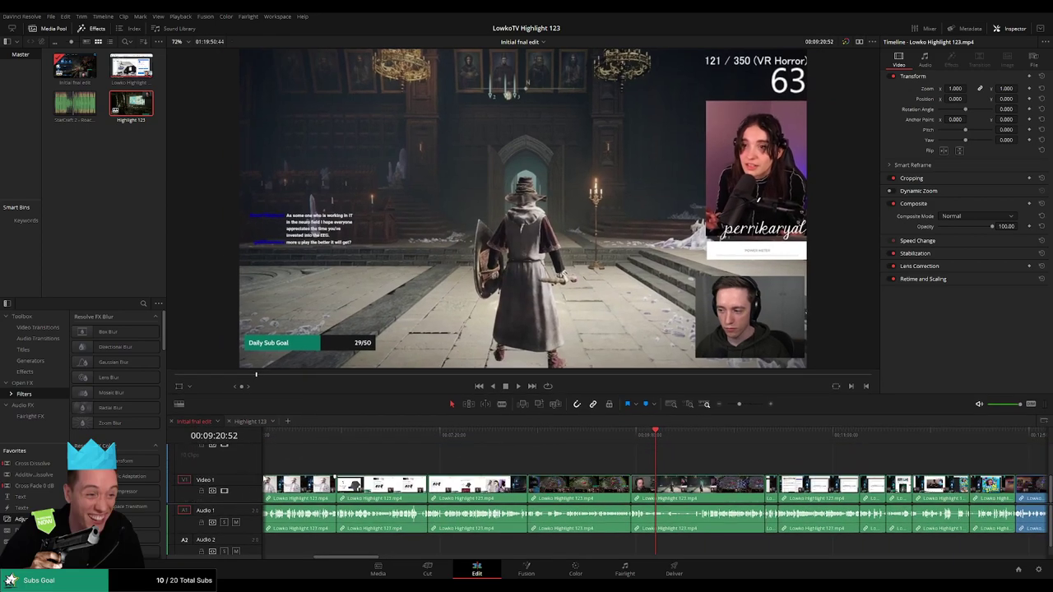
scroll(542, 462, up, 2)
Review the map loading screen, gameplay around 00:10:08, and Reddit posts through the Zergs cereal image.
drag(482, 435, 562, 442)
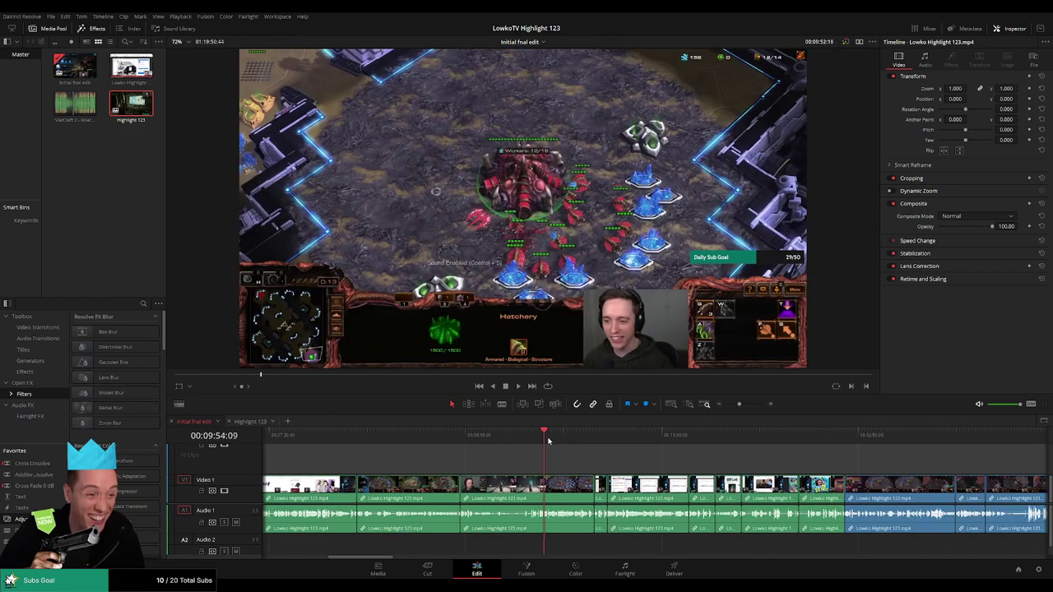
scroll(658, 471, down, 3)
scroll(664, 462, up, 2)
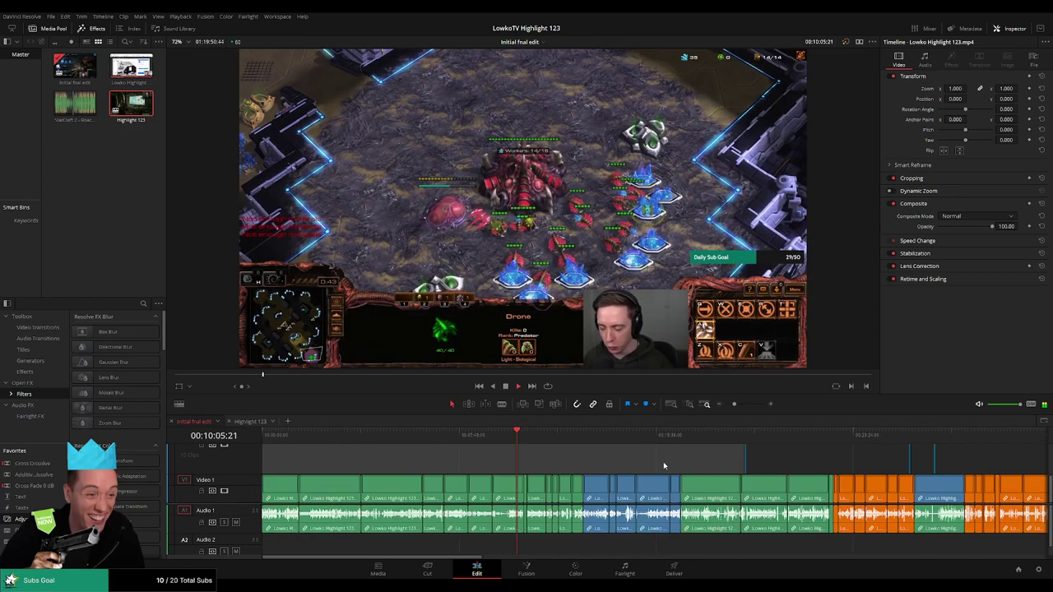
scroll(513, 461, up, 2)
click(541, 435)
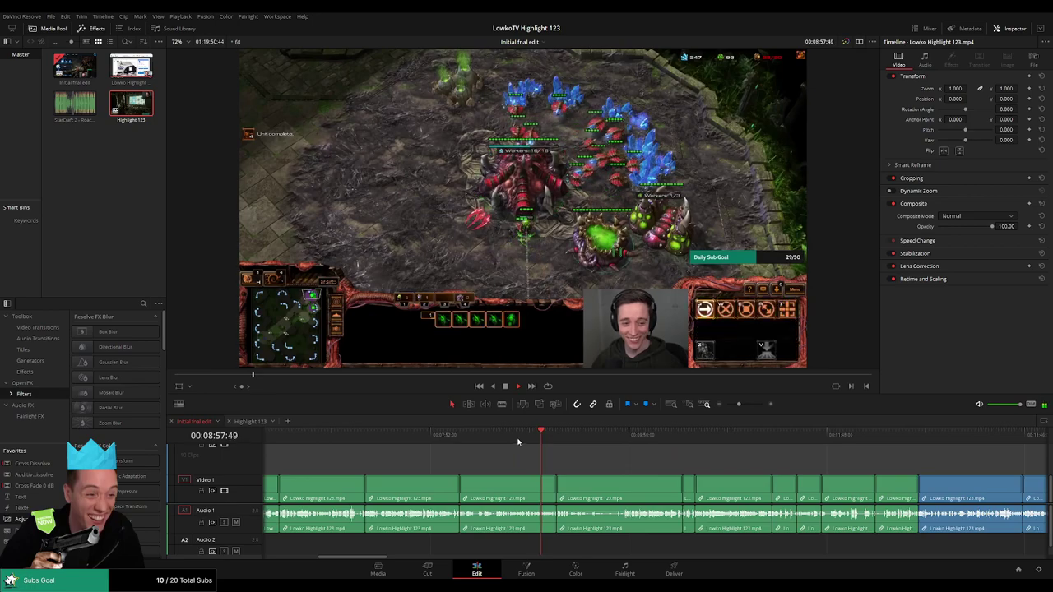
click(472, 436)
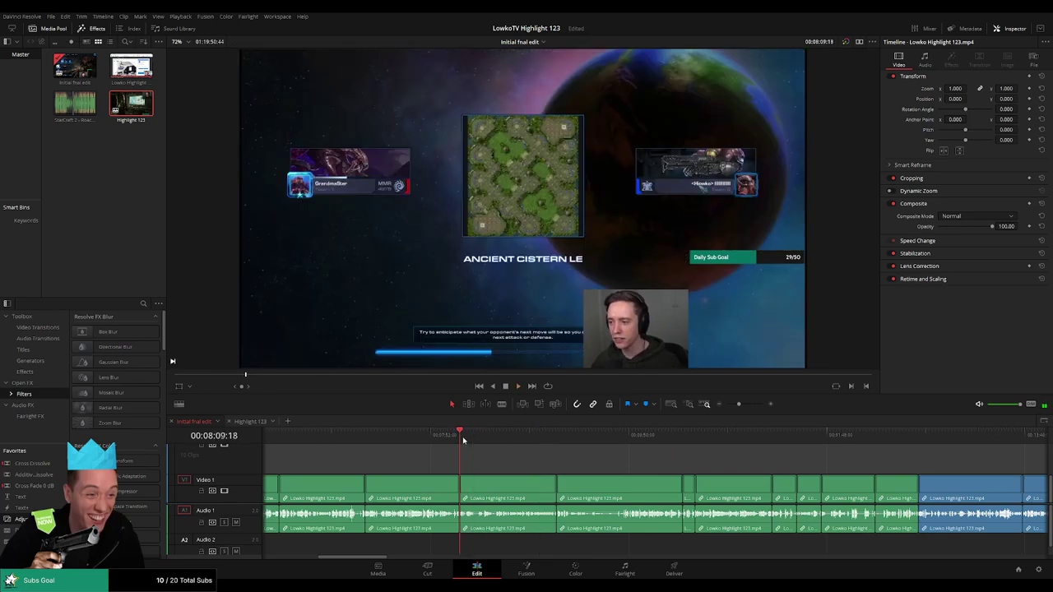
drag(463, 440, 578, 447)
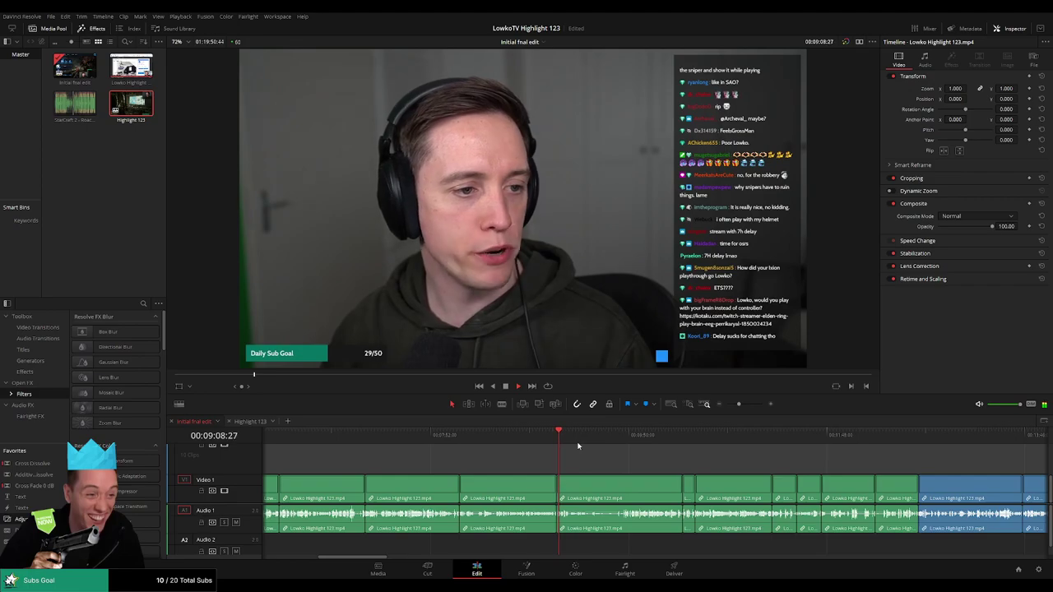
drag(578, 447, 666, 444)
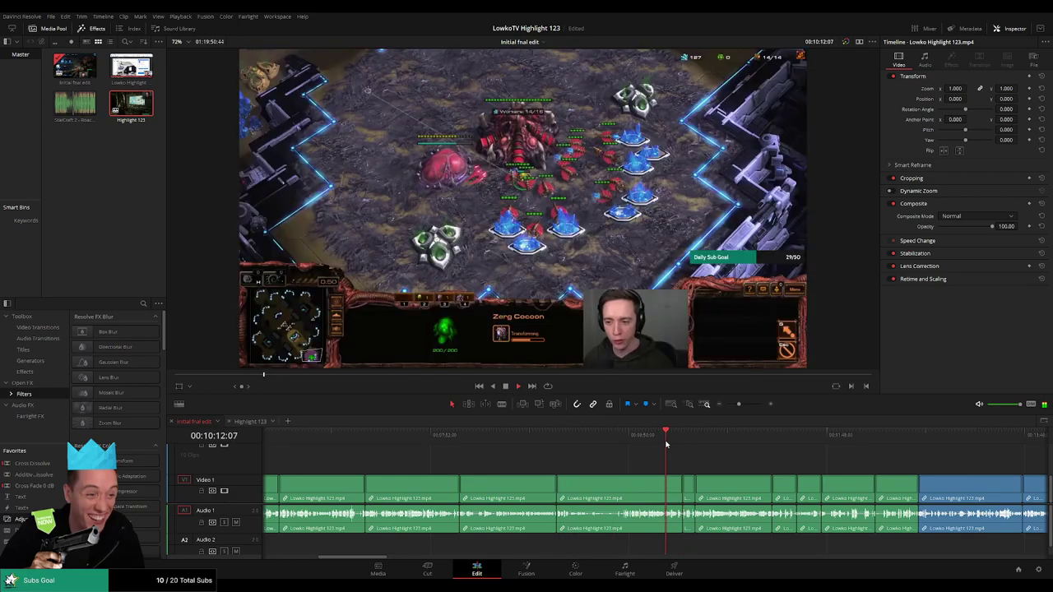
drag(667, 444, 750, 445)
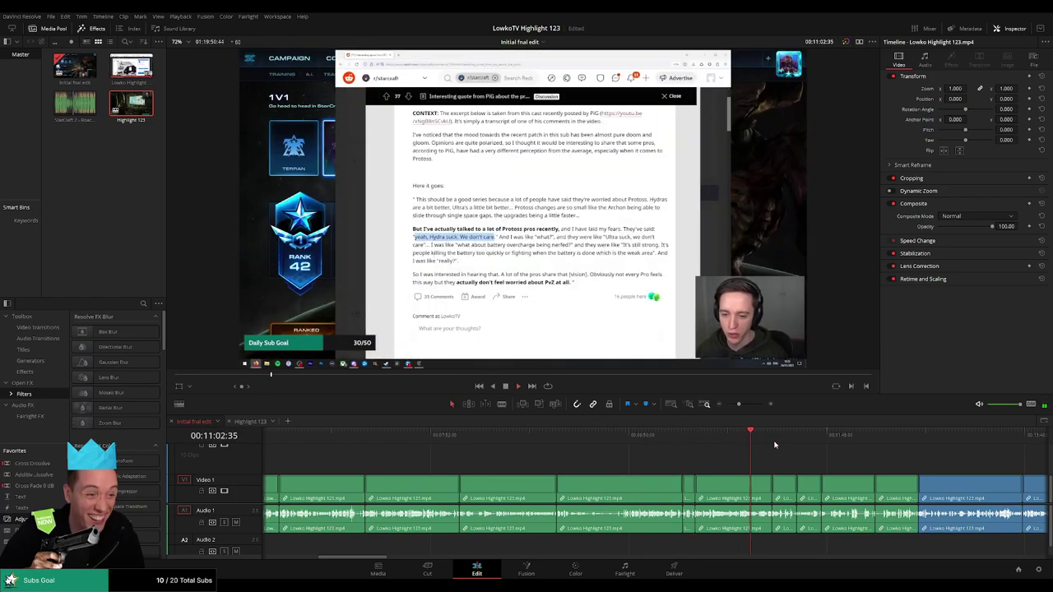
drag(813, 466, 664, 443)
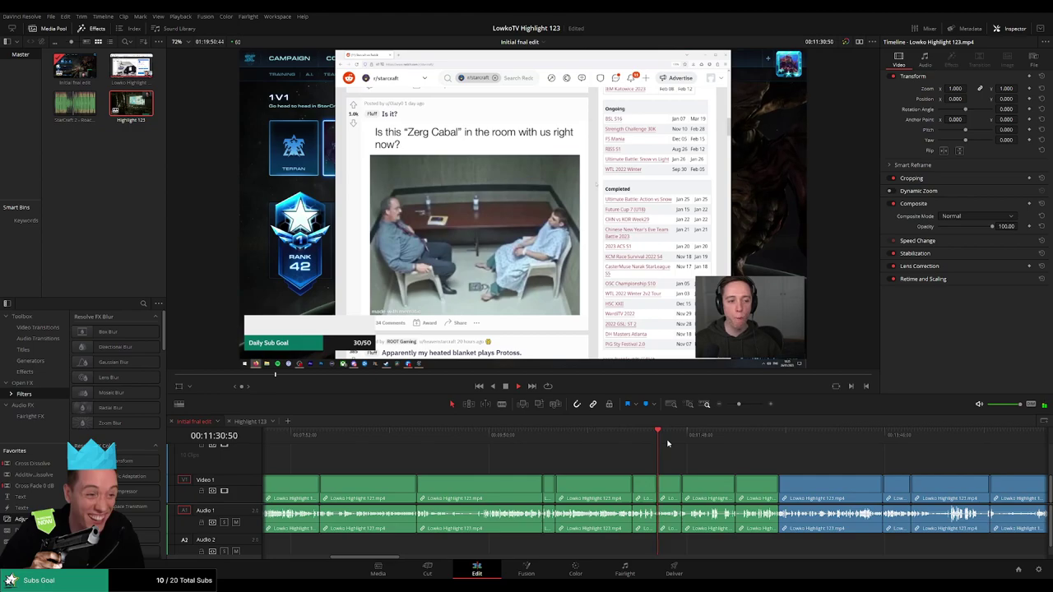
click(680, 442)
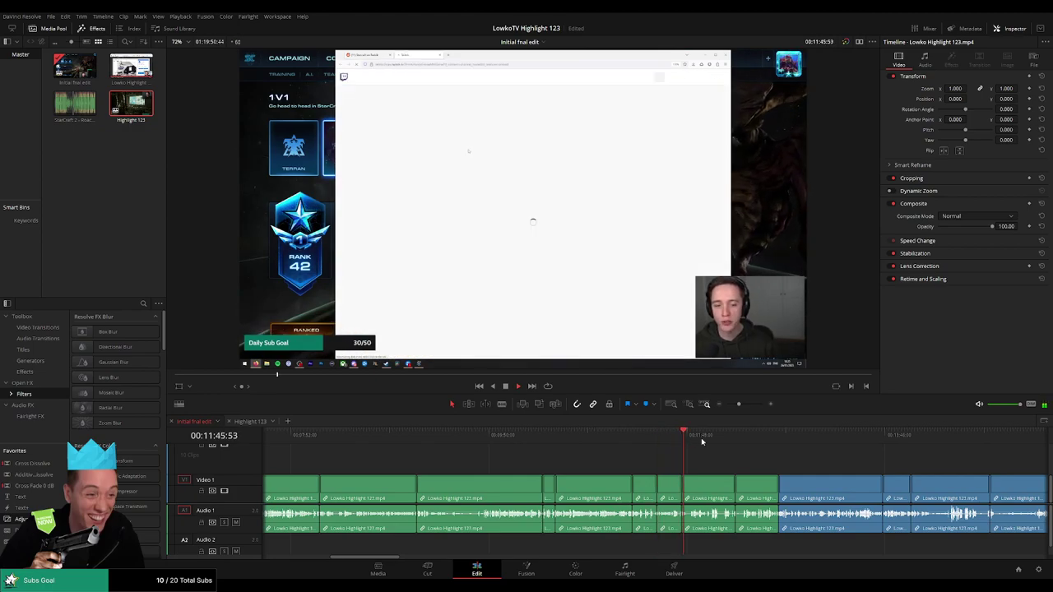
drag(681, 442, 578, 443)
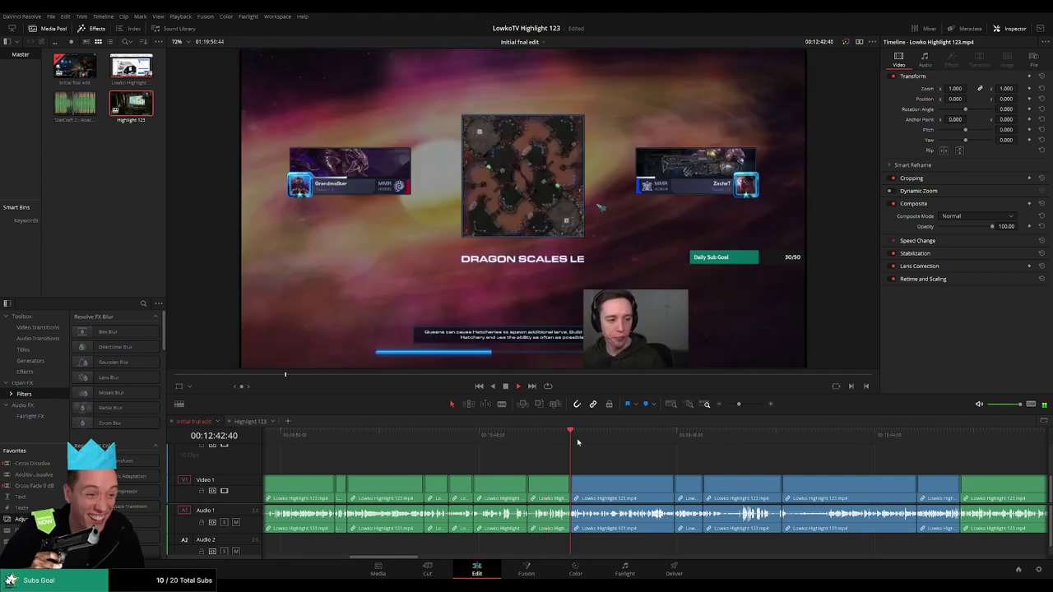
Watch the Twitch clip around 00:11:50 and scrub through Reddit posts to about 00:12:33.
scroll(632, 459, right, 2)
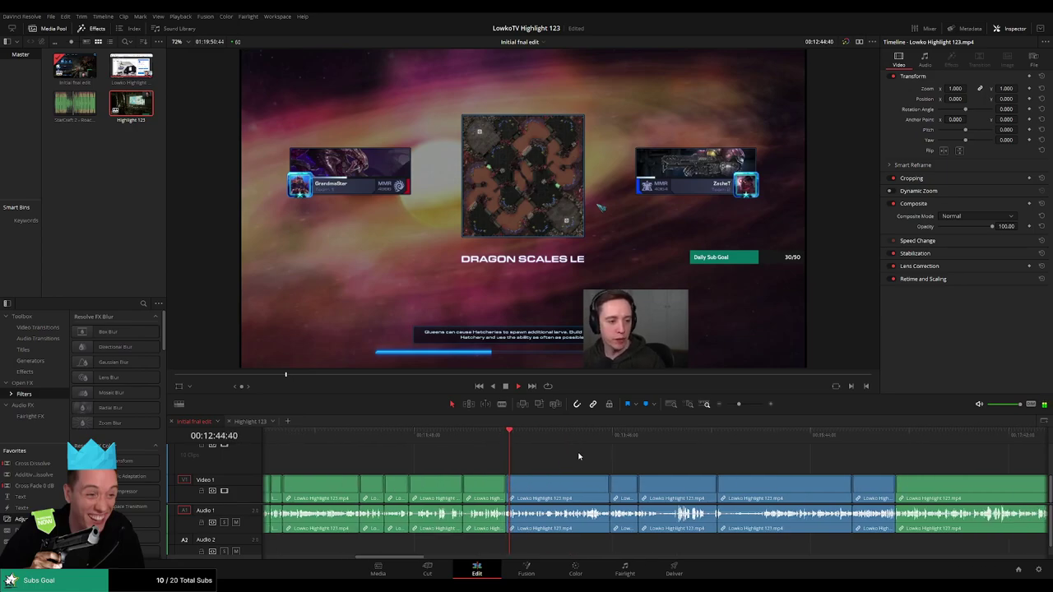
click(613, 434)
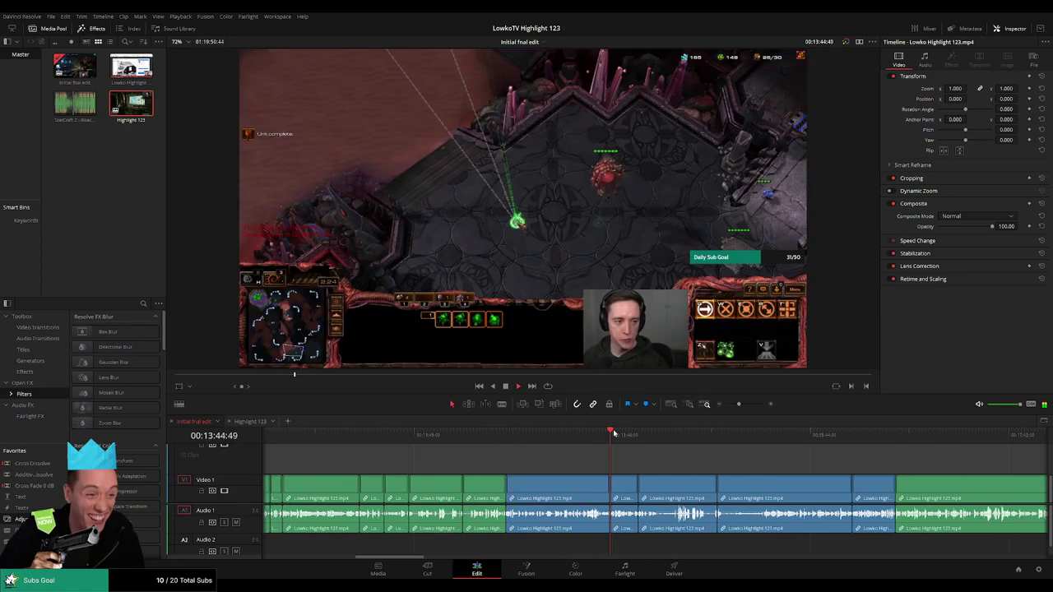
drag(613, 442, 410, 433)
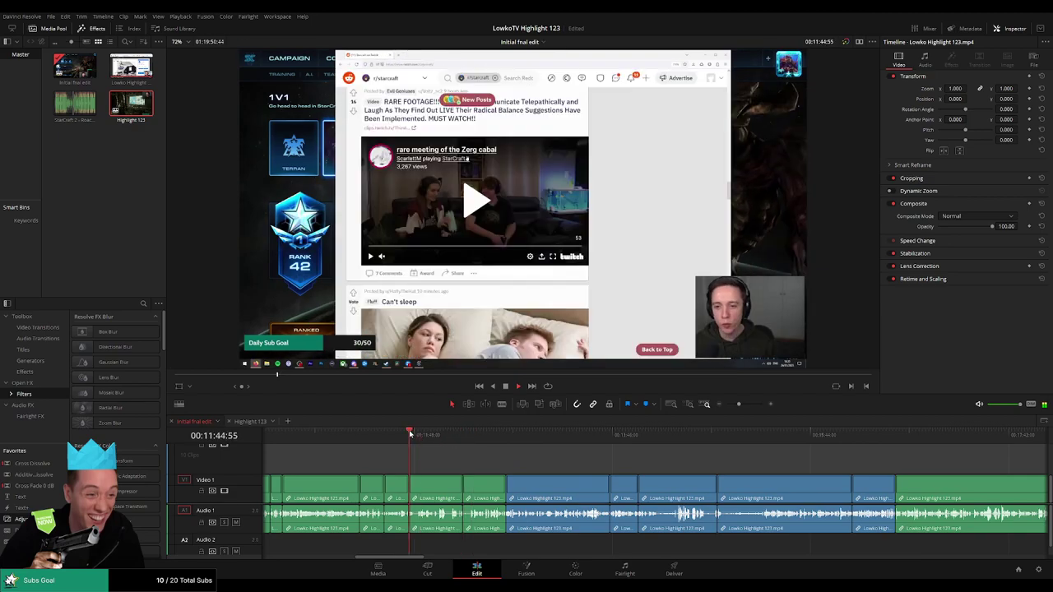
key(space)
click(395, 433)
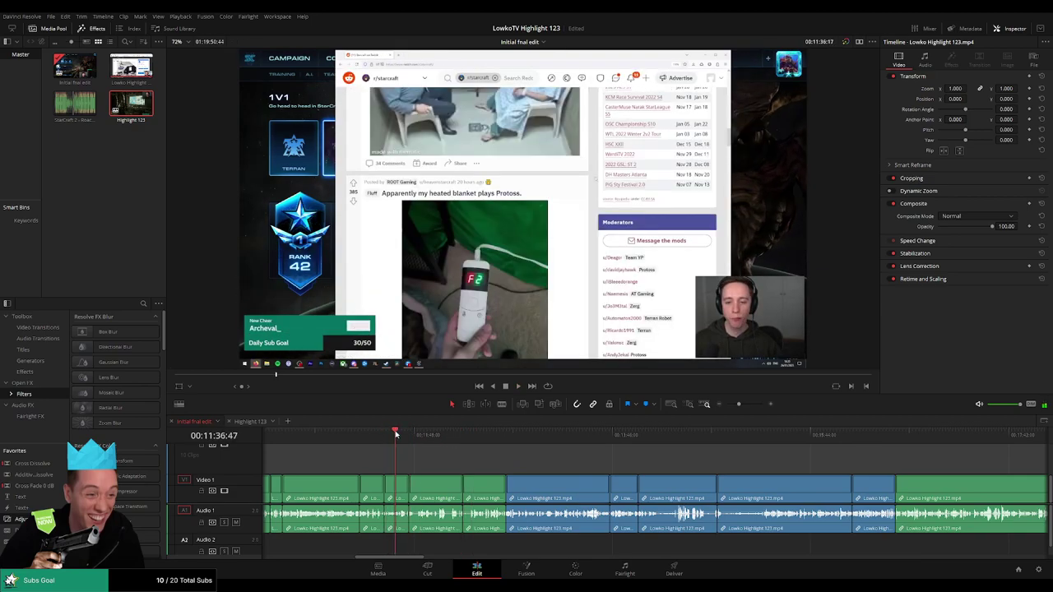
click(580, 433)
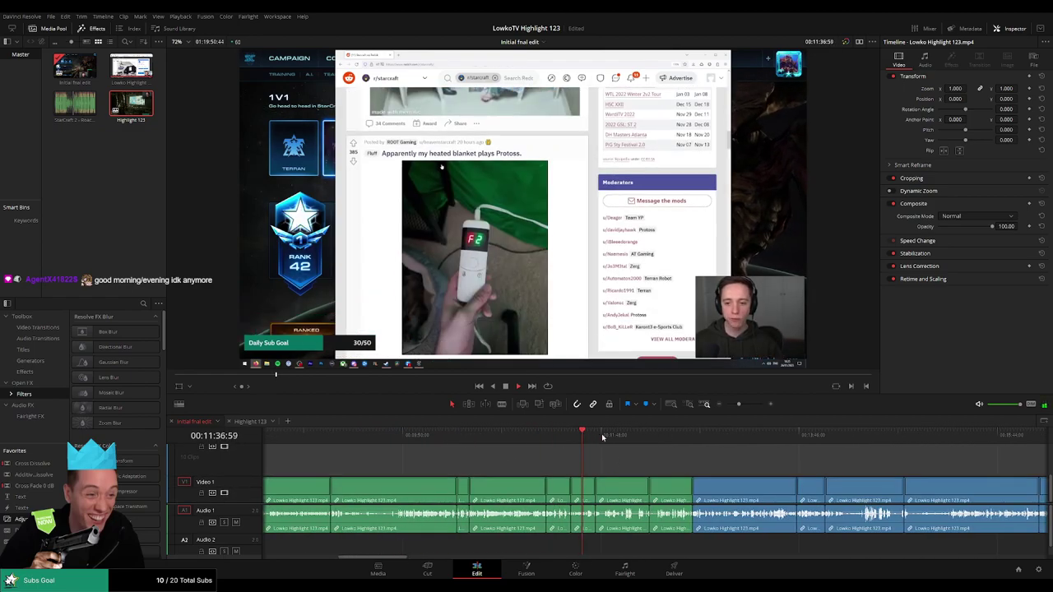
click(598, 435)
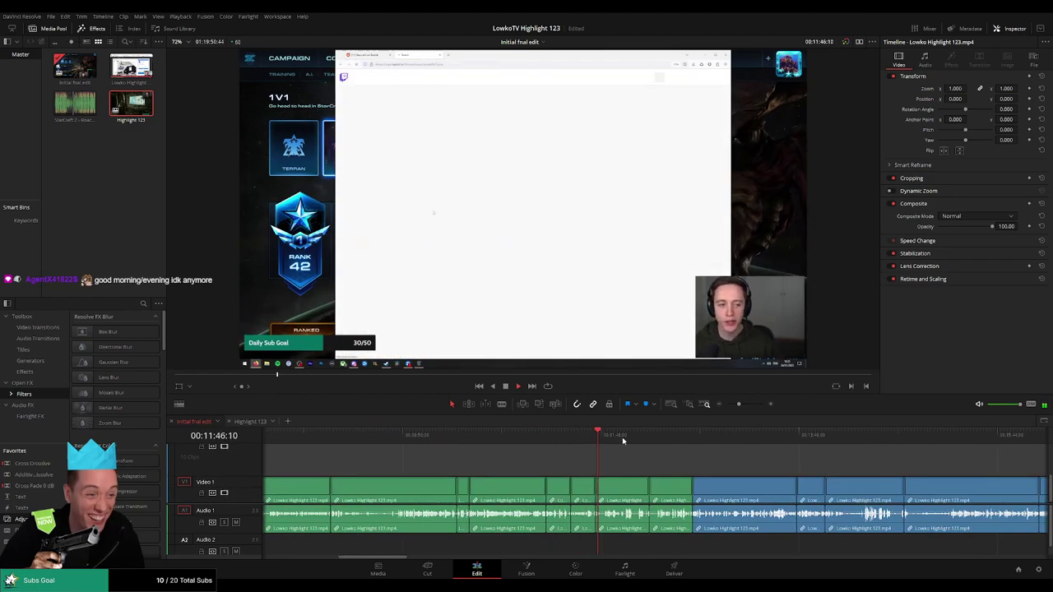
drag(617, 436, 679, 442)
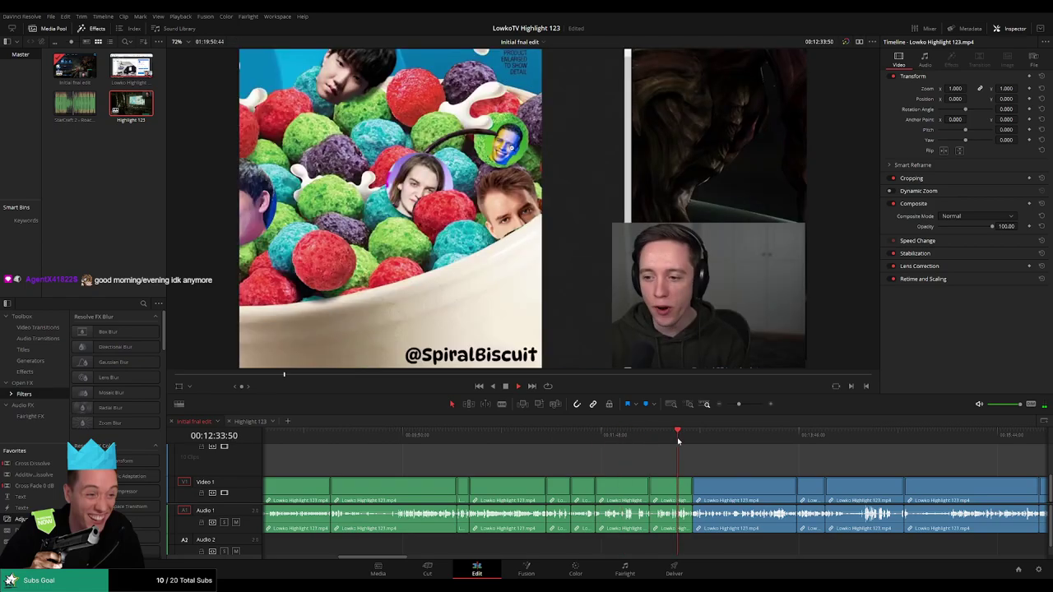
Review from the Oops All Zergs cereal frame through 00:16:09 to the mountain wallpaper ending.
click(650, 435)
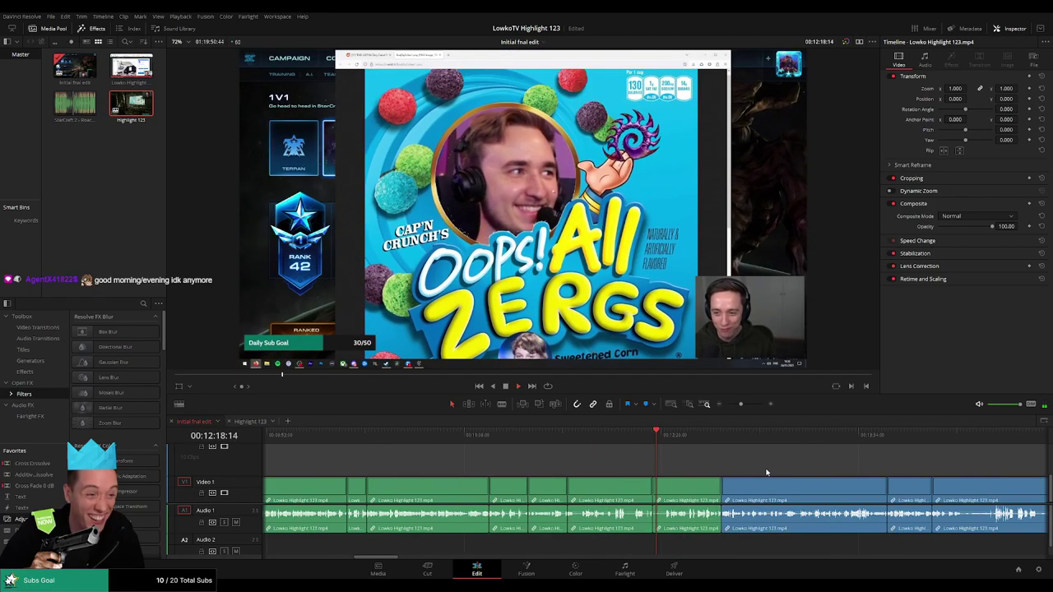
scroll(772, 464, down, 3)
click(665, 436)
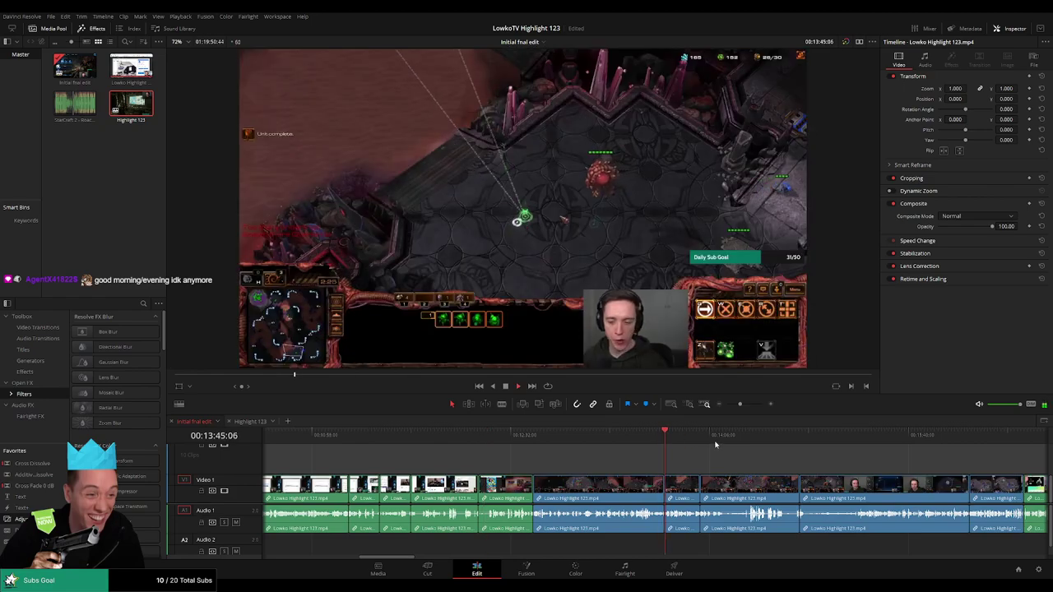
drag(669, 444, 881, 446)
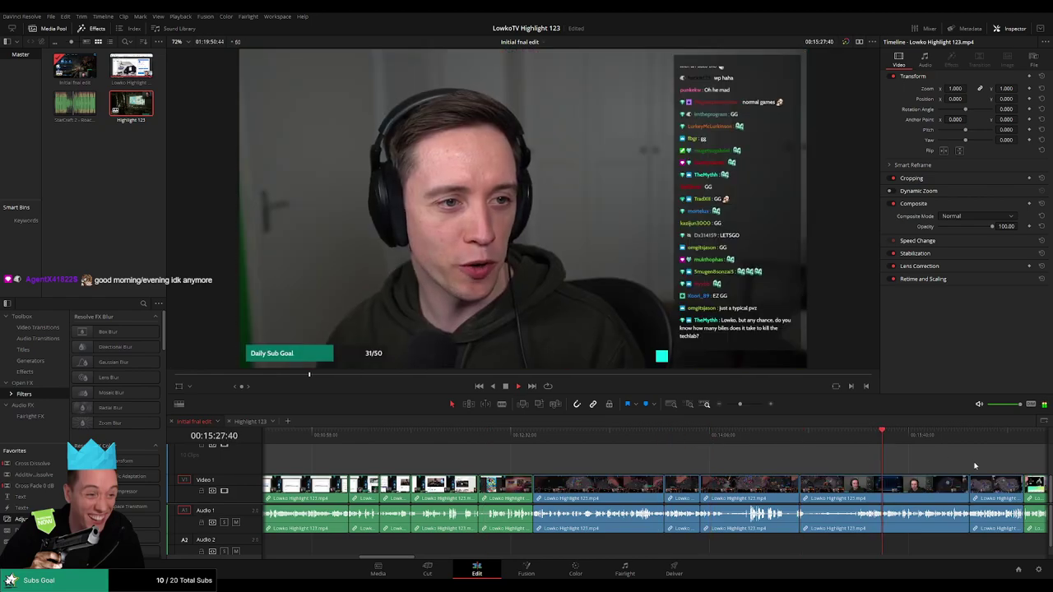
click(970, 438)
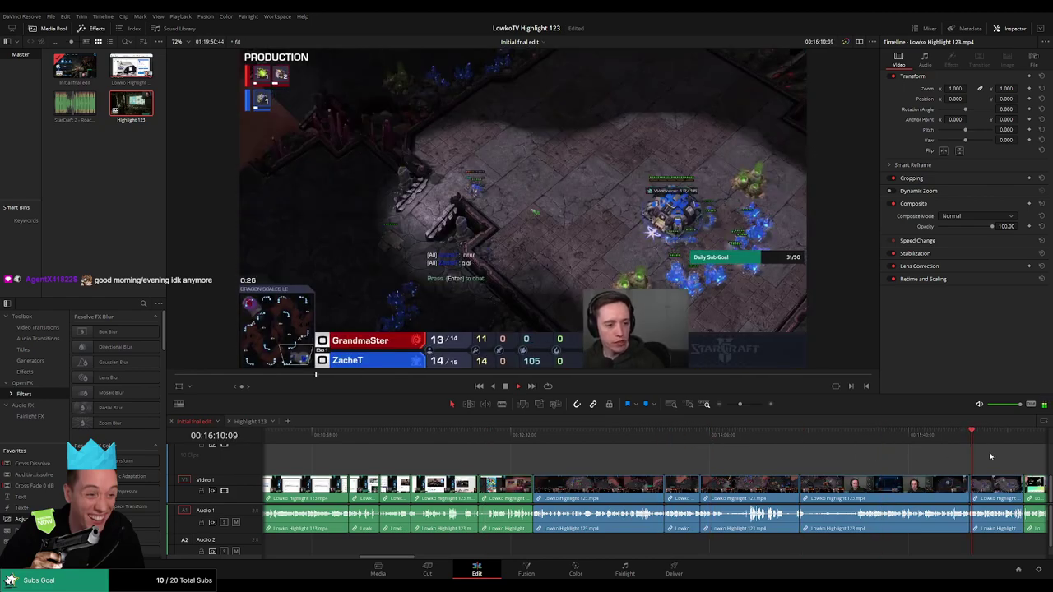
drag(1000, 439, 1028, 436)
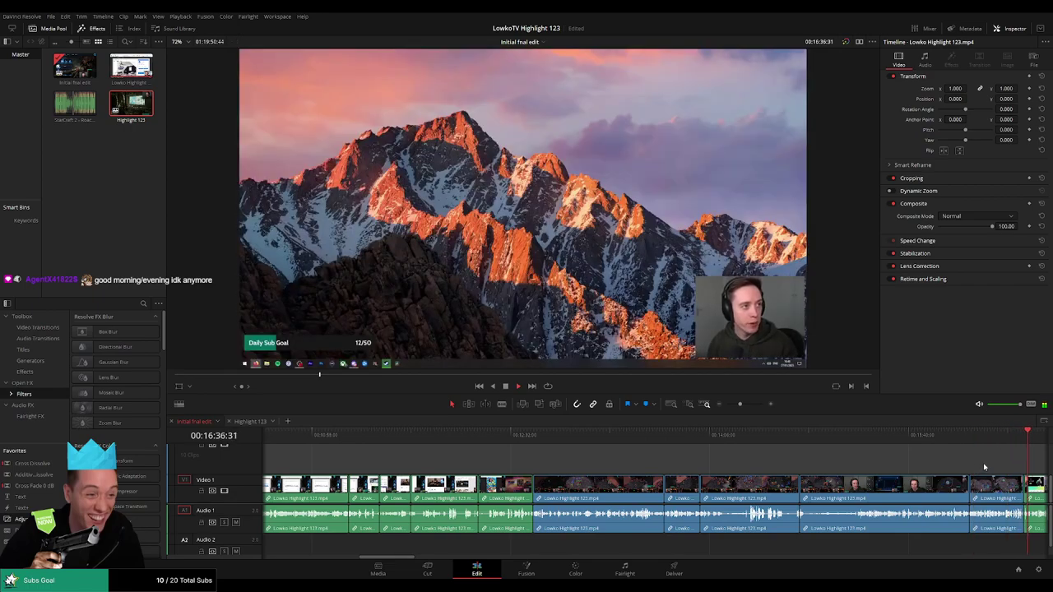
Select the clips from 00:11:45 to the end and paste them after the Highlight 123 clips.
drag(993, 466, 508, 504)
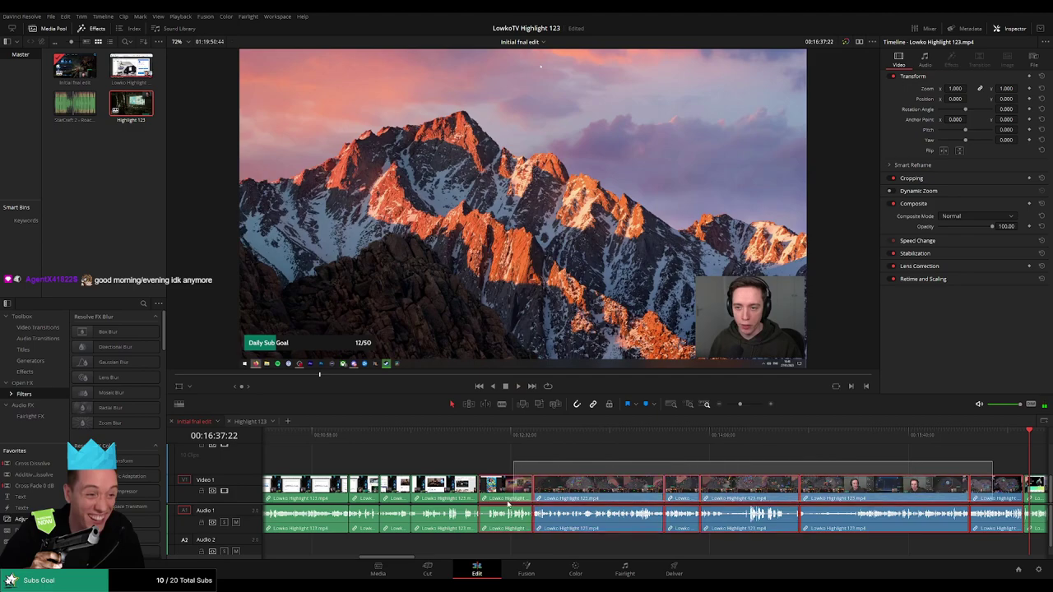
click(414, 435)
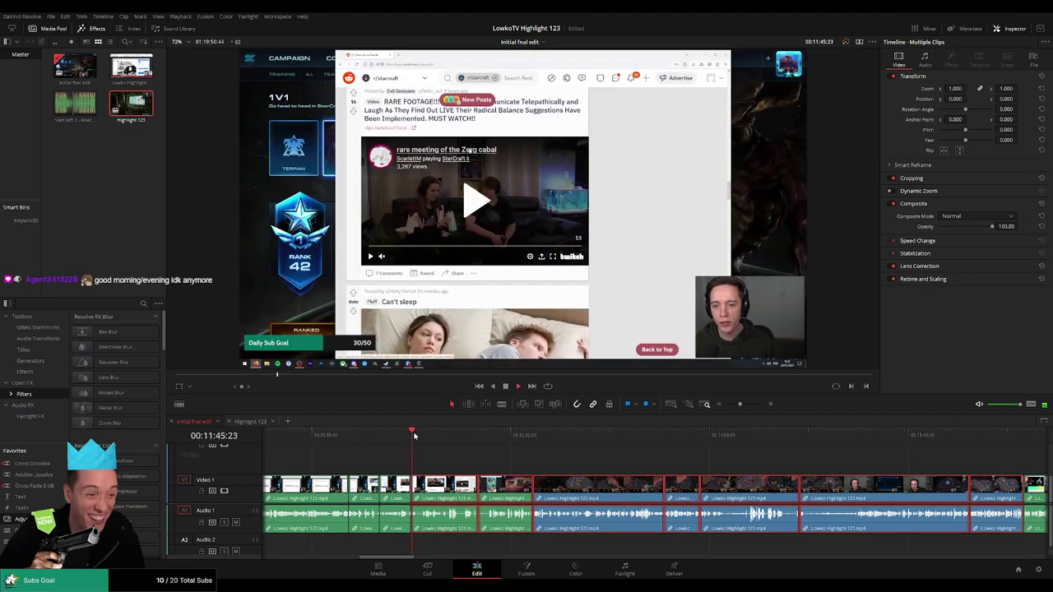
click(247, 421)
key(ctrl+v)
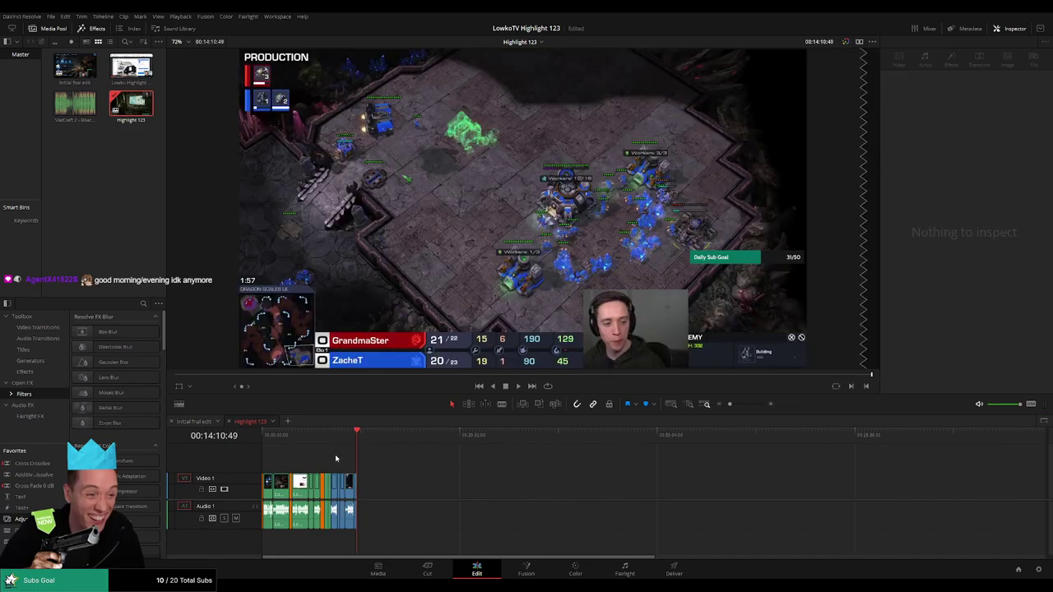
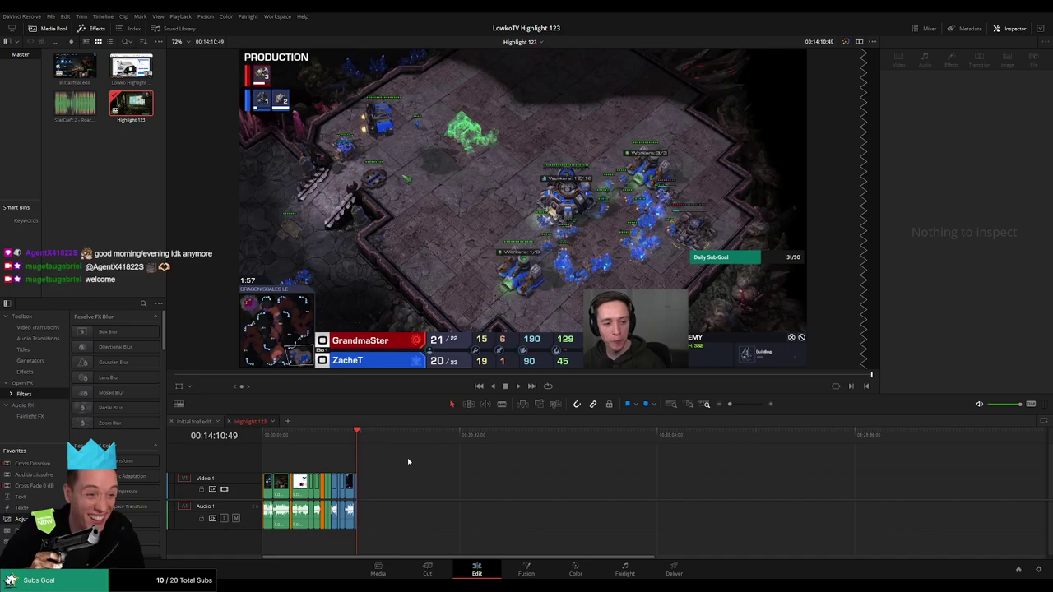
Switch to the Initial final edit timeline and skim the stream from about 18:00 to 22:52.
click(194, 422)
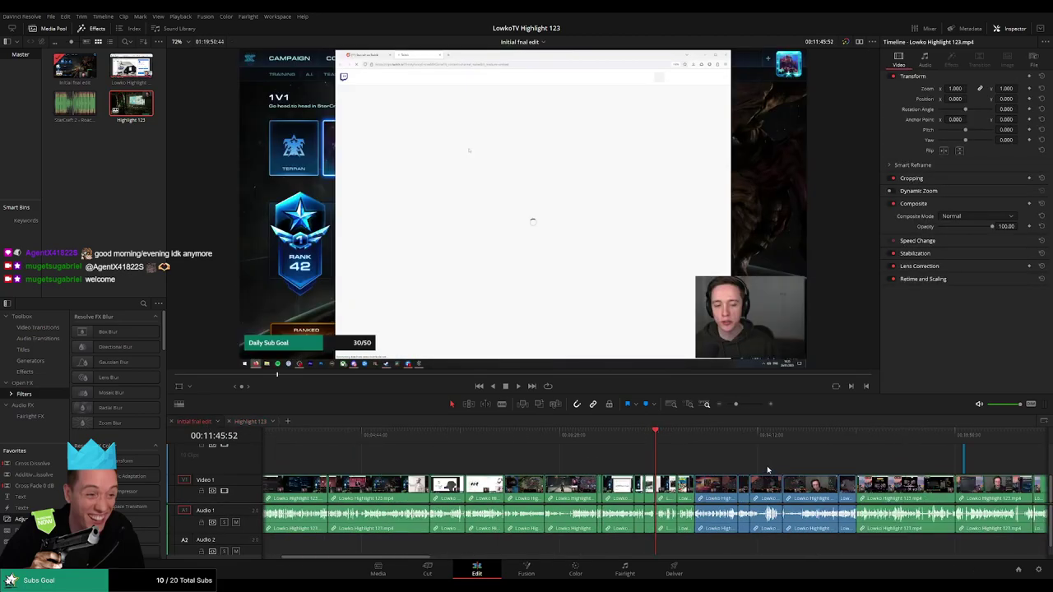
click(545, 438)
click(578, 437)
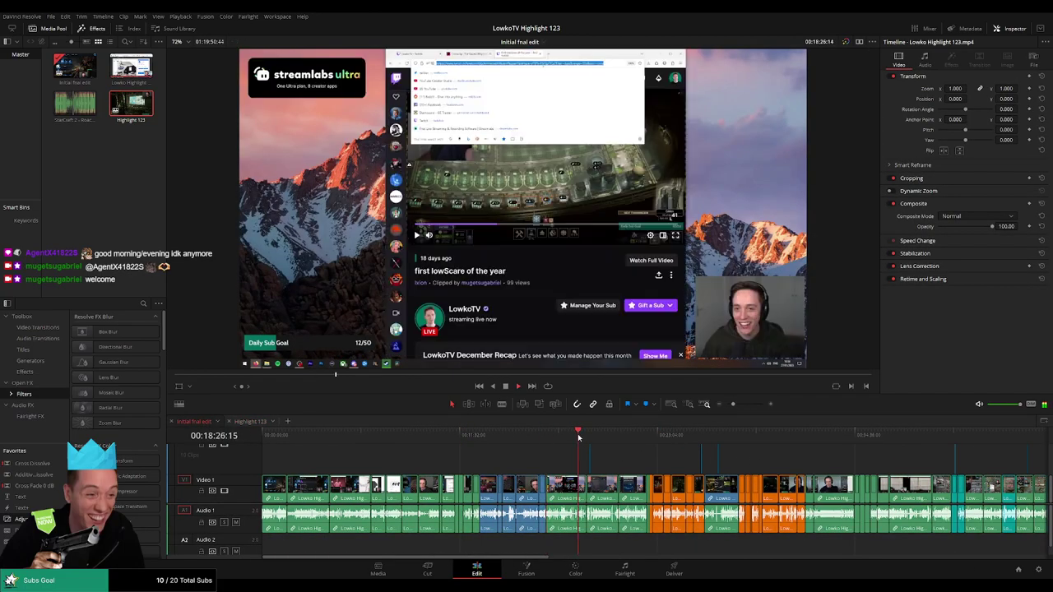
click(607, 436)
click(649, 436)
click(653, 436)
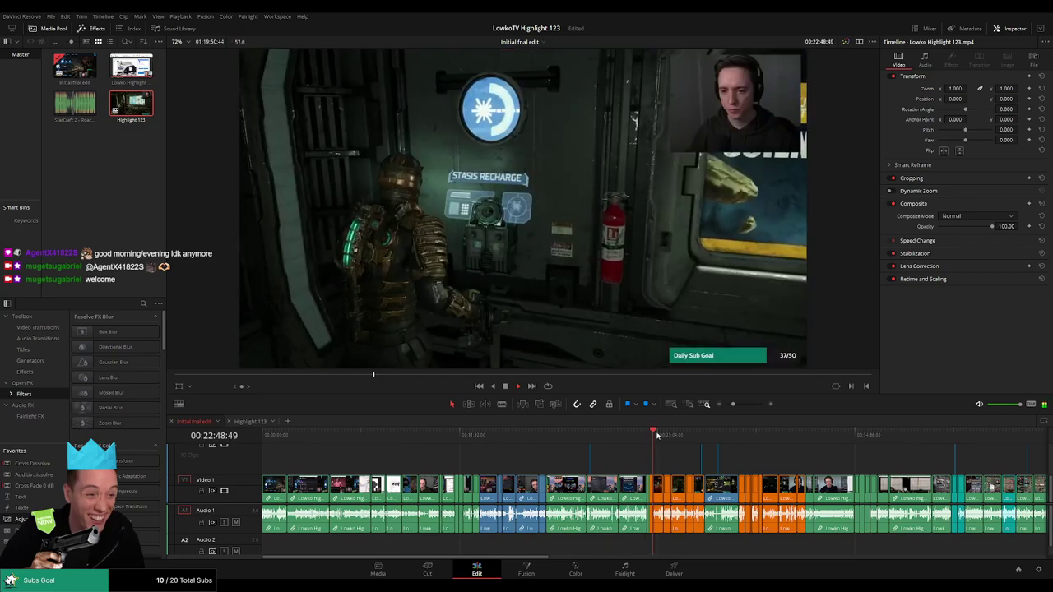
scroll(711, 458, up, 2)
scroll(646, 446, up, 2)
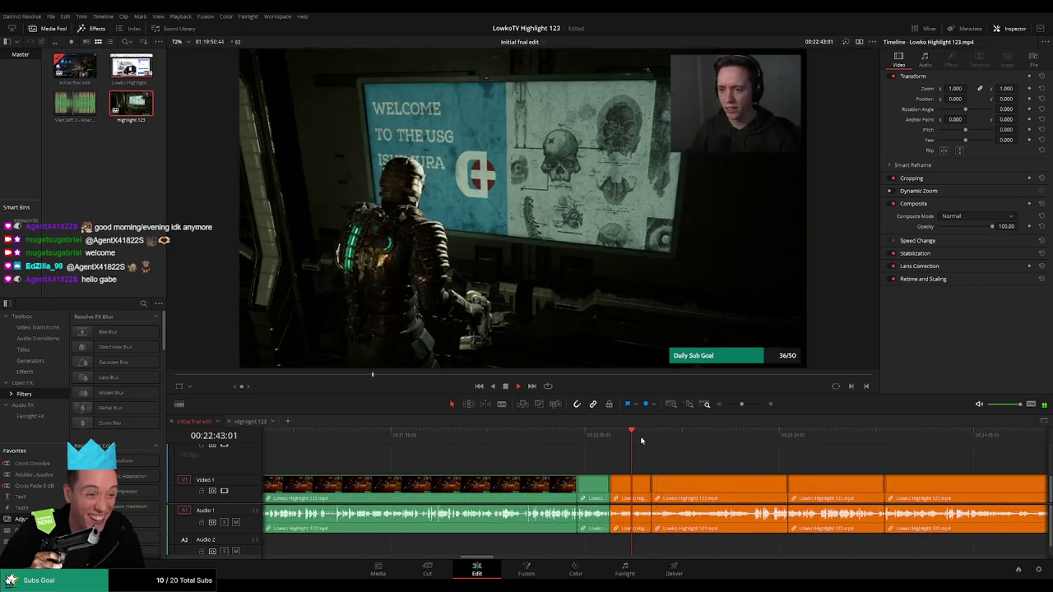
click(665, 436)
Skim forward through the stream from about 23:54 to 29:12.
click(783, 436)
scroll(587, 449, right, 5)
click(593, 437)
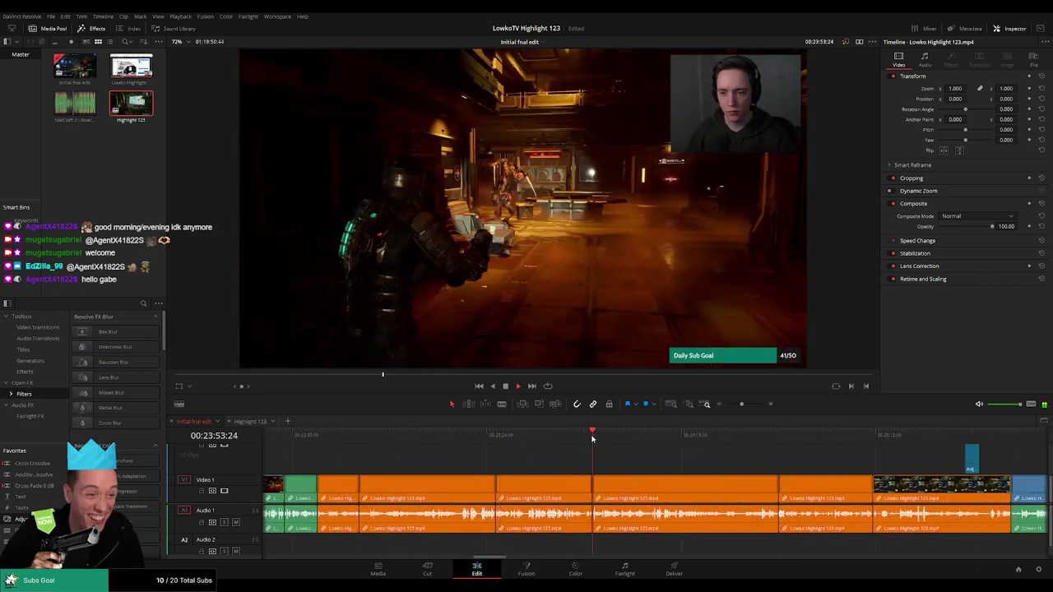
click(667, 436)
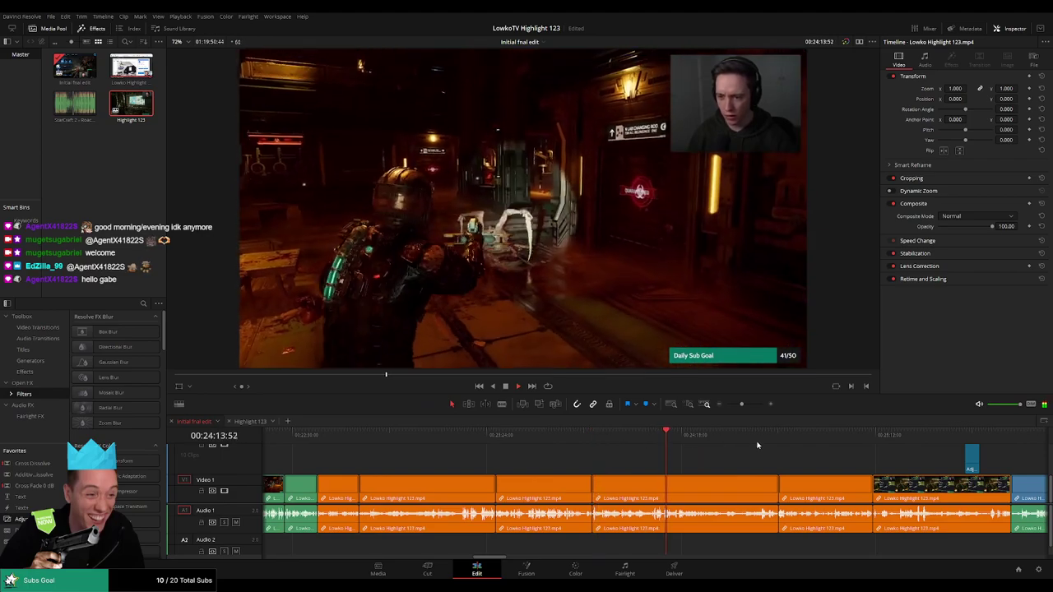
click(729, 443)
click(760, 445)
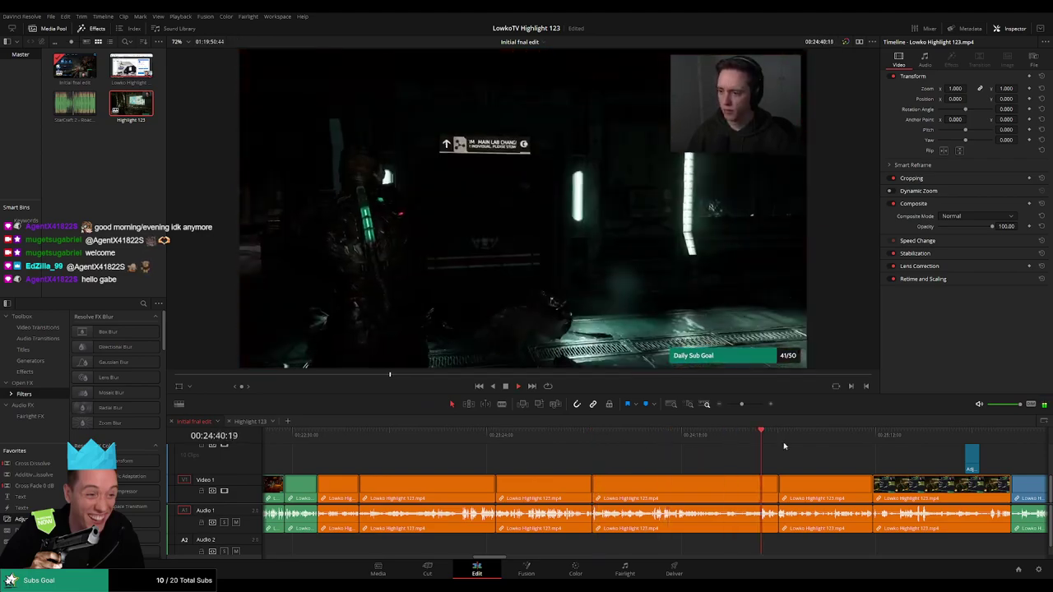
click(792, 445)
scroll(846, 460, right, 3)
click(752, 436)
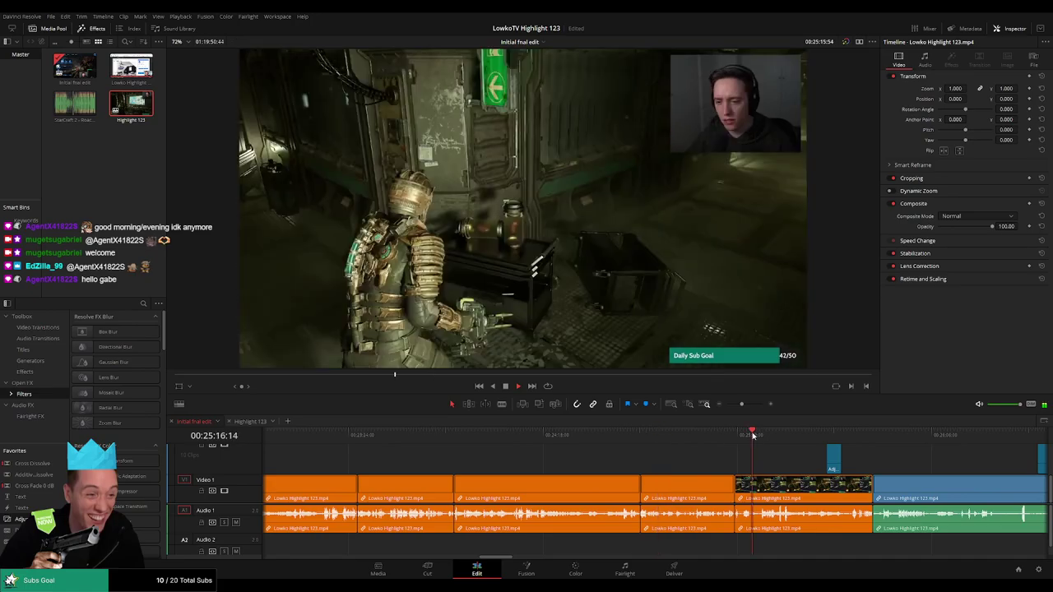
scroll(775, 461, right, 2)
click(941, 438)
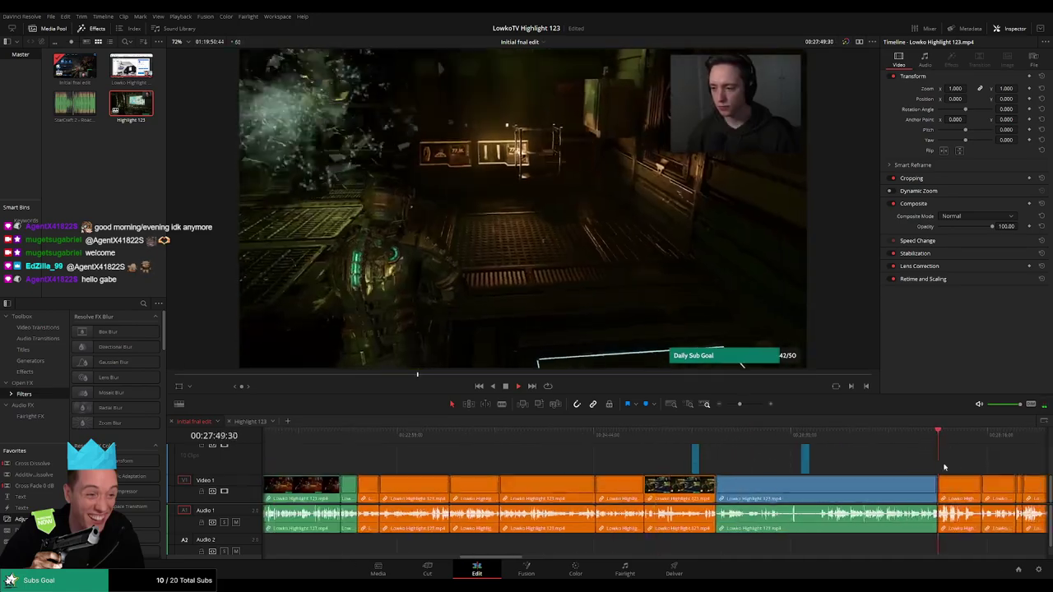
scroll(661, 442, right, 8)
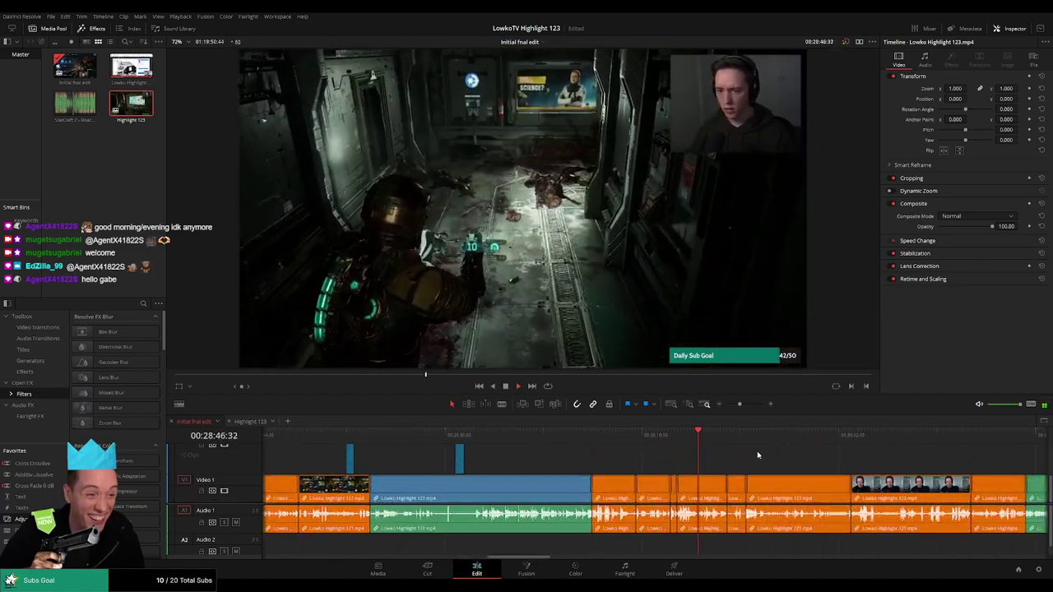
scroll(758, 455, right, 2)
click(611, 435)
click(640, 436)
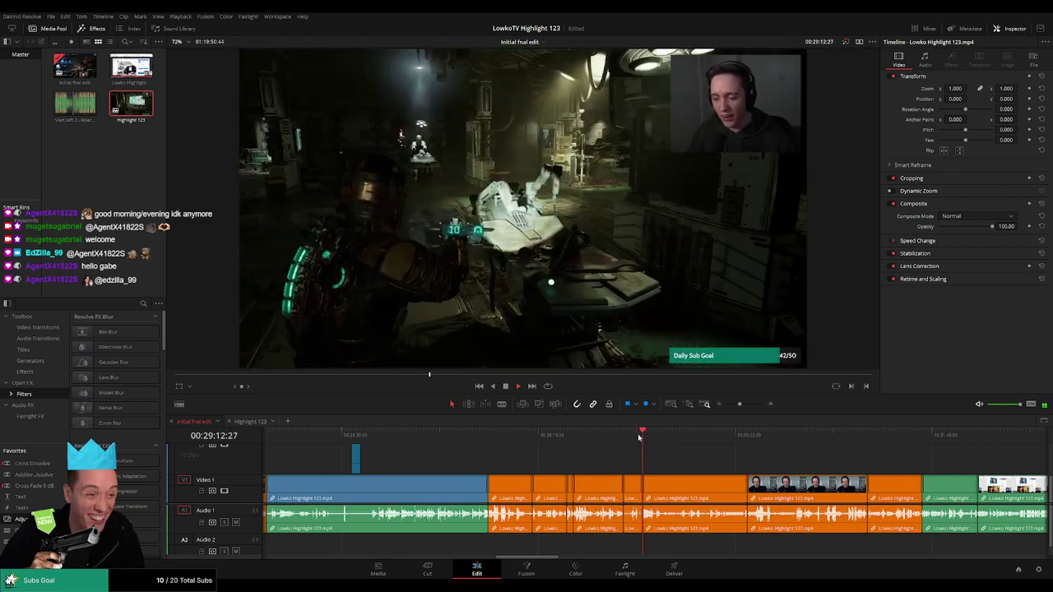
scroll(647, 449, right, 4)
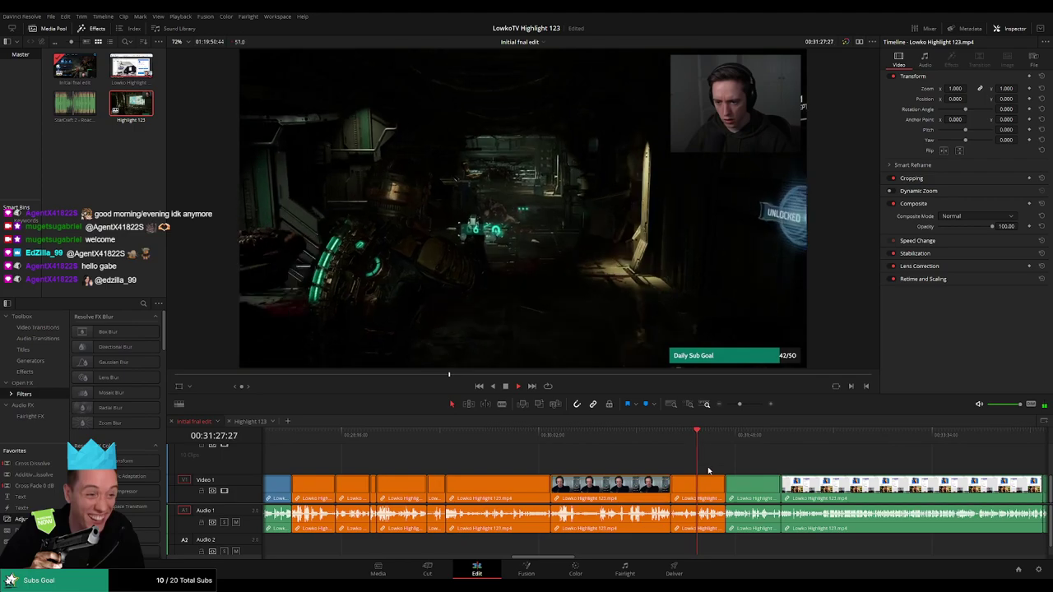
Play the footage from around 46 minutes and scrub ahead to about 1:05:55.
scroll(707, 471, down, 2)
scroll(660, 450, down, 2)
click(526, 440)
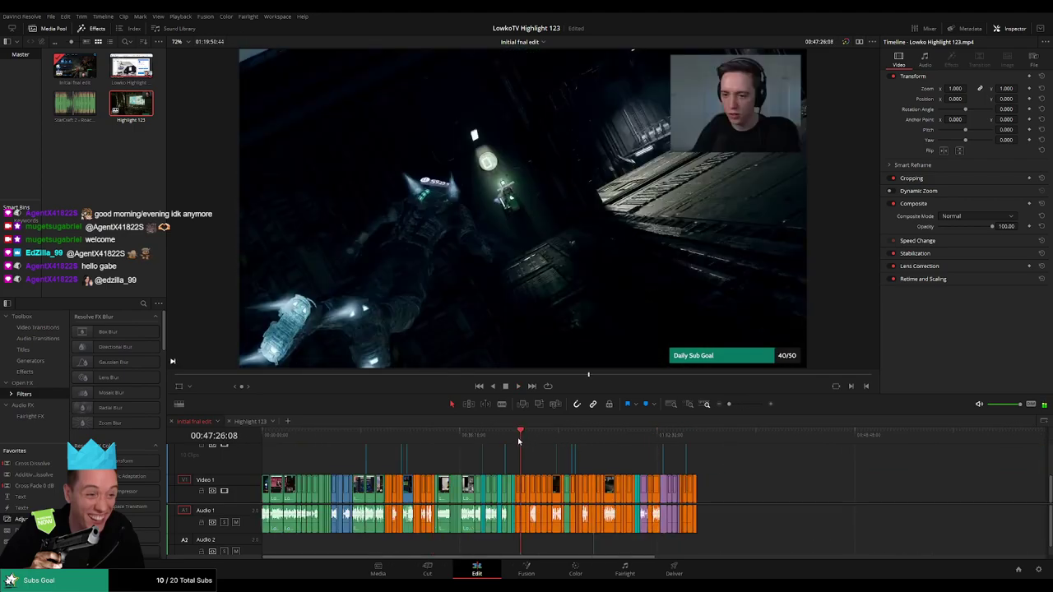
scroll(684, 439, up, 3)
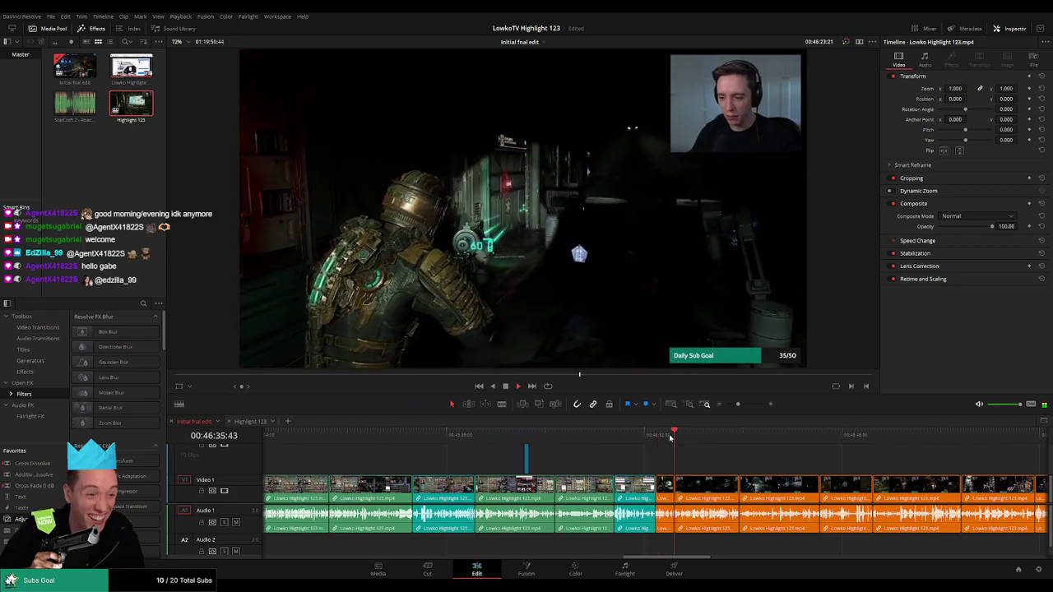
key(space)
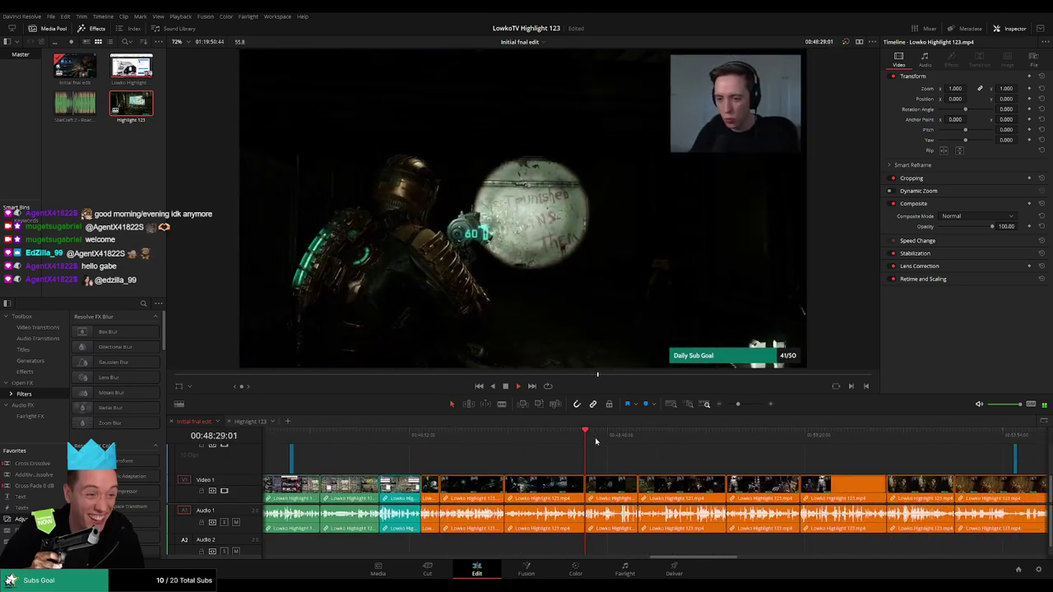
drag(596, 442, 717, 459)
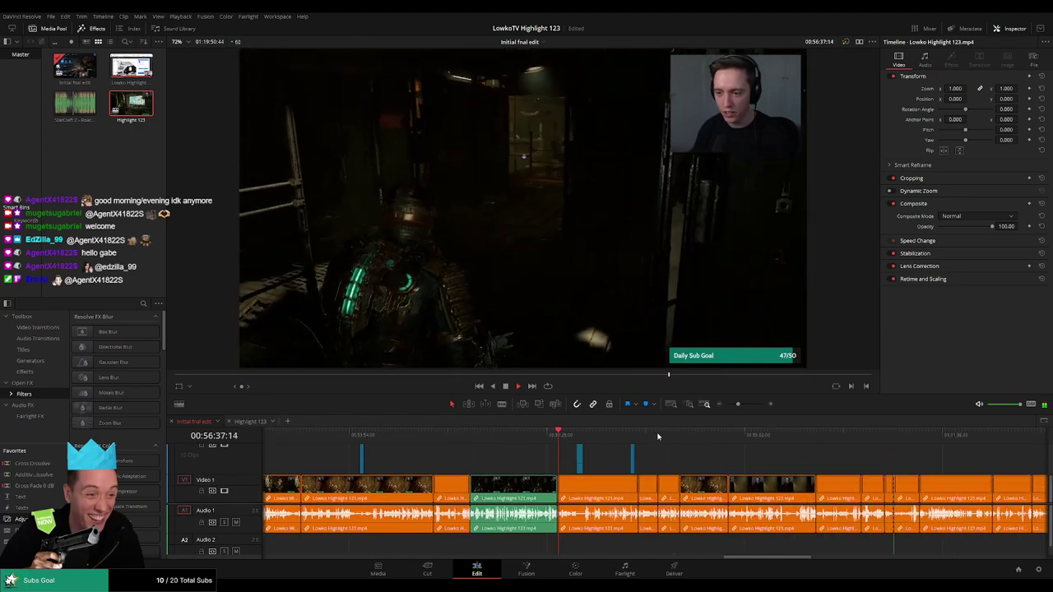
click(657, 436)
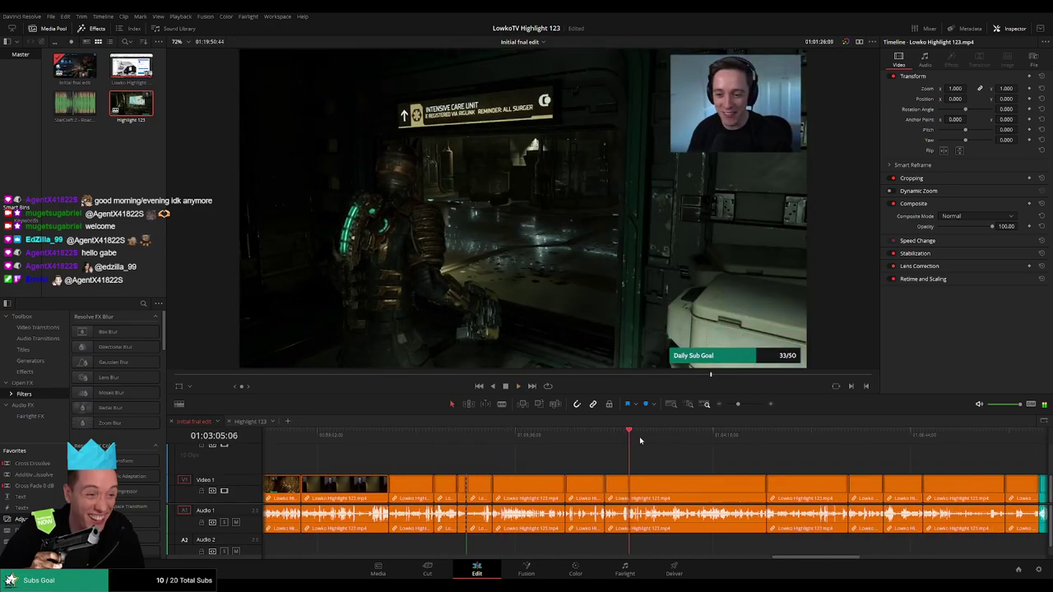
drag(640, 441, 845, 443)
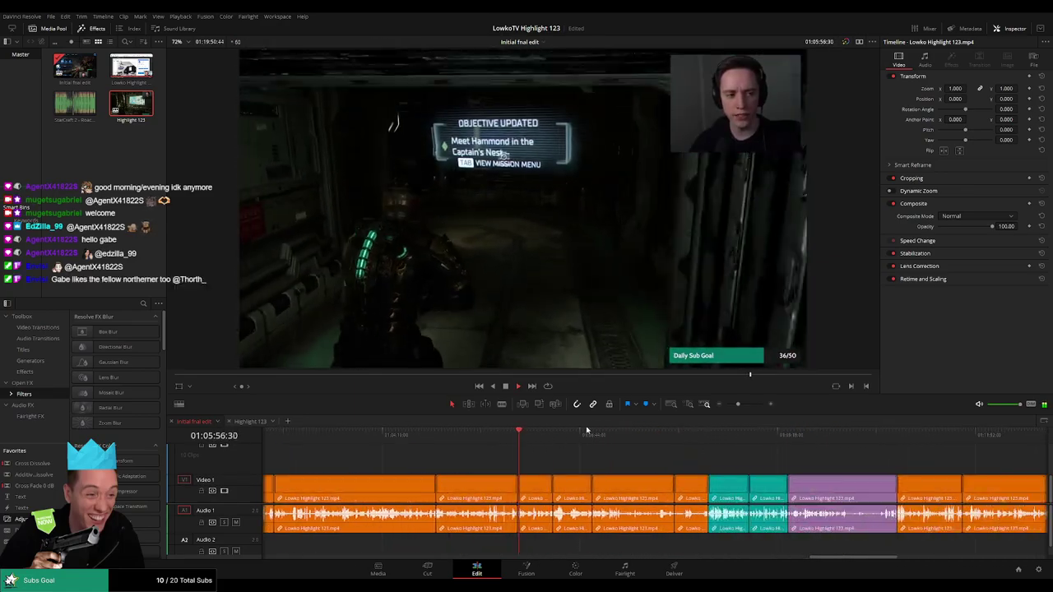
Skim the stream from about 1:07:28 to 1:12:31 for highlight moments.
click(582, 437)
click(637, 437)
click(682, 437)
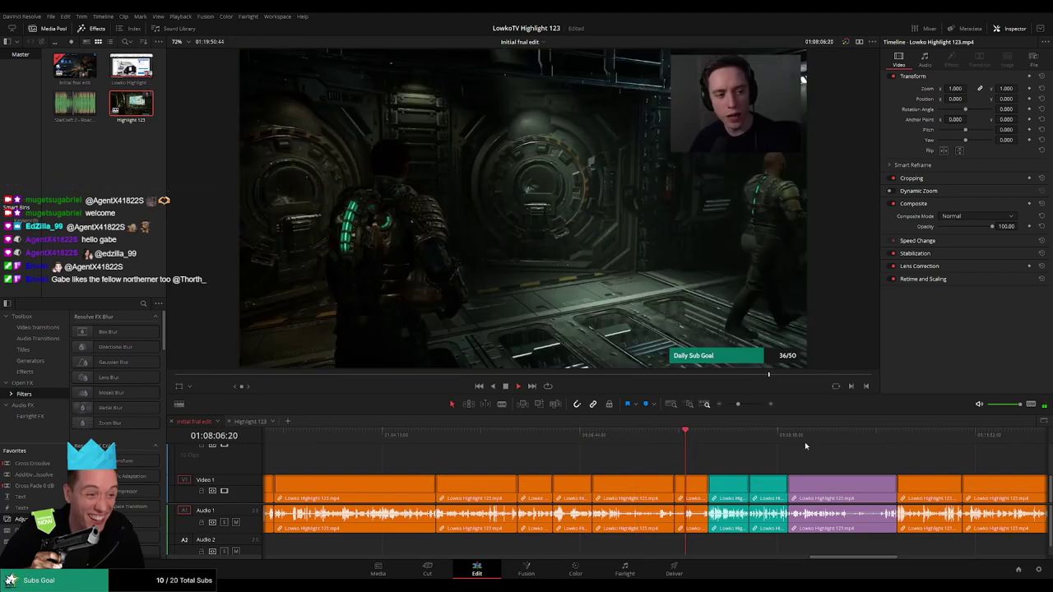
click(896, 437)
scroll(658, 461, right, 5)
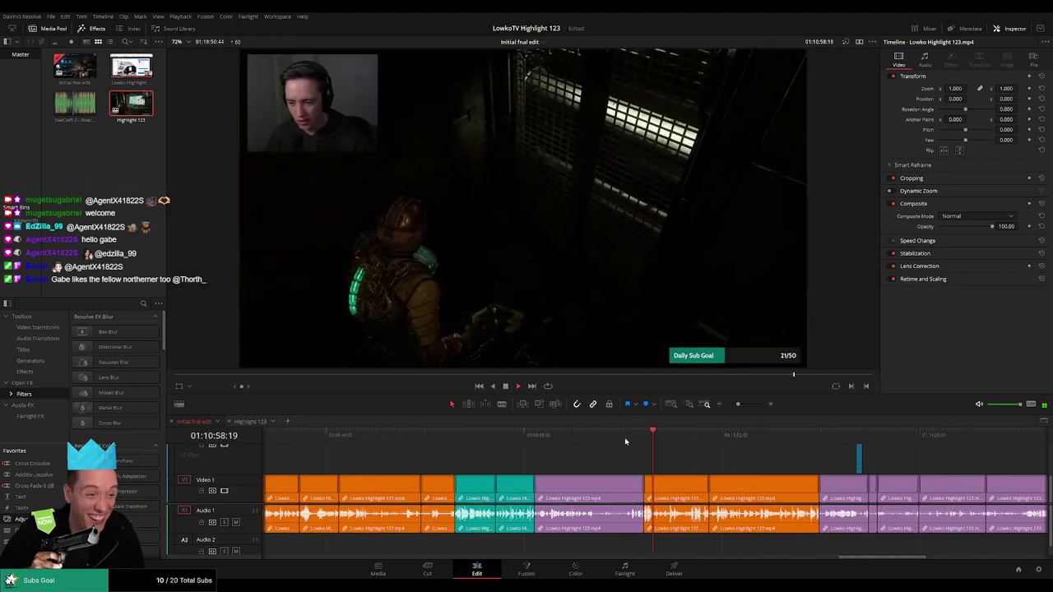
click(547, 437)
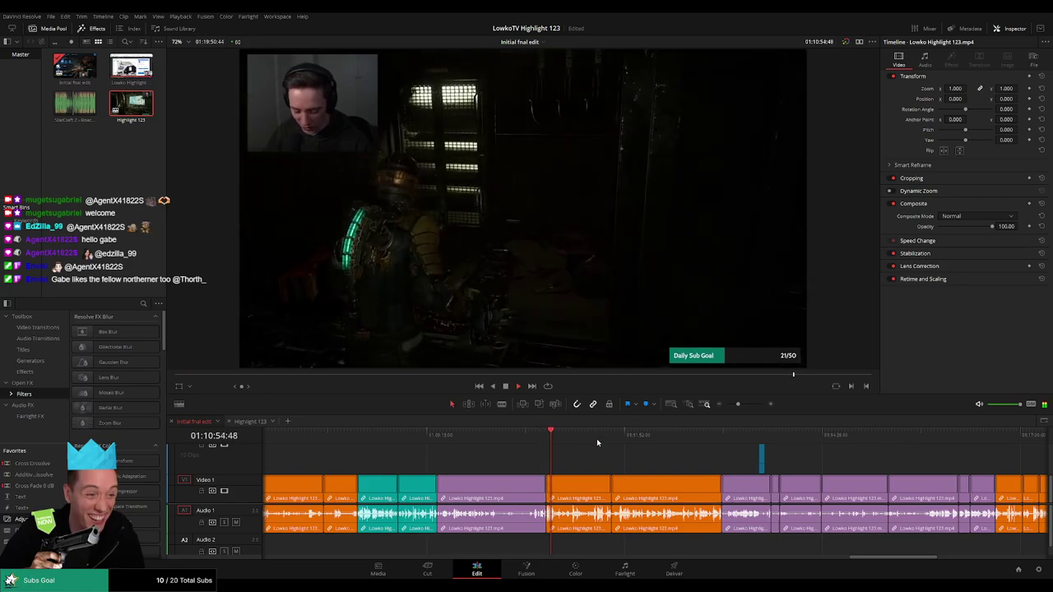
scroll(786, 455, up, 2)
scroll(618, 460, right, 3)
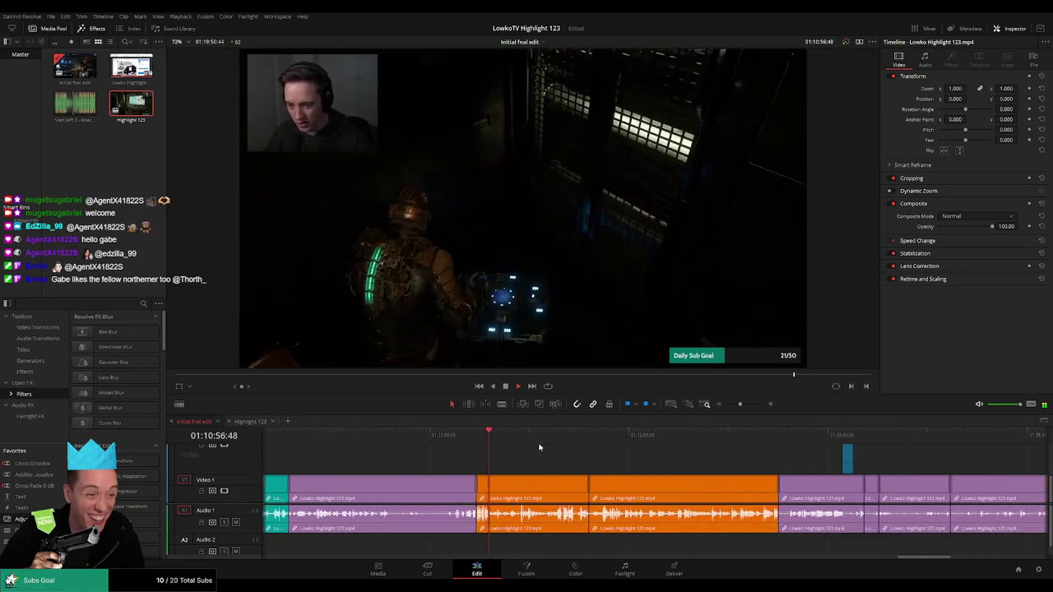
click(530, 442)
click(603, 442)
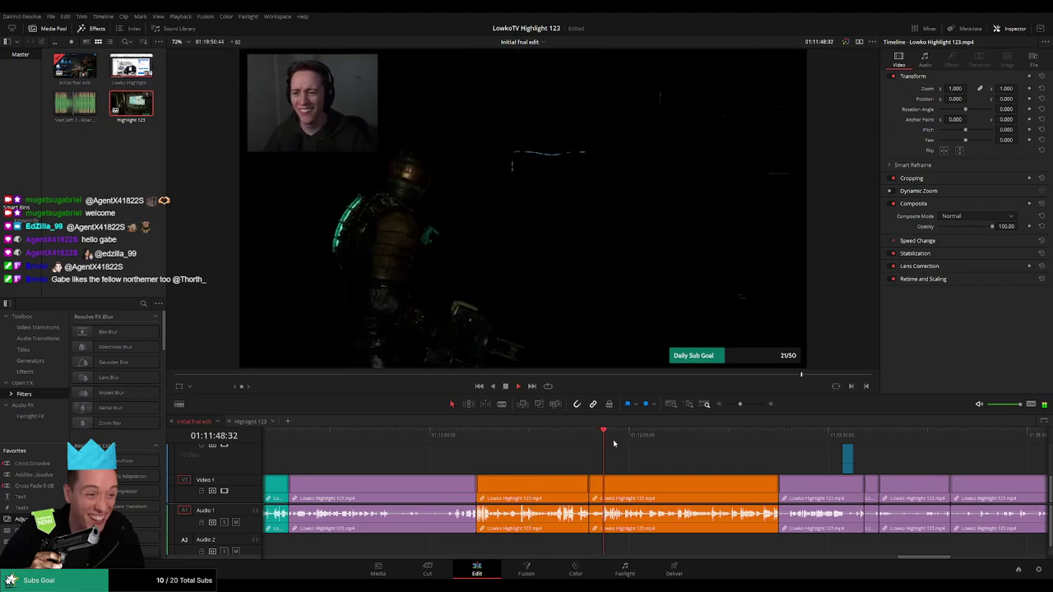
click(699, 445)
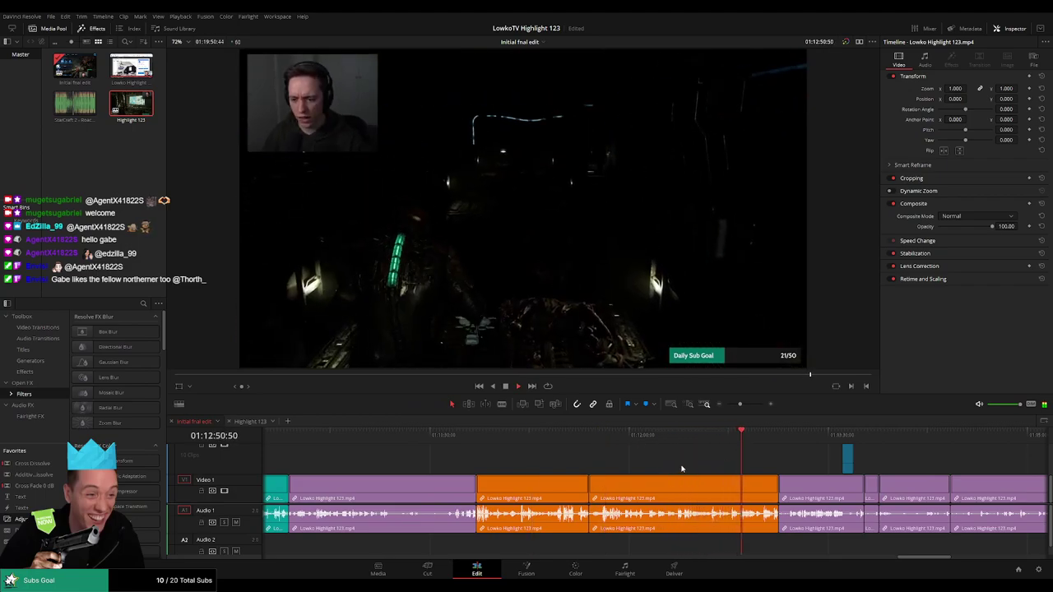
Copy the selected clip run onto the end of Highlight 123 and return to Initial final edit.
drag(681, 469, 558, 491)
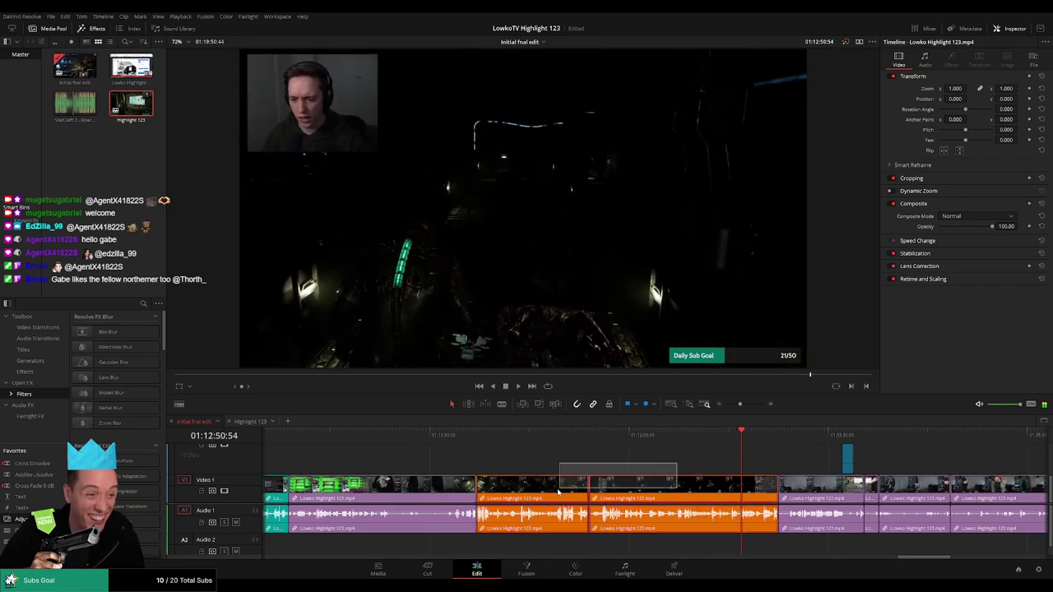
click(255, 423)
key(ctrl+v)
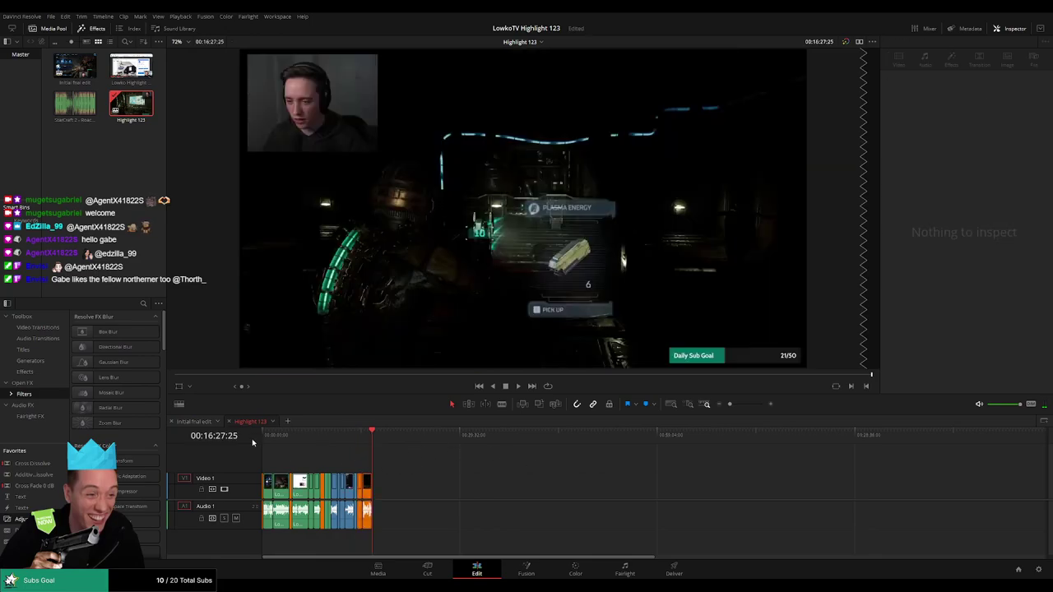
click(196, 422)
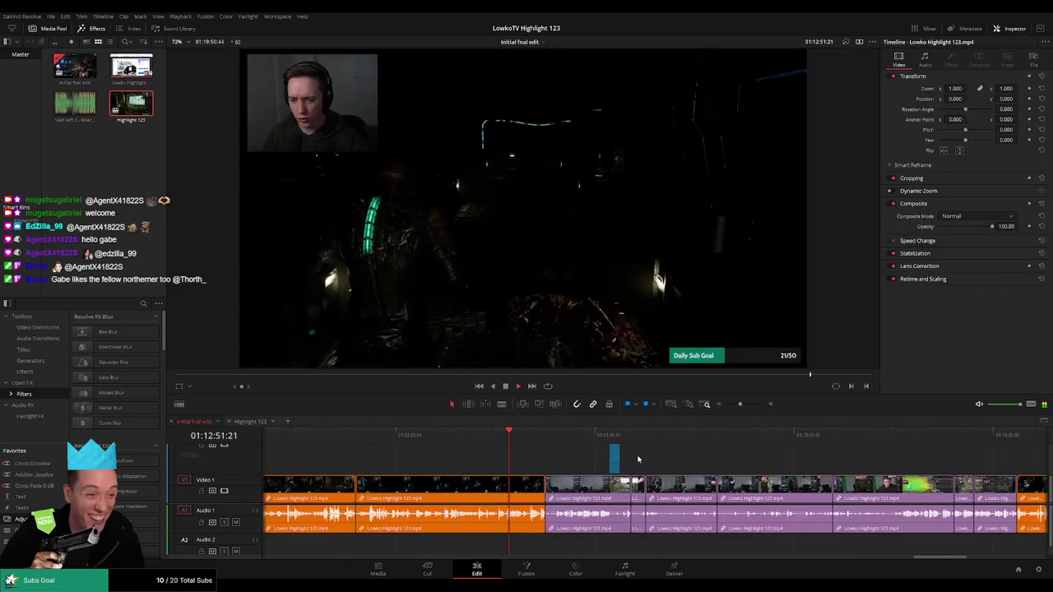
Scrub through the footage near 1:17 and jump back to an earlier moment.
scroll(637, 459, left, 3)
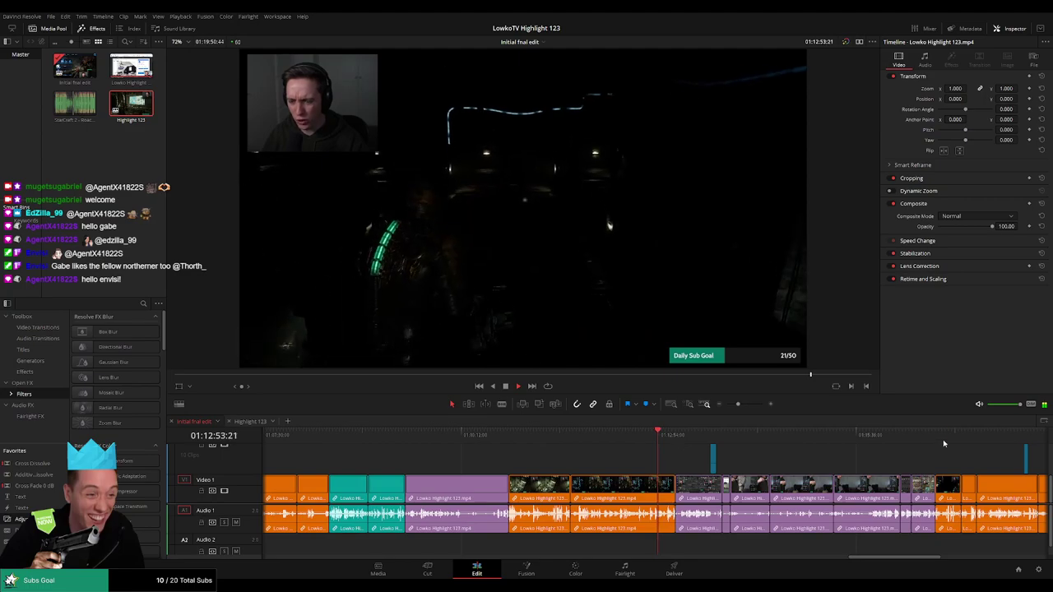
scroll(613, 442, right, 3)
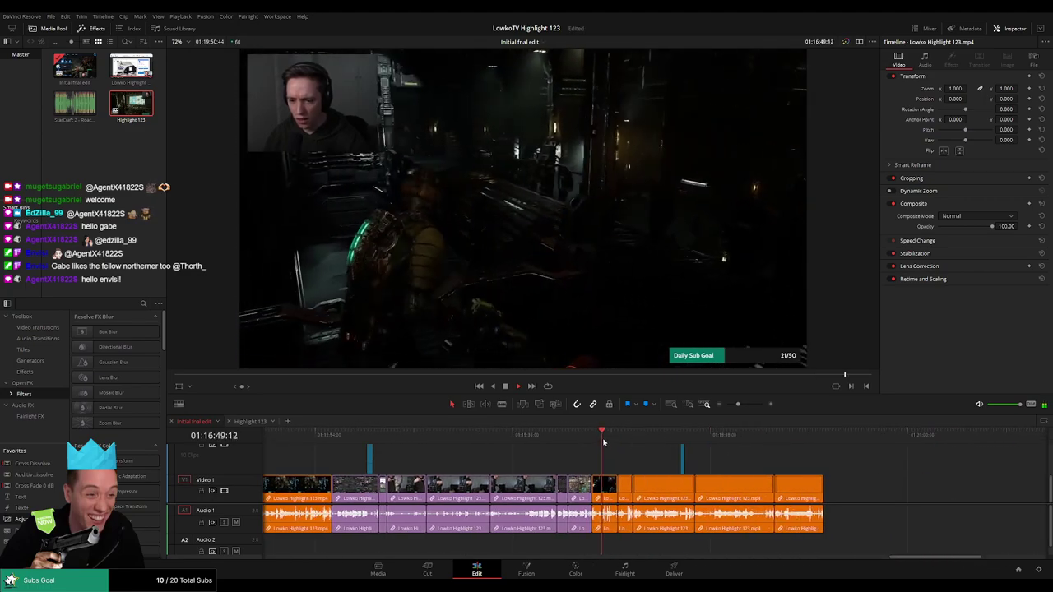
drag(613, 442, 737, 436)
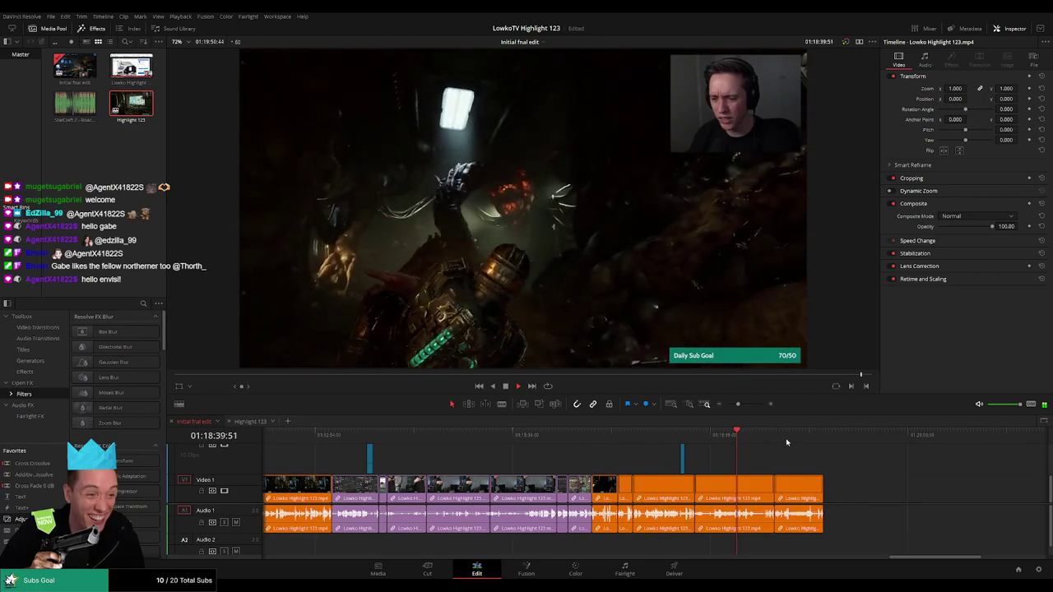
click(631, 436)
scroll(628, 461, up, 2)
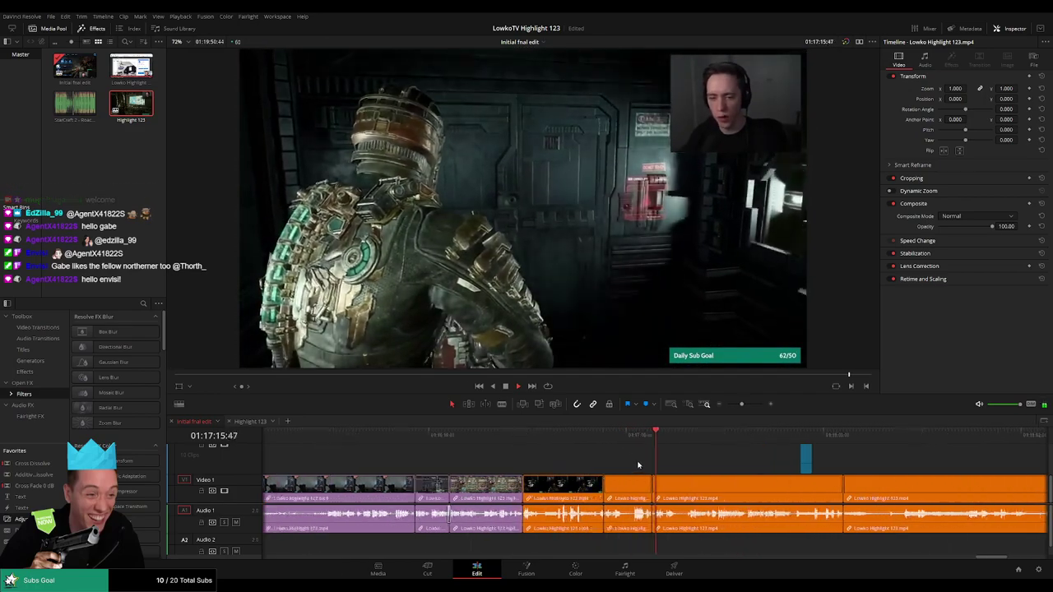
Paste the next run of orange clips onto Highlight 123, check its end, and return.
drag(629, 465, 560, 490)
click(250, 422)
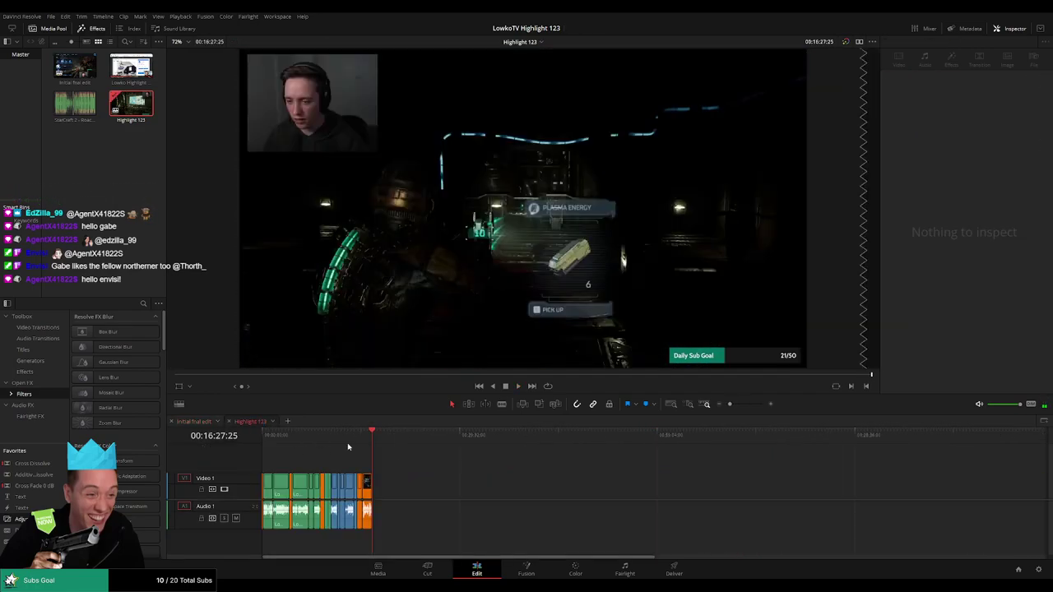
key(ctrl+v)
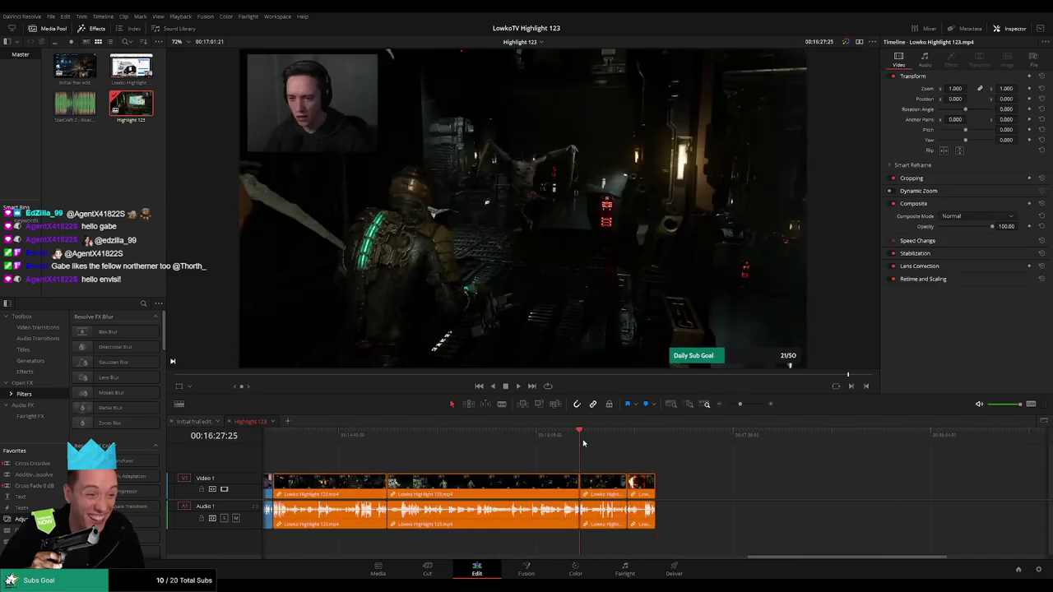
click(679, 444)
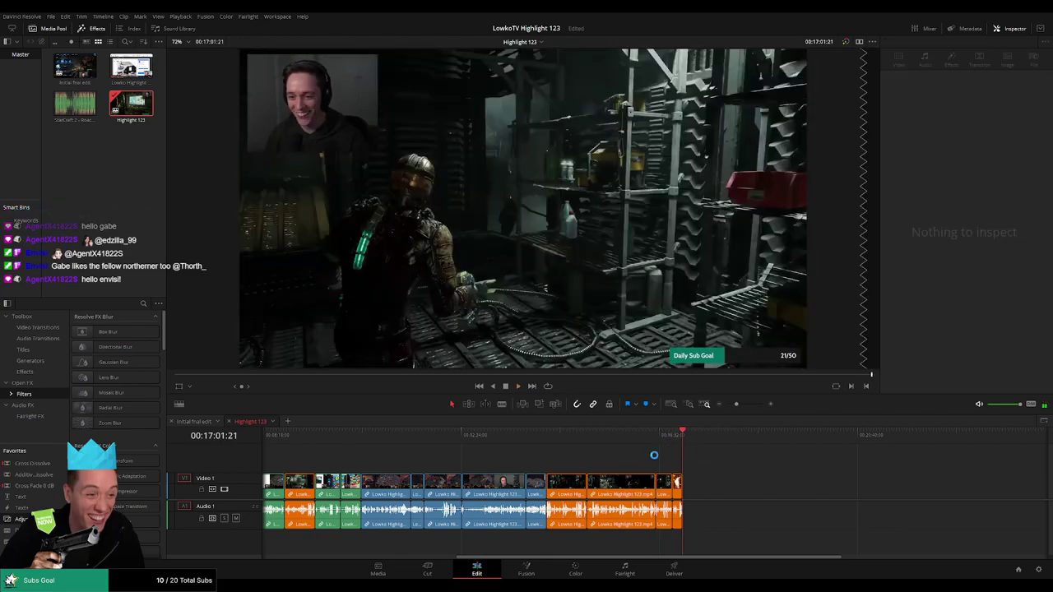
click(195, 422)
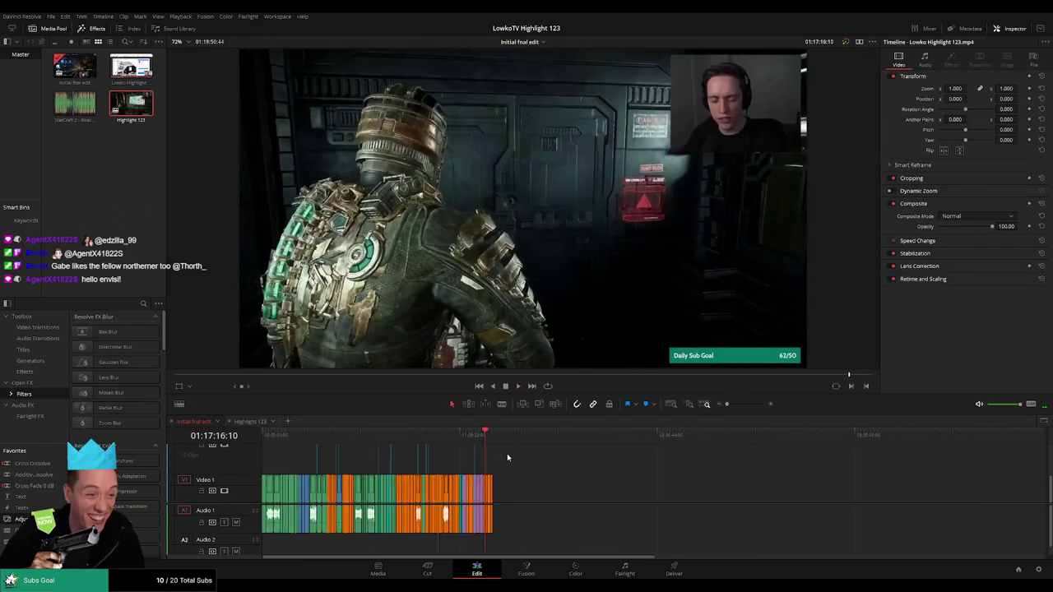
Play the stream from a later point, skip ahead through scenes, and deselect all clips.
click(329, 445)
key(space)
key(ctrl+equal)
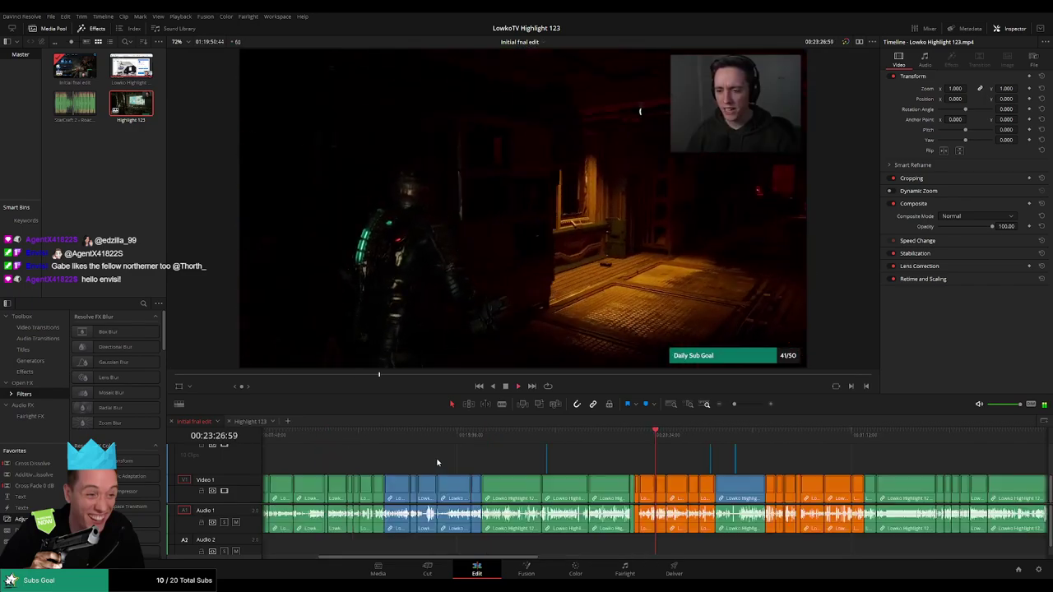
click(771, 447)
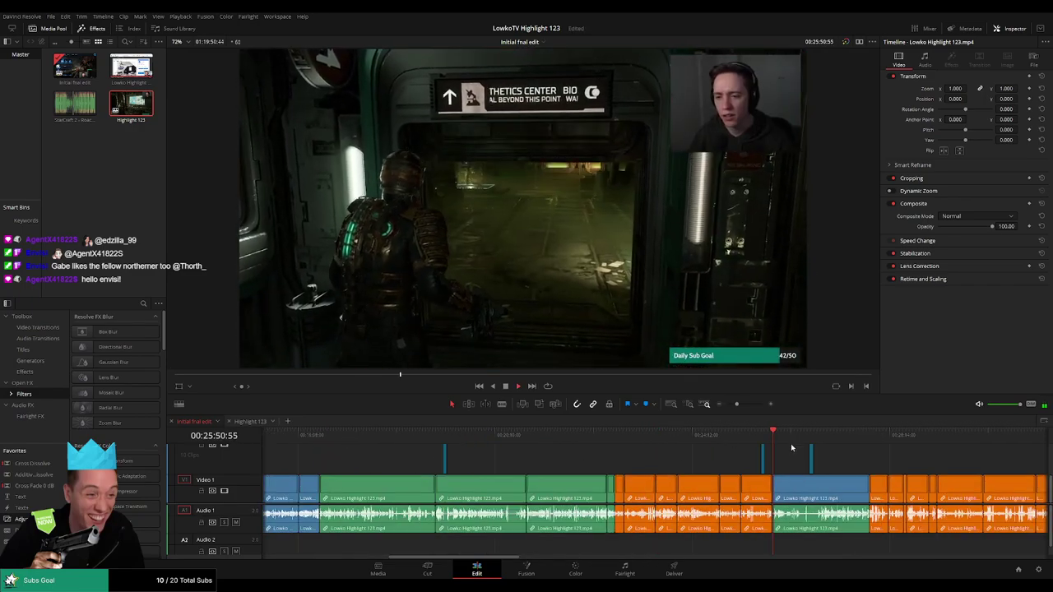
click(796, 442)
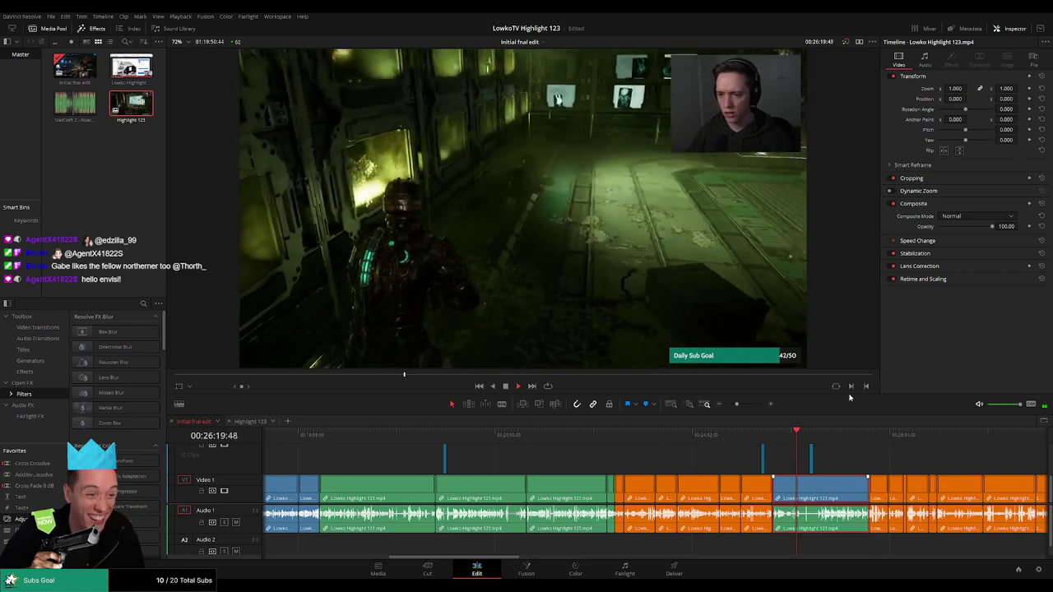
key(ctrl+shift+a)
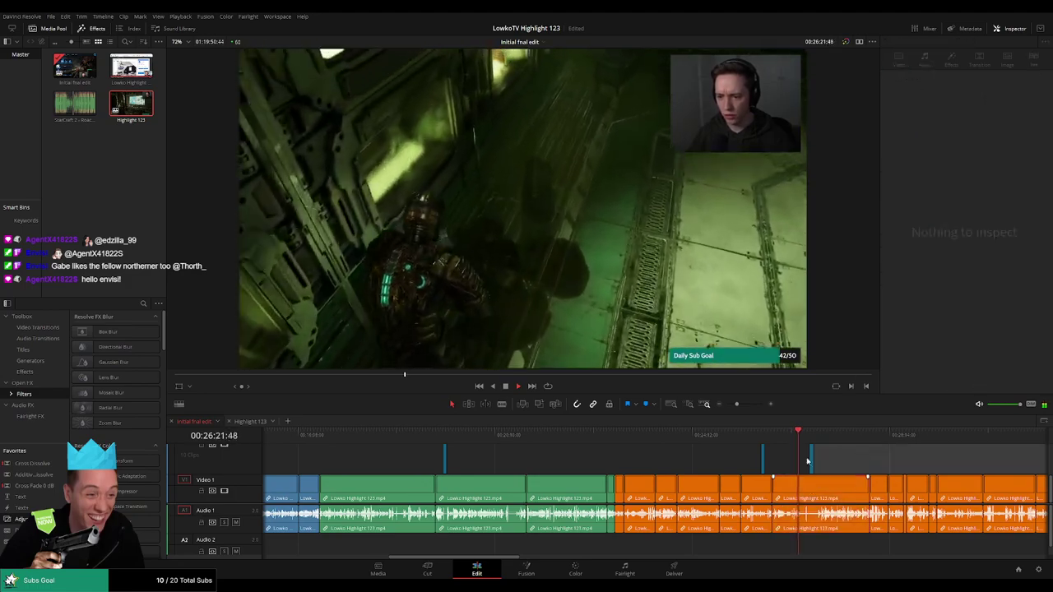
Jump back through earlier scenes to footage around 15 minutes into the stream.
click(565, 435)
click(446, 436)
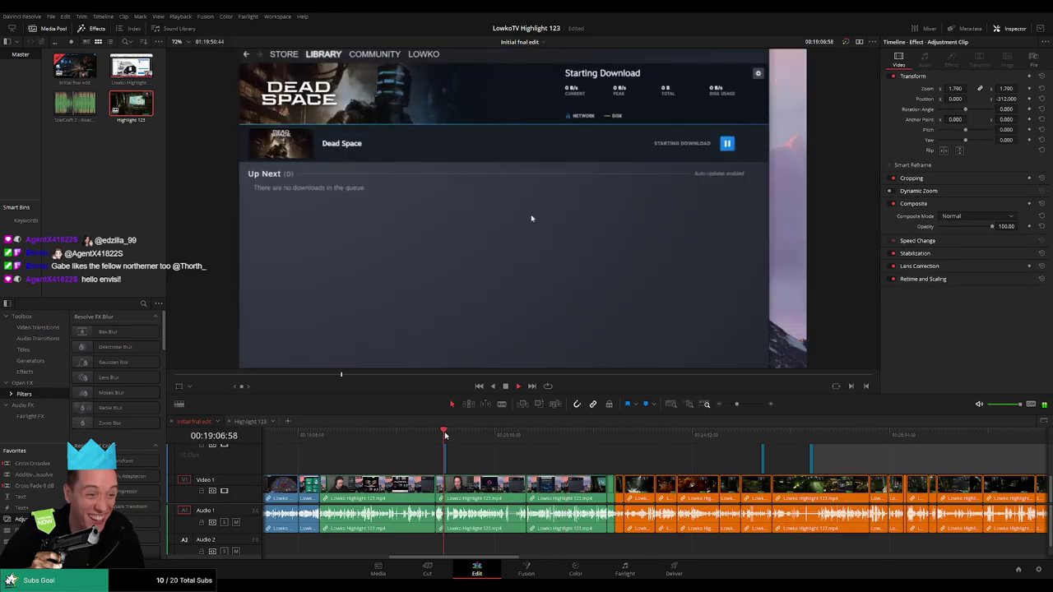
click(379, 438)
click(323, 437)
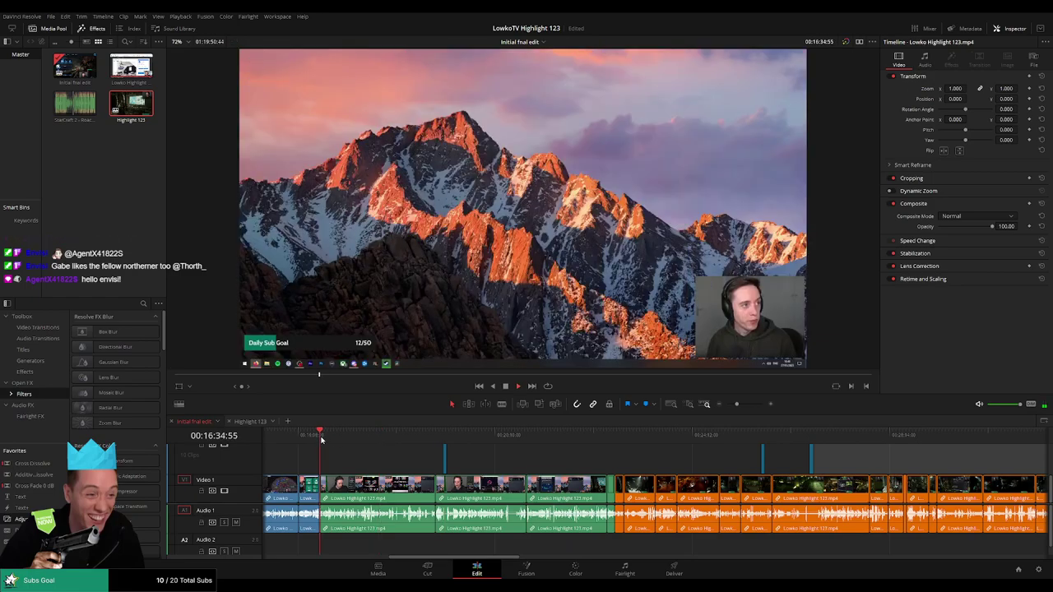
scroll(411, 461, left, 5)
click(485, 441)
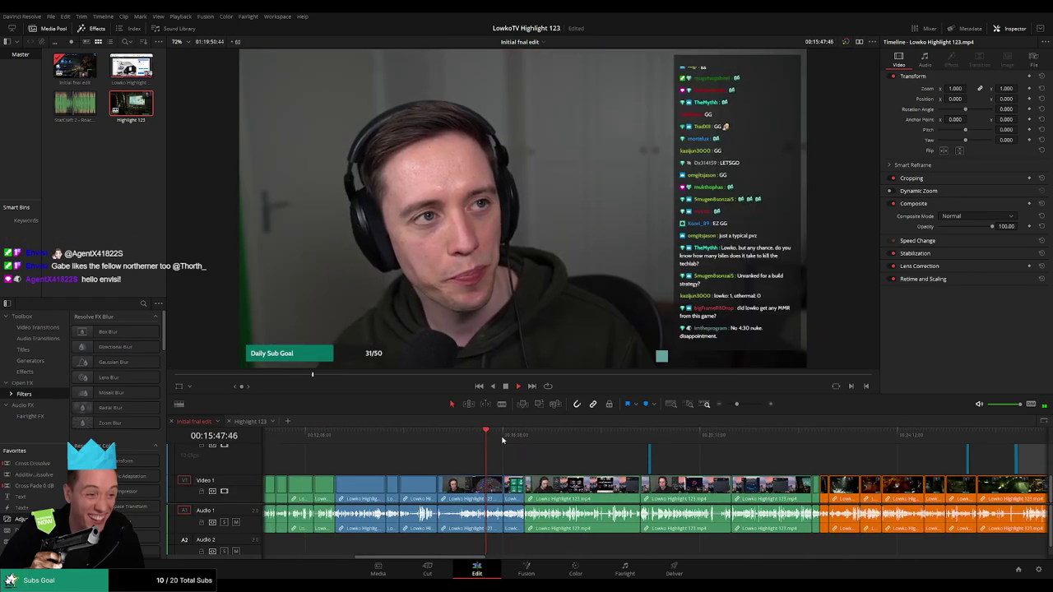
click(525, 438)
click(578, 440)
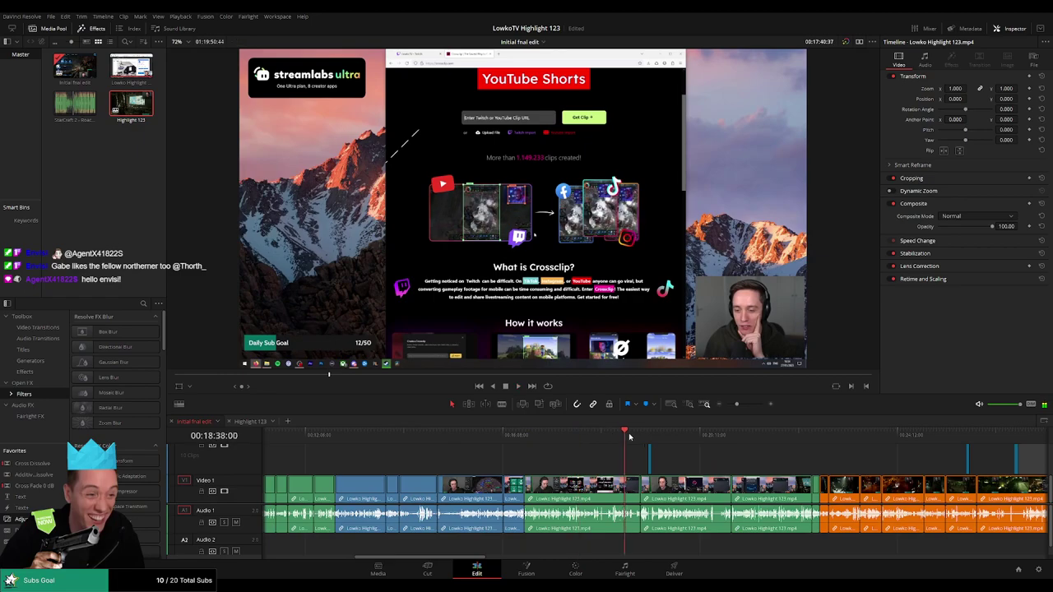
click(664, 437)
click(687, 437)
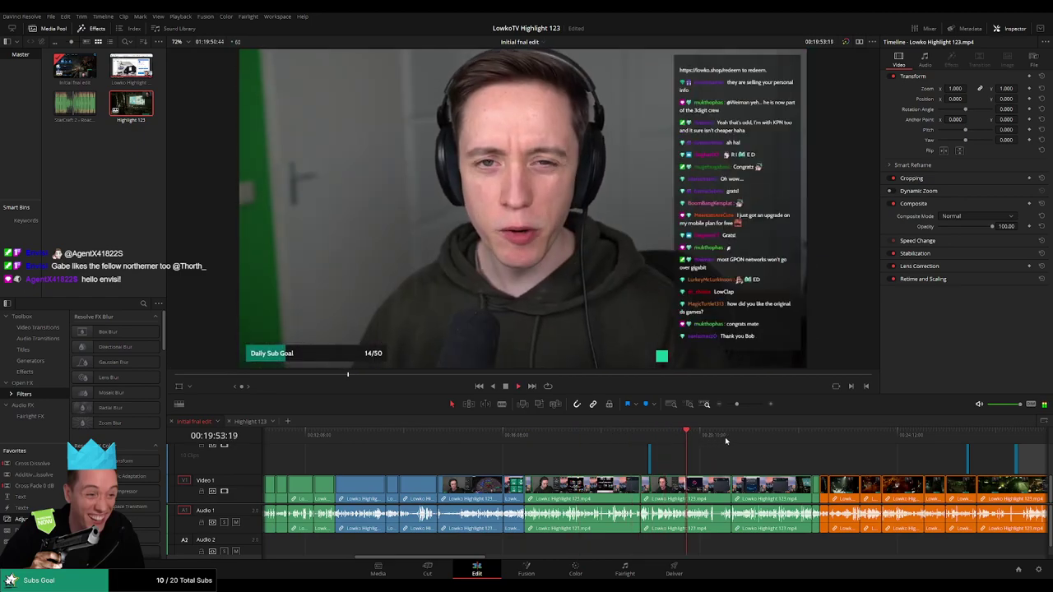
click(716, 437)
click(722, 437)
scroll(717, 467, right, 3)
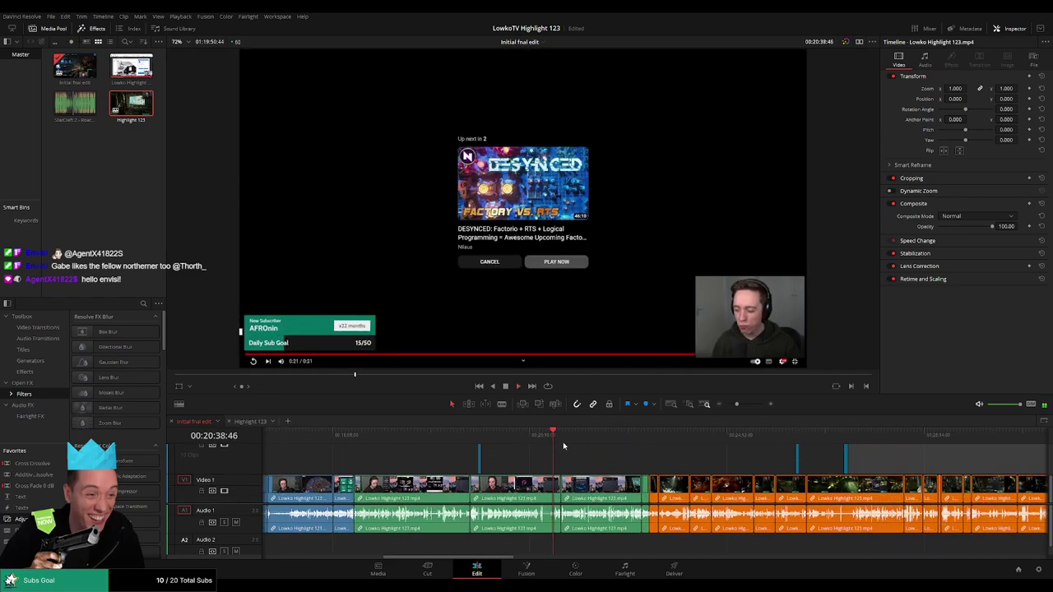
click(562, 438)
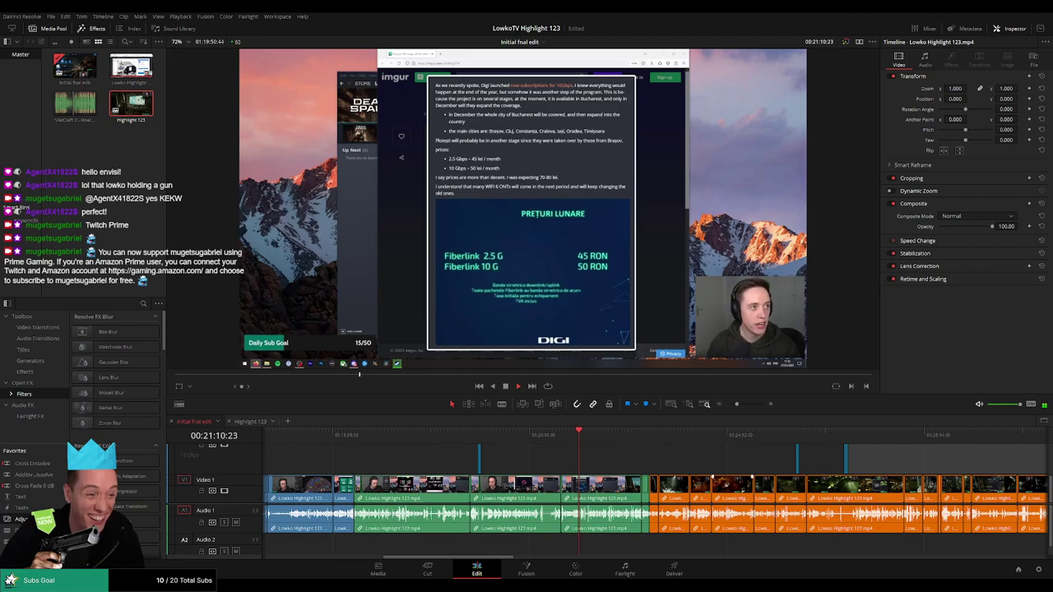
click(649, 435)
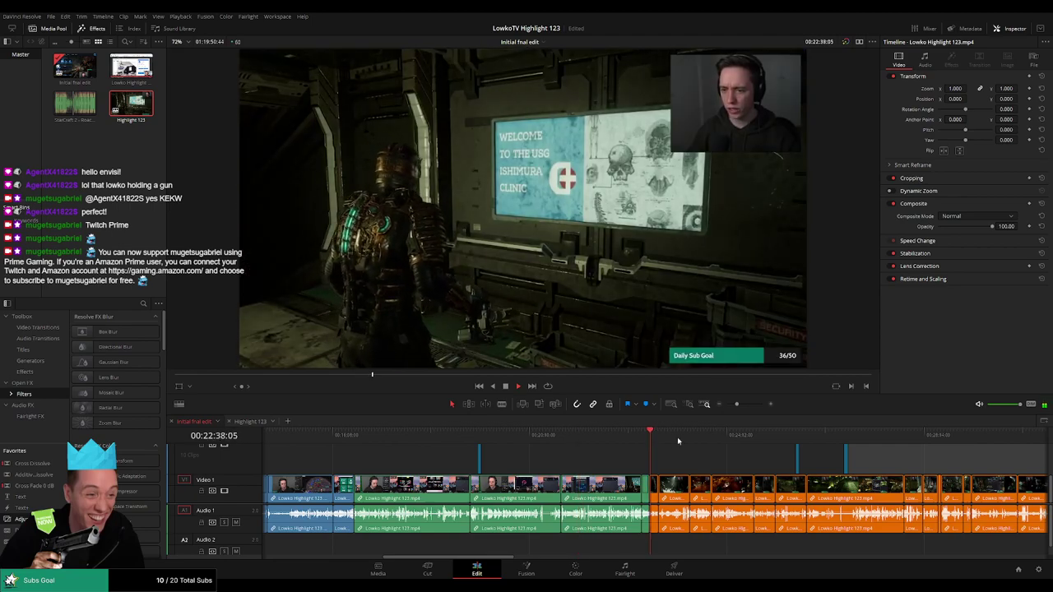
click(677, 437)
click(697, 434)
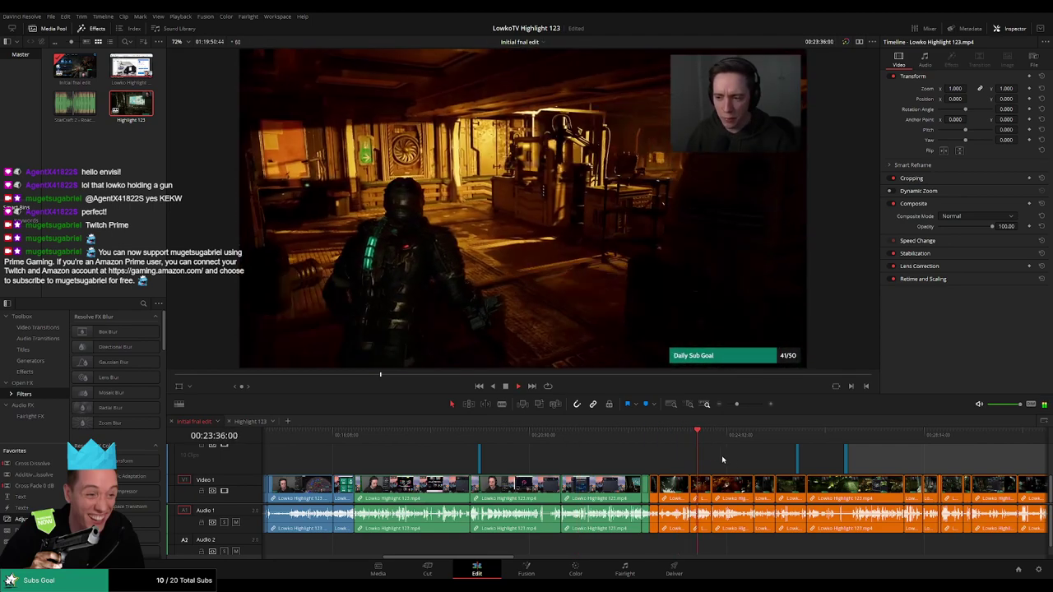
scroll(598, 458, right, 3)
scroll(598, 458, up, 2)
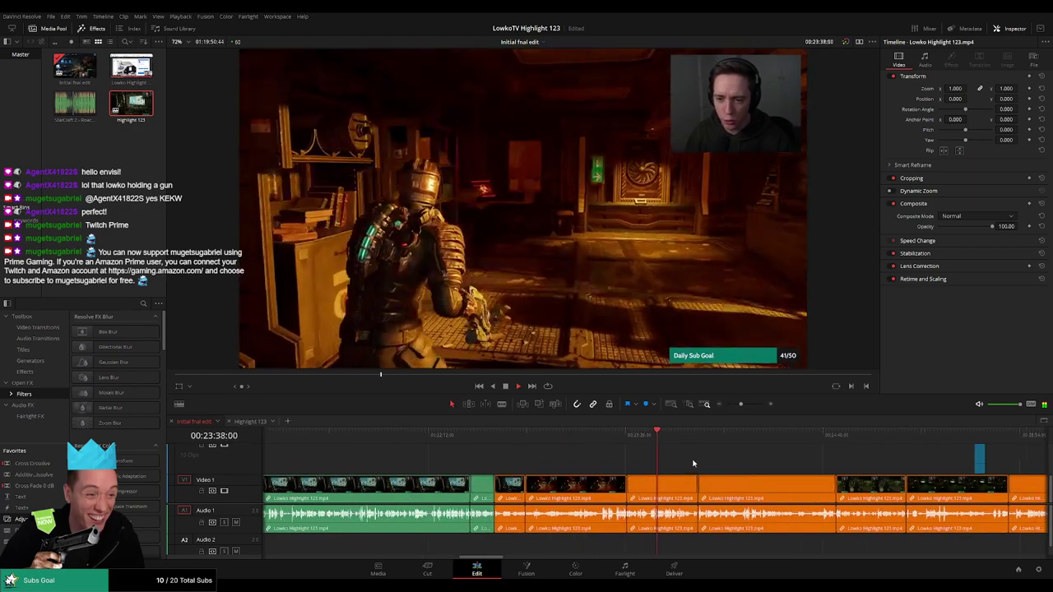
click(504, 434)
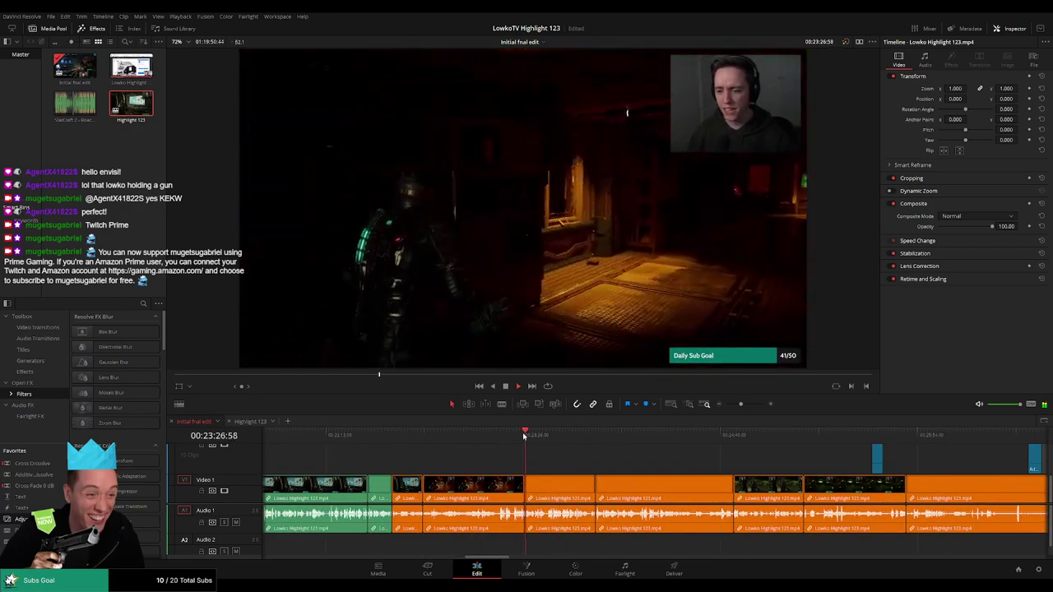
click(523, 435)
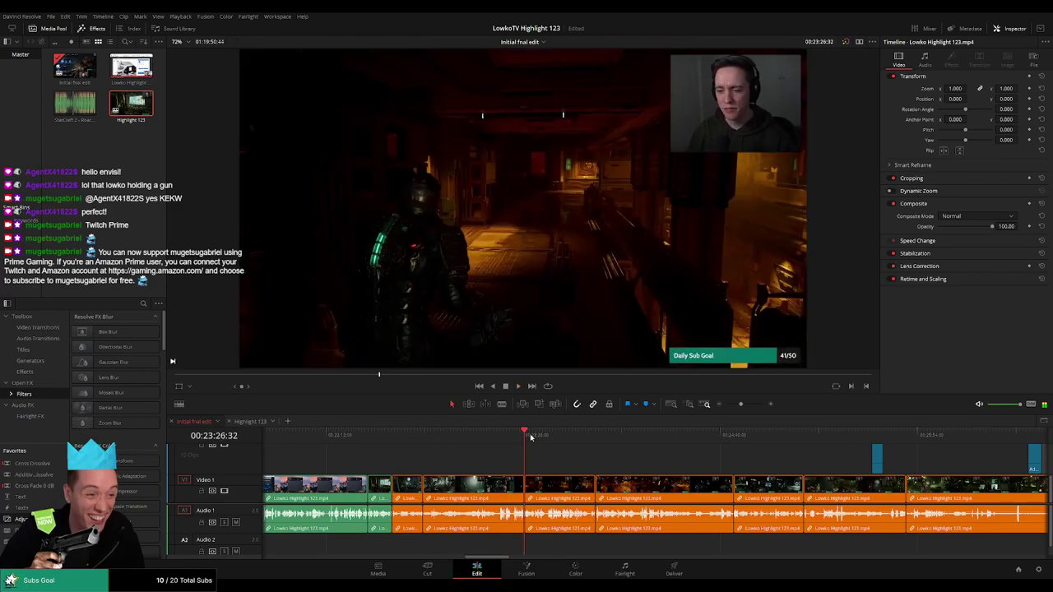
click(601, 444)
click(753, 465)
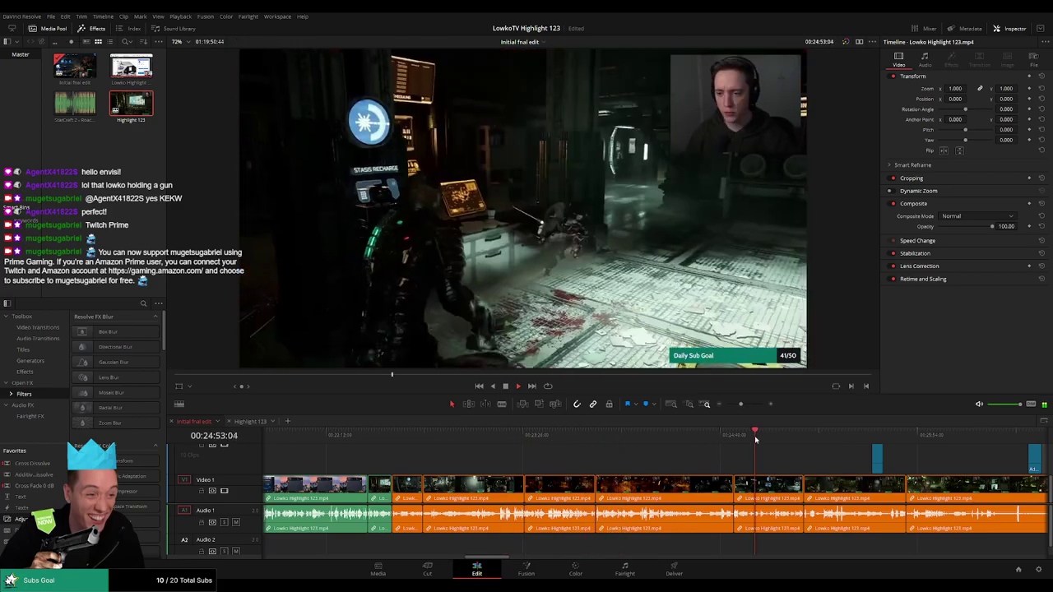
click(697, 437)
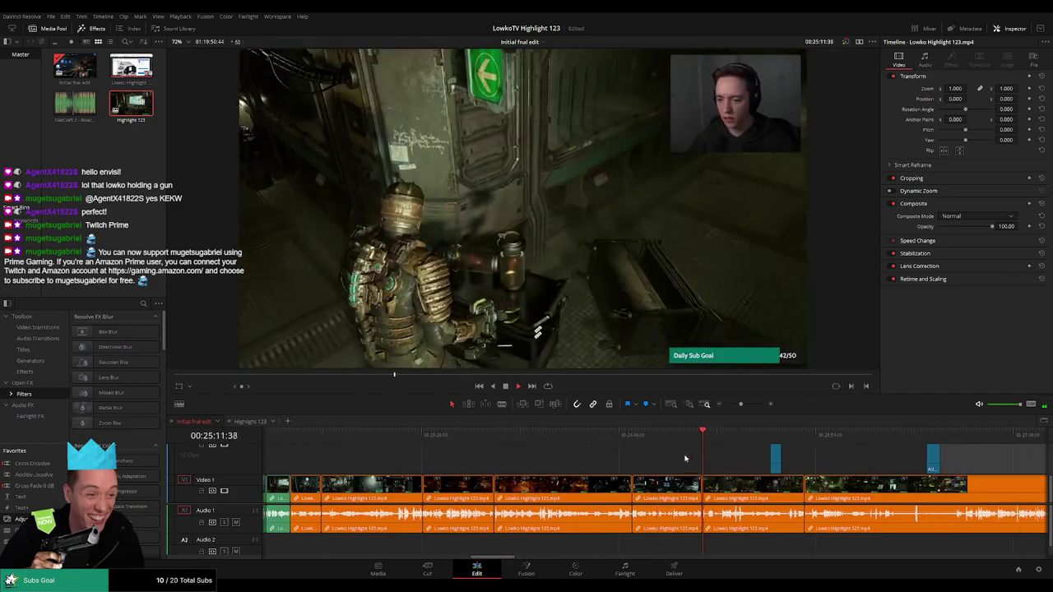
click(747, 434)
click(771, 434)
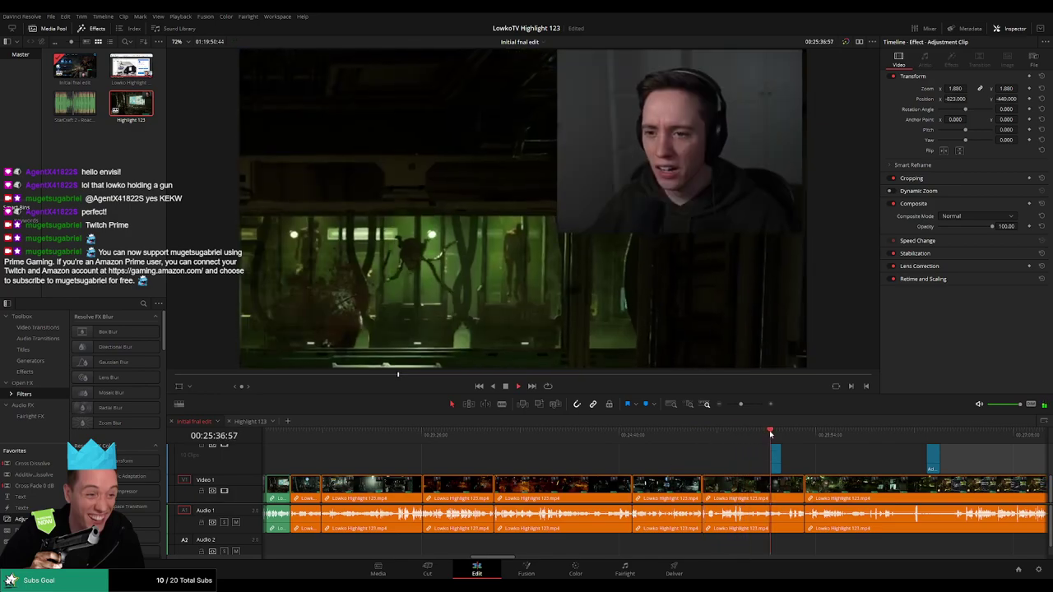
scroll(812, 464, down, 1)
scroll(717, 464, down, 1)
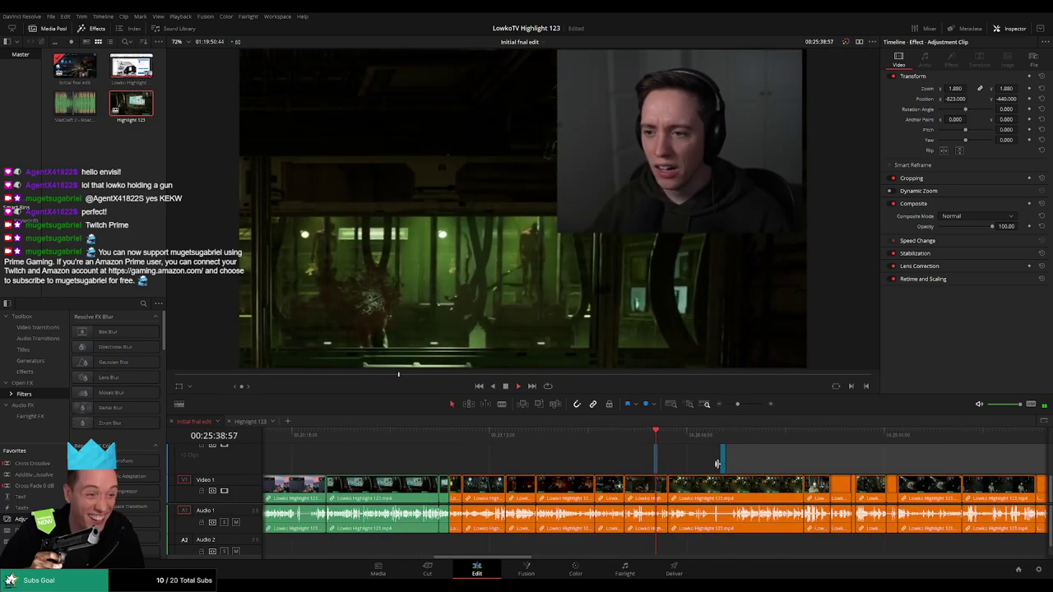
click(539, 437)
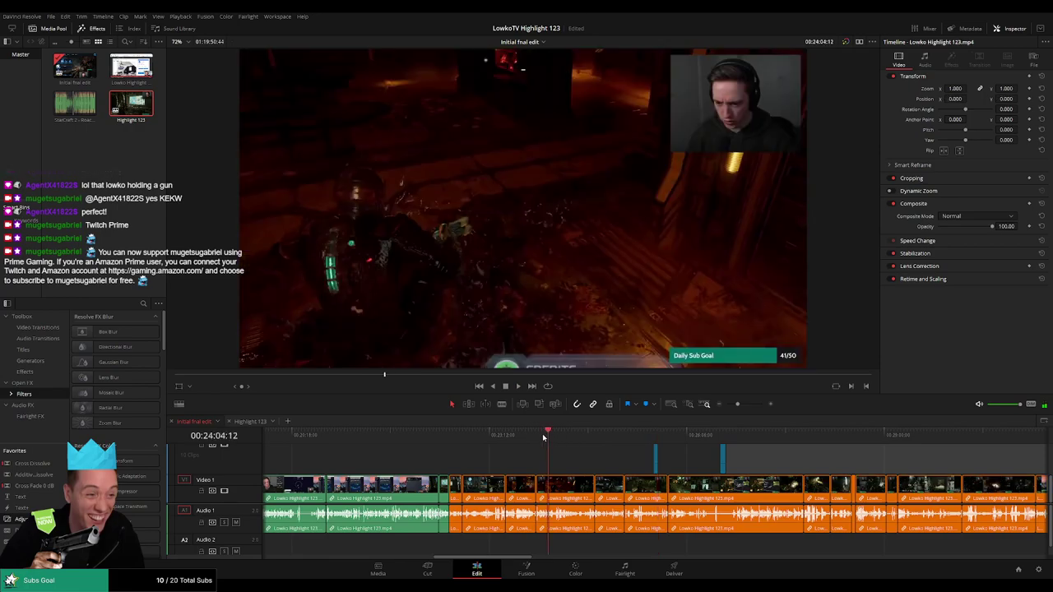
Select the next run of clips, then switch to Highlight 123 and clear its selection.
mouse_move(566, 460)
mouse_down()
mouse_move(1001, 534)
mouse_move(837, 534)
mouse_move(847, 534)
mouse_up()
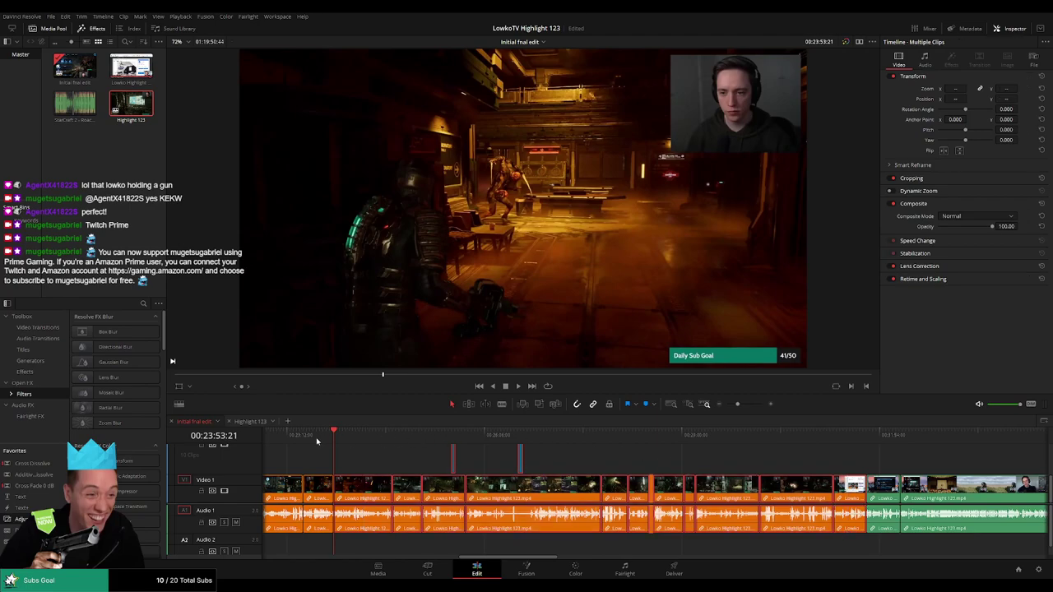
click(256, 423)
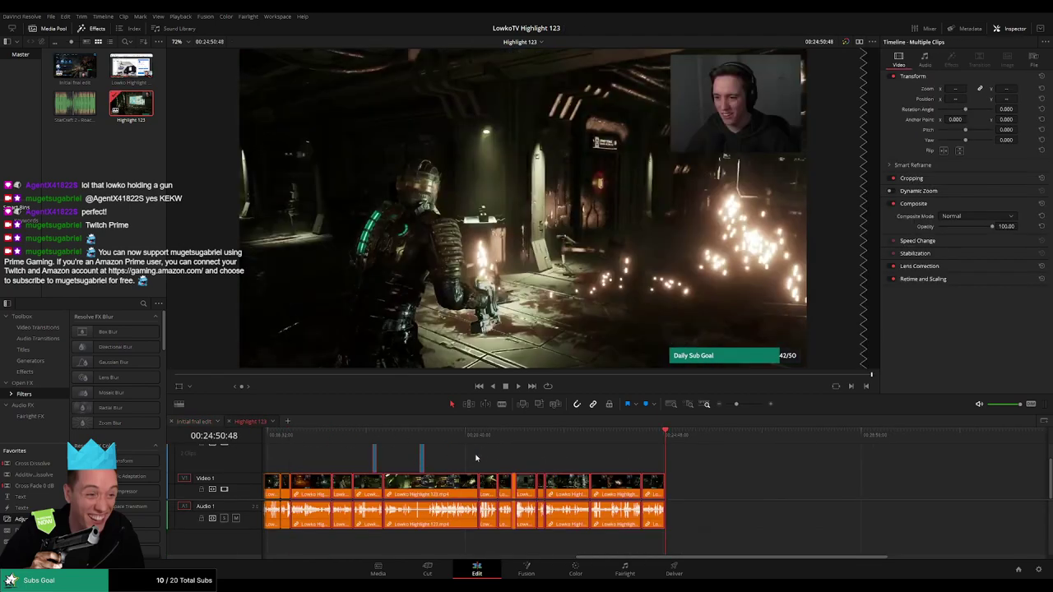
click(493, 459)
scroll(671, 453, left, 5)
Play and skim through the Highlight 123 cut scene by scene, then return to Initial final edit.
click(453, 444)
key(space)
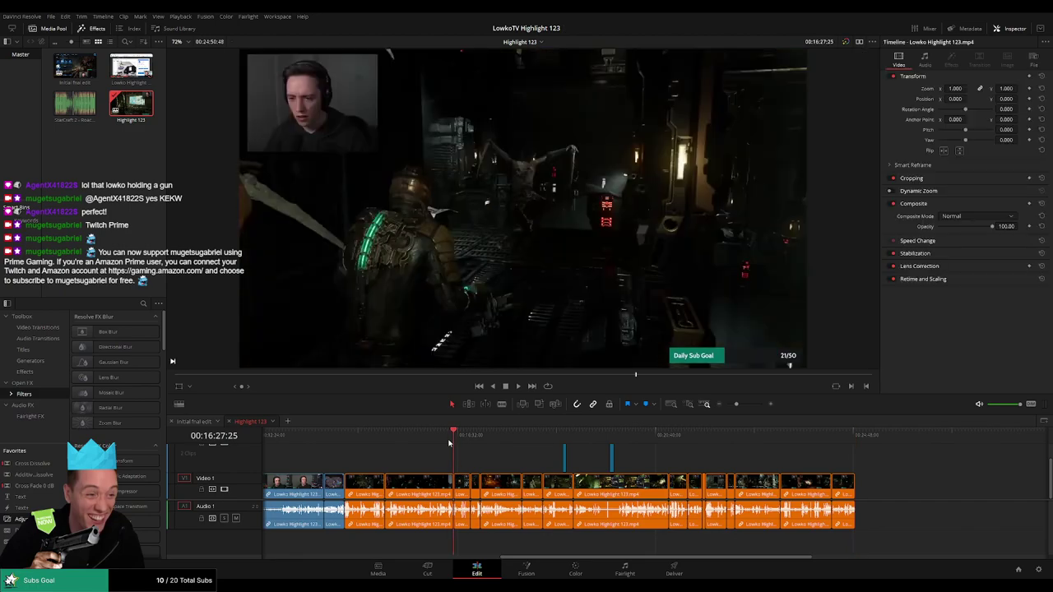
click(483, 444)
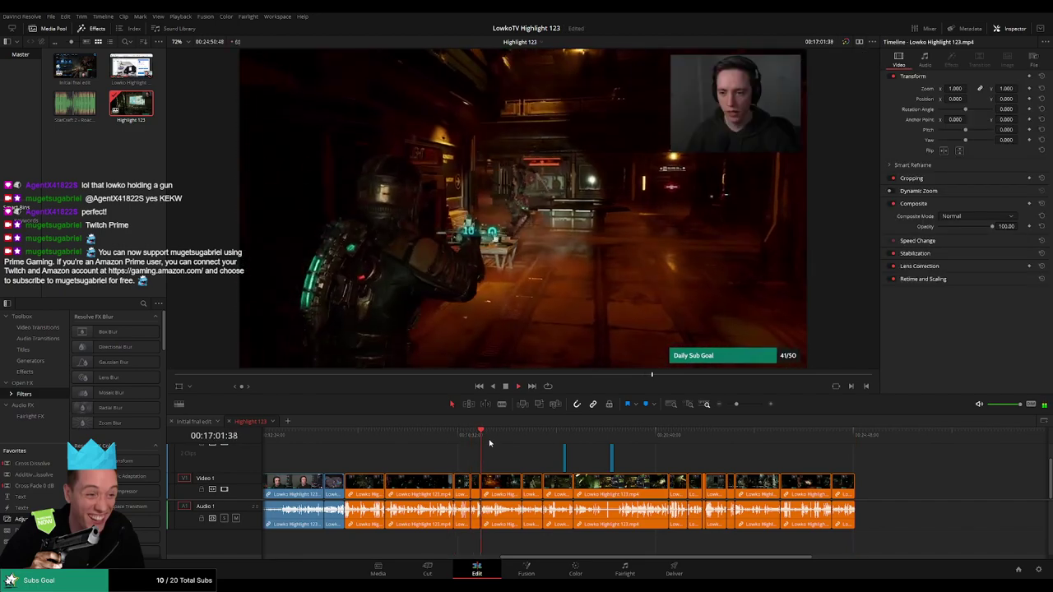
click(504, 445)
click(522, 443)
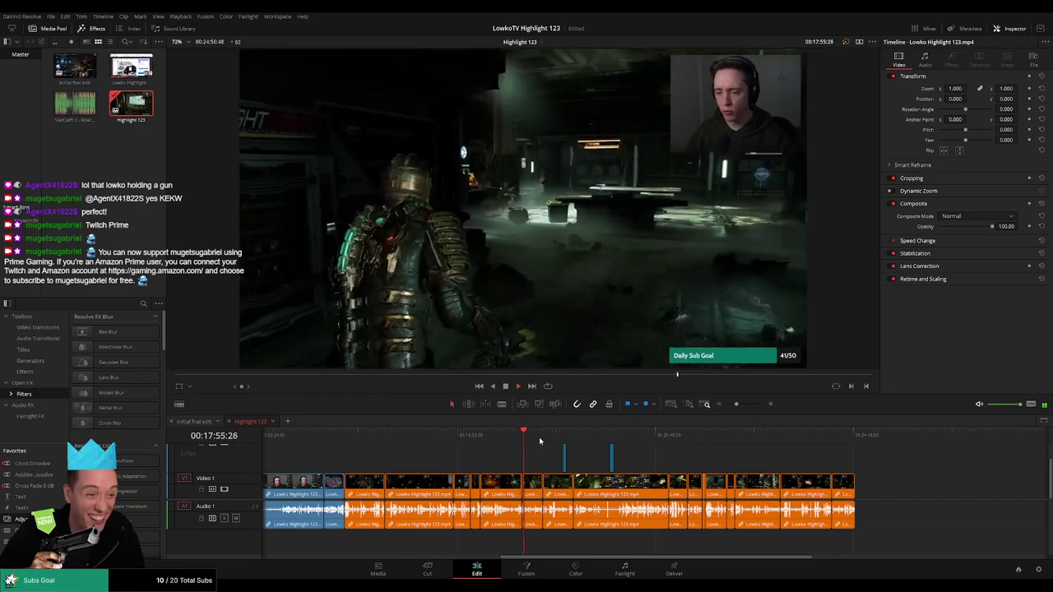
click(543, 440)
click(563, 440)
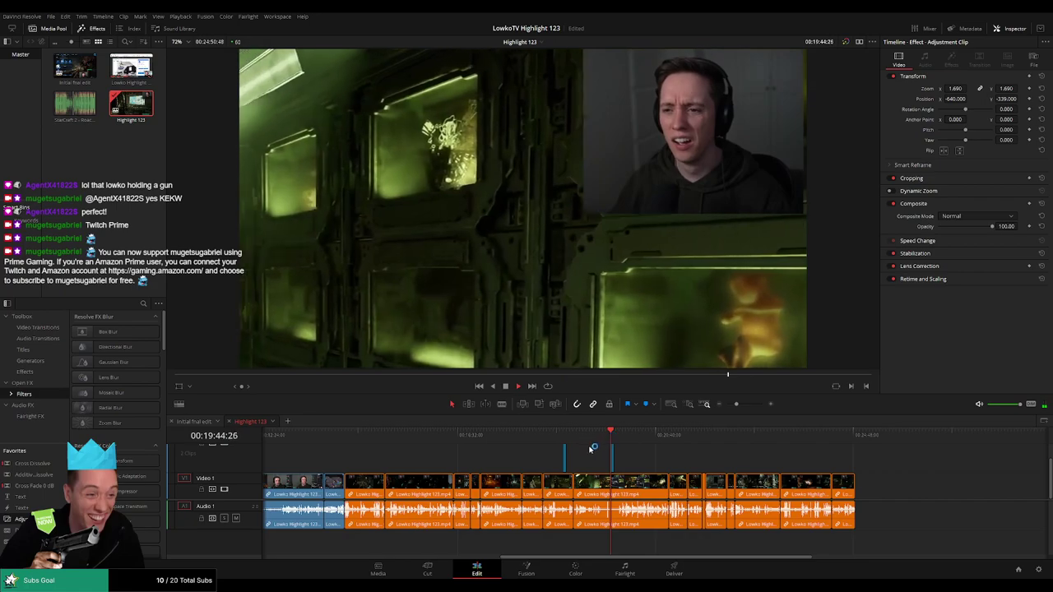
click(194, 421)
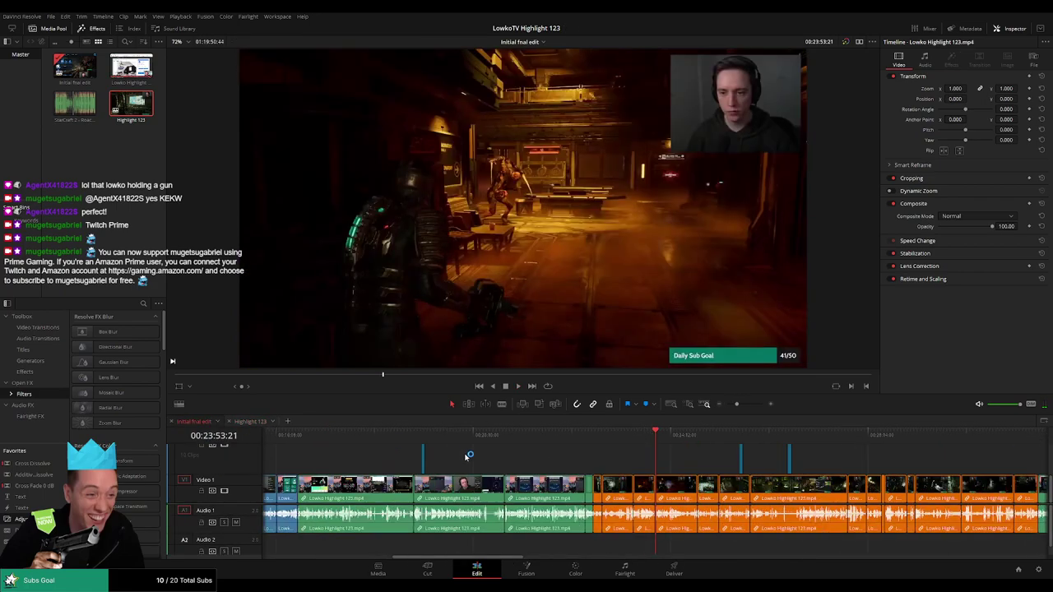
Scrub from about 20:48 past 32:13 and home in on the Reddit StarCraft scene near 34:28.
click(507, 437)
drag(539, 437, 618, 459)
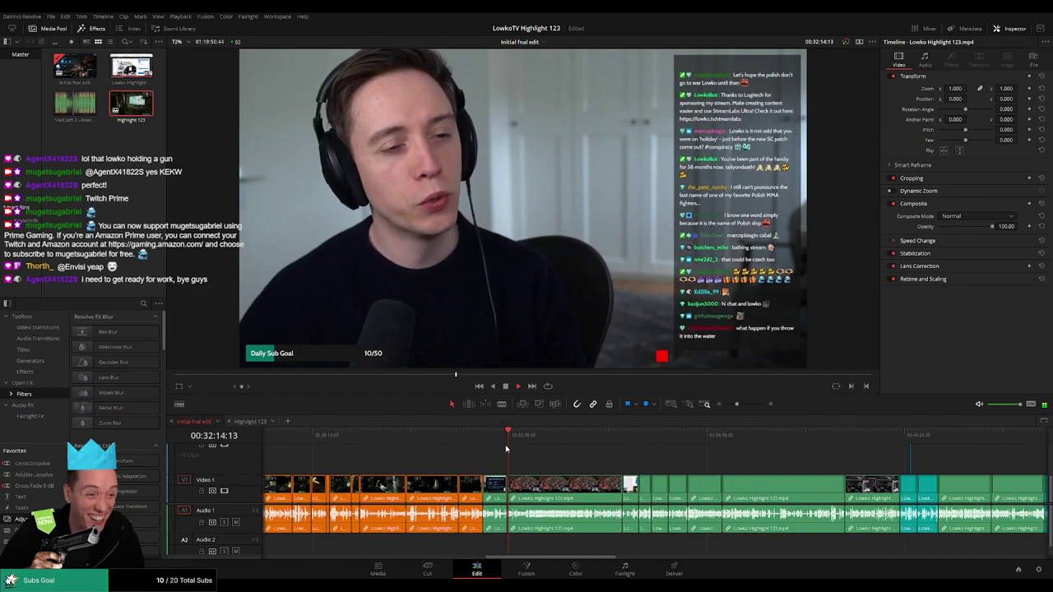
click(491, 440)
click(516, 438)
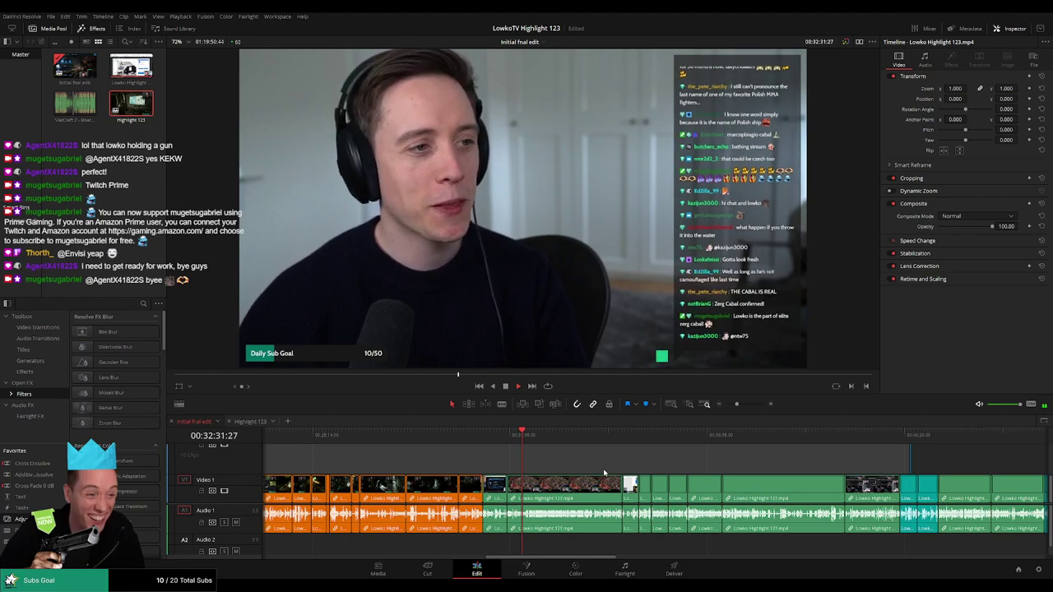
click(623, 447)
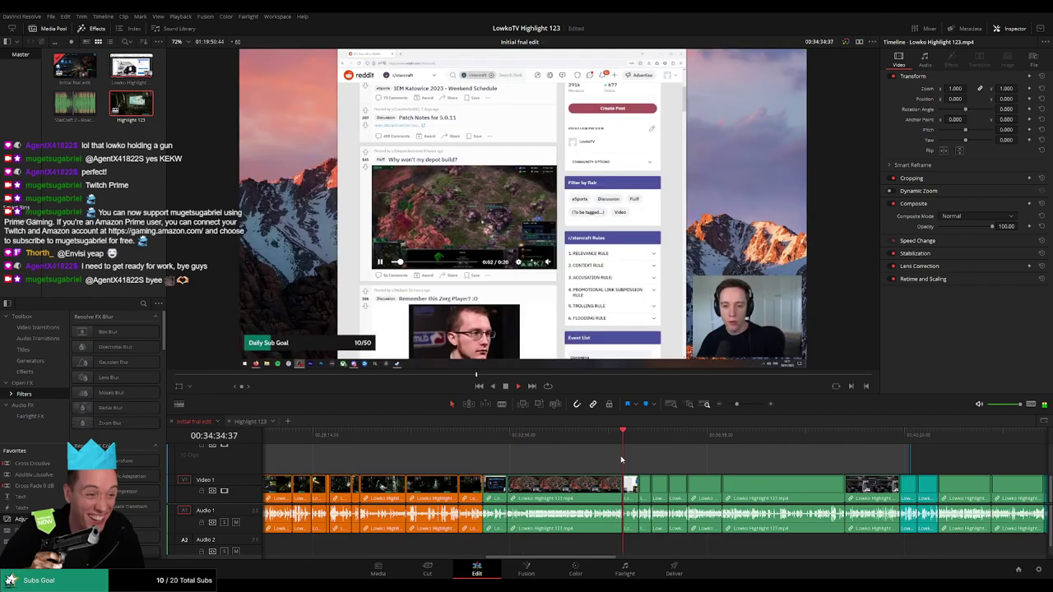
scroll(653, 457, up, 3)
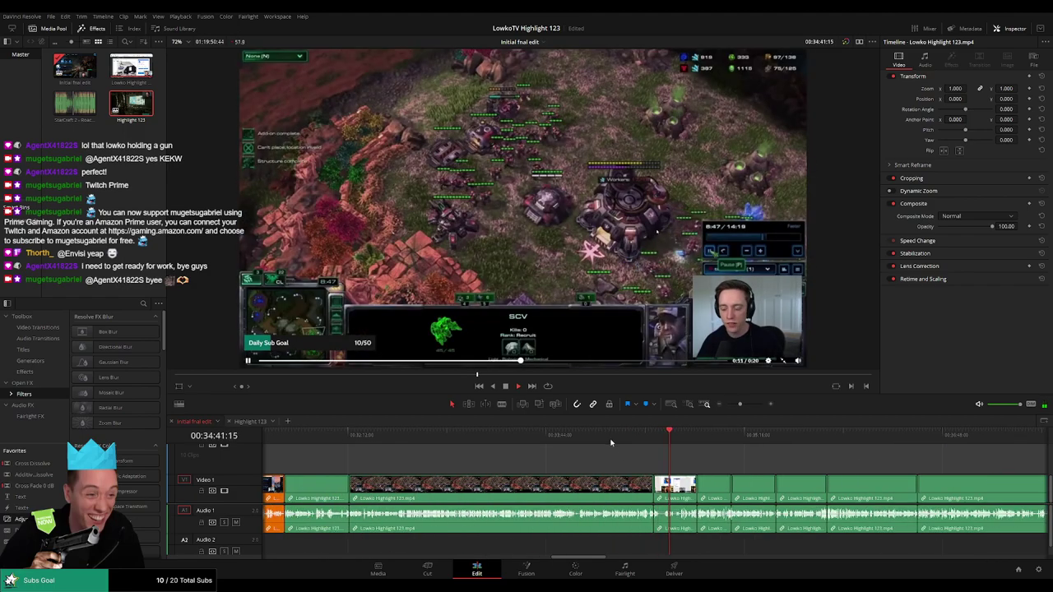
click(612, 438)
click(642, 442)
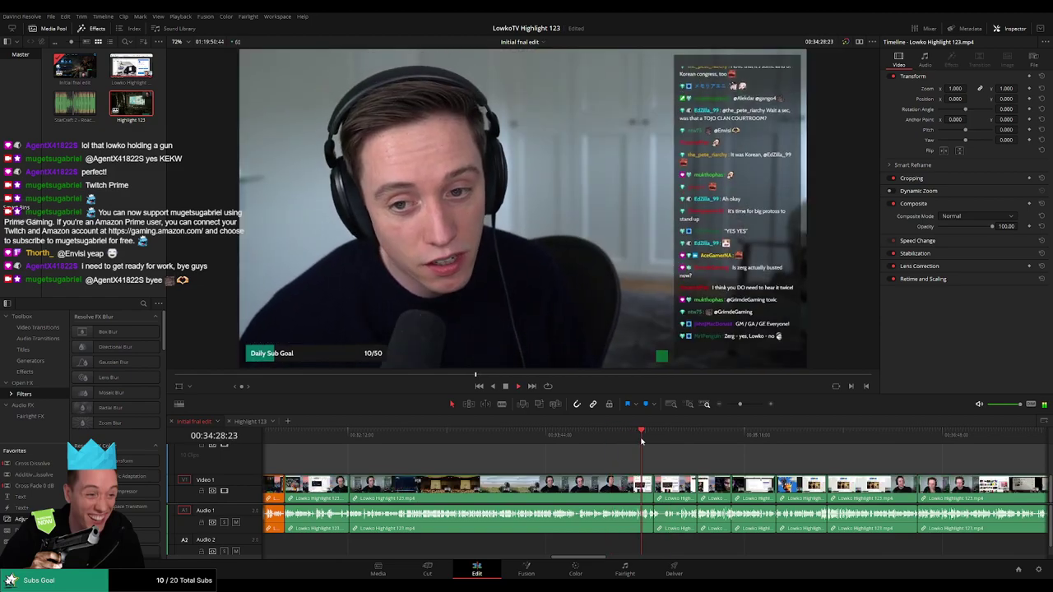
click(492, 441)
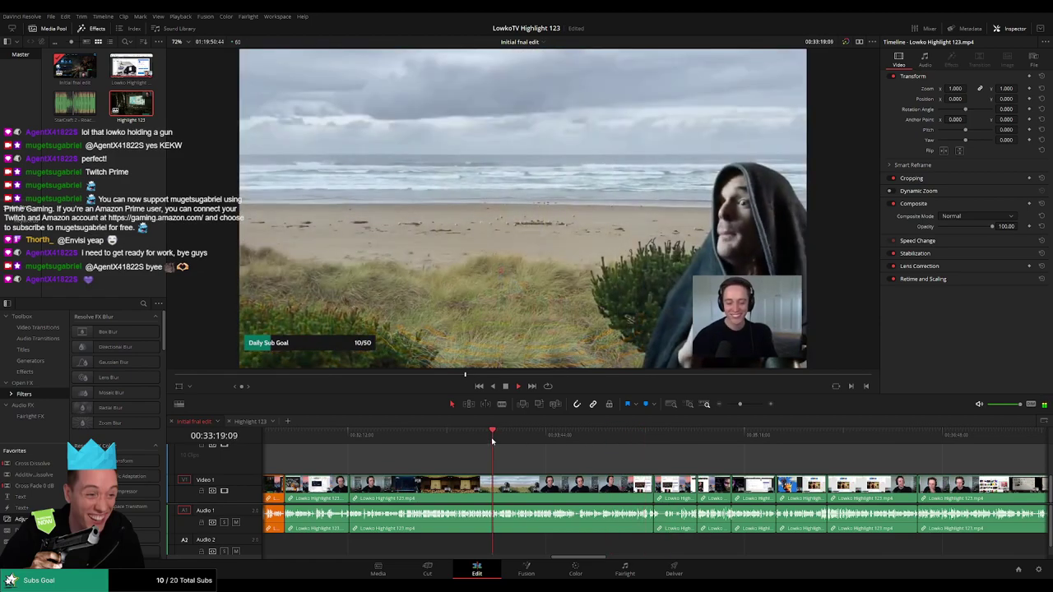
drag(493, 442, 644, 440)
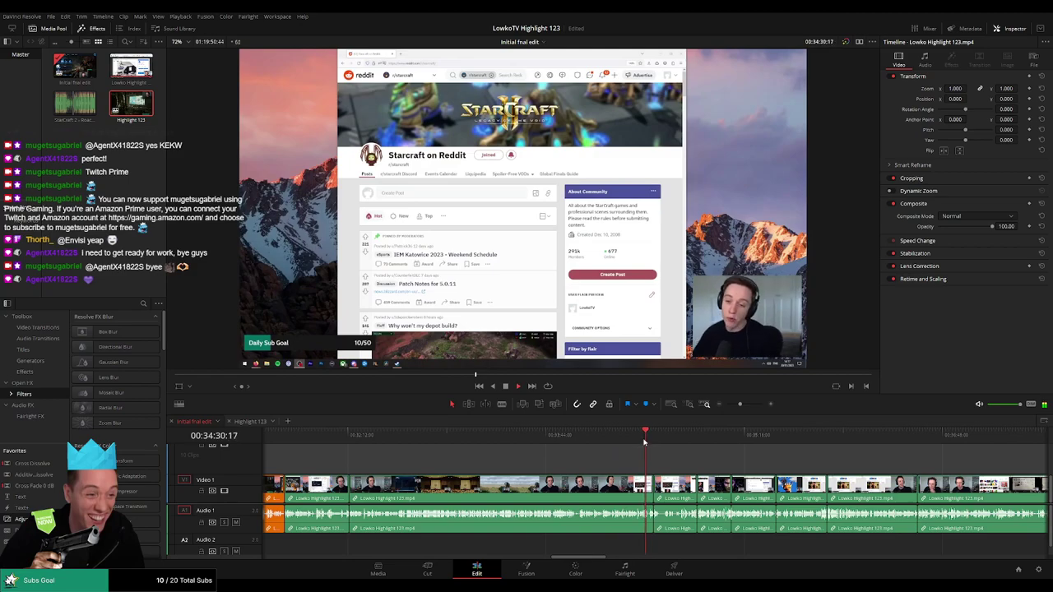
scroll(652, 452, up, 3)
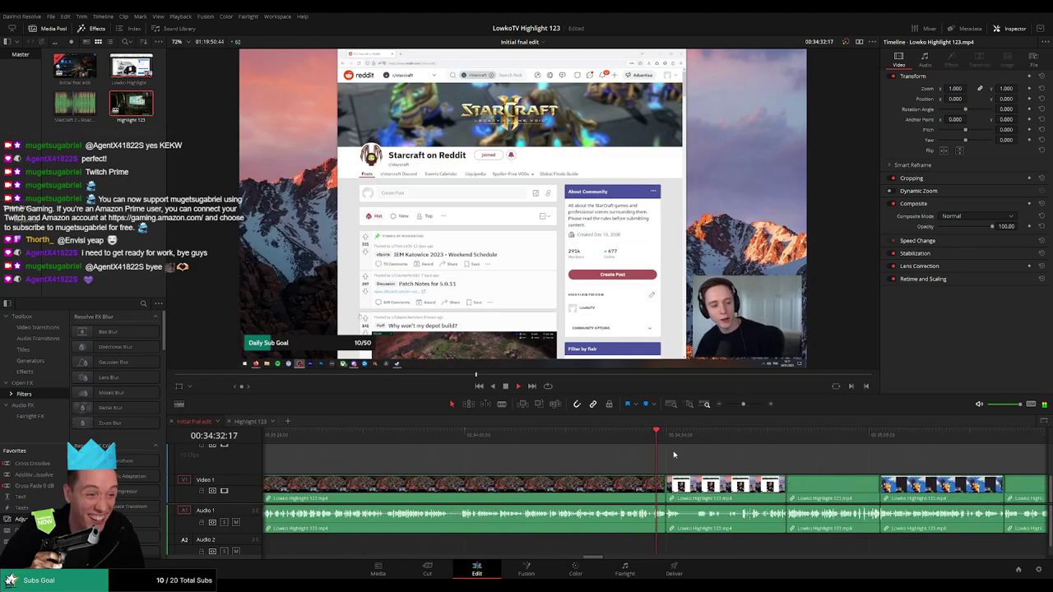
scroll(671, 449, down, 3)
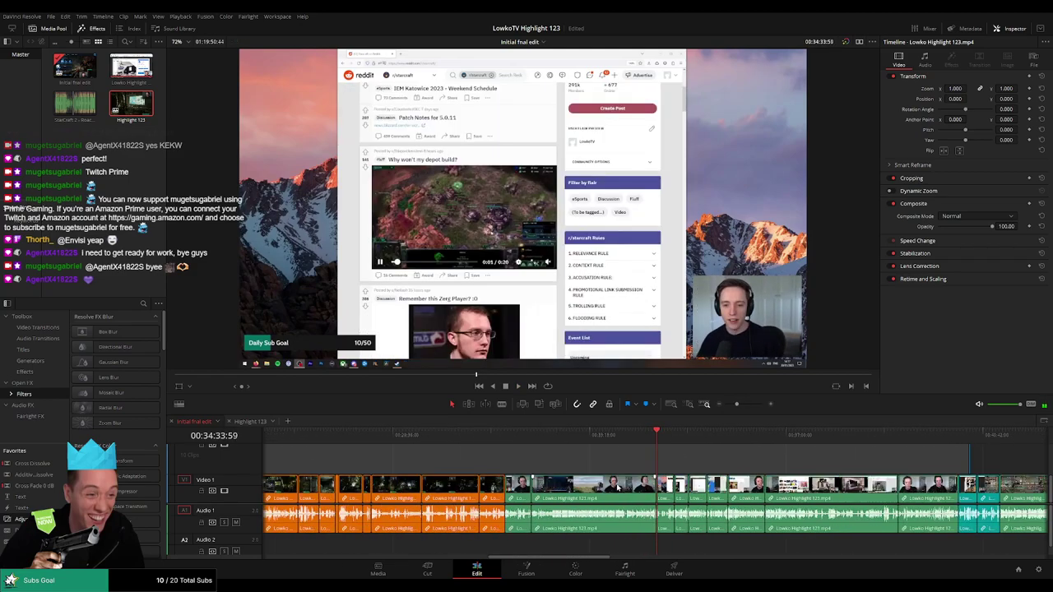
In Highlight 123, push the clips after 00:18:20 right and paste the webcam clip there.
click(259, 423)
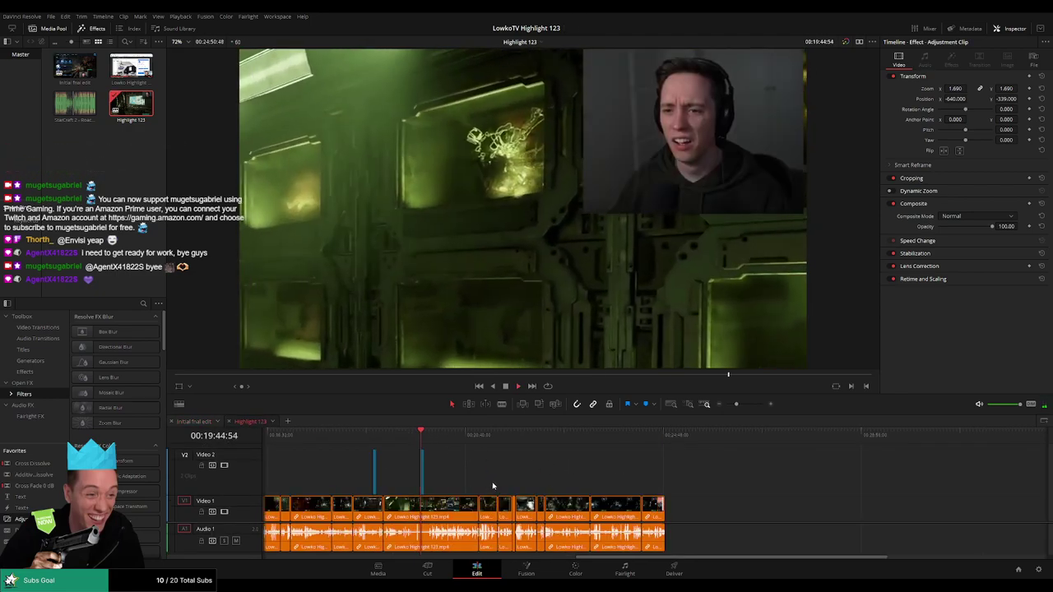
scroll(461, 461, left, 2)
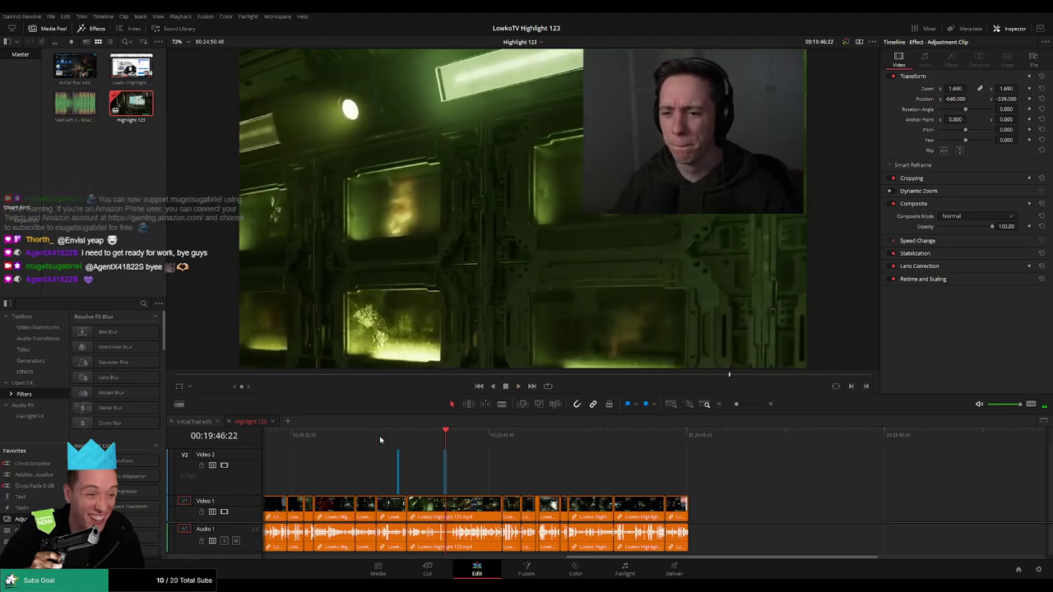
click(379, 435)
mouse_move(740, 457)
mouse_down()
mouse_move(500, 495)
mouse_move(403, 549)
mouse_up()
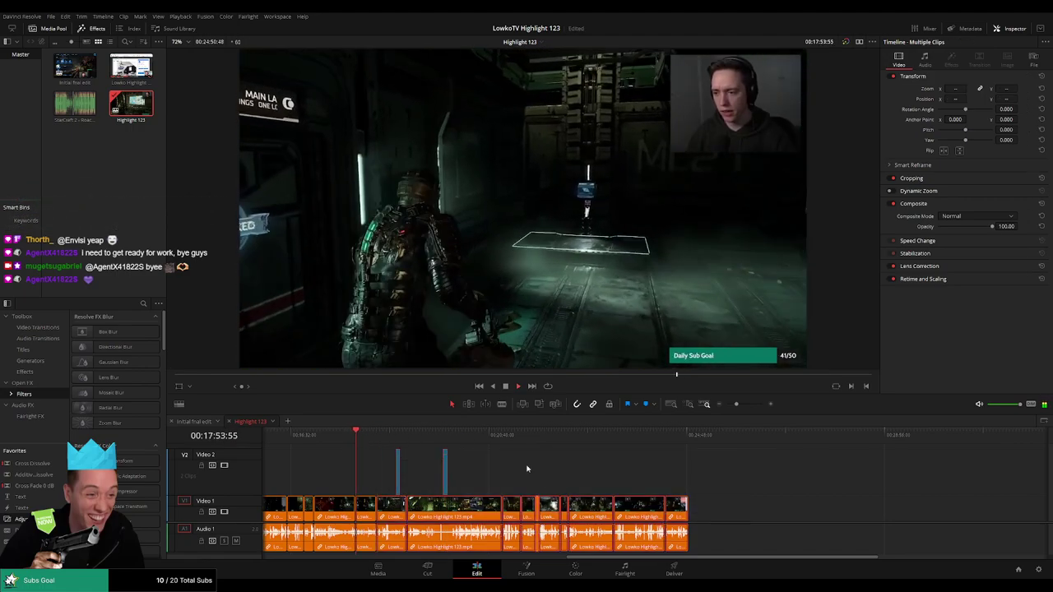
key(shift+period)
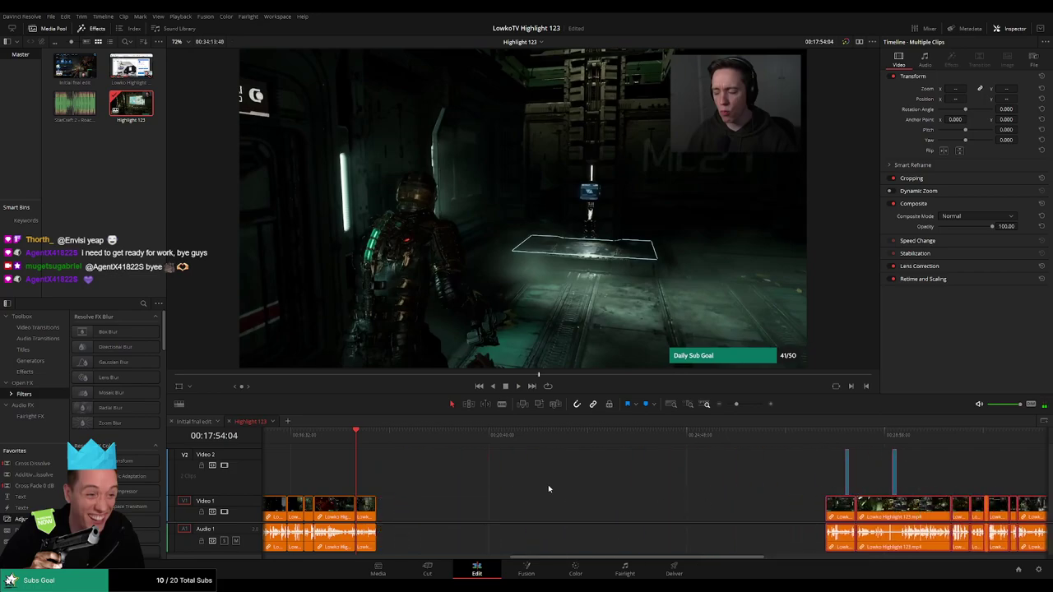
key(ctrl+v)
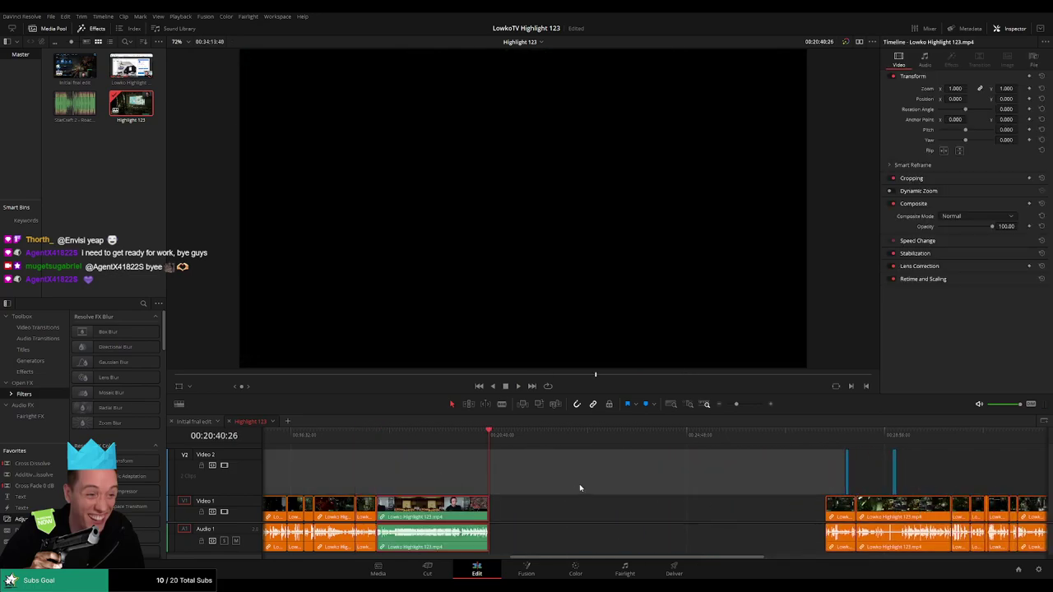
Delete the gap after the new clip so Highlight 123 closes up to about 00:27:11.
click(579, 488)
click(636, 535)
key(Delete)
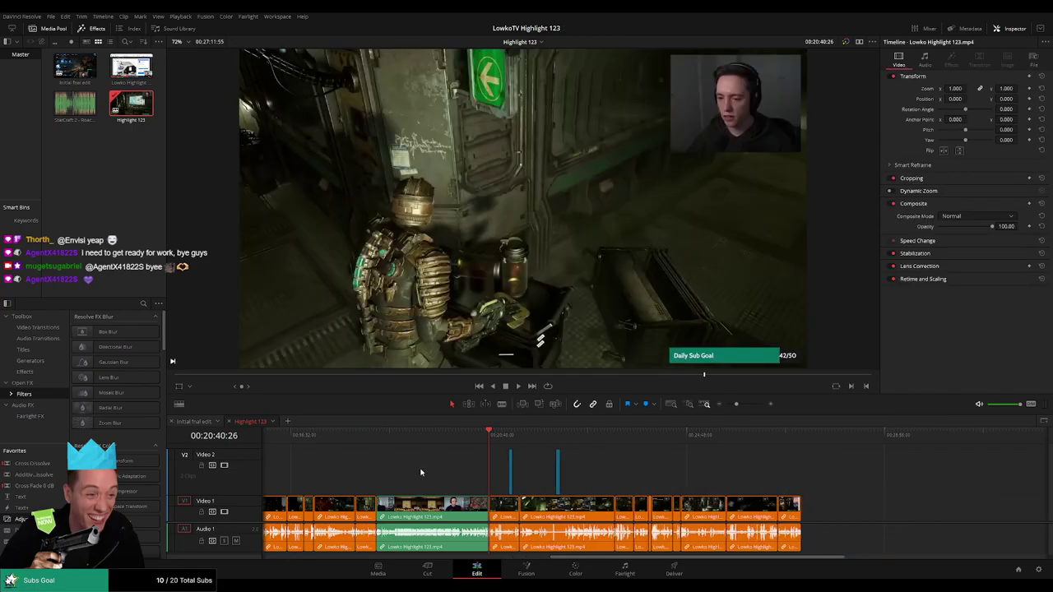
click(377, 433)
key(space)
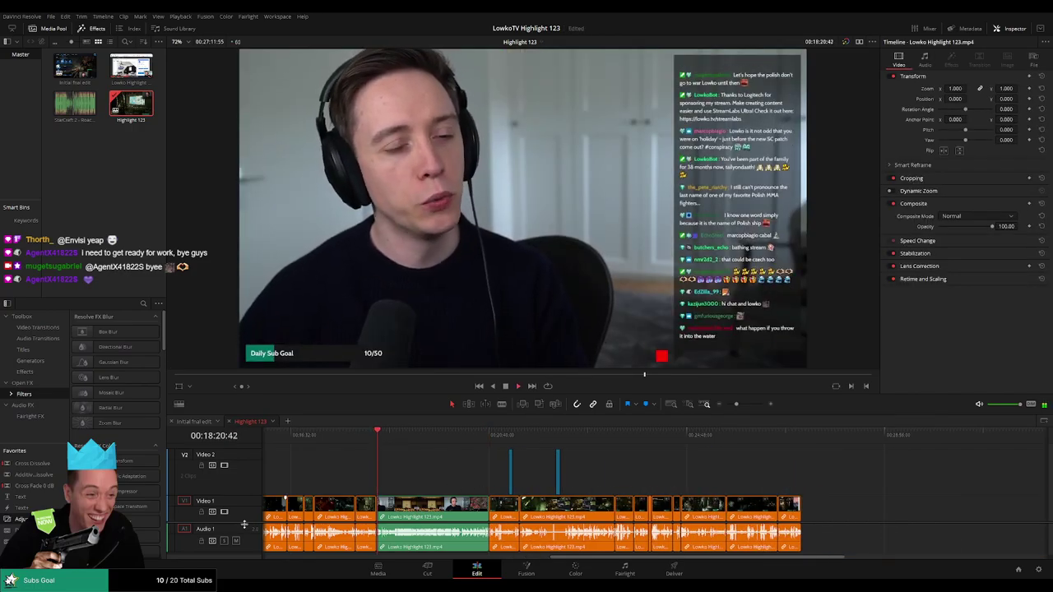
scroll(242, 520, down, 1)
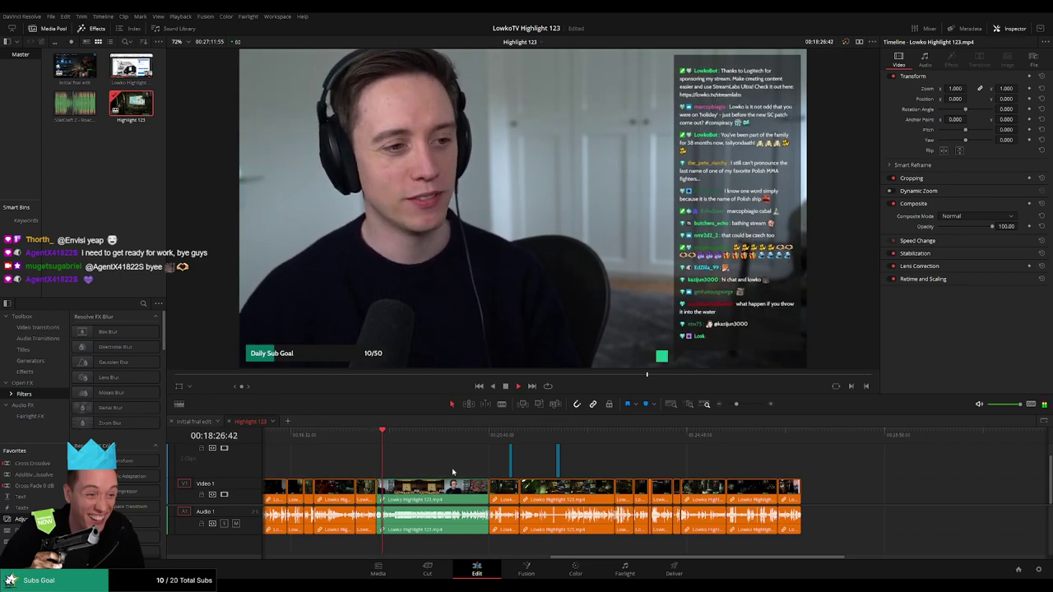
scroll(436, 470, down, 5)
scroll(451, 472, up, 4)
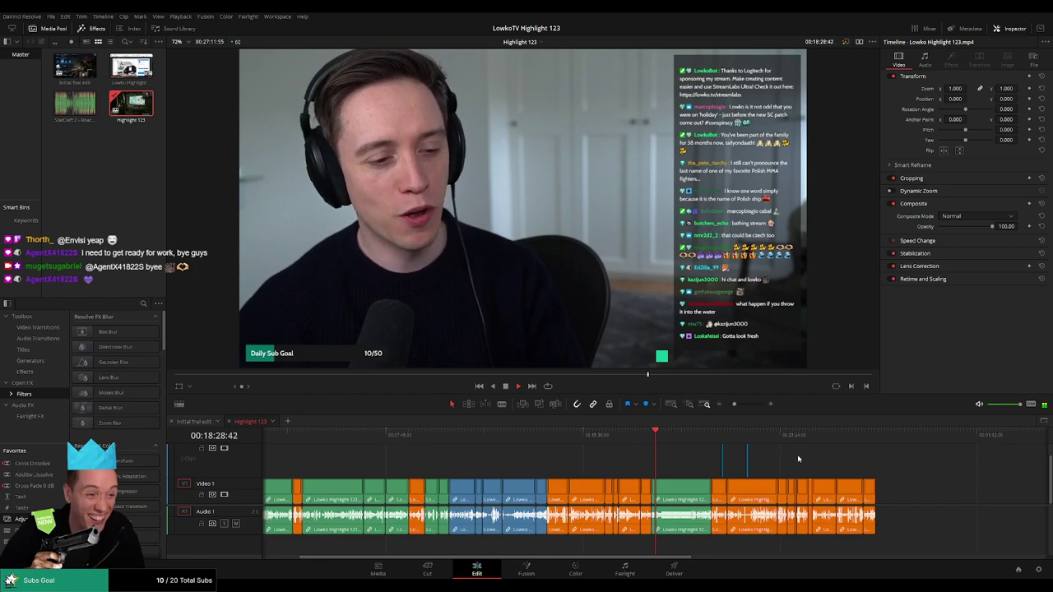
click(877, 451)
scroll(747, 466, down, 1)
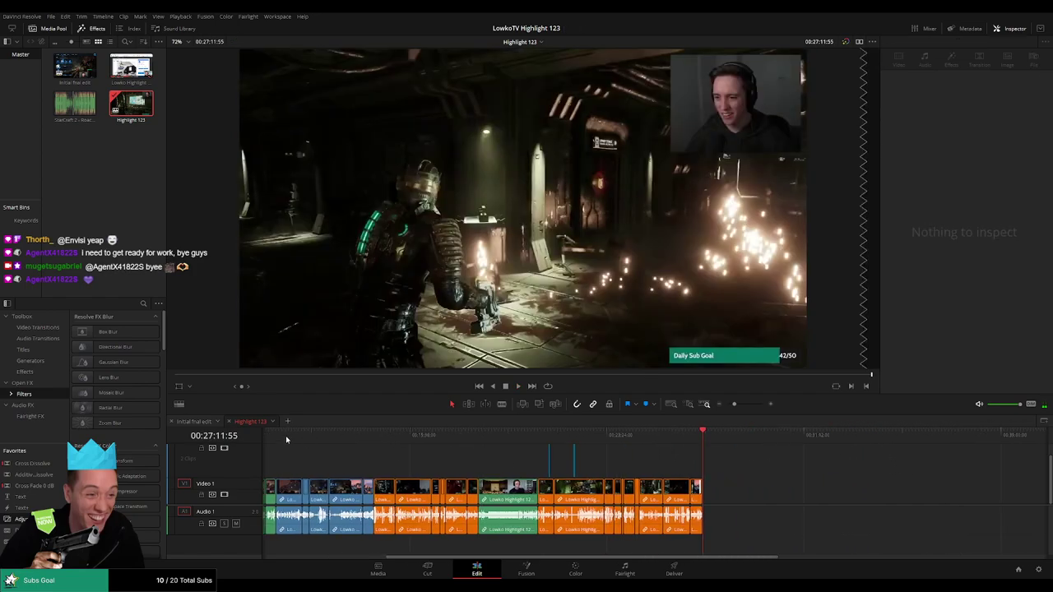
Back in Initial final edit, play the stream from about 00:34:54.
click(193, 423)
click(675, 441)
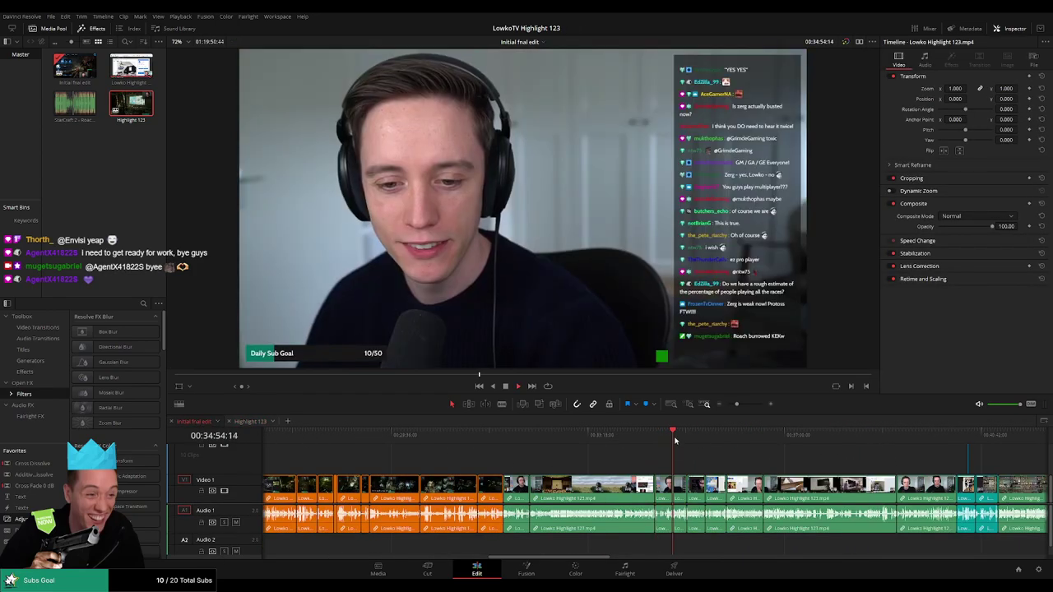
key(space)
Skip ahead in Initial final edit past the Reddit and TV sections to the game footage near 40:15.
click(695, 445)
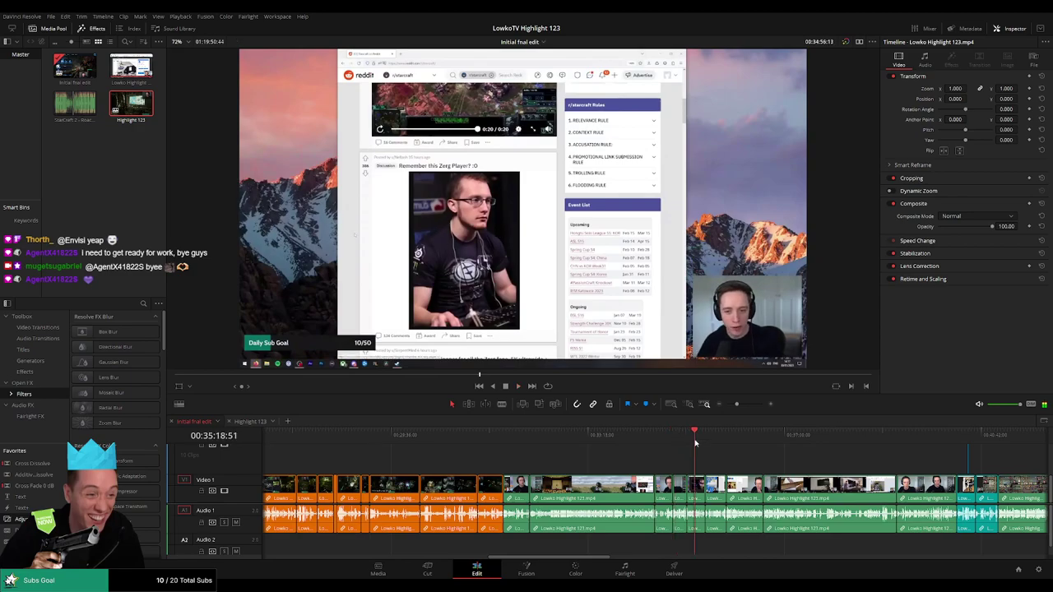
click(727, 442)
click(782, 443)
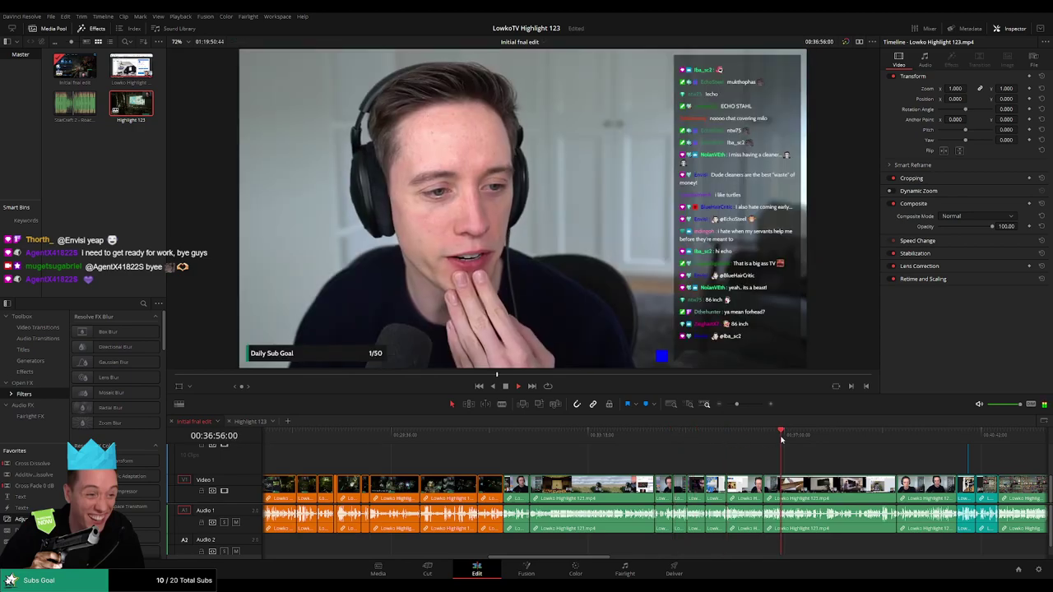
scroll(700, 444, right, 3)
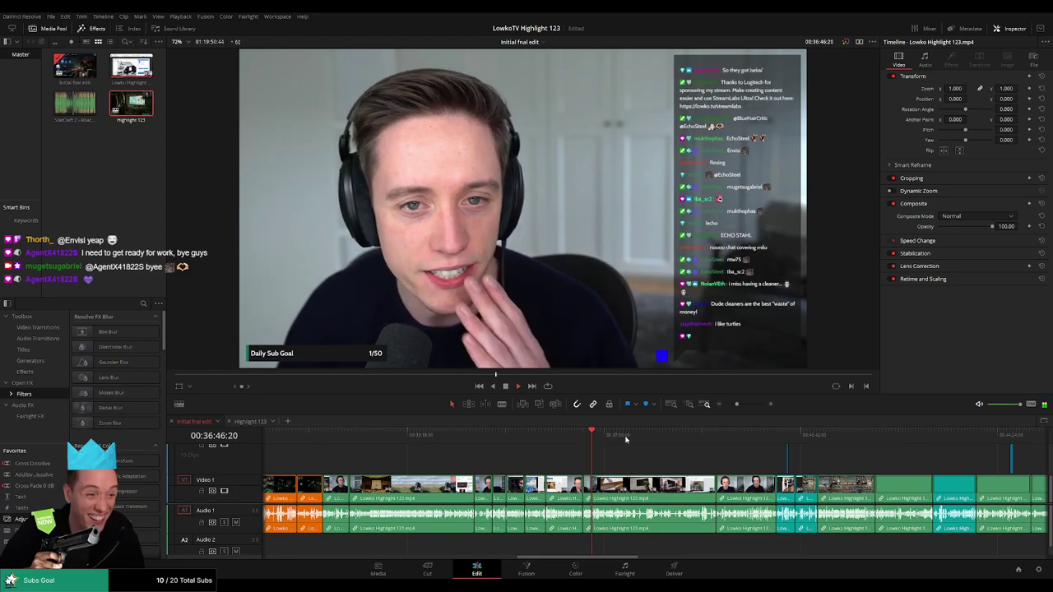
click(631, 441)
click(662, 438)
click(754, 443)
scroll(708, 444, right, 3)
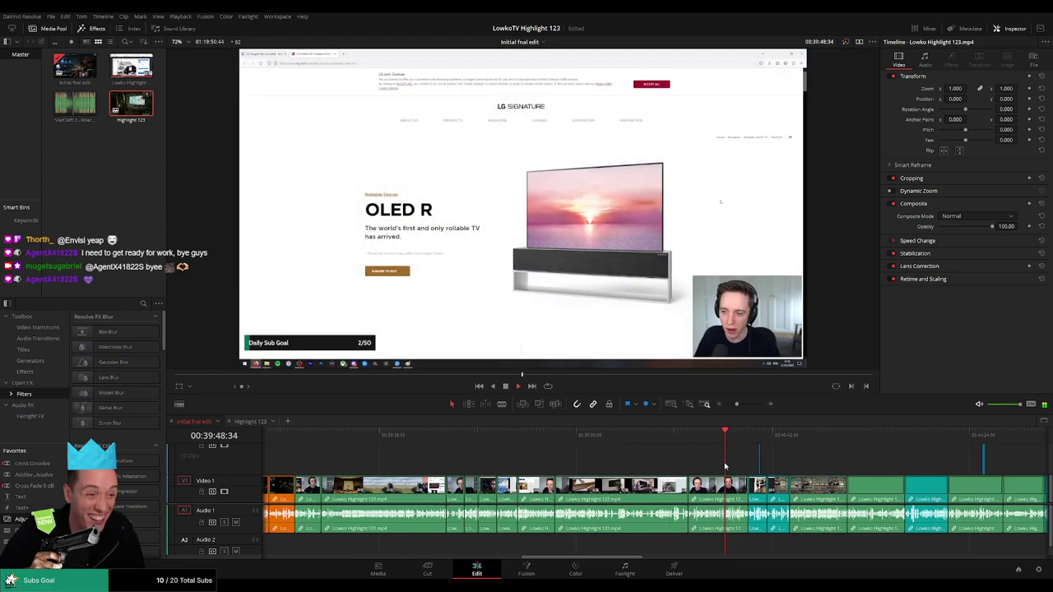
click(607, 440)
Play the game footage from 40:15 and move on past 00:40:36.
key(space)
scroll(699, 451, up, 2)
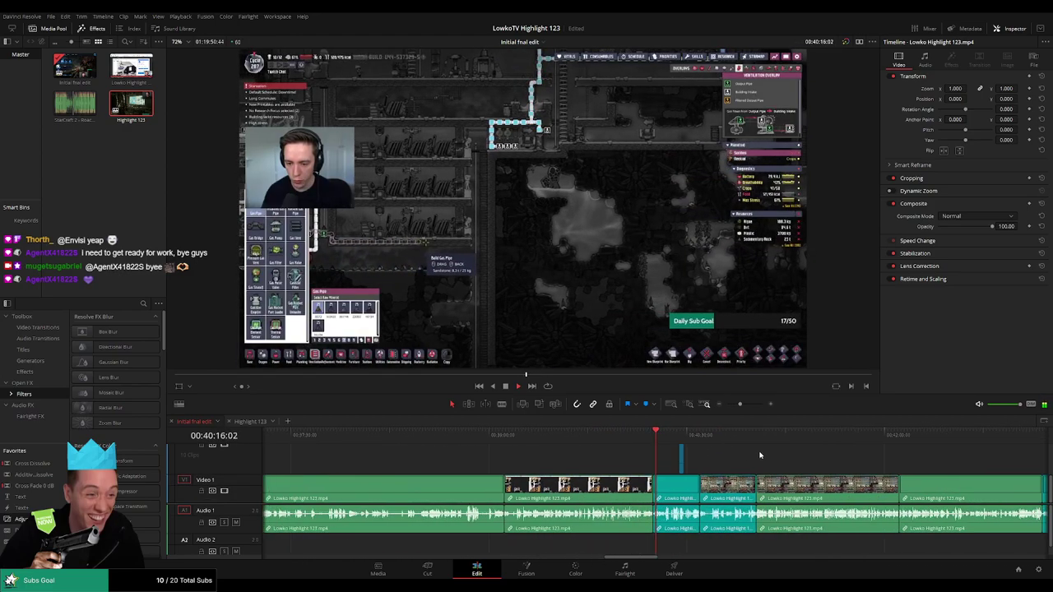
click(700, 441)
click(749, 453)
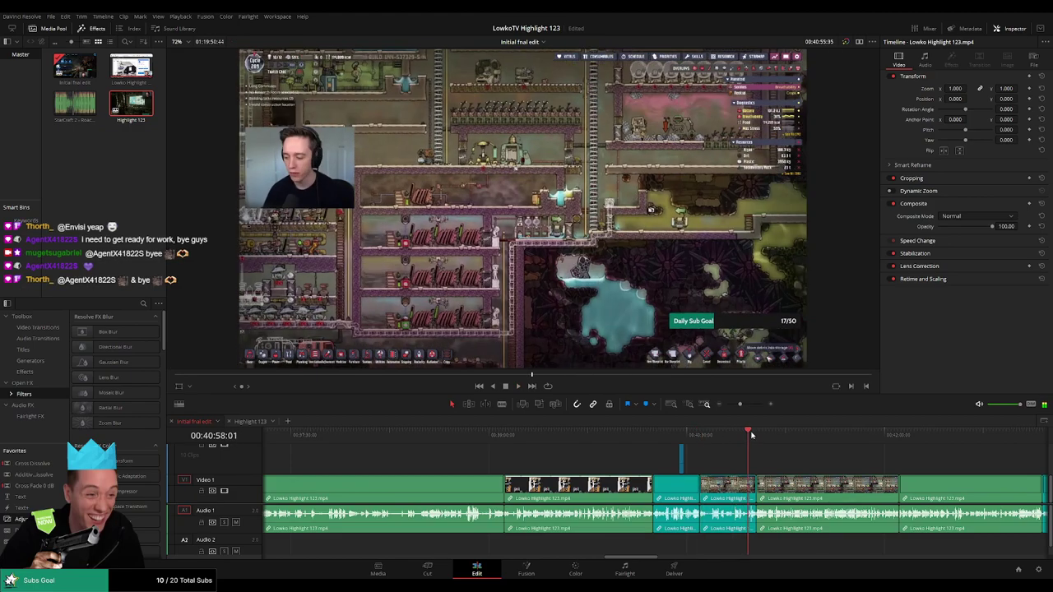
scroll(741, 453, right, 2)
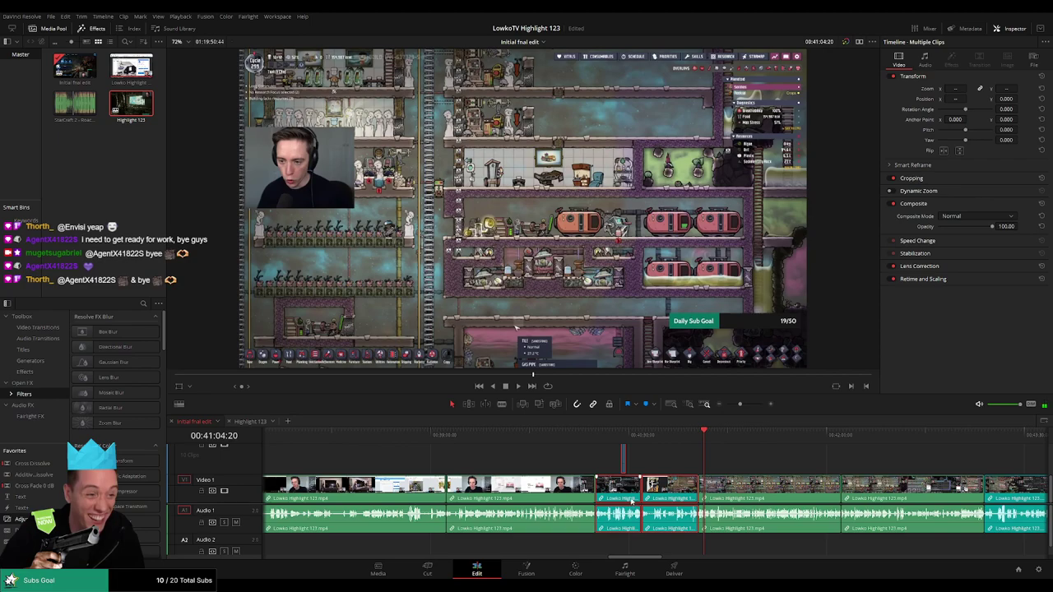
Switch to Highlight 123, then briefly preview stream footage around 30 minutes.
click(251, 421)
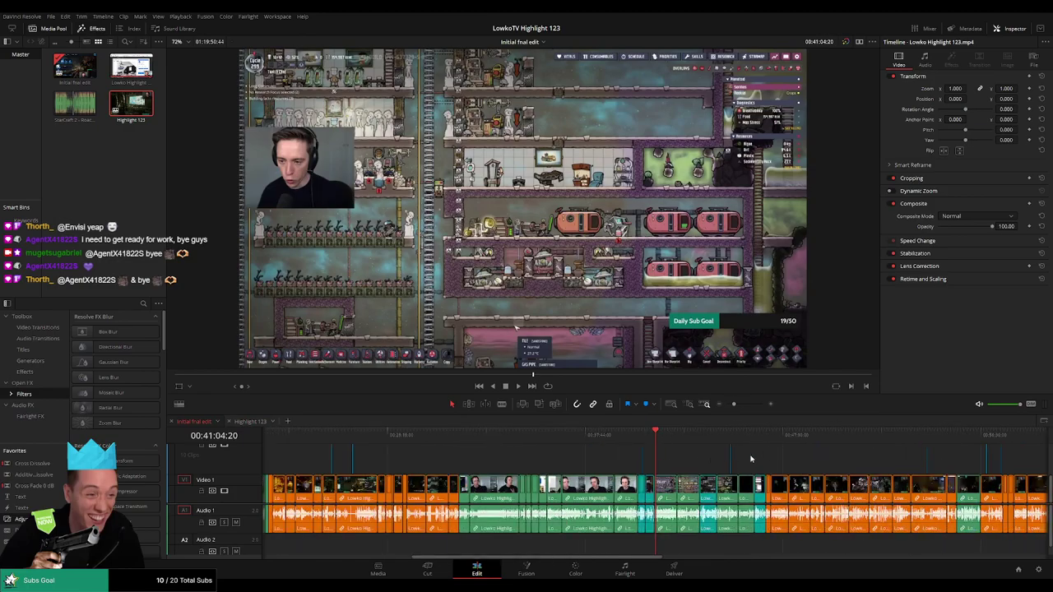
click(772, 442)
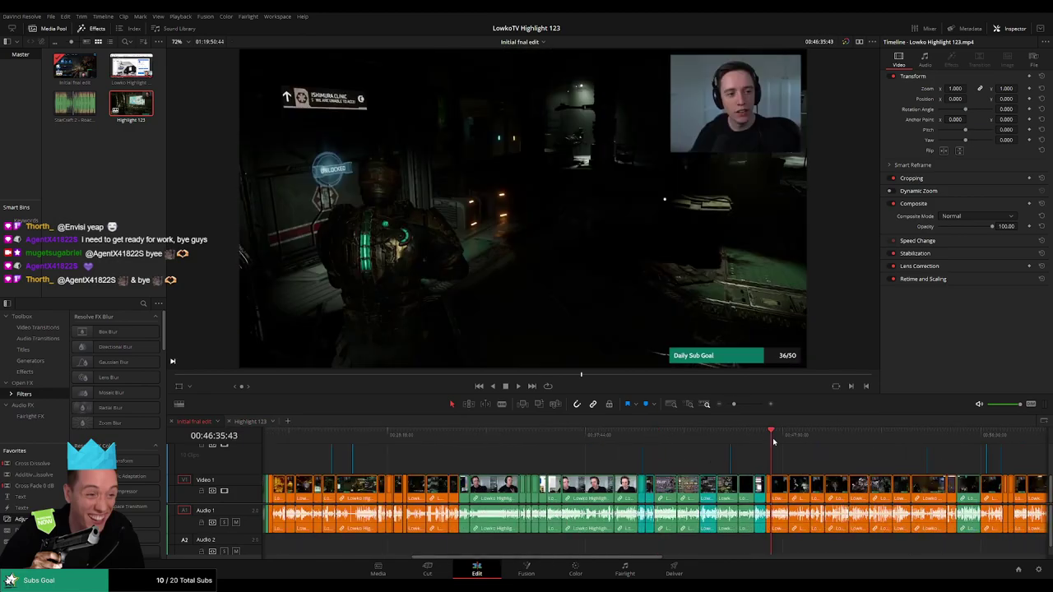
drag(448, 446, 433, 442)
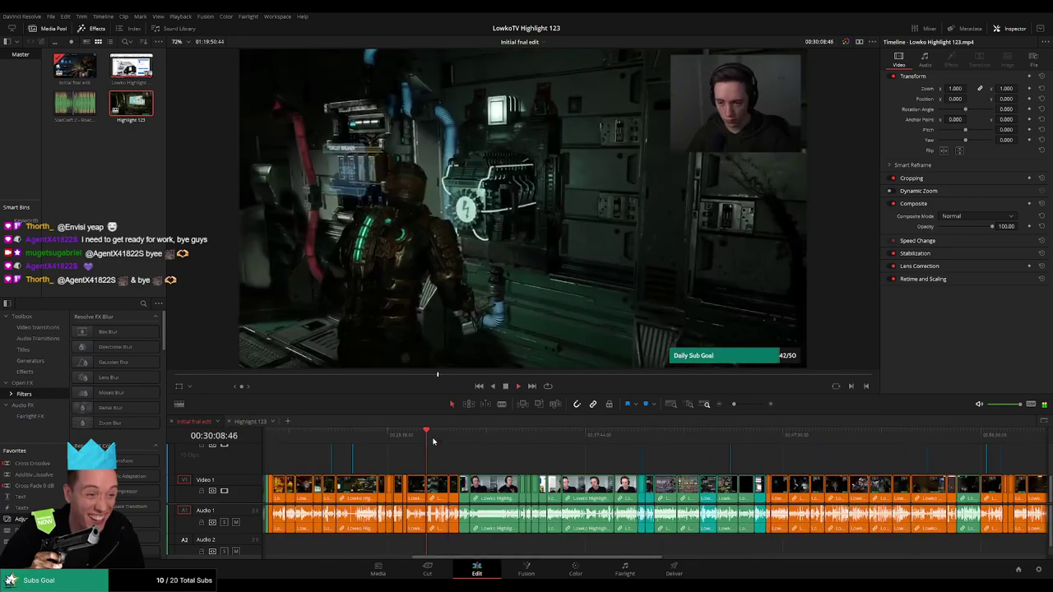
key(space)
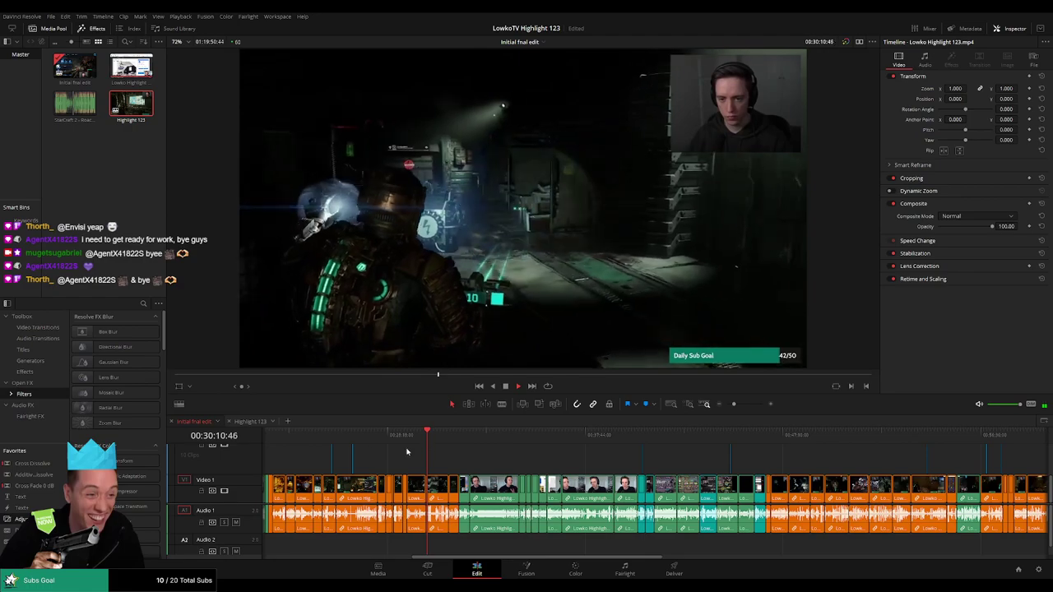
key(space)
Play back the Highlight 123 timeline and jump to its end.
click(252, 422)
key(space)
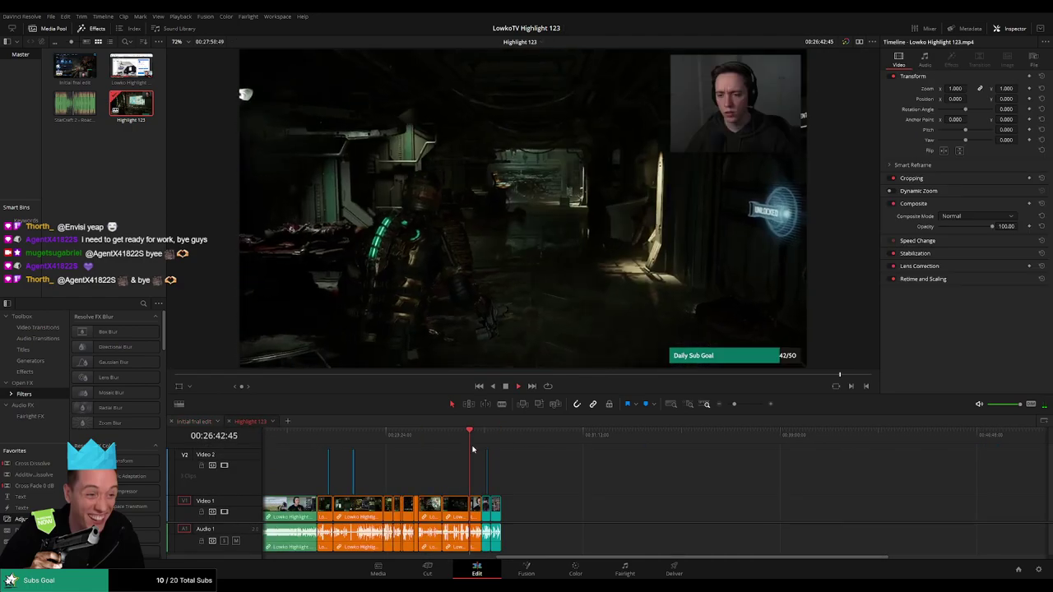
click(640, 442)
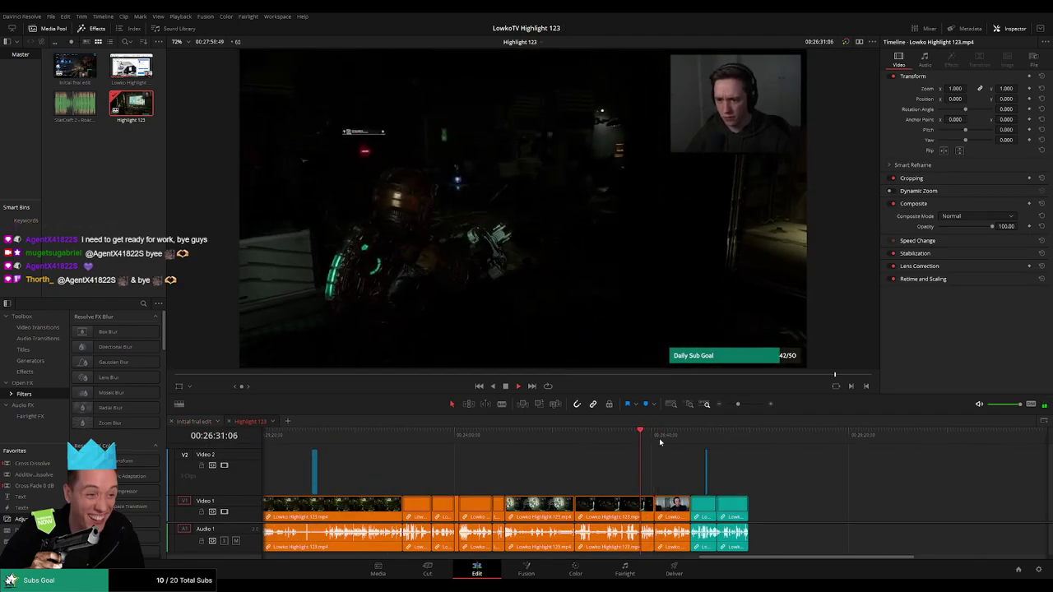
key(End)
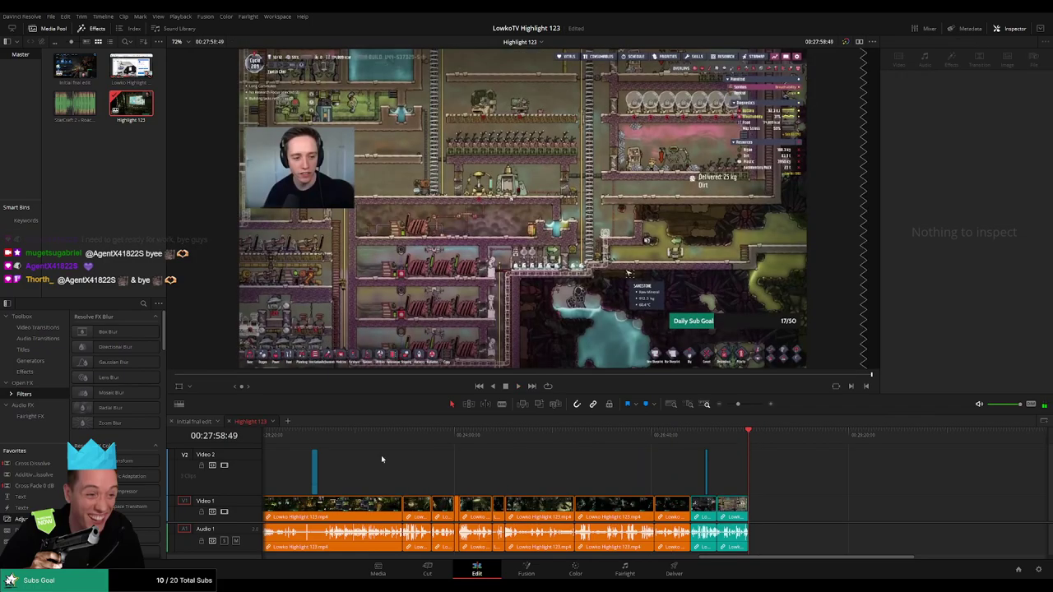
In Initial final edit, move forward through 46 and 47 minutes to 48:37.
click(194, 421)
click(666, 436)
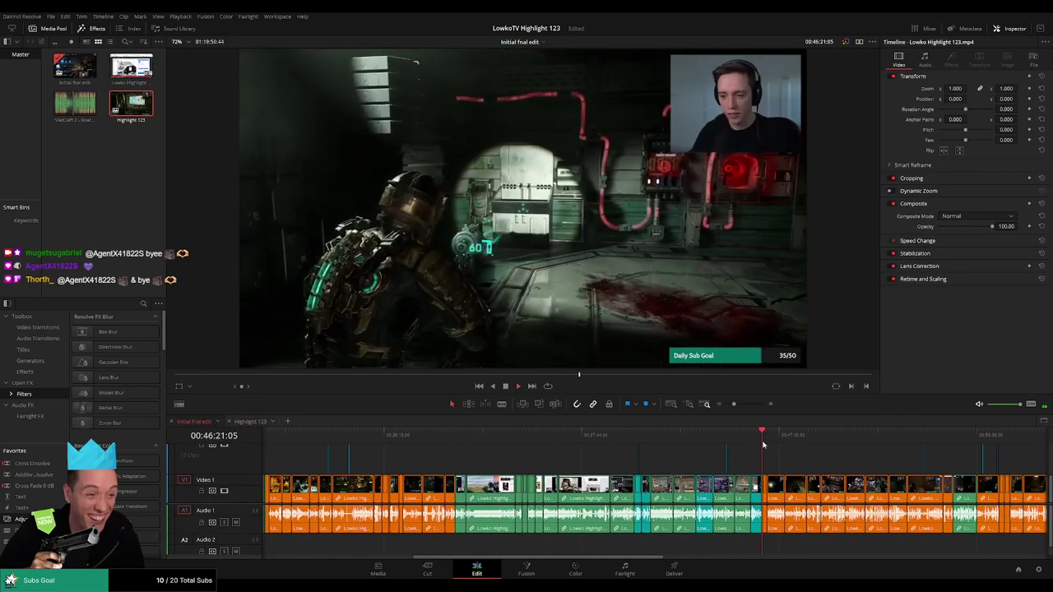
drag(682, 439, 608, 451)
scroll(607, 451, up, 5)
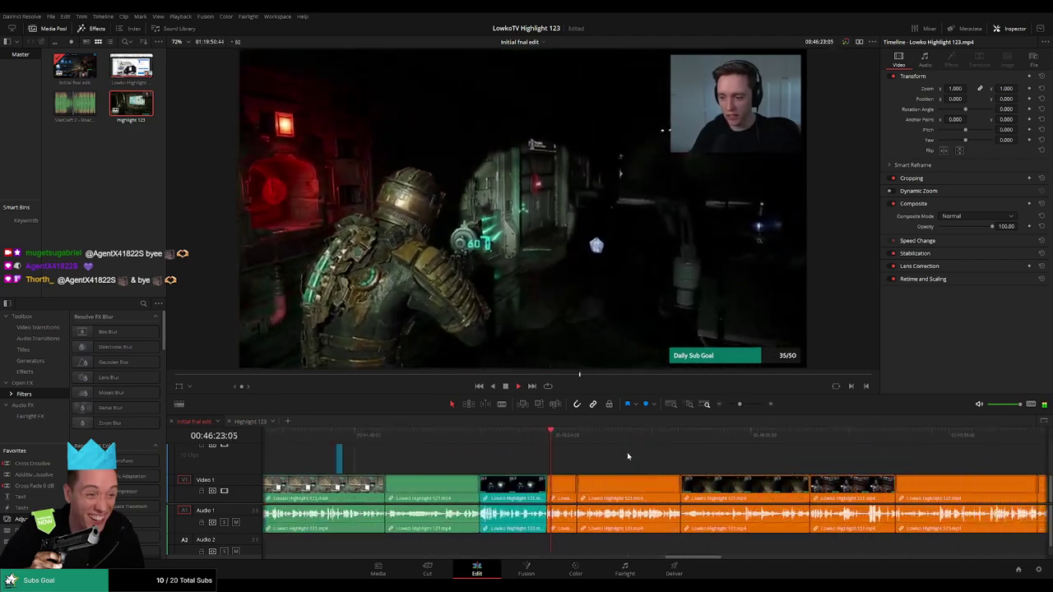
click(574, 436)
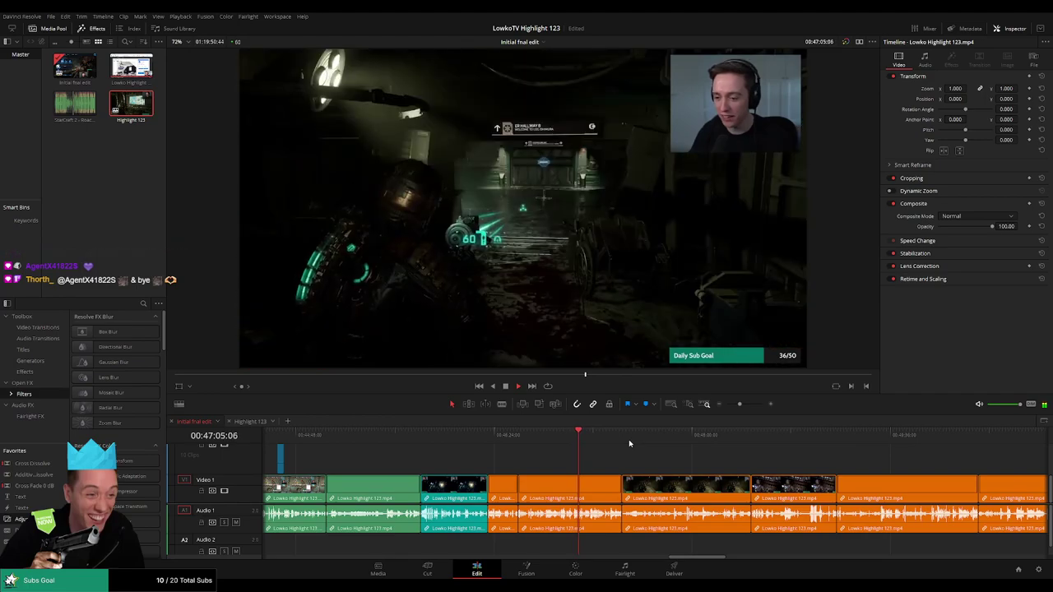
click(622, 437)
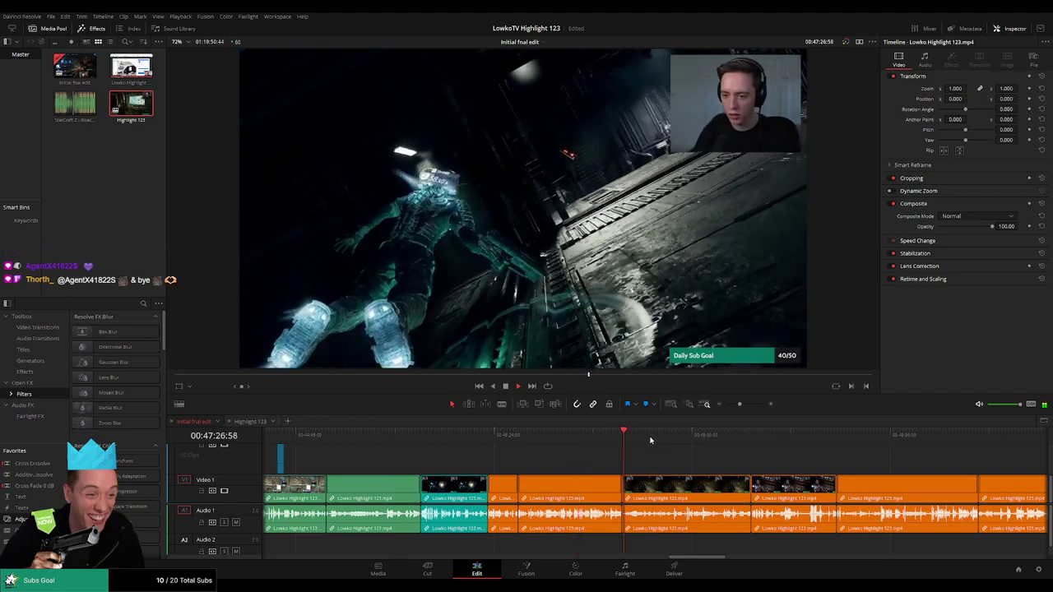
click(743, 442)
click(767, 450)
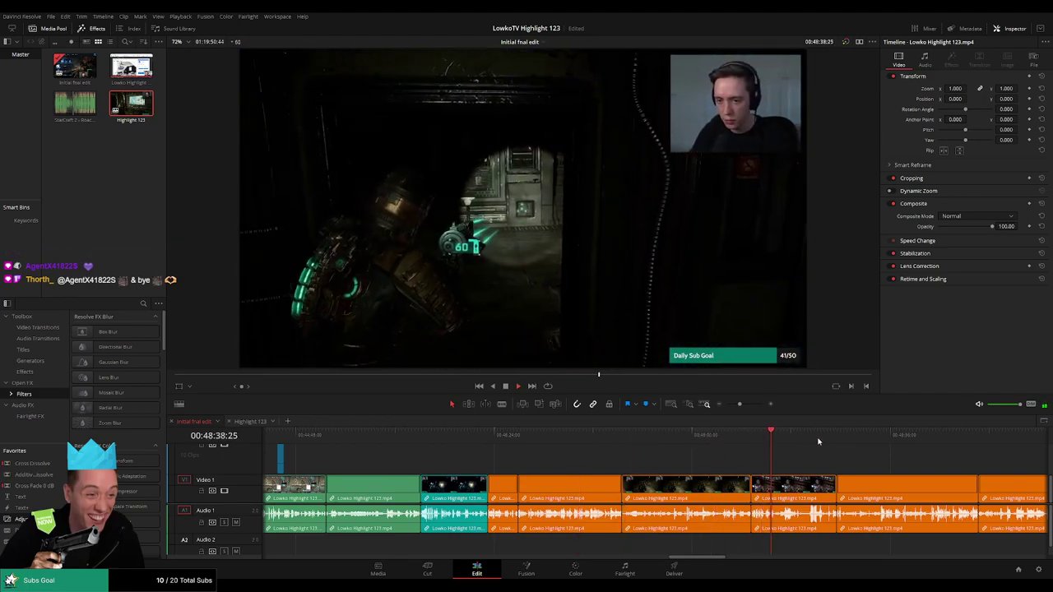
Marquee-select the clips near 48:37 and paste them at the end of Highlight 123.
drag(588, 460, 508, 486)
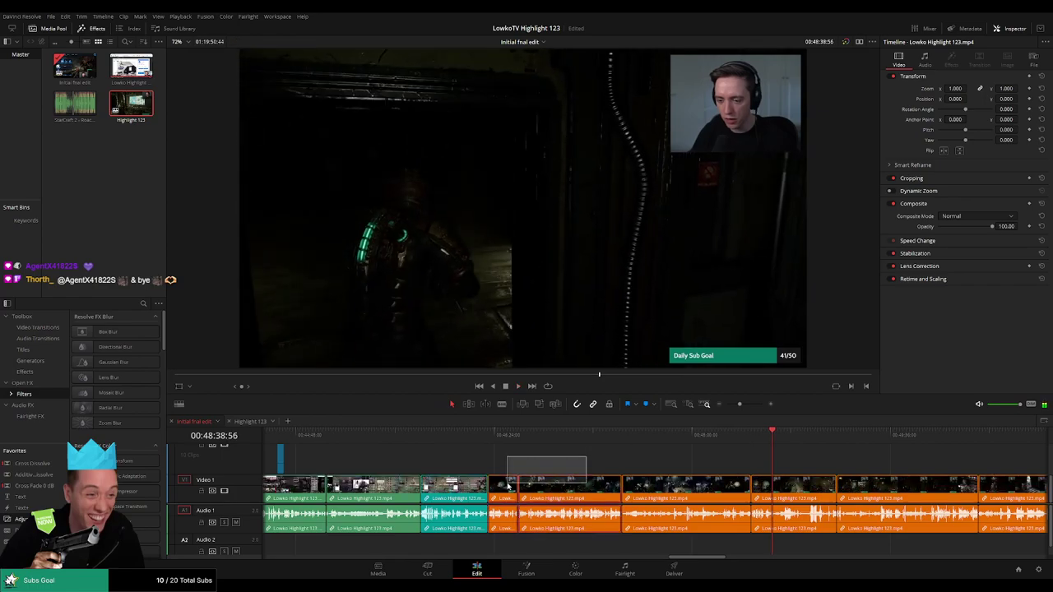
click(260, 422)
key(ctrl+v)
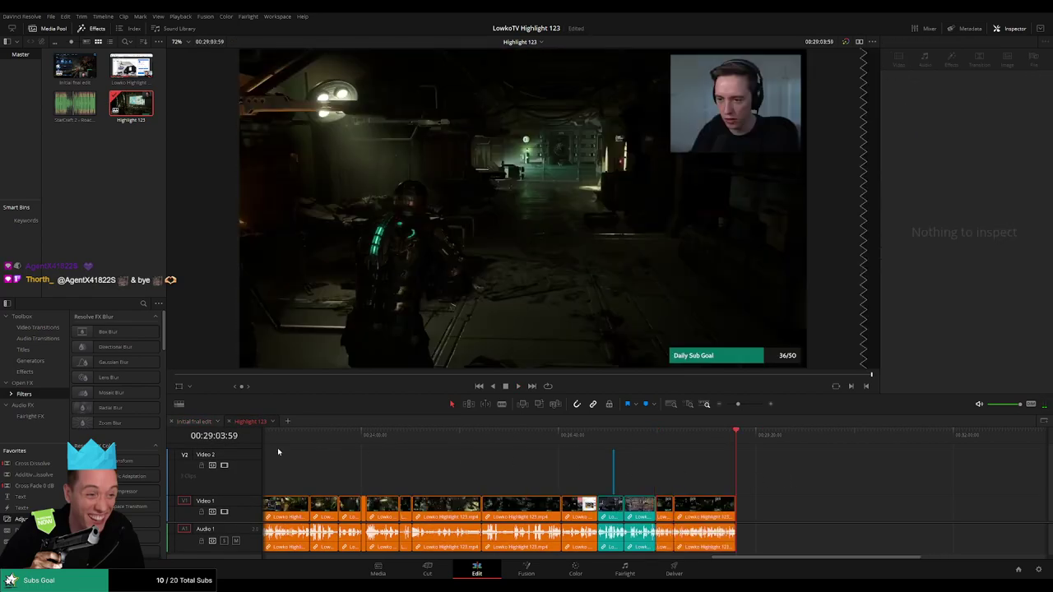
click(195, 423)
Preview Initial final edit footage between roughly 41 and 46 minutes.
scroll(386, 463, left, 5)
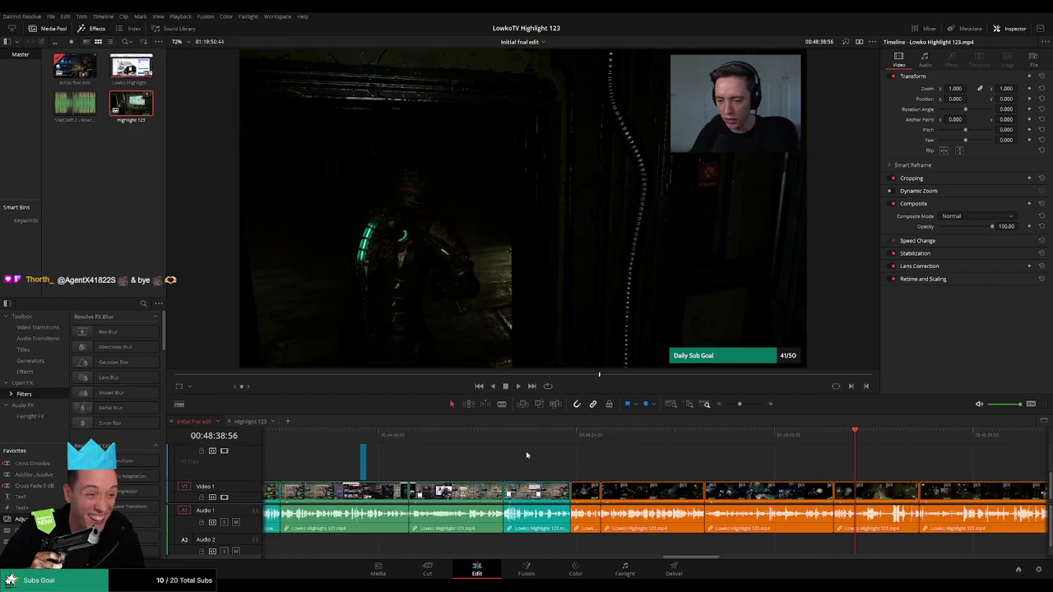
click(515, 451)
key(space)
click(410, 444)
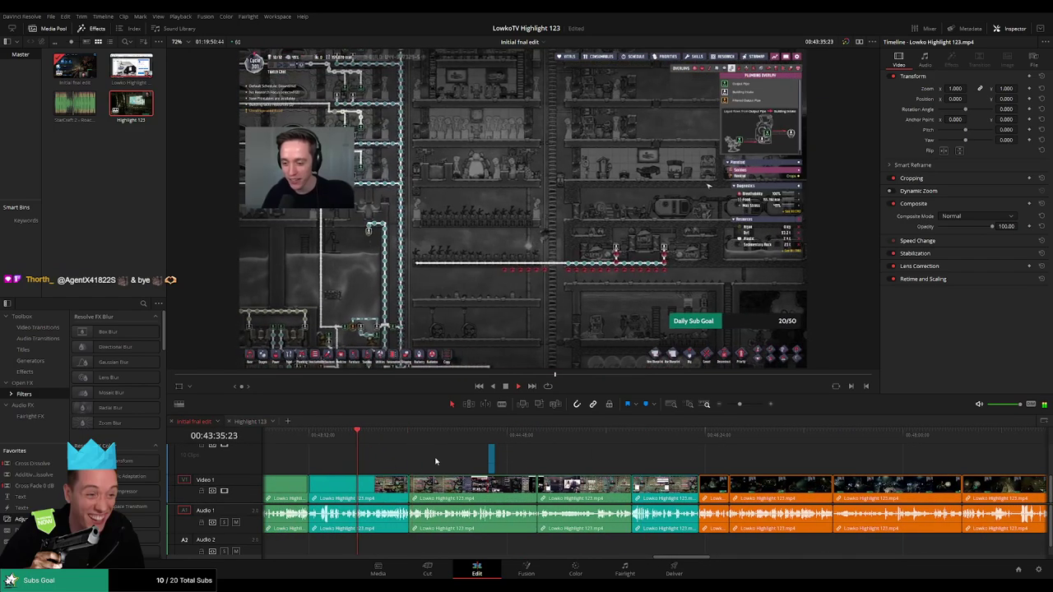
scroll(387, 448, left, 5)
click(499, 441)
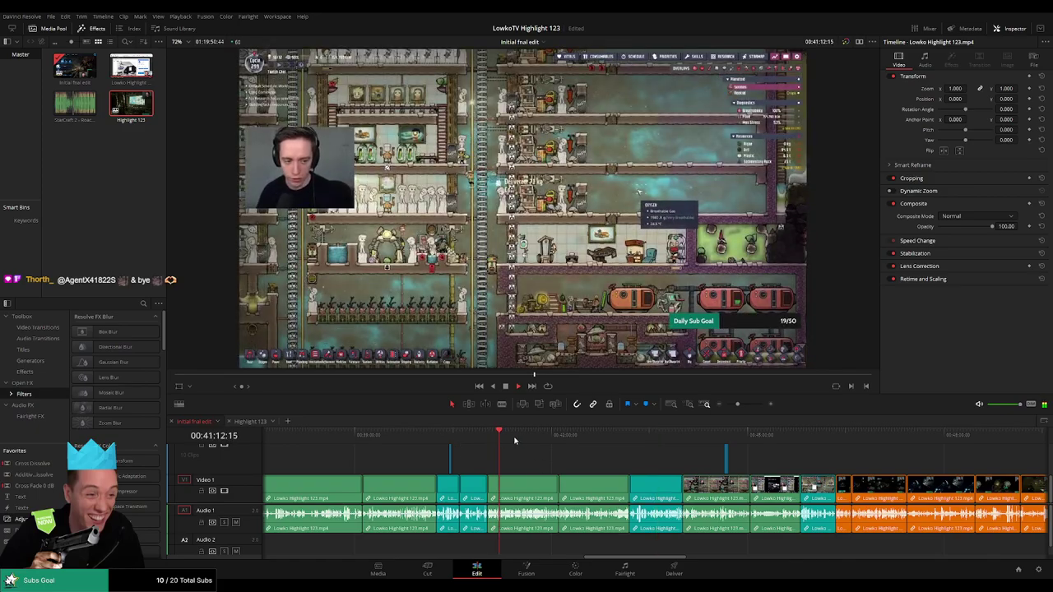
click(605, 442)
click(630, 442)
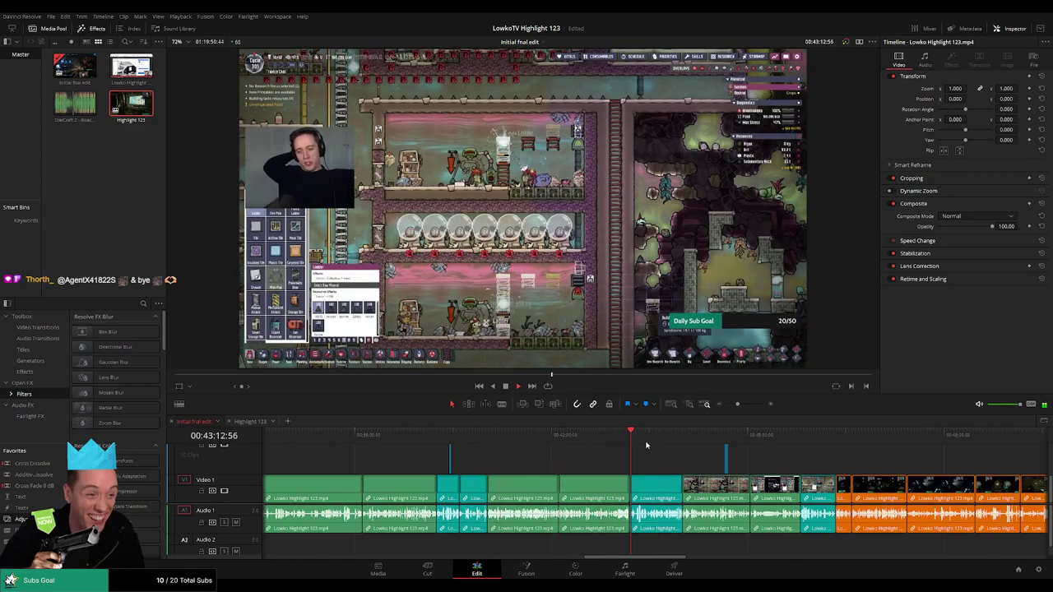
click(695, 443)
click(780, 436)
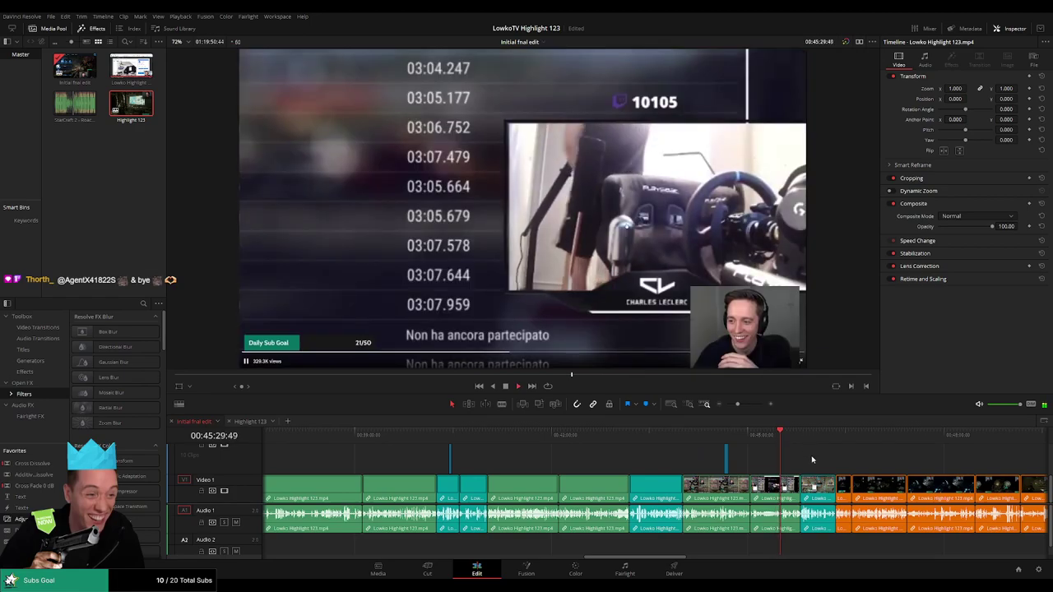
click(811, 461)
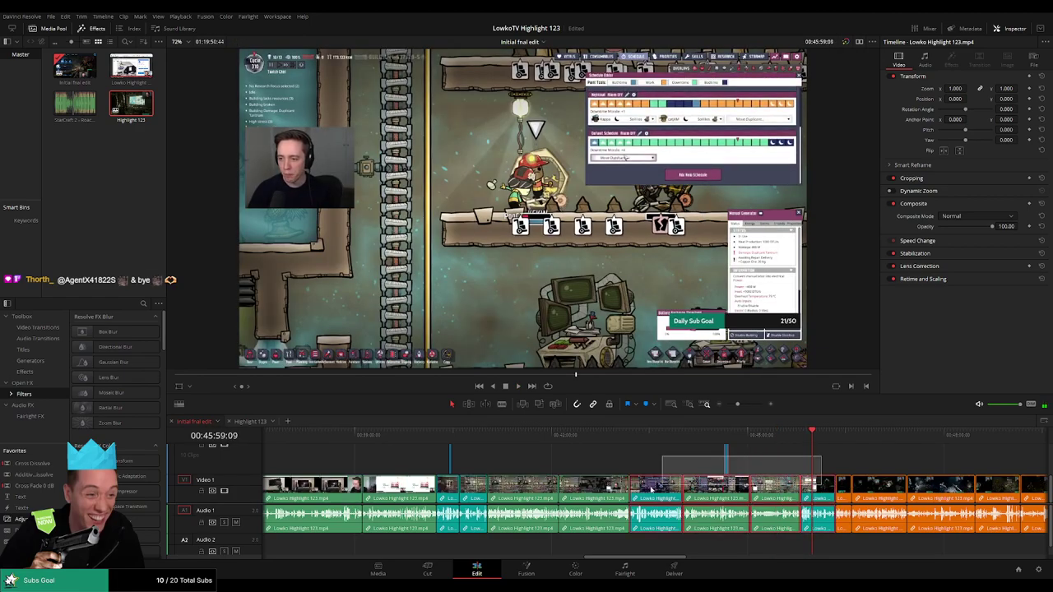
Select a run of clips near 46 minutes and check the end of Highlight 123.
drag(546, 521, 538, 527)
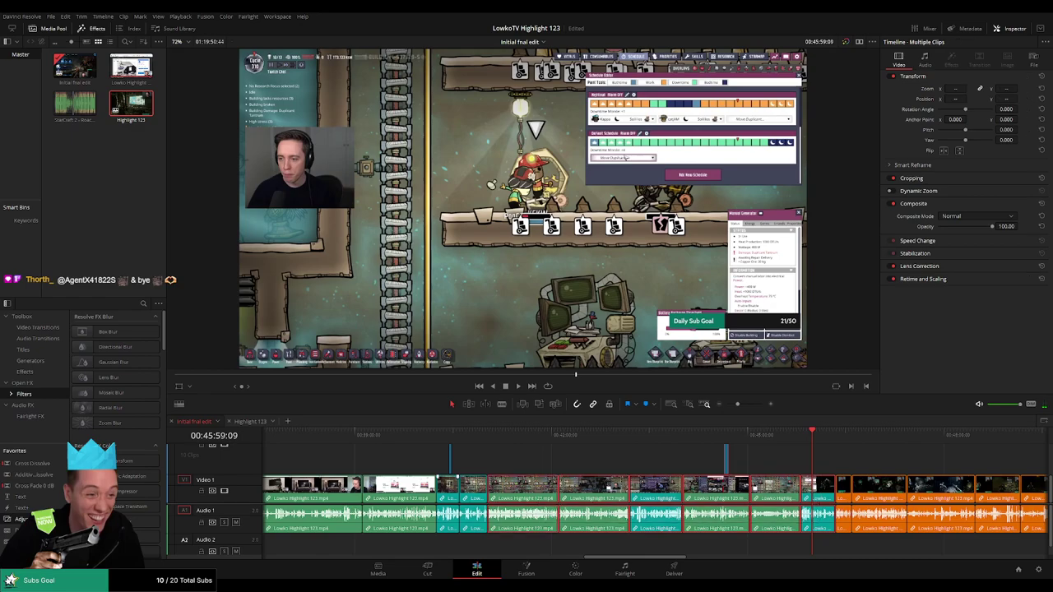
click(249, 422)
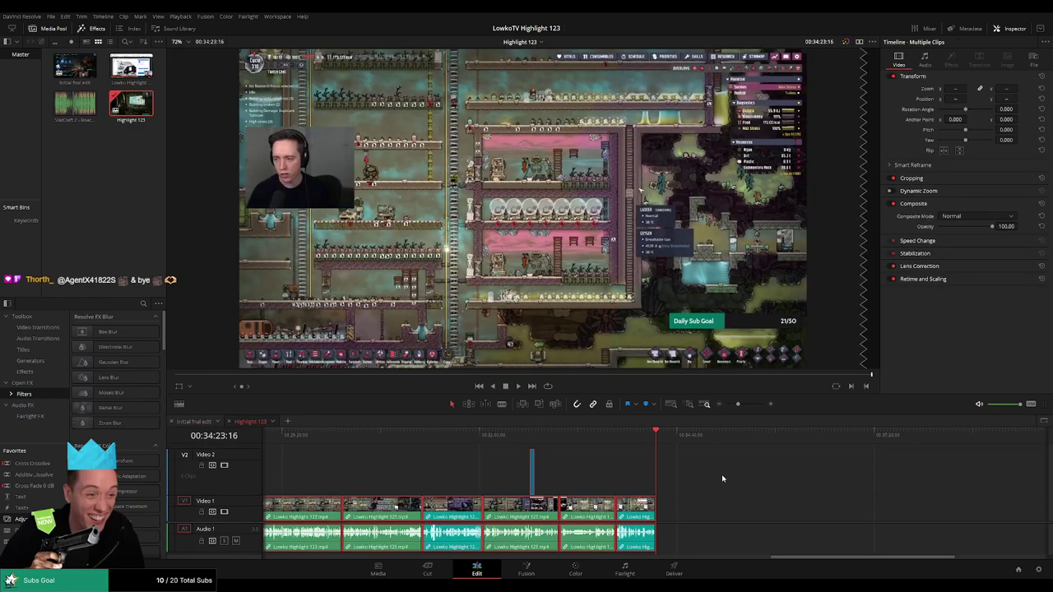
click(191, 422)
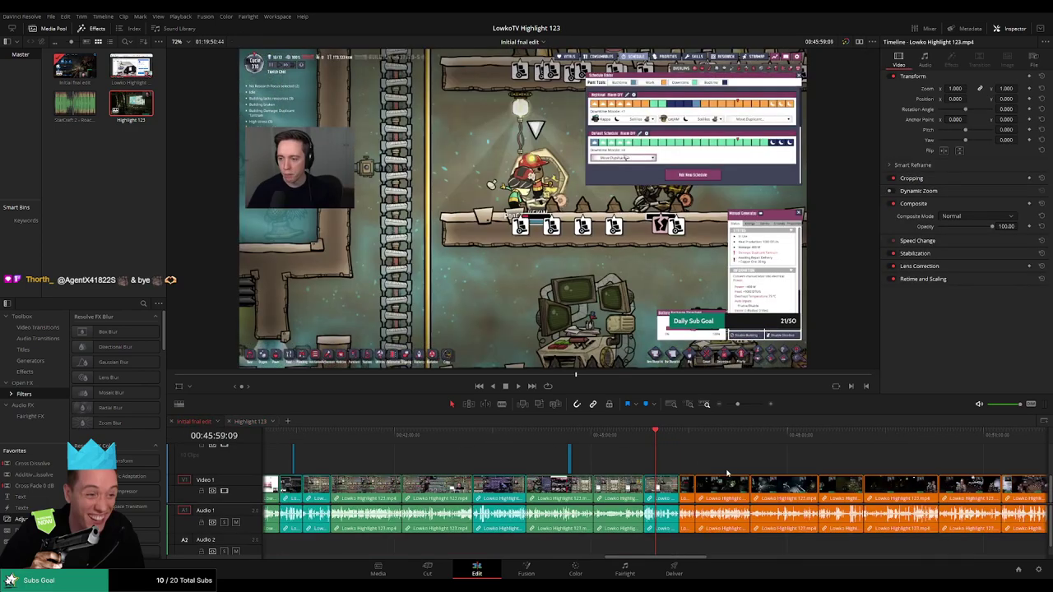
key(space)
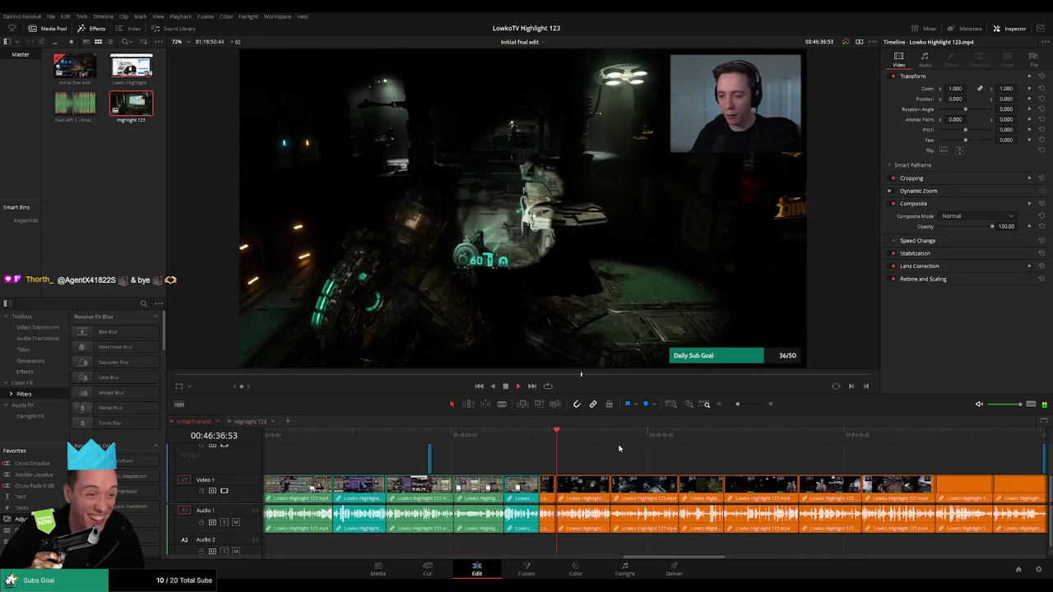
key(ctrl+Tab)
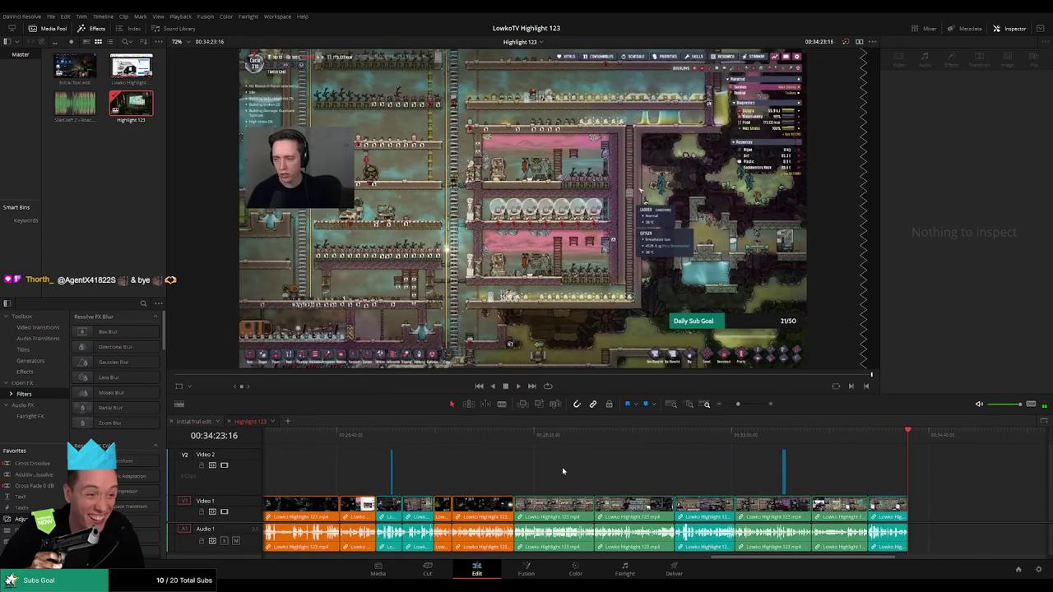
click(476, 446)
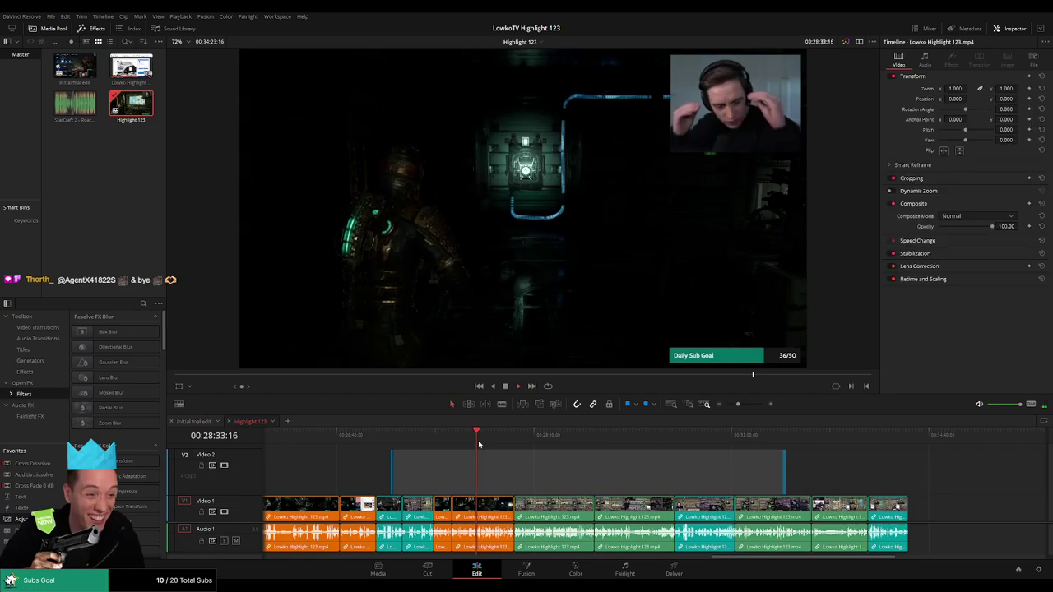
click(908, 436)
In Initial final edit, move ahead to around 53:36 and rubber-band select a run of clips.
click(200, 422)
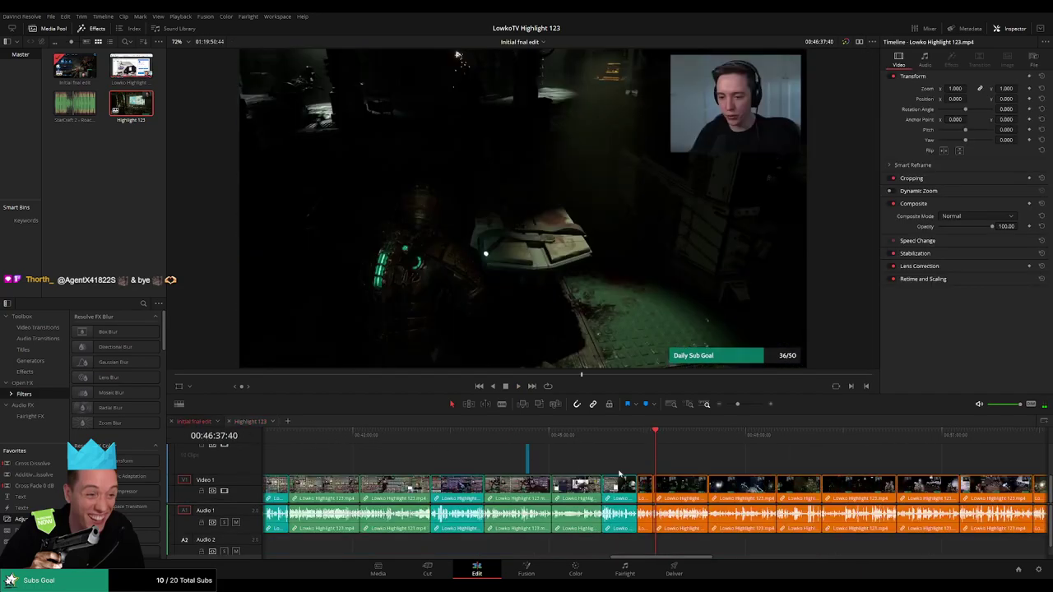
click(685, 440)
key(l)
key(l)
key(l)
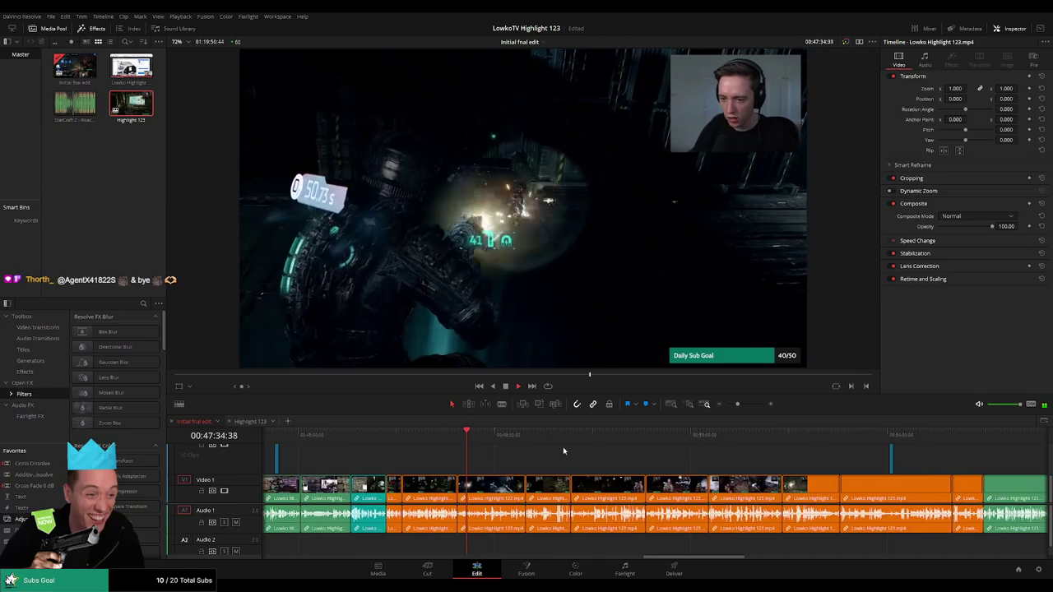
click(593, 437)
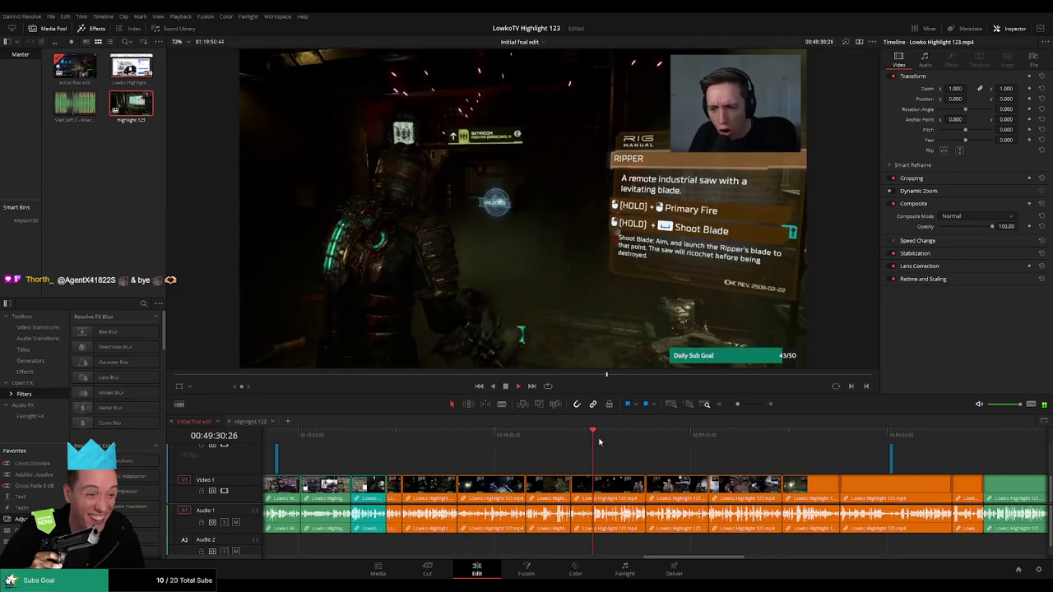
drag(599, 442, 965, 451)
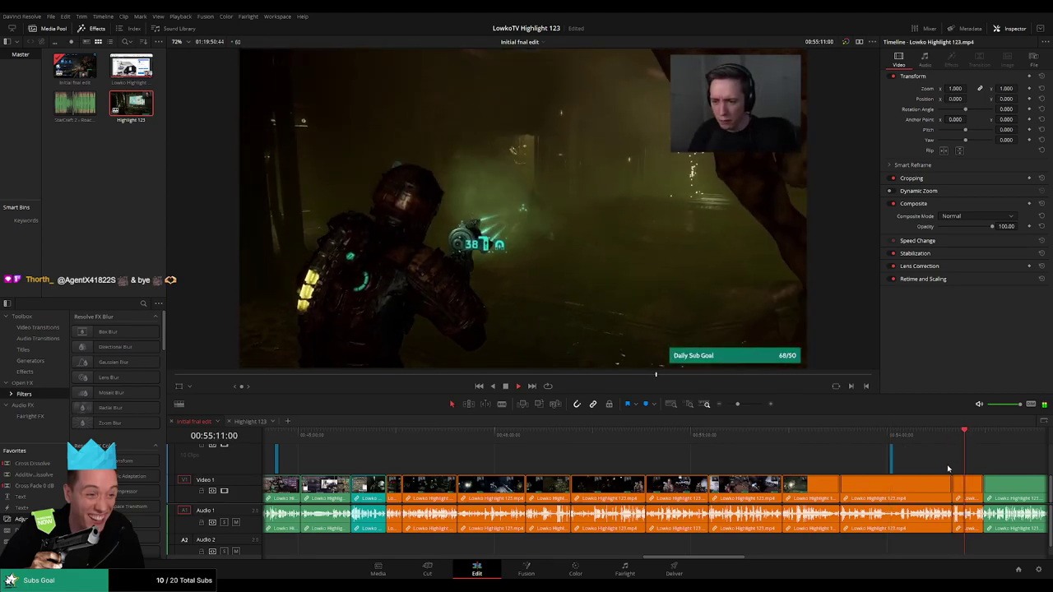
drag(892, 483, 656, 481)
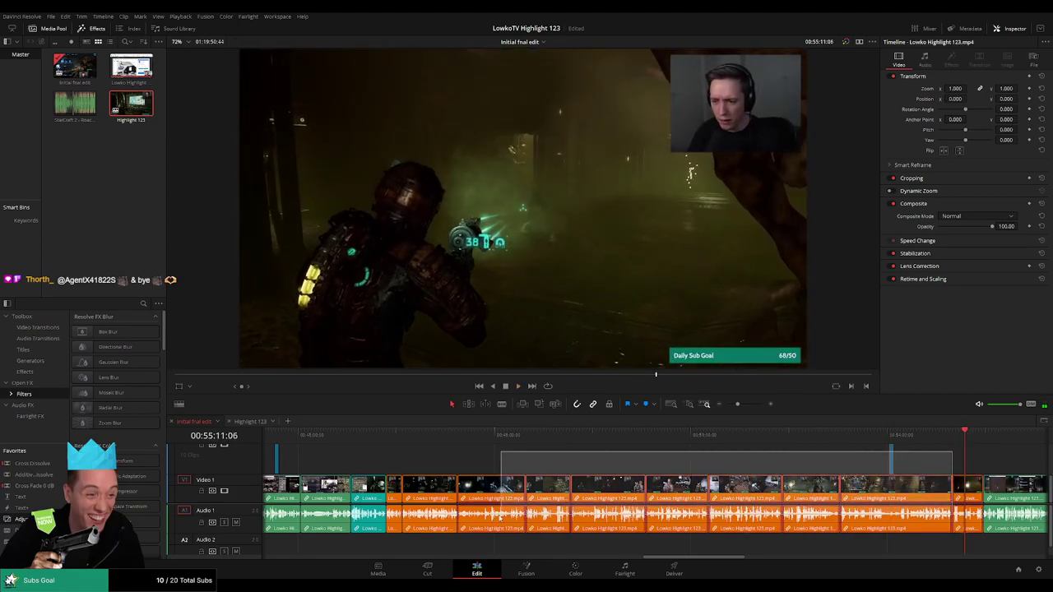
drag(500, 516, 462, 452)
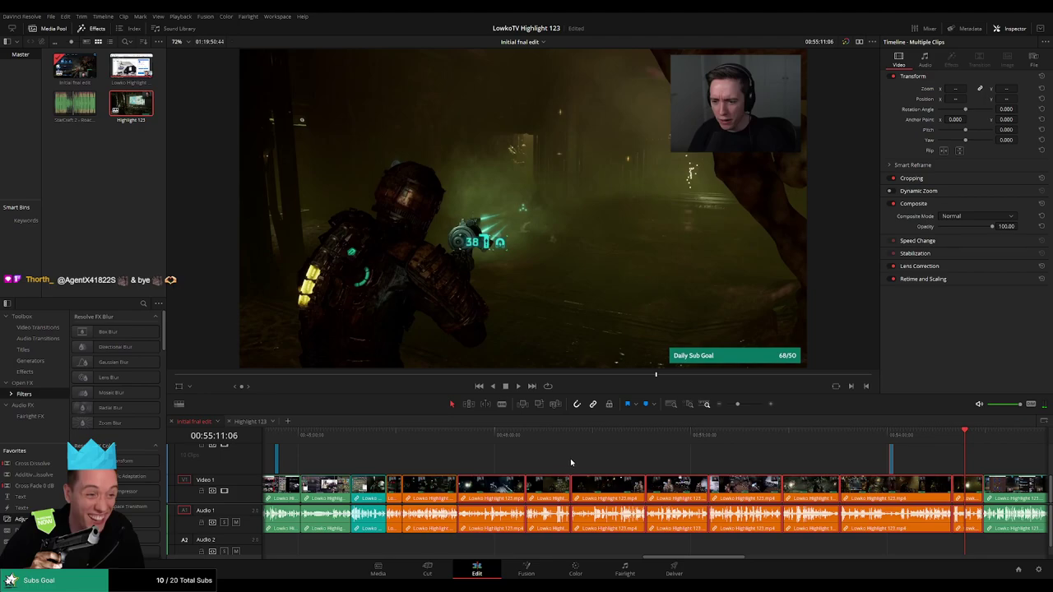
Play back Highlight 123 and review the assembled clips near its end.
click(250, 421)
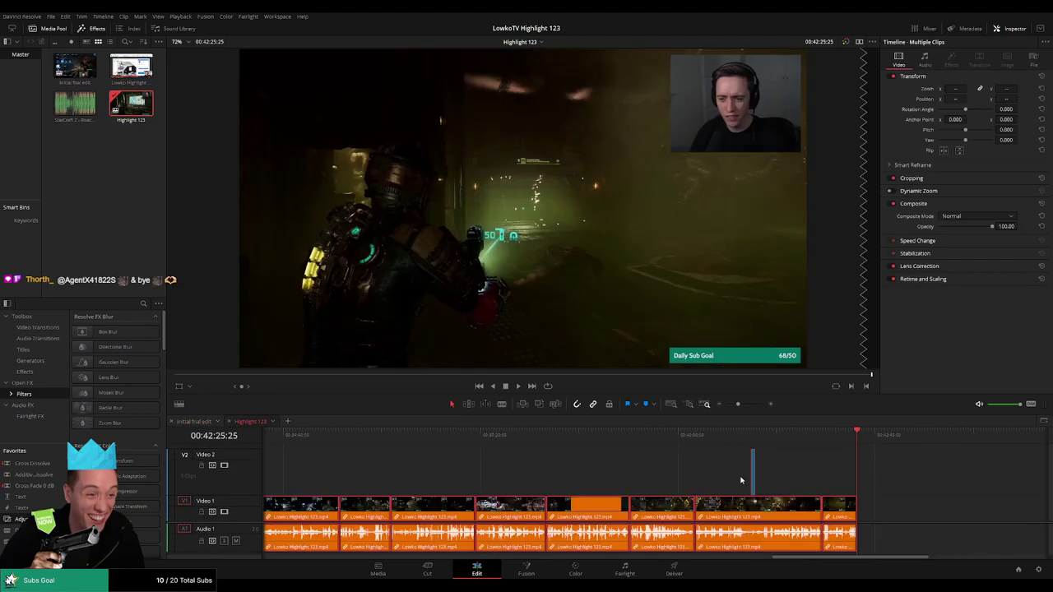
key(space)
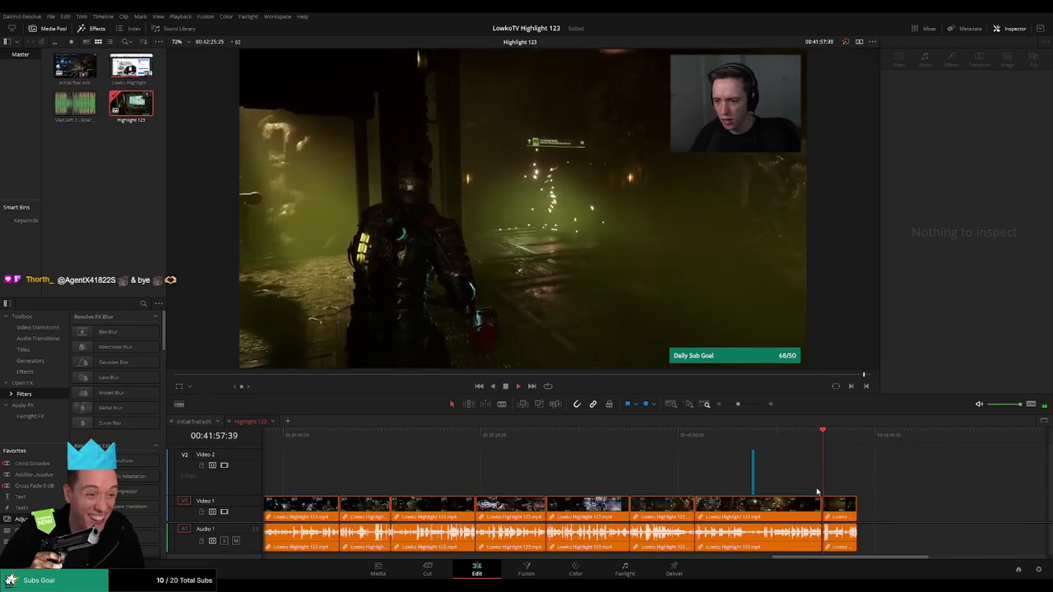
scroll(817, 492, down, 2)
click(632, 437)
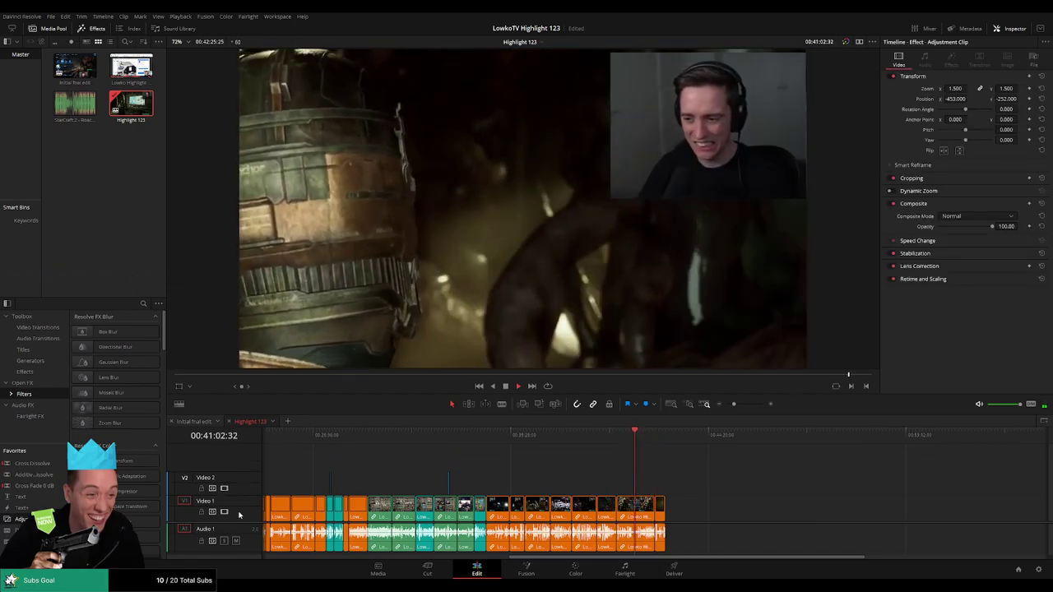
scroll(426, 486, down, 1)
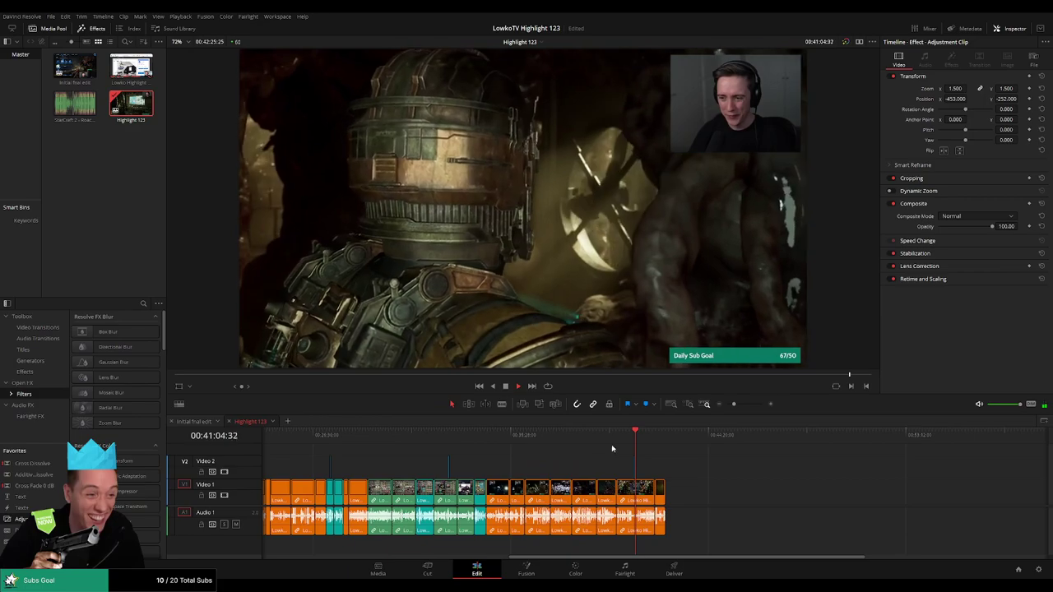
click(598, 436)
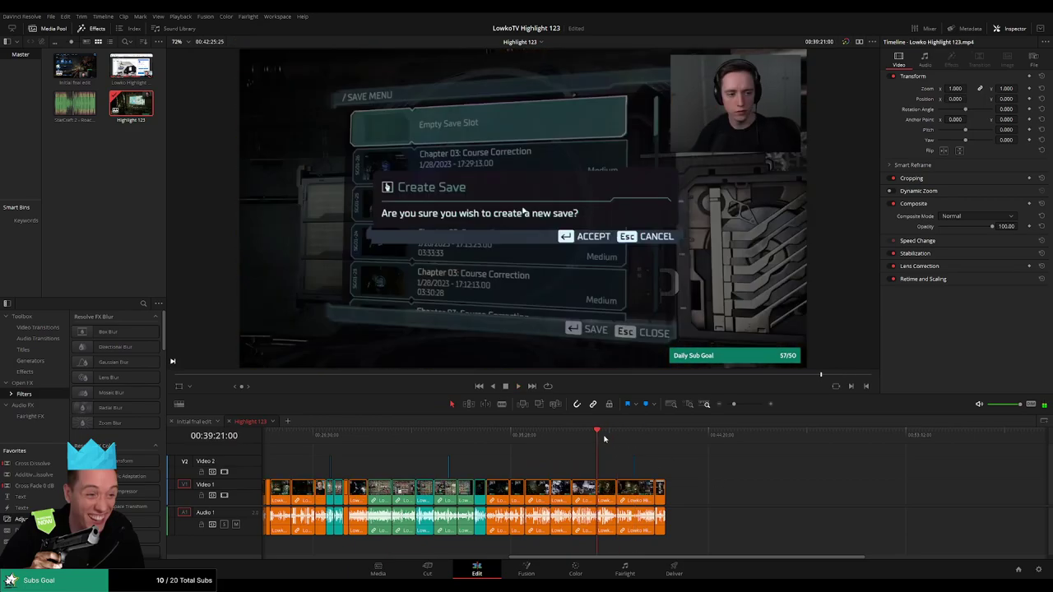
click(681, 435)
click(655, 436)
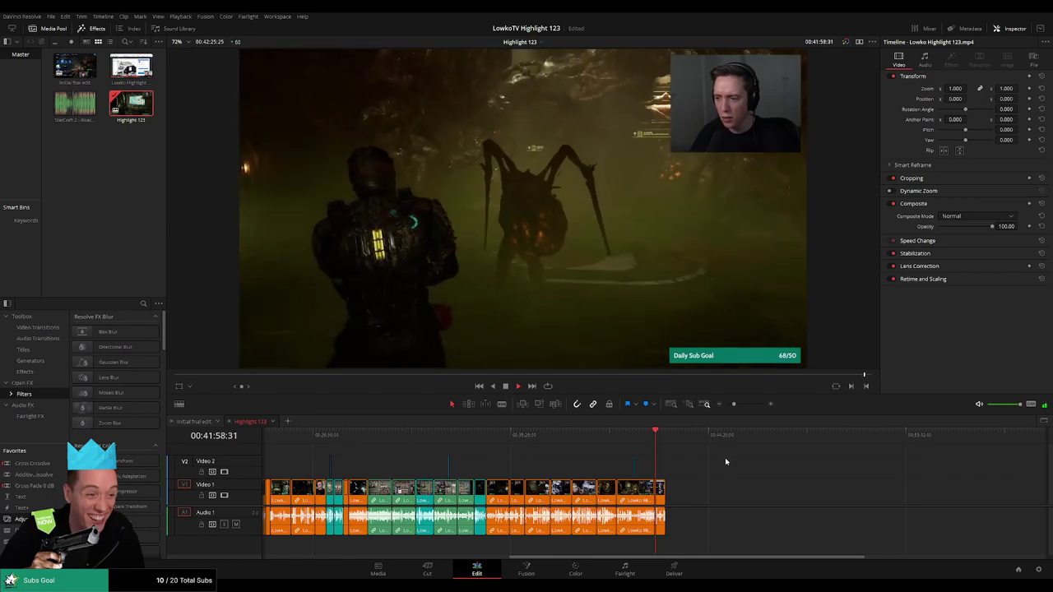
scroll(726, 462, up, 2)
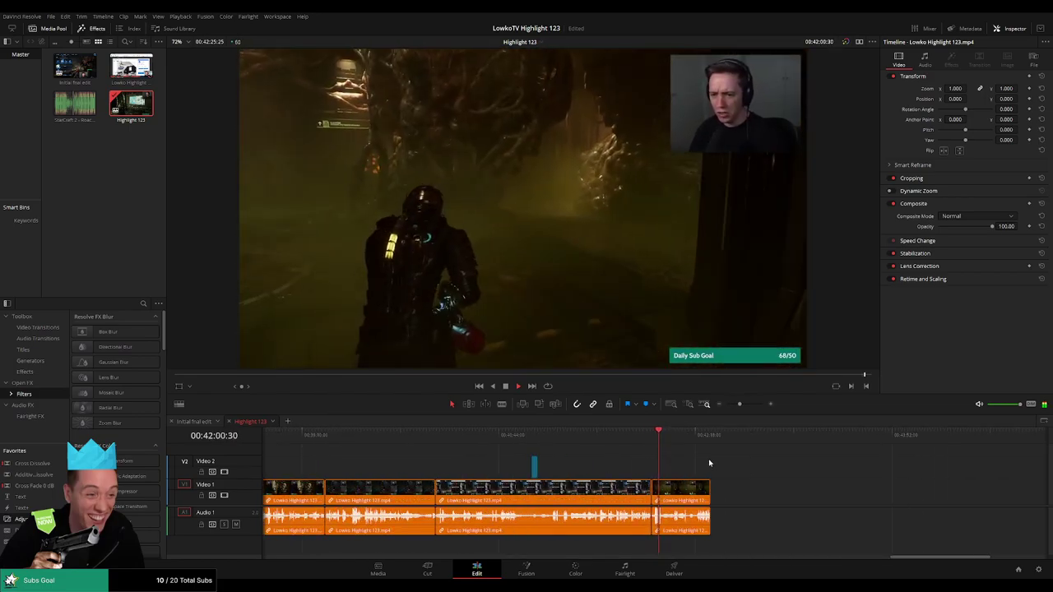
scroll(693, 464, down, 2)
In Initial final edit, scrub past the engine-room corridor shot and select the next batch of clips.
click(196, 422)
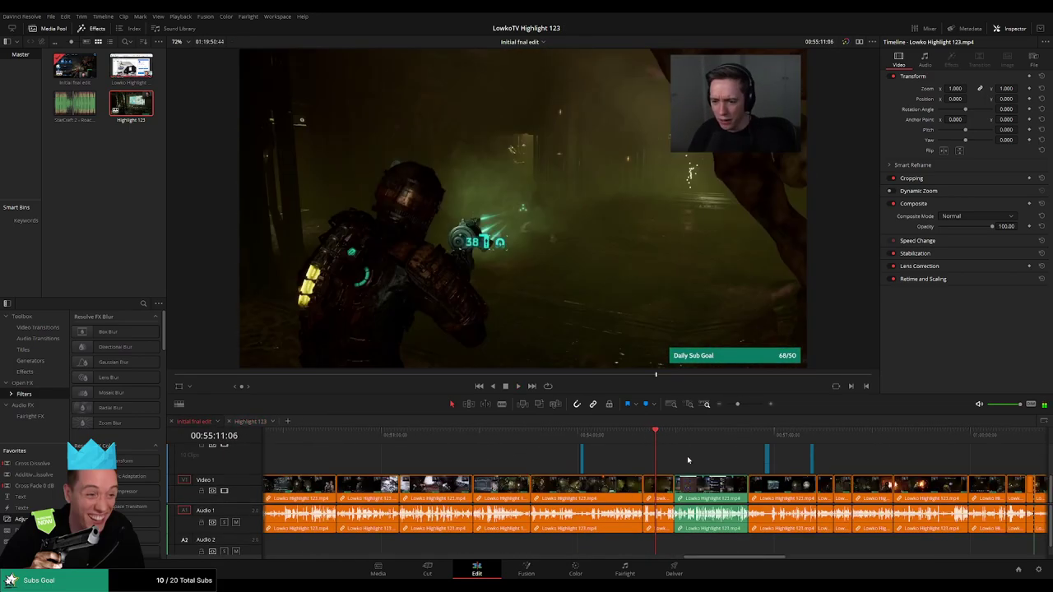
click(714, 436)
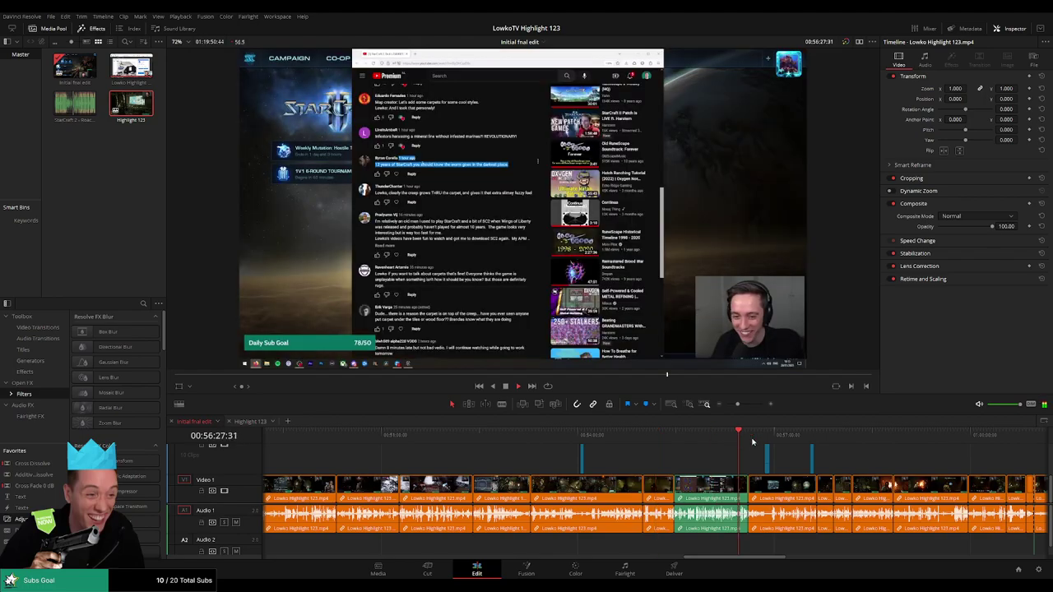
click(584, 441)
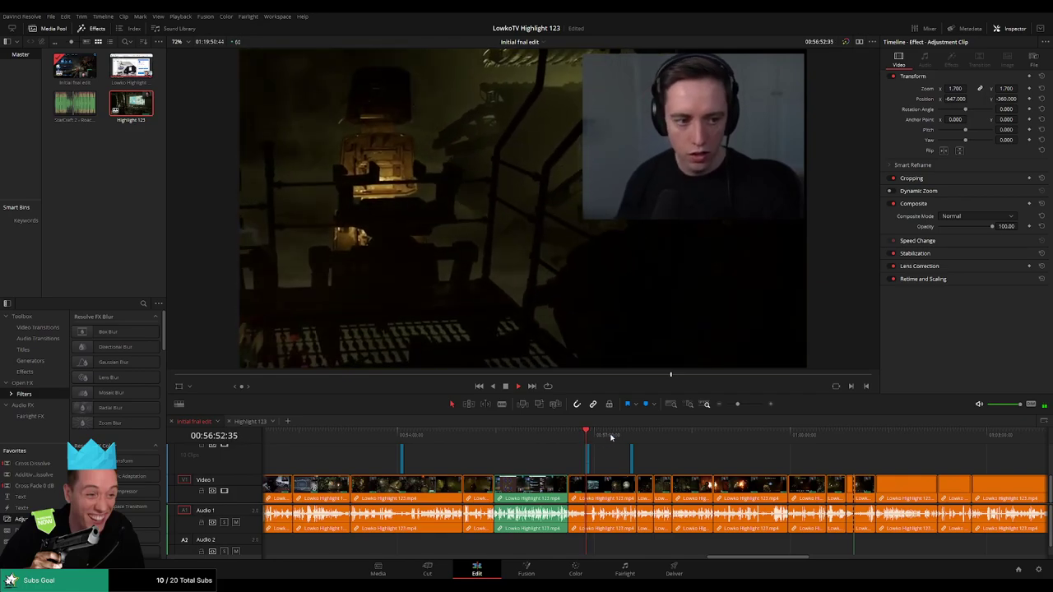
drag(588, 440, 679, 436)
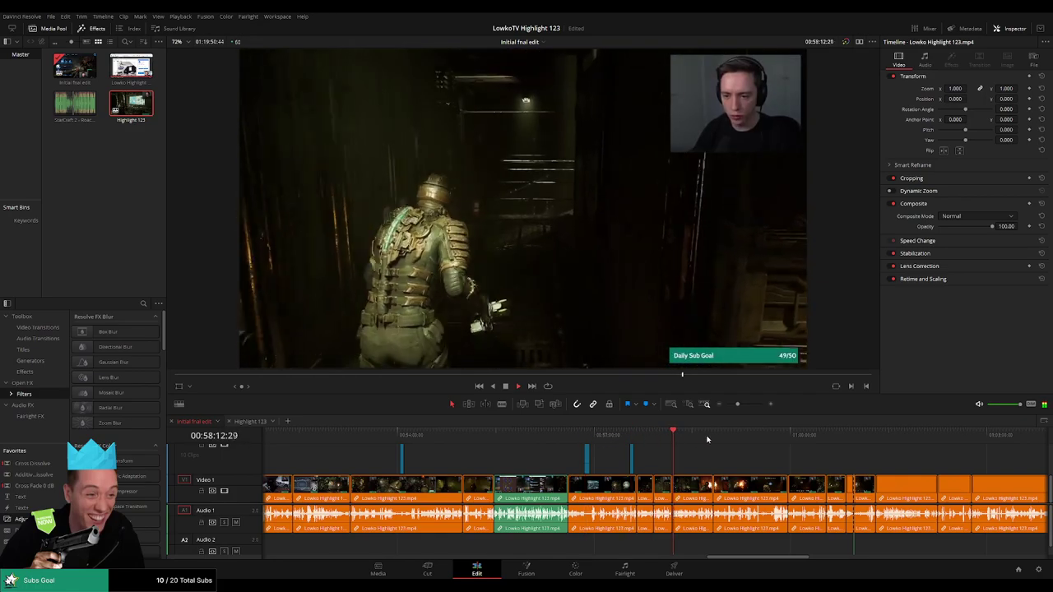
click(716, 436)
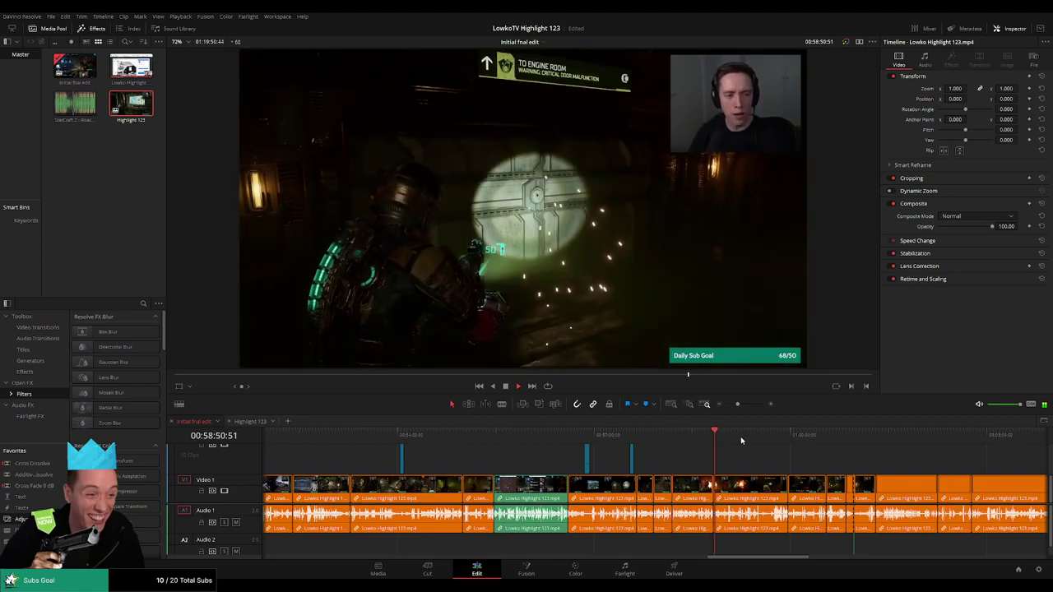
click(756, 436)
click(762, 437)
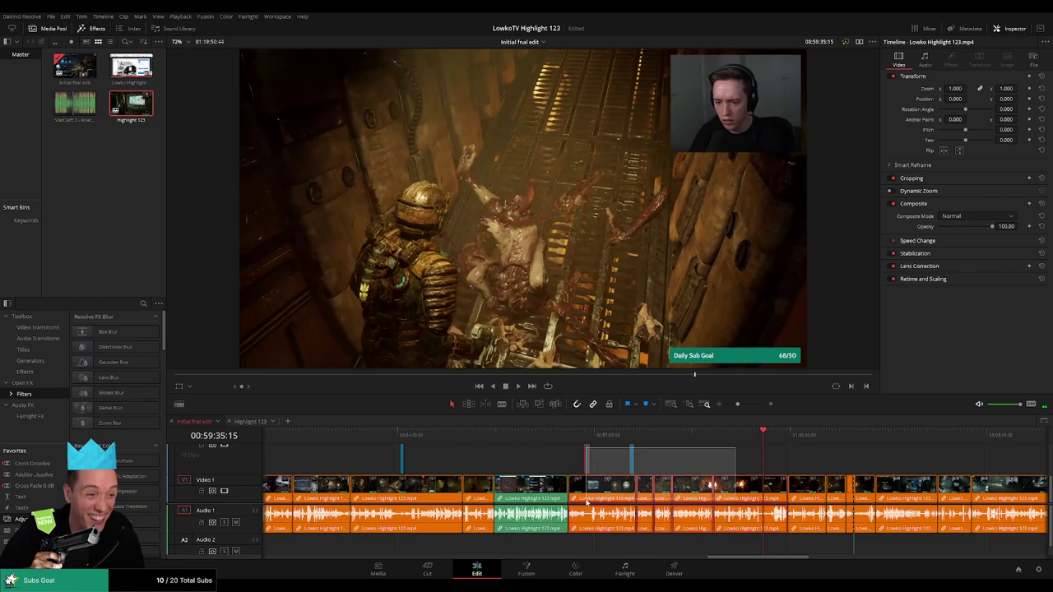
drag(586, 485, 585, 486)
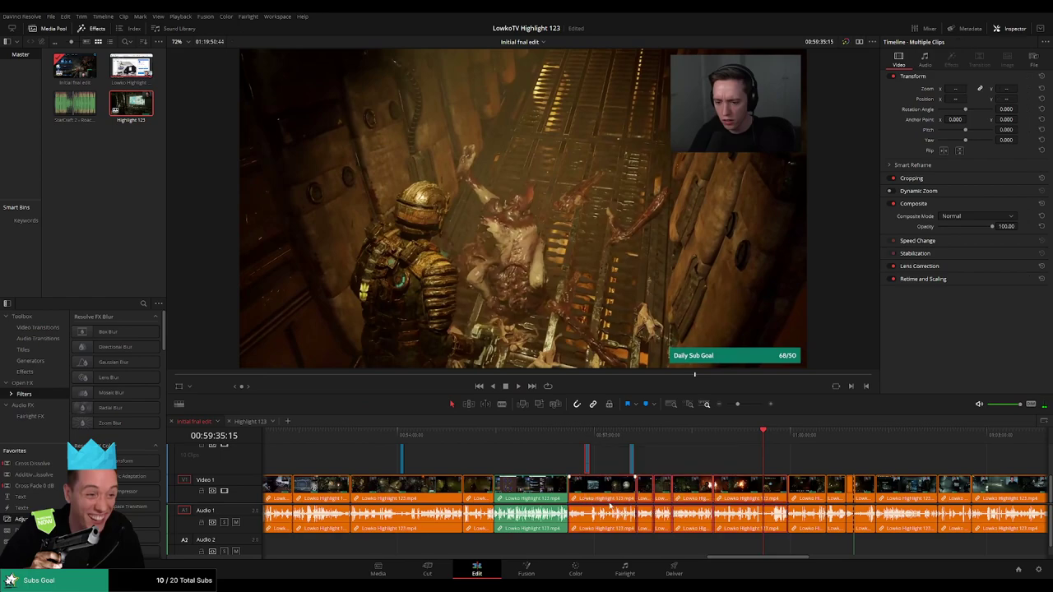
Paste the clips after the last clip in Highlight 123, delete the gap, and play the join.
click(249, 422)
click(672, 436)
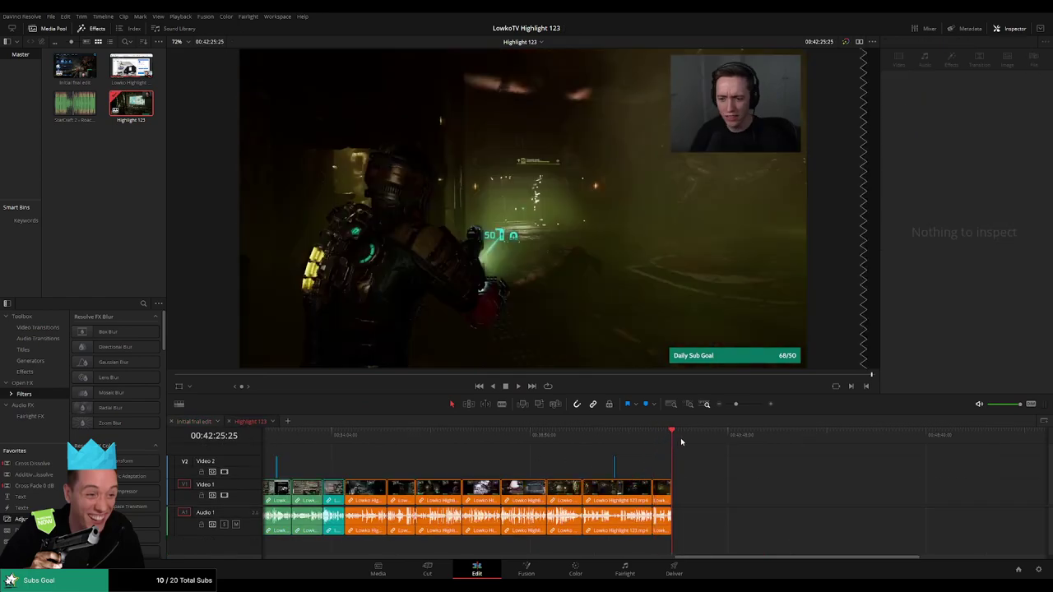
drag(682, 442, 694, 441)
key(ctrl+v)
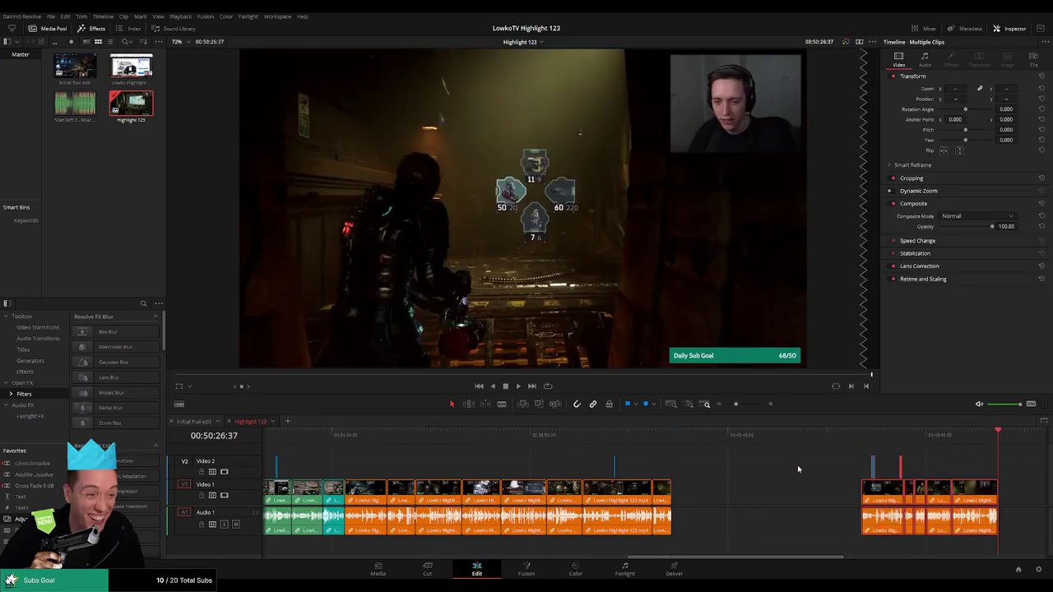
drag(977, 500, 850, 459)
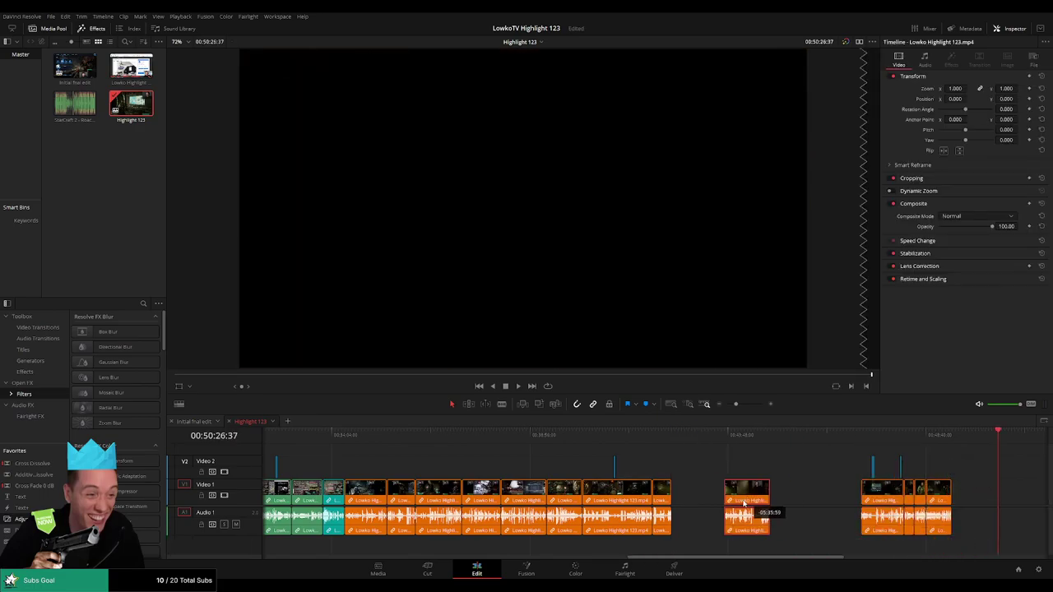
click(768, 495)
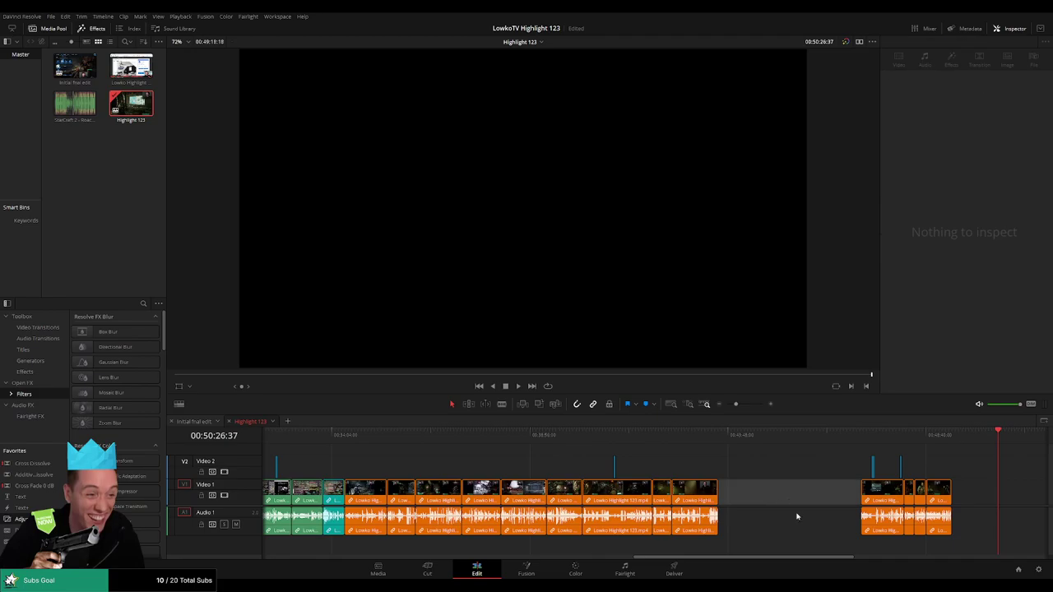
key(Delete)
click(719, 436)
key(space)
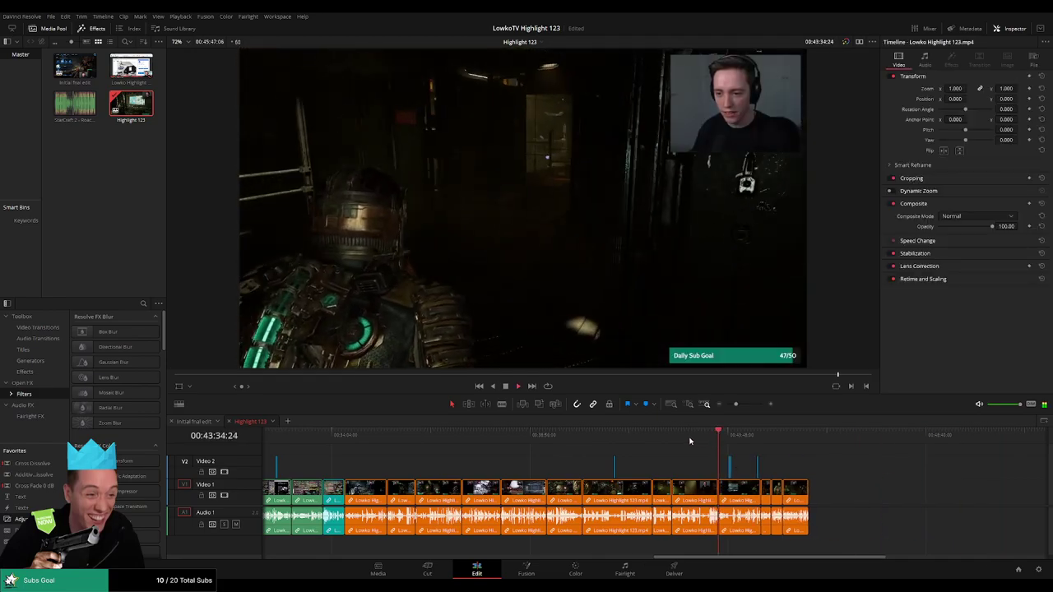
Review the newly pasted clips in Highlight 123 through to their end.
click(671, 436)
click(707, 435)
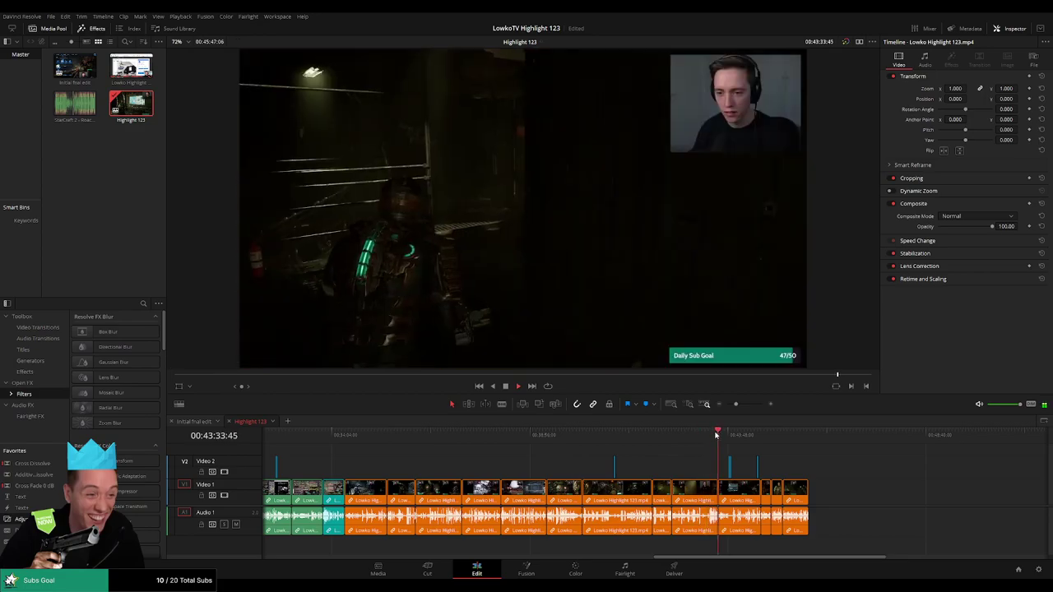
click(807, 437)
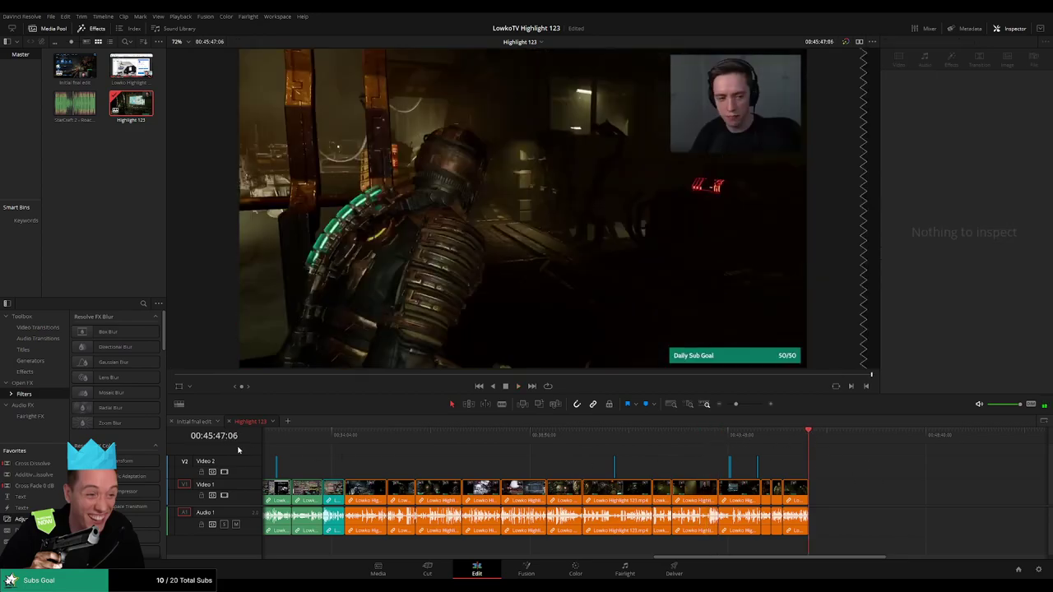
Scan back and forth in Initial final edit for the next highlight.
click(195, 422)
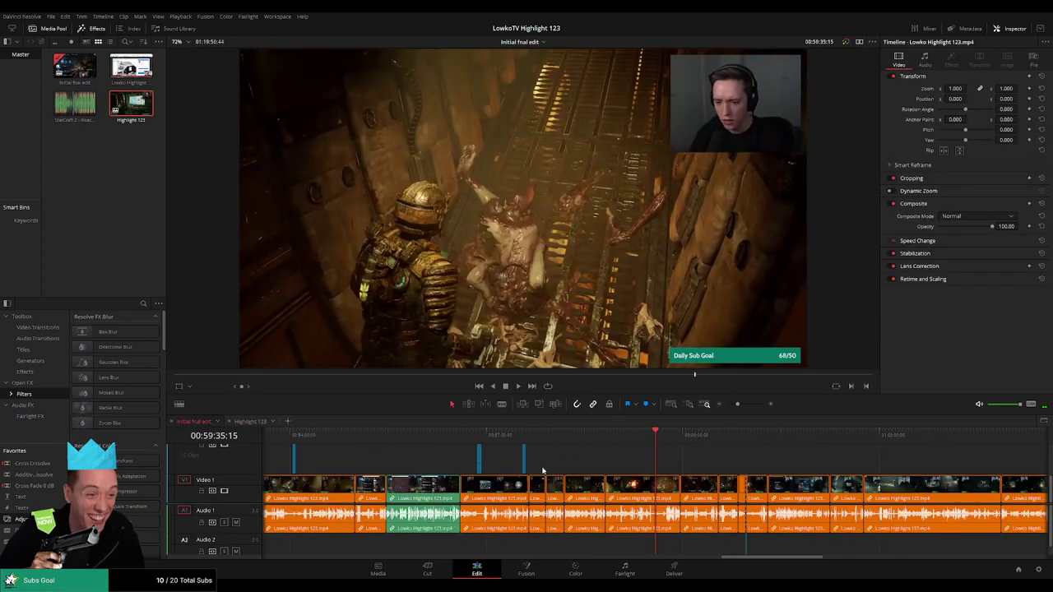
click(683, 438)
click(719, 438)
click(738, 442)
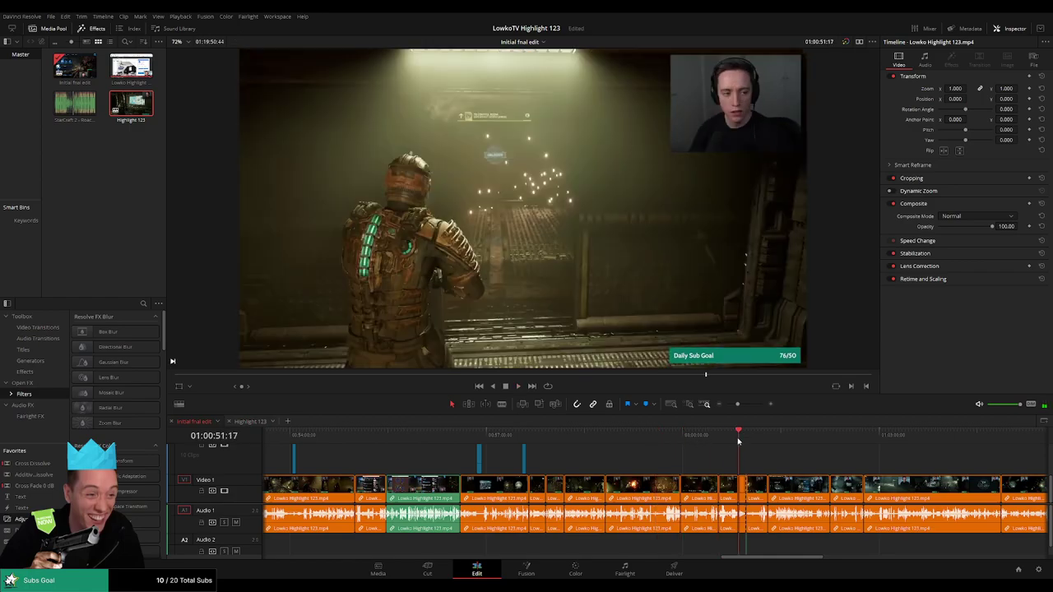
click(679, 437)
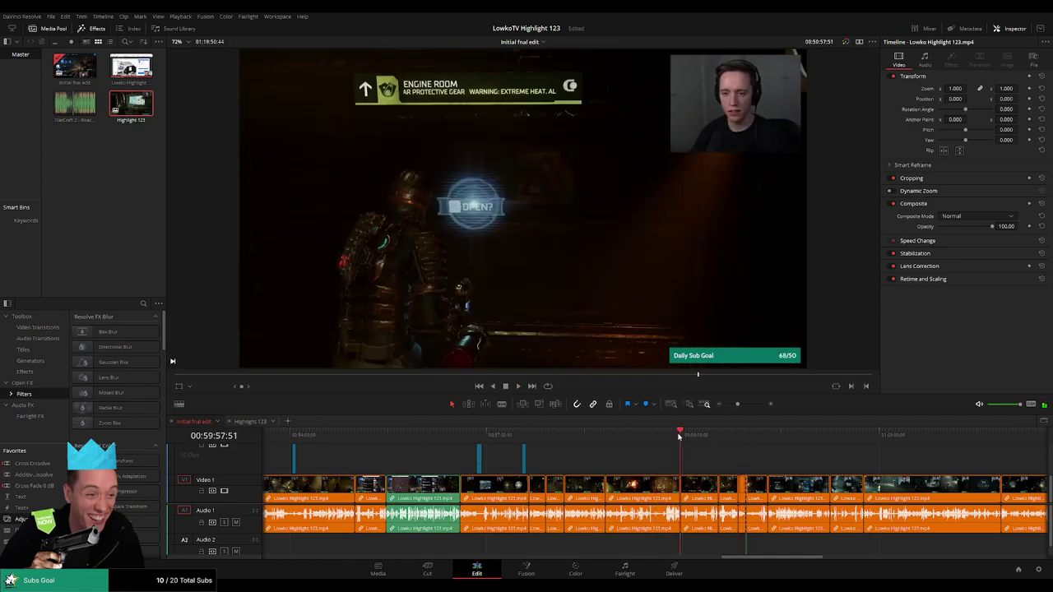
click(665, 436)
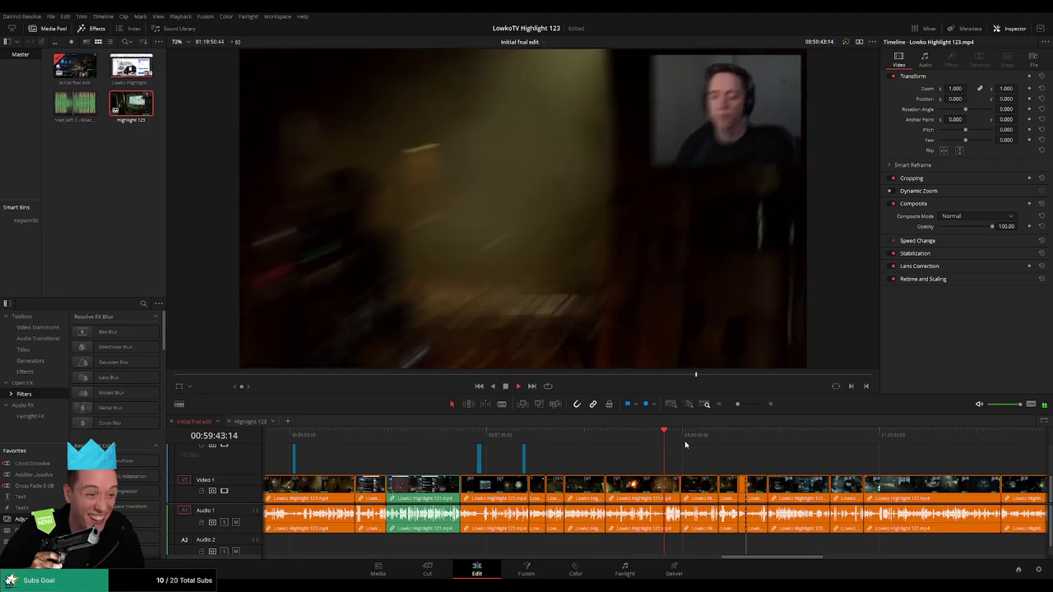
Recheck the latest Highlight 123 clips, then skim further through the stream footage.
click(256, 422)
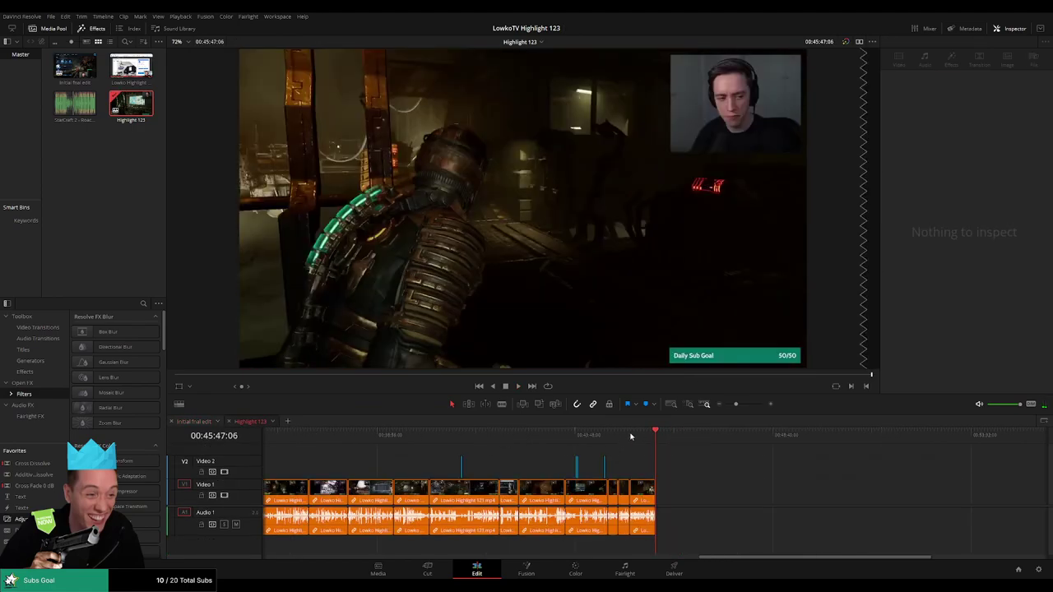
click(631, 437)
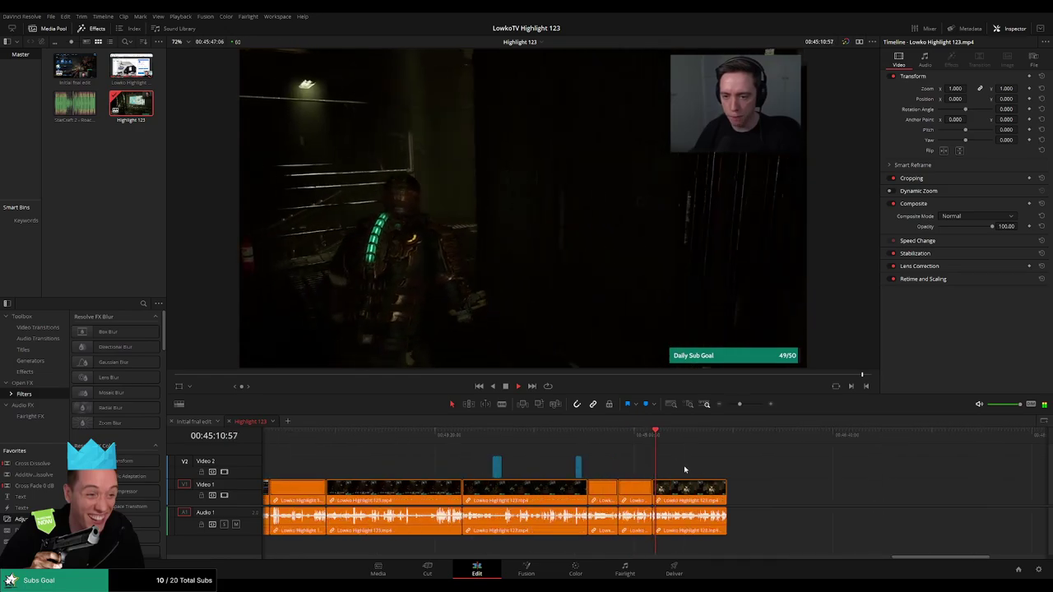
click(195, 421)
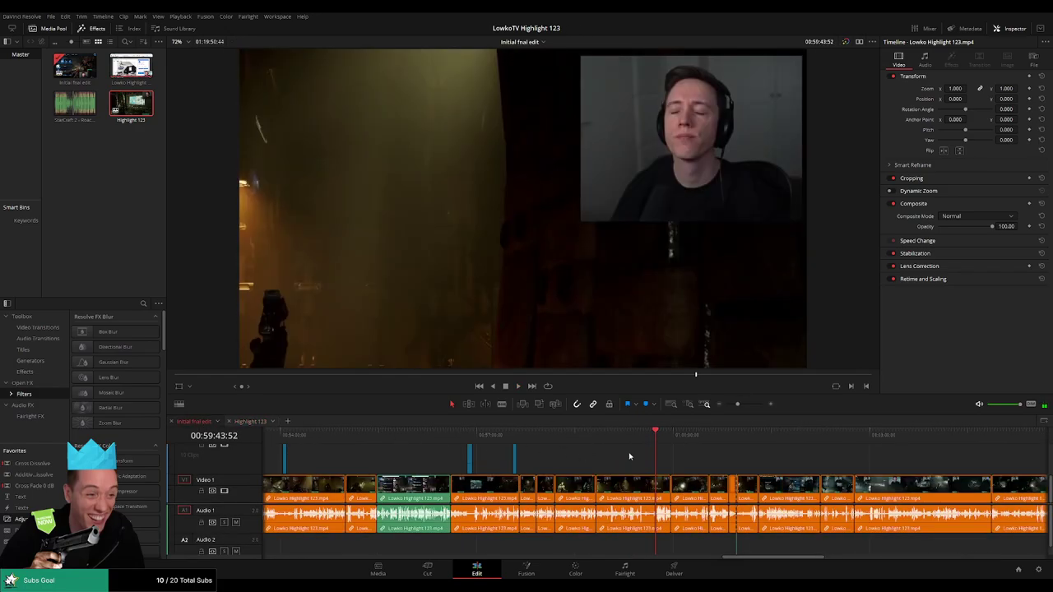
click(631, 437)
click(682, 436)
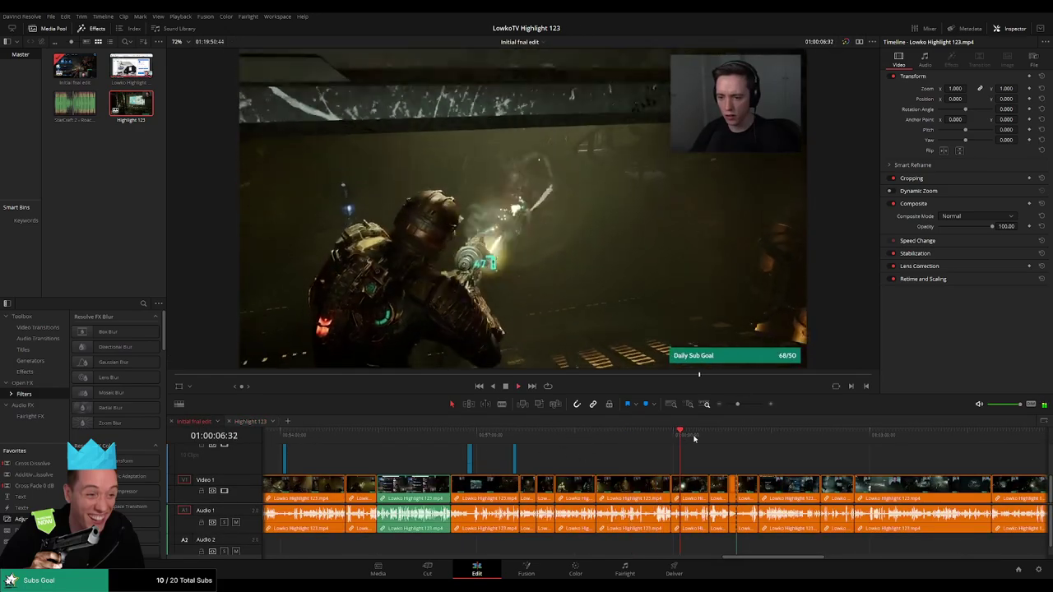
click(706, 437)
scroll(766, 455, up, 2)
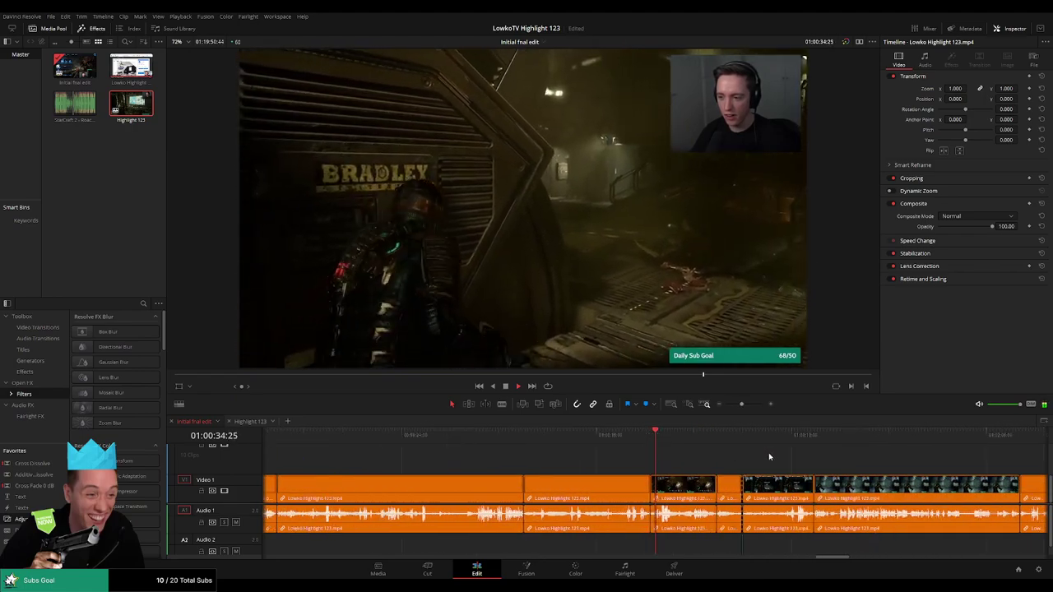
Replay the newest Highlight 123 clips and split them at the playhead with Ctrl+B.
click(251, 421)
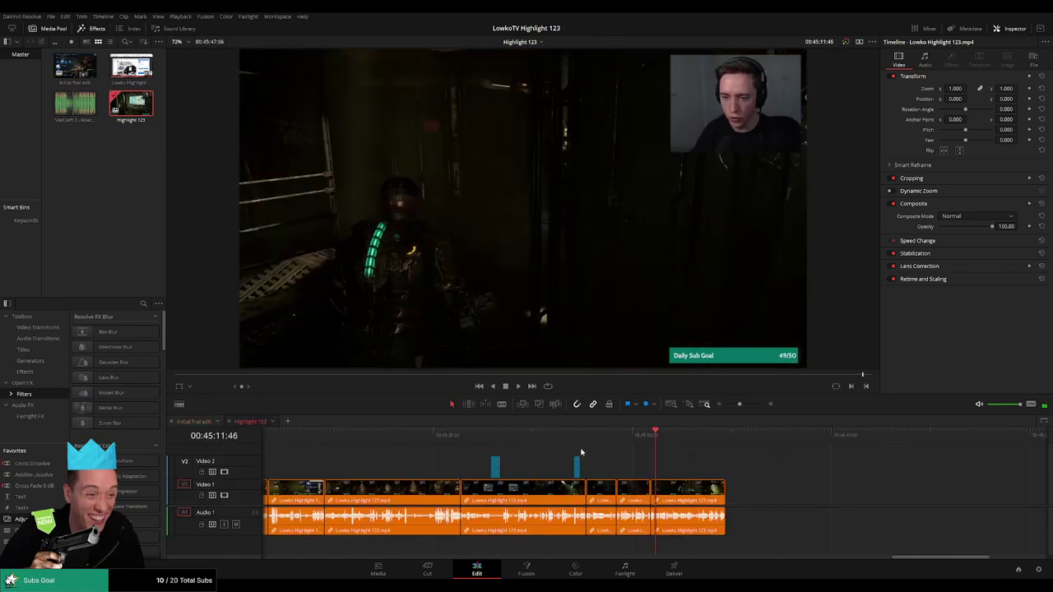
click(647, 434)
scroll(740, 449, up, 2)
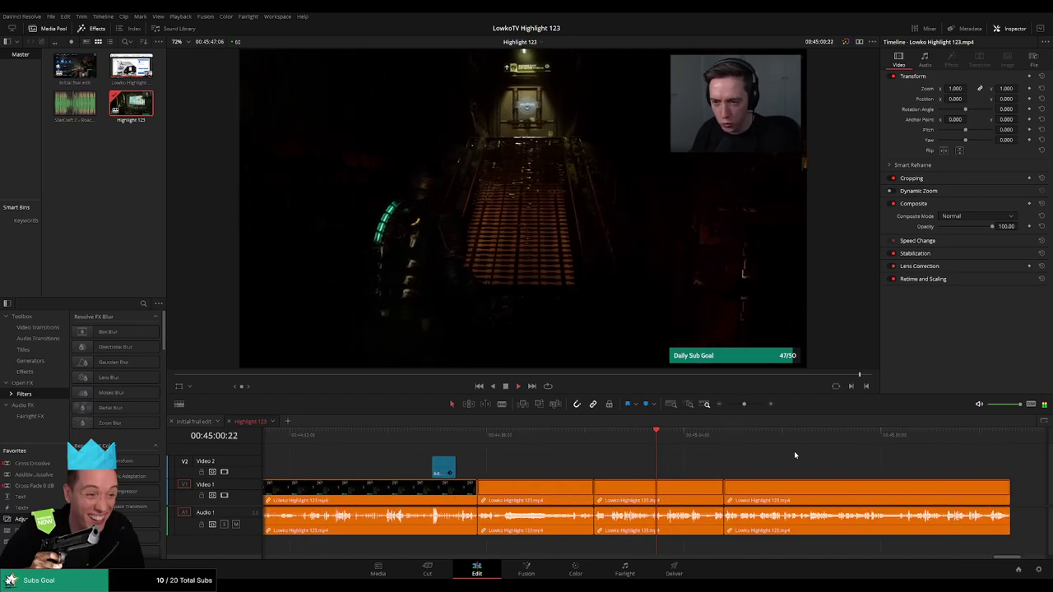
click(519, 432)
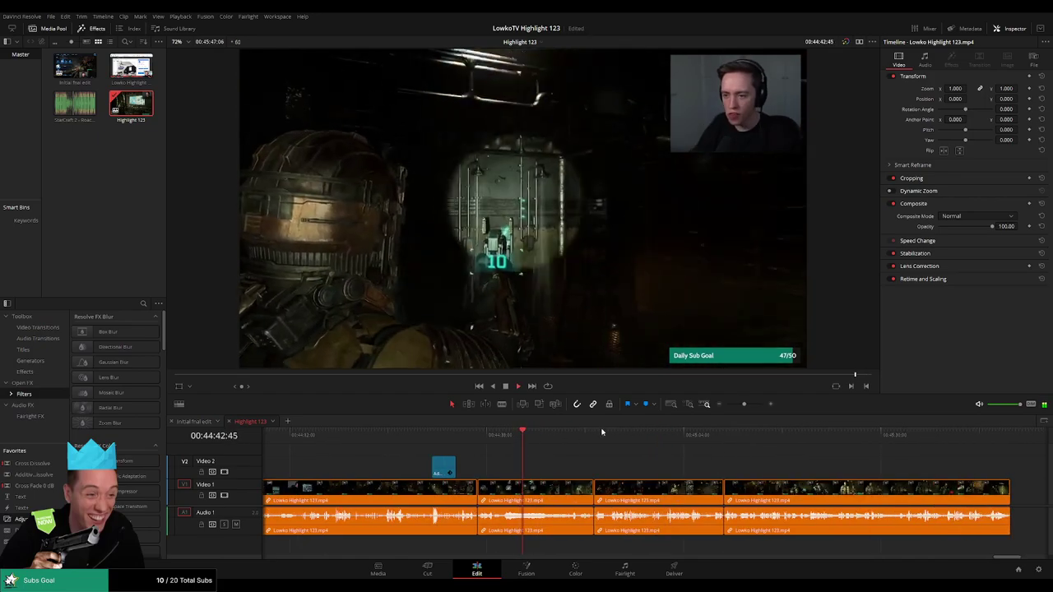
click(794, 434)
click(910, 434)
key(ctrl+b)
Scrub through the earlier Highlight 123 clips to check their boundaries.
scroll(967, 455, right, 3)
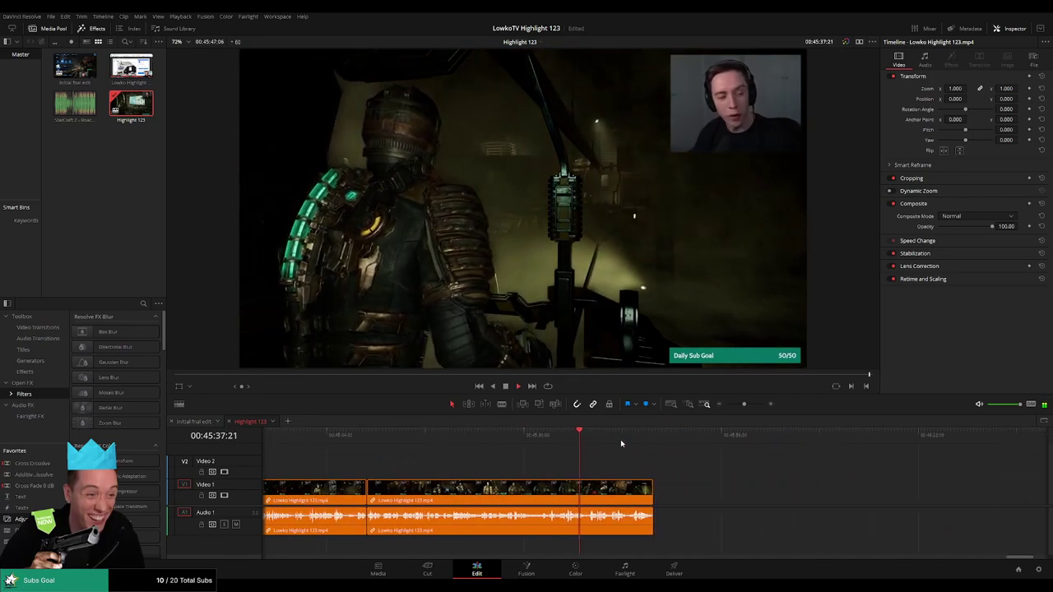
scroll(609, 449, left, 2)
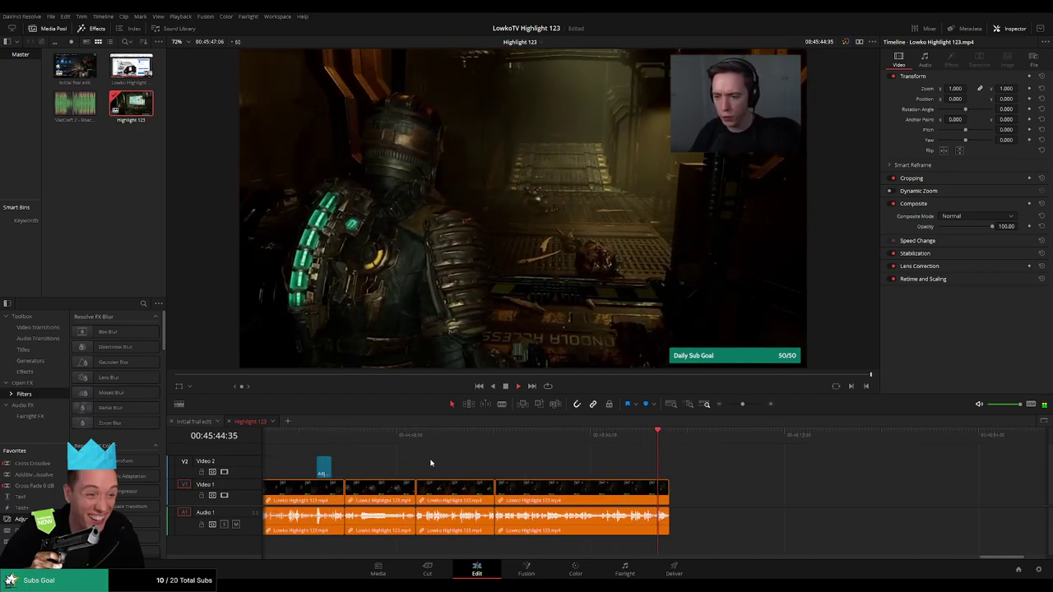
scroll(600, 464, left, 2)
click(451, 434)
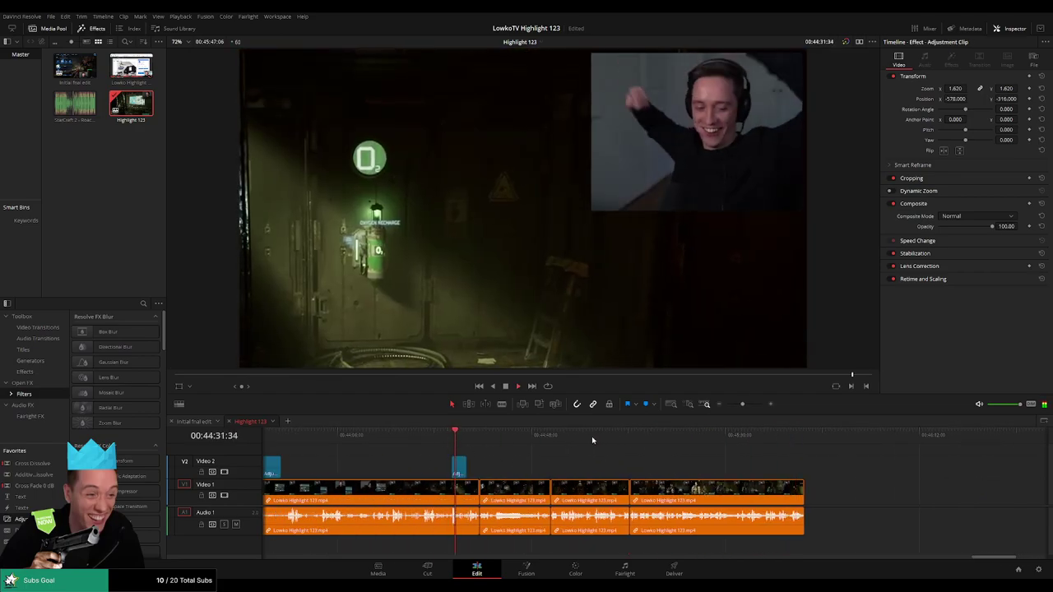
click(484, 438)
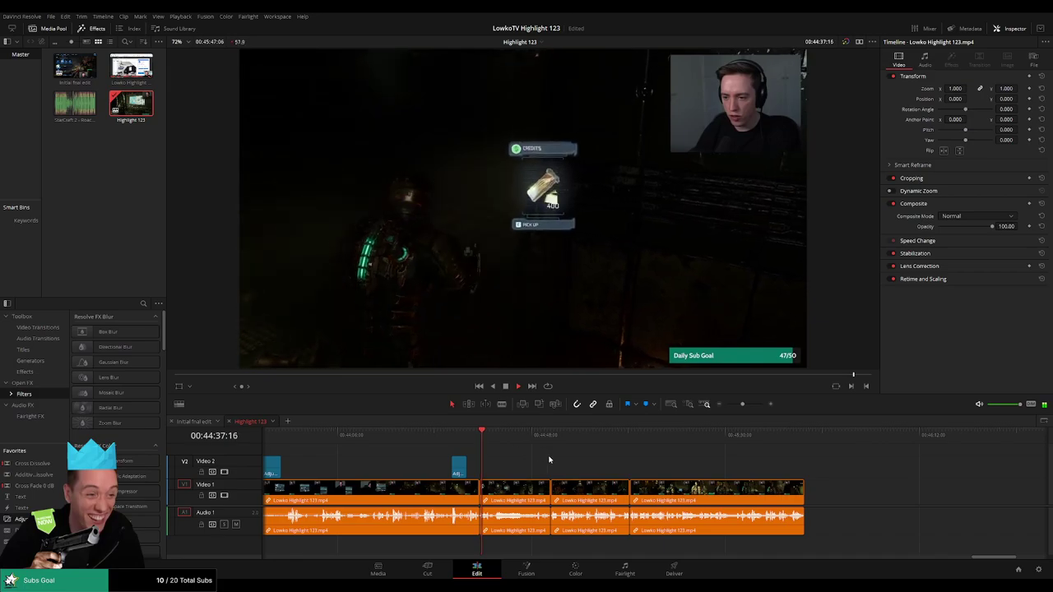
scroll(551, 458, down, 2)
scroll(559, 454, down, 2)
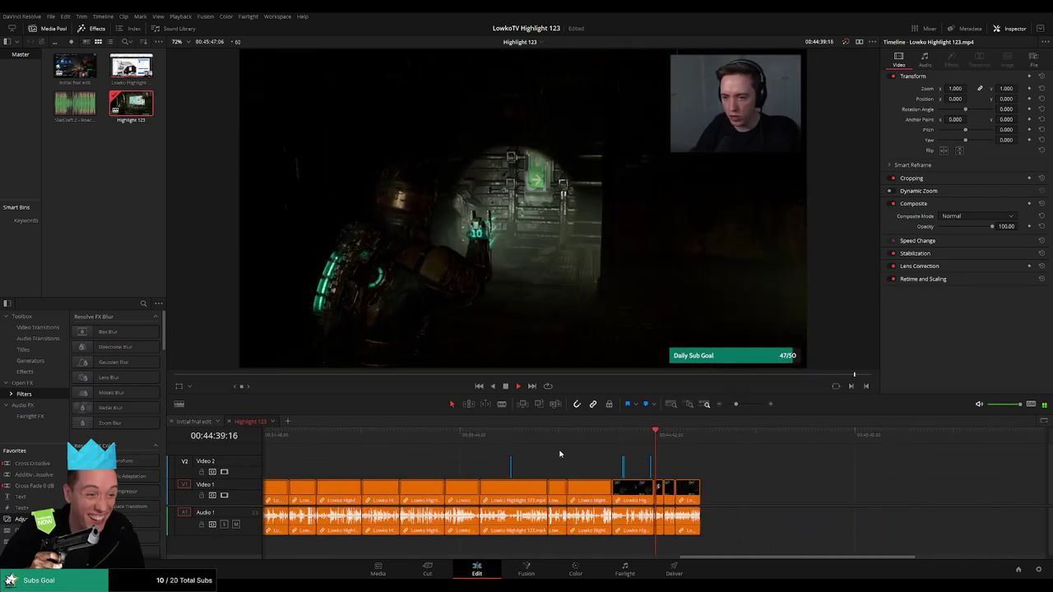
scroll(559, 454, up, 2)
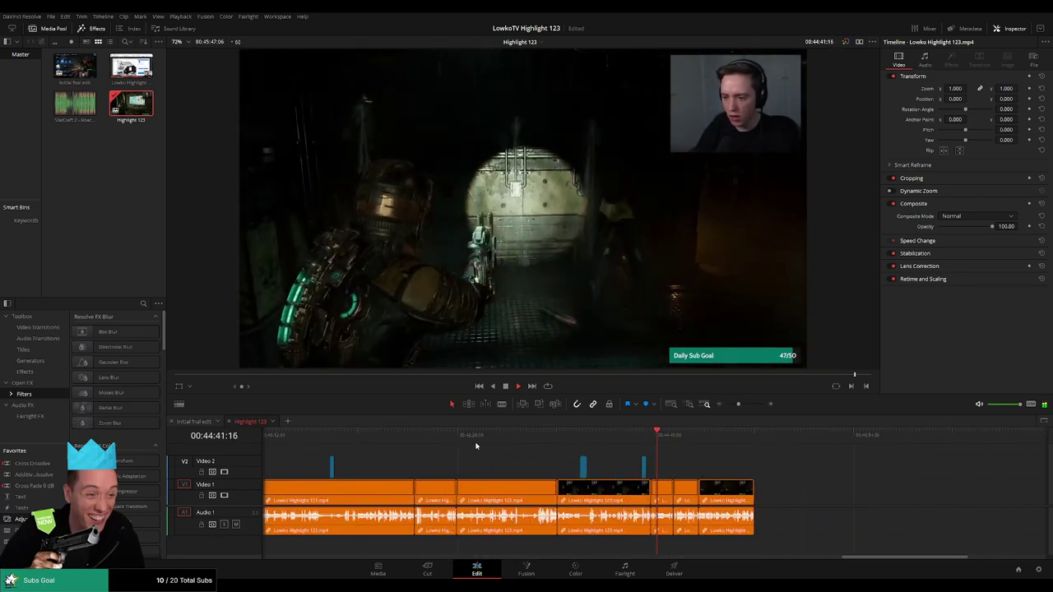
click(460, 442)
drag(461, 442, 558, 436)
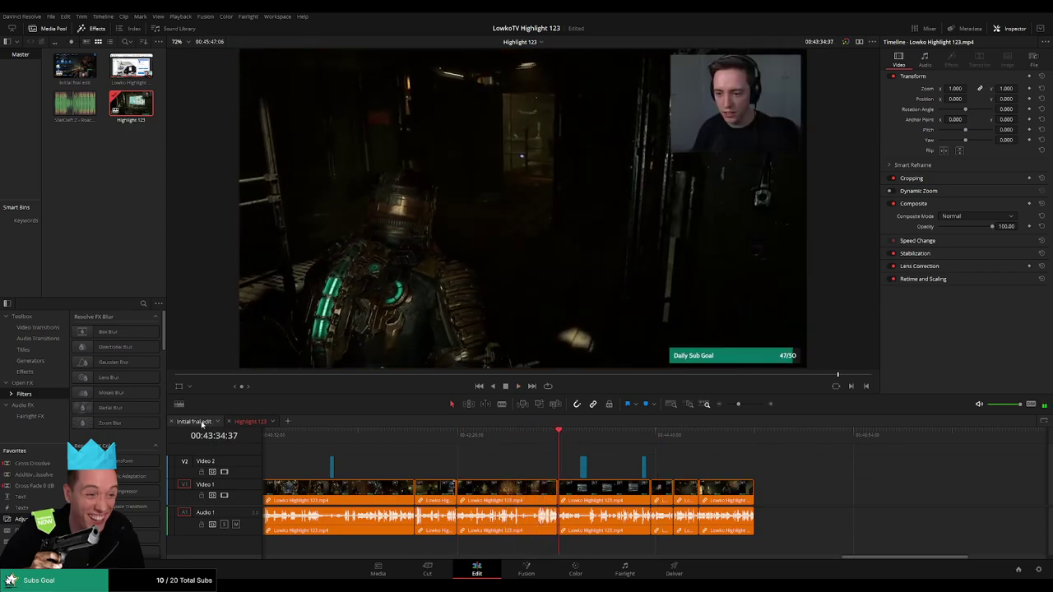
In Initial final edit, rewatch the stream footage and marquee-select the next run of clips.
click(202, 423)
click(642, 445)
key(space)
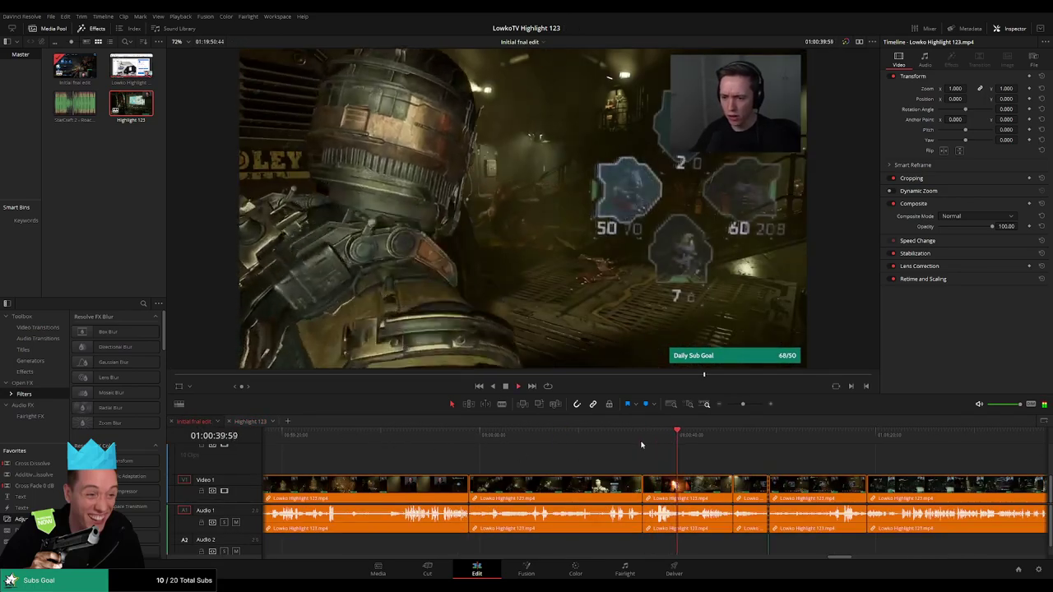
click(616, 442)
drag(617, 442, 446, 440)
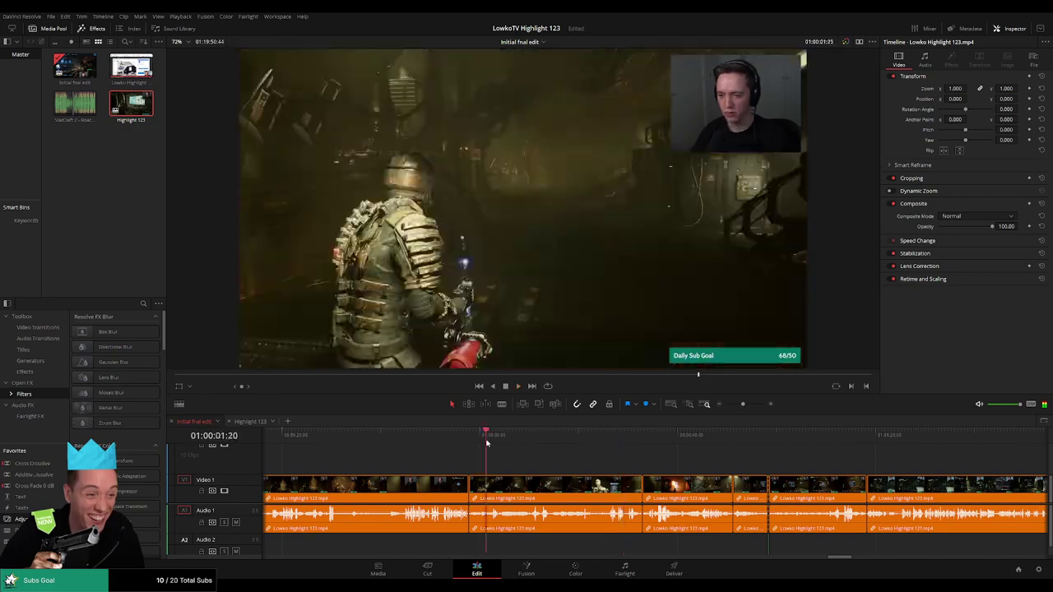
scroll(471, 444, down, 1)
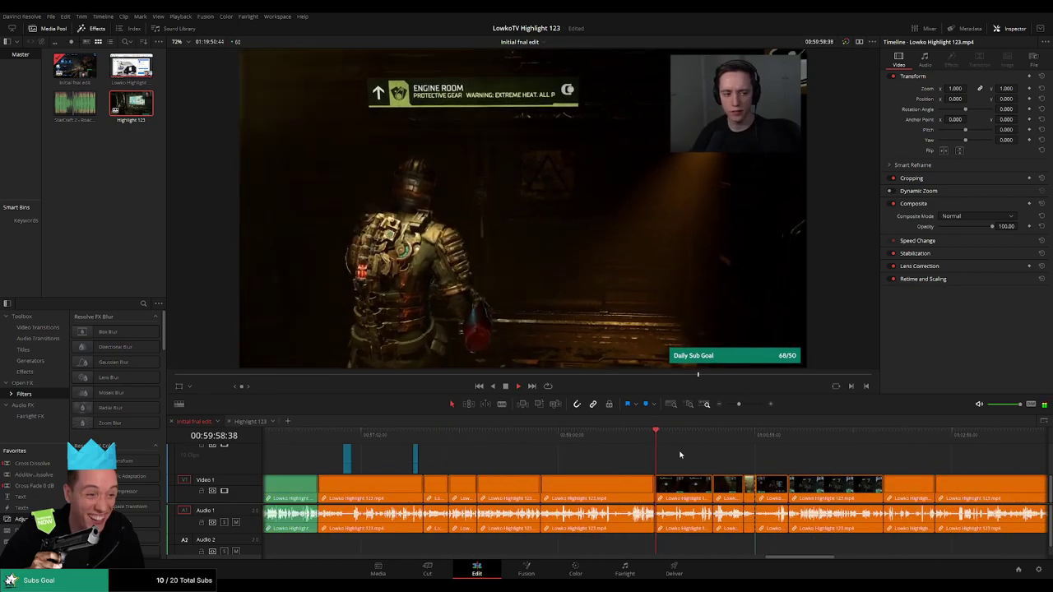
scroll(704, 453, right, 3)
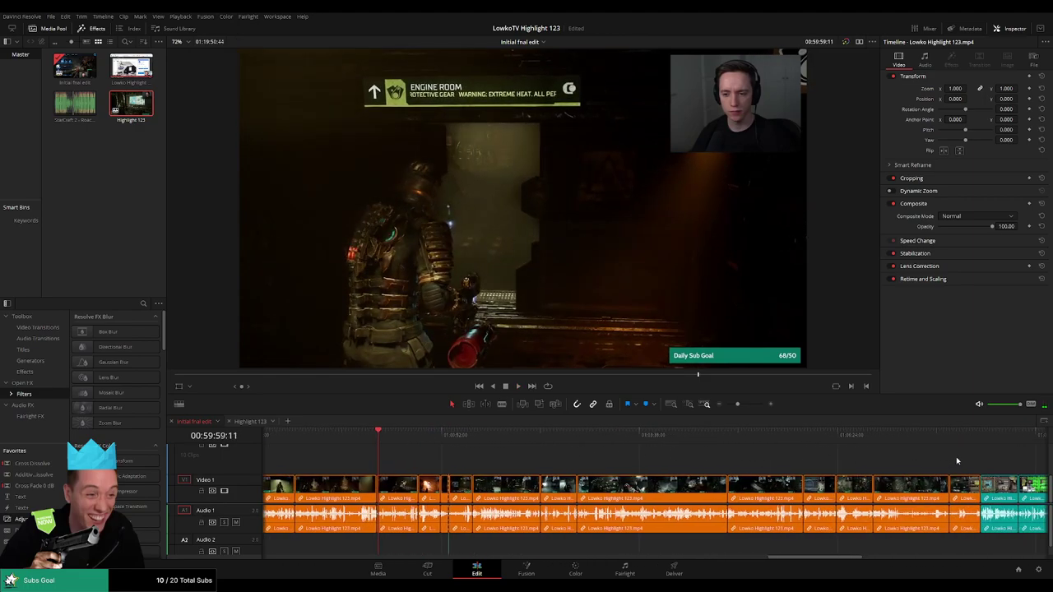
drag(945, 469, 414, 549)
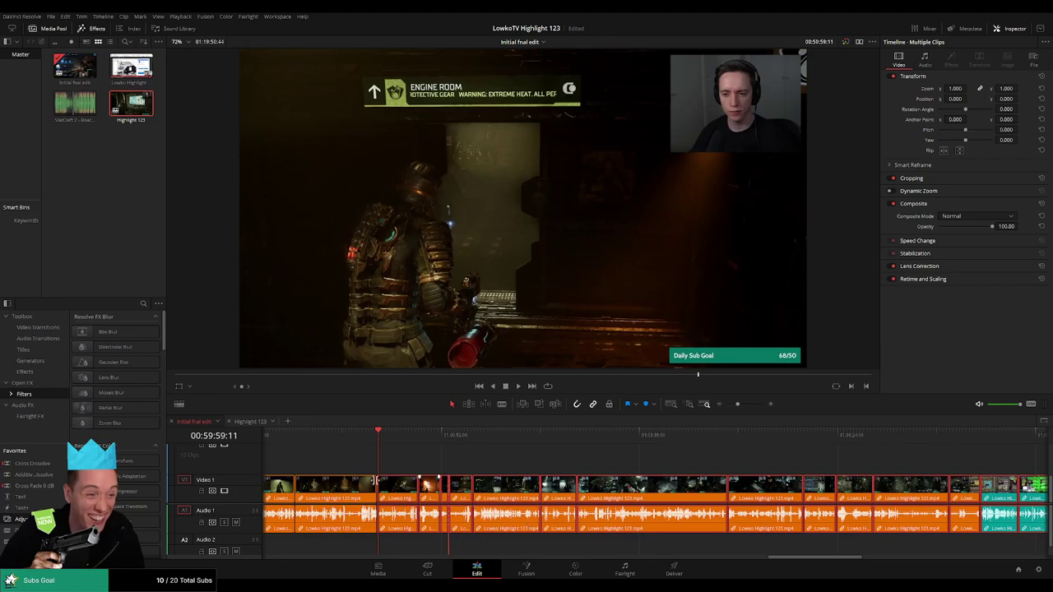
Paste the copied clips onto the end of Highlight 123.
click(251, 422)
key(ctrl+v)
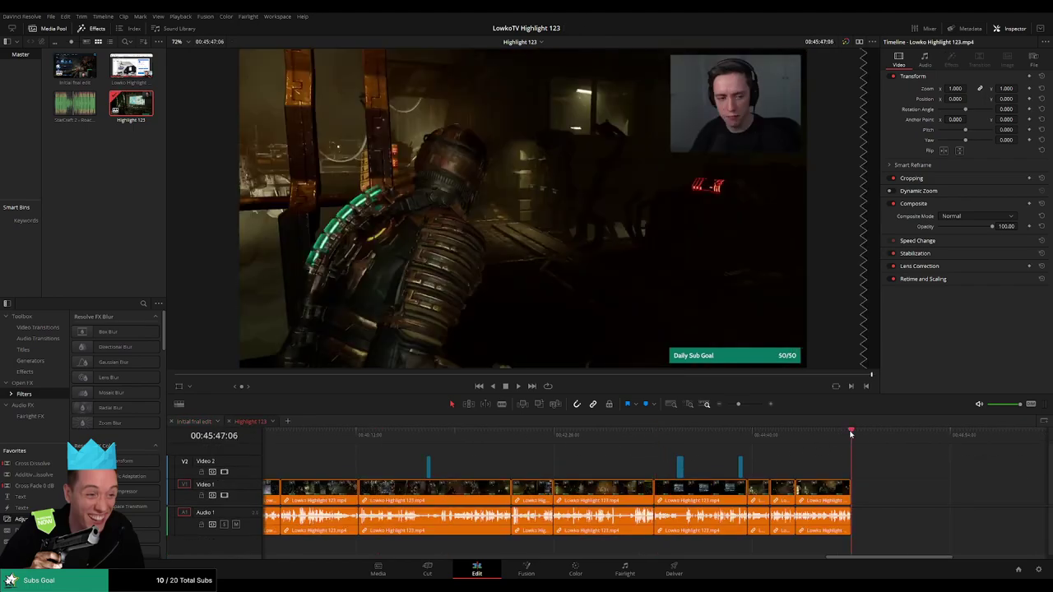
key(ctrl+z)
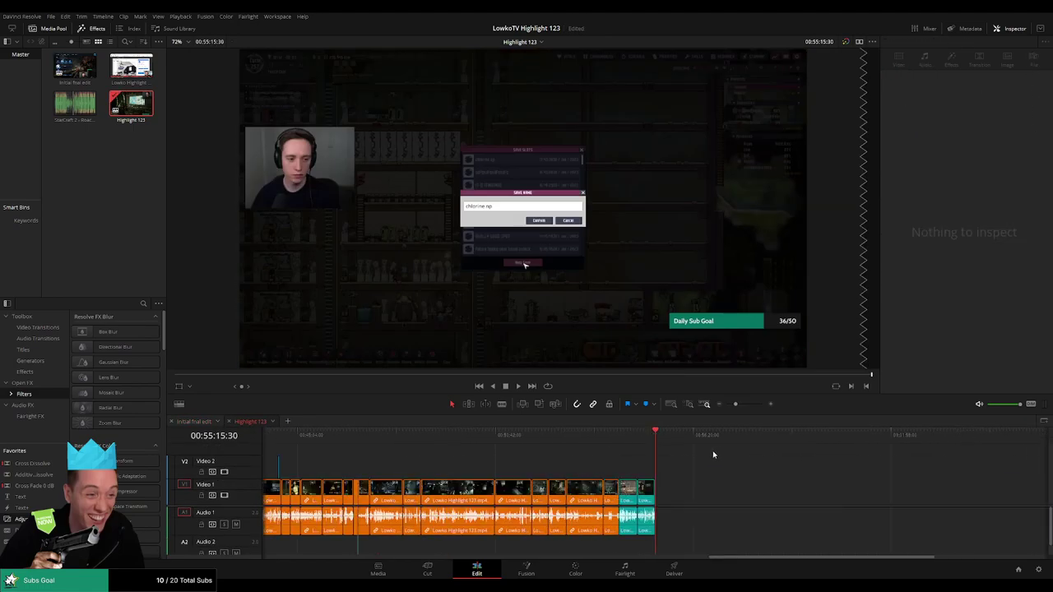
key(ctrl+z)
key(ctrl+shift+z)
Play Highlight 123 from the start of the newly pasted section.
click(431, 437)
key(space)
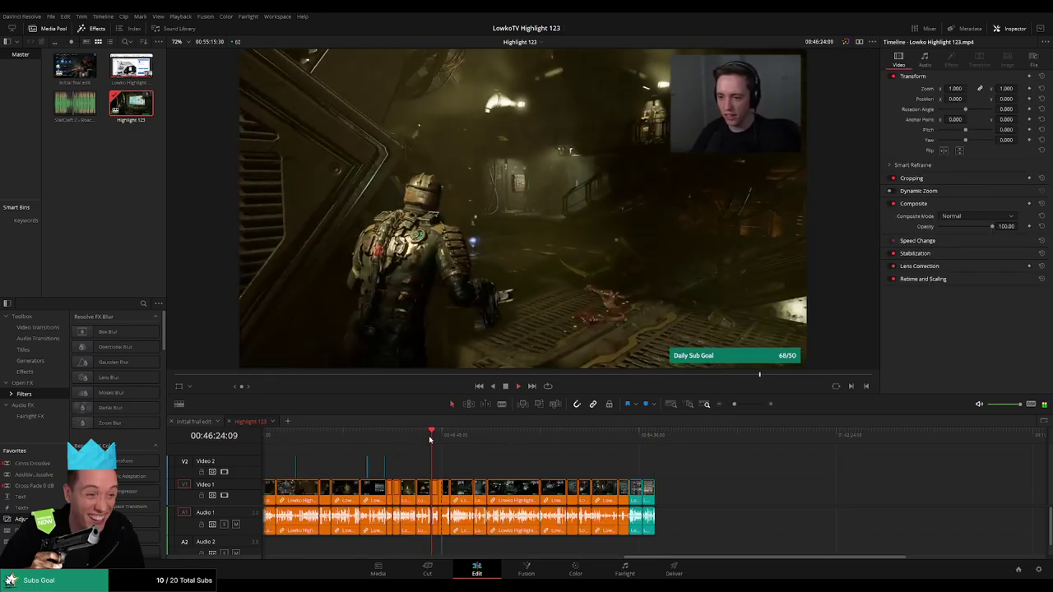
click(418, 438)
scroll(473, 450, up, 3)
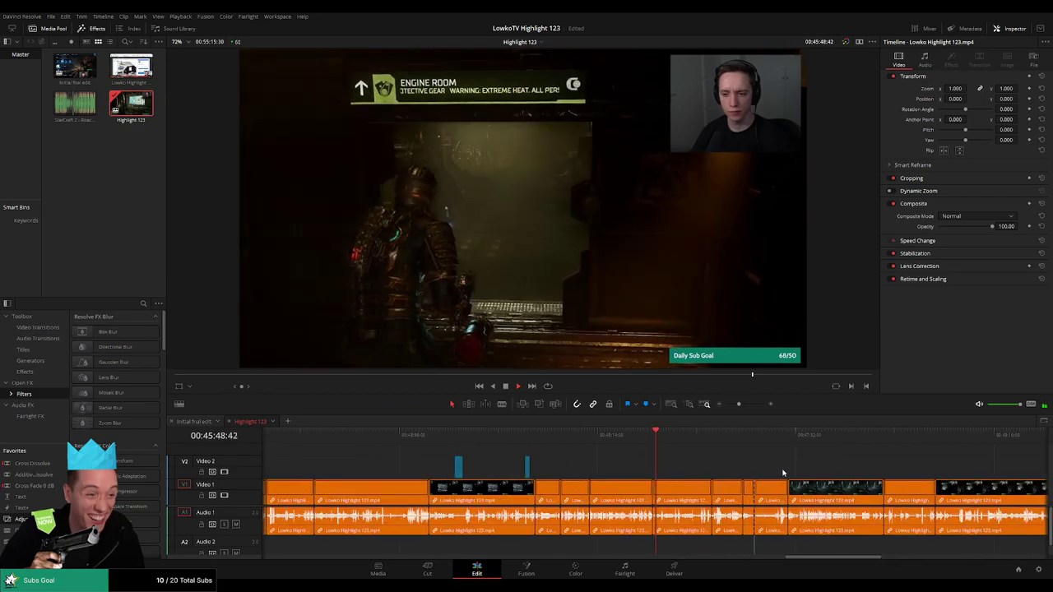
Skip ahead through the pasted clips to check the final pasted shot.
click(761, 434)
click(795, 436)
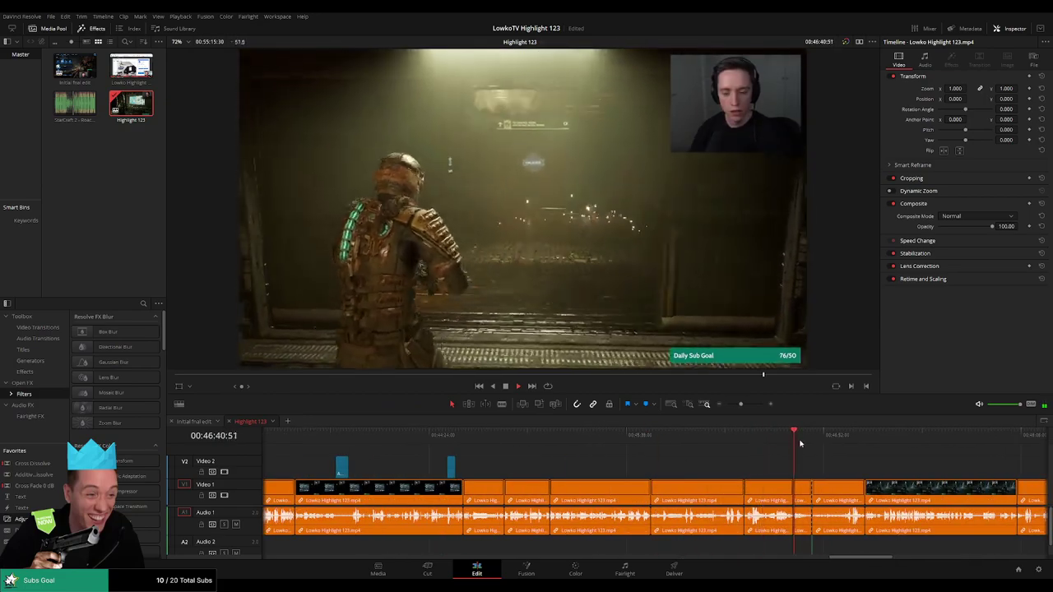
scroll(683, 443, up, 2)
click(678, 439)
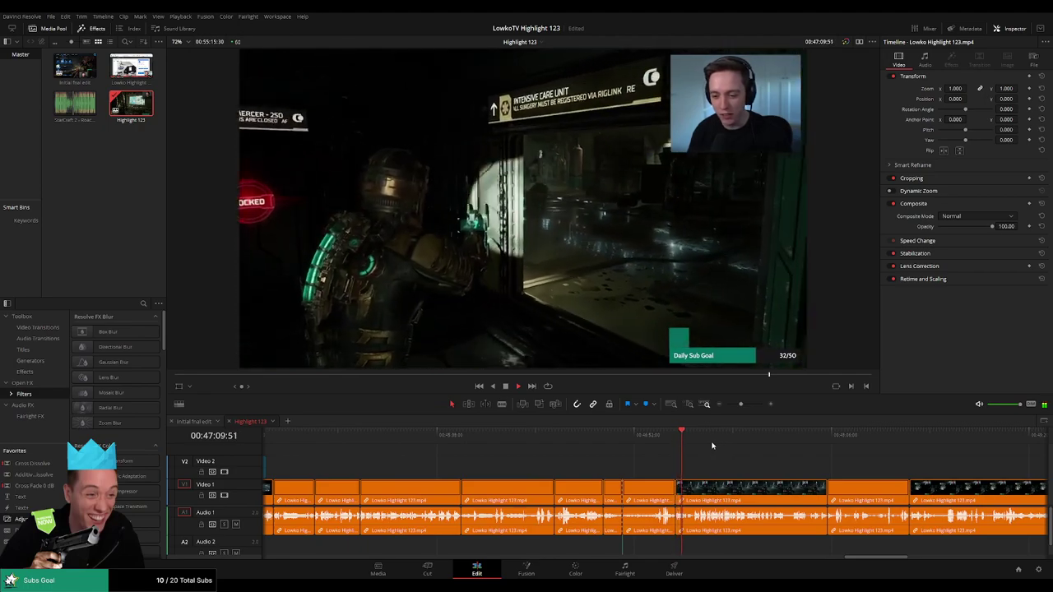
click(712, 445)
click(798, 455)
click(872, 464)
scroll(823, 464, down, 2)
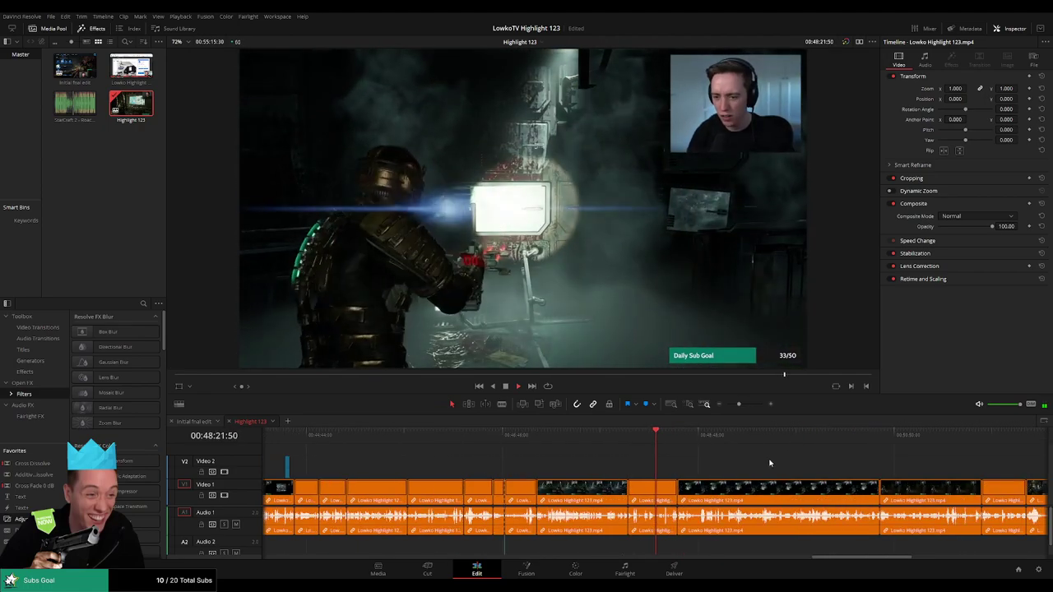
click(683, 430)
click(740, 440)
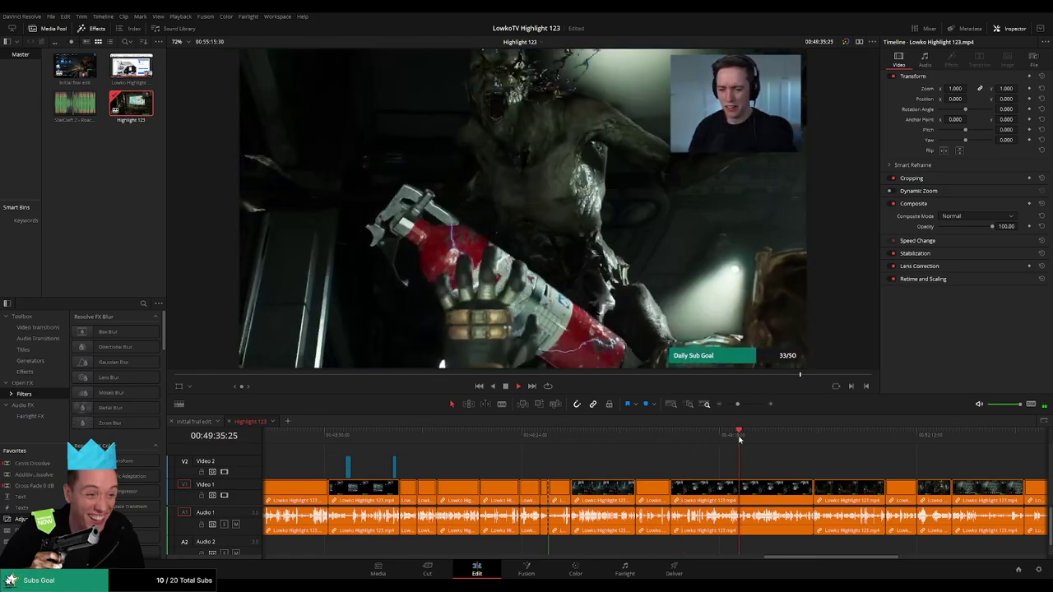
click(856, 455)
scroll(857, 455, down, 2)
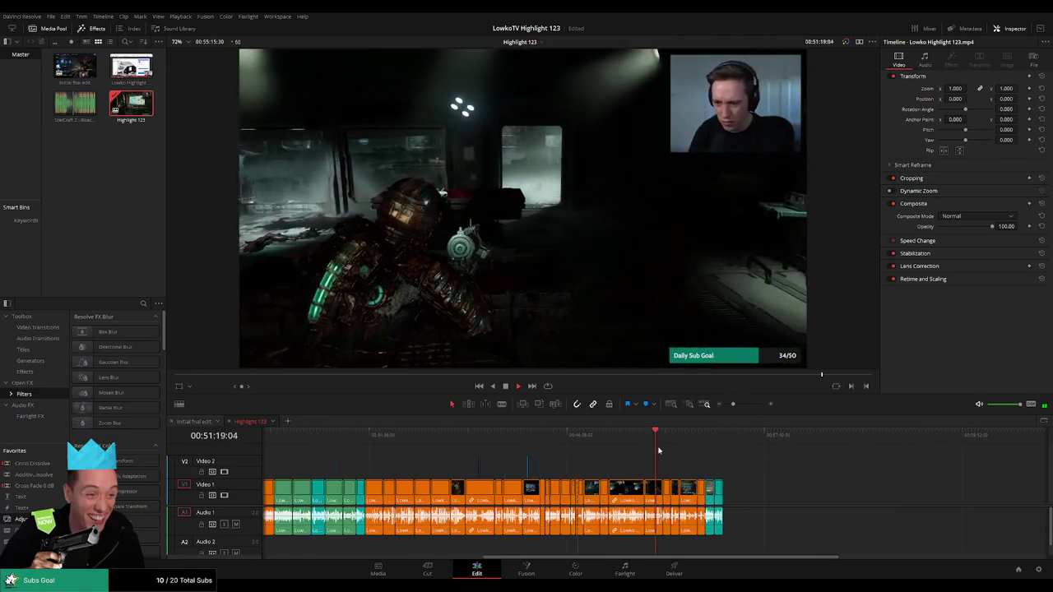
click(704, 442)
click(713, 442)
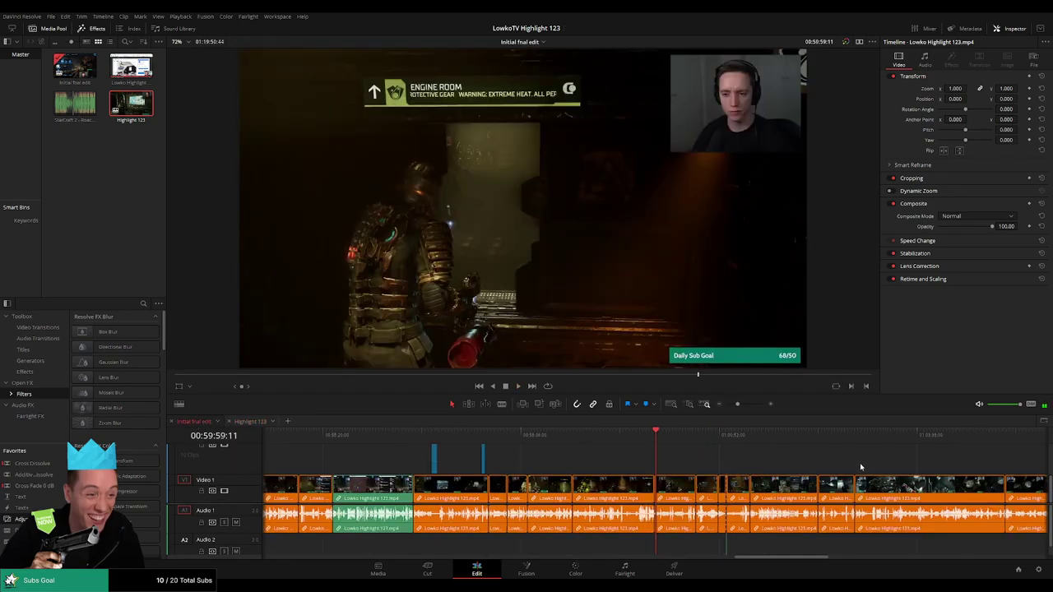
Scrub Initial final edit past the green colony game moment to the cat and chat scene.
scroll(822, 461, right, 5)
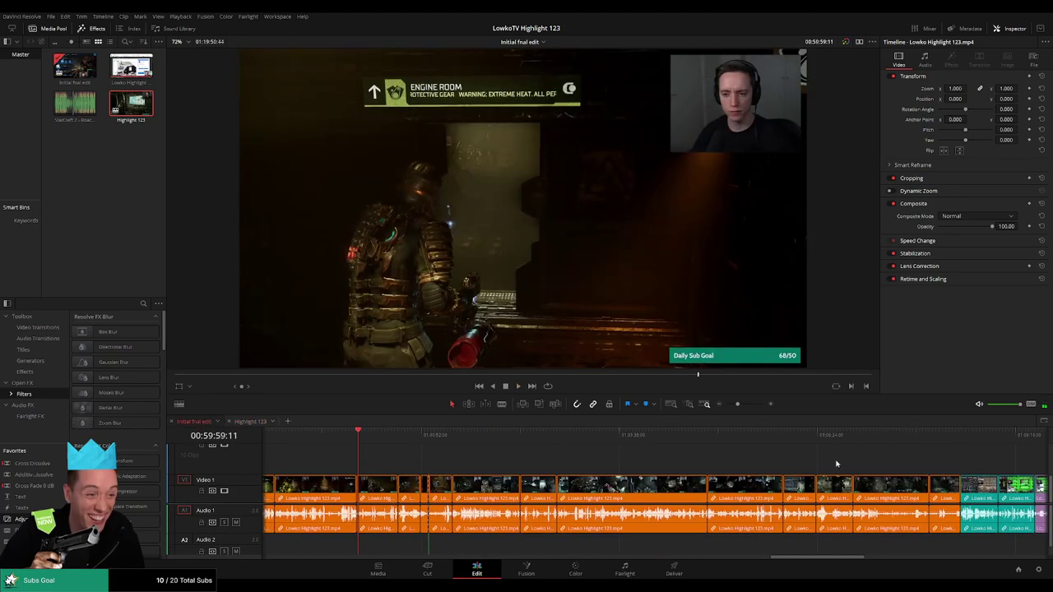
click(689, 442)
scroll(584, 445, right, 3)
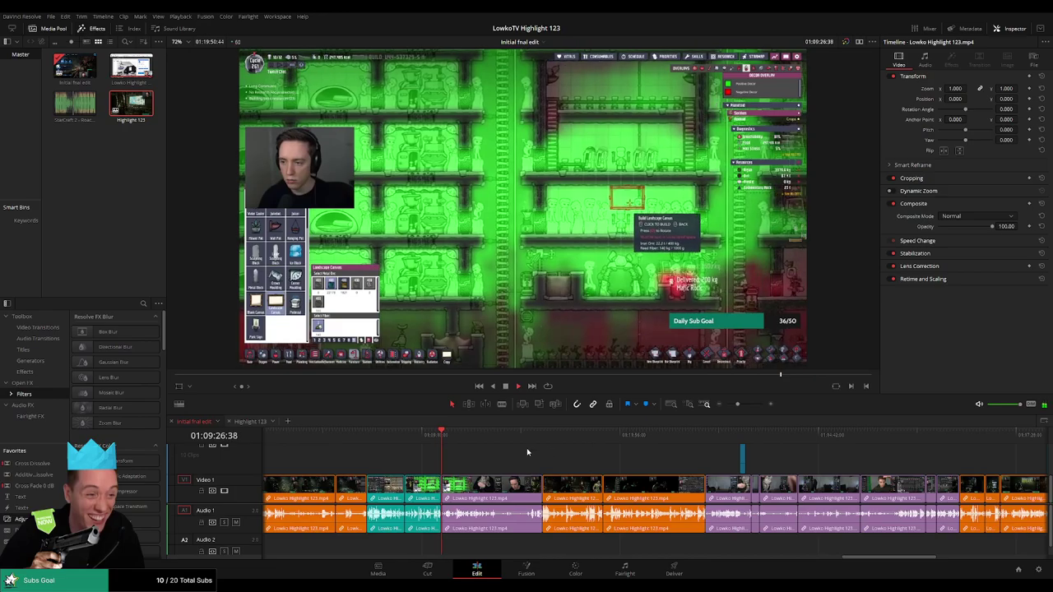
drag(461, 437, 534, 436)
click(466, 436)
click(489, 436)
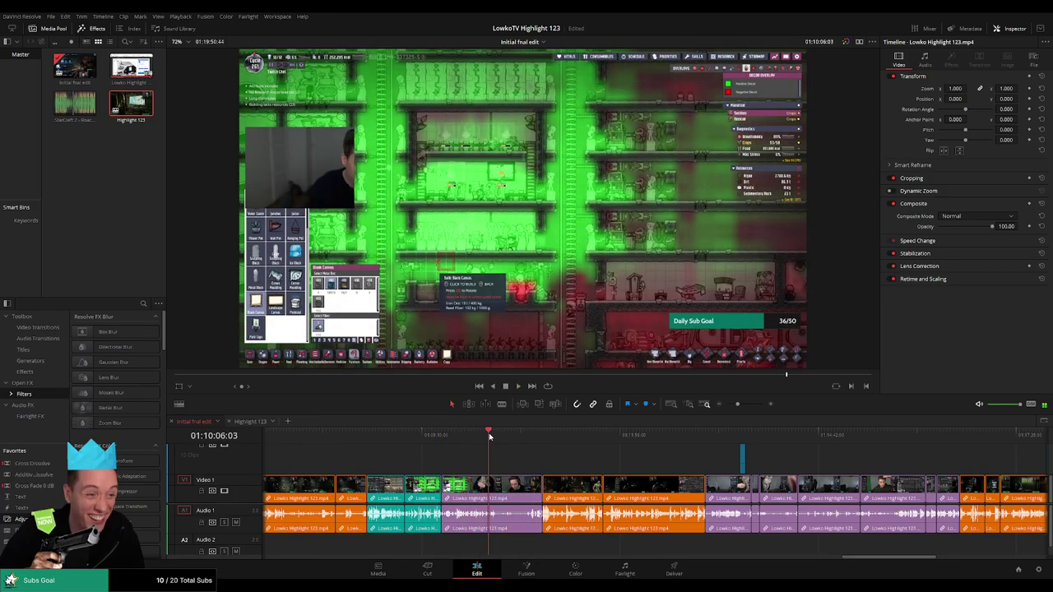
key(space)
click(512, 436)
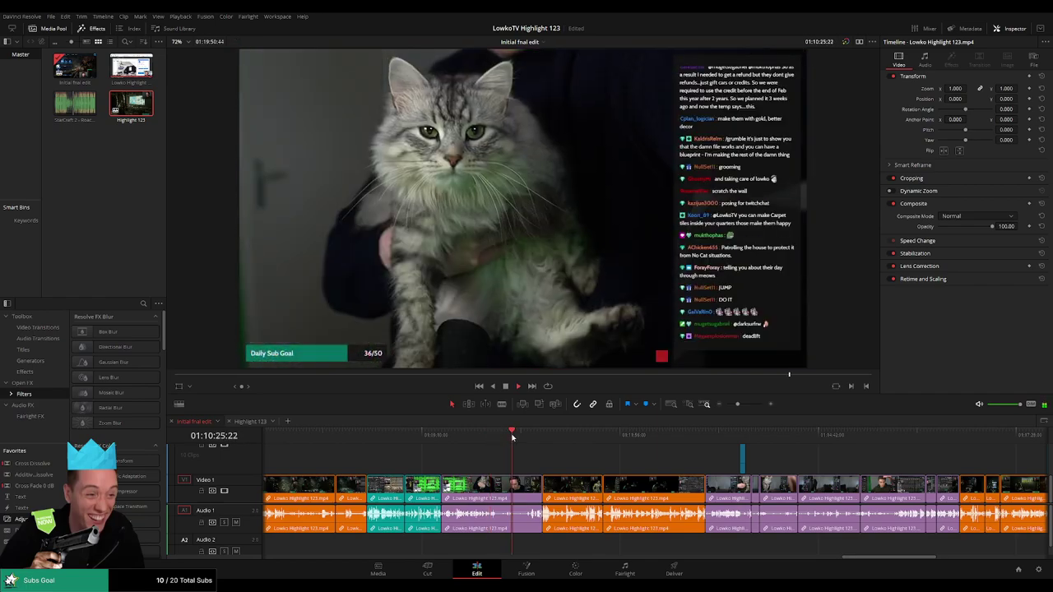
click(494, 484)
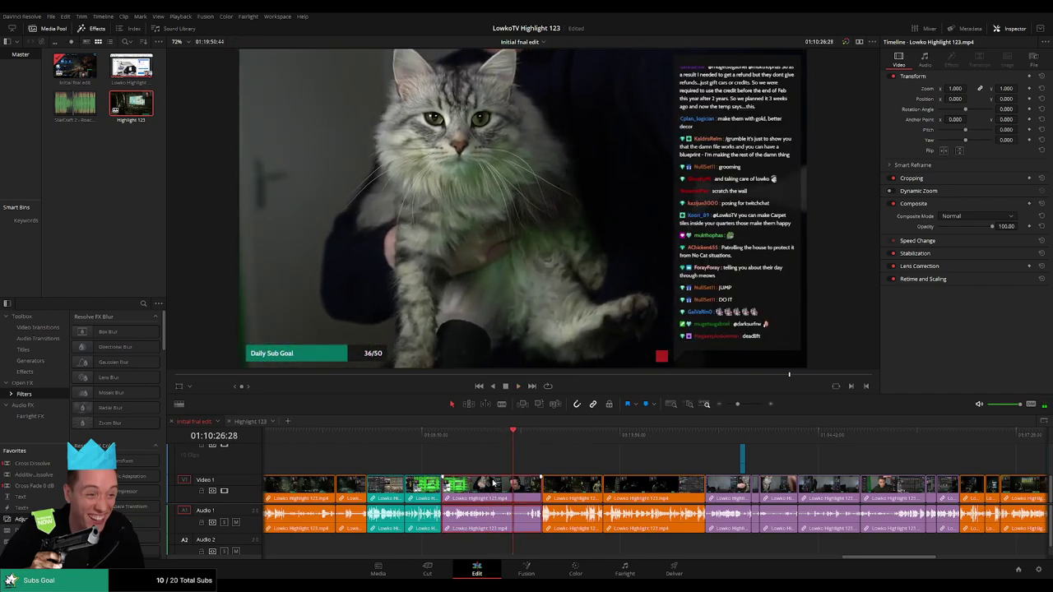
Scrub to the Ishimura Farms scene near 01:18:34 and select the clips around 01:18.
click(250, 421)
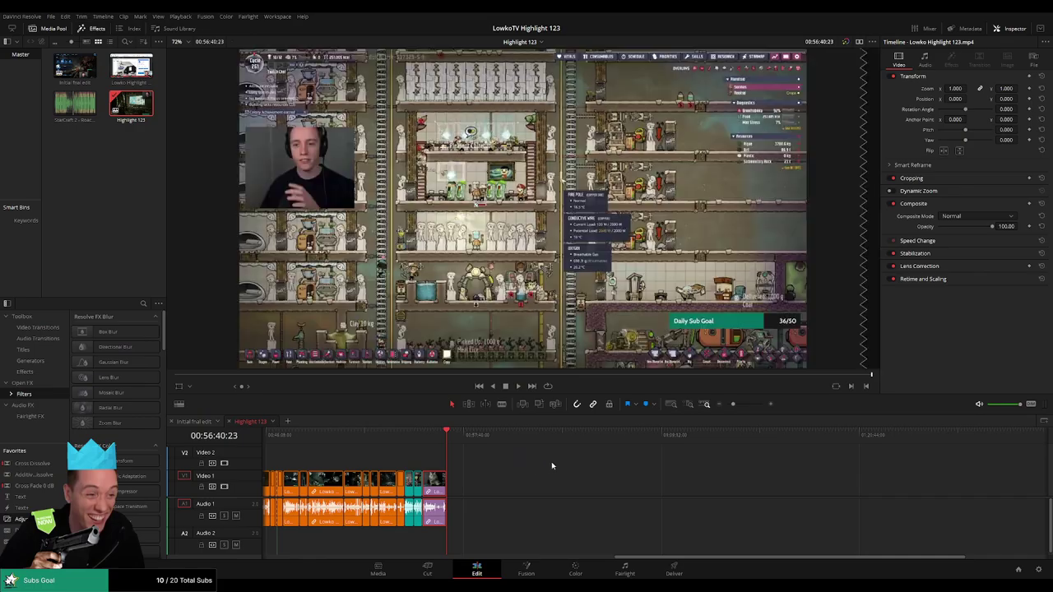
click(202, 421)
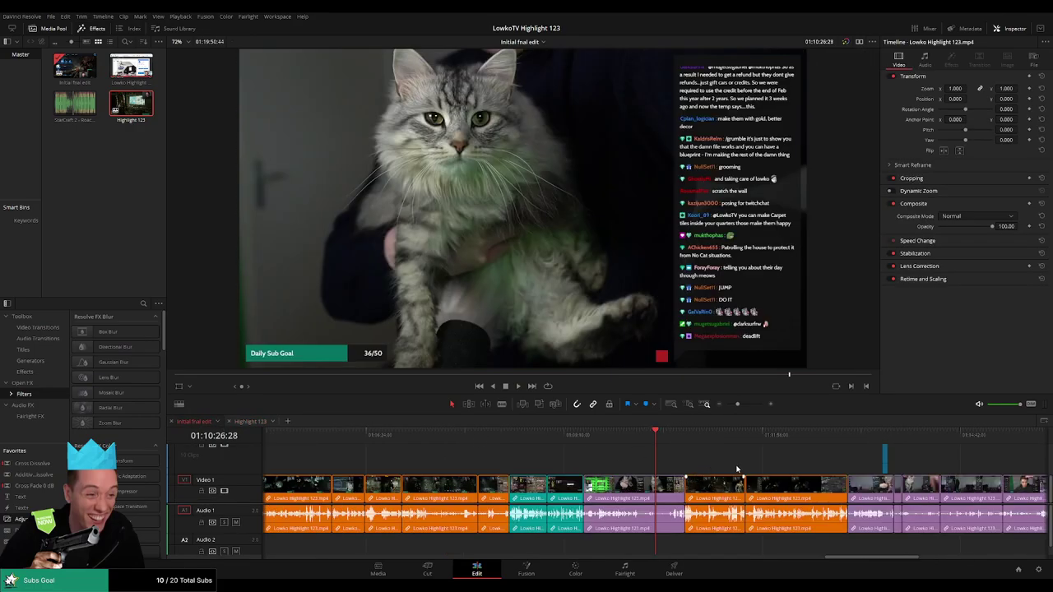
click(662, 443)
key(l)
key(l)
key(l)
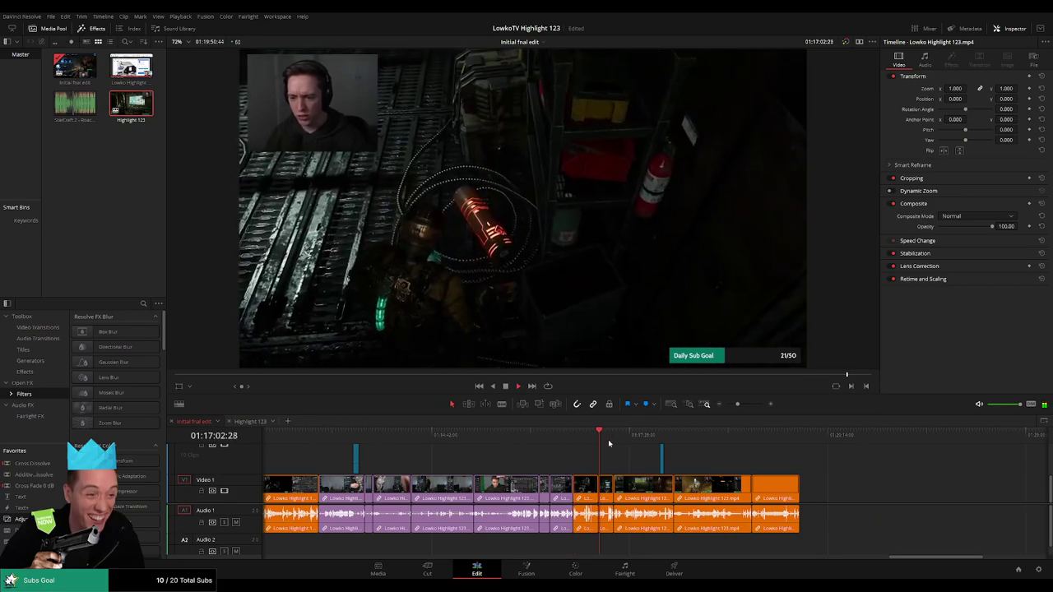
drag(635, 436, 658, 440)
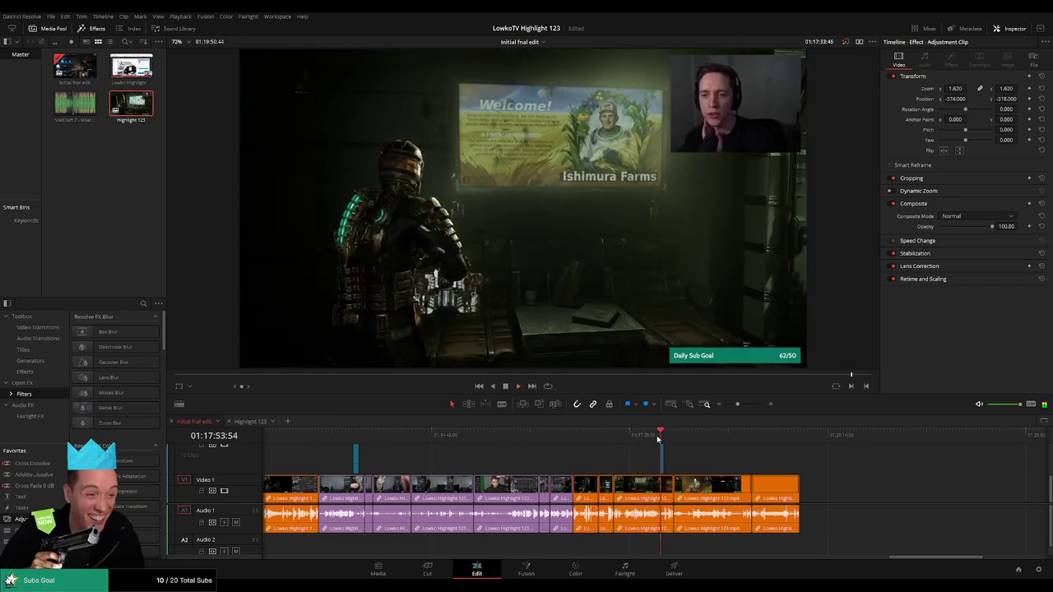
click(707, 435)
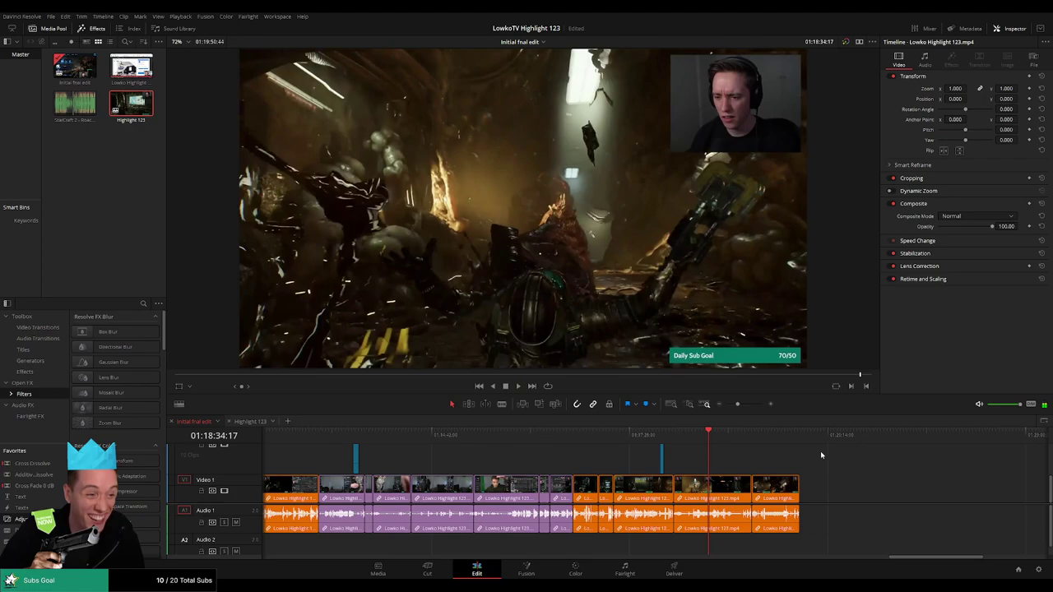
drag(820, 453, 652, 497)
key(space)
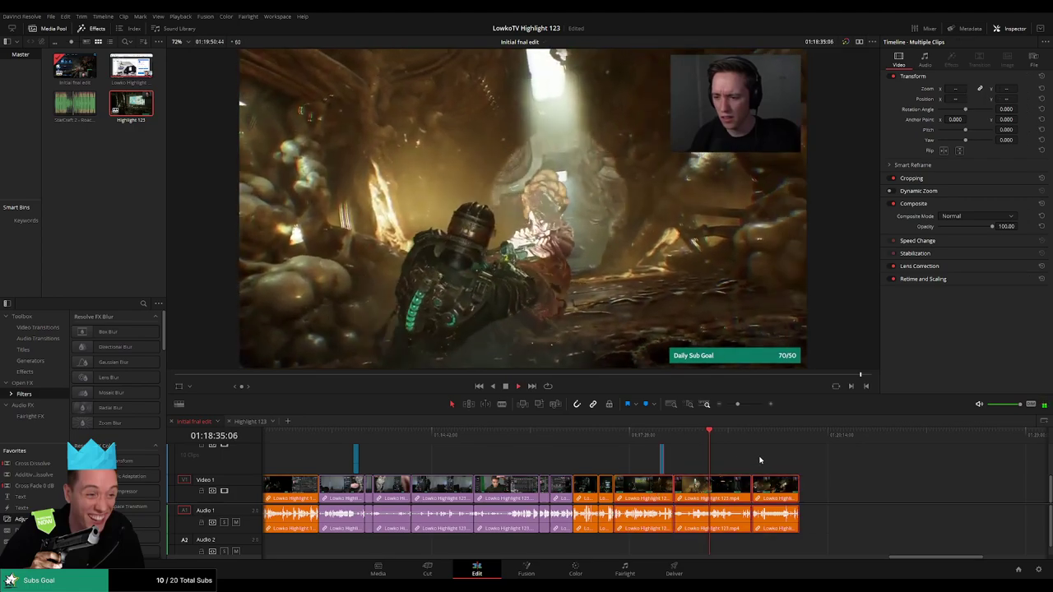
key(space)
In Initial final edit, select and copy the clips between about 01:14 and 01:16.
click(249, 421)
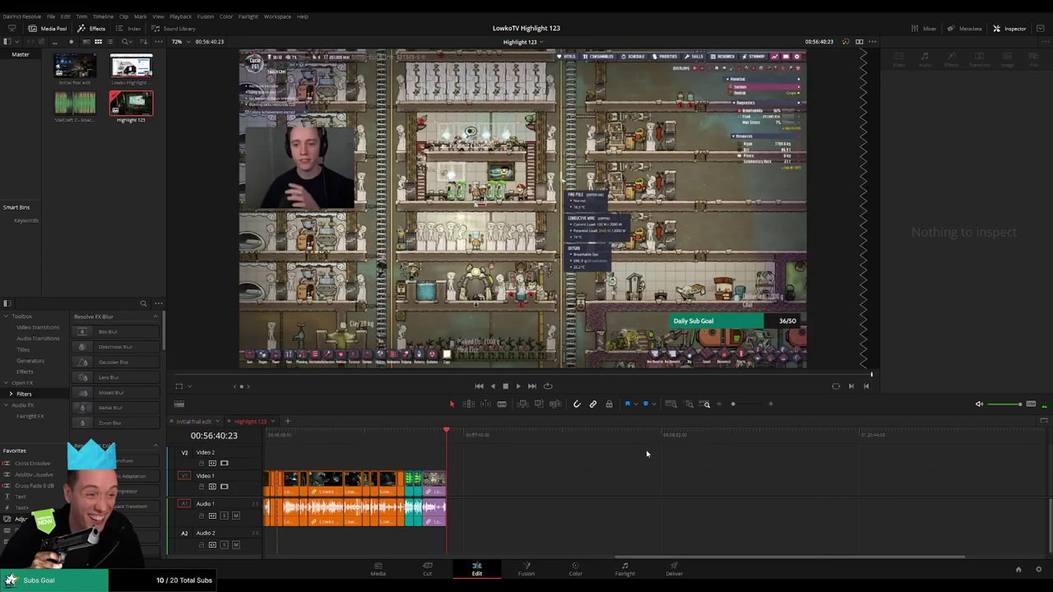
click(194, 421)
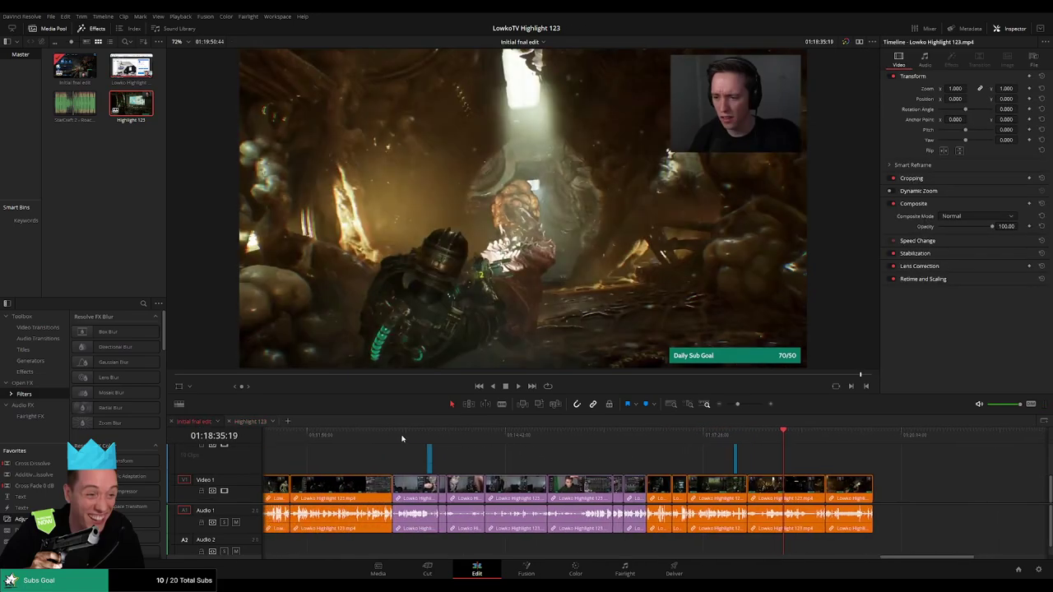
click(395, 444)
click(519, 444)
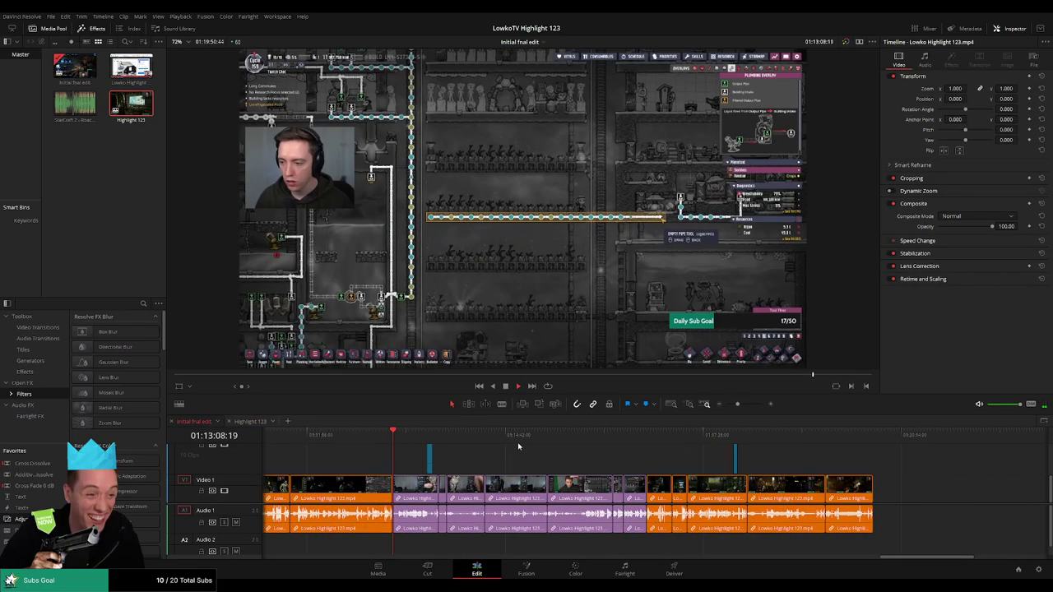
key(space)
click(571, 446)
drag(424, 448, 634, 473)
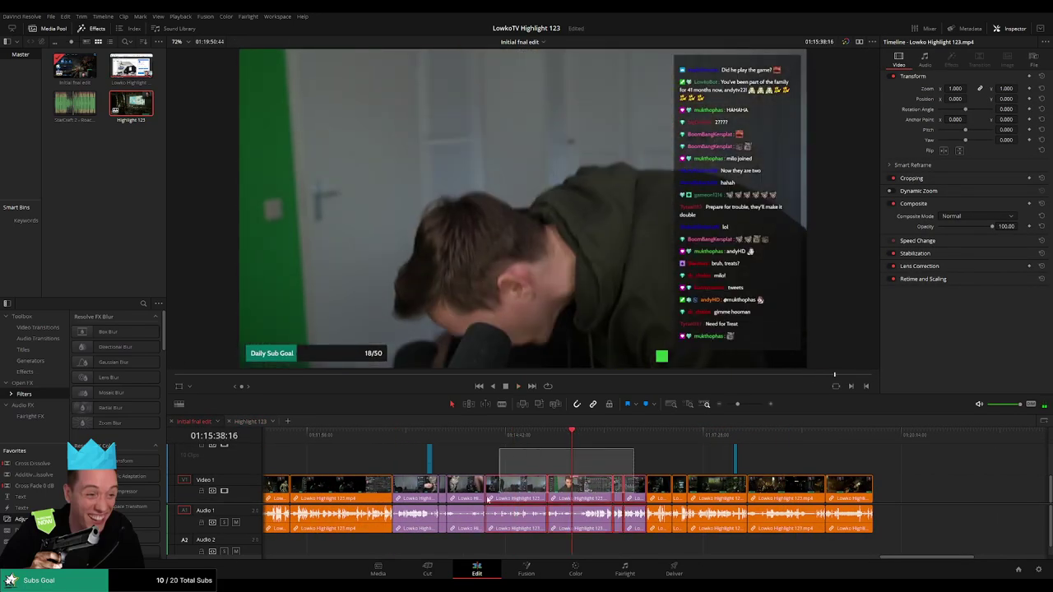
key(ctrl+c)
Paste the clips at the end of Highlight 123, fit the timeline and play it.
click(250, 421)
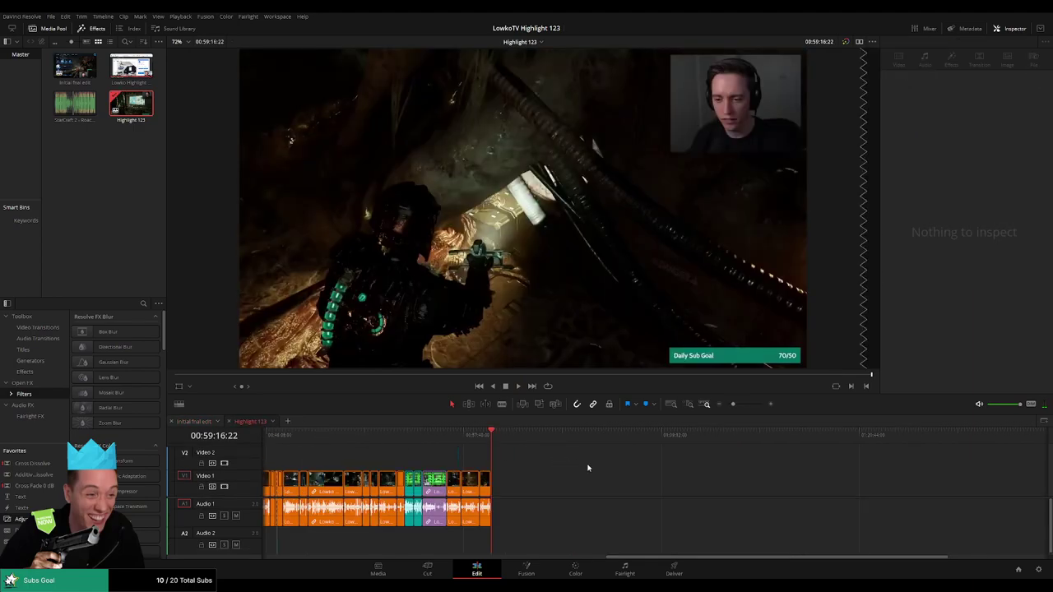
key(ctrl+v)
click(569, 468)
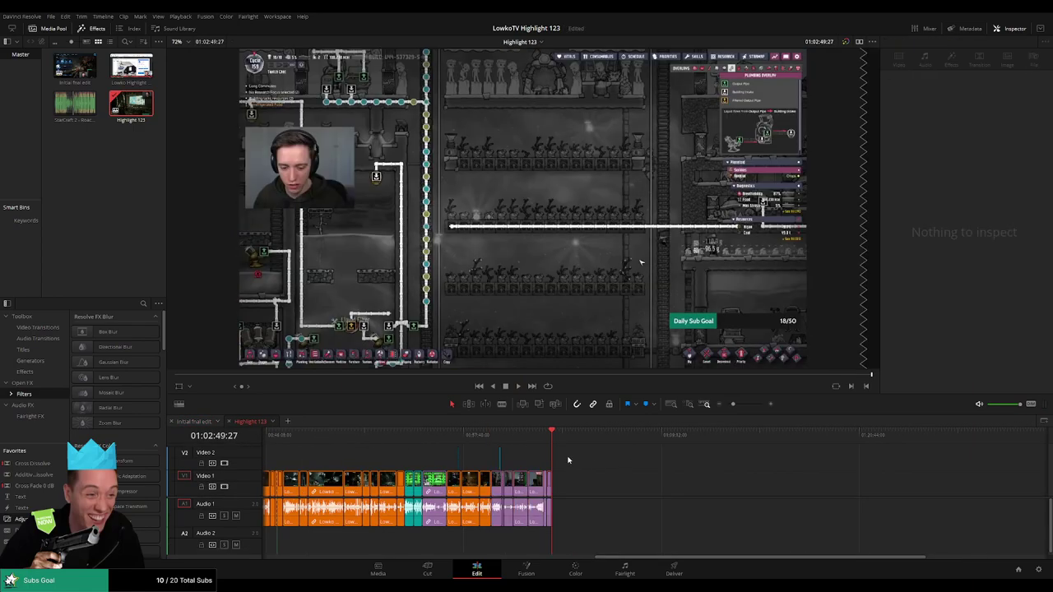
key(shift+z)
drag(325, 435, 263, 435)
key(space)
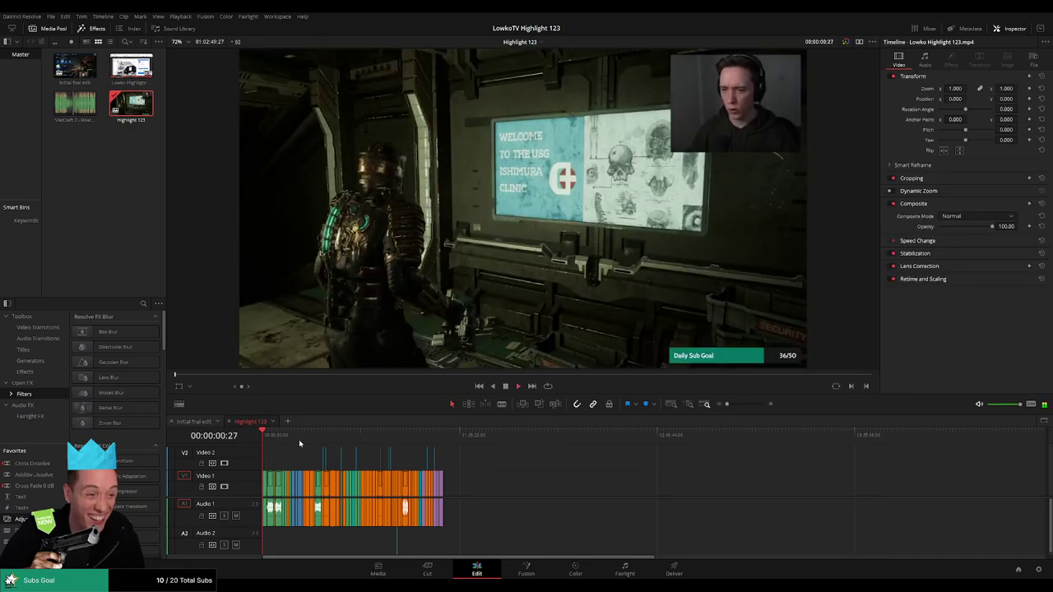
key(End)
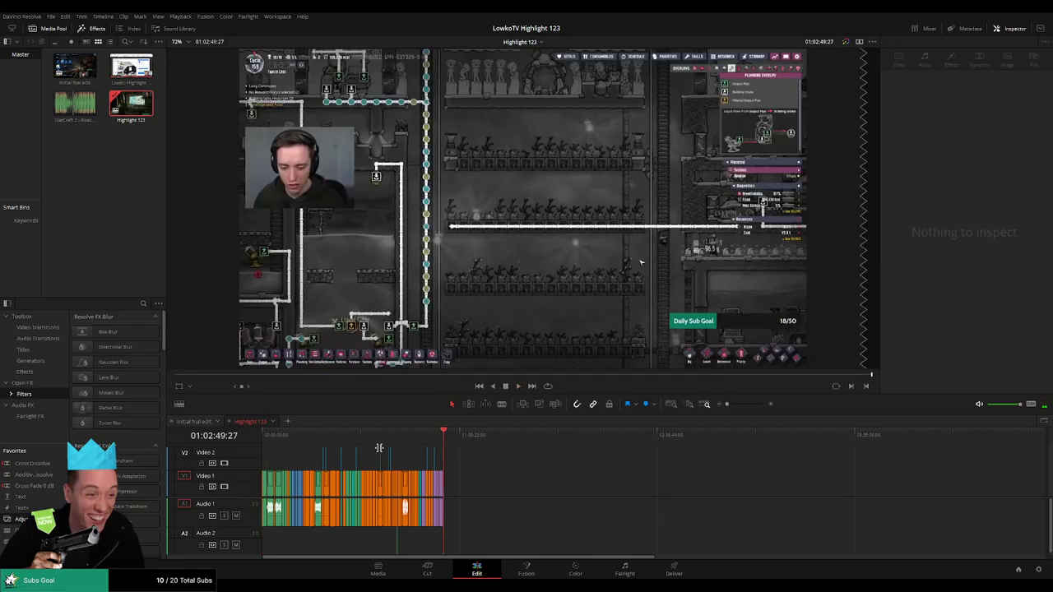
Return to Initial final edit and play from around 00:13:45.
click(193, 422)
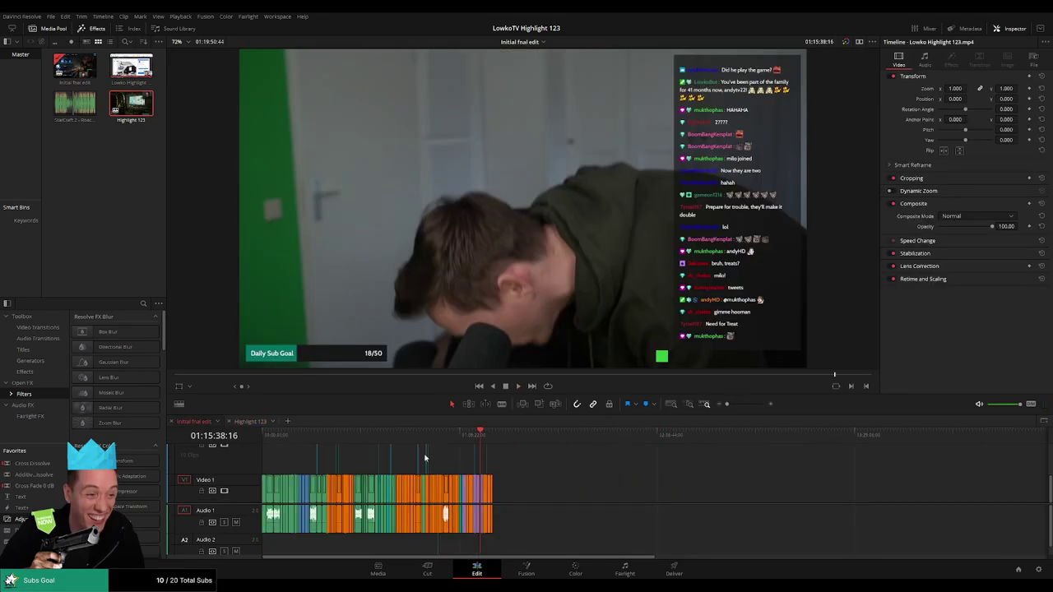
click(301, 435)
key(space)
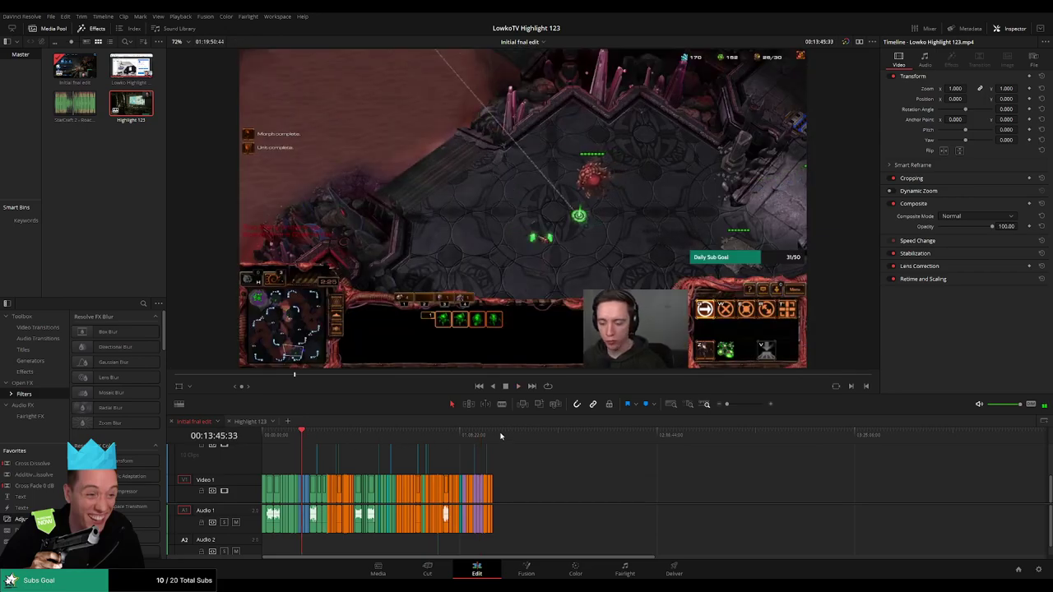
Add a marker on Highlight 123's last frame at 01:02:49:27, then return to Initial final edit.
click(498, 434)
click(252, 421)
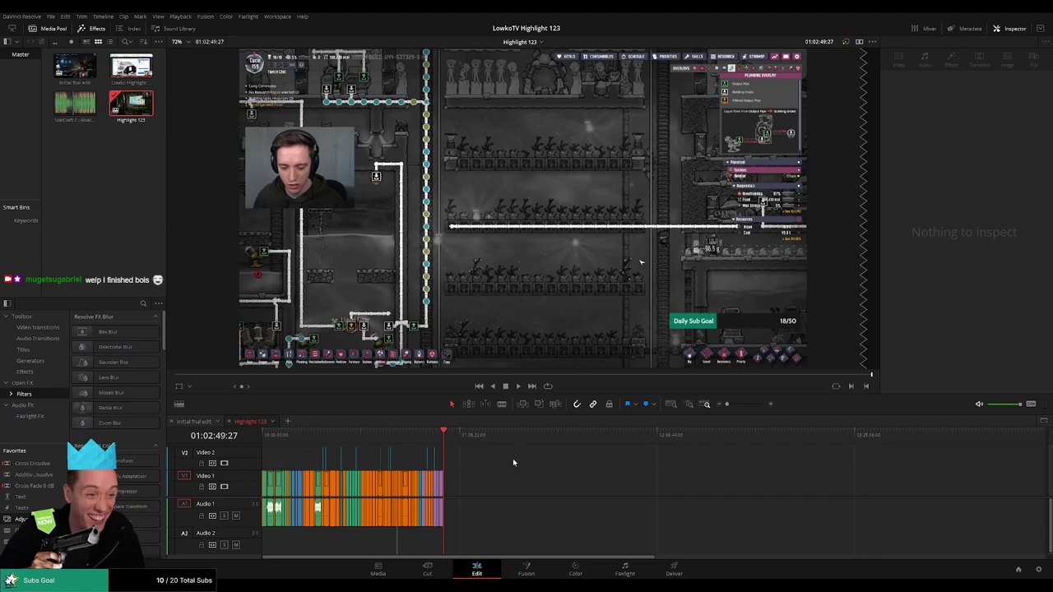
key(m)
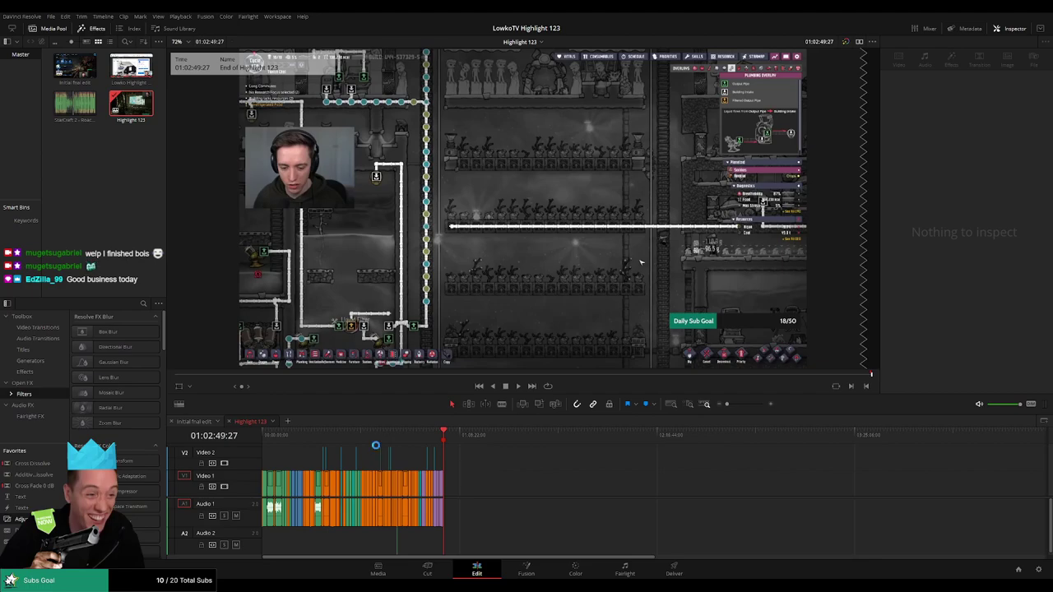
click(192, 422)
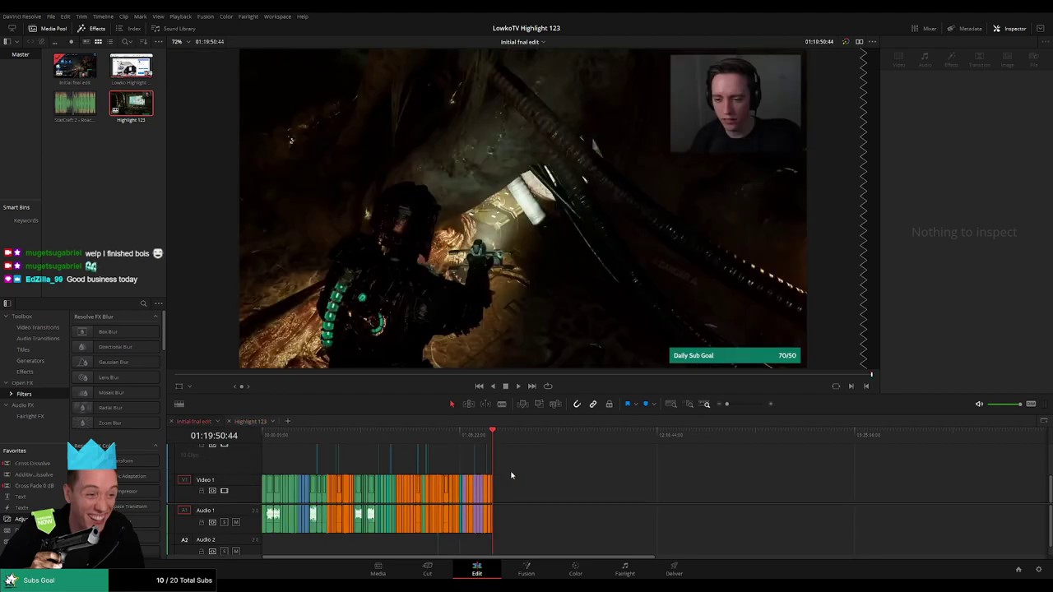
Enlarge the Video 1 track to show thumbnails, widen the timeline zoom, and save the project.
scroll(229, 474, up, 1)
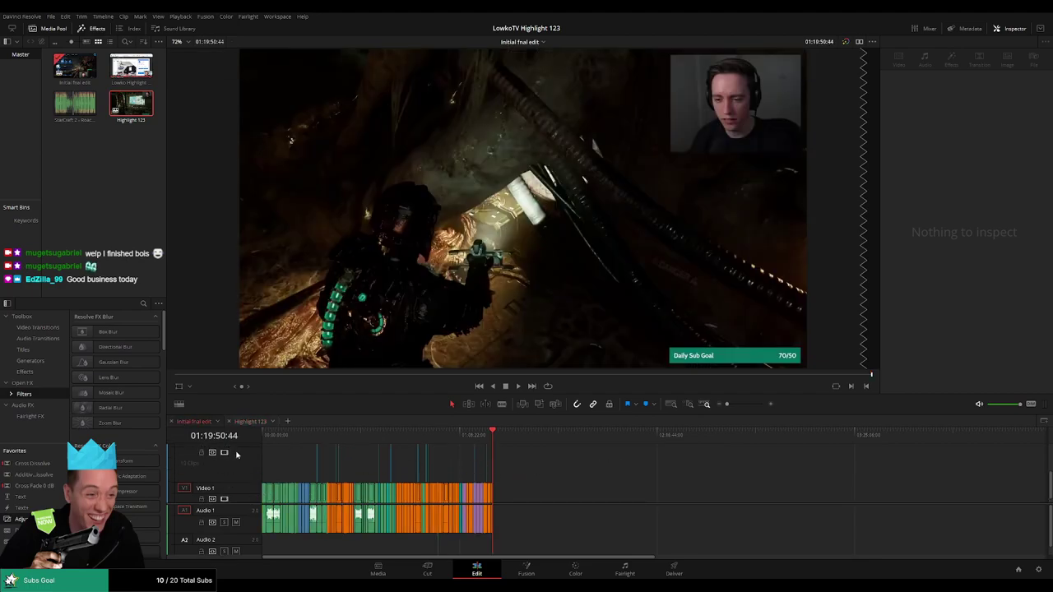
scroll(242, 448, up, 1)
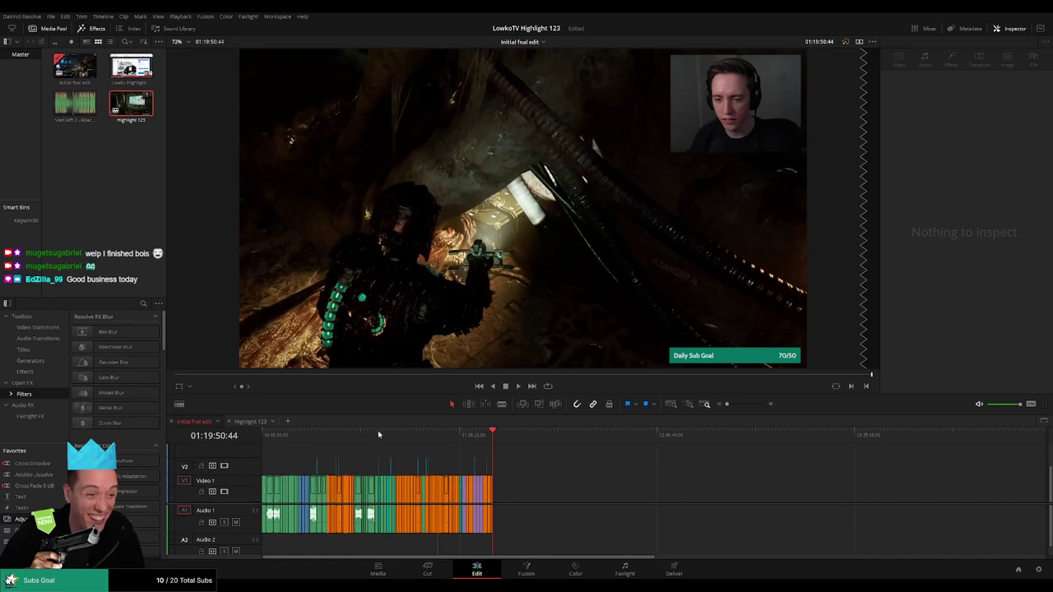
drag(243, 475, 243, 459)
key(ctrl+equal)
key(ctrl+equal)
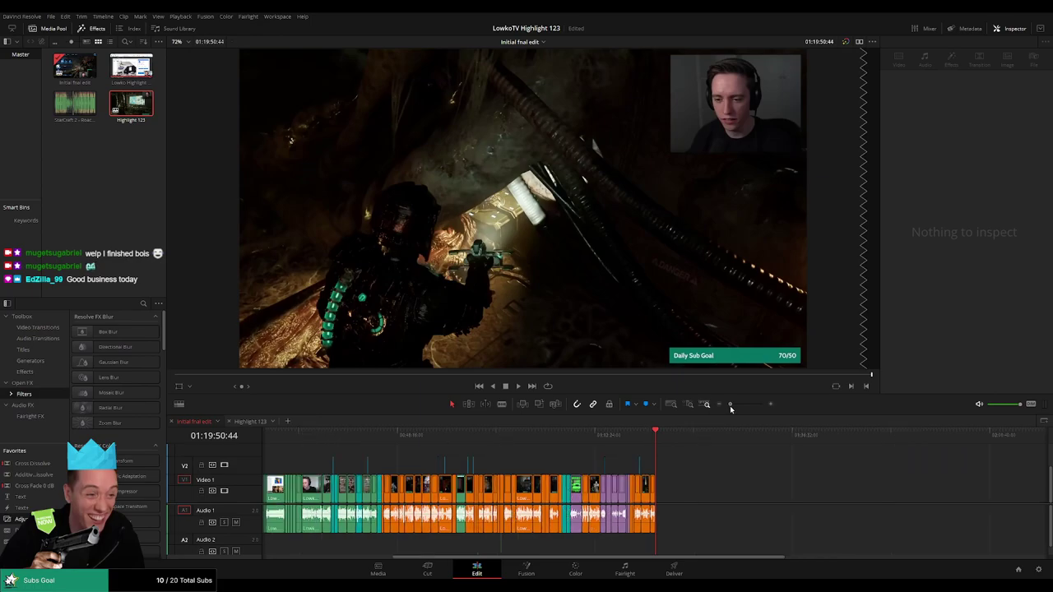
drag(737, 404, 729, 404)
scroll(833, 444, up, 1)
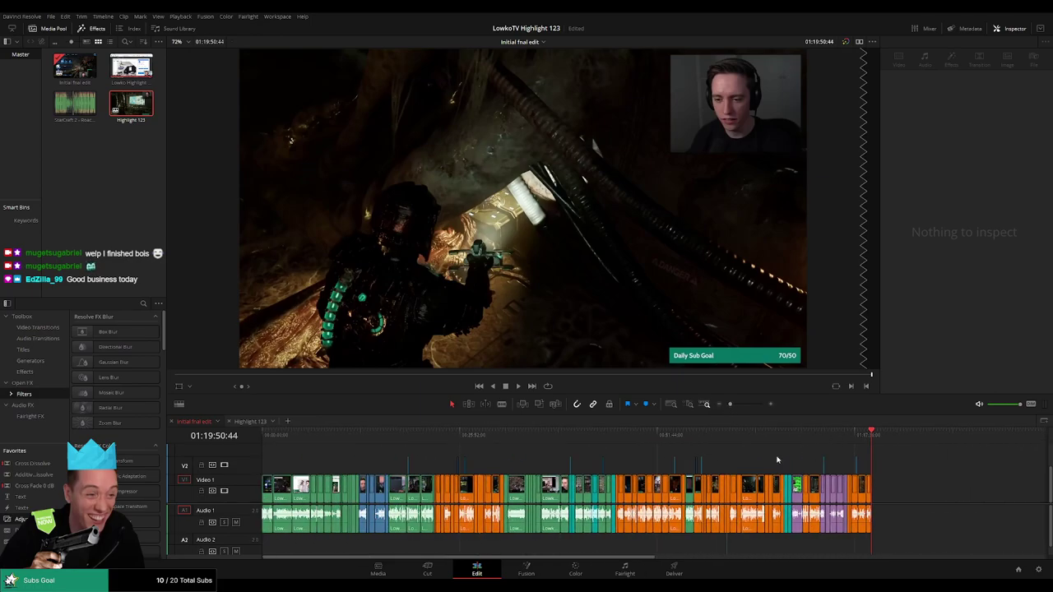
key(ctrl+s)
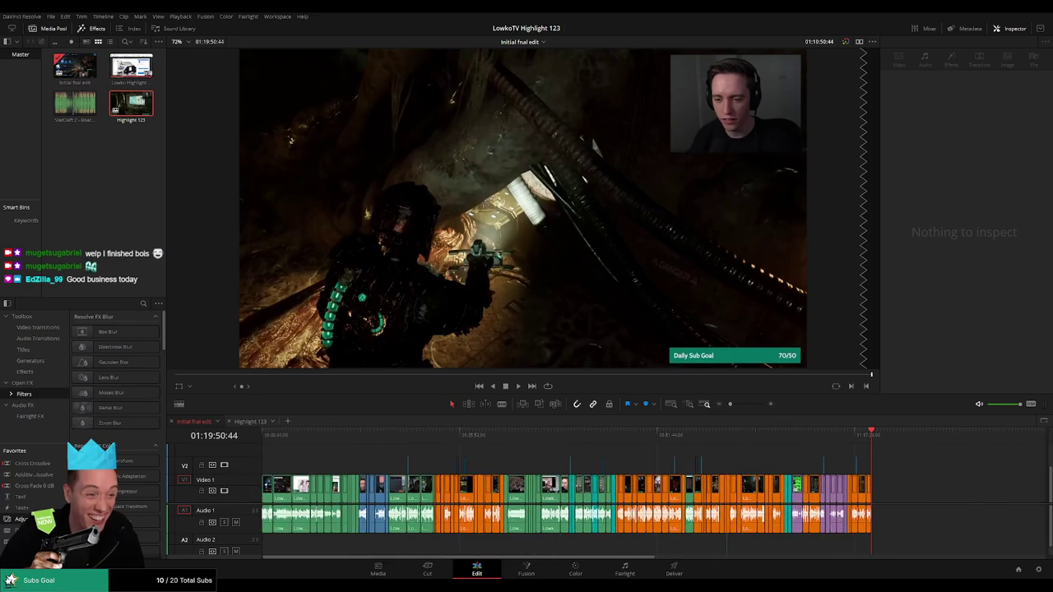